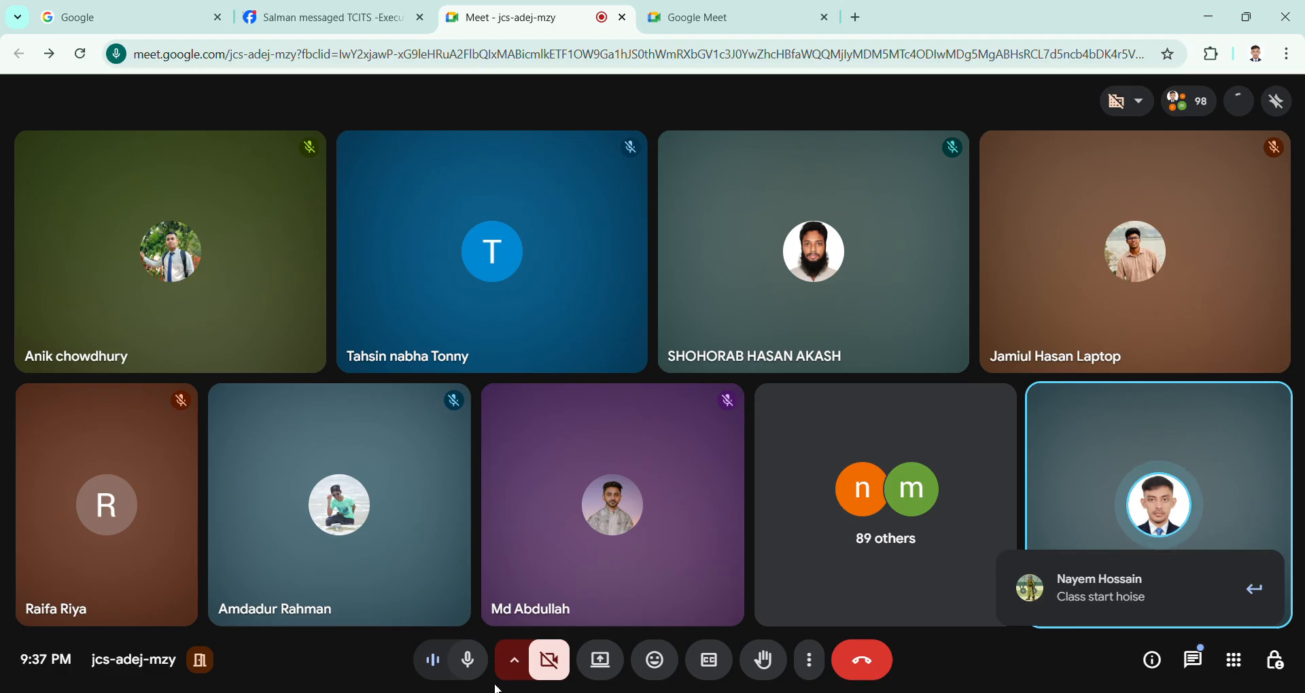
# Step: Close the Facebook and Google tabs and open a new browser tab
pyautogui.click(422, 19)
pyautogui.moveTo(635, 317)
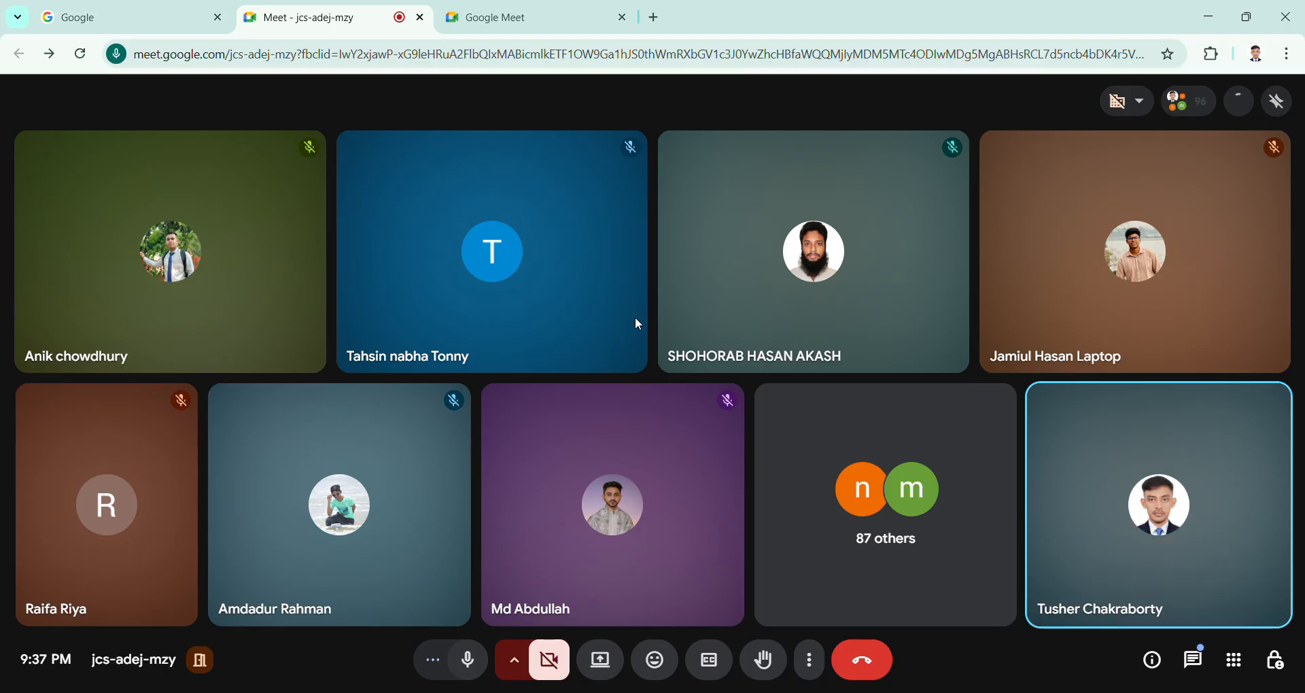
pyautogui.click(218, 18)
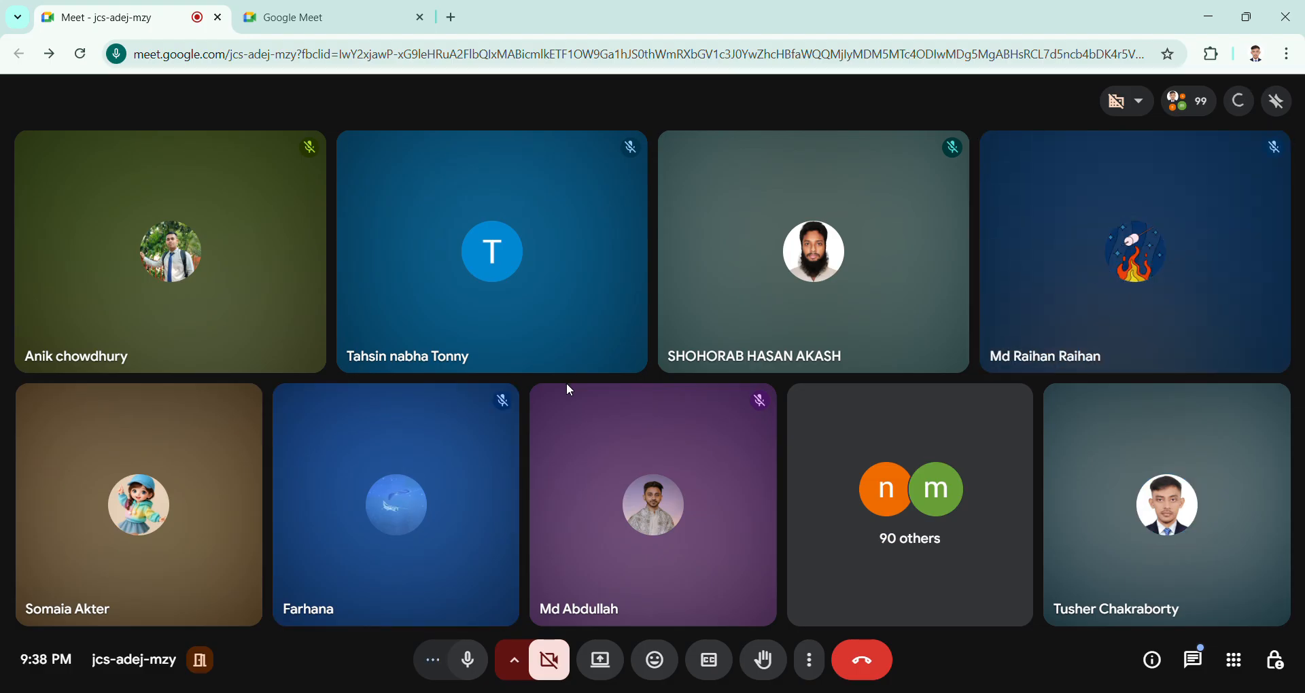
pyautogui.click(454, 17)
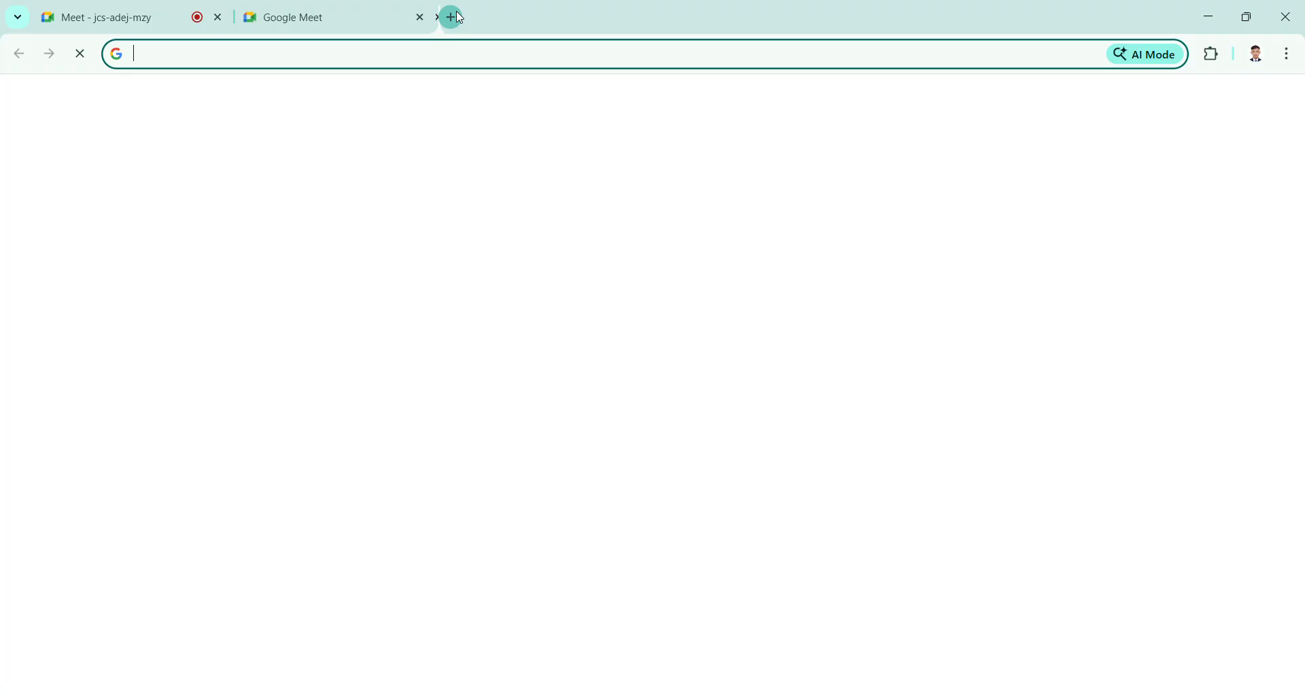
pyautogui.click(1200, 341)
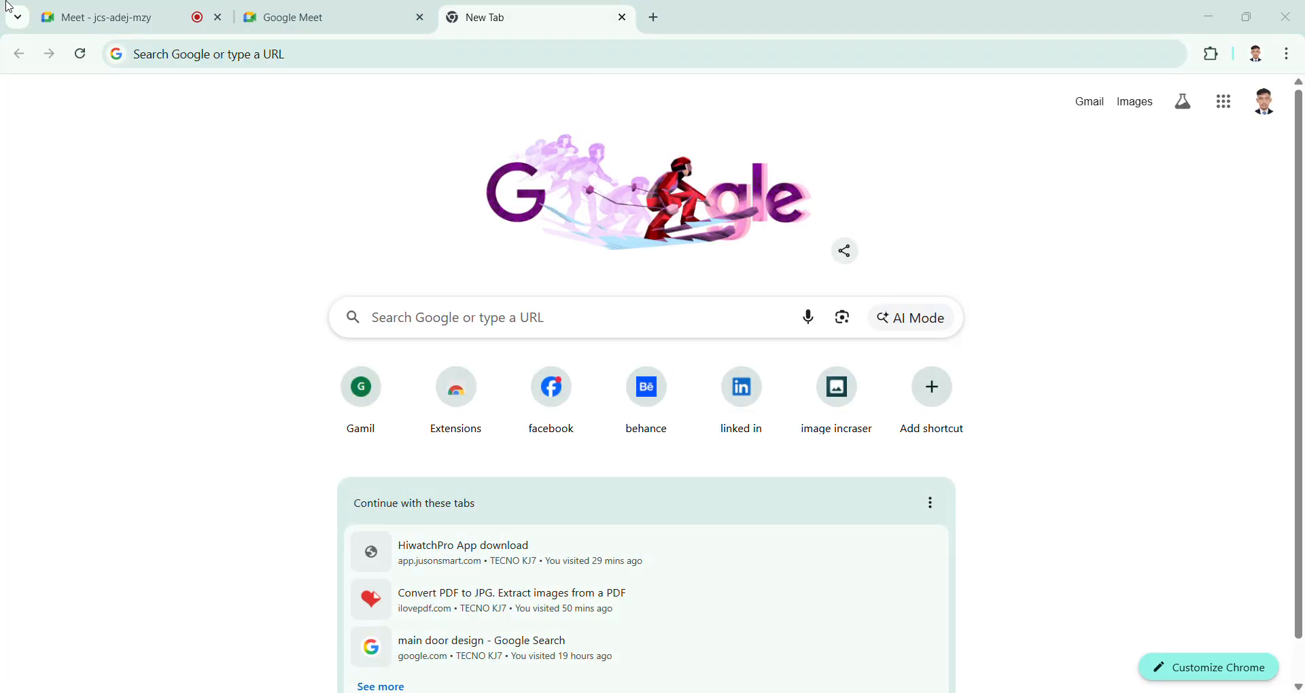
pyautogui.click(102, 17)
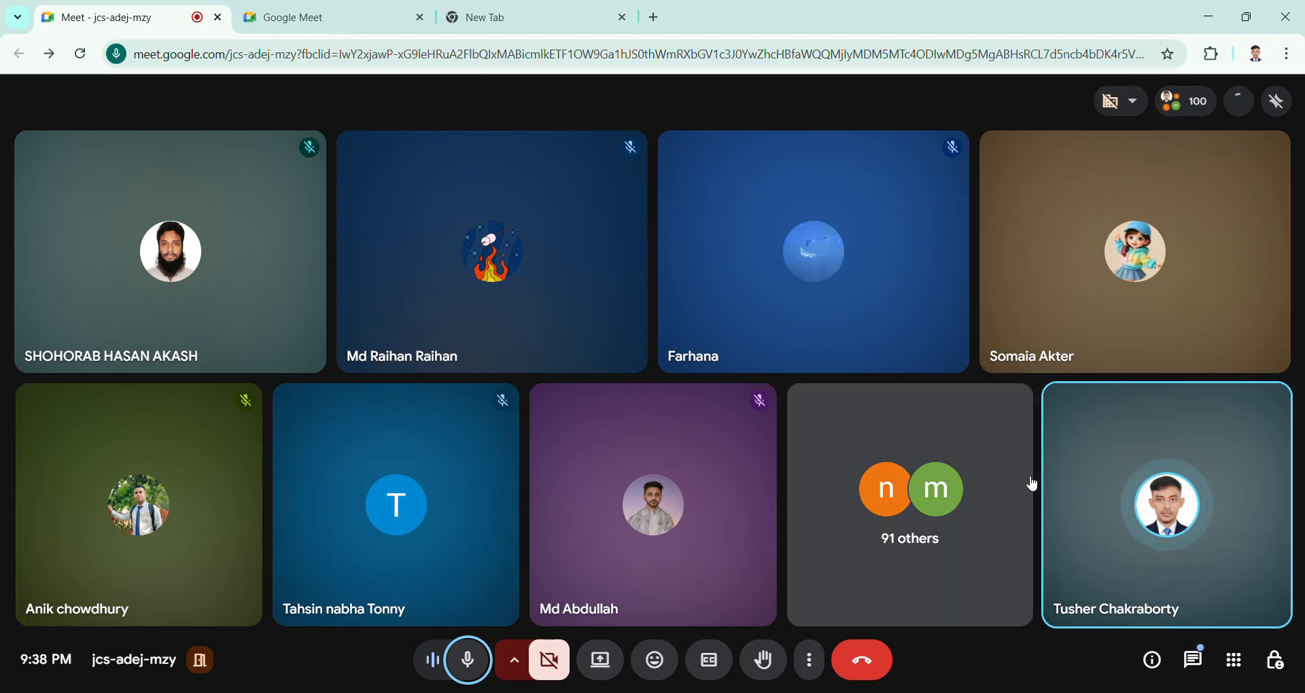
pyautogui.click(534, 9)
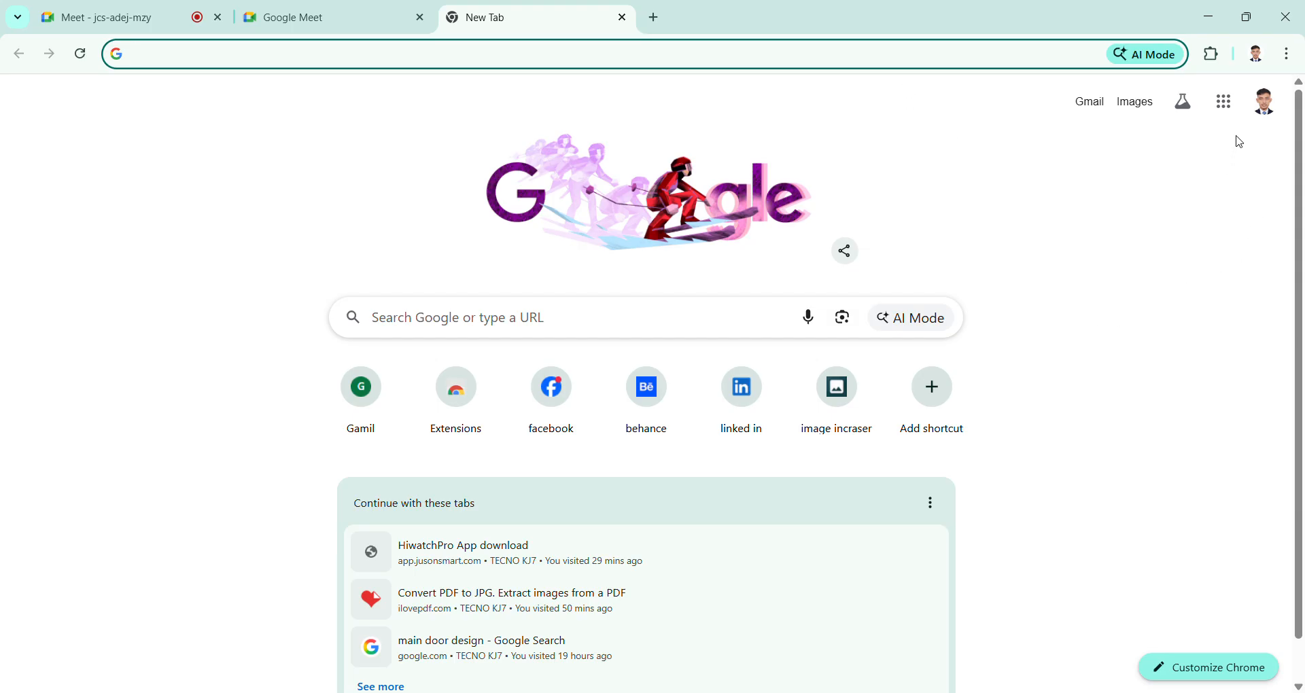
pyautogui.click(1228, 114)
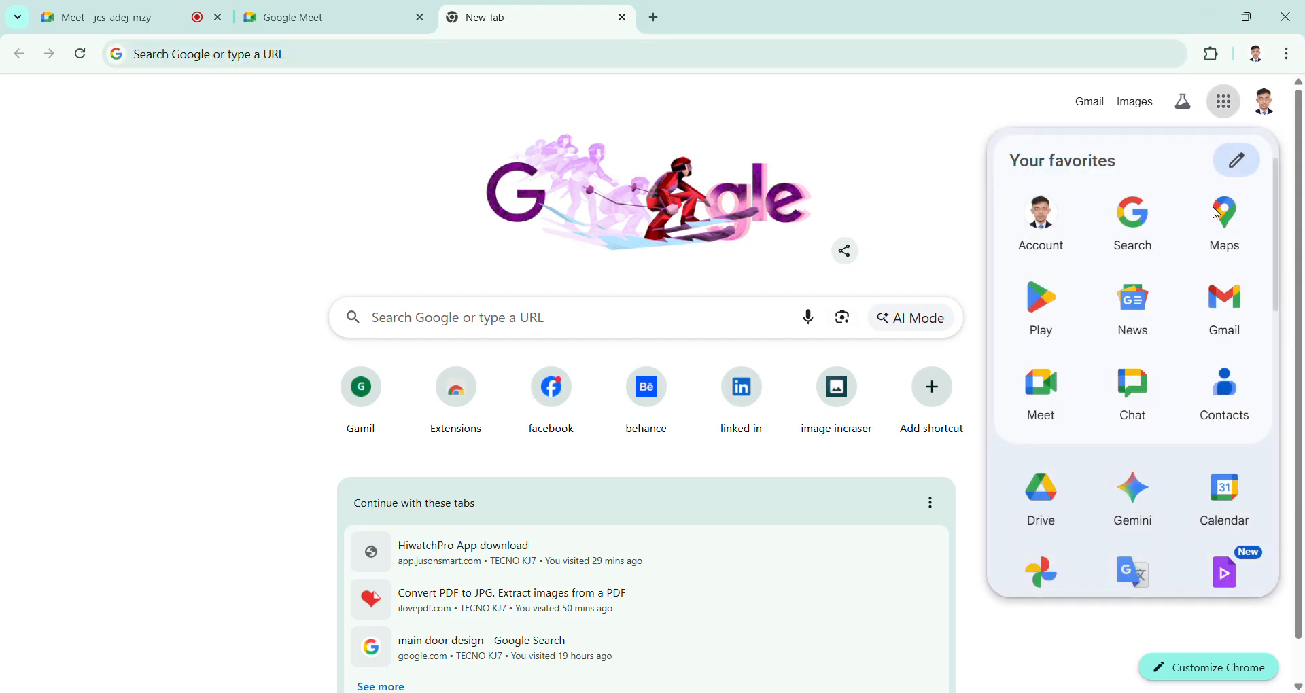
pyautogui.hotkey('alt', 'Tab')
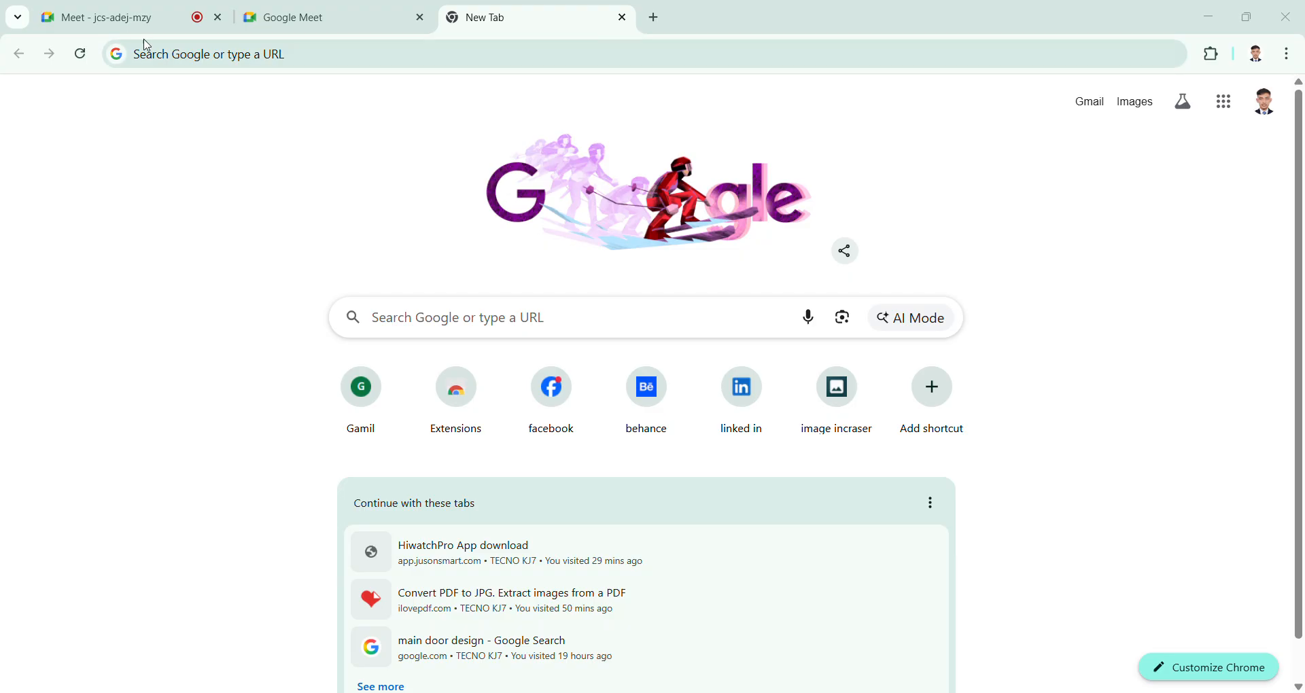
# Step: Switch to the Google Meet call and start presenting the entire screen without sharing audio outputs
pyautogui.click(109, 17)
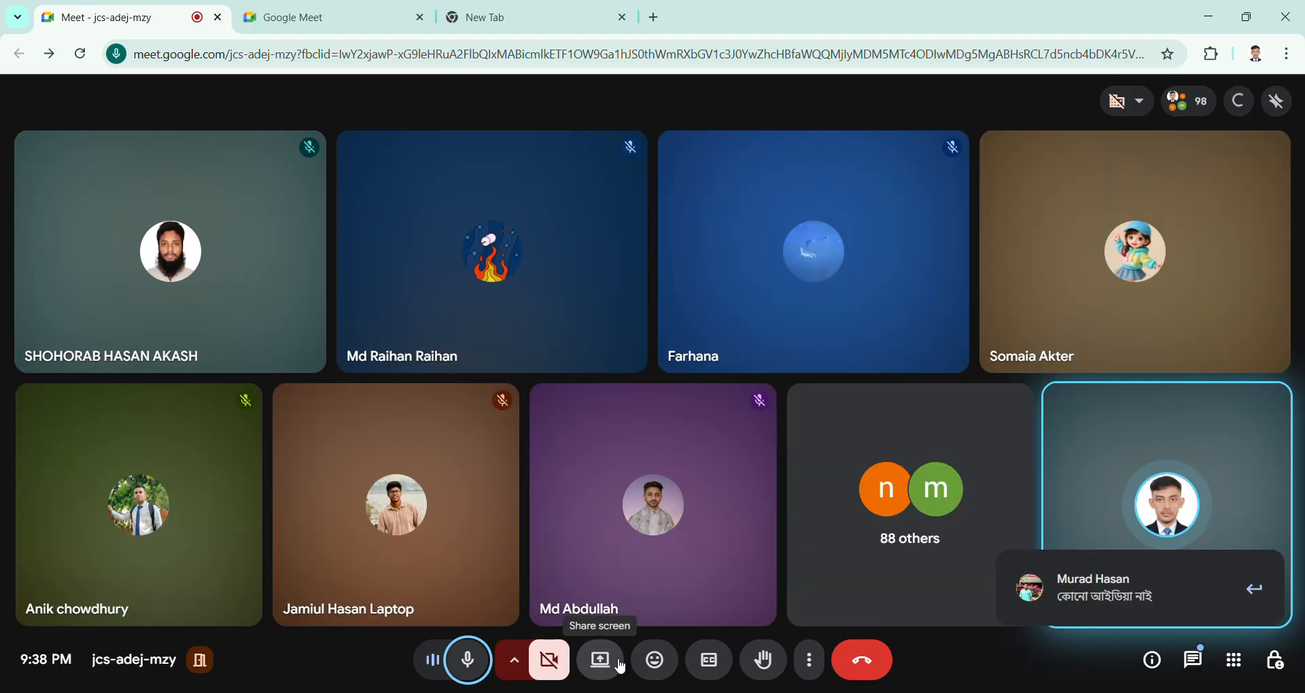
pyautogui.click(620, 664)
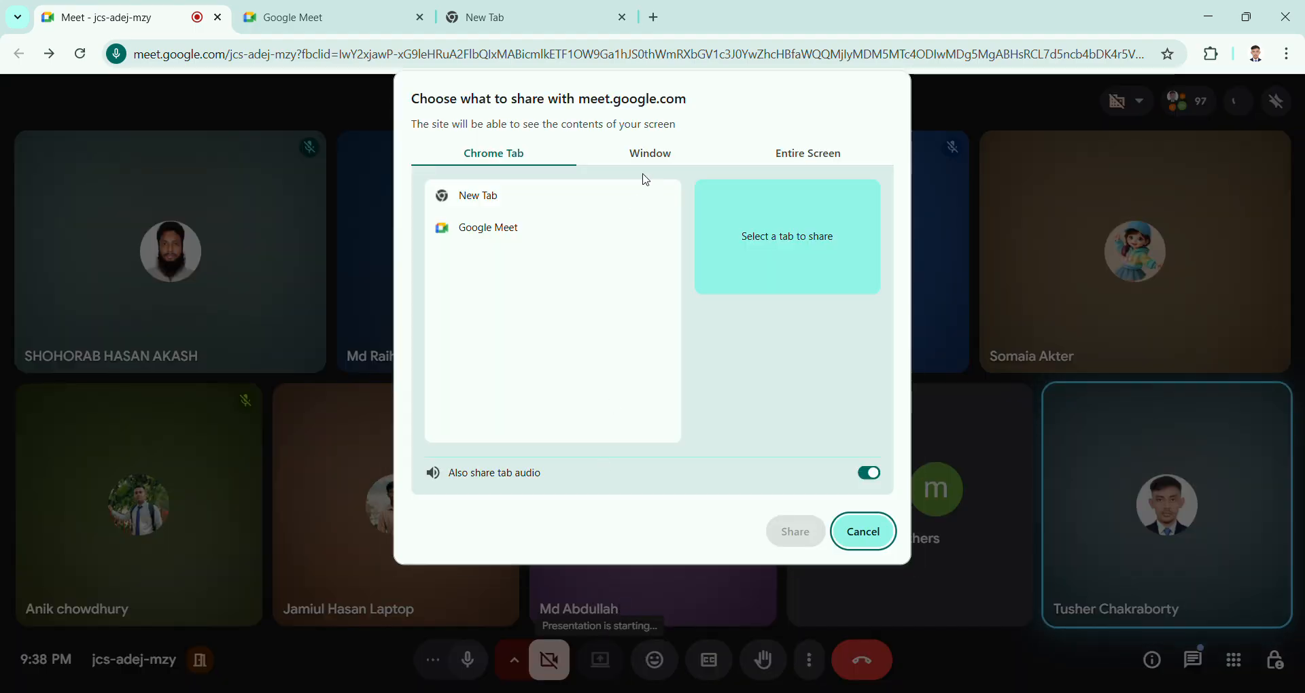
pyautogui.click(809, 154)
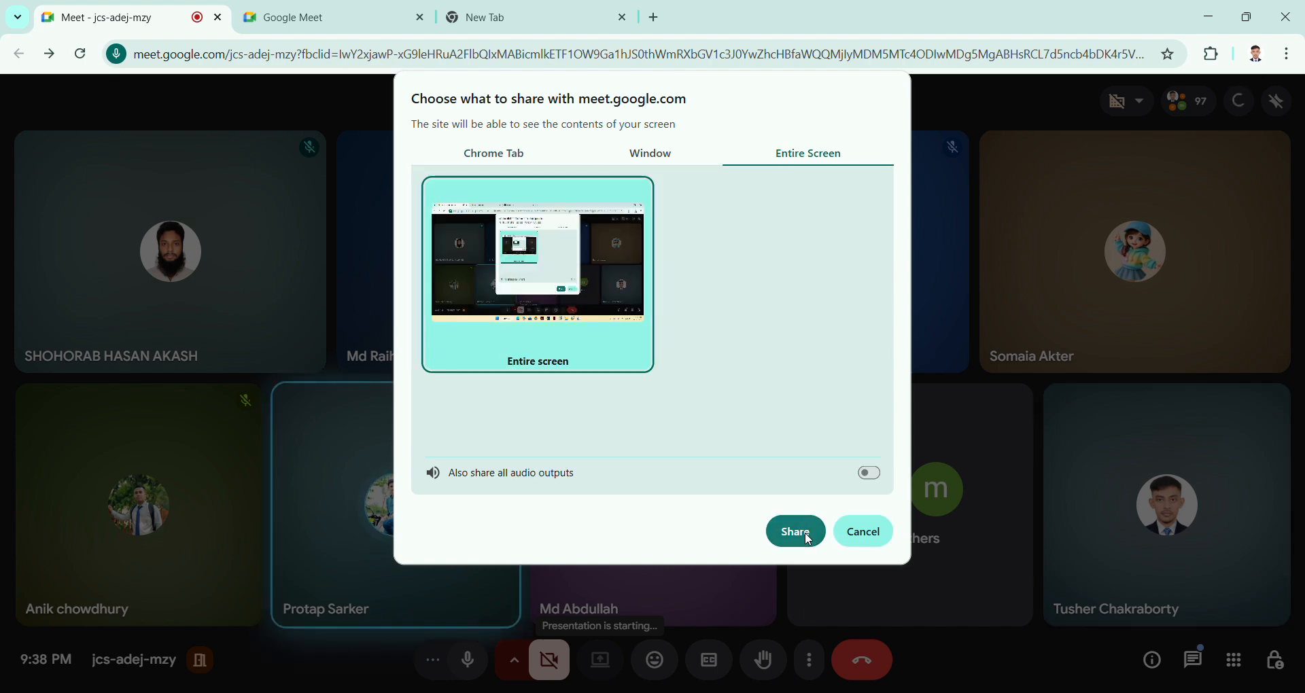
pyautogui.click(809, 542)
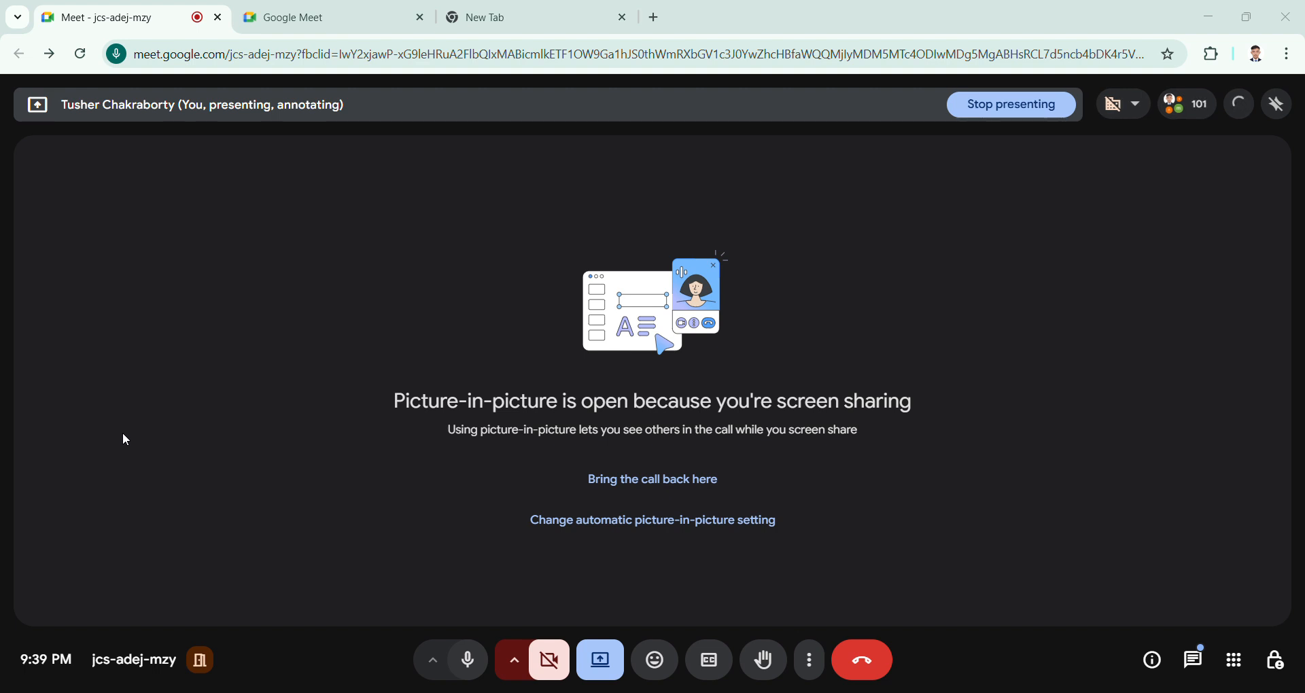
# Step: Open Google Docs from the Google apps list on the new tab page
pyautogui.click(553, 6)
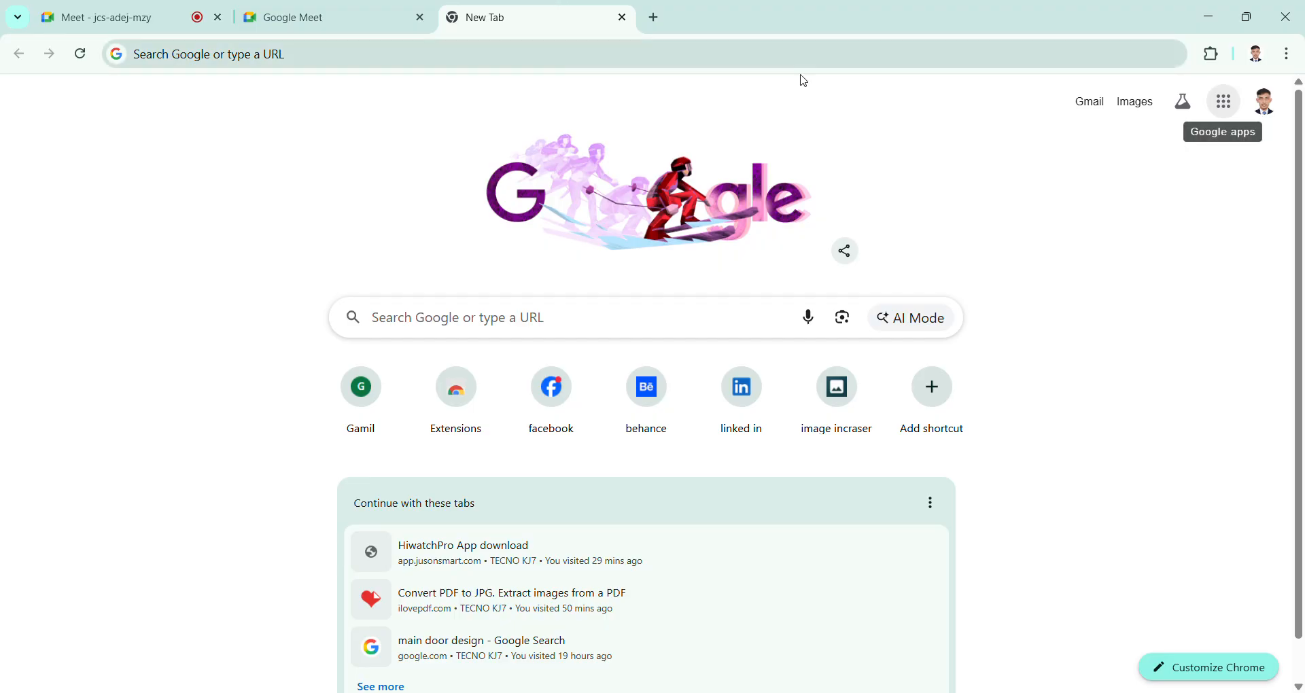
pyautogui.click(1237, 111)
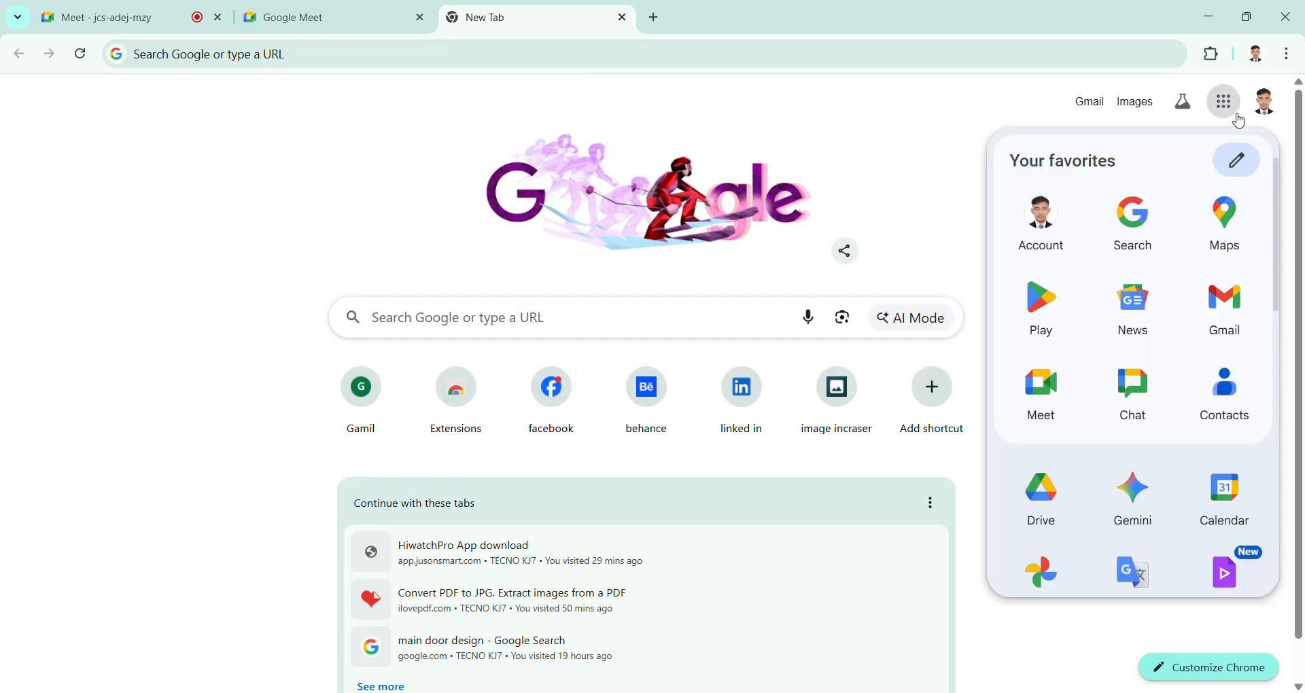
pyautogui.scroll(-4, 1153, 396)
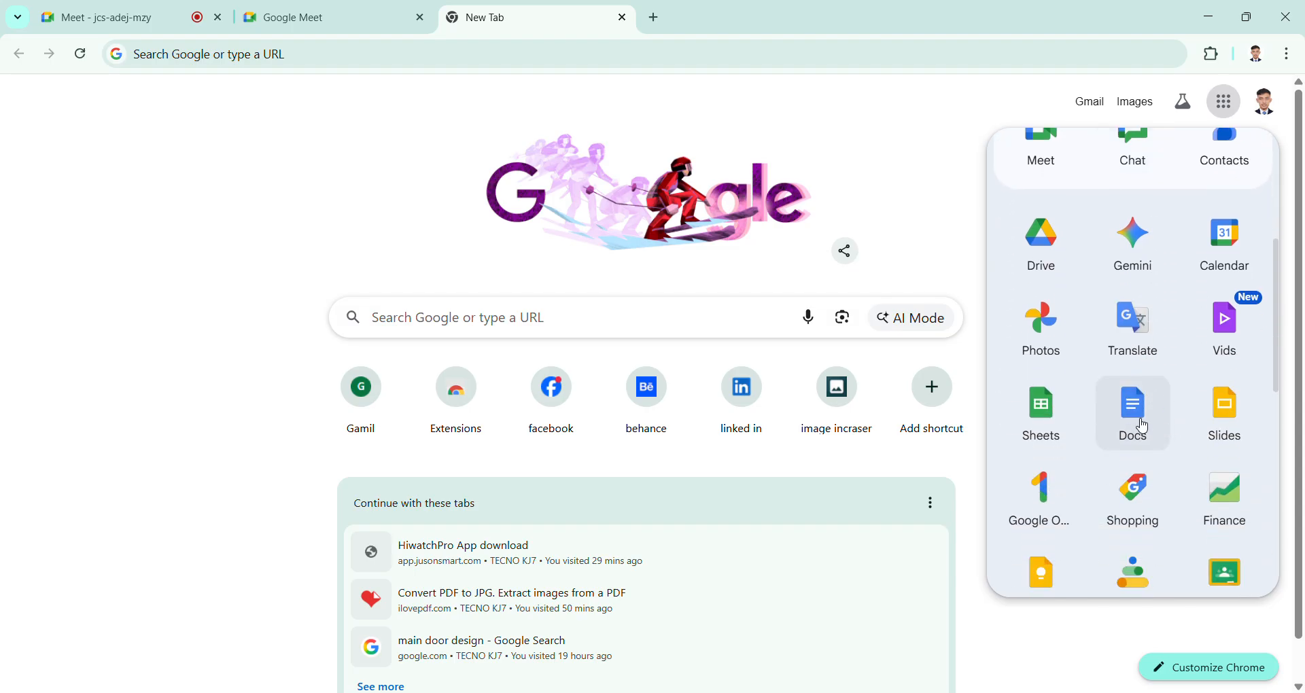
pyautogui.click(1145, 427)
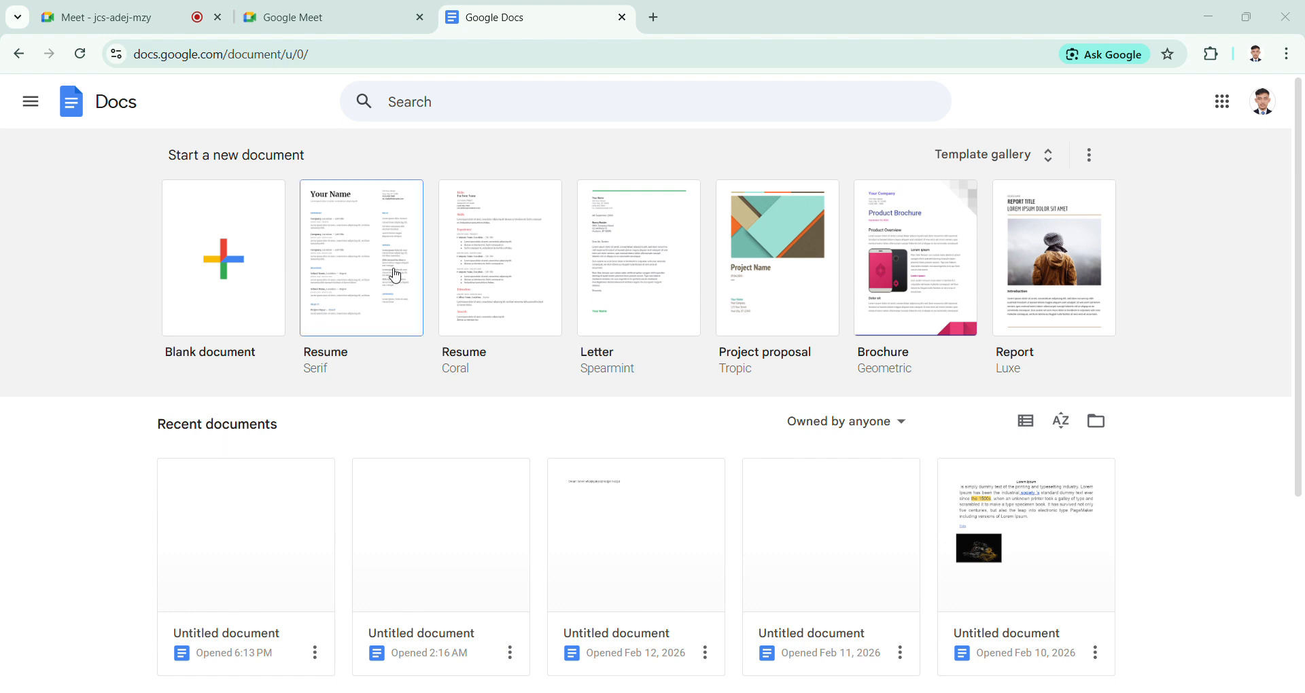
# Step: Create a new blank document from the Docs home page
pyautogui.scroll(-2, 891, 347)
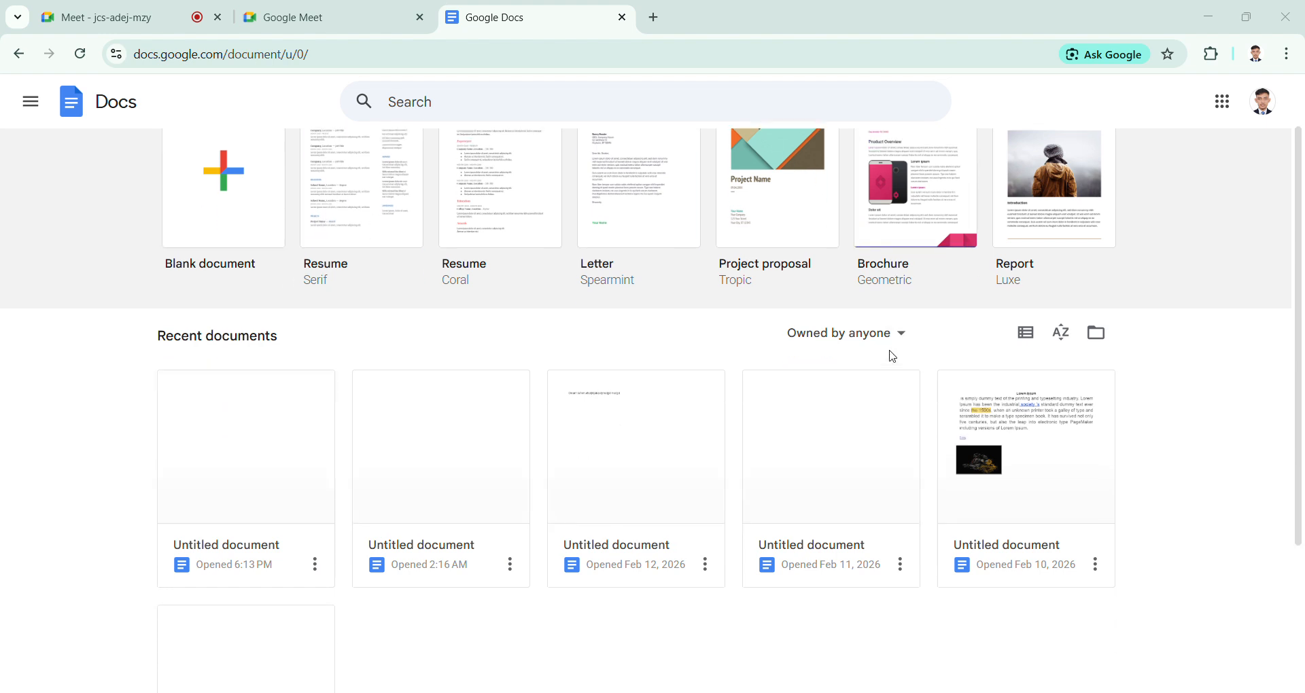
pyautogui.scroll(2, 890, 353)
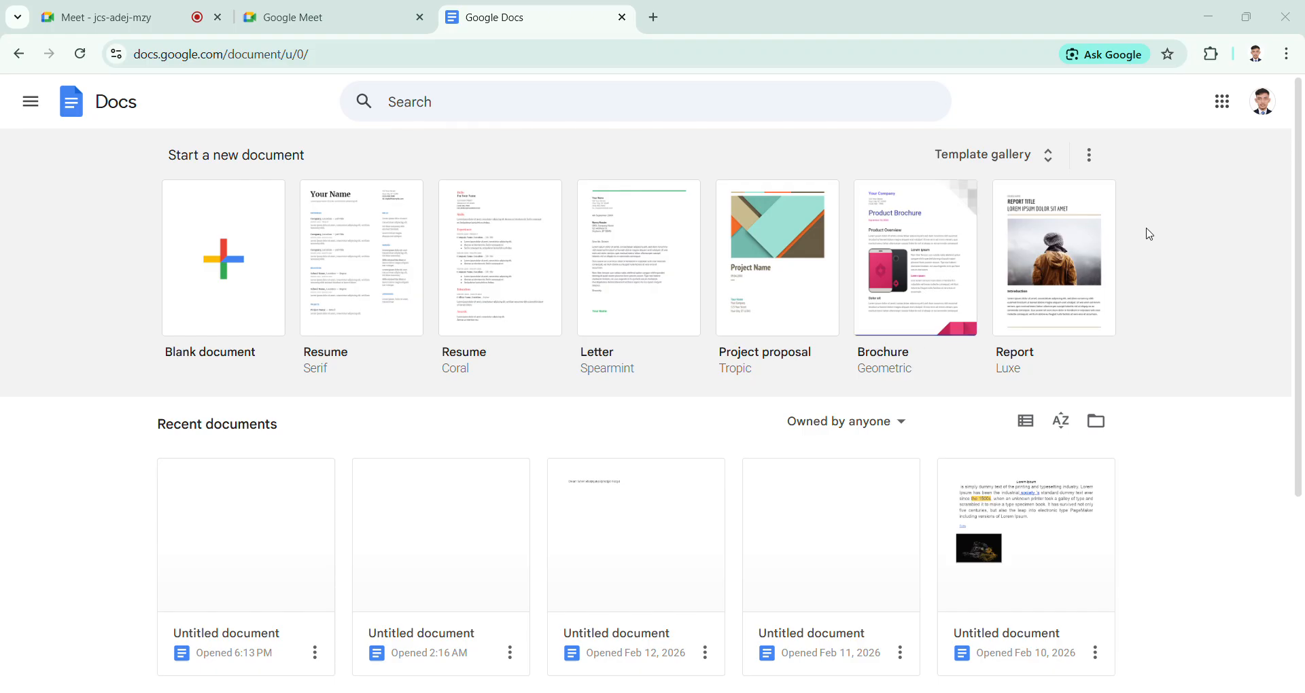
pyautogui.click(89, 17)
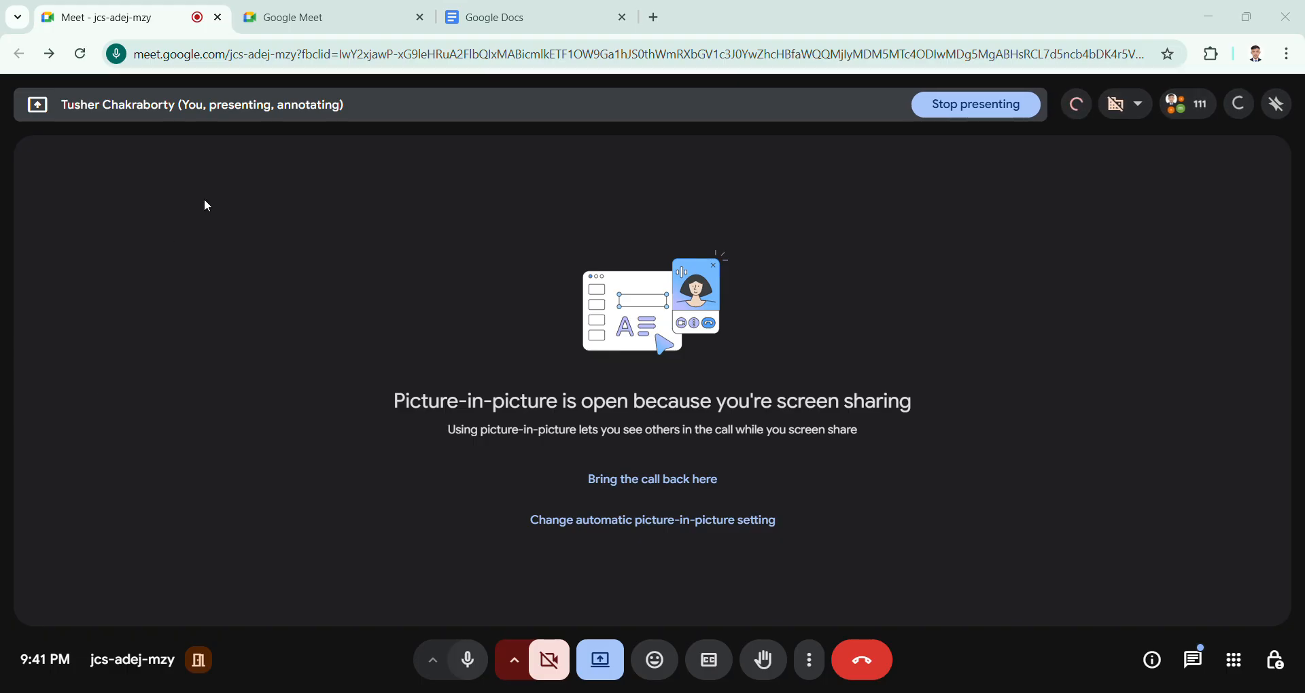
pyautogui.click(590, 8)
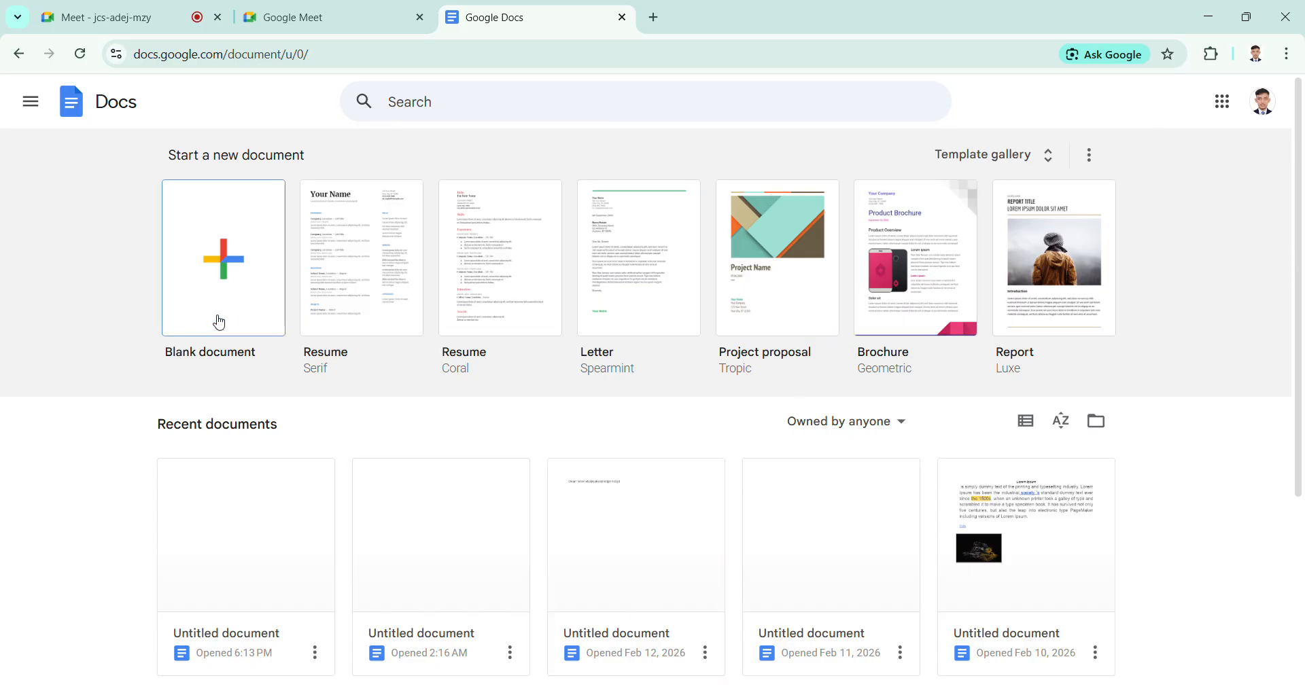
pyautogui.click(246, 288)
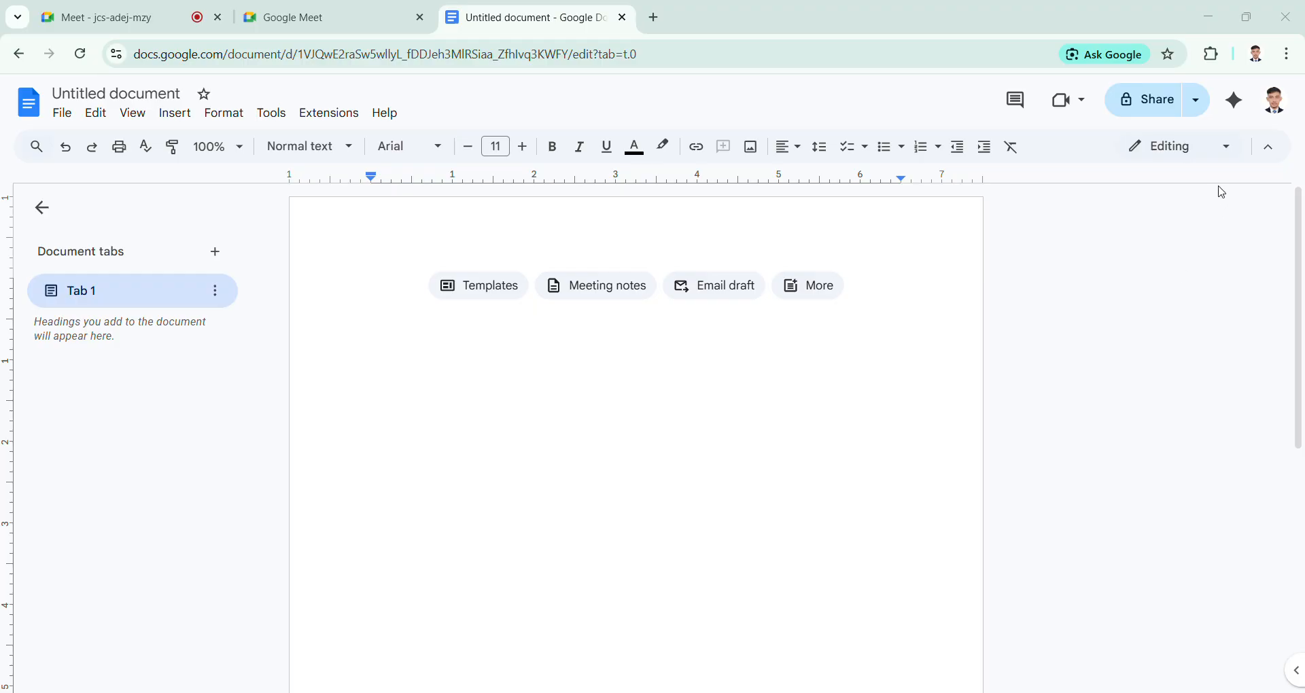
pyautogui.click(1245, 133)
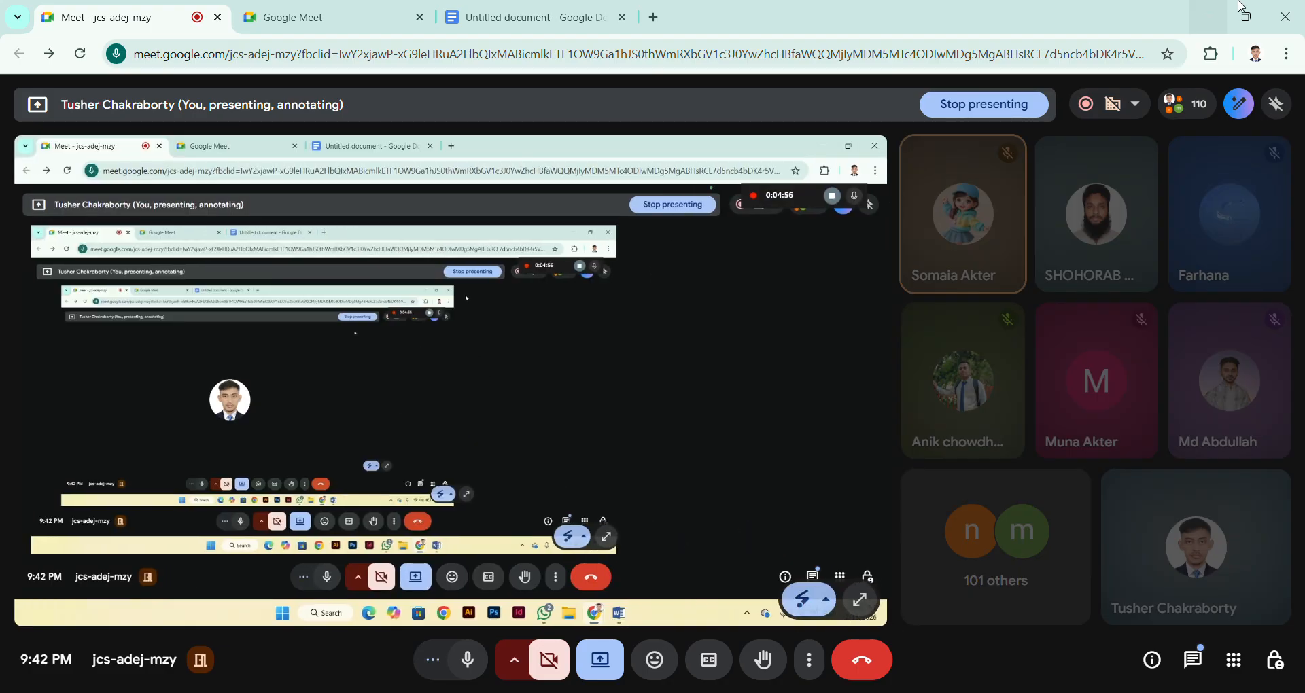
pyautogui.click(521, 26)
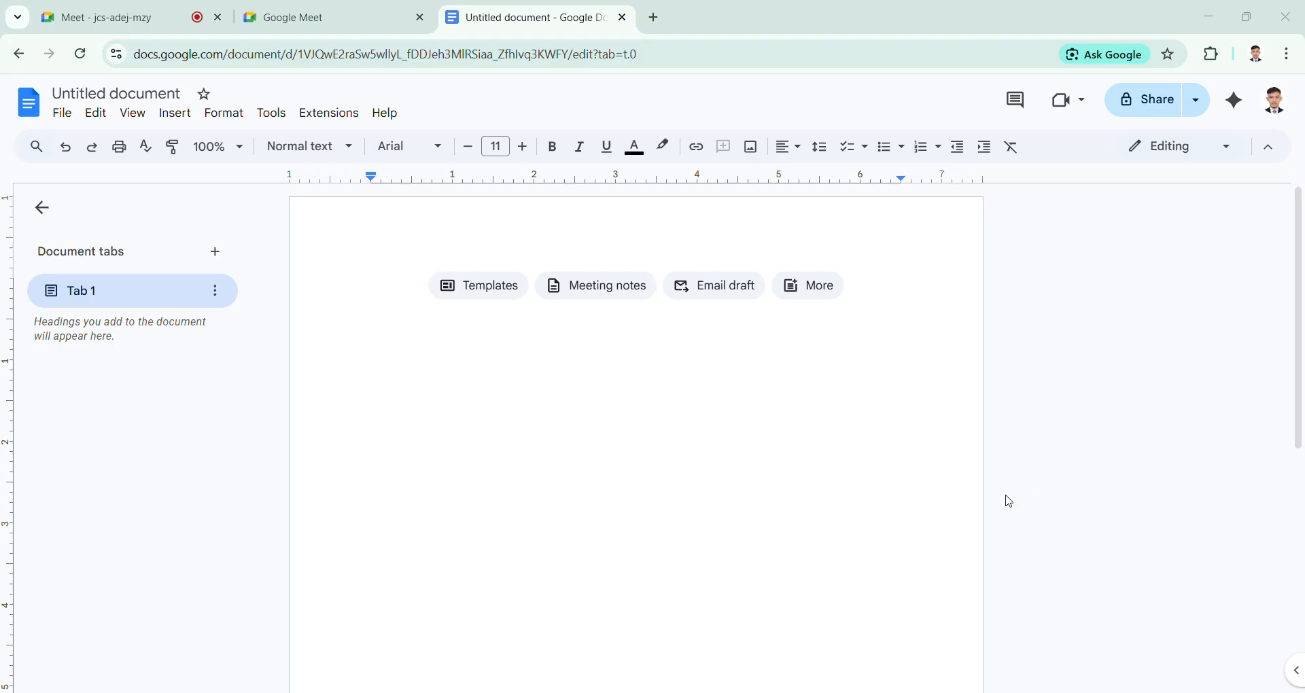
pyautogui.hotkey('ctrl', 'a')
pyautogui.click(1183, 525)
pyautogui.click(1160, 579)
pyautogui.click(62, 114)
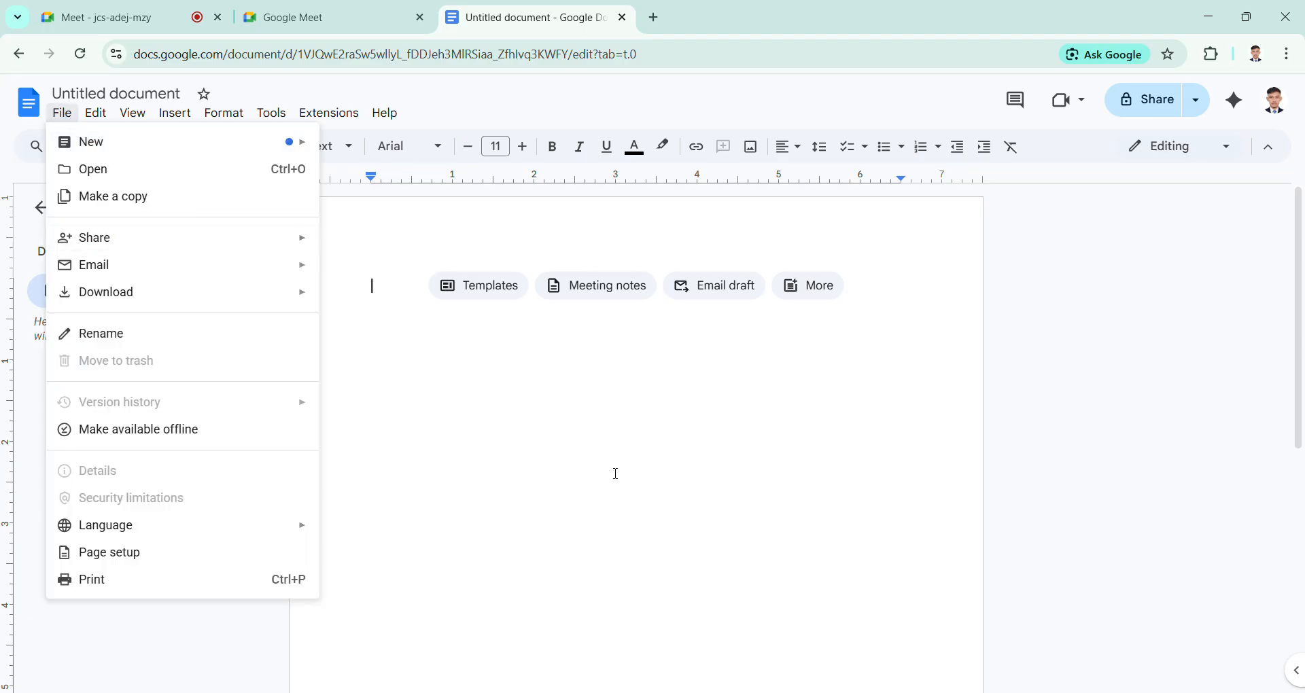
pyautogui.click(636, 556)
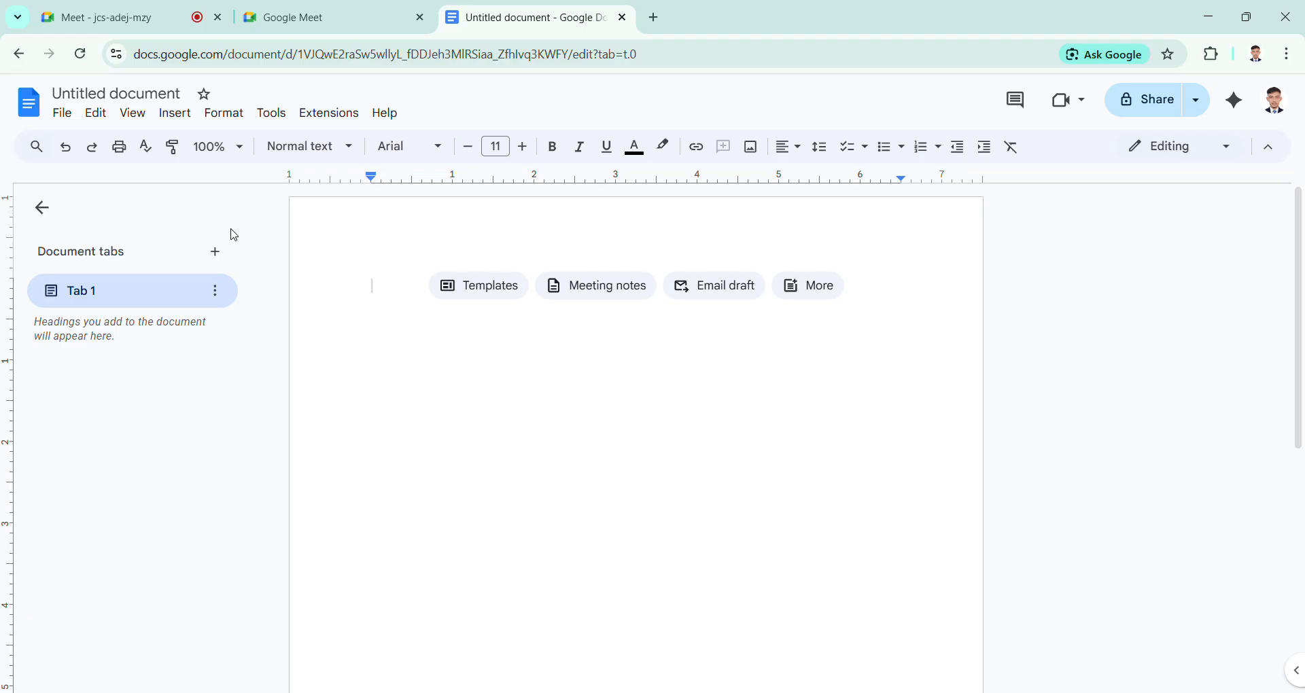
# Step: Examine which parts of the document the page setup can be applied to, and close it without changes
pyautogui.click(62, 116)
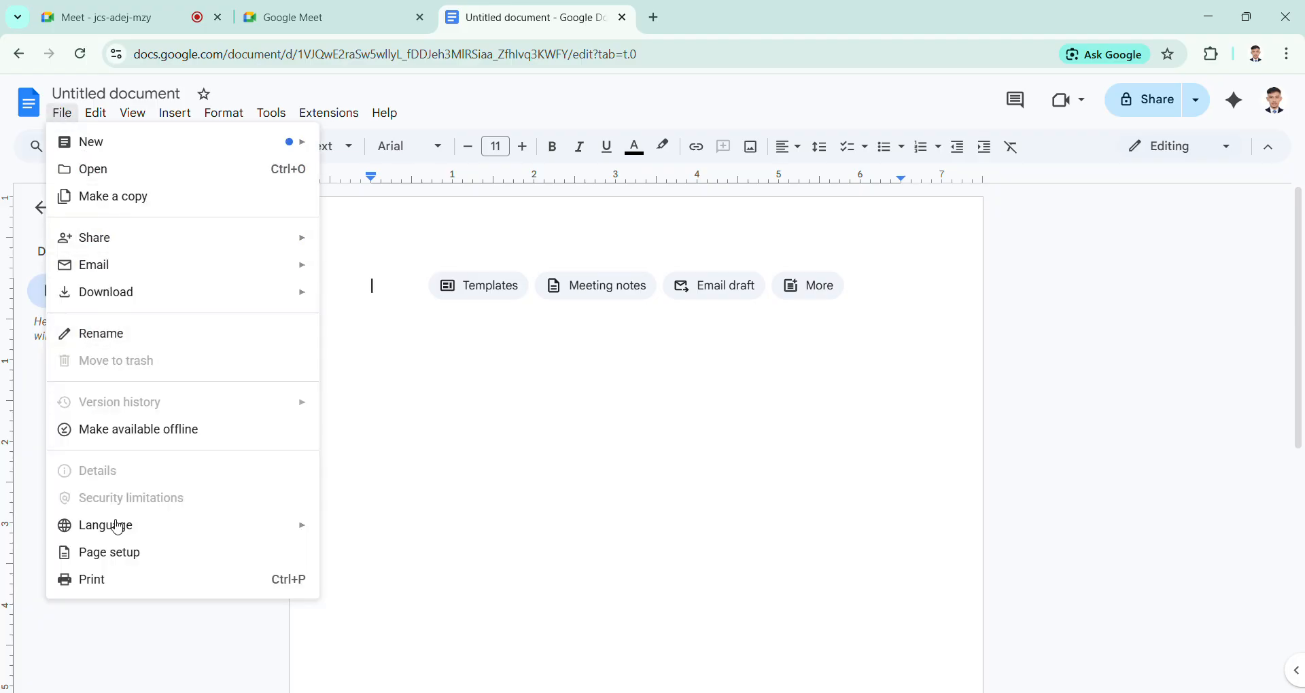
pyautogui.click(133, 552)
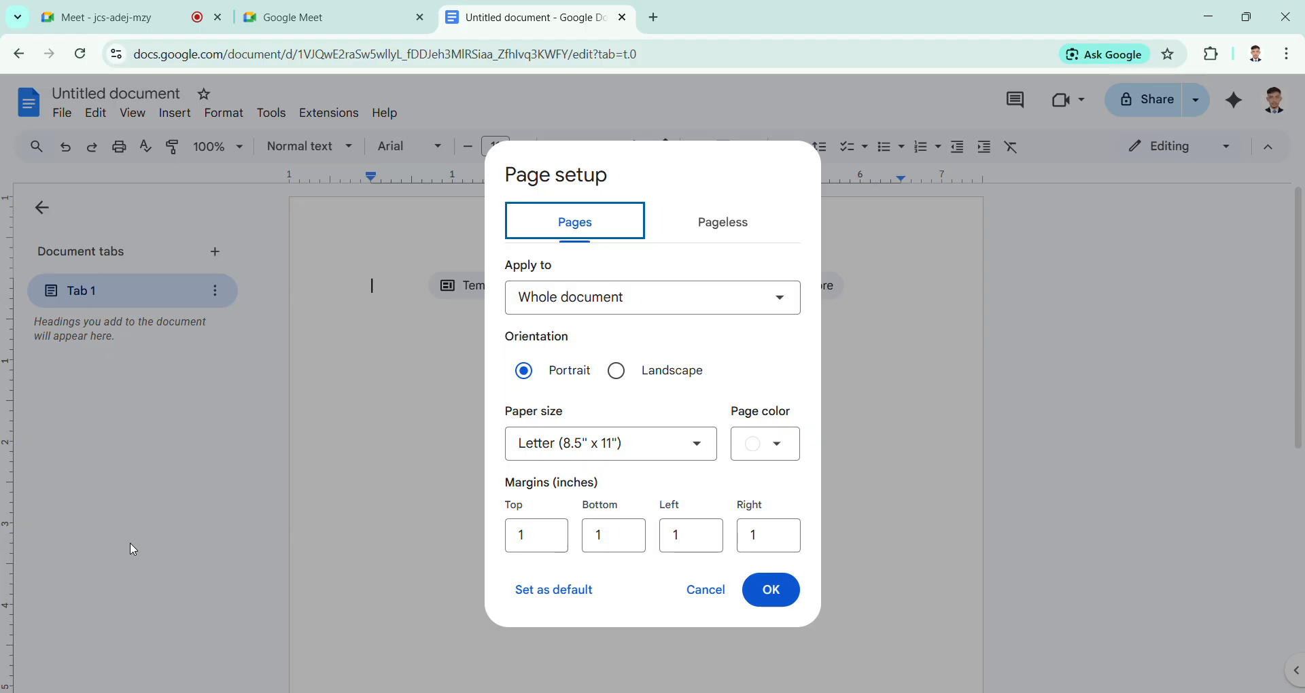
pyautogui.click(674, 314)
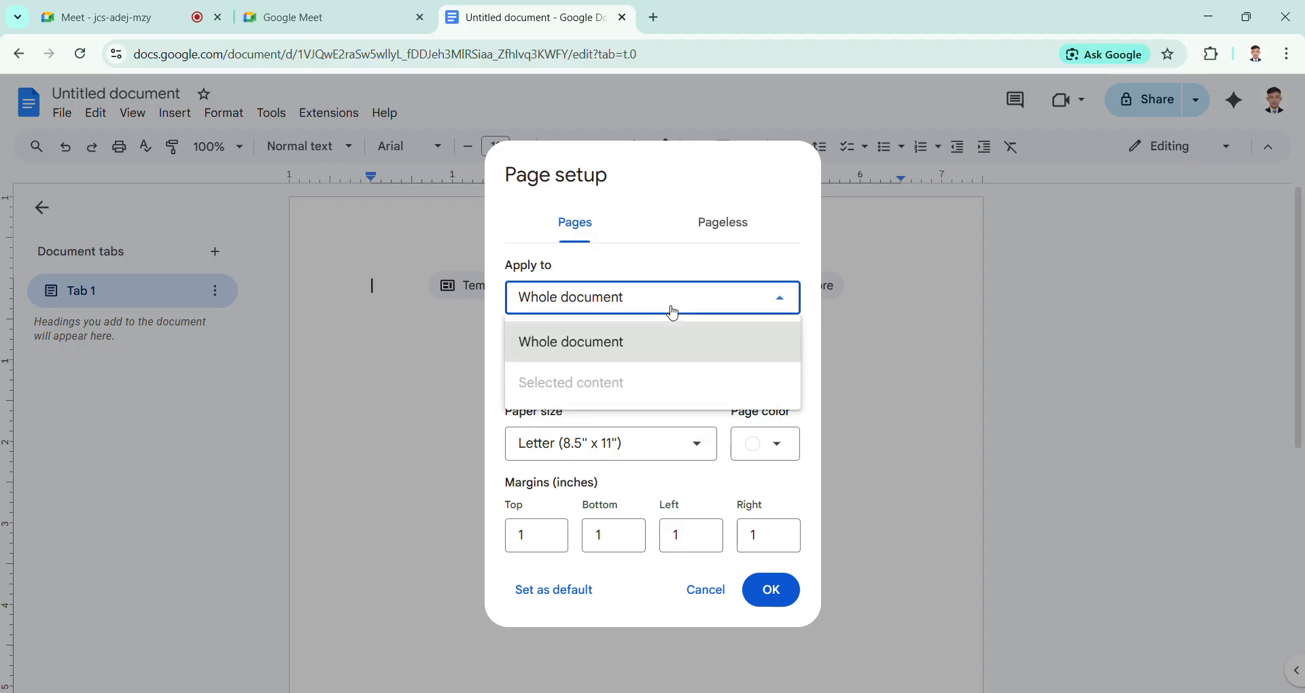
pyautogui.click(673, 314)
pyautogui.click(693, 608)
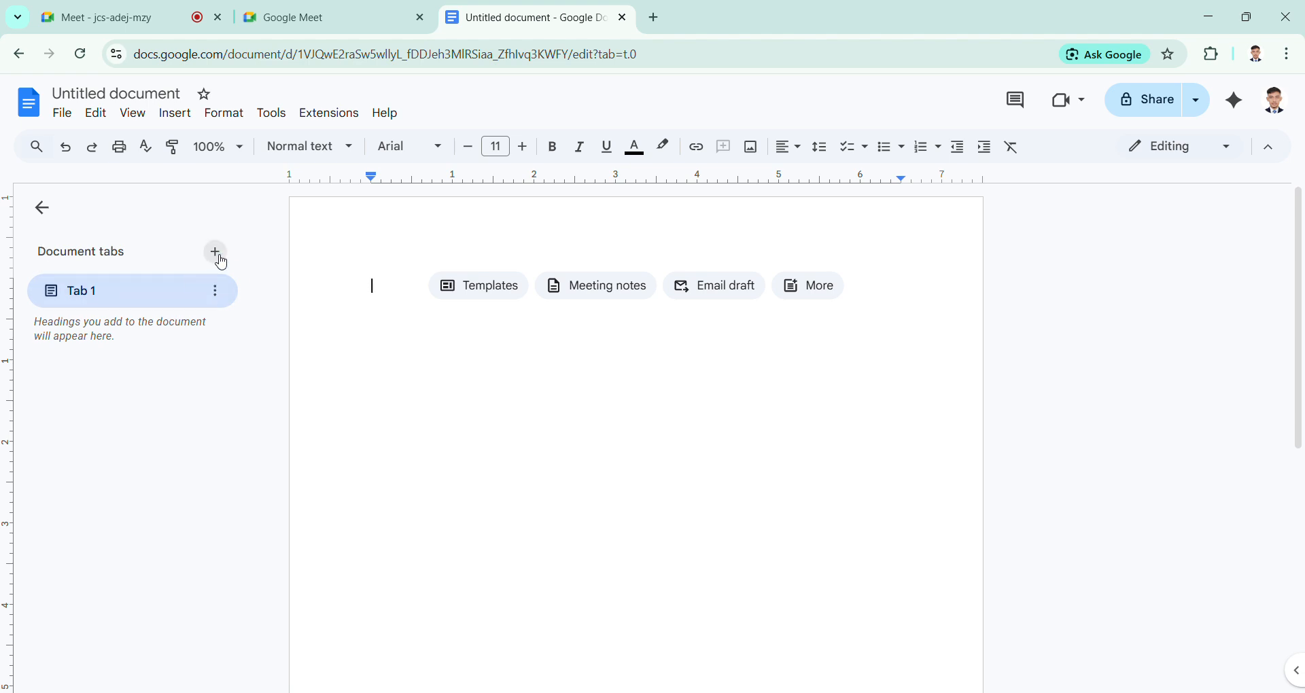
# Step: Add a second document tab and return to Tab 1
pyautogui.click(214, 252)
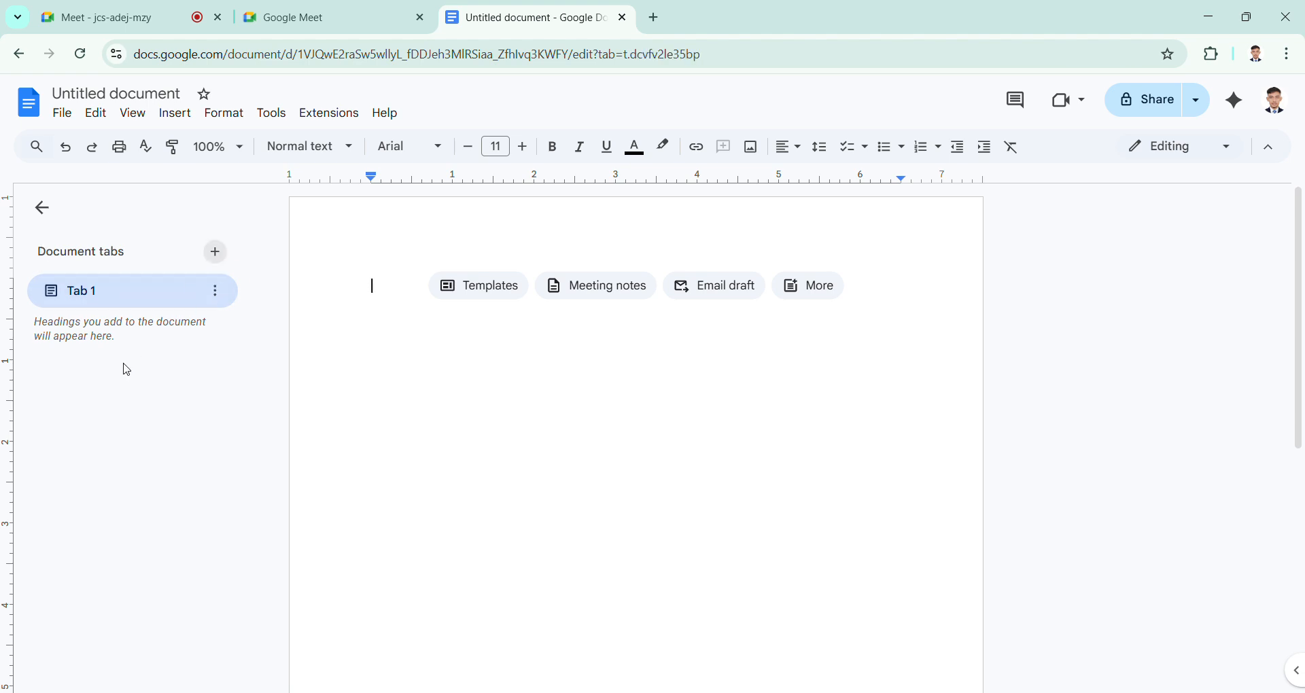
pyautogui.click(111, 295)
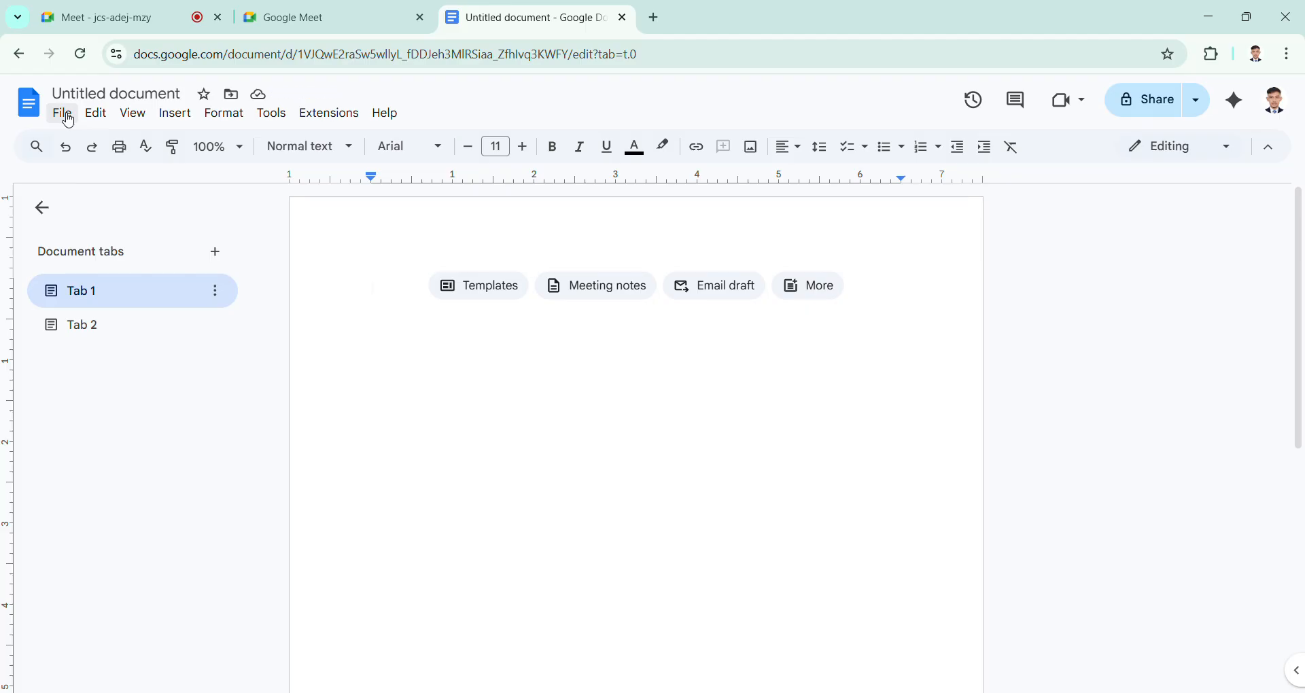
# Step: Open the page setup for Tab 1 and choose This tab as the scope it applies to
pyautogui.click(63, 114)
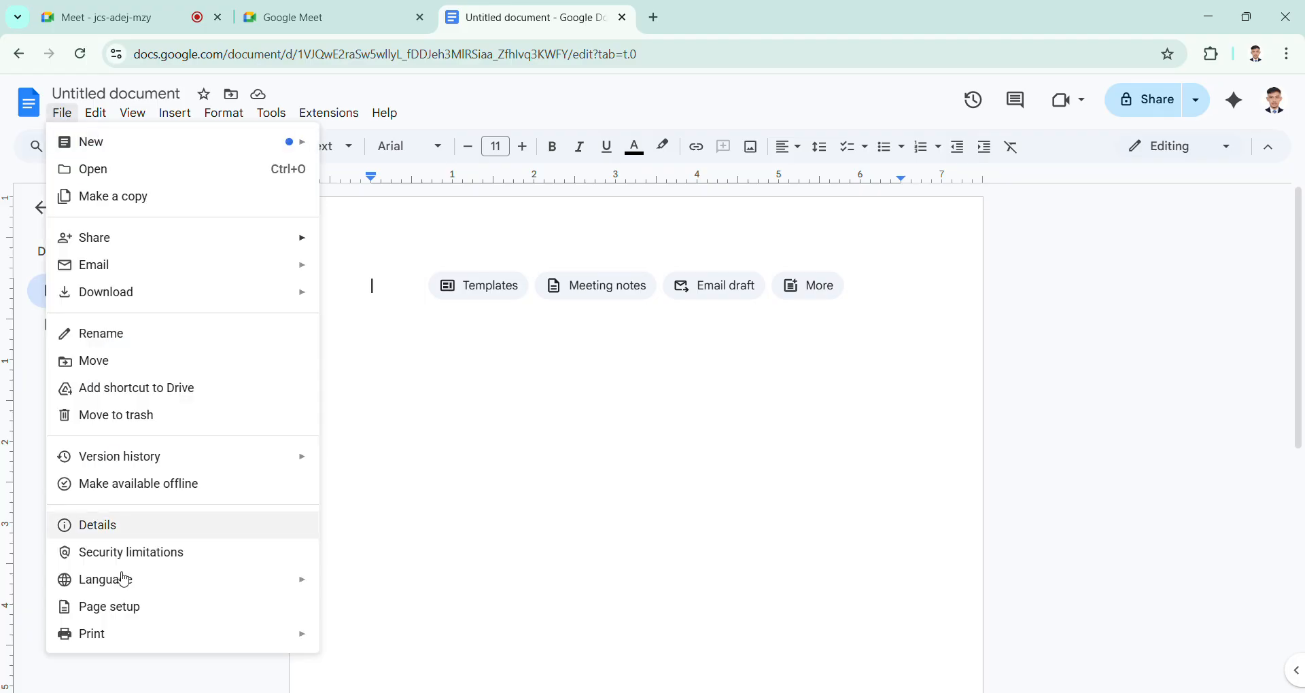
pyautogui.click(109, 608)
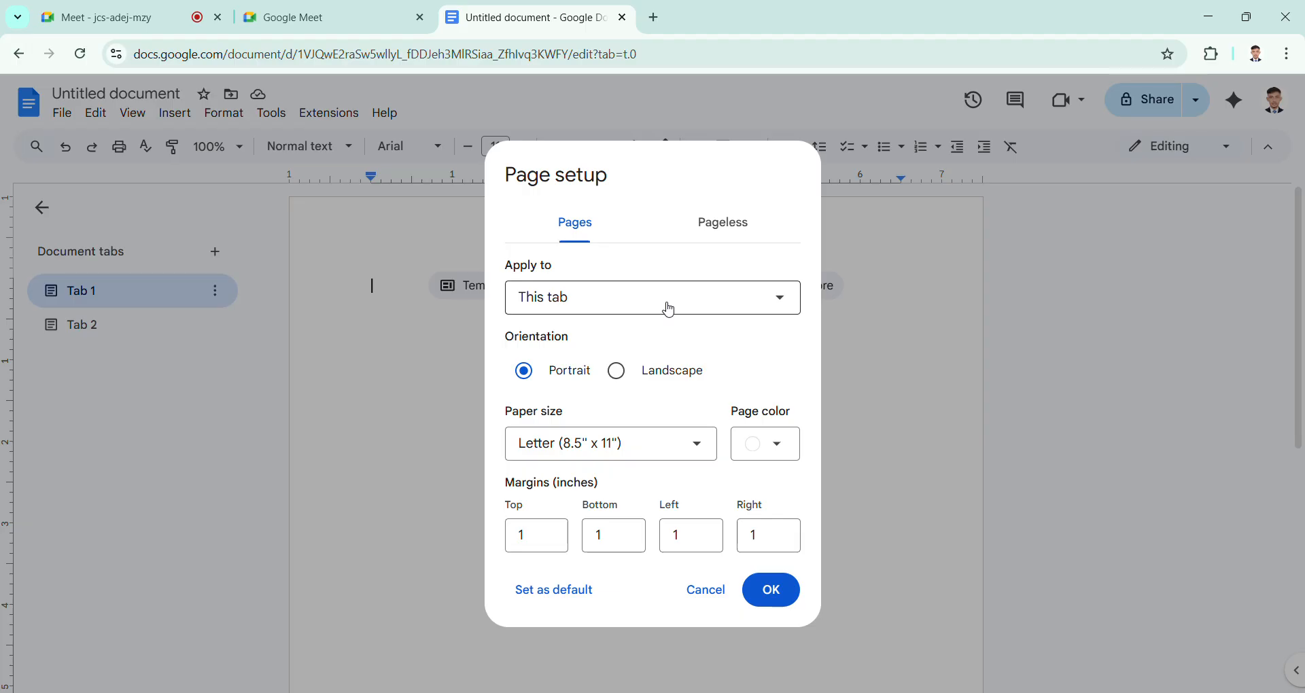
pyautogui.click(669, 311)
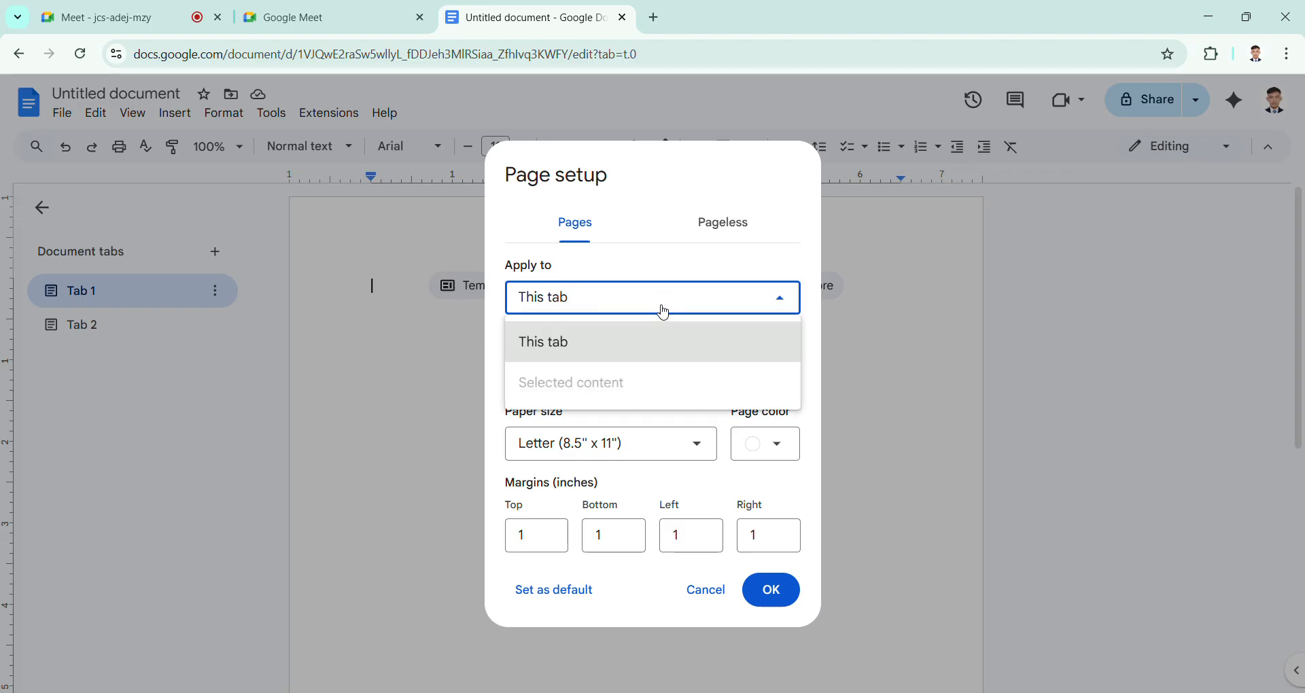
pyautogui.click(638, 347)
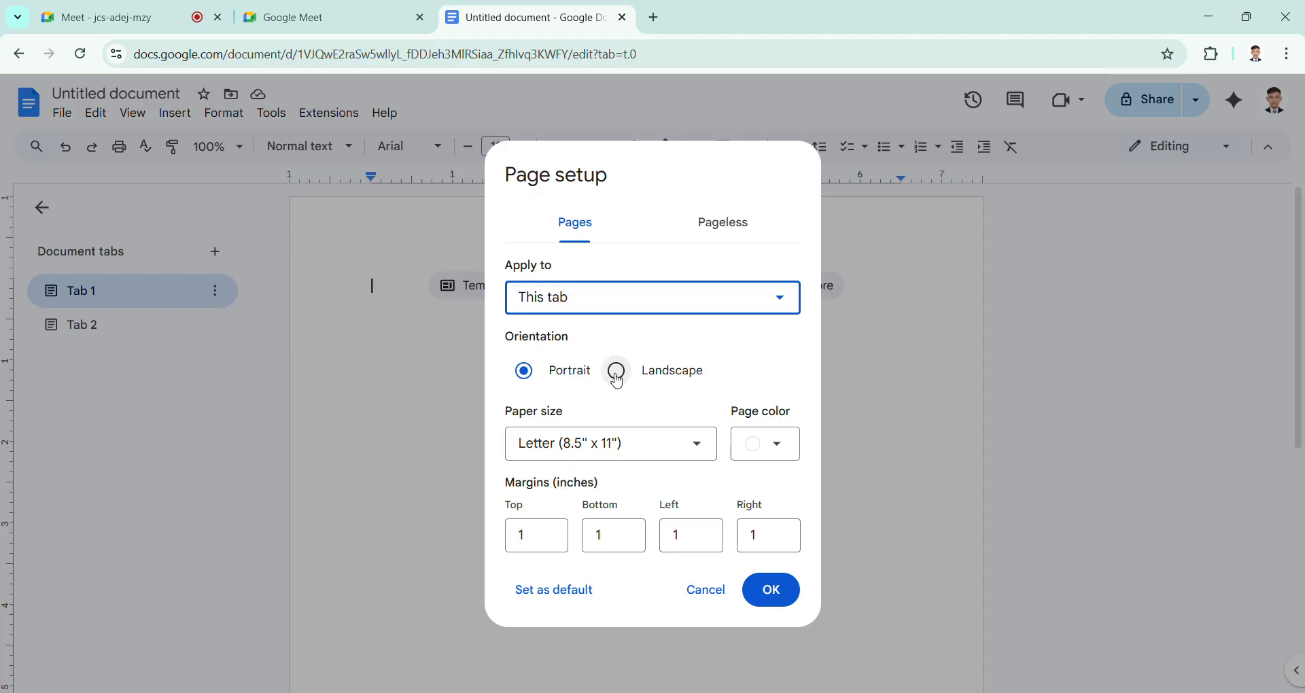
# Step: Set Tab 1 to portrait A4 (8.27" x 11.69") paper, save these settings as the default, and apply the page setup
pyautogui.click(569, 378)
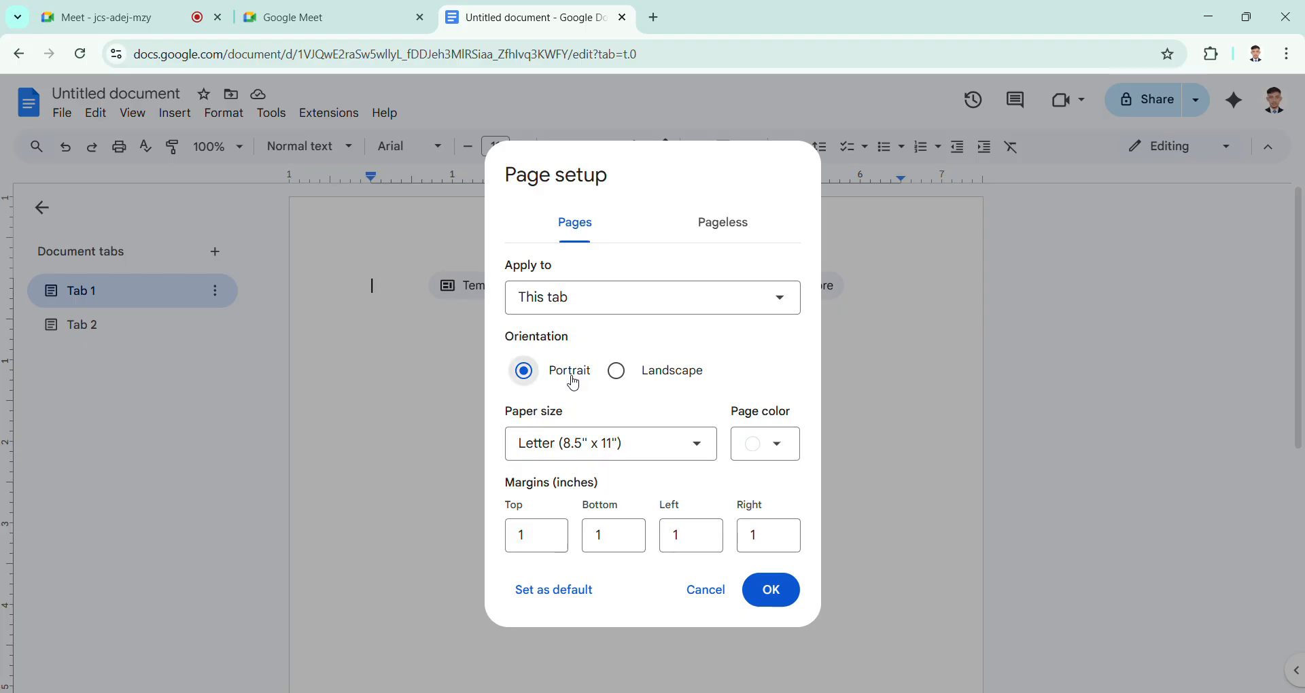
pyautogui.click(690, 460)
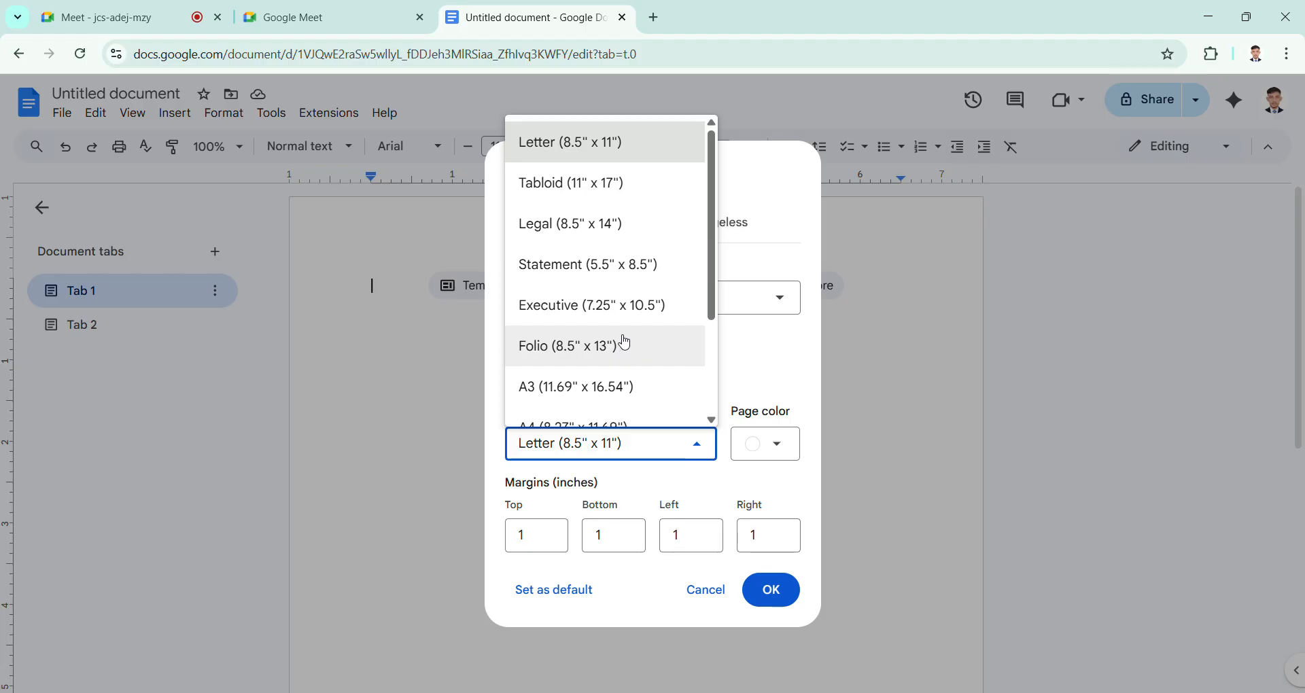
pyautogui.scroll(-2, 593, 309)
pyautogui.scroll(-2, 591, 306)
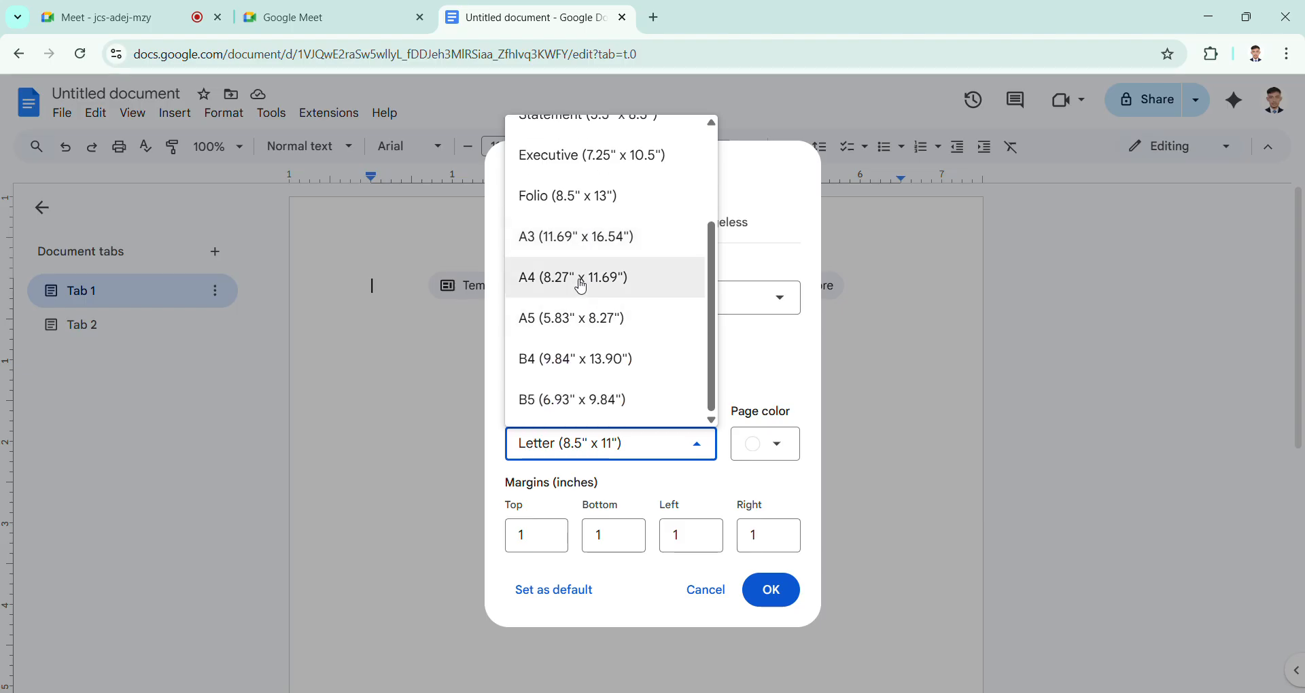
pyautogui.click(580, 280)
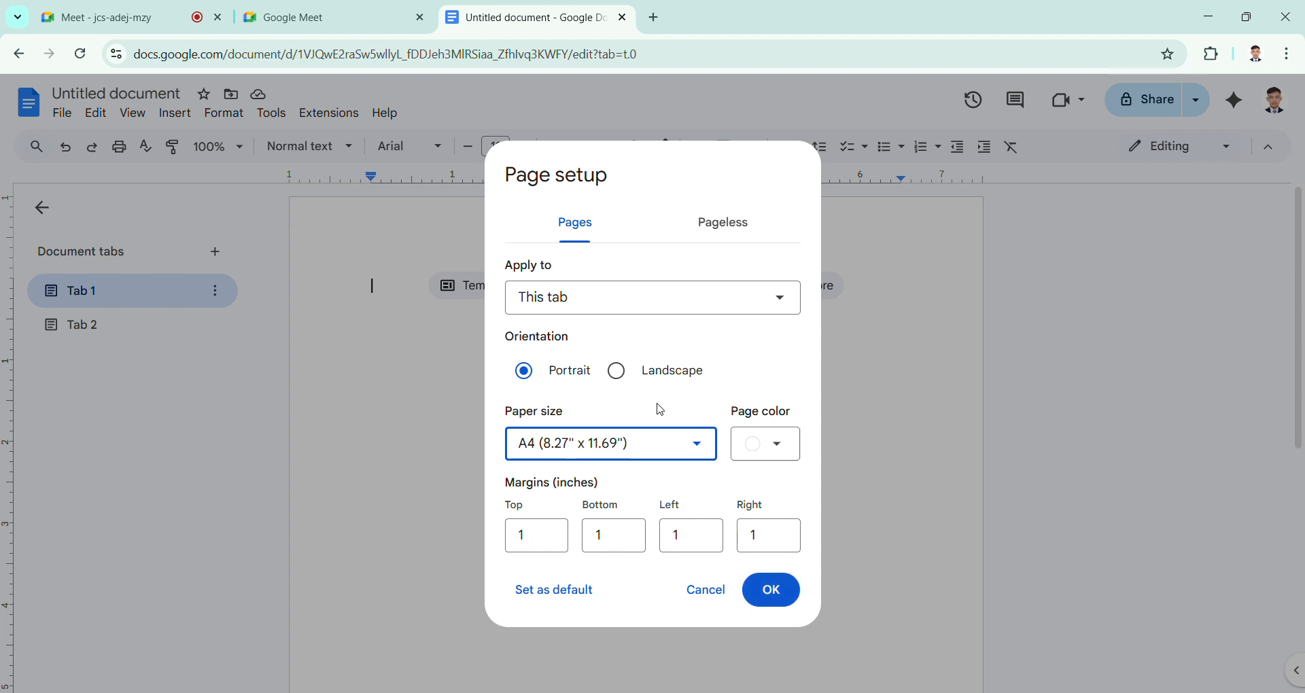
pyautogui.click(594, 597)
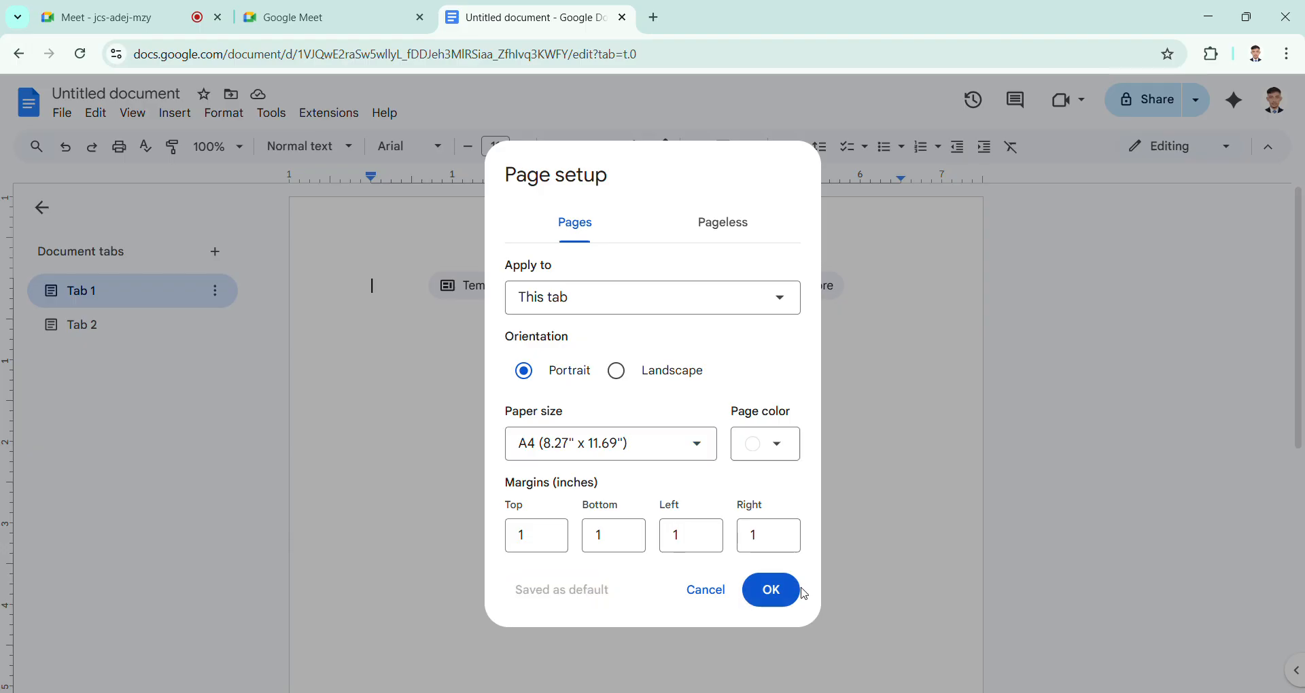
pyautogui.click(767, 590)
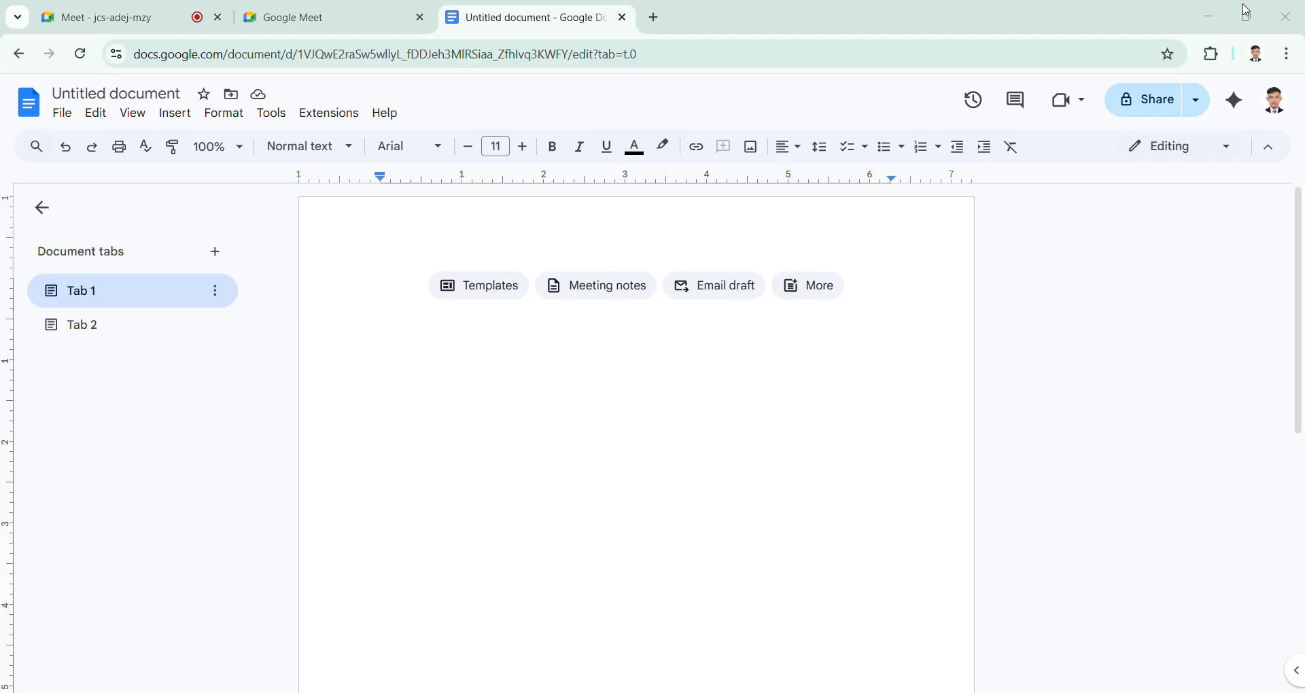
# Step: Paste the copied paragraph beginning "The responsibilities will provide" into Tab 1 and insert blank lines above it
pyautogui.hotkey('ctrl', 'a')
pyautogui.write('The responsibilities will provide the professional experience for those looking to develop their career in a particular area. If you have any questions regarding the species of your post, please do not hesitate to contact me on my cellular phone number or via email id. In the best interest of Titumir College IT Society (TCITS), We will need your confirmation Immediately.')
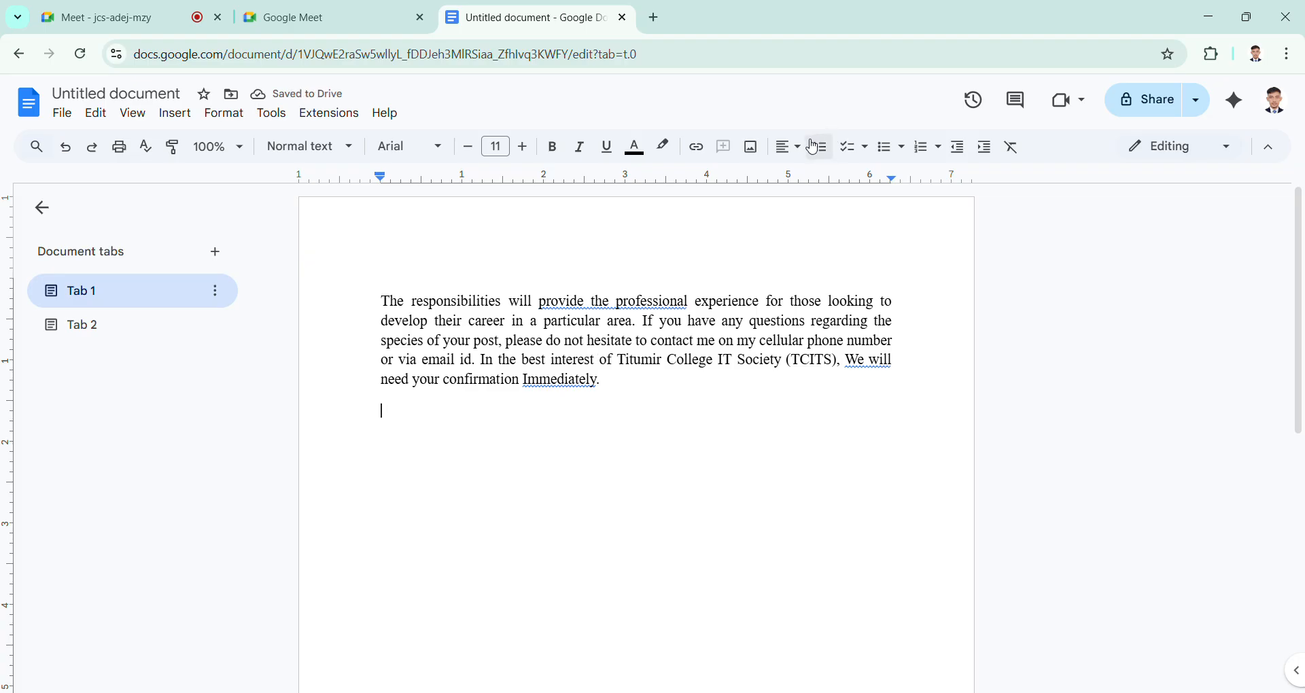
pyautogui.click(609, 400)
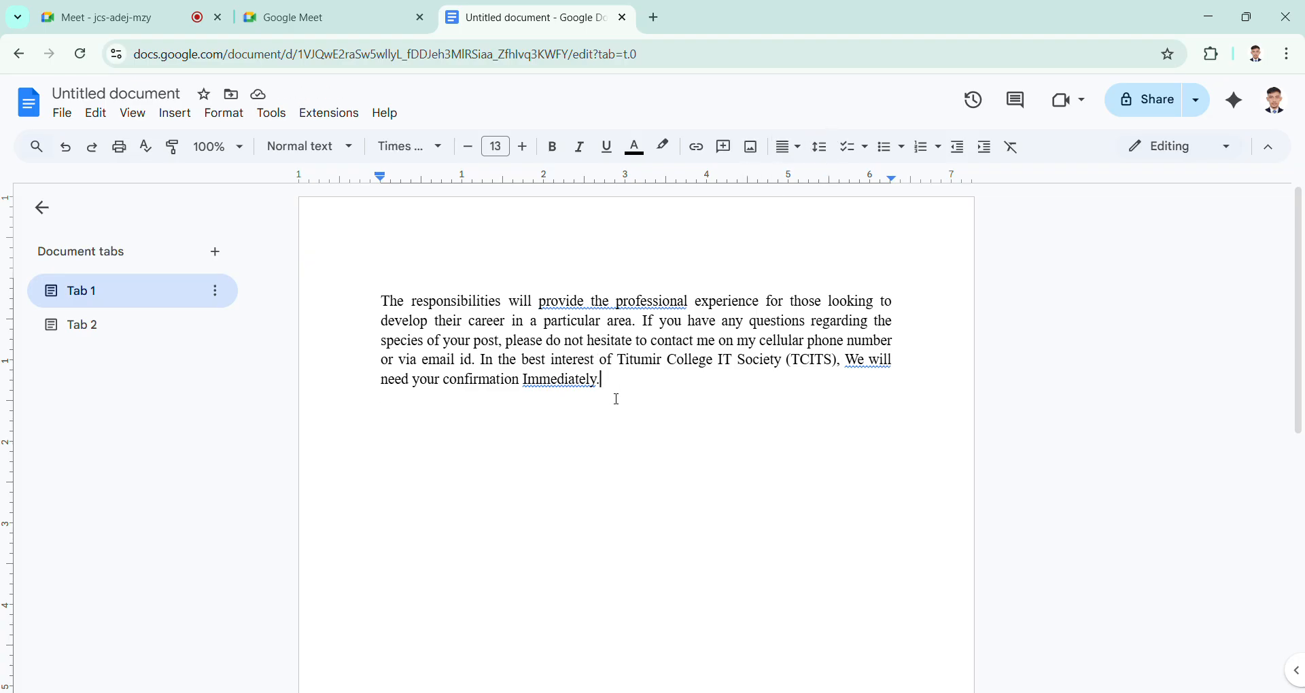
pyautogui.moveTo(618, 399); pyautogui.dragTo(380, 313)
pyautogui.doubleClick(404, 322)
pyautogui.click(383, 300)
pyautogui.doubleClick(445, 268)
pyautogui.click(367, 322)
pyautogui.press('Up')
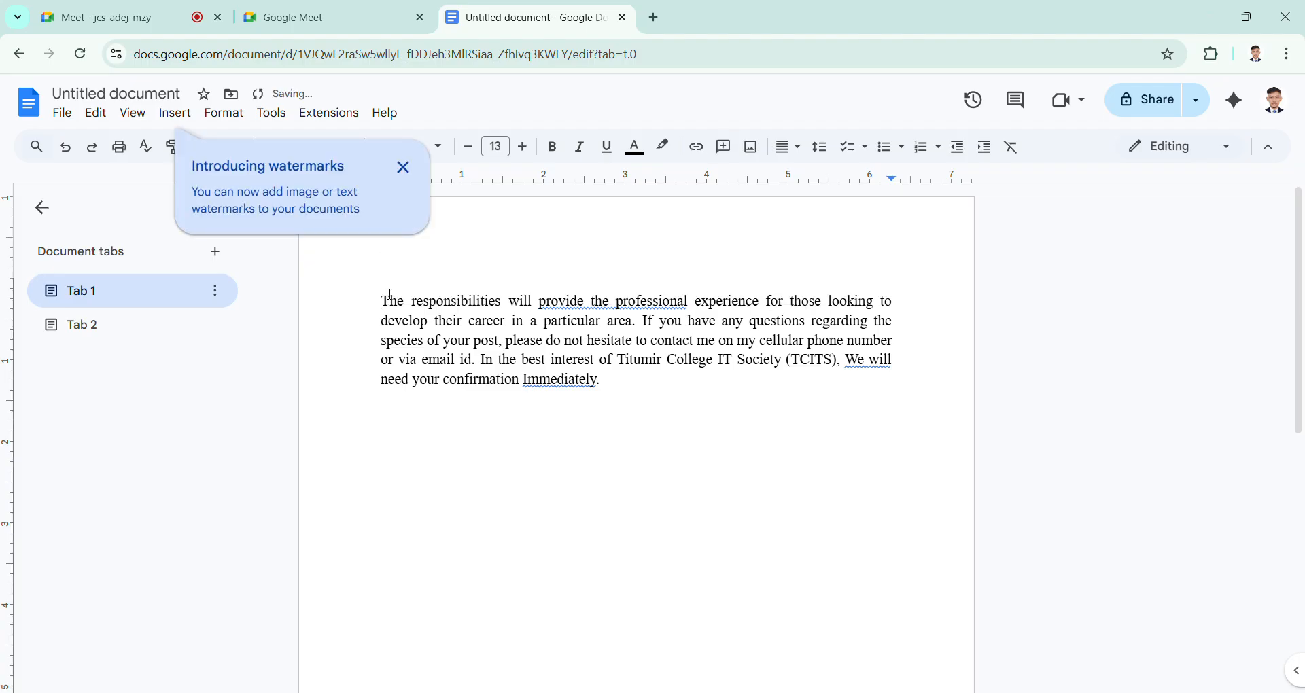
pyautogui.press('Return')
pyautogui.press('Return')
pyautogui.press('Return')
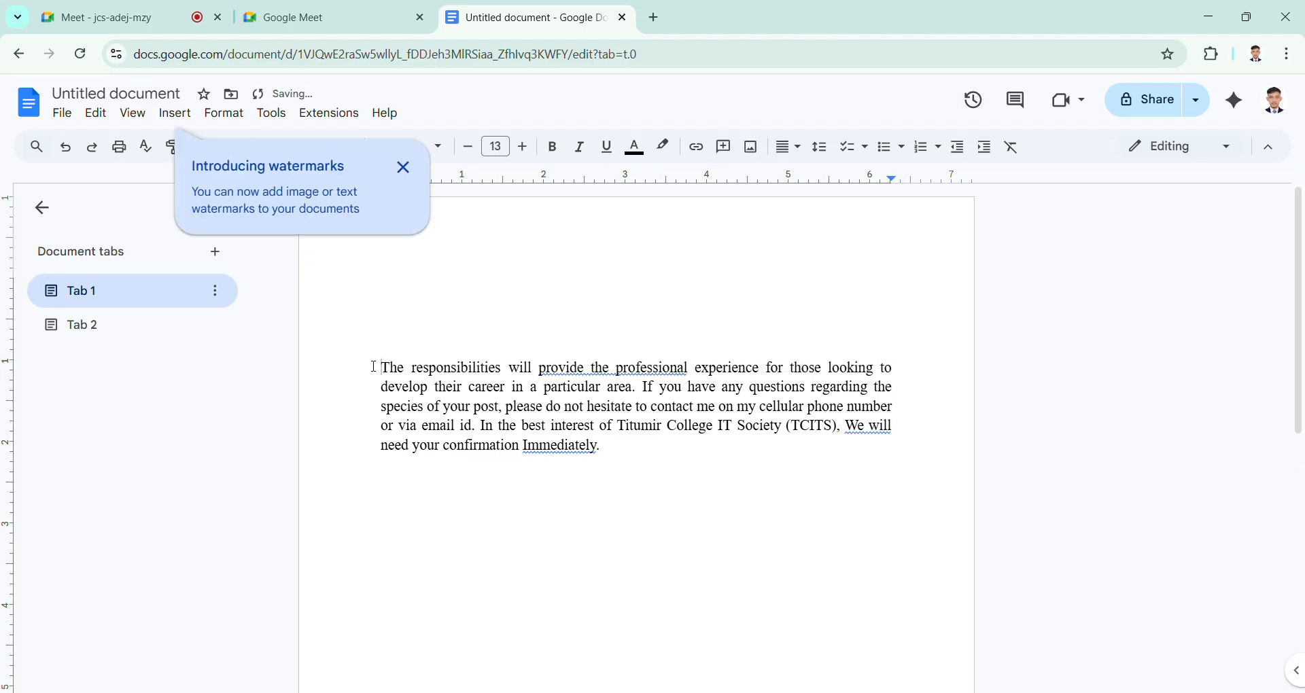
# Step: Add the heading "IT SOCIETY" on the first line above the paragraph and dismiss the watermarks notice
pyautogui.press('Up')
pyautogui.press('Up')
pyautogui.press('Up')
pyautogui.write('IT SOCIETY')
pyautogui.click(404, 167)
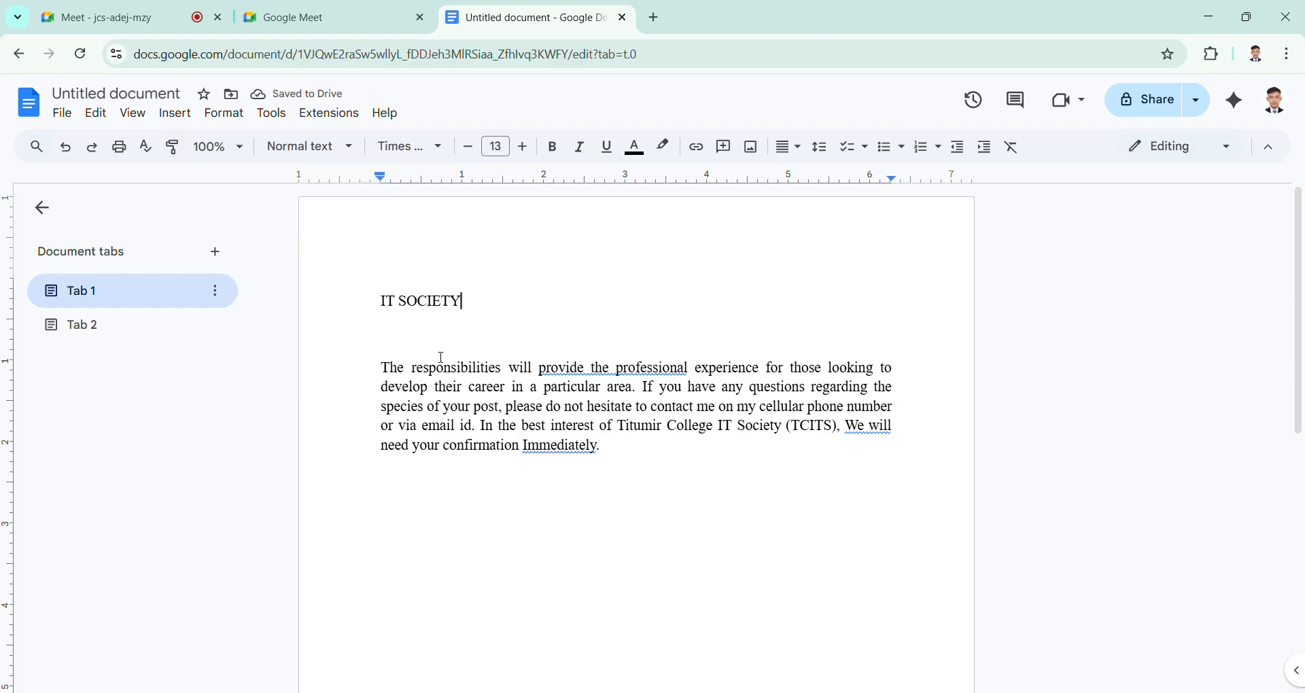
# Step: Set the font size of the "IT SOCIETY" heading to 16
pyautogui.moveTo(378, 309); pyautogui.dragTo(487, 309)
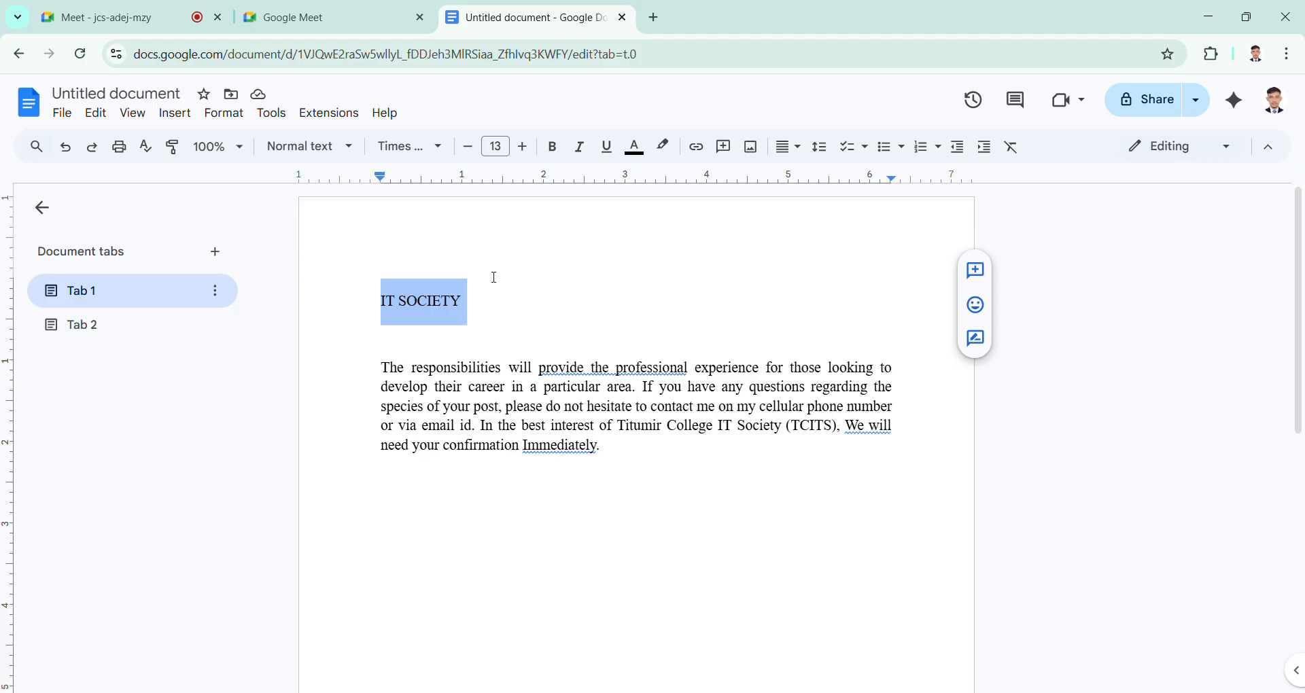
pyautogui.click(507, 154)
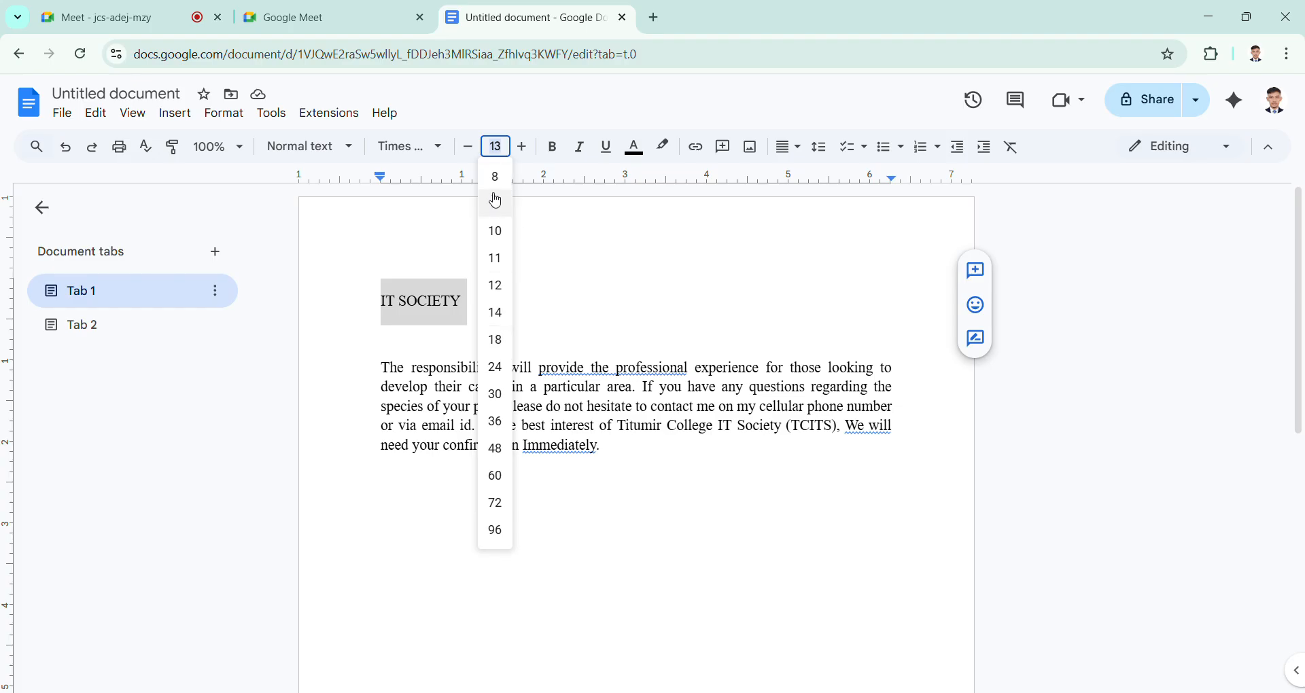
pyautogui.write('16')
pyautogui.press('Return')
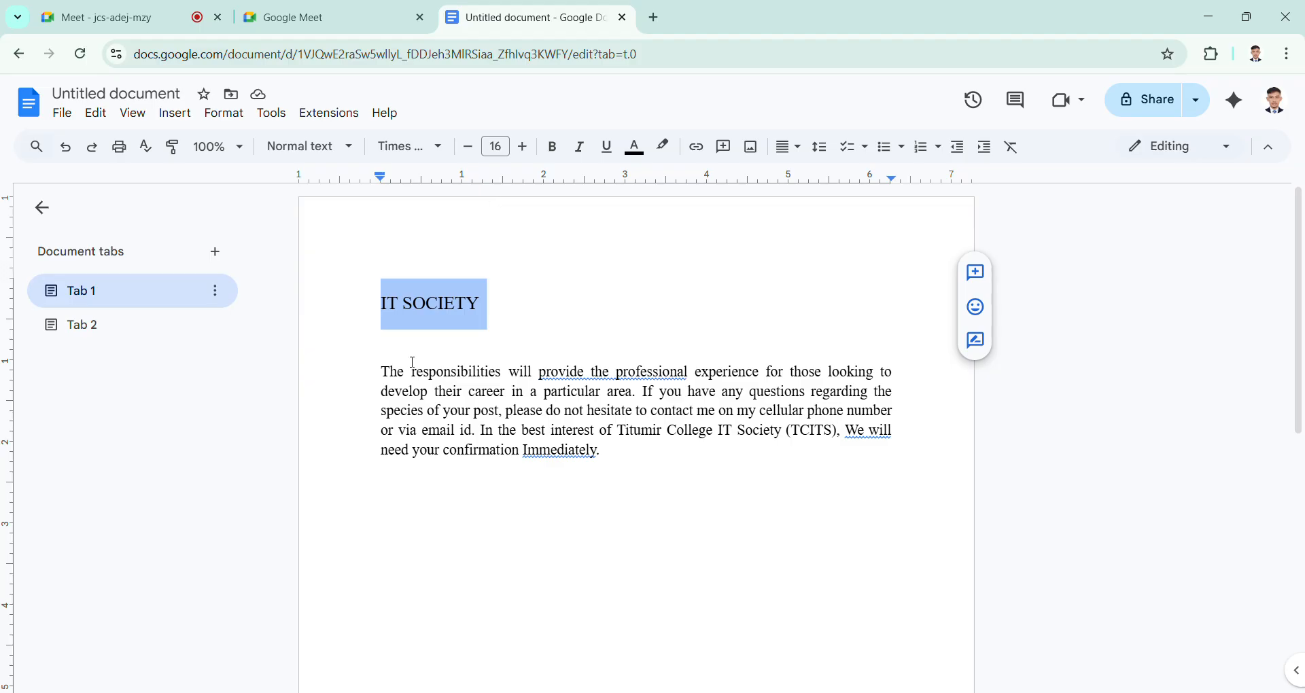
# Step: Examine the fonts available for the selected part of the paragraph, and leave its font as it is
pyautogui.click(485, 395)
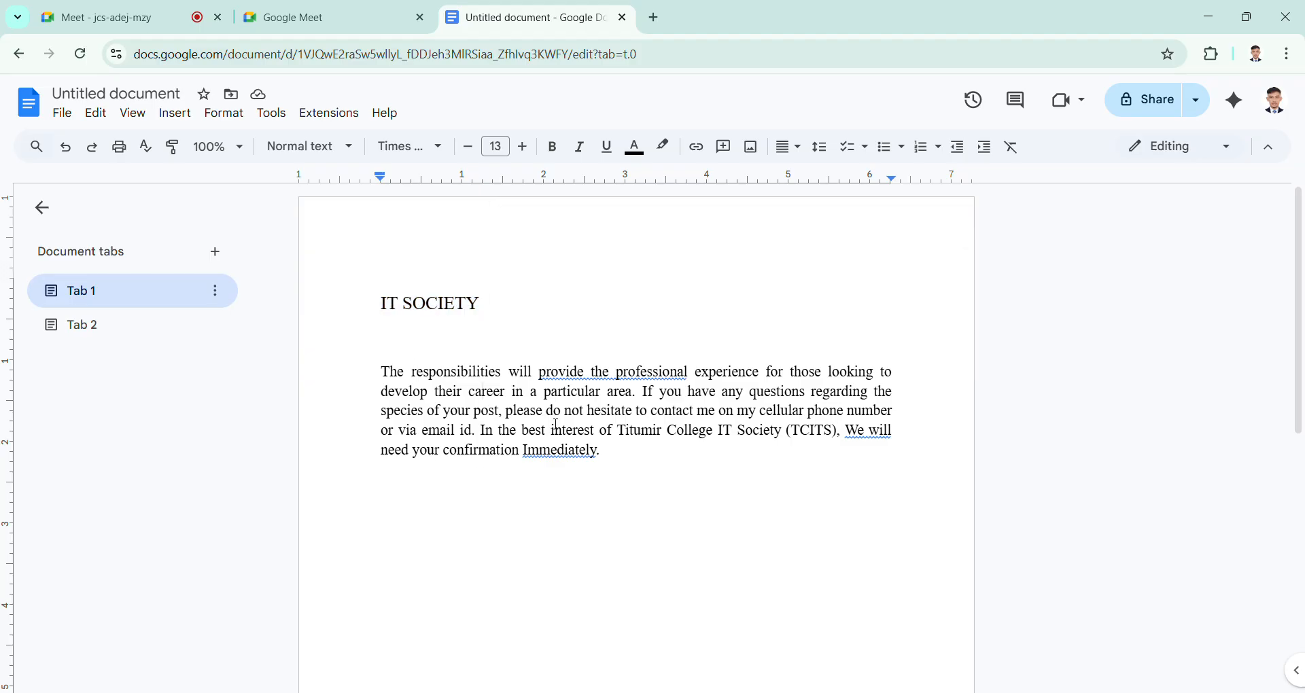
pyautogui.moveTo(382, 372)
pyautogui.mouseDown()
pyautogui.moveTo(437, 374)
pyautogui.moveTo(487, 433)
pyautogui.moveTo(381, 372)
pyautogui.mouseUp()
pyautogui.click(483, 431)
pyautogui.click(440, 148)
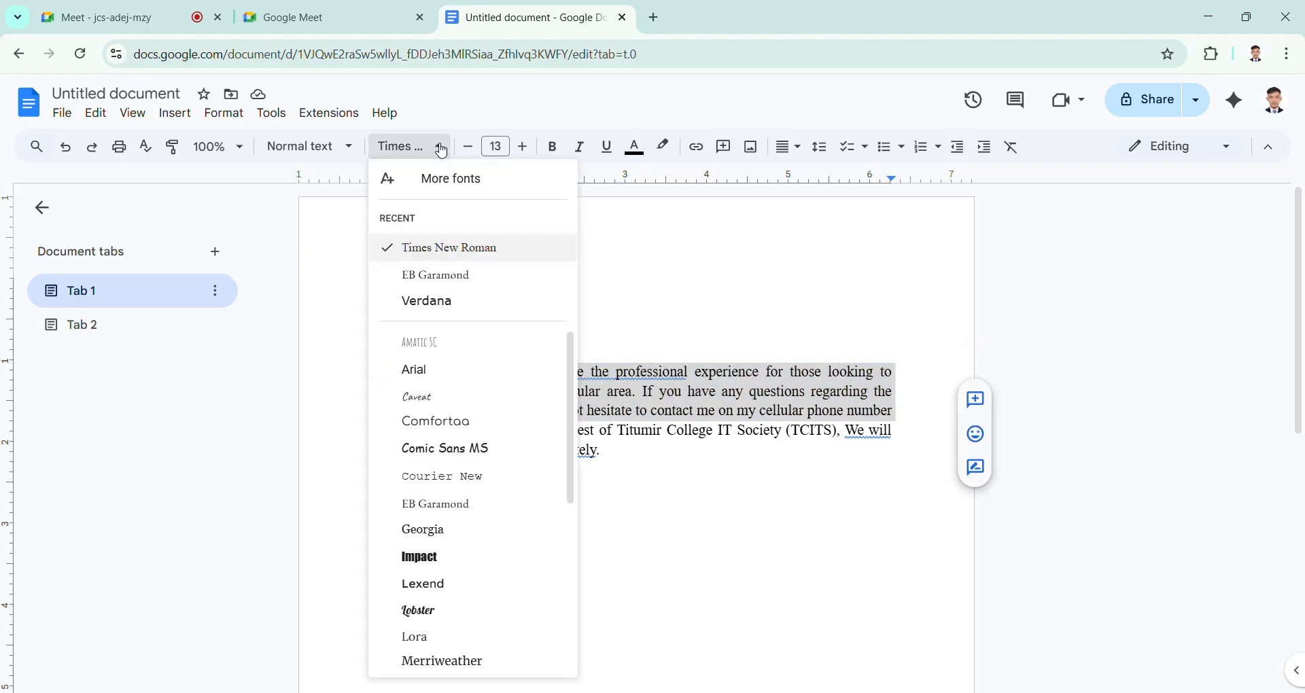
pyautogui.click(442, 148)
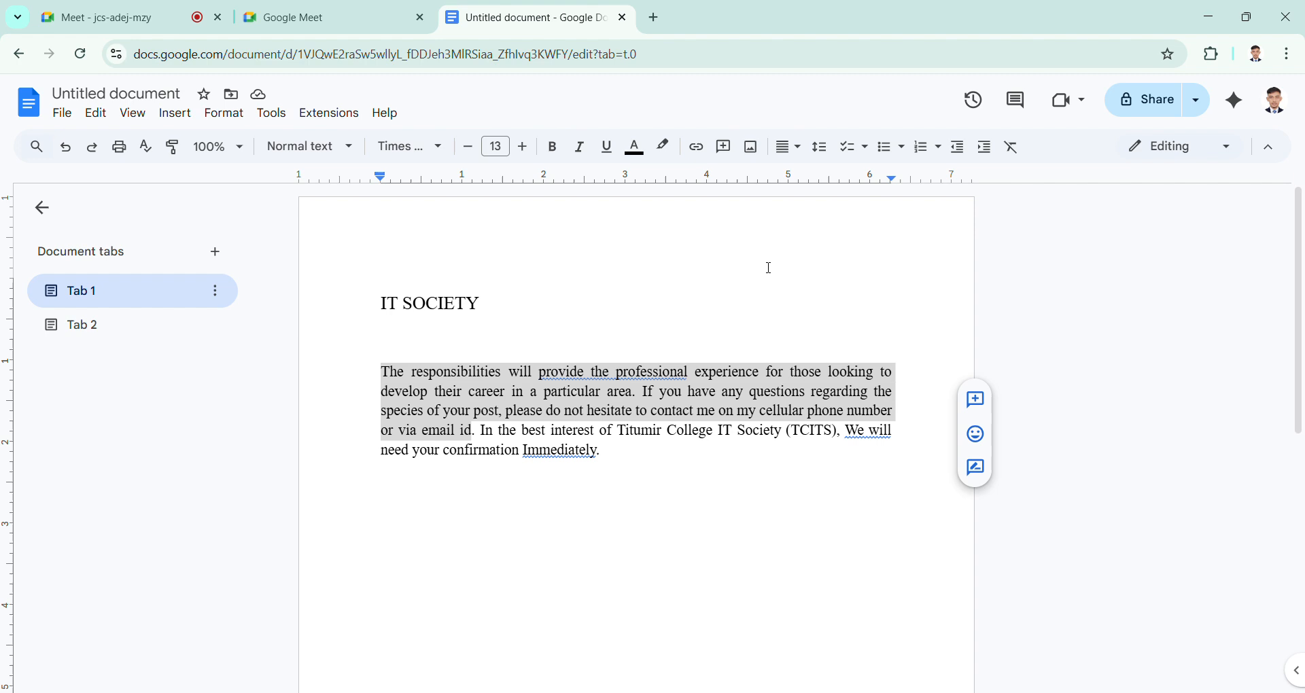
pyautogui.click(476, 403)
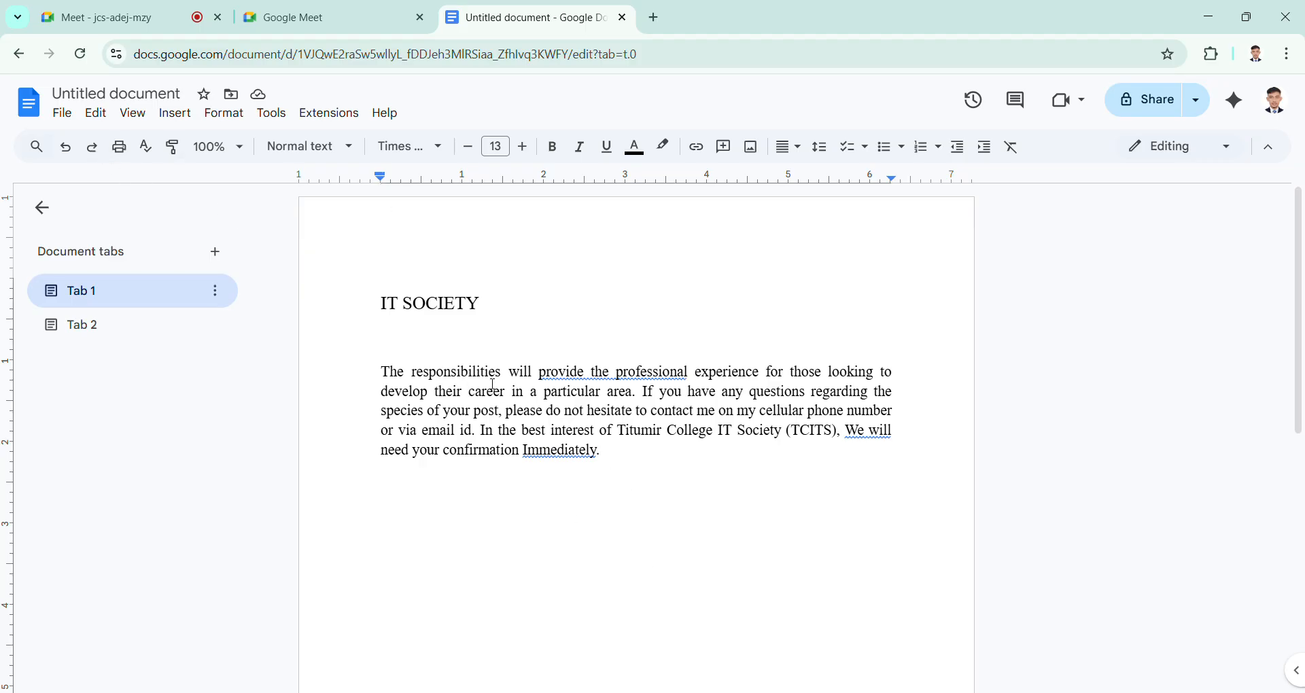
# Step: Try to change the "IT SOCIETY" heading to the Pacifico font with the cursor placed before it
pyautogui.moveTo(495, 304); pyautogui.dragTo(403, 304)
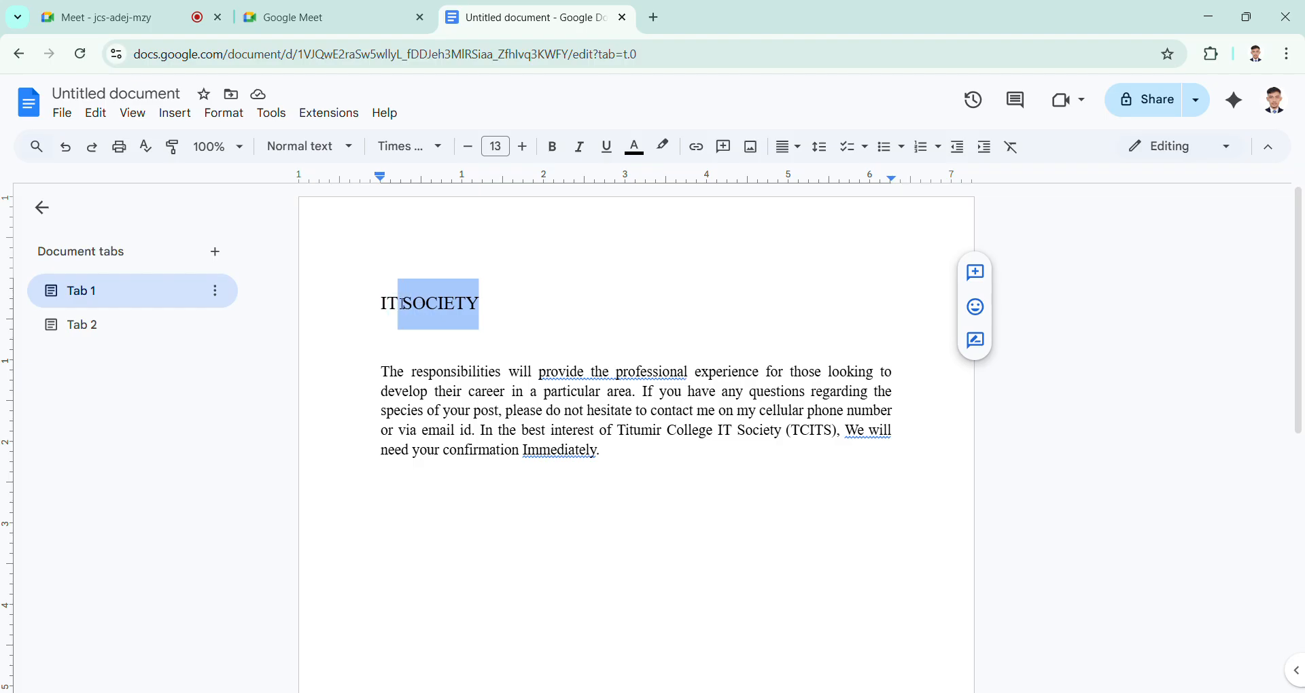
pyautogui.click(404, 304)
pyautogui.click(382, 304)
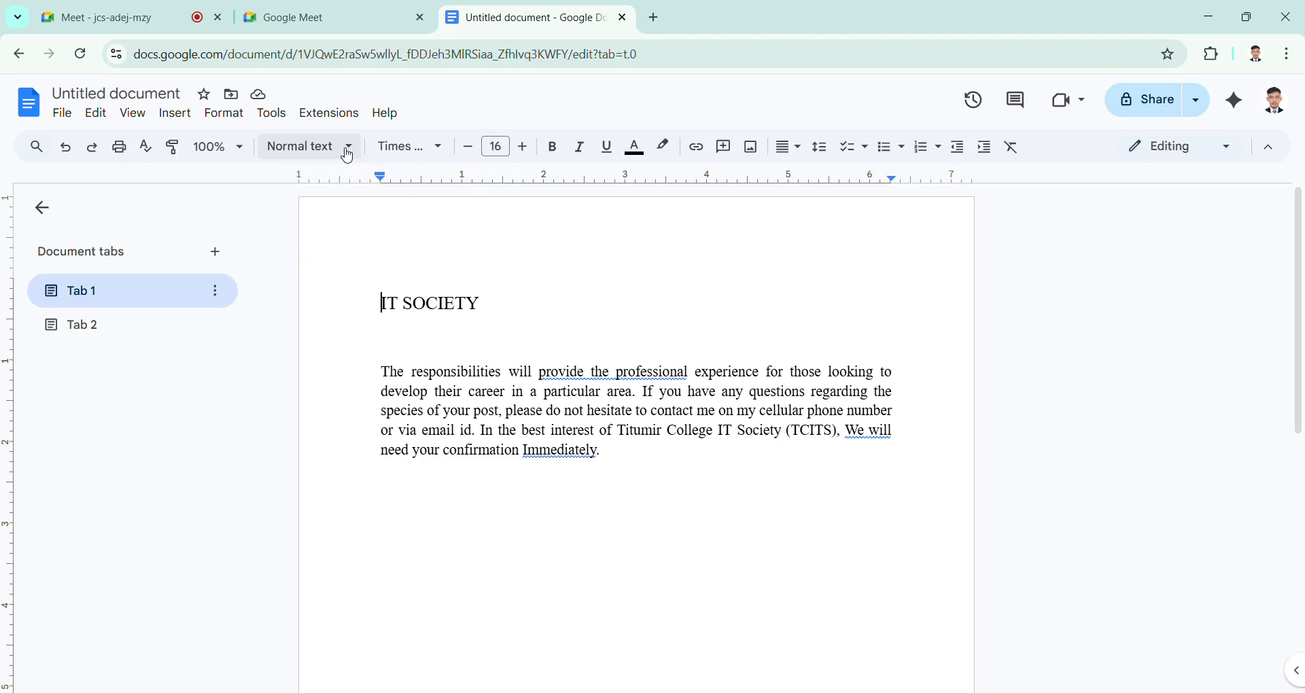
pyautogui.click(440, 150)
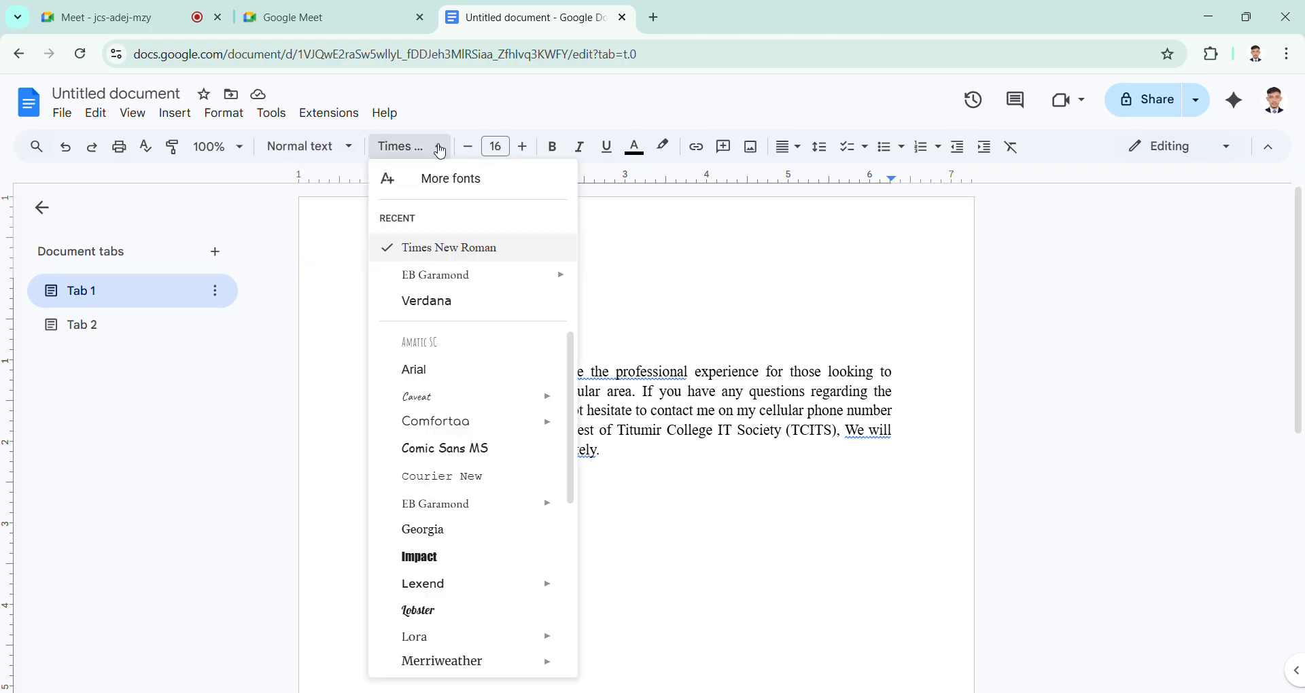
pyautogui.click(441, 149)
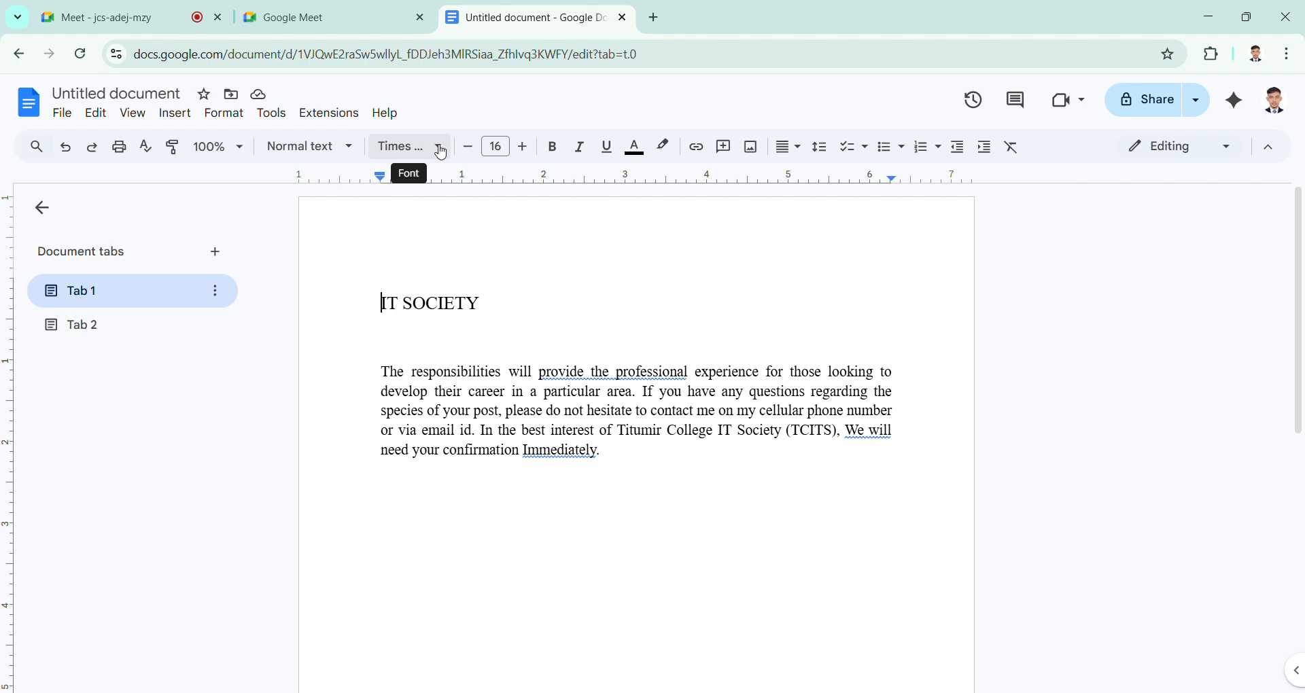
pyautogui.click(441, 150)
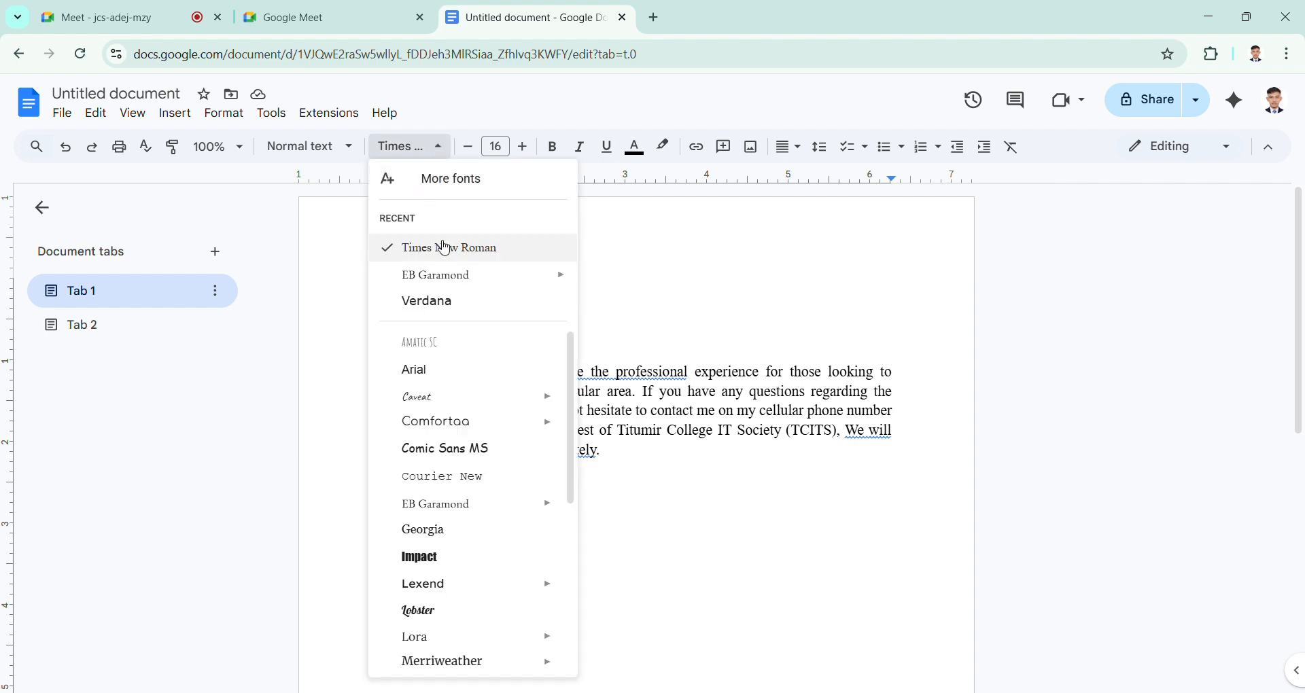
pyautogui.scroll(-3, 445, 454)
pyautogui.scroll(-2, 445, 454)
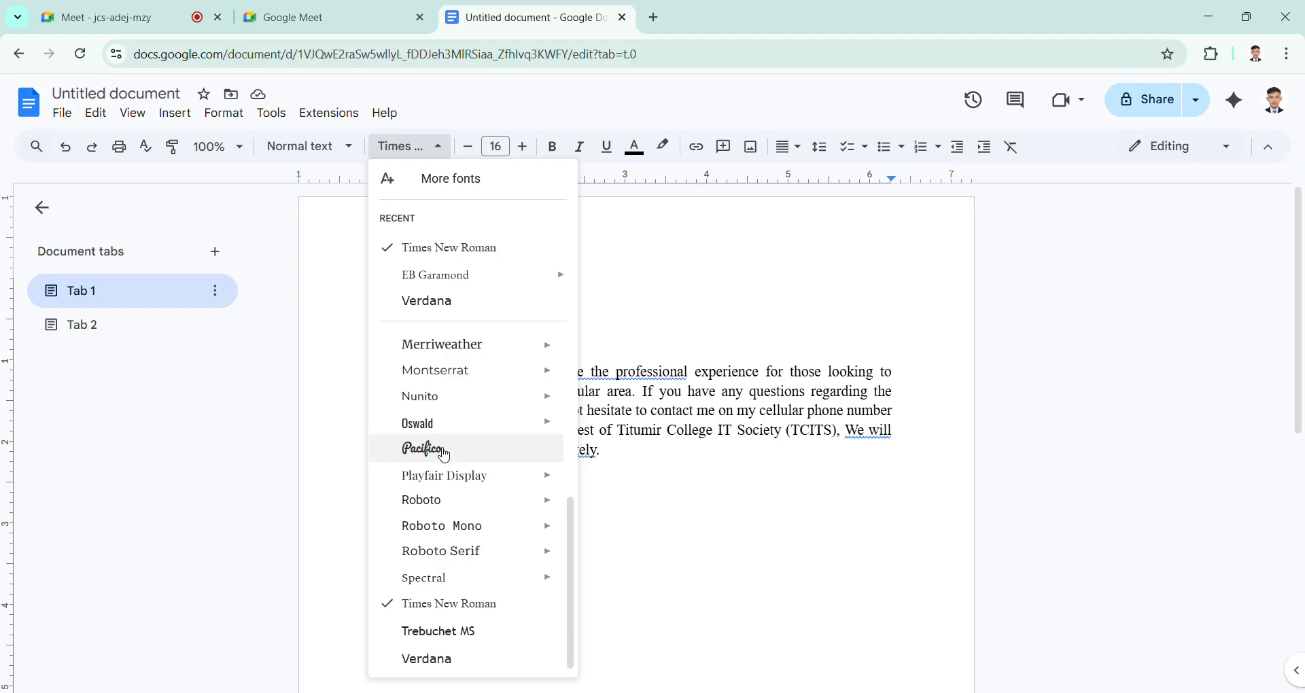
pyautogui.scroll(3, 444, 455)
pyautogui.scroll(-3, 445, 455)
pyautogui.click(446, 454)
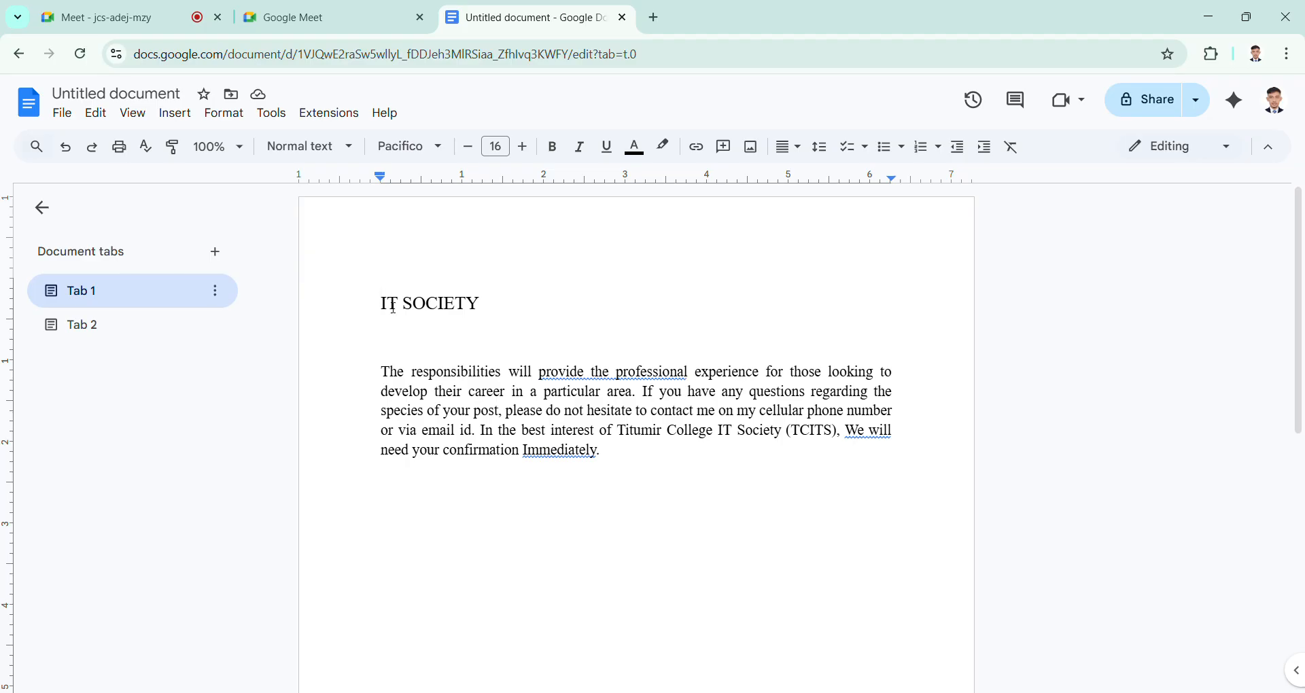
# Step: Delete all the text in Tab 1, including the heading and the paragraph
pyautogui.click(424, 306)
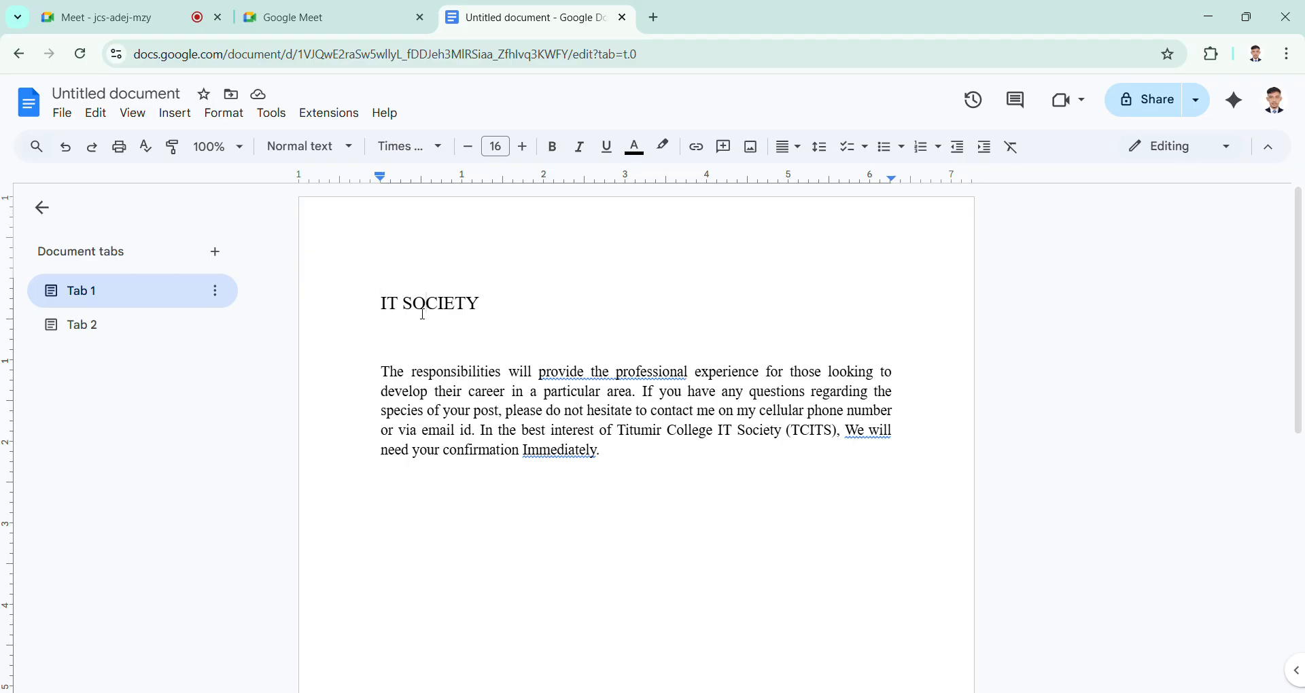
pyautogui.click(384, 306)
pyautogui.moveTo(385, 306); pyautogui.dragTo(487, 314)
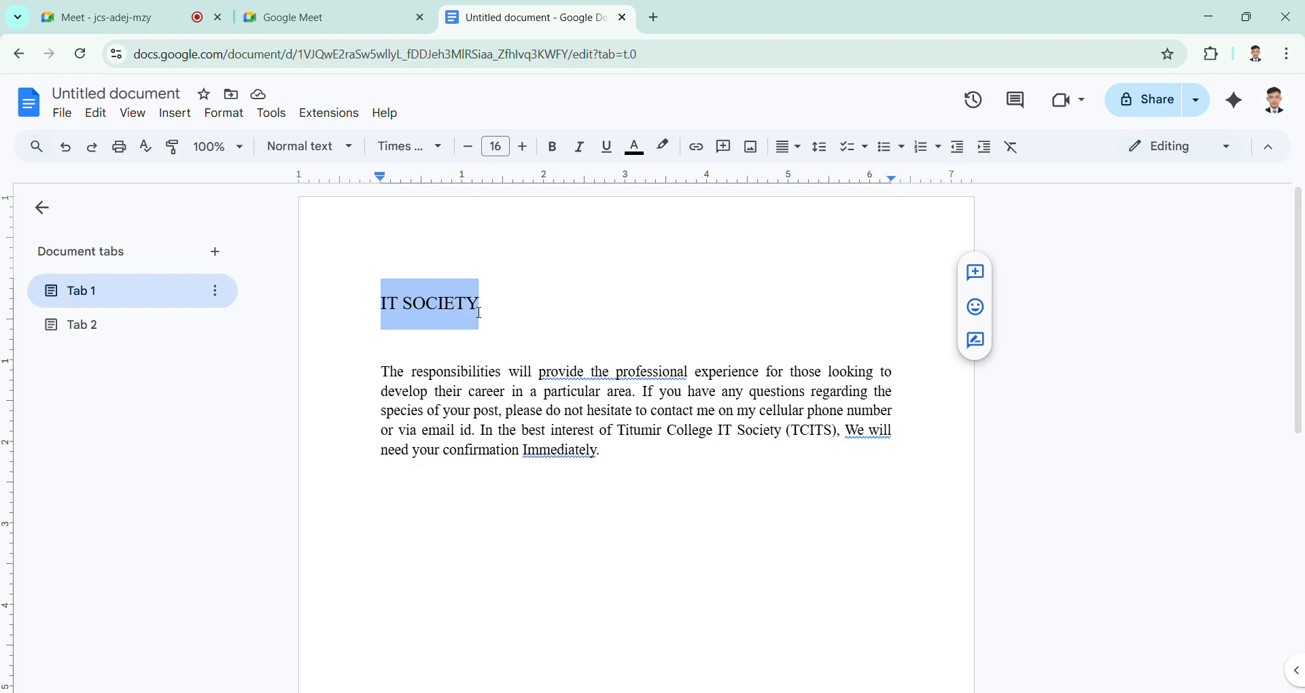
pyautogui.hotkey('ctrl', 'a')
pyautogui.hotkey('ctrl', 'c')
pyautogui.press('BackSpace')
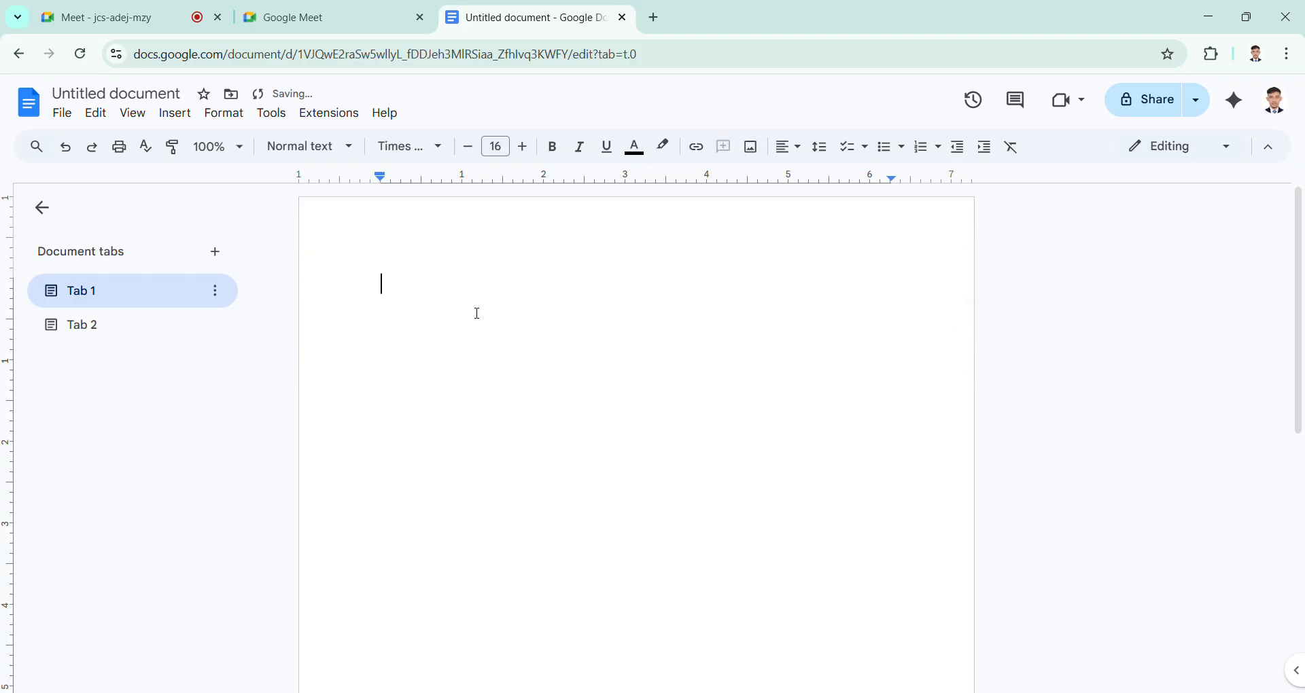
# Step: Choose the Pacifico font and write "IT SOCIETY" on the first line of the empty page
pyautogui.click(443, 146)
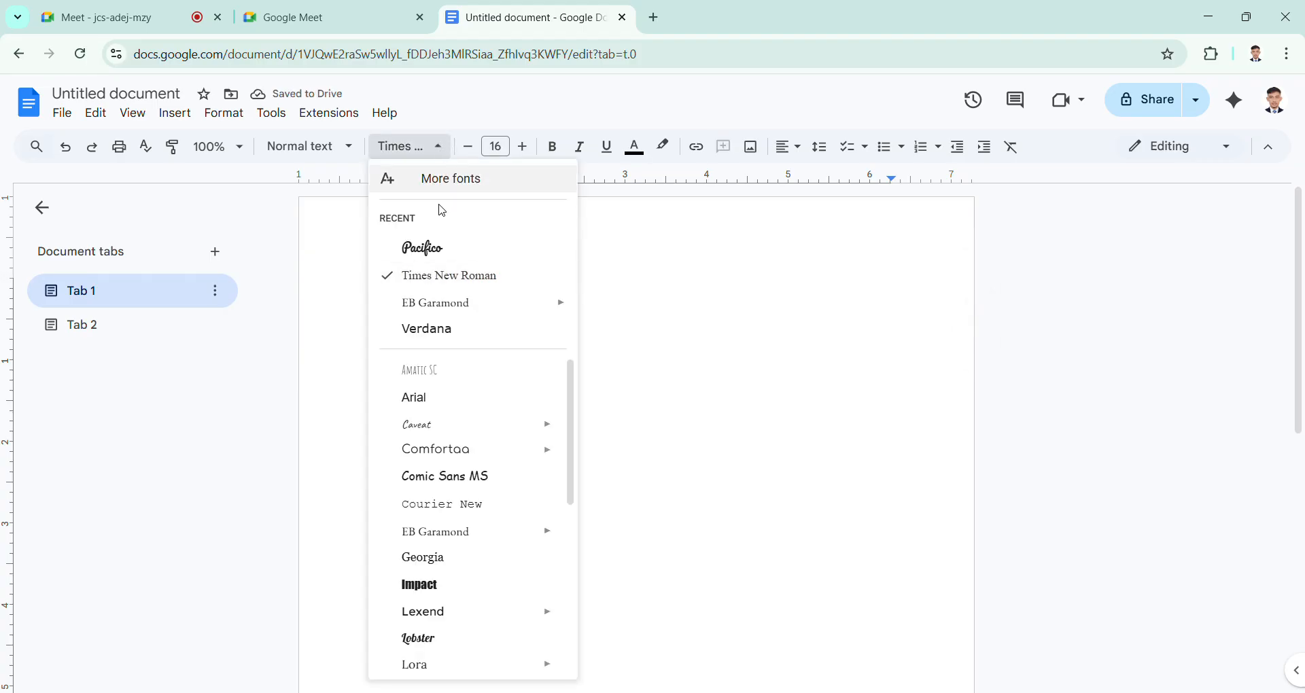
pyautogui.click(450, 250)
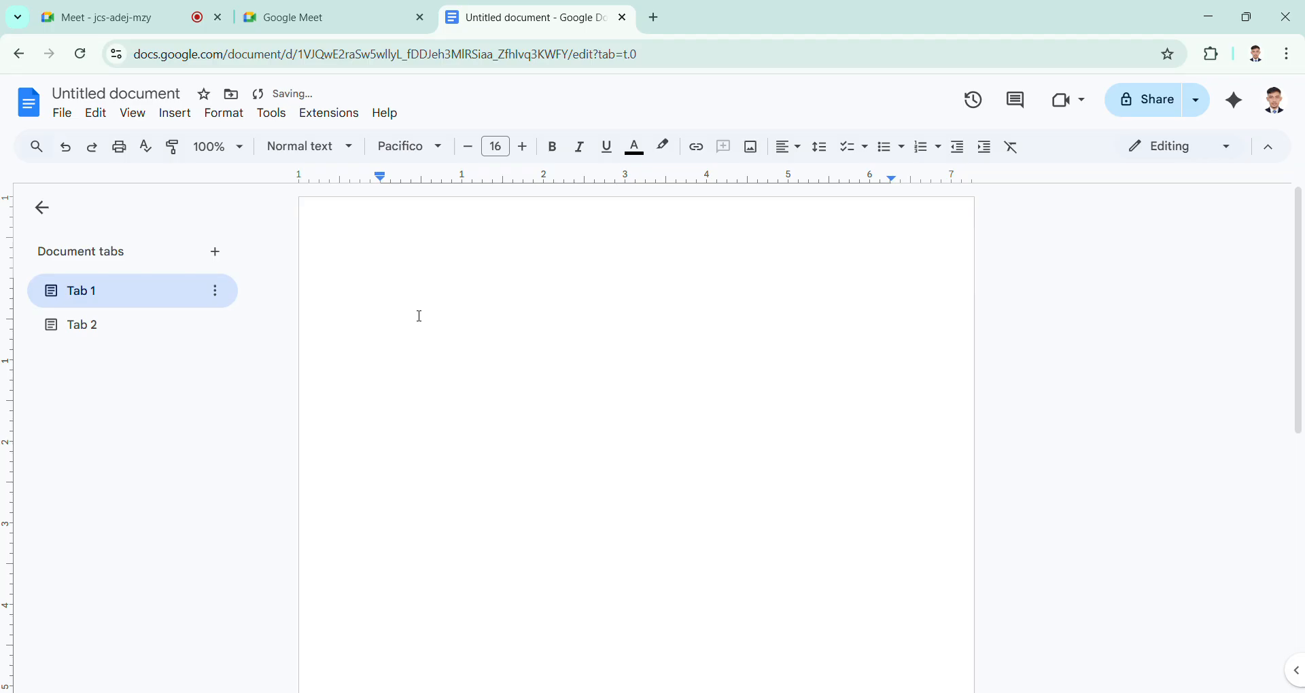
pyautogui.write('IT SOCI')
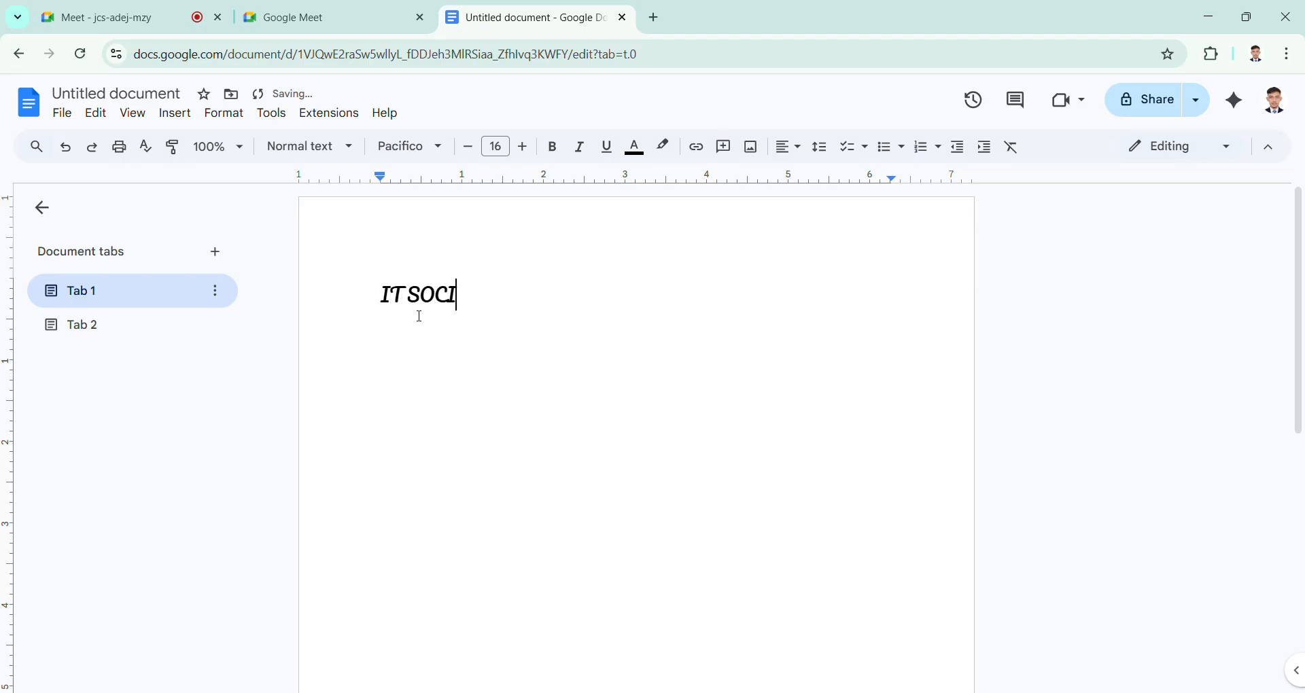
pyautogui.write('ETY')
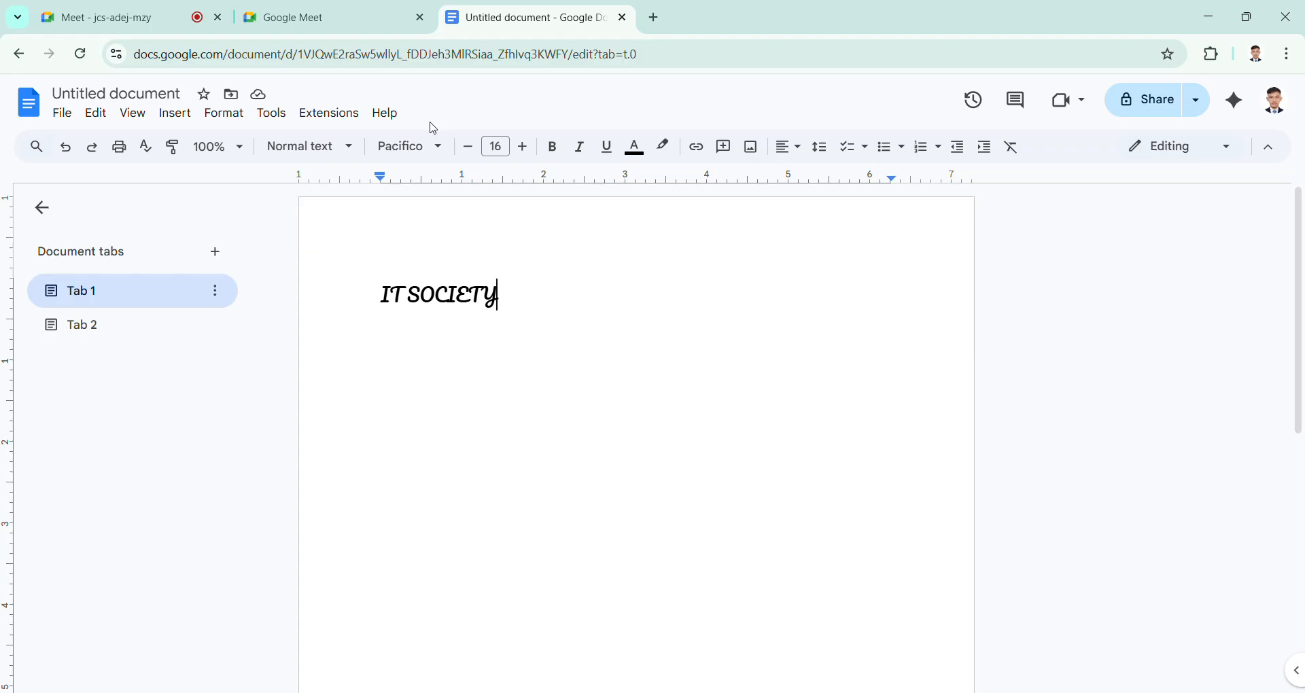
# Step: Open the Google Docs home page in a new browser tab from the Google apps list
pyautogui.click(655, 17)
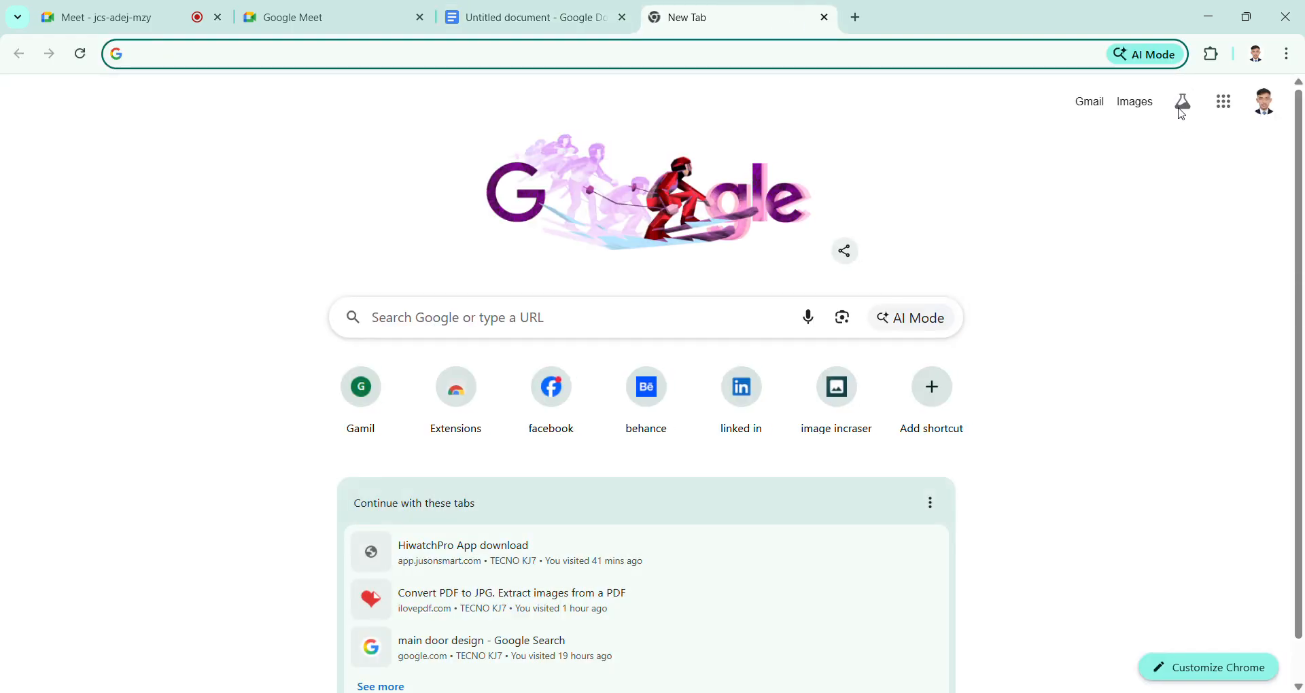
pyautogui.click(1214, 120)
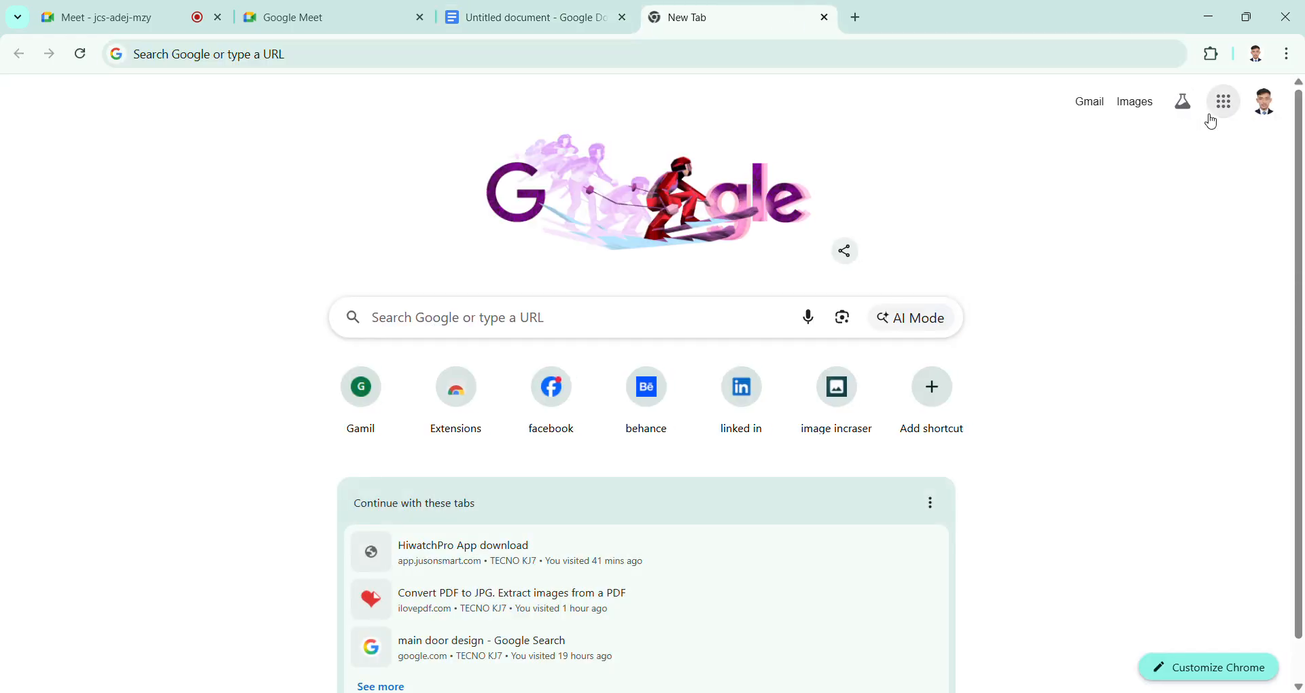
pyautogui.scroll(-3, 1146, 507)
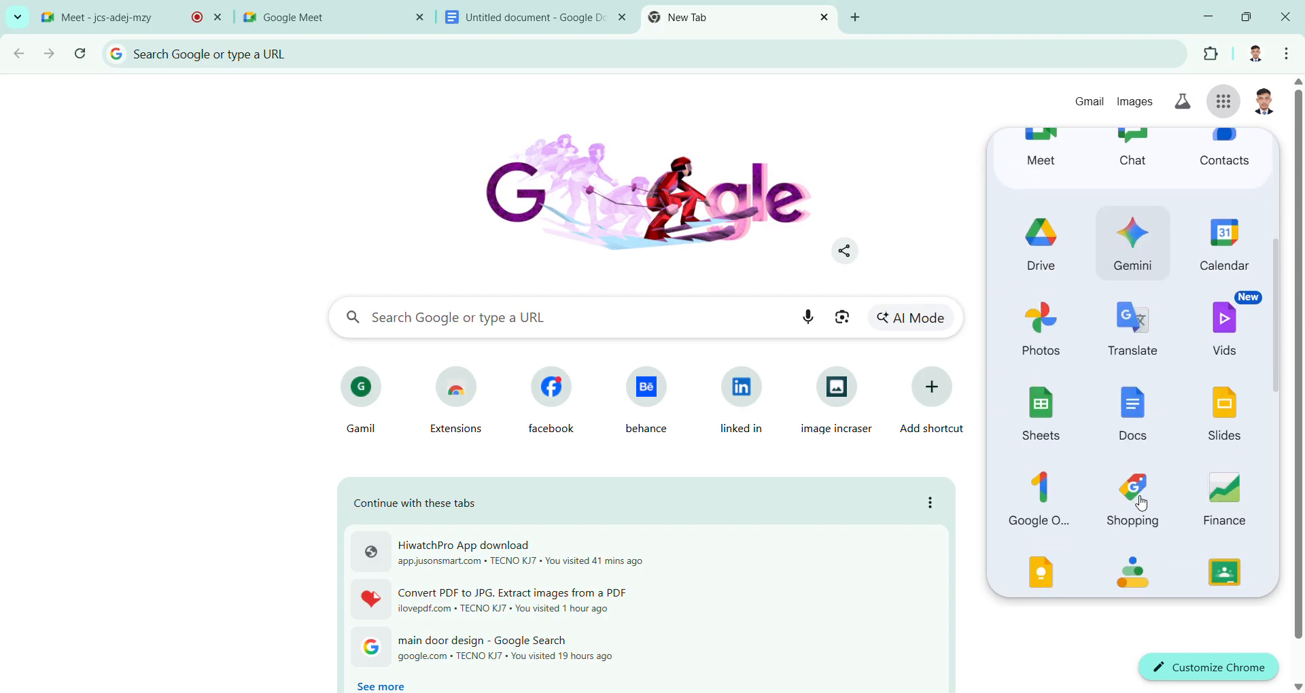
pyautogui.click(1148, 435)
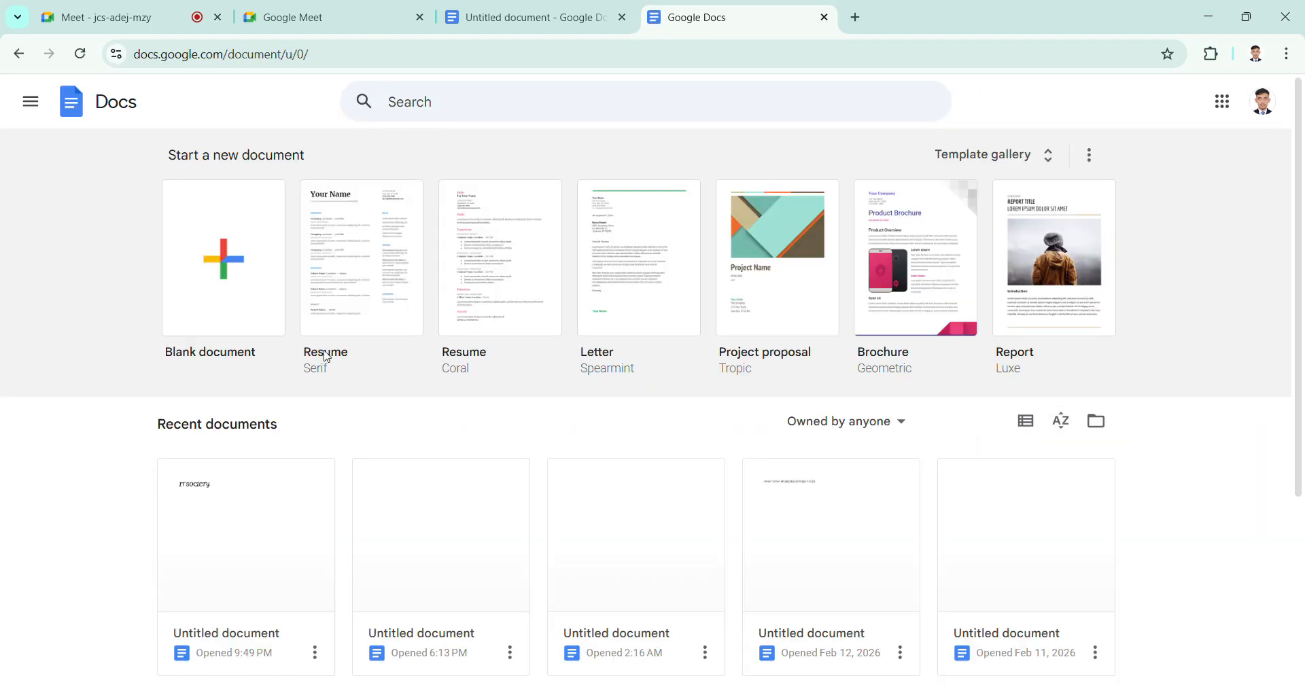
# Step: Create a new blank document and choose the Courier New font for it
pyautogui.click(215, 271)
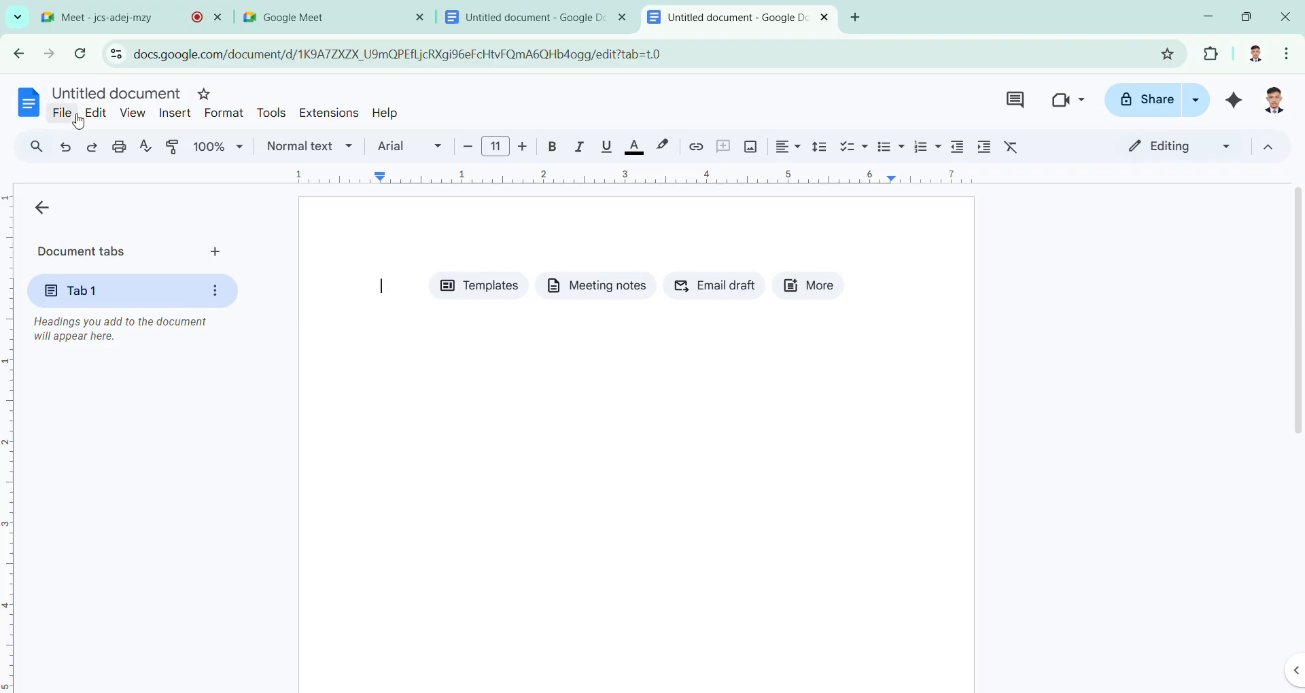
pyautogui.click(435, 147)
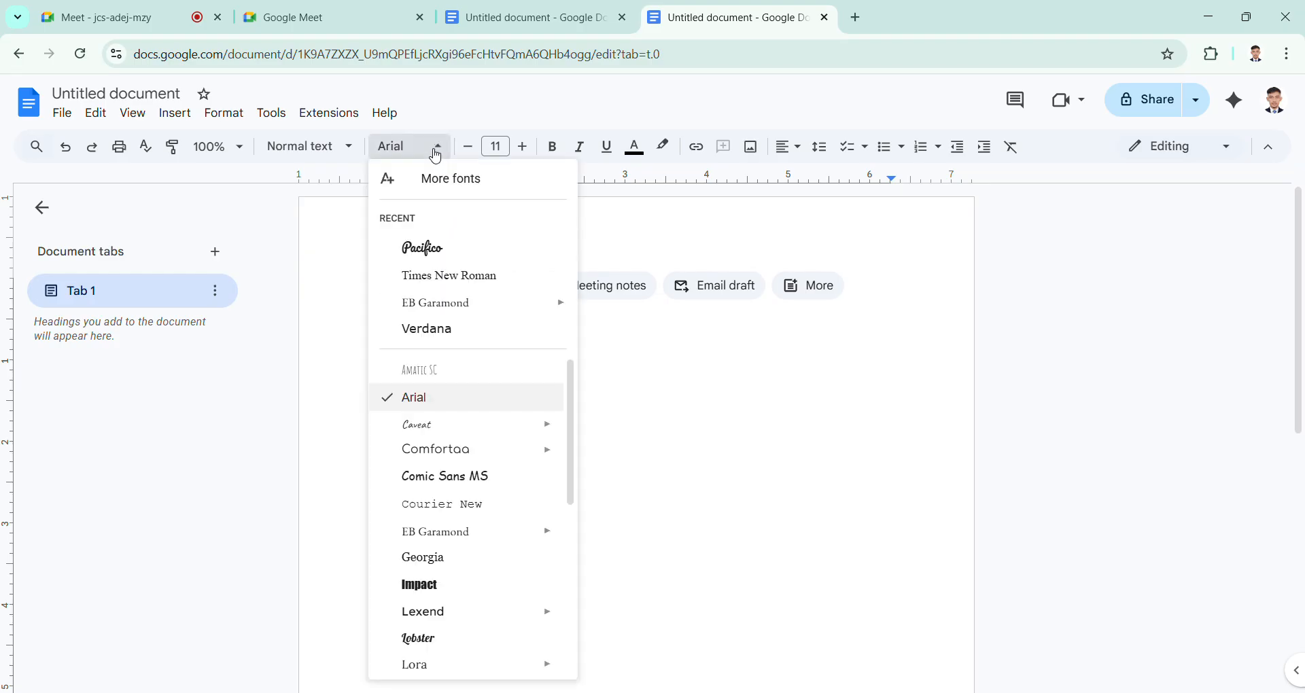
pyautogui.click(469, 505)
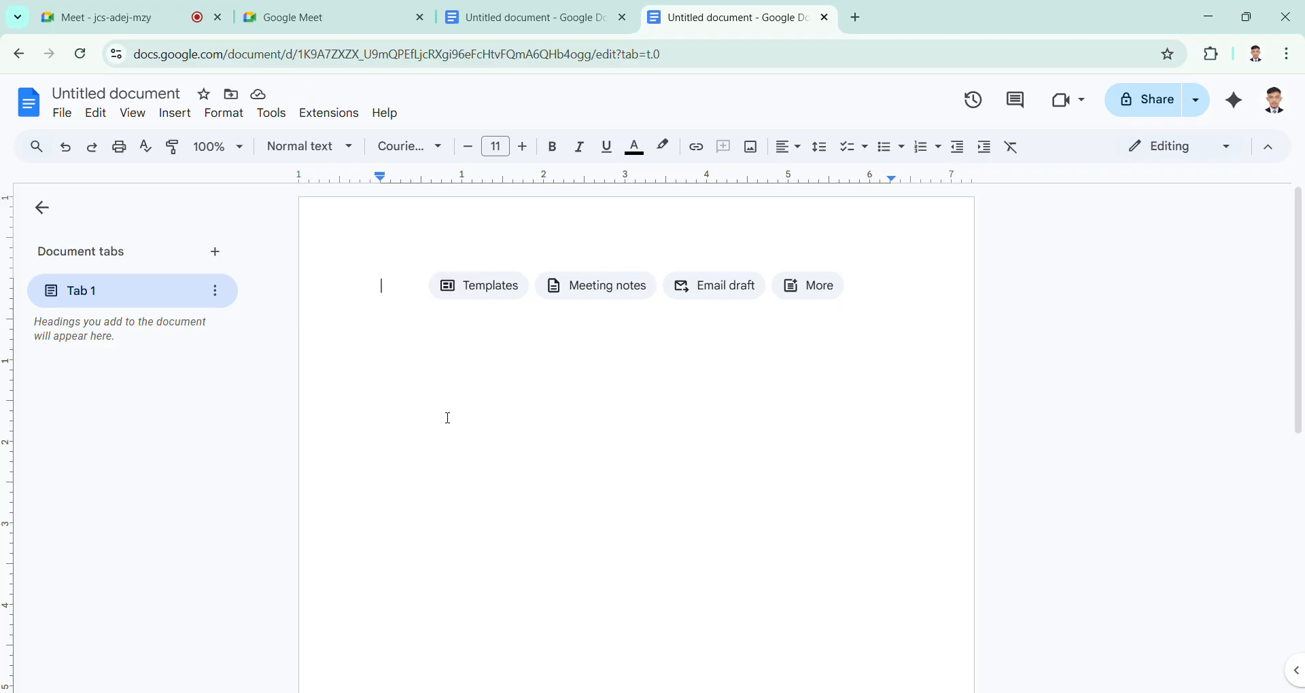
# Step: Paste the copied "IT SOCIETY" heading and paragraph into the page and change all of that text to the Pacifico font
pyautogui.hotkey('ctrl', 'v')
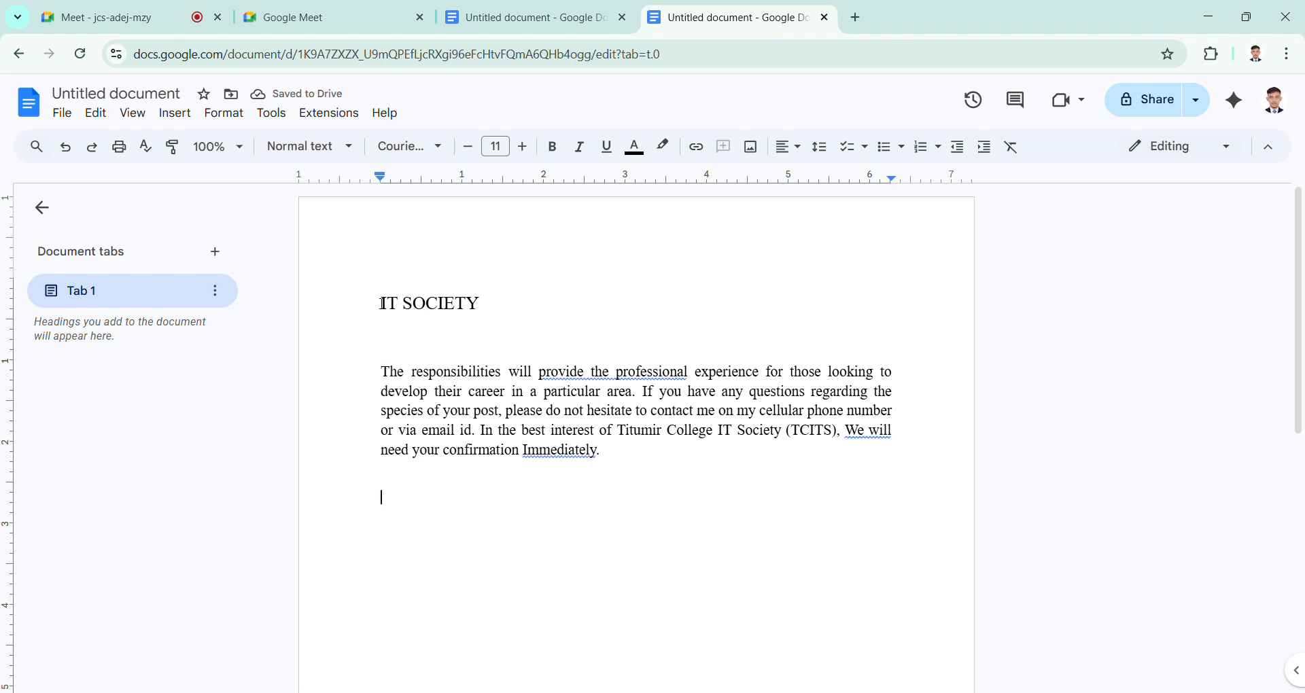
pyautogui.moveTo(381, 304); pyautogui.dragTo(641, 480)
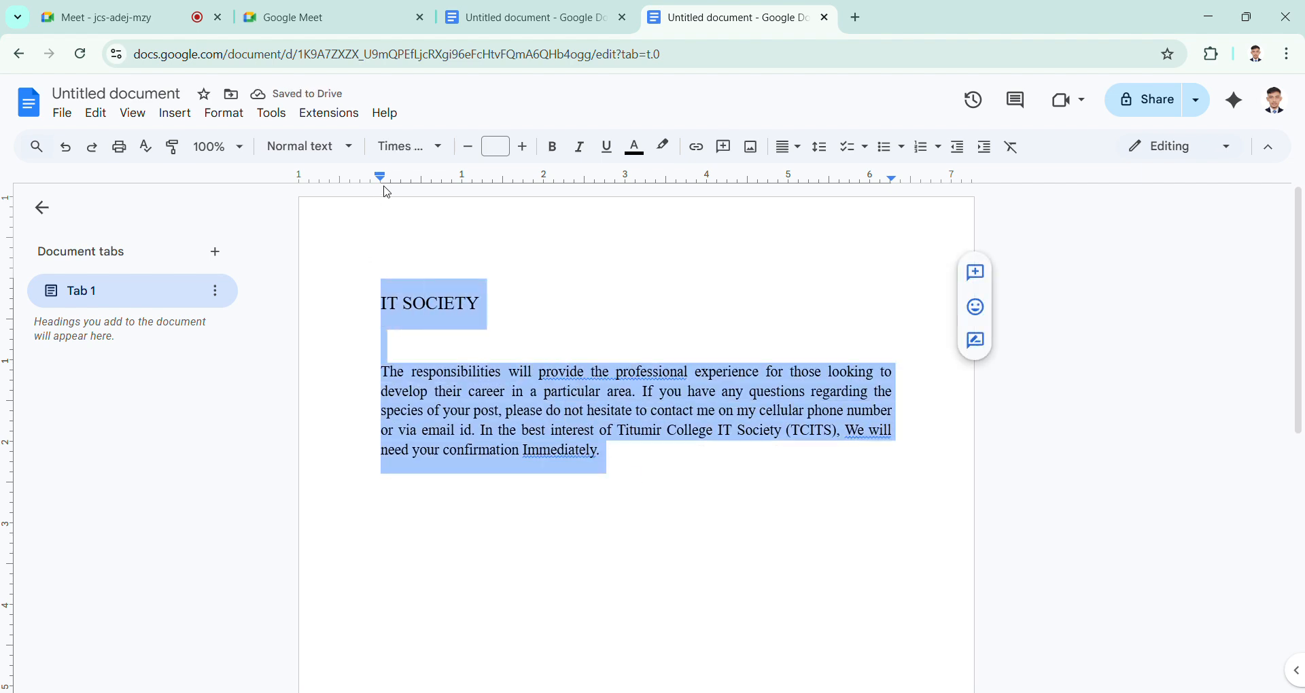
pyautogui.click(408, 147)
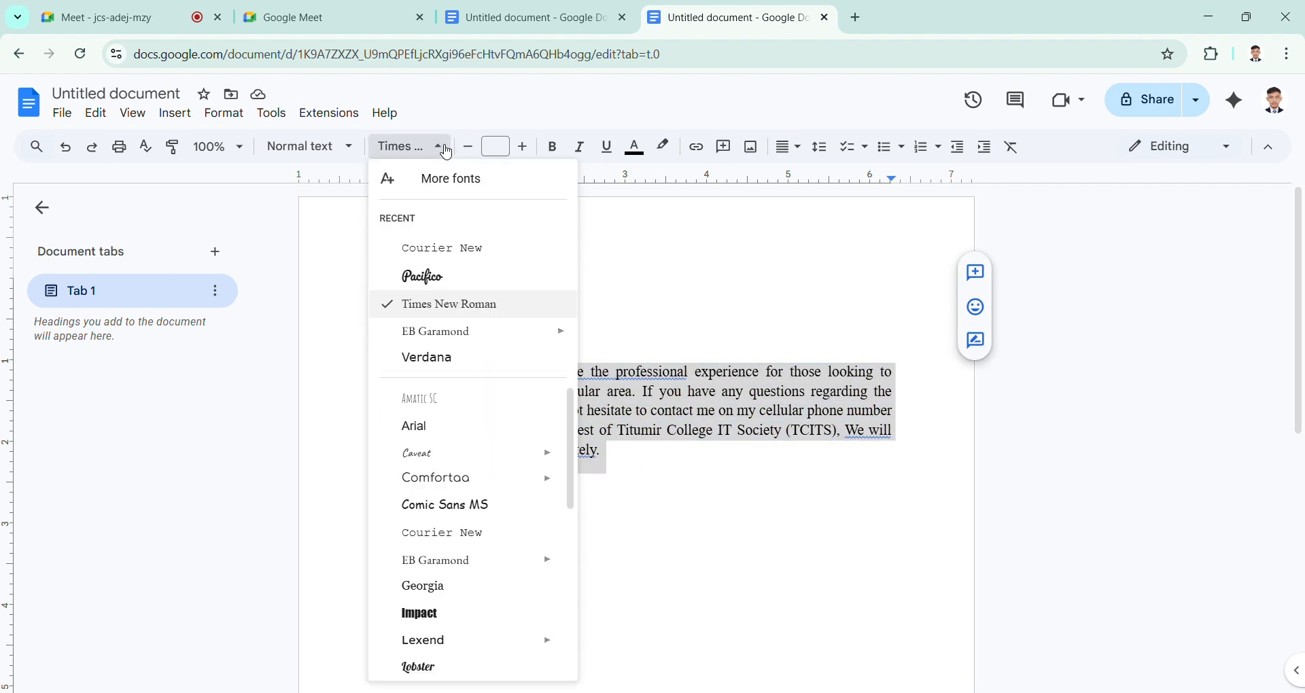
pyautogui.click(460, 279)
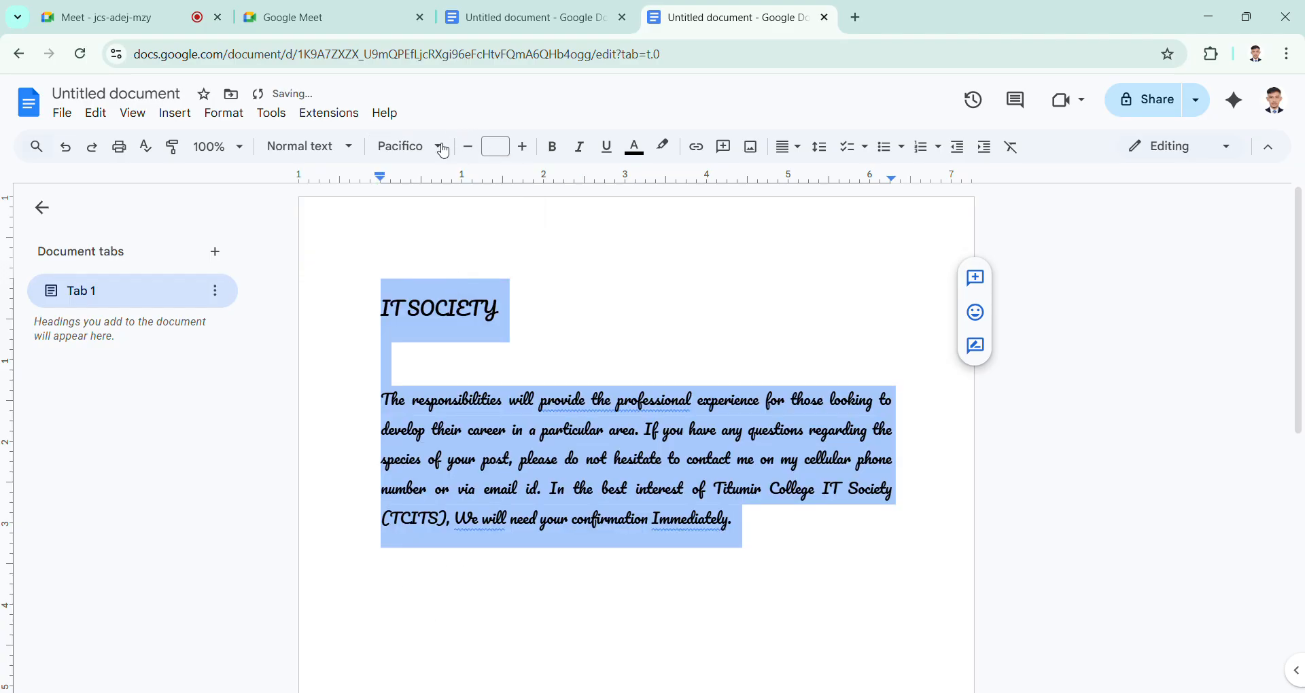
# Step: Change the font of the selected heading and paragraph to Lobster and deselect the text
pyautogui.click(420, 146)
pyautogui.scroll(-3, 477, 571)
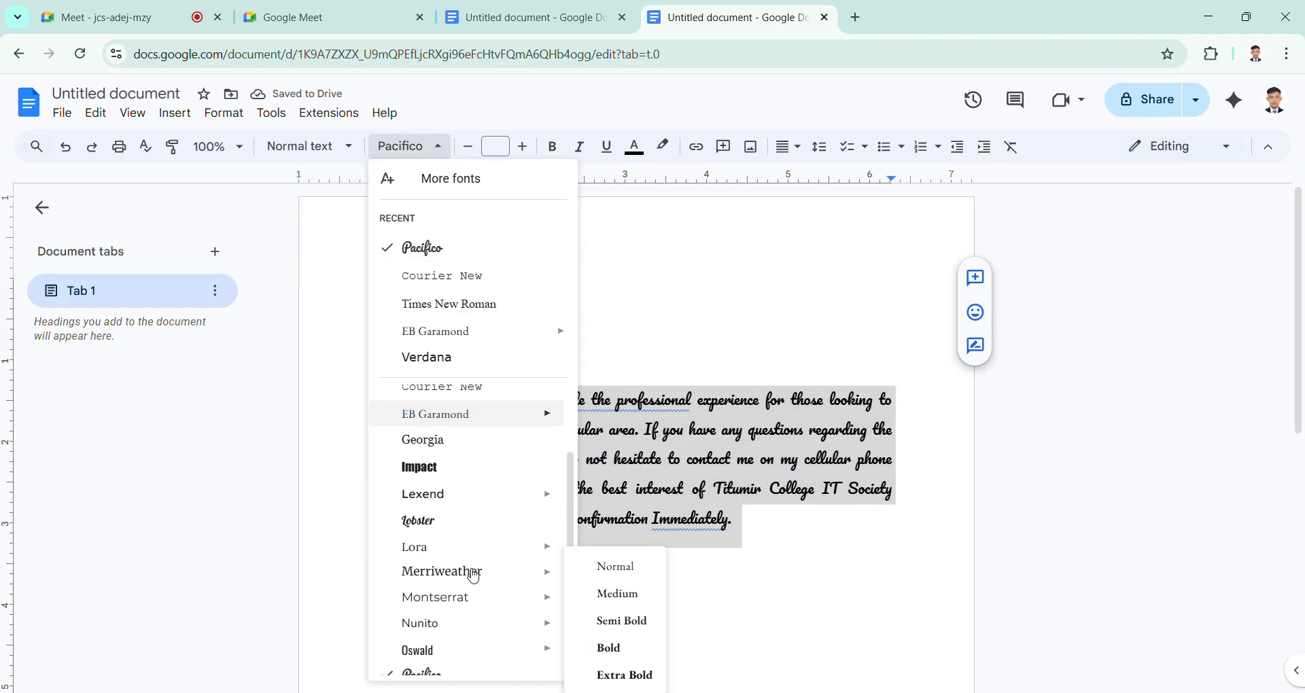
pyautogui.click(450, 500)
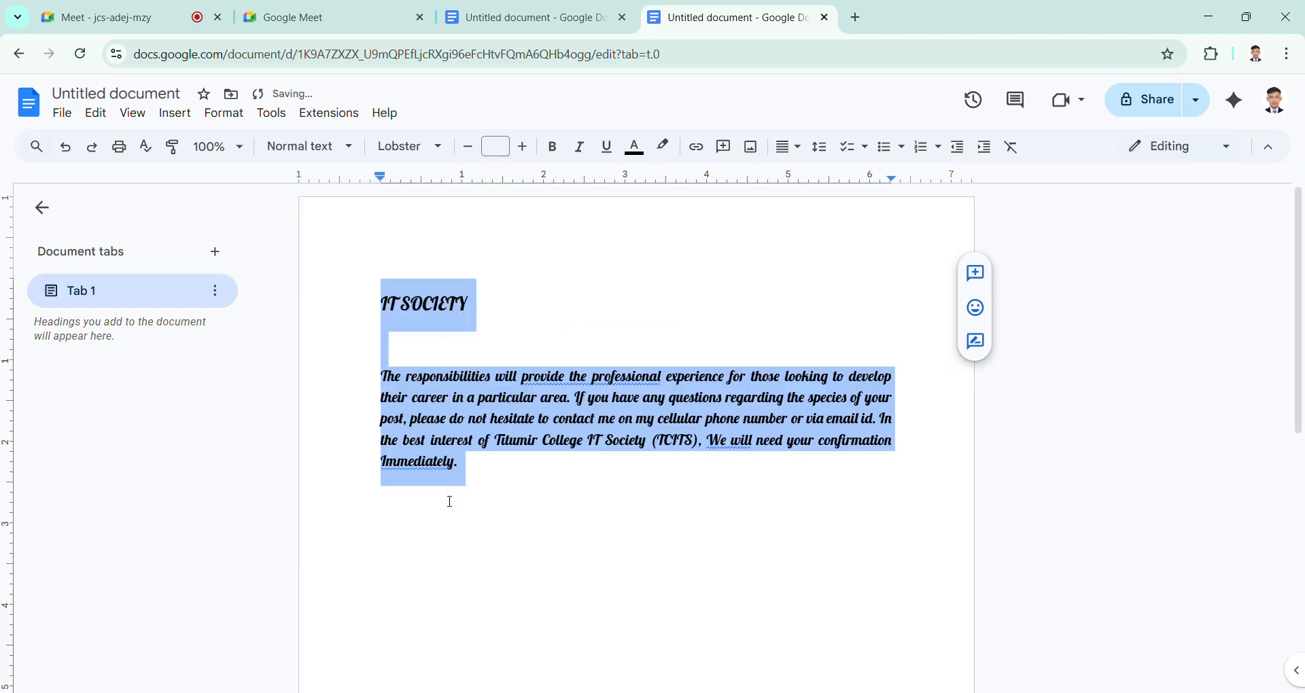
pyautogui.click(532, 399)
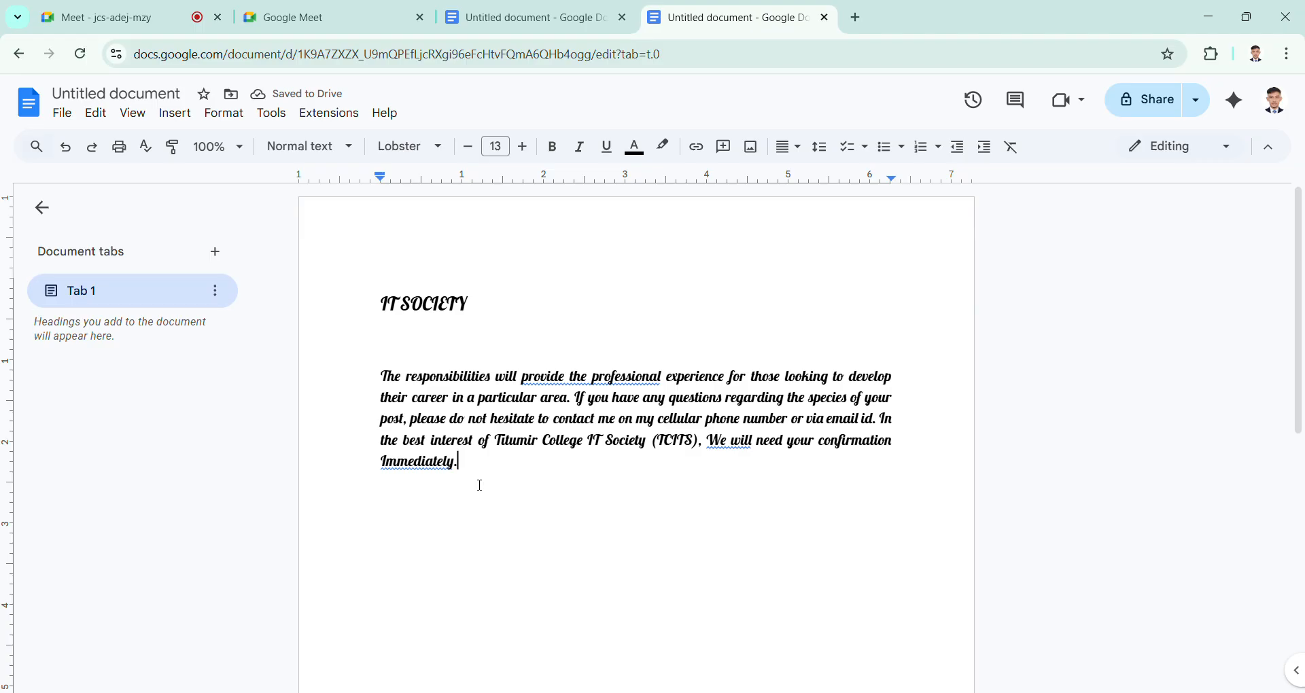
# Step: Add two line breaks after the paragraph and open the full font library for additional fonts
pyautogui.press('Return')
pyautogui.press('Return')
pyautogui.click(446, 151)
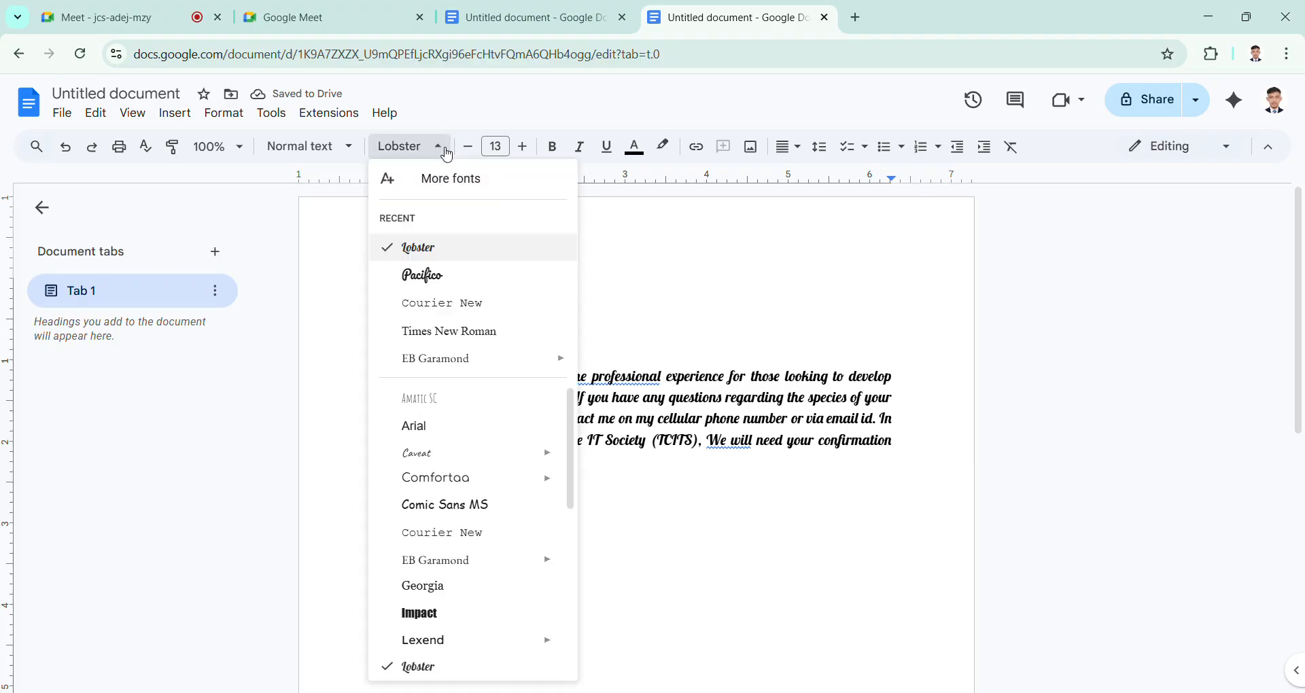
pyautogui.click(454, 188)
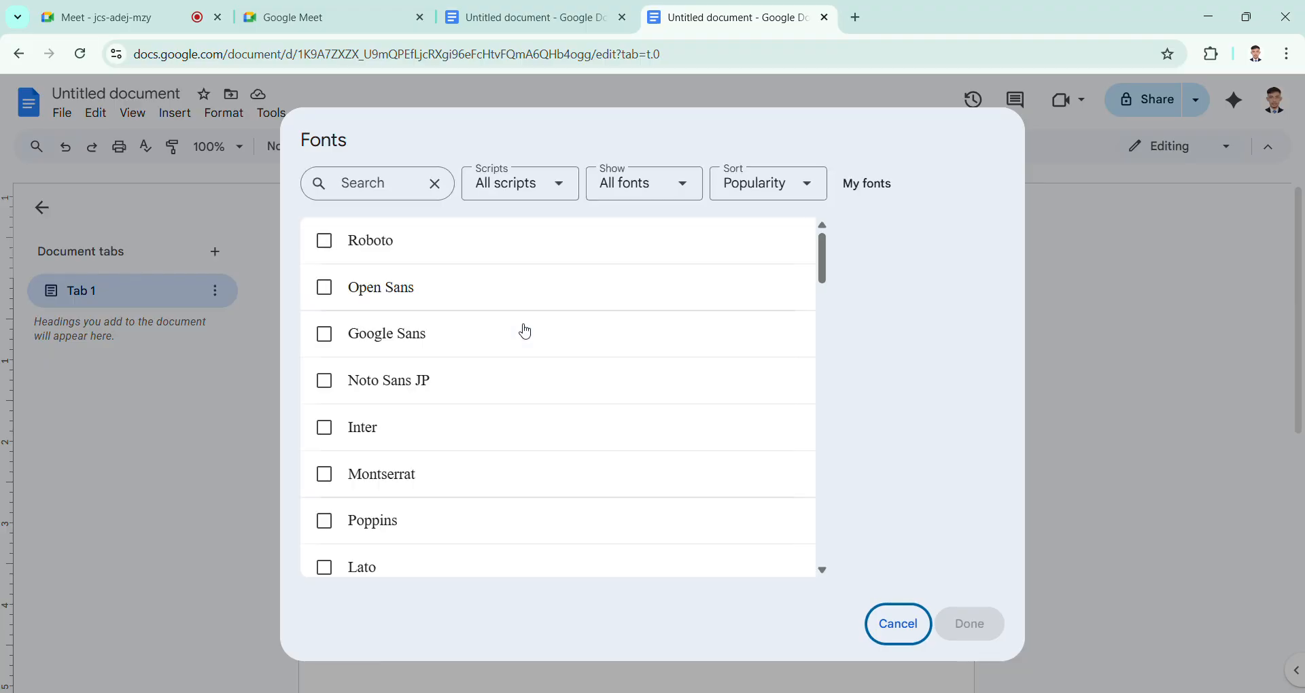
# Step: Browse the font library and add Noto Sans, Oswald and Arimo to My fonts
pyautogui.scroll(-5, 489, 346)
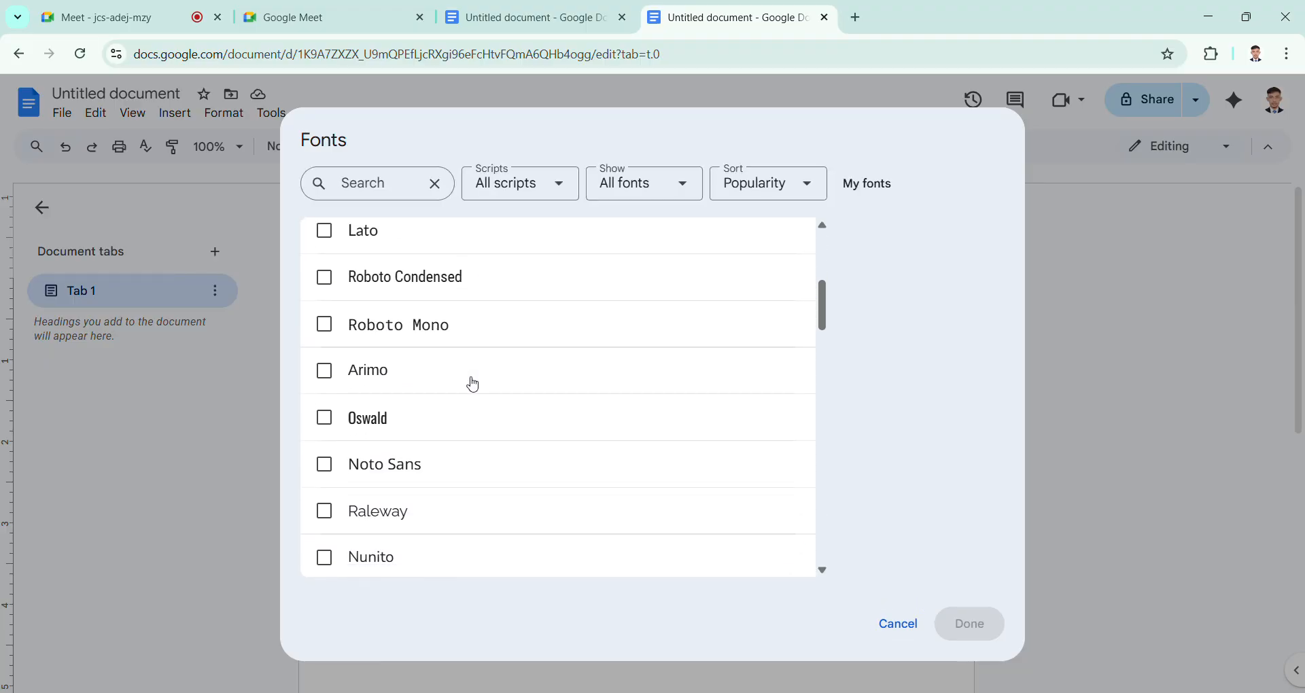
pyautogui.scroll(-12, 474, 385)
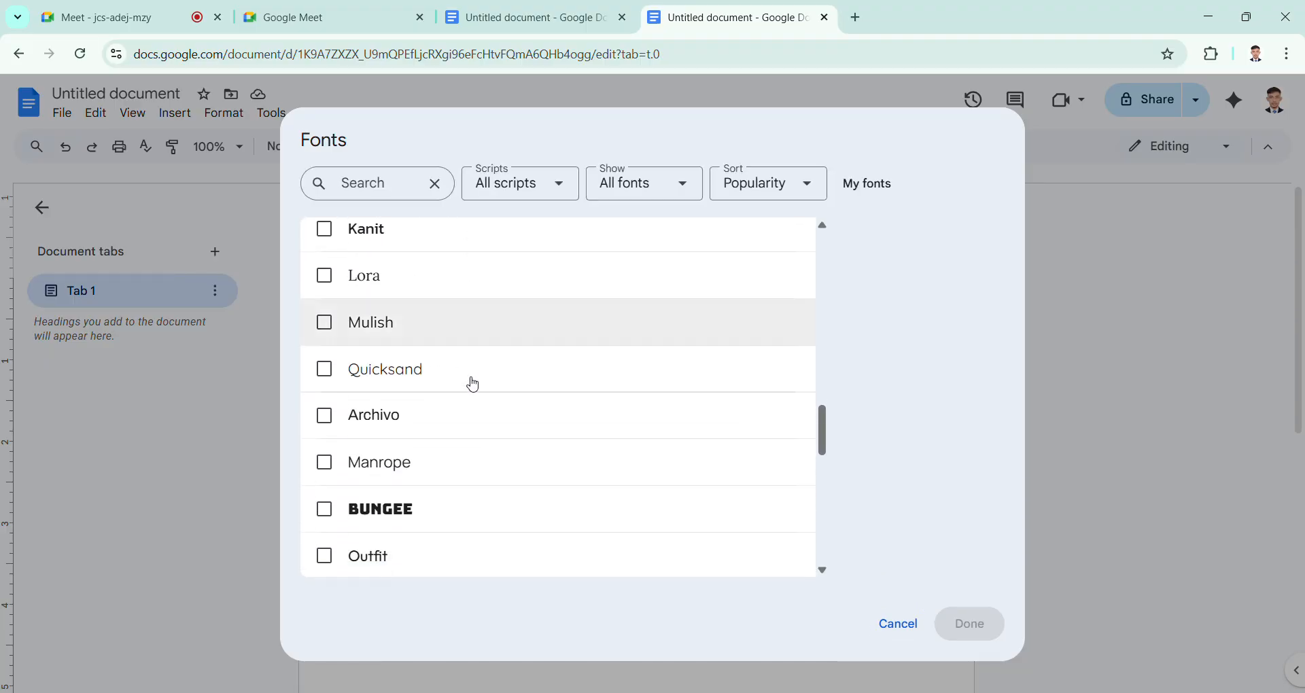
pyautogui.scroll(-3, 474, 385)
pyautogui.scroll(6, 474, 385)
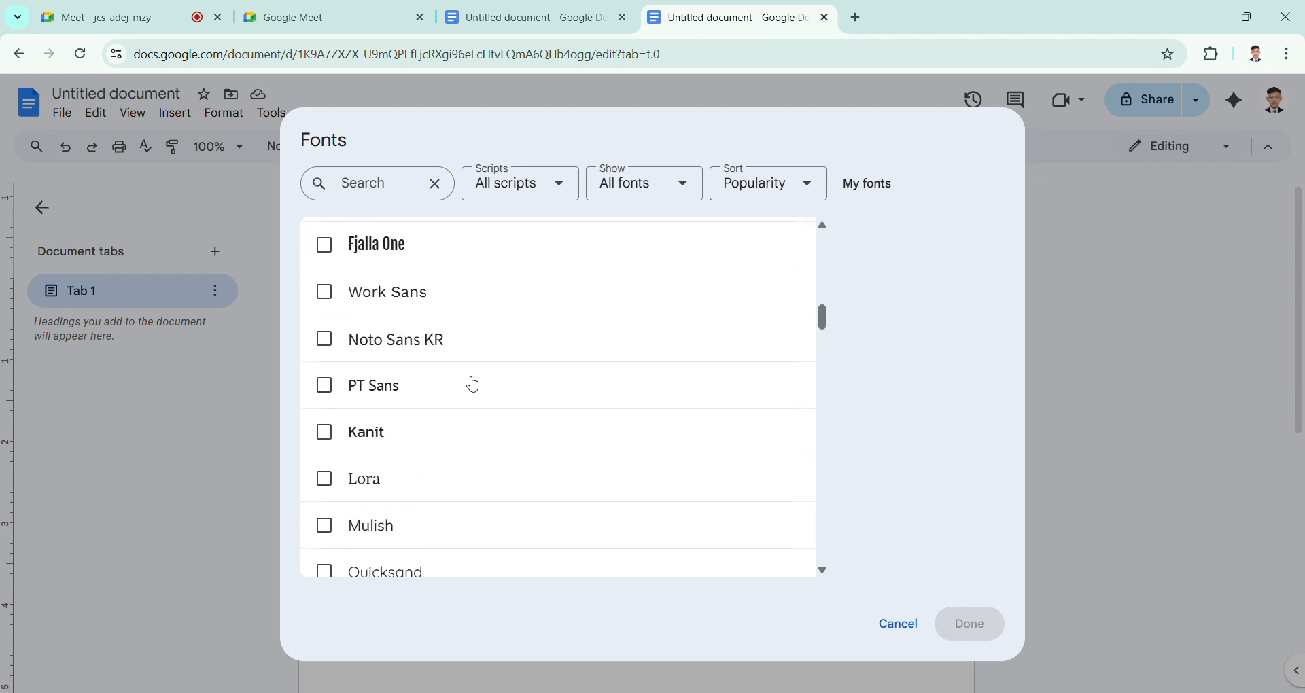
pyautogui.scroll(8, 473, 385)
pyautogui.scroll(-1, 474, 385)
pyautogui.scroll(1, 474, 384)
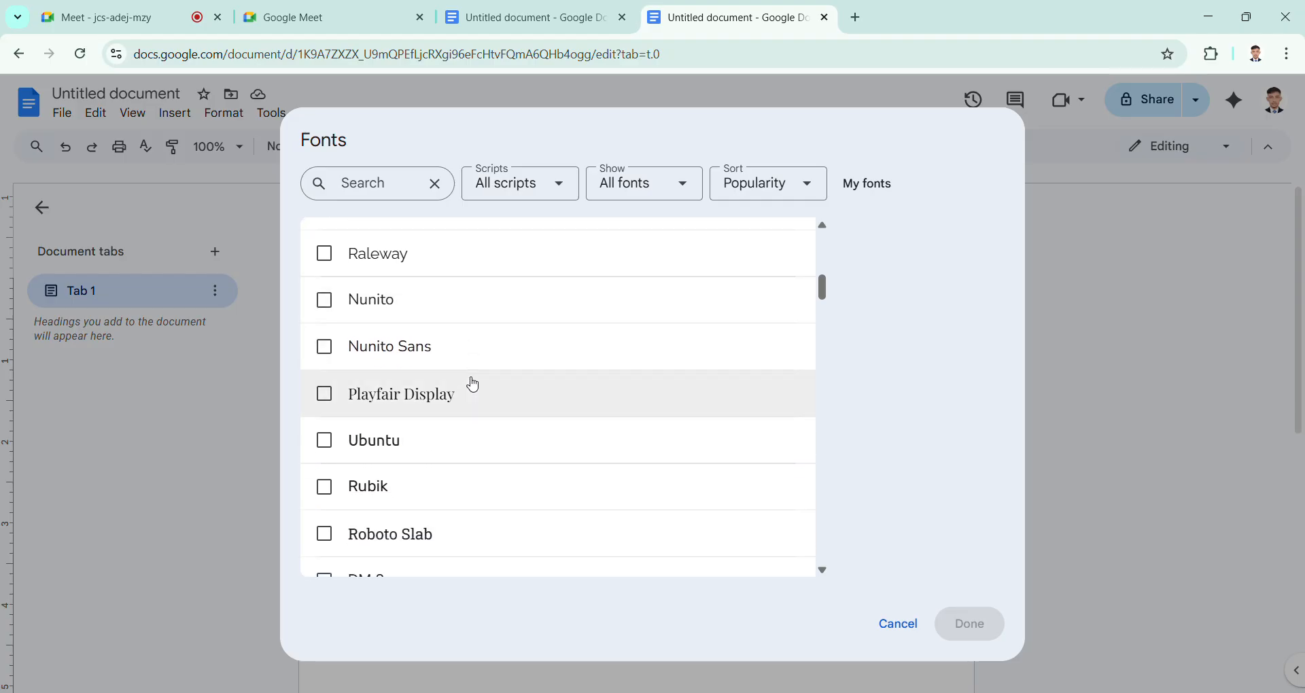
pyautogui.scroll(3, 474, 385)
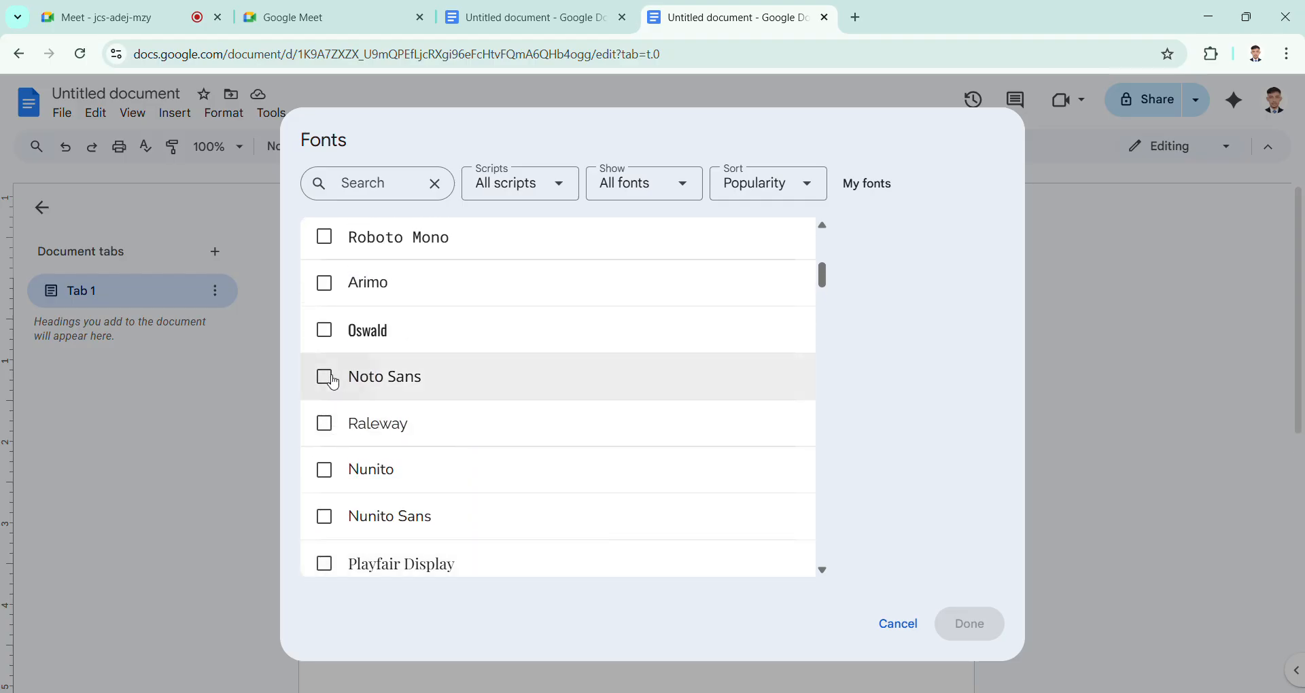
pyautogui.click(332, 381)
pyautogui.click(326, 332)
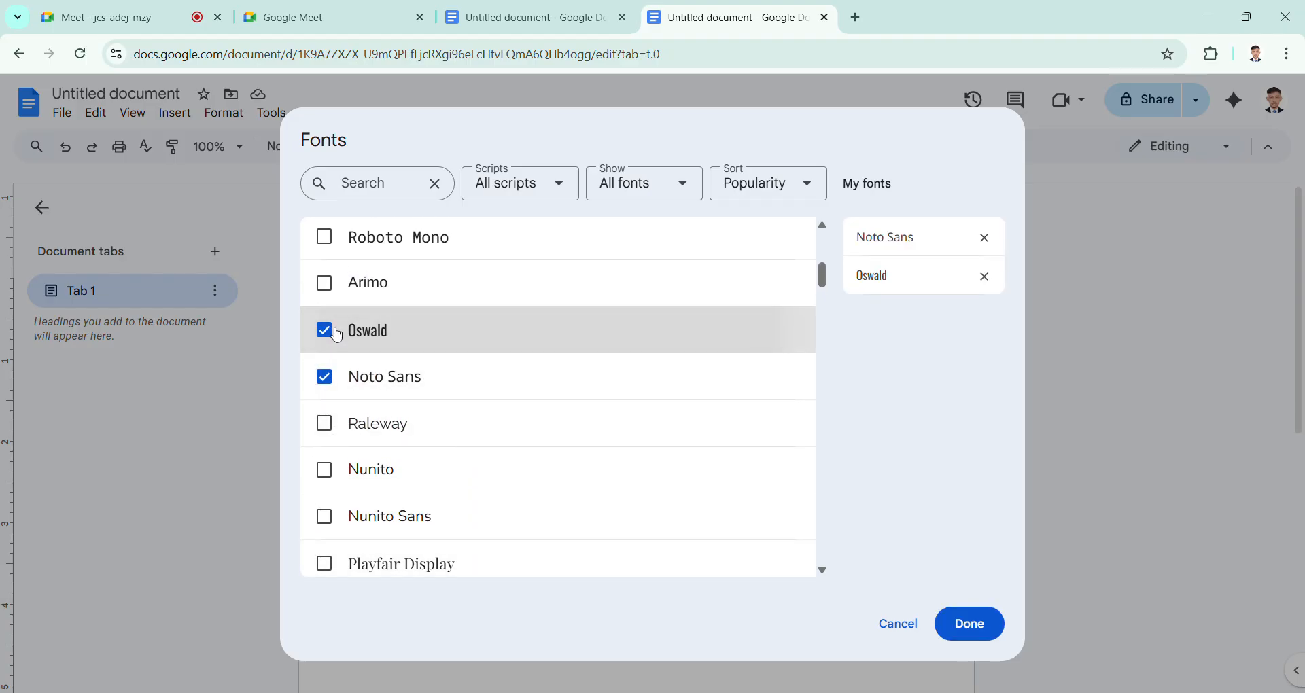
pyautogui.click(327, 291)
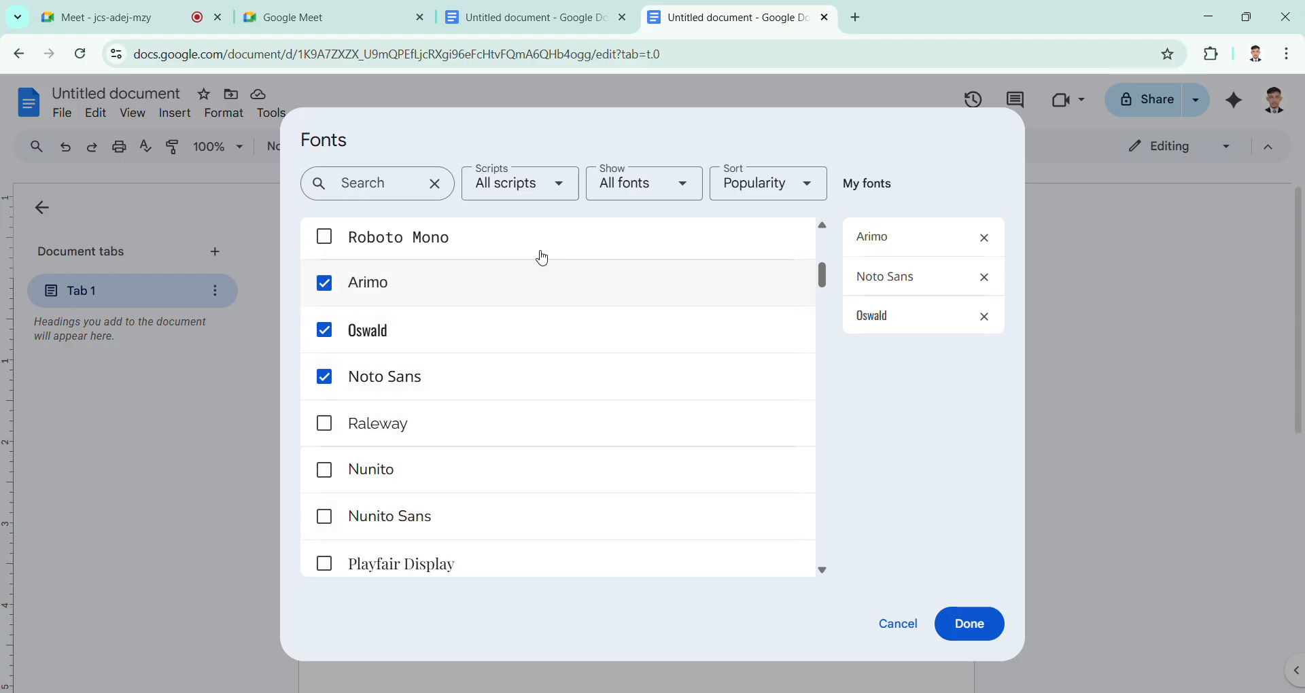
# Step: Filter the font library to the Arabic script and add Lalezar to My fonts
pyautogui.click(556, 190)
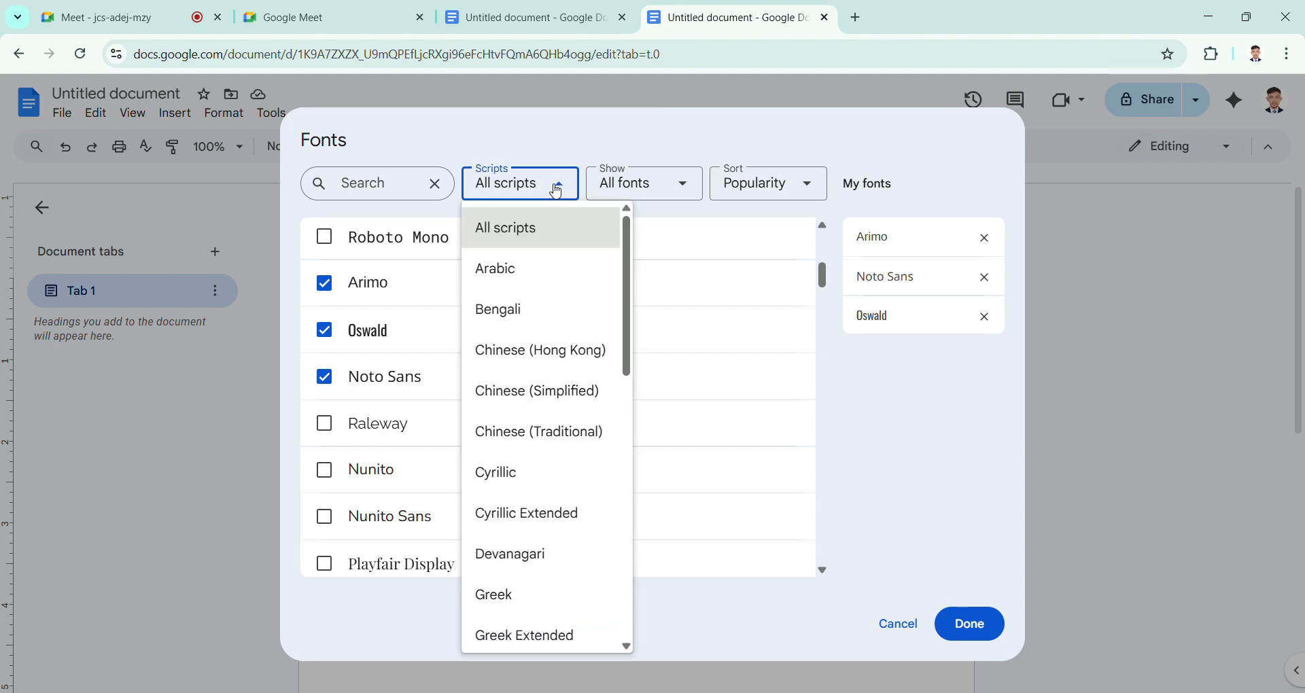
pyautogui.click(535, 272)
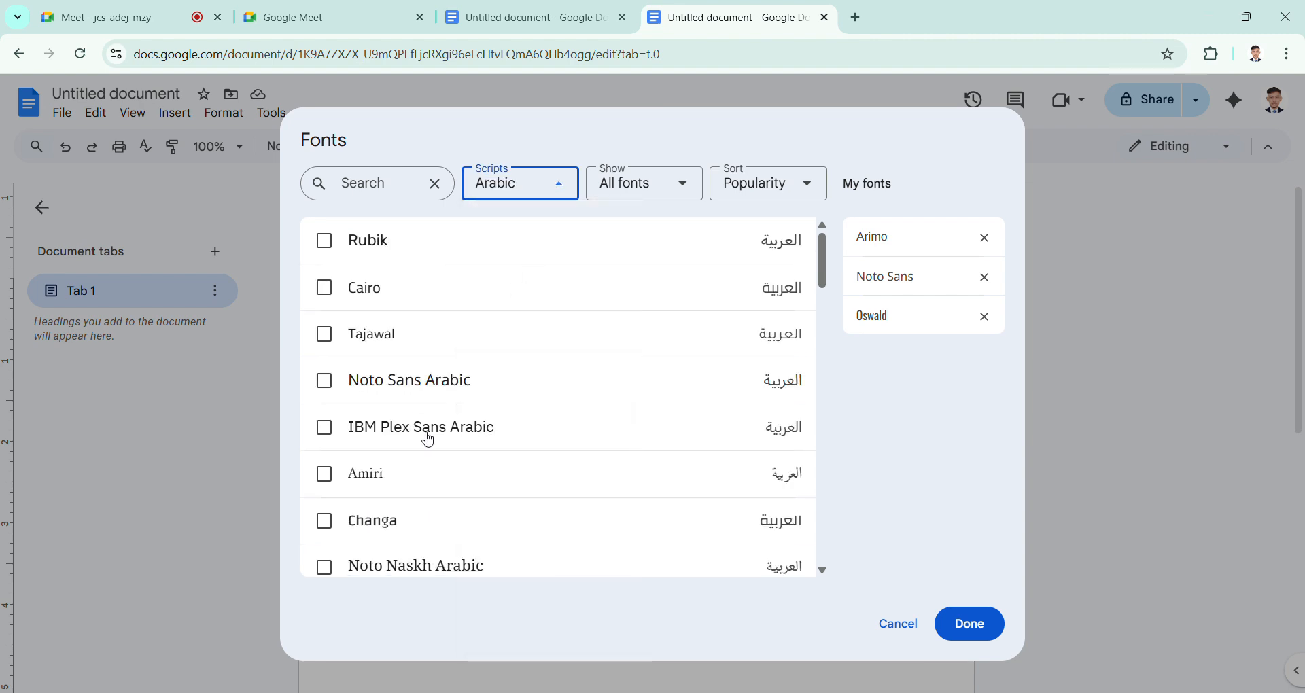
pyautogui.scroll(-8, 430, 441)
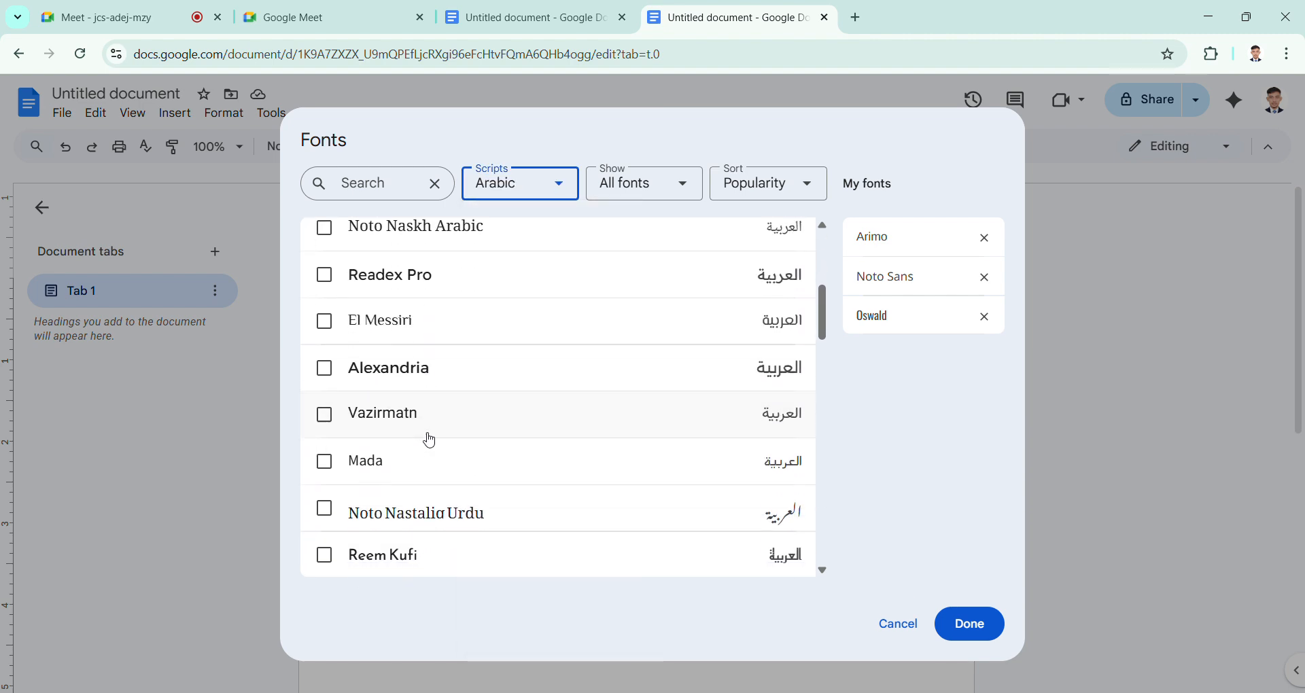
pyautogui.click(402, 433)
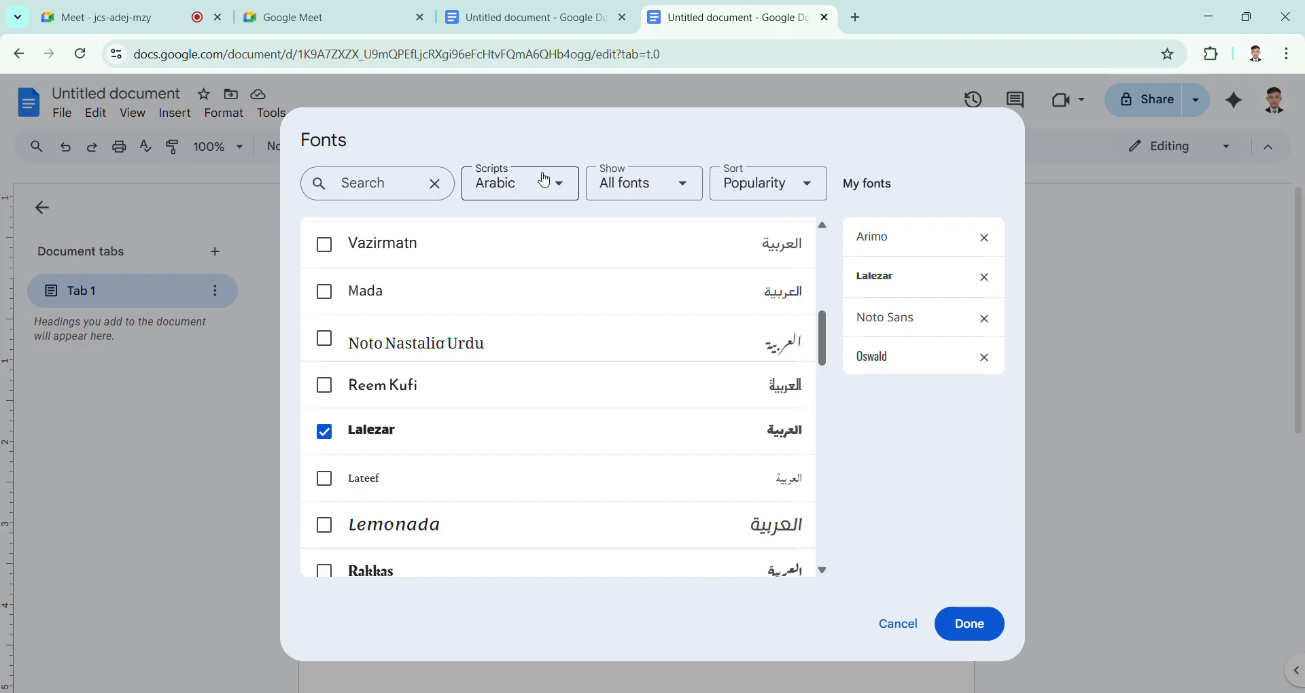
# Step: Look through the available scripts and set the script filter back to All scripts
pyautogui.click(570, 184)
pyautogui.scroll(-4, 501, 578)
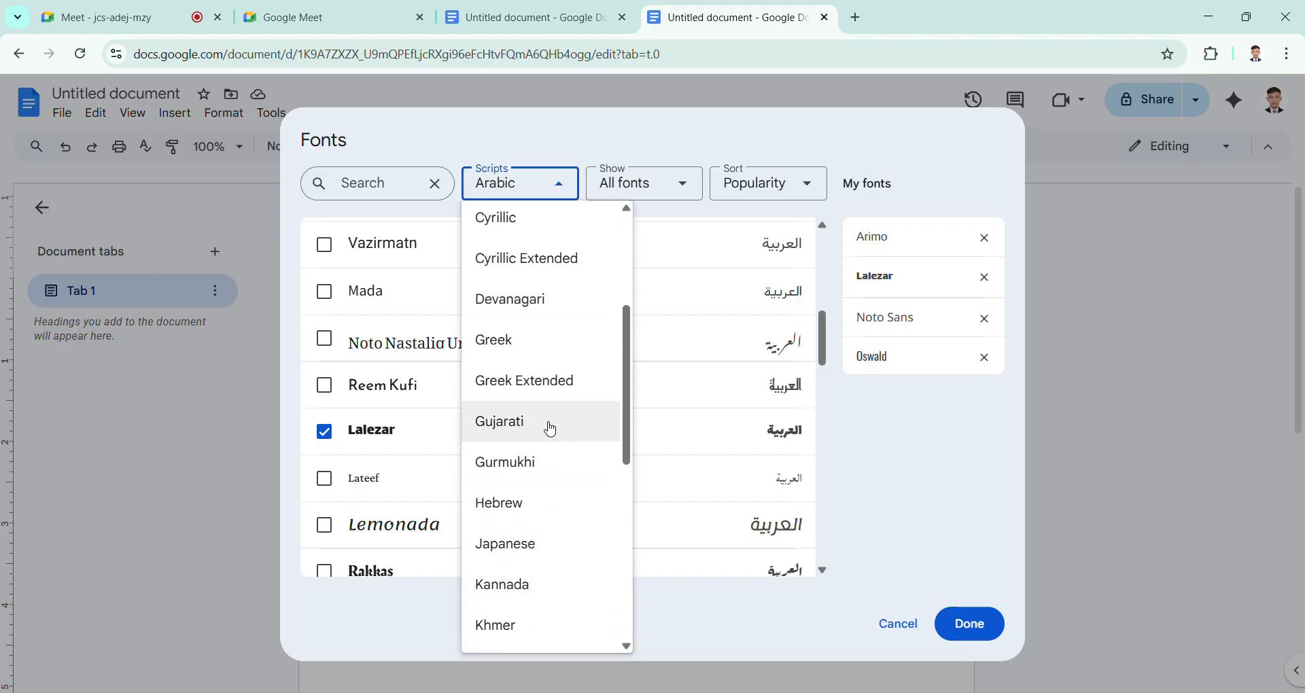
pyautogui.scroll(-5, 550, 429)
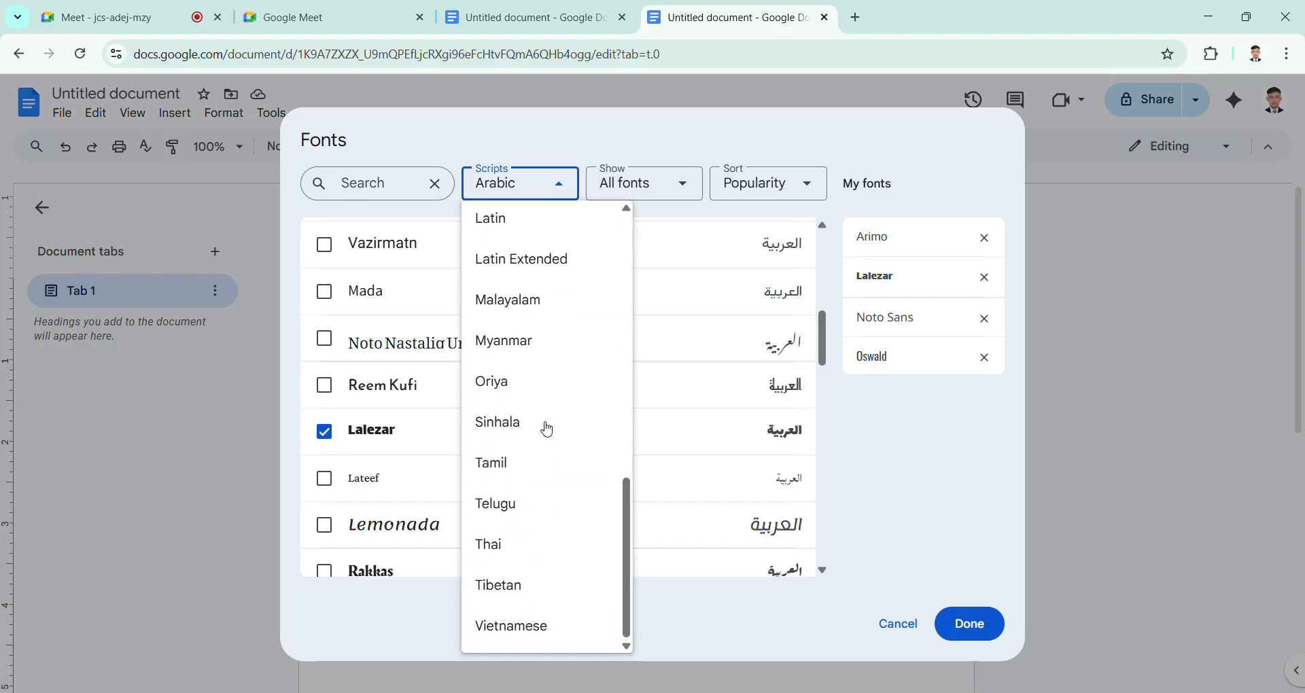
pyautogui.scroll(8, 548, 429)
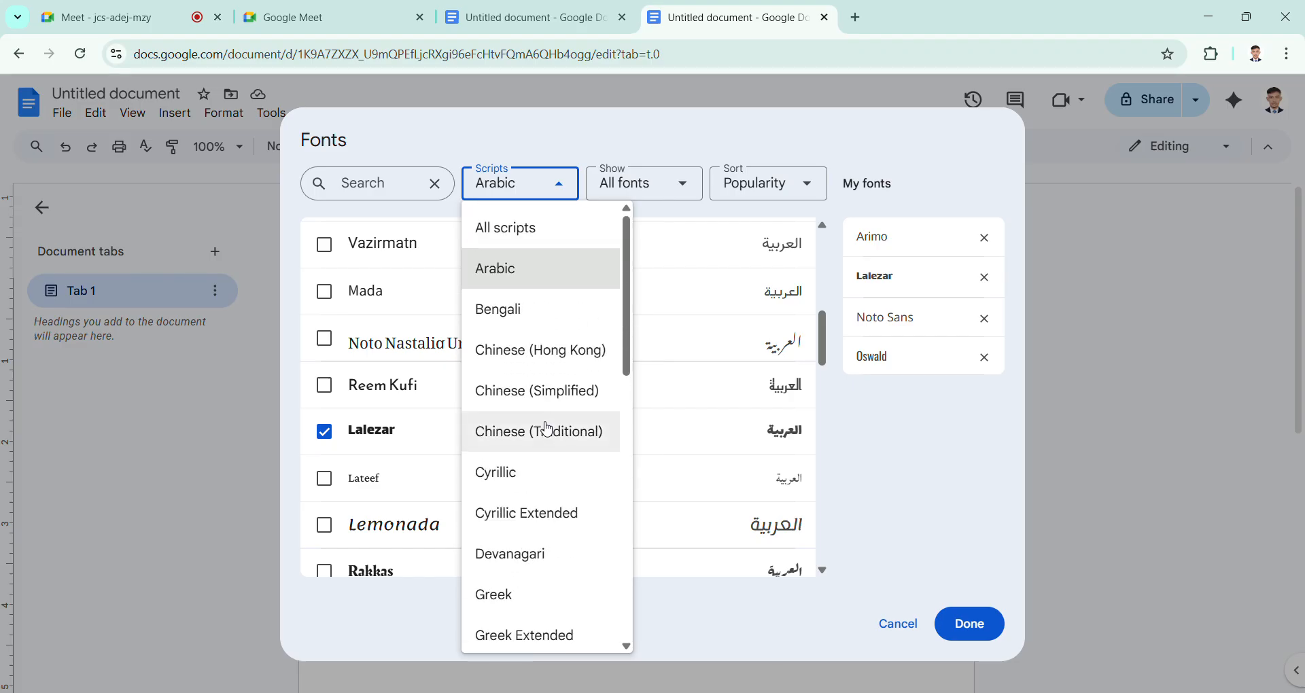
pyautogui.click(534, 233)
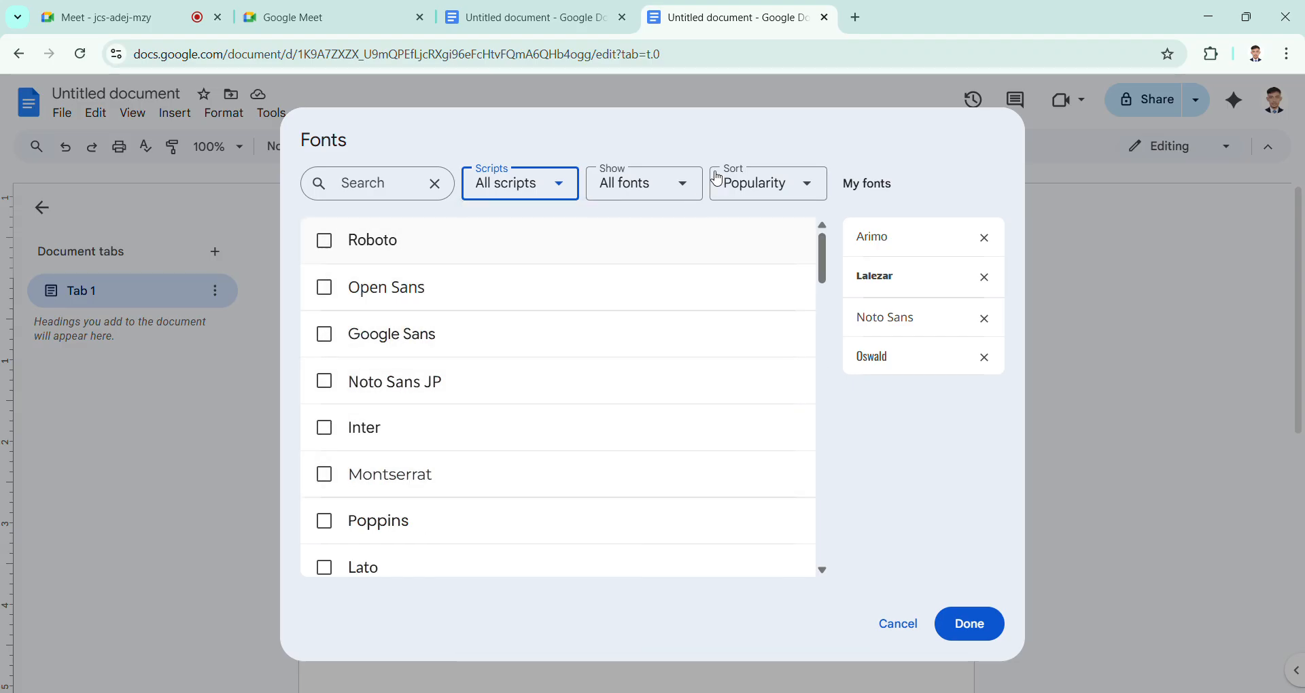
# Step: Show only Monospace fonts across all scripts and add Roboto Mono to My fonts
pyautogui.click(677, 195)
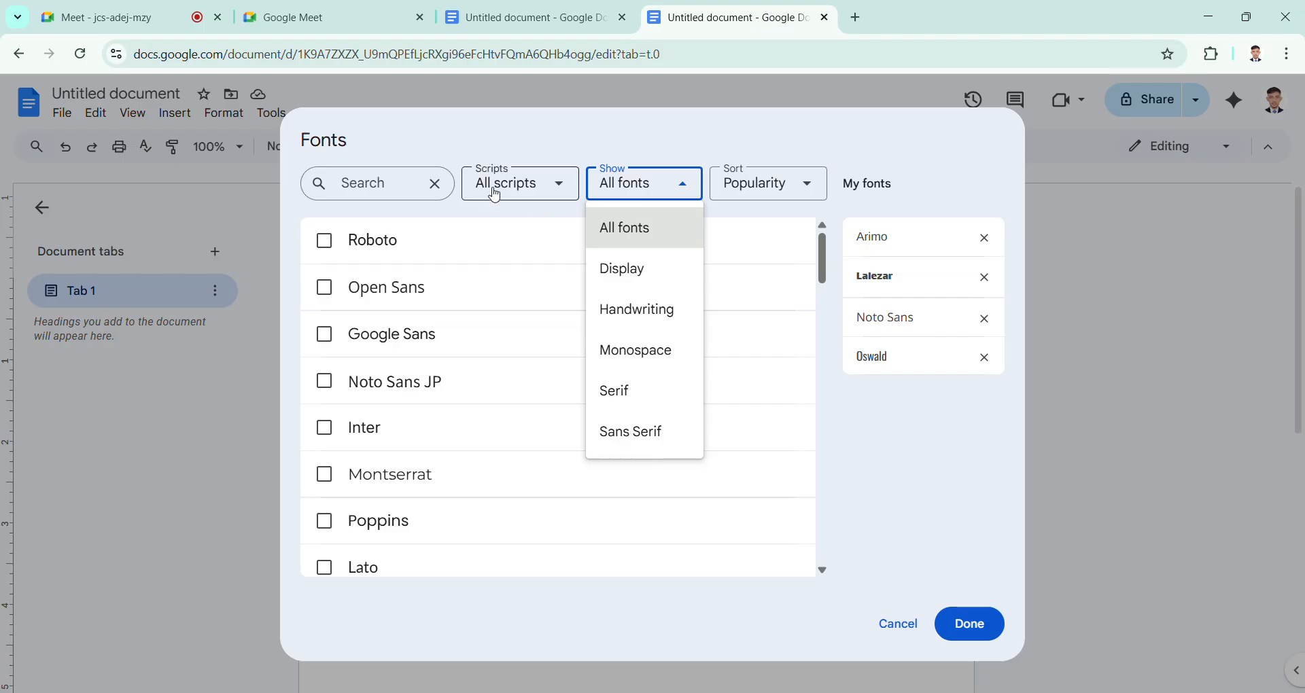
pyautogui.click(545, 200)
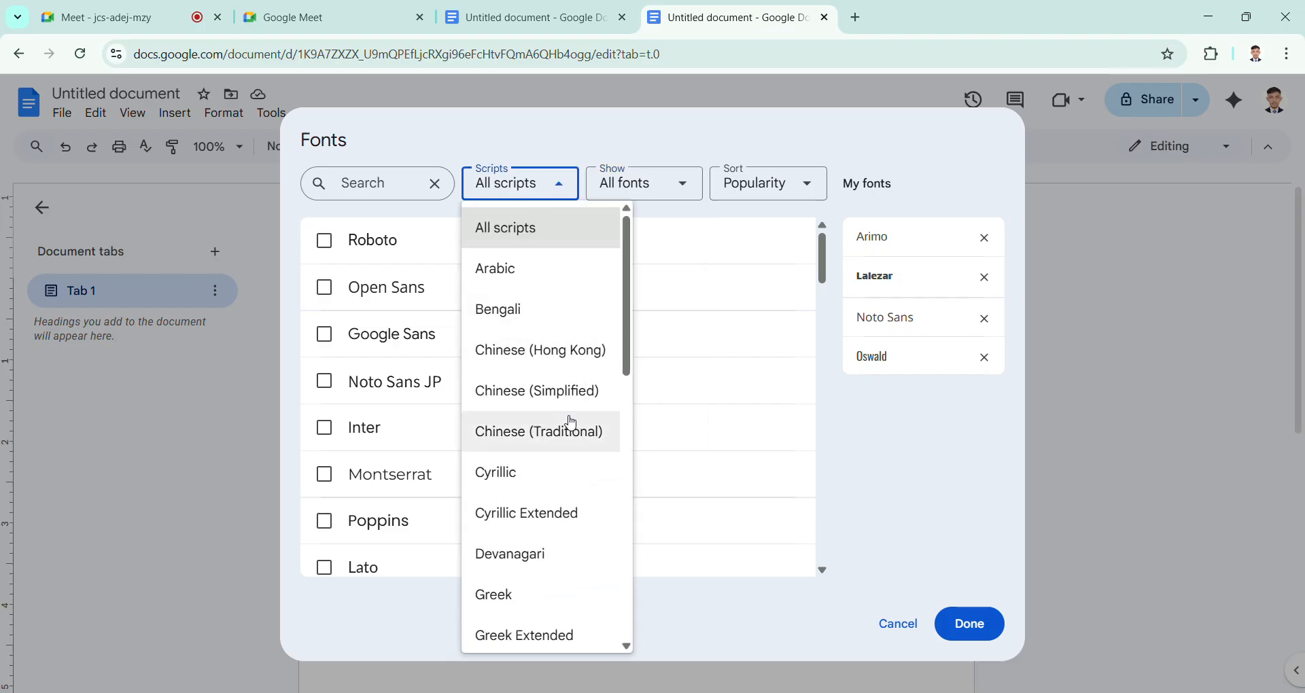
pyautogui.scroll(-4, 570, 423)
pyautogui.scroll(4, 578, 402)
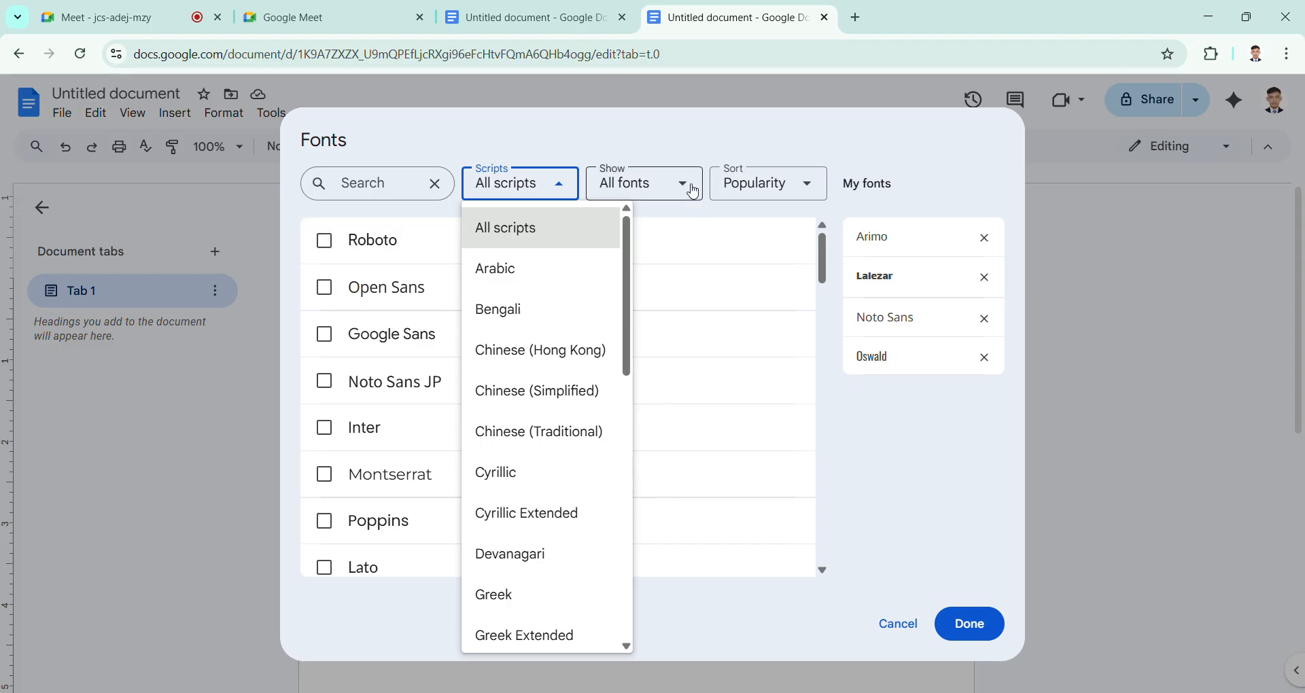
pyautogui.click(693, 193)
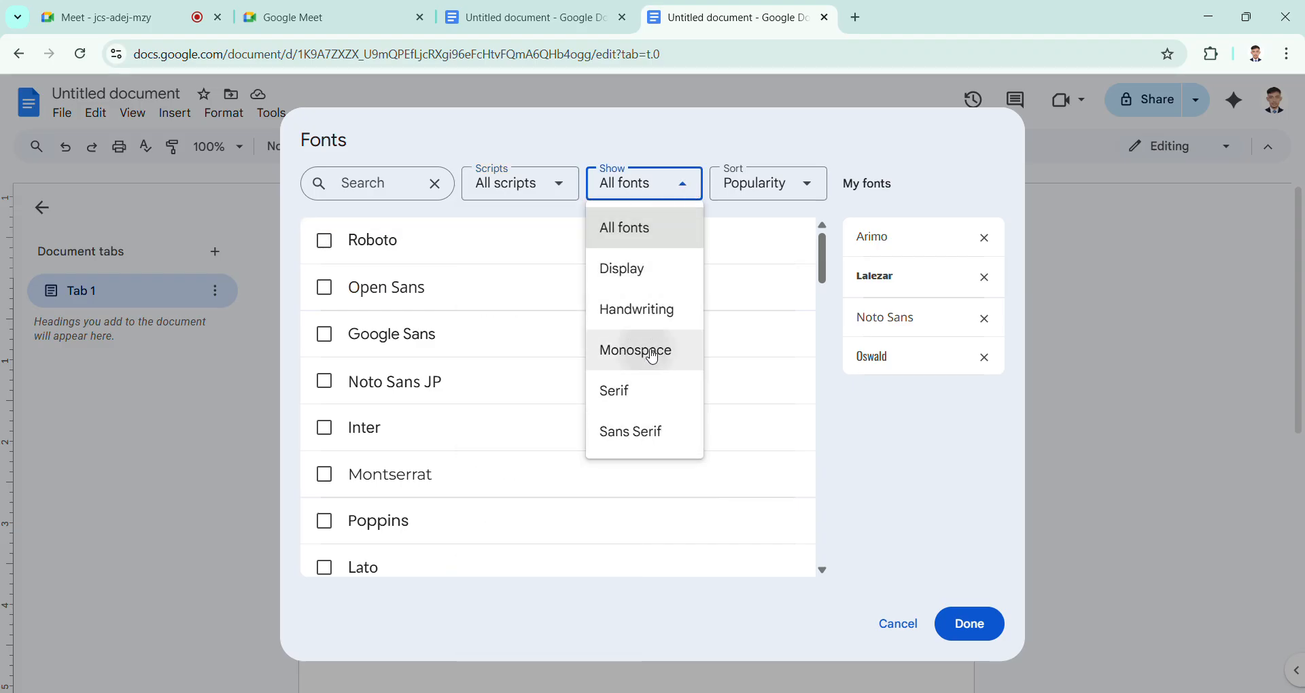
pyautogui.click(652, 354)
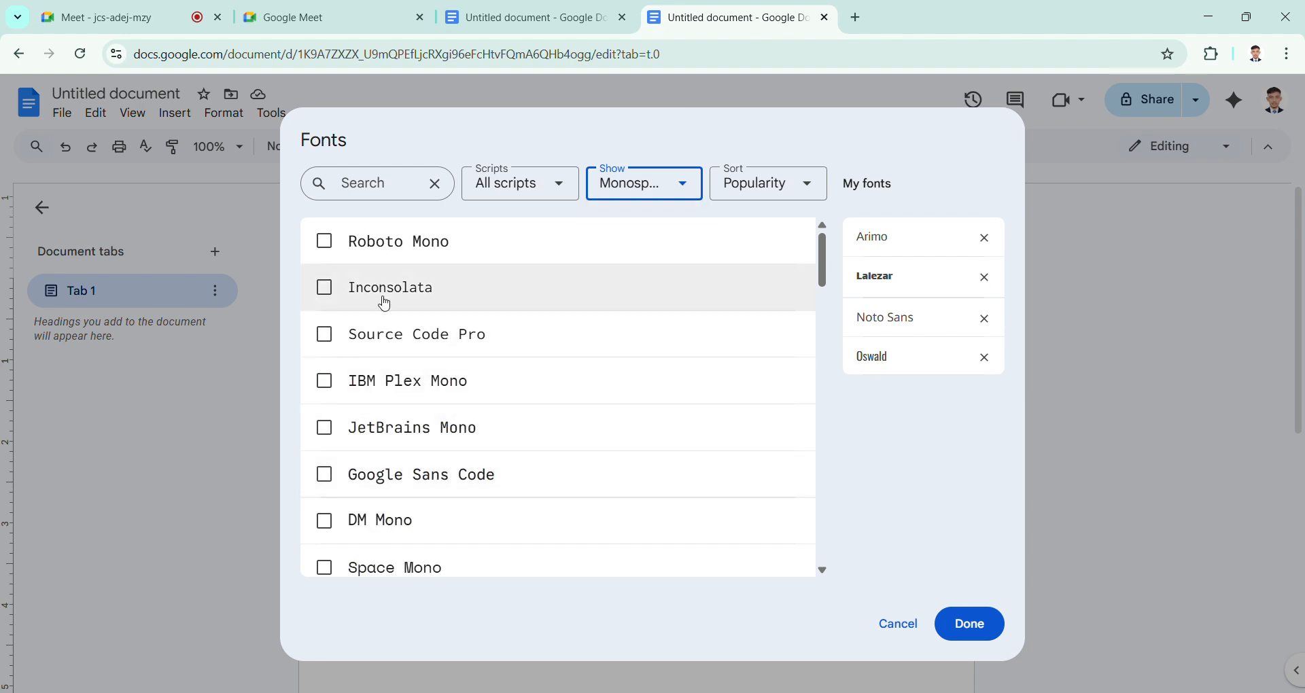
pyautogui.click(325, 244)
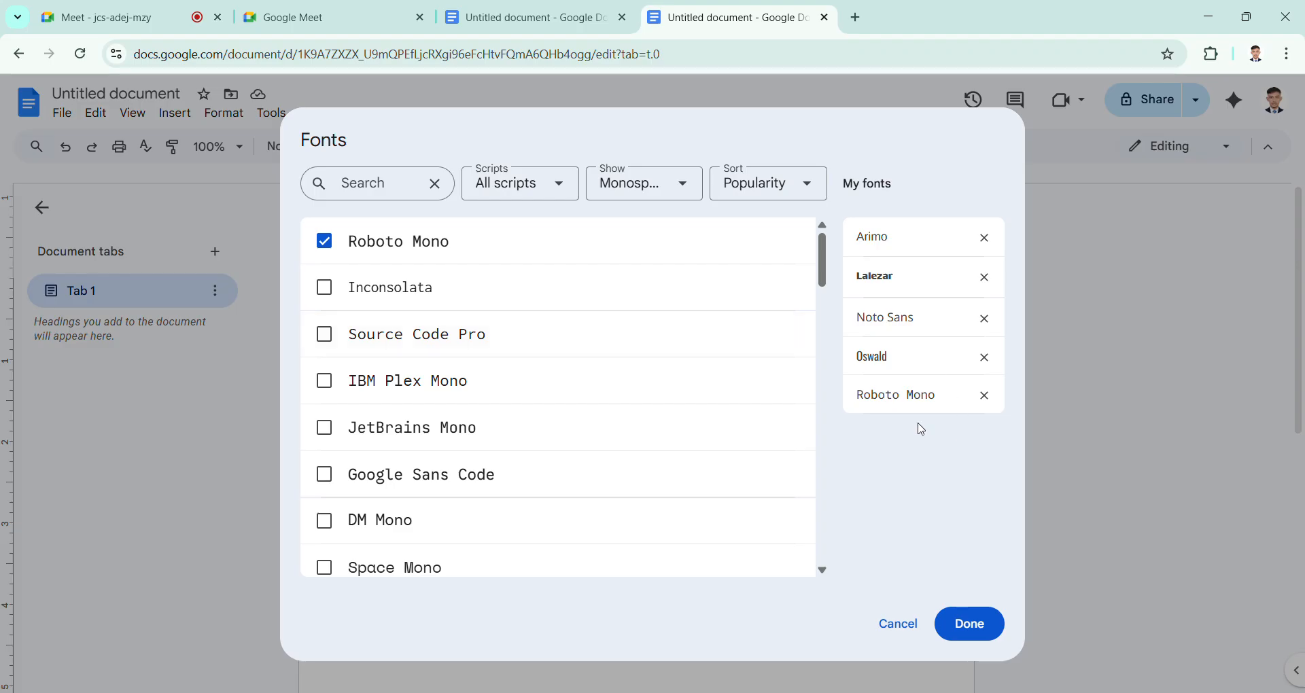
# Step: Sort the Monospace fonts in the library in alphabetical order
pyautogui.click(805, 187)
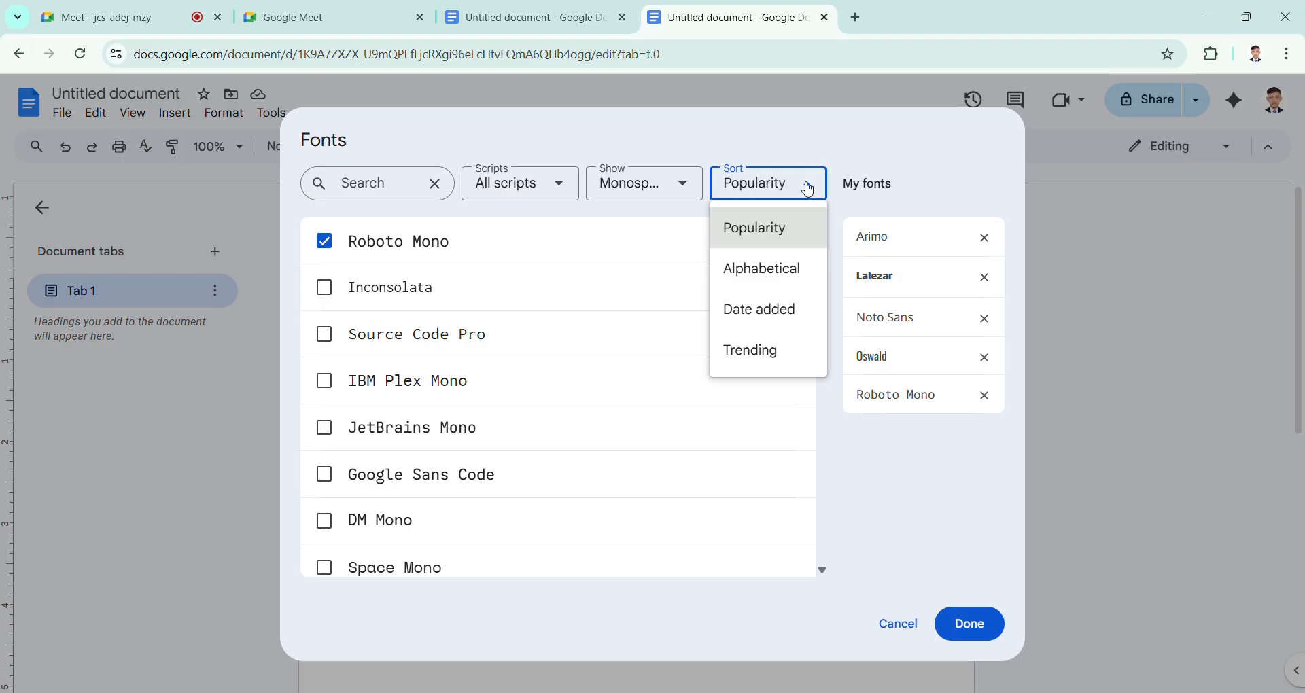
pyautogui.click(781, 287)
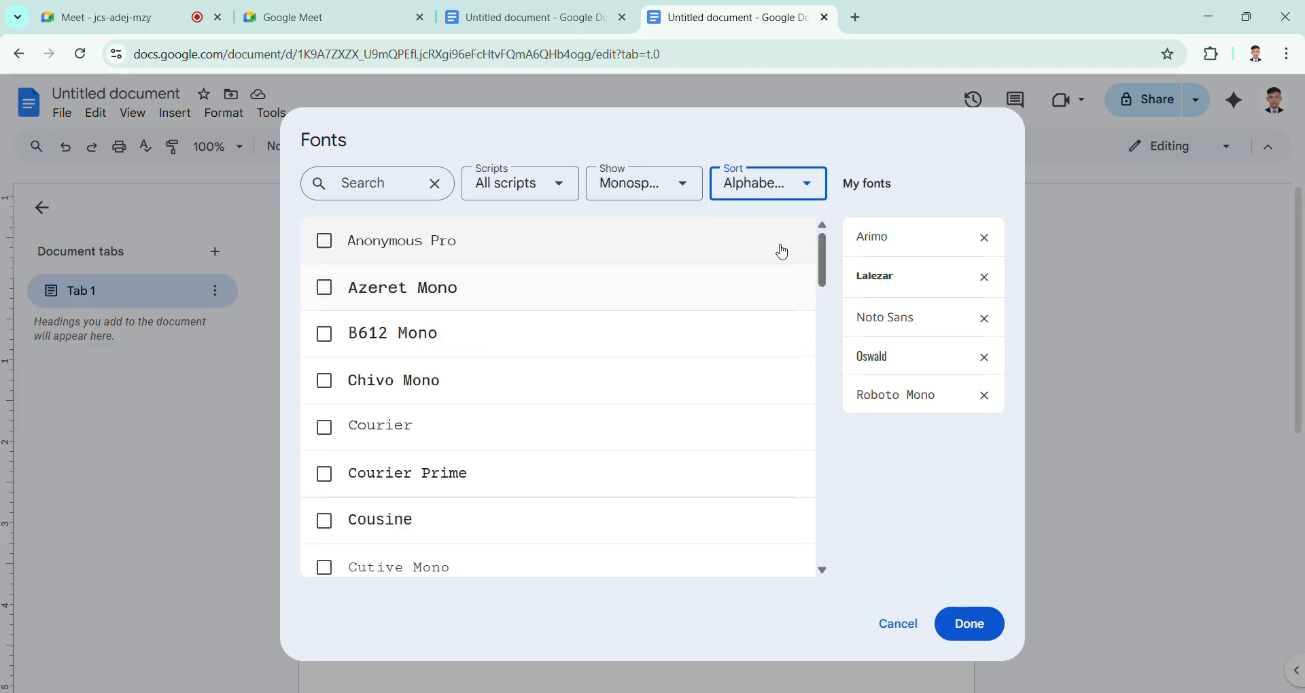
# Step: Sort the Monospace fonts by date added and again by popularity, and confirm the My fonts selection
pyautogui.click(811, 185)
pyautogui.click(785, 307)
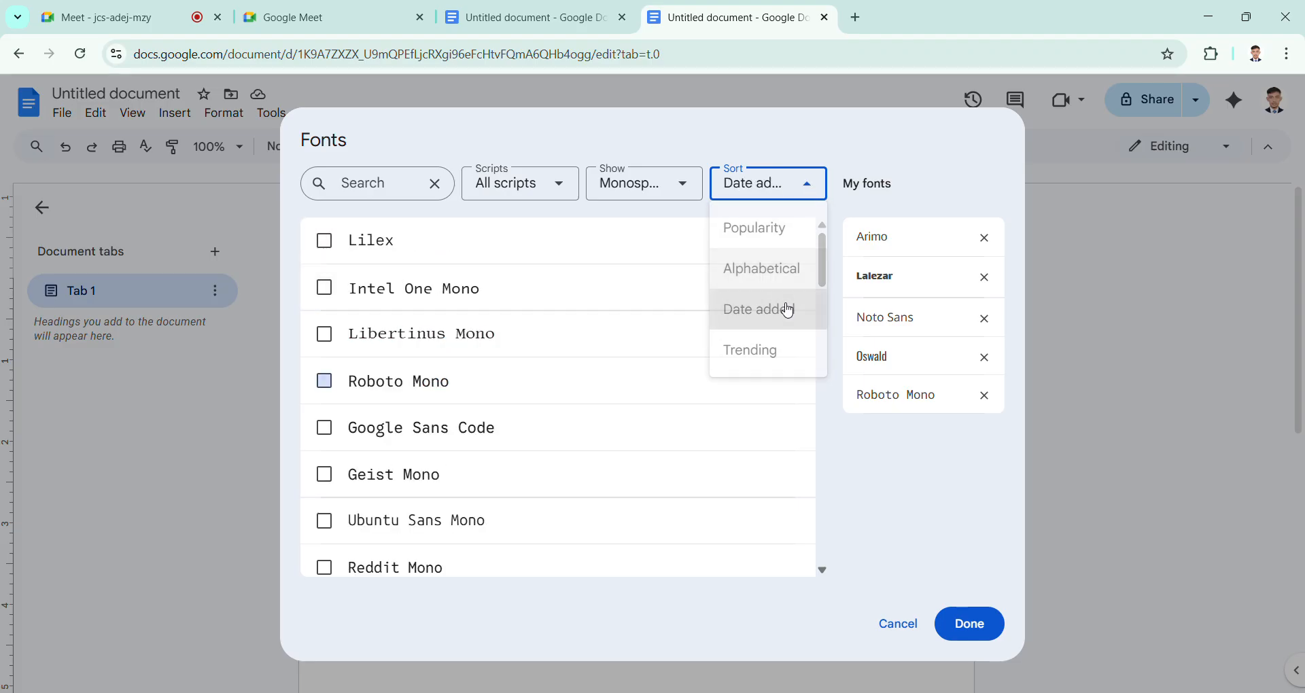
pyautogui.click(809, 182)
pyautogui.click(799, 238)
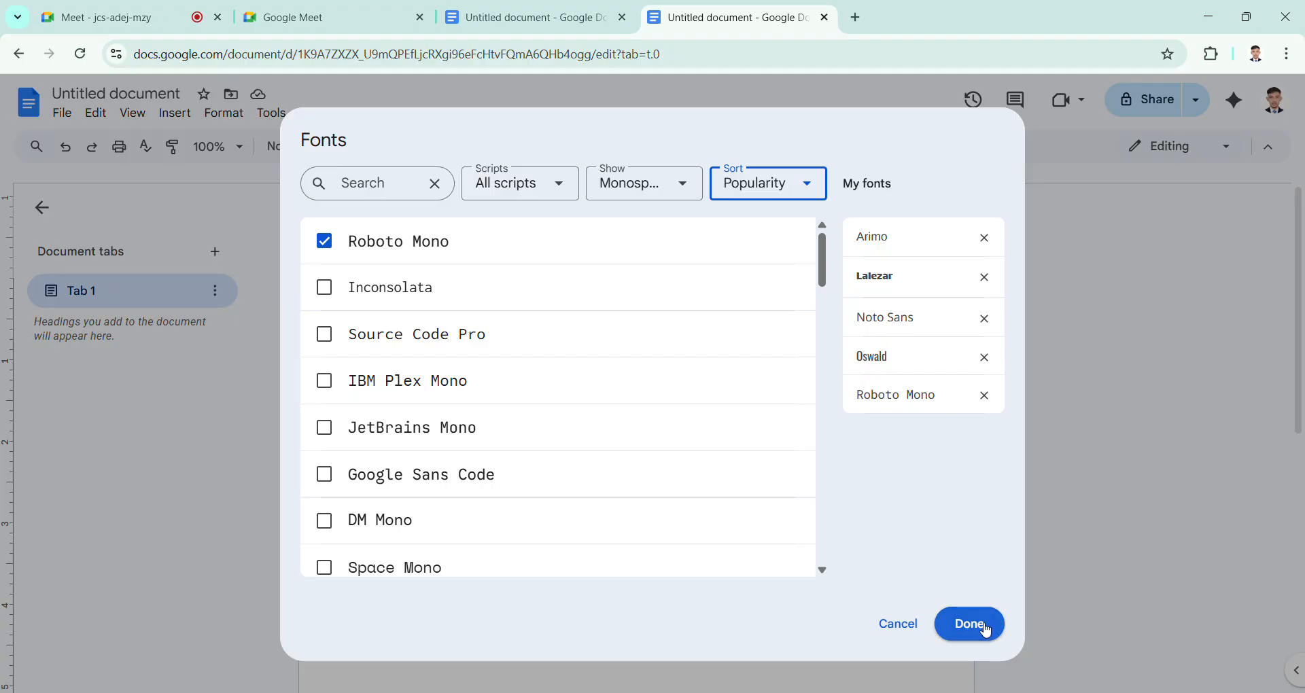
pyautogui.click(986, 631)
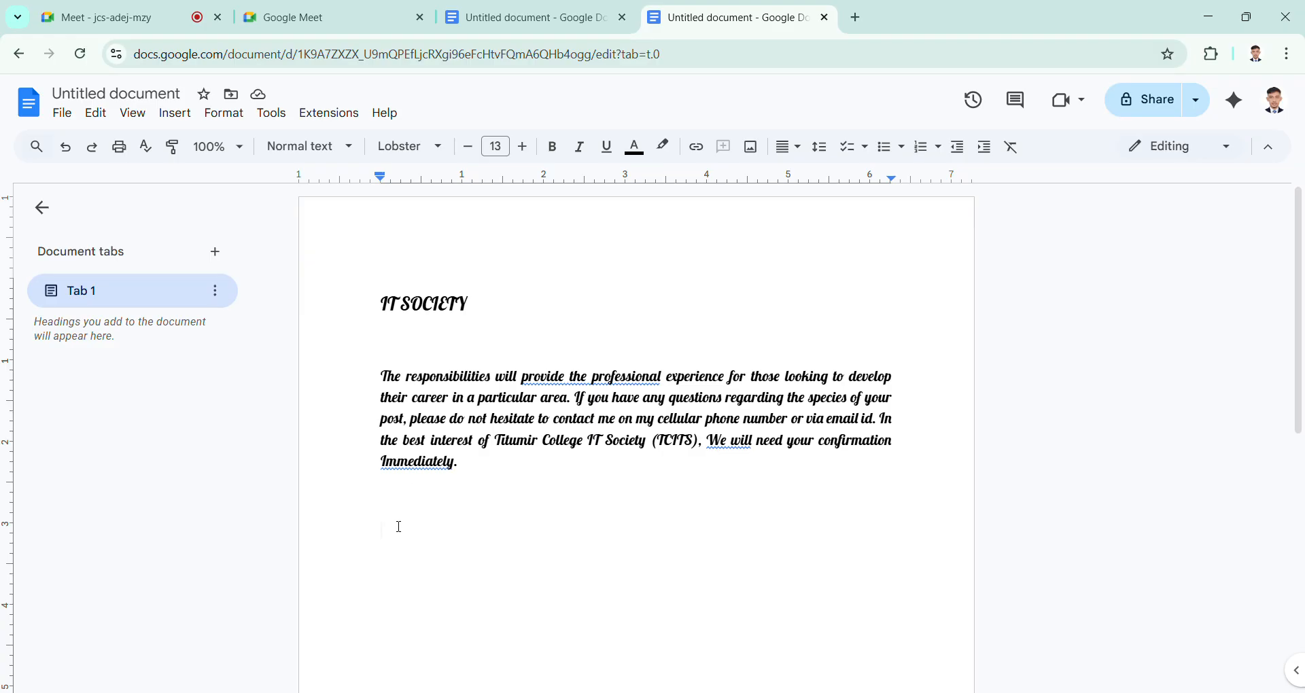
pyautogui.click(399, 501)
pyautogui.click(537, 12)
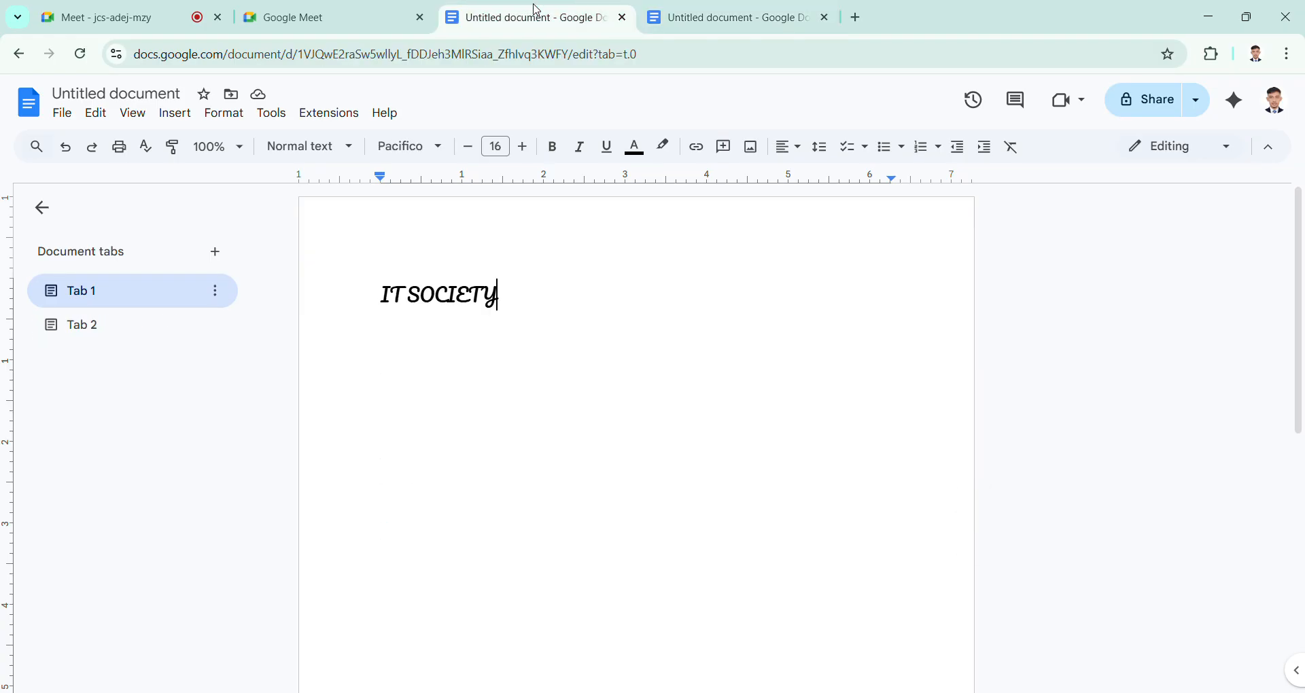
pyautogui.click(768, 9)
# Step: Search the web for "poppins font" in a new browser tab
pyautogui.click(855, 18)
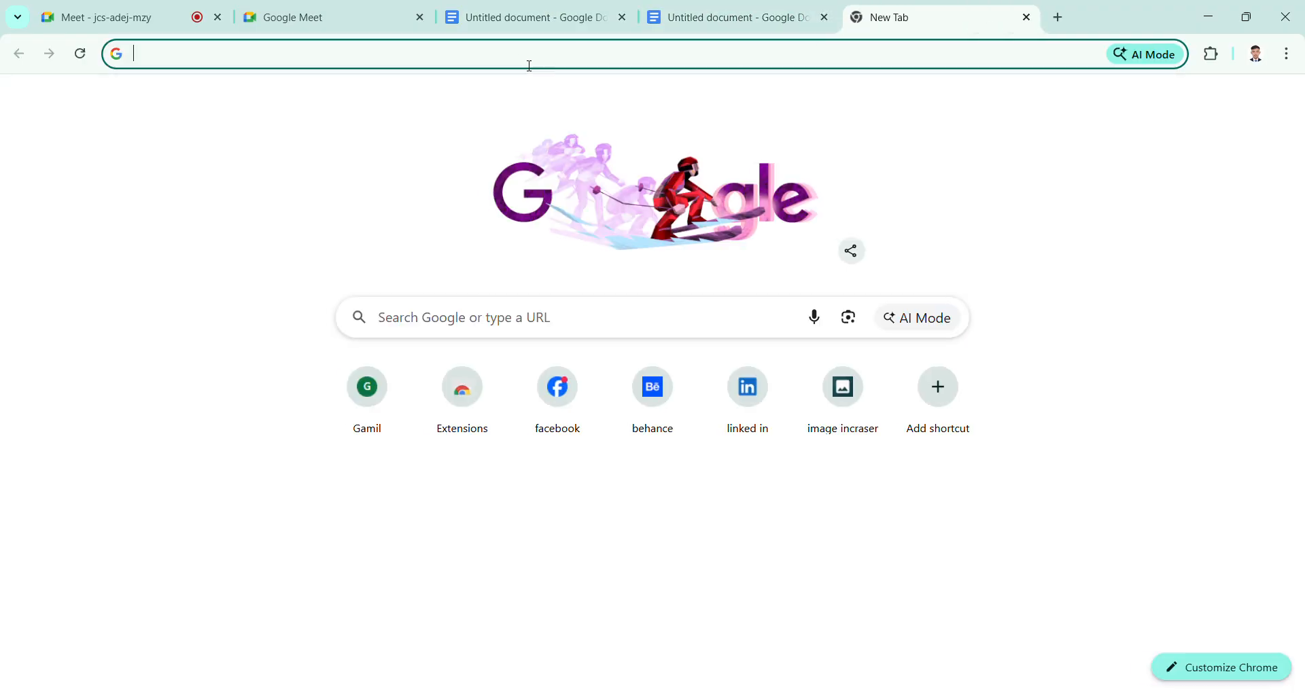
pyautogui.click(514, 57)
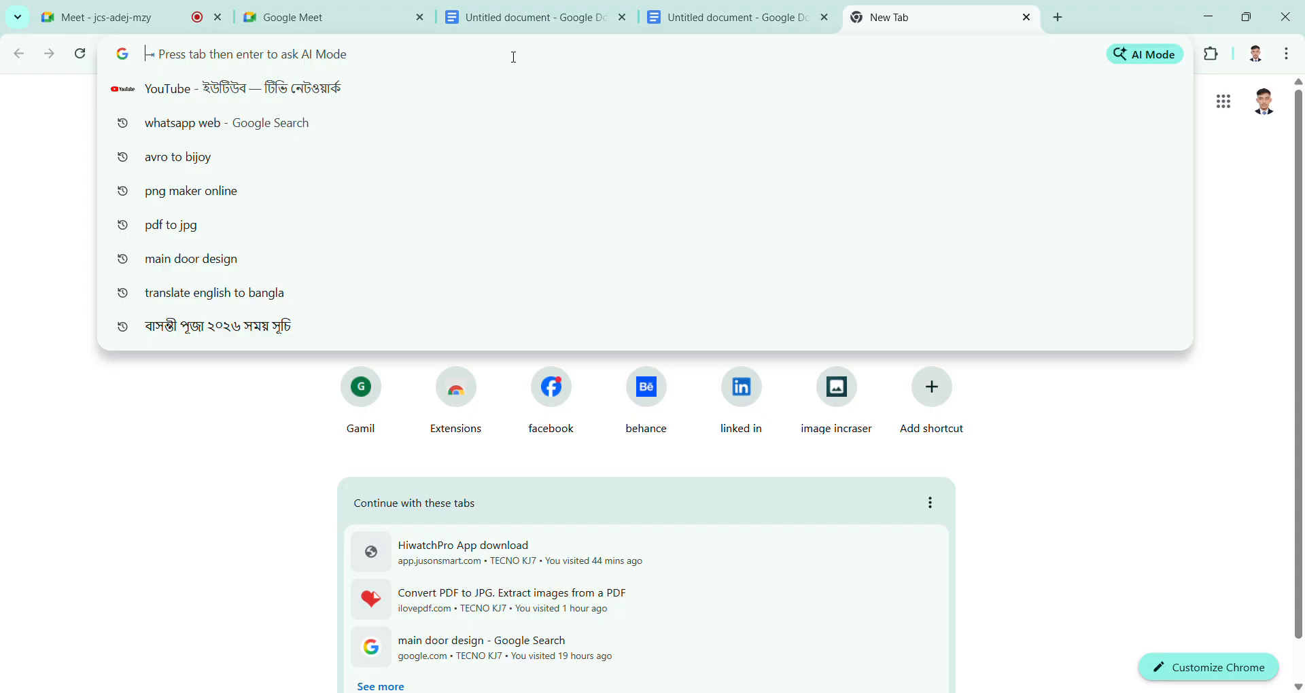
pyautogui.write('POPP')
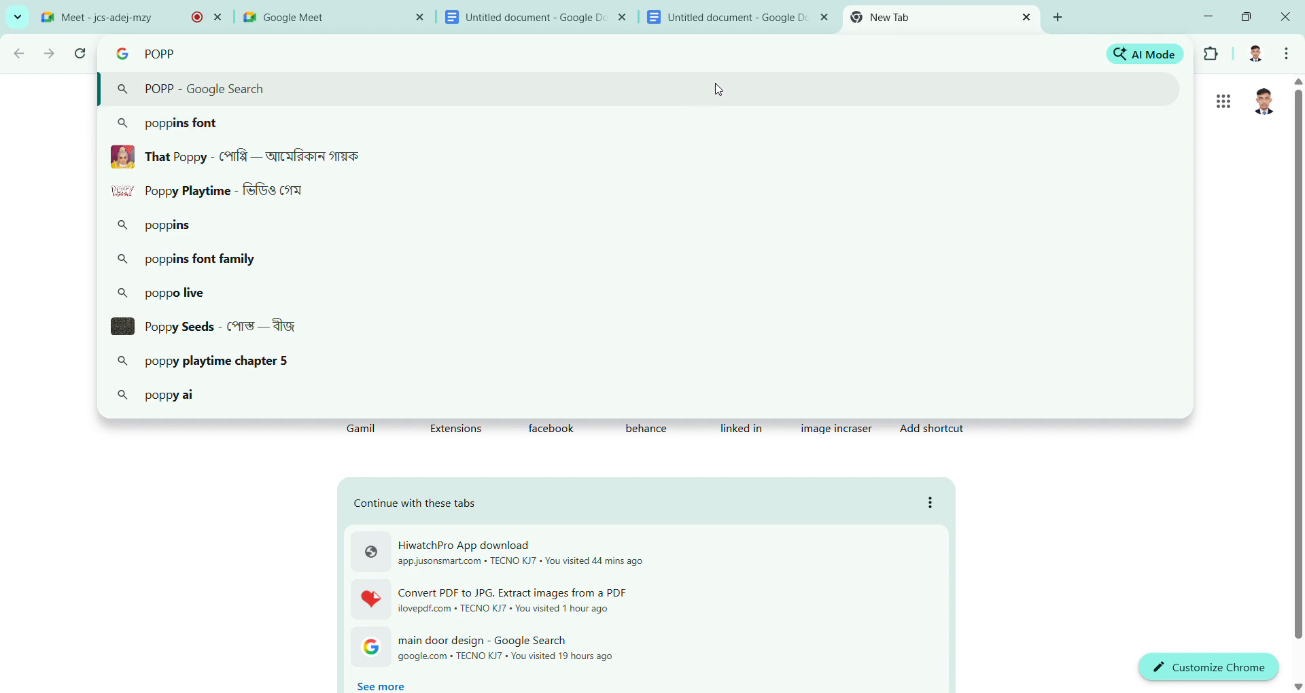
pyautogui.click(778, 17)
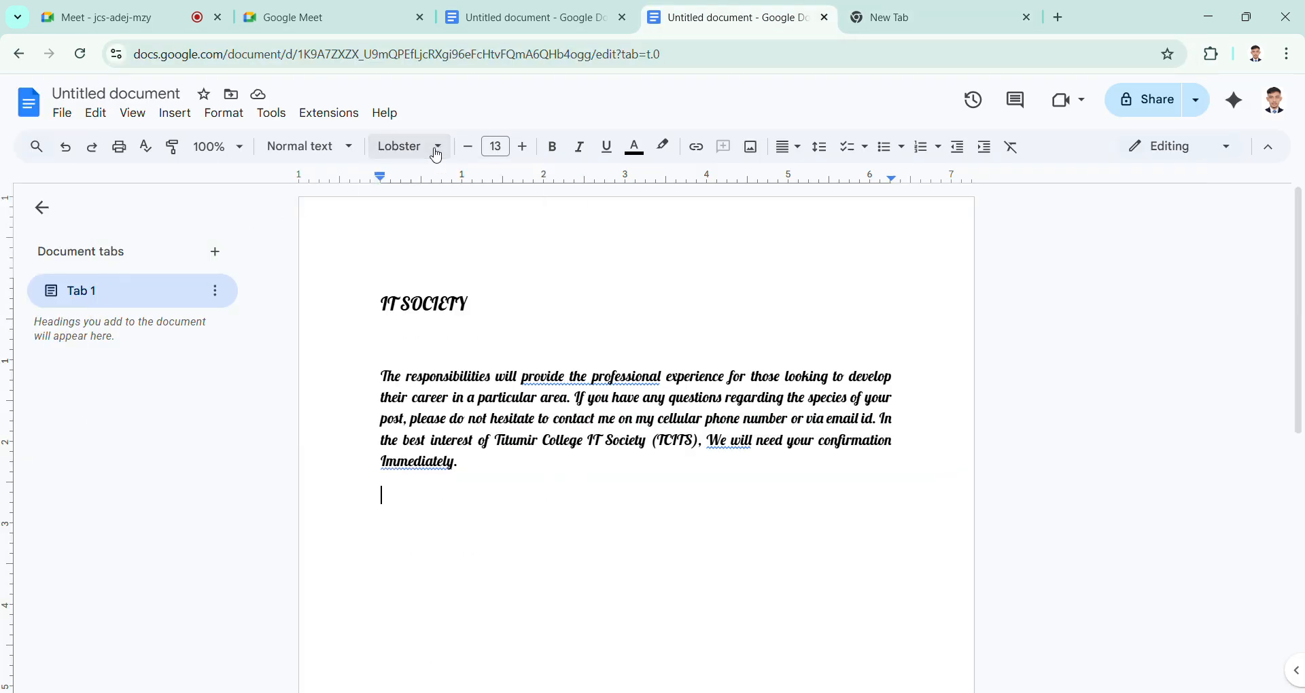
pyautogui.hotkey('ctrl', 'Tab')
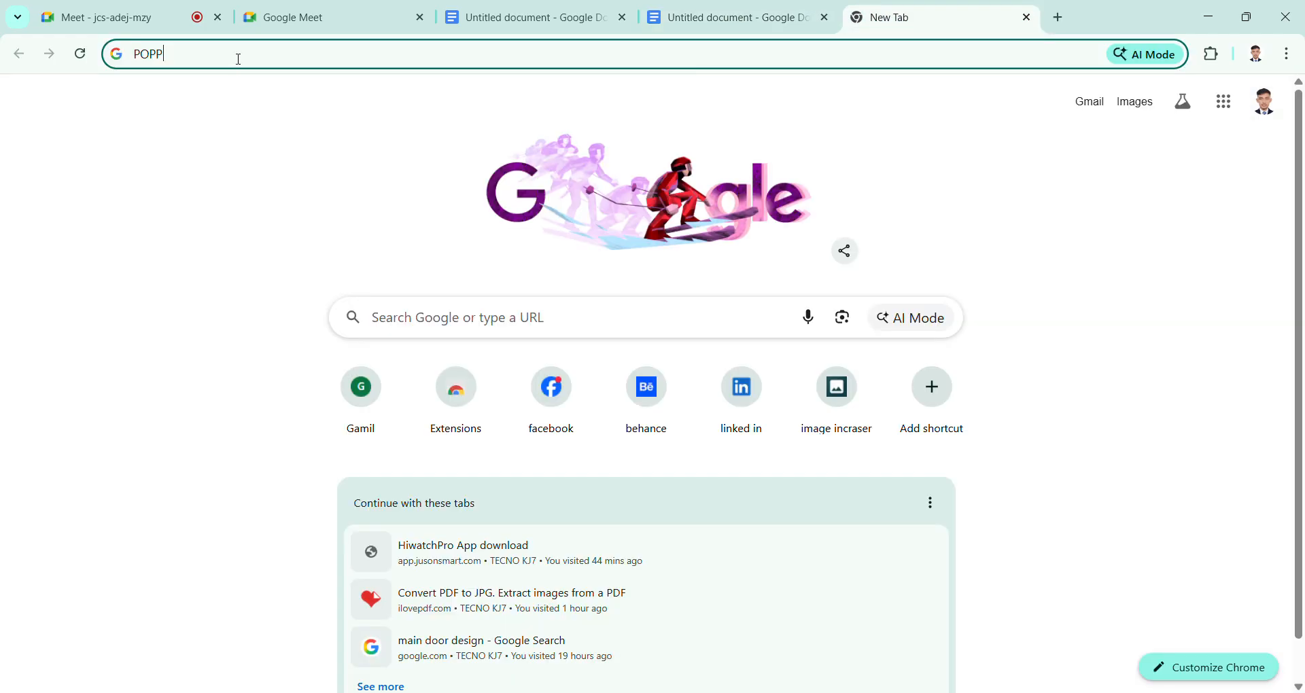
pyautogui.press('BackSpace')
pyautogui.write('I')
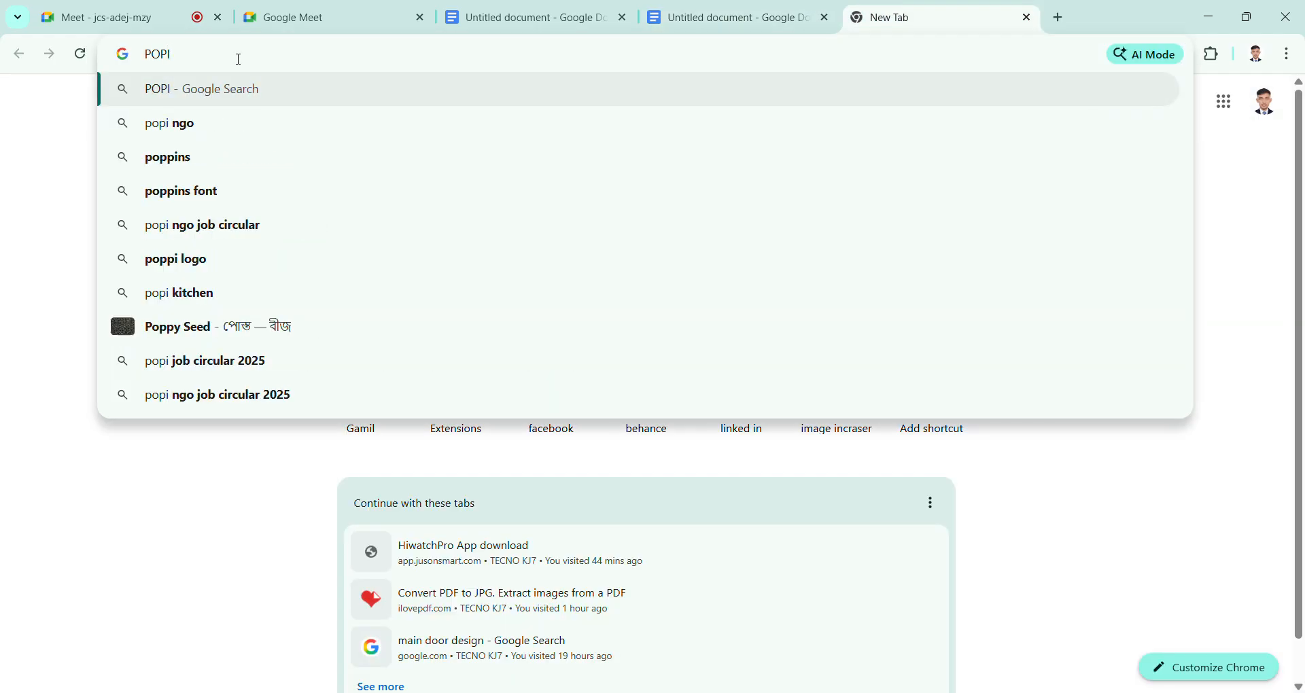
pyautogui.click(270, 191)
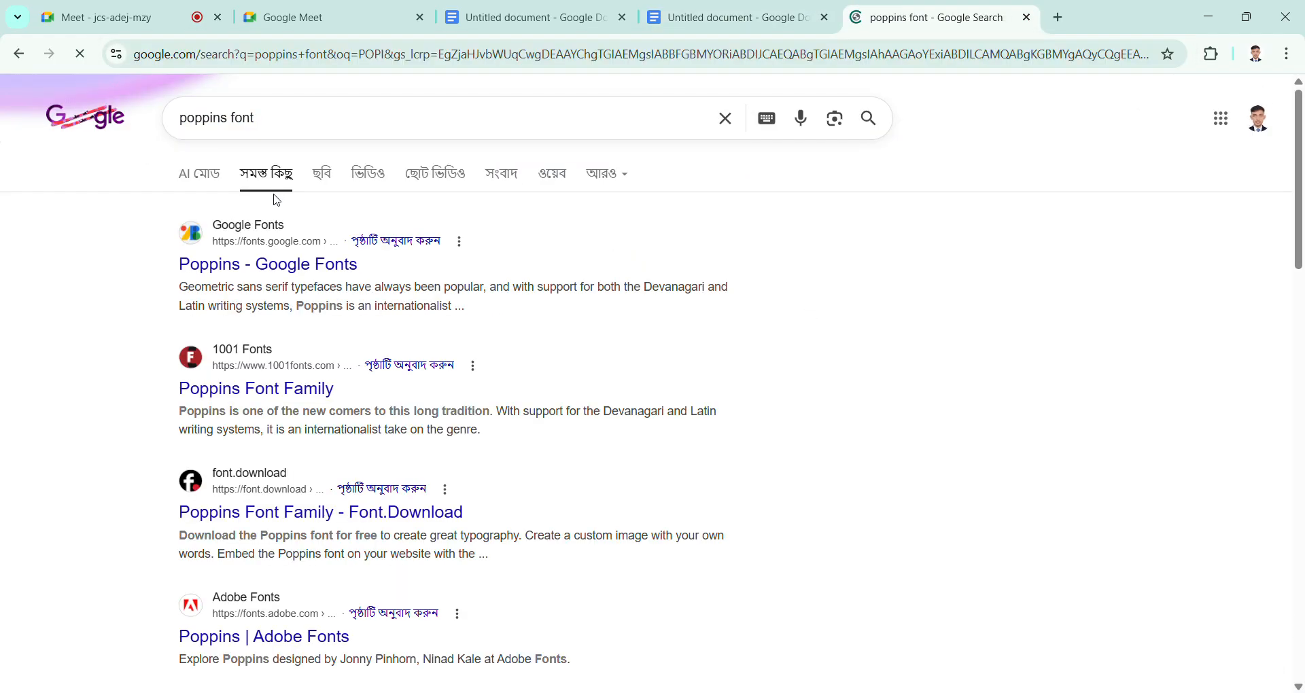
# Step: Open the Poppins page on Google Fonts and download the font family
pyautogui.click(279, 272)
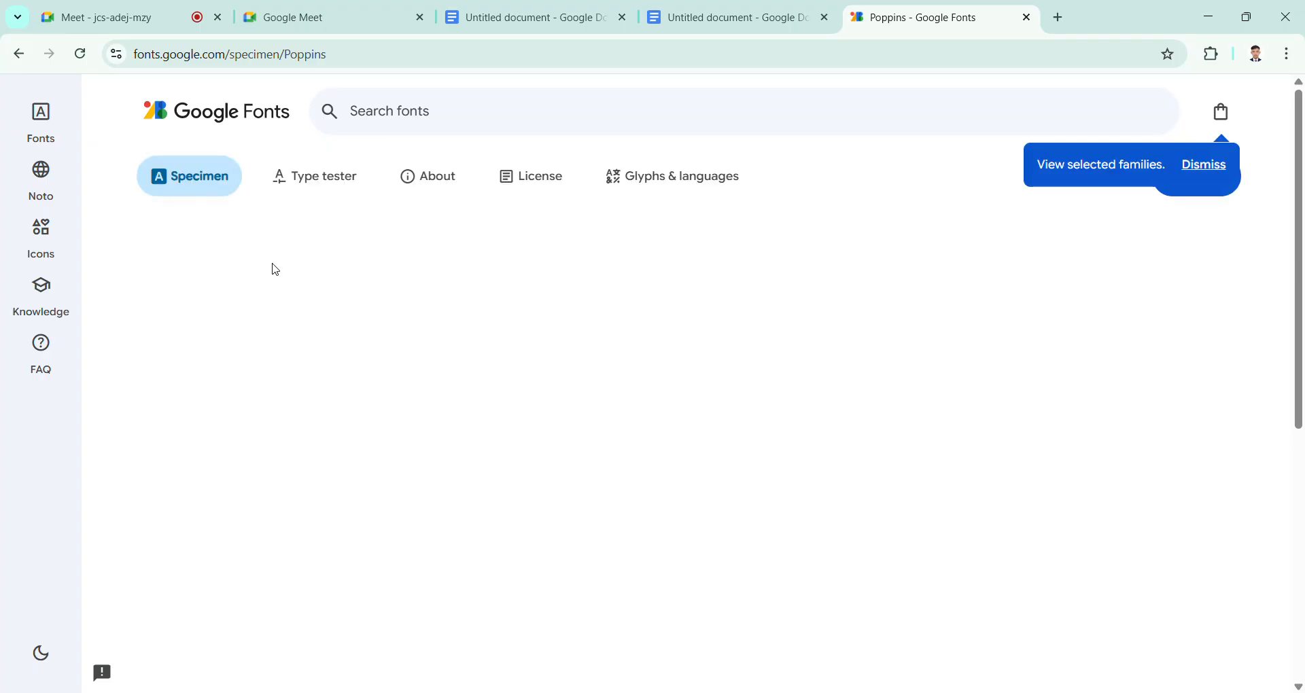
pyautogui.click(1213, 168)
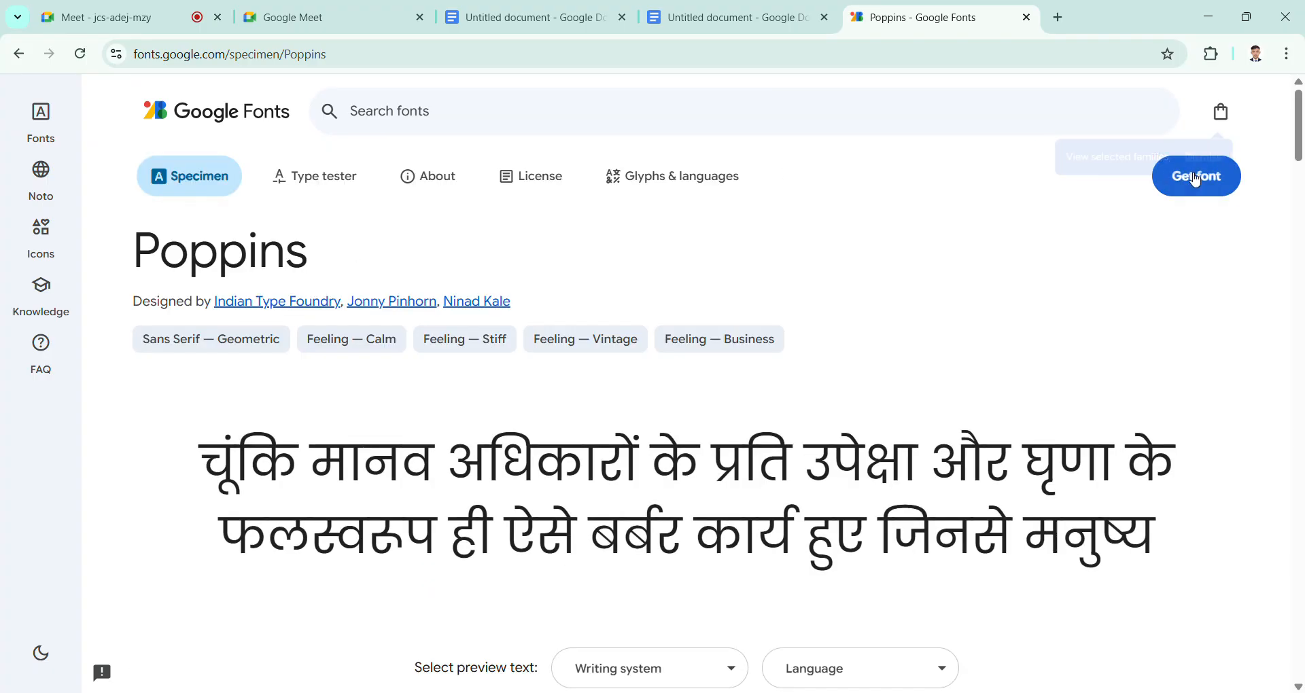
pyautogui.click(1218, 178)
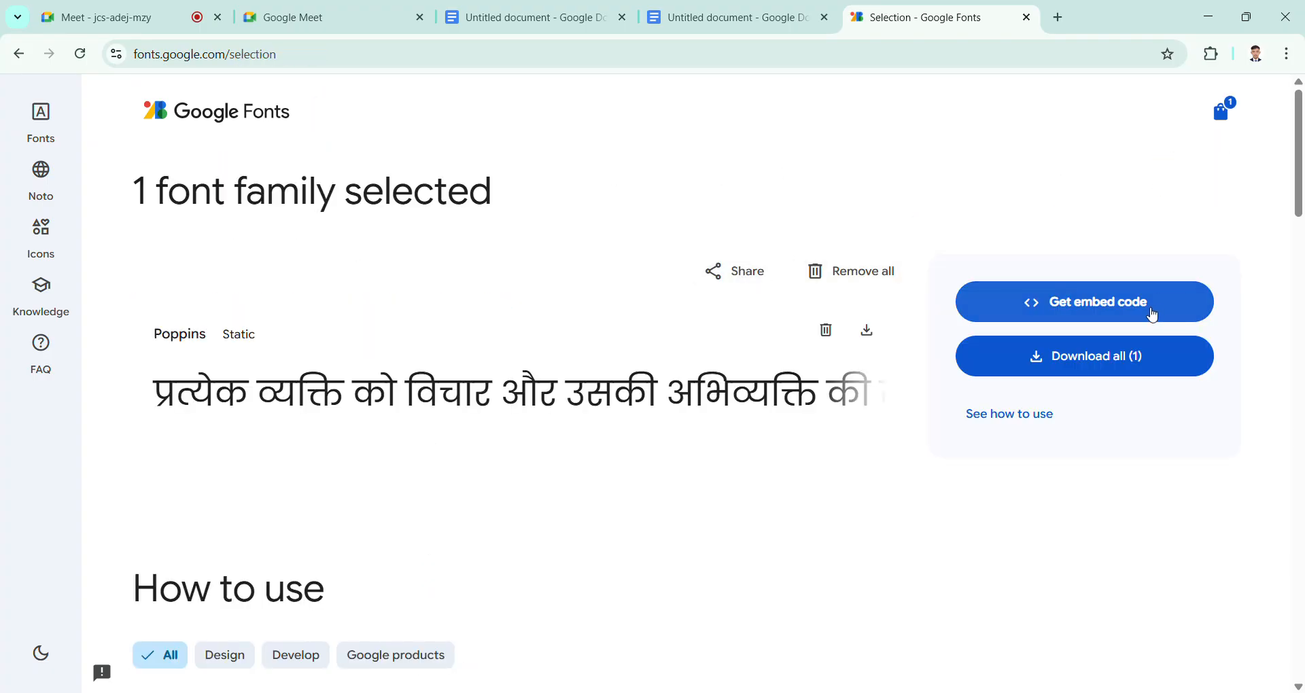
pyautogui.click(1166, 358)
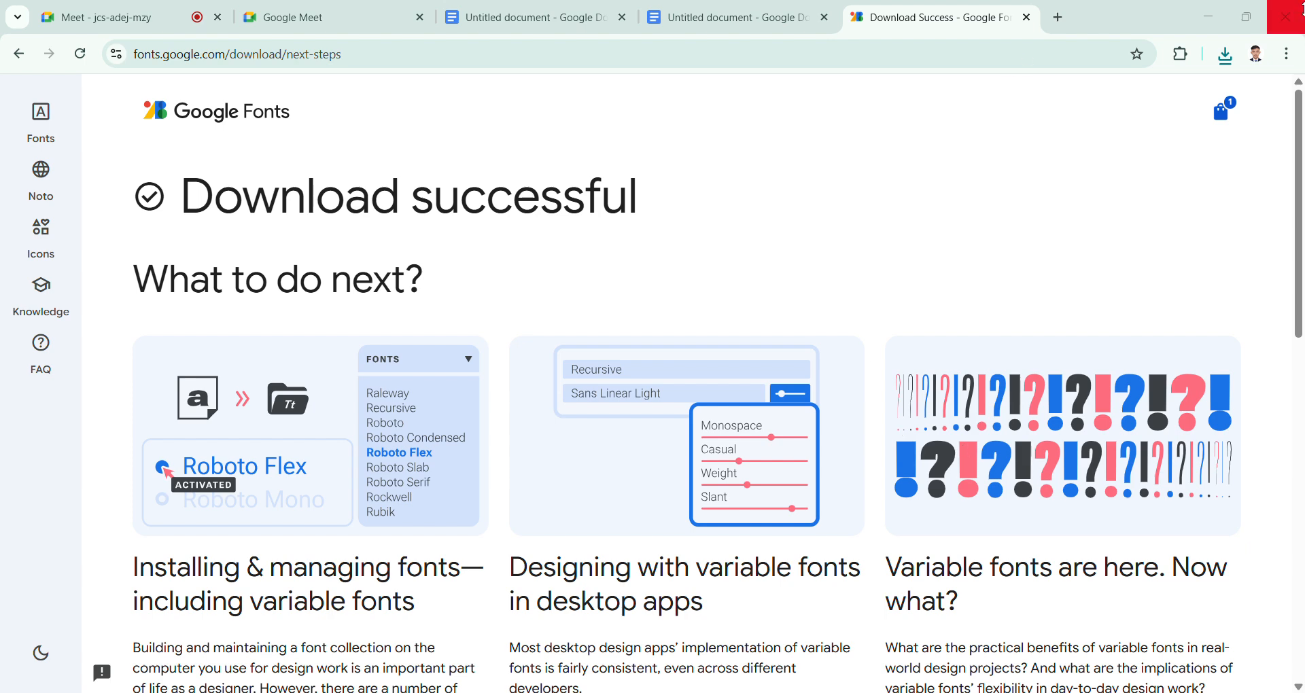
# Step: Return to the IT SOCIETY document, search its font library for "PO" and add Poppins to My fonts
pyautogui.click(730, 18)
pyautogui.click(440, 147)
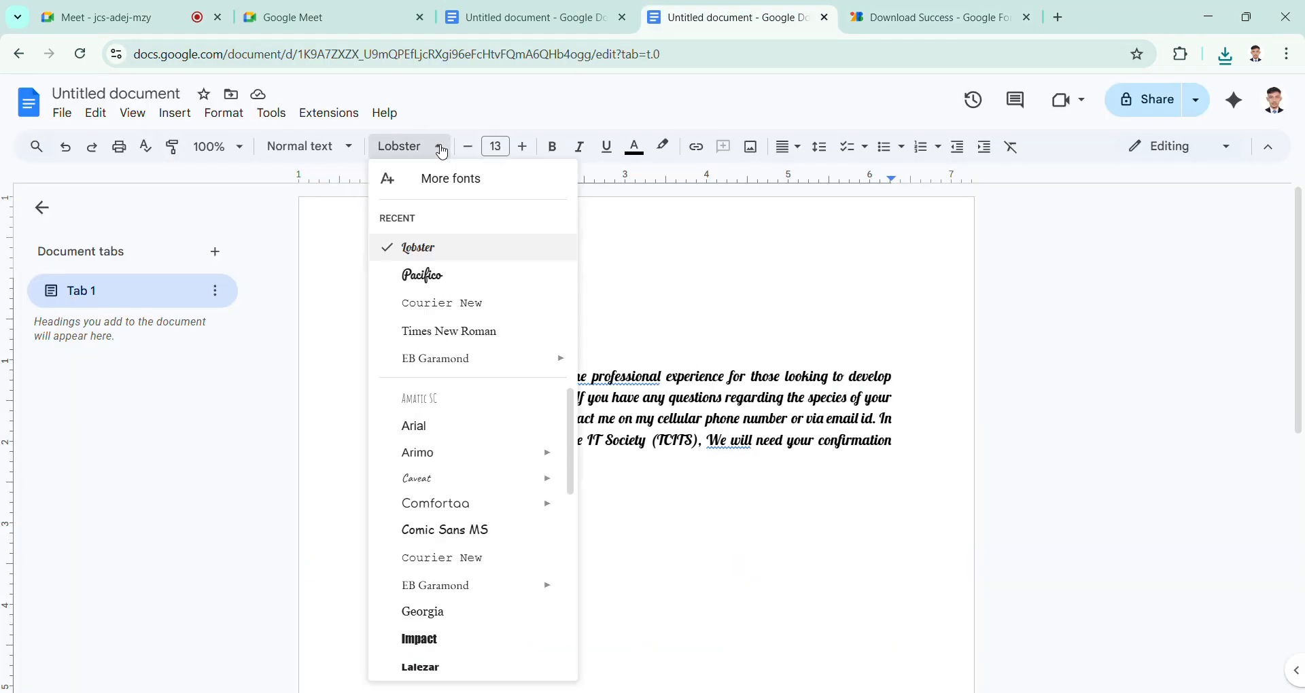
pyautogui.click(440, 180)
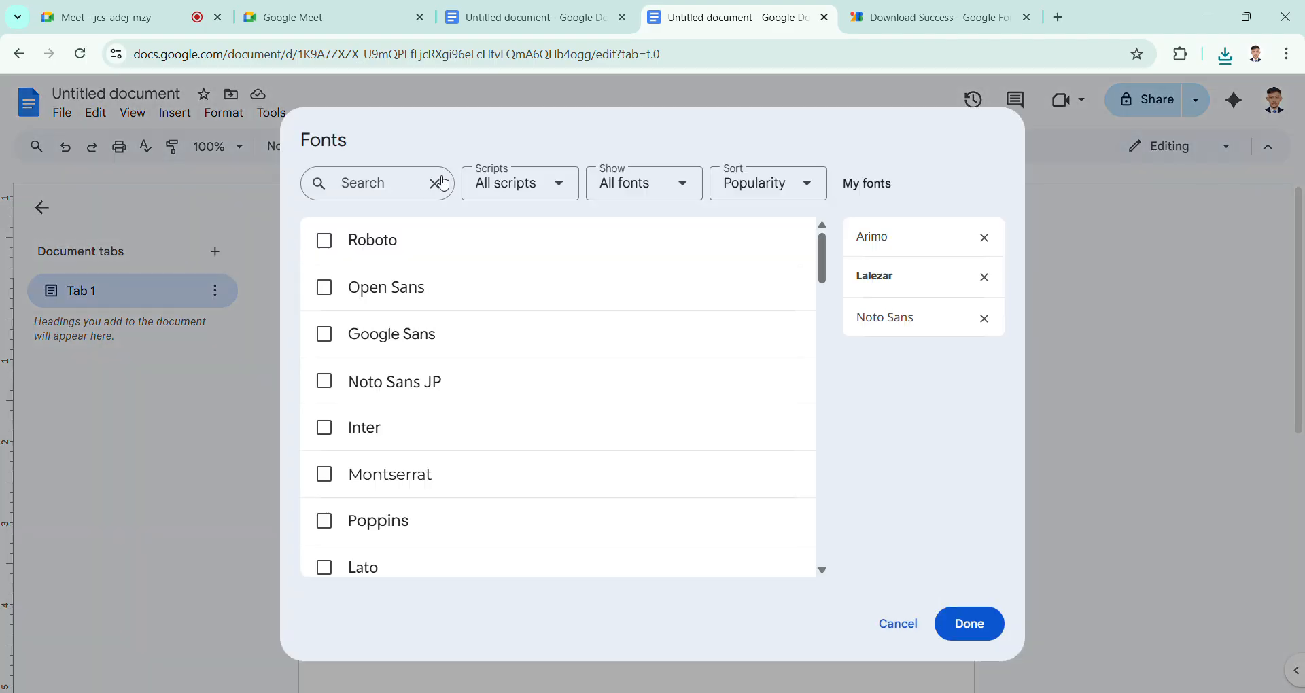
pyautogui.click(393, 184)
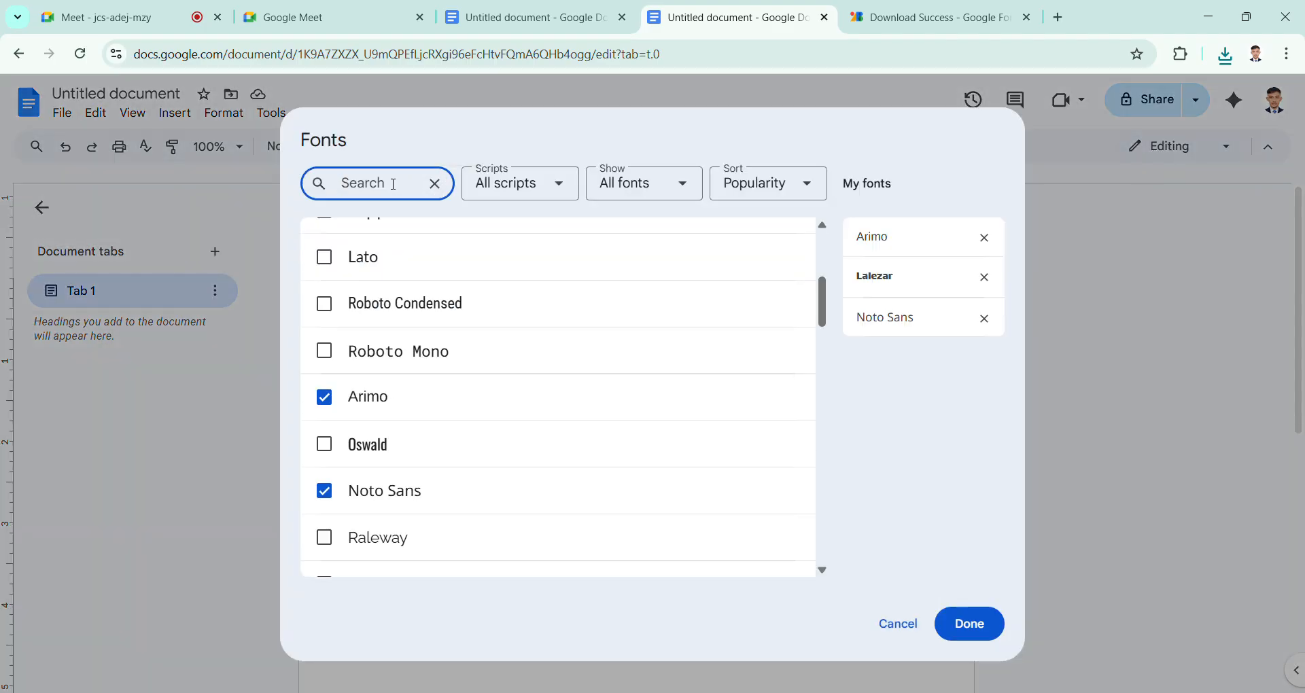
pyautogui.write('PO')
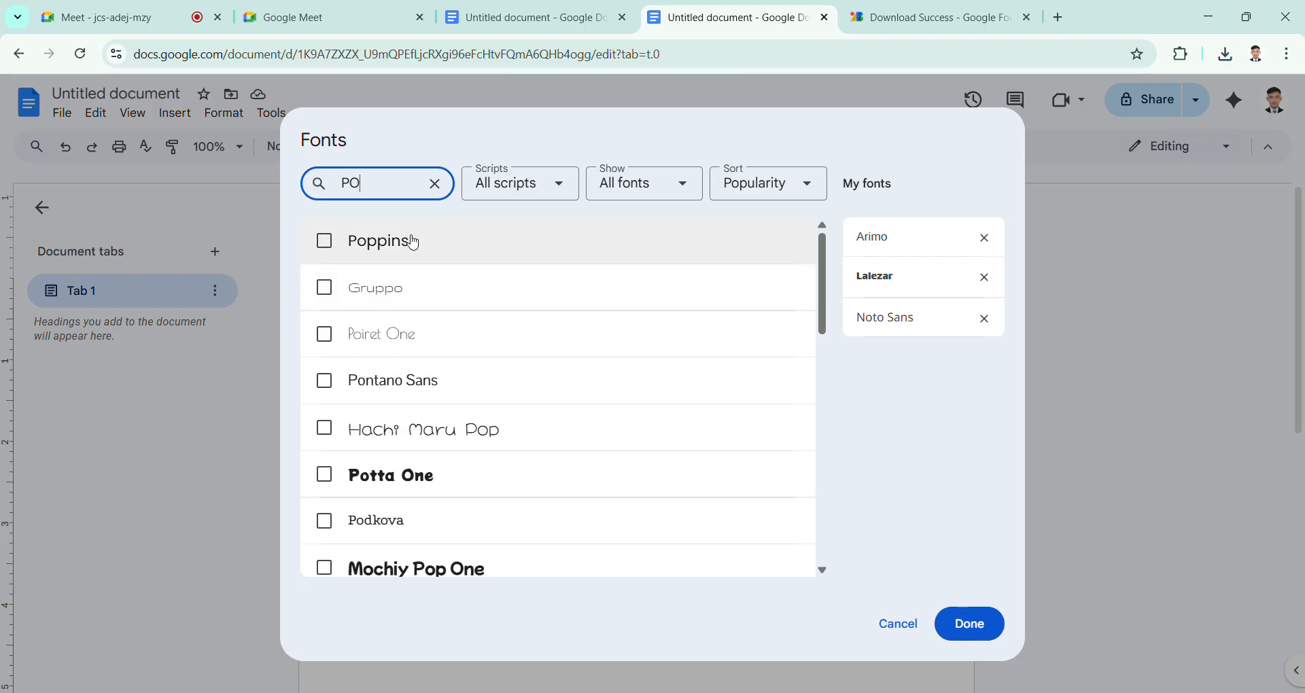
pyautogui.click(414, 242)
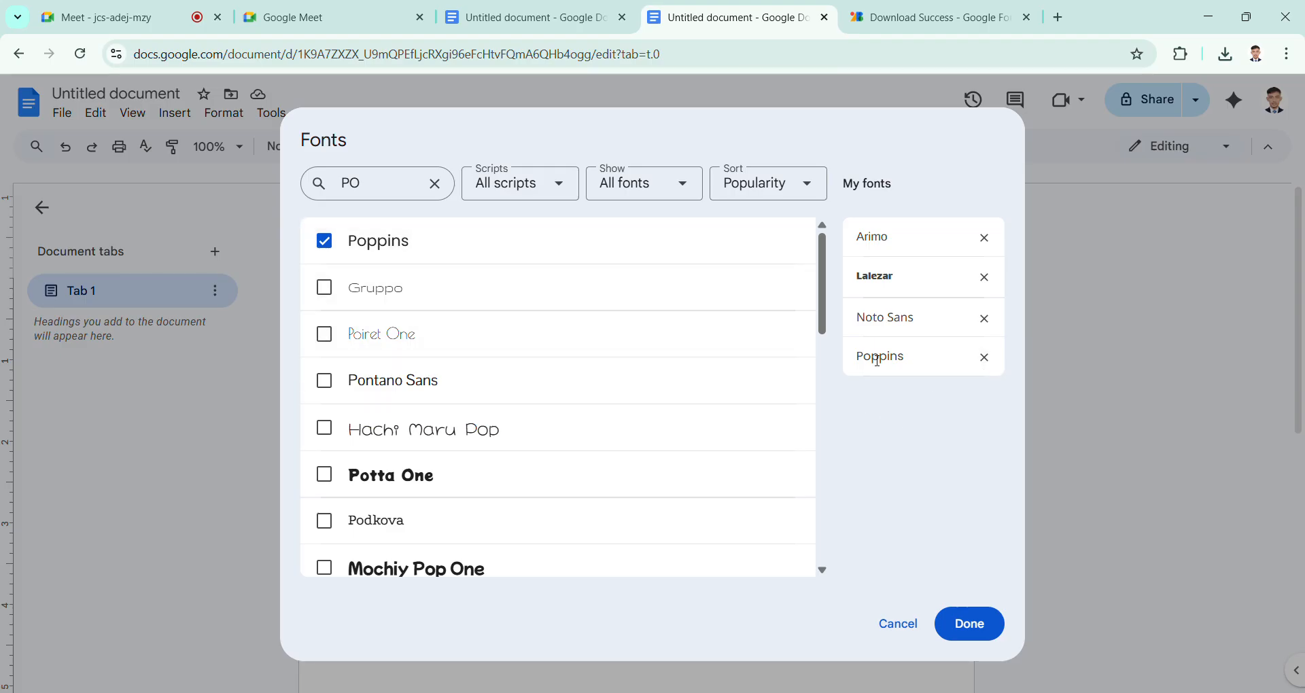
pyautogui.click(978, 622)
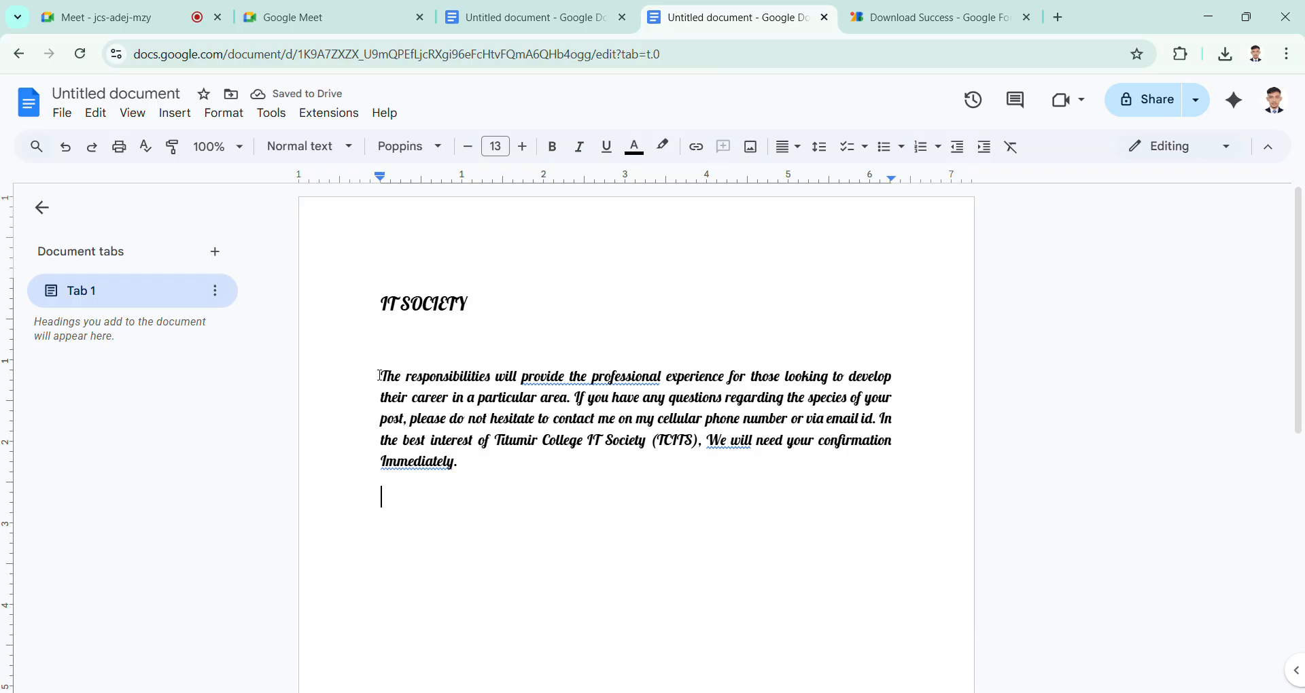
# Step: Set the body paragraph below the IT SOCIETY heading in Poppins with Normal weight
pyautogui.moveTo(380, 375); pyautogui.dragTo(487, 478)
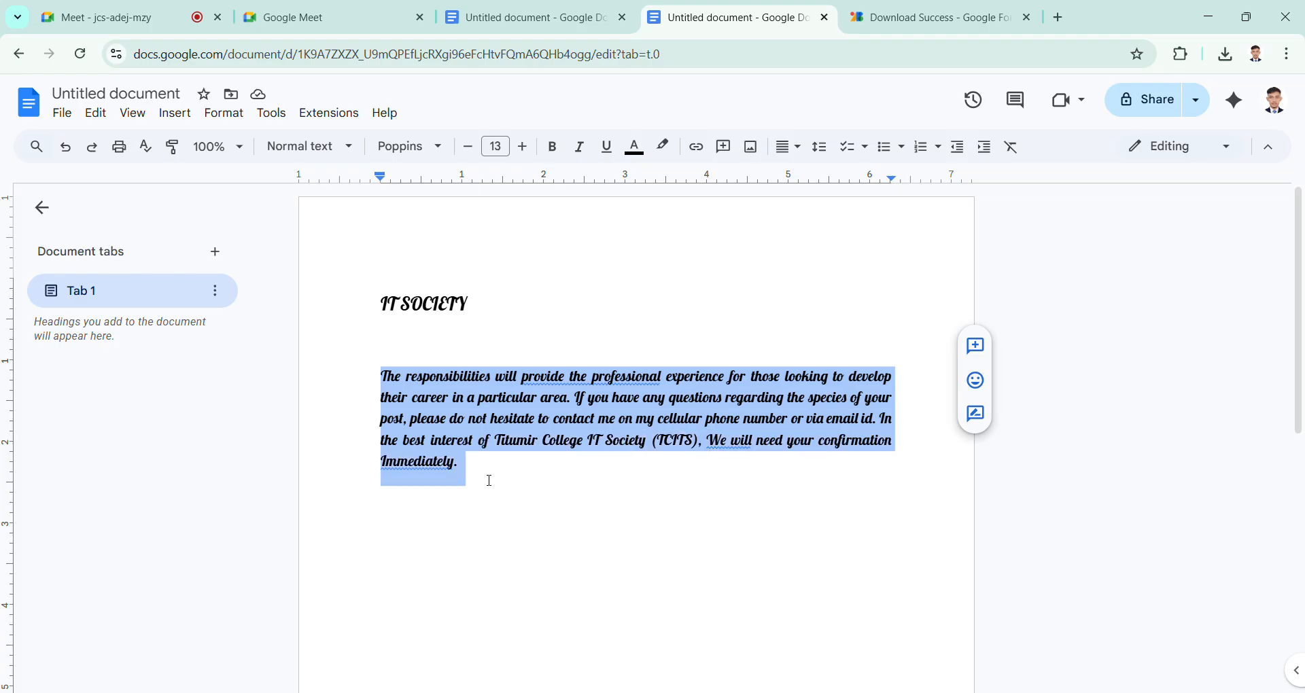
pyautogui.click(437, 148)
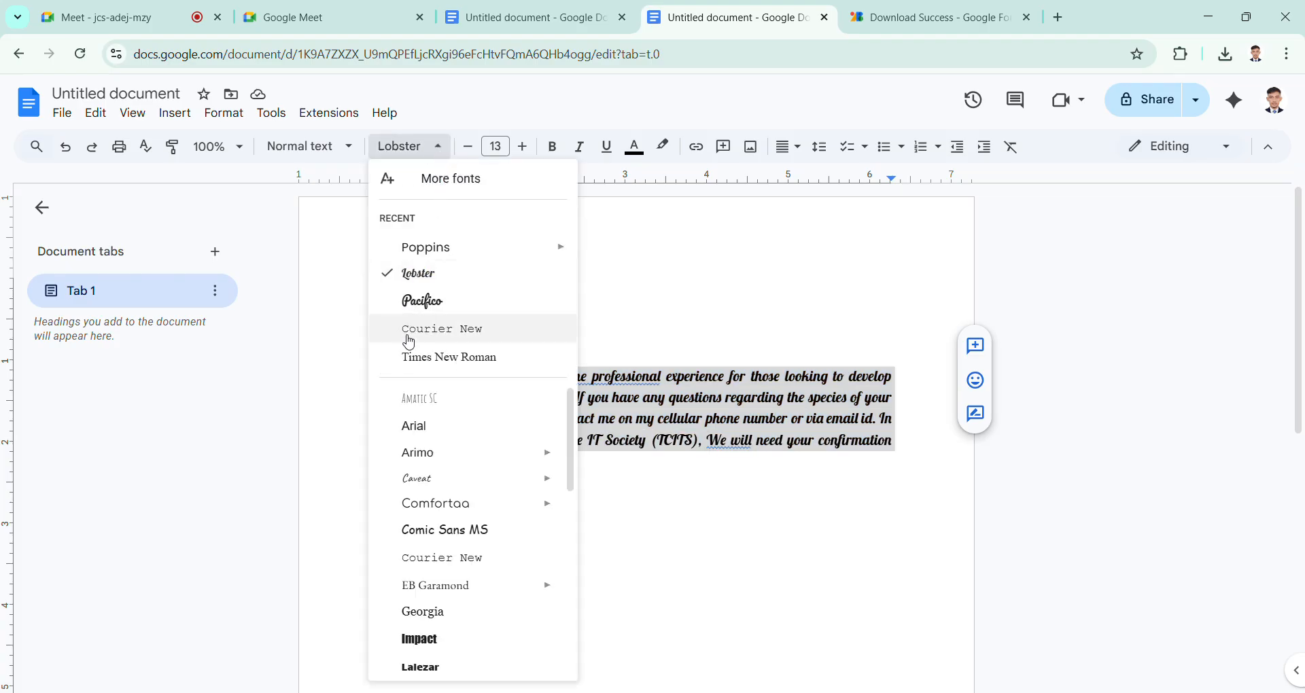
pyautogui.scroll(-5, 452, 452)
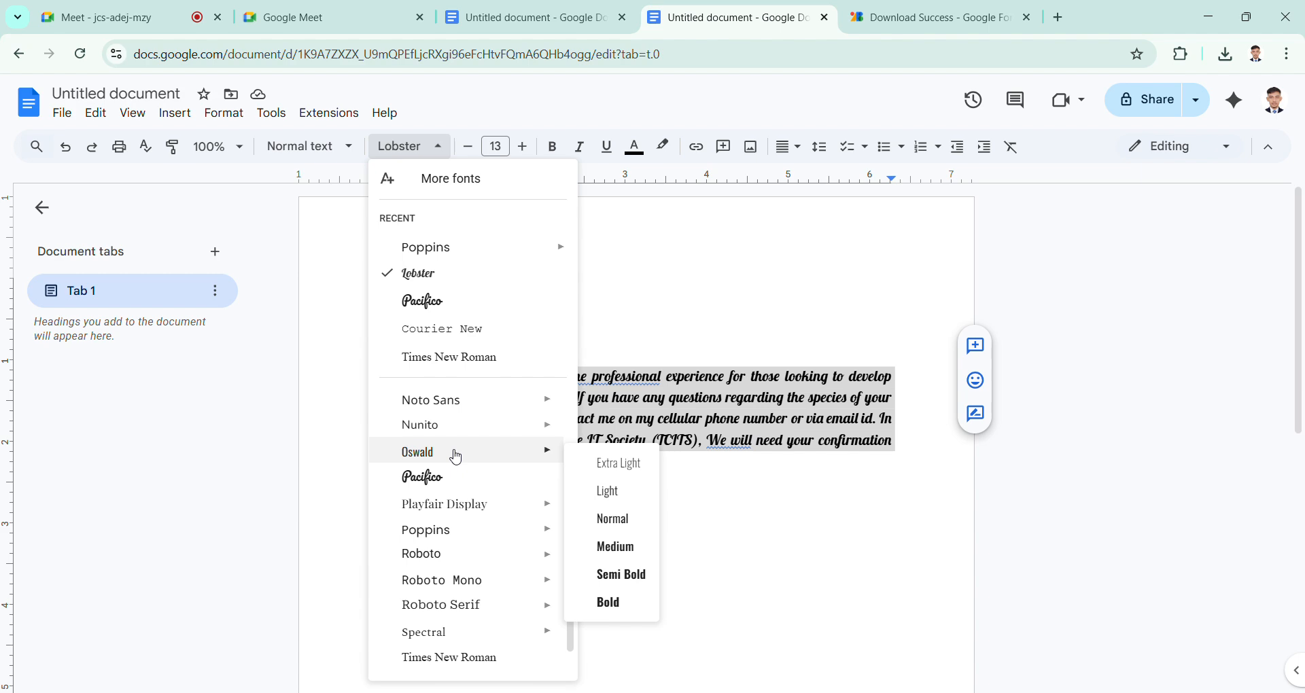
pyautogui.scroll(-2, 454, 454)
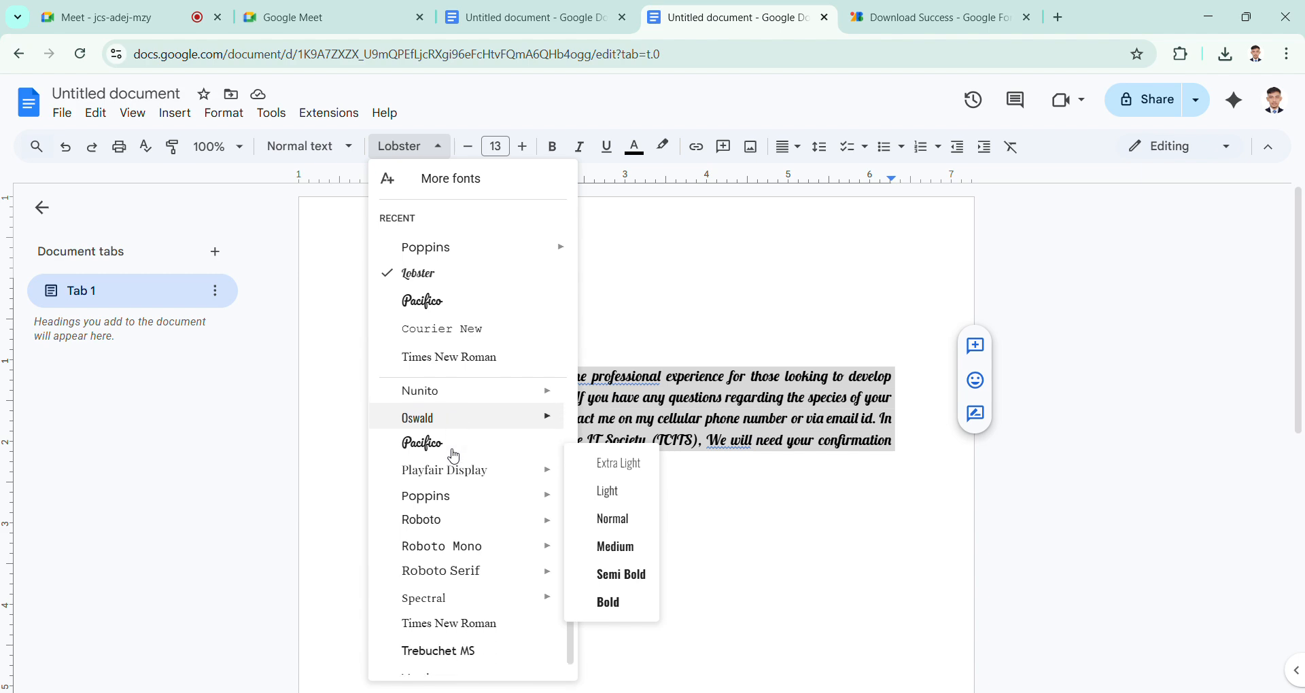
pyautogui.scroll(5, 421, 415)
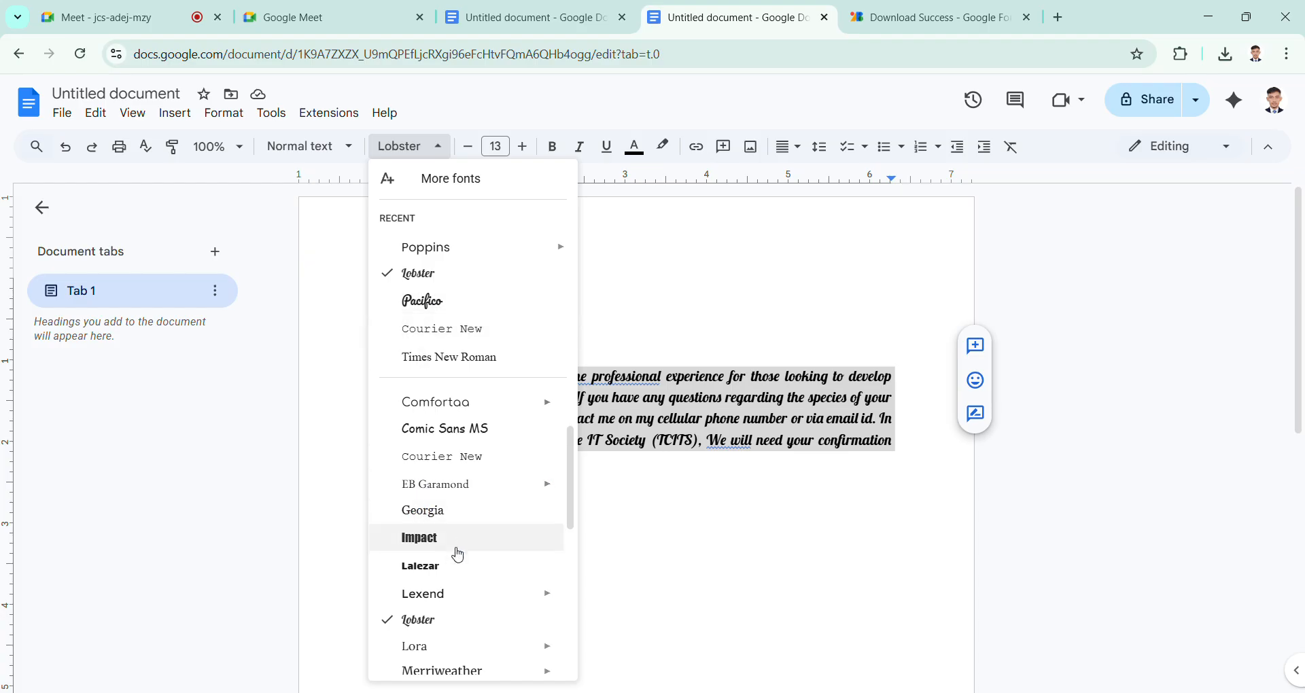
pyautogui.scroll(-6, 452, 544)
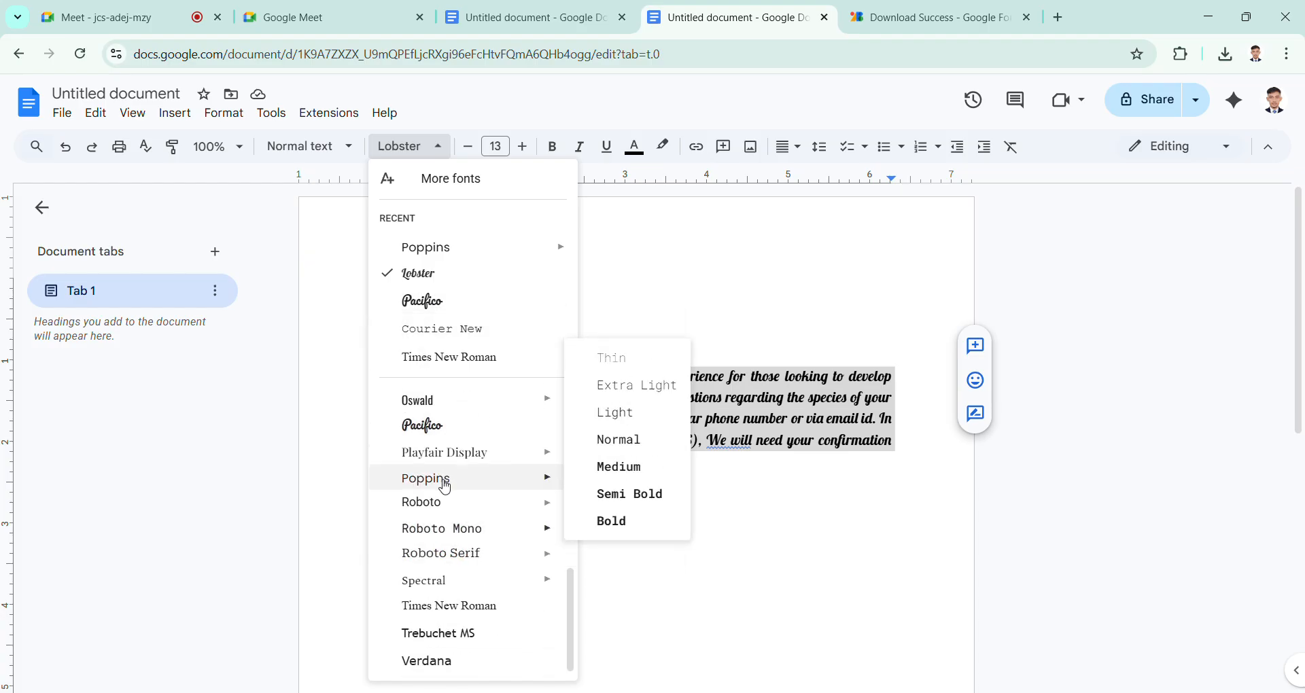
pyautogui.moveTo(482, 485)
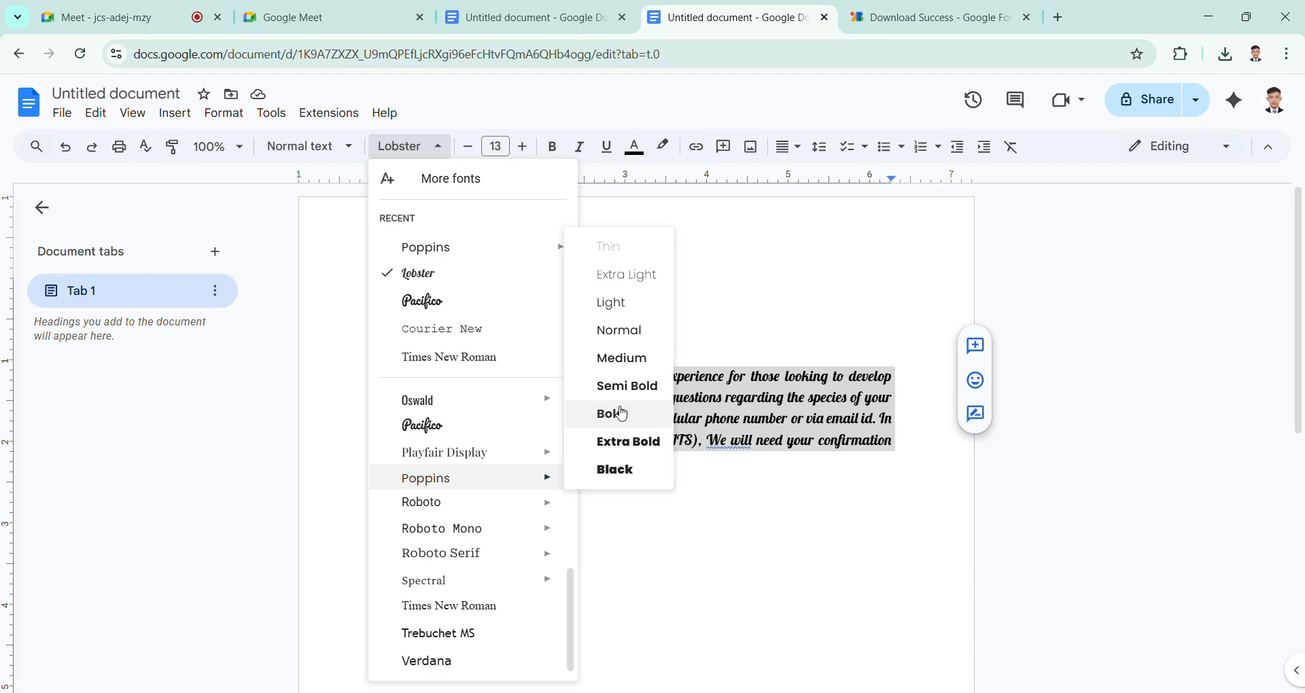
pyautogui.click(638, 330)
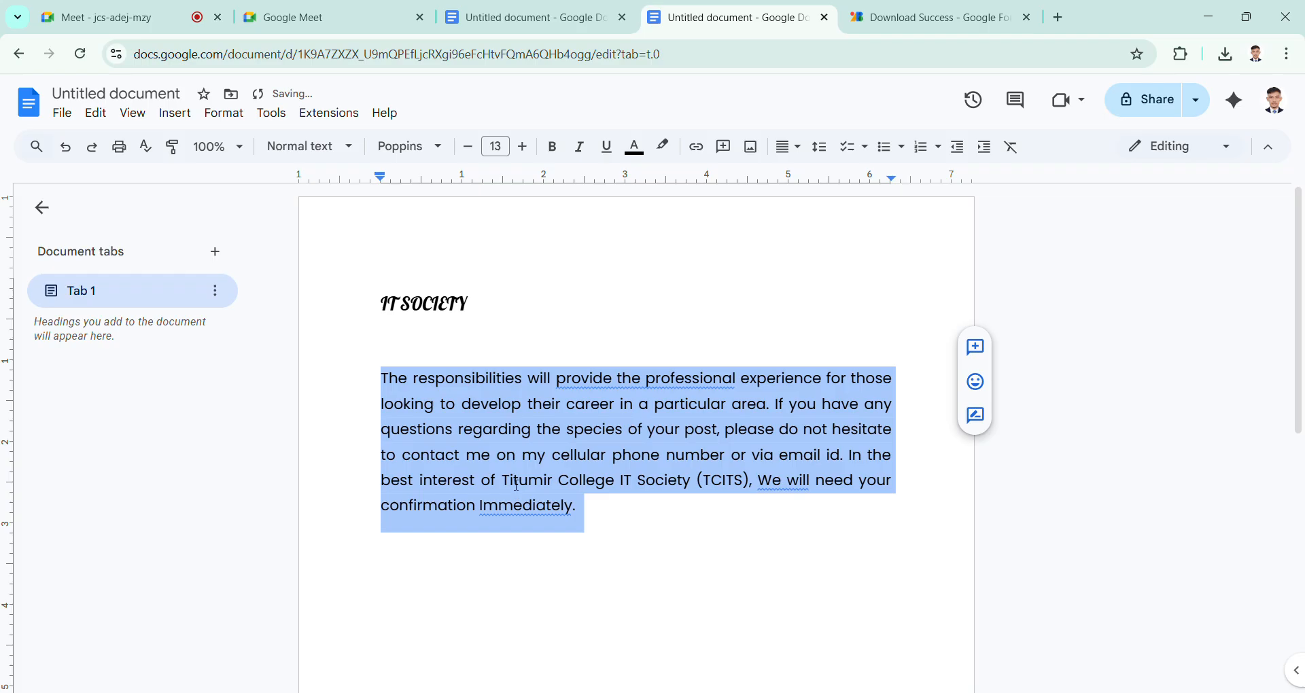
pyautogui.click(584, 497)
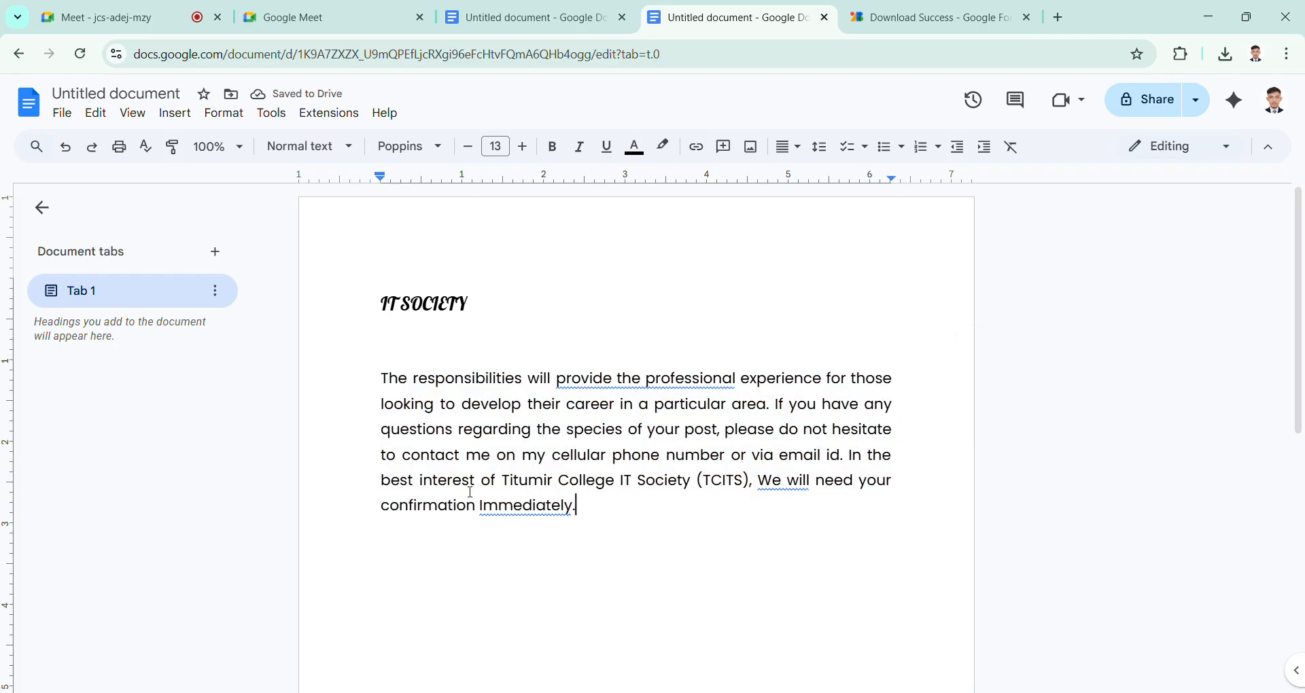
# Step: Set the end of the paragraph, from within "interest of Titumir College" through "Immediately.", to Poppins Bold
pyautogui.moveTo(447, 487); pyautogui.dragTo(589, 533)
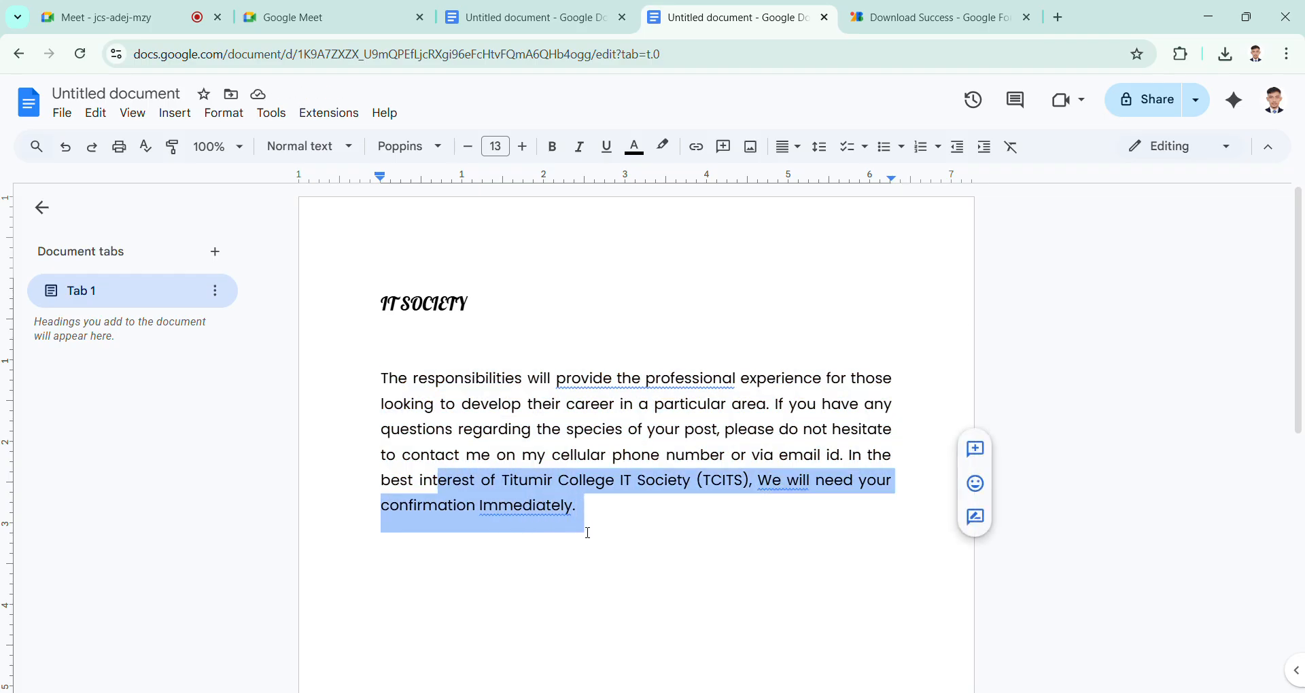
pyautogui.click(439, 151)
pyautogui.moveTo(459, 262)
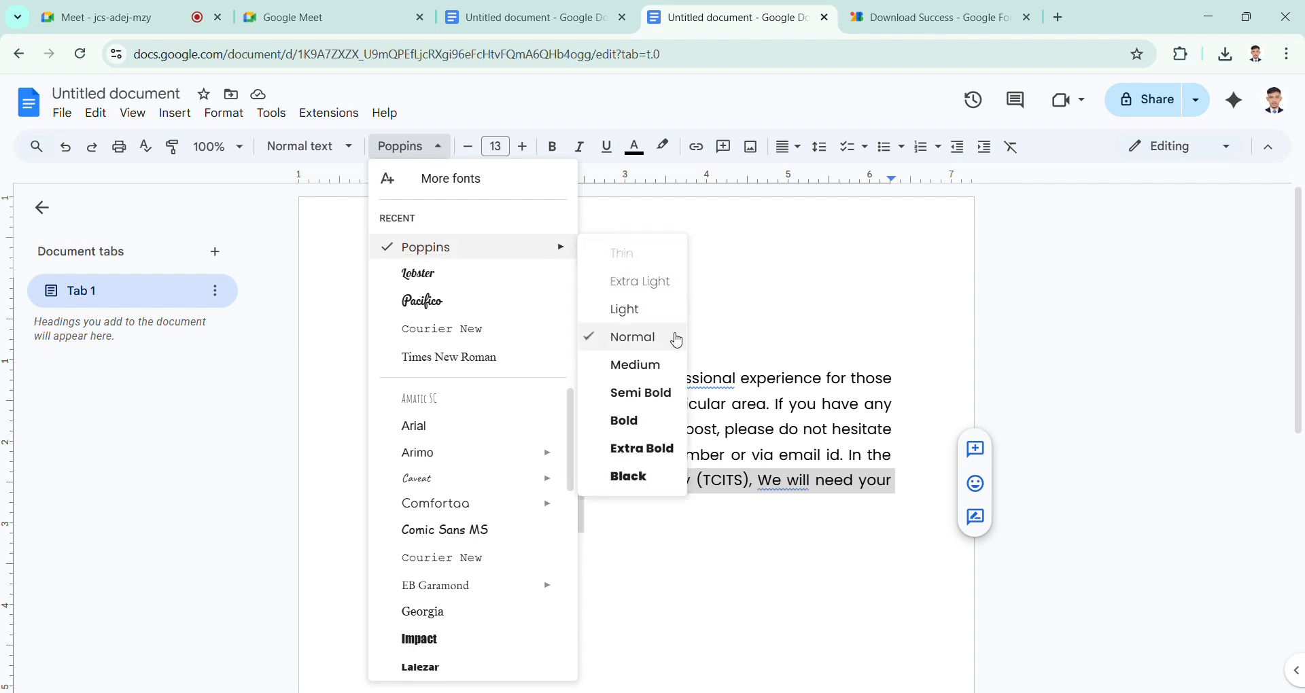
pyautogui.click(647, 427)
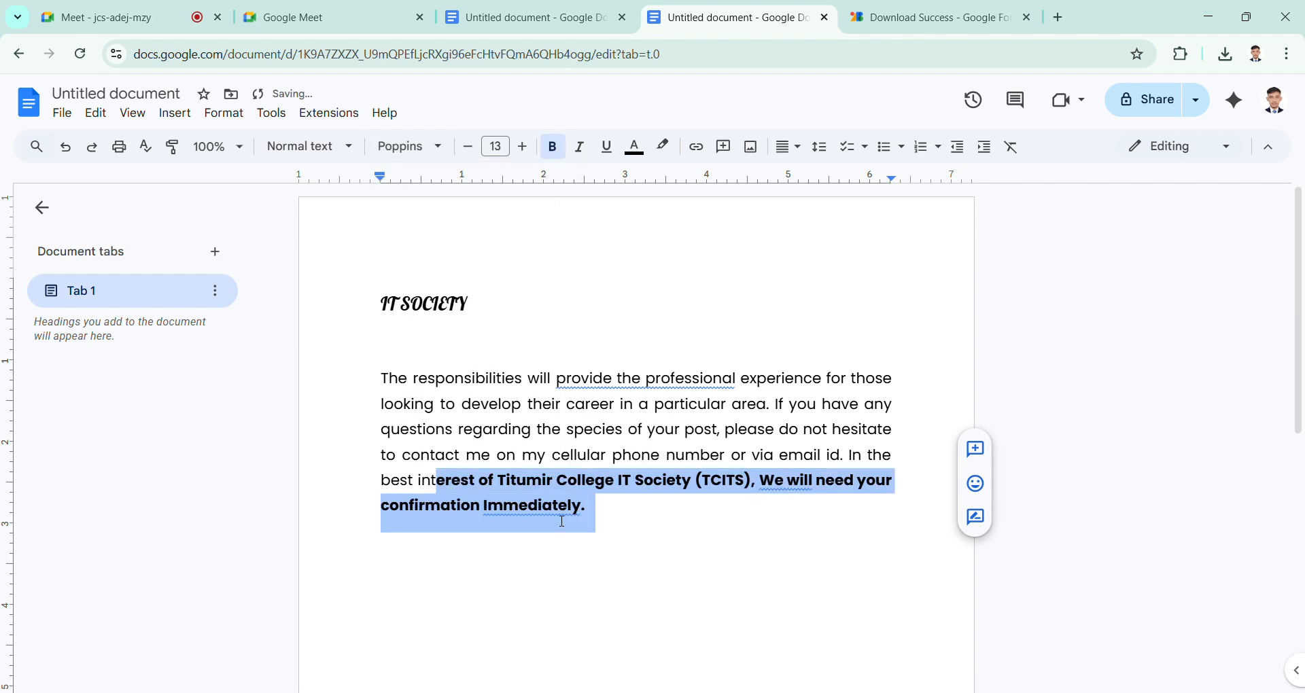
# Step: Set the selected end of the paragraph, through "confirmation Immediately.", in Noto Sans with Medium weight
pyautogui.click(434, 147)
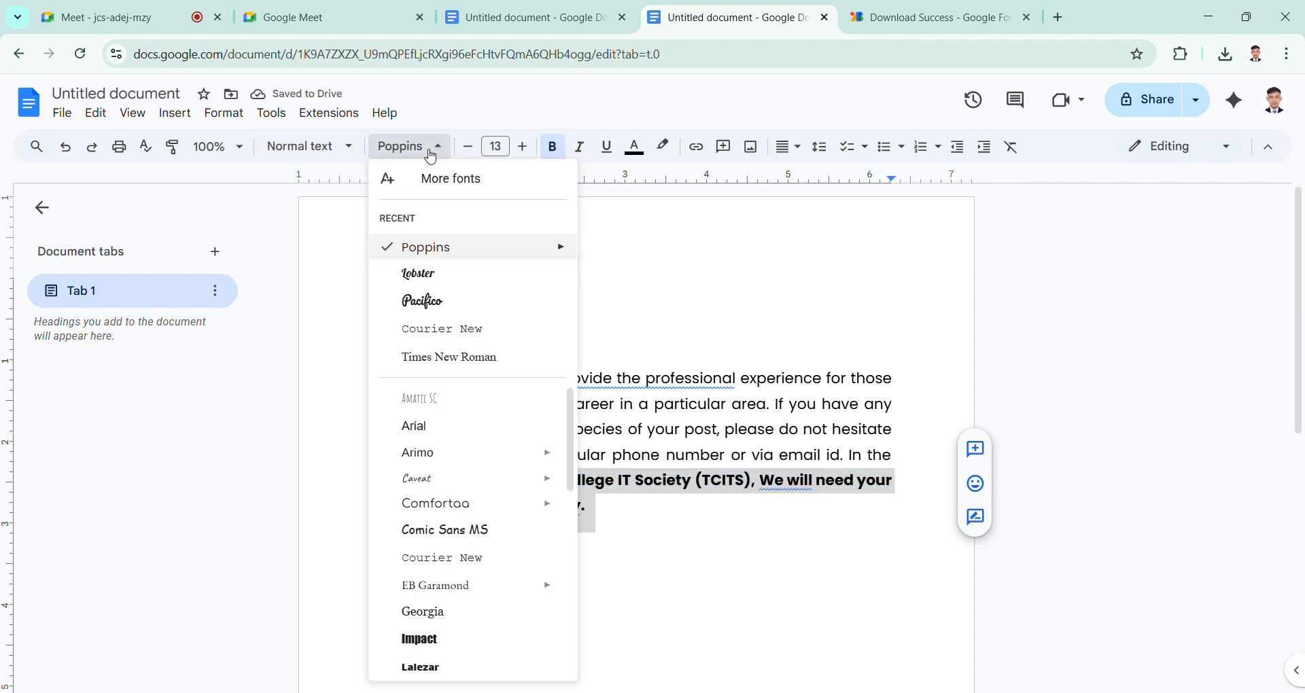
pyautogui.scroll(-3, 481, 541)
pyautogui.moveTo(482, 546)
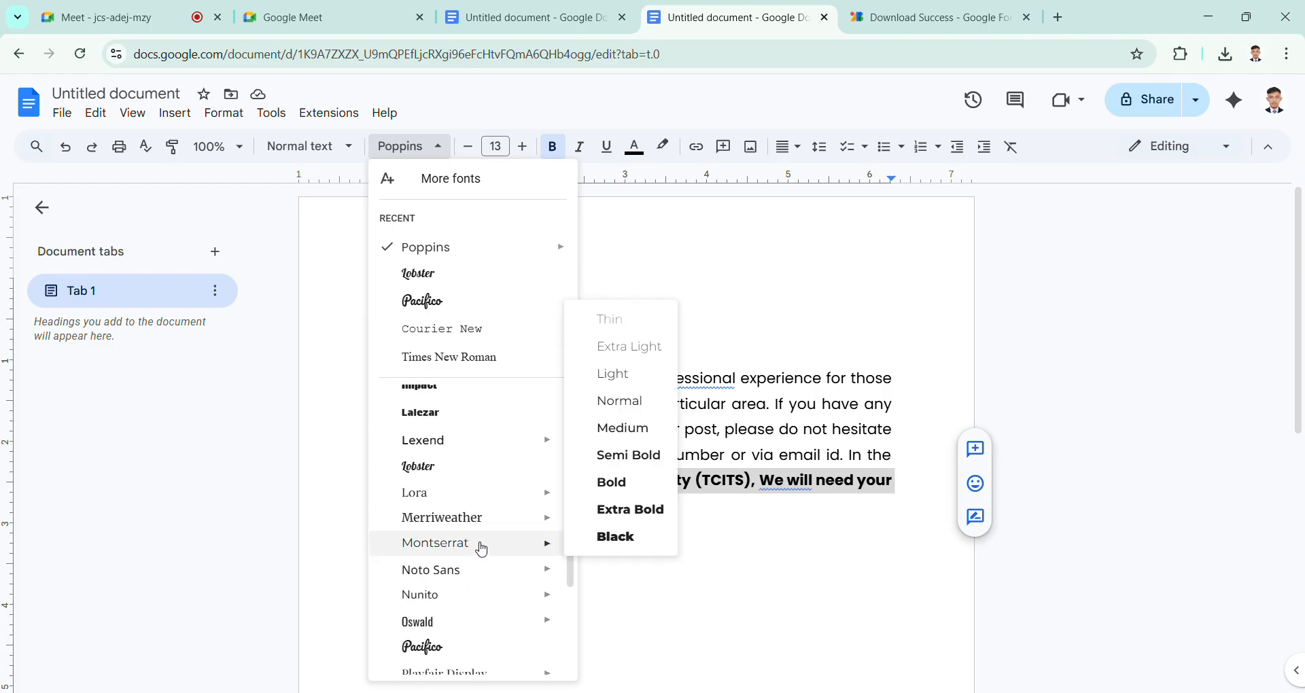
pyautogui.moveTo(546, 606)
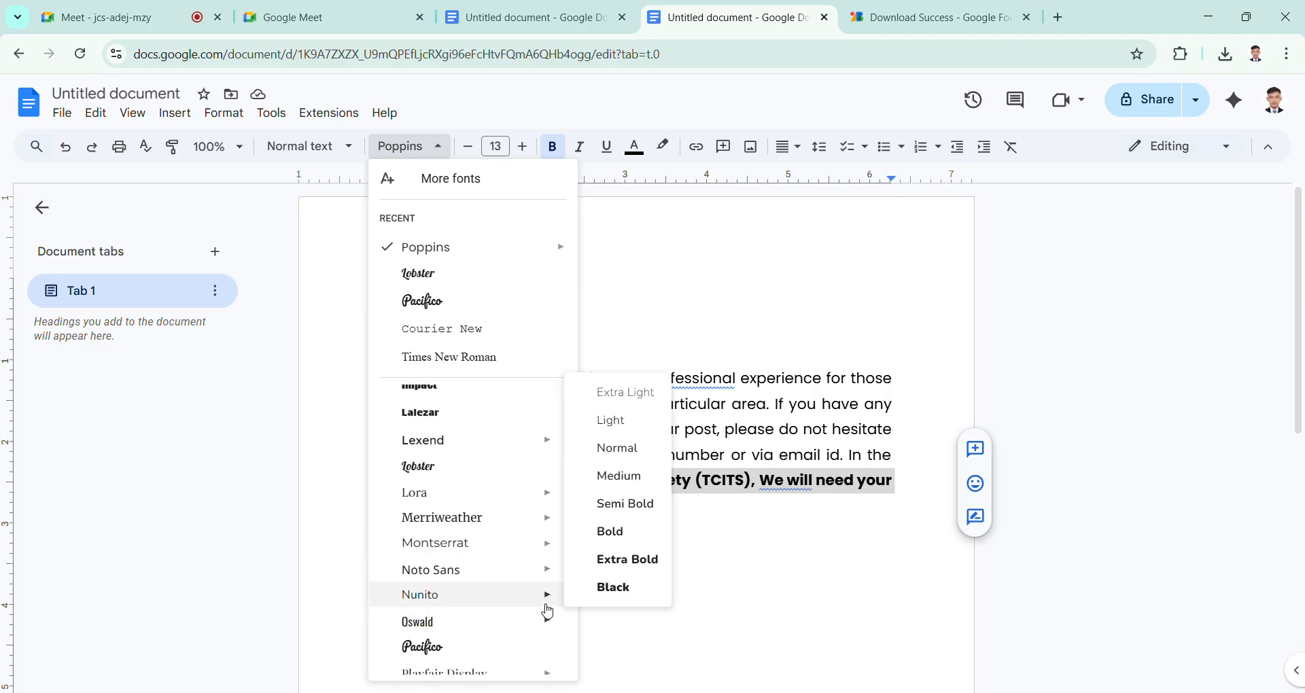
pyautogui.moveTo(548, 571)
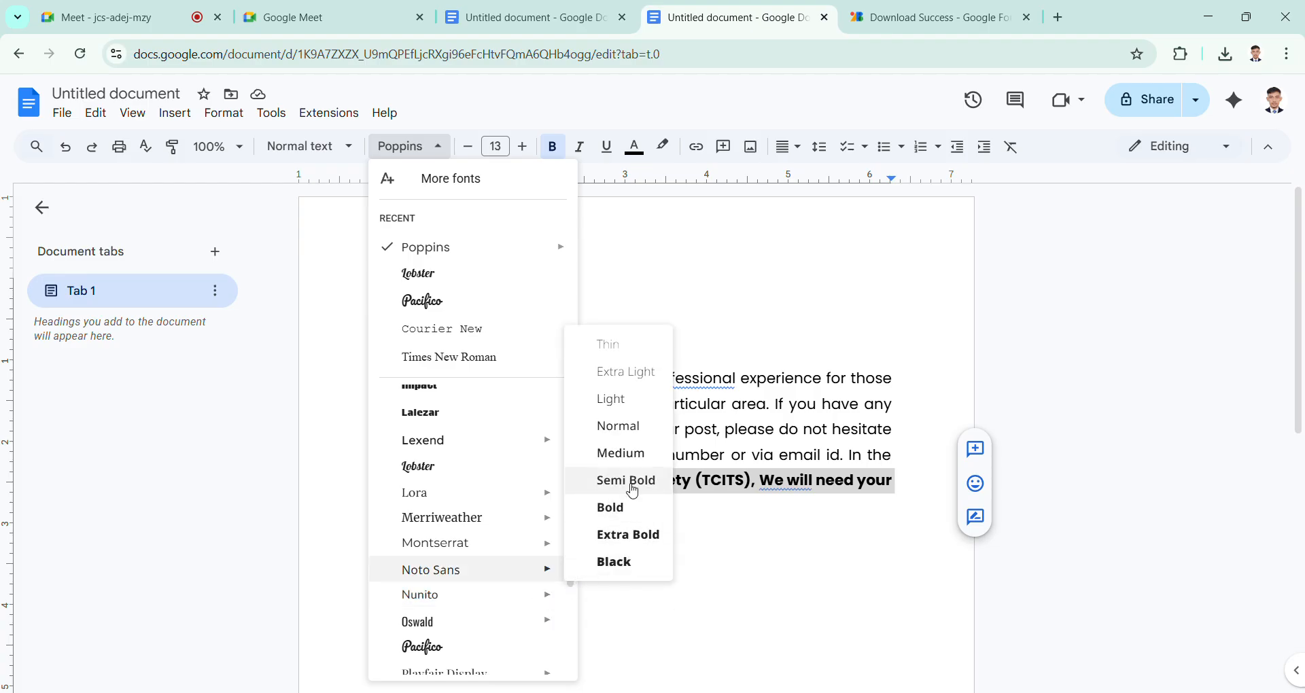
pyautogui.click(622, 454)
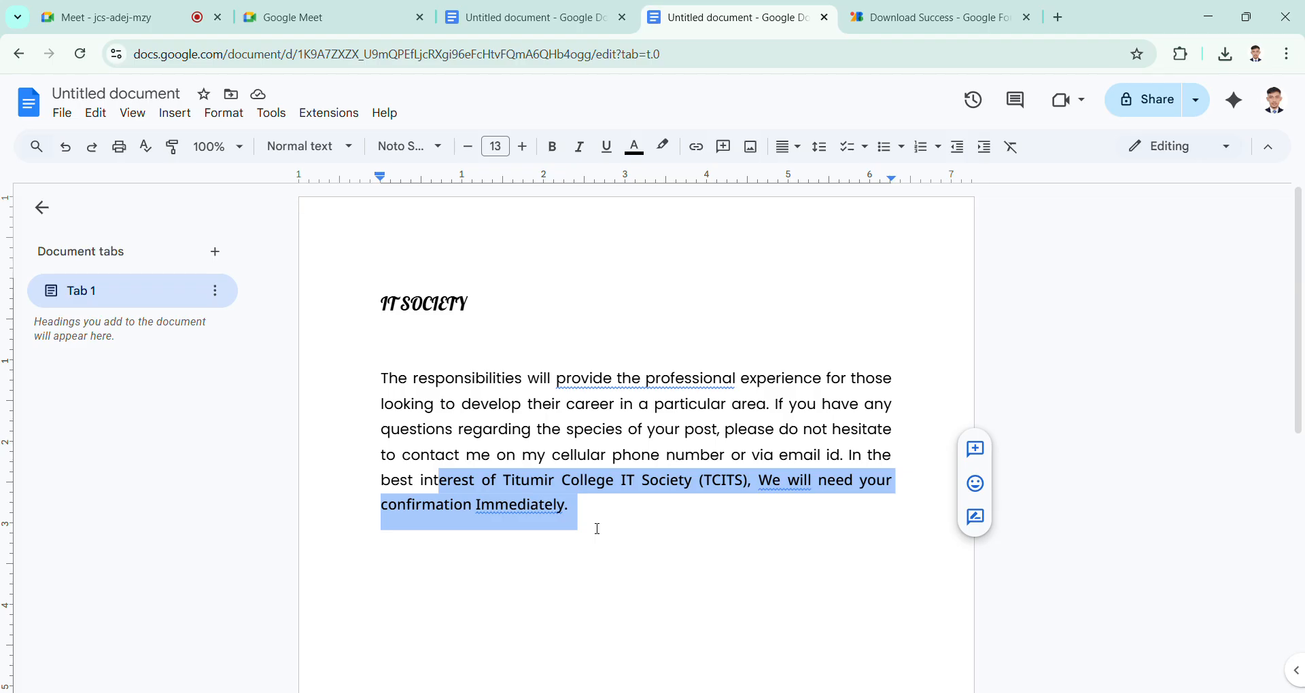
pyautogui.click(598, 529)
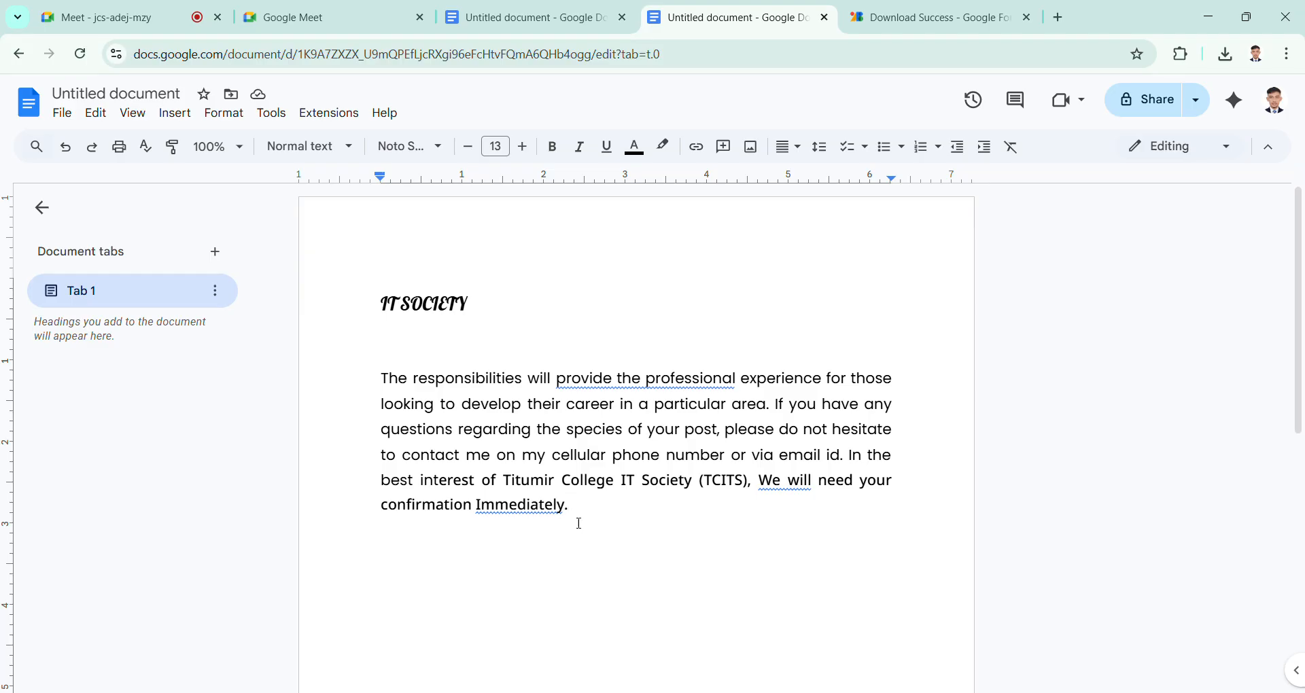
# Step: Insert two line breaks after the IT SOCIETY heading
pyautogui.moveTo(579, 524); pyautogui.dragTo(504, 308)
pyautogui.click(386, 330)
pyautogui.click(504, 309)
pyautogui.press('Return')
pyautogui.press('Return')
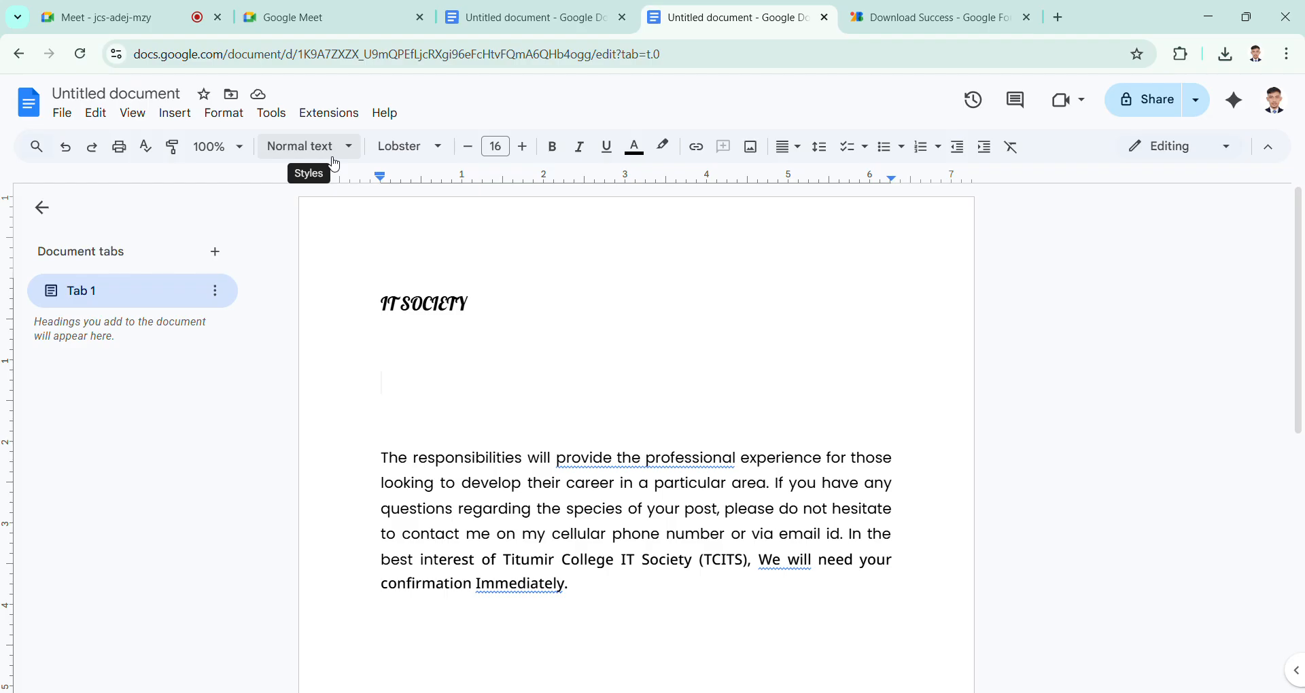
# Step: Apply the Title style to the new empty line and enter "TITUMIR COLLEGE" on it
pyautogui.click(355, 157)
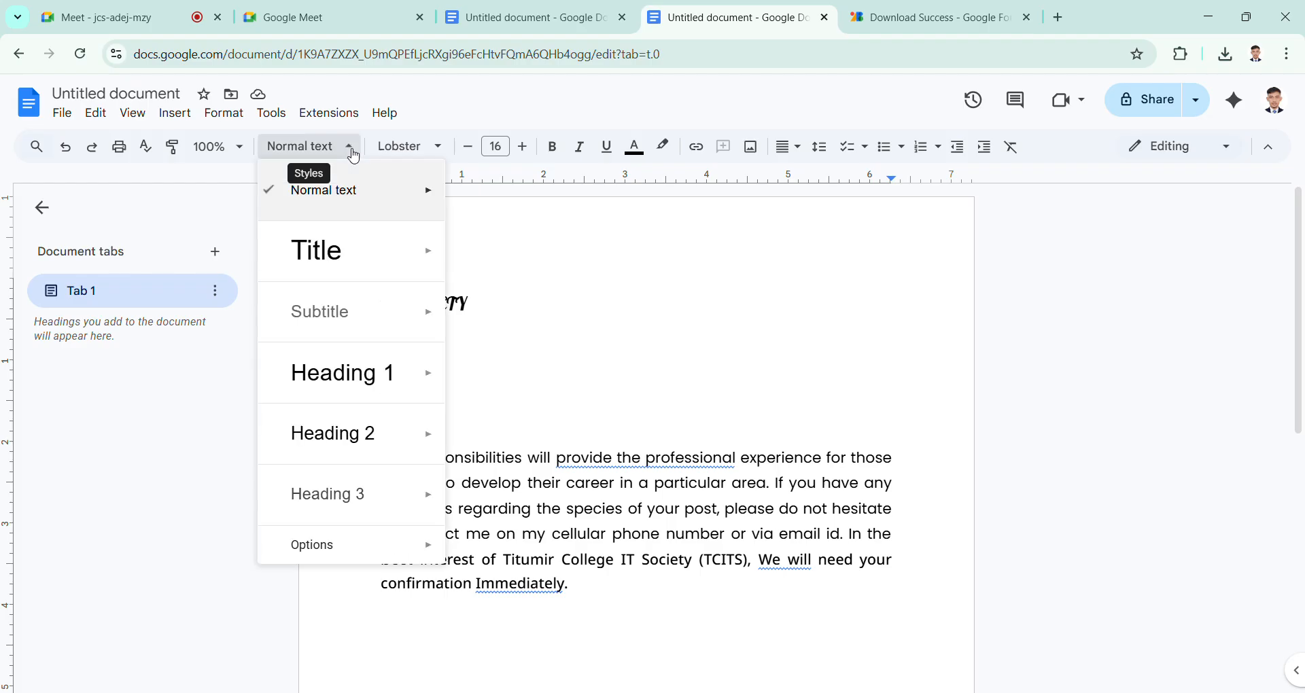
pyautogui.moveTo(356, 189)
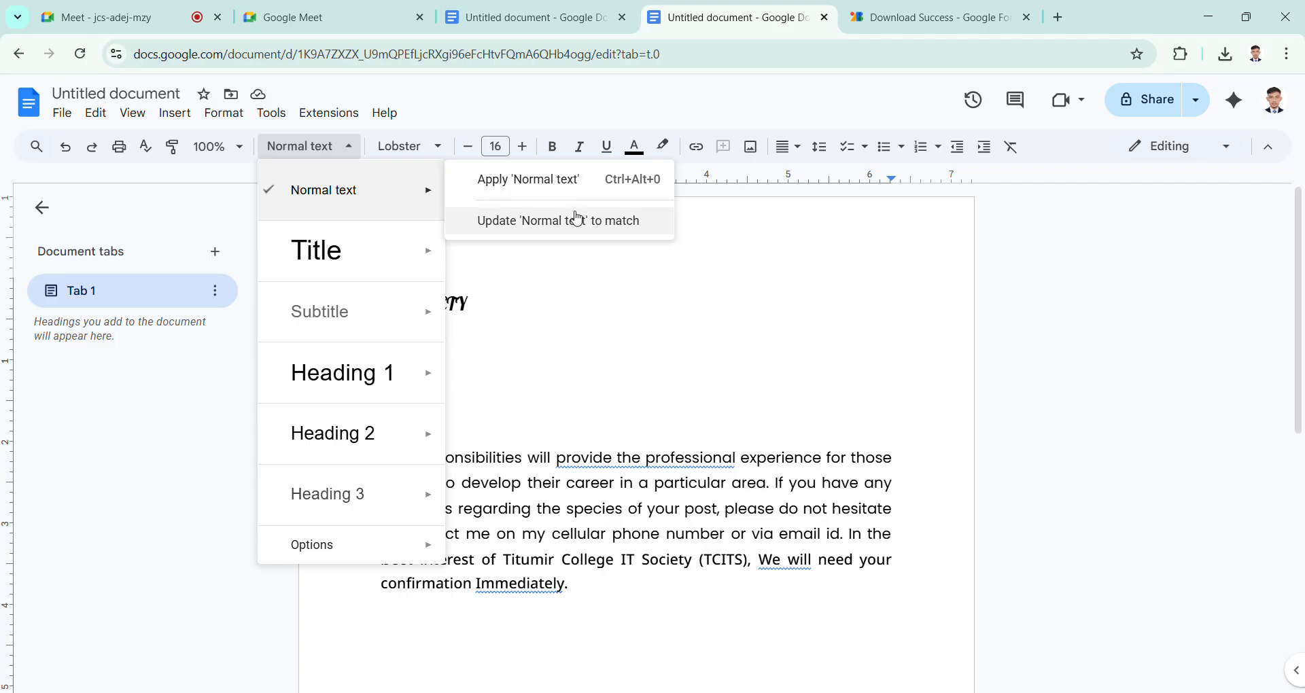
pyautogui.moveTo(350, 259)
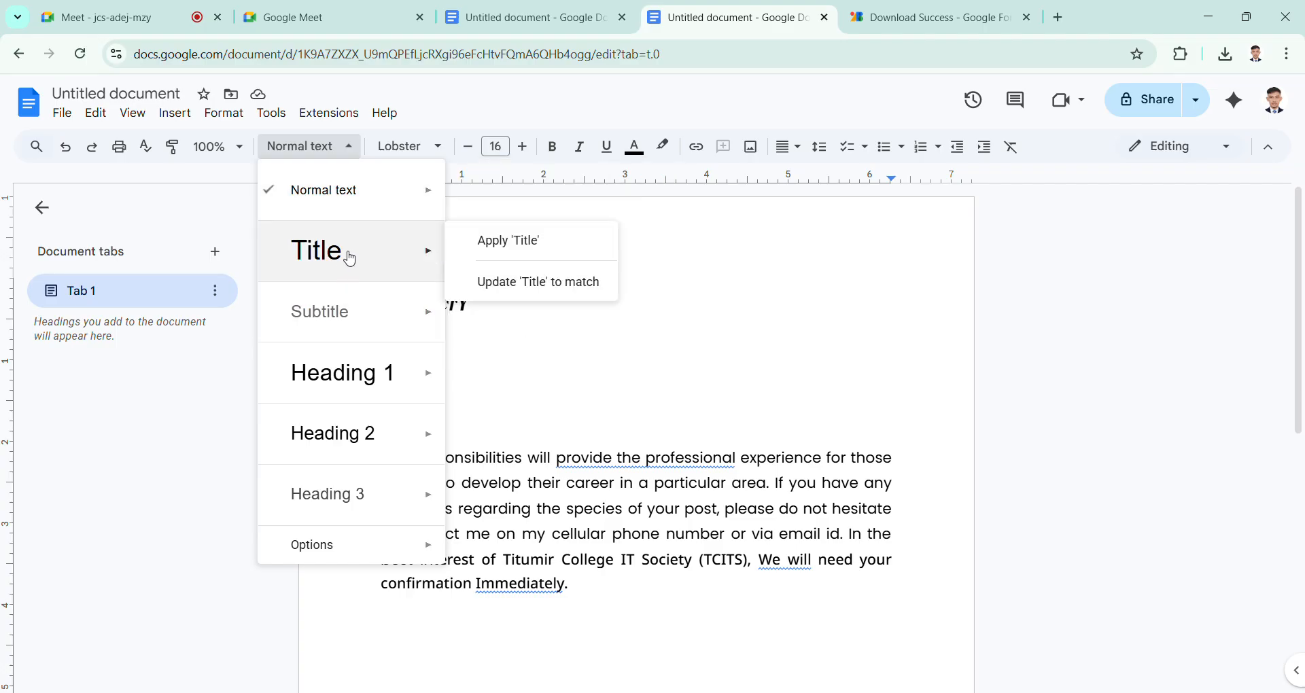
pyautogui.click(577, 257)
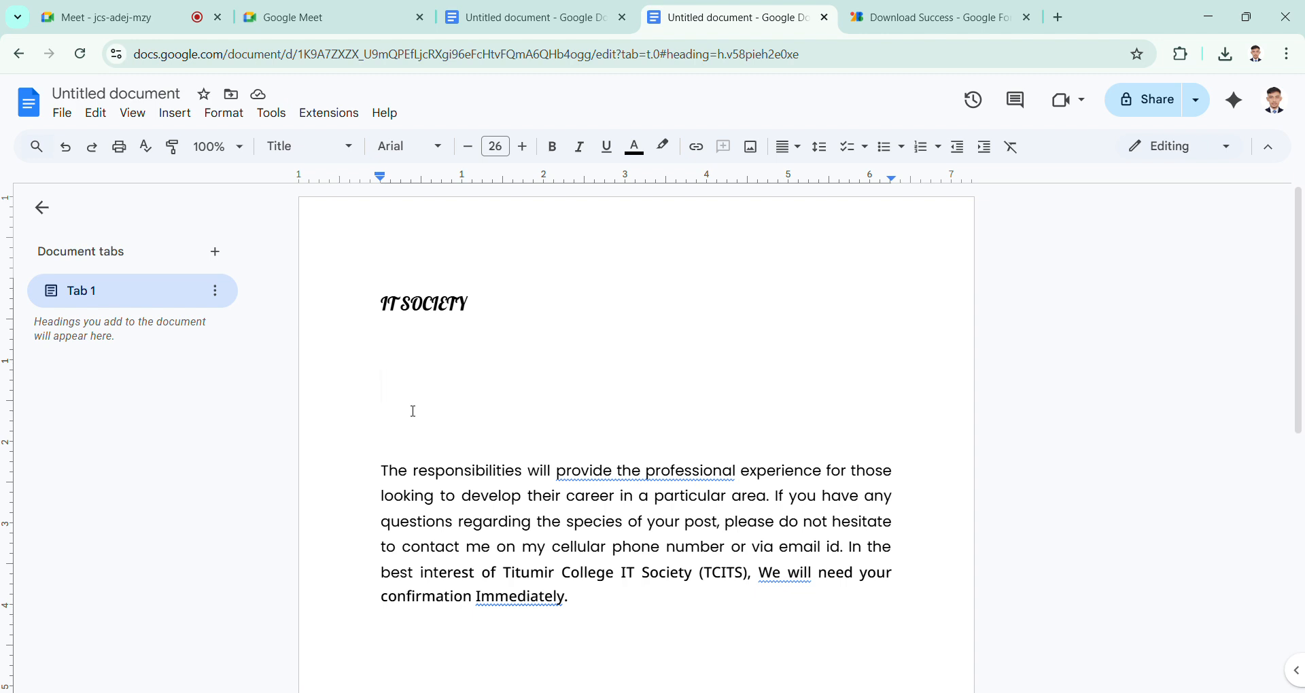
pyautogui.write('TITUM')
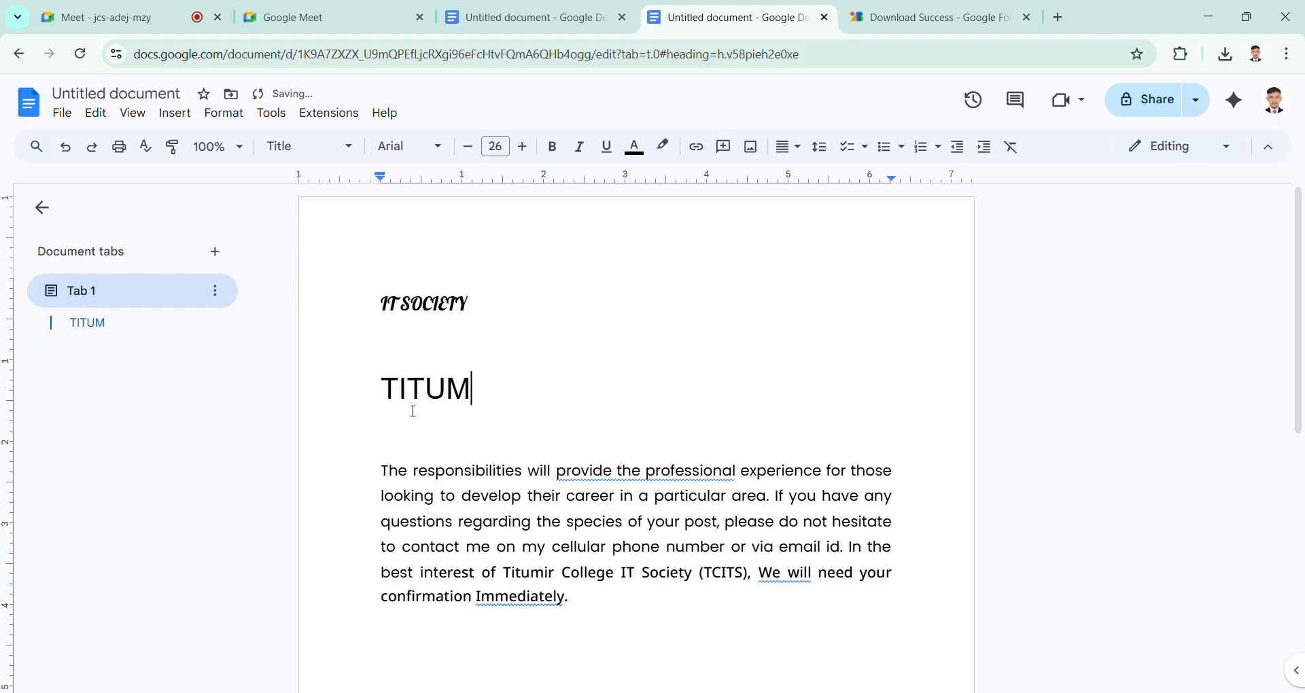
pyautogui.write('IR COLLEGE')
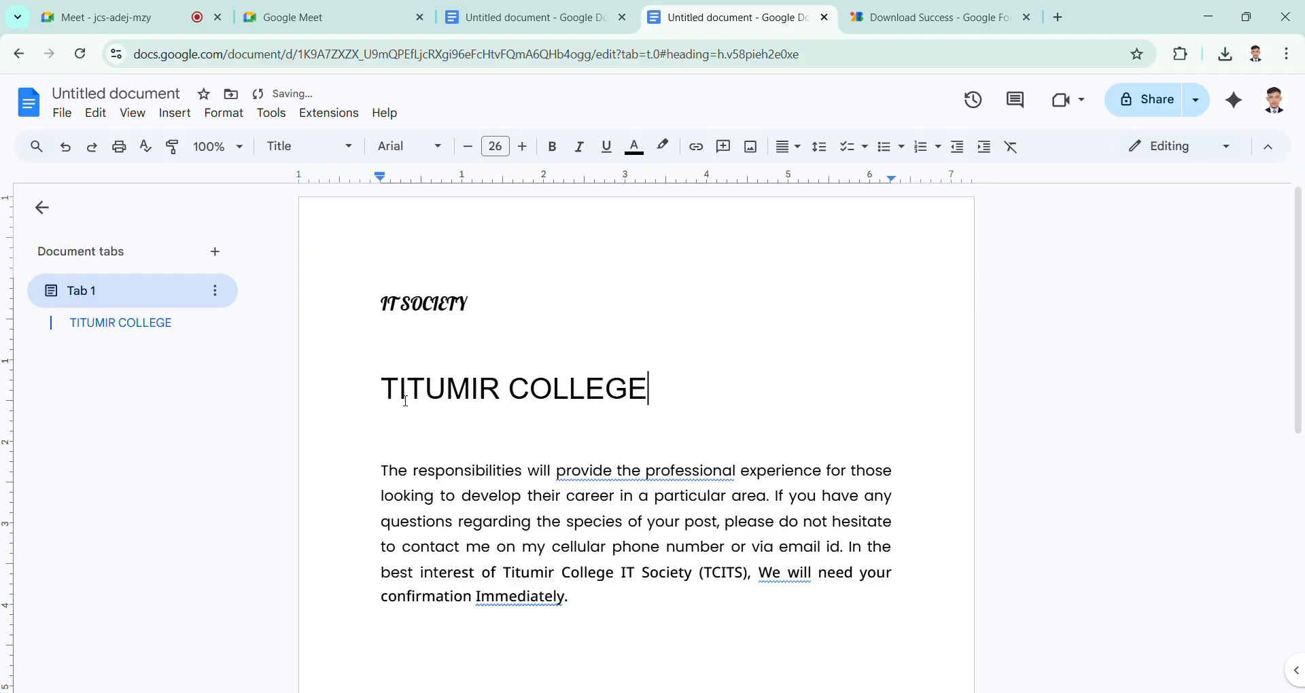
# Step: Set the whole TITUMIR COLLEGE title in the Pacifico font
pyautogui.press('Left')
pyautogui.press('Left')
pyautogui.press('Left')
pyautogui.moveTo(375, 391); pyautogui.dragTo(690, 388)
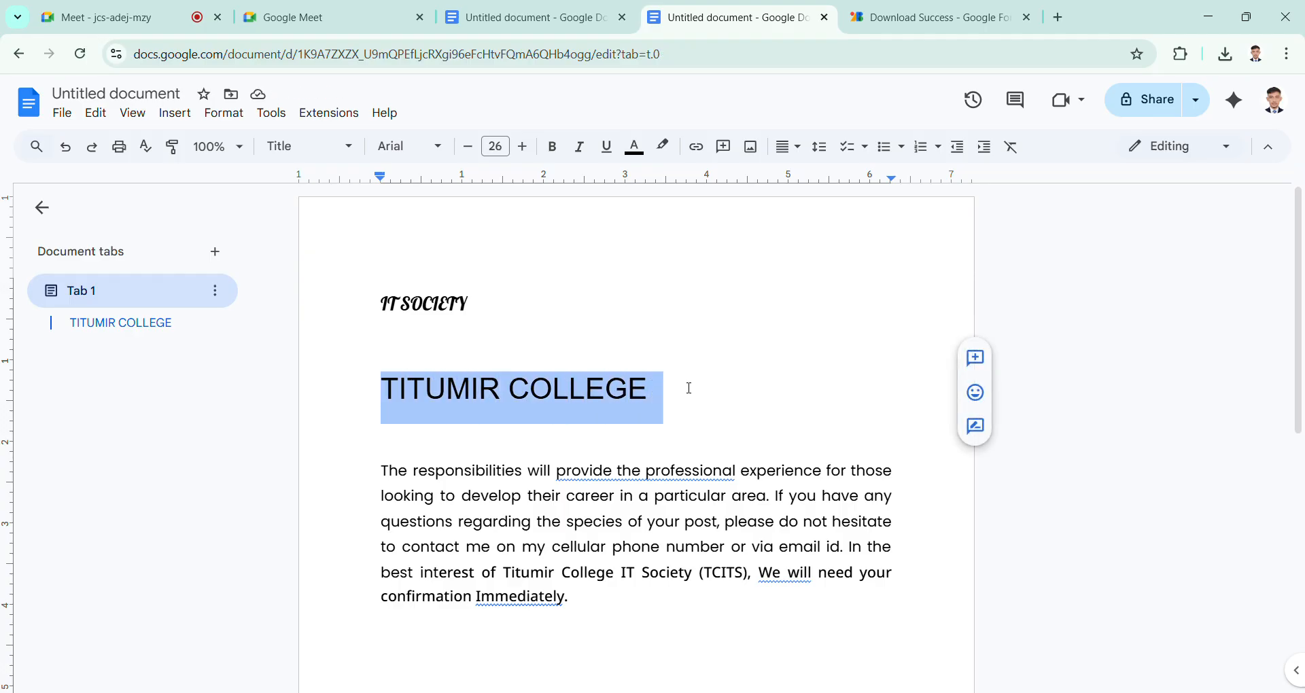
pyautogui.click(438, 147)
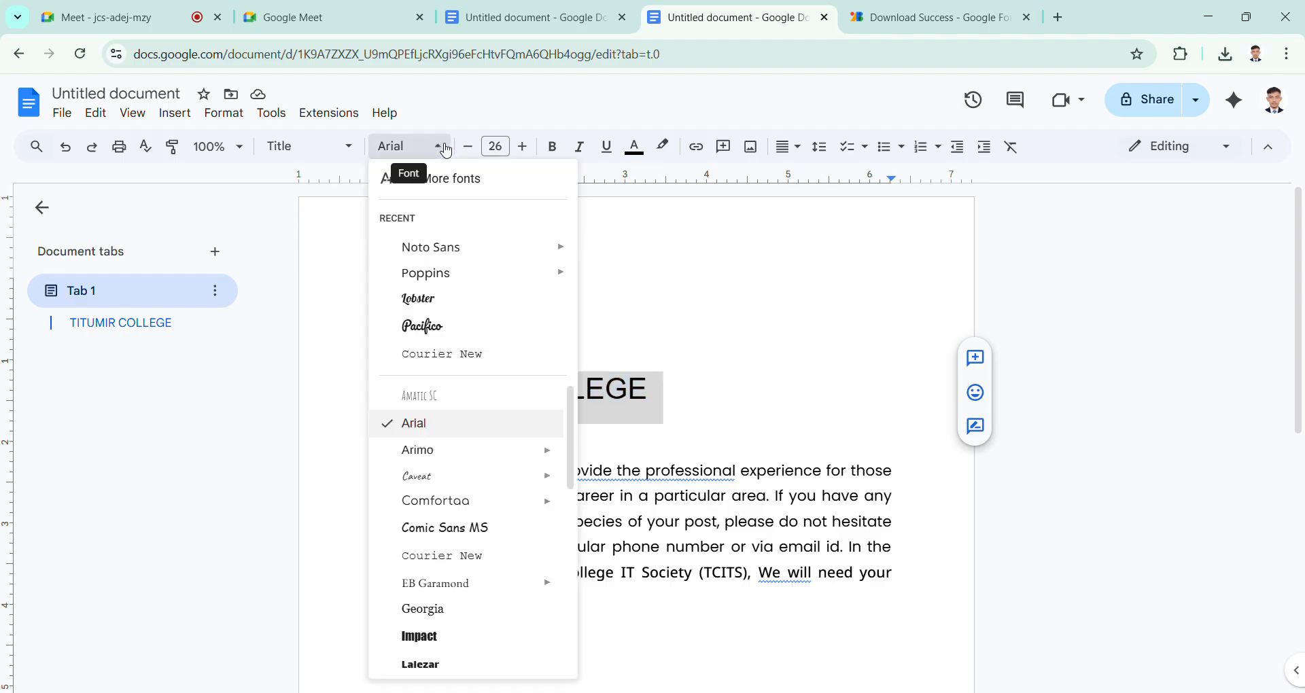
pyautogui.click(423, 327)
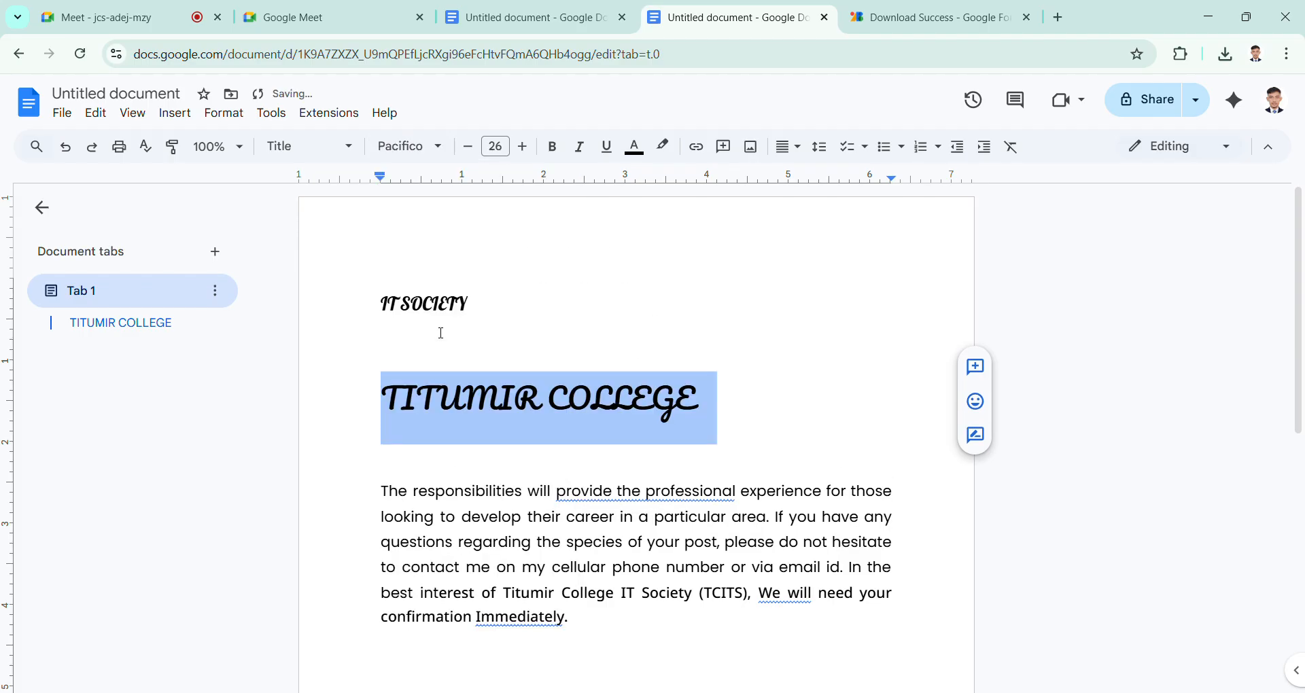
pyautogui.click(568, 422)
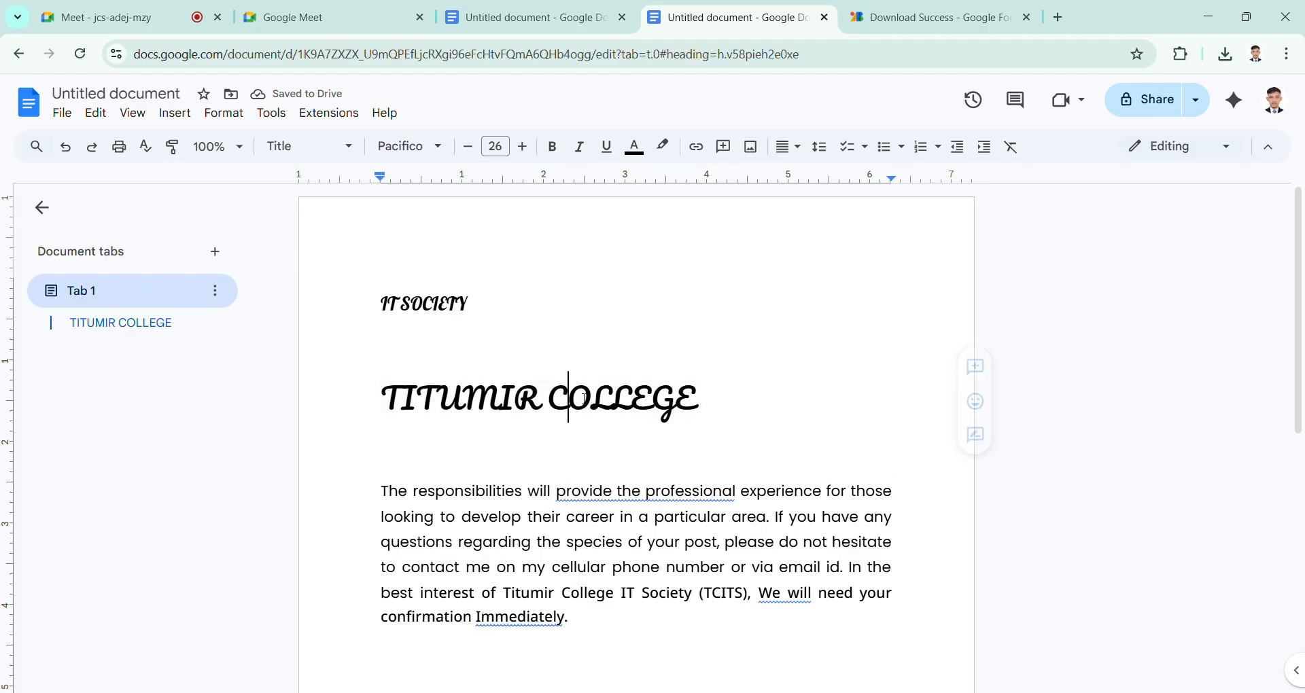
pyautogui.click(349, 153)
pyautogui.moveTo(345, 514)
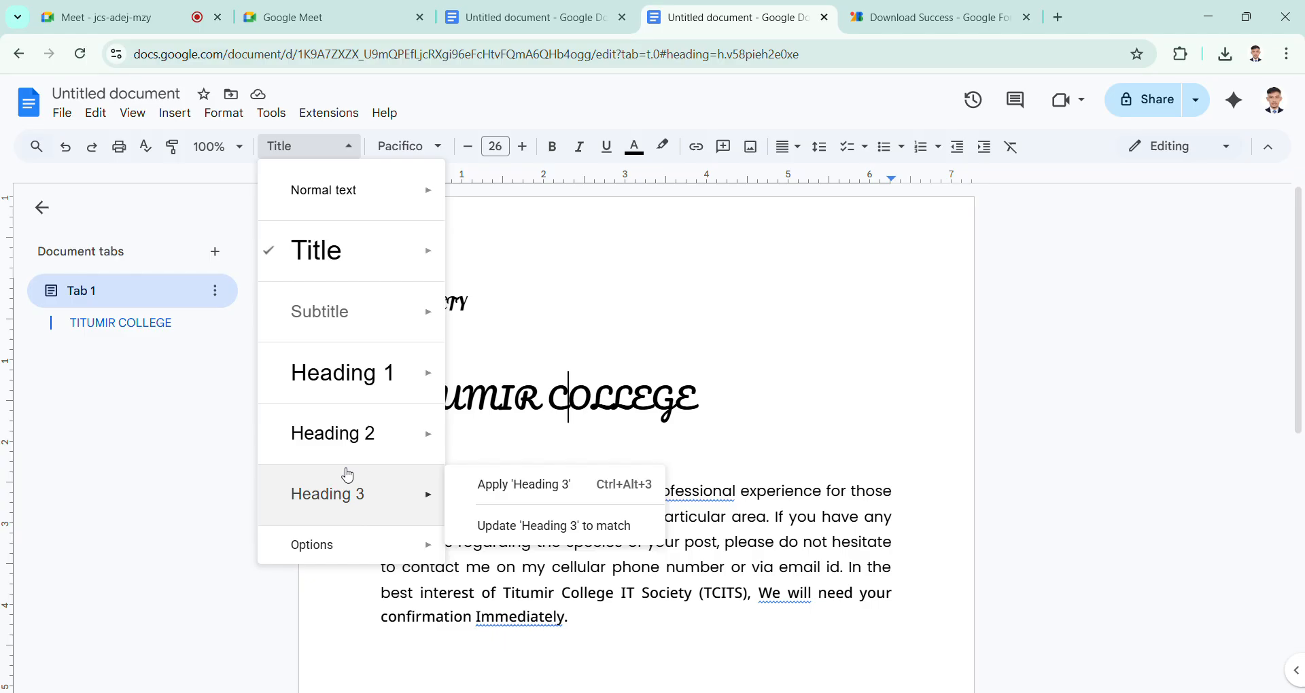
pyautogui.moveTo(357, 316)
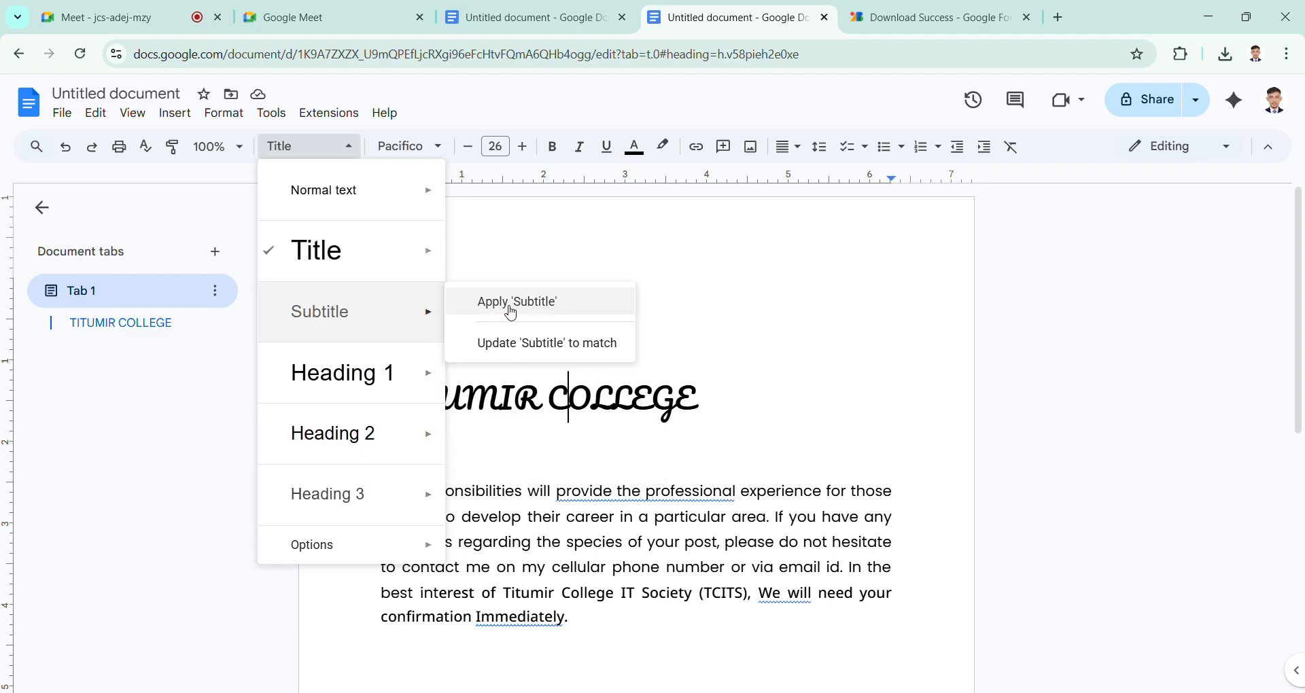
pyautogui.click(772, 320)
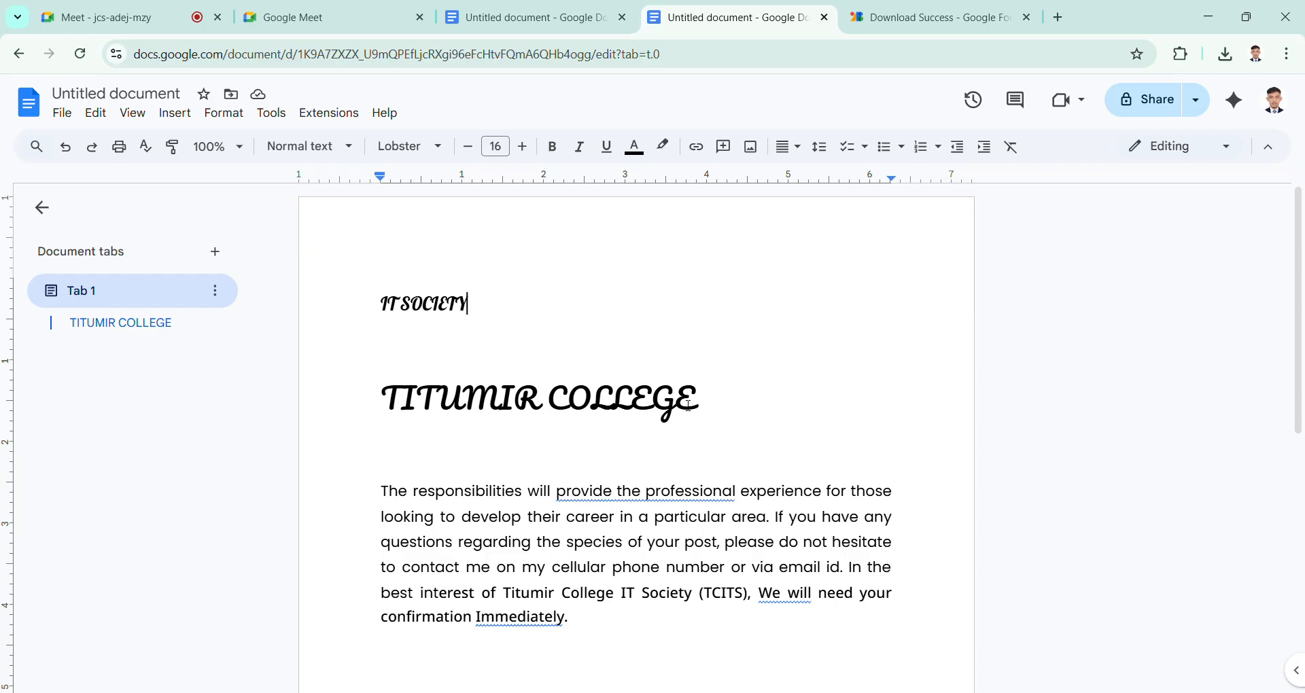
pyautogui.moveTo(734, 411); pyautogui.dragTo(396, 320)
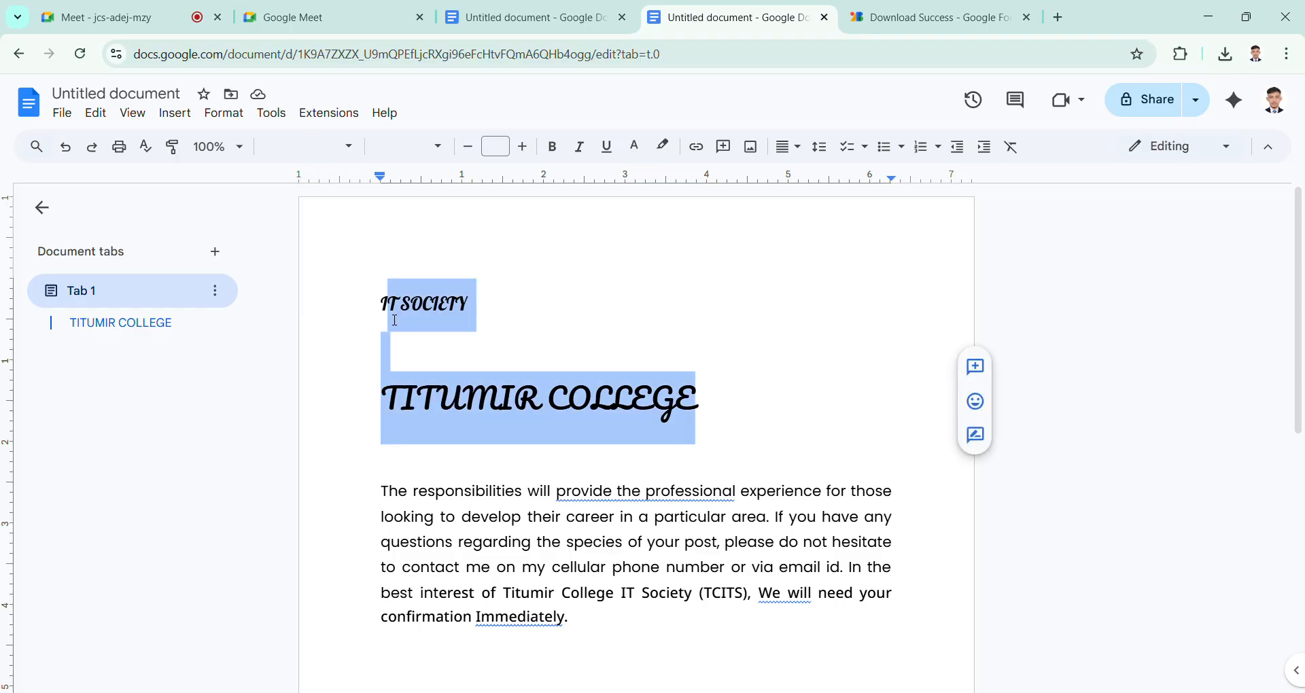
pyautogui.click(684, 471)
pyautogui.scroll(-3, 600, 463)
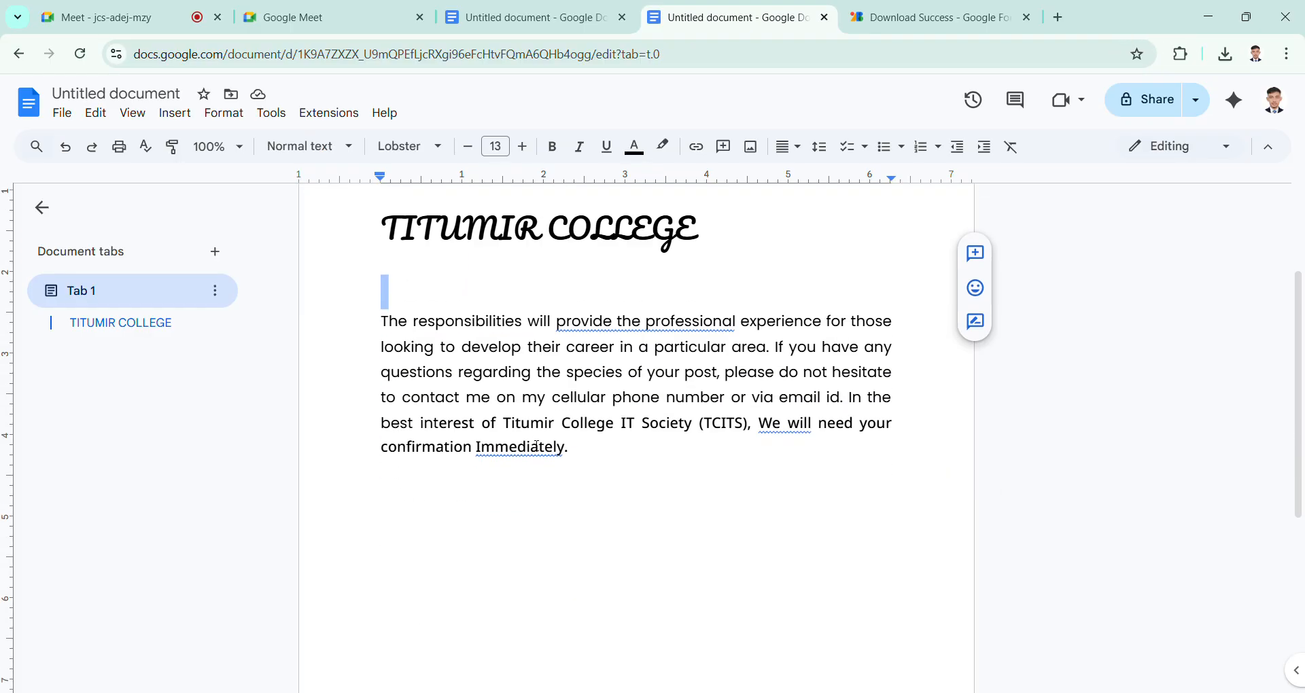
pyautogui.scroll(1, 552, 510)
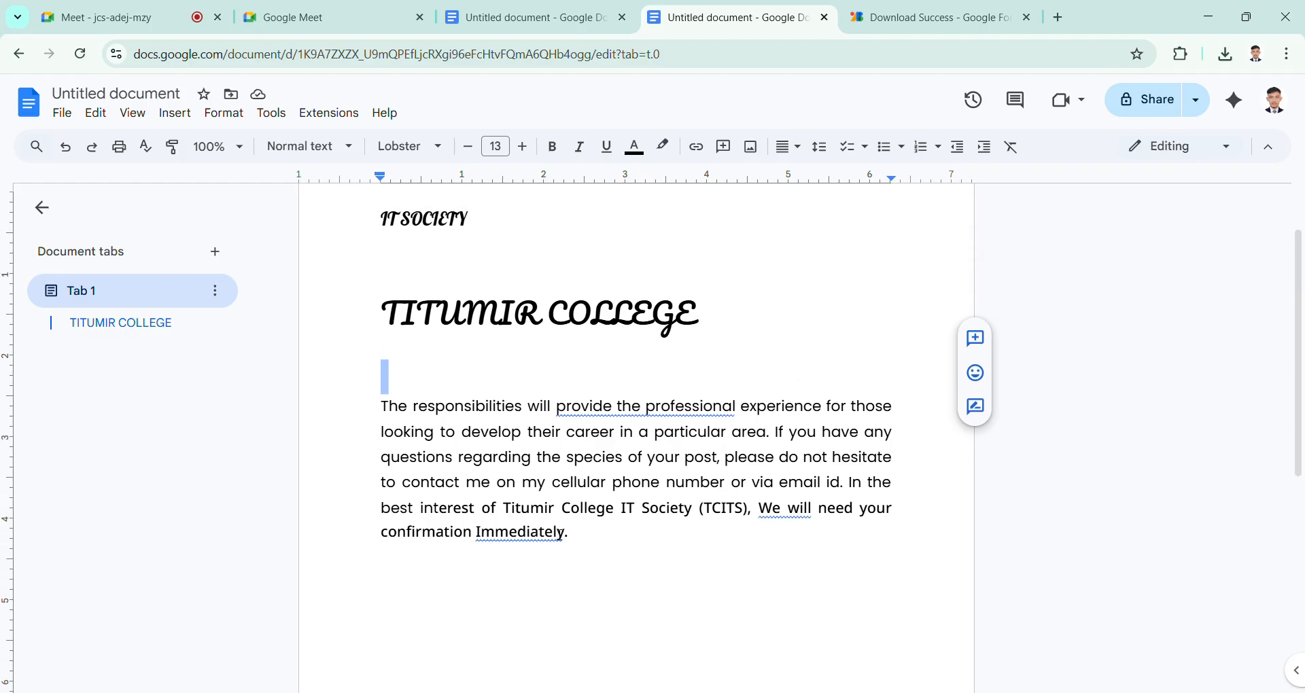
pyautogui.click(573, 536)
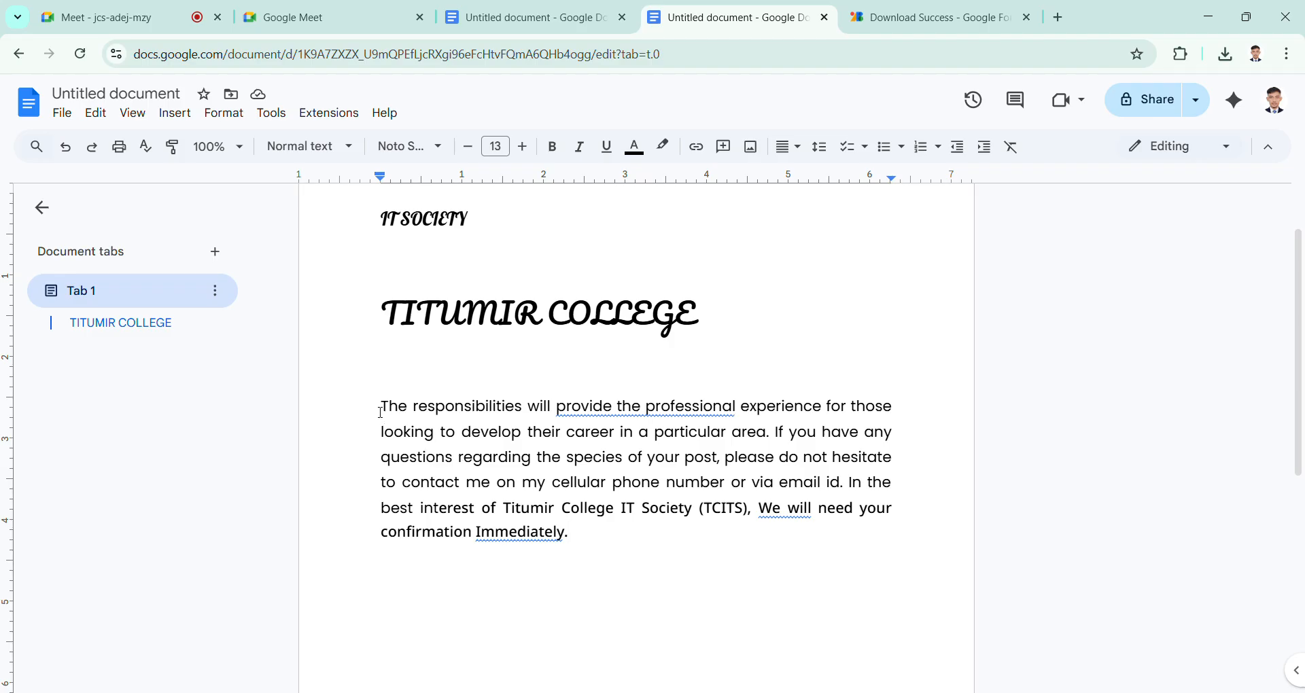
pyautogui.moveTo(387, 410); pyautogui.dragTo(556, 408)
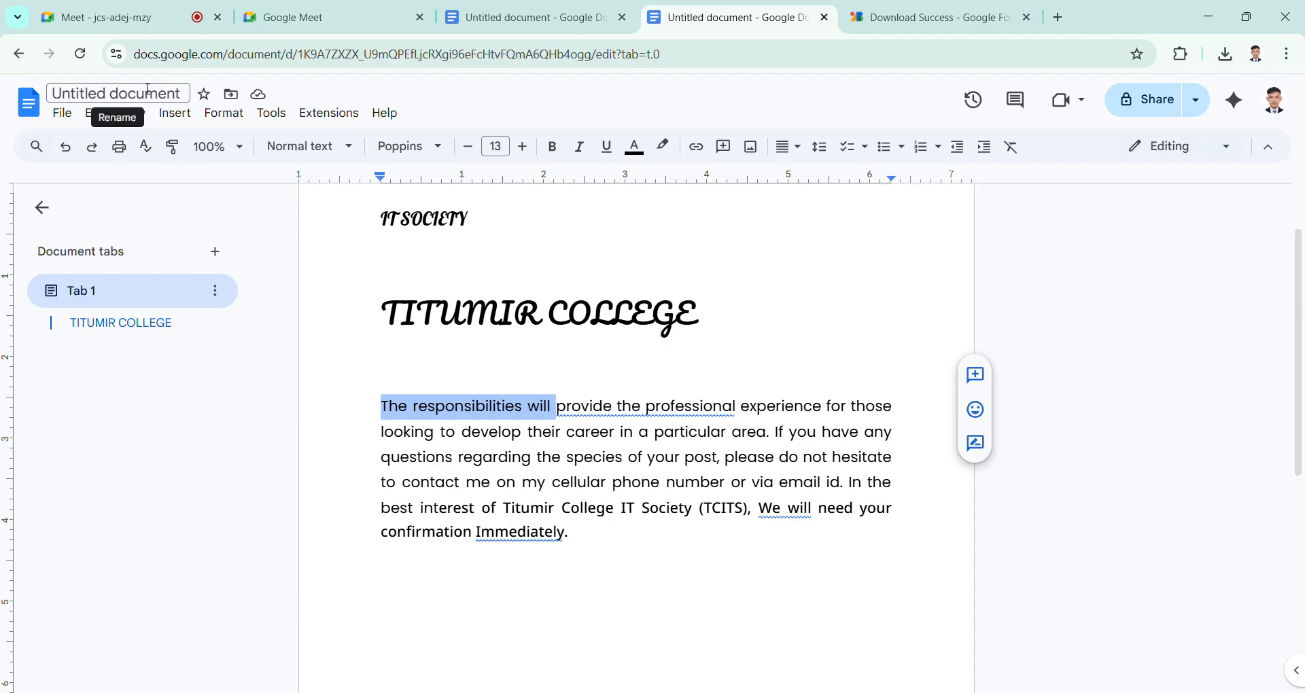
pyautogui.click(146, 9)
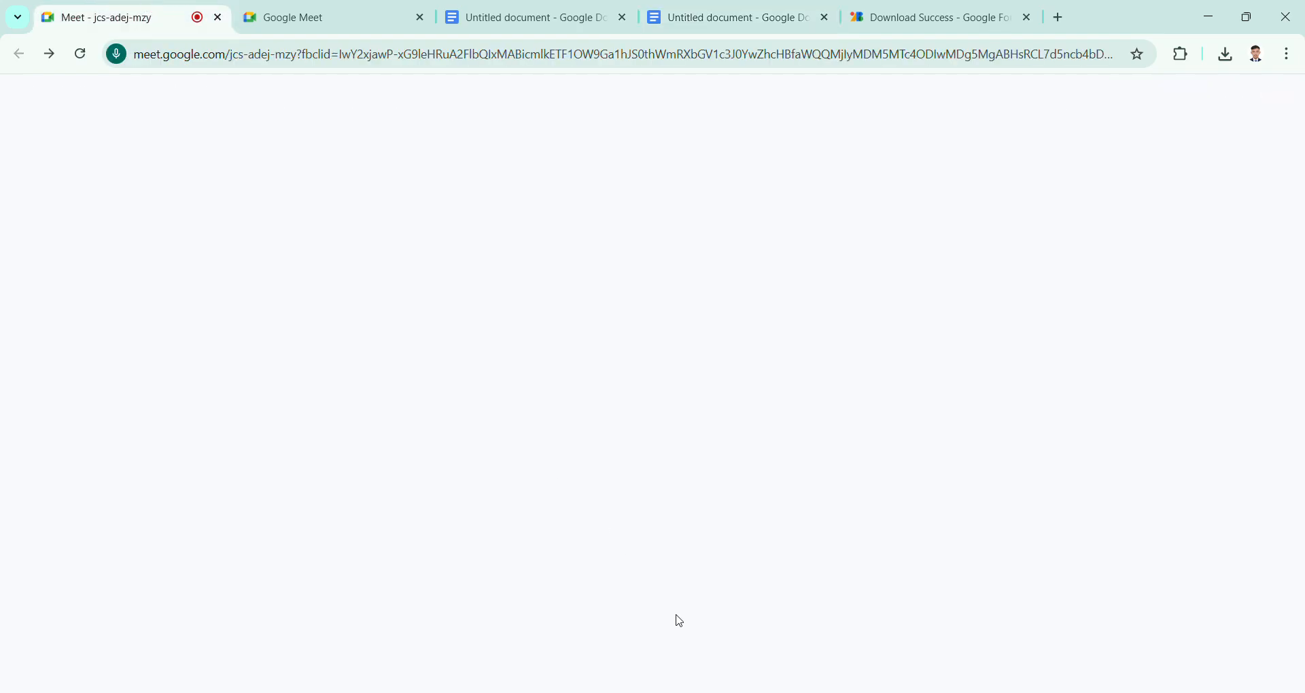
pyautogui.click(771, 15)
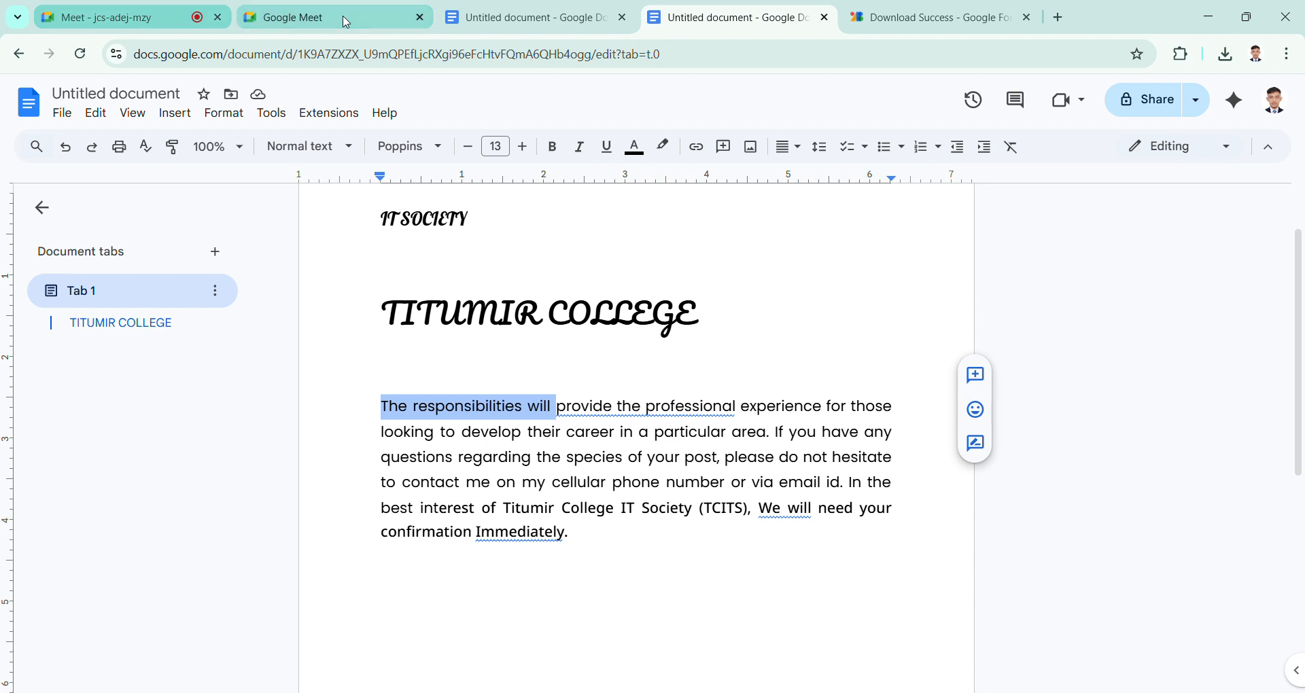
pyautogui.click(1076, 525)
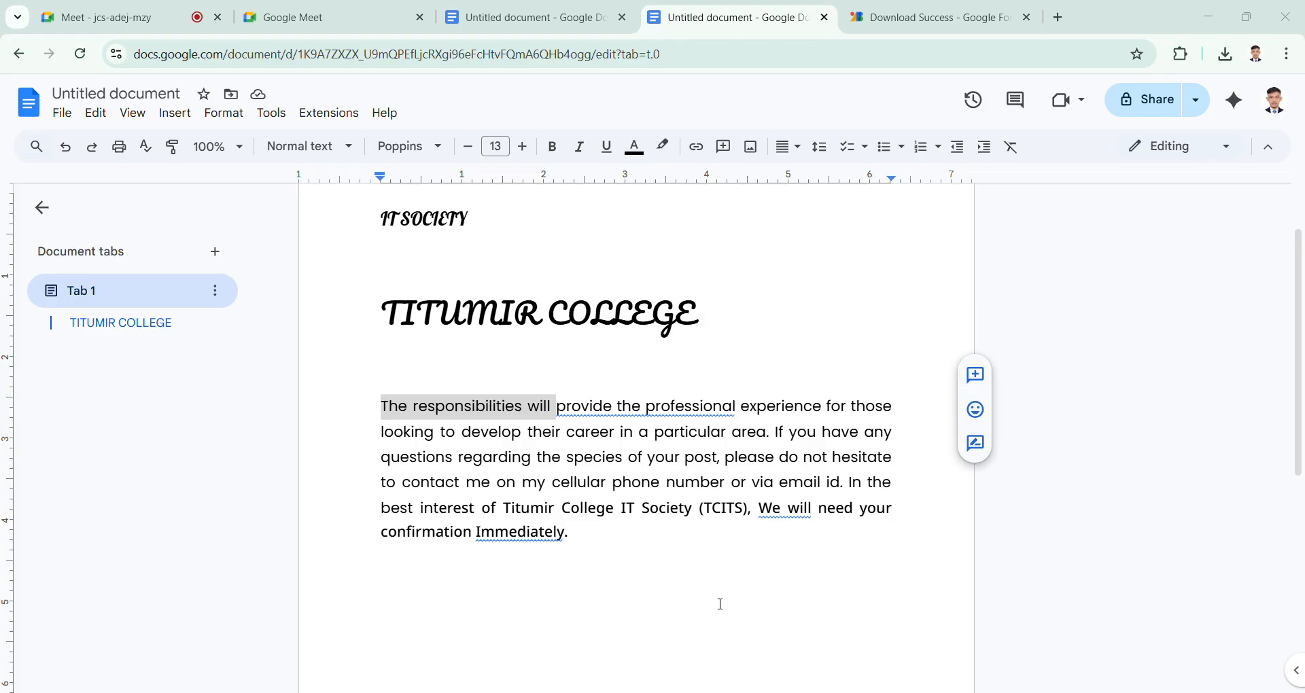
pyautogui.click(1296, 146)
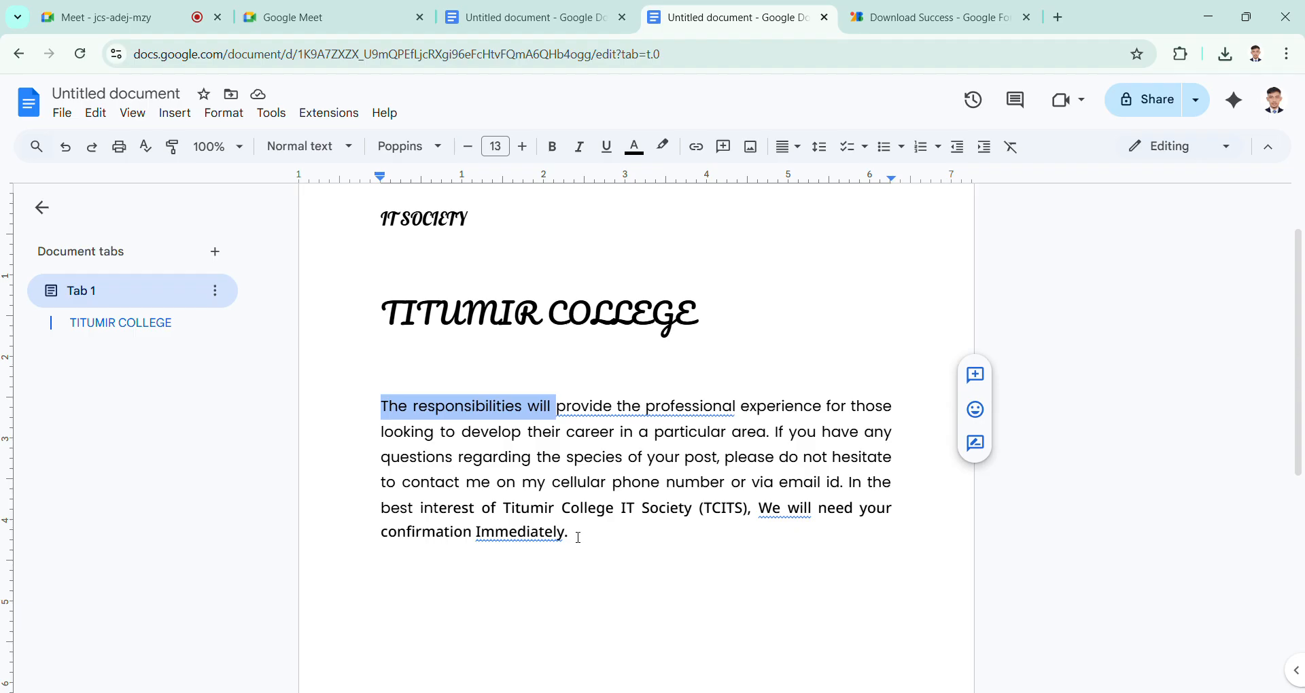
pyautogui.click(410, 419)
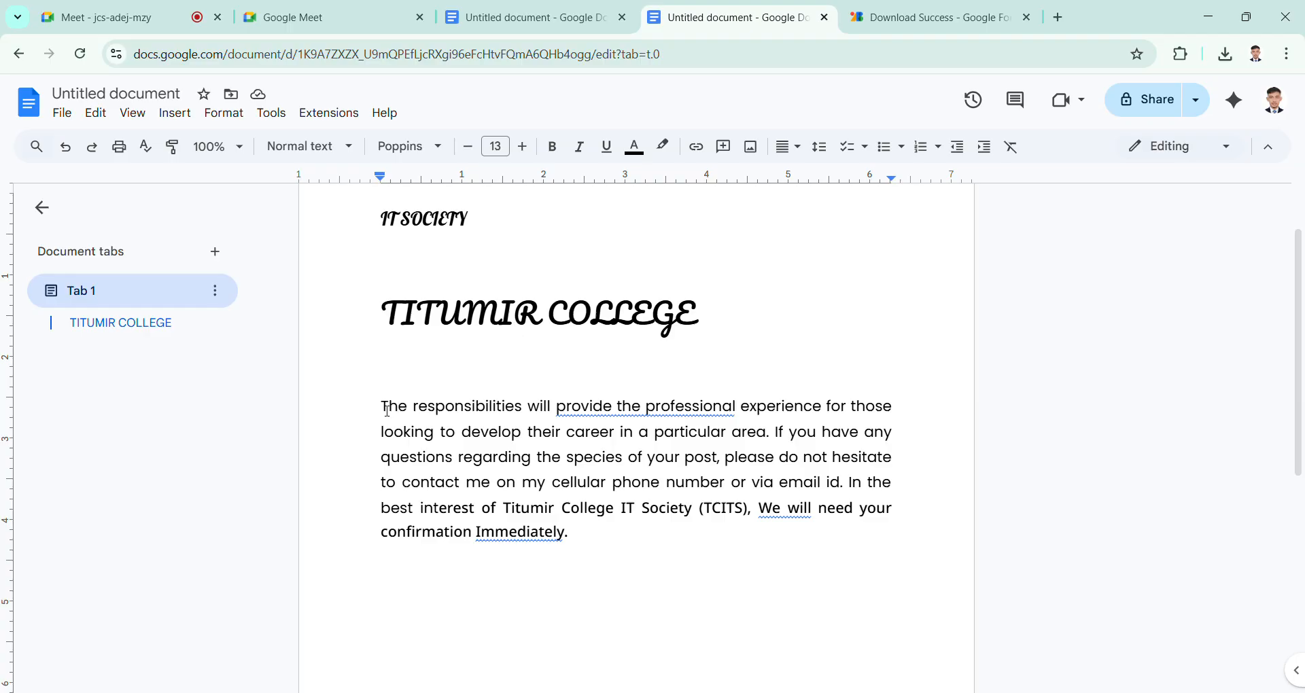
pyautogui.moveTo(381, 408); pyautogui.dragTo(560, 417)
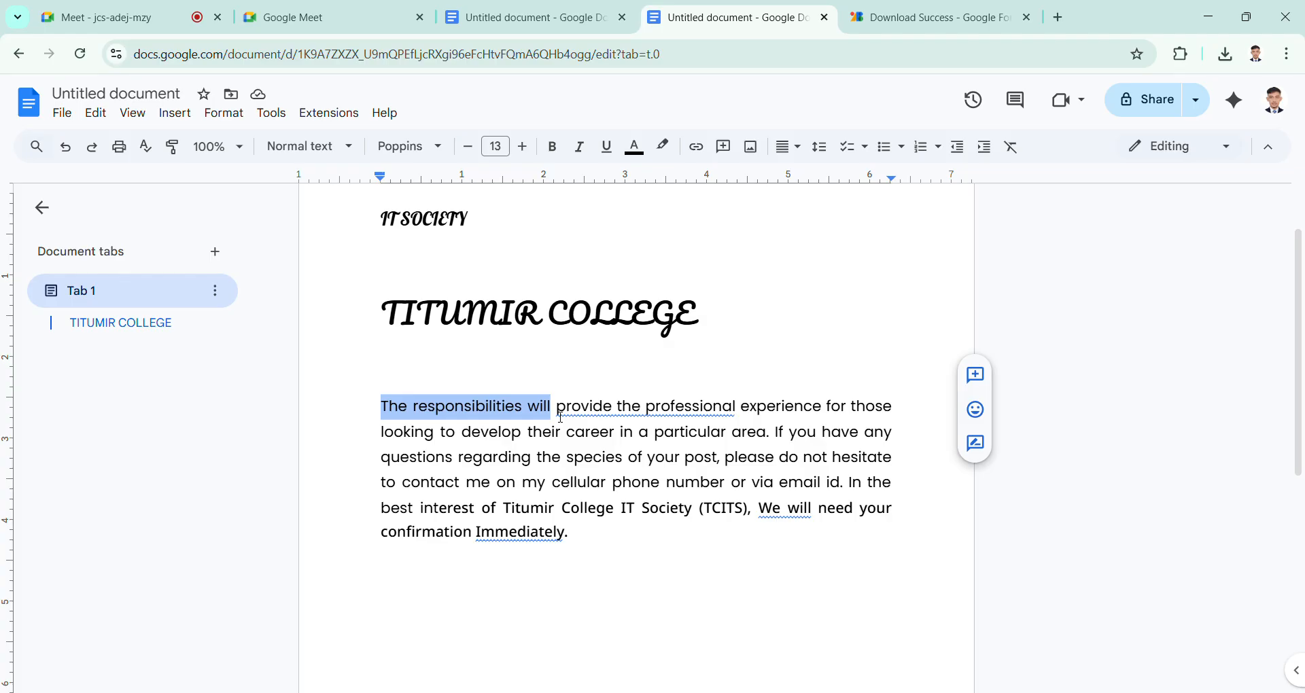
pyautogui.click(541, 408)
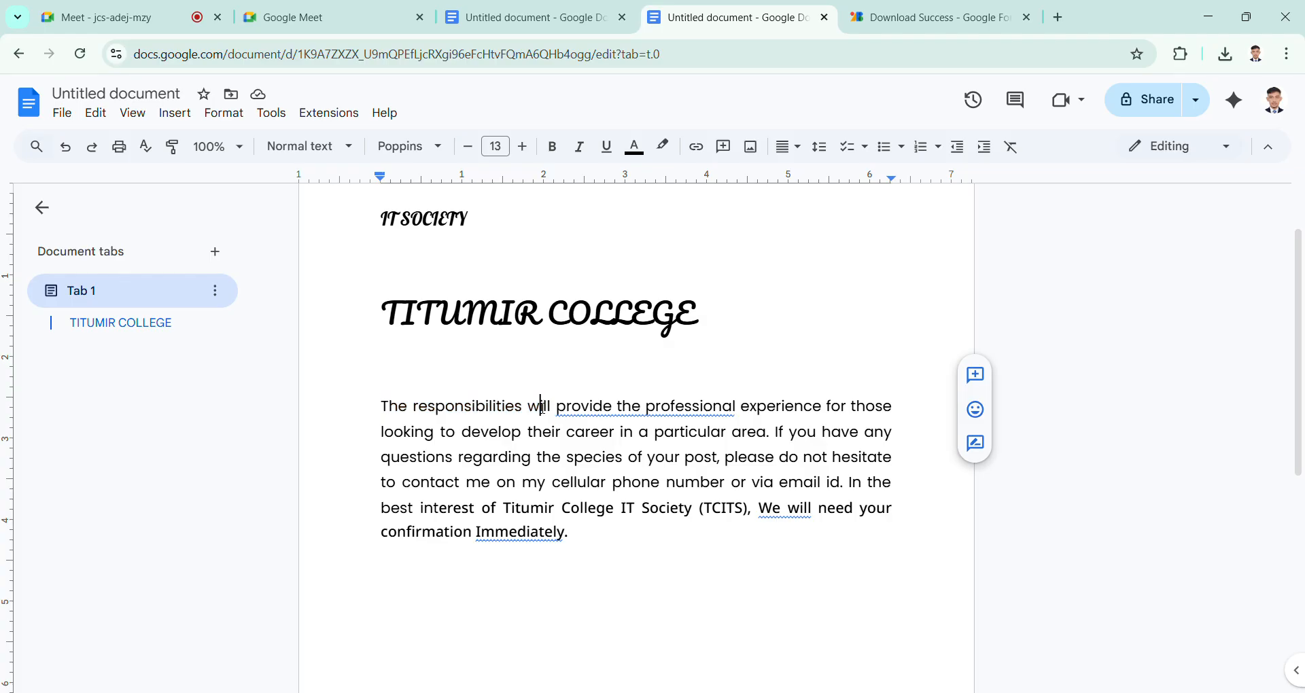
# Step: Turn on bold for the empty line below the TITUMIR COLLEGE title and enter "It society" there
pyautogui.click(383, 407)
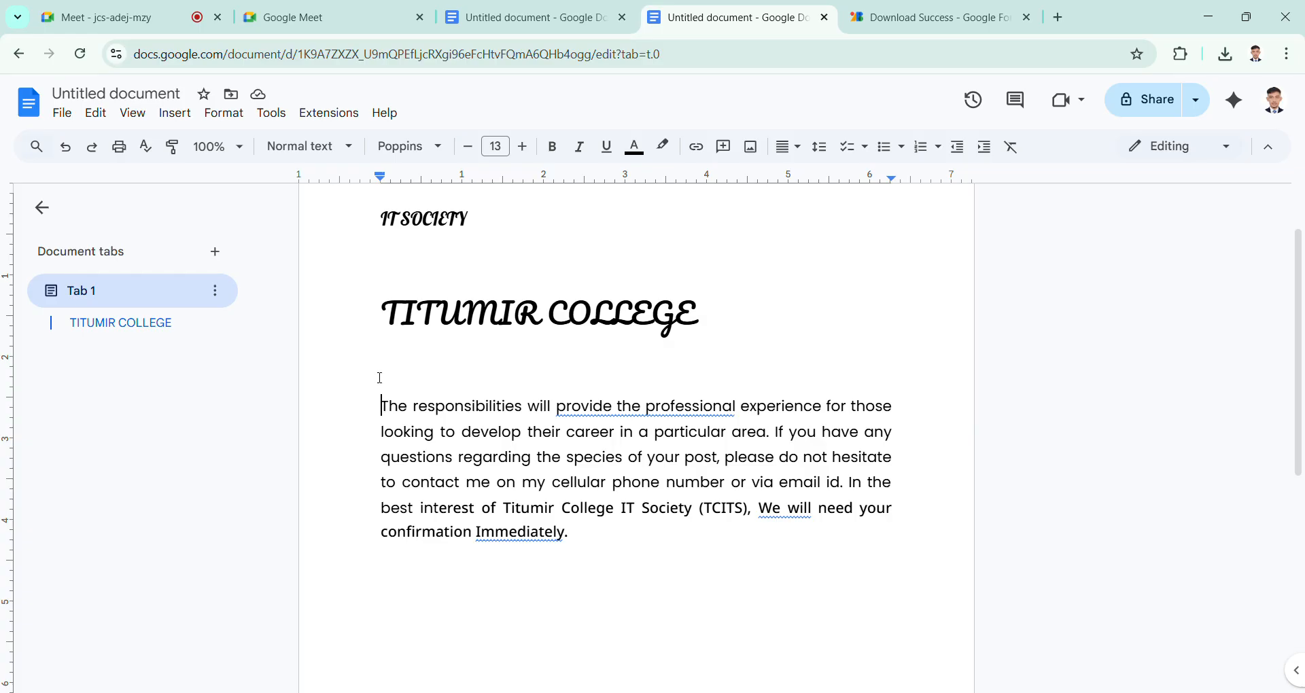
pyautogui.click(386, 374)
pyautogui.click(554, 148)
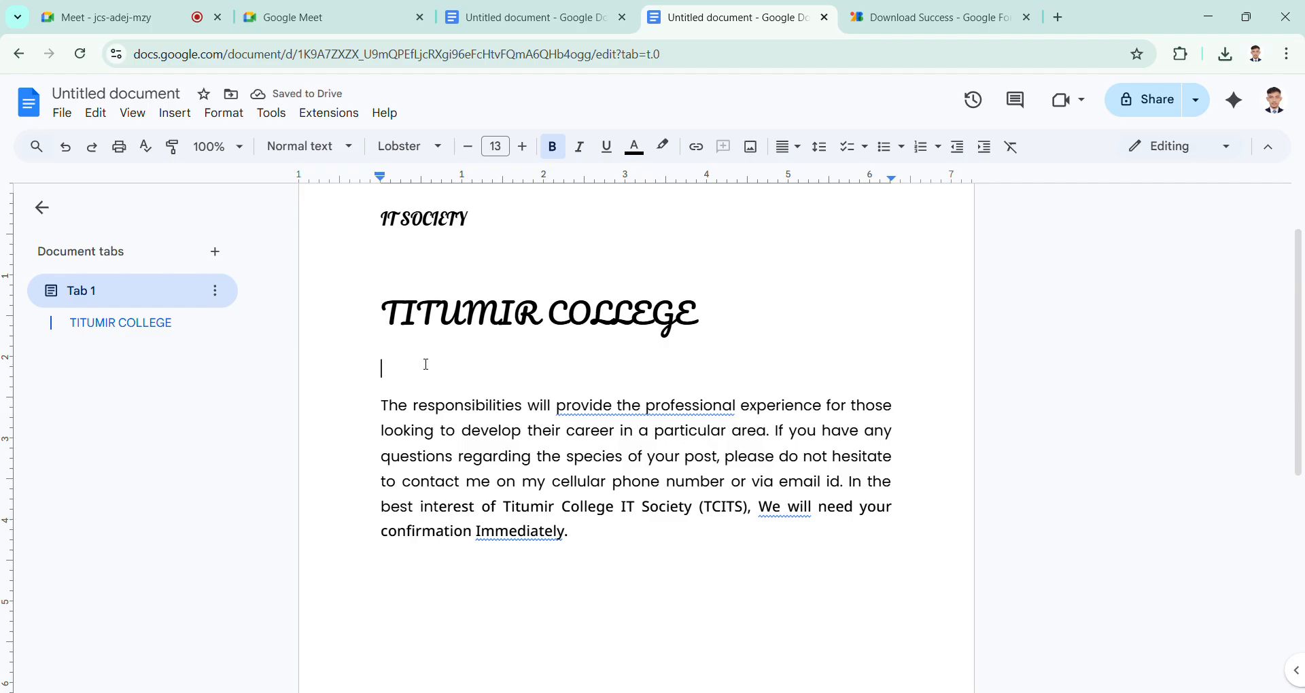
pyautogui.write('It s')
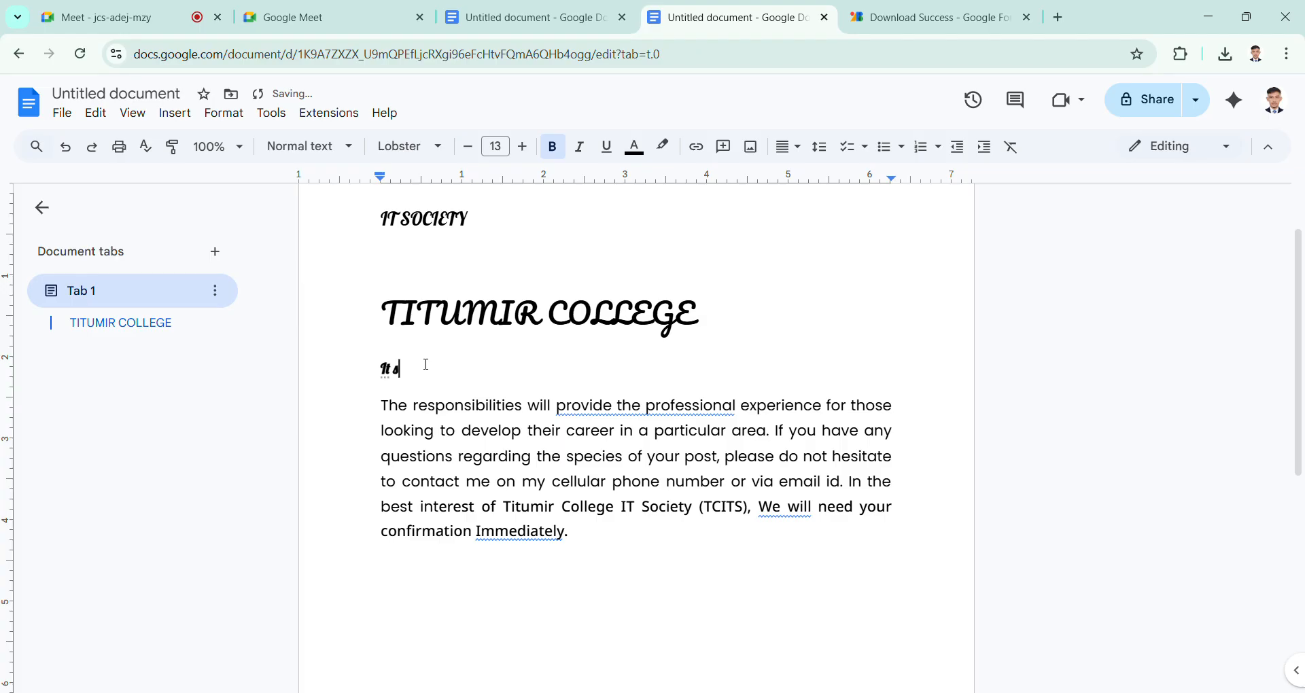
pyautogui.write('ociety')
pyautogui.moveTo(454, 379); pyautogui.dragTo(390, 381)
pyautogui.click(480, 381)
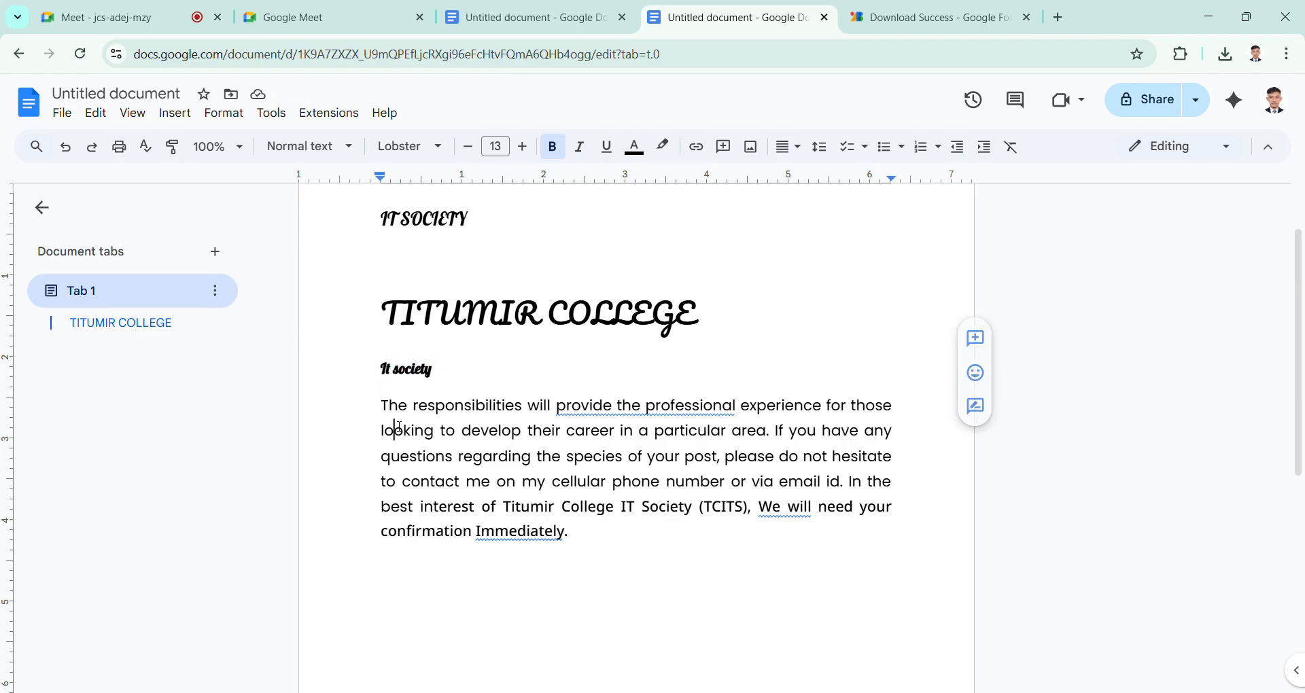
# Step: Format "The responsibilities" at the start of the paragraph as bold, italic and underlined
pyautogui.click(394, 430)
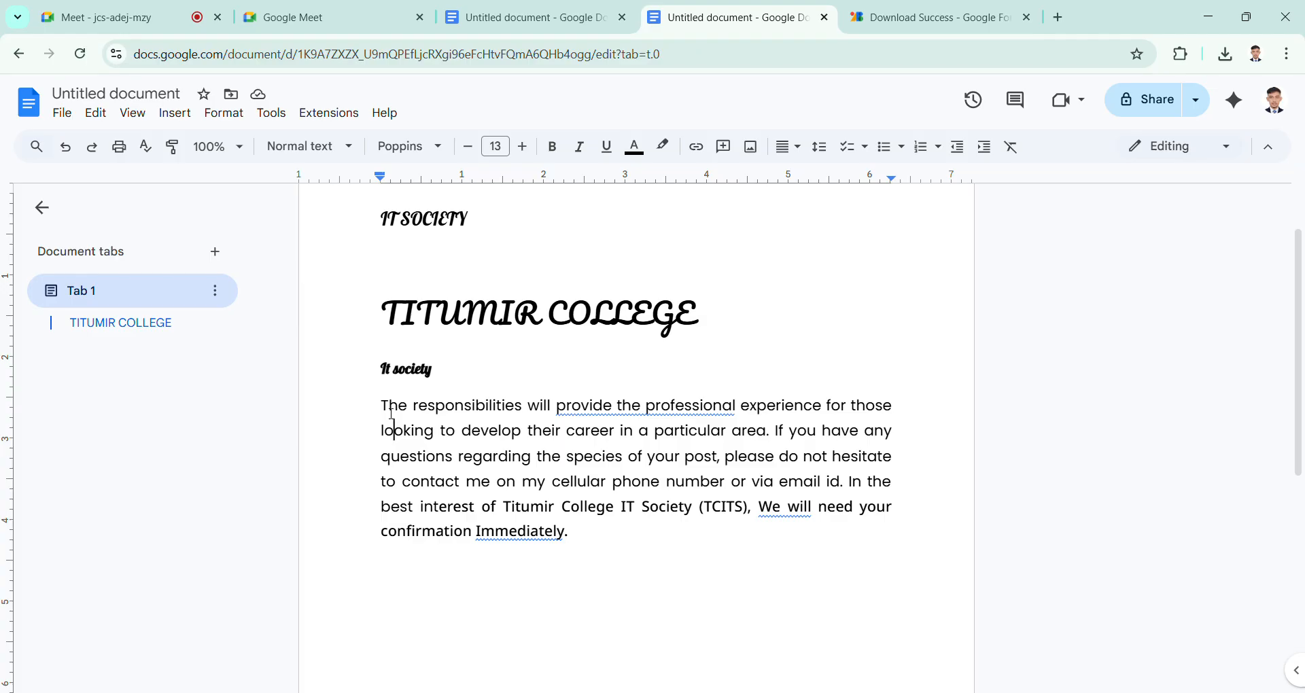
pyautogui.moveTo(382, 408); pyautogui.dragTo(529, 416)
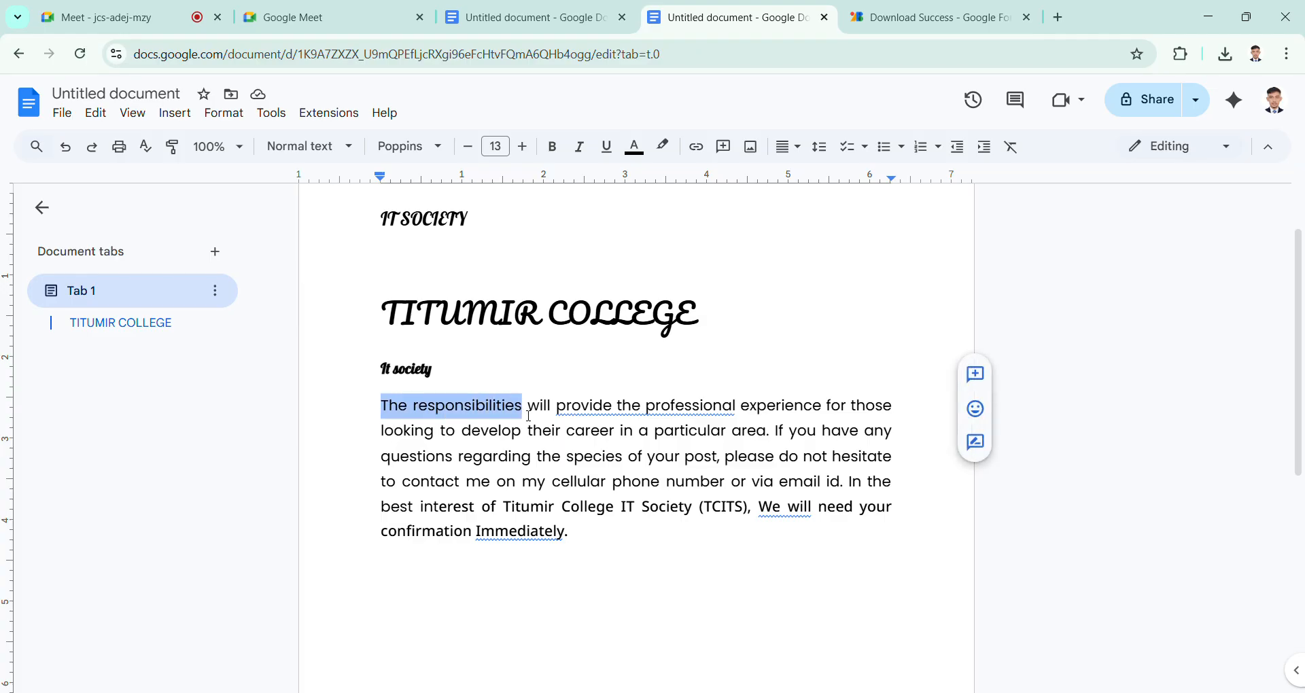
pyautogui.click(552, 146)
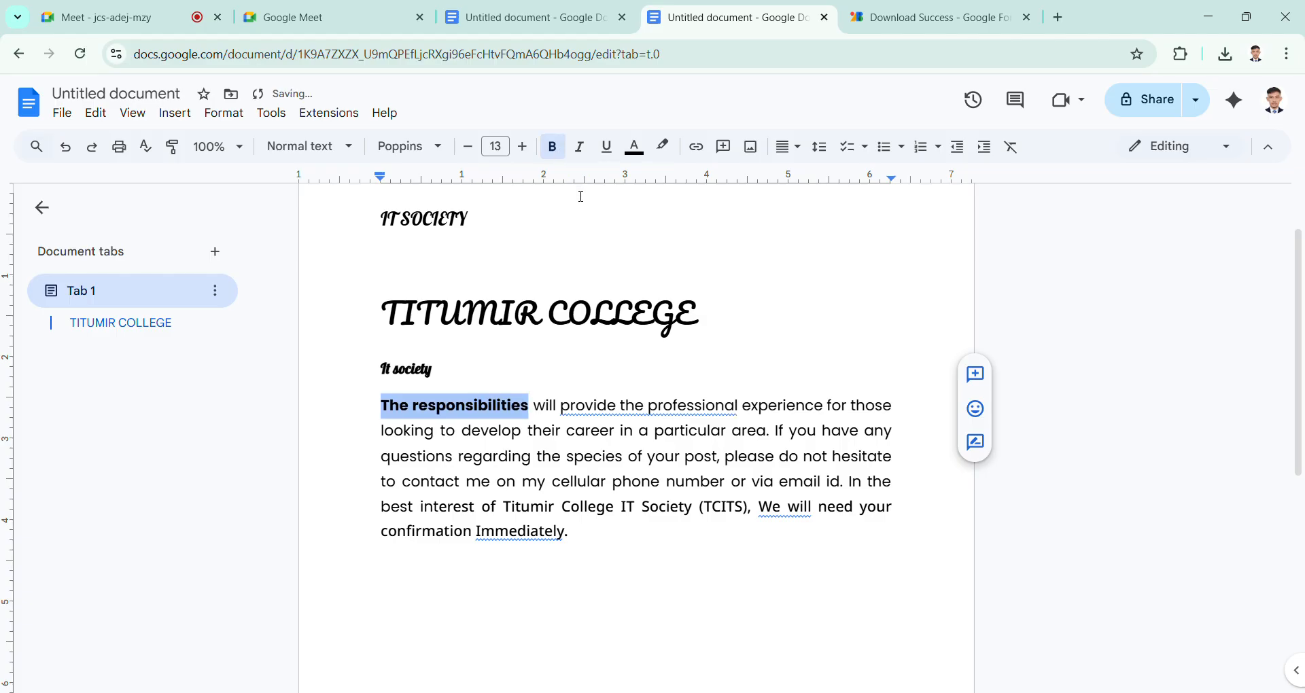
pyautogui.click(585, 155)
pyautogui.click(607, 147)
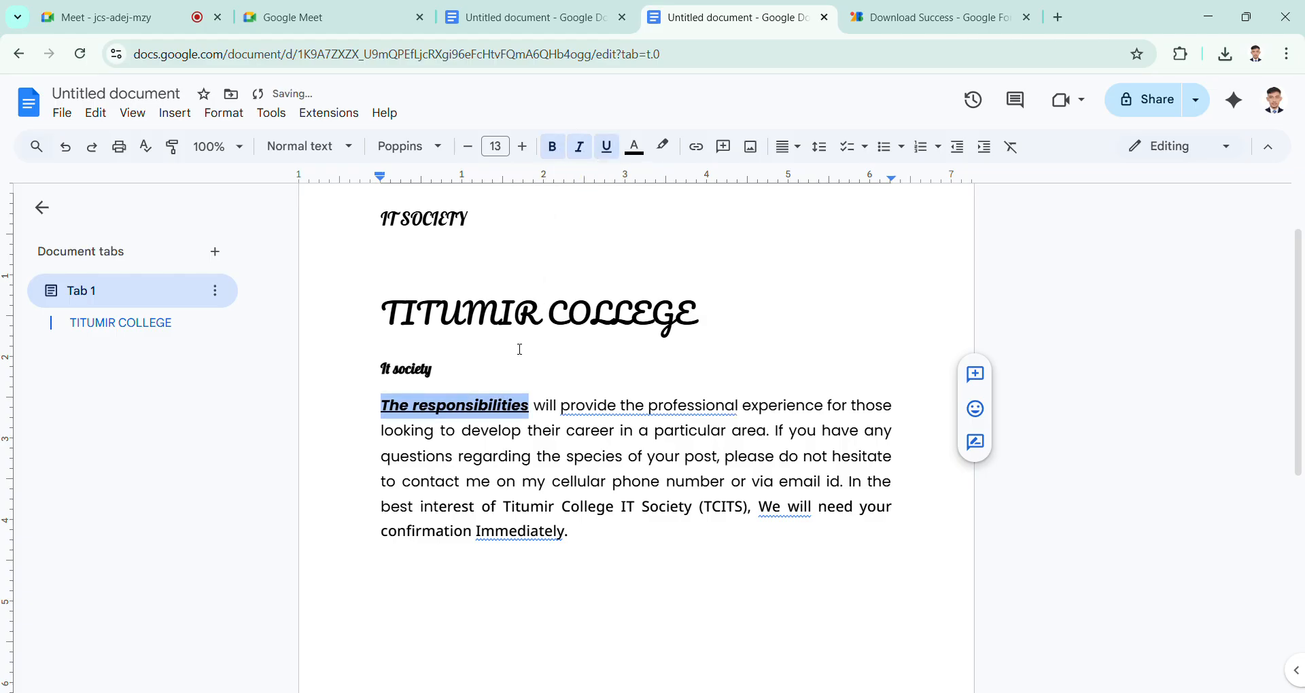
pyautogui.click(449, 414)
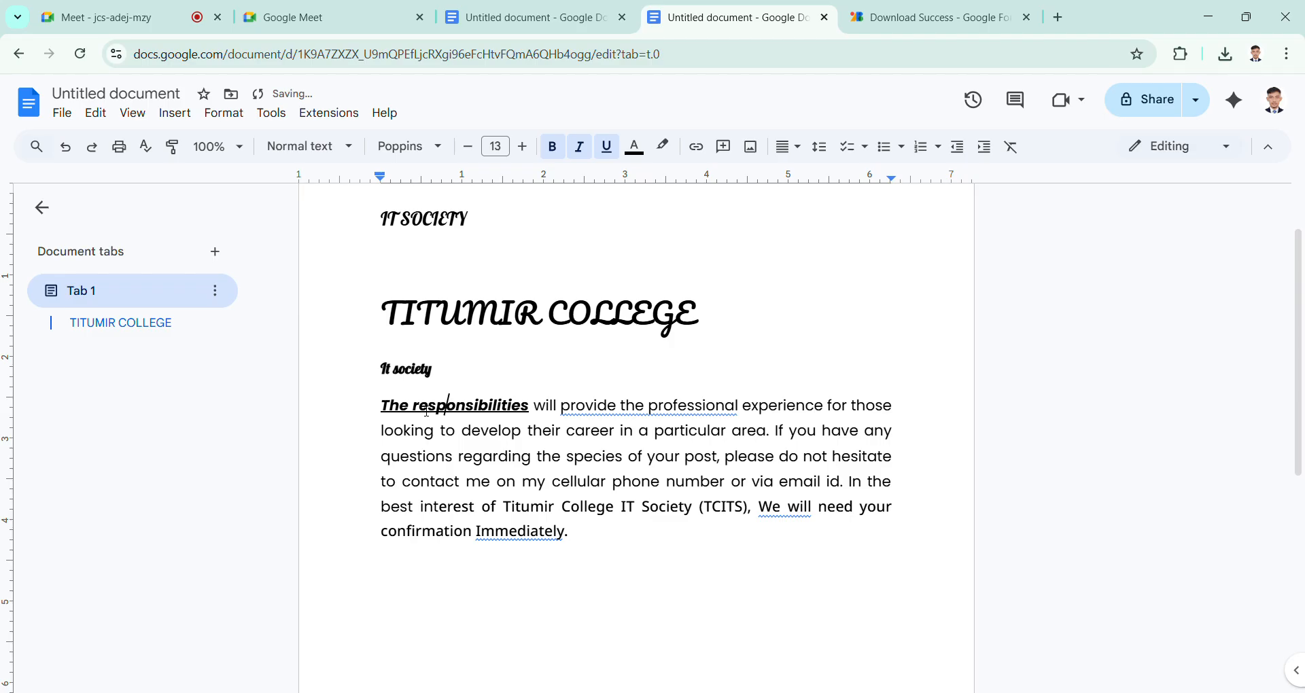
pyautogui.moveTo(382, 408); pyautogui.dragTo(535, 415)
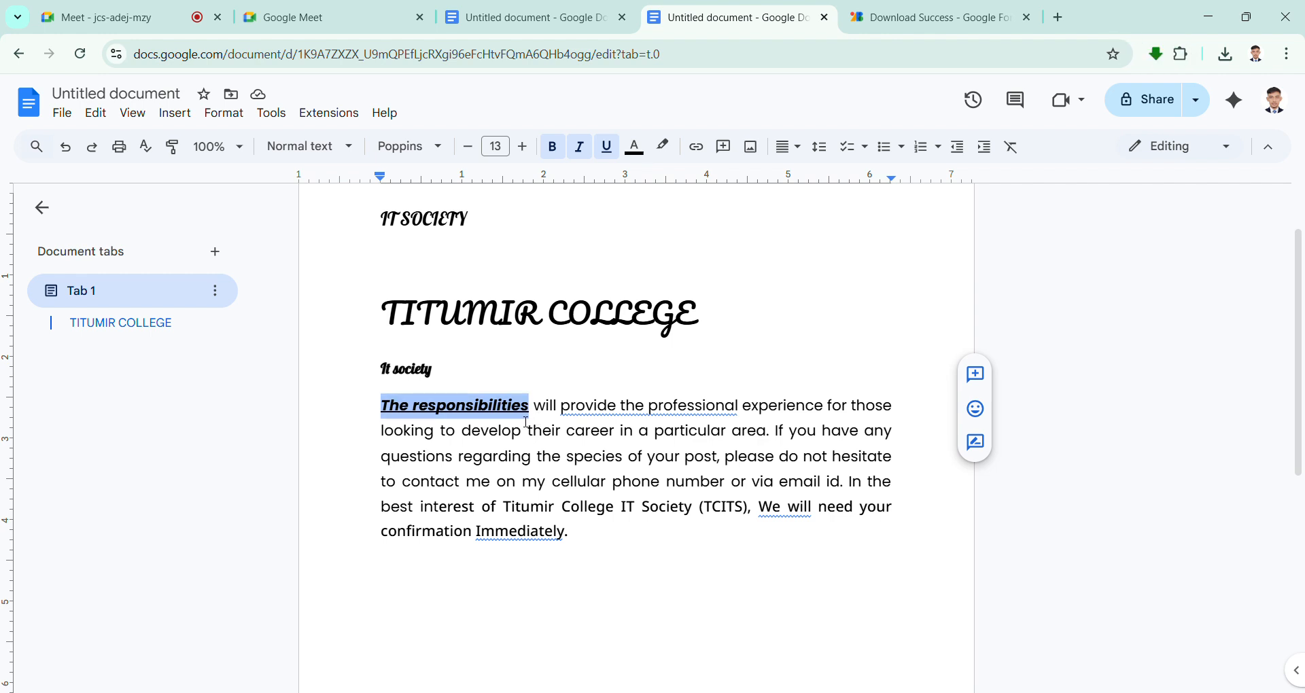
pyautogui.click(515, 410)
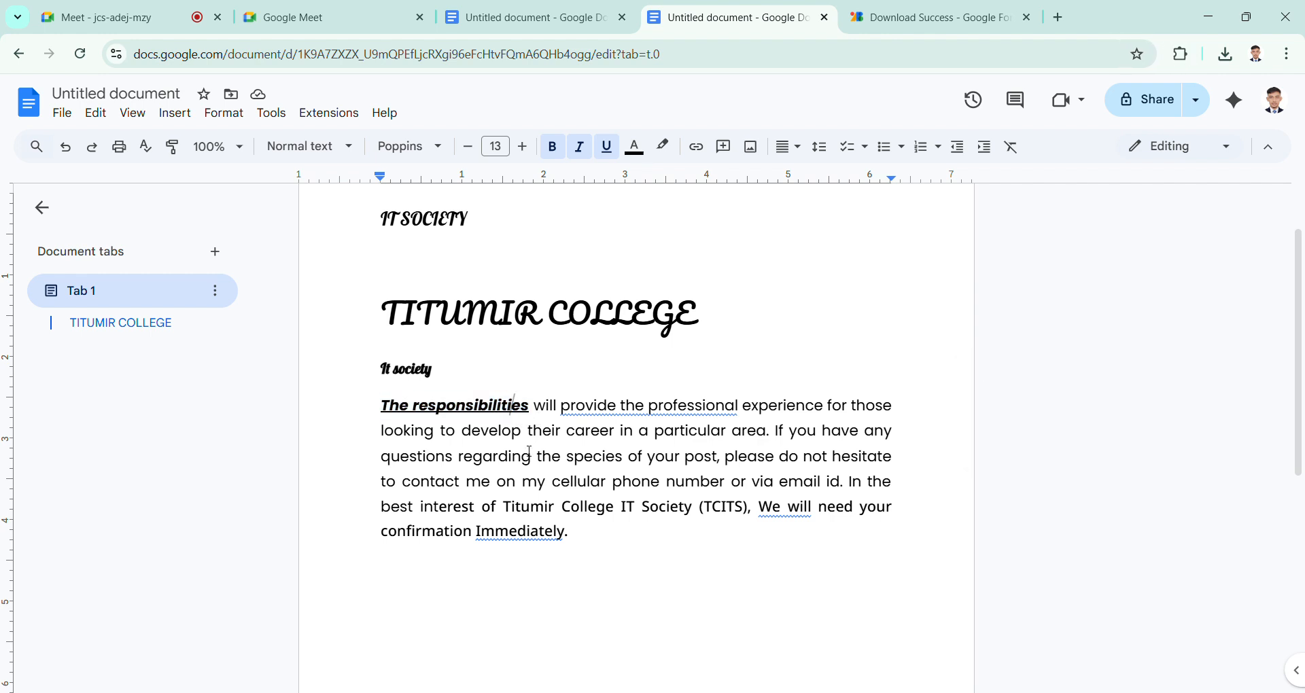
pyautogui.click(529, 417)
pyautogui.scroll(2, 528, 418)
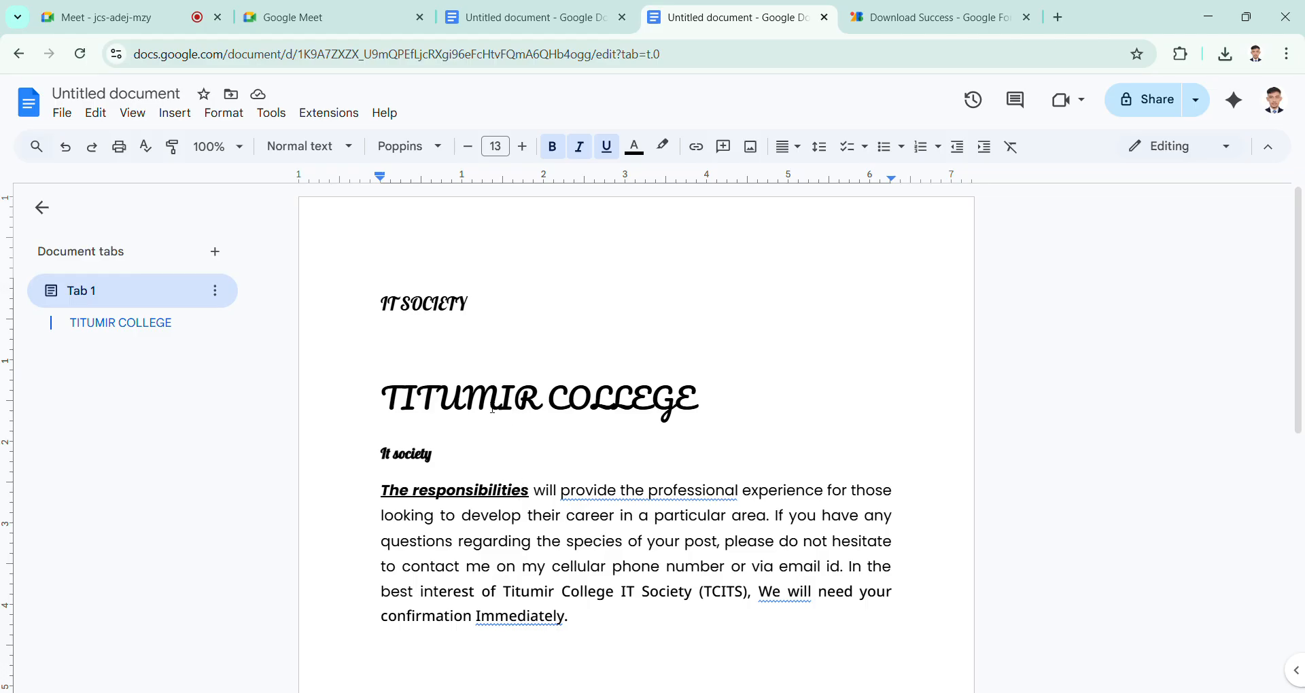
pyautogui.click(500, 402)
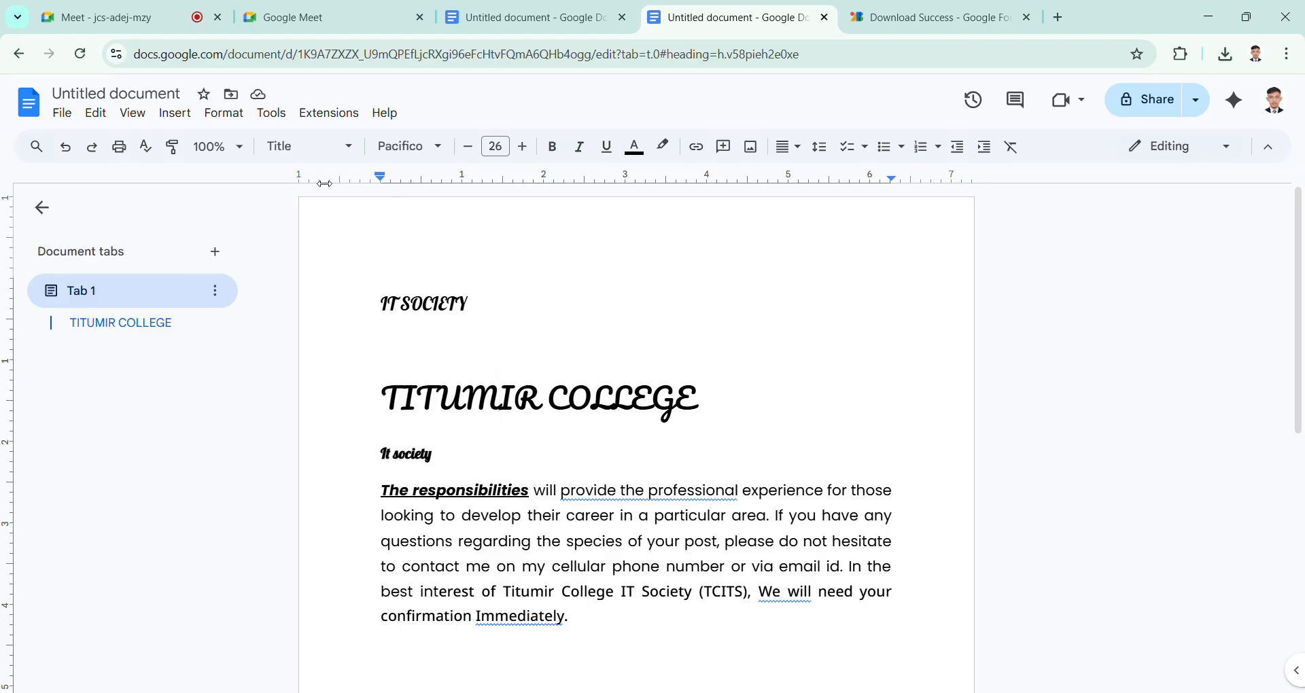
pyautogui.click(802, 155)
pyautogui.click(802, 155)
pyautogui.moveTo(567, 407); pyautogui.dragTo(653, 408)
pyautogui.click(366, 392)
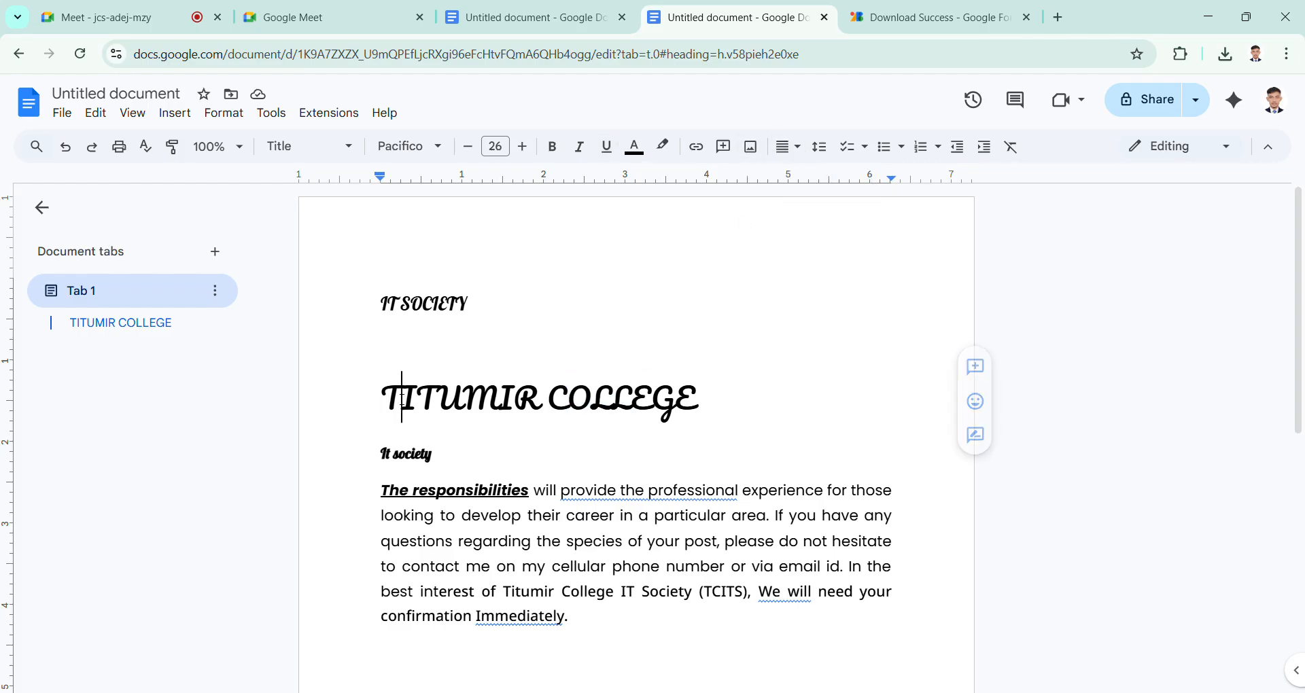
pyautogui.moveTo(366, 391); pyautogui.dragTo(700, 401)
pyautogui.click(370, 528)
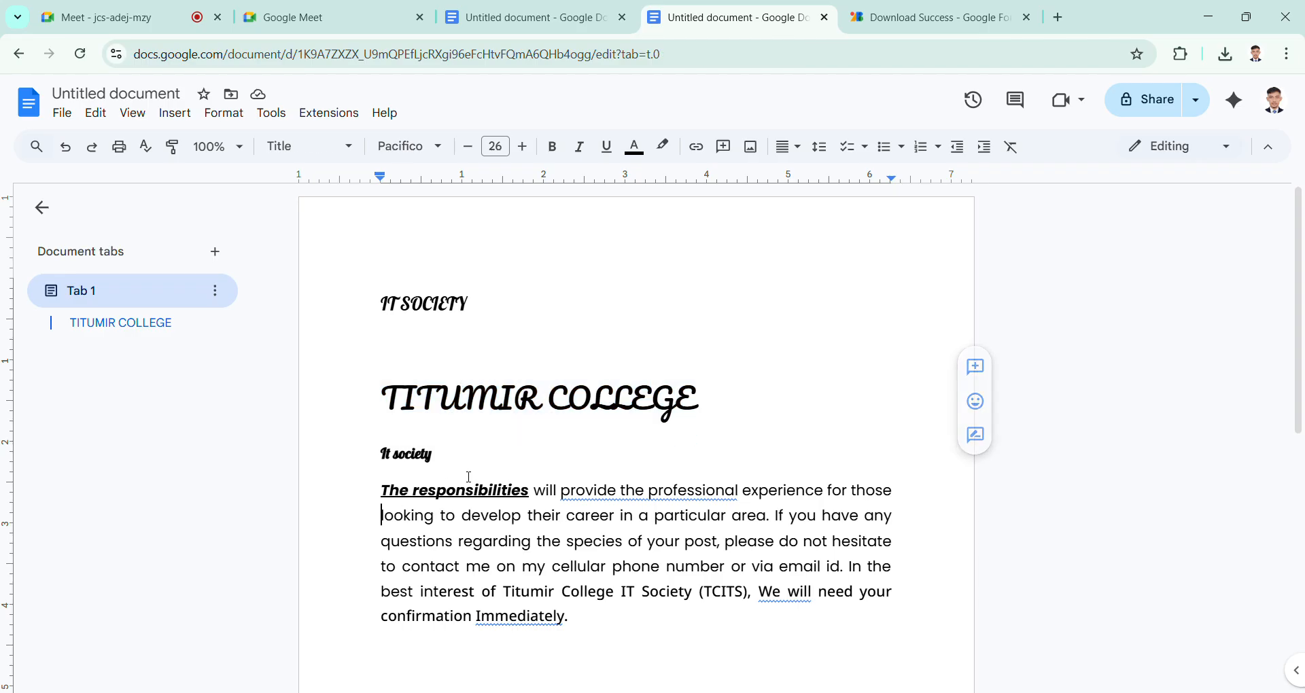
pyautogui.scroll(-3, 472, 476)
pyautogui.scroll(3, 472, 476)
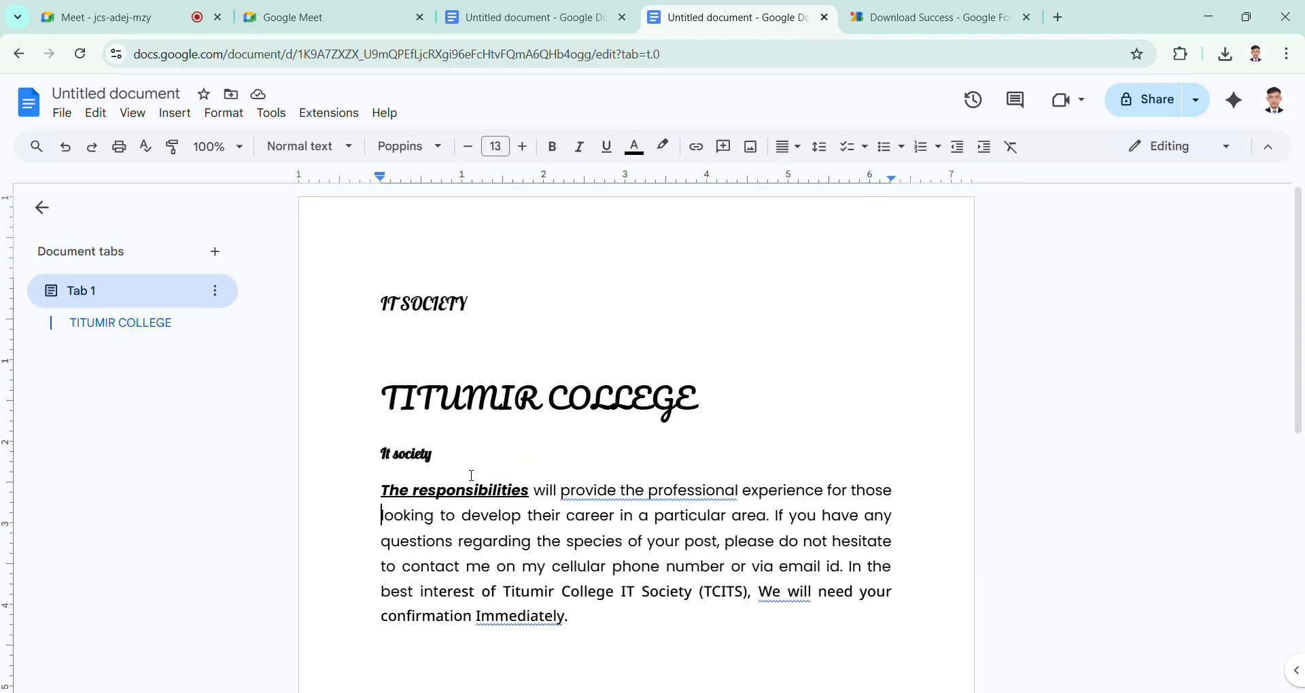
pyautogui.click(512, 516)
pyautogui.scroll(-3, 516, 523)
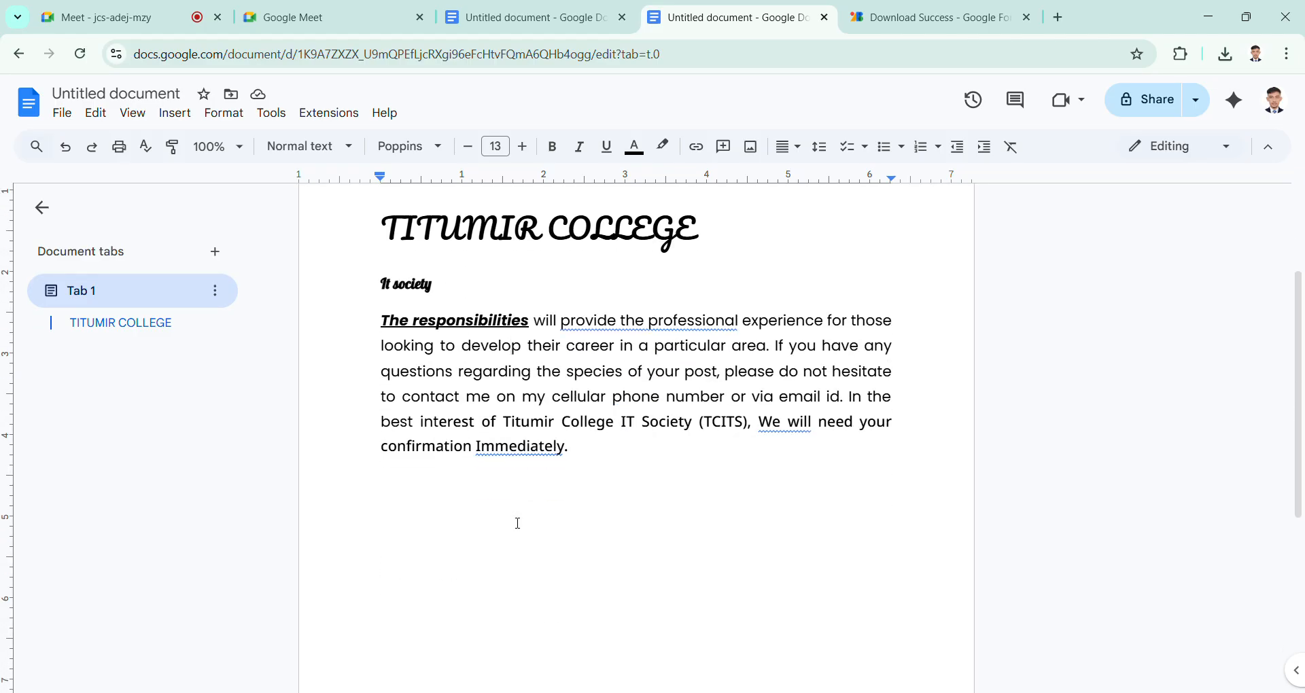
pyautogui.scroll(1, 518, 524)
pyautogui.scroll(-1, 518, 524)
pyautogui.scroll(2, 518, 524)
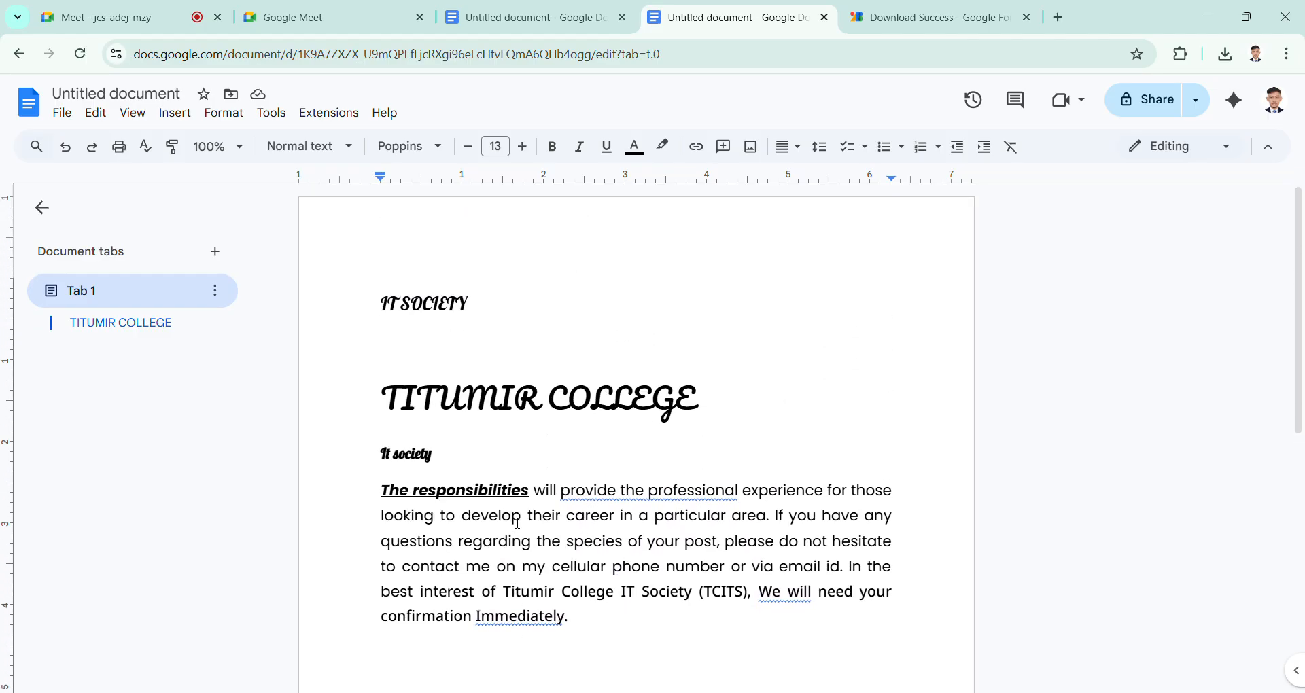
pyautogui.scroll(-3, 518, 524)
pyautogui.scroll(2, 517, 523)
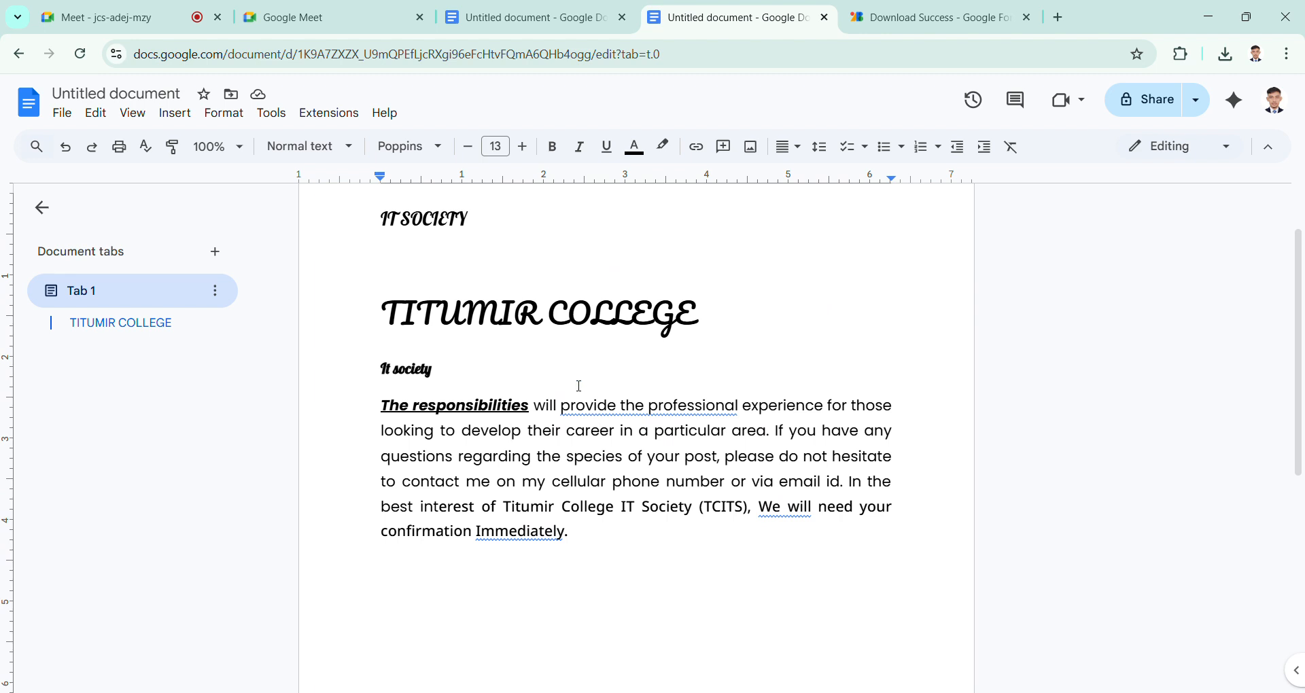
pyautogui.scroll(-3, 601, 467)
pyautogui.click(546, 311)
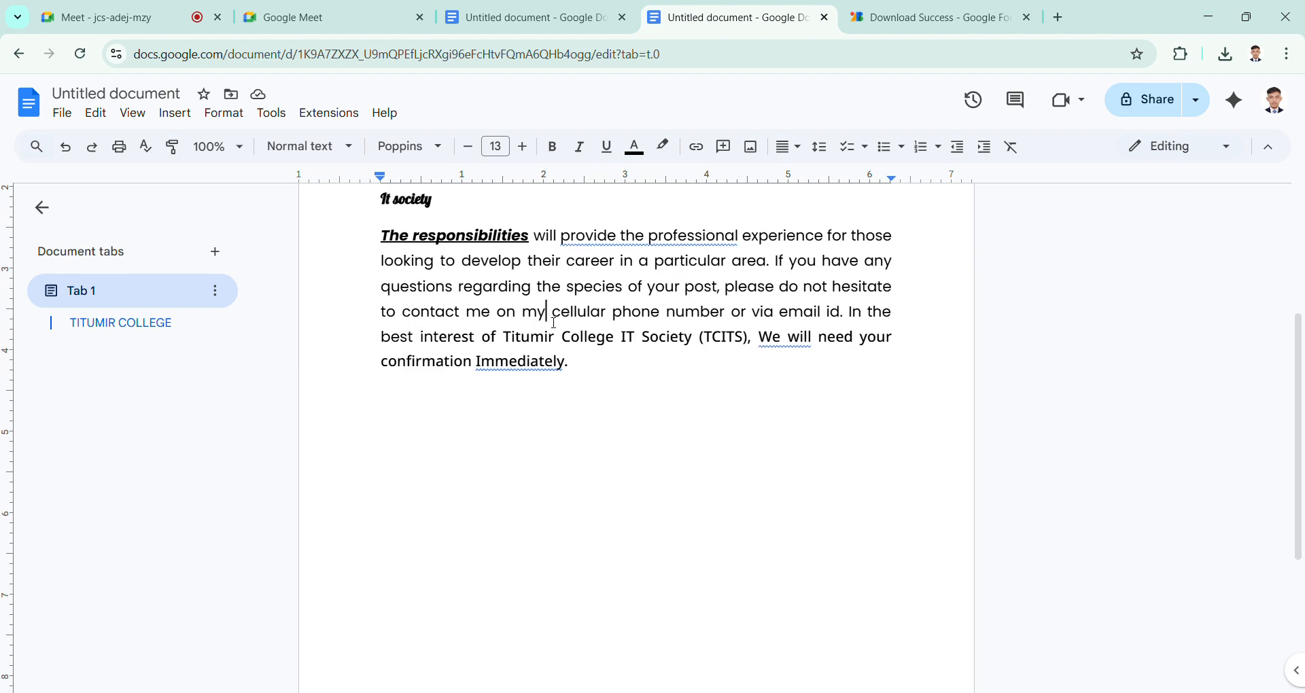
pyautogui.click(638, 156)
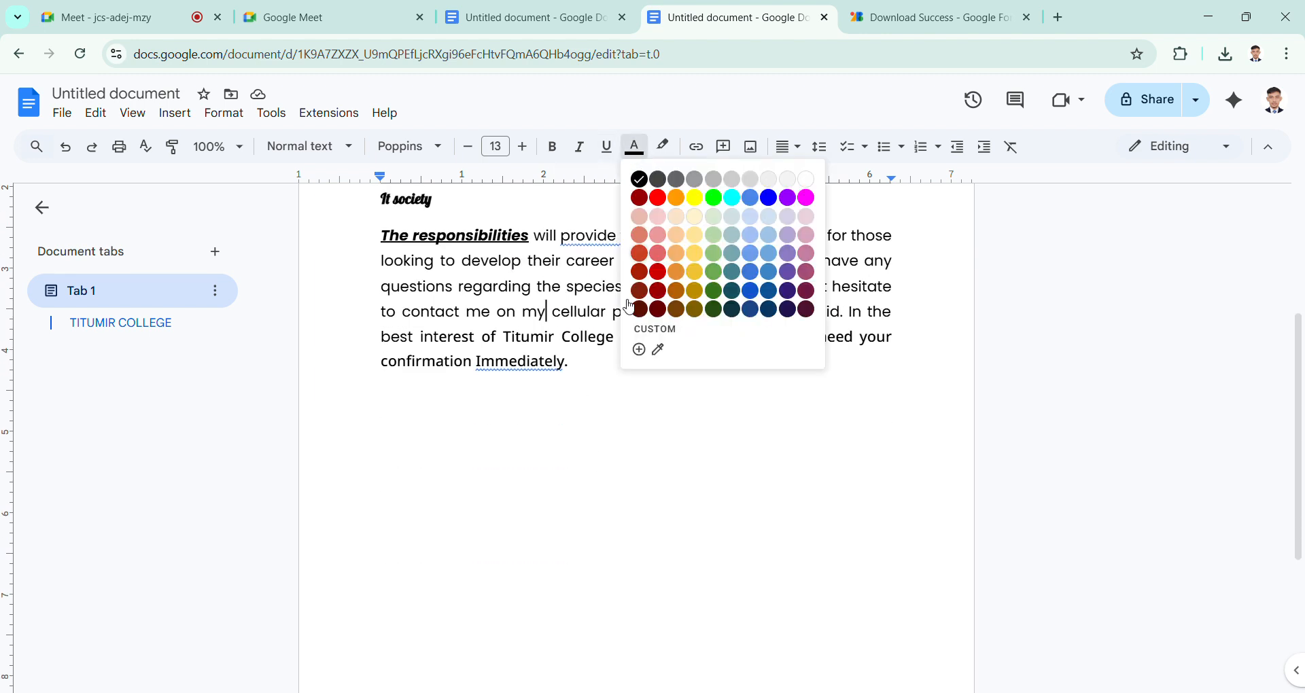
pyautogui.click(564, 342)
pyautogui.scroll(2, 564, 342)
pyautogui.scroll(-1, 563, 342)
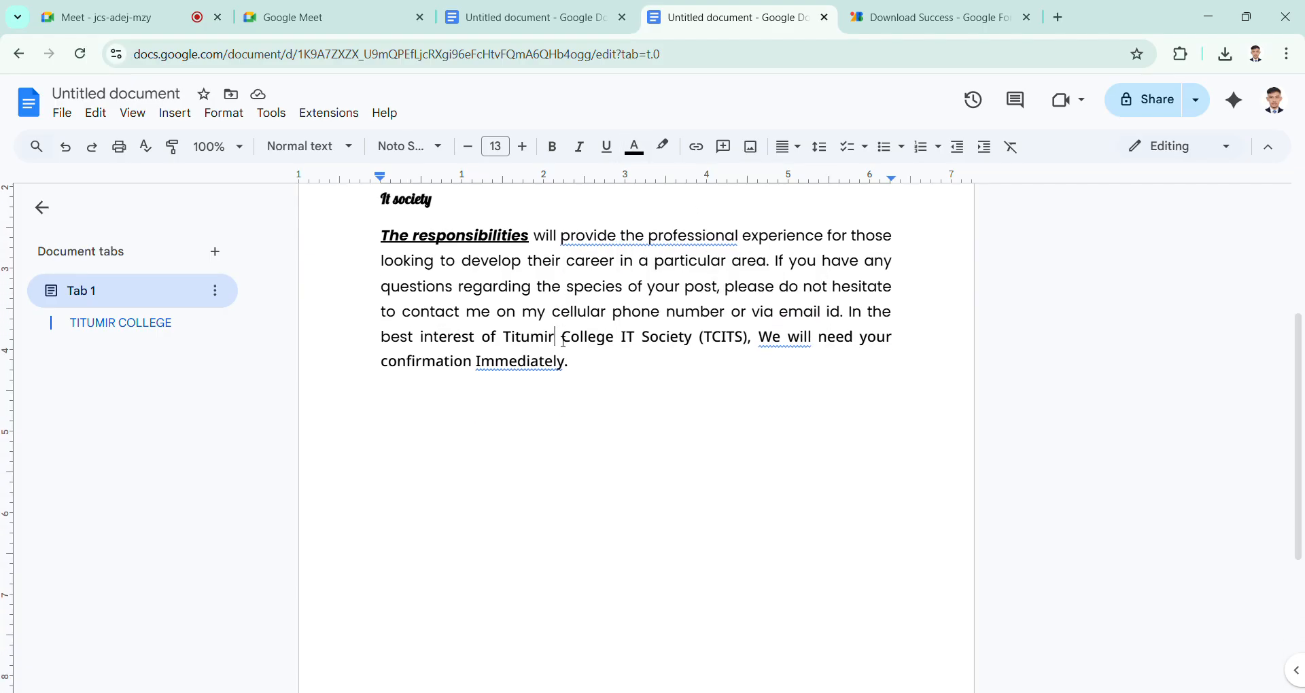
pyautogui.scroll(1, 564, 342)
pyautogui.scroll(2, 564, 342)
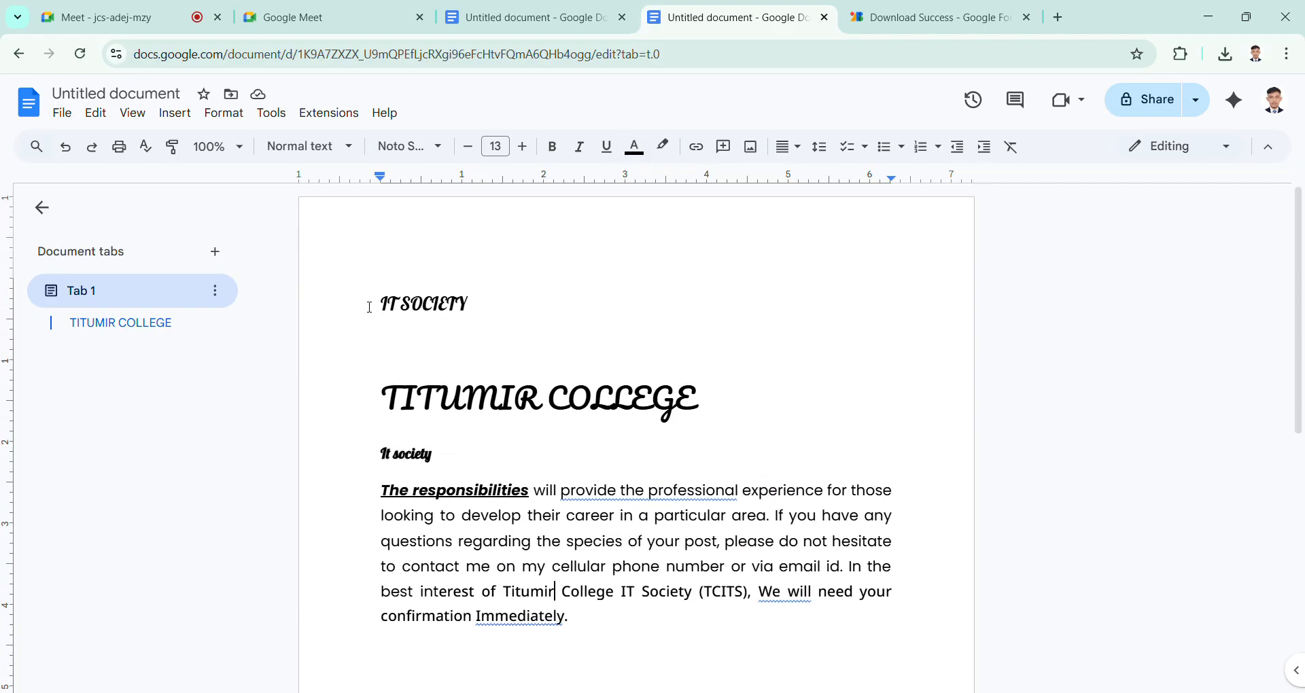
# Step: Set the text color of the IT SOCIETY heading to dark magenta
pyautogui.moveTo(369, 308); pyautogui.dragTo(527, 306)
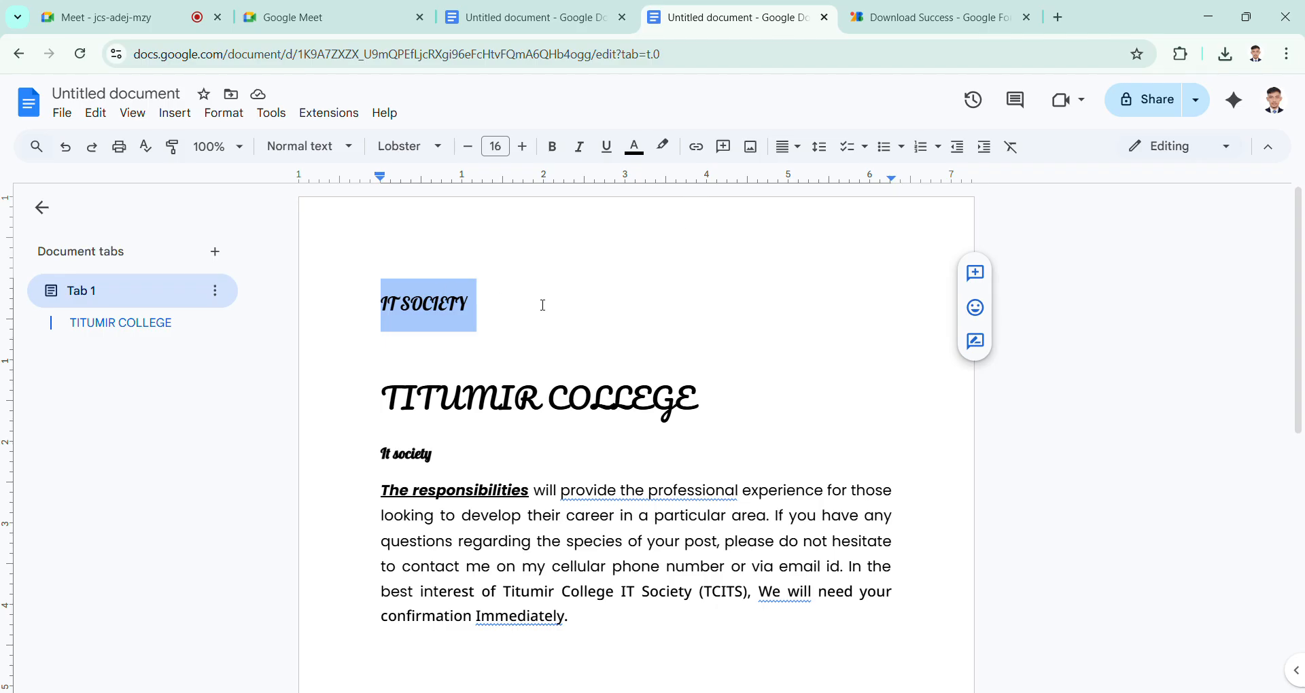
pyautogui.click(453, 310)
pyautogui.moveTo(390, 306); pyautogui.dragTo(497, 310)
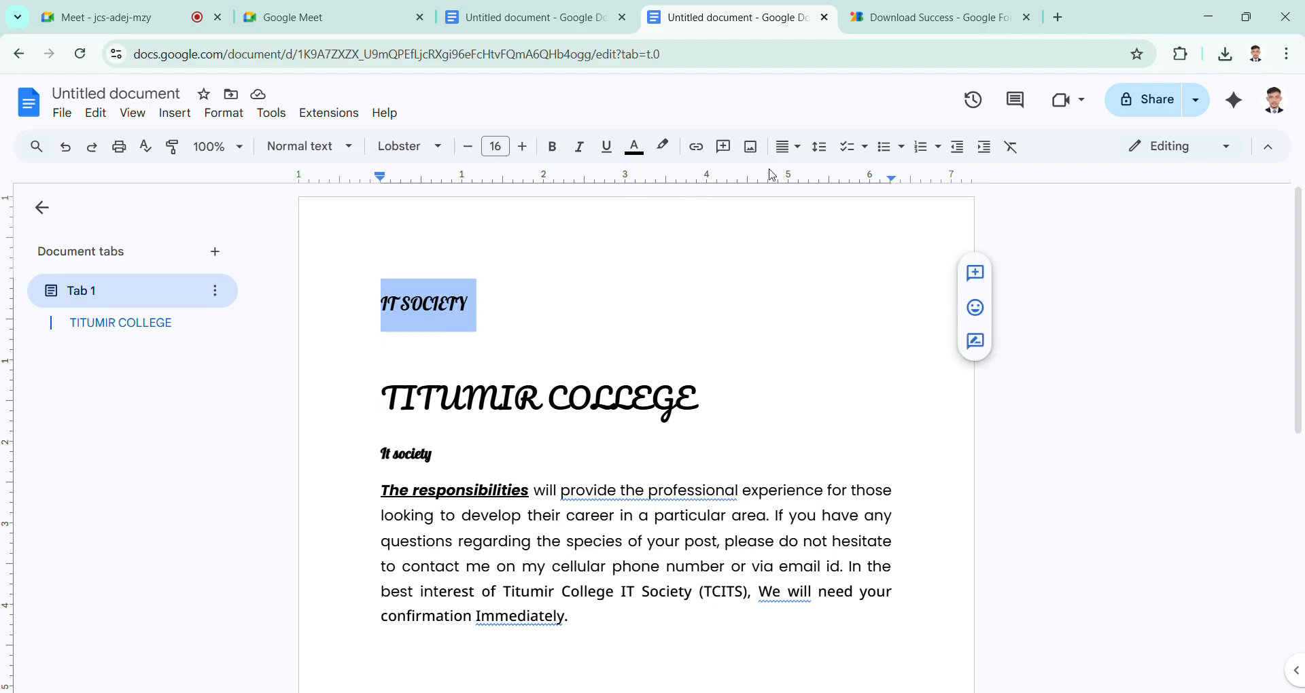
pyautogui.click(640, 159)
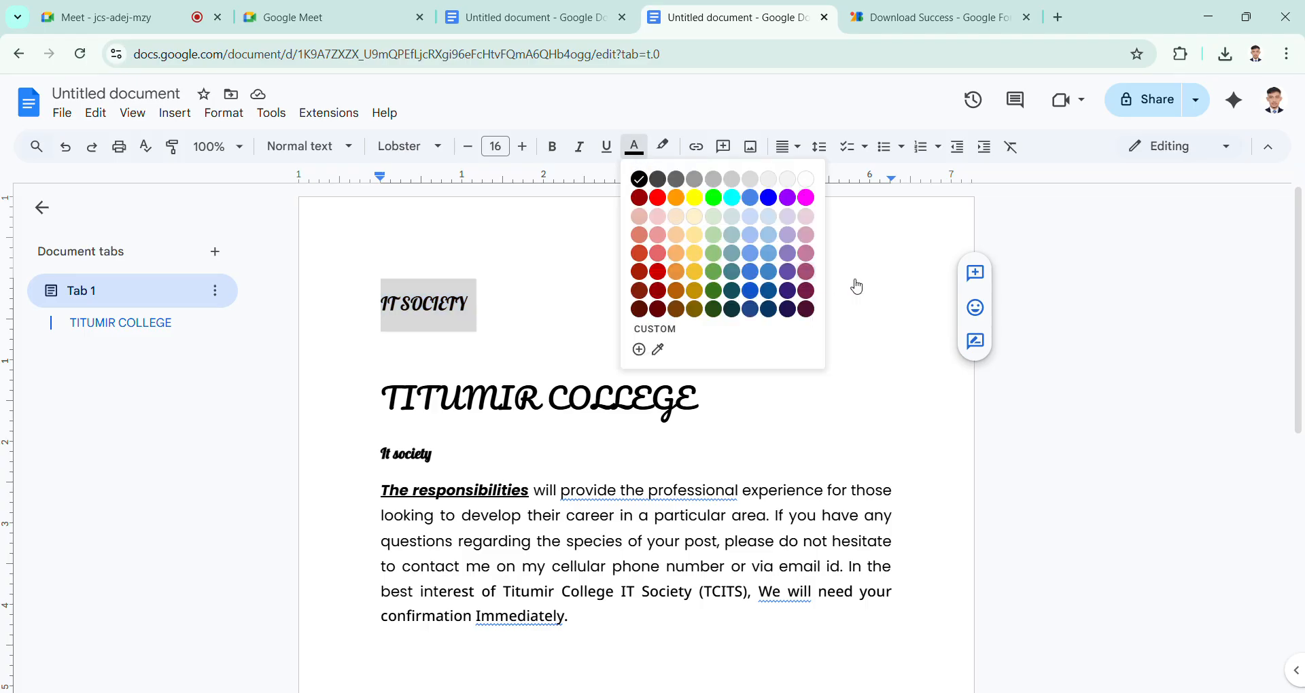
pyautogui.click(806, 290)
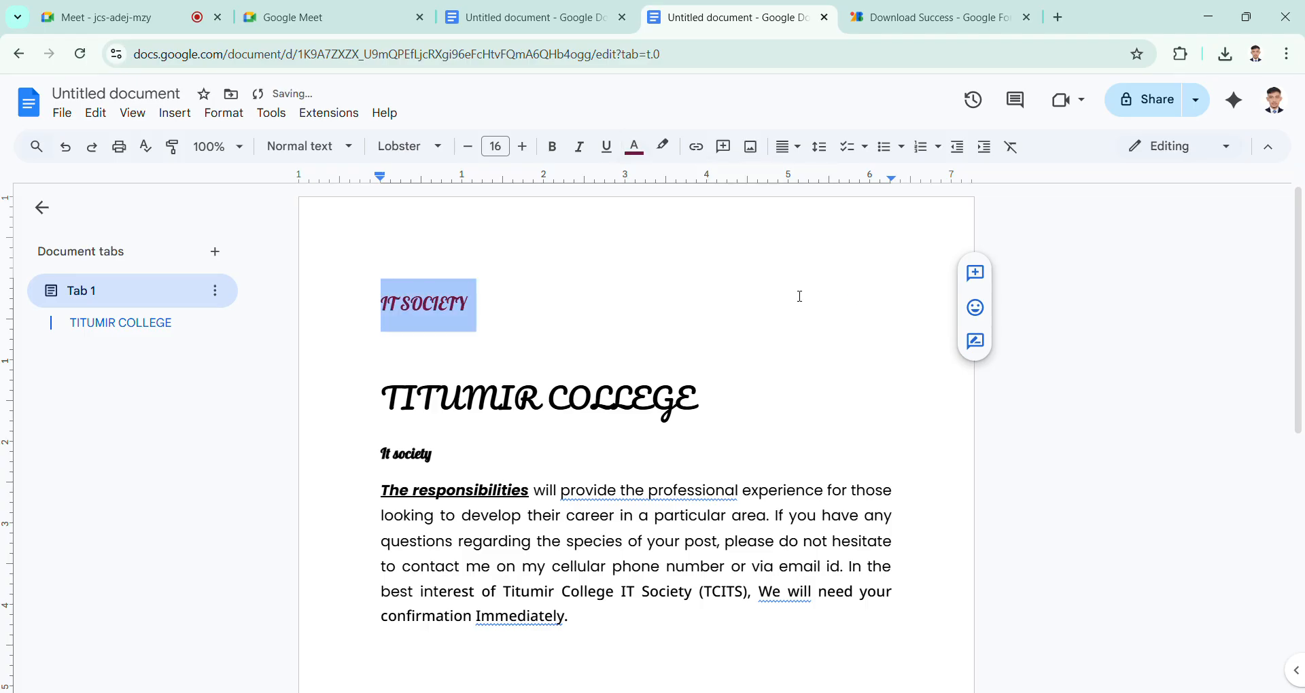
pyautogui.click(456, 316)
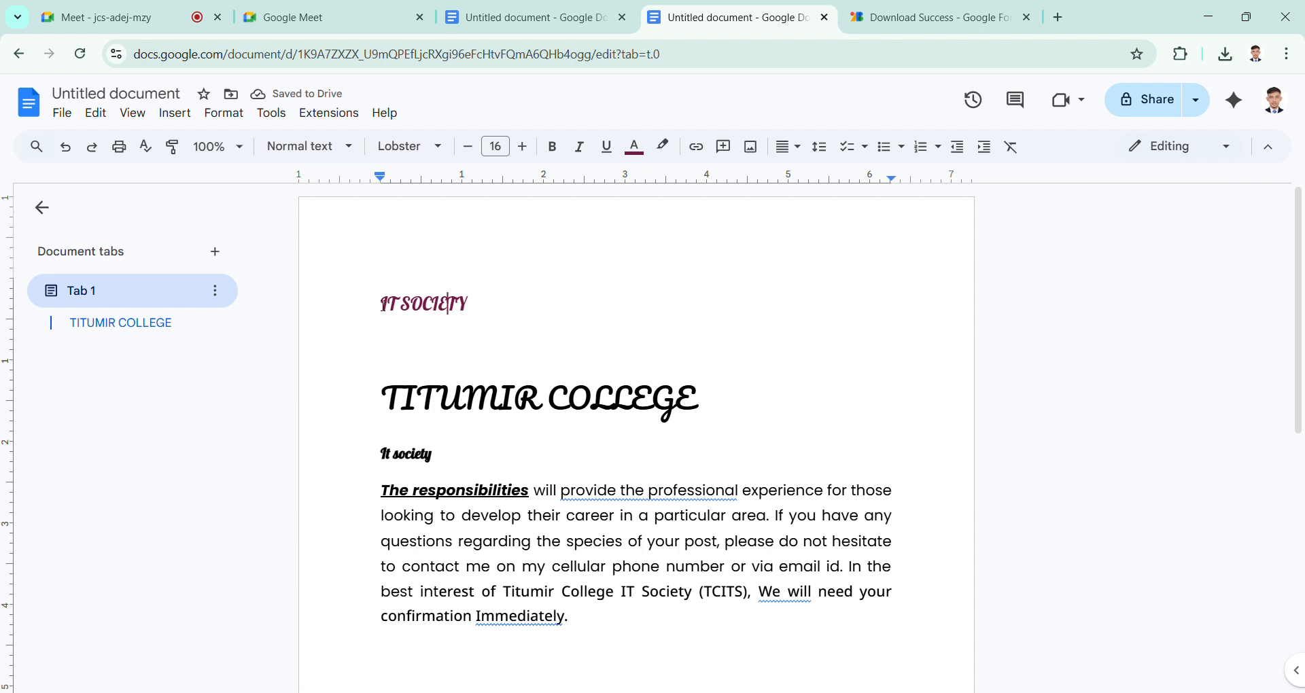
# Step: Set the text color of the IT SOCIETY heading to red
pyautogui.moveTo(383, 305); pyautogui.dragTo(481, 309)
pyautogui.click(480, 309)
pyautogui.hotkey('shift', 'Left')
pyautogui.hotkey('shift', 'Left')
pyautogui.hotkey('shift', 'Left')
pyautogui.hotkey('shift', 'Left')
pyautogui.hotkey('shift', 'Left')
pyautogui.hotkey('shift', 'Left')
pyautogui.hotkey('shift', 'Left')
pyautogui.hotkey('shift', 'Left')
pyautogui.hotkey('shift', 'Left')
pyautogui.hotkey('shift', 'Left')
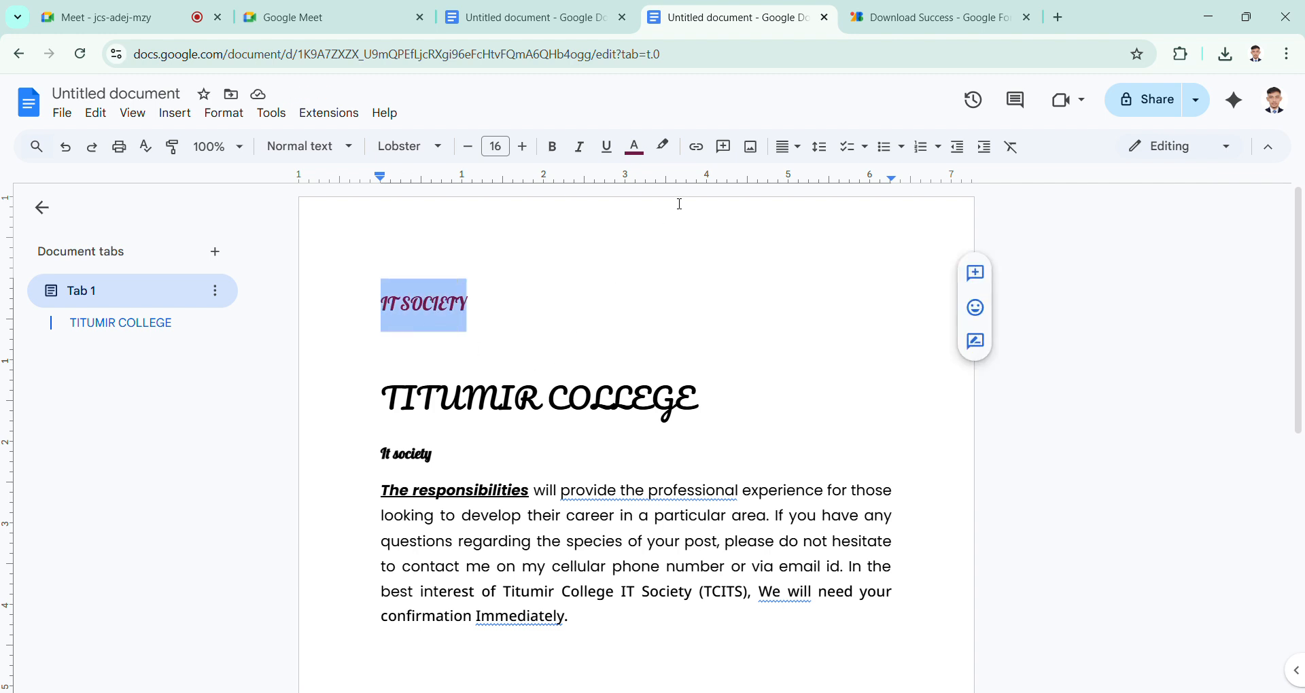
pyautogui.click(634, 146)
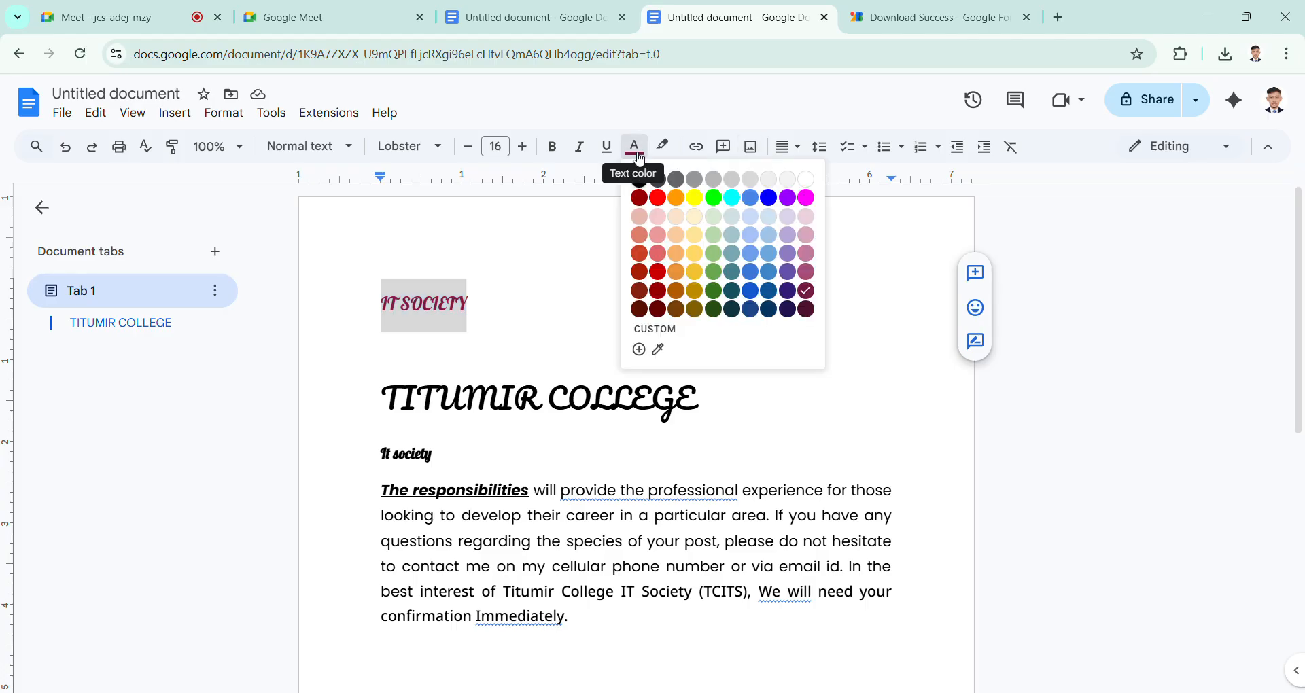
pyautogui.click(657, 198)
pyautogui.click(492, 592)
# Step: Set the text color of "The responsibilities" at the start of the paragraph to yellow
pyautogui.scroll(-5, 518, 501)
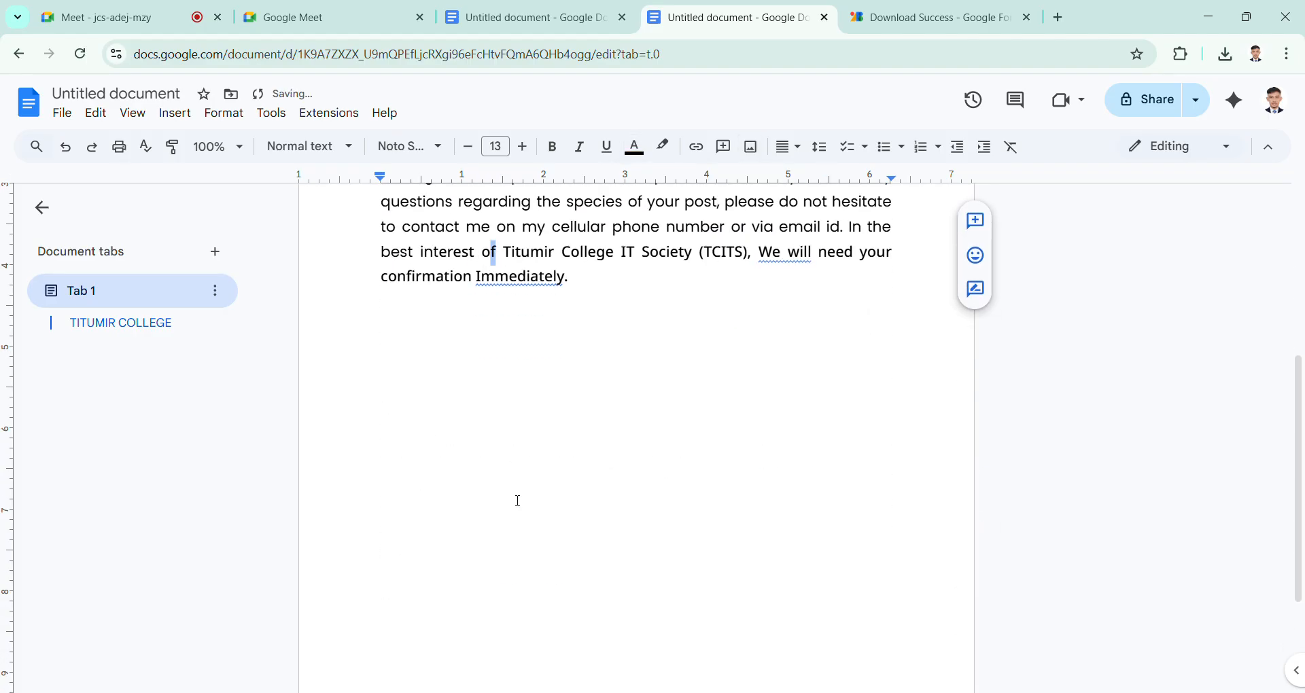
pyautogui.scroll(3, 518, 501)
pyautogui.click(539, 397)
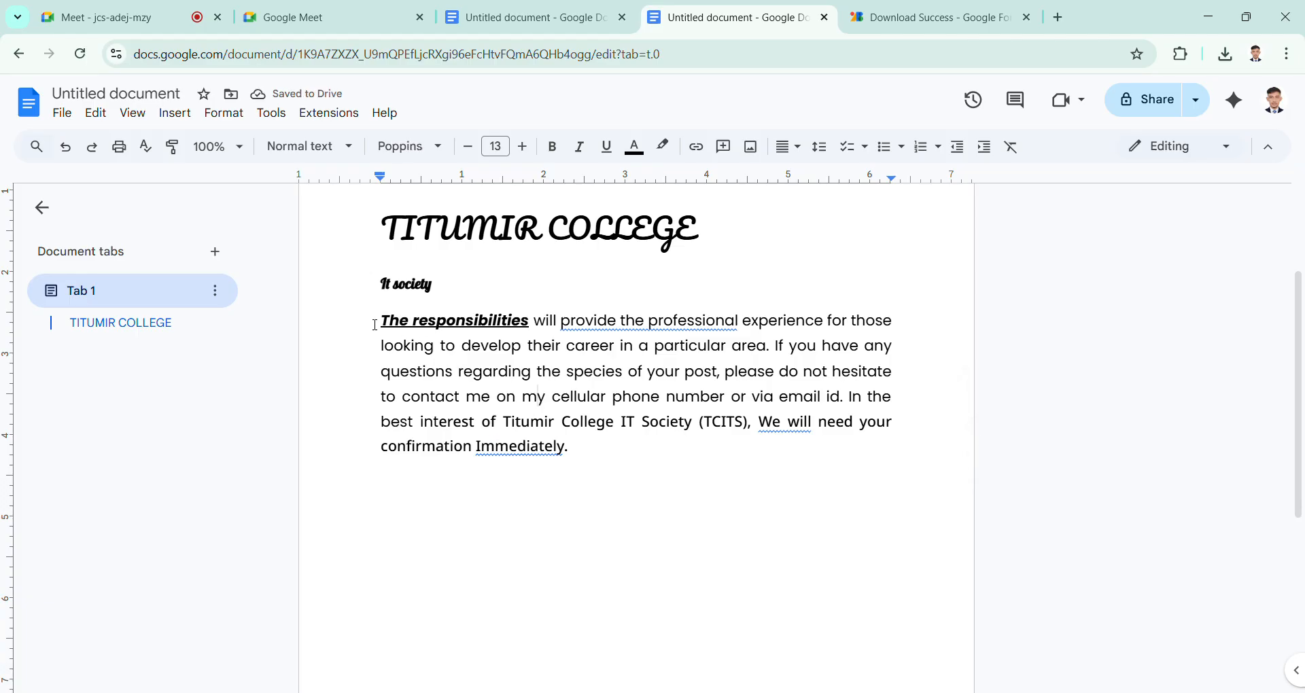
pyautogui.moveTo(375, 325); pyautogui.dragTo(529, 322)
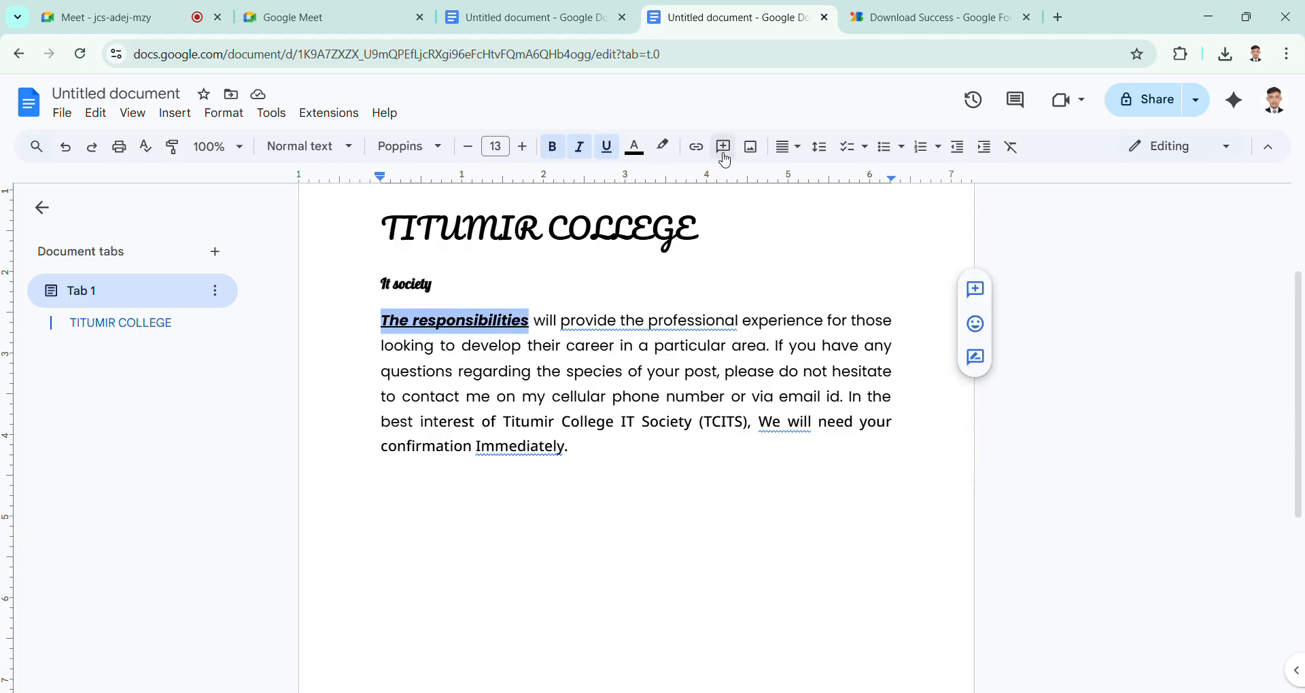
pyautogui.click(636, 149)
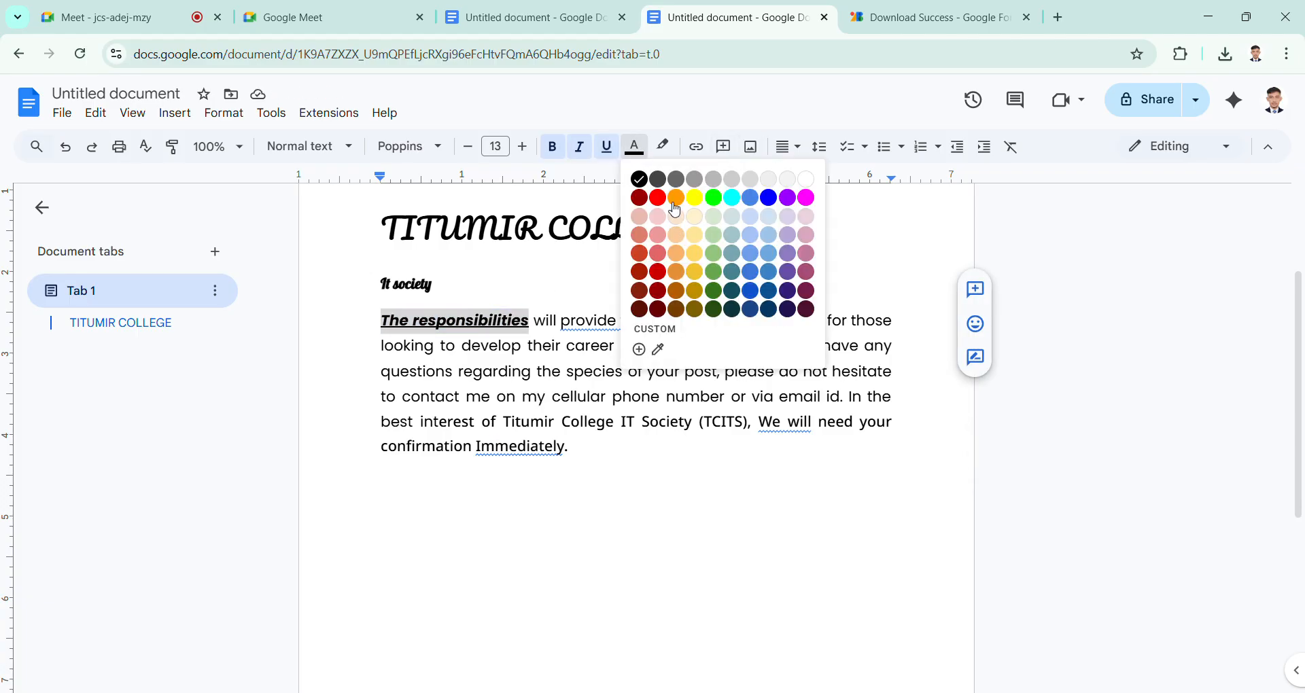
pyautogui.click(694, 198)
pyautogui.click(576, 349)
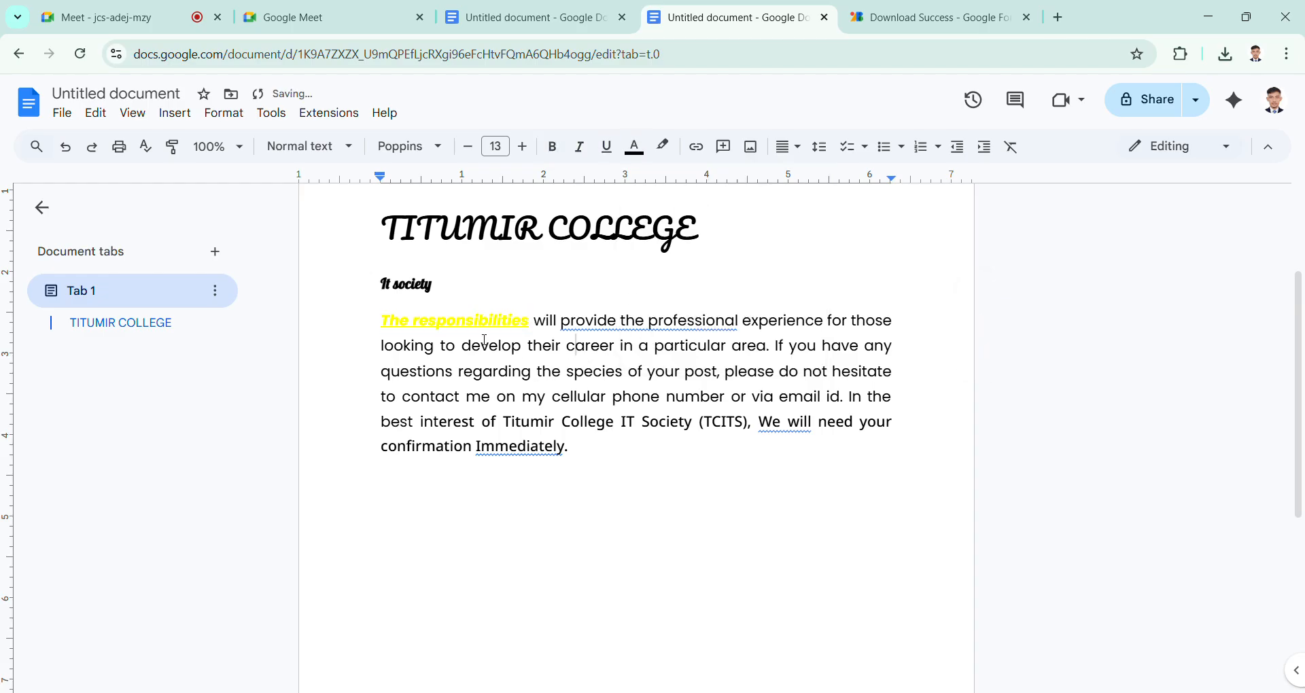
# Step: Set the text color of "The responsibilities" to dark red and deselect the phrase
pyautogui.moveTo(376, 329); pyautogui.dragTo(529, 322)
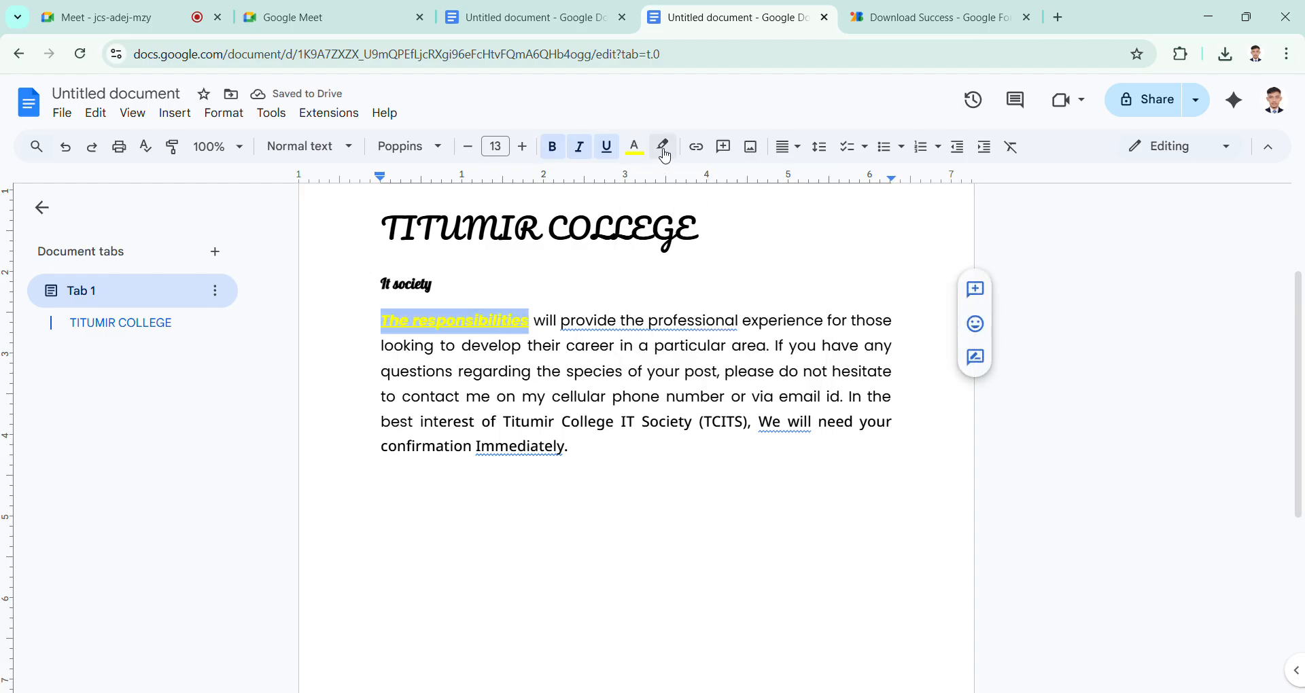
pyautogui.click(628, 150)
pyautogui.click(640, 198)
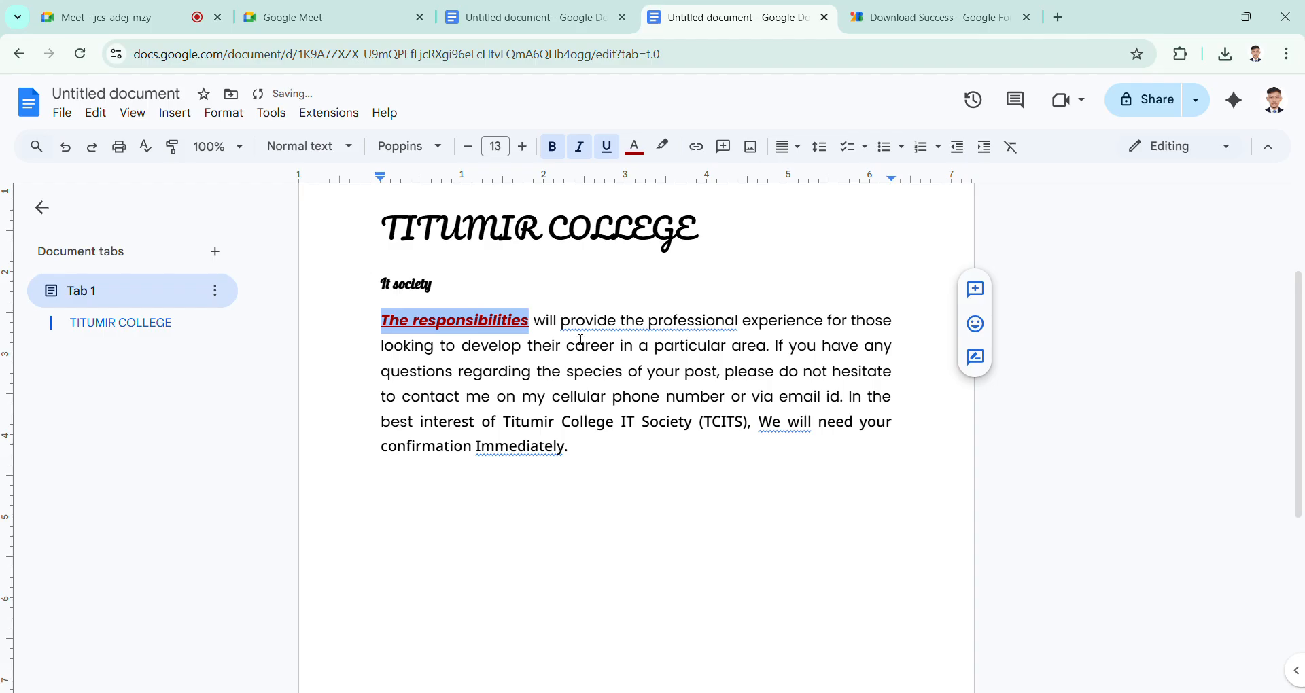
pyautogui.click(575, 347)
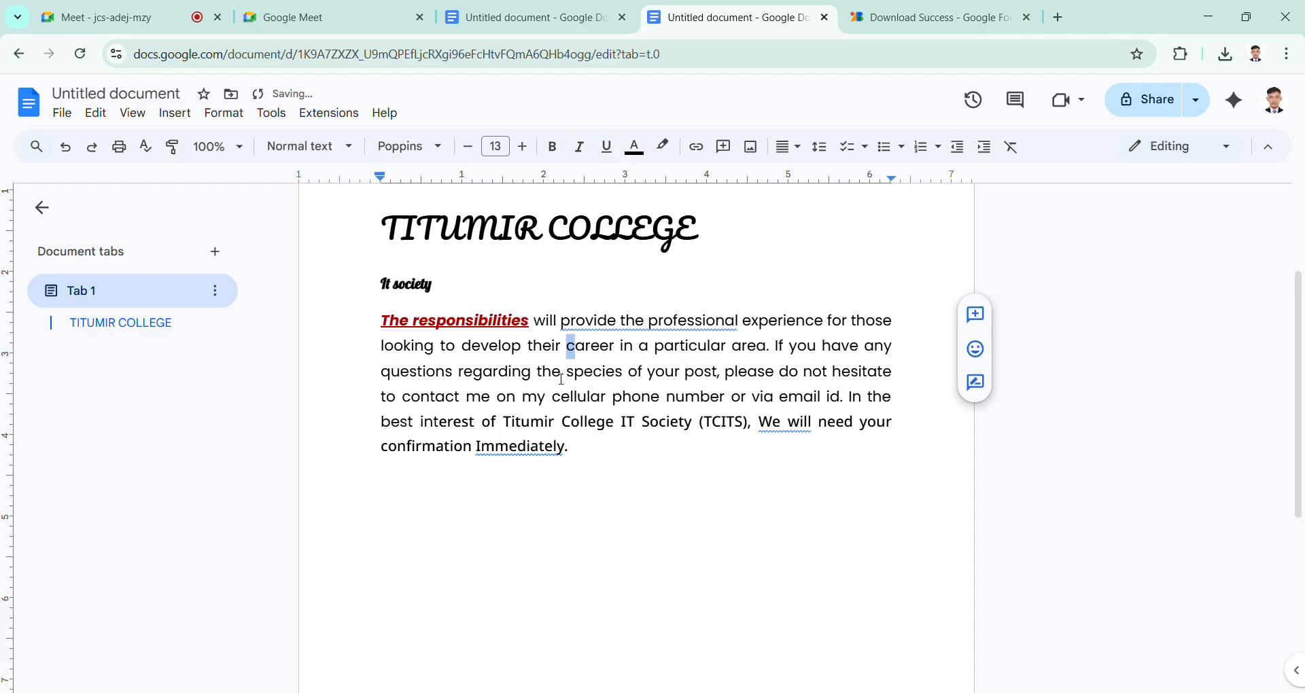
# Step: Show the highlight color palette and close it without choosing a color
pyautogui.click(666, 146)
pyautogui.click(666, 145)
# Step: Set the page color of the whole document to blue in the page setup
pyautogui.scroll(1, 593, 404)
pyautogui.scroll(1, 593, 404)
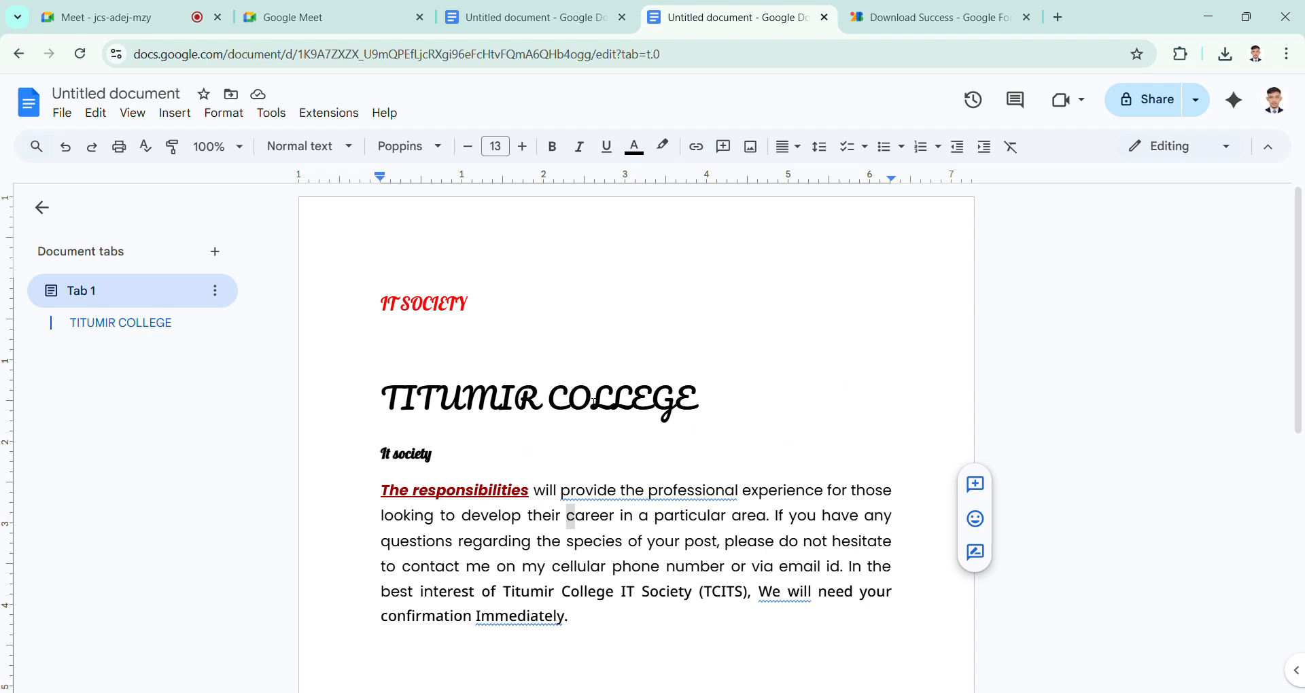
pyautogui.click(383, 305)
pyautogui.click(63, 114)
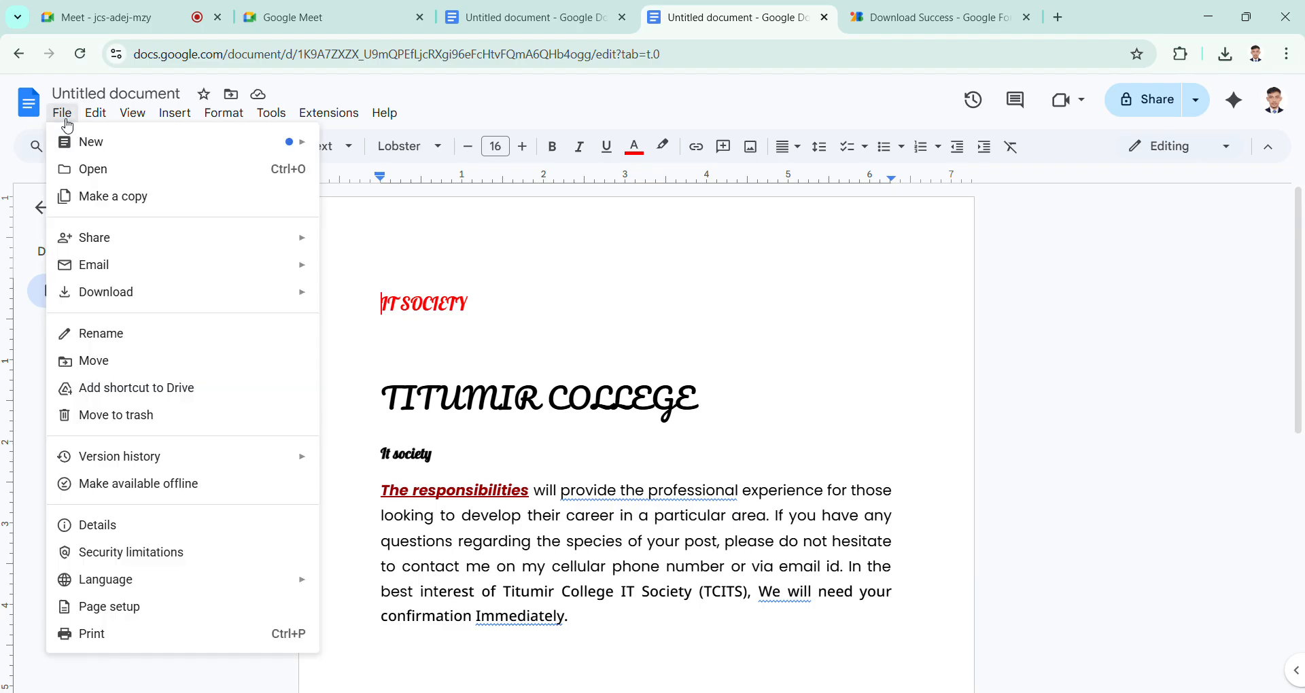
pyautogui.click(175, 609)
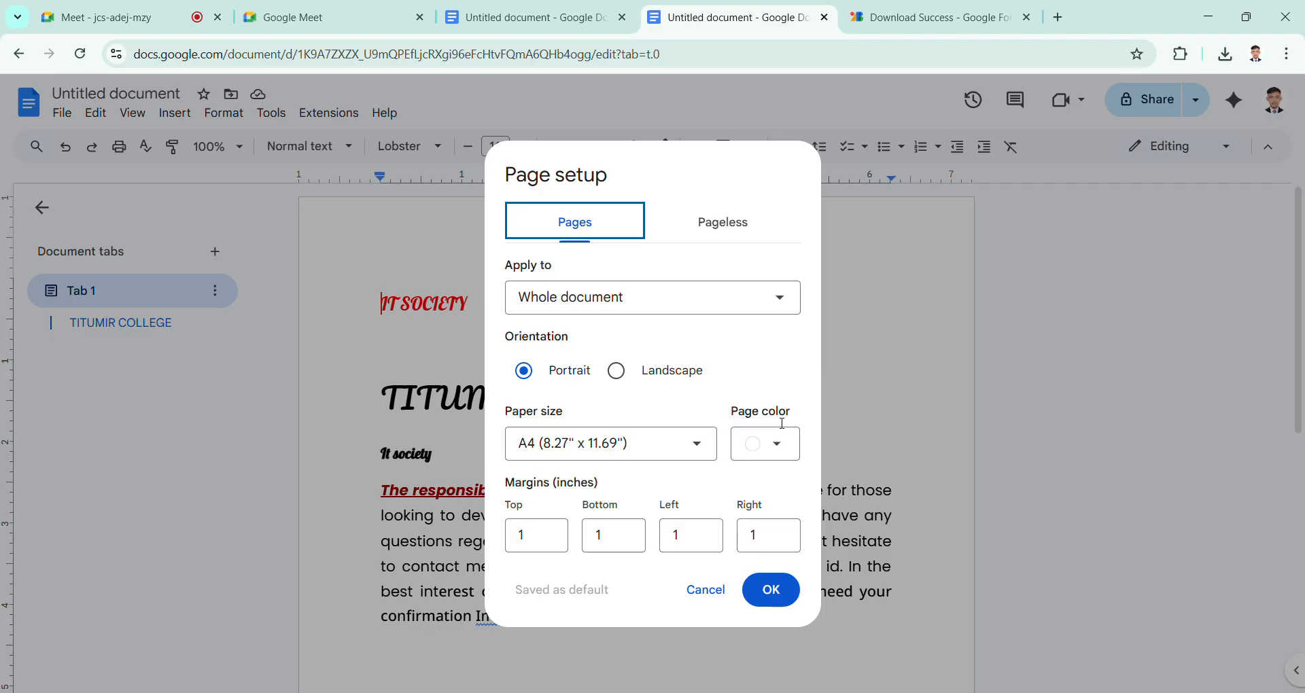
pyautogui.click(781, 447)
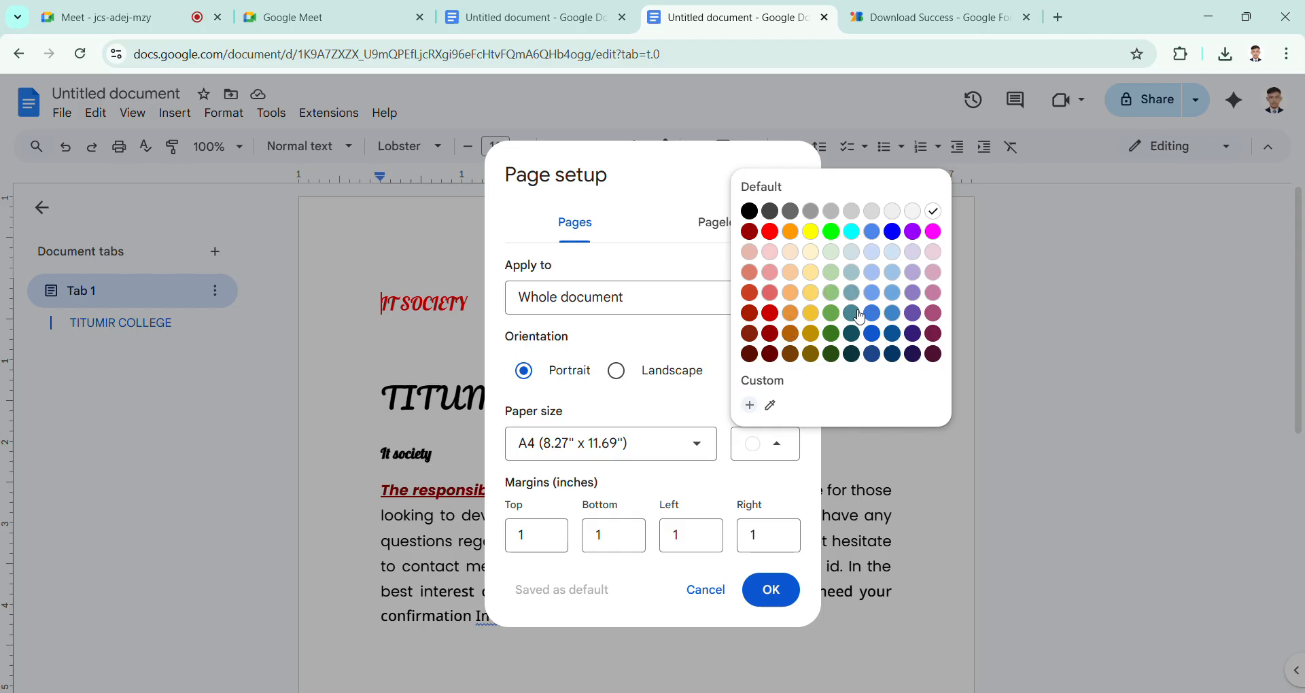
pyautogui.click(872, 314)
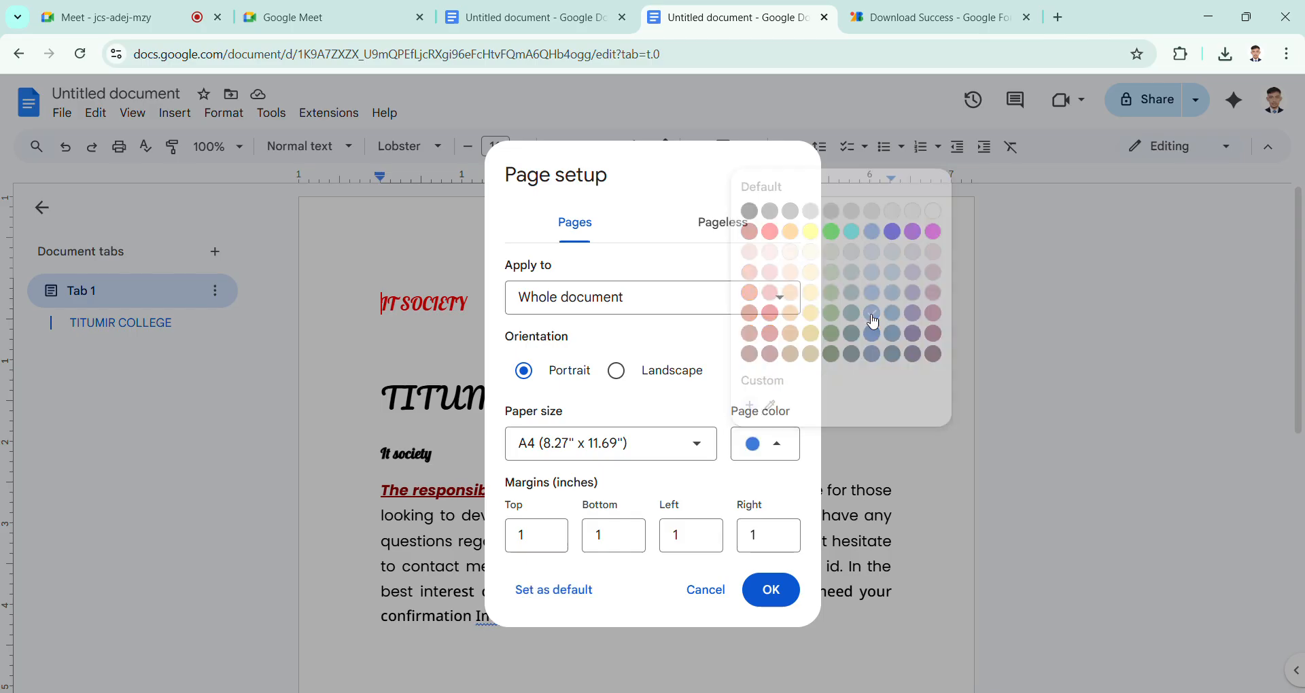
pyautogui.click(769, 593)
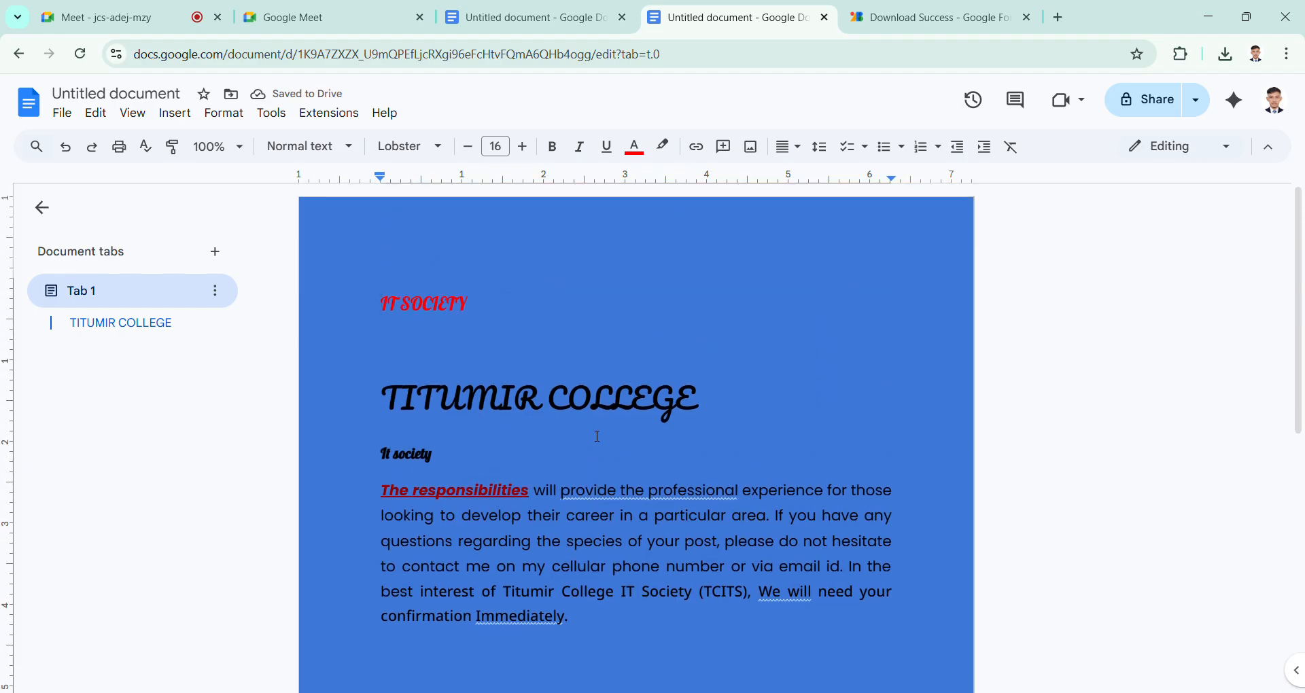
# Step: Change the page color of the whole document to dark red in the page setup
pyautogui.click(62, 113)
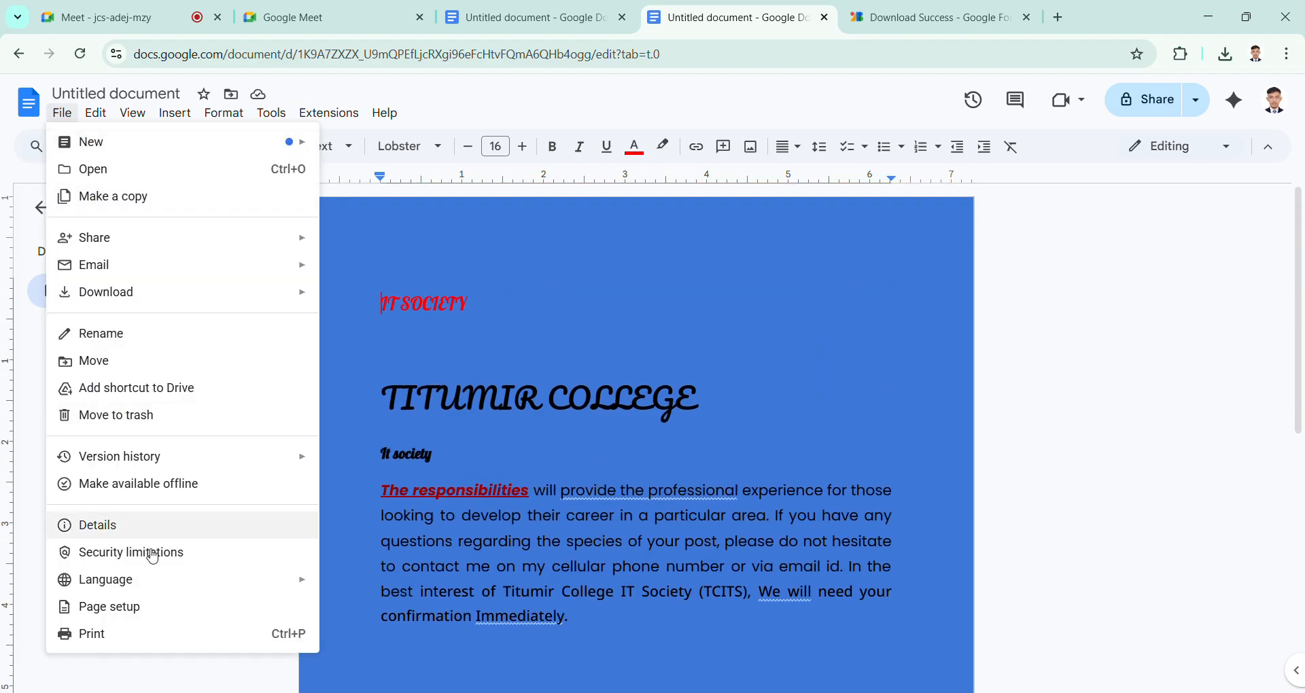
pyautogui.click(167, 606)
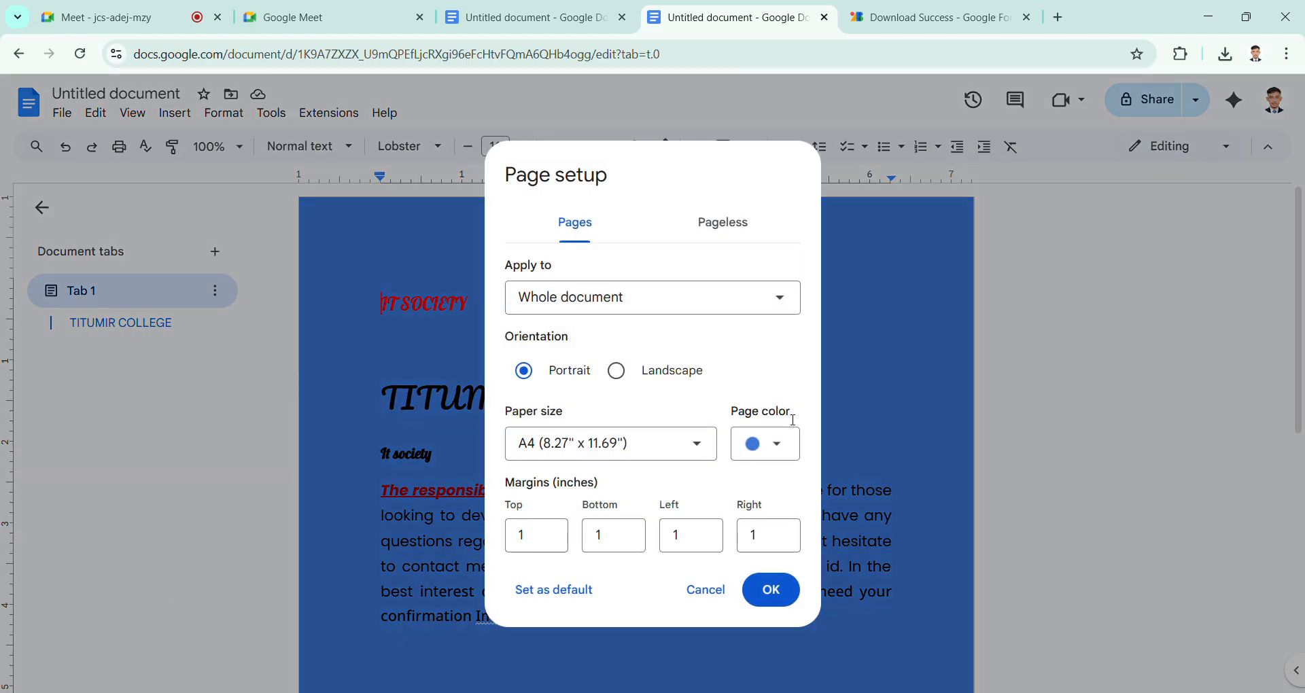
pyautogui.click(782, 446)
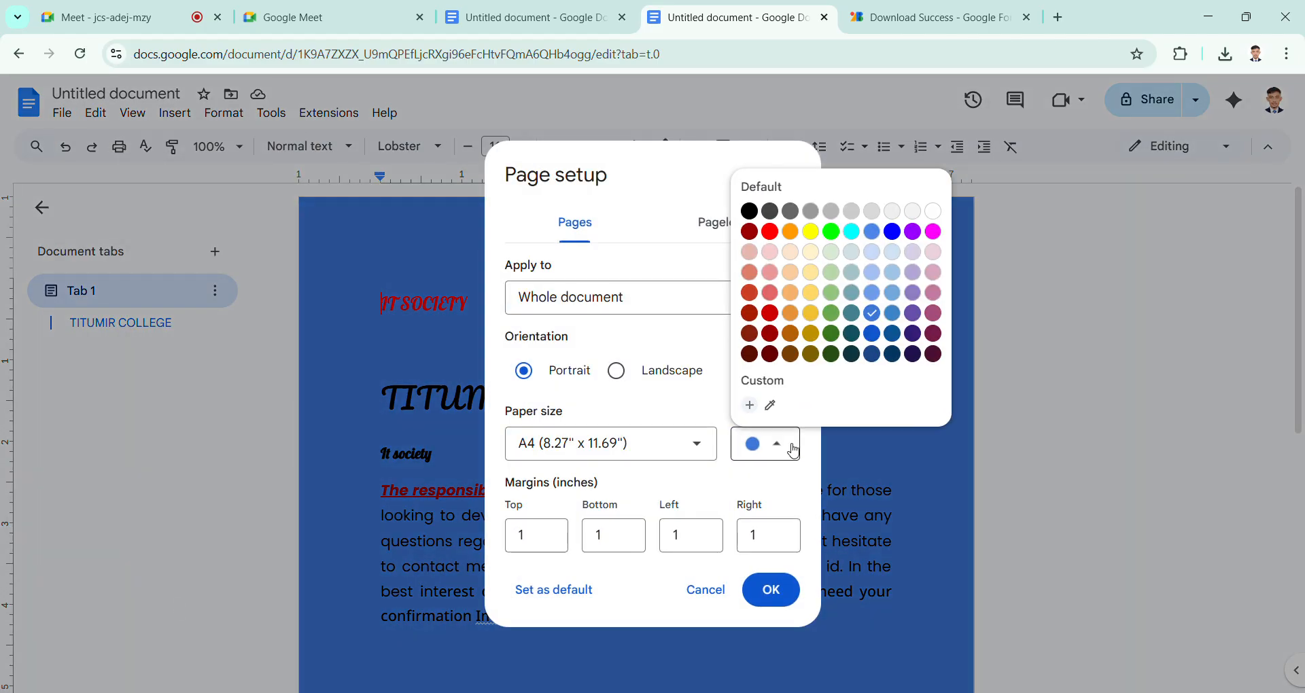
pyautogui.click(770, 333)
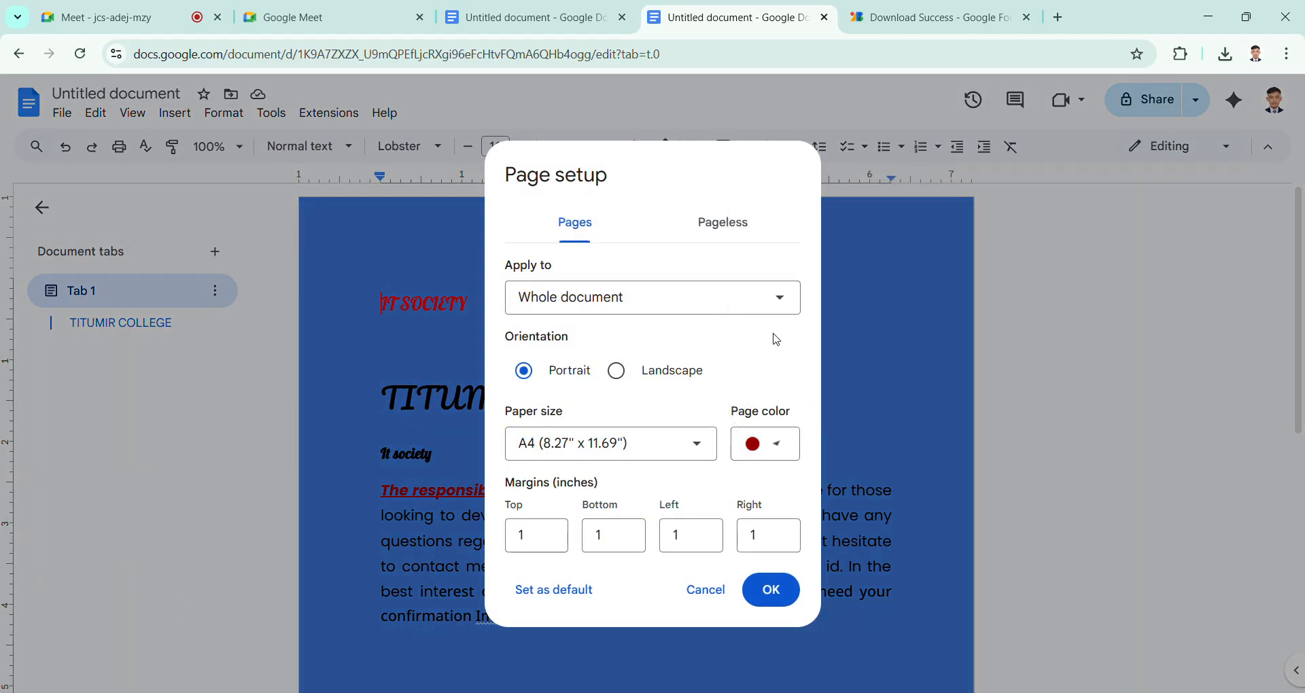
pyautogui.click(784, 586)
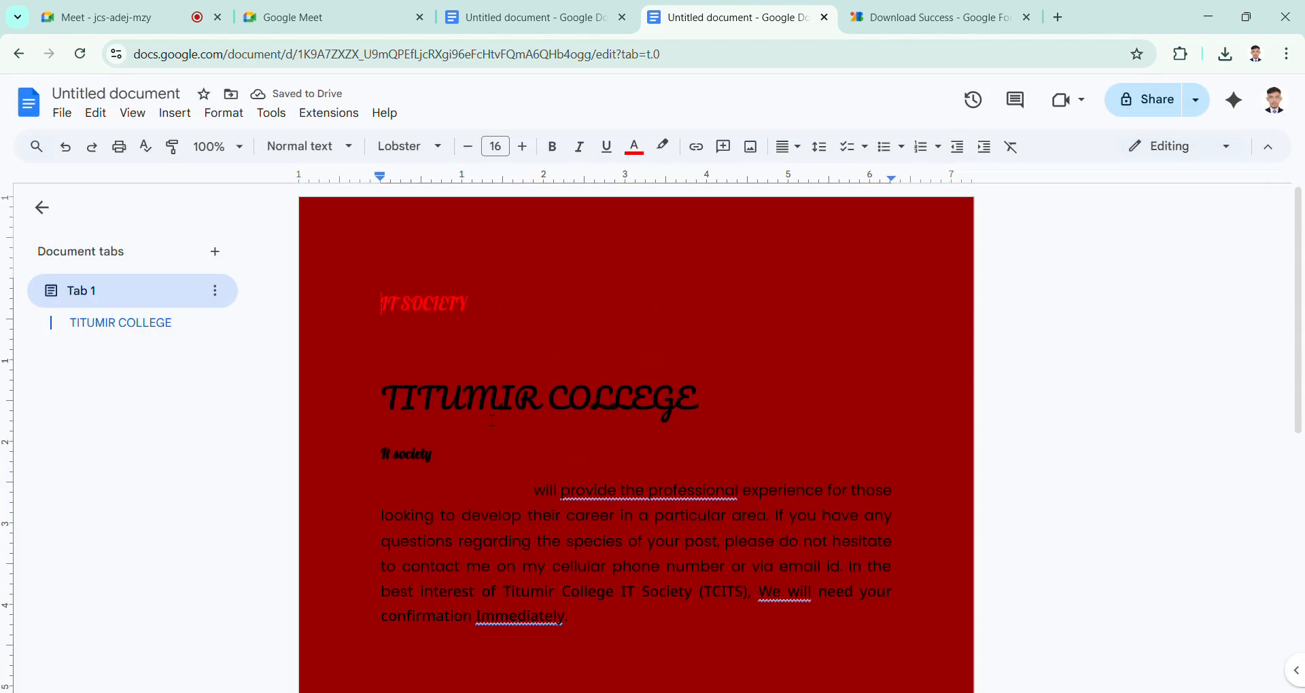
# Step: Set the page color of the whole document back to white in the page setup
pyautogui.click(62, 112)
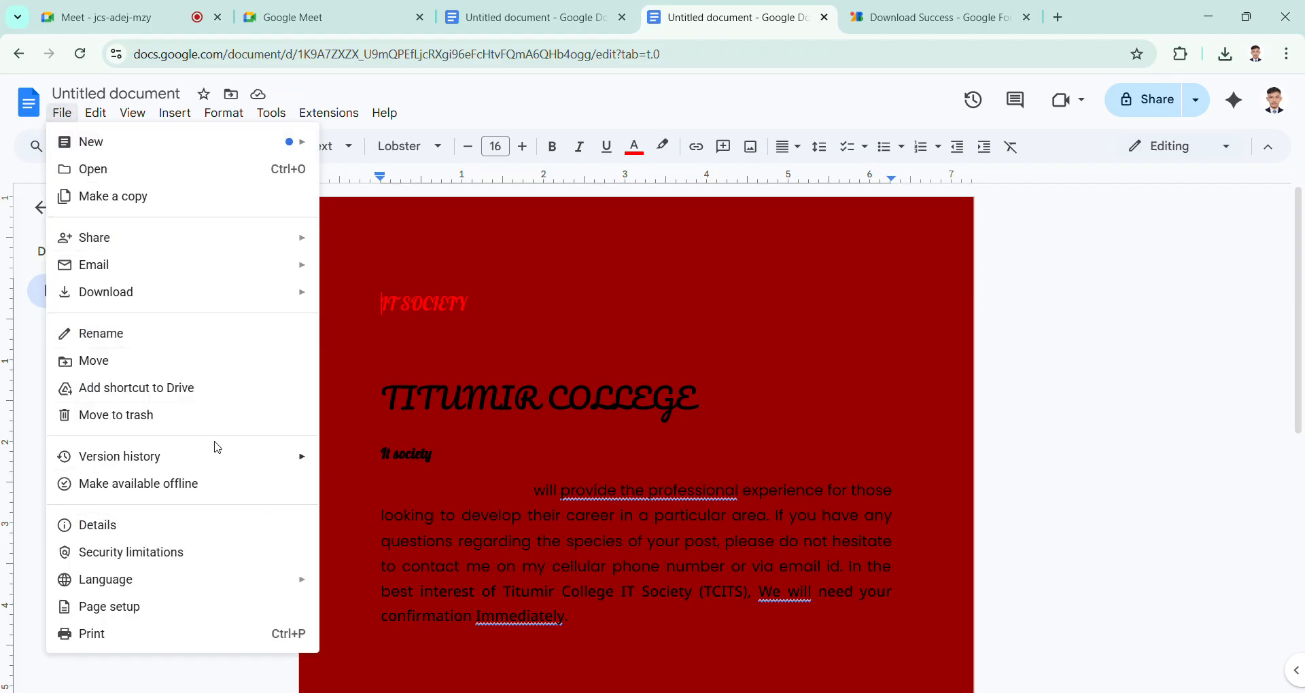
pyautogui.click(242, 606)
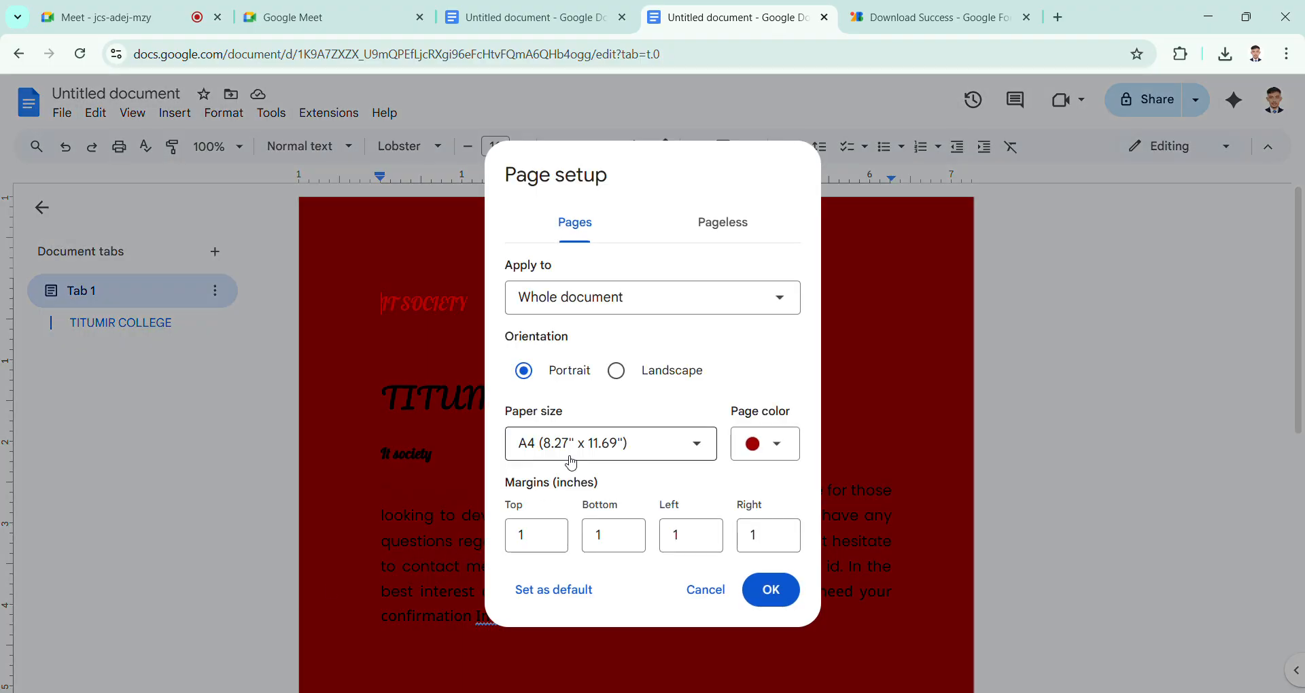
pyautogui.click(765, 452)
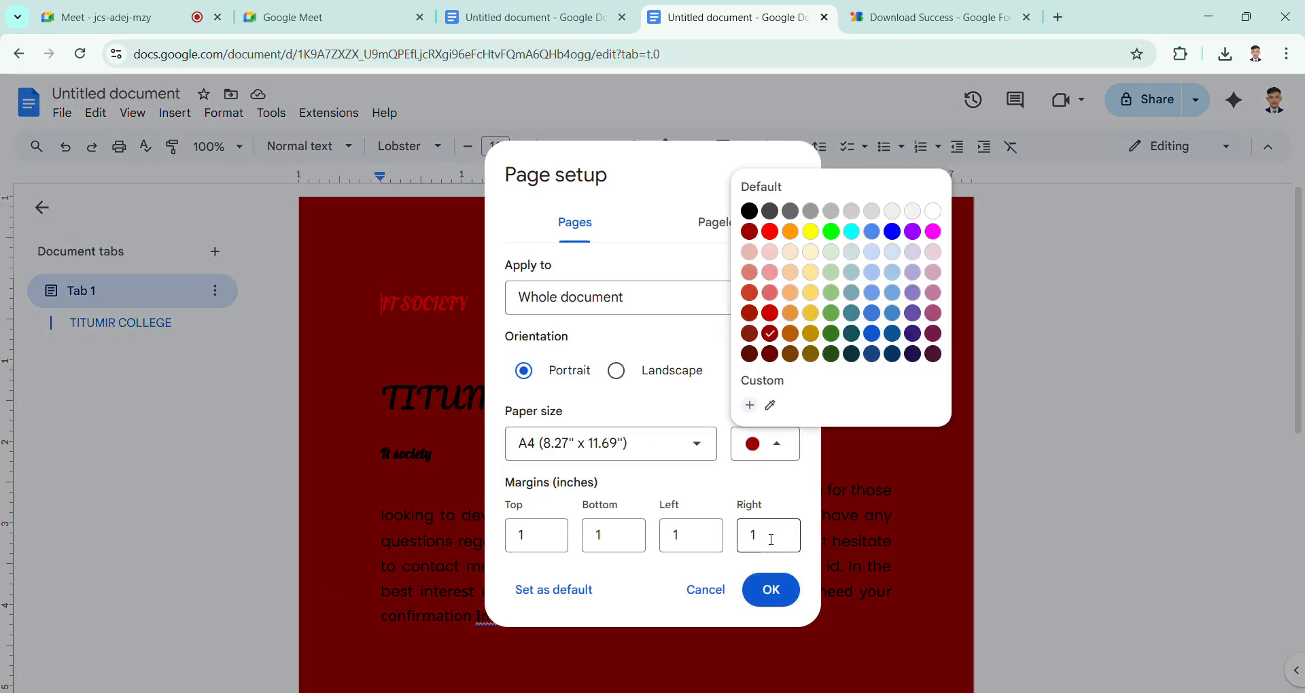
pyautogui.click(875, 528)
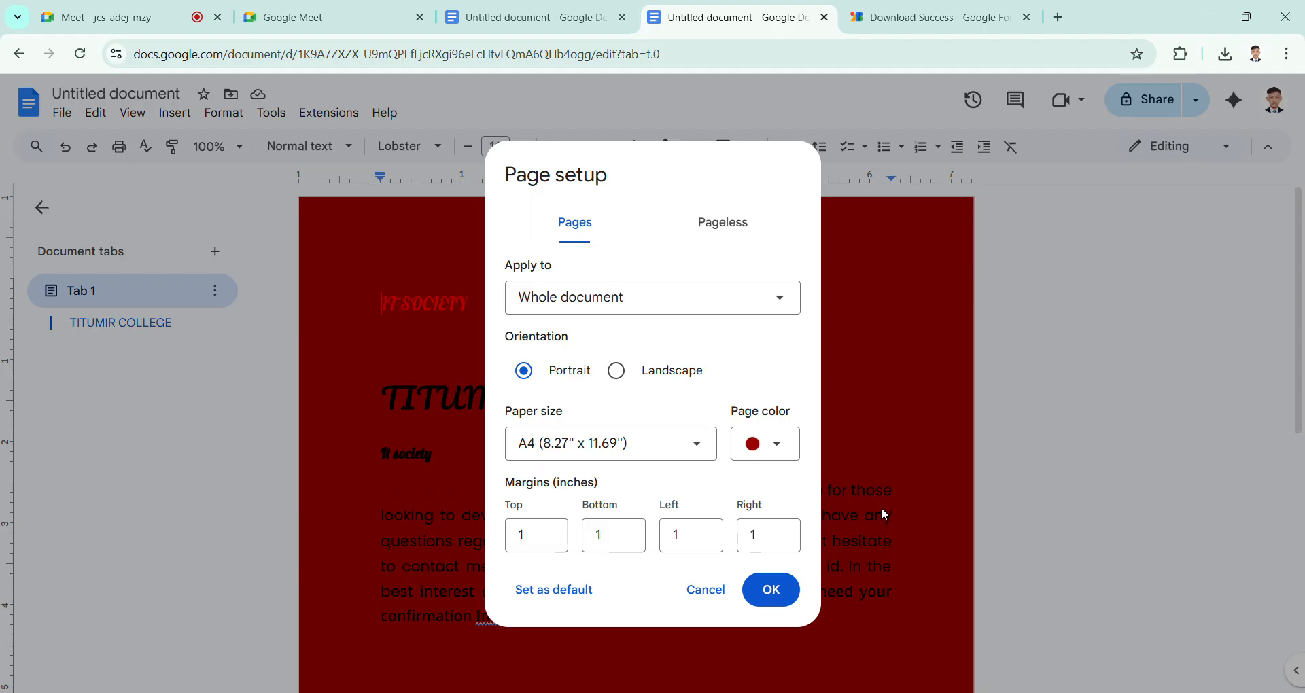
pyautogui.click(780, 447)
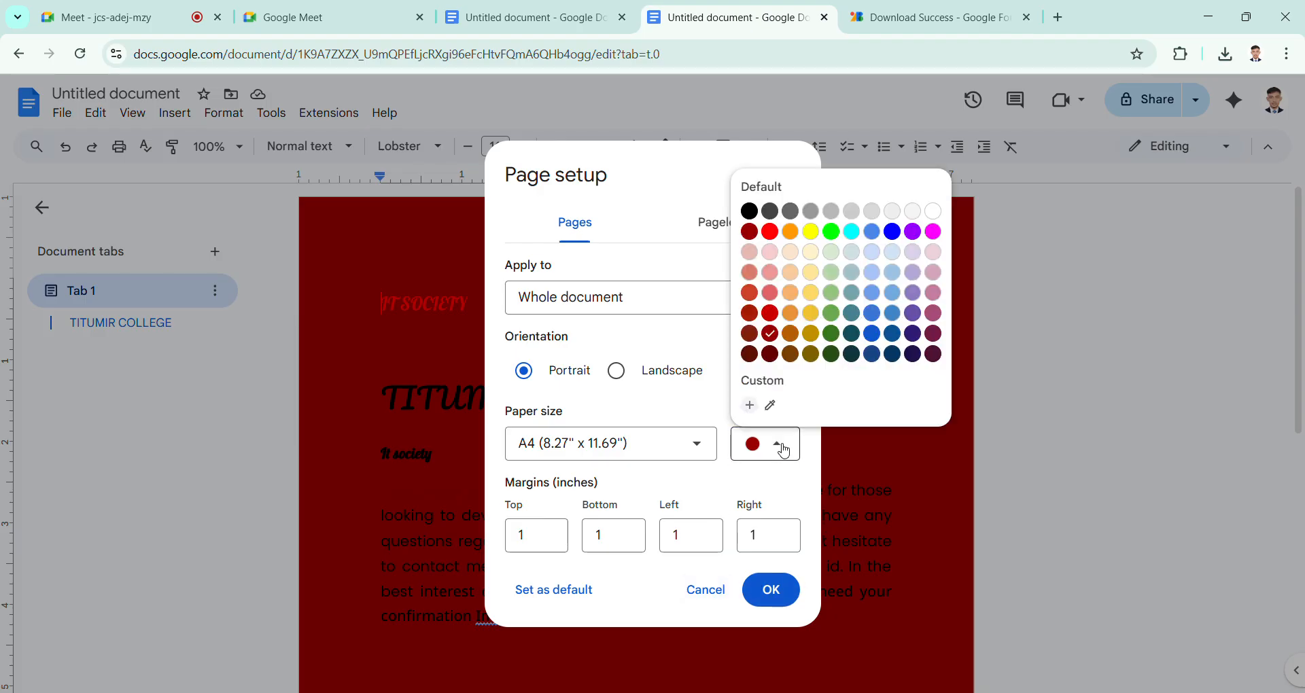
pyautogui.click(944, 214)
pyautogui.click(771, 590)
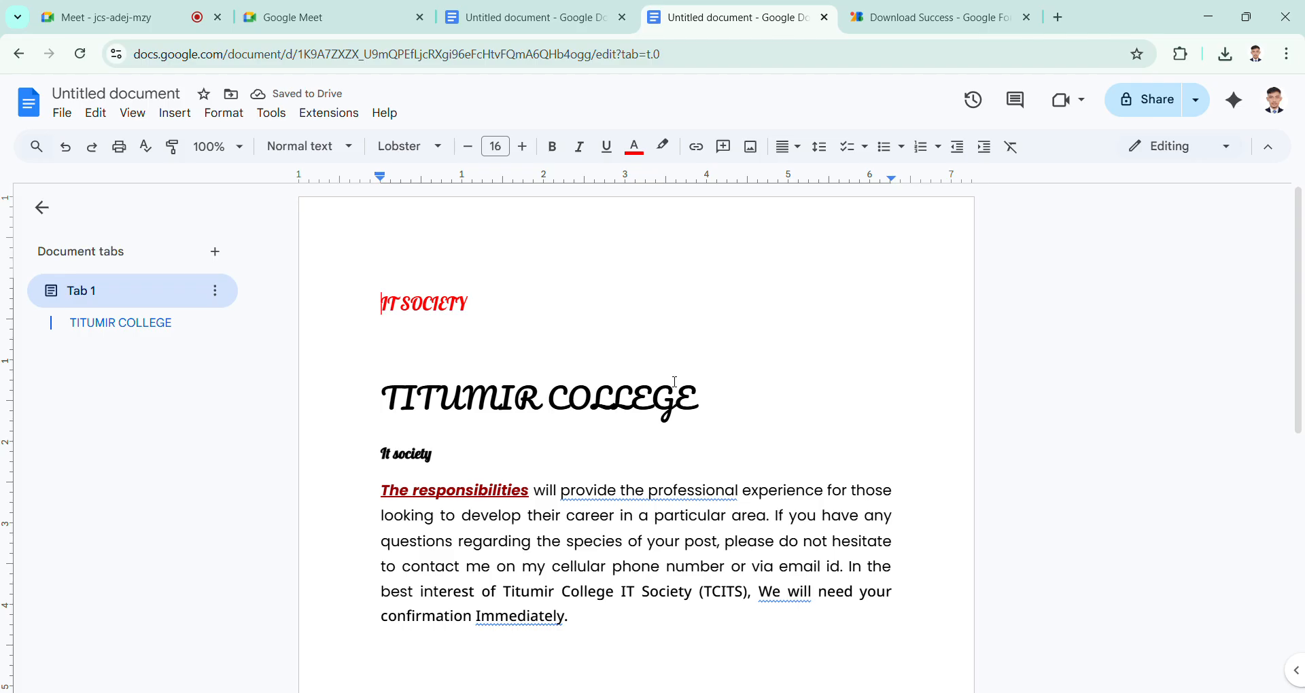
pyautogui.scroll(-2, 675, 382)
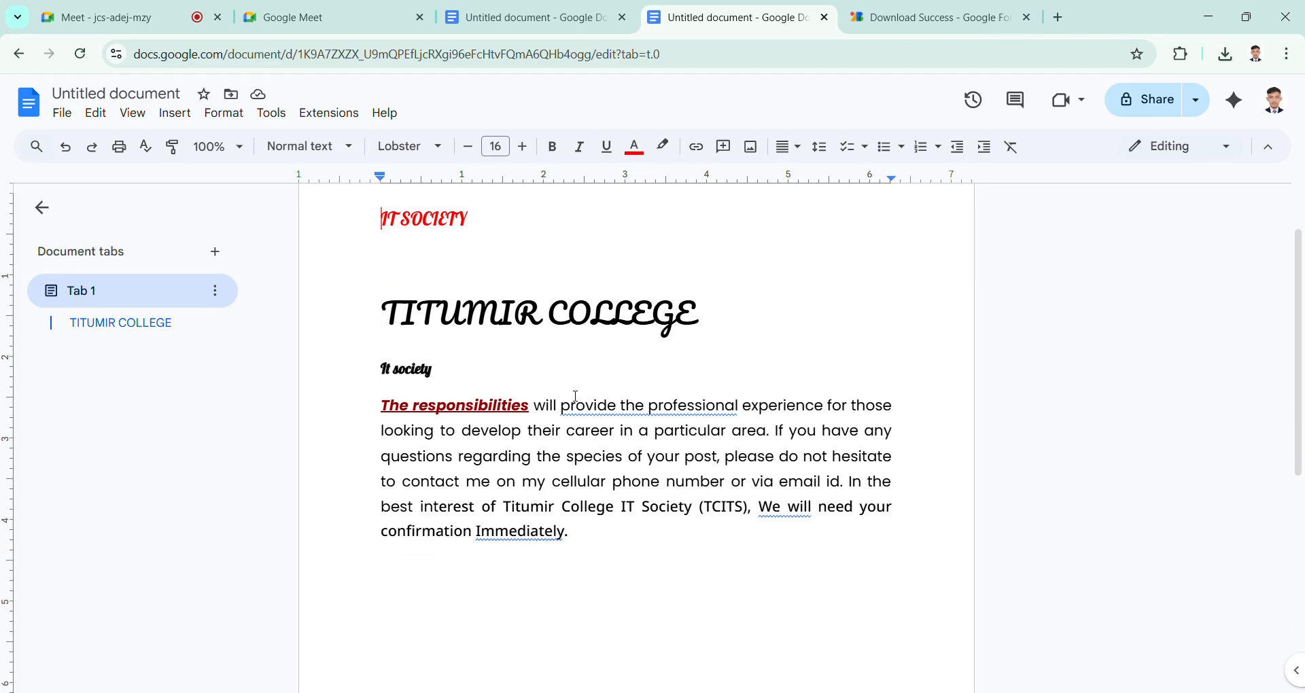
pyautogui.scroll(2, 576, 396)
pyautogui.scroll(-4, 576, 396)
pyautogui.click(576, 396)
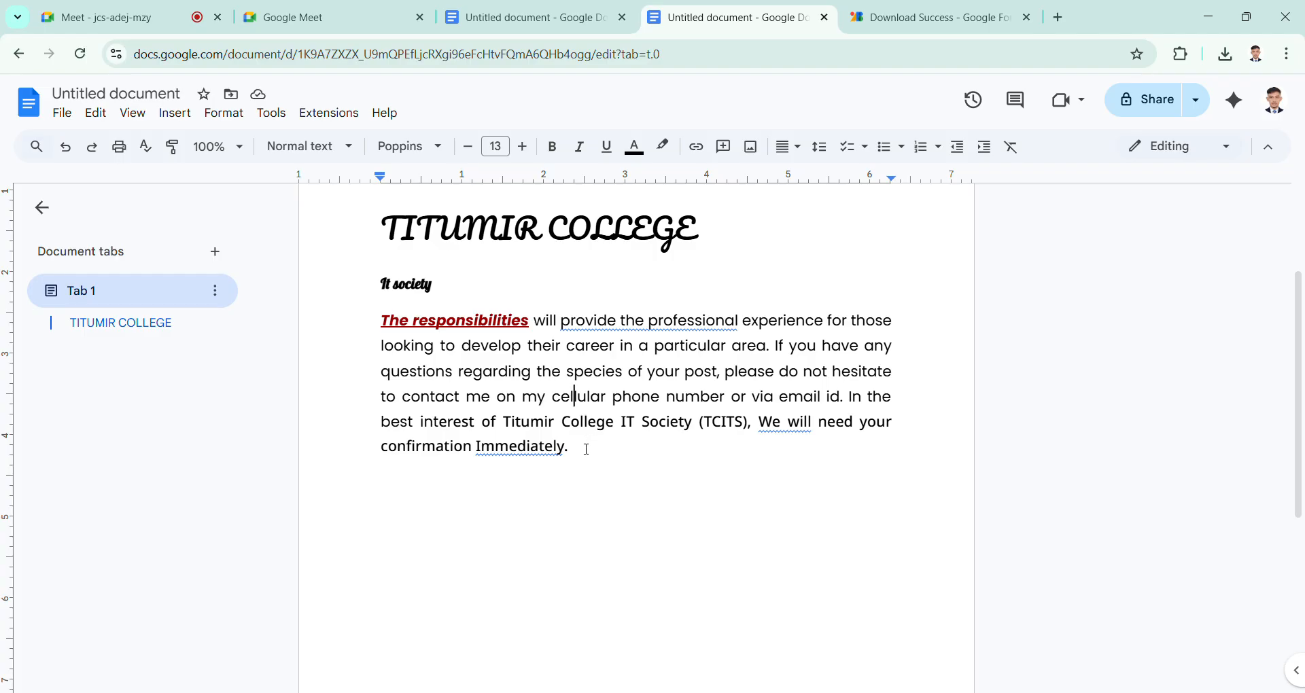
pyautogui.scroll(-3, 586, 447)
pyautogui.scroll(3, 587, 450)
pyautogui.scroll(2, 586, 449)
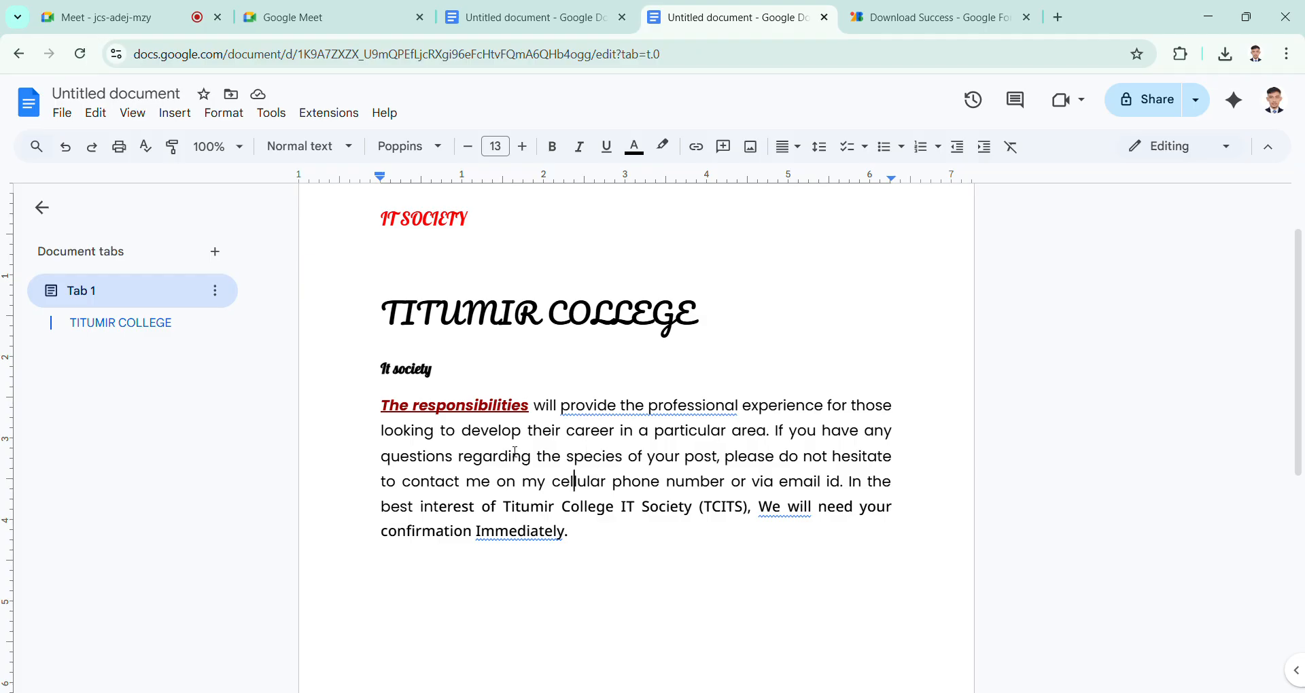
pyautogui.scroll(-2, 516, 452)
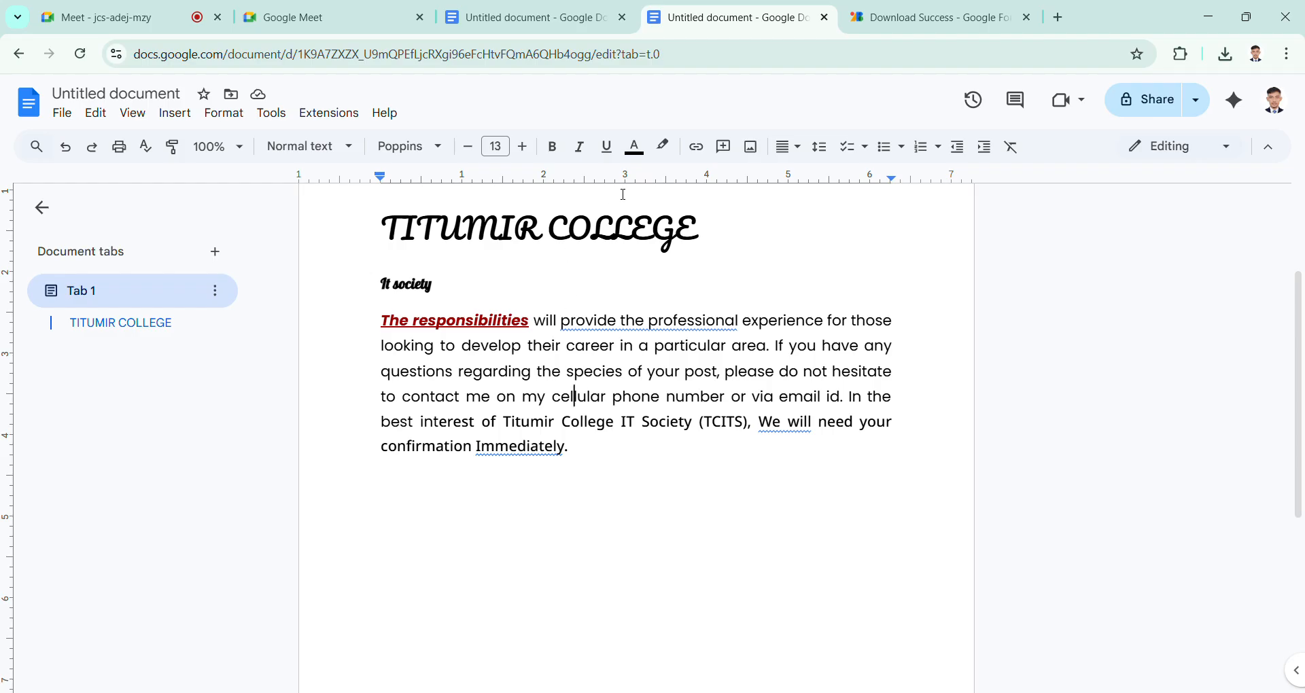
# Step: Try a dark yellow highlight color with the cursor placed inside the TITUMIR COLLEGE title
pyautogui.moveTo(588, 332); pyautogui.dragTo(623, 340)
pyautogui.click(652, 245)
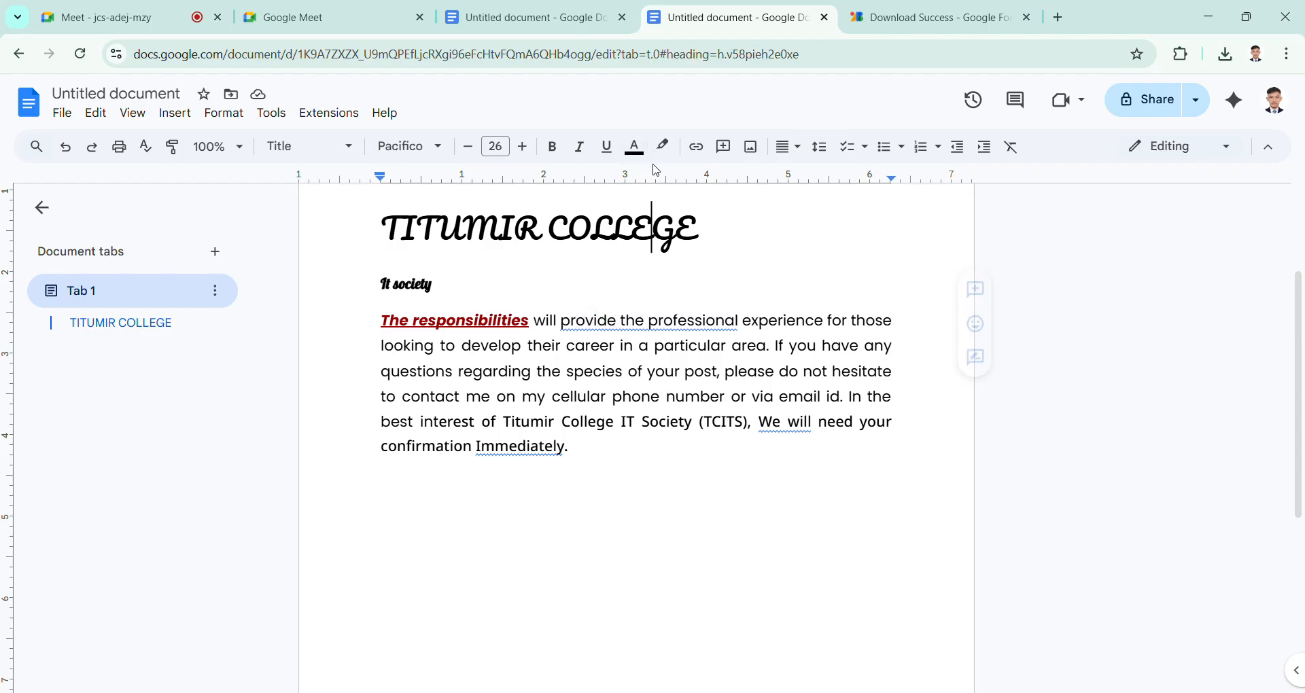
pyautogui.click(664, 147)
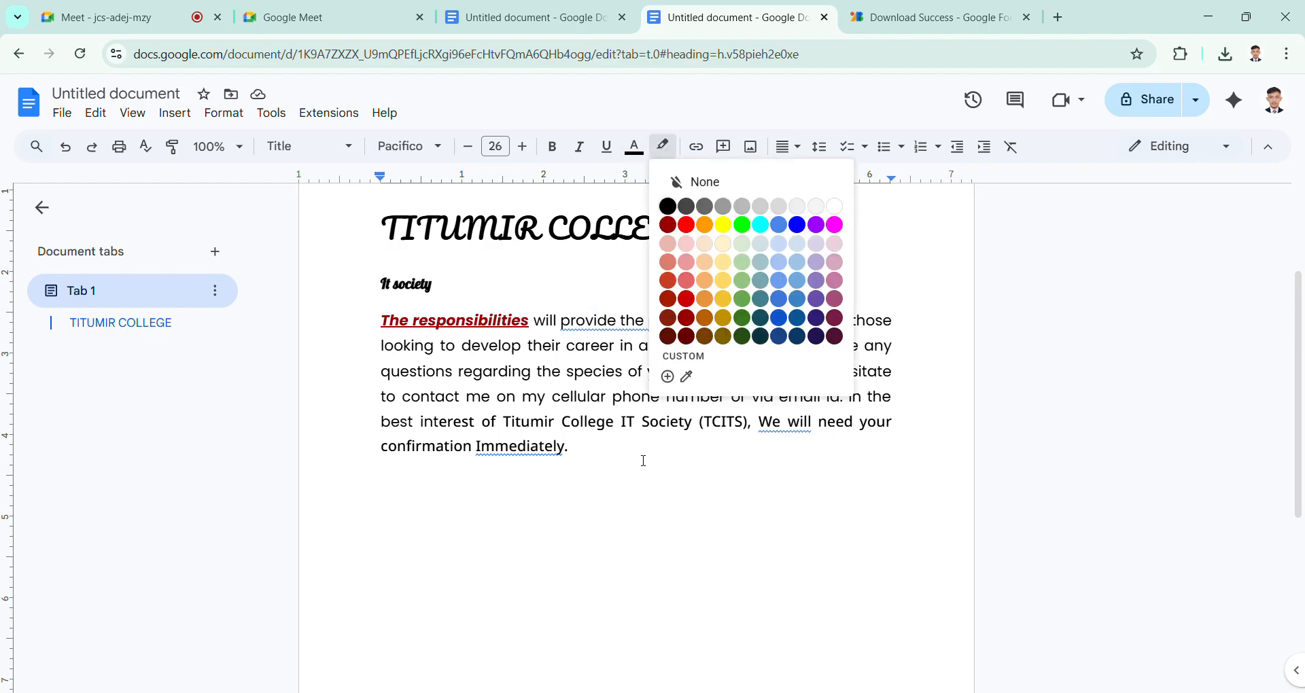
pyautogui.click(723, 313)
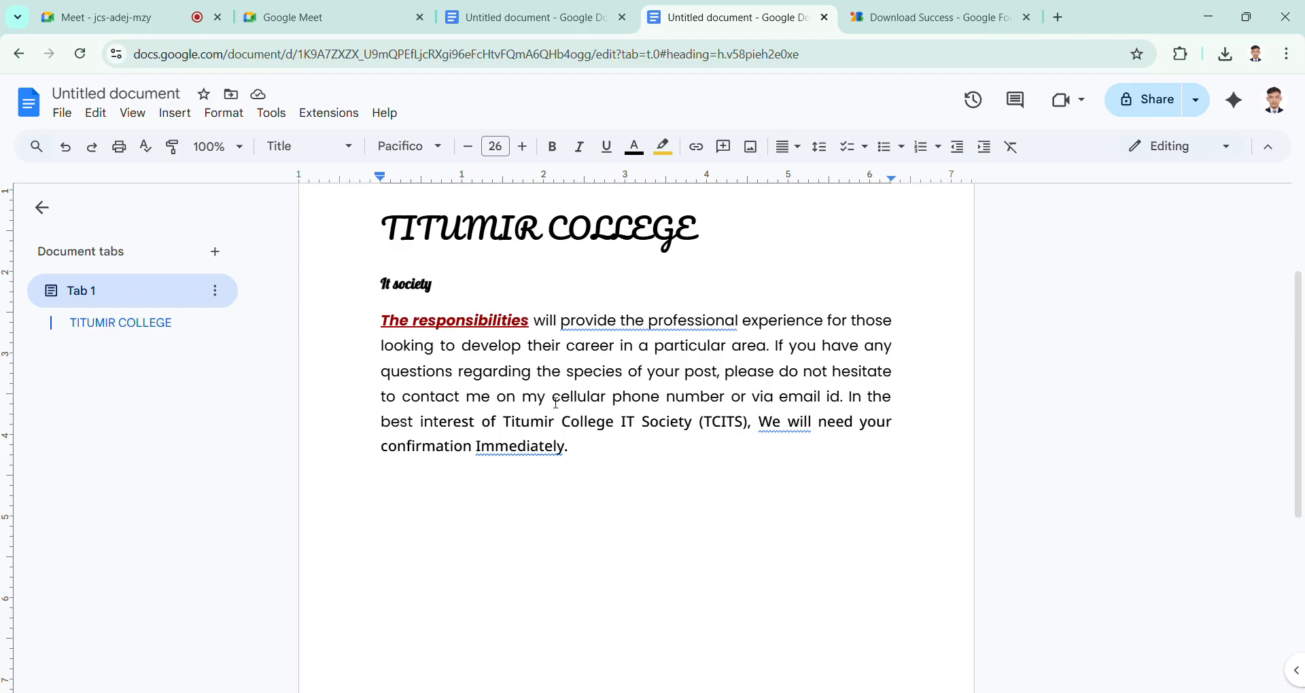
# Step: Highlight "cellular pho" in the body paragraph in dark orange and deselect the text
pyautogui.moveTo(548, 399); pyautogui.dragTo(648, 410)
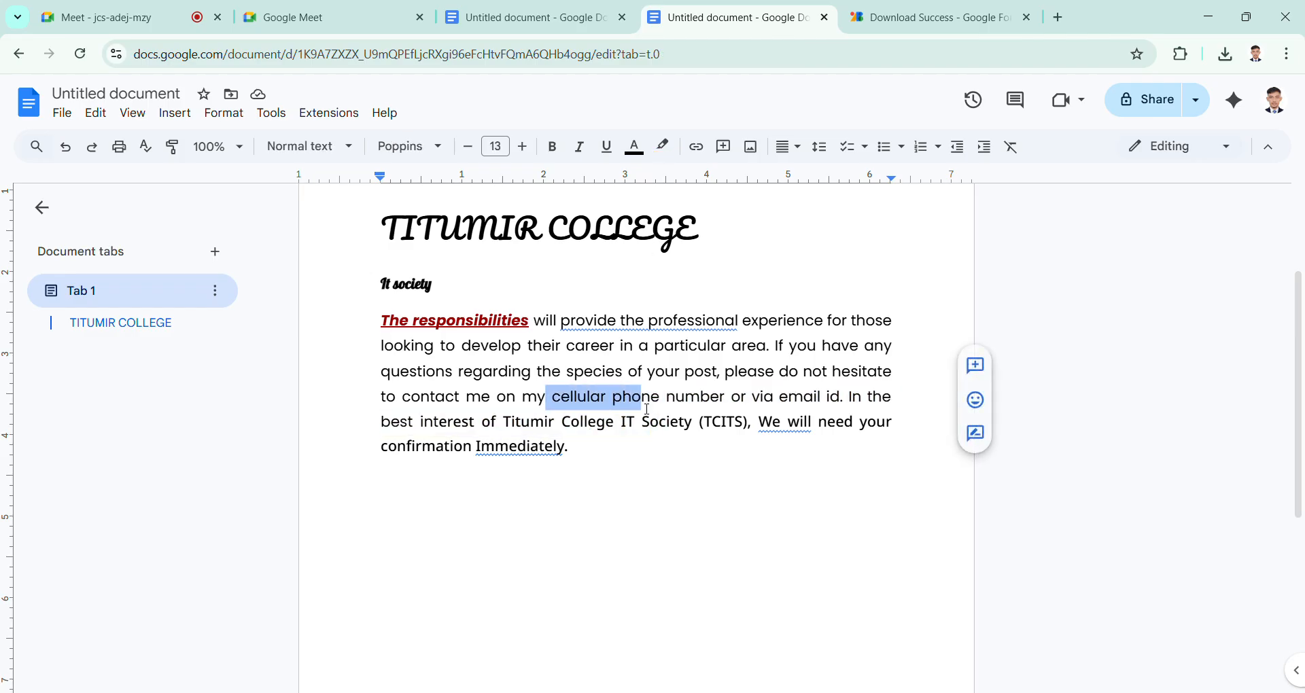
pyautogui.click(664, 147)
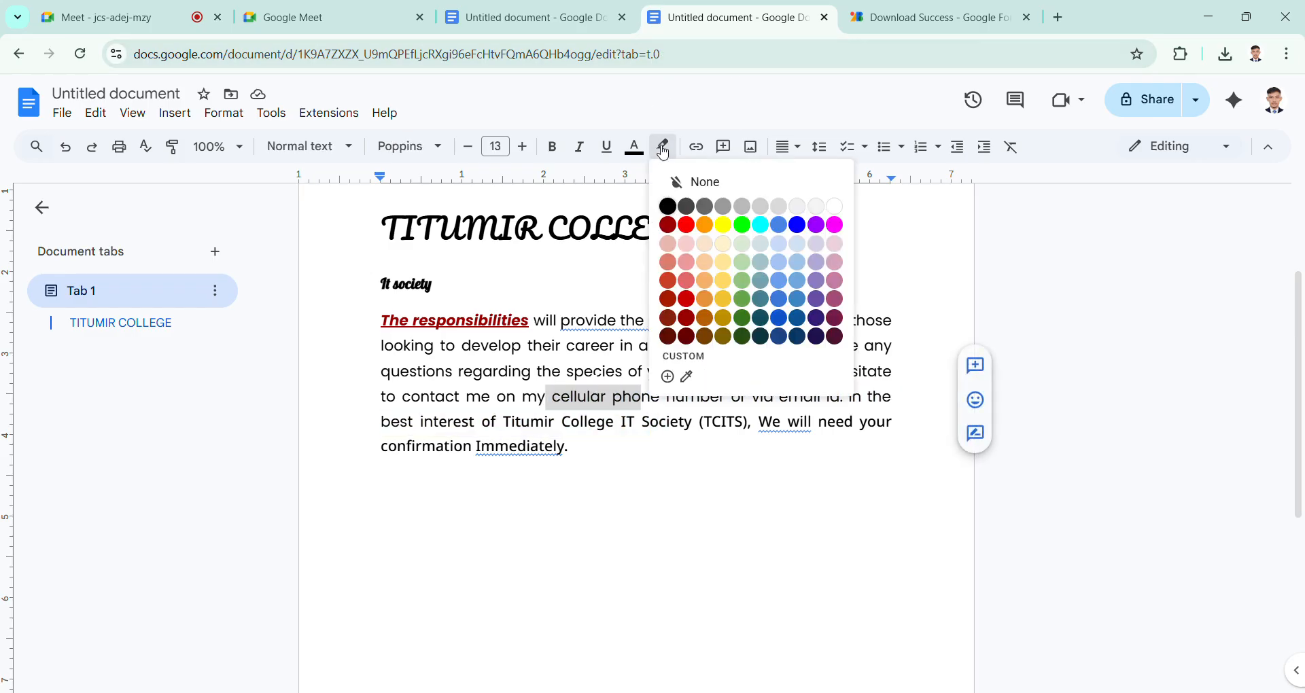
pyautogui.click(713, 296)
pyautogui.click(658, 412)
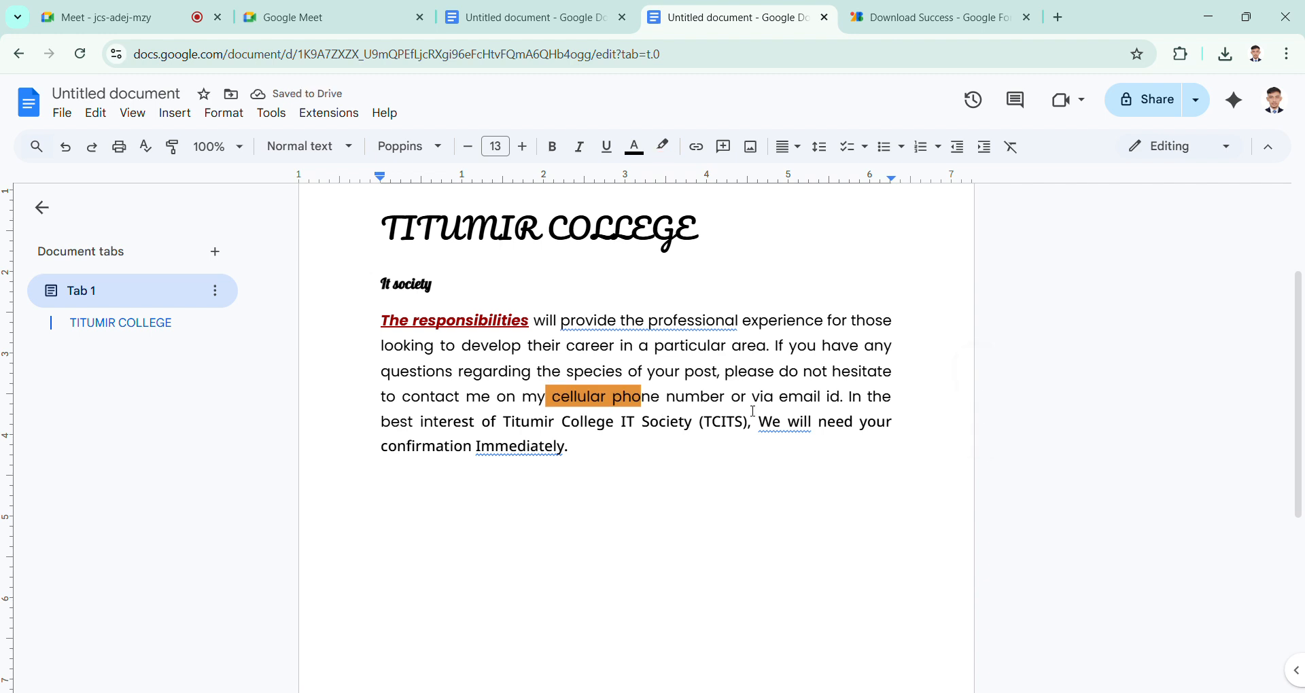
pyautogui.scroll(1, 710, 521)
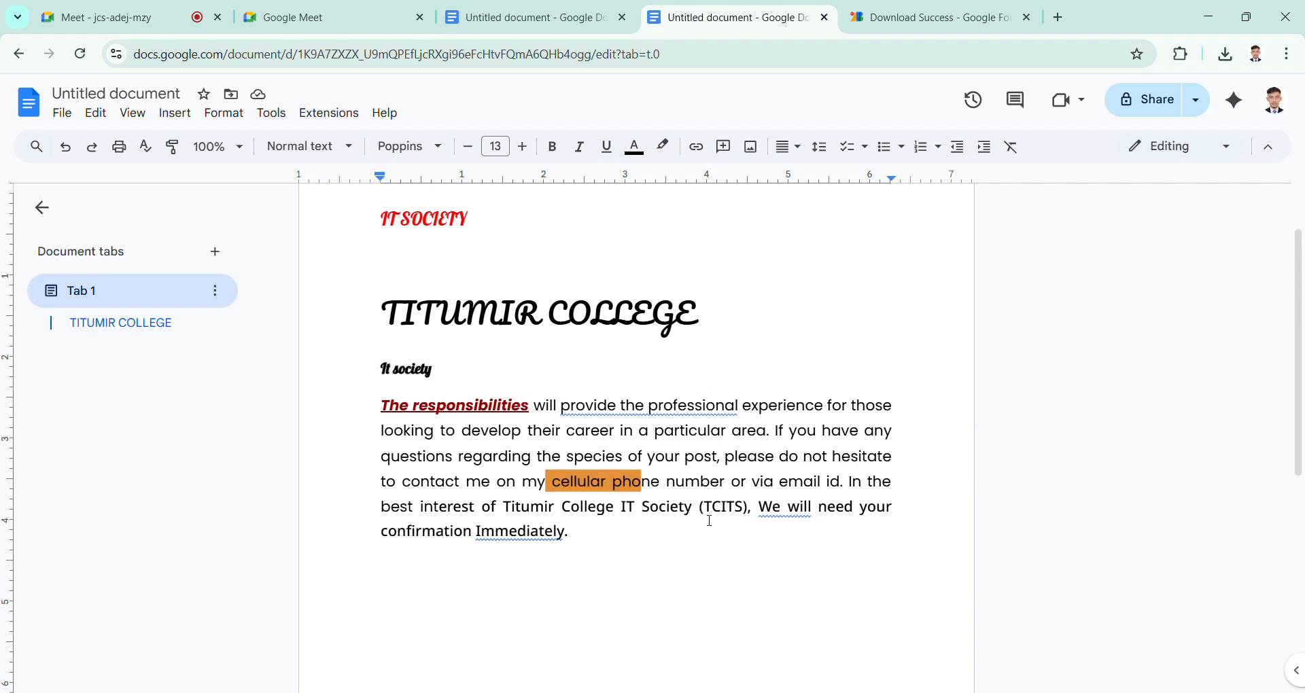
pyautogui.moveTo(593, 581); pyautogui.dragTo(386, 336)
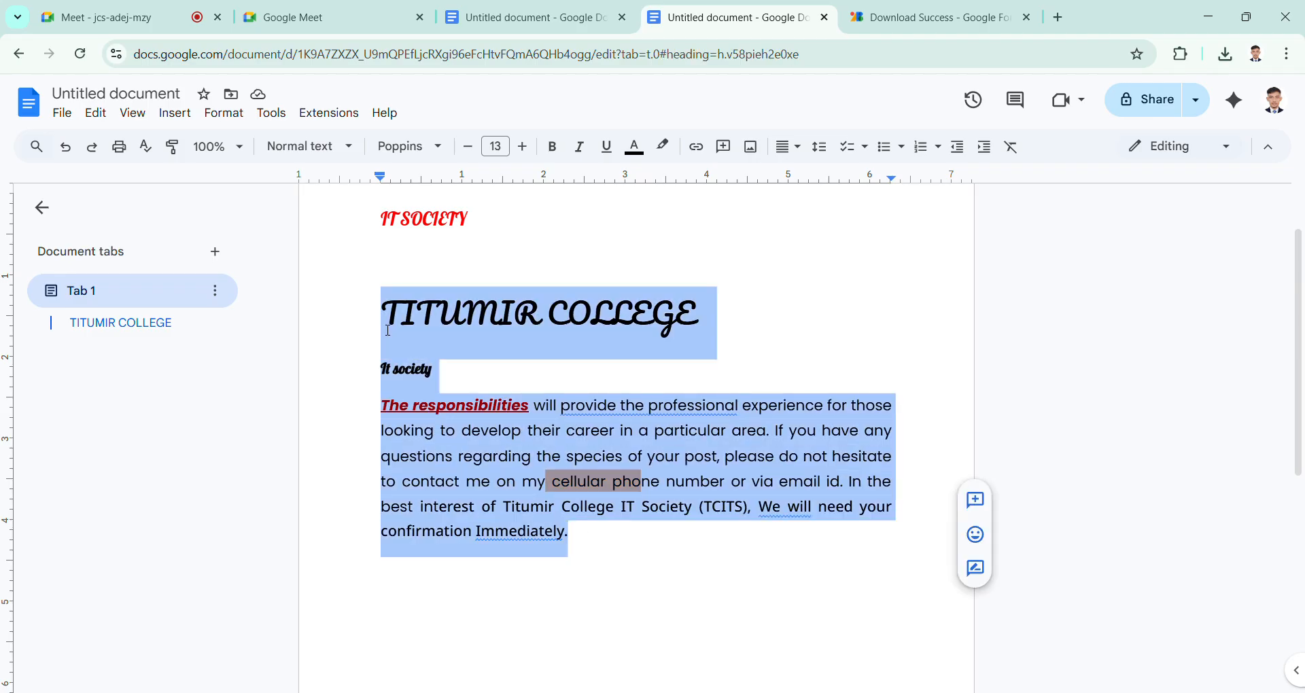
pyautogui.scroll(1, 387, 329)
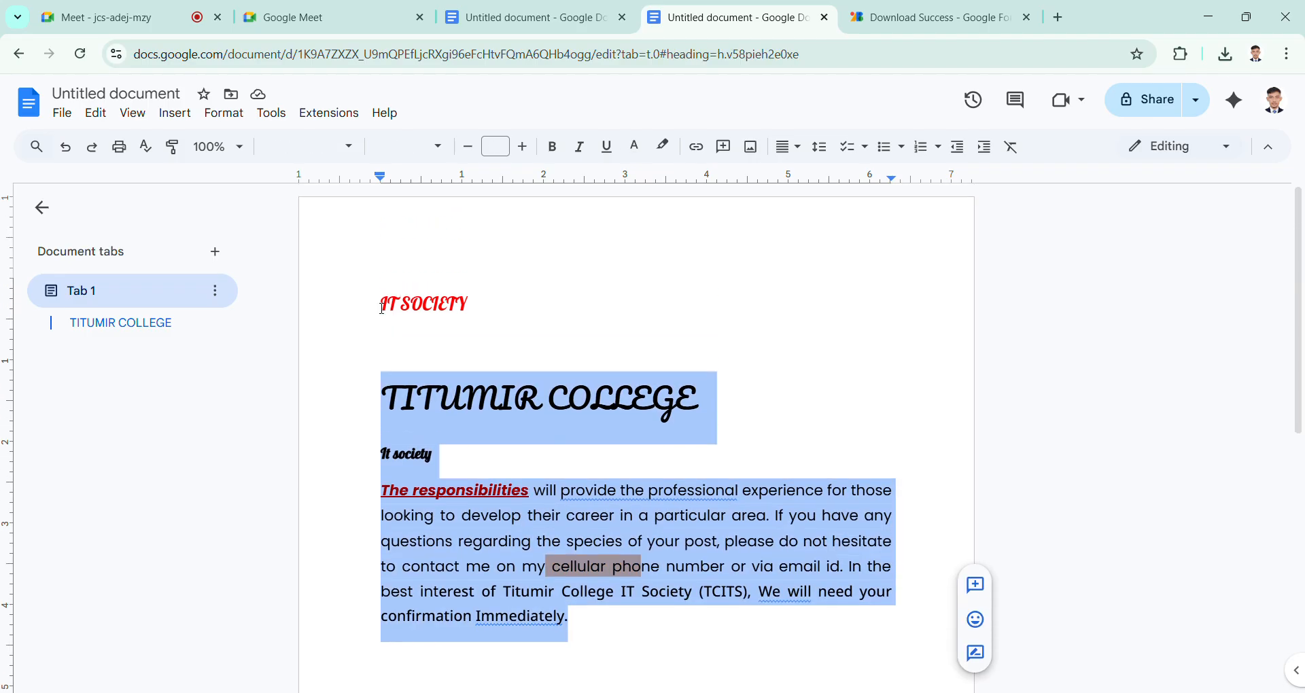
pyautogui.moveTo(383, 308); pyautogui.dragTo(484, 329)
pyautogui.click(492, 333)
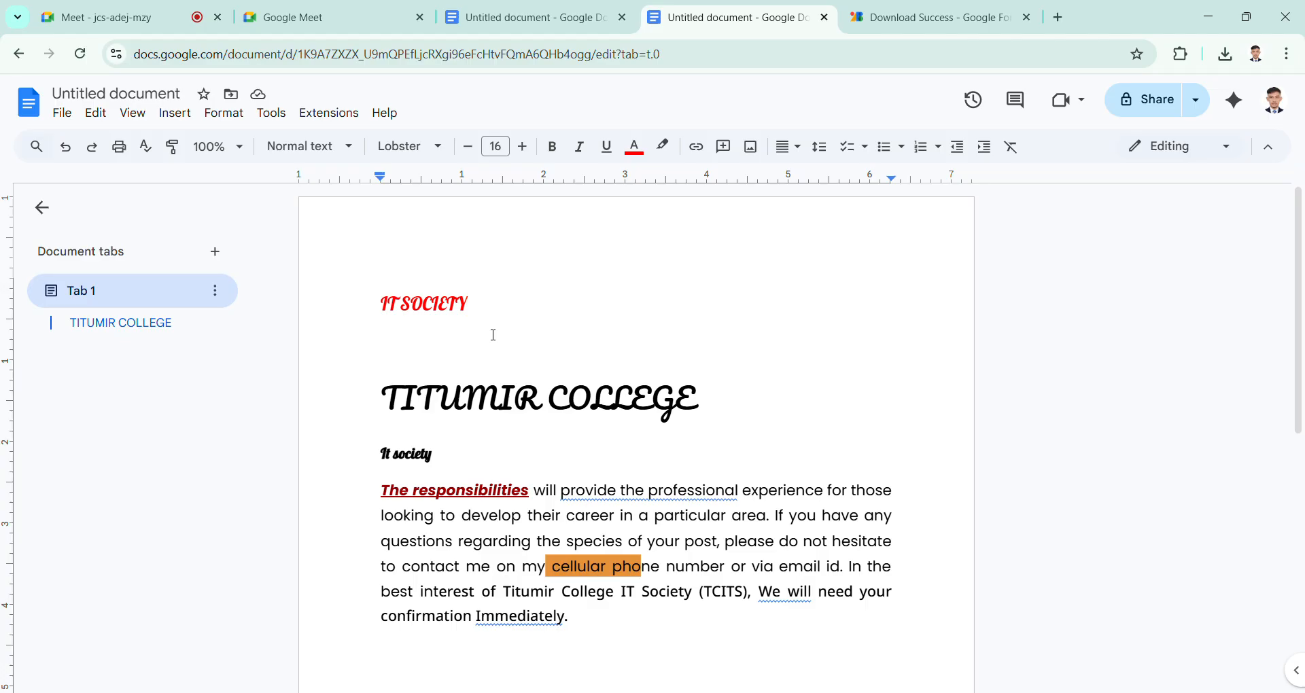
pyautogui.scroll(-4, 493, 334)
pyautogui.scroll(1, 490, 335)
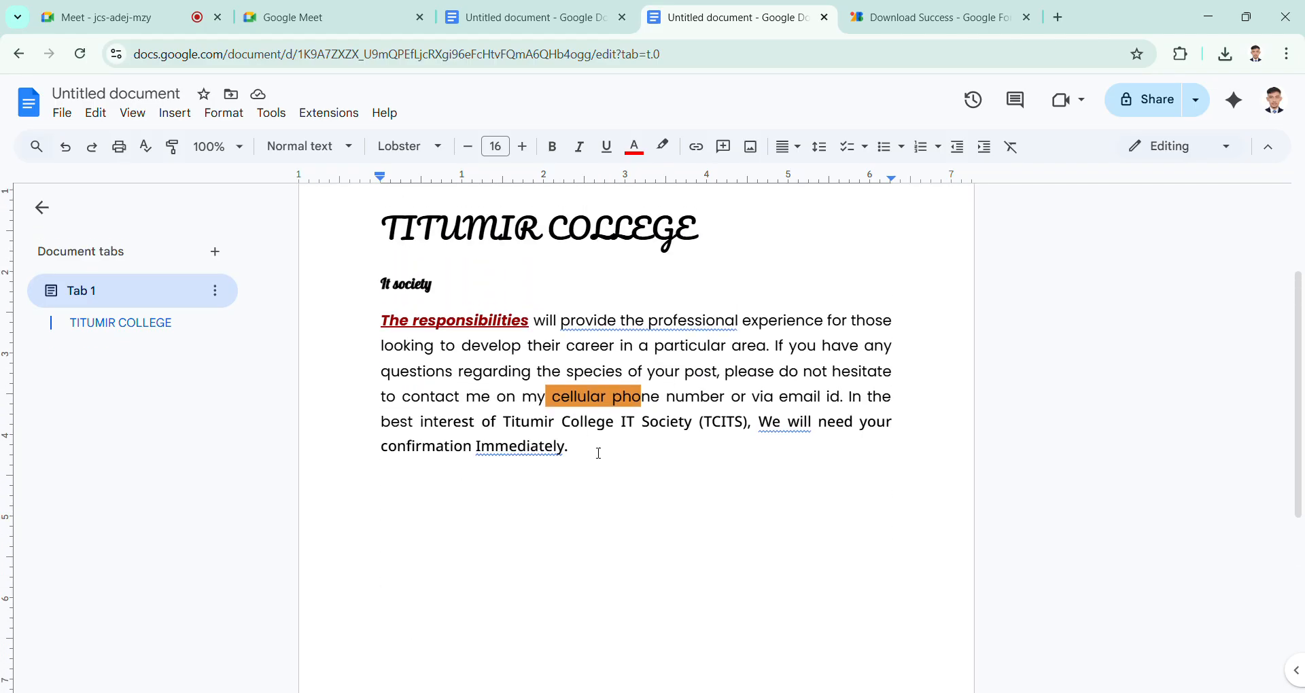
pyautogui.moveTo(583, 463); pyautogui.dragTo(422, 346)
pyautogui.click(445, 371)
pyautogui.moveTo(596, 474); pyautogui.dragTo(381, 321)
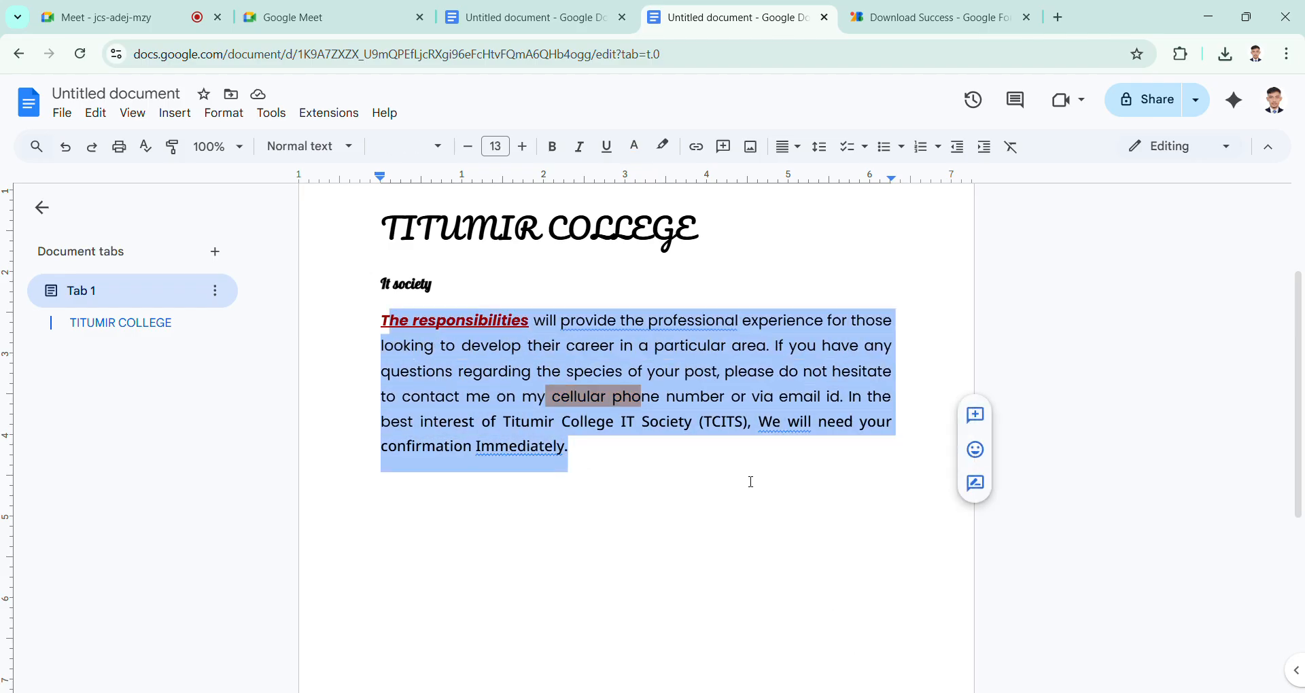
pyautogui.click(516, 422)
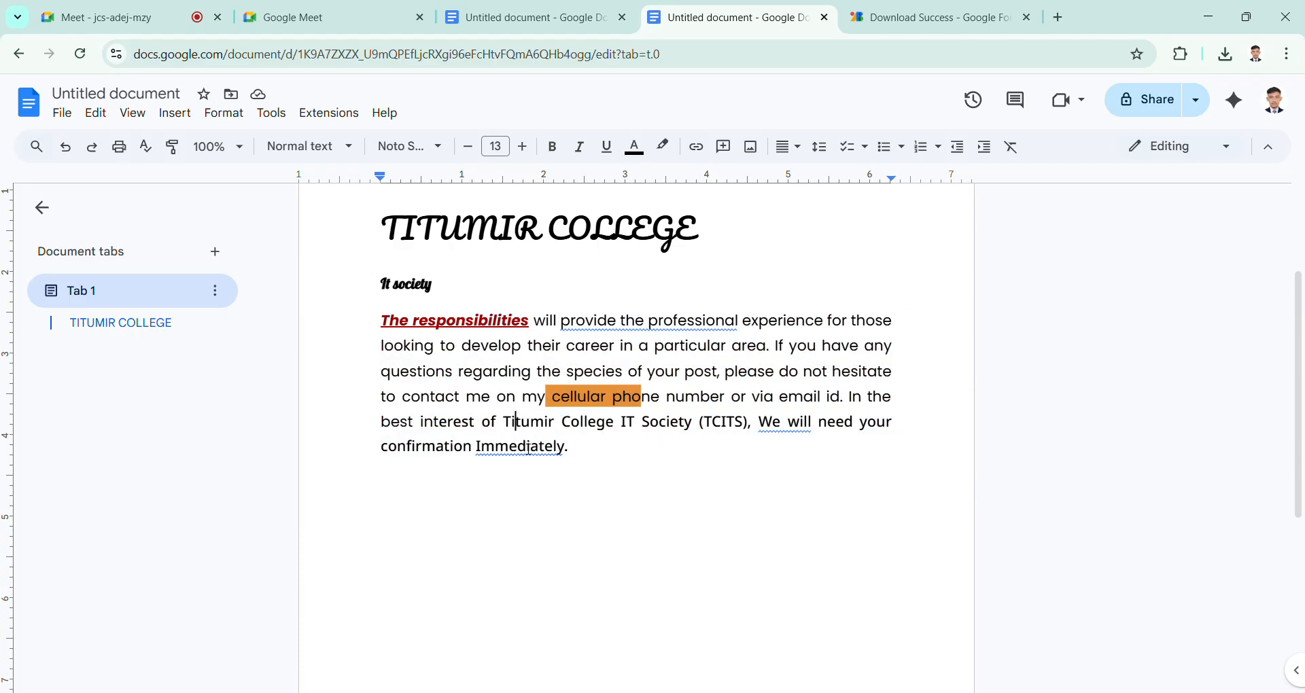
# Step: Add two blank lines after the body paragraph ending in "Immediately."
pyautogui.click(581, 467)
pyautogui.press('Return')
pyautogui.press('Return')
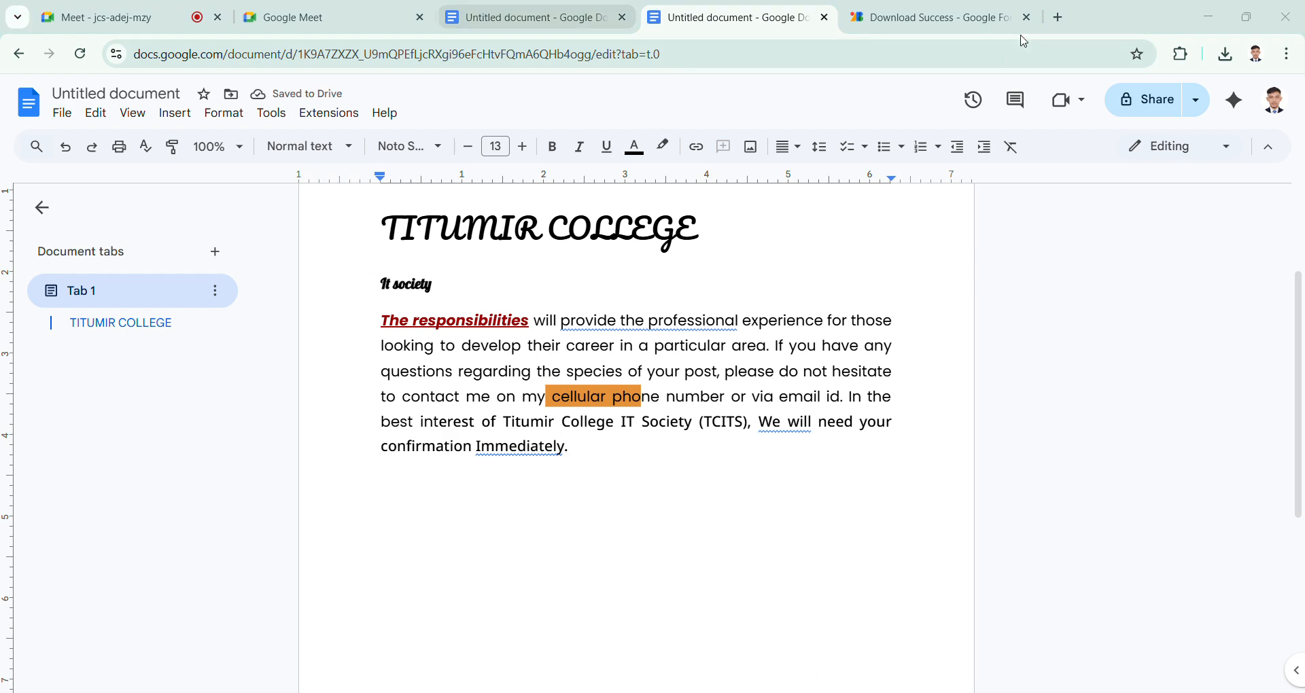
# Step: Search the web for "lorem ipsum" in a new browser tab and open the lipsum.com site
pyautogui.click(1058, 17)
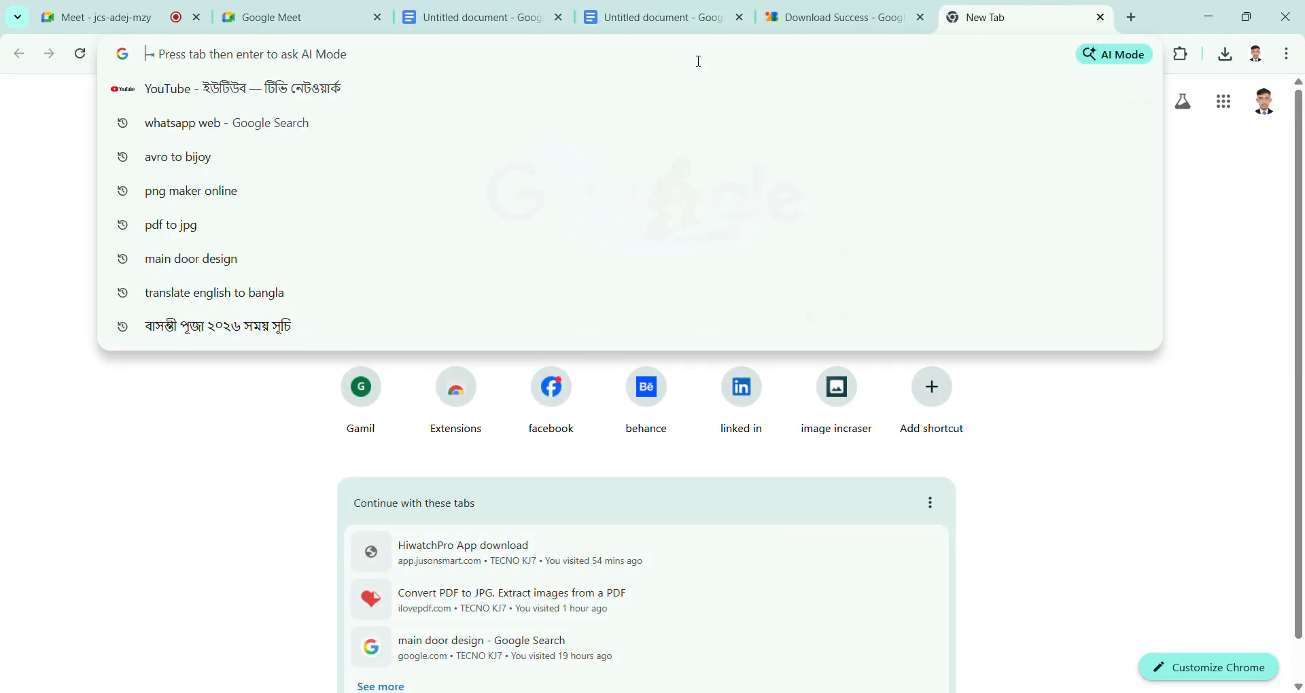
pyautogui.write('lore')
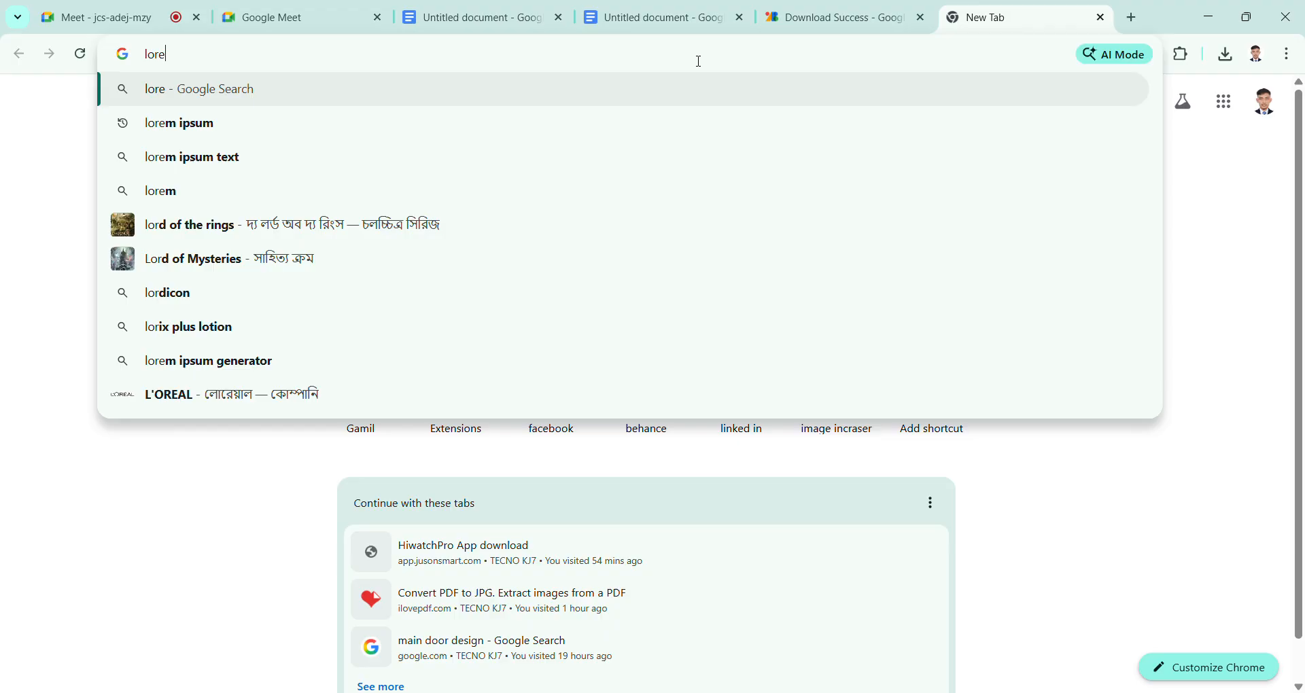
pyautogui.click(599, 157)
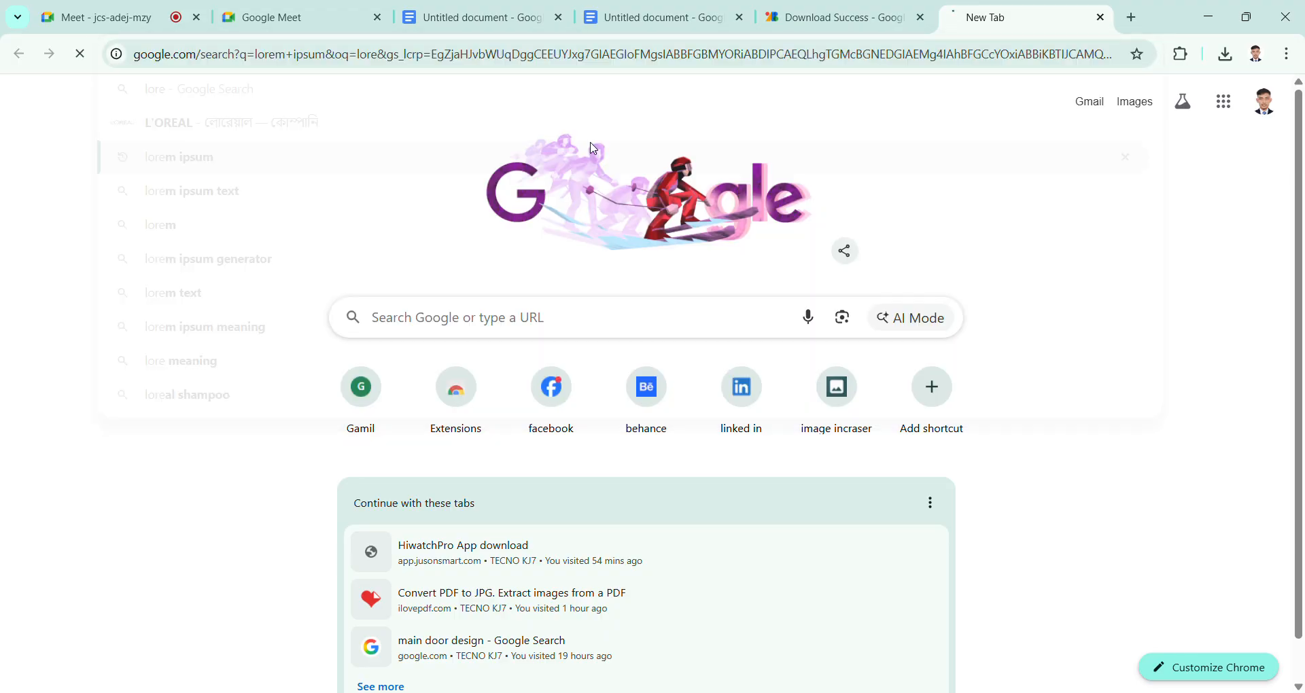
pyautogui.click(378, 270)
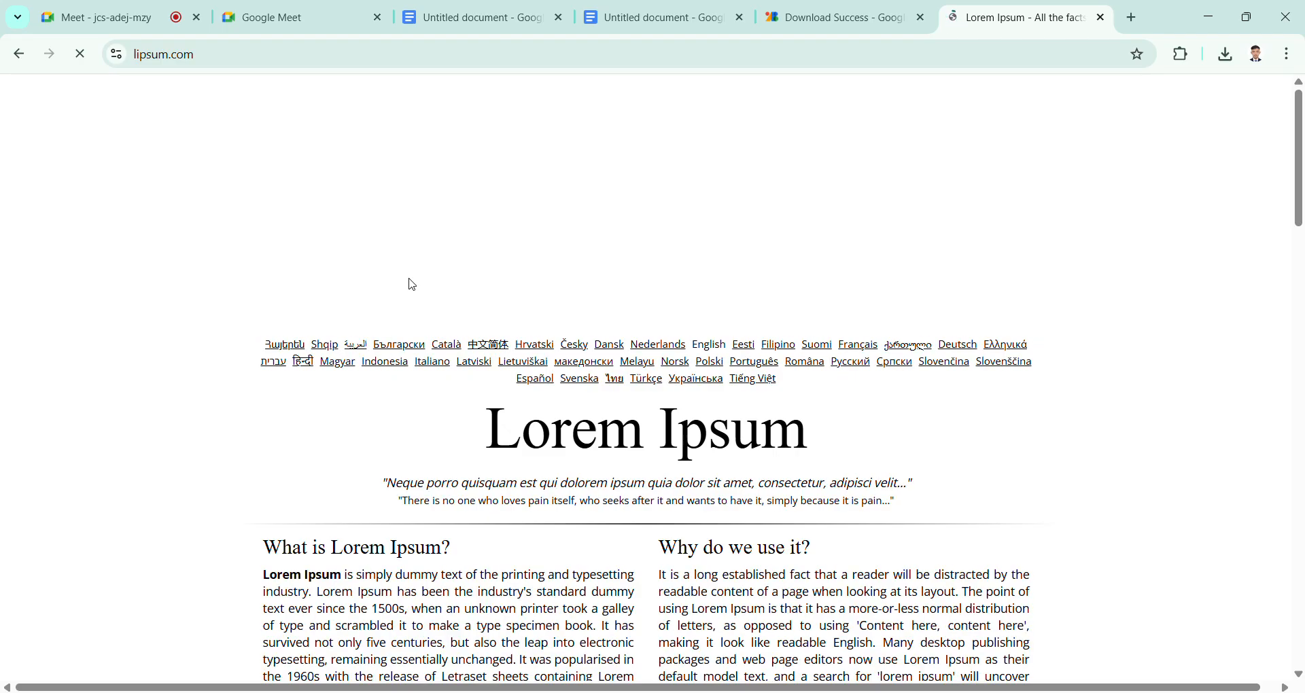
# Step: Copy the lipsum.com paragraph about the standard chunk of Lorem Ipsum, through "1914 translation by H. Rackham."
pyautogui.scroll(-5, 267, 478)
pyautogui.scroll(-5, 265, 450)
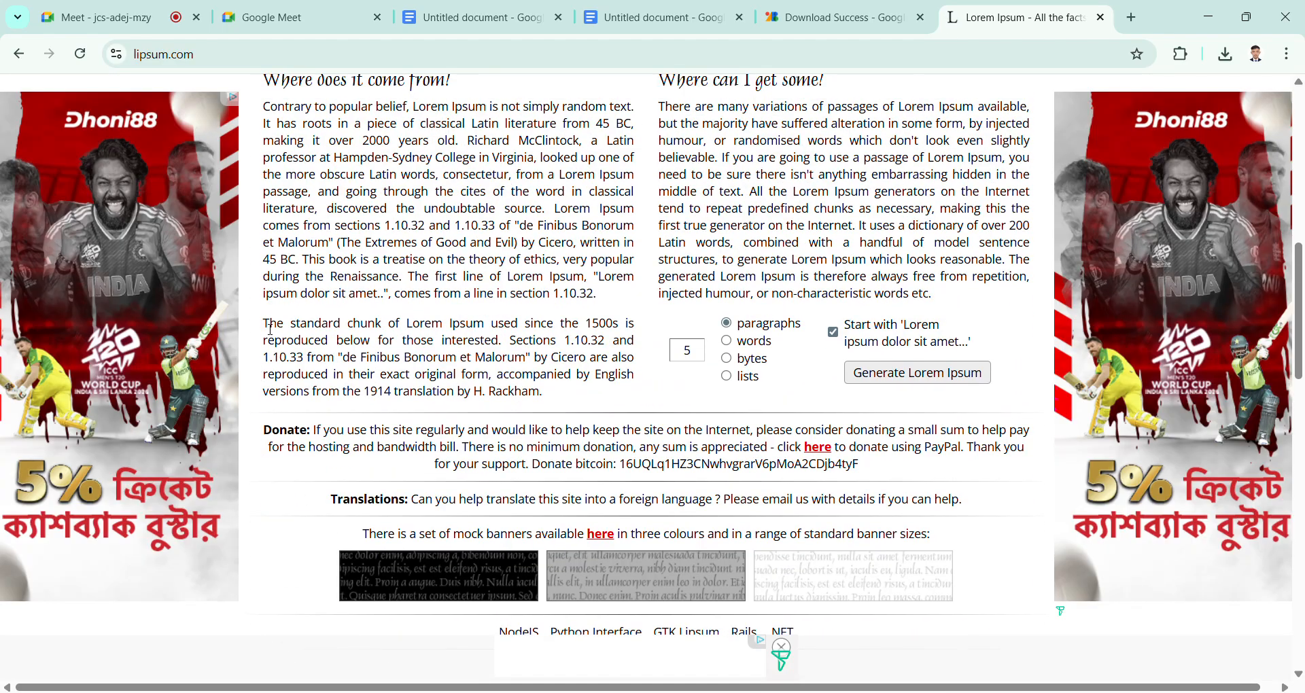
pyautogui.moveTo(262, 324)
pyautogui.mouseDown()
pyautogui.moveTo(522, 394)
pyautogui.moveTo(265, 321)
pyautogui.moveTo(282, 333)
pyautogui.mouseUp()
pyautogui.click(529, 398)
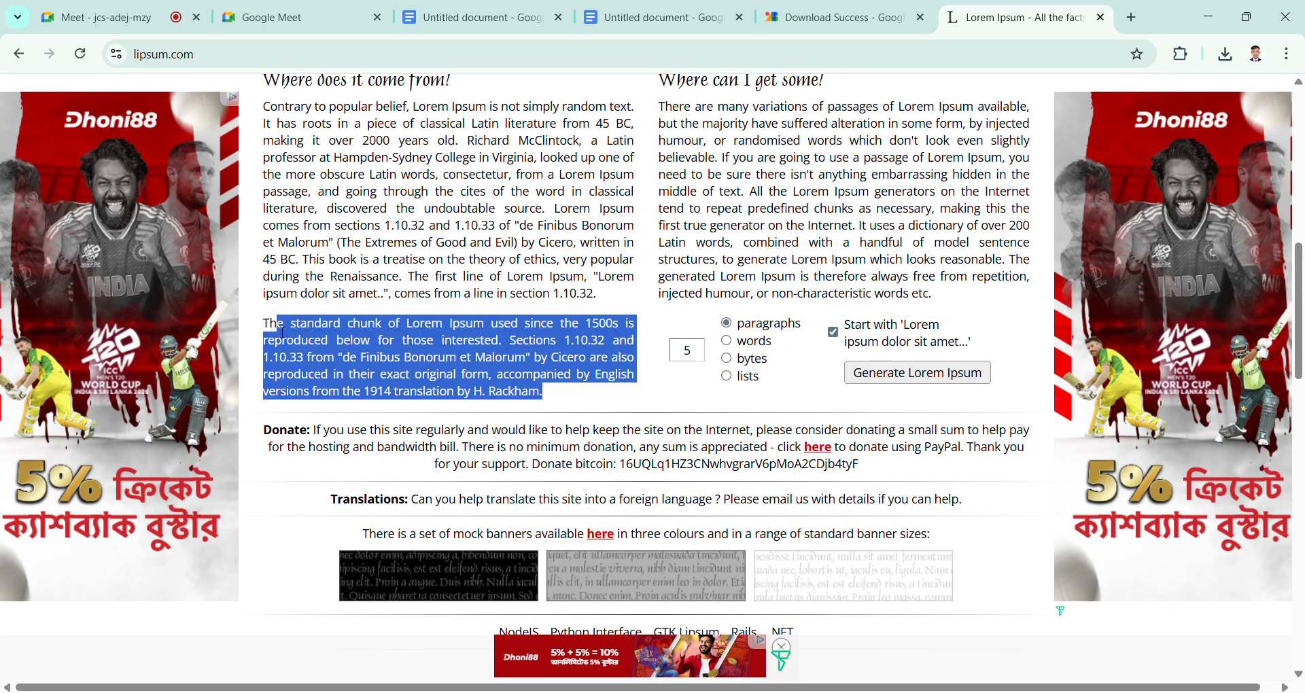
pyautogui.hotkey('ctrl', 'c')
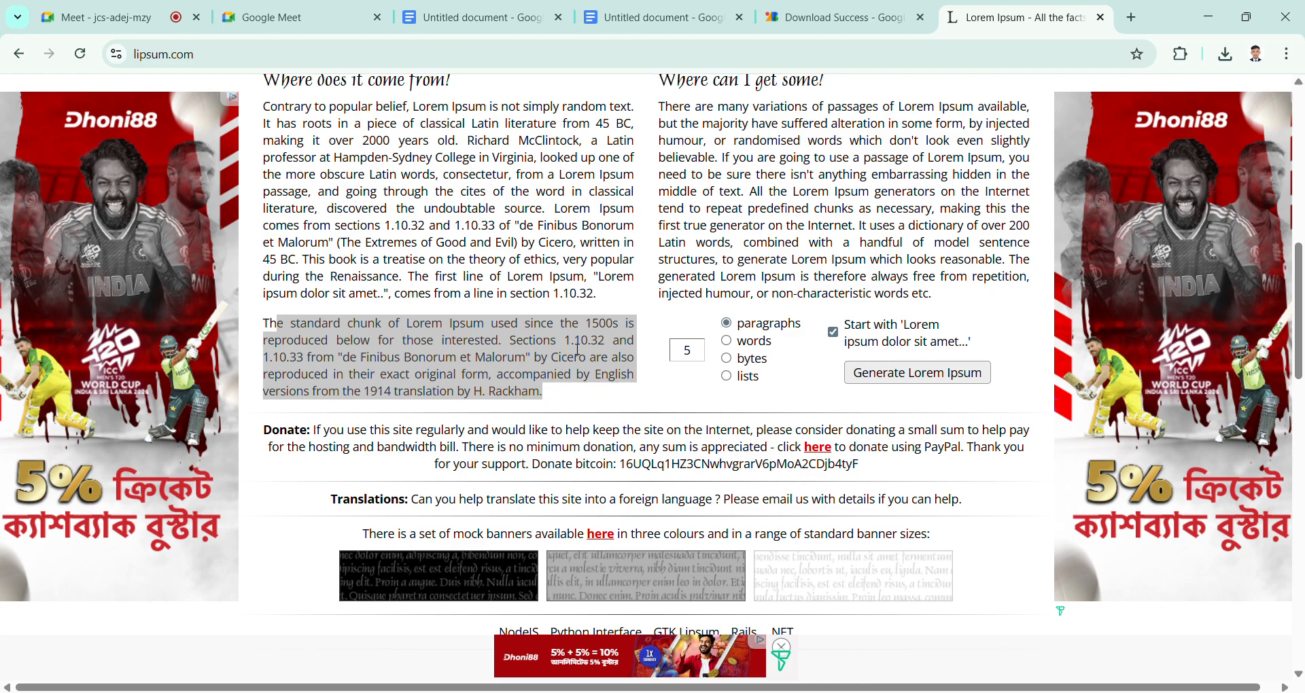
# Step: Switch back to the Google Docs document, remove the blank lines and paste the copied Lorem Ipsum passage at the end of the body paragraph
pyautogui.hotkey('alt', 'Tab')
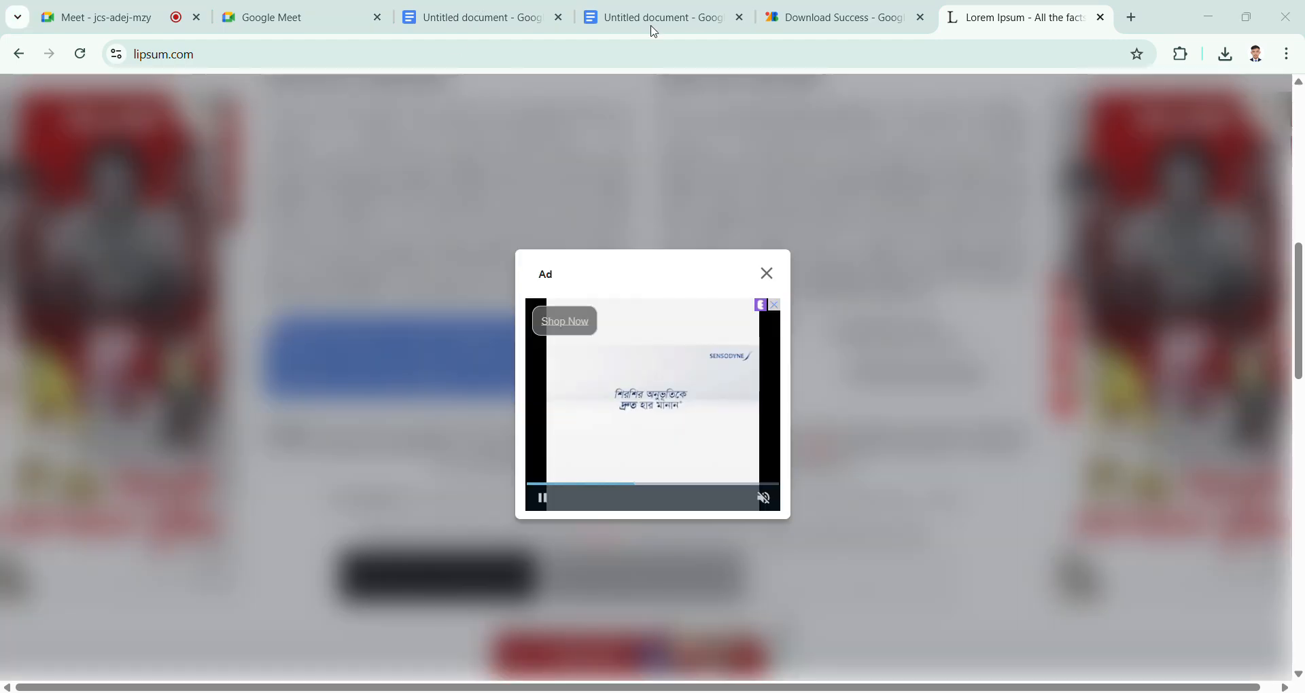
pyautogui.click(707, 20)
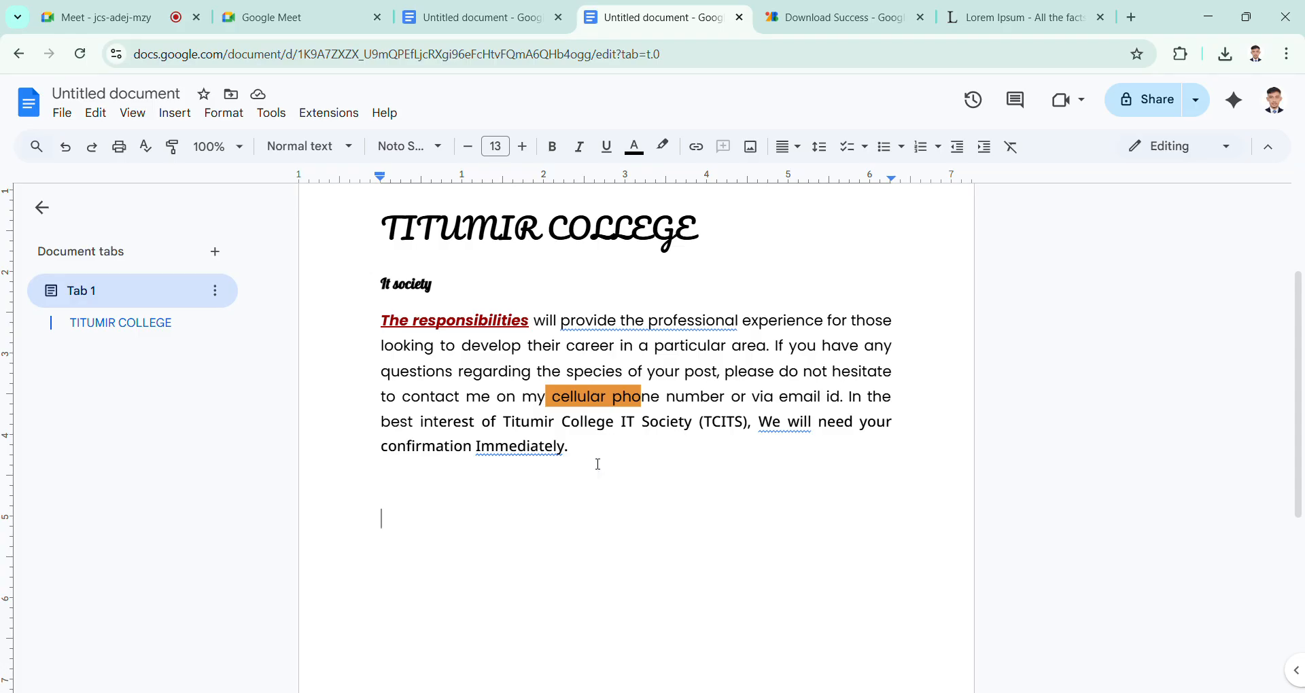
pyautogui.hotkey('ctrl', 'z')
pyautogui.hotkey('ctrl', 'z')
pyautogui.hotkey('ctrl', 'z')
pyautogui.click(682, 518)
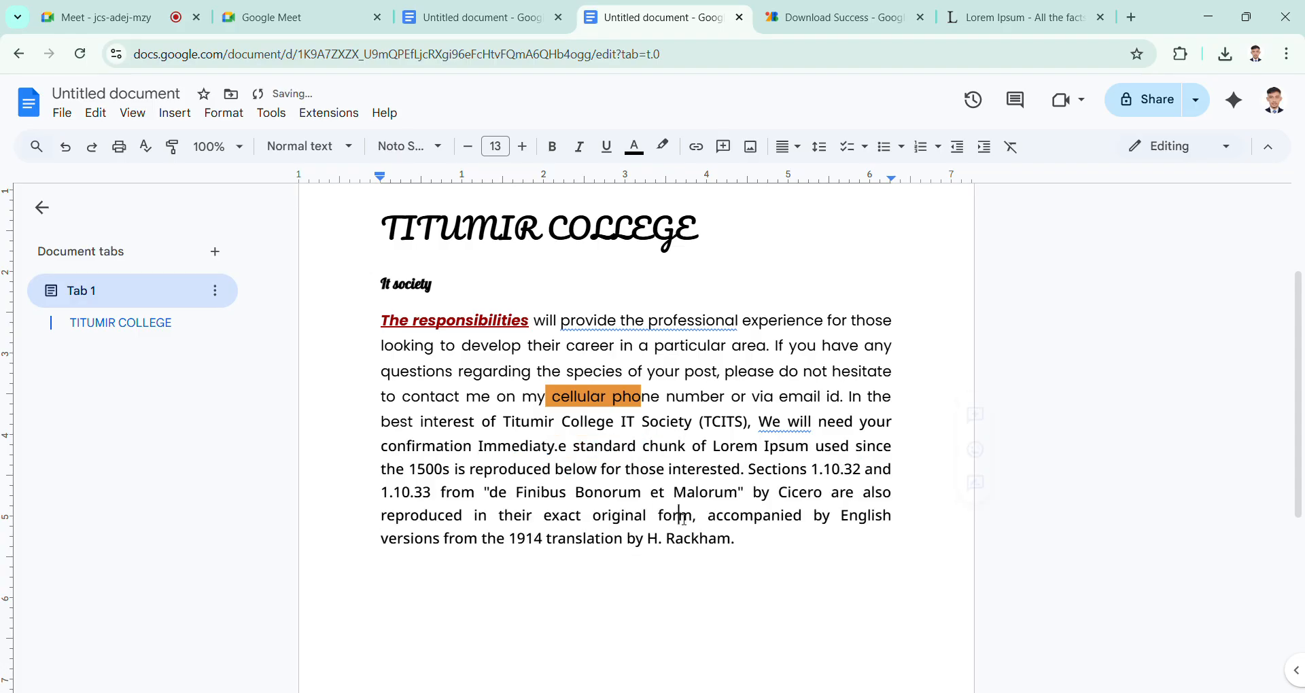
pyautogui.moveTo(684, 520); pyautogui.dragTo(750, 537)
pyautogui.click(759, 546)
pyautogui.scroll(3, 699, 494)
pyautogui.moveTo(381, 397); pyautogui.dragTo(748, 443)
pyautogui.click(660, 409)
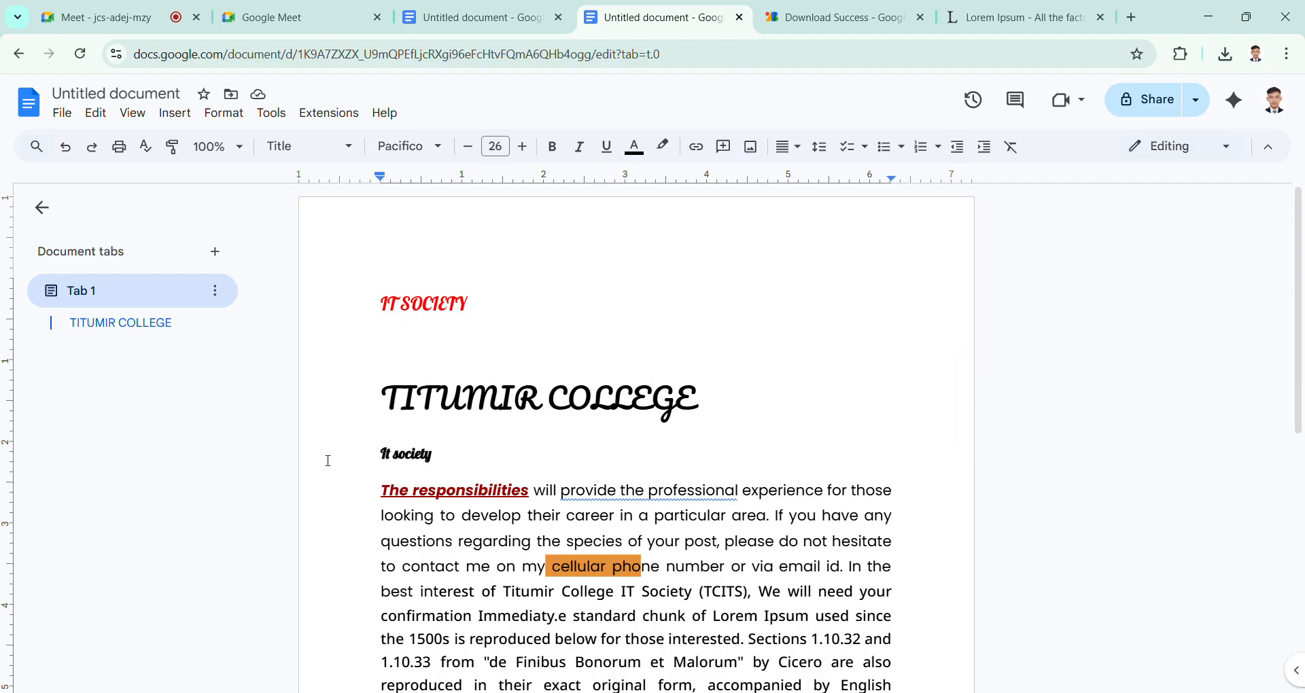
pyautogui.tripleClick(458, 460)
pyautogui.click(539, 401)
pyautogui.scroll(-1, 499, 401)
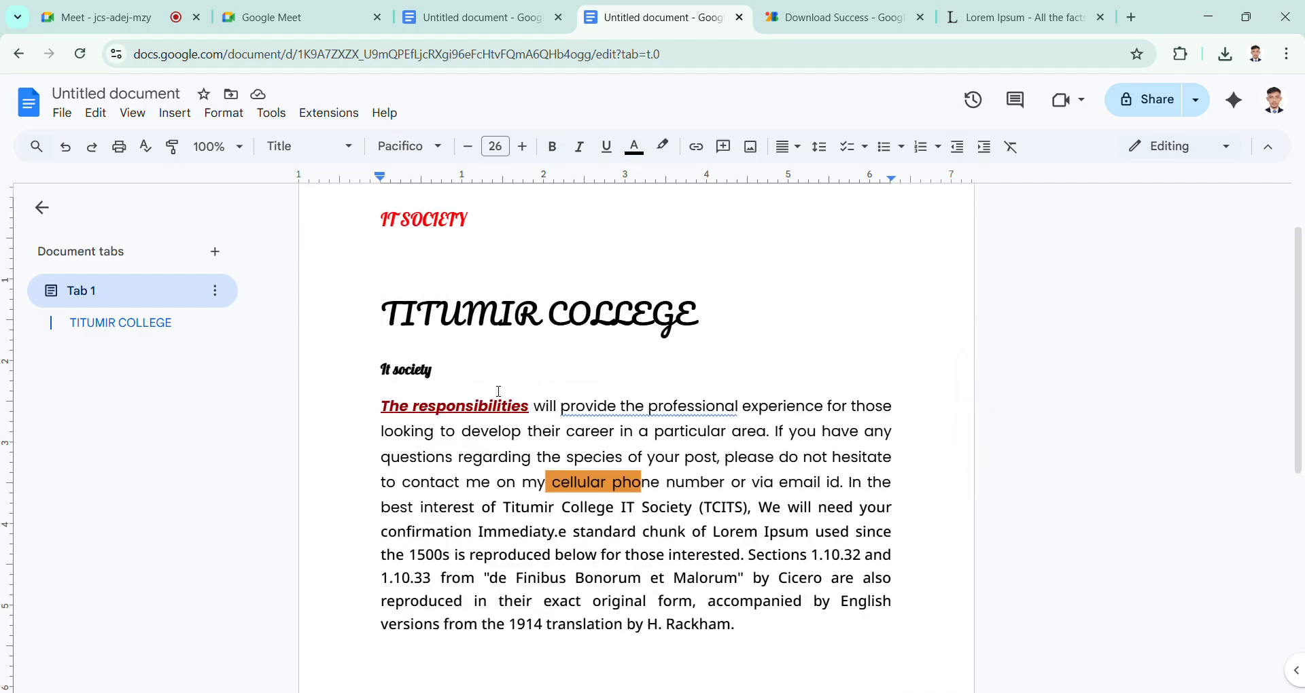
pyautogui.scroll(1, 499, 391)
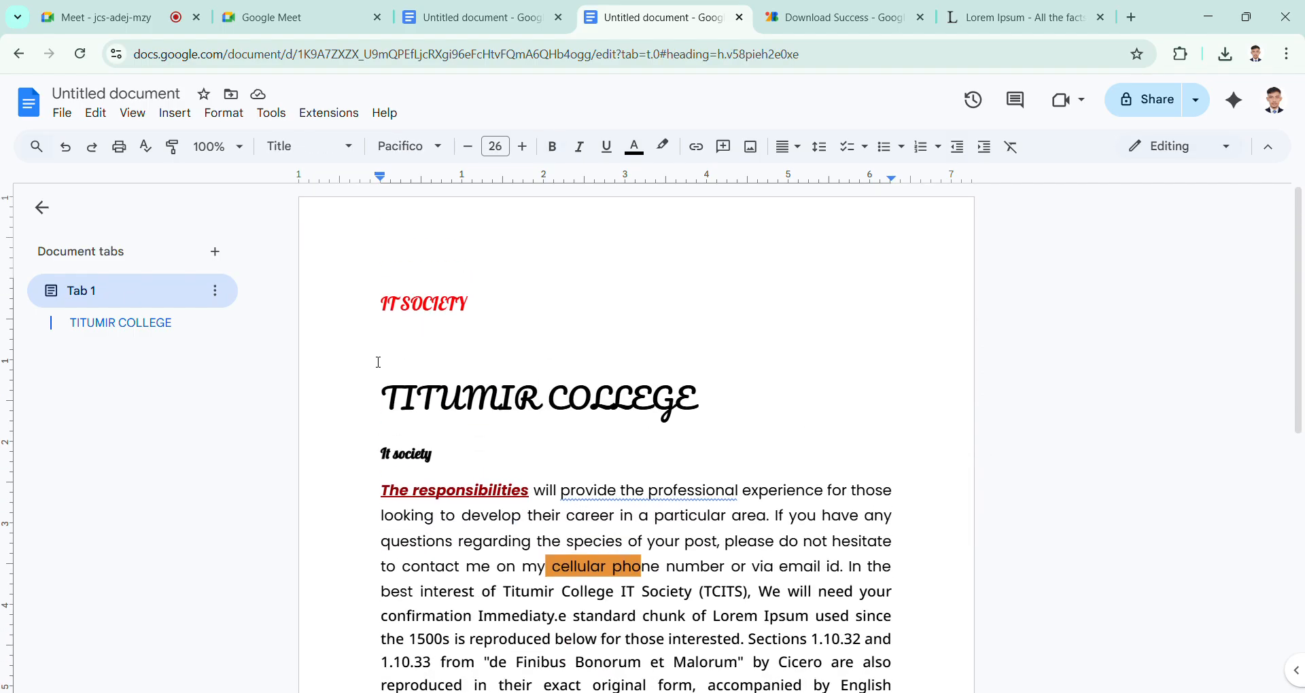
# Step: Change the font of the TITUMIR COLLEGE title to Poppins
pyautogui.moveTo(383, 388); pyautogui.dragTo(722, 408)
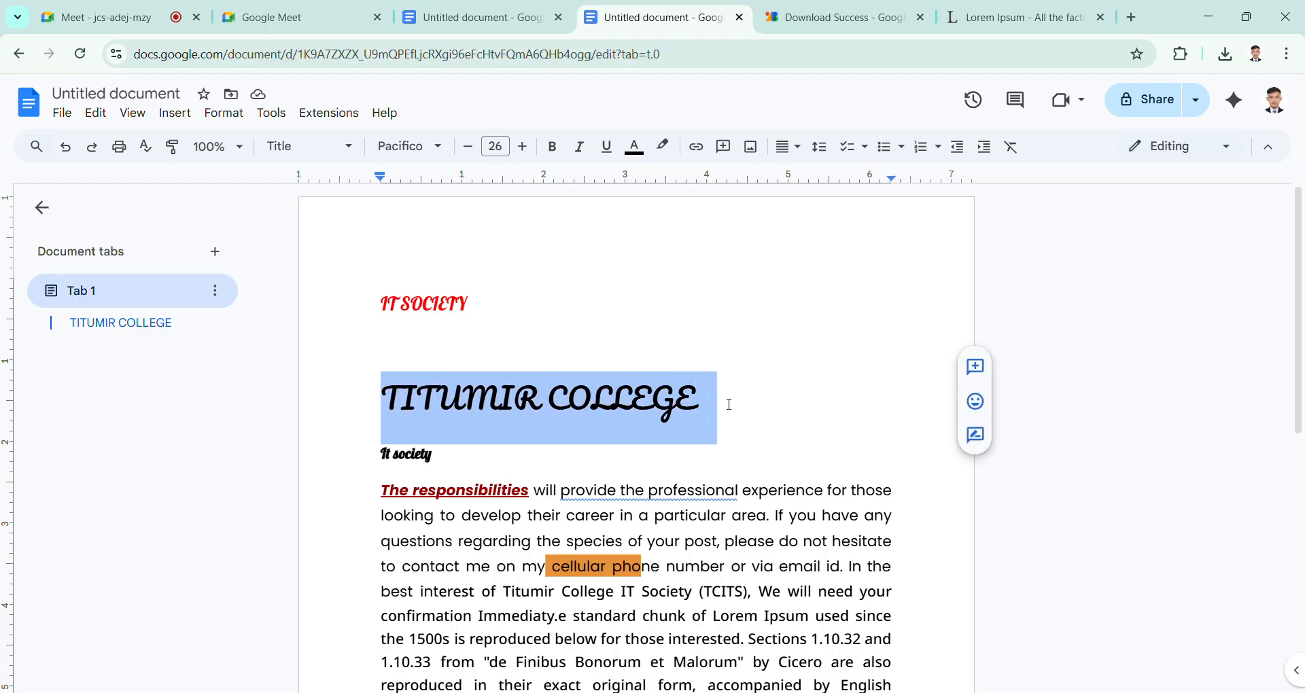
pyautogui.click(441, 151)
pyautogui.click(428, 299)
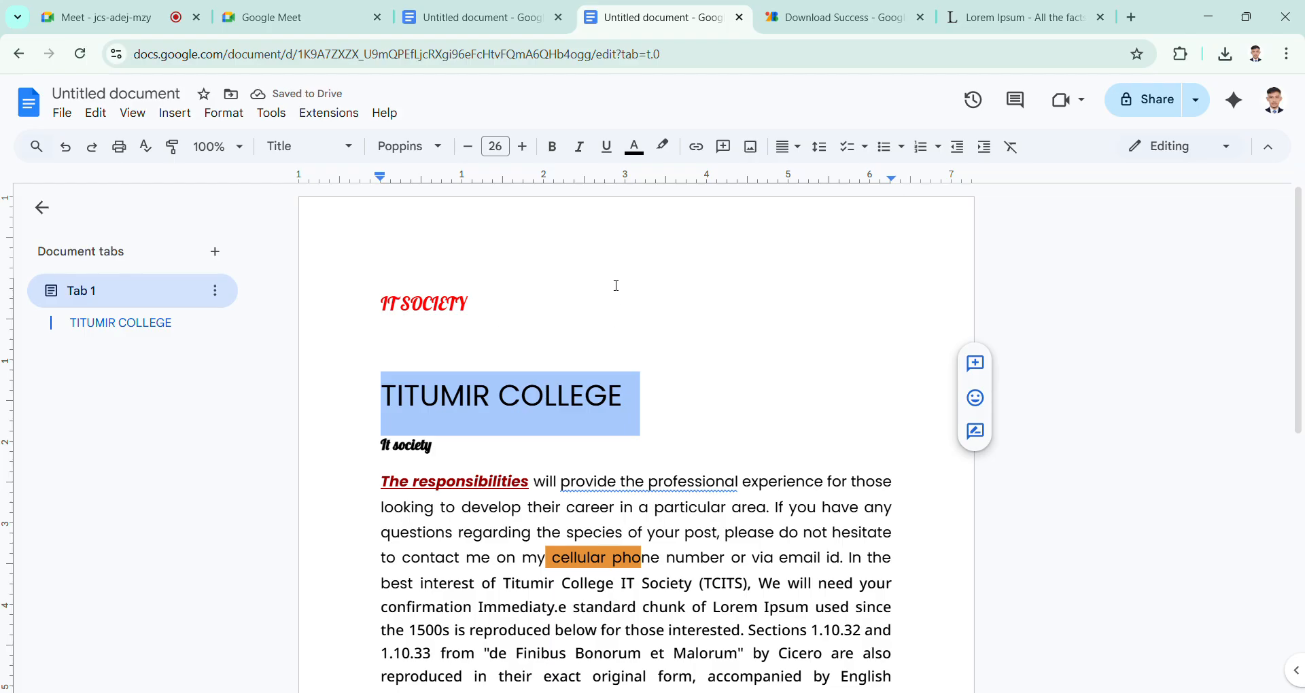
# Step: Open the text alignment options for the selected TITUMIR COLLEGE title
pyautogui.click(804, 159)
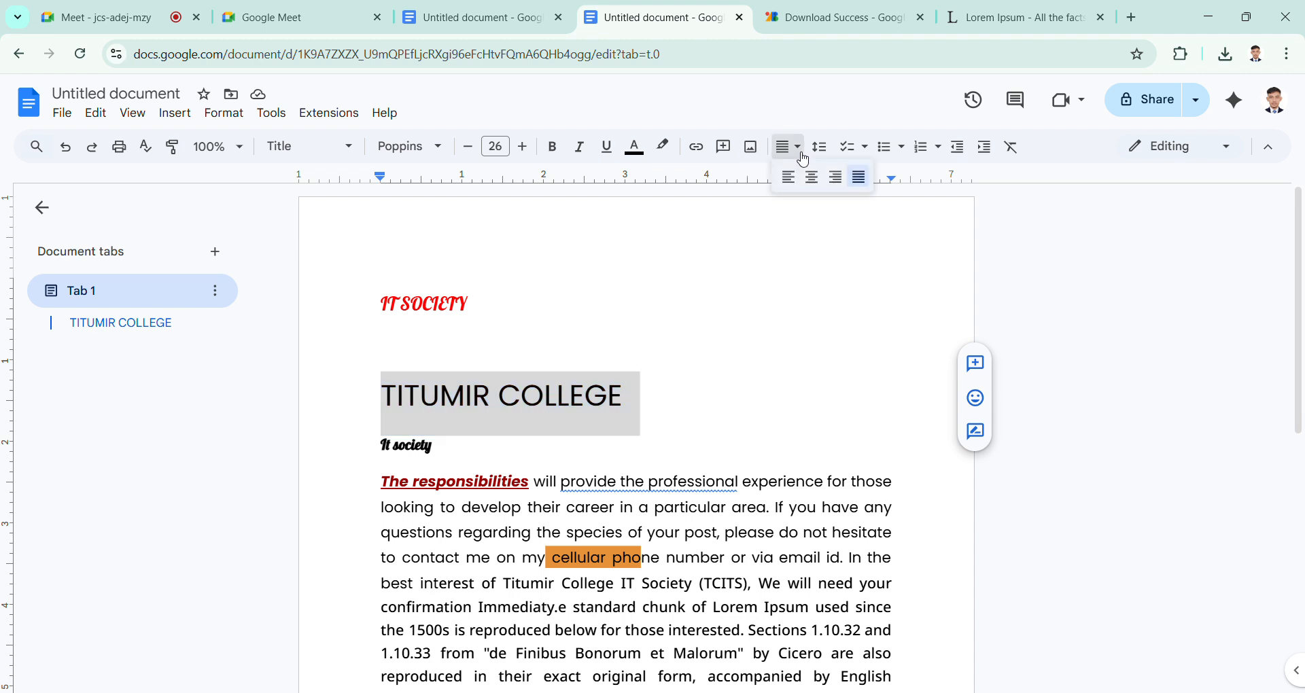
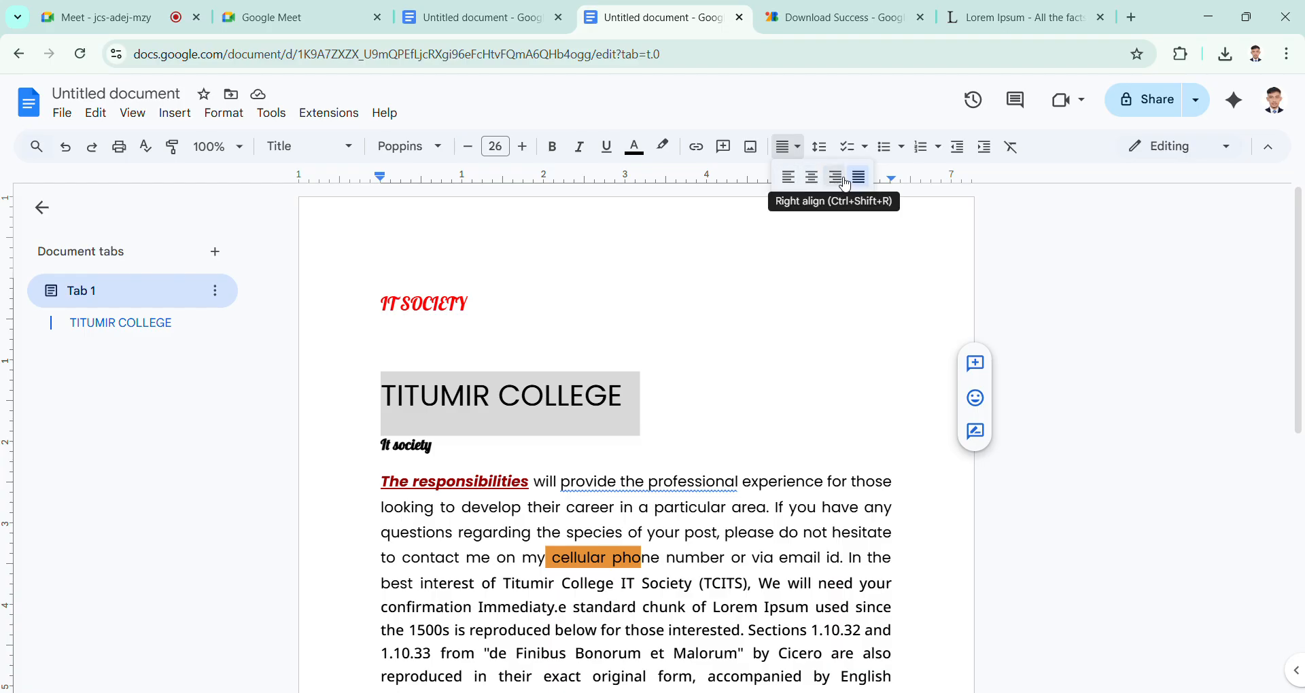
# Step: Left-align the selected TITUMIR COLLEGE title
pyautogui.click(793, 182)
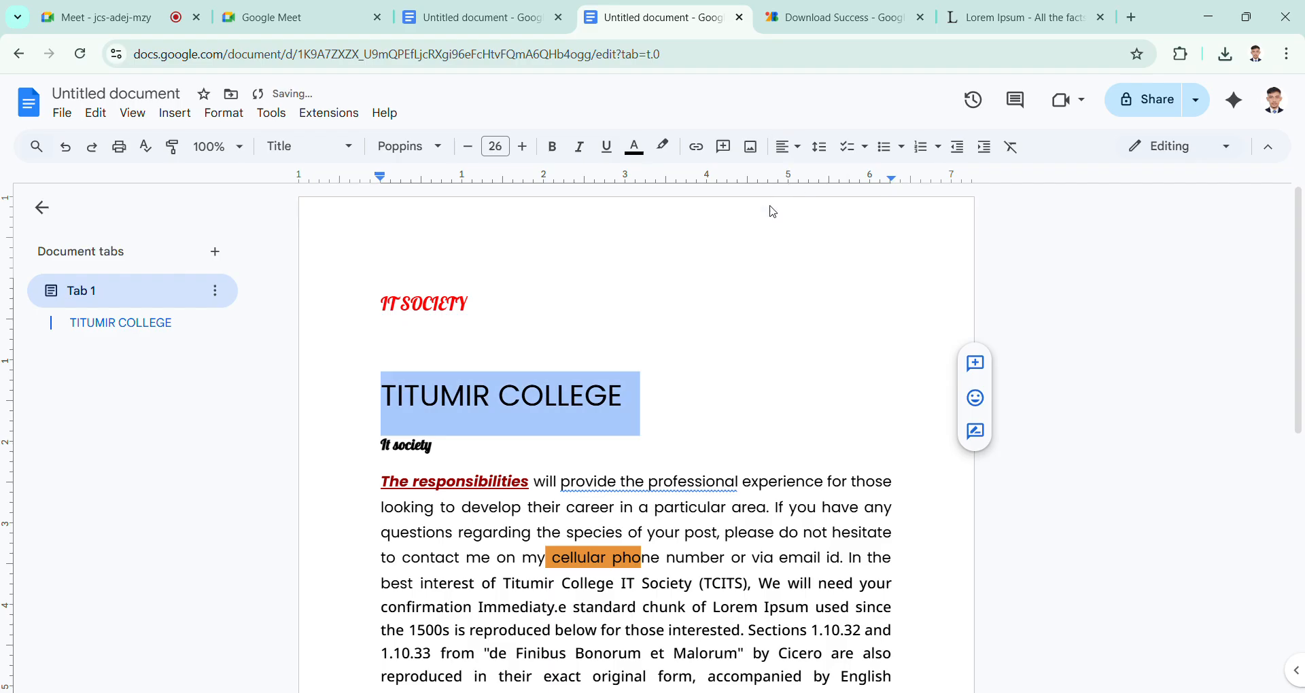
pyautogui.click(791, 147)
pyautogui.click(571, 394)
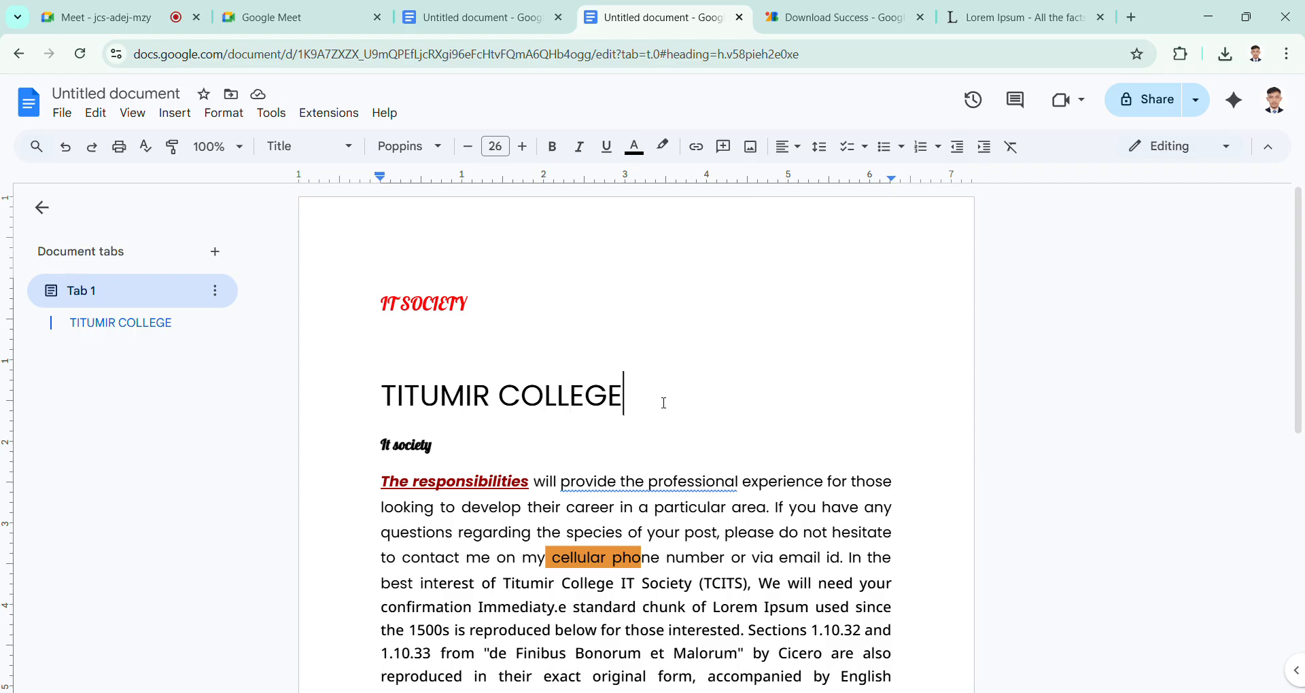
# Step: Select the whole TITUMIR COLLEGE title and center it on the page
pyautogui.moveTo(664, 405); pyautogui.dragTo(371, 399)
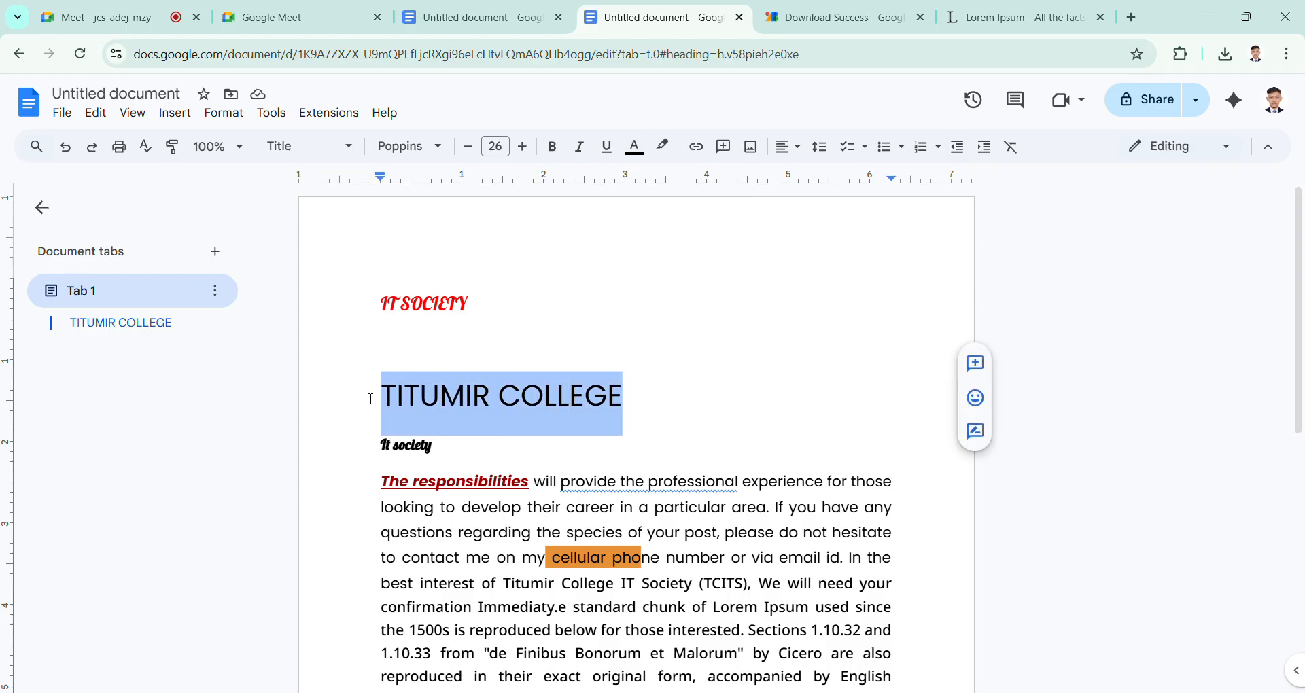
pyautogui.click(790, 147)
pyautogui.click(813, 178)
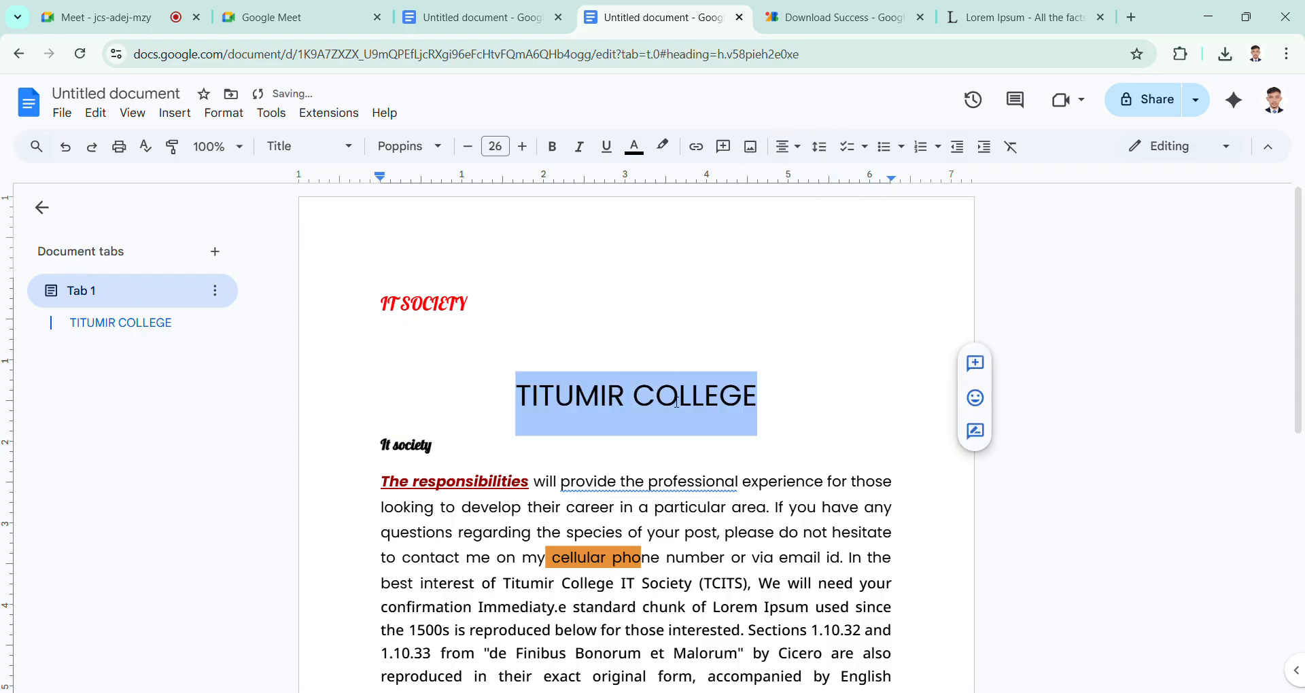
pyautogui.click(677, 404)
pyautogui.scroll(-3, 677, 404)
pyautogui.scroll(1, 677, 404)
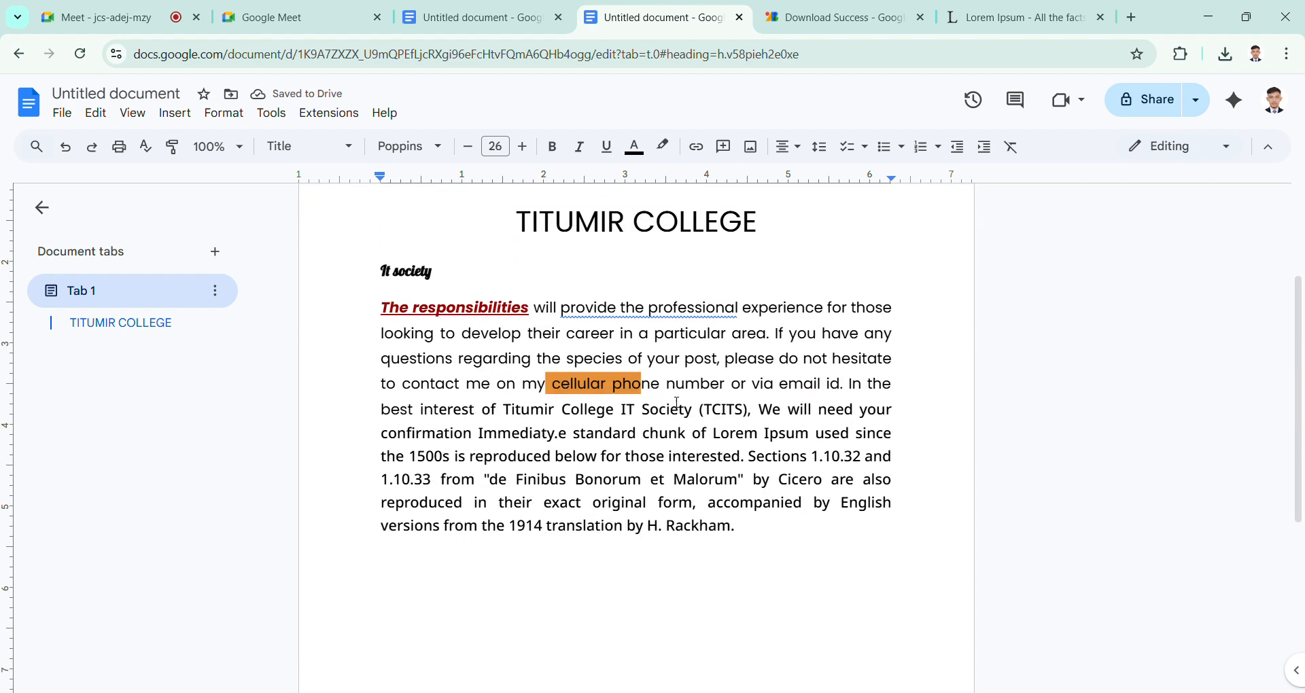
pyautogui.scroll(3, 678, 404)
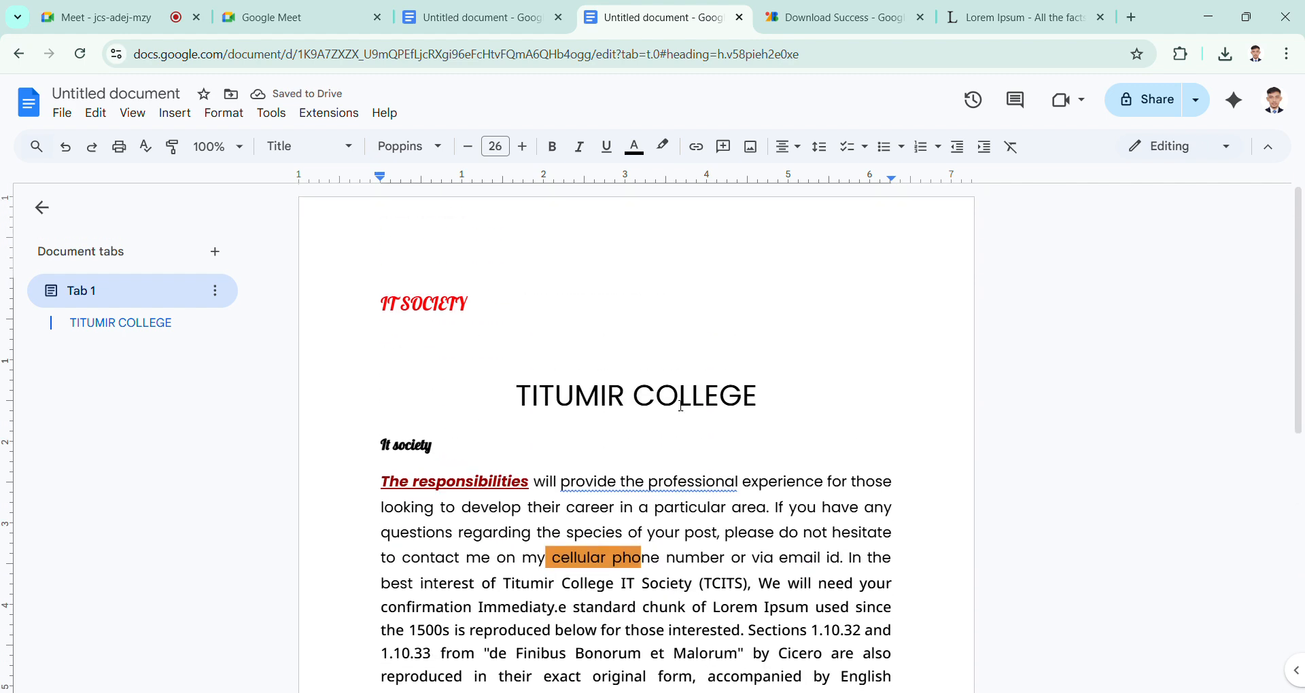
# Step: Right-align the body paragraph that begins with "The responsibilities"
pyautogui.click(793, 404)
pyautogui.click(808, 468)
pyautogui.scroll(-1, 769, 487)
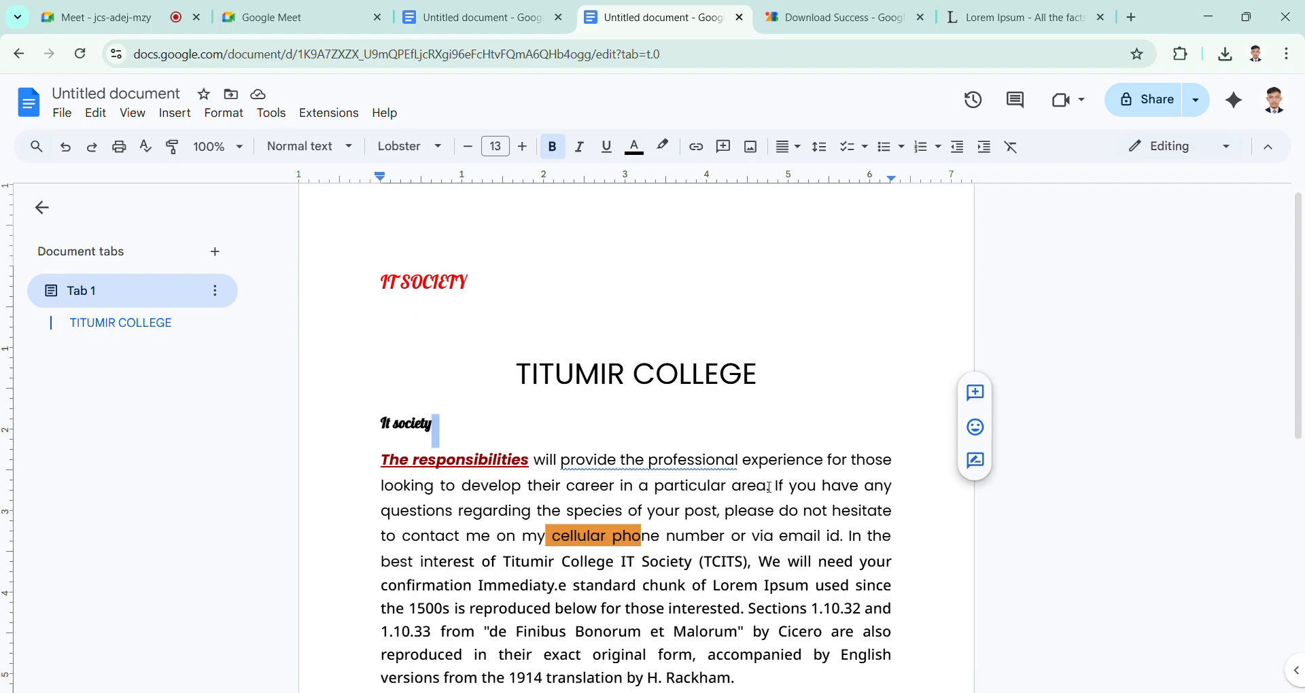
pyautogui.scroll(-1, 769, 488)
pyautogui.moveTo(379, 398); pyautogui.dragTo(744, 569)
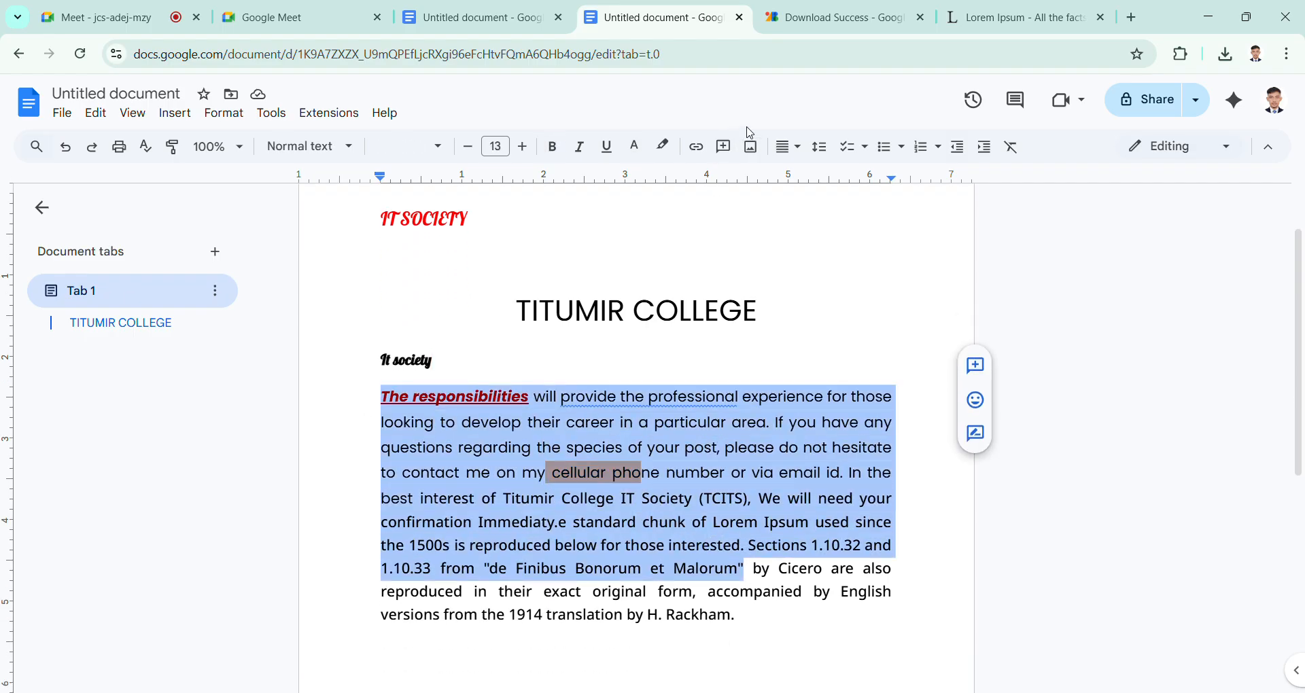
pyautogui.click(789, 147)
pyautogui.click(837, 180)
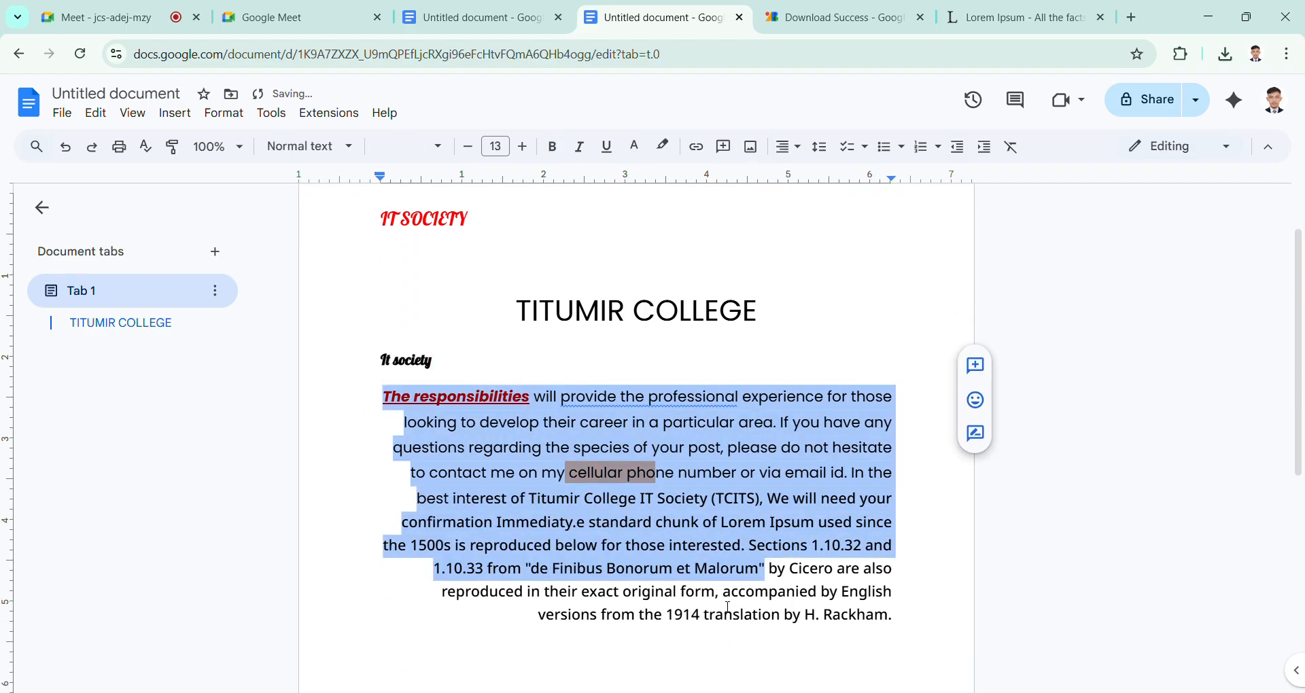
pyautogui.click(736, 582)
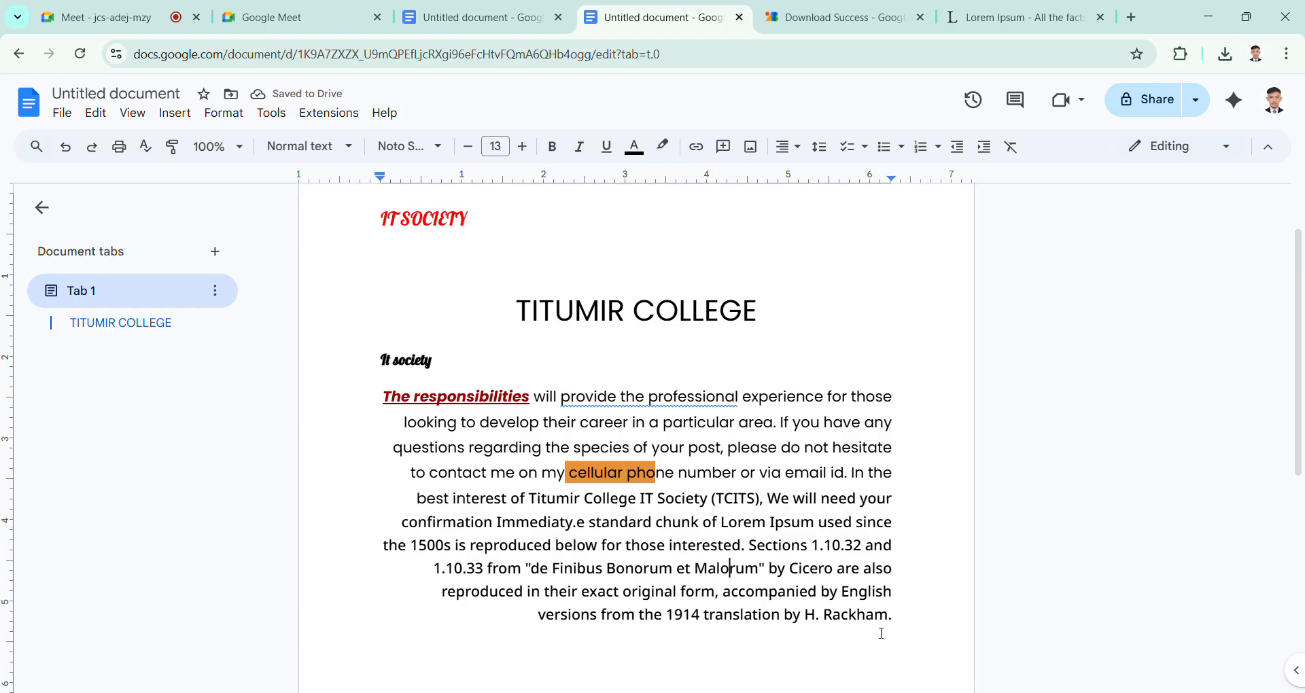
# Step: Select the whole body paragraph and set its alignment to justified
pyautogui.moveTo(915, 629); pyautogui.dragTo(365, 410)
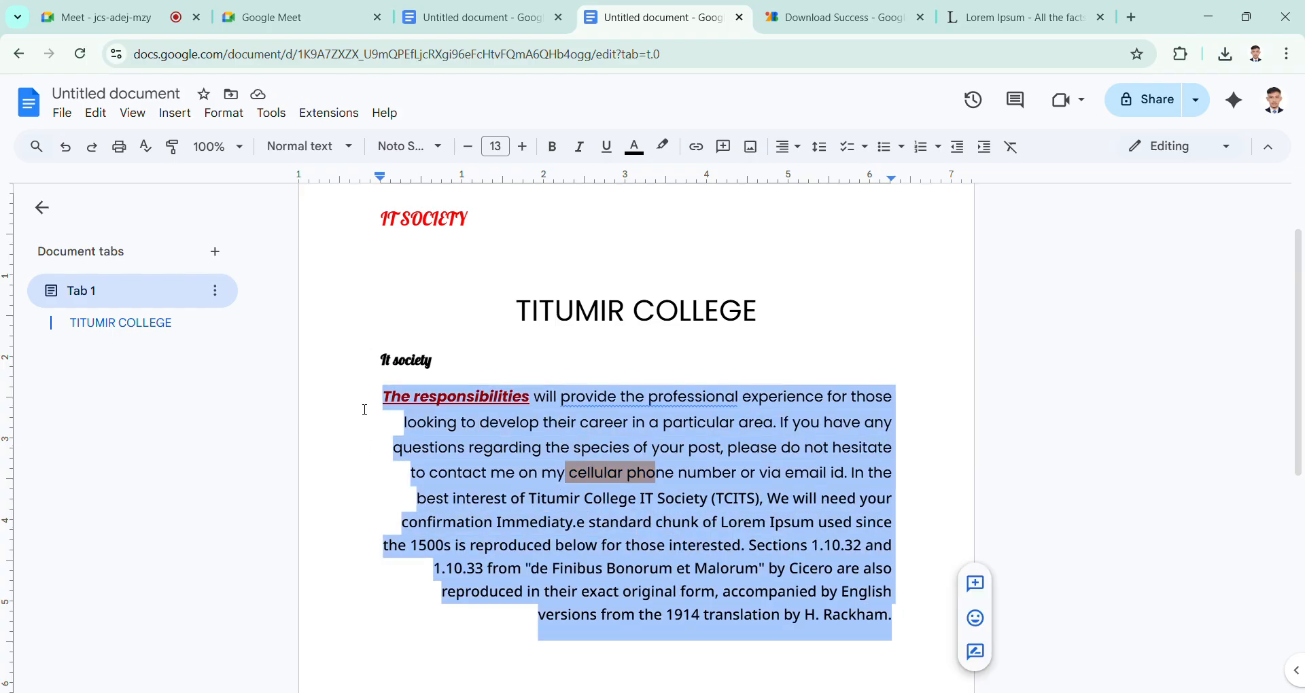
pyautogui.click(788, 147)
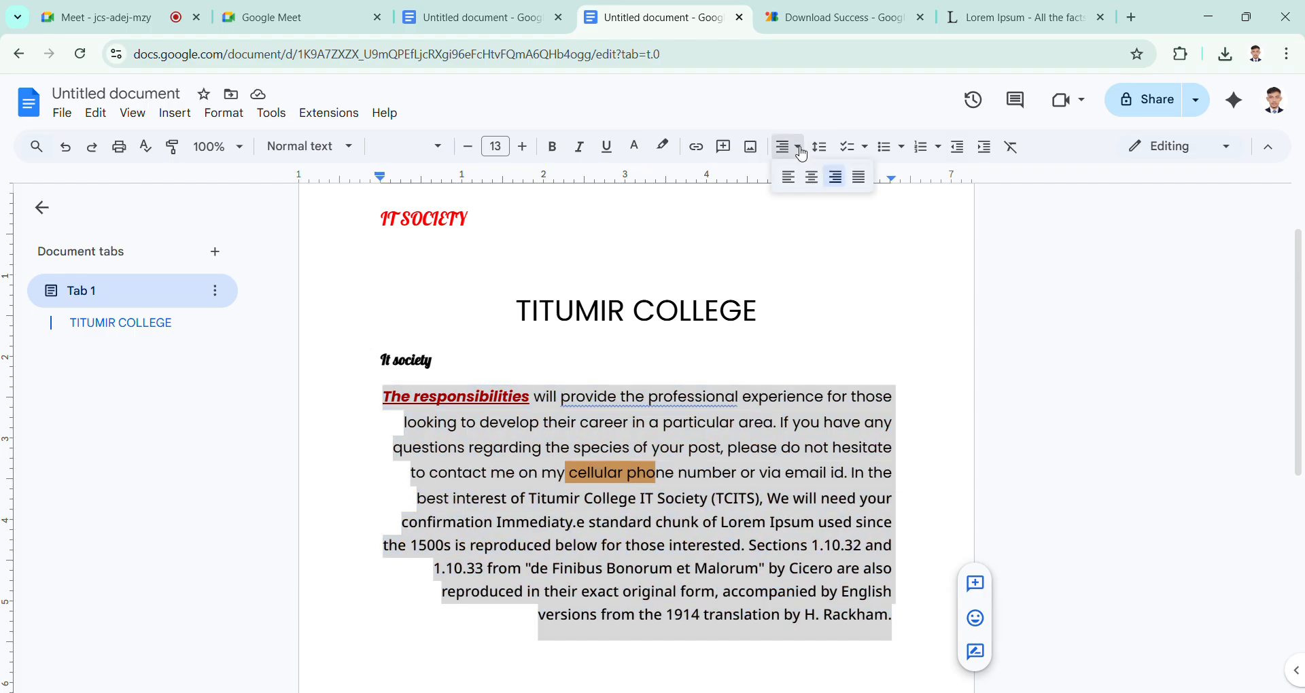
pyautogui.click(860, 178)
pyautogui.click(681, 448)
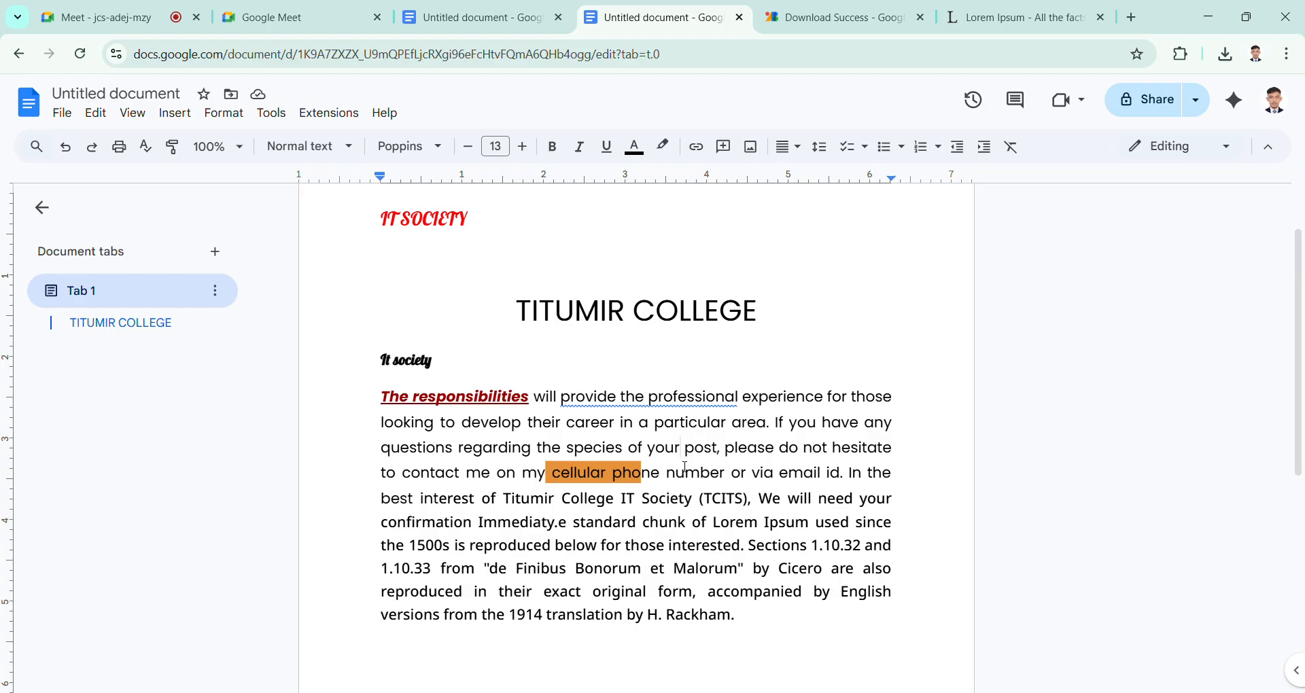
# Step: Review the alignment of the title and the body paragraph across the page
pyautogui.scroll(-3, 683, 476)
pyautogui.scroll(4, 679, 490)
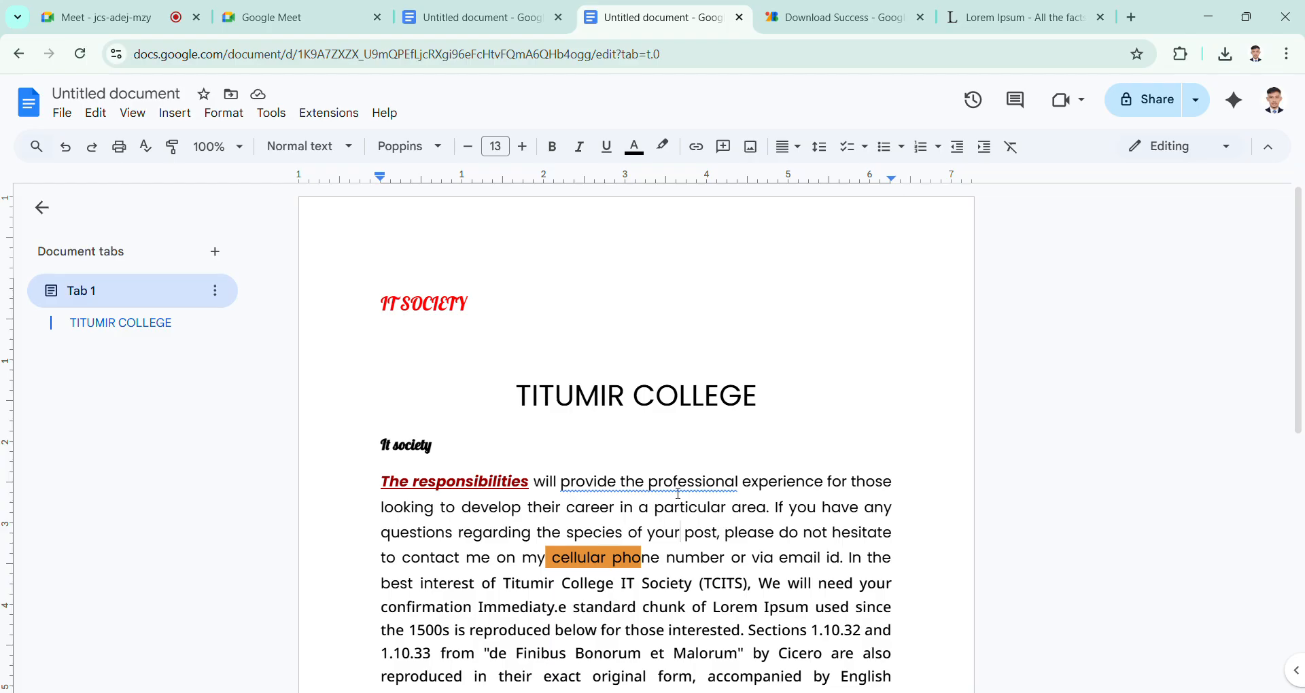
pyautogui.scroll(-5, 687, 402)
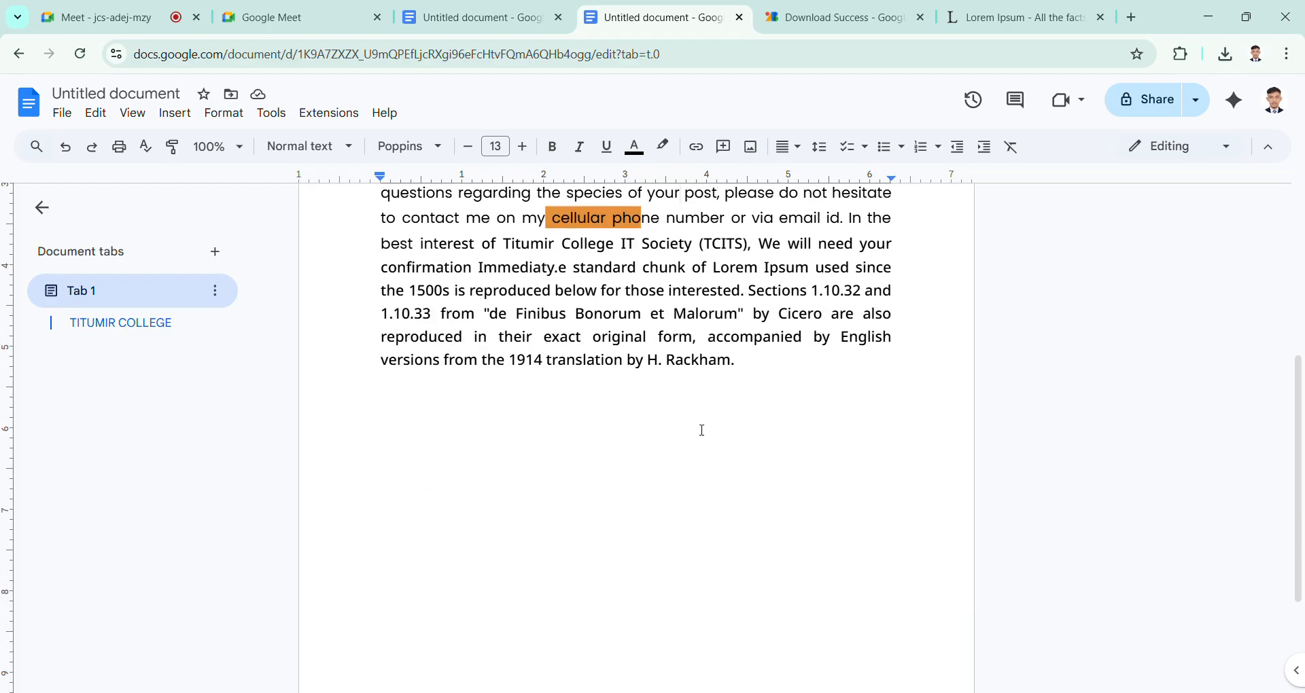
pyautogui.scroll(1, 703, 430)
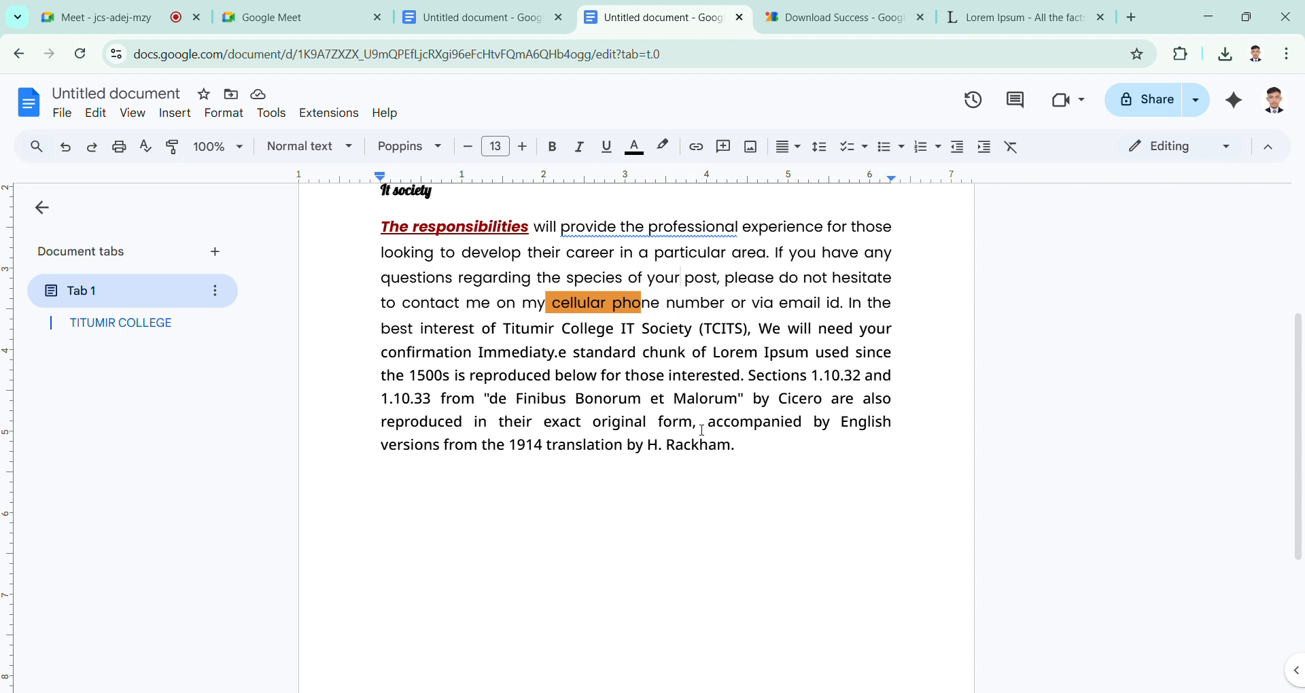
pyautogui.scroll(1, 702, 431)
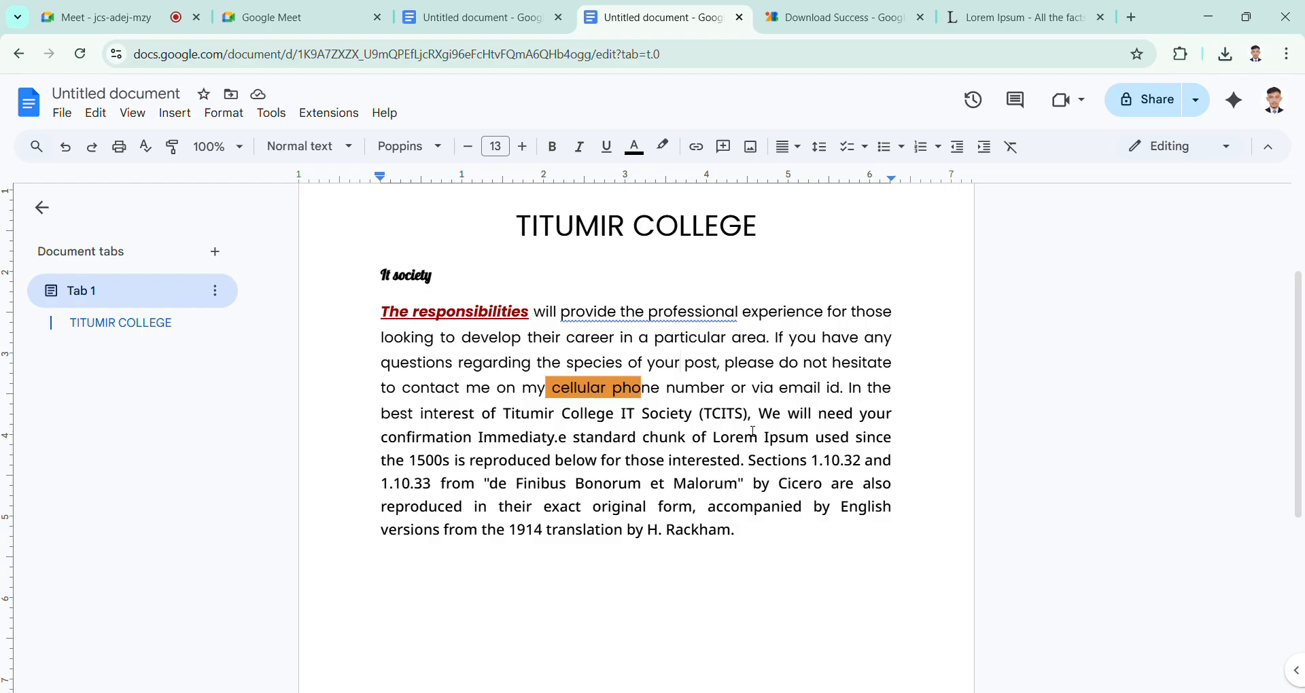
pyautogui.scroll(3, 717, 521)
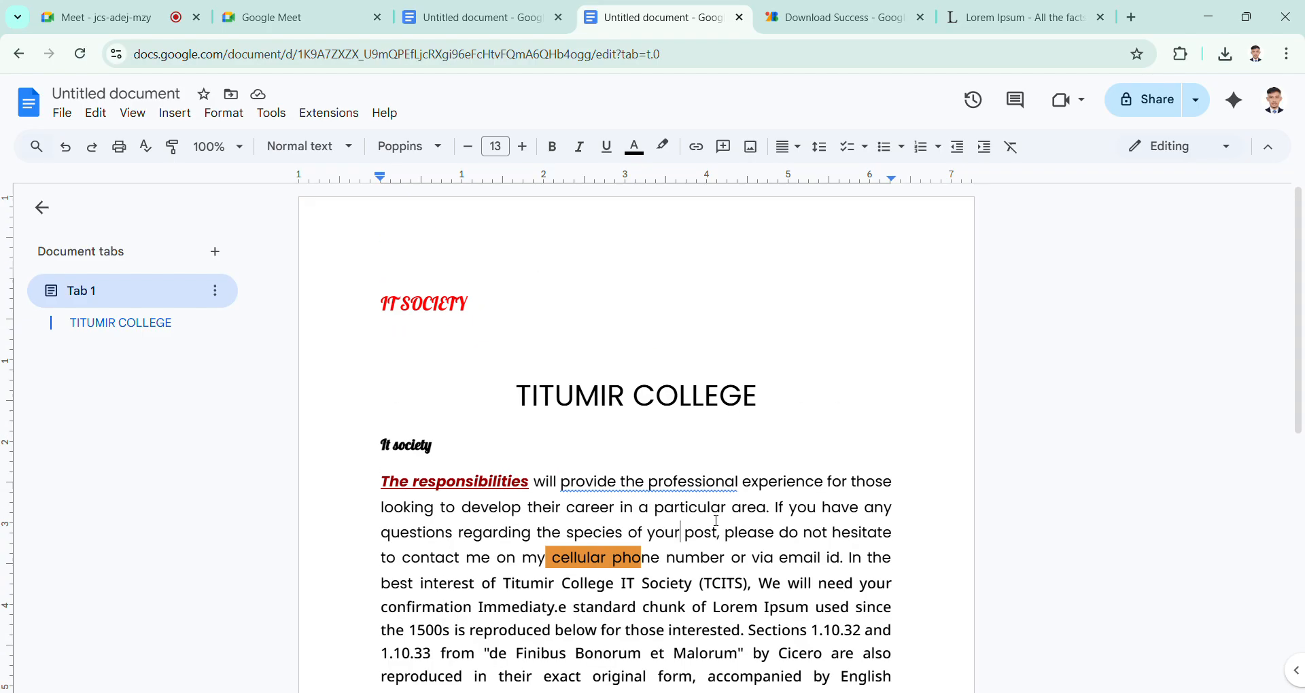
pyautogui.scroll(-1, 717, 521)
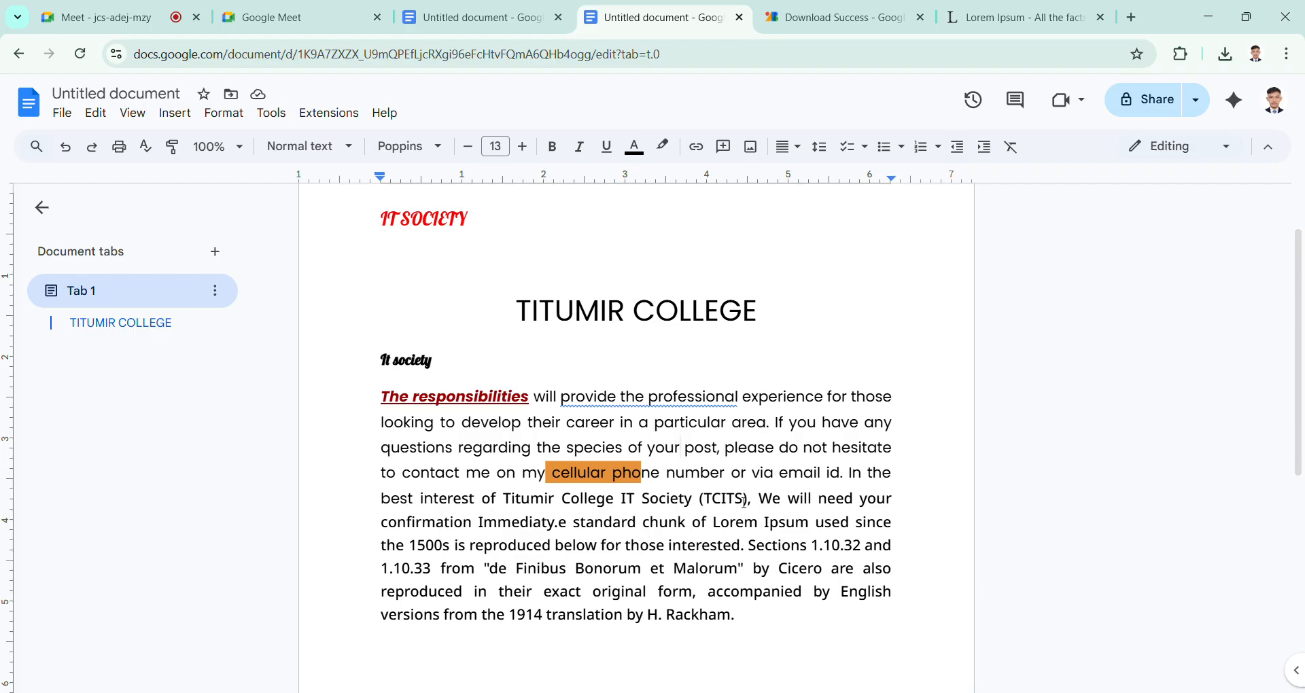
pyautogui.scroll(-1, 744, 498)
pyautogui.scroll(2, 745, 499)
pyautogui.click(520, 397)
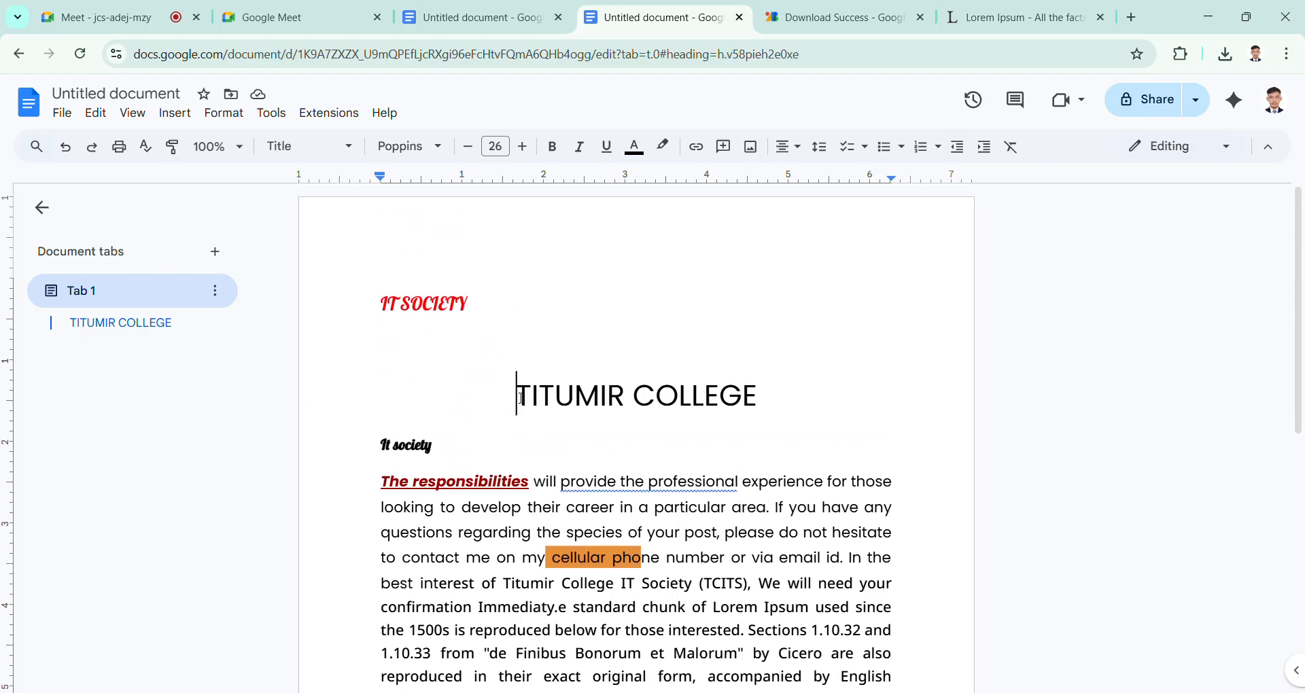
# Step: Switch to the Google Meet call, unmute the microphone and return to the Google Docs document
pyautogui.click(128, 15)
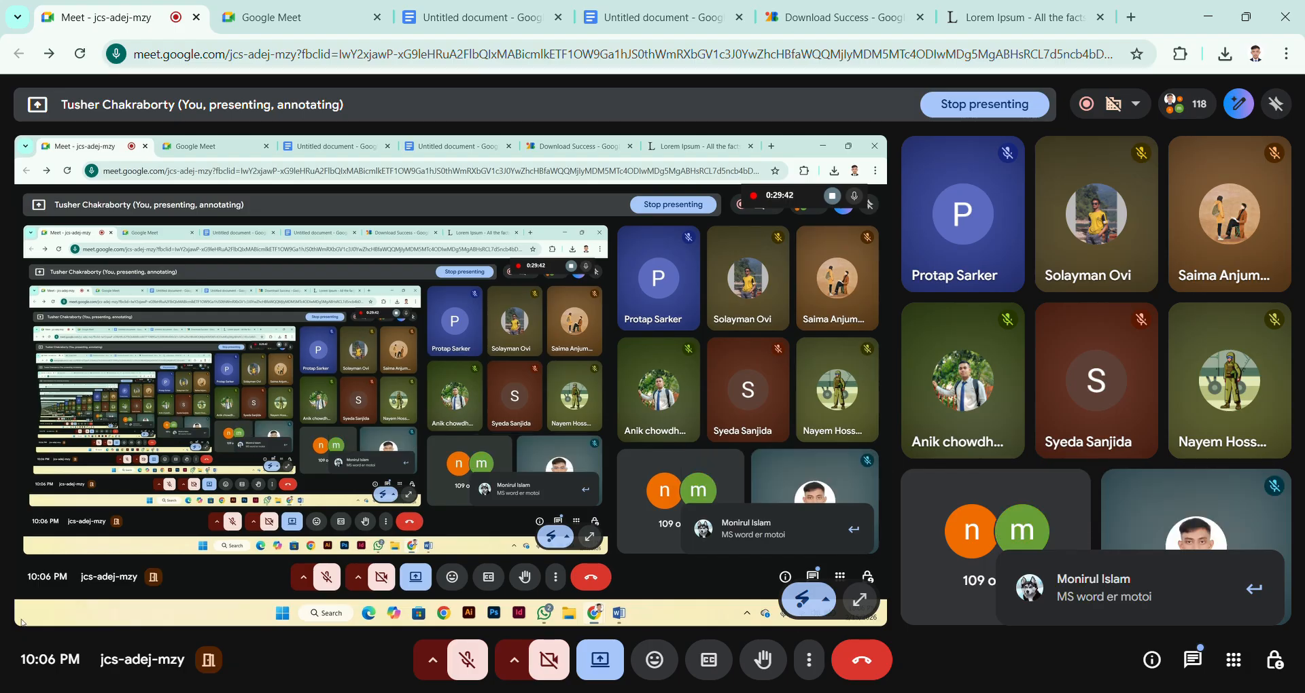
pyautogui.click(467, 657)
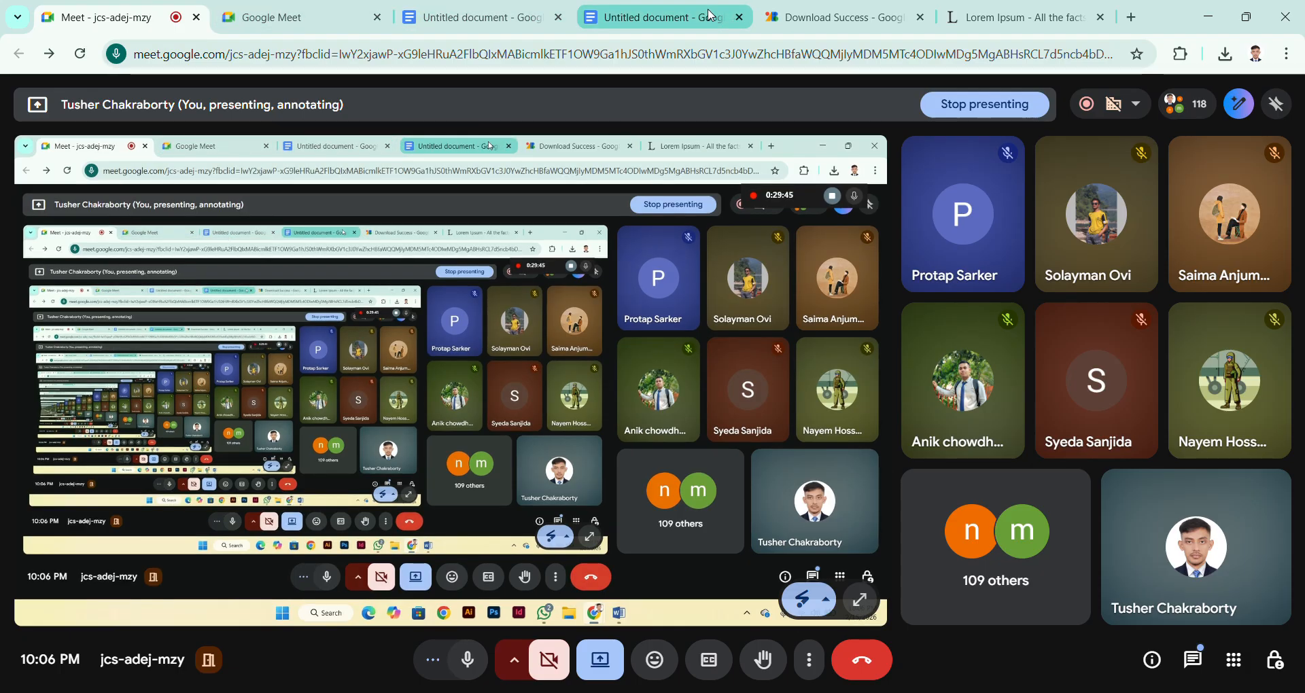
pyautogui.click(731, 16)
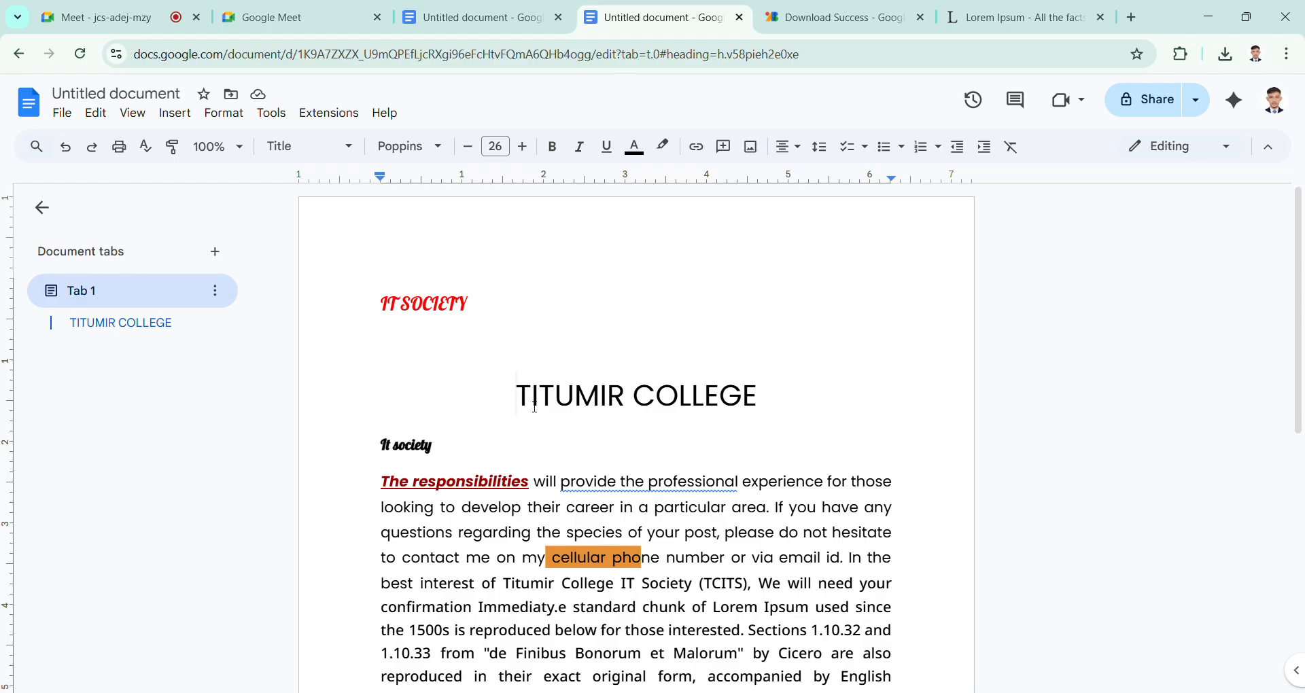
# Step: Undo the justified alignment of the body paragraph and reapply it
pyautogui.hotkey('ctrl', 'shift', 'r')
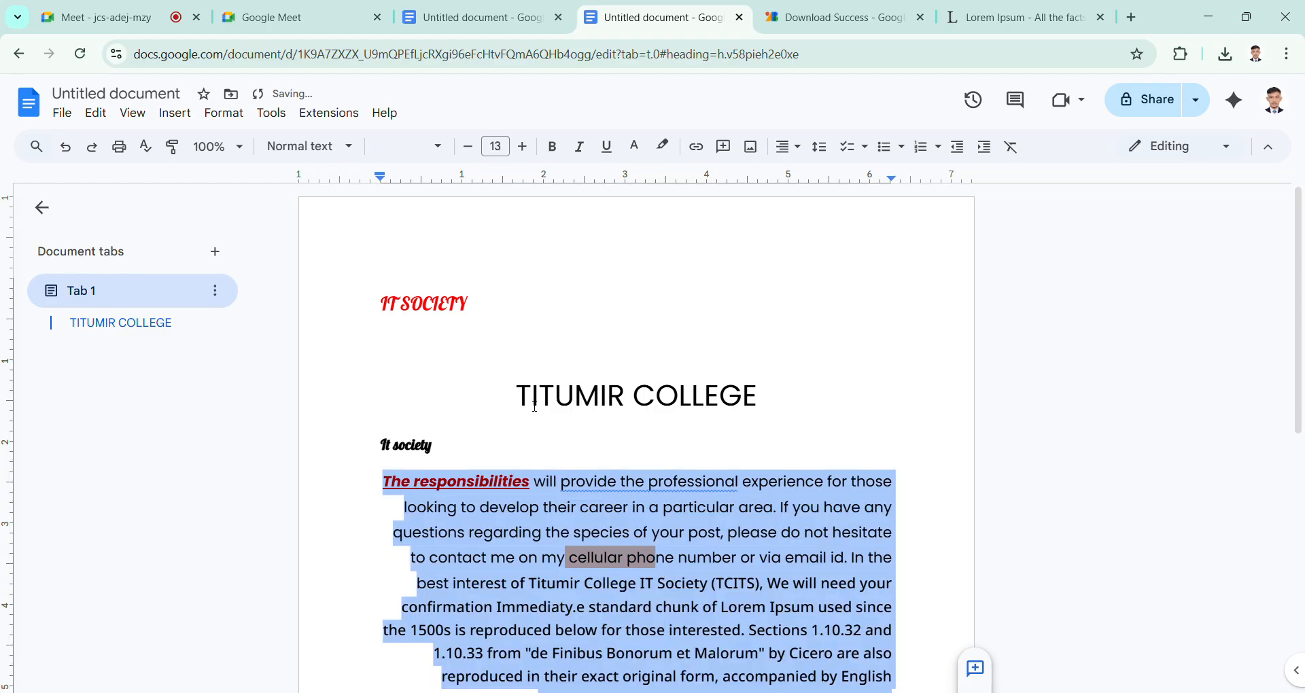
pyautogui.hotkey('ctrl', 'shift', 'j')
pyautogui.click(535, 407)
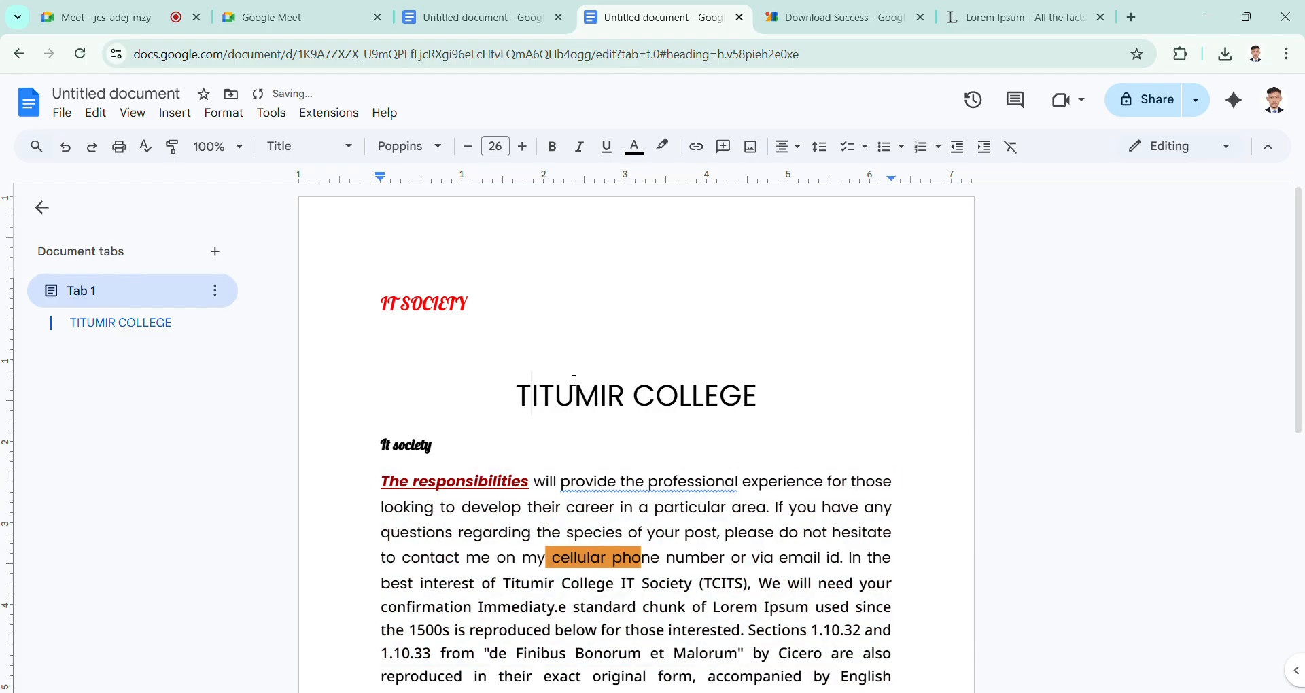
# Step: Select the centered TITUMIR COLLEGE title and align it to the left margin
pyautogui.scroll(-1, 575, 381)
pyautogui.scroll(-3, 574, 381)
pyautogui.scroll(2, 528, 340)
pyautogui.moveTo(527, 340); pyautogui.dragTo(769, 319)
pyautogui.click(715, 317)
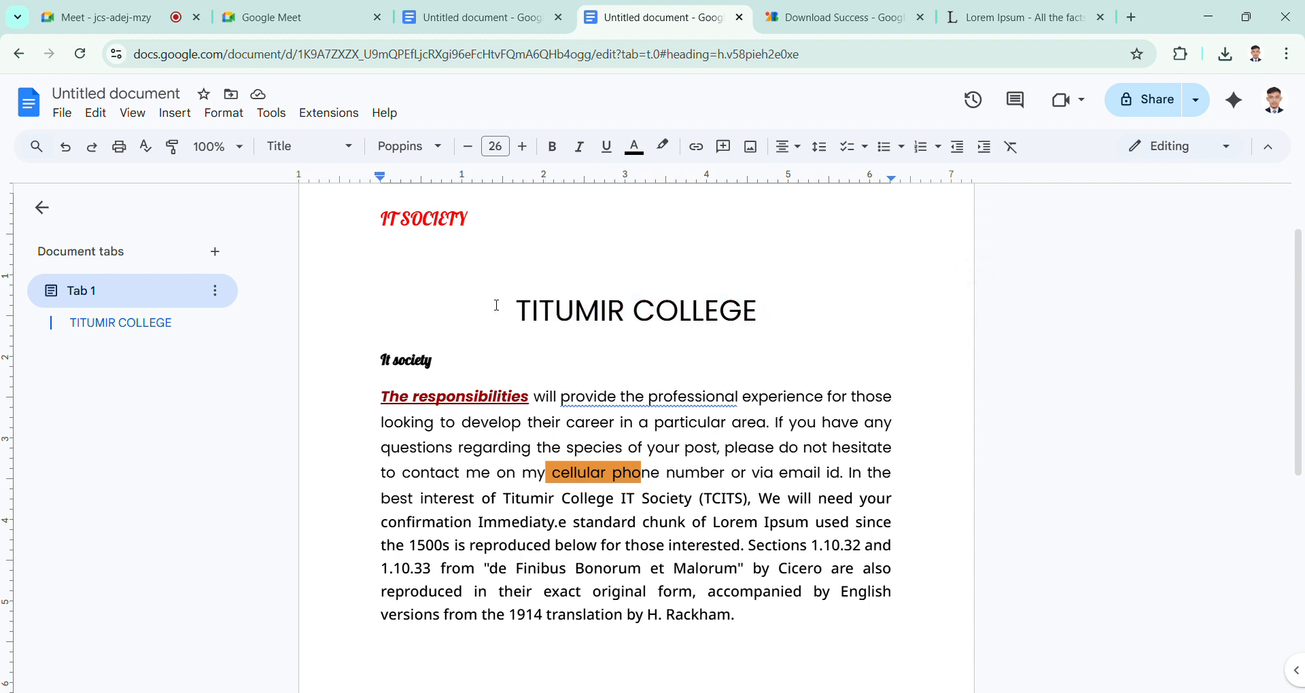
pyautogui.moveTo(499, 309); pyautogui.dragTo(785, 327)
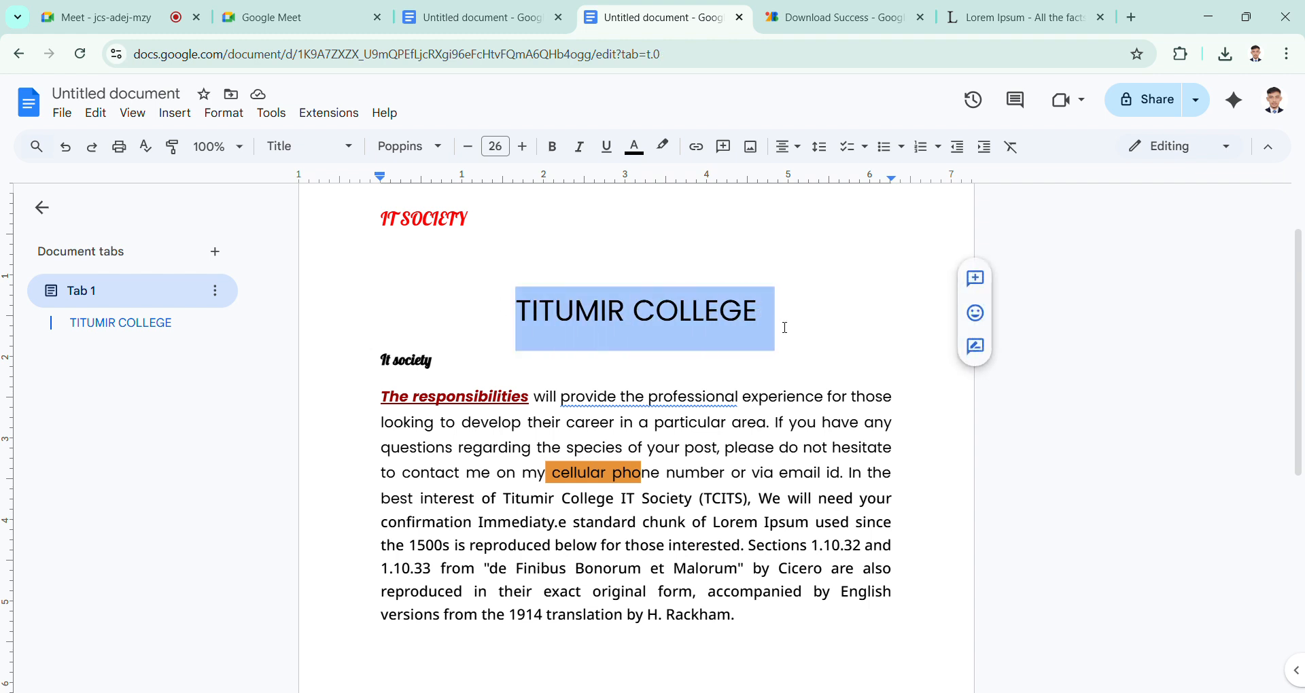
pyautogui.click(799, 149)
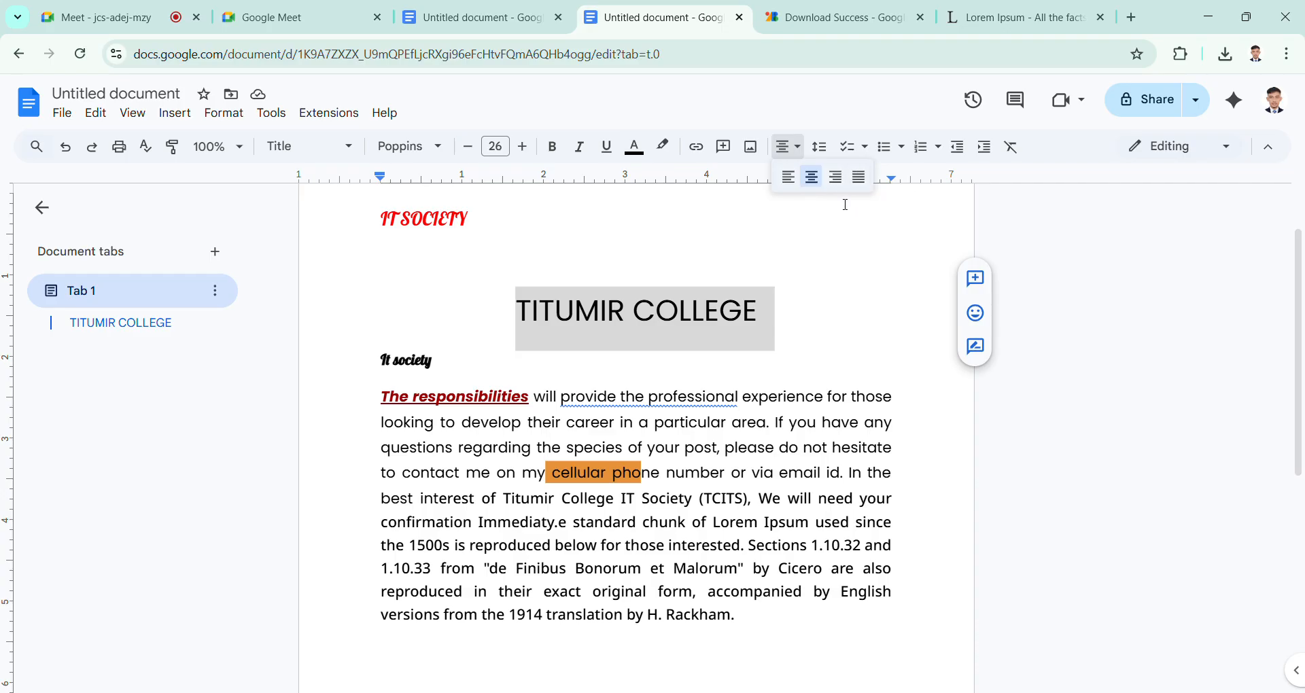
pyautogui.click(789, 177)
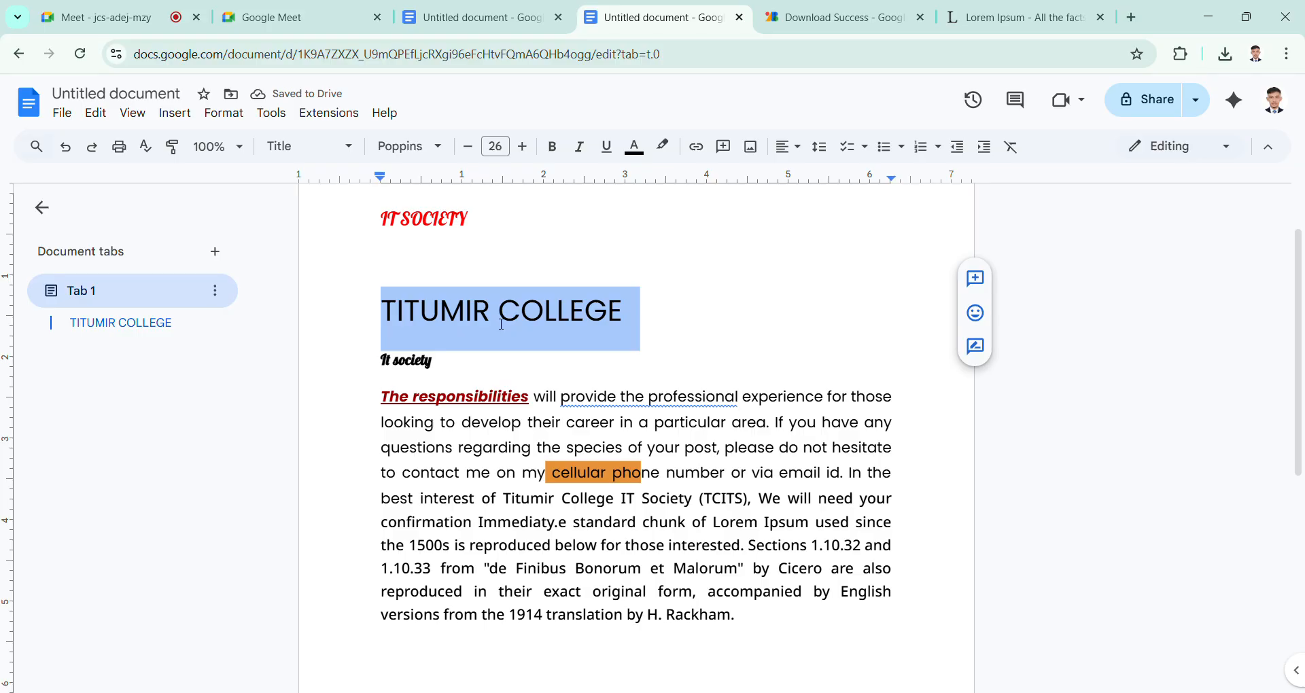
# Step: Return the TITUMIR COLLEGE title to center alignment and deselect it
pyautogui.click(789, 147)
pyautogui.click(812, 178)
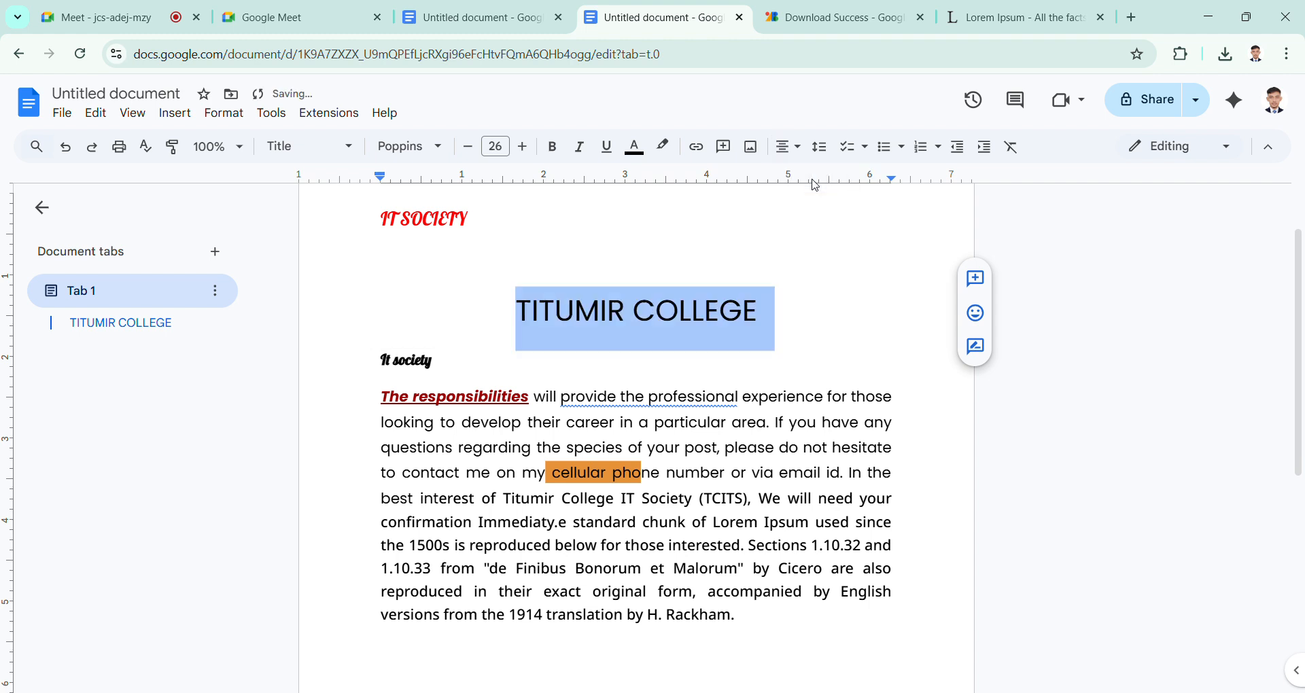
pyautogui.click(704, 331)
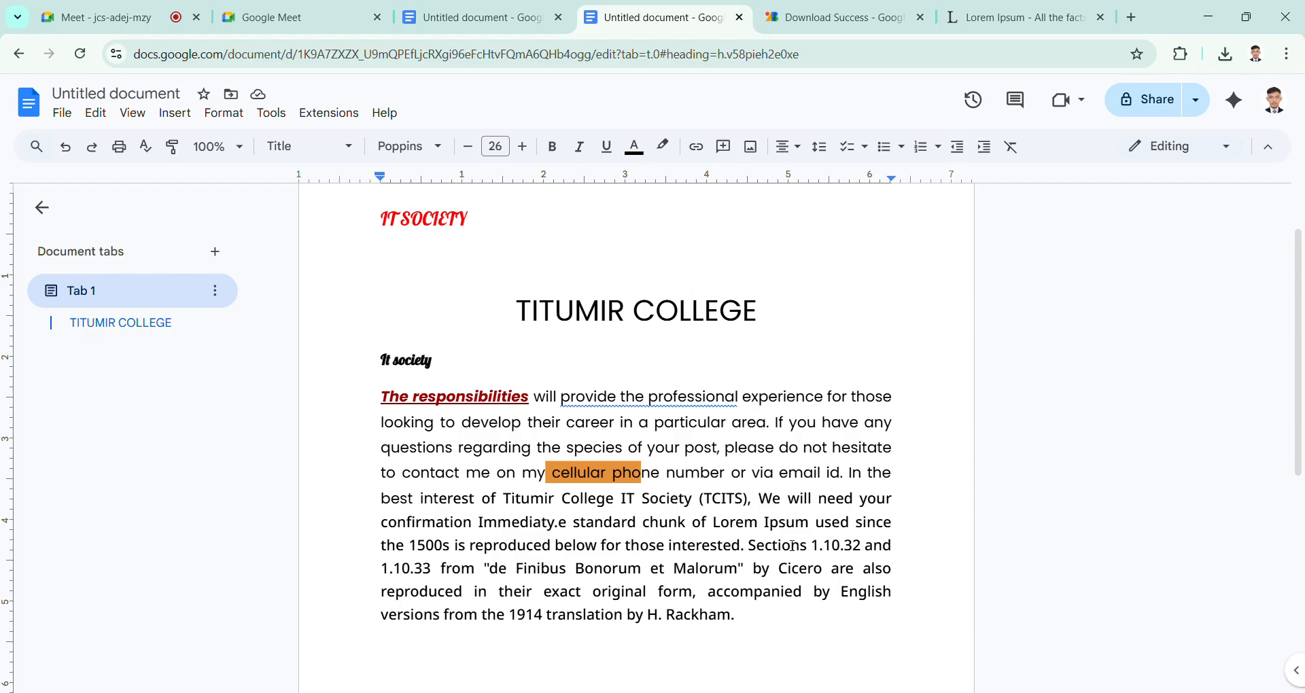
pyautogui.click(705, 472)
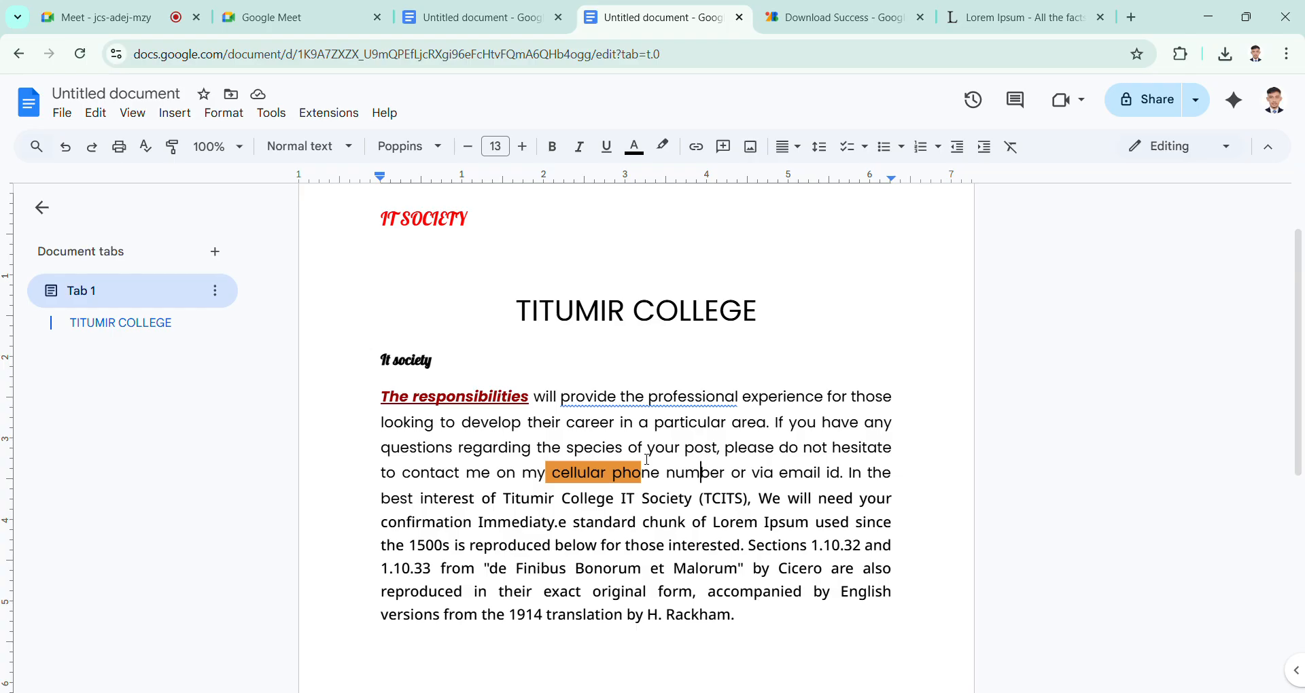
pyautogui.scroll(-2, 653, 517)
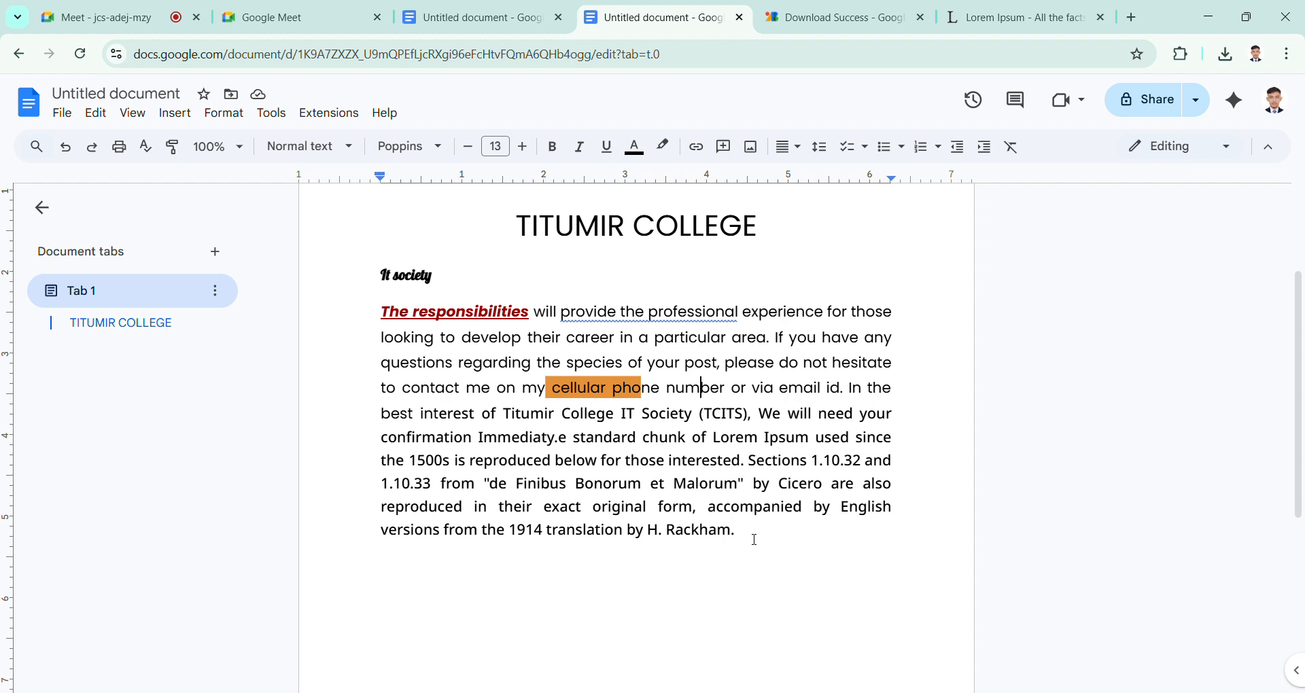
pyautogui.moveTo(773, 557); pyautogui.dragTo(382, 329)
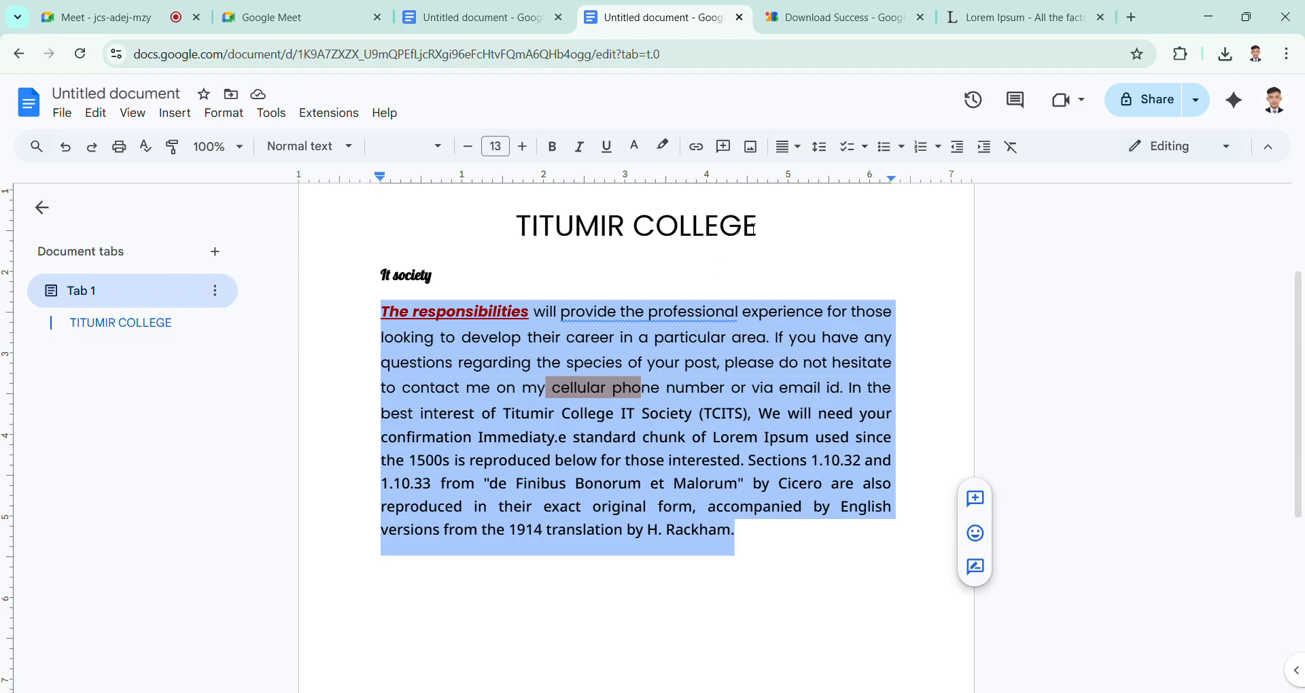
pyautogui.click(775, 413)
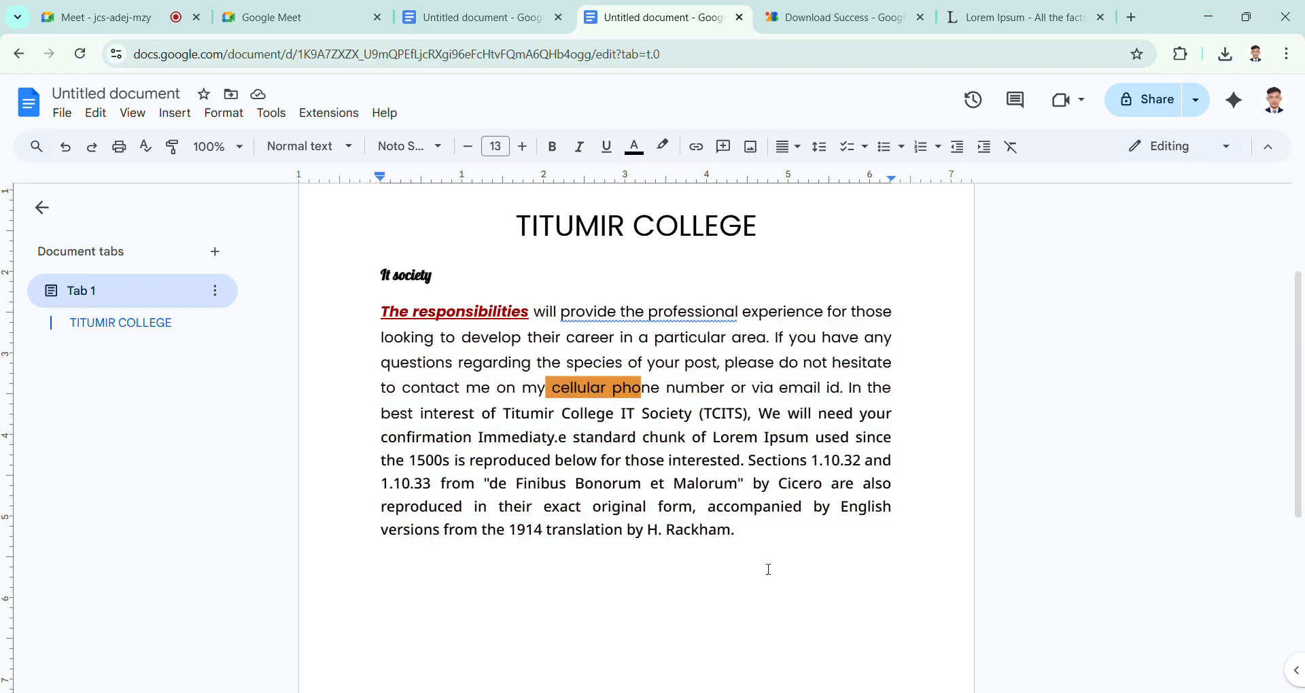
# Step: Select the whole body paragraph below It society and set its line spacing to 1.5
pyautogui.moveTo(744, 544); pyautogui.dragTo(391, 327)
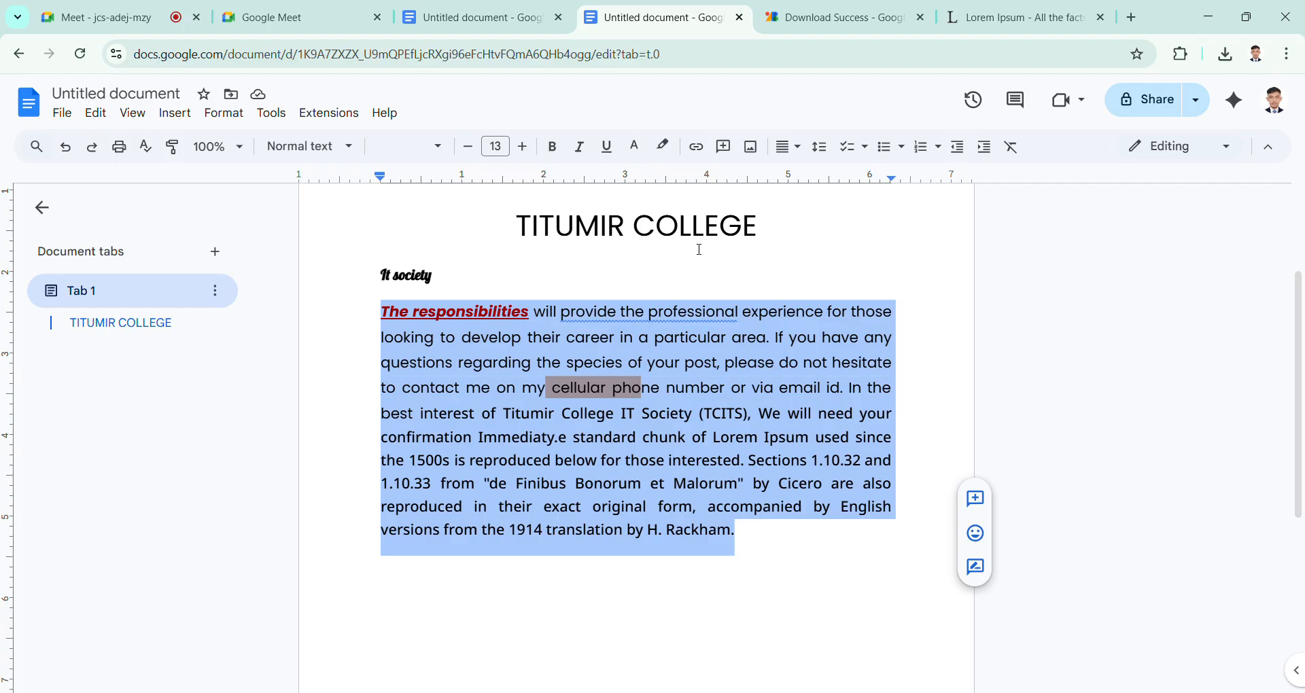
pyautogui.click(821, 148)
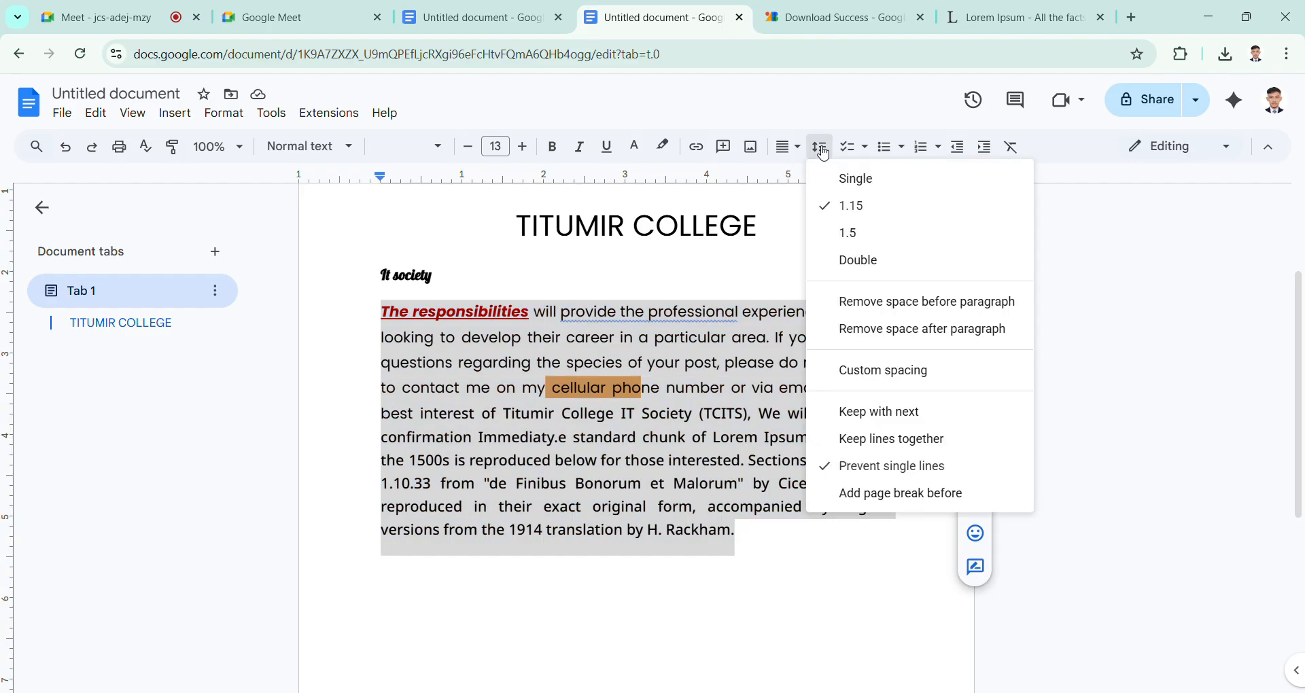
pyautogui.click(875, 231)
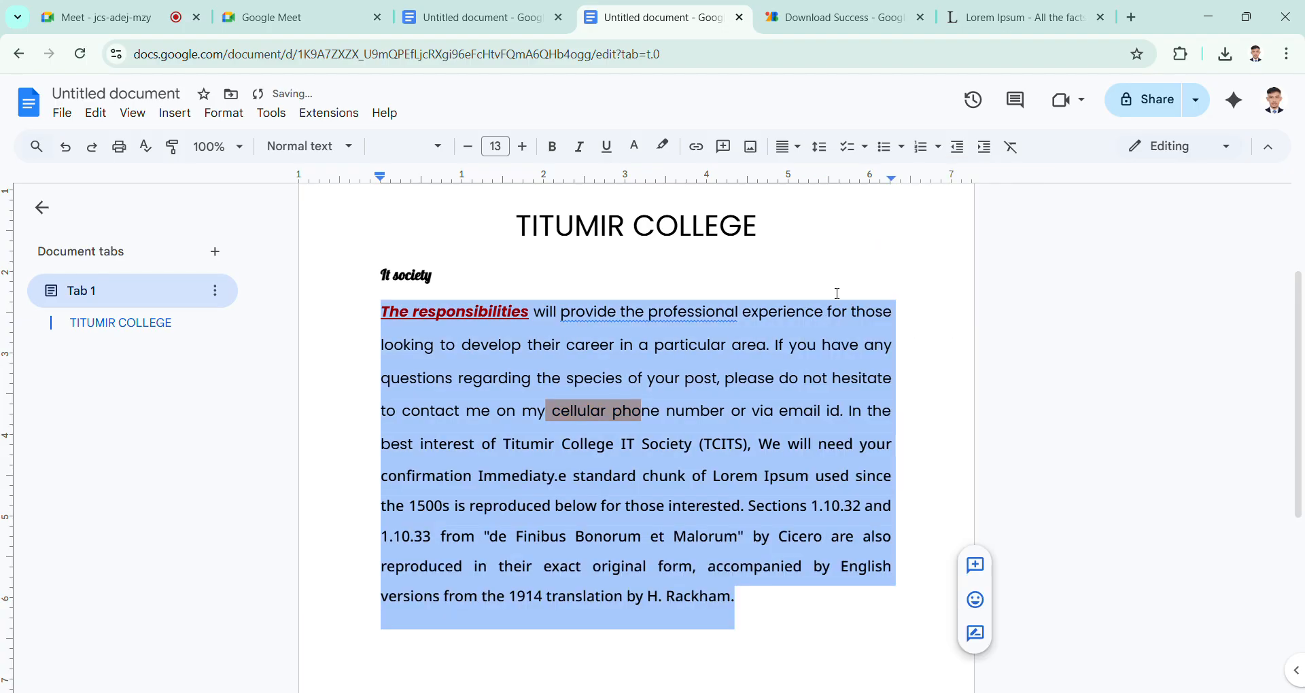
pyautogui.click(799, 393)
pyautogui.scroll(-1, 801, 391)
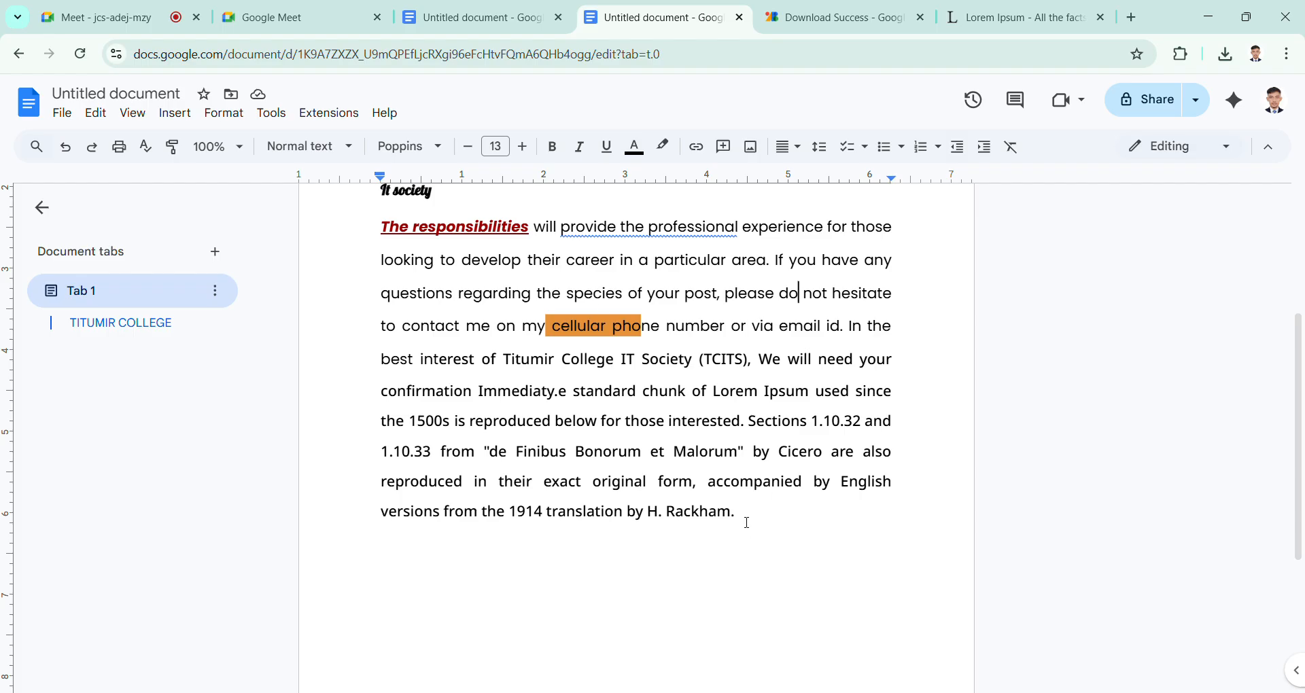
# Step: Change the line spacing of the entire body paragraph to Double and deselect the text
pyautogui.moveTo(744, 530); pyautogui.dragTo(379, 243)
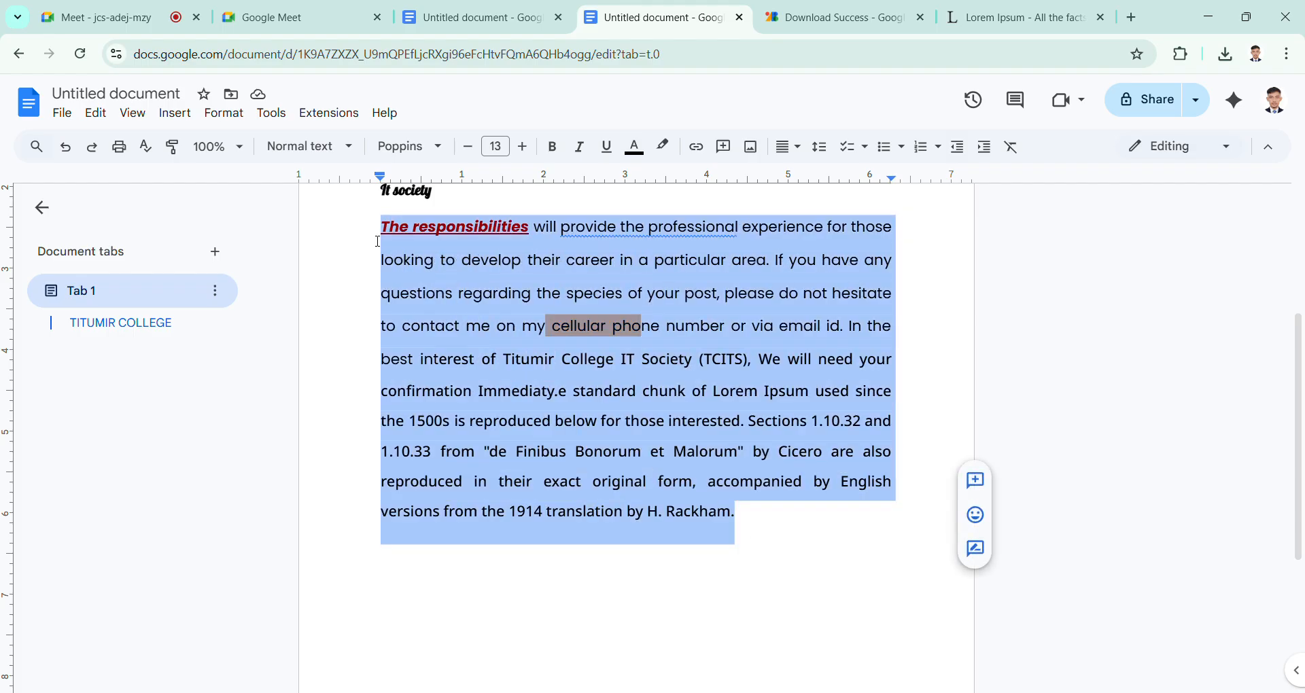
pyautogui.click(802, 151)
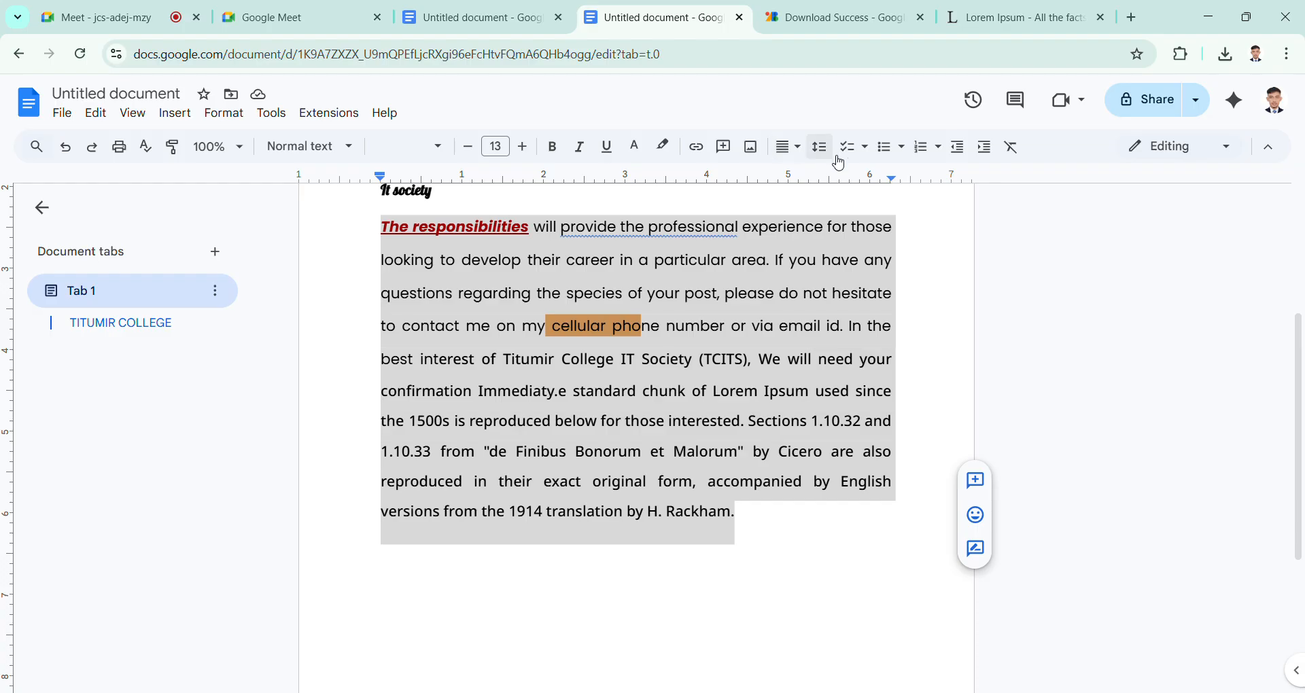
pyautogui.click(834, 158)
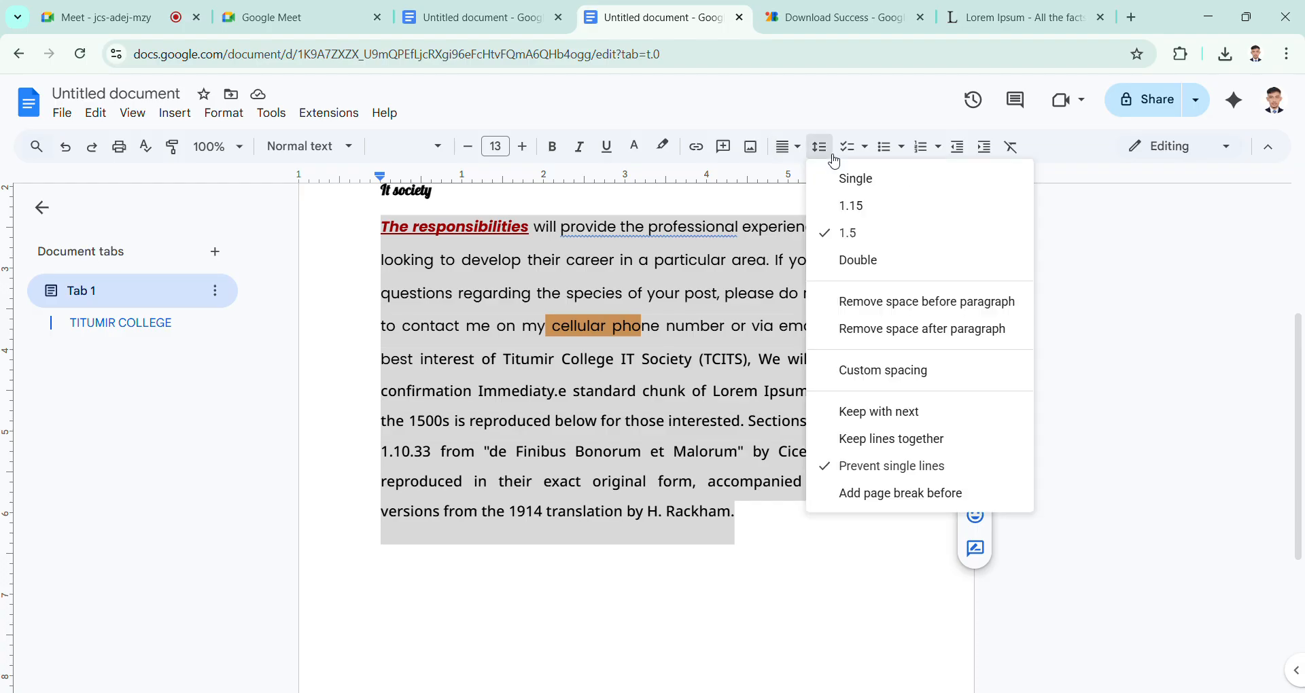
pyautogui.click(881, 264)
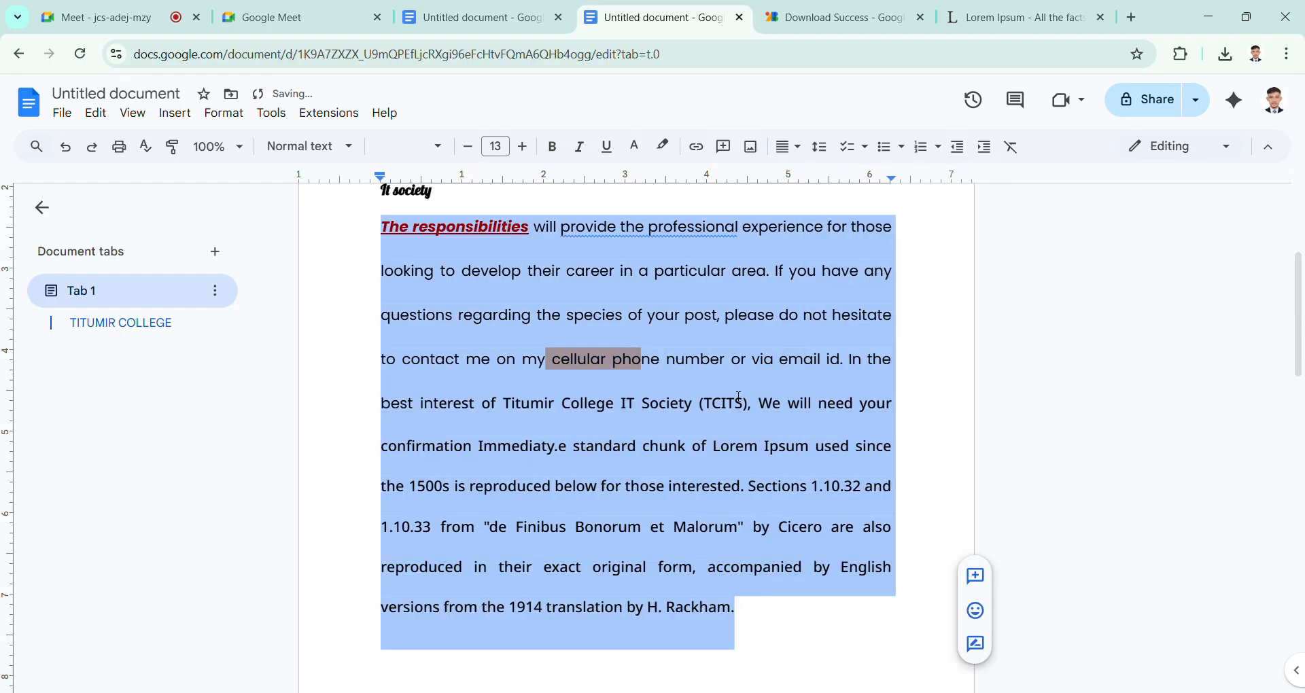
pyautogui.click(752, 491)
pyautogui.scroll(1, 766, 508)
pyautogui.scroll(-1, 767, 509)
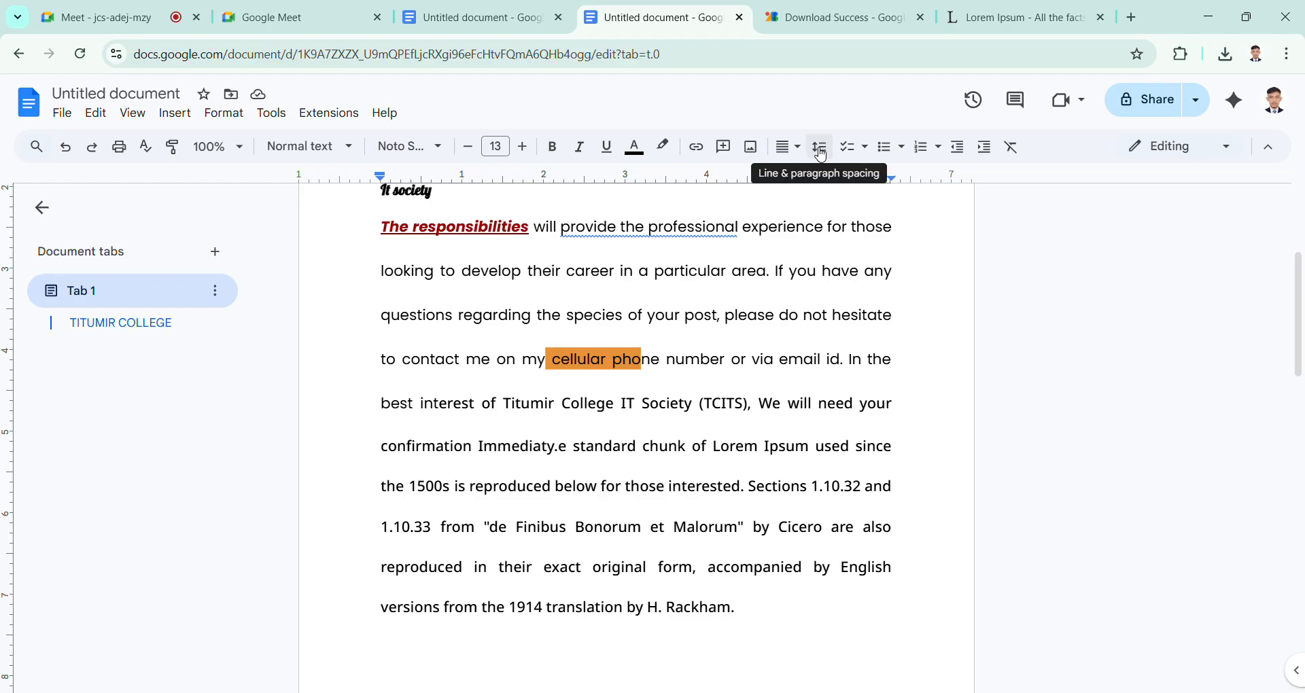
# Step: Open custom spacing for the body paragraph and set the paragraph spacing to 5 pt before and 8 pt after
pyautogui.moveTo(781, 635); pyautogui.dragTo(359, 247)
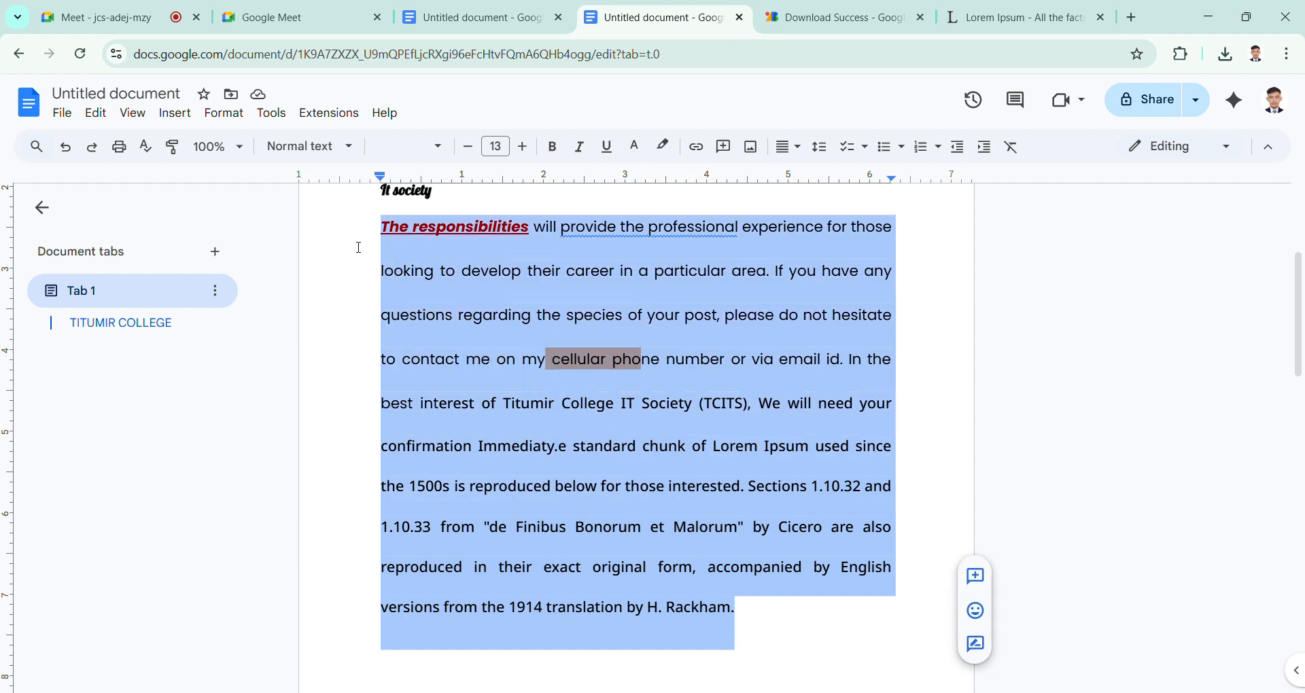
pyautogui.click(821, 147)
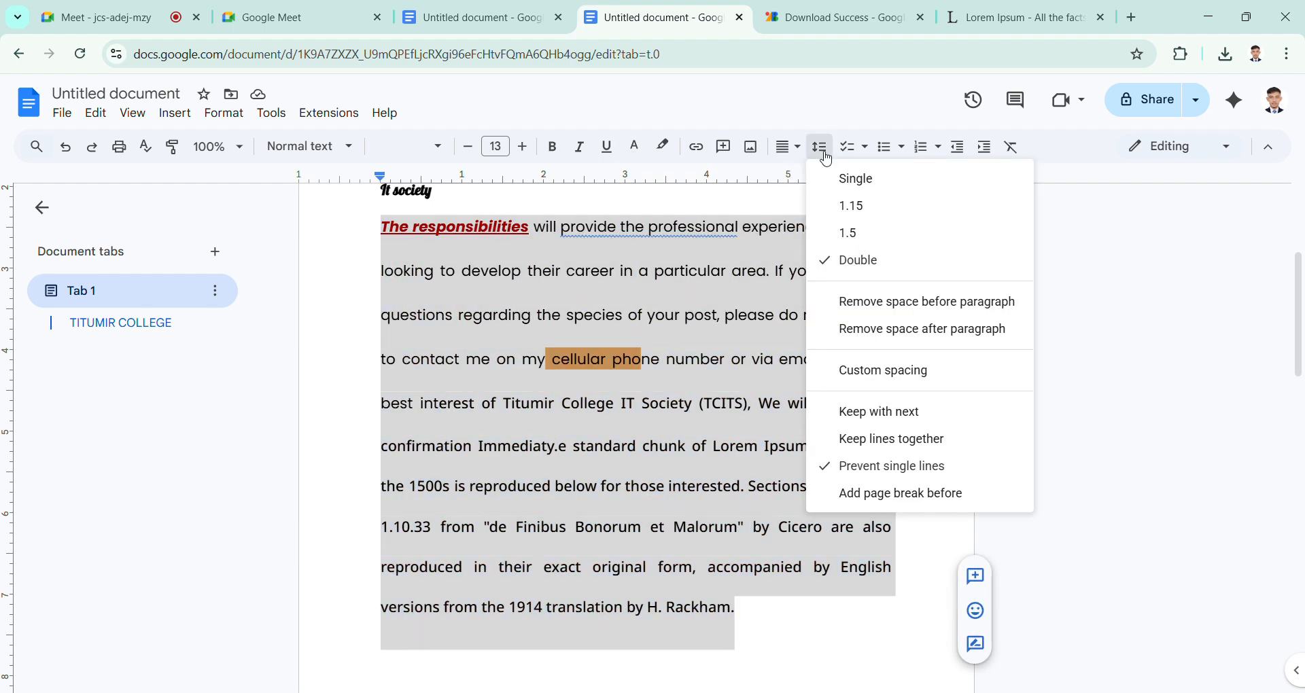
pyautogui.click(869, 372)
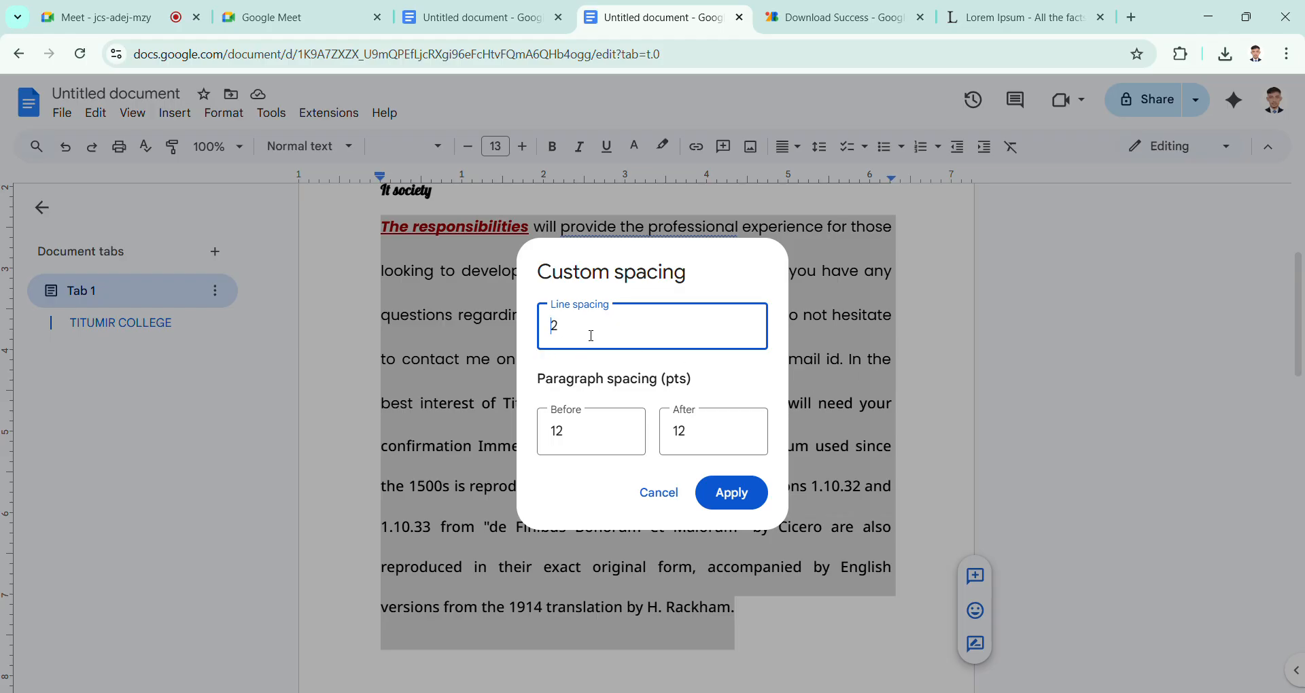
pyautogui.doubleClick(557, 328)
pyautogui.click(599, 442)
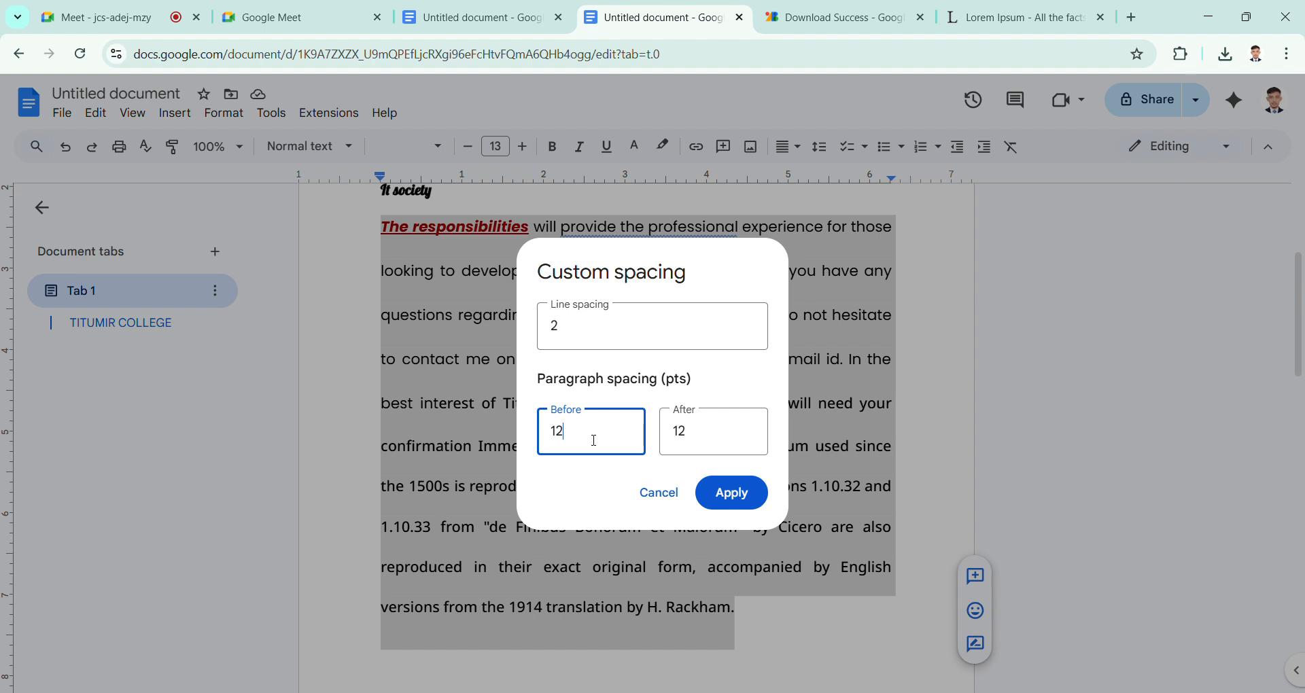
pyautogui.press('BackSpace')
pyautogui.press('BackSpace')
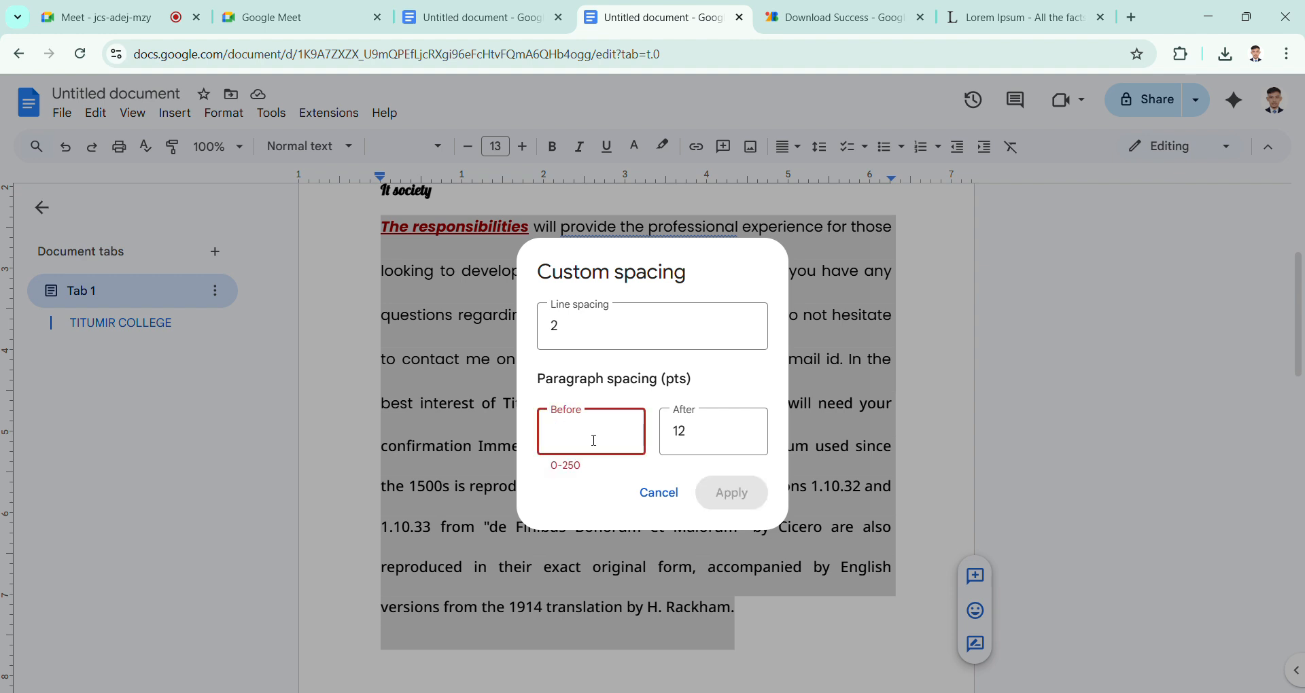
pyautogui.write('5')
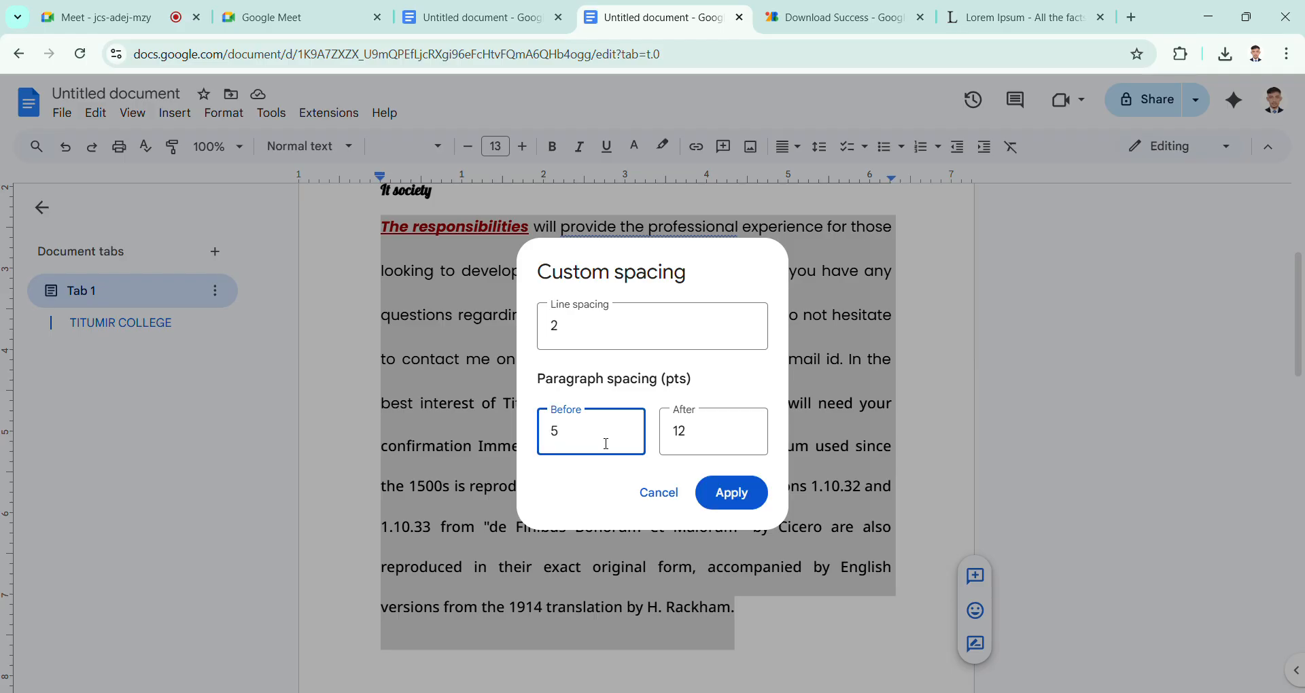
pyautogui.click(688, 433)
pyautogui.press('BackSpace')
pyautogui.press('BackSpace')
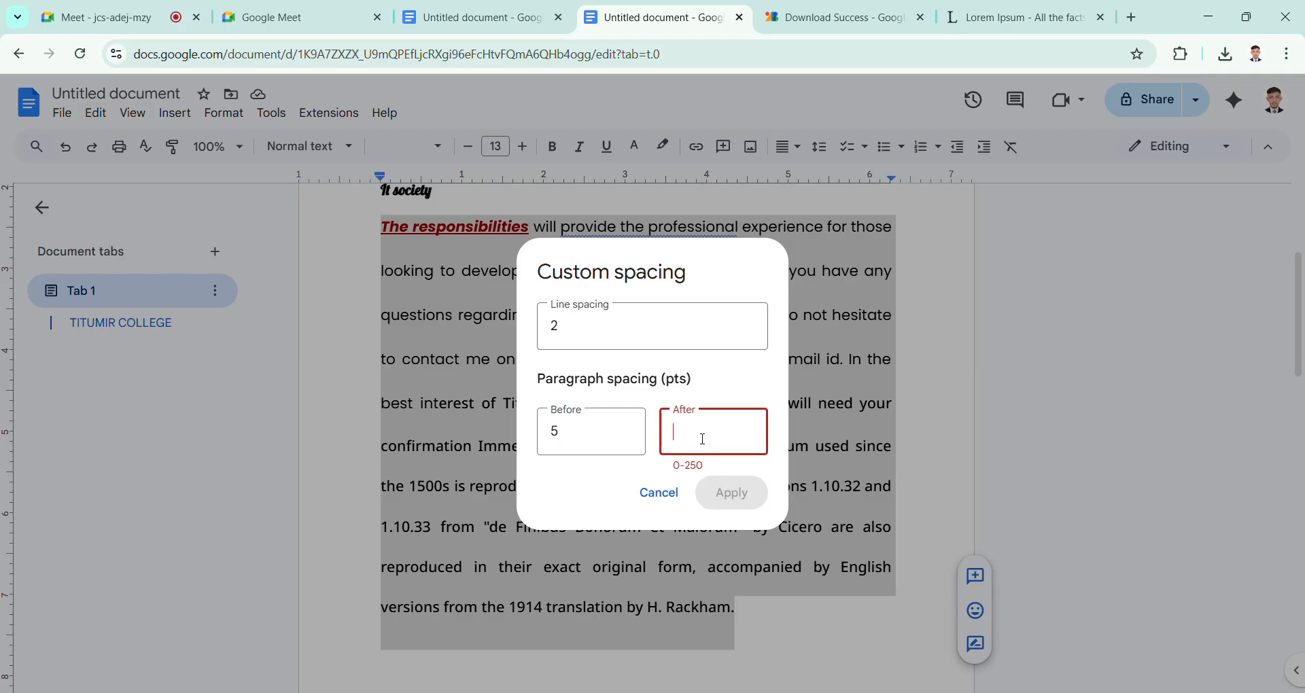
pyautogui.write('8')
# Step: Set the custom line spacing to 1, apply the spacing to the body paragraph and deselect it
pyautogui.click(592, 323)
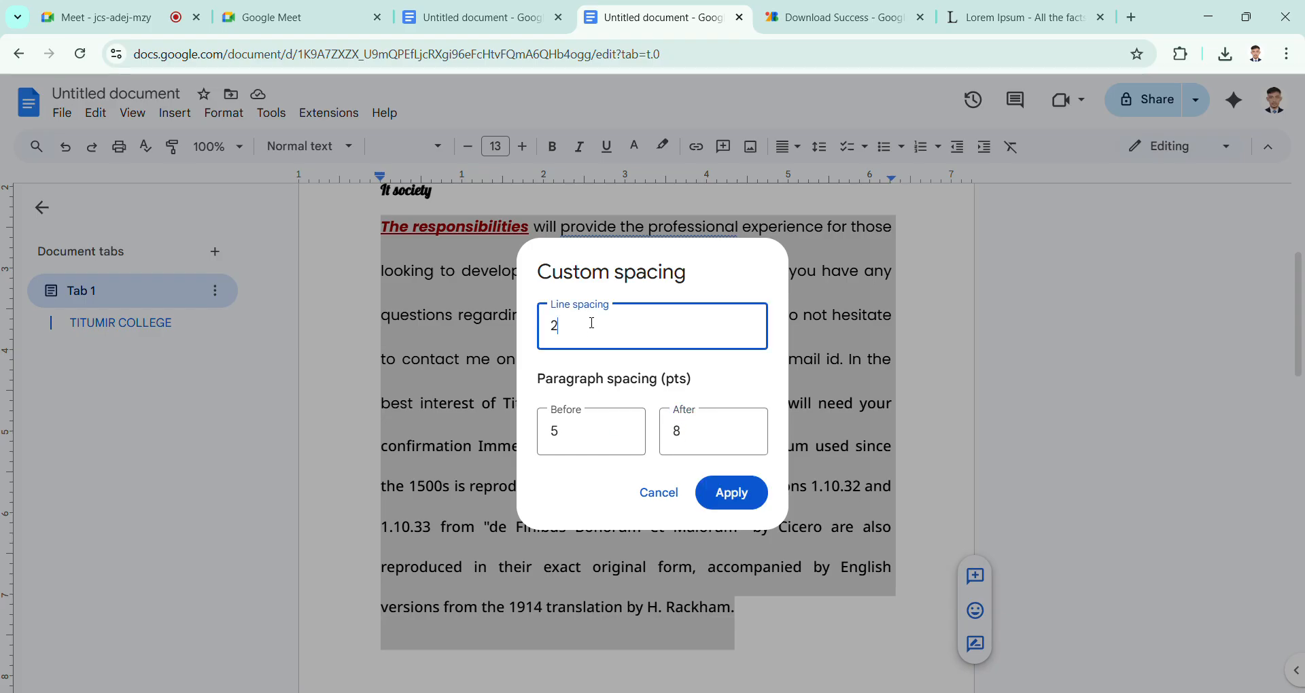
pyautogui.press('BackSpace')
pyautogui.write('1')
pyautogui.click(748, 494)
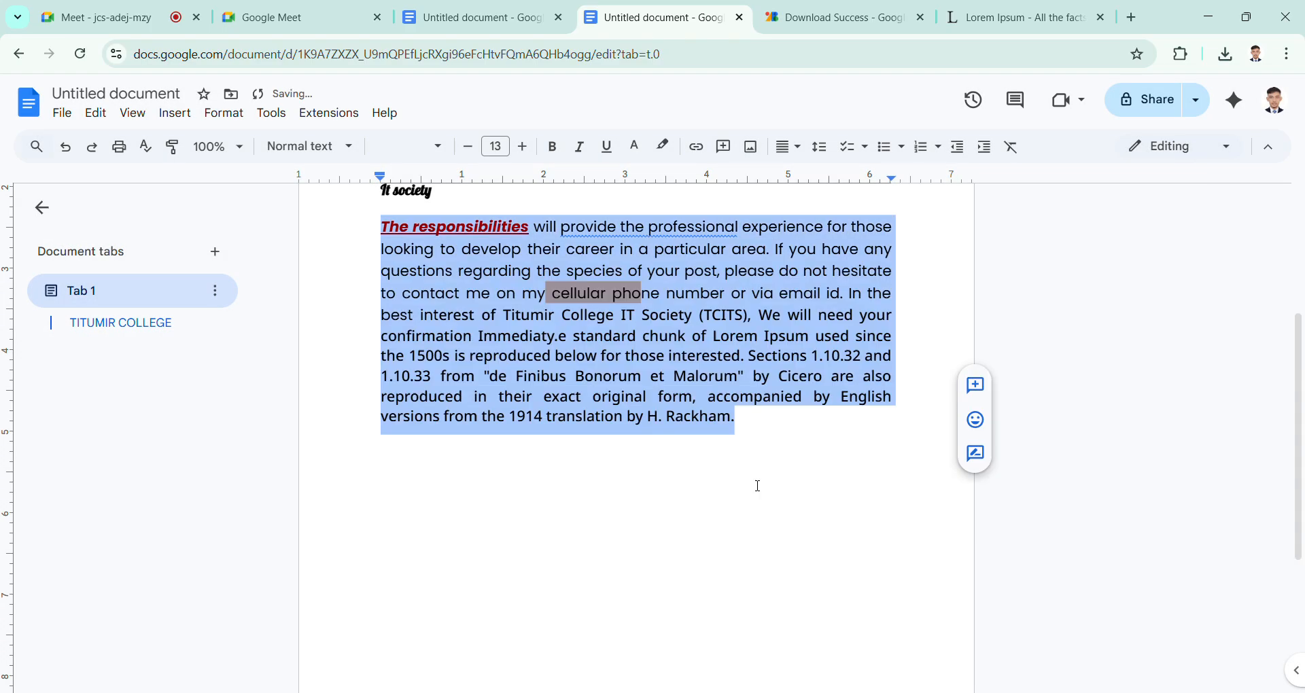
pyautogui.click(650, 376)
pyautogui.scroll(3, 651, 515)
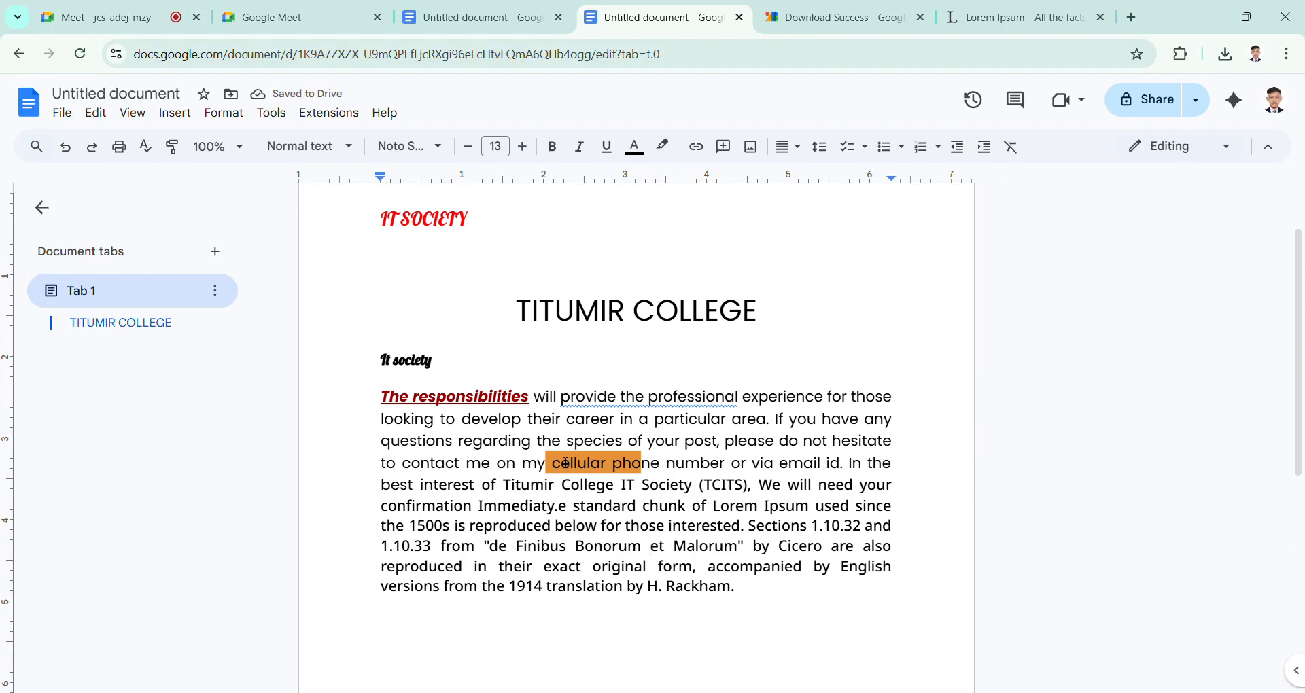
pyautogui.scroll(-1, 567, 463)
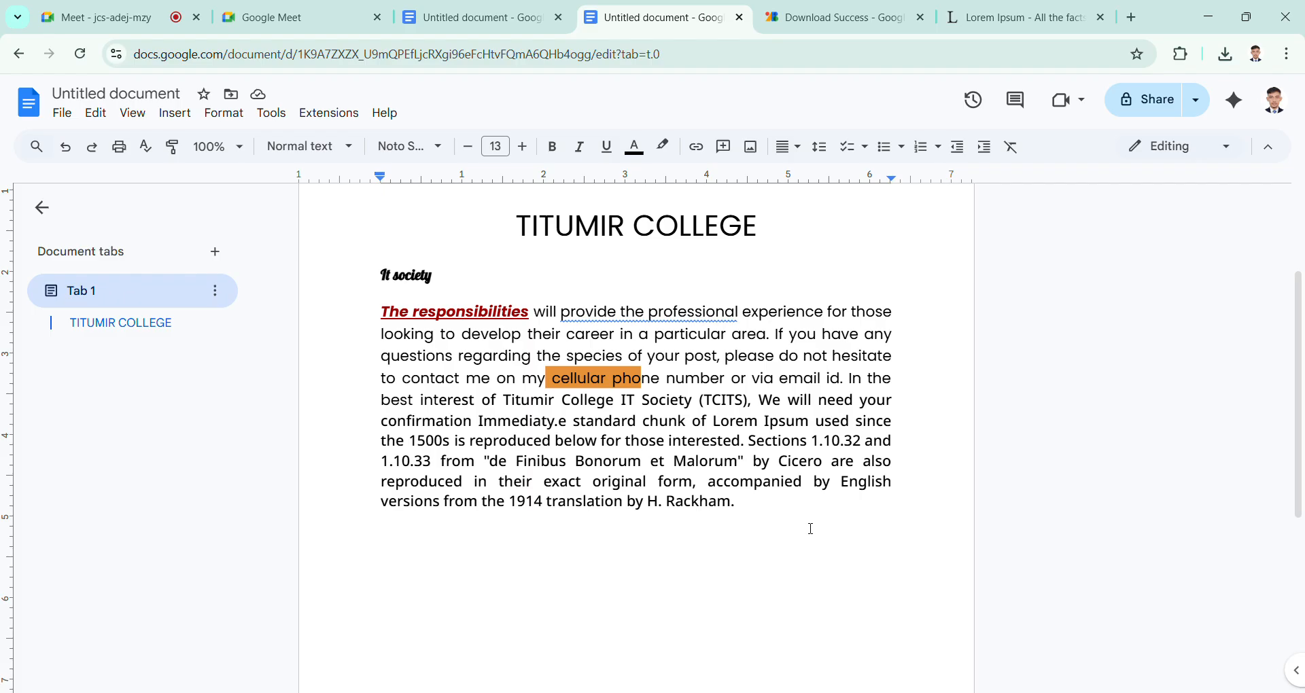
# Step: Try 1.5 line spacing with only the last three lines of the body paragraph selected, and undo it
pyautogui.moveTo(783, 523); pyautogui.dragTo(383, 475)
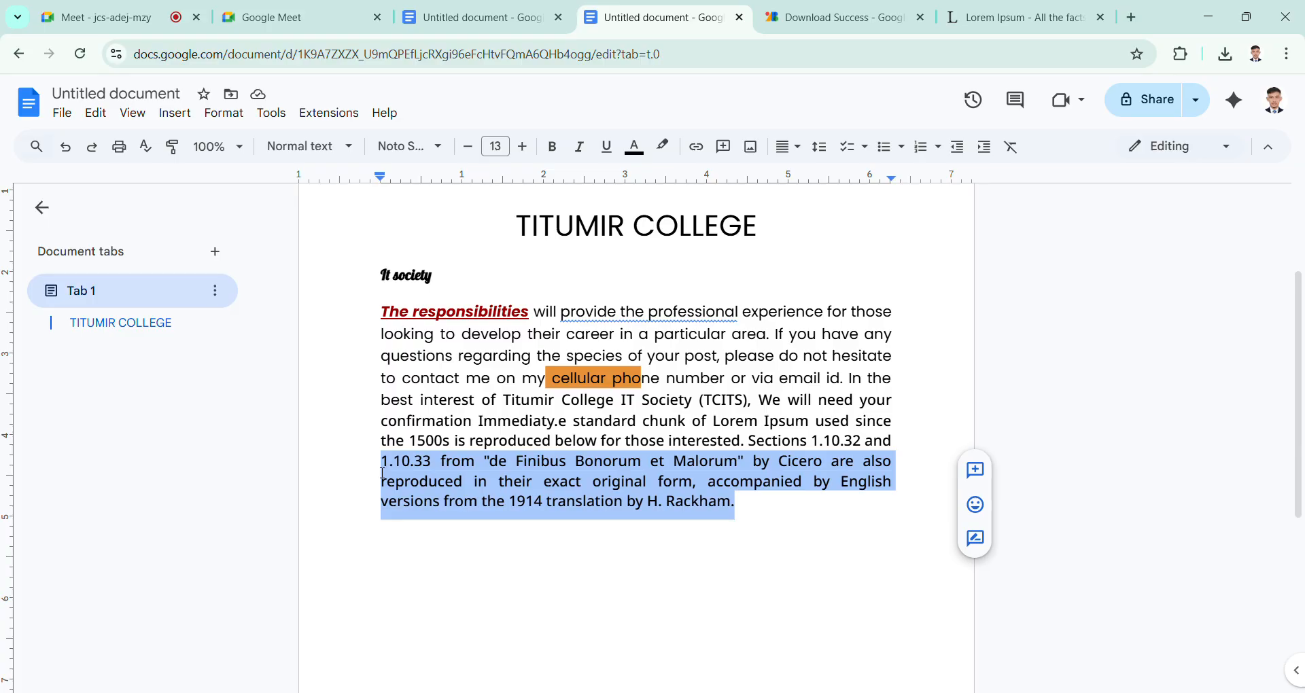
pyautogui.click(820, 147)
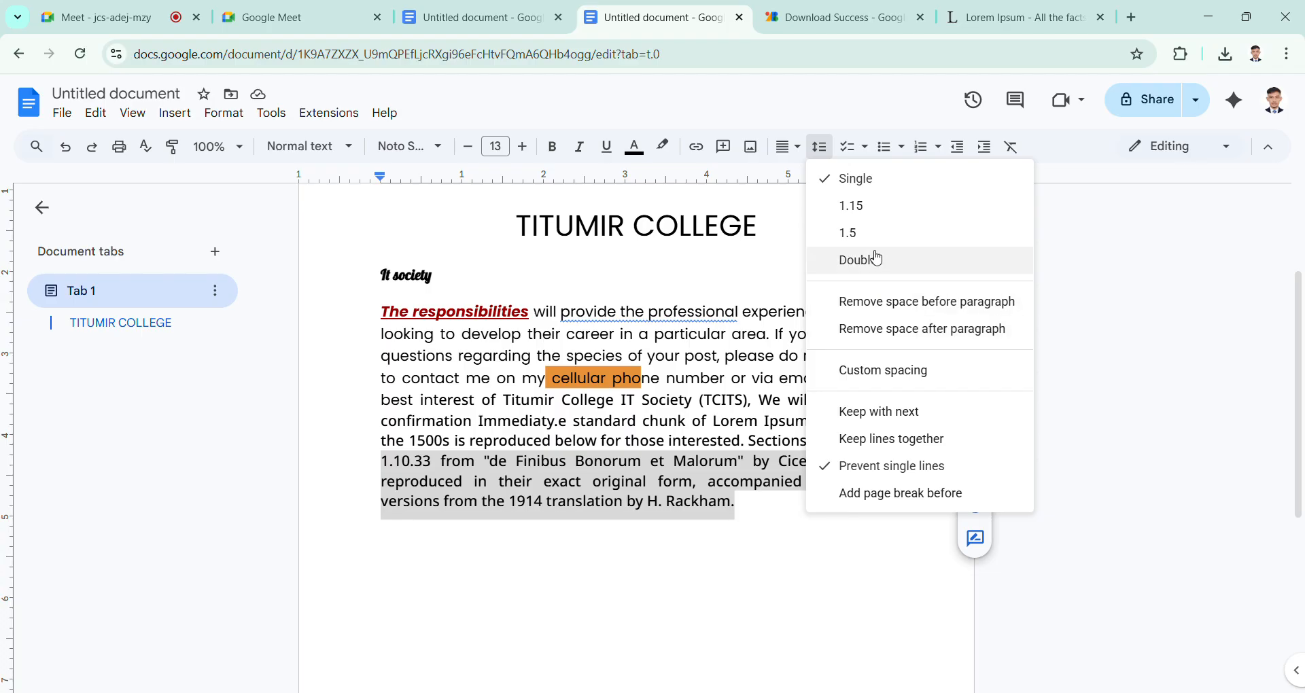
pyautogui.click(911, 232)
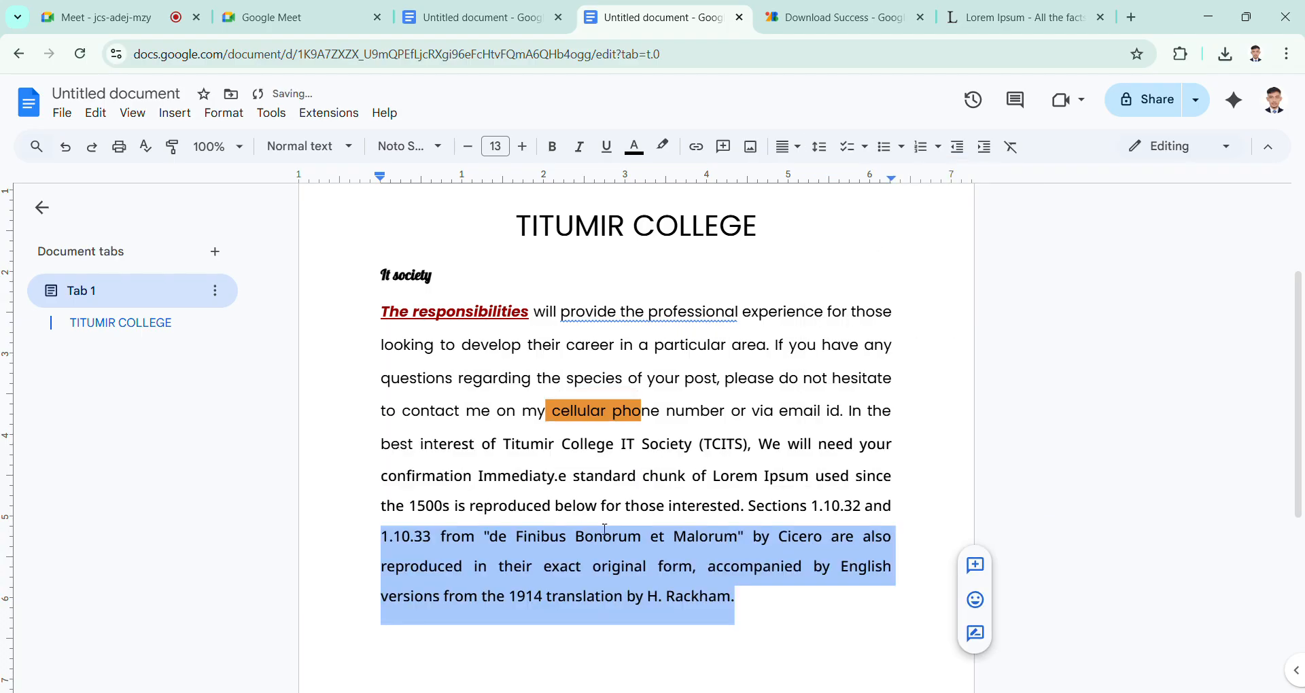
pyautogui.click(686, 554)
pyautogui.scroll(-2, 685, 547)
pyautogui.scroll(2, 685, 549)
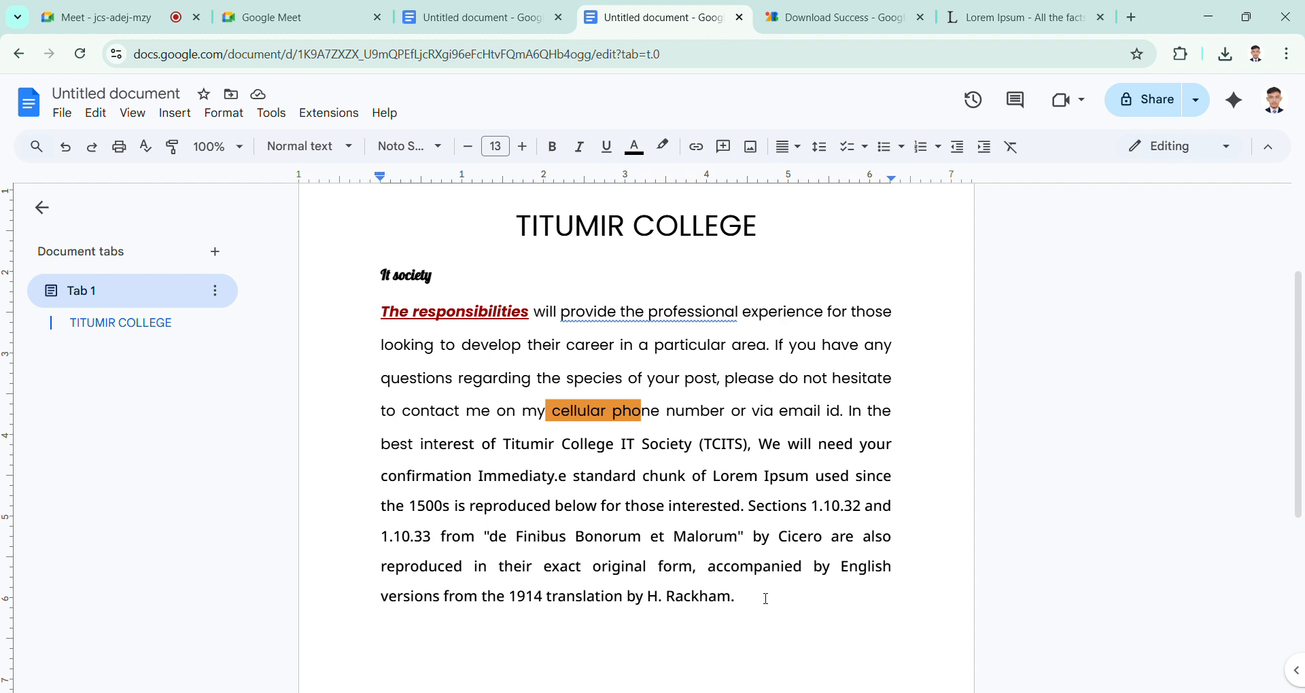
pyautogui.hotkey('ctrl', 'z')
pyautogui.click(629, 464)
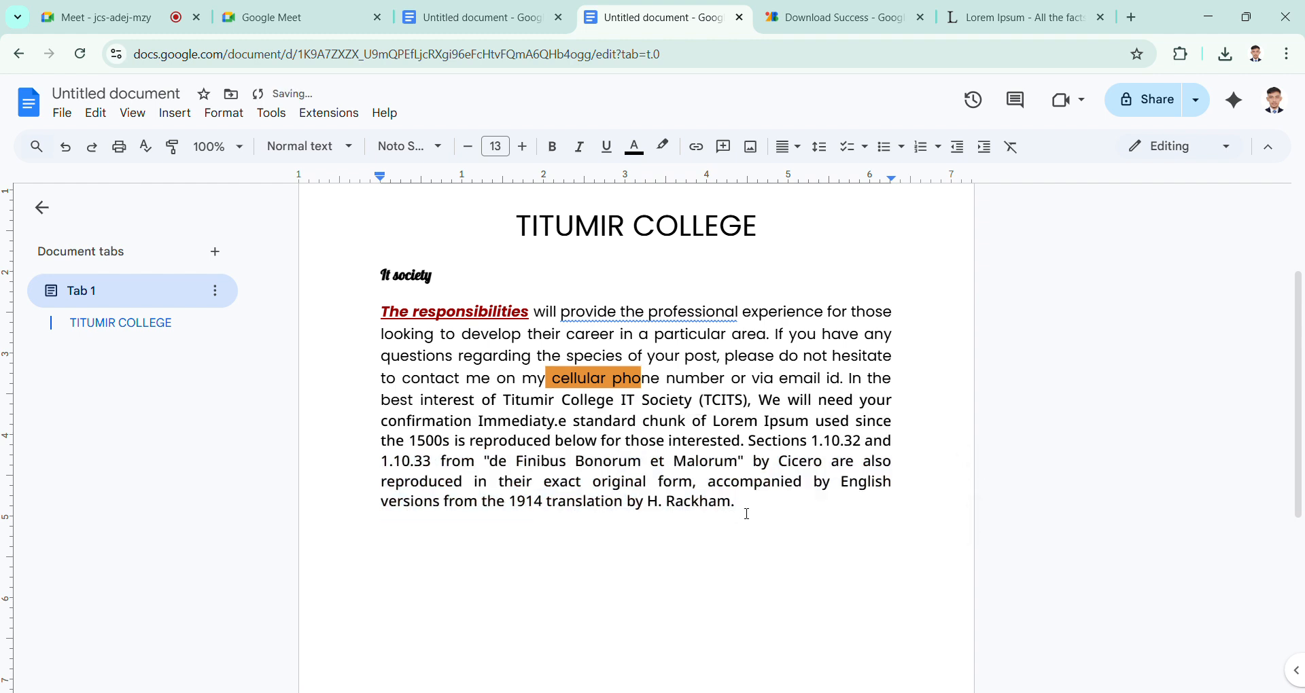
# Step: Select the full body paragraph and enter a custom line spacing of 5
pyautogui.moveTo(746, 513); pyautogui.dragTo(708, 507)
pyautogui.click(708, 507)
pyautogui.moveTo(380, 482); pyautogui.dragTo(671, 518)
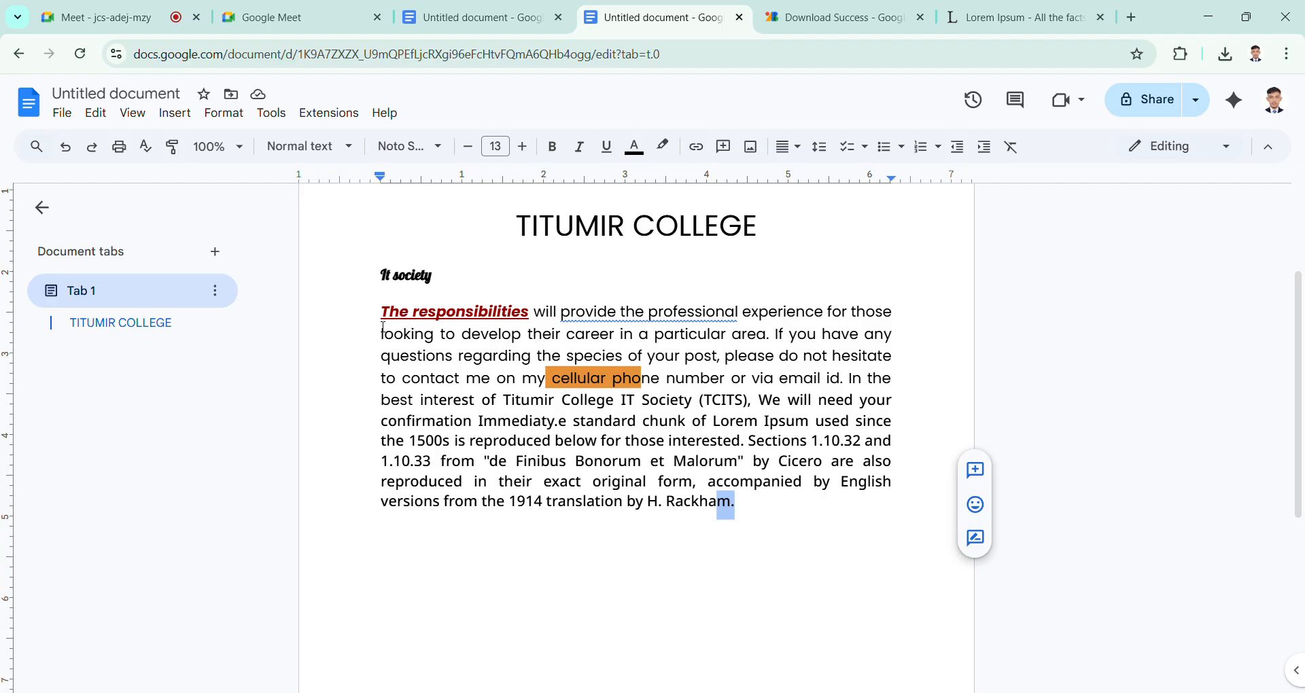
pyautogui.moveTo(385, 319); pyautogui.dragTo(756, 508)
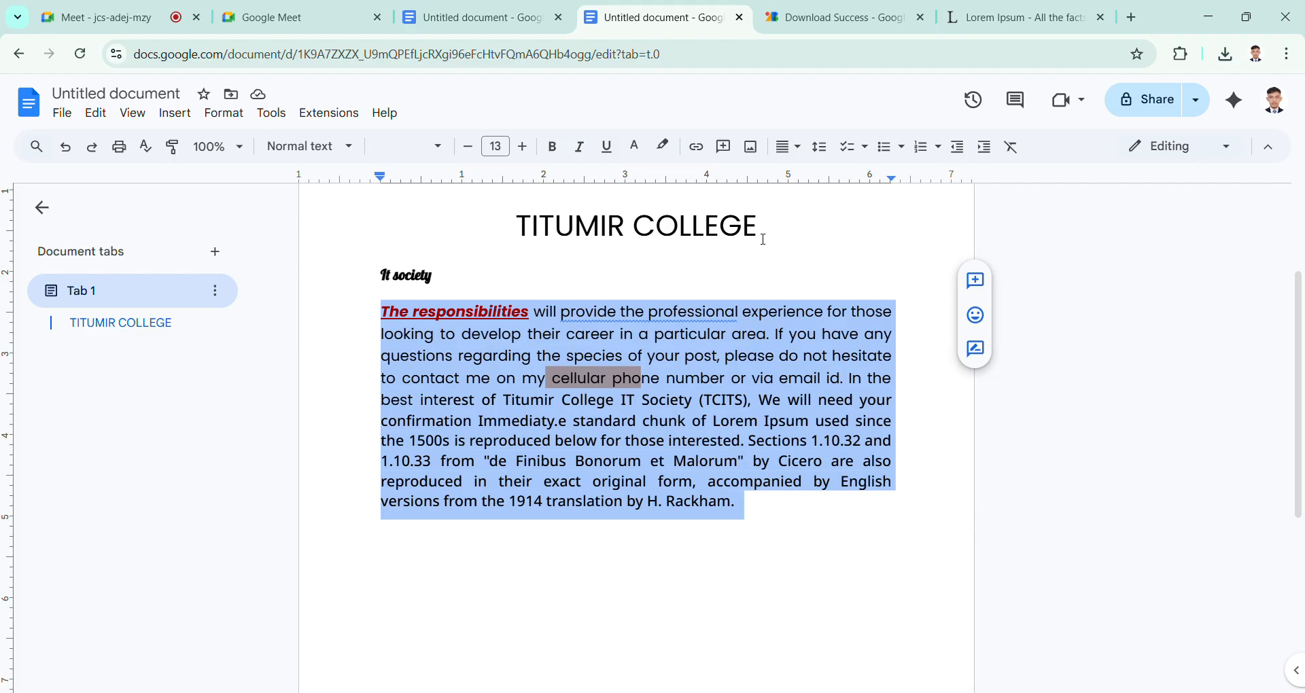
pyautogui.click(821, 155)
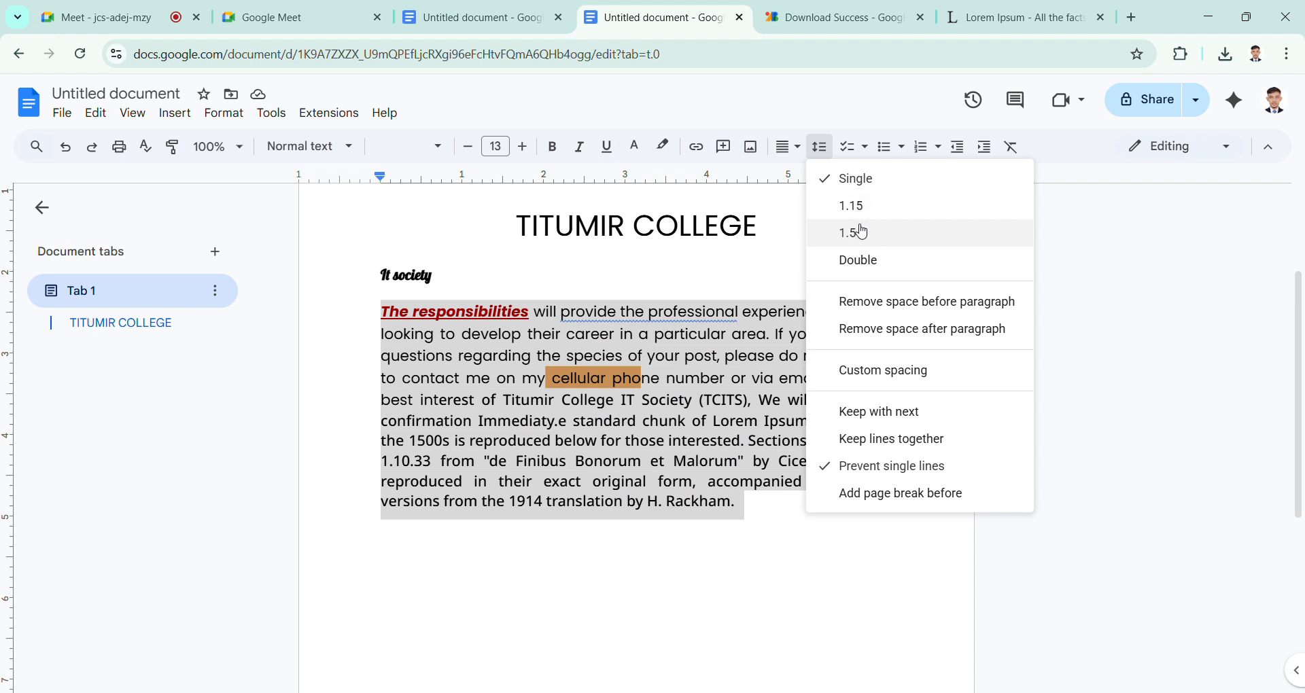
pyautogui.click(922, 383)
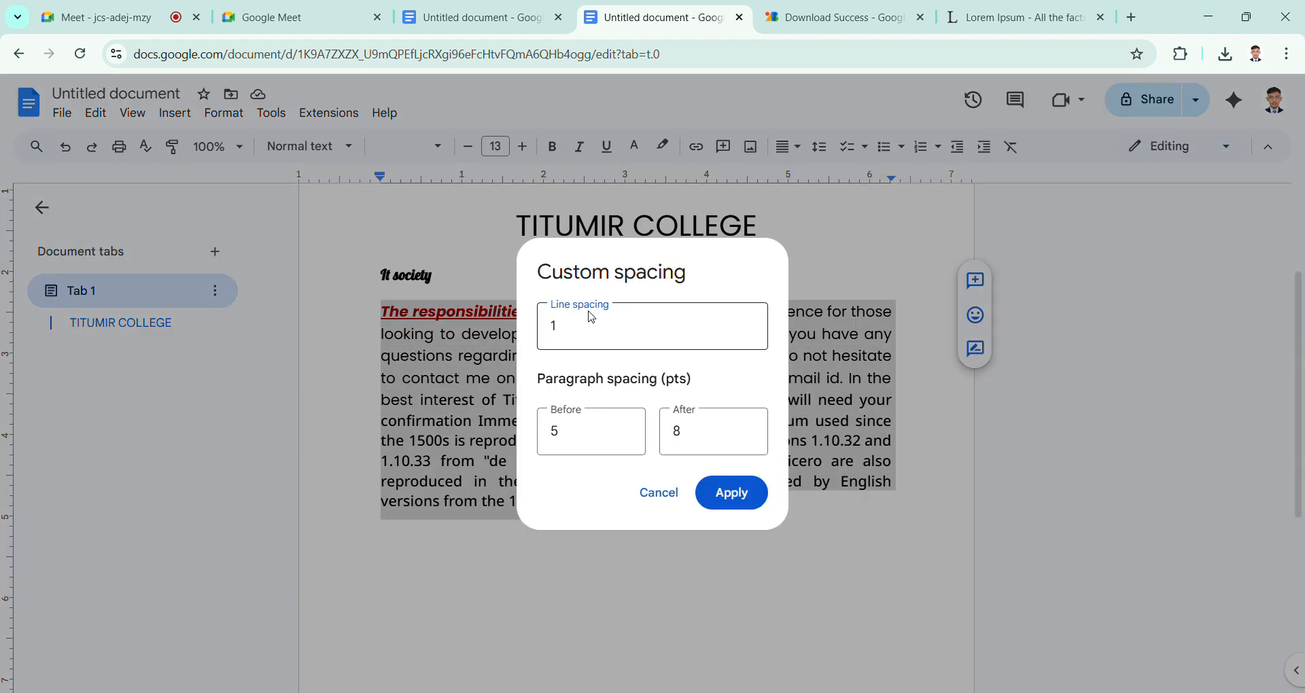
pyautogui.press('BackSpace')
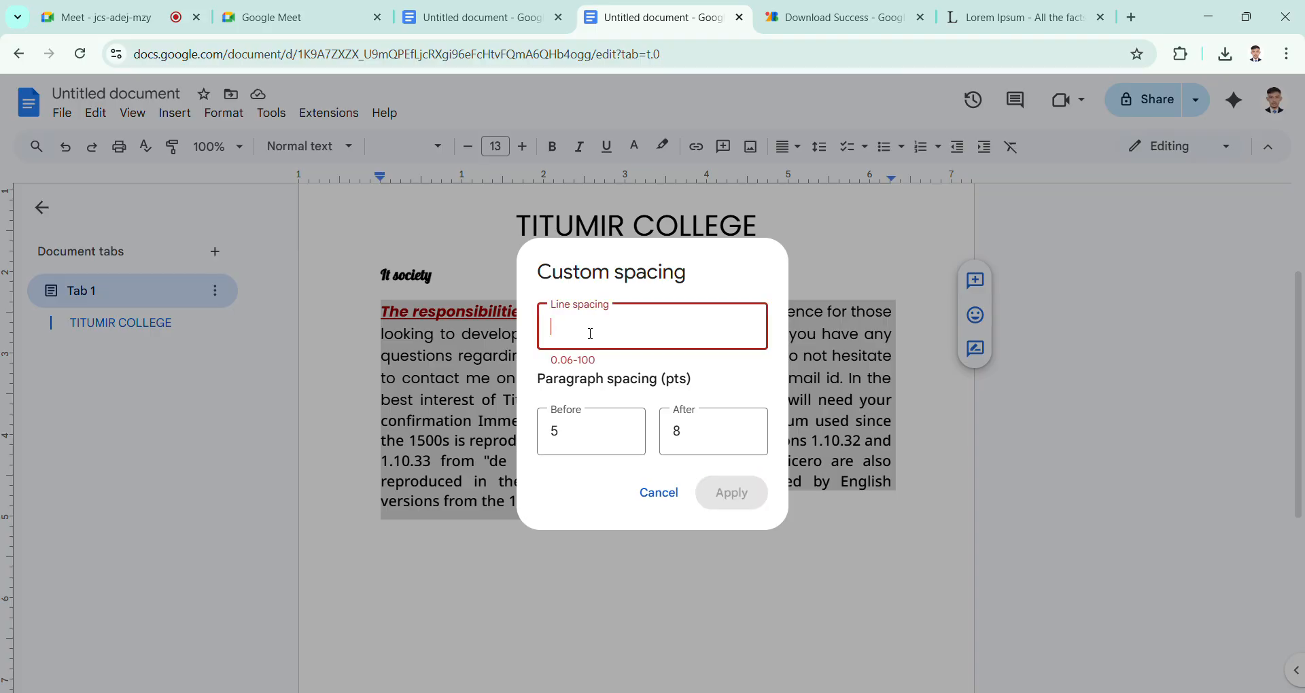
pyautogui.write('5')
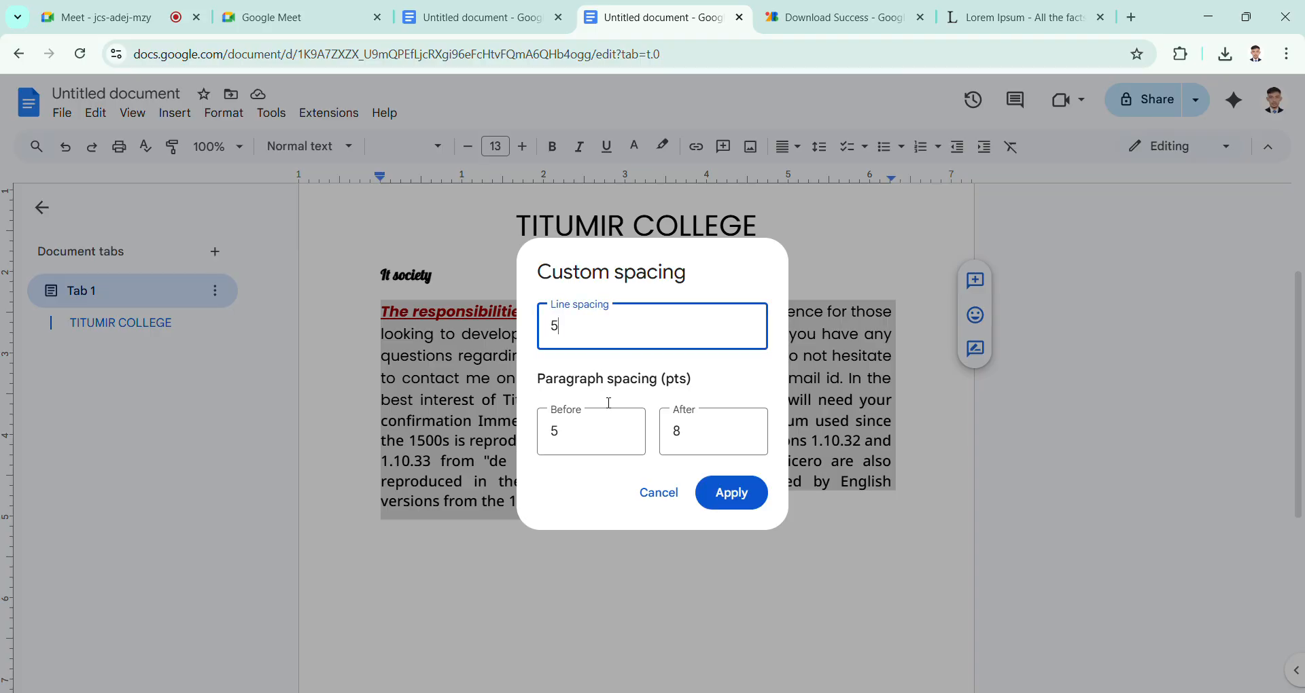
# Step: Set the paragraph spacing before and after to 10 pt and apply the custom spacing to the body paragraph
pyautogui.click(596, 432)
pyautogui.press('BackSpace')
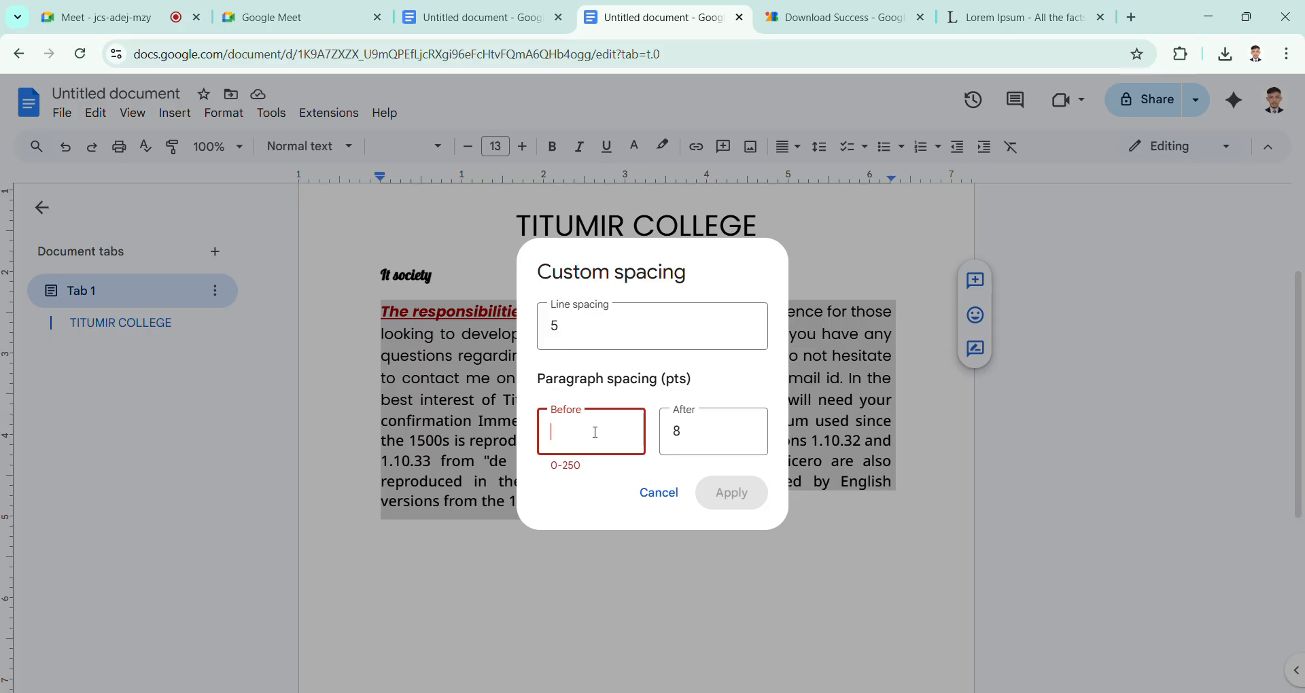
pyautogui.write('10')
pyautogui.click(716, 442)
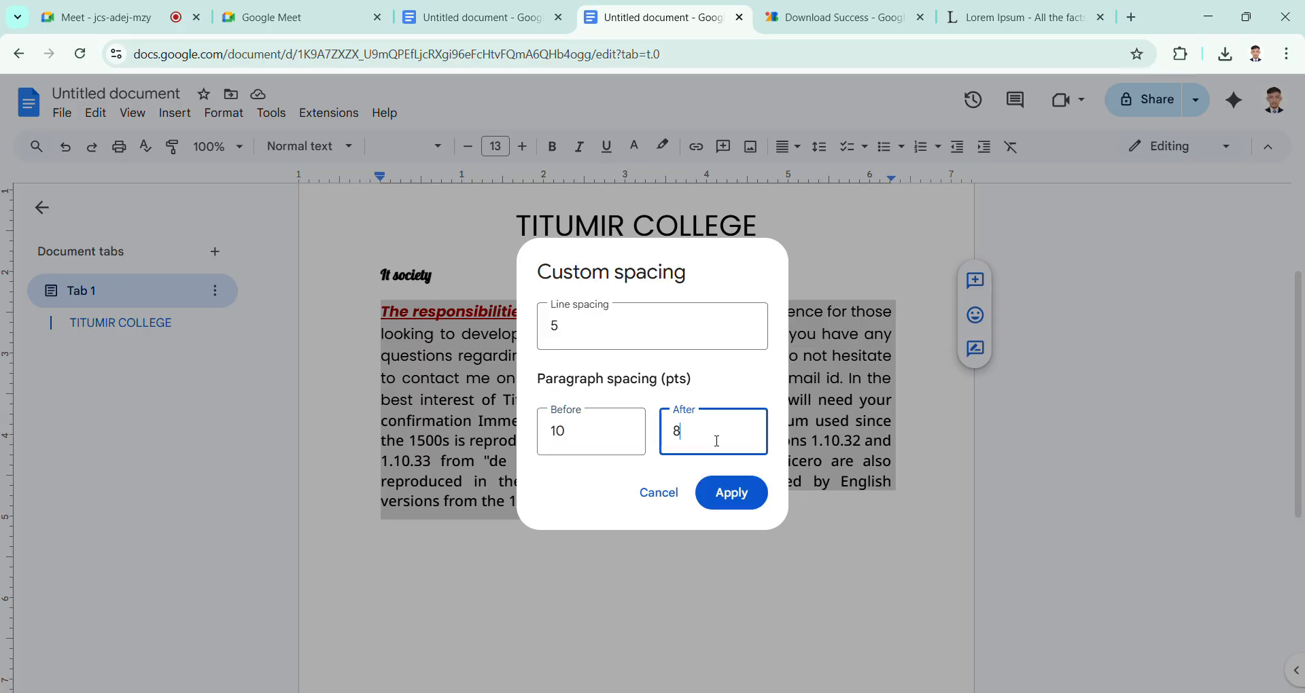
pyautogui.press('BackSpace')
pyautogui.write('10')
pyautogui.click(737, 493)
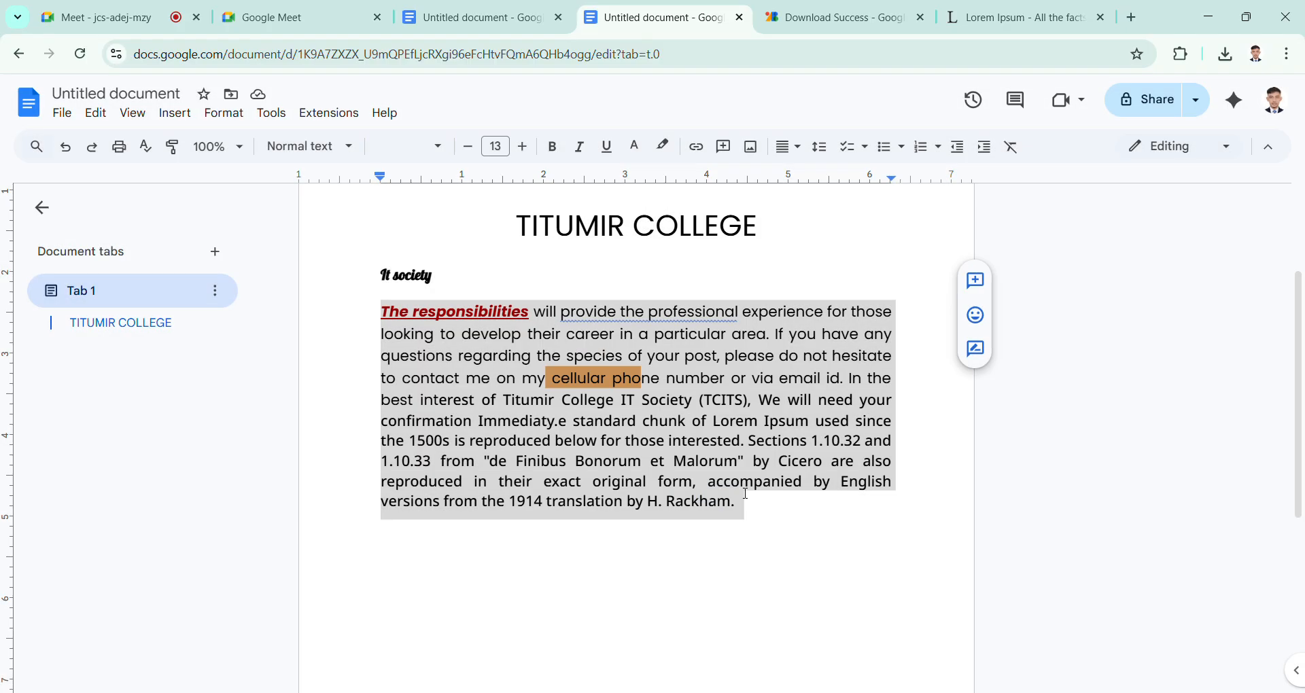
pyautogui.scroll(-10, 720, 458)
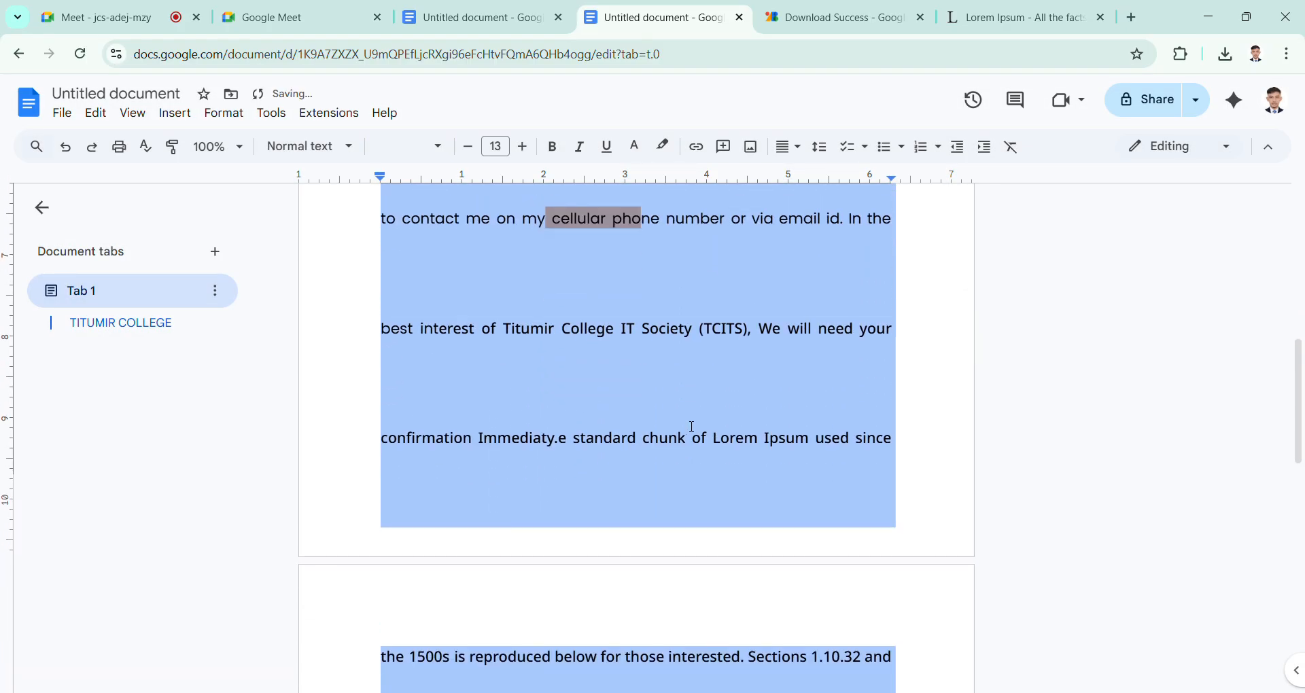
# Step: Undo the custom line and paragraph spacing on the body paragraph and deselect the text
pyautogui.scroll(10, 749, 469)
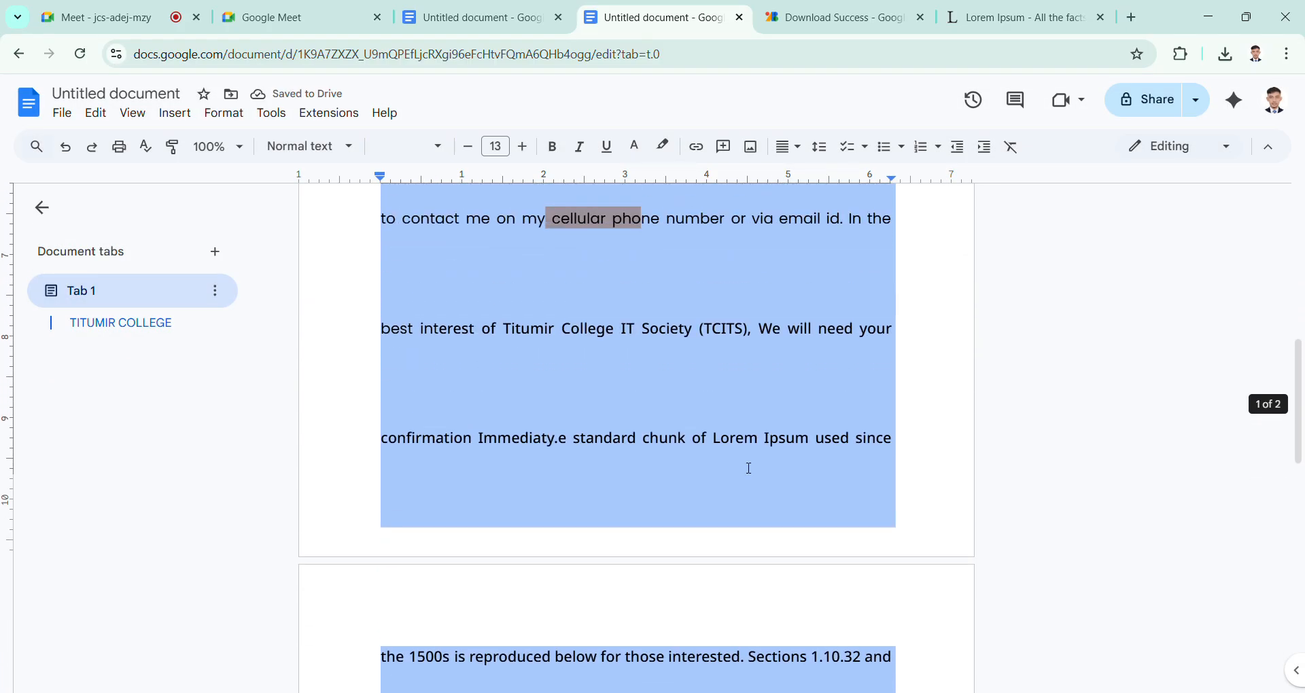
pyautogui.click(749, 468)
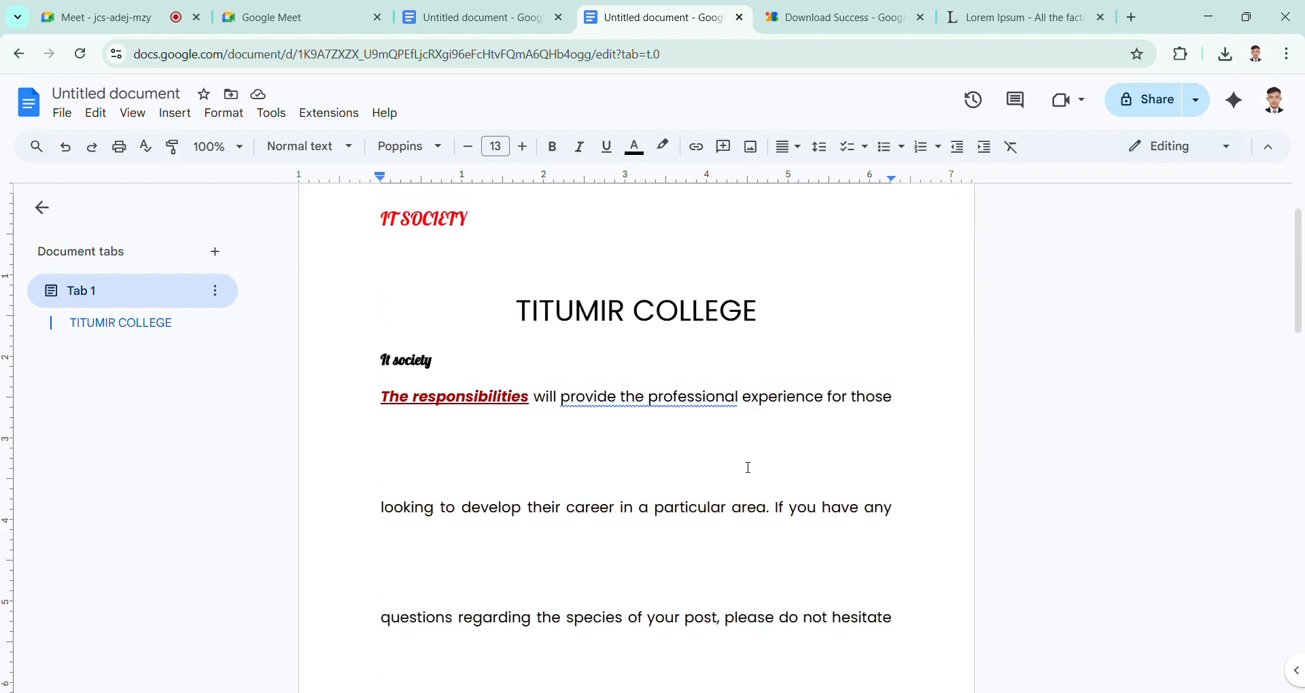
pyautogui.hotkey('ctrl', 'z')
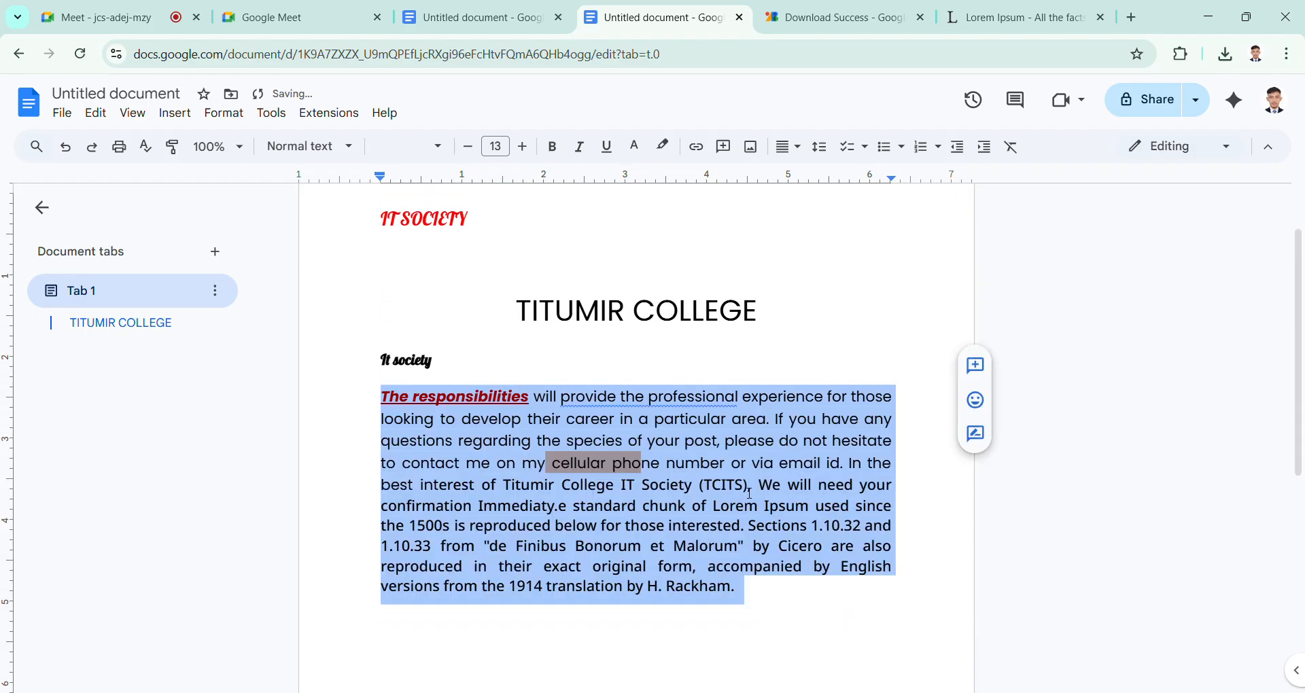
pyautogui.click(750, 494)
# Step: Select the word "English" in the second-to-last line of the body paragraph and start inserting a link on it
pyautogui.scroll(-3, 749, 497)
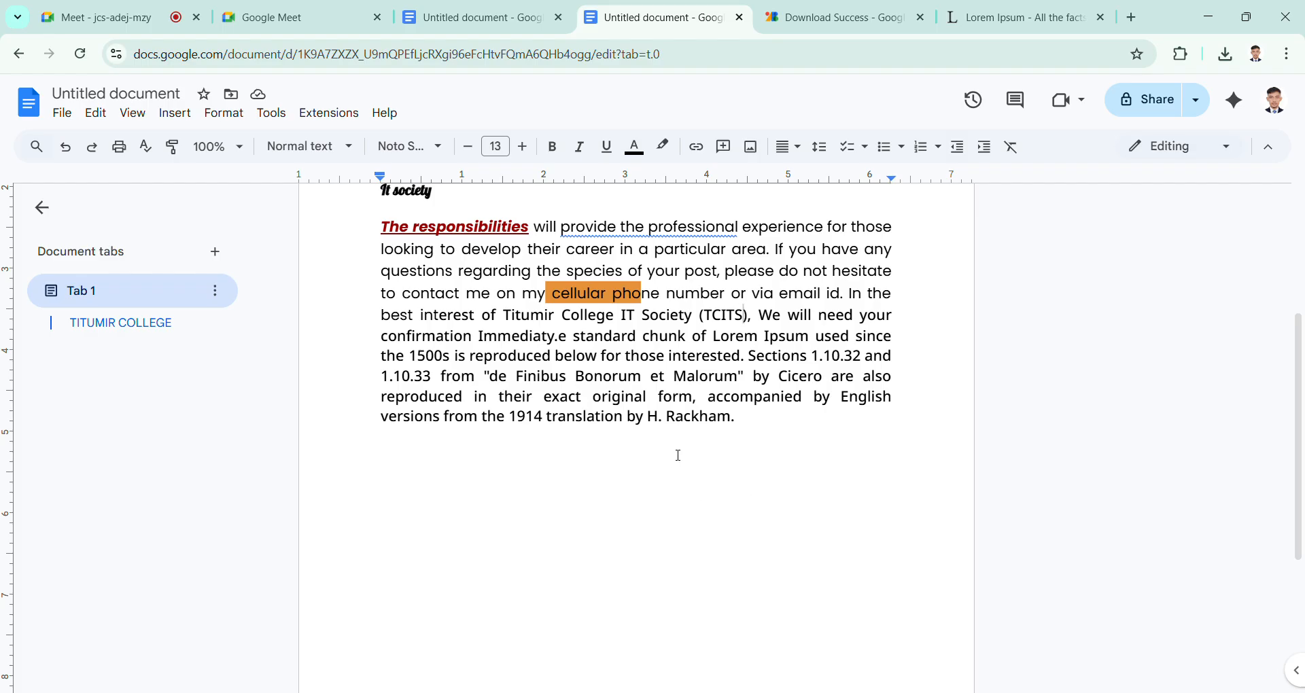
pyautogui.click(748, 433)
pyautogui.moveTo(842, 398); pyautogui.dragTo(895, 405)
pyautogui.click(893, 406)
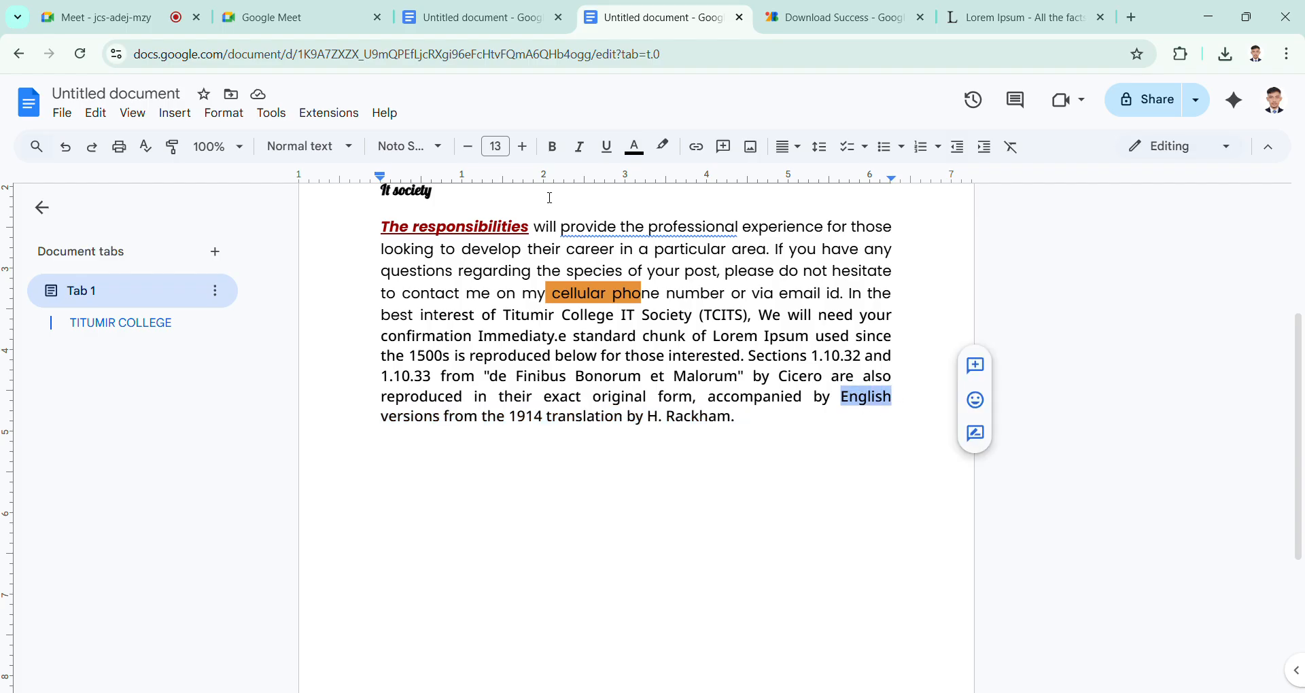
pyautogui.click(706, 157)
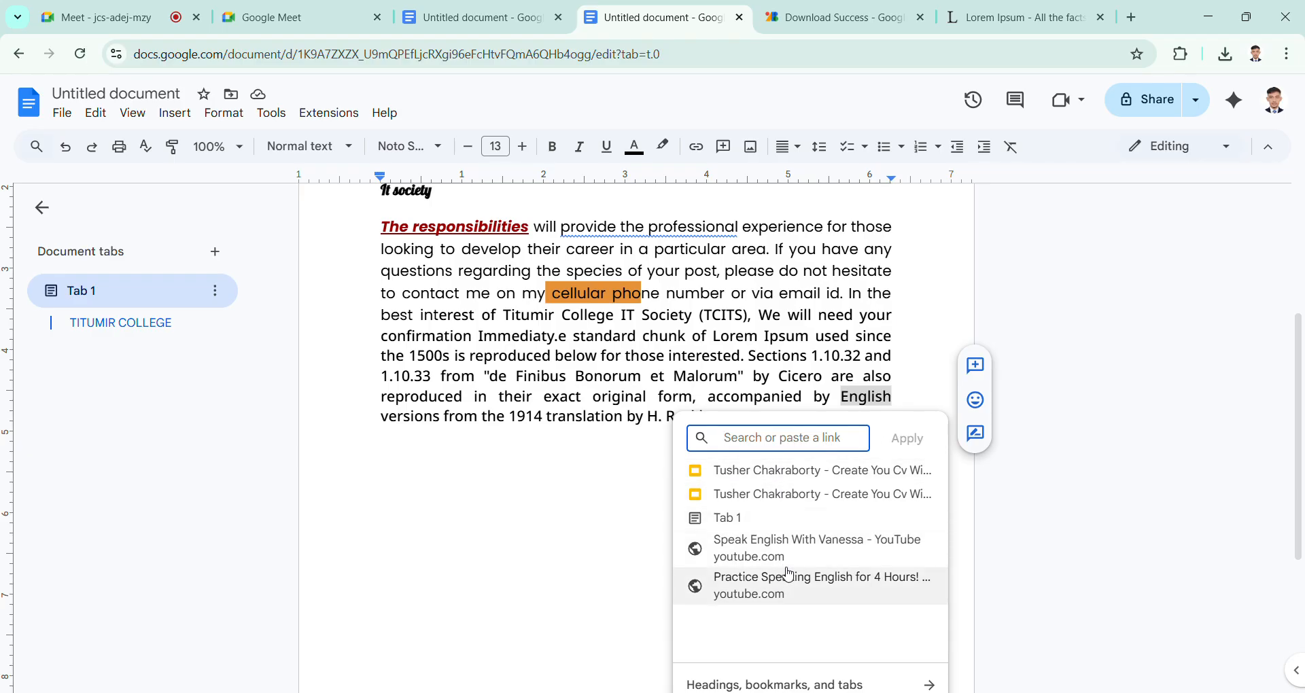
pyautogui.scroll(-1, 782, 564)
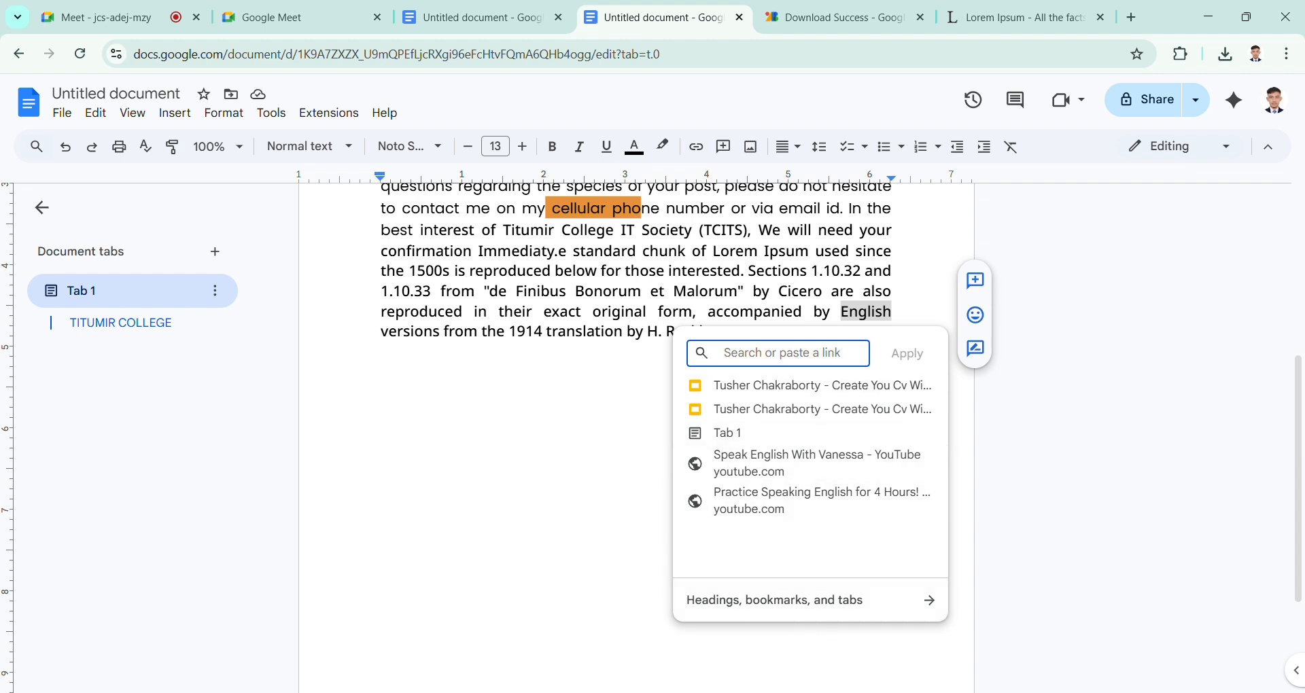
# Step: Open Facebook in a new browser tab, view the TCITS -Executive 2025-2026 group chat and close it
pyautogui.click(1132, 17)
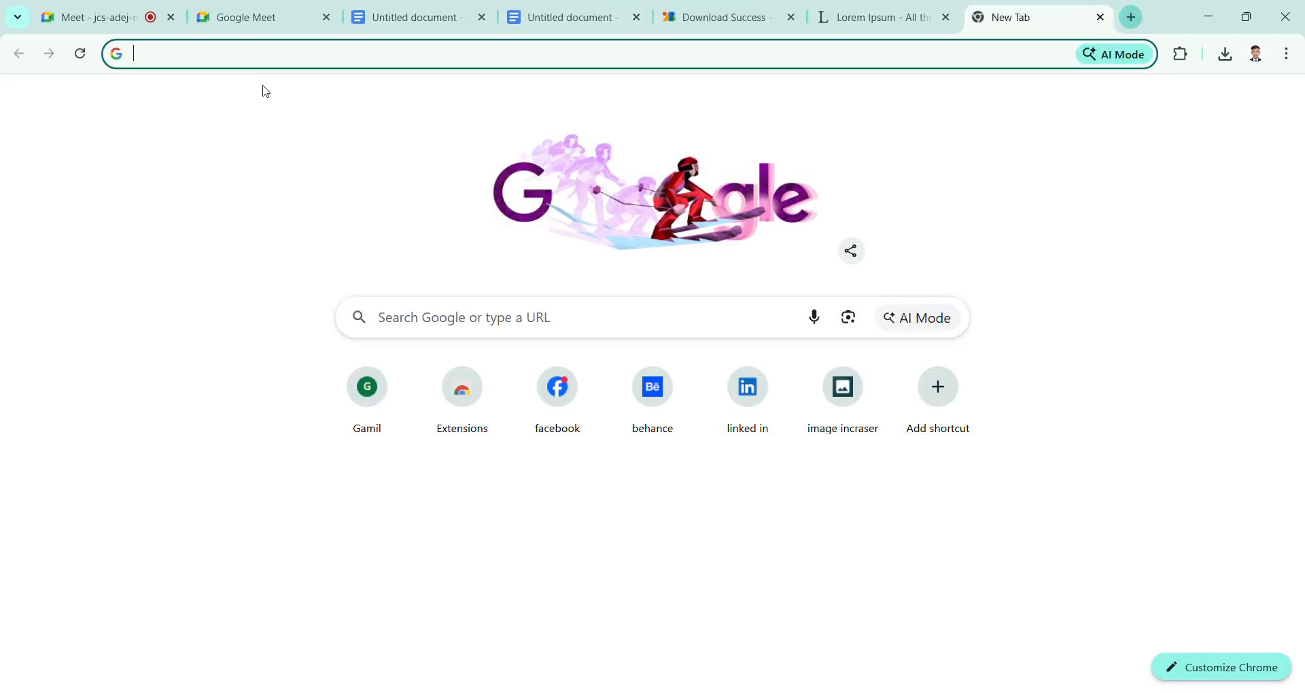
pyautogui.click(553, 416)
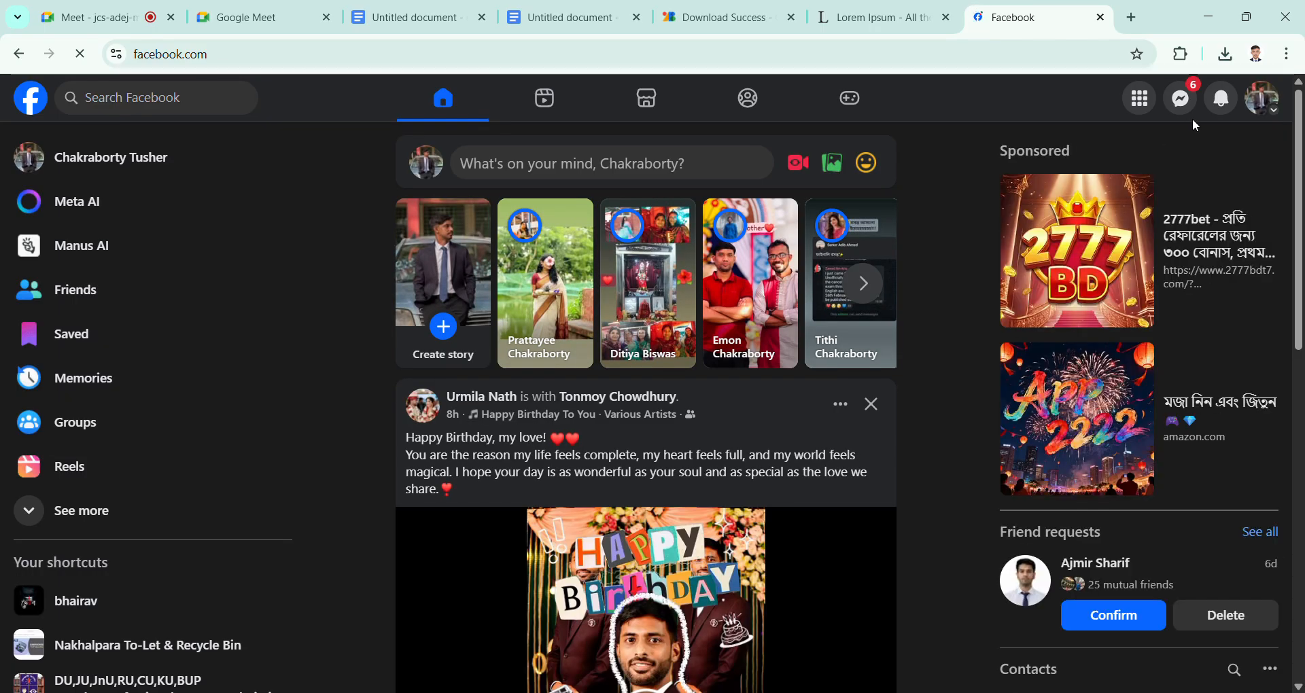
pyautogui.click(1185, 109)
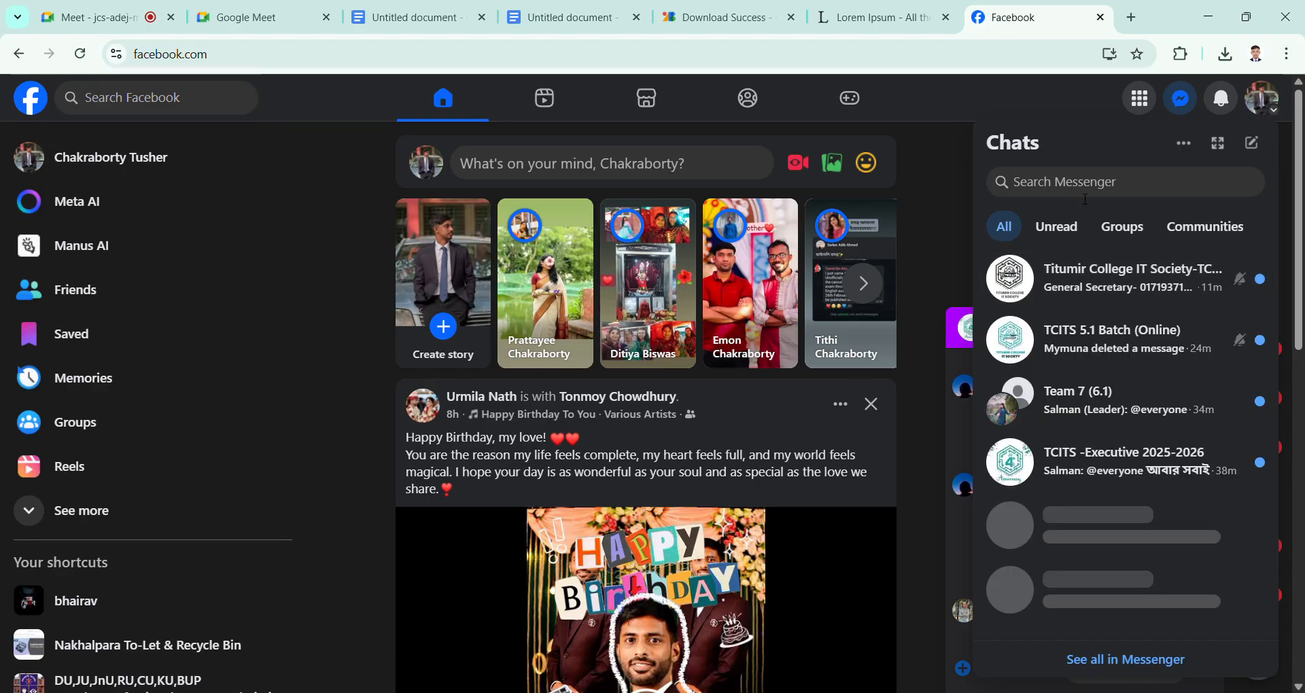
pyautogui.click(1122, 473)
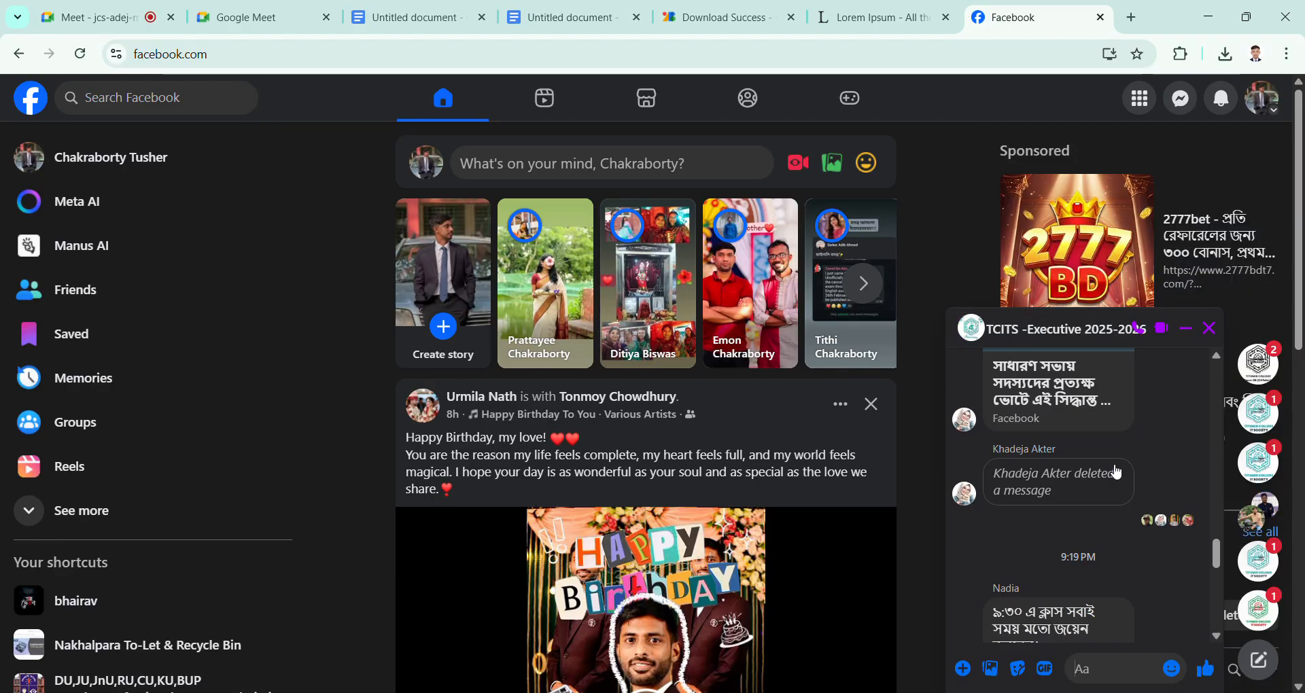
pyautogui.click(1213, 331)
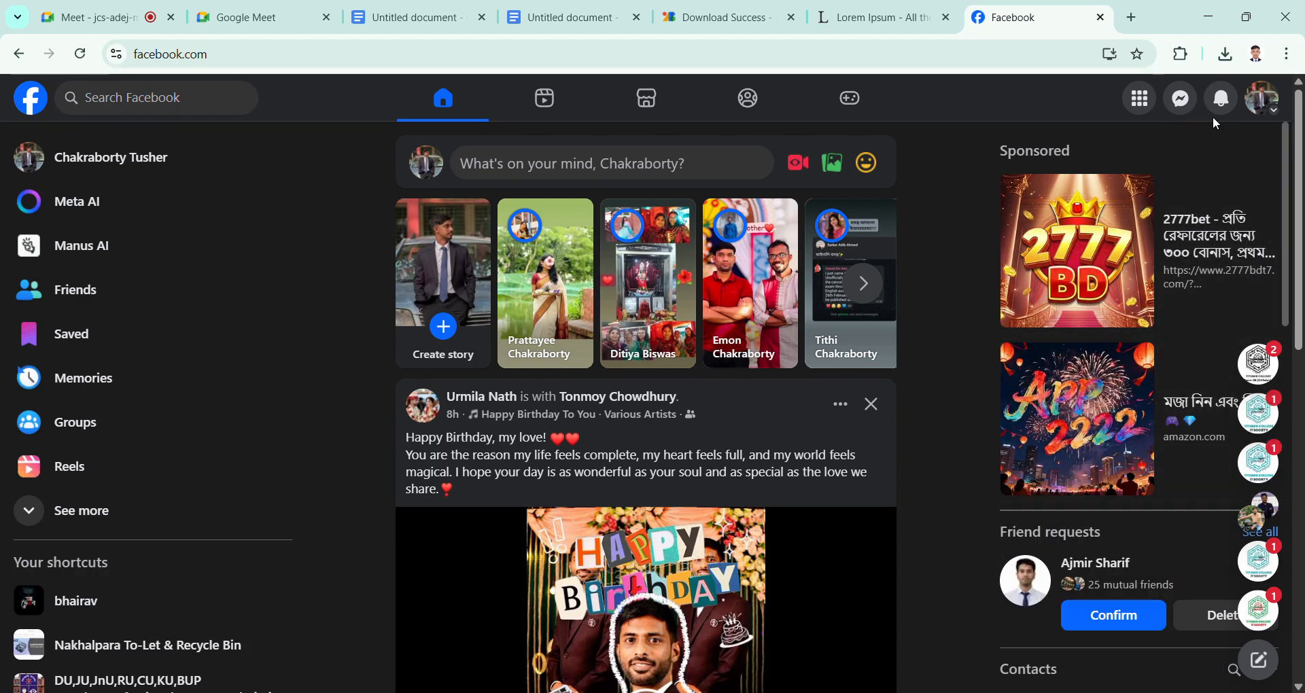
# Step: Look through the message history of the Team 7 (6.1) group chat for a link to use, and close the chat
pyautogui.click(1181, 103)
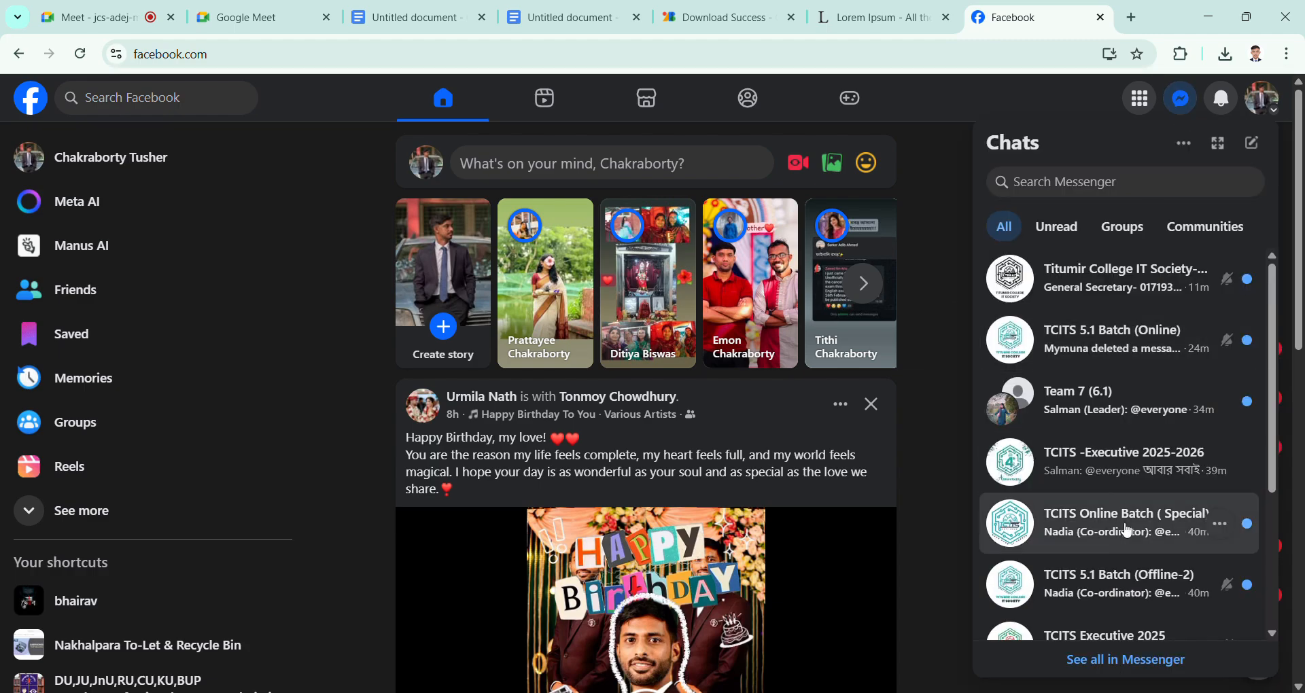
pyautogui.click(1102, 391)
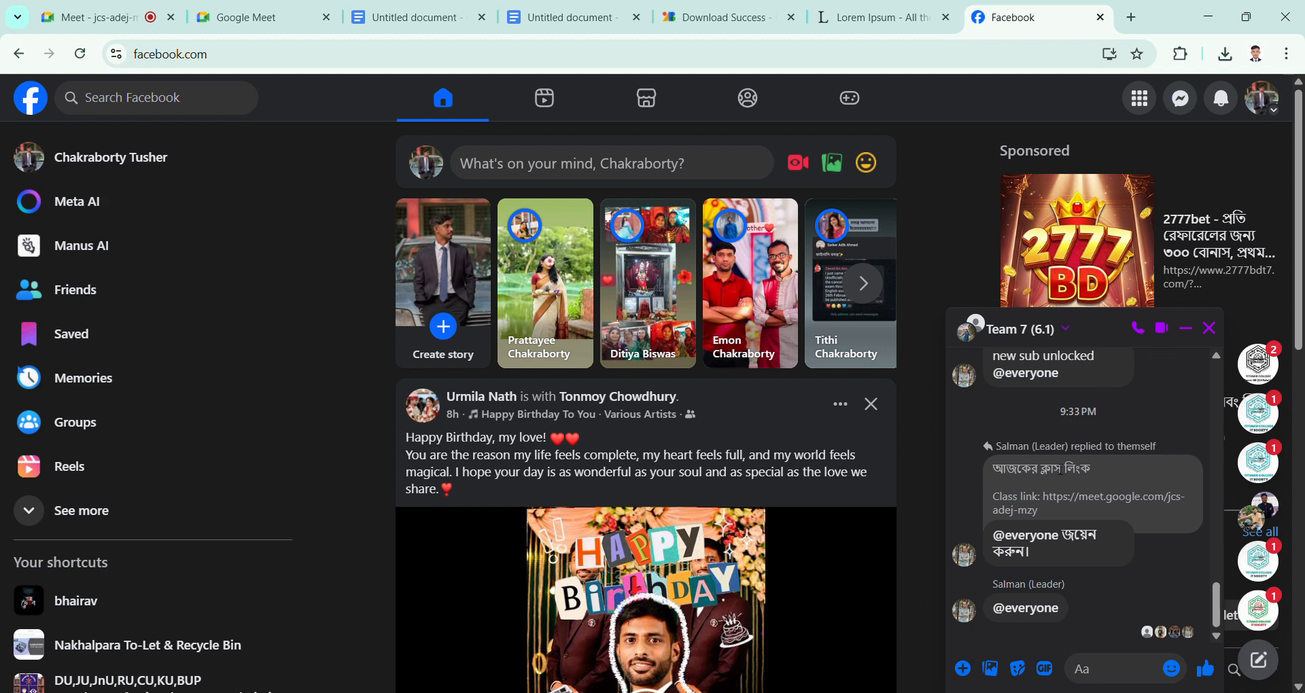
pyautogui.scroll(10, 1057, 476)
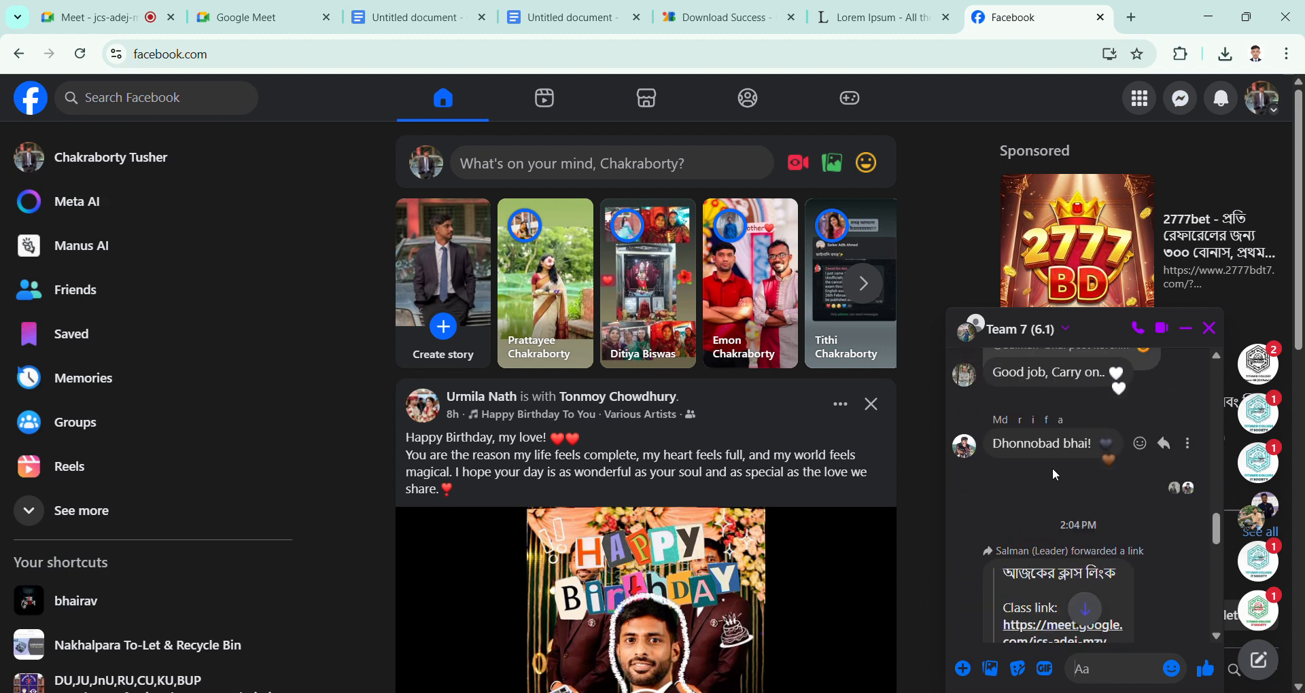
pyautogui.scroll(15, 1052, 467)
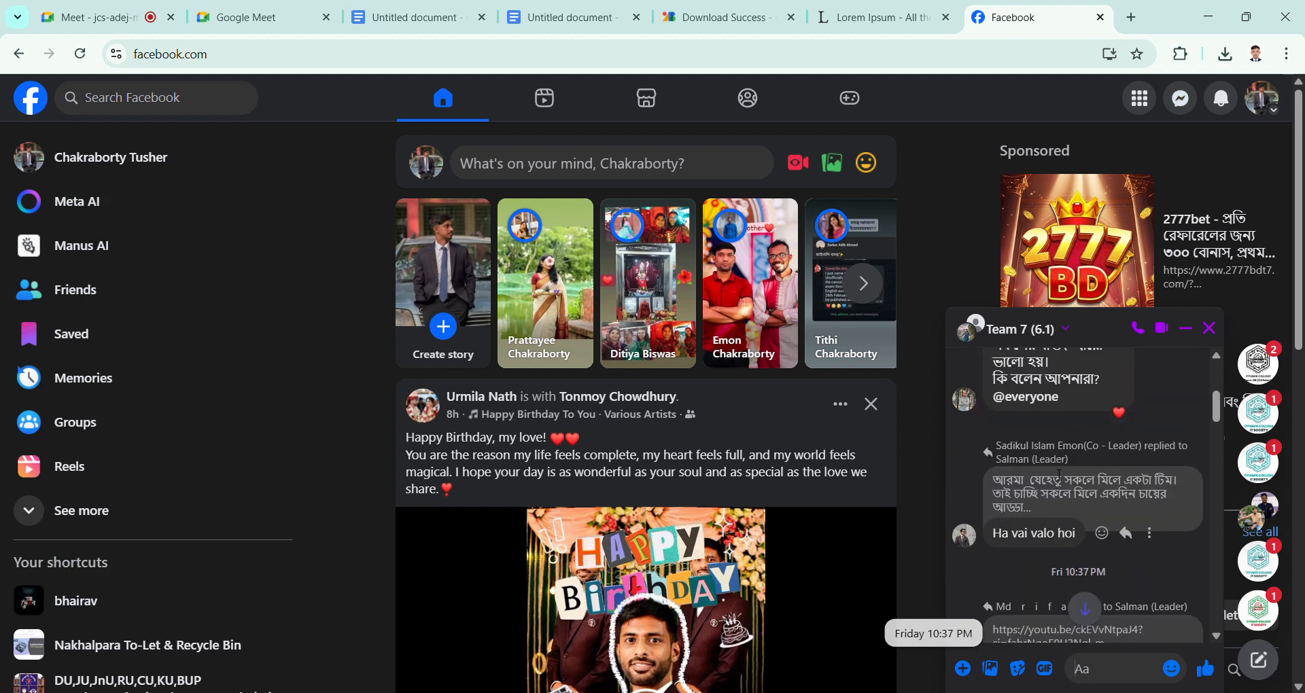
pyautogui.scroll(15, 1053, 468)
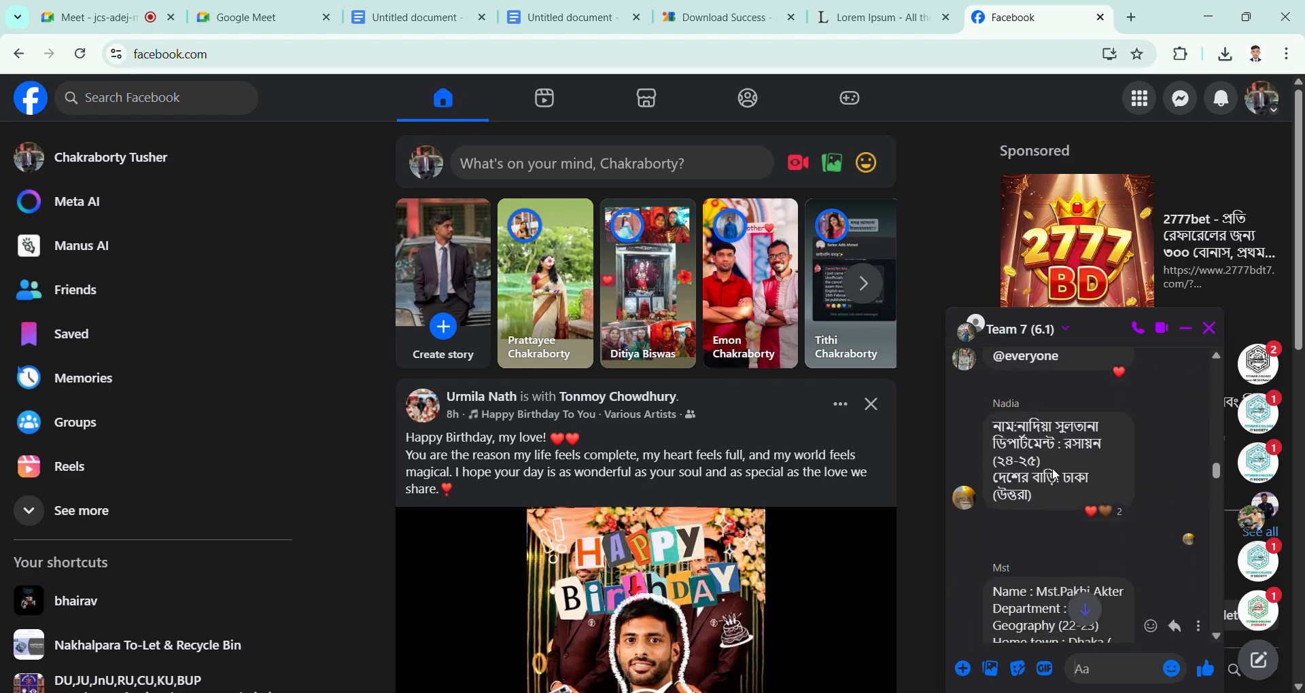
pyautogui.scroll(15, 1059, 475)
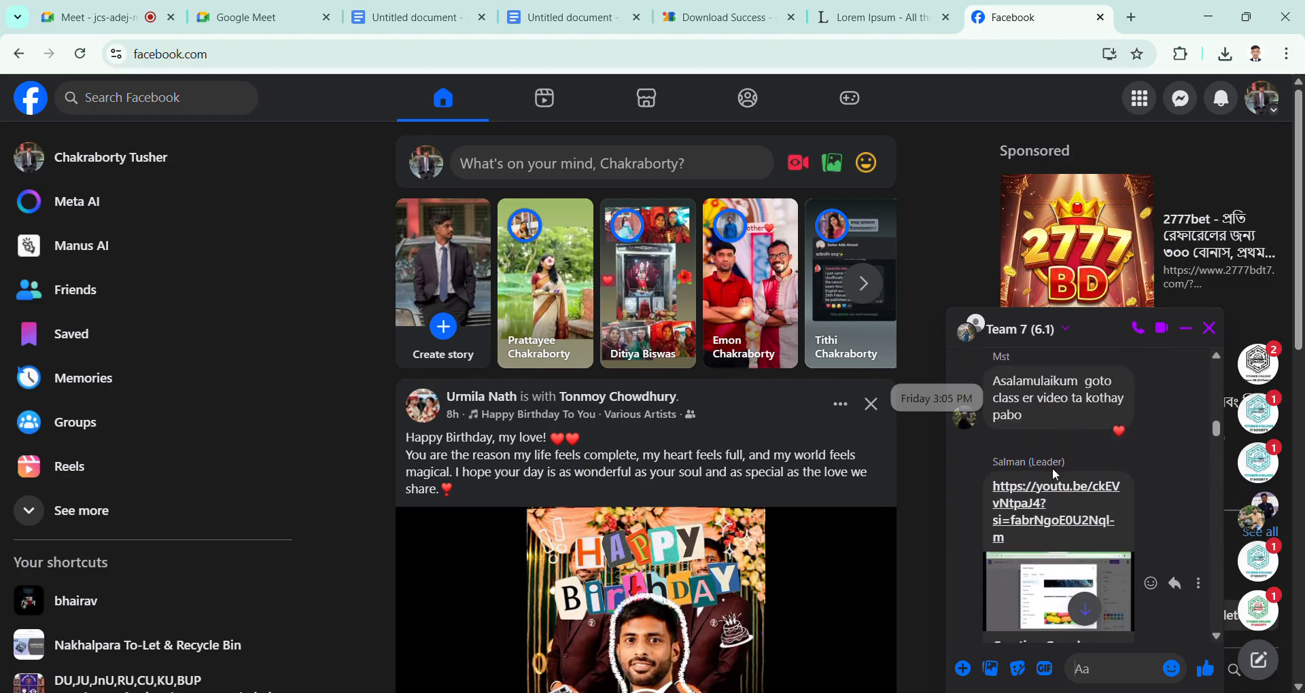
pyautogui.scroll(15, 1055, 475)
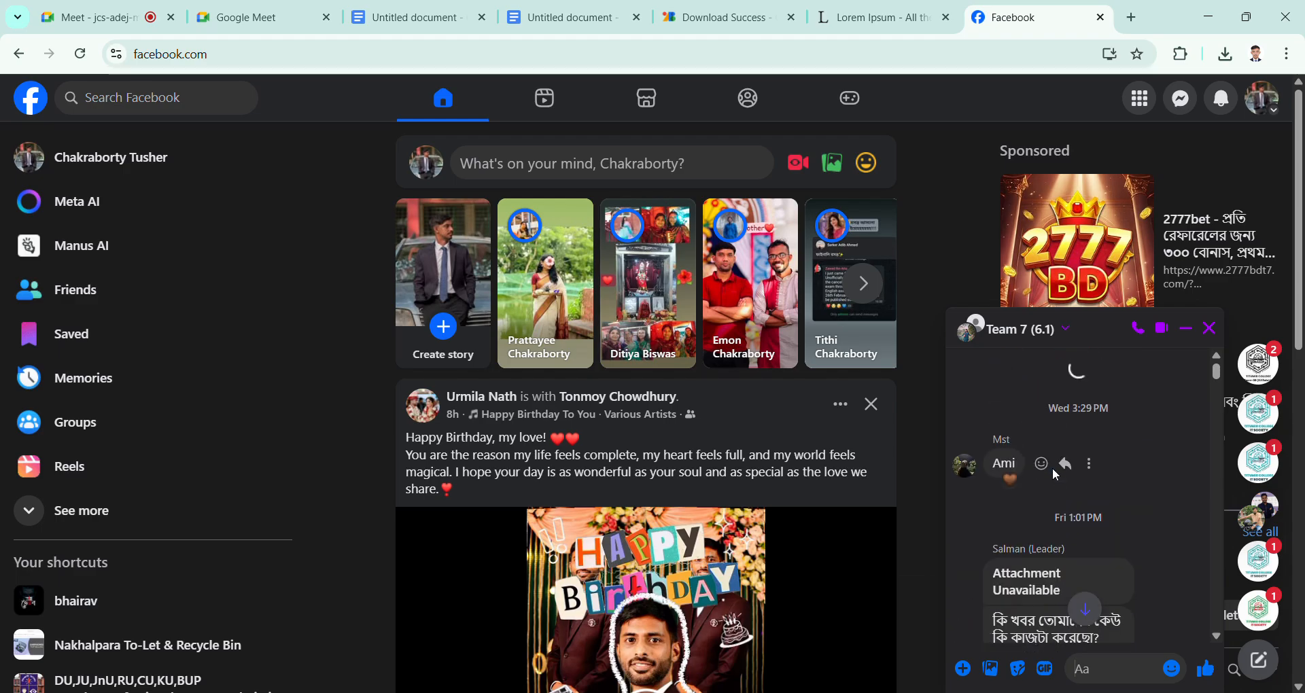
pyautogui.scroll(5, 1117, 484)
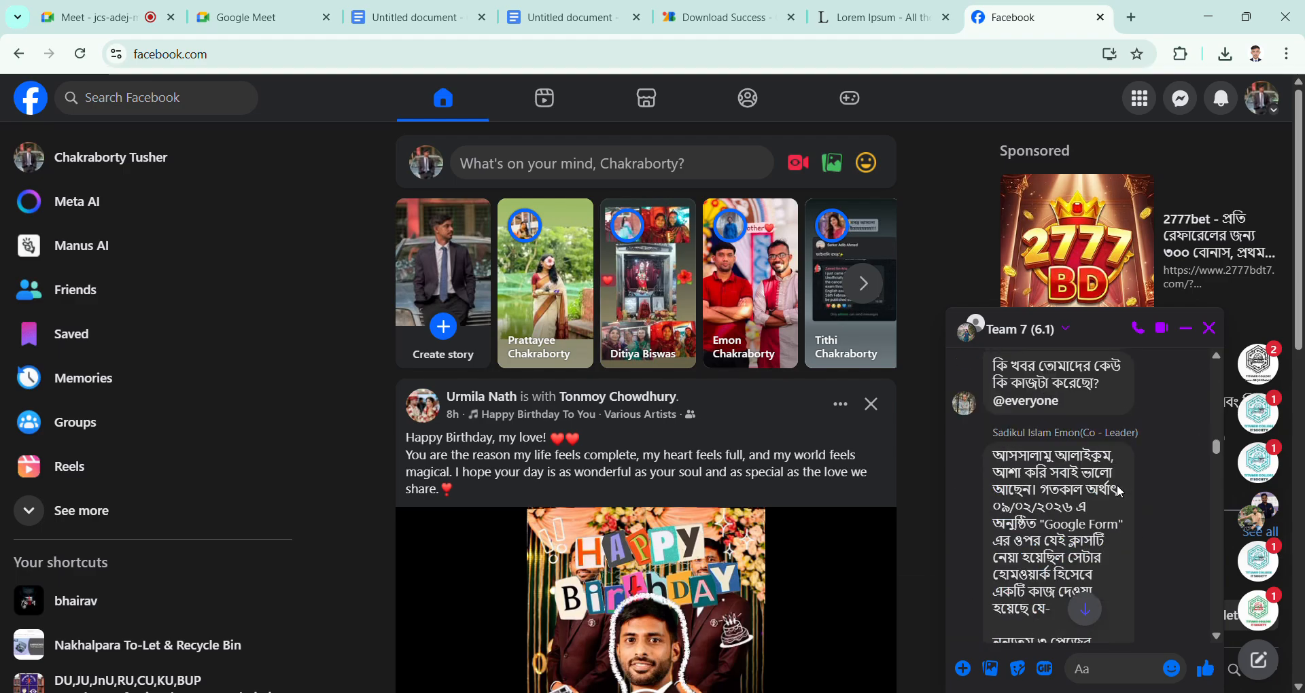
pyautogui.scroll(10, 1117, 485)
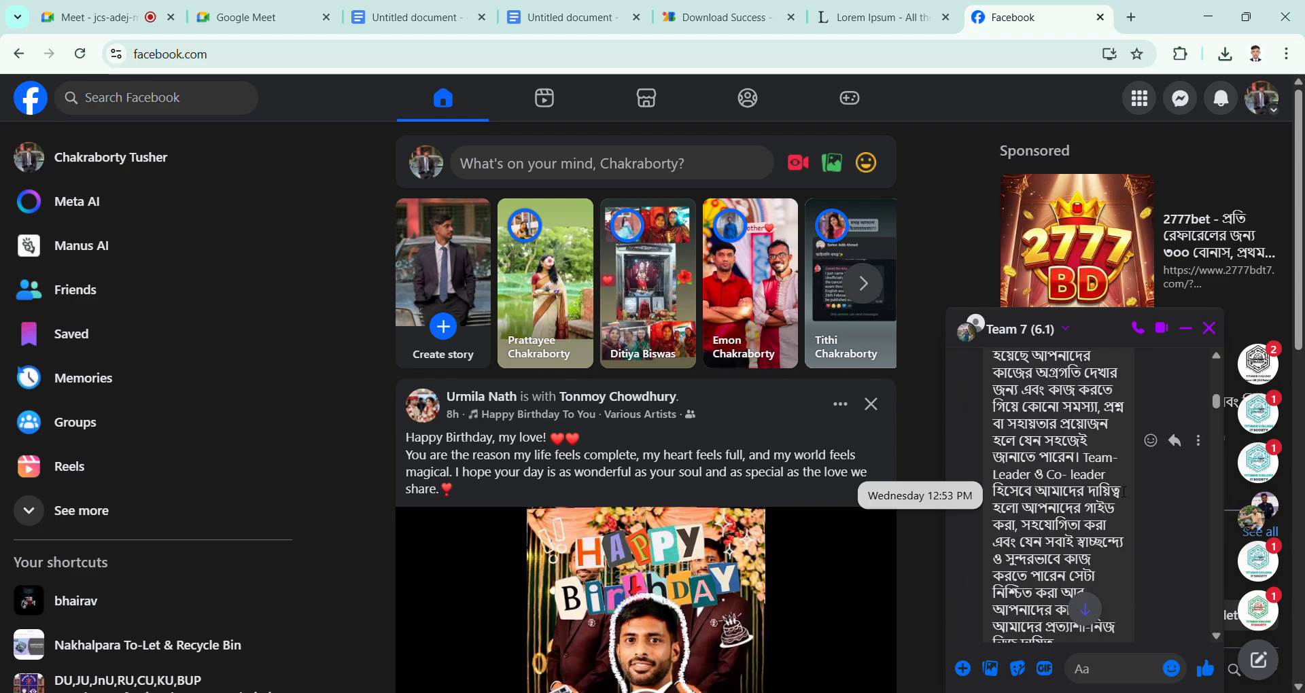
pyautogui.scroll(15, 1116, 484)
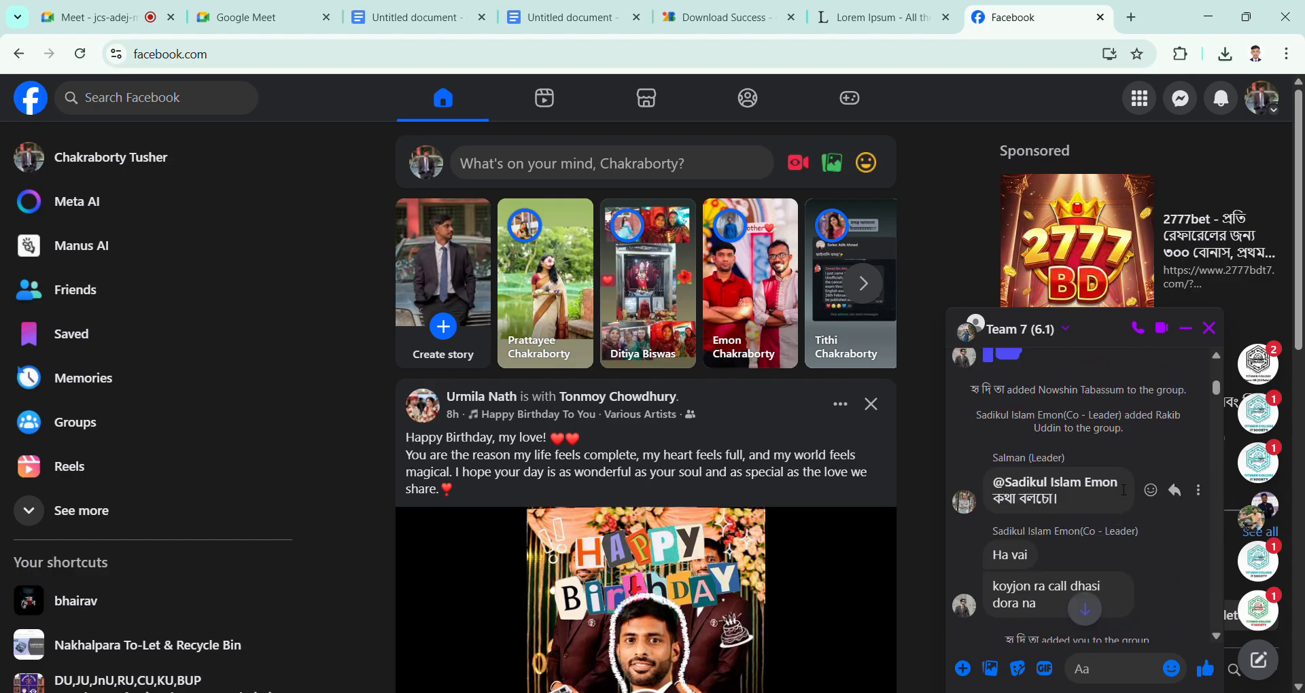
pyautogui.scroll(-10, 1120, 489)
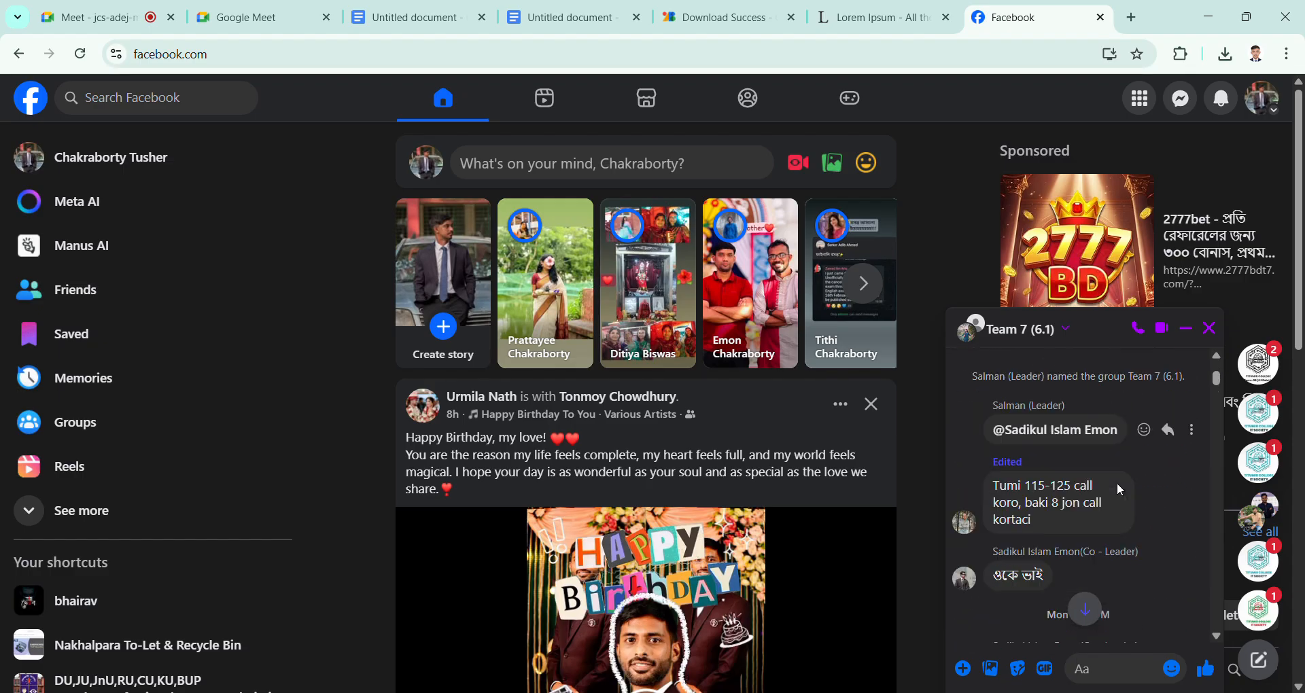
pyautogui.click(1210, 328)
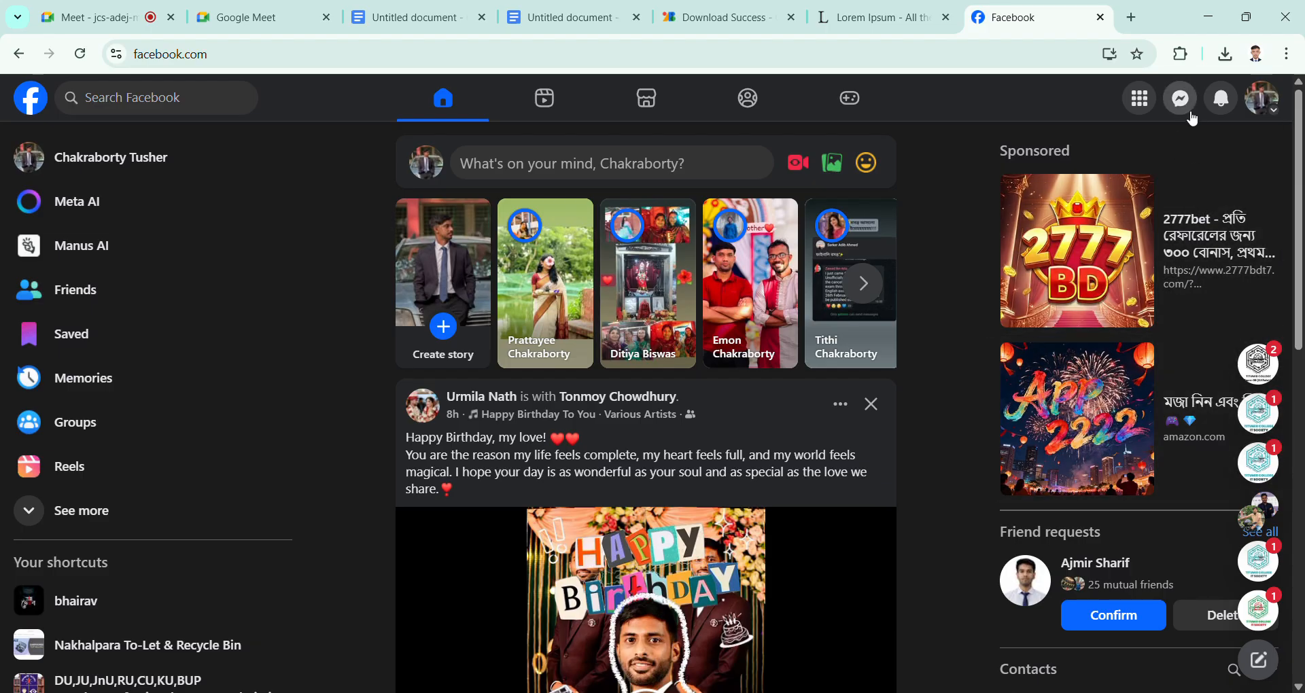
# Step: Find the quiz competition's Google Forms link in the Team-05(6.1Batch) group chat and copy it
pyautogui.click(1183, 102)
pyautogui.scroll(-4, 1113, 564)
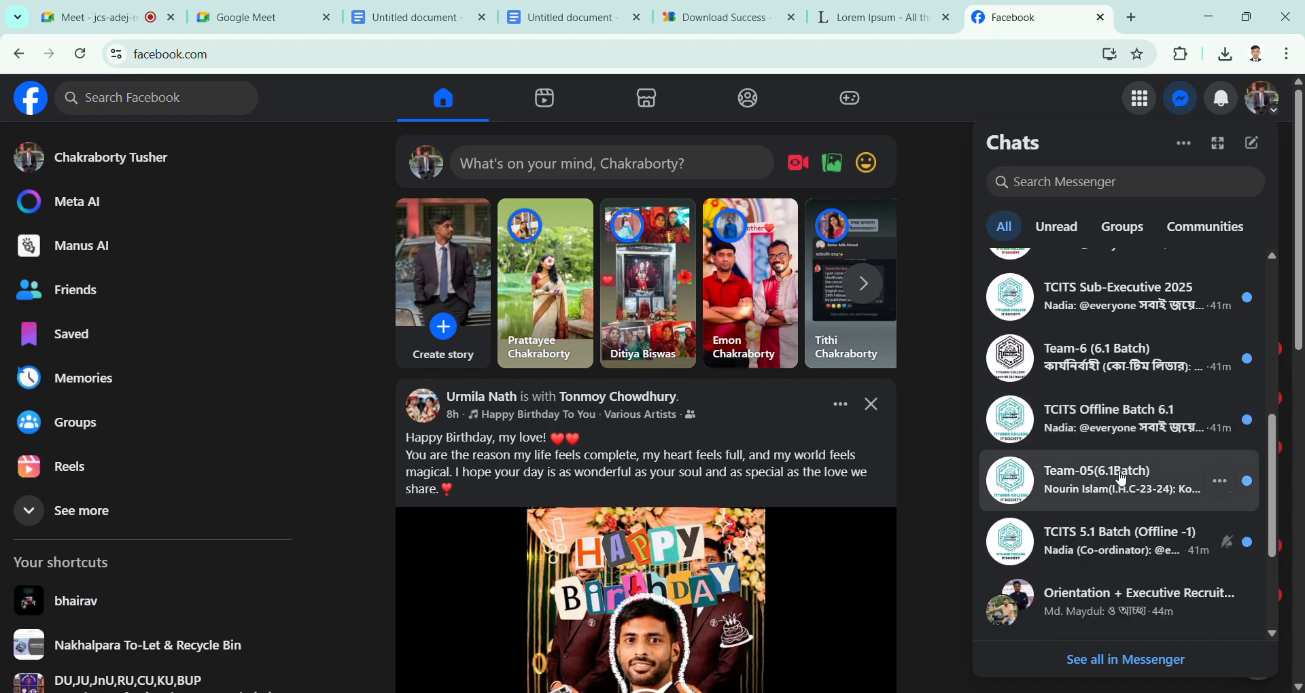
pyautogui.click(1113, 472)
pyautogui.scroll(10, 1082, 489)
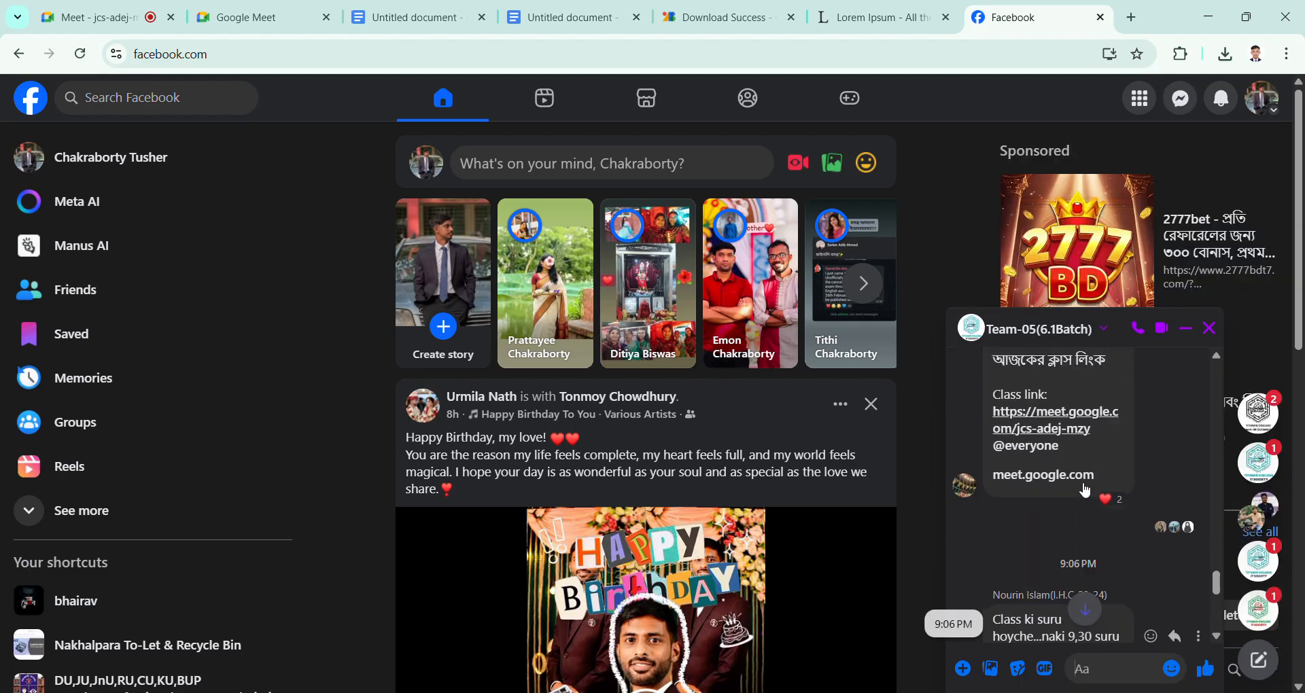
pyautogui.scroll(3, 1079, 487)
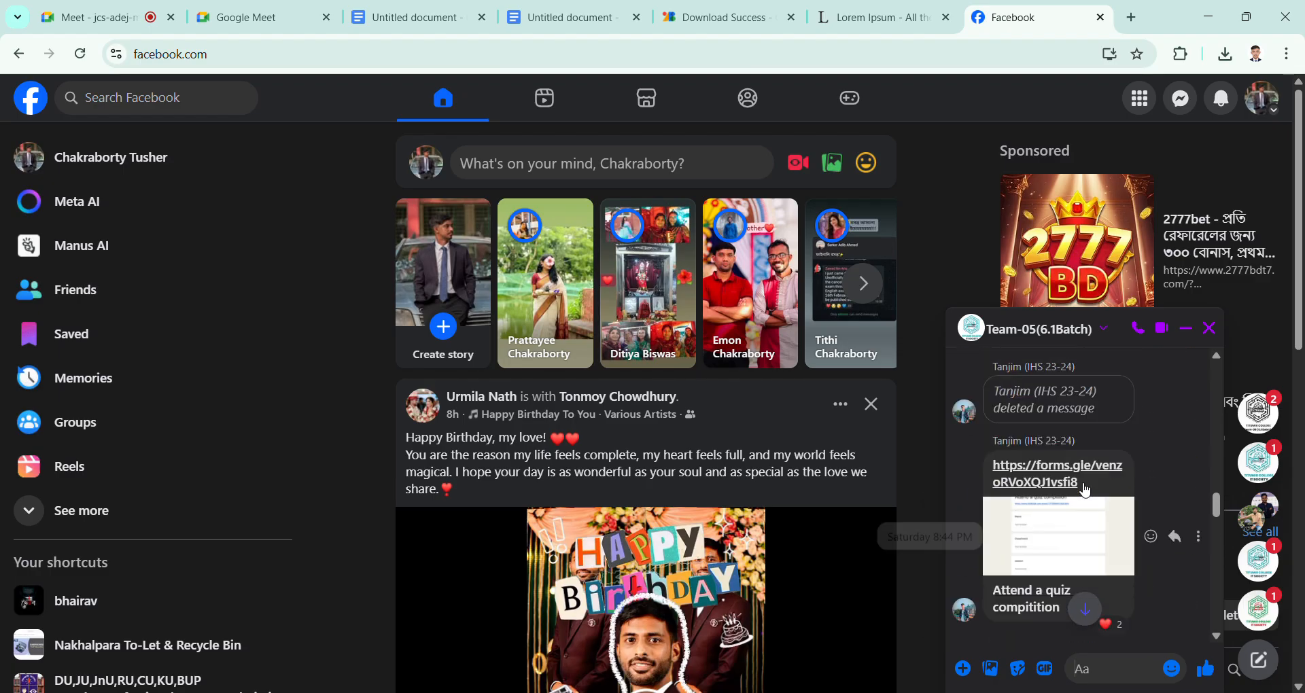
pyautogui.moveTo(1096, 463); pyautogui.dragTo(994, 442)
pyautogui.hotkey('ctrl', 'c')
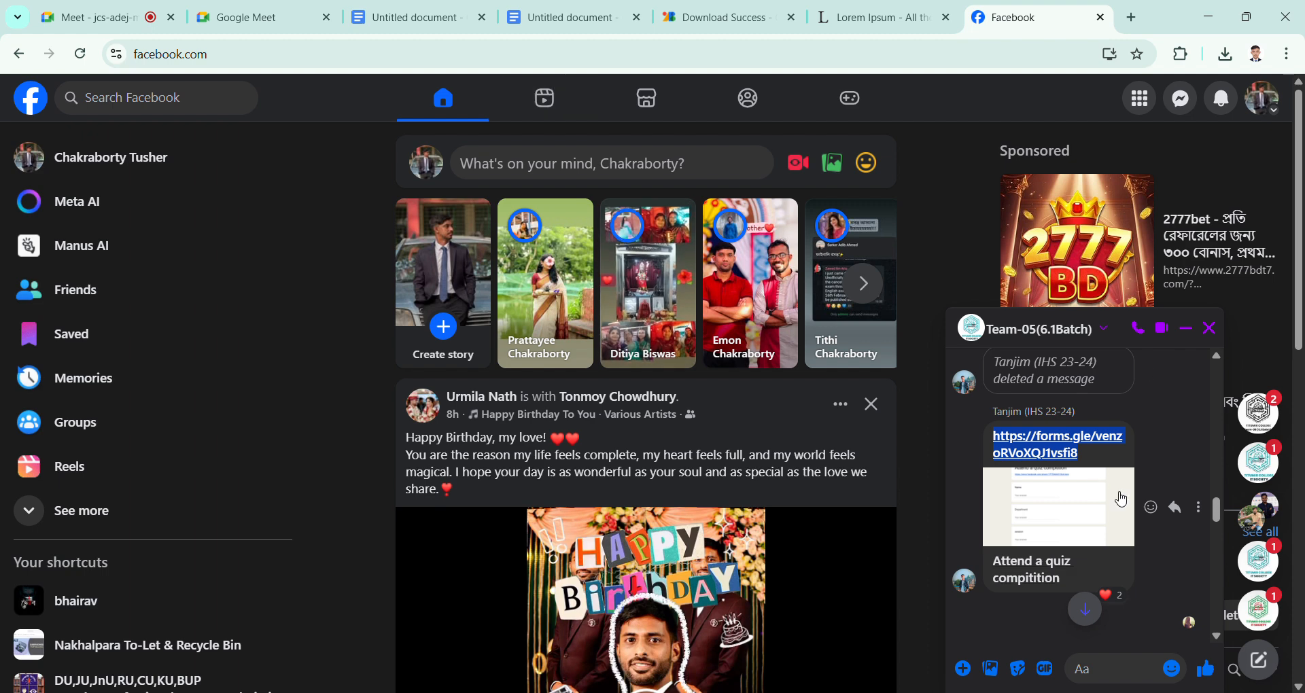
pyautogui.click(571, 17)
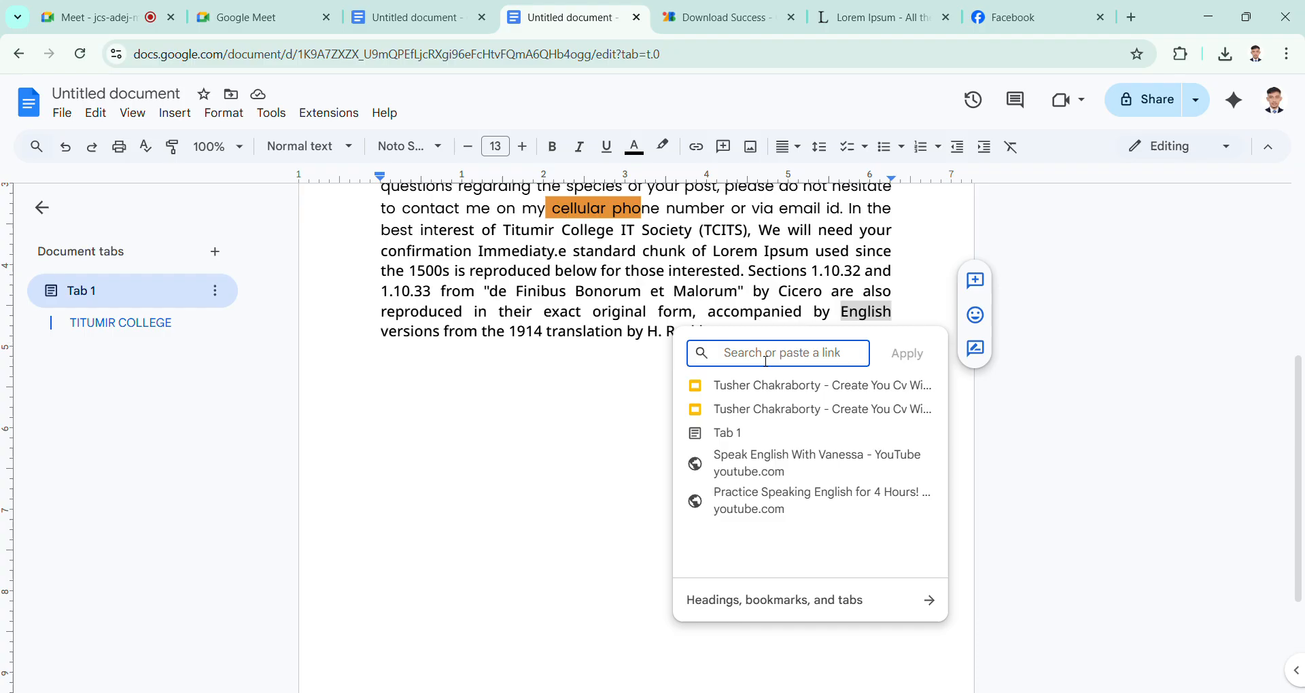
pyautogui.hotkey('ctrl', 'v')
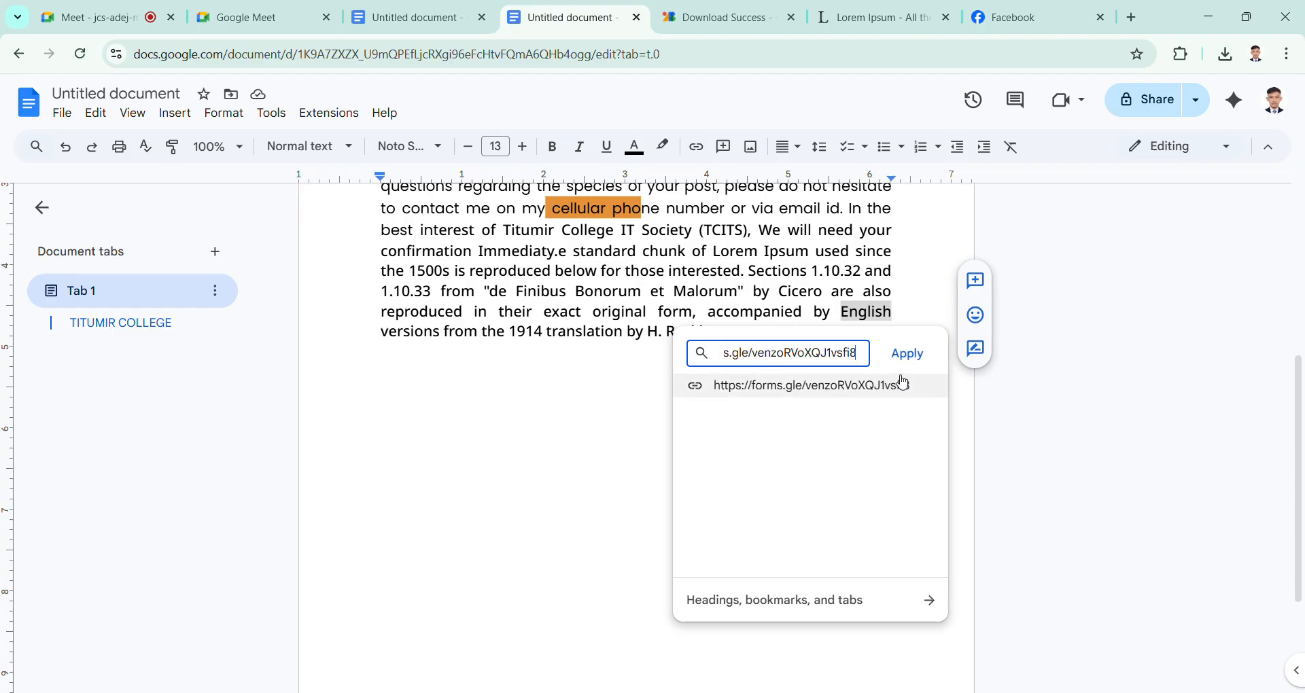
pyautogui.click(917, 365)
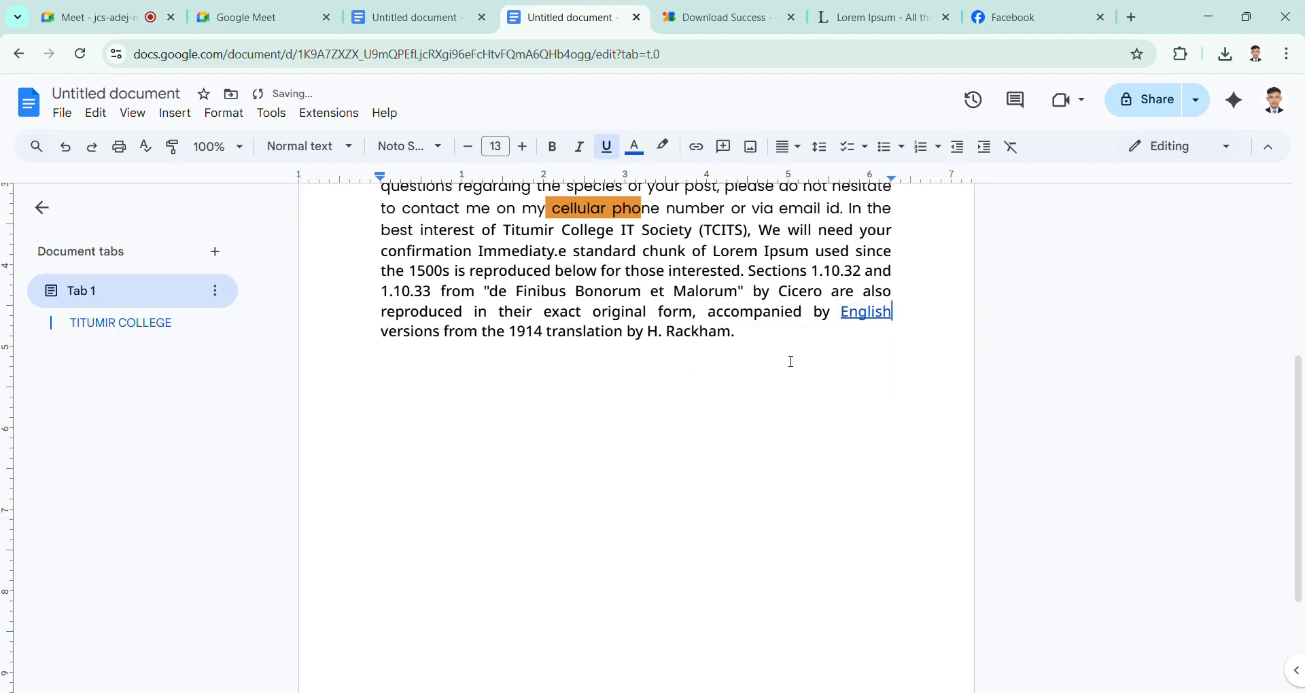
# Step: Test the hyperlink on the word "English" by opening its linked form
pyautogui.doubleClick(757, 349)
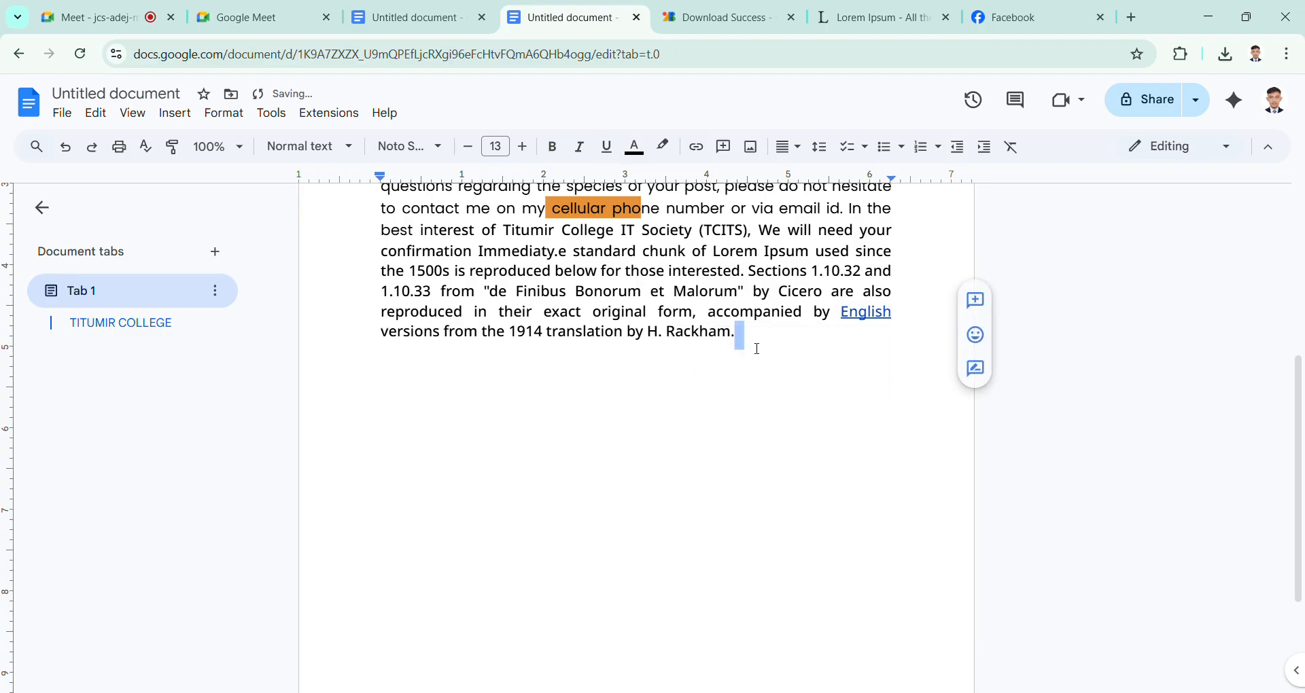
pyautogui.click(881, 319)
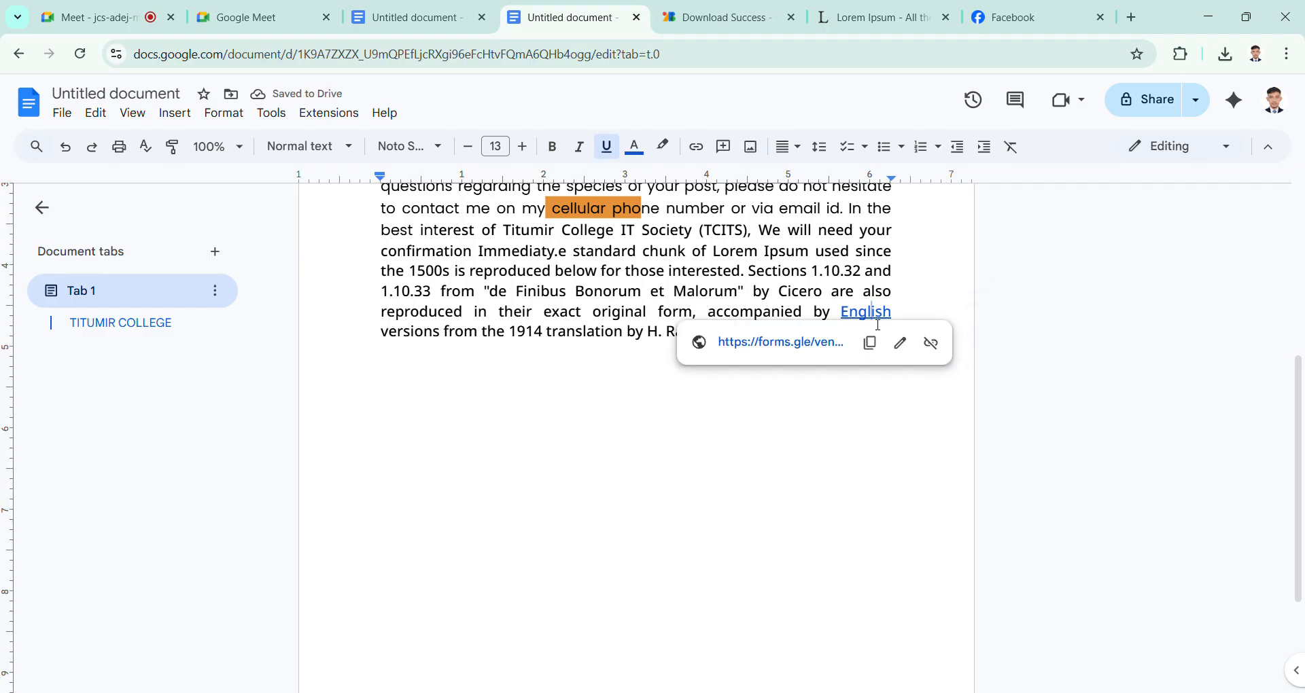
pyautogui.click(903, 316)
pyautogui.click(878, 321)
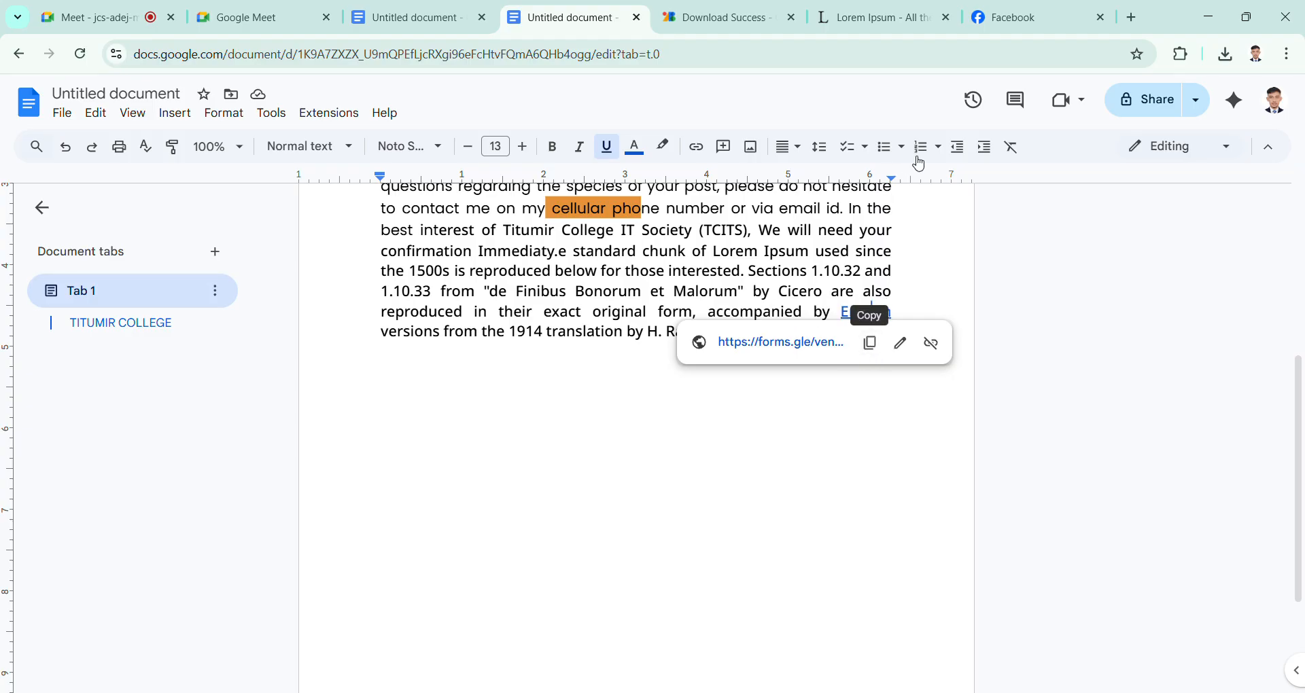
pyautogui.click(772, 344)
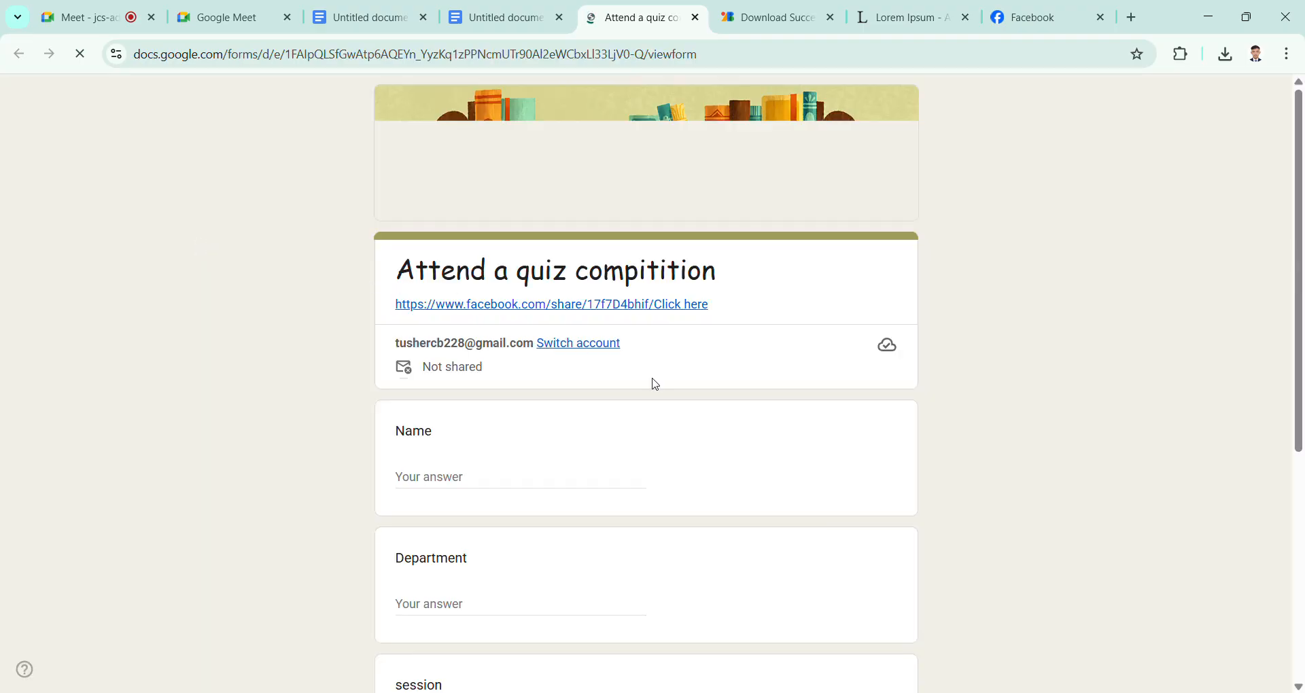
# Step: Look over the linked quiz form, close it, and return to the Google Docs document
pyautogui.scroll(-5, 654, 385)
pyautogui.scroll(5, 653, 387)
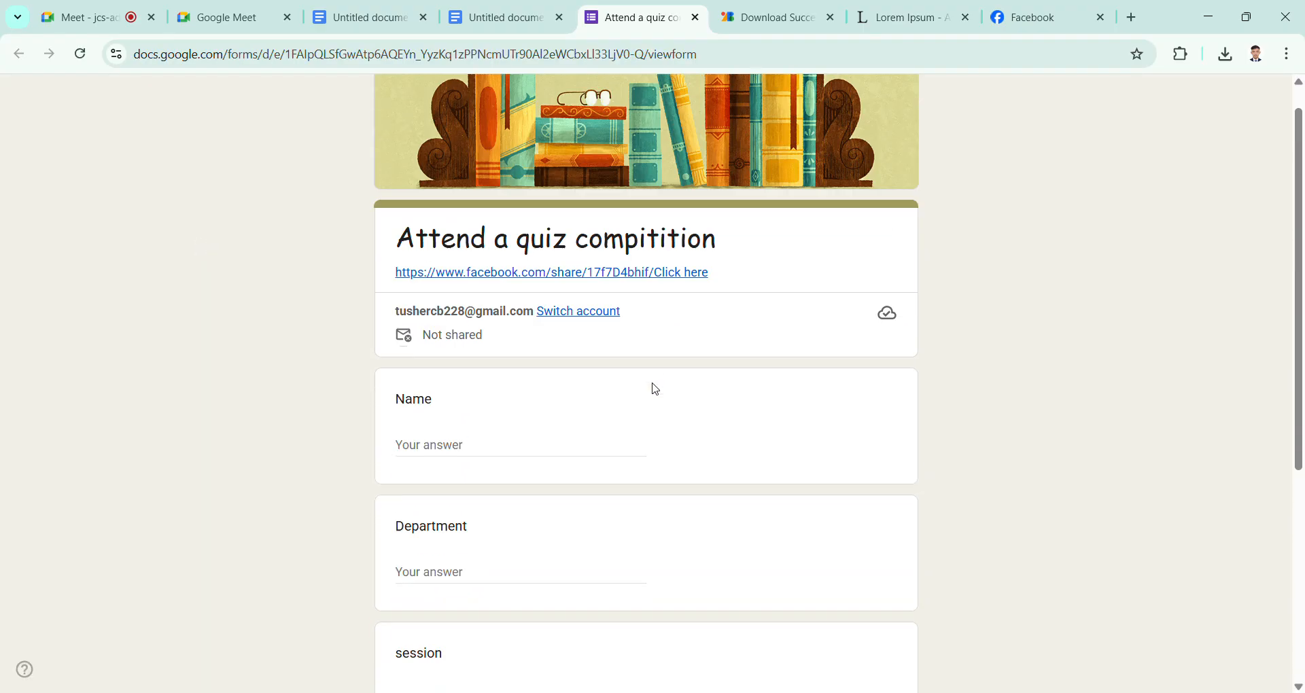
pyautogui.click(488, 17)
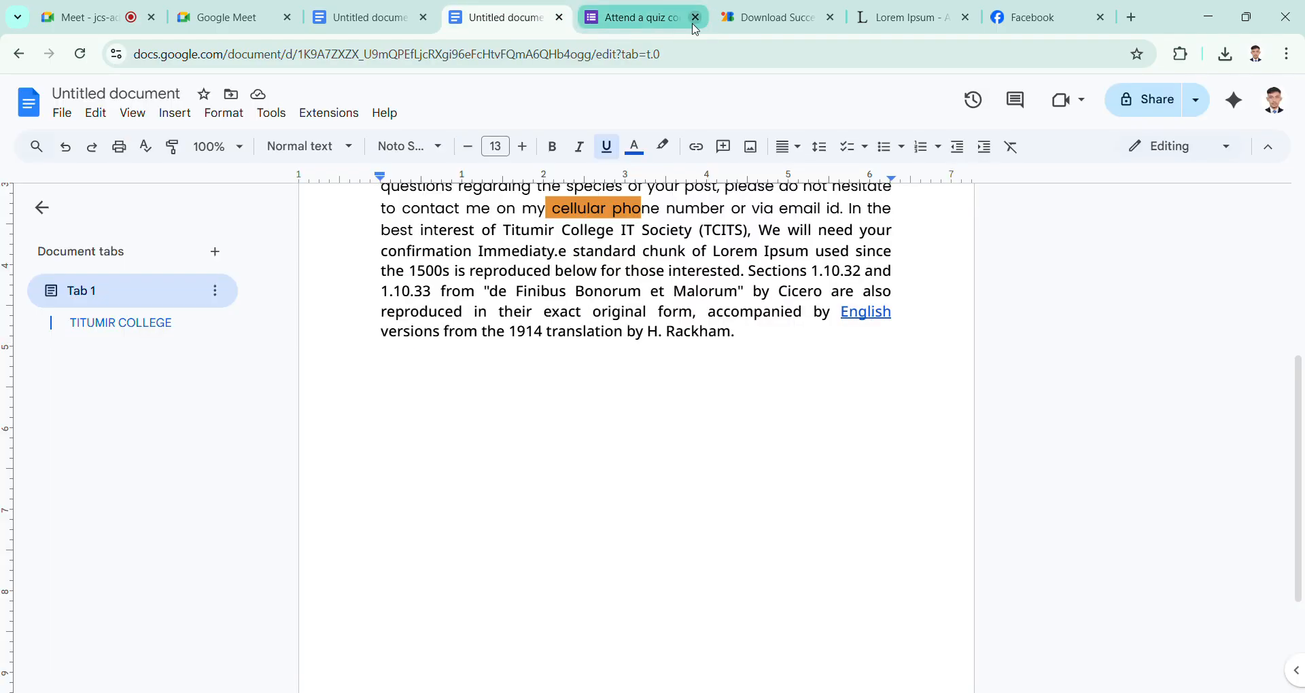
pyautogui.click(697, 18)
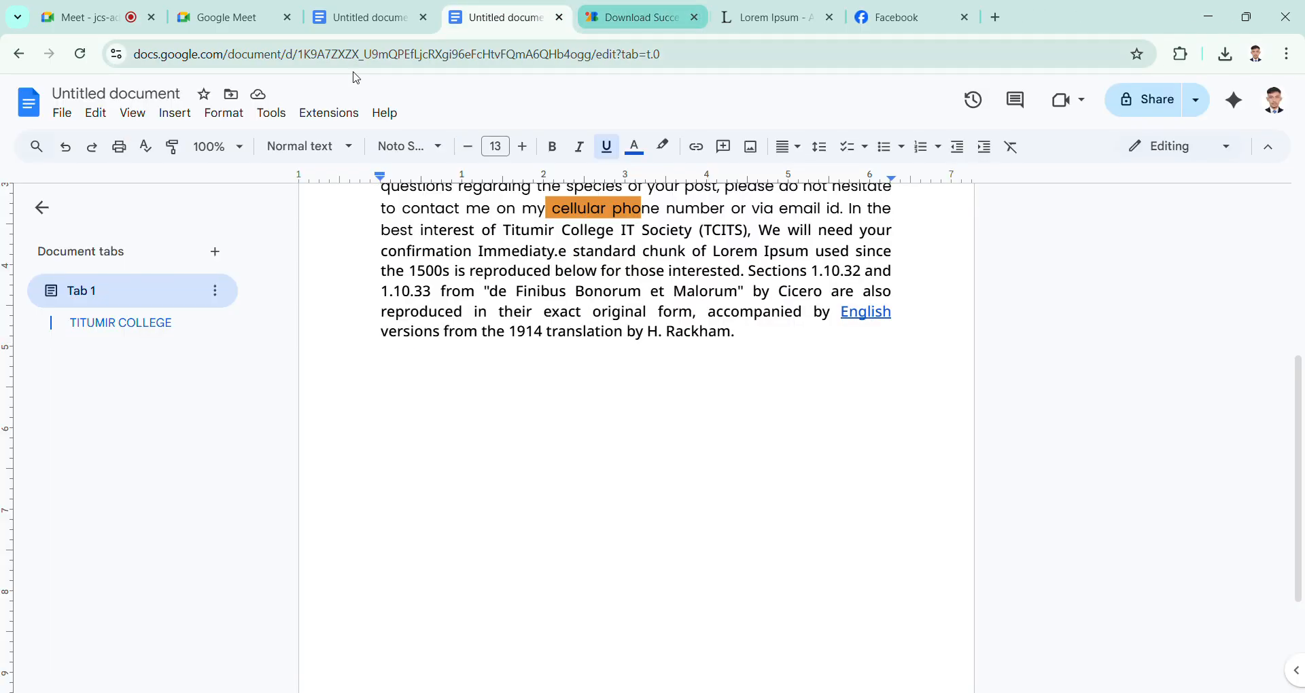
# Step: Open the YouTube home page in a new browser tab
pyautogui.click(1007, 17)
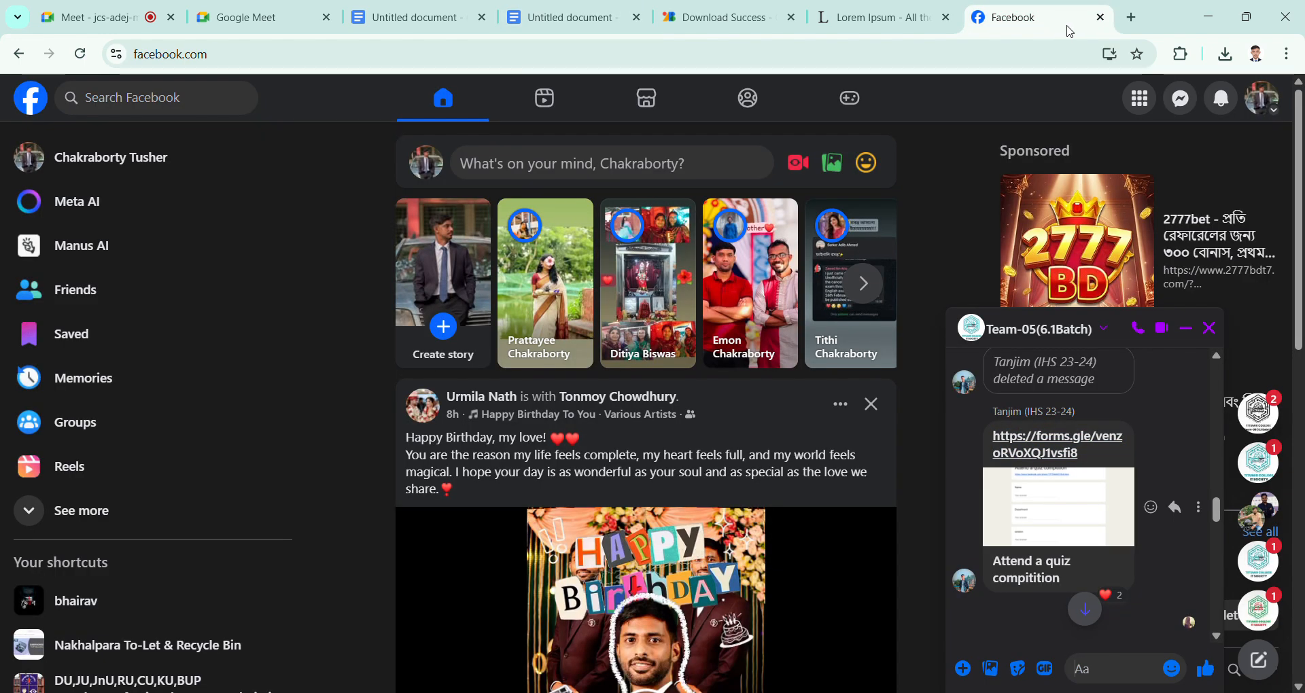
pyautogui.click(1132, 17)
pyautogui.click(251, 64)
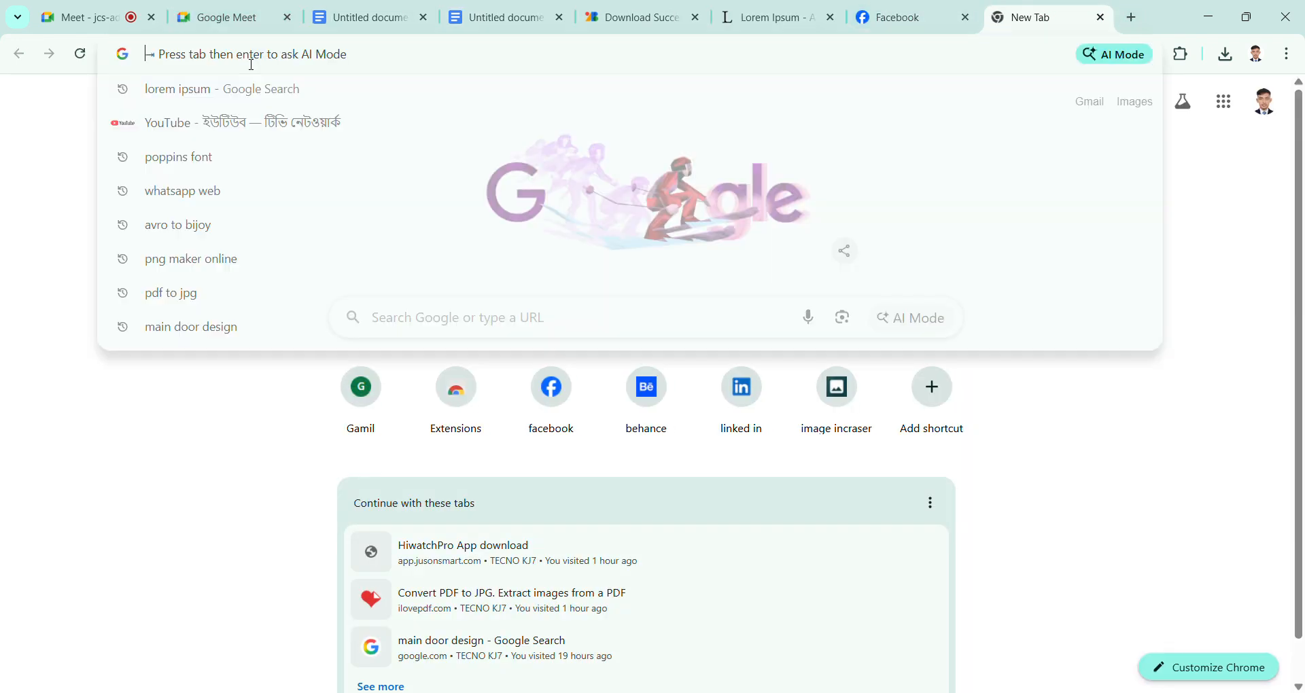
pyautogui.click(264, 133)
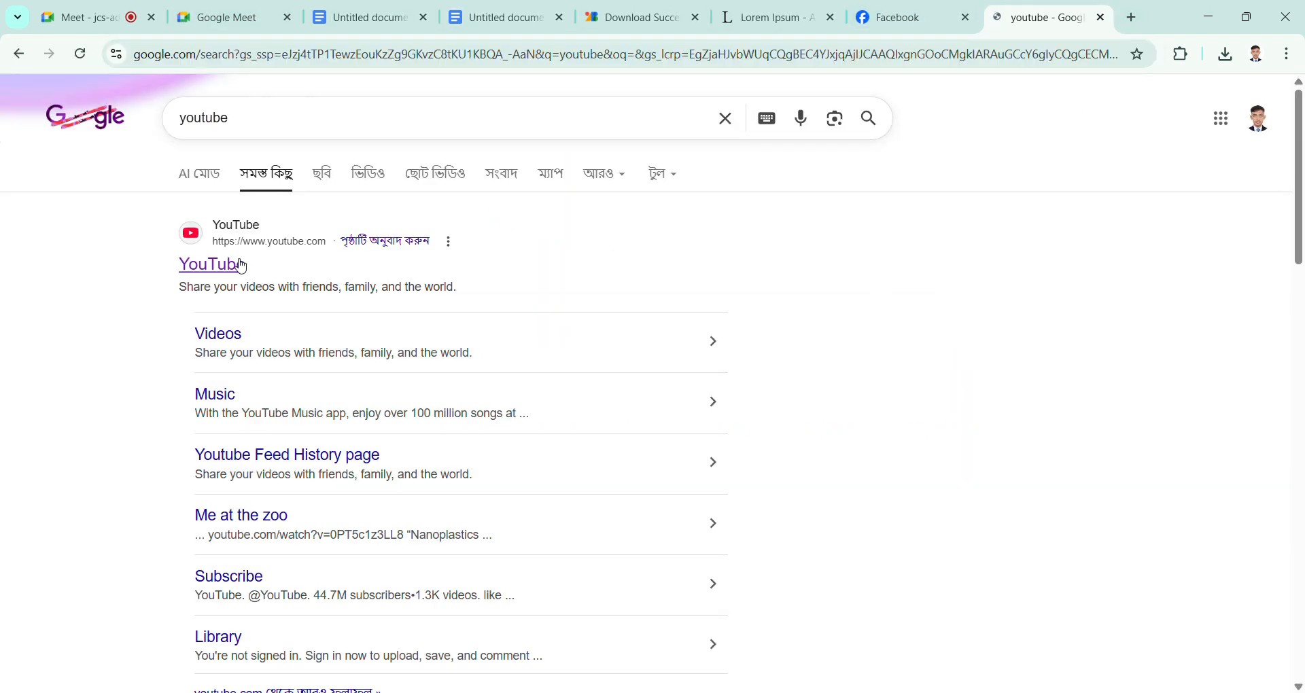
pyautogui.click(235, 265)
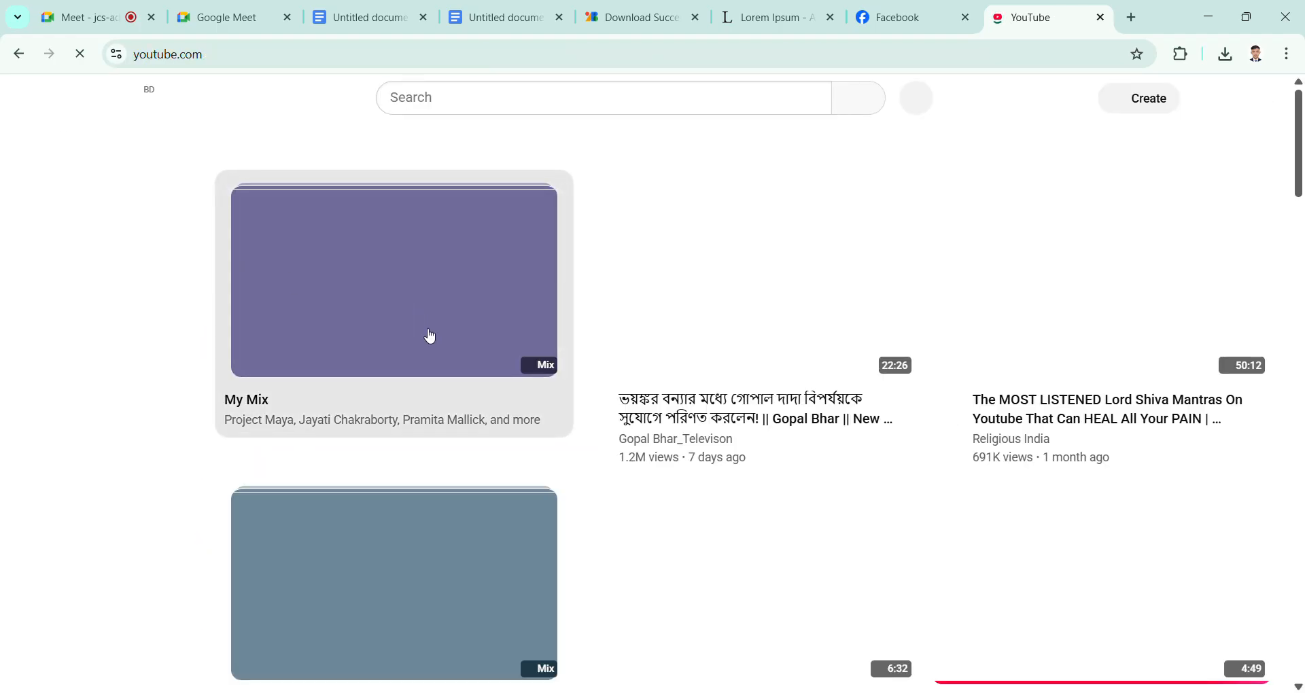
# Step: Search YouTube for "english song"
pyautogui.scroll(-8, 660, 408)
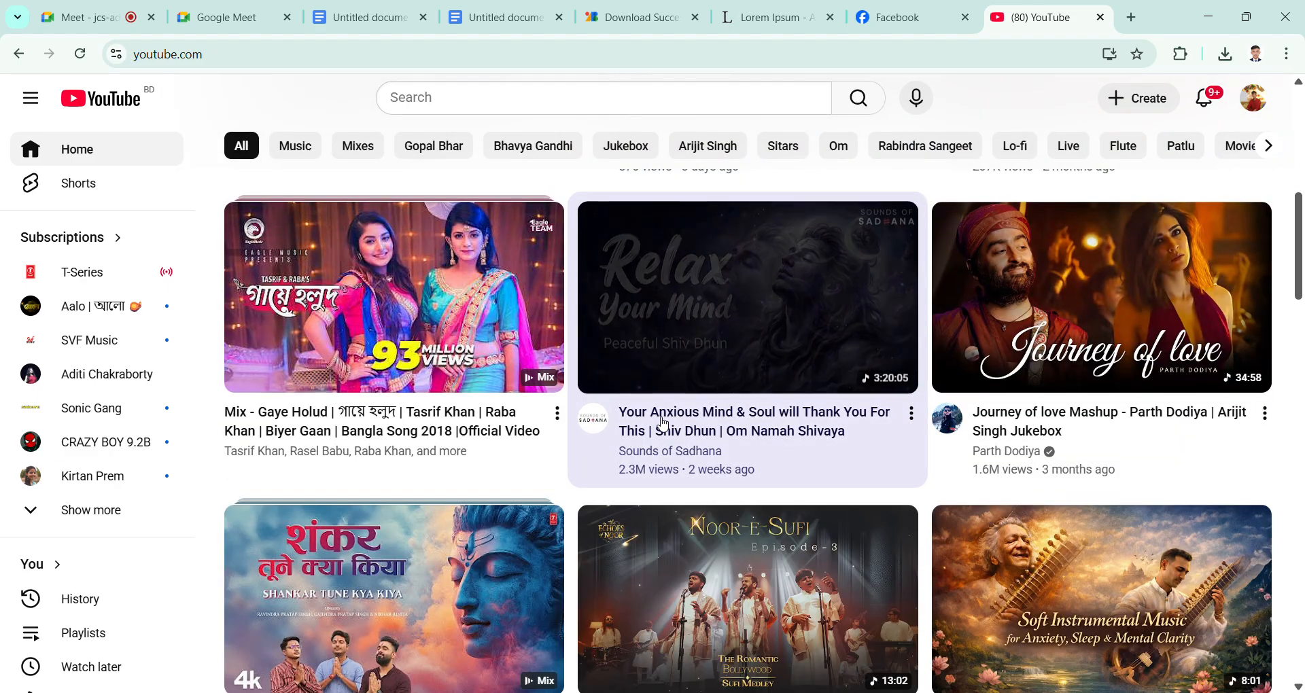
pyautogui.scroll(6, 664, 424)
pyautogui.click(442, 97)
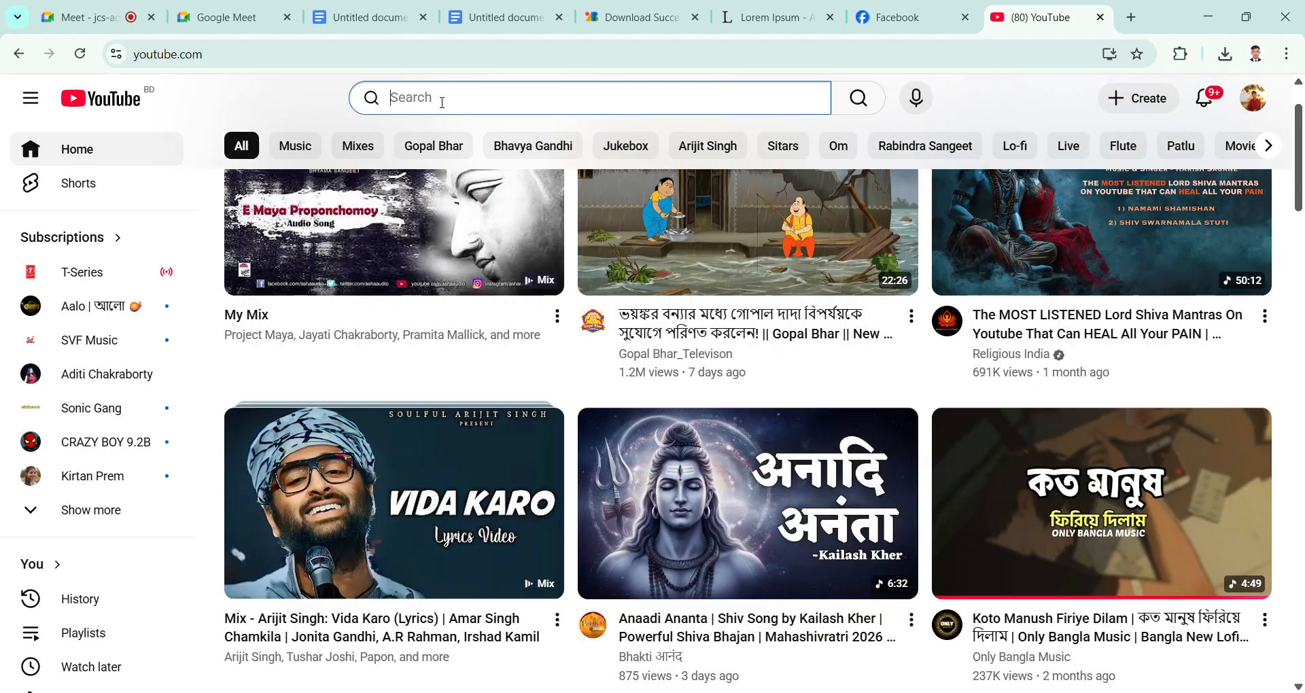
pyautogui.write('eng')
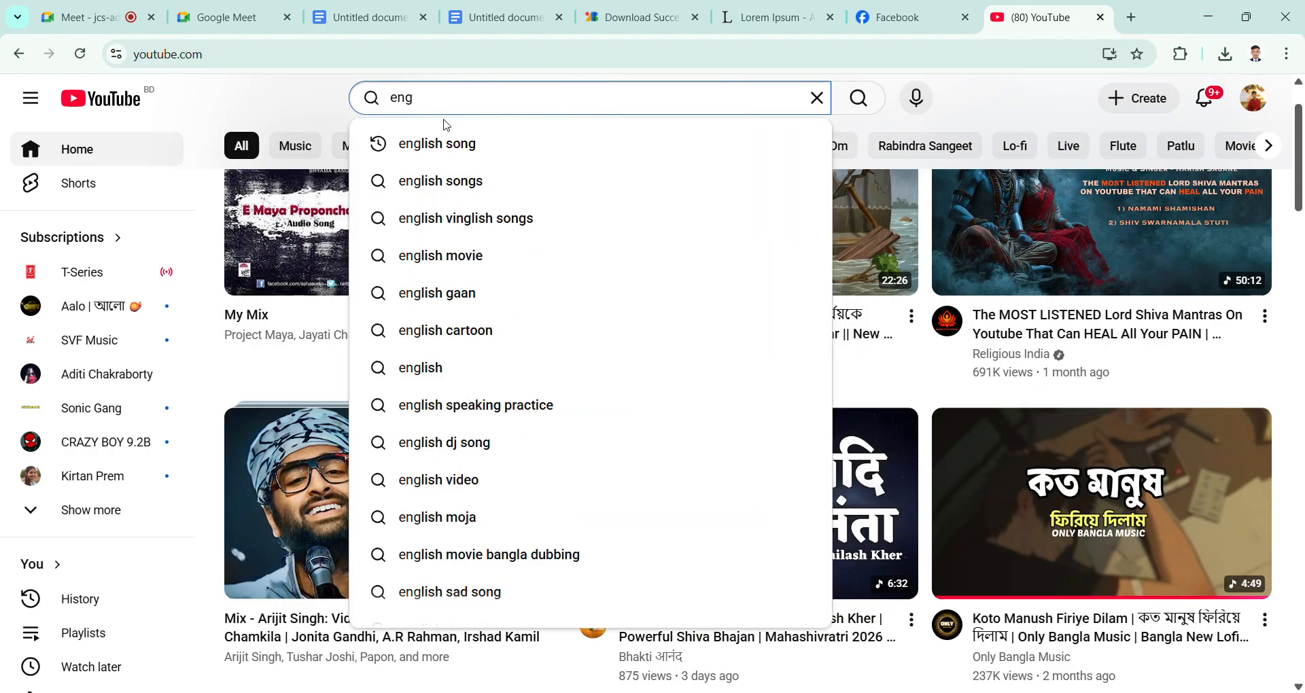
pyautogui.click(445, 142)
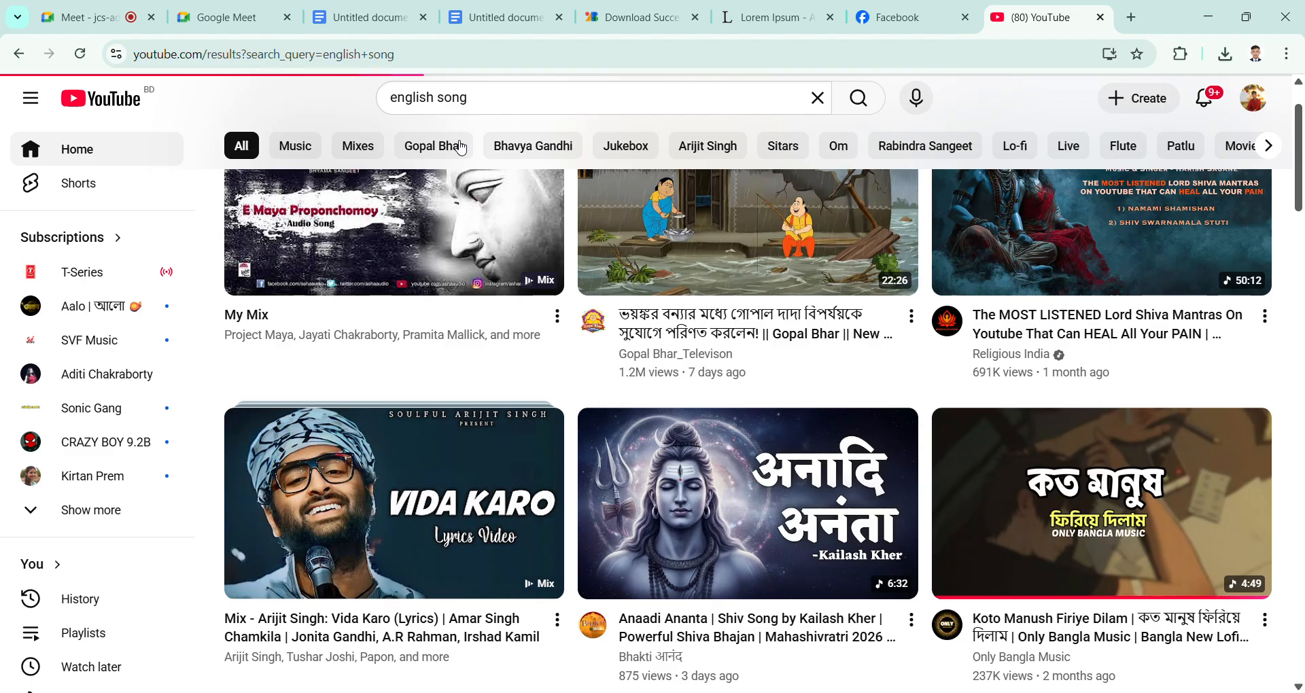
# Step: Open the video "Ellie Goulding - Love Me Like You Do (Lyrics)" from the results, pause playback, and copy its web address
pyautogui.scroll(-3, 458, 414)
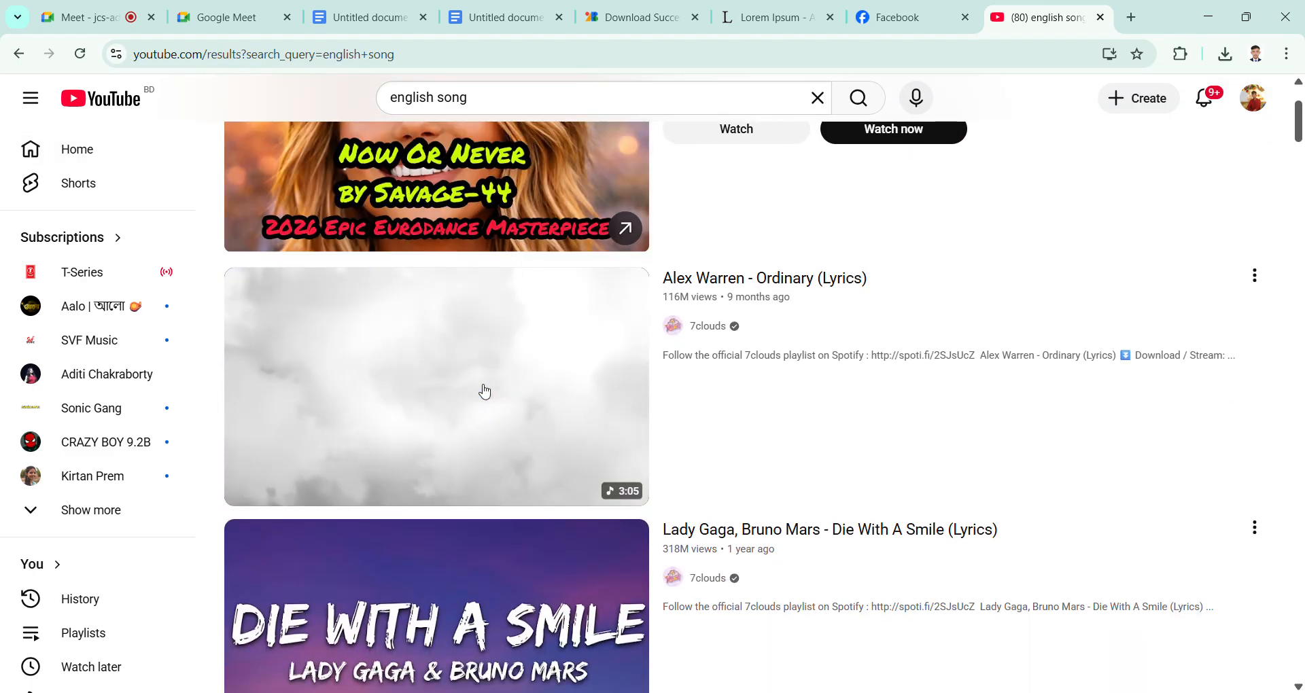
pyautogui.scroll(-2, 484, 391)
pyautogui.scroll(-12, 484, 393)
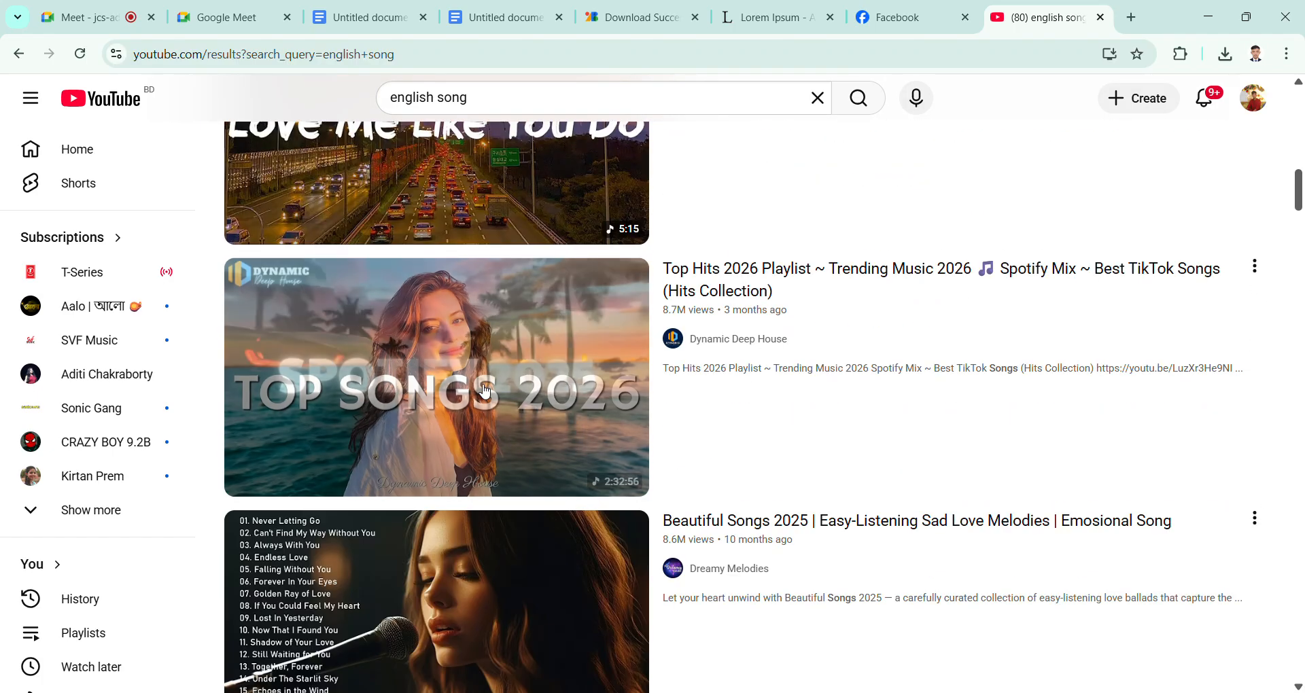
pyautogui.scroll(2, 485, 392)
pyautogui.click(486, 392)
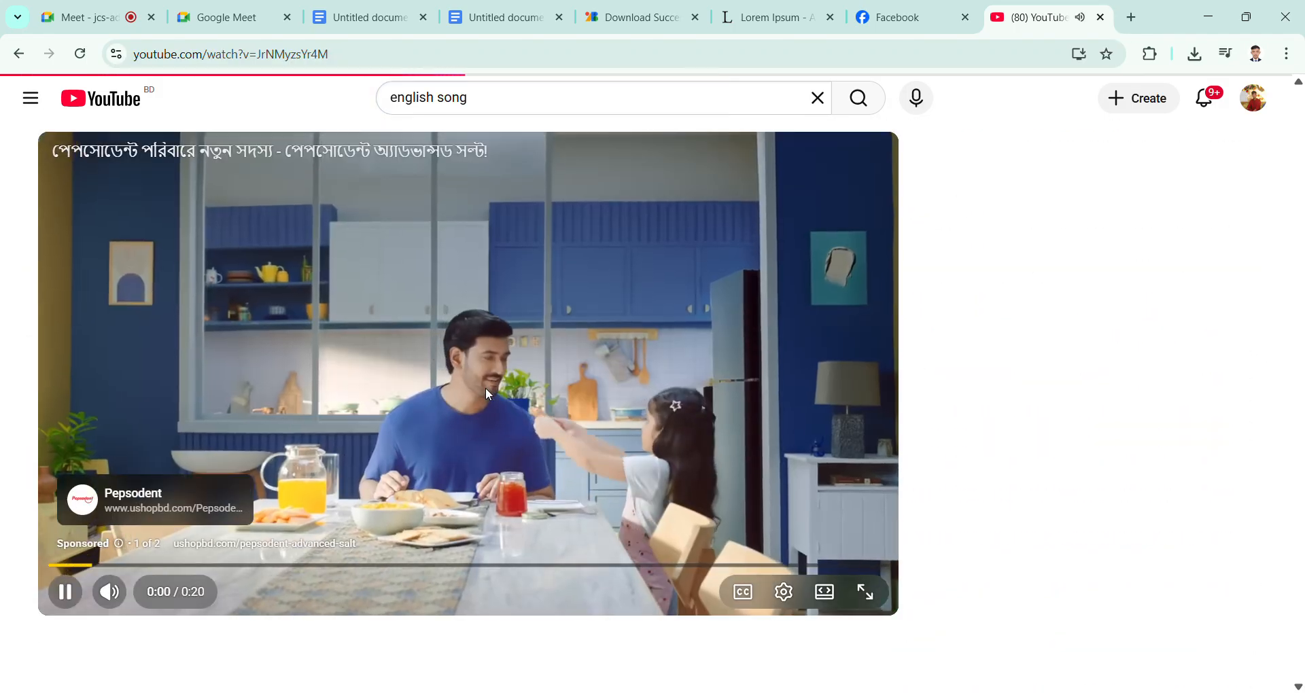
pyautogui.click(484, 388)
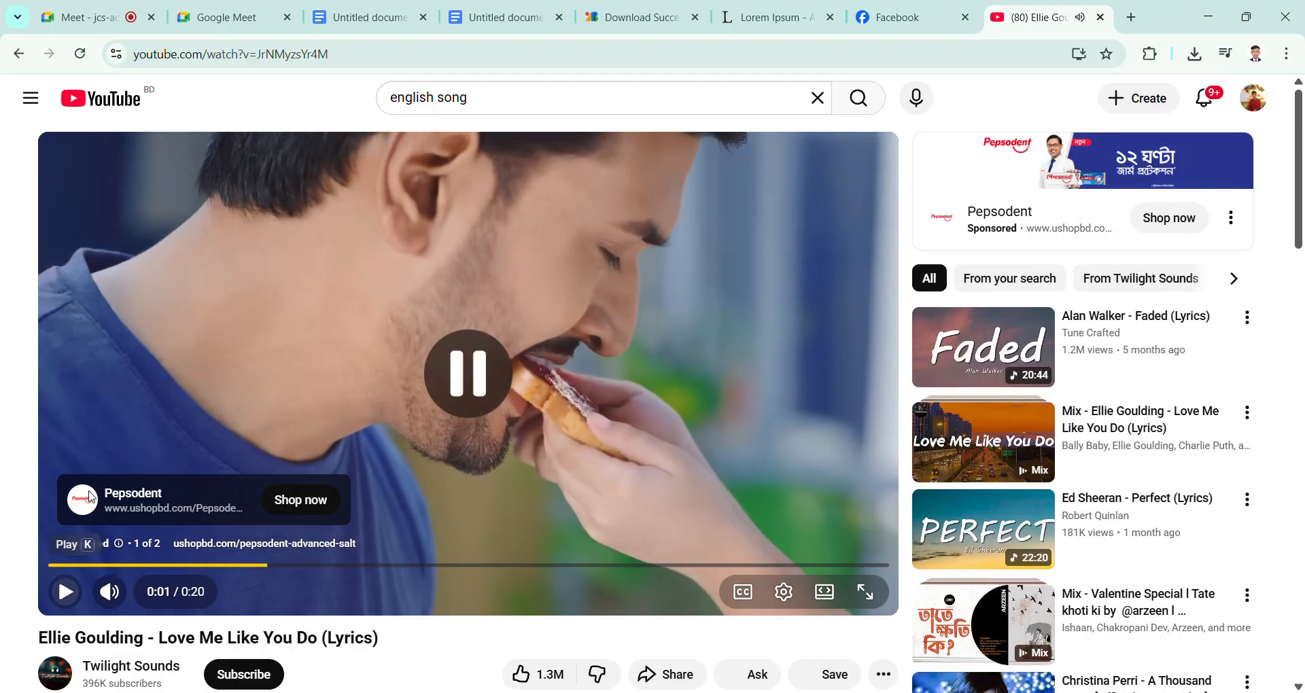
pyautogui.moveTo(331, 54); pyautogui.dragTo(130, 65)
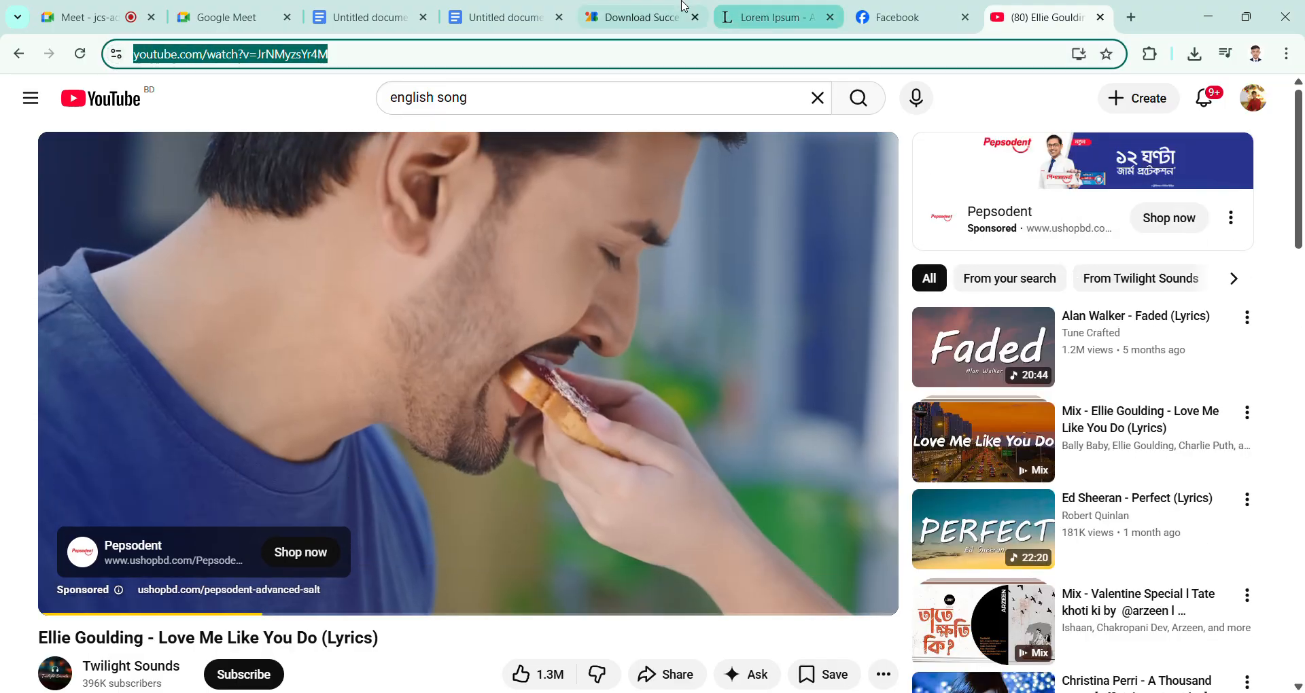
# Step: Return to the Google Docs document and replace the link on the word "English" with the copied YouTube address youtube.com/watch?v=JrNMyzsYr4M
pyautogui.click(500, 15)
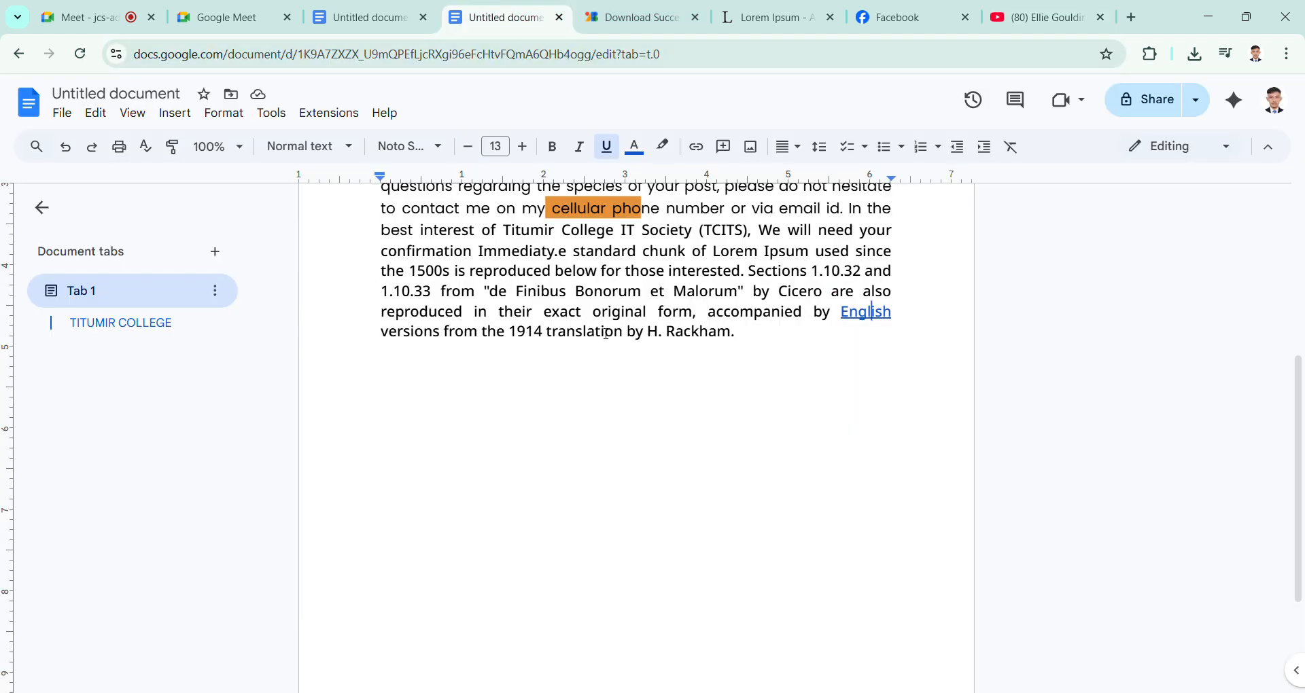
pyautogui.moveTo(907, 317); pyautogui.dragTo(847, 321)
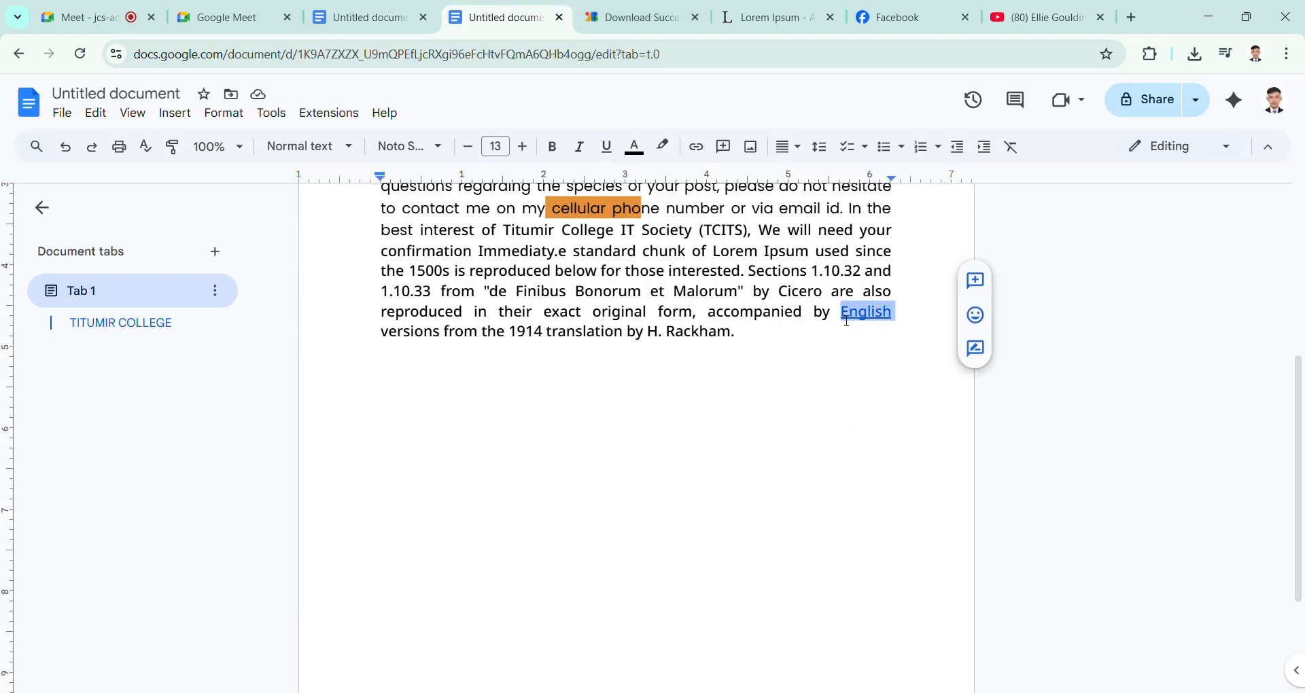
pyautogui.click(696, 146)
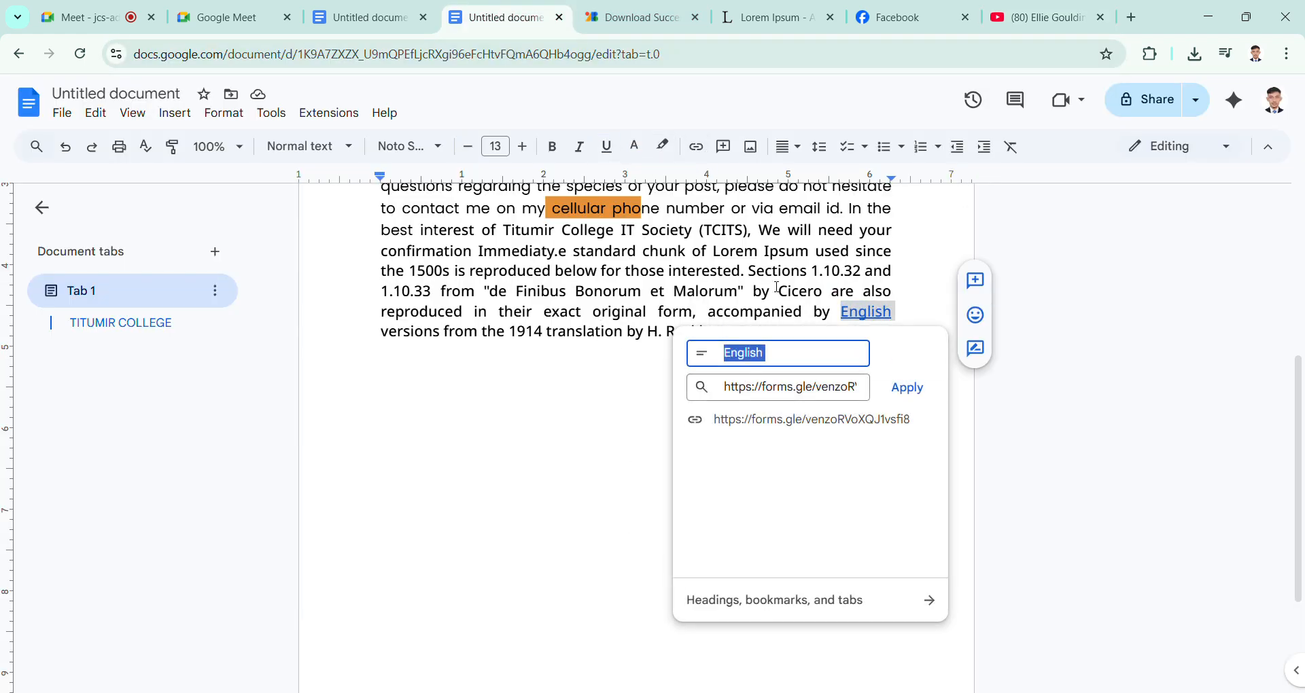
pyautogui.click(869, 395)
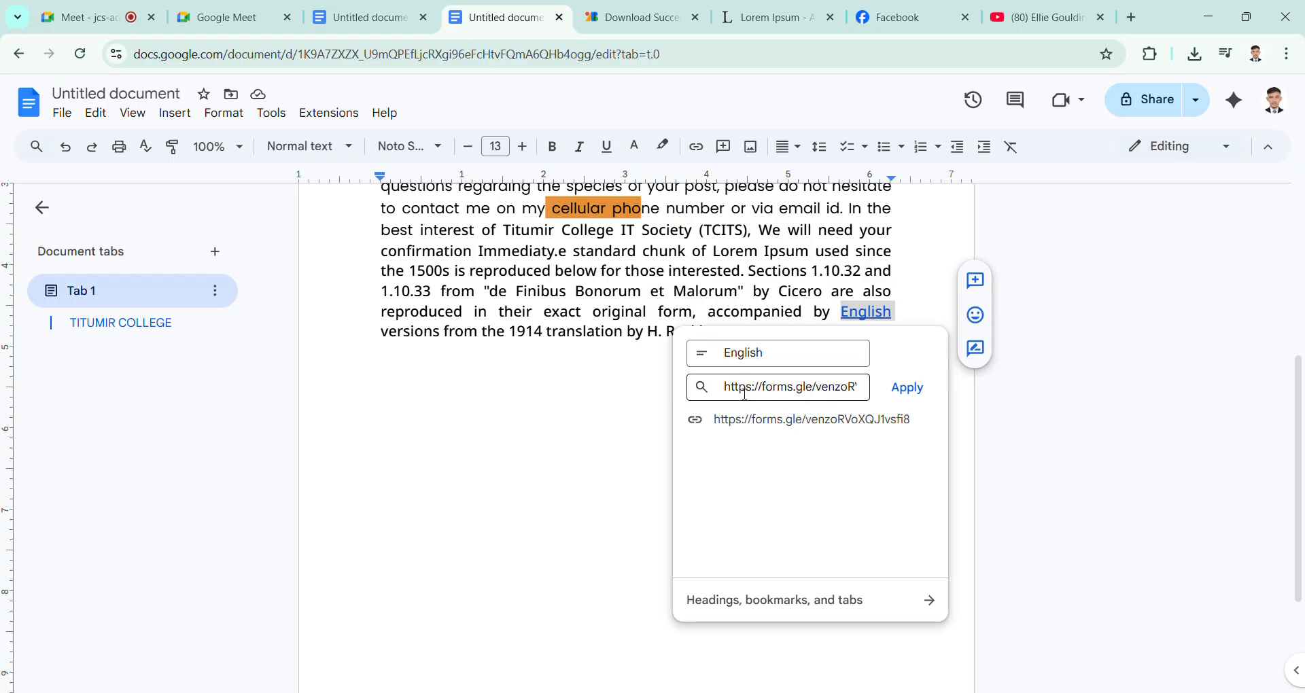
pyautogui.moveTo(745, 394); pyautogui.dragTo(707, 394)
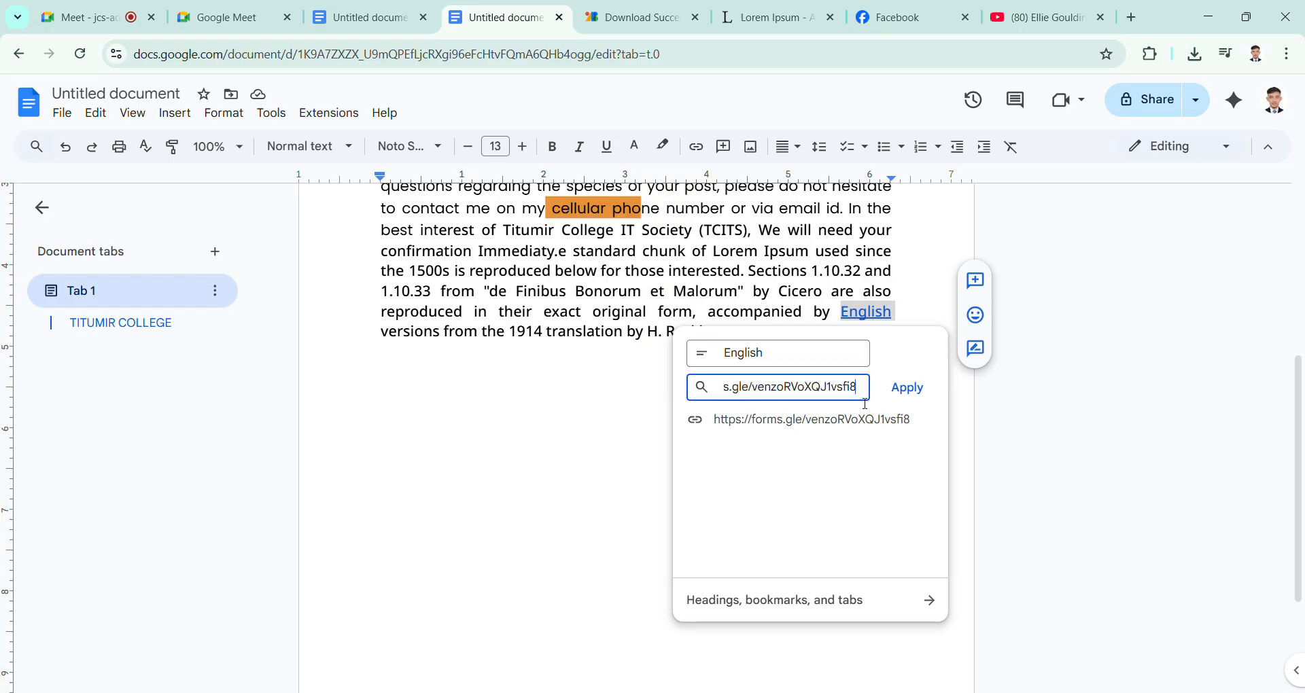
pyautogui.press('BackSpace')
pyautogui.press('BackSpace')
pyautogui.press('BackSpace')
pyautogui.press('BackSpace')
pyautogui.press('BackSpace')
pyautogui.press('BackSpace')
pyautogui.press('BackSpace')
pyautogui.press('BackSpace')
pyautogui.press('BackSpace')
pyautogui.press('BackSpace')
pyautogui.press('BackSpace')
pyautogui.press('BackSpace')
pyautogui.press('BackSpace')
pyautogui.press('BackSpace')
pyautogui.press('BackSpace')
pyautogui.press('BackSpace')
pyautogui.press('BackSpace')
pyautogui.press('BackSpace')
pyautogui.press('BackSpace')
pyautogui.press('BackSpace')
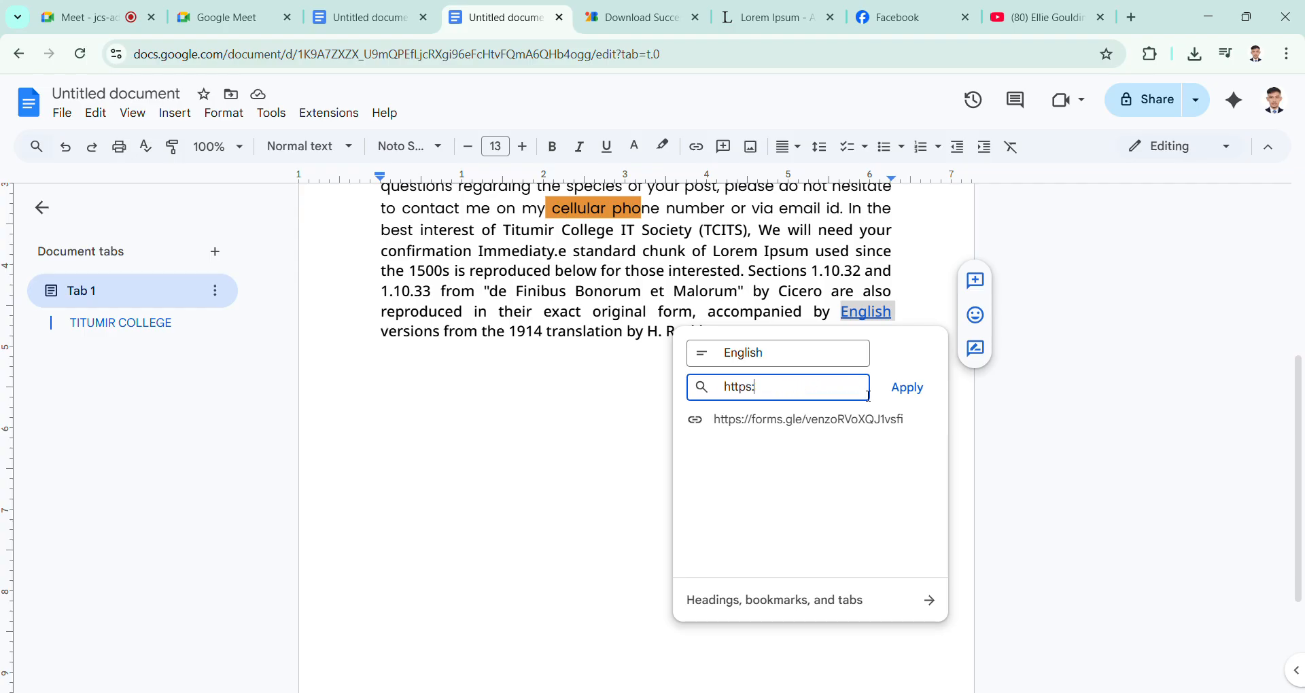
pyautogui.press('BackSpace')
pyautogui.hotkey('ctrl', 'v')
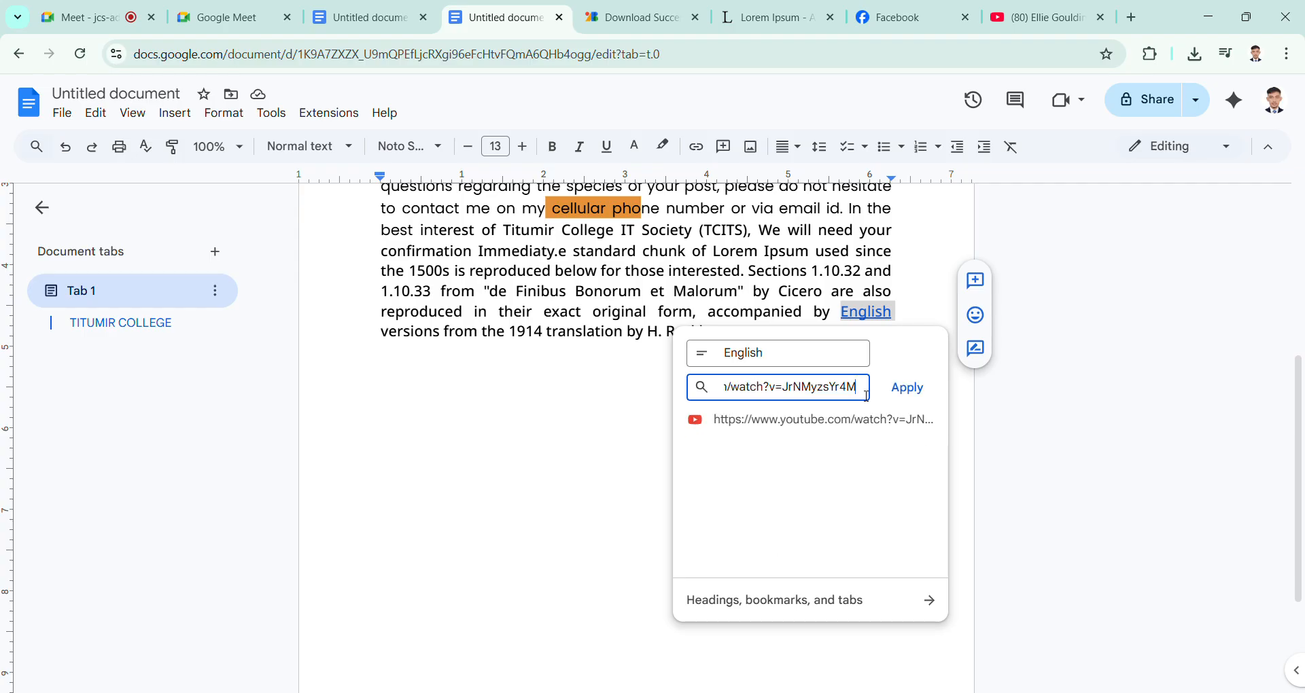
pyautogui.click(910, 398)
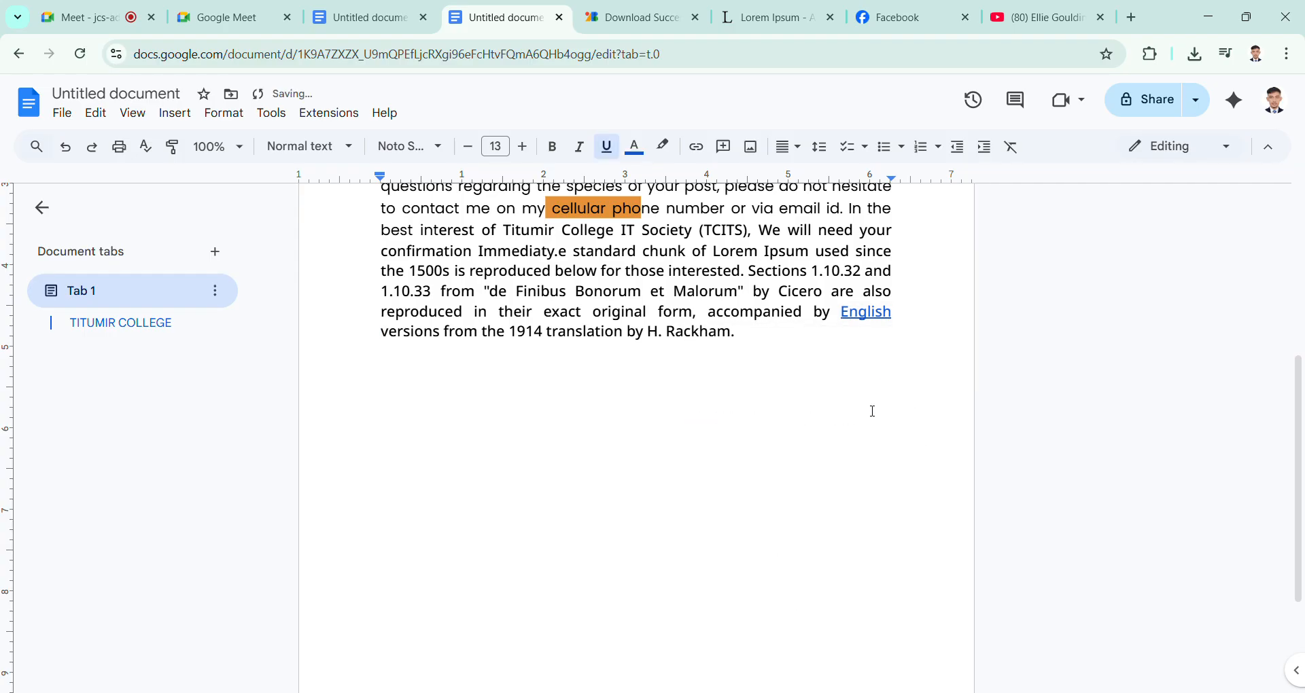
# Step: Test the hyperlink on the word "English" by opening its YouTube video, pause it, and return to the document
pyautogui.click(782, 359)
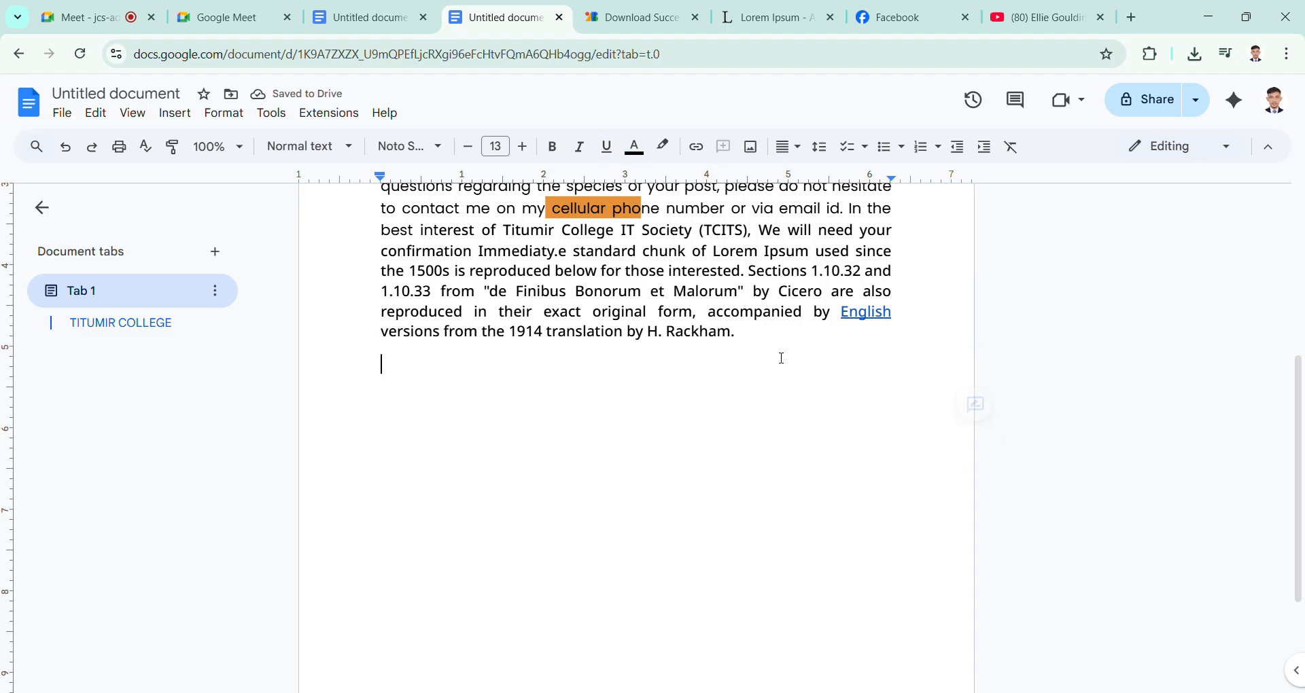
pyautogui.click(884, 316)
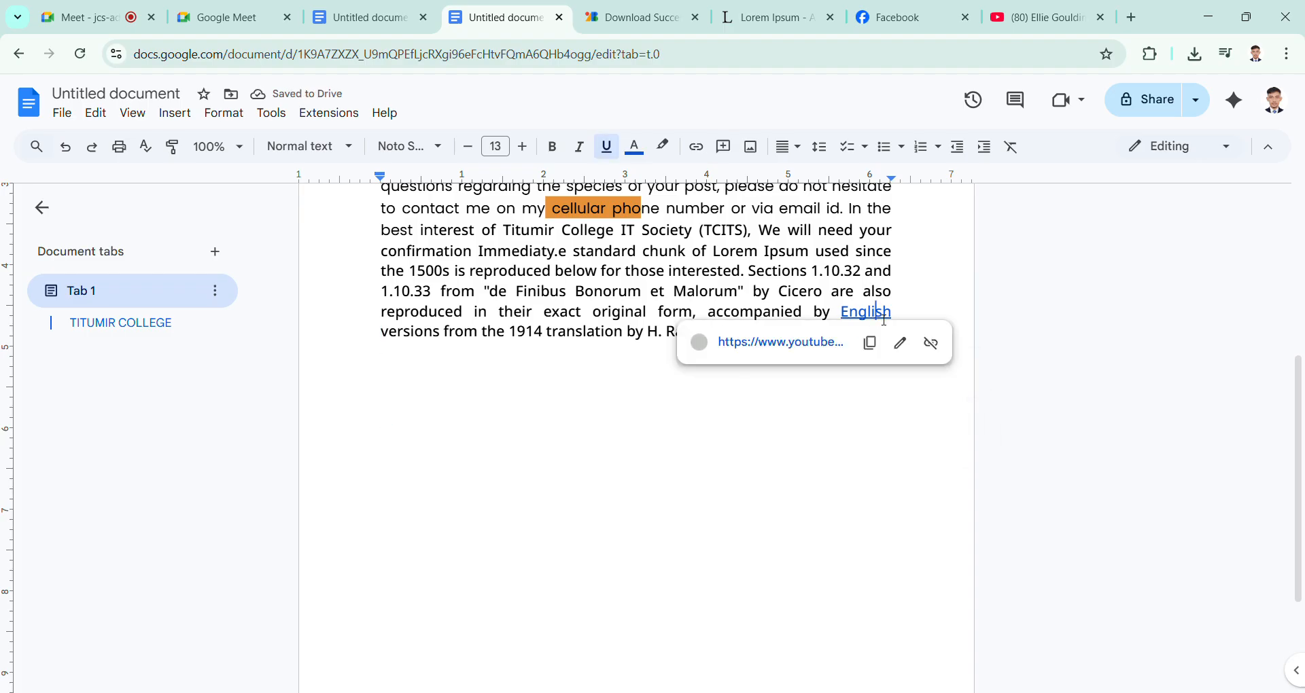
pyautogui.click(779, 343)
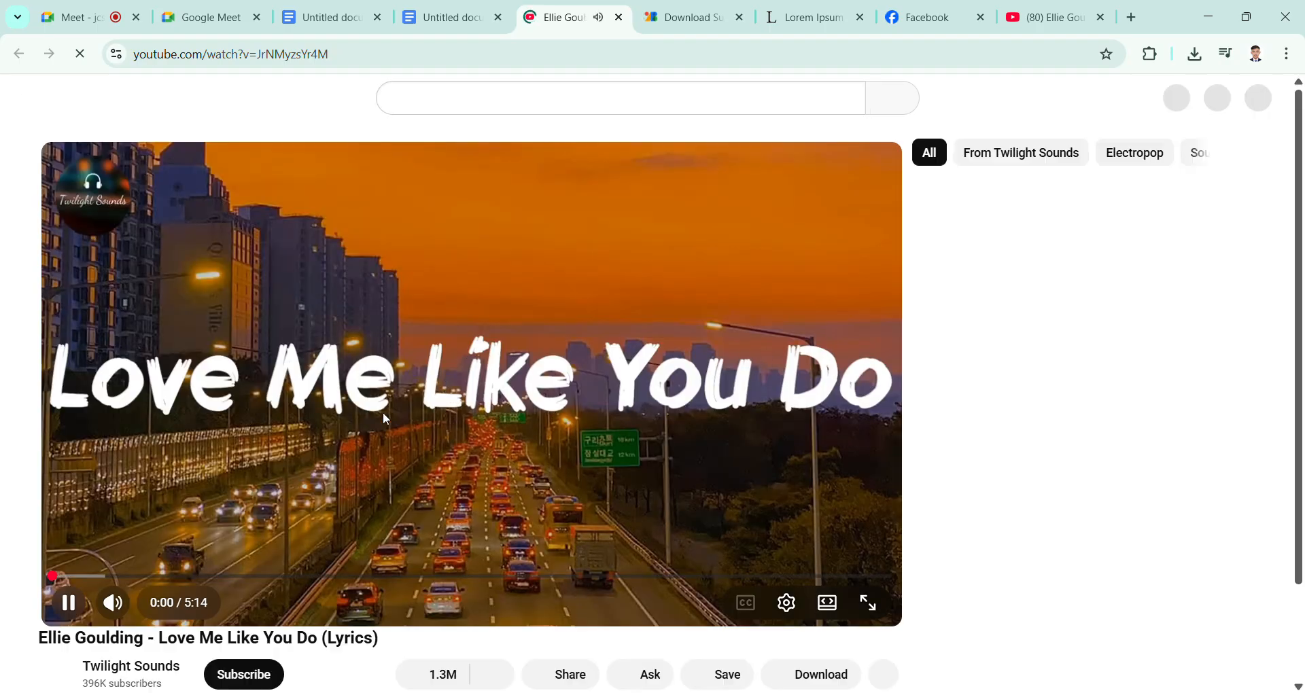
pyautogui.click(386, 409)
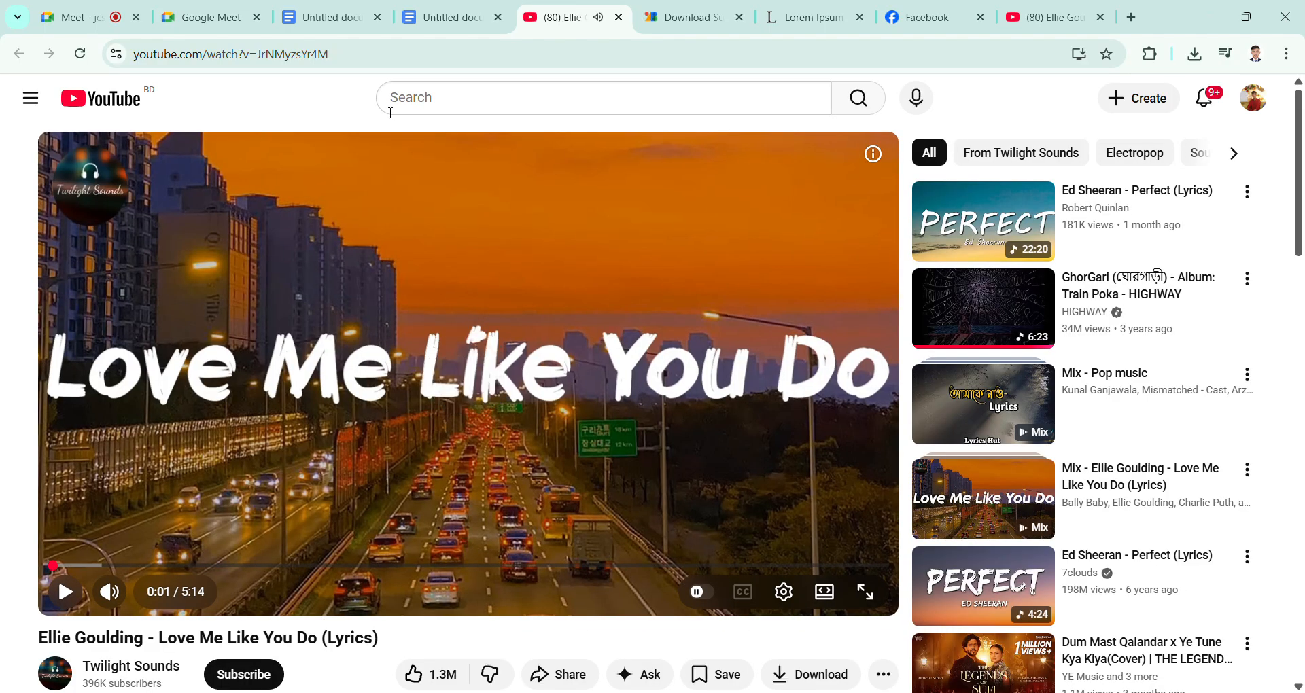
pyautogui.click(450, 16)
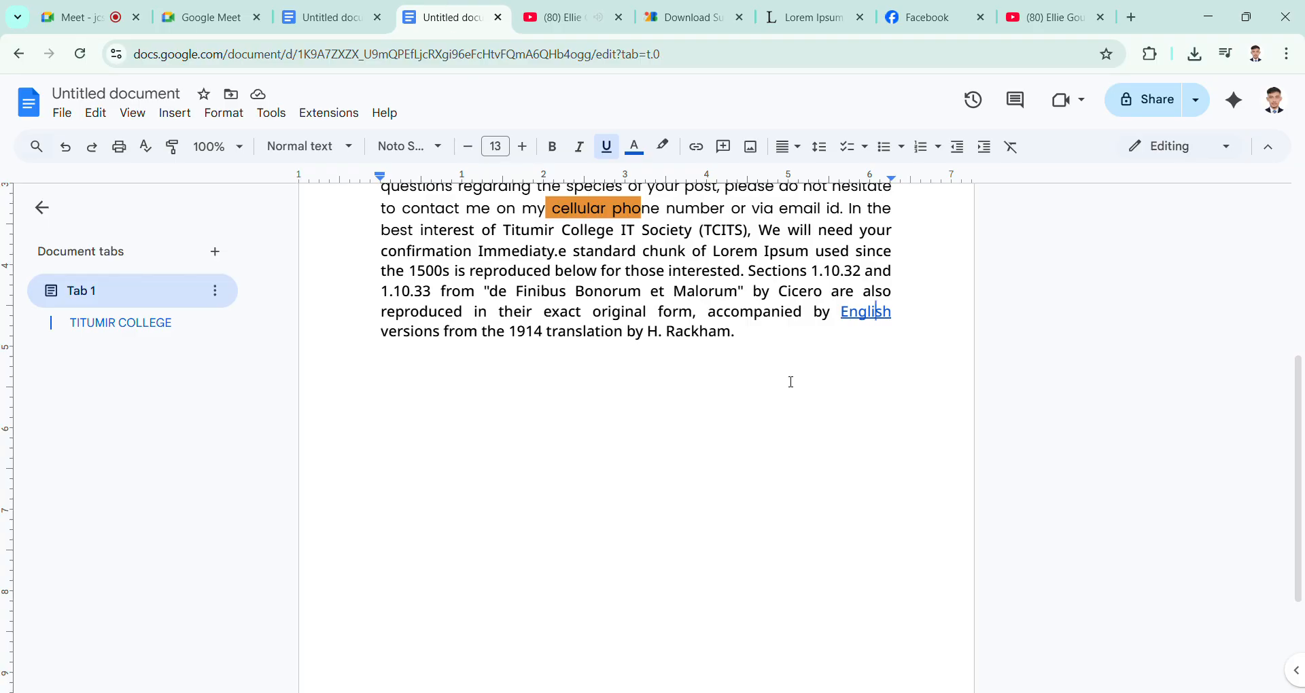
pyautogui.doubleClick(776, 357)
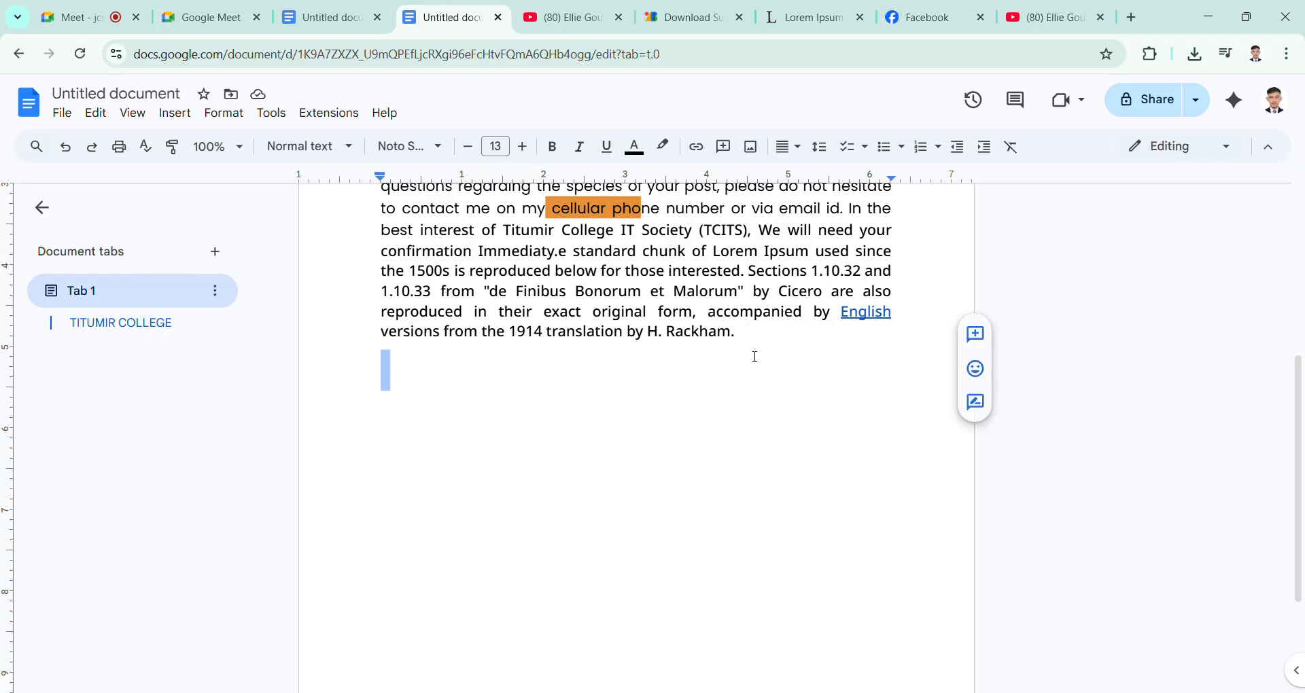
pyautogui.click(751, 348)
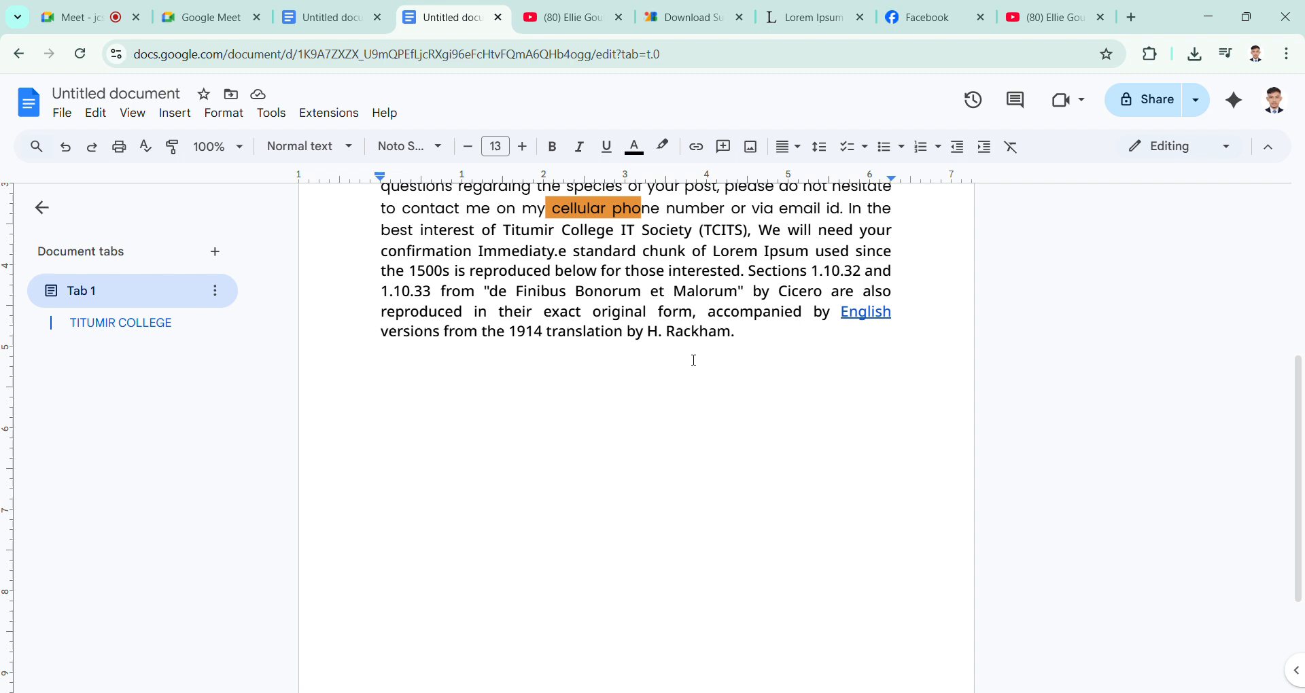
# Step: Select the word "accompanied" as link text, open titumircollege.gov.bd in a new browser tab, and copy its web address
pyautogui.scroll(2, 747, 364)
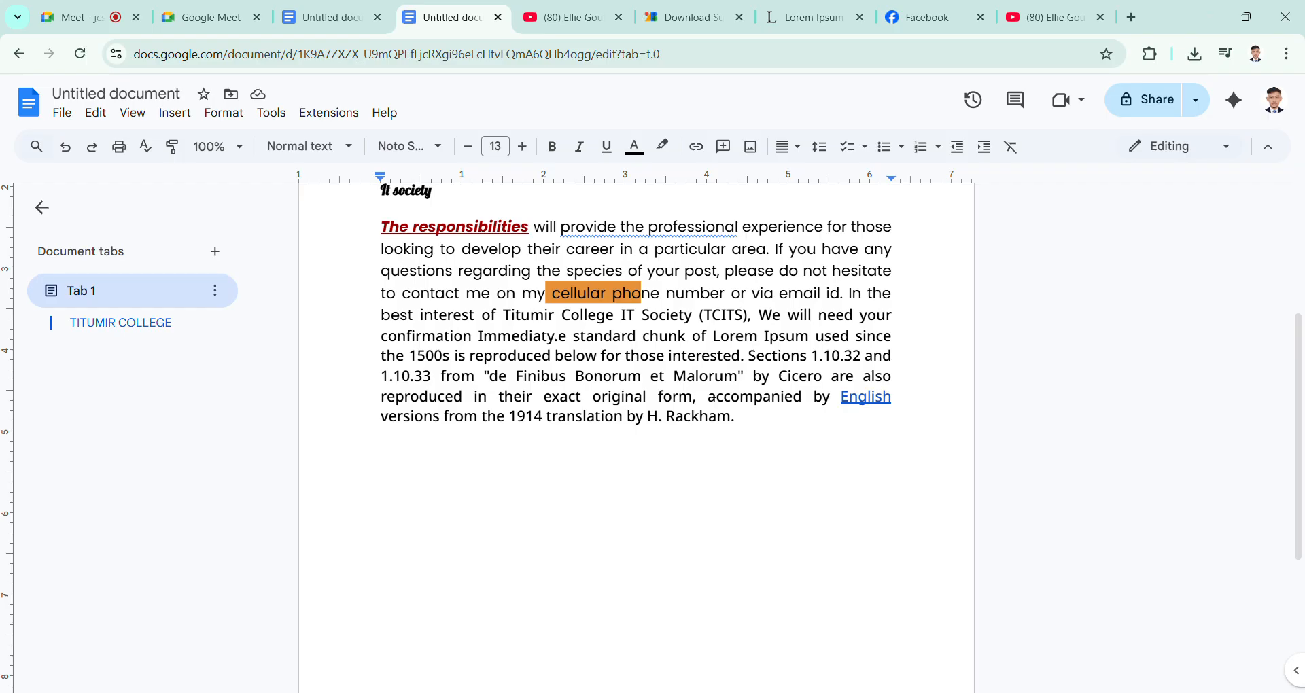
pyautogui.moveTo(709, 401); pyautogui.dragTo(808, 399)
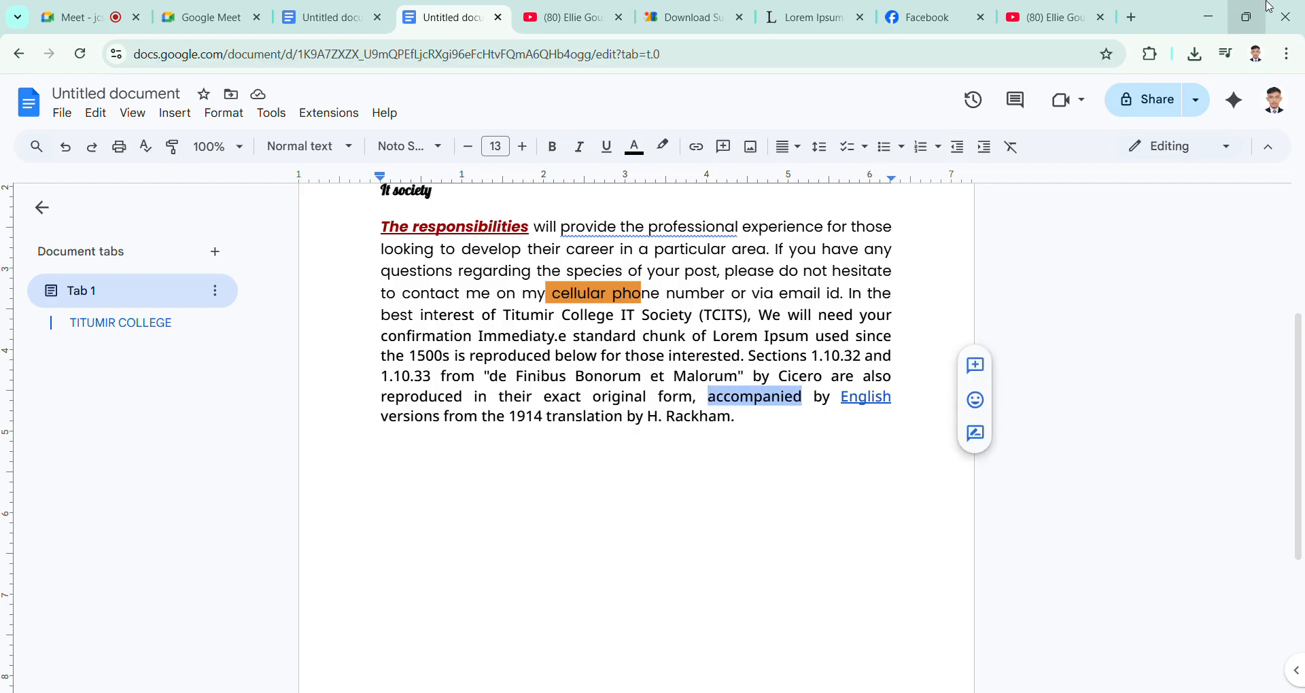
pyautogui.click(1131, 17)
pyautogui.click(412, 59)
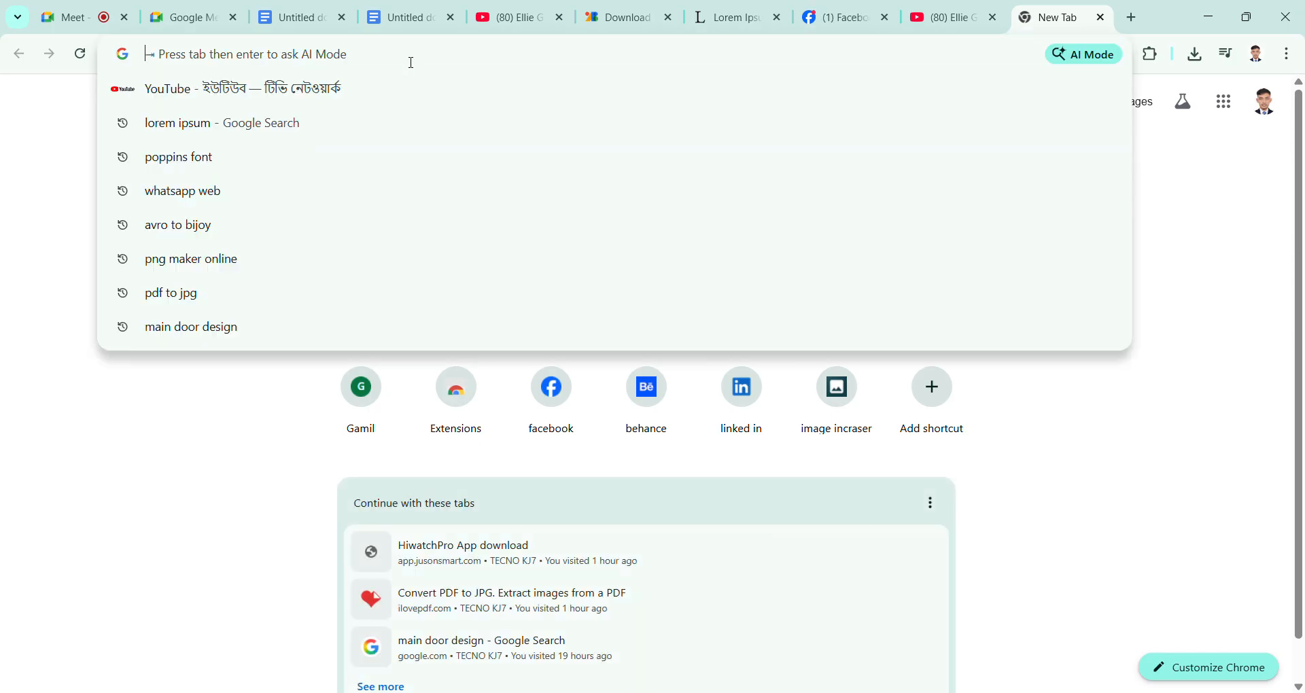
pyautogui.write('t')
pyautogui.press('BackSpace')
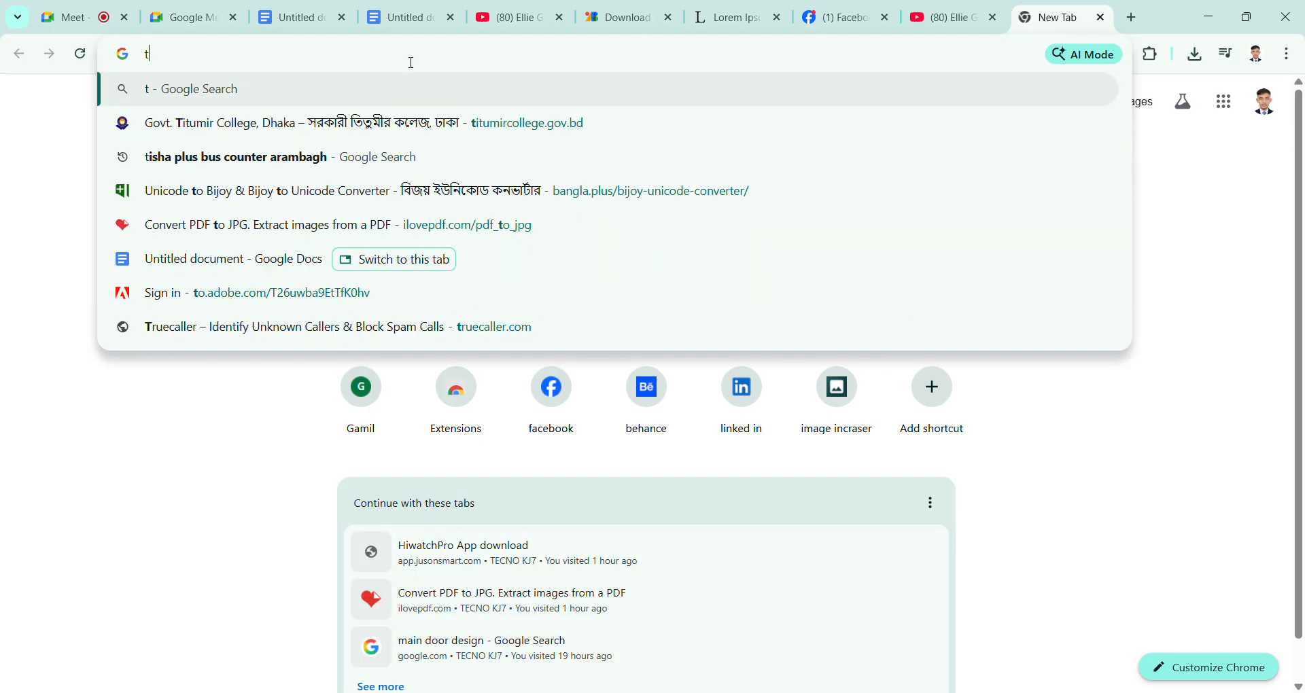
pyautogui.click(360, 122)
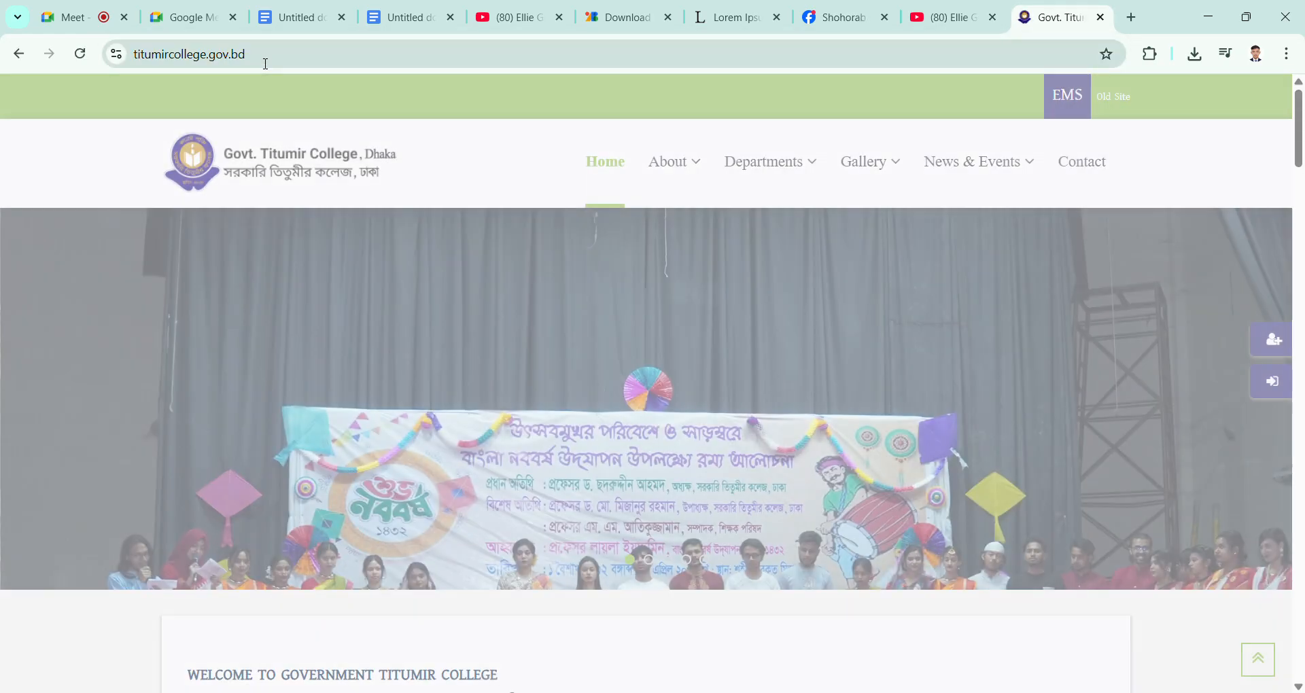
pyautogui.click(266, 61)
pyautogui.hotkey('ctrl', 'c')
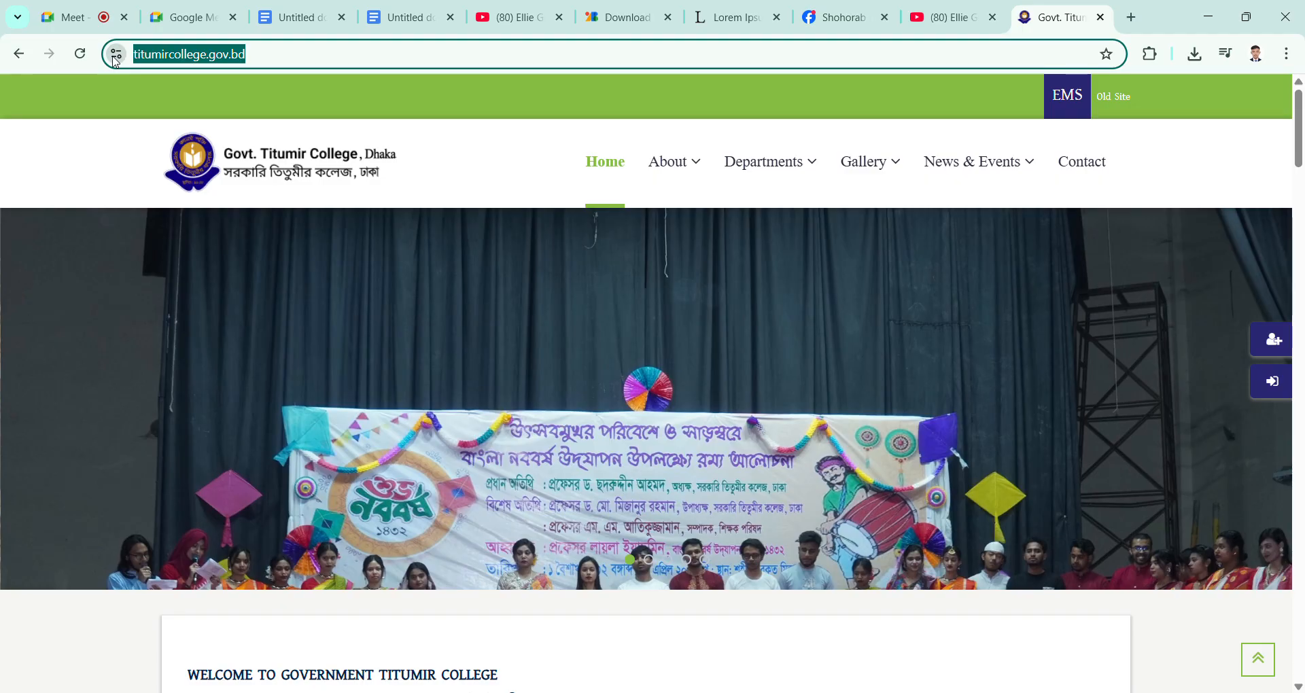
# Step: Return to the Google Docs document and link the word "accompanied" to the copied address titumircollege.gov.bd
pyautogui.click(426, 18)
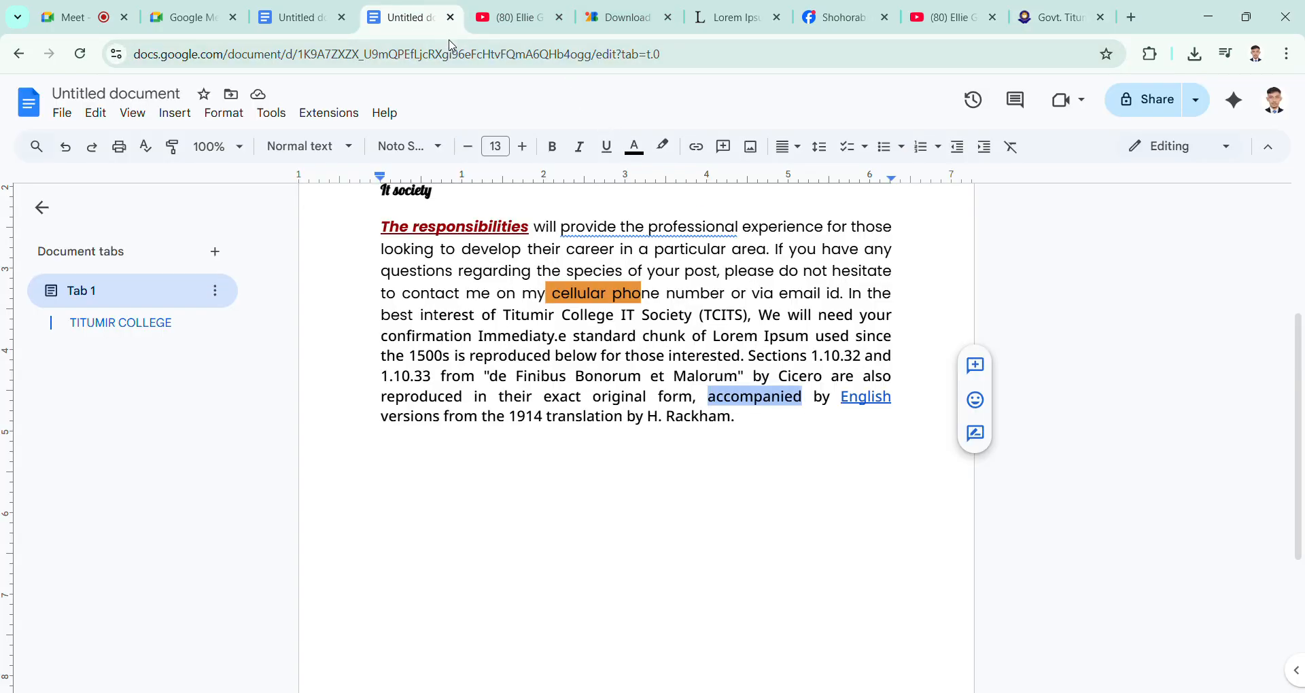
pyautogui.click(698, 155)
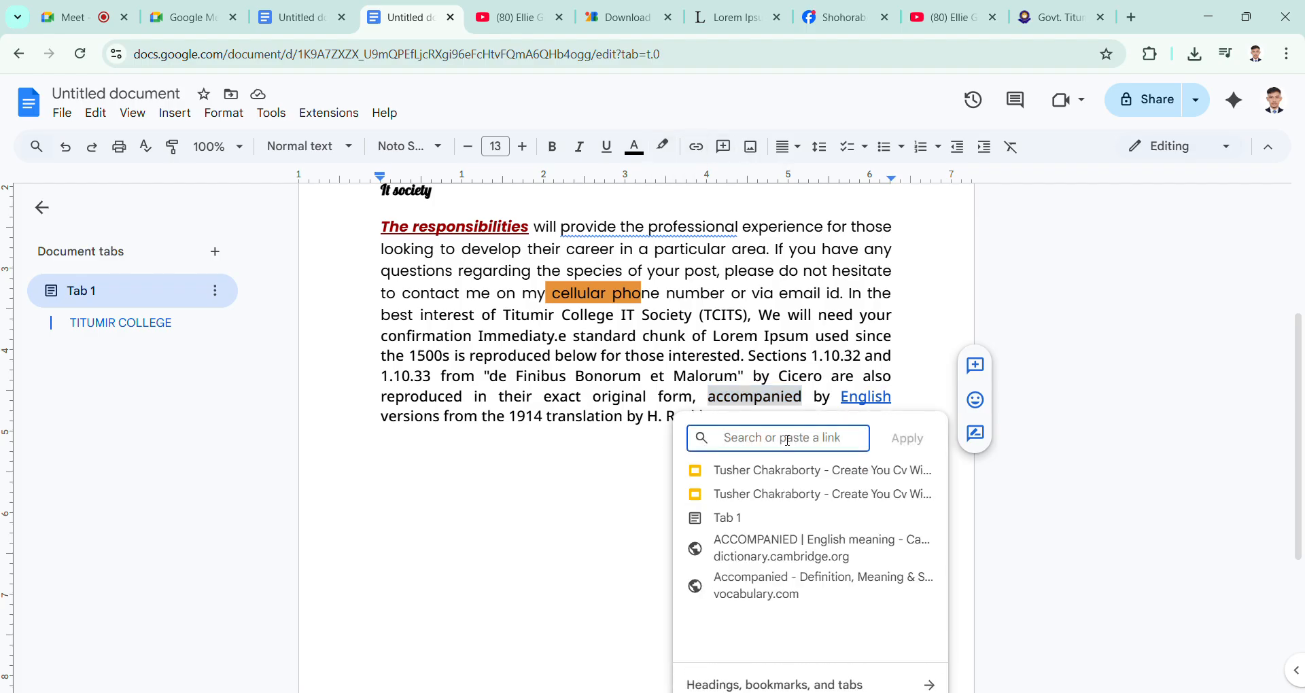
pyautogui.hotkey('ctrl', 'v')
pyautogui.click(907, 438)
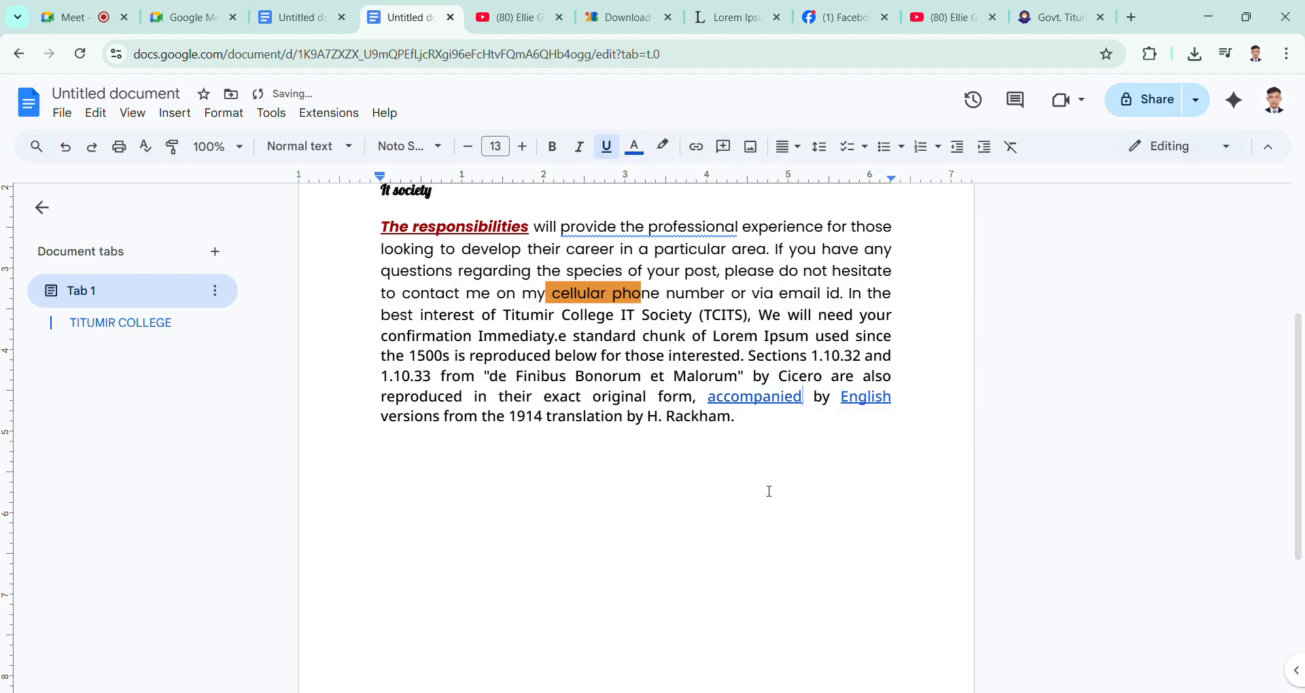
pyautogui.doubleClick(766, 492)
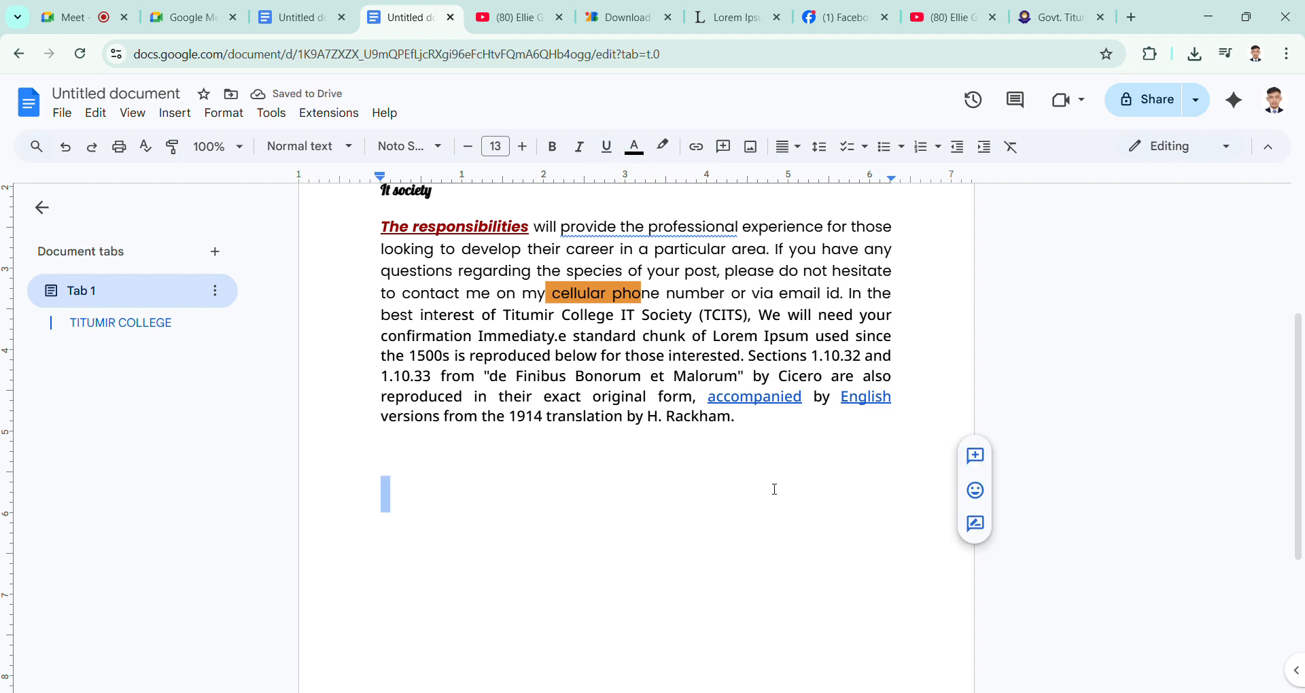
# Step: Test the hyperlink on the word "accompanied" by opening the Govt. Titumir College website, and return to the document
pyautogui.click(782, 407)
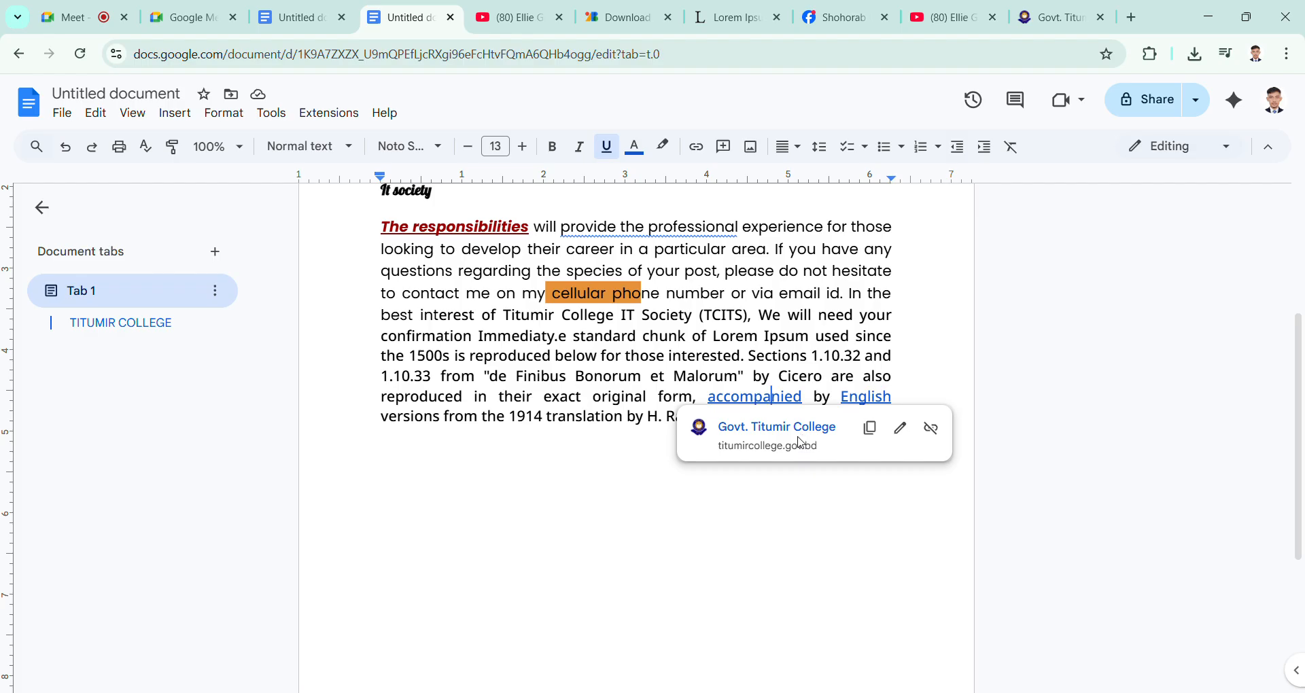
pyautogui.click(797, 429)
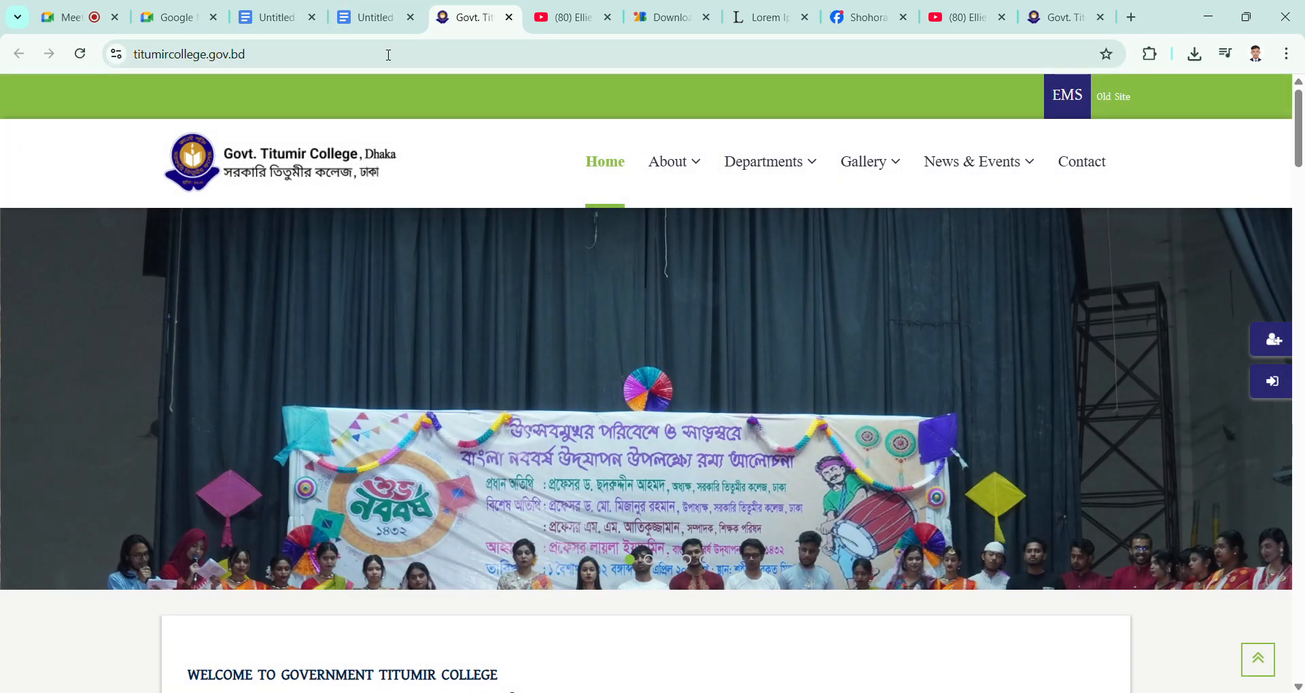
pyautogui.click(381, 26)
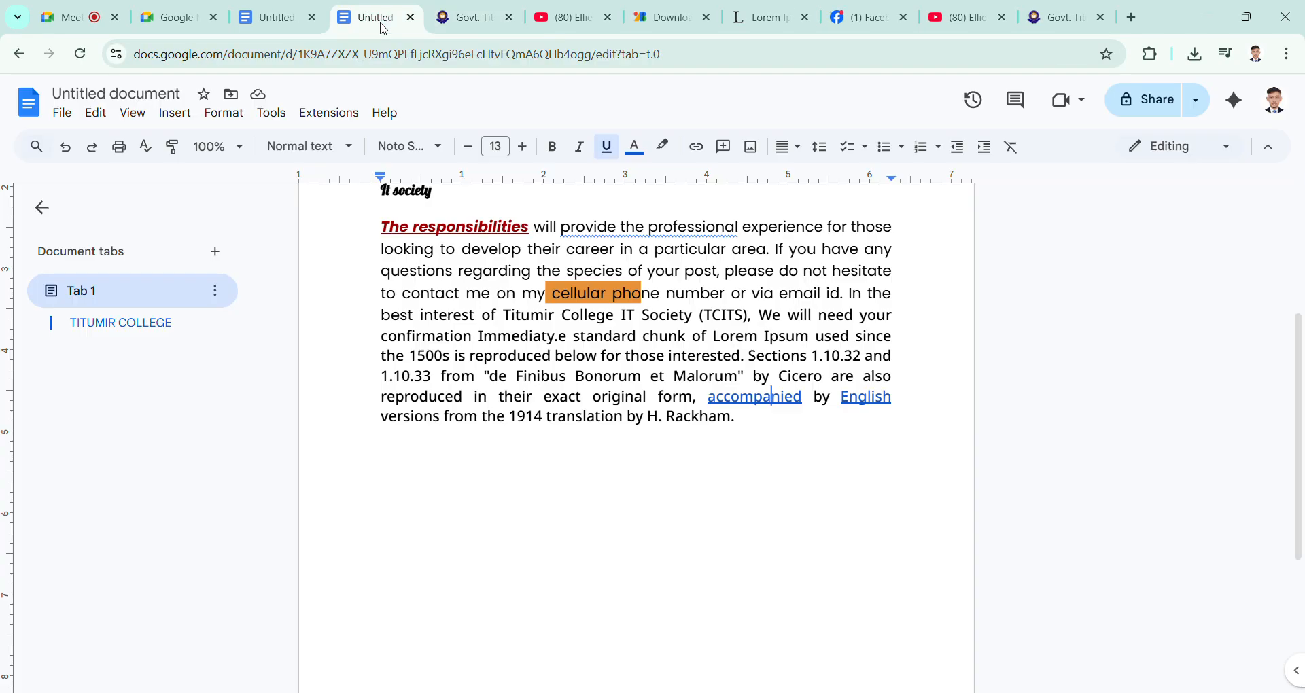
pyautogui.doubleClick(766, 444)
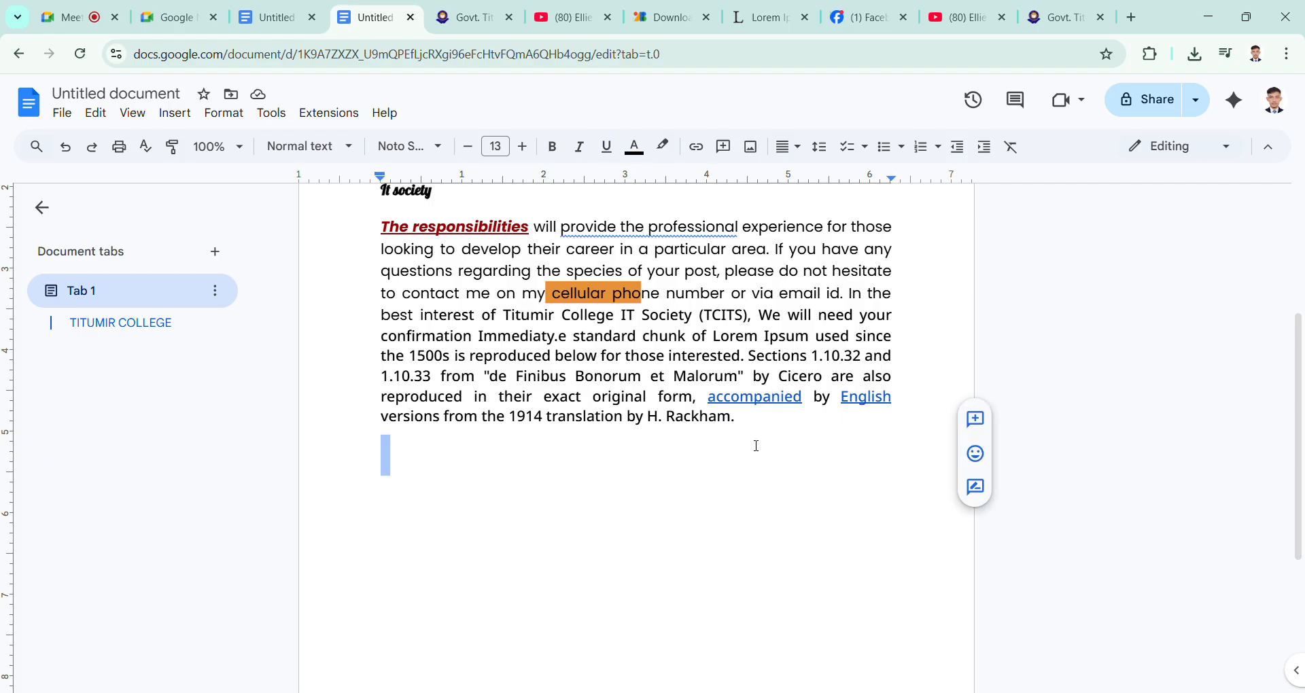
pyautogui.scroll(3, 757, 445)
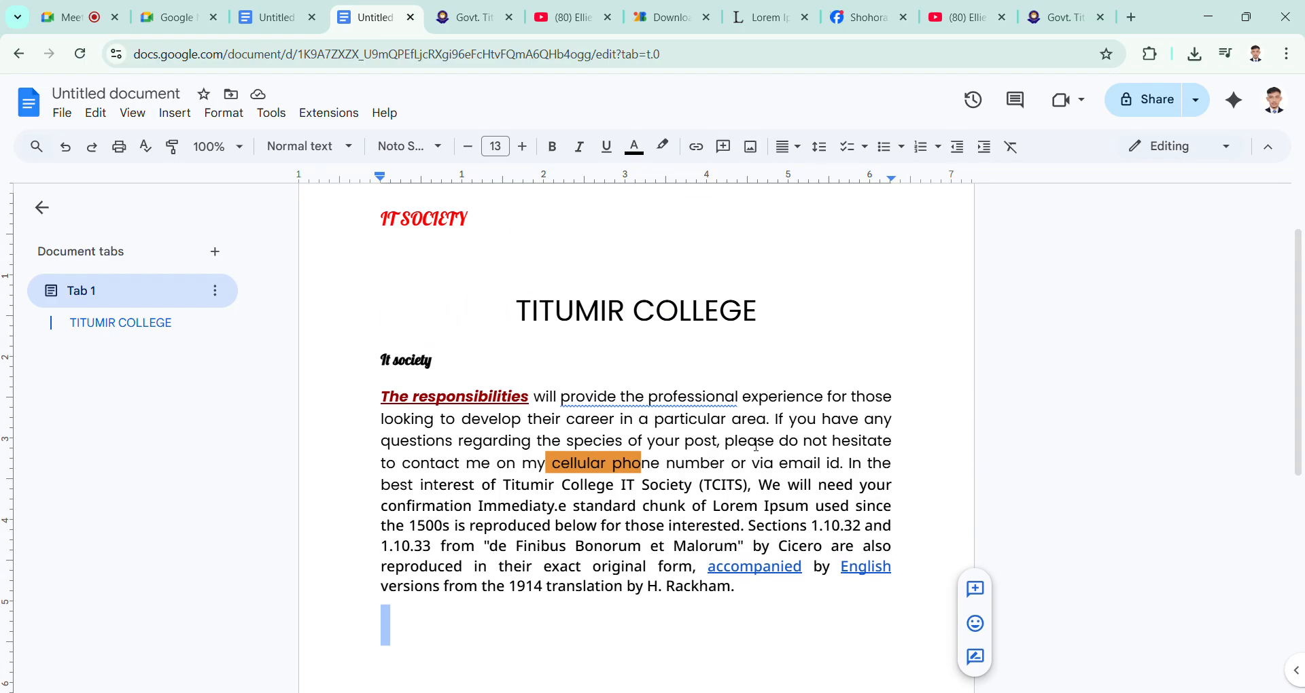
pyautogui.scroll(-2, 756, 445)
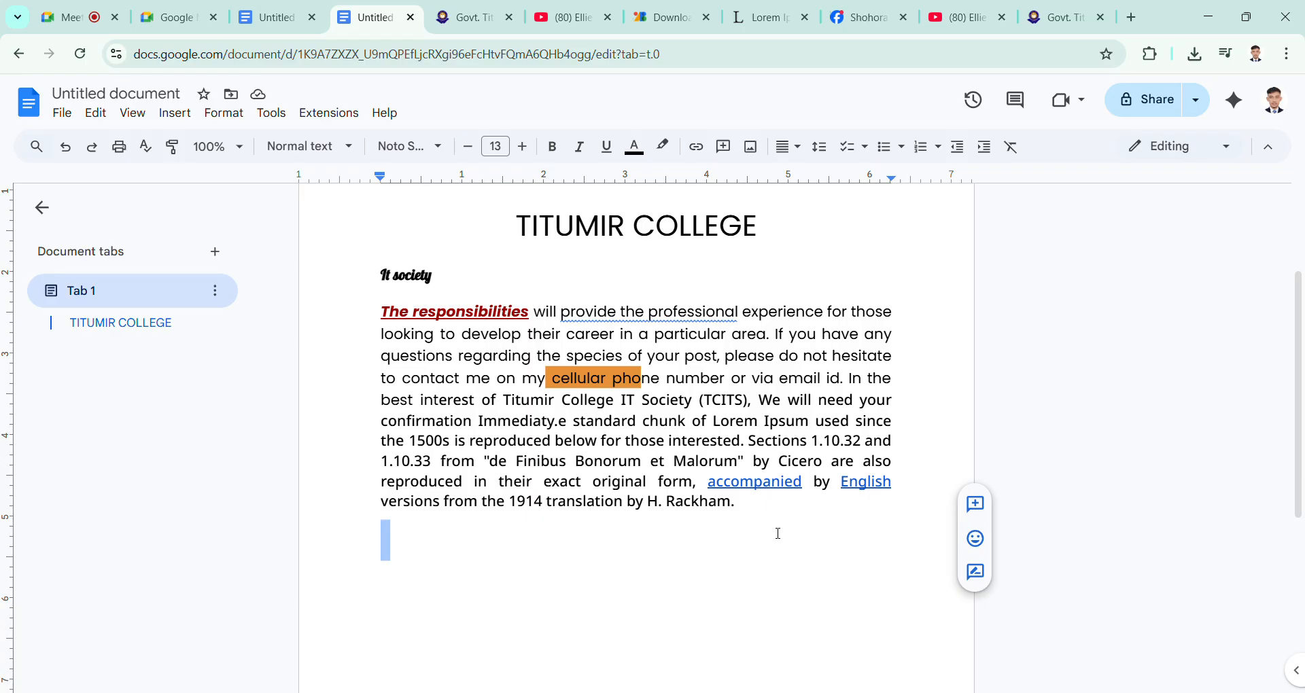
# Step: Start a comment on the word "versions" in the paragraph's last line with the text "titumir"
pyautogui.click(755, 515)
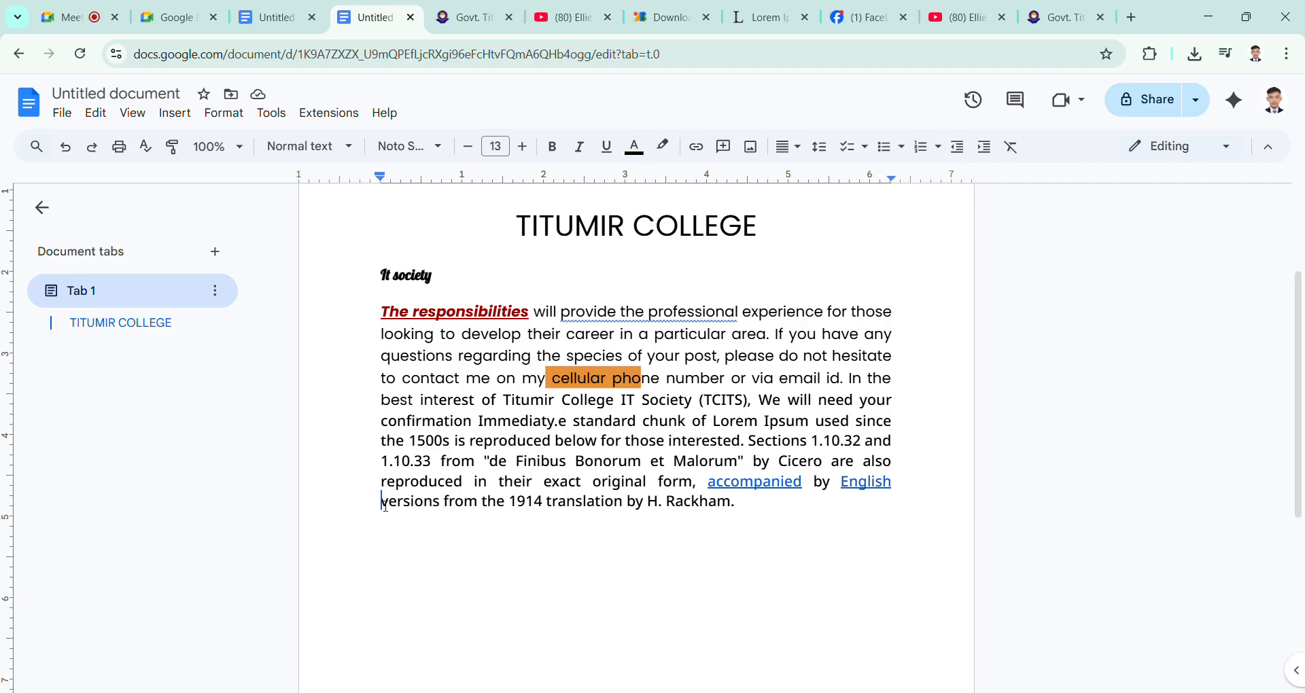
pyautogui.moveTo(381, 502); pyautogui.dragTo(442, 510)
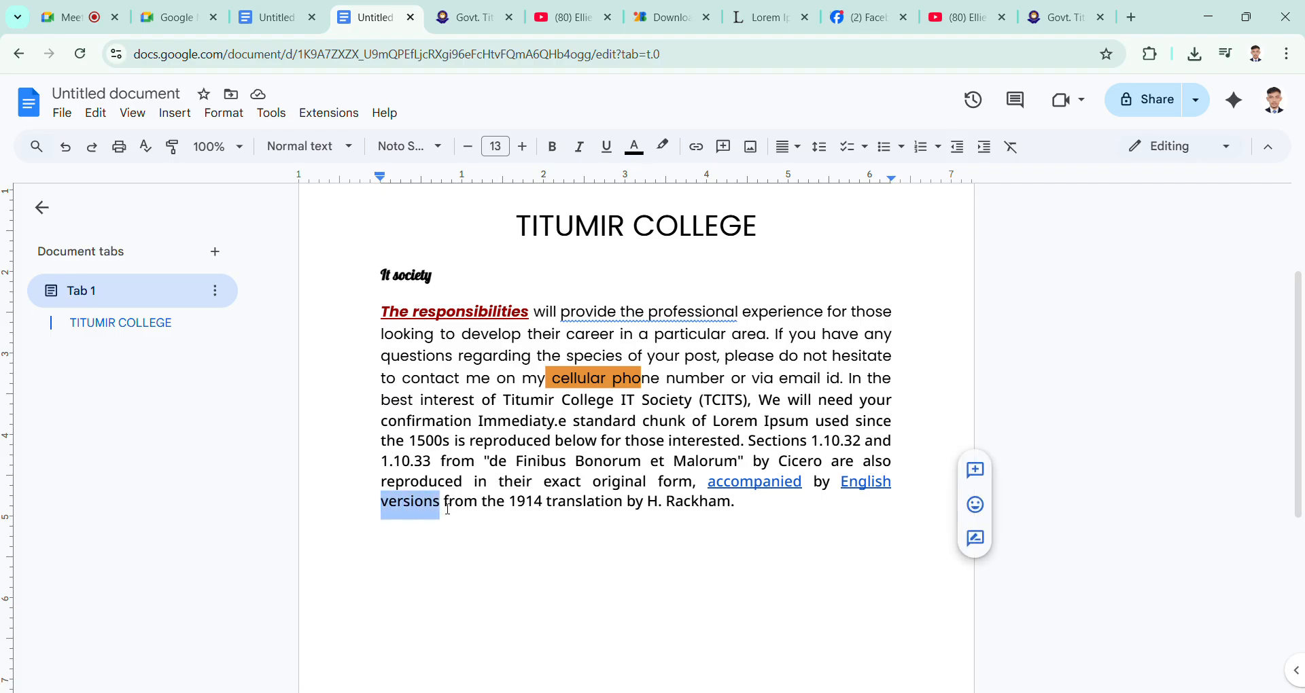
pyautogui.click(482, 509)
pyautogui.moveTo(364, 502); pyautogui.dragTo(444, 510)
pyautogui.click(725, 148)
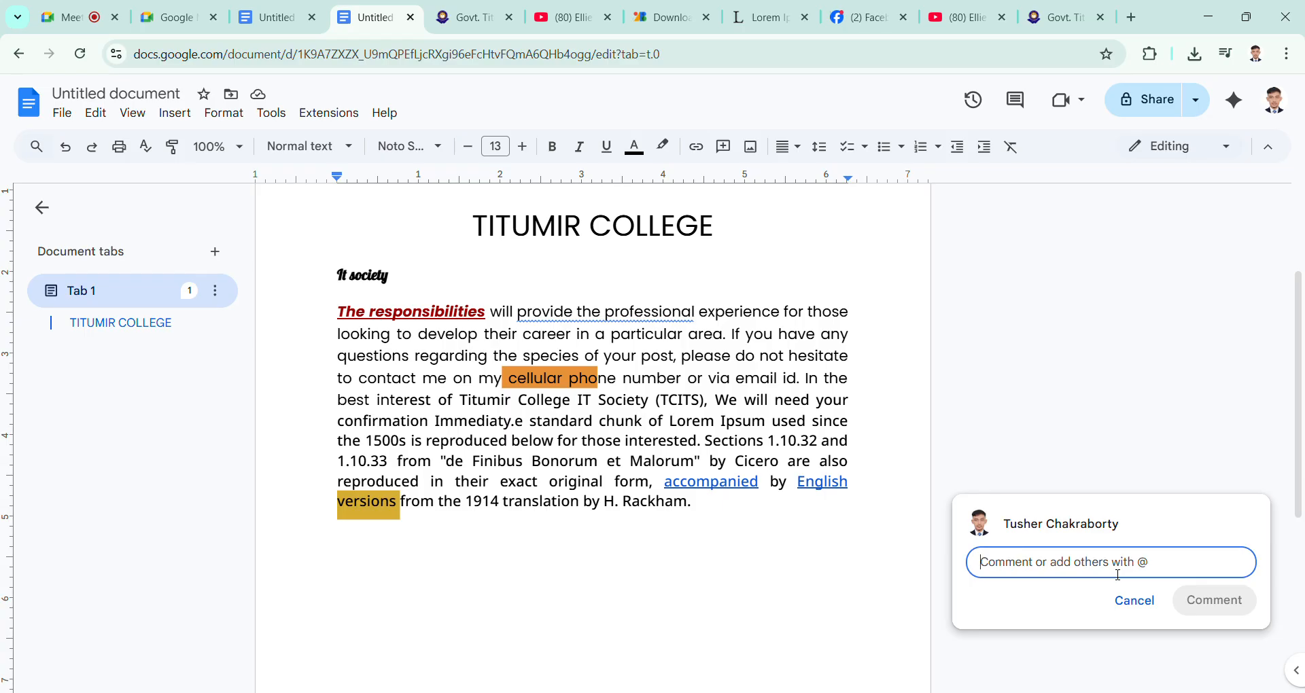
pyautogui.write('ti')
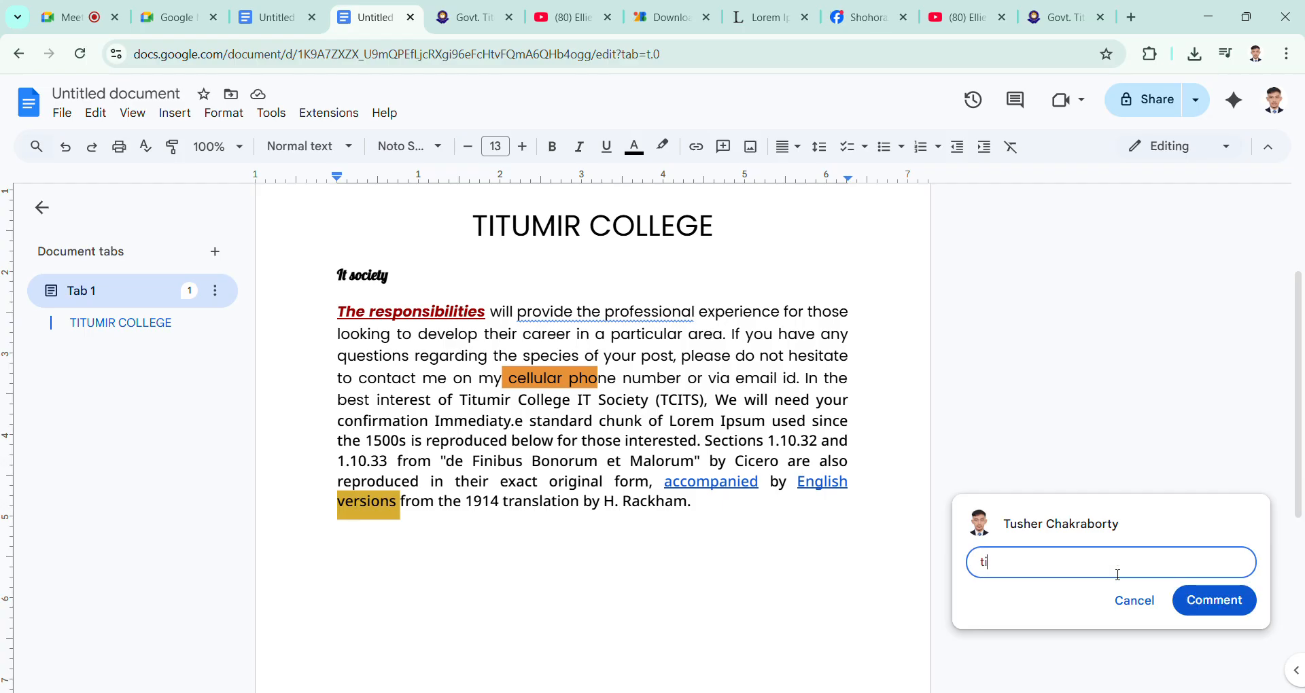
pyautogui.write('tumir @')
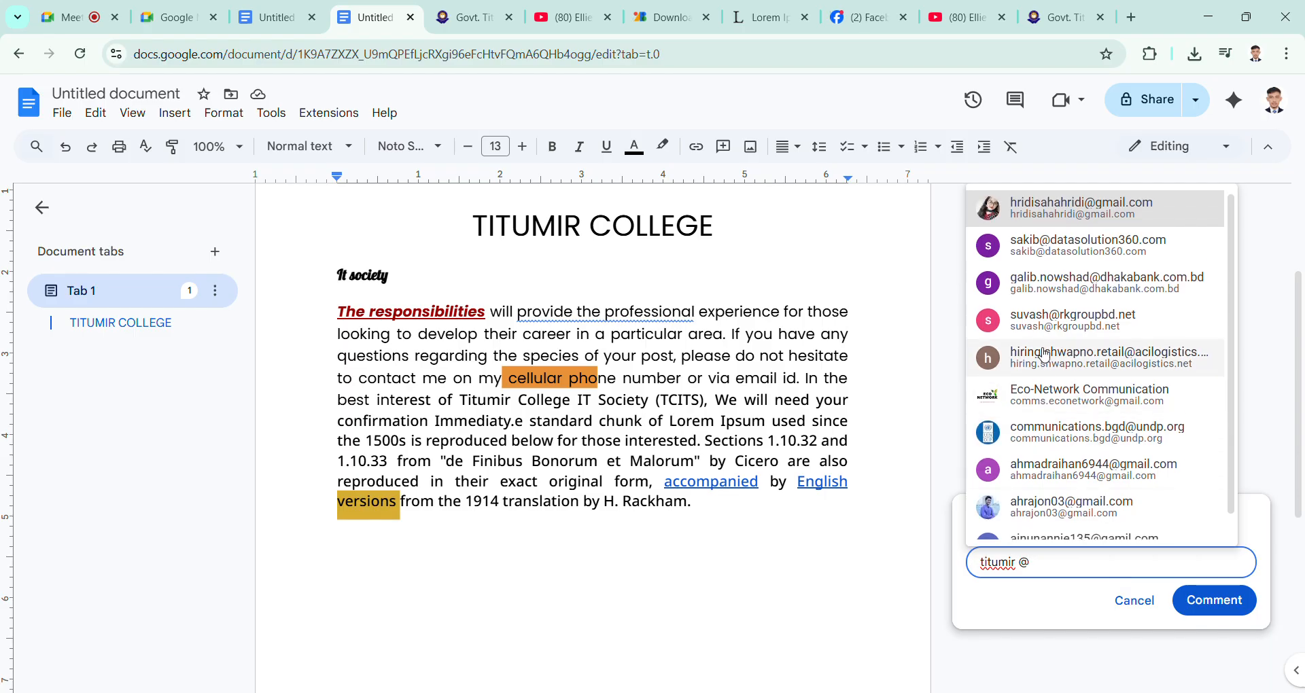
# Step: Mention a contact in the comment by filtering the suggested people with "@i" and picking the first match
pyautogui.scroll(-4, 1043, 344)
pyautogui.scroll(1, 1043, 399)
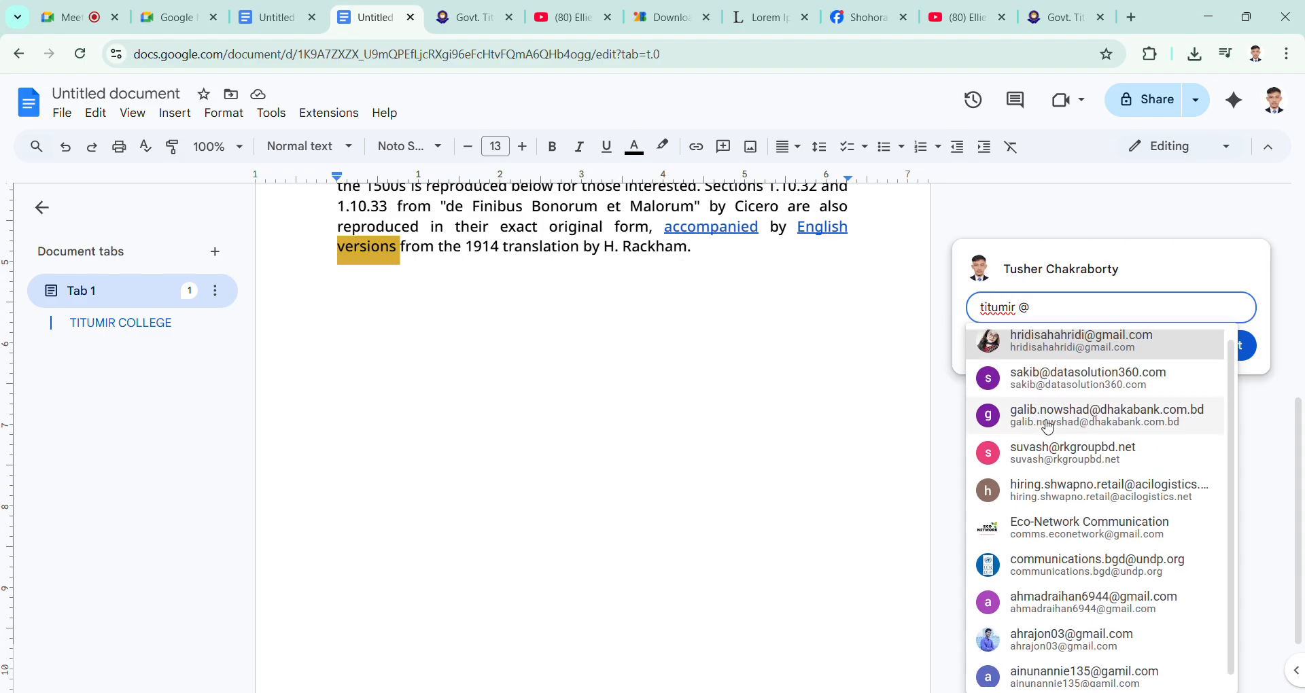
pyautogui.scroll(5, 811, 486)
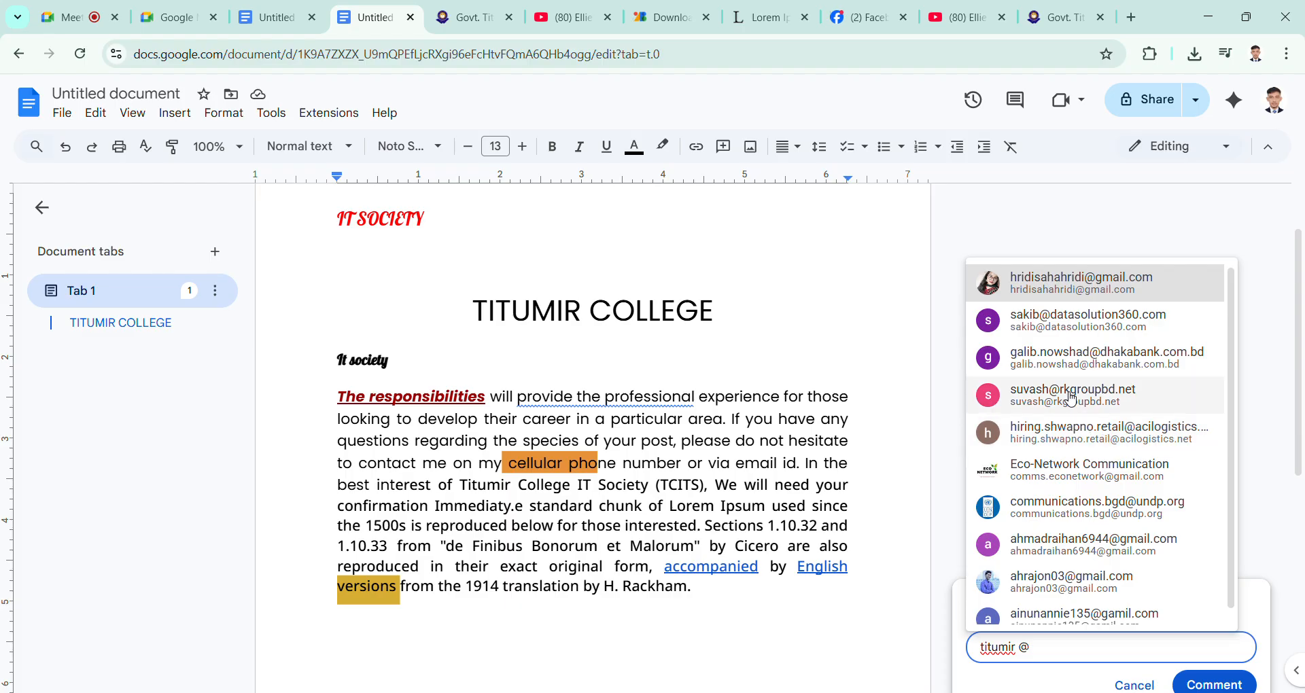
pyautogui.scroll(-1, 1078, 401)
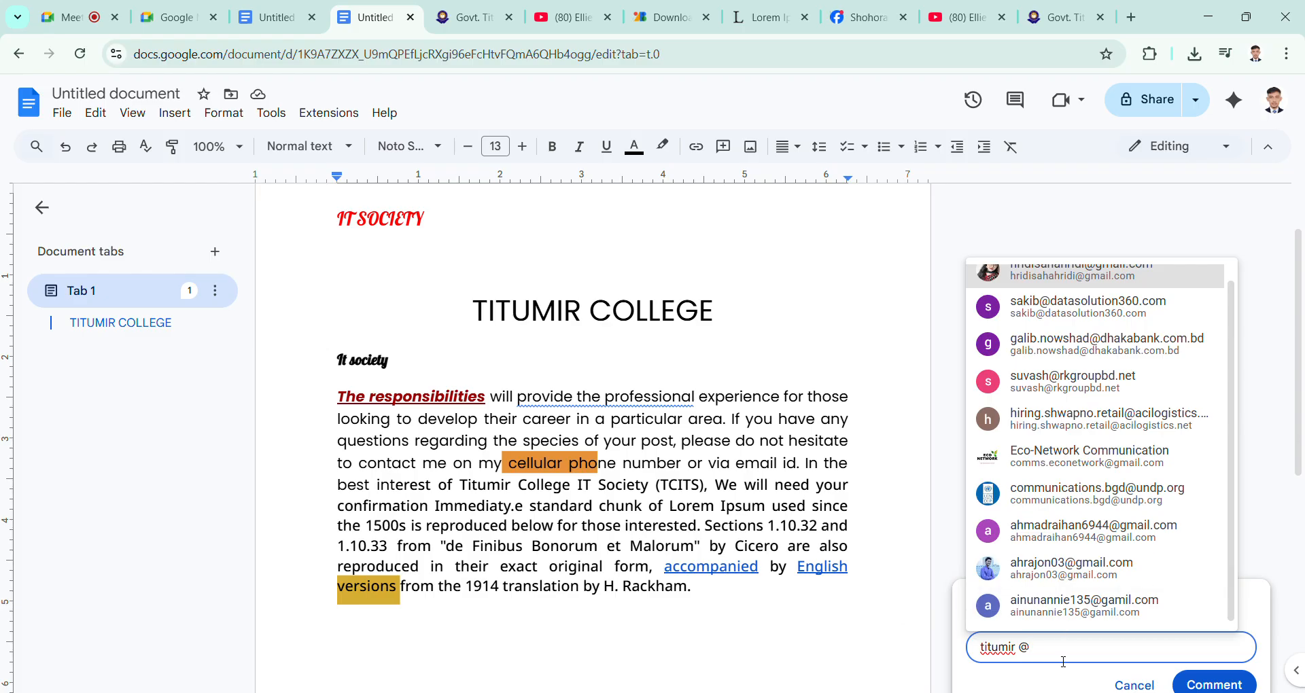
pyautogui.write('i')
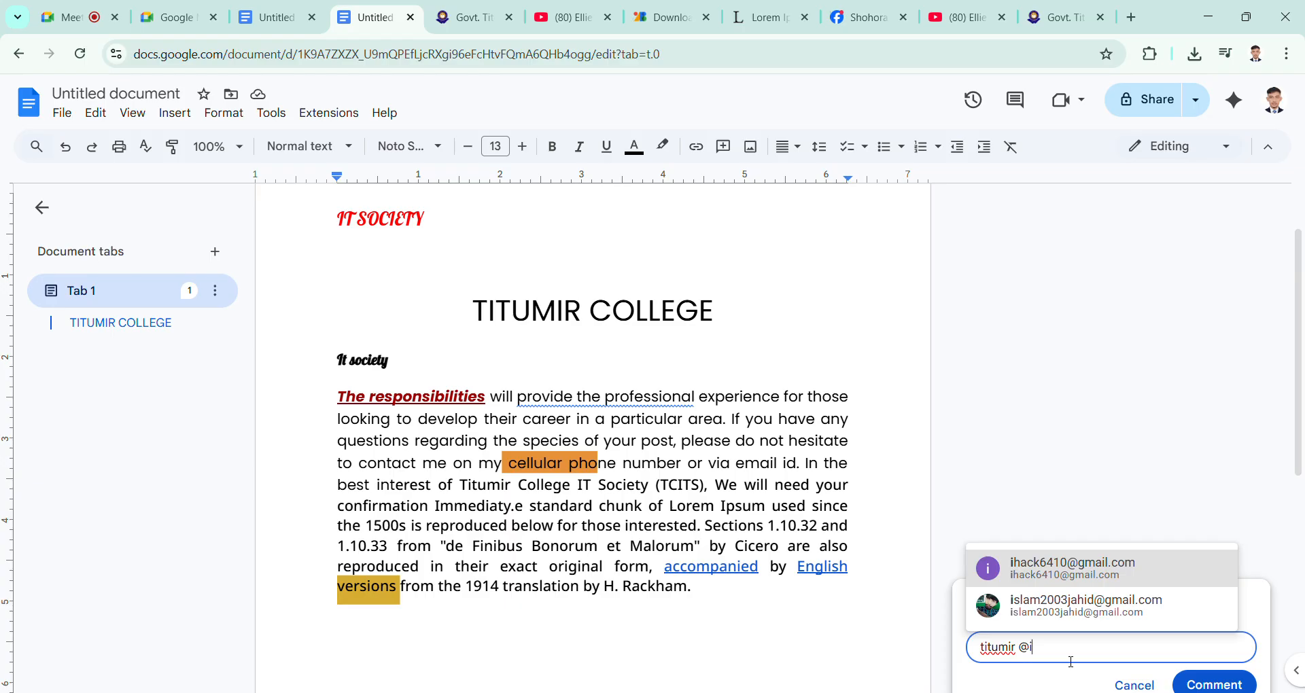
pyautogui.click(1123, 566)
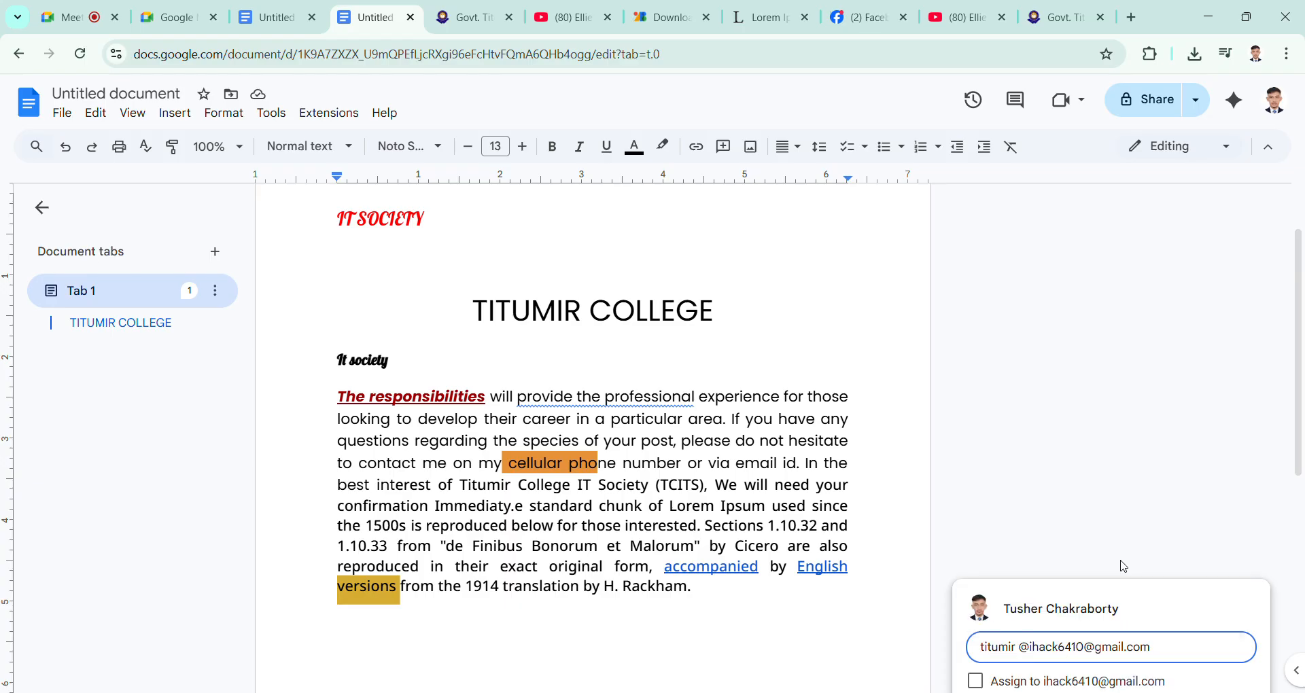
# Step: Try to assign the comment to the mentioned contact, and cancel the request to share the document
pyautogui.scroll(-2, 1123, 565)
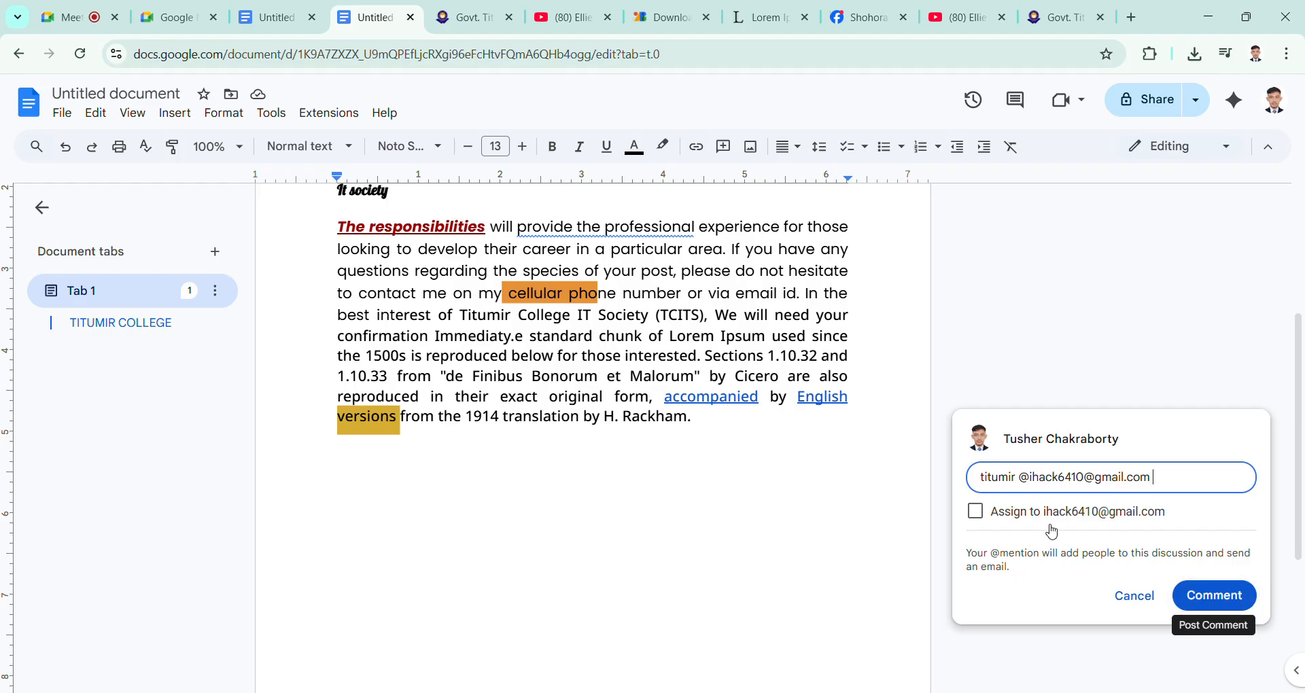
pyautogui.click(979, 514)
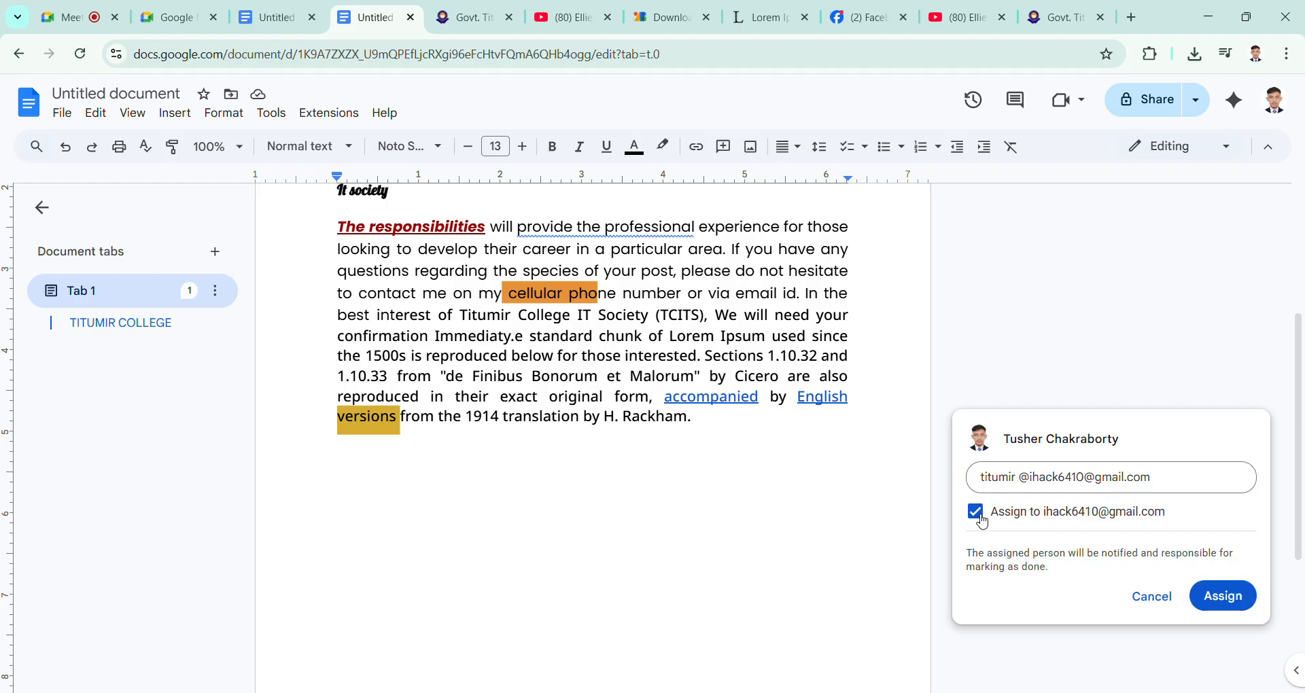
pyautogui.click(1242, 600)
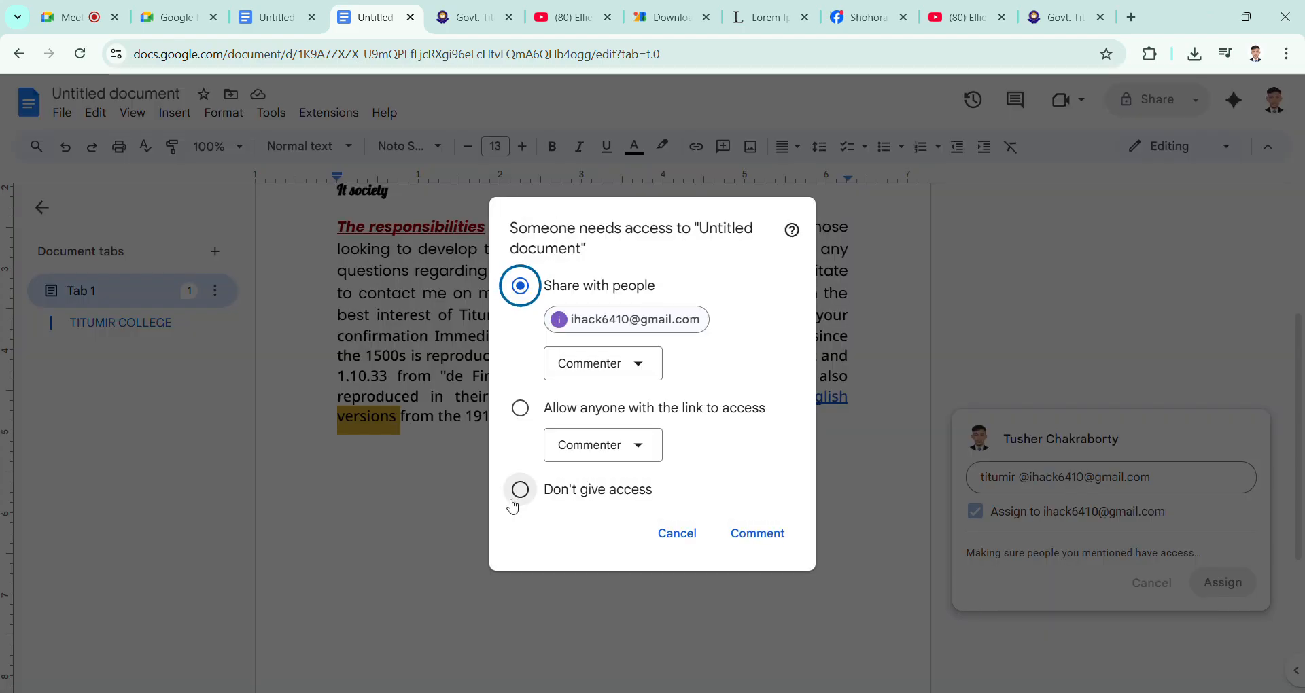
pyautogui.click(678, 533)
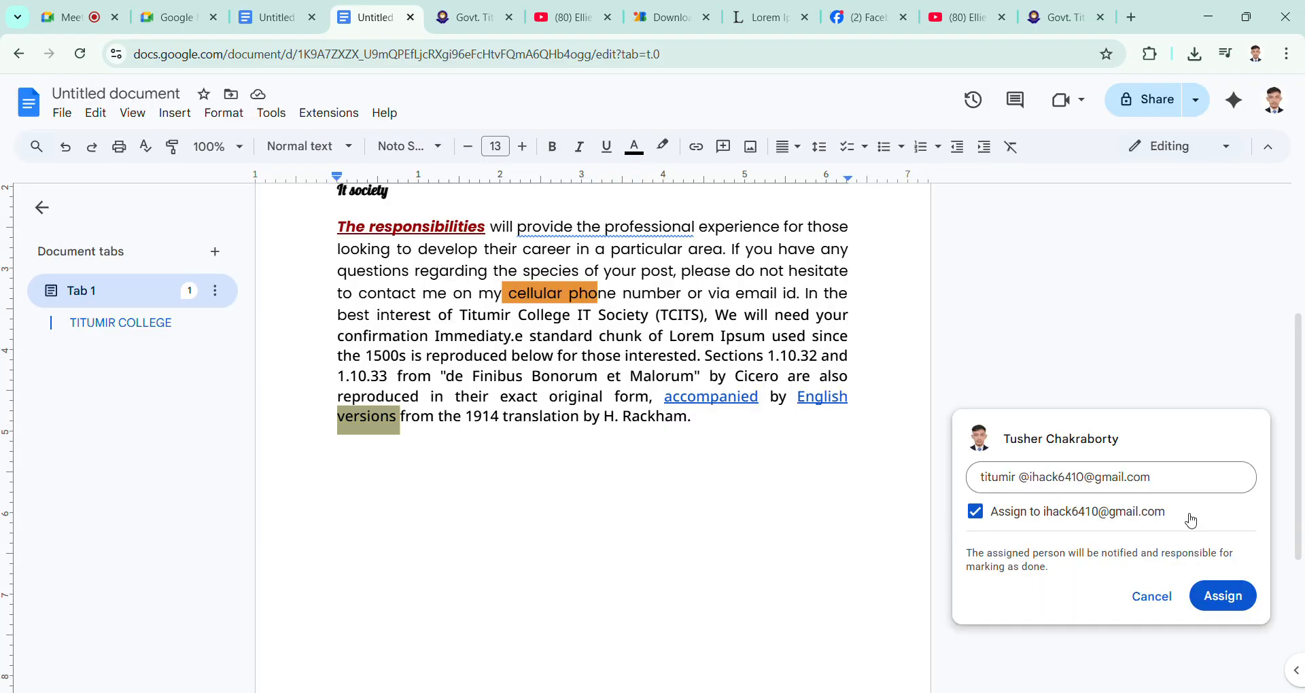
# Step: Clear the text and mention from the draft comment, discard the comment on "versions", and deselect the word
pyautogui.click(1181, 475)
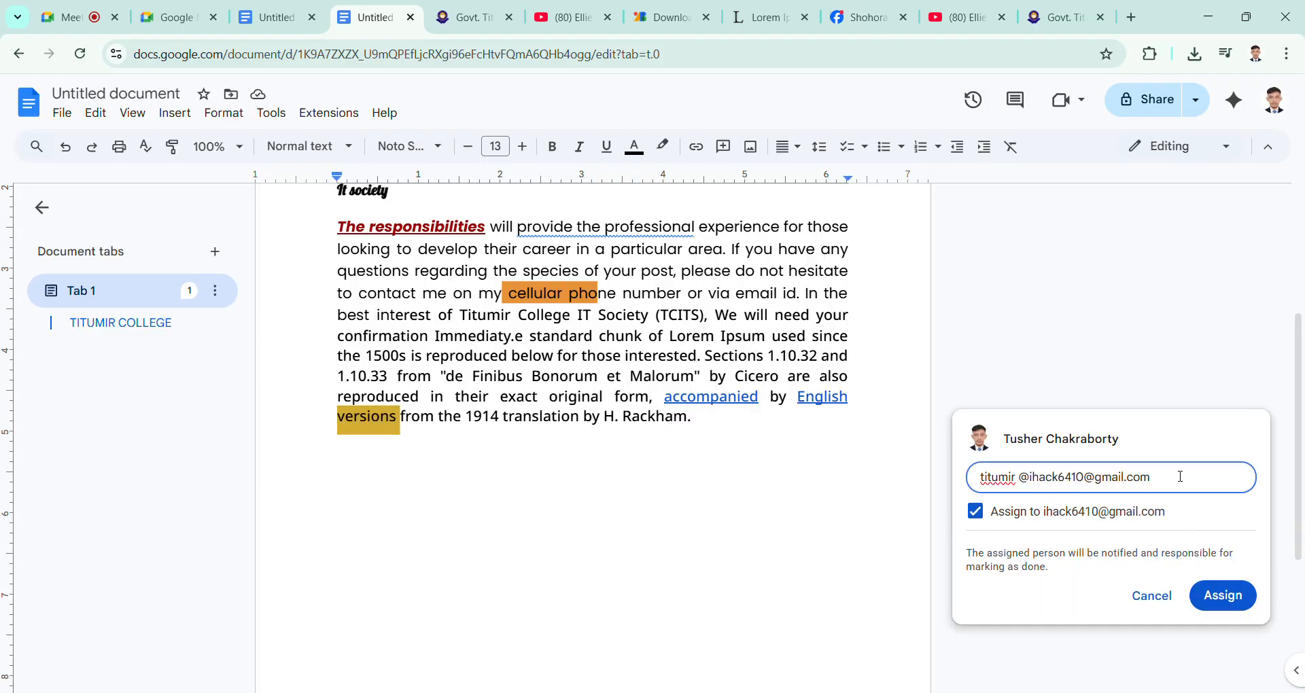
pyautogui.press('BackSpace')
pyautogui.press('BackSpace')
pyautogui.press('BackSpace')
pyautogui.press('BackSpace')
pyautogui.press('BackSpace')
pyautogui.press('BackSpace')
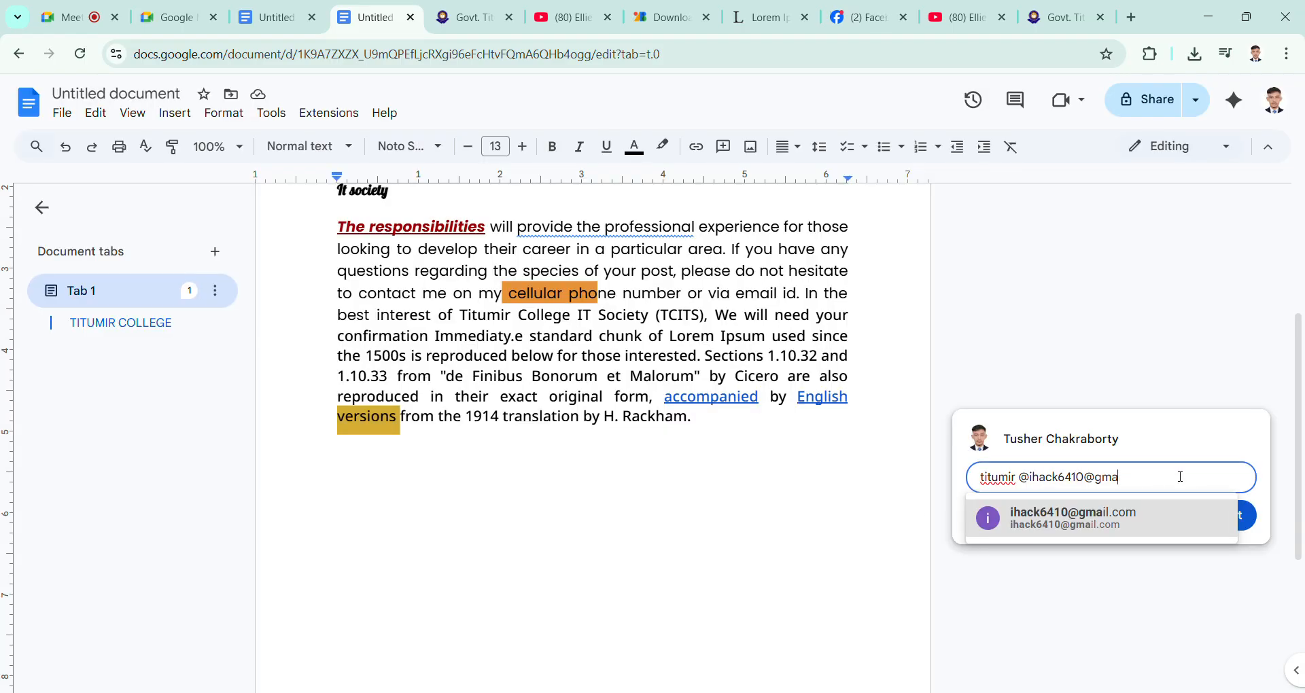
pyautogui.press('BackSpace')
pyautogui.press('BackSpace')
pyautogui.press('BackSpace')
pyautogui.press('BackSpace')
pyautogui.press('BackSpace')
pyautogui.press('BackSpace')
pyautogui.press('BackSpace')
pyautogui.press('BackSpace')
pyautogui.press('BackSpace')
pyautogui.press('BackSpace')
pyautogui.press('BackSpace')
pyautogui.press('BackSpace')
pyautogui.press('BackSpace')
pyautogui.press('BackSpace')
pyautogui.press('BackSpace')
pyautogui.press('BackSpace')
pyautogui.press('BackSpace')
pyautogui.press('BackSpace')
pyautogui.press('BackSpace')
pyautogui.press('BackSpace')
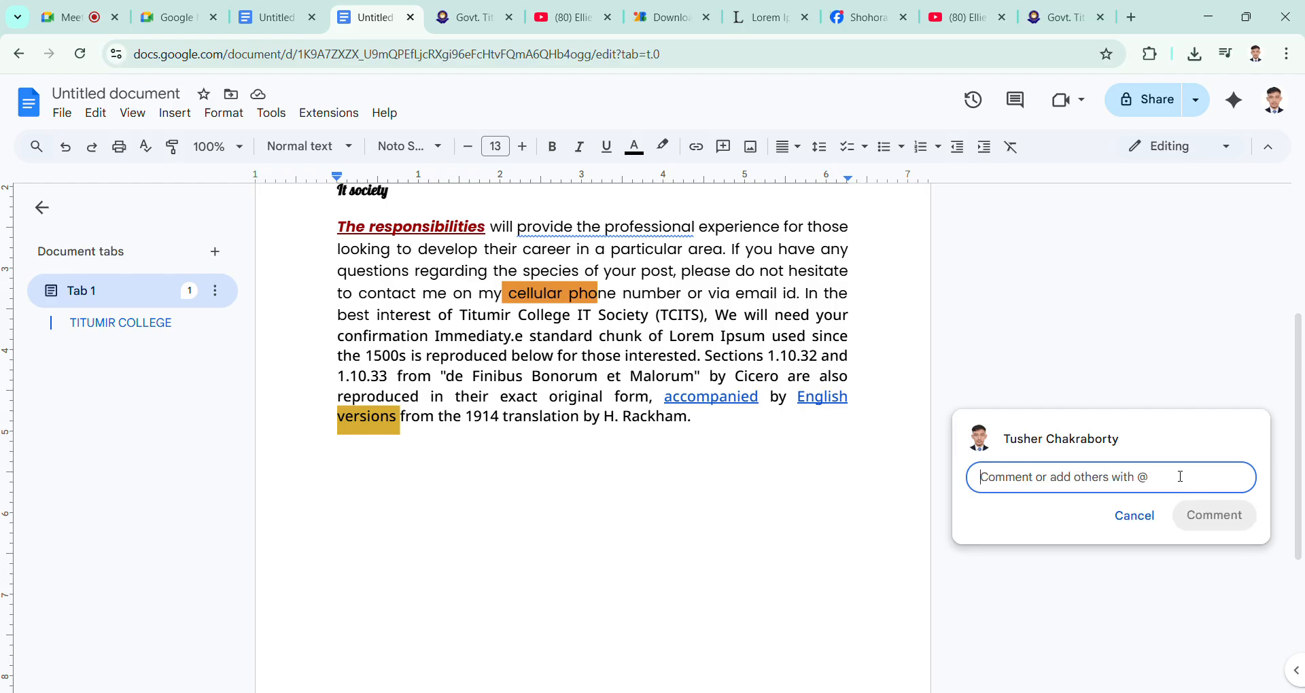
pyautogui.click(1134, 516)
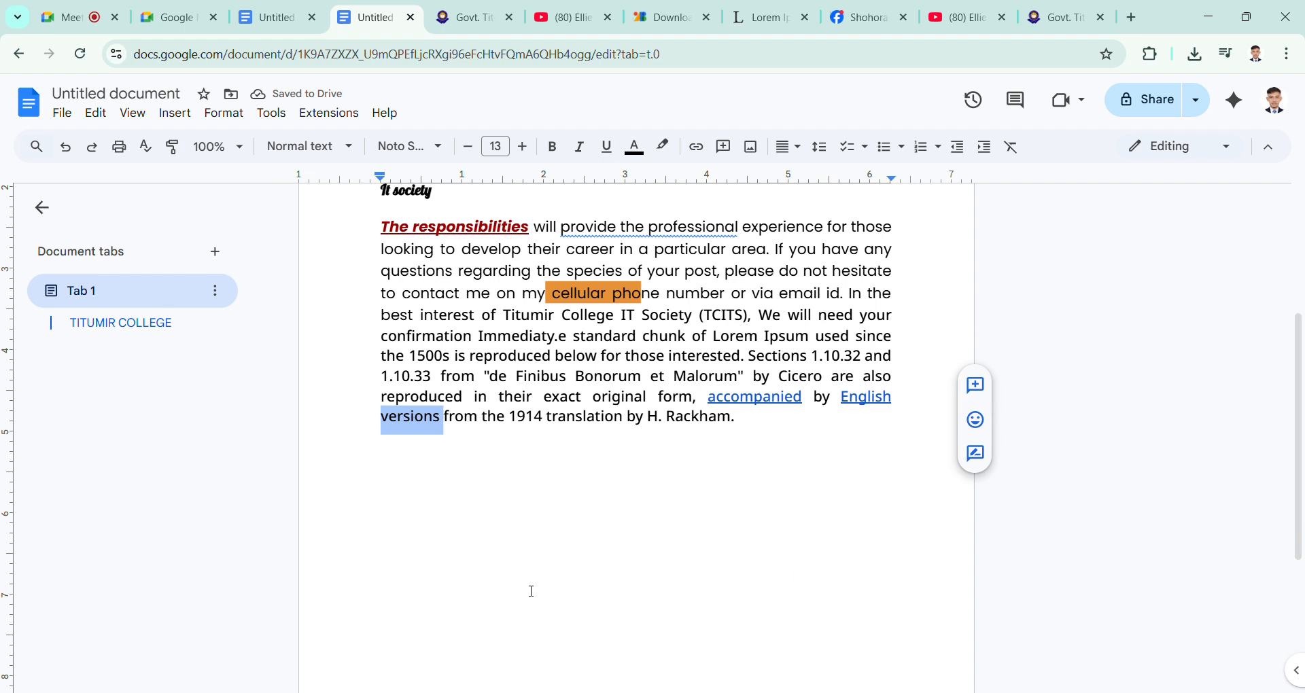
pyautogui.click(461, 352)
pyautogui.scroll(2, 462, 360)
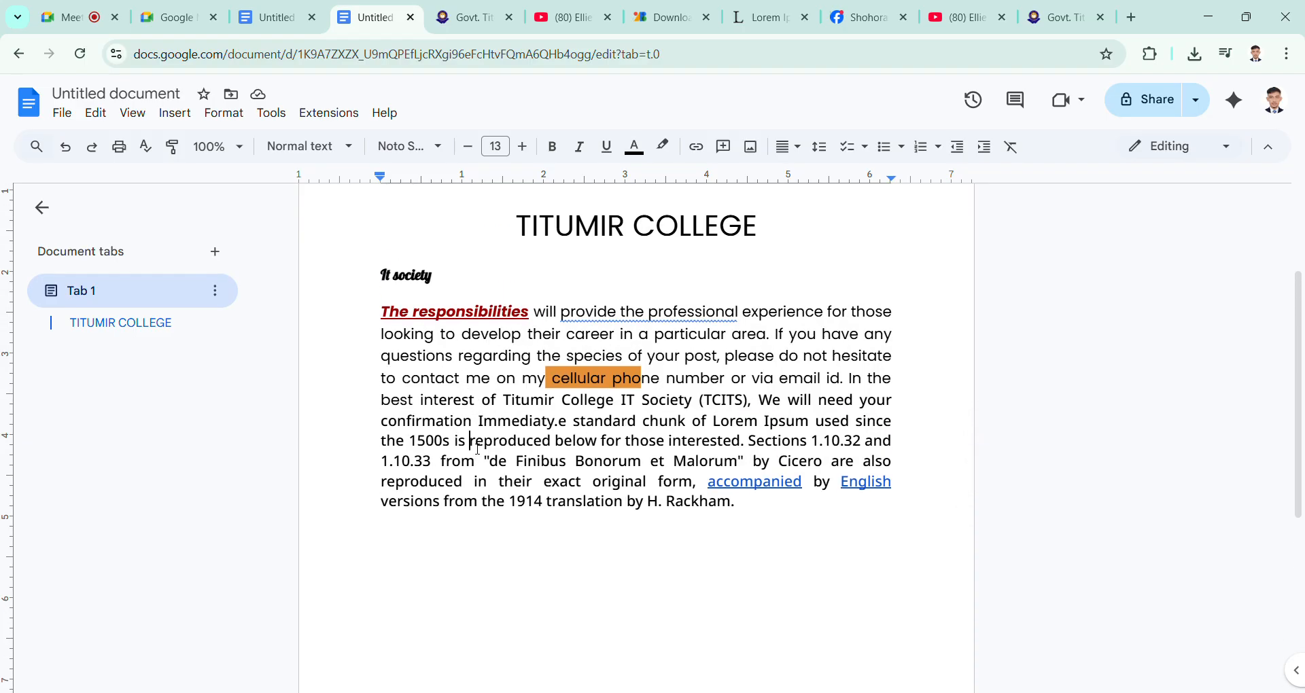
# Step: Start a comment on "reproduced below for those interested" with the text "titumir @", and discard the draft
pyautogui.moveTo(478, 447); pyautogui.dragTo(602, 443)
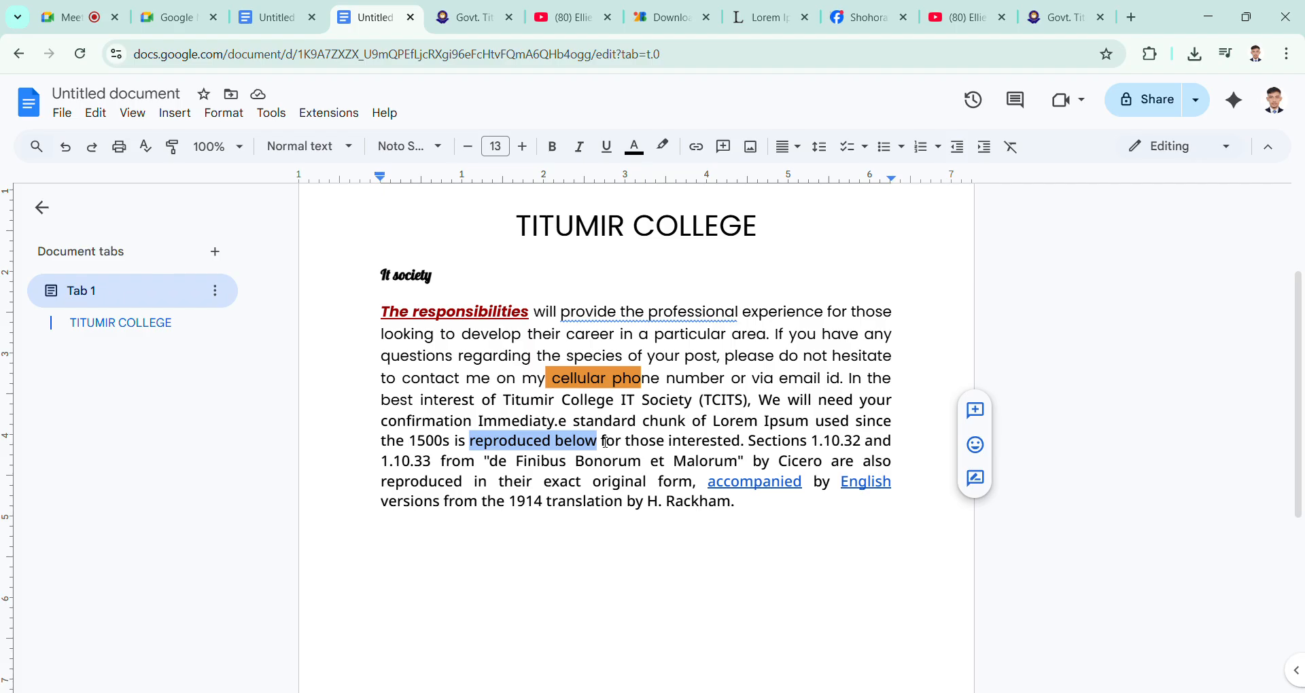
pyautogui.click(599, 443)
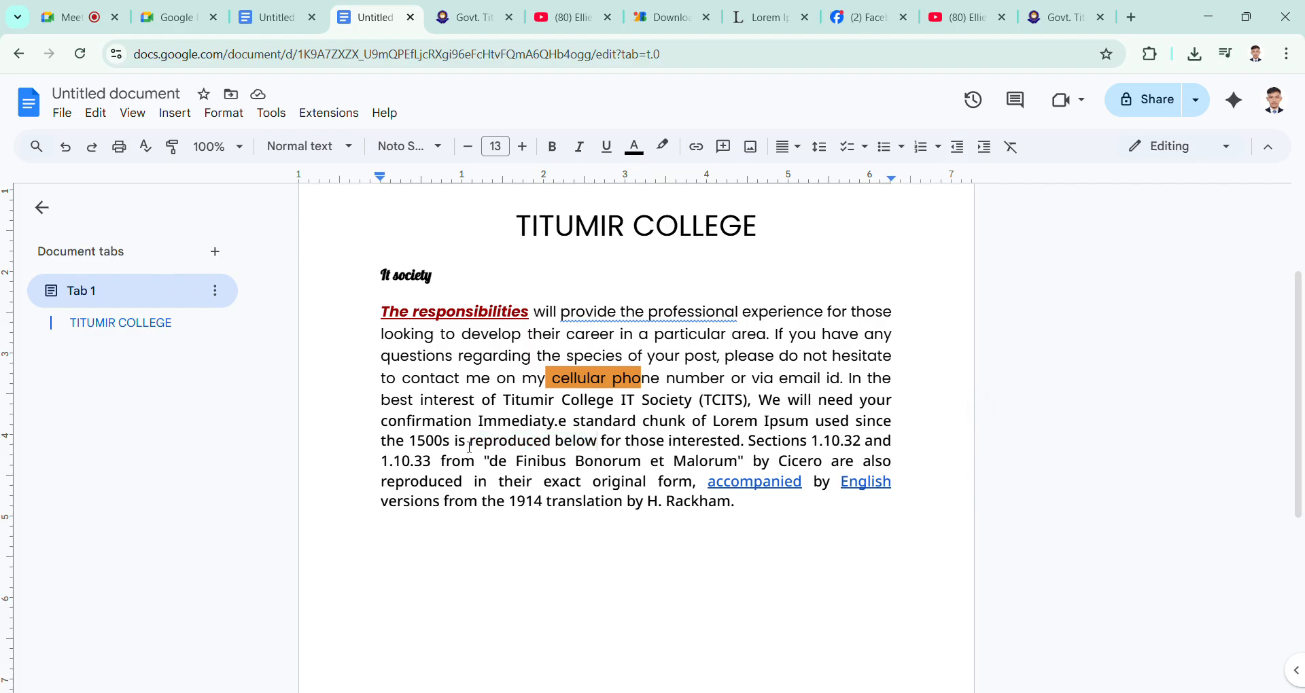
pyautogui.moveTo(471, 442); pyautogui.dragTo(747, 443)
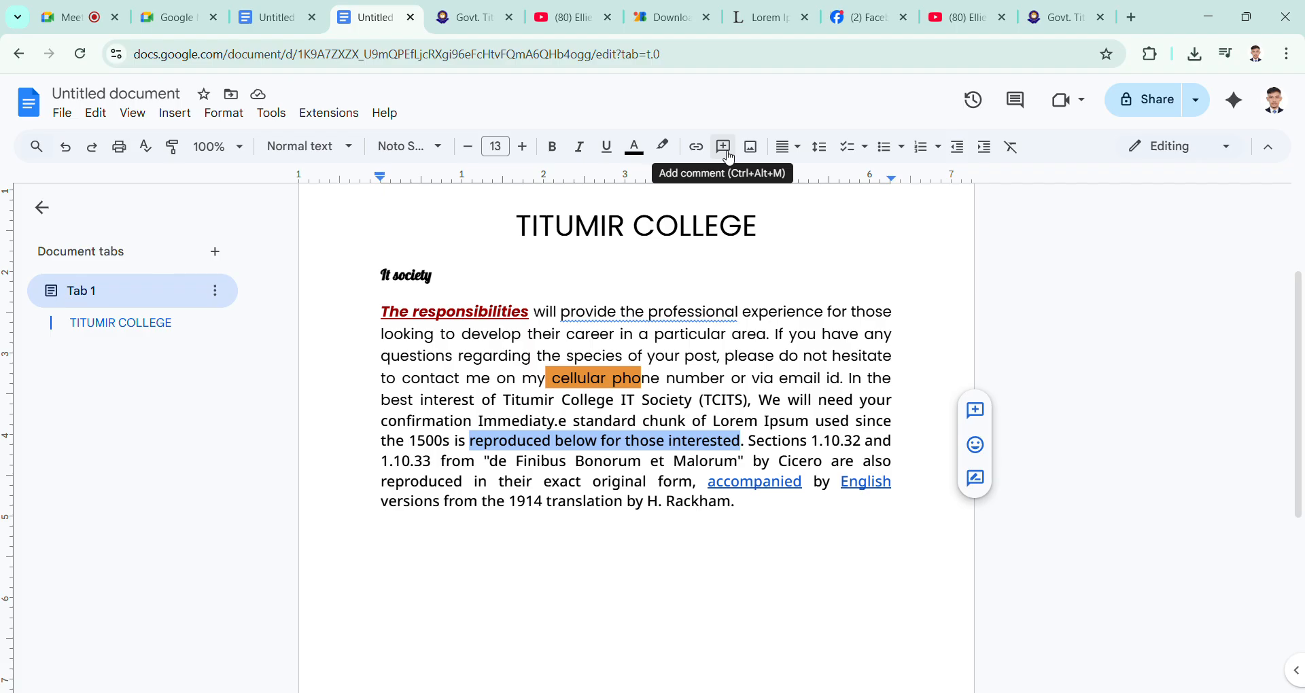
pyautogui.click(976, 412)
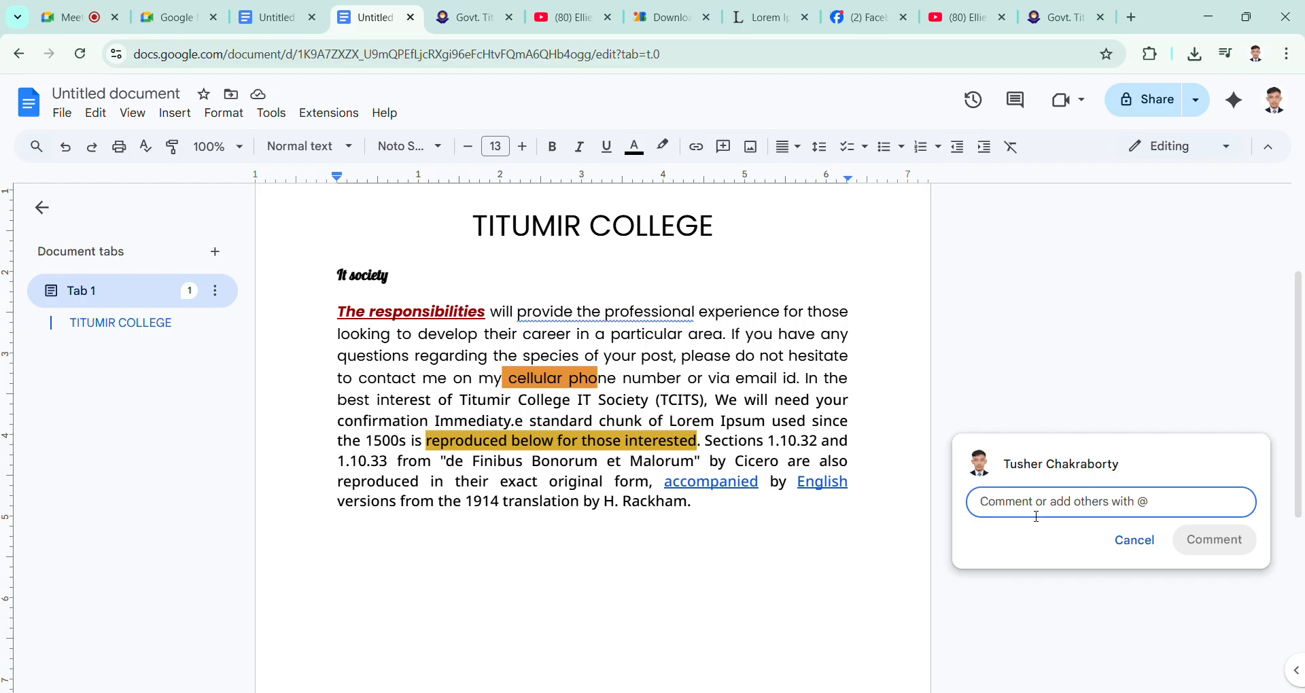
pyautogui.write('tit')
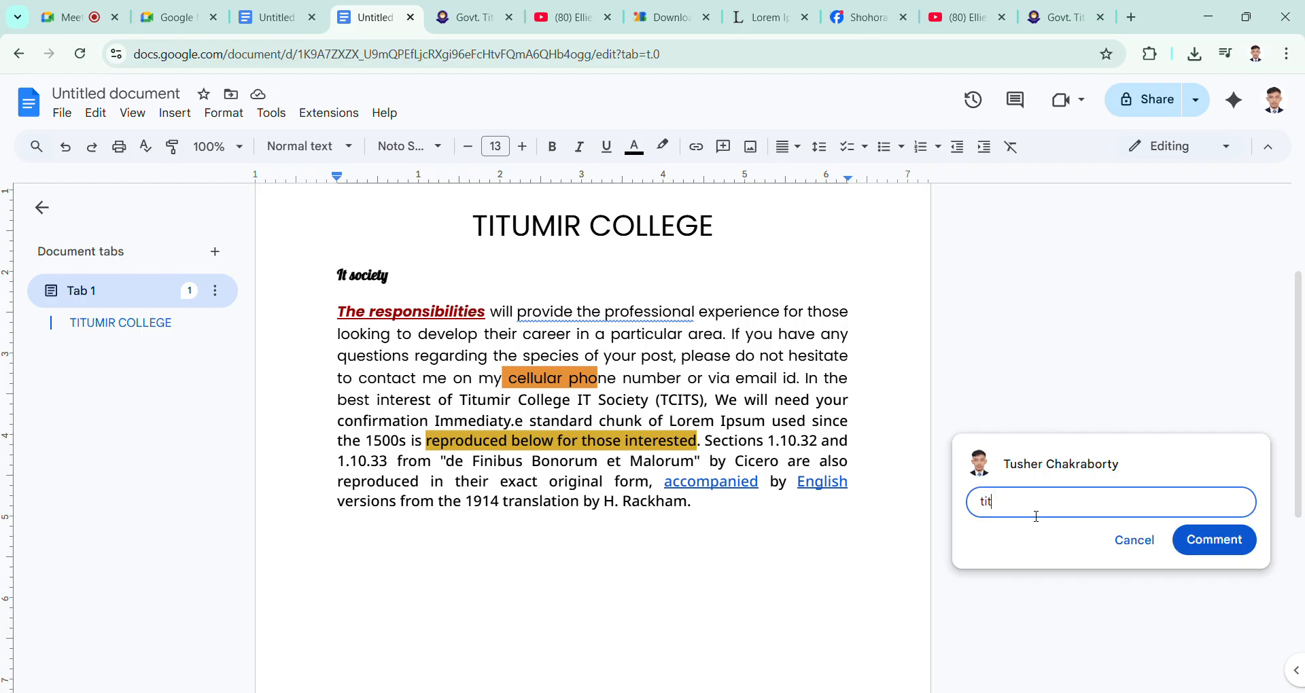
pyautogui.write('umir @')
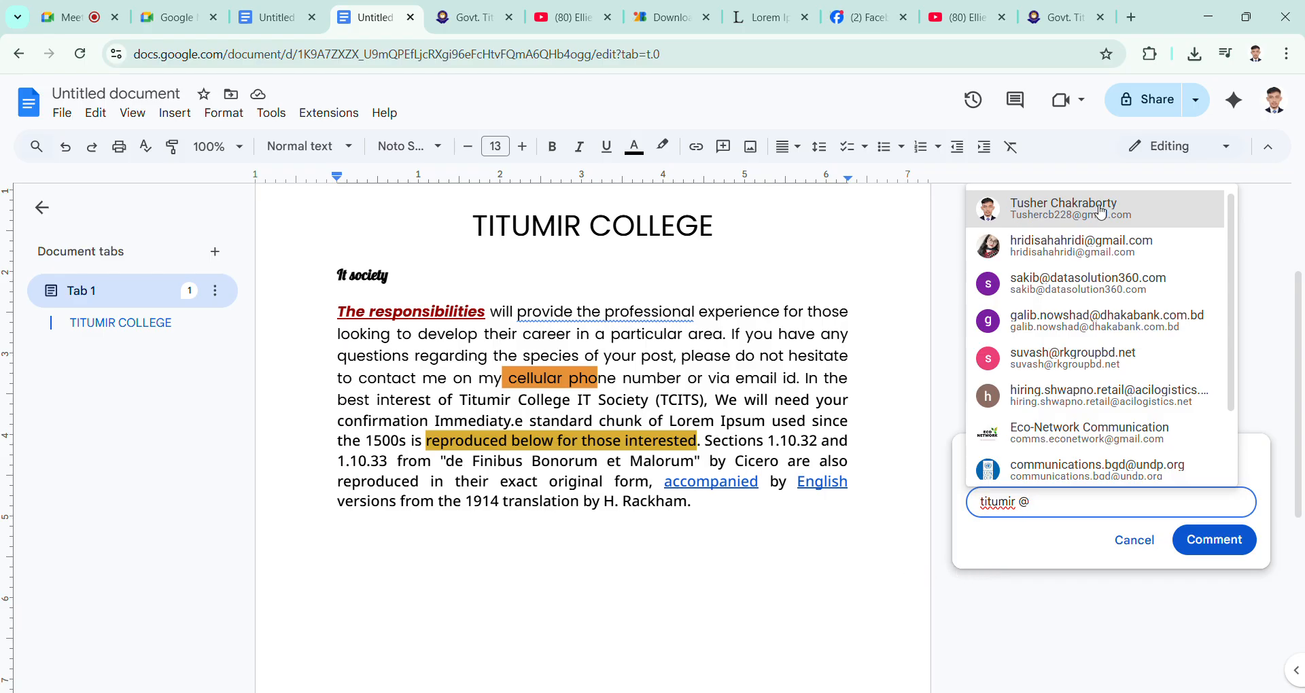
pyautogui.click(1132, 544)
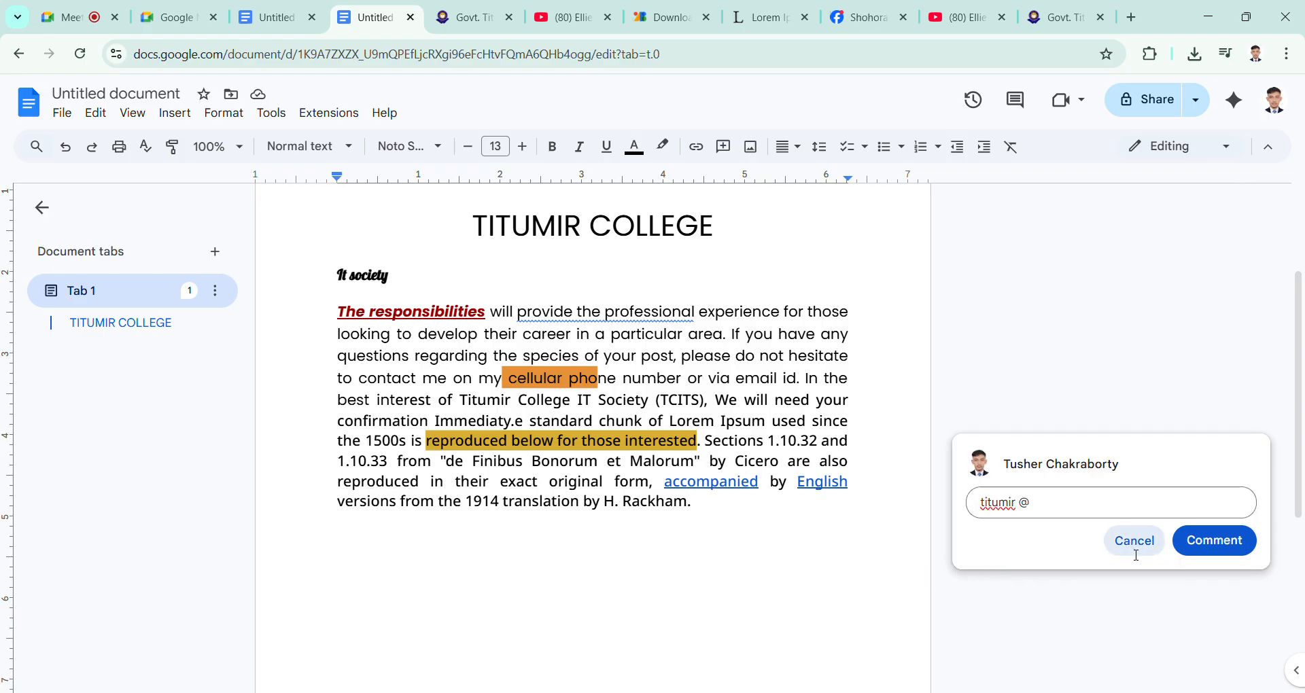
pyautogui.click(975, 470)
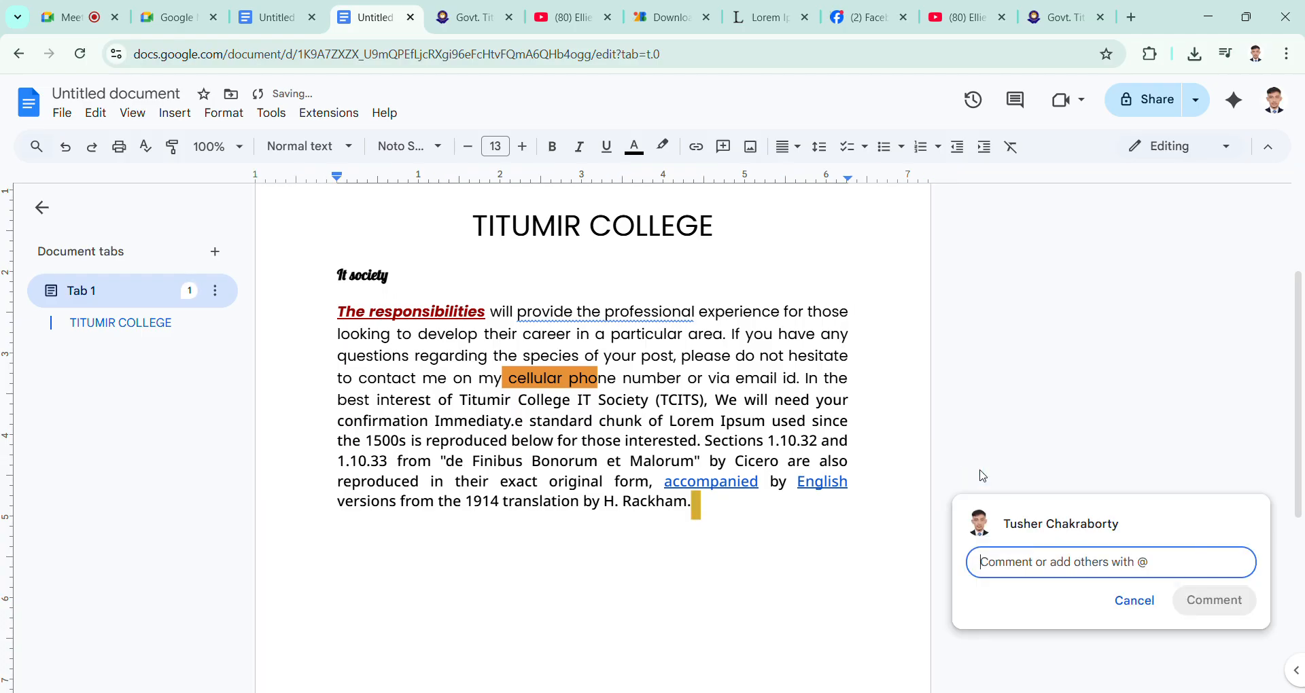
# Step: Add a comment containing the presenter's first name to the word "reproduced" in the body paragraph, and deselect the word
pyautogui.moveTo(564, 478); pyautogui.dragTo(485, 478)
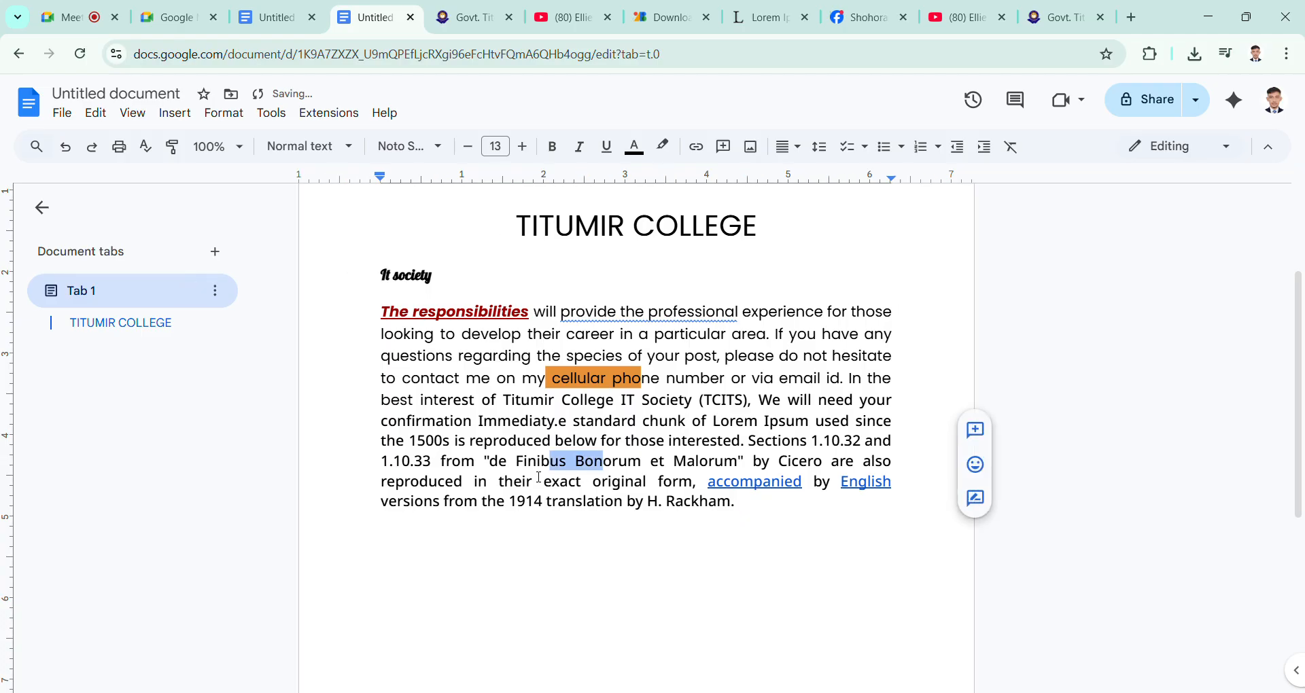
pyautogui.doubleClick(520, 442)
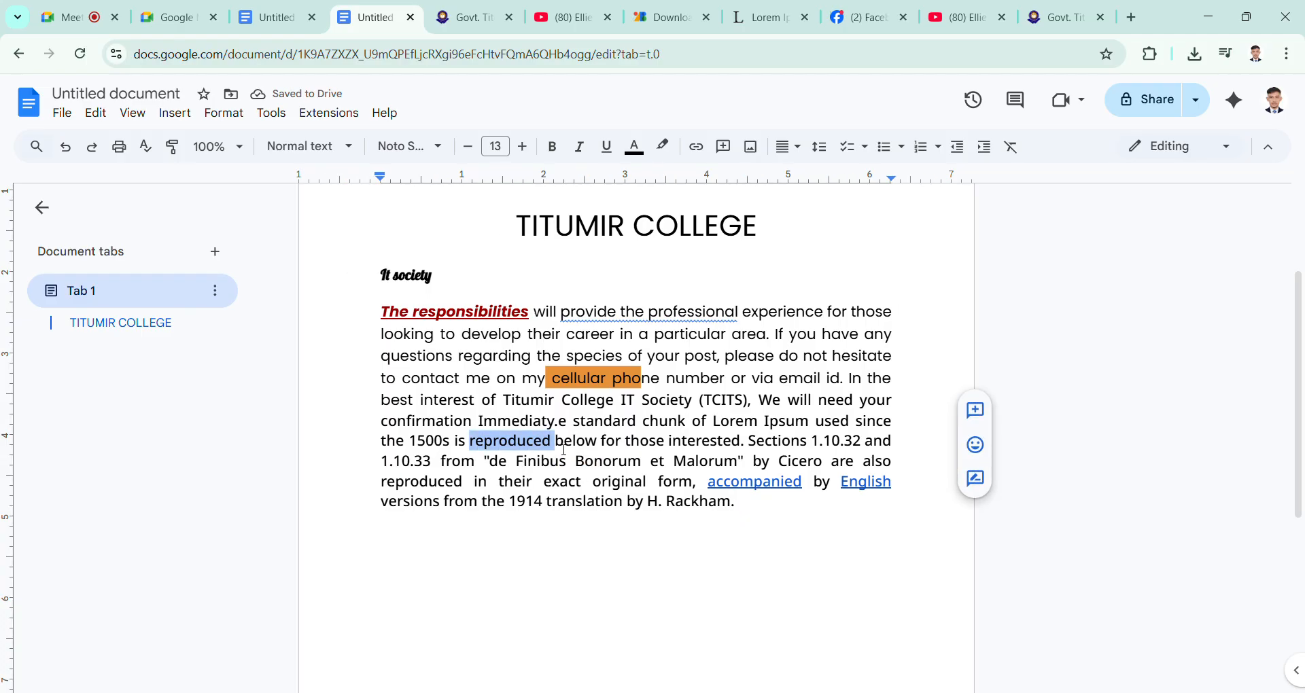
pyautogui.click(975, 410)
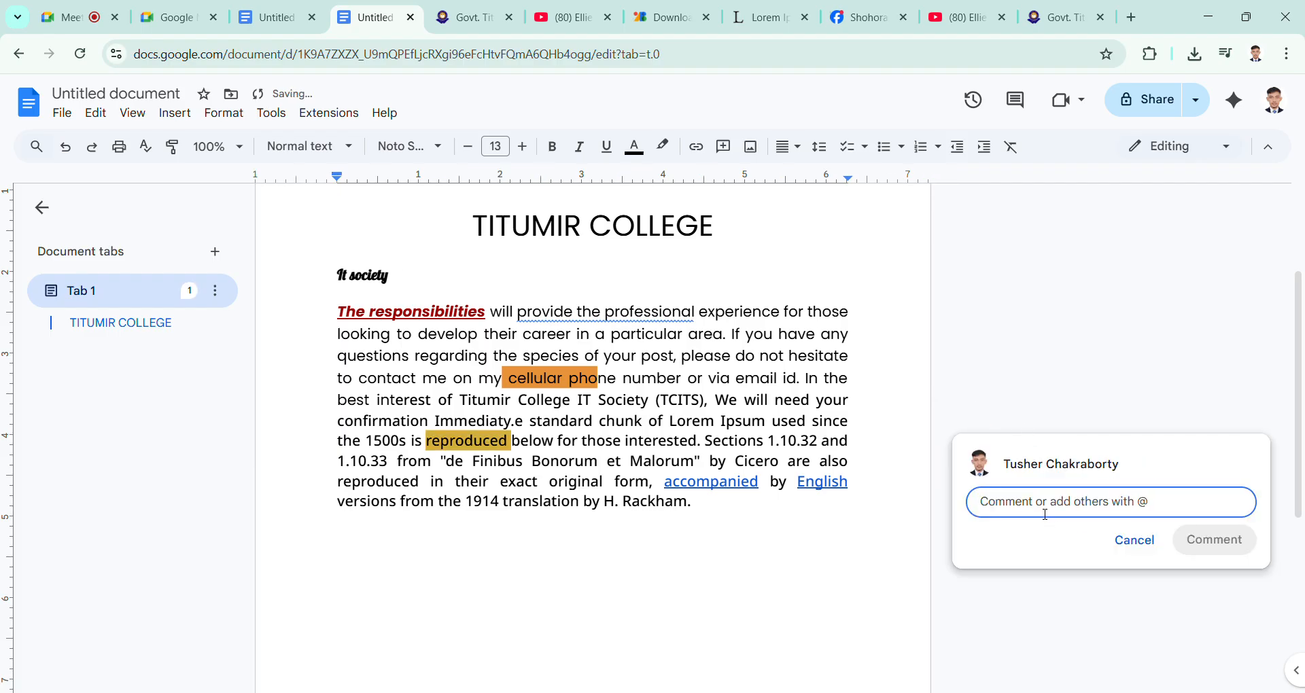
pyautogui.write('tusher')
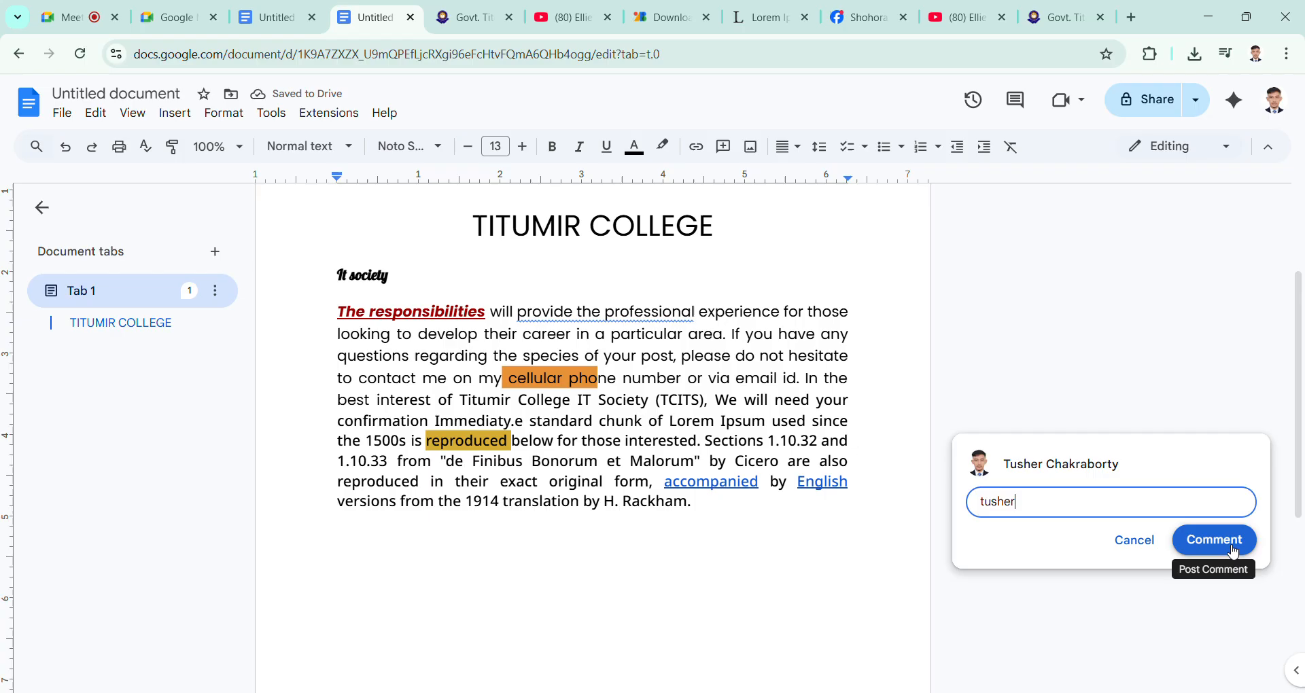
pyautogui.click(1195, 539)
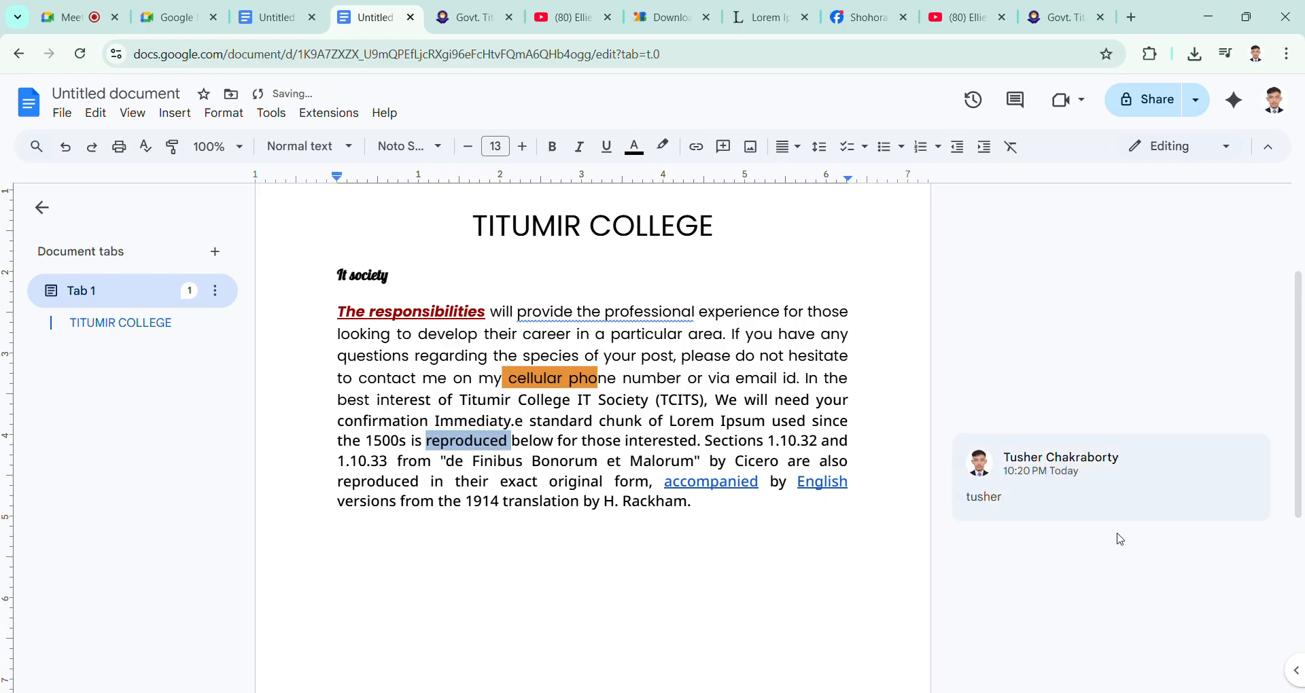
pyautogui.click(680, 520)
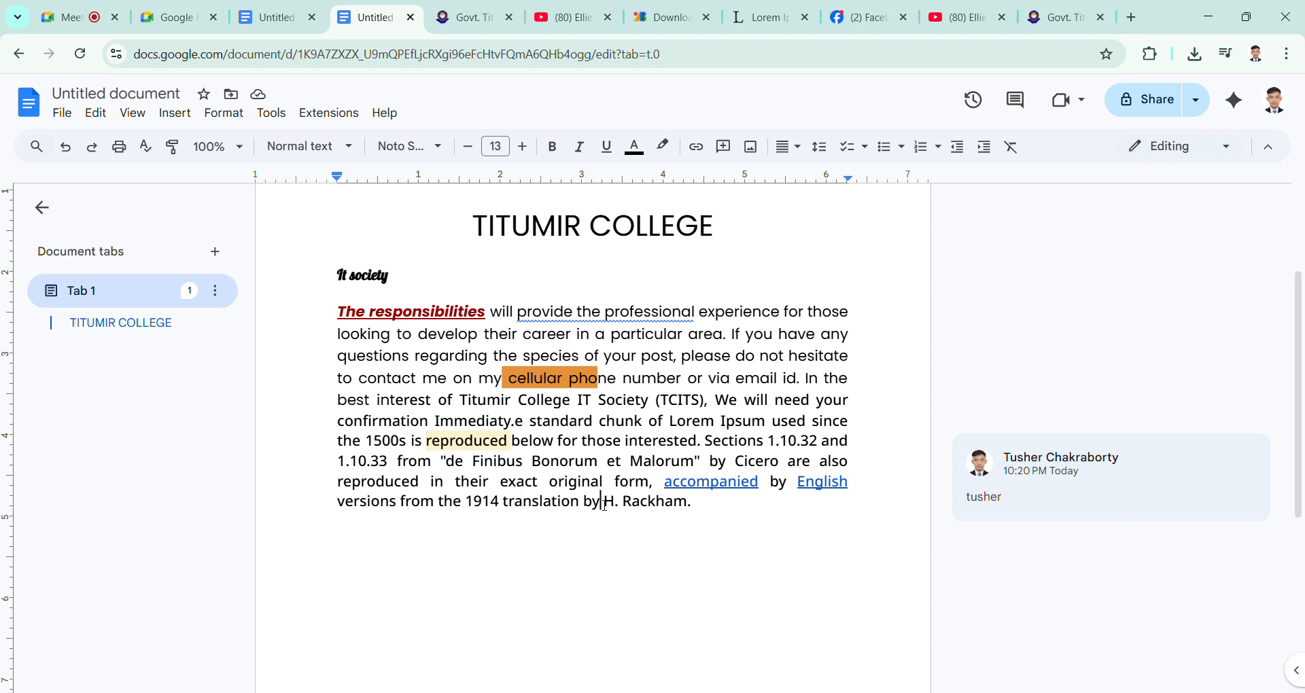
# Step: Open the comment on "reproduced" from the text, start a reply to it, and discard the empty reply
pyautogui.click(452, 445)
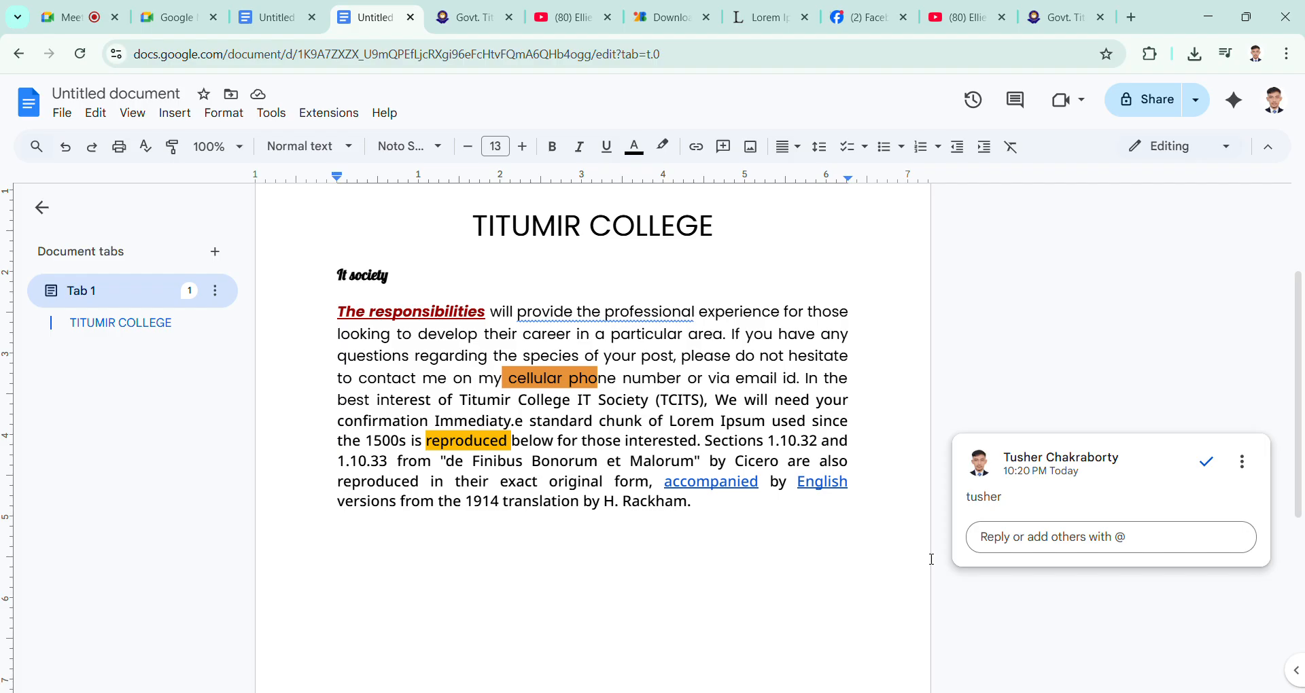
pyautogui.click(1046, 542)
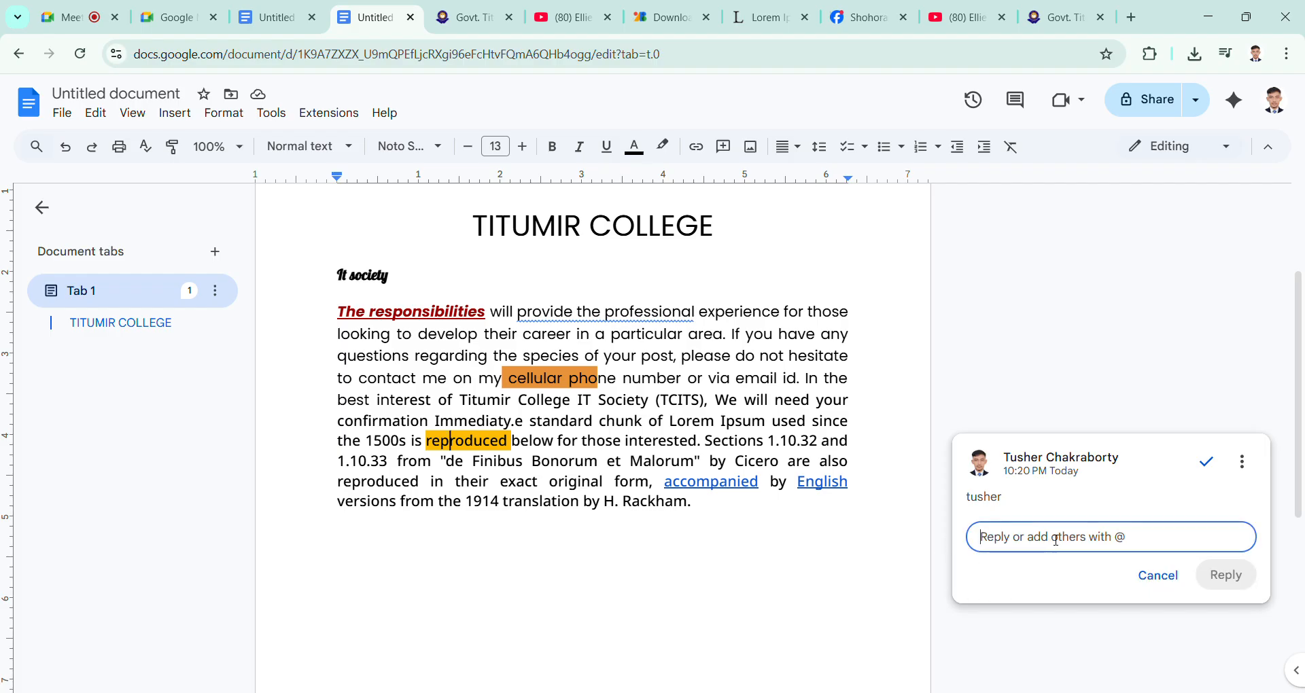
pyautogui.click(427, 446)
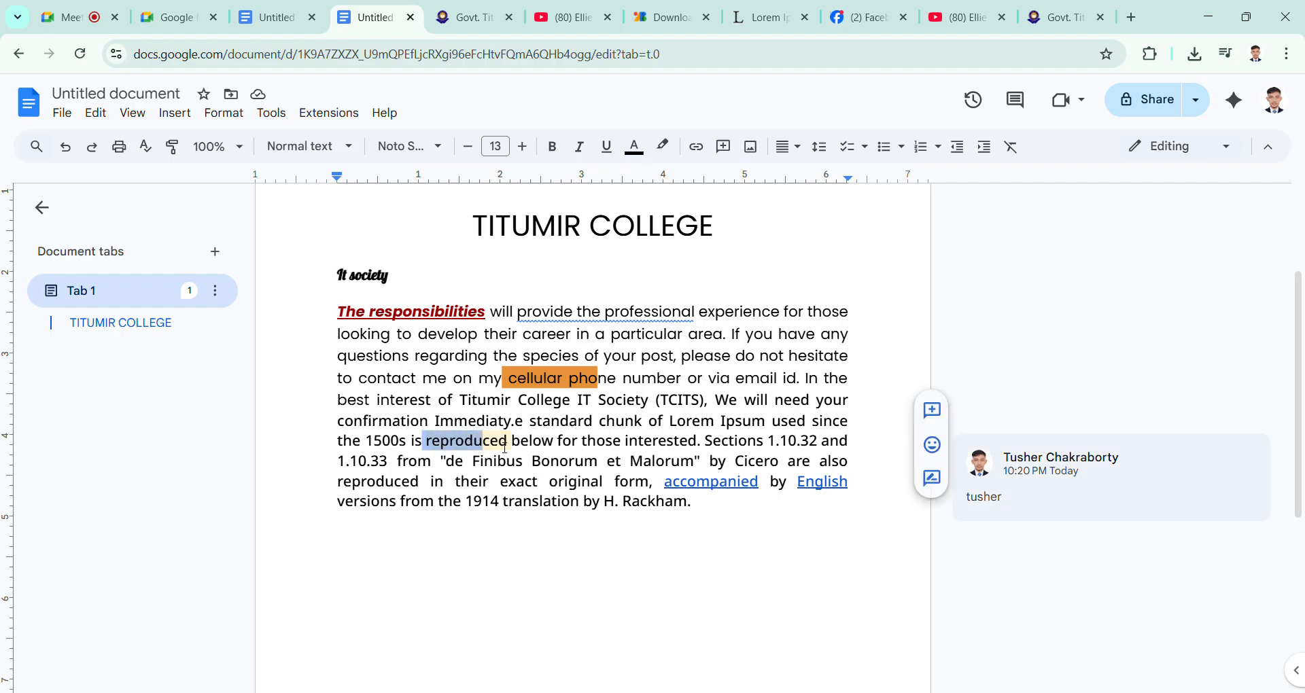
pyautogui.click(1006, 476)
pyautogui.click(1028, 544)
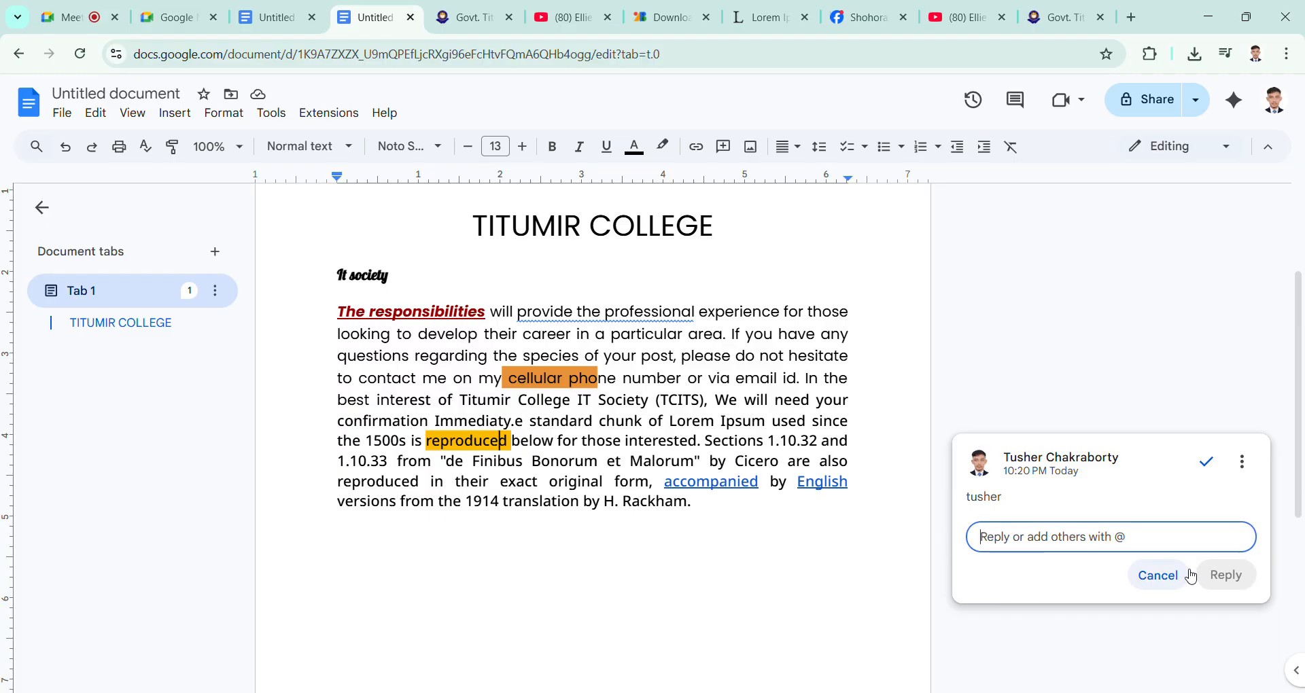
pyautogui.click(1170, 578)
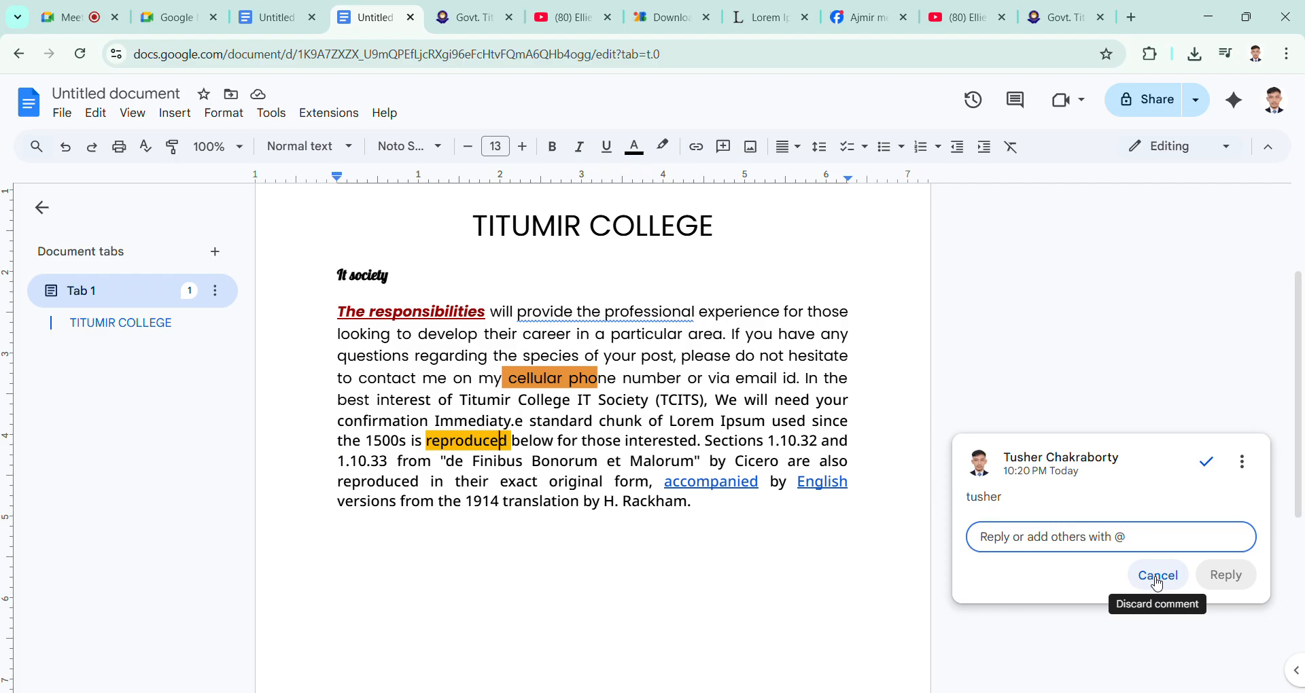
pyautogui.click(1158, 576)
pyautogui.click(514, 486)
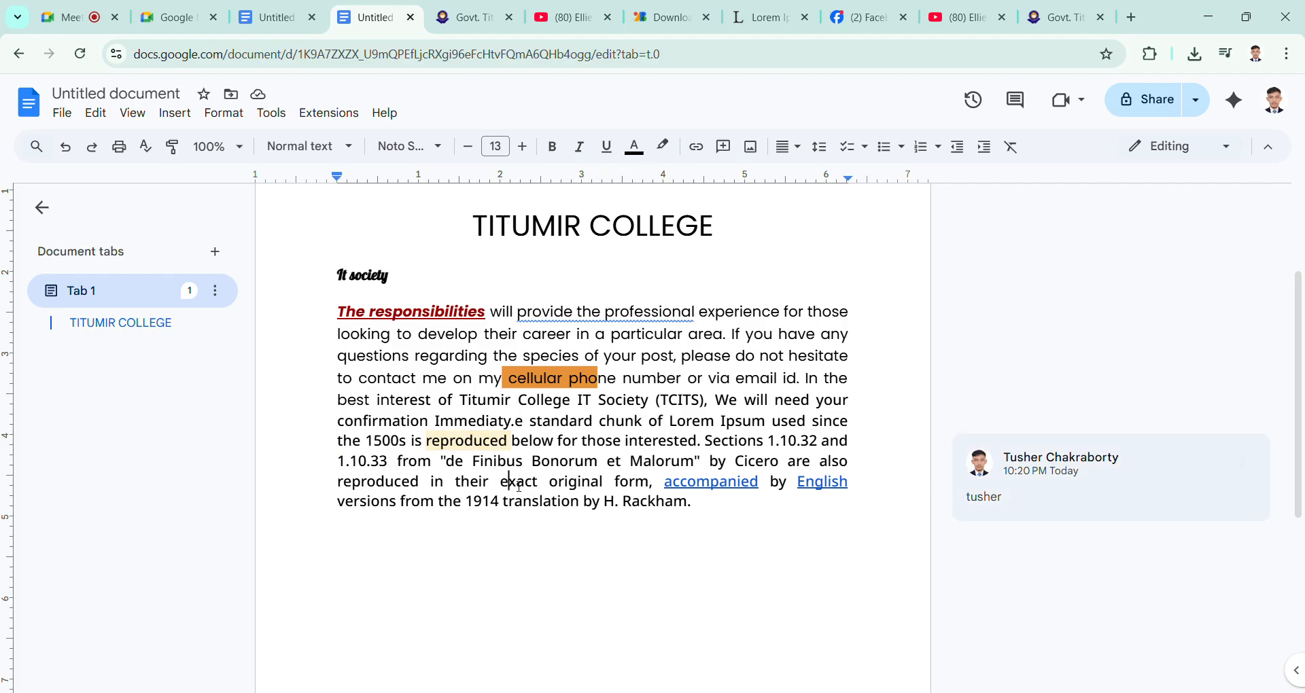
# Step: Add a comment with the presenter's first name and abbreviated surname to "The responsibilities" at the paragraph's start, and deselect the phrase
pyautogui.scroll(1, 566, 489)
pyautogui.scroll(-1, 566, 489)
pyautogui.moveTo(339, 313); pyautogui.dragTo(502, 311)
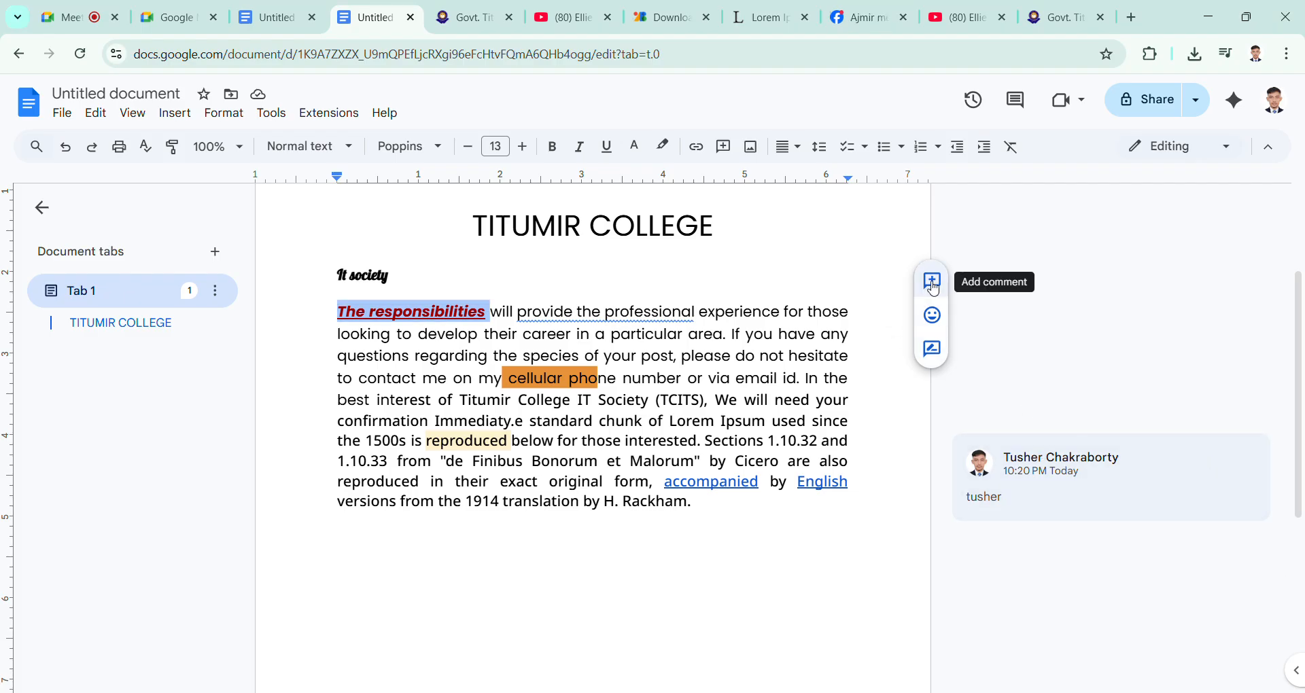
pyautogui.click(724, 158)
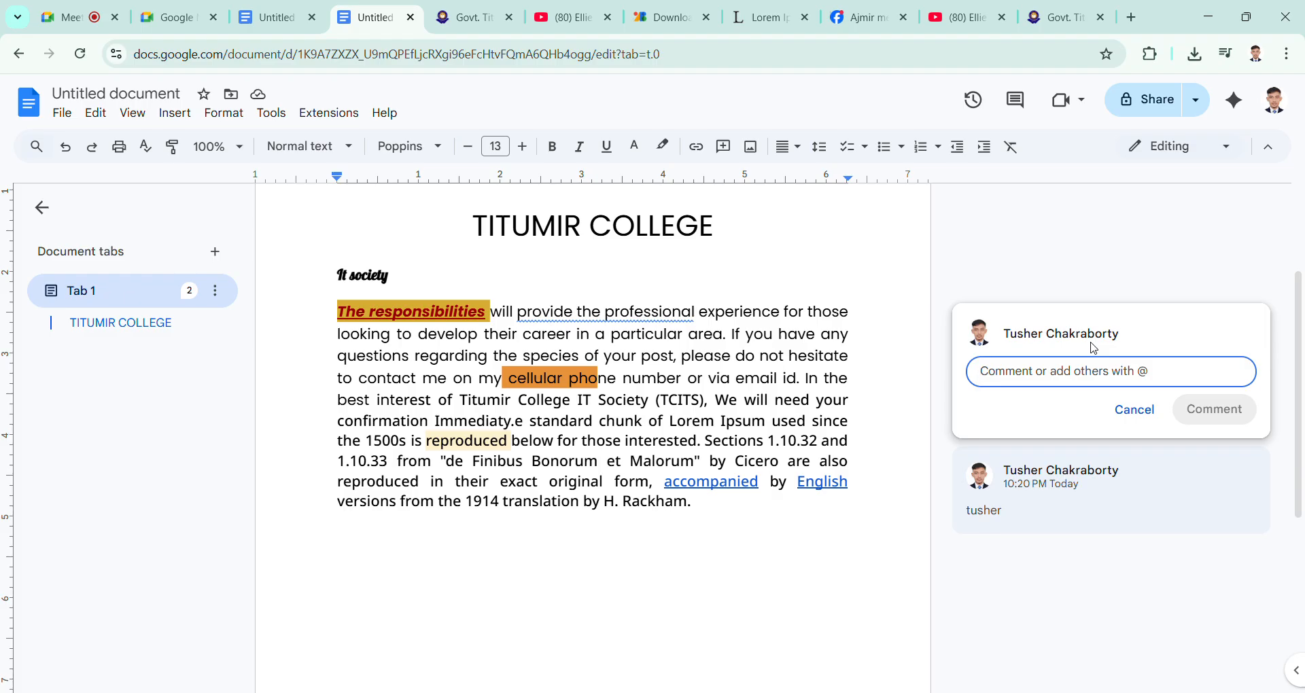
pyautogui.write('tushe')
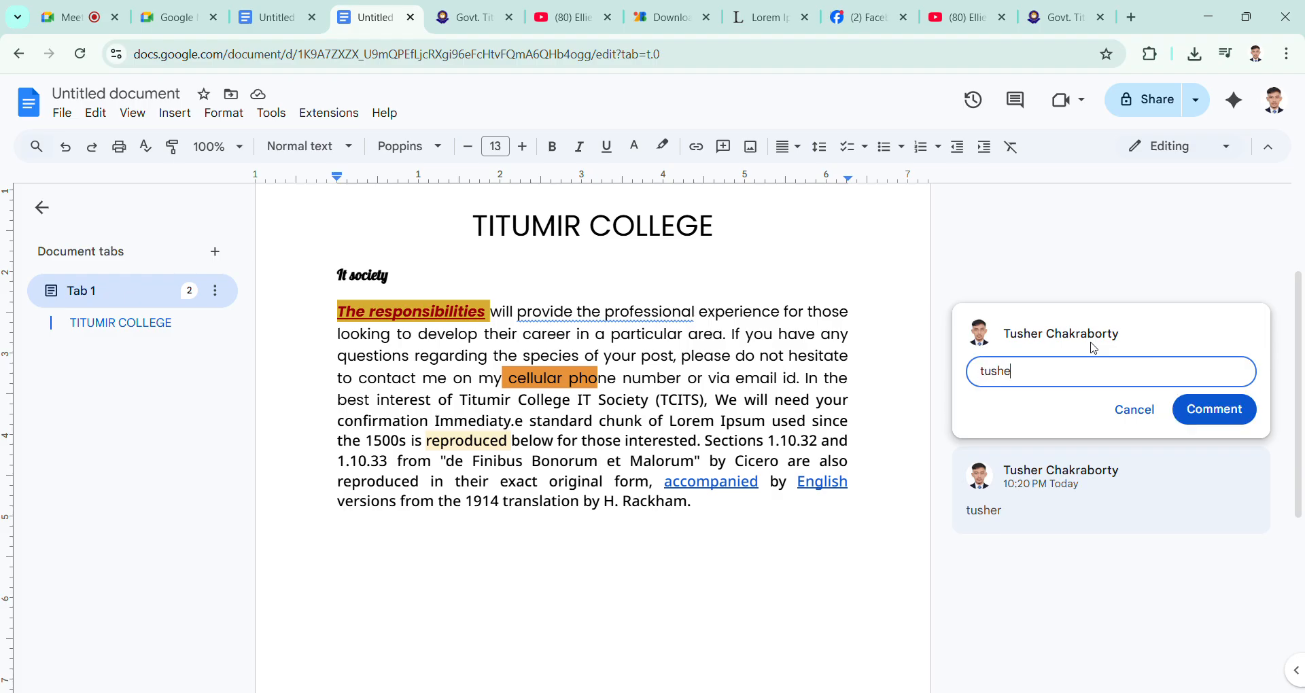
pyautogui.write('r ckb')
pyautogui.click(1236, 408)
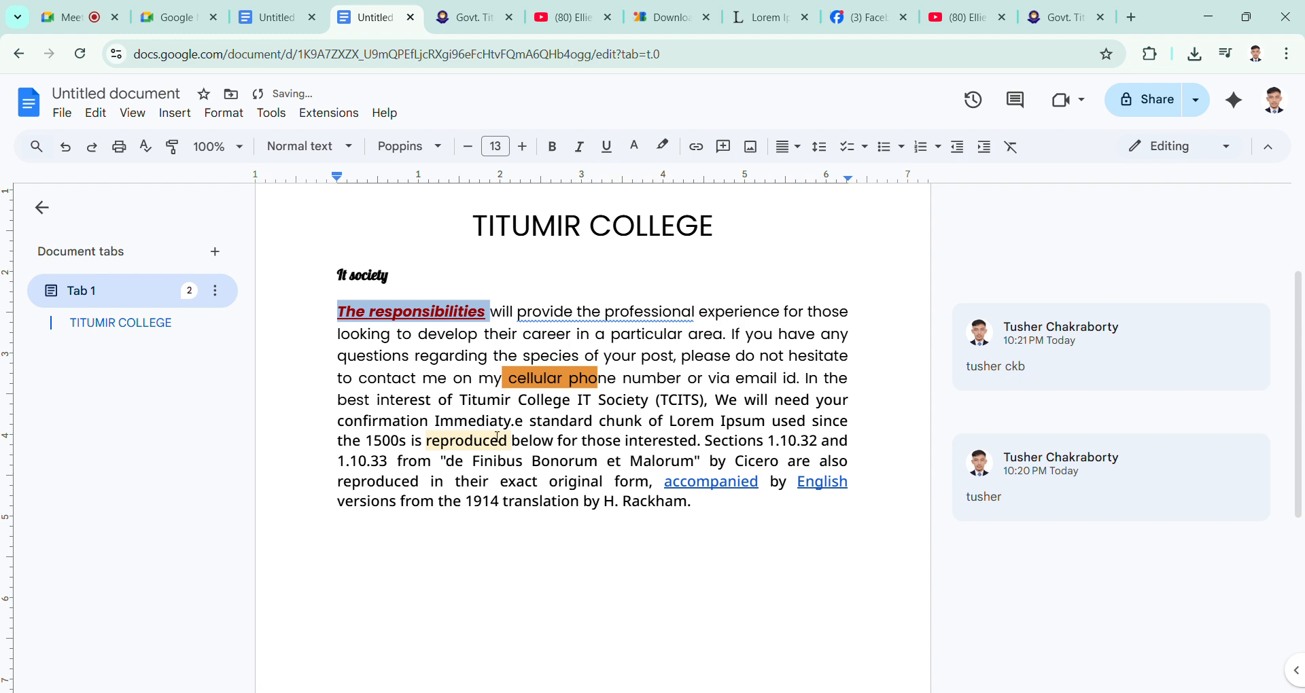
pyautogui.click(559, 442)
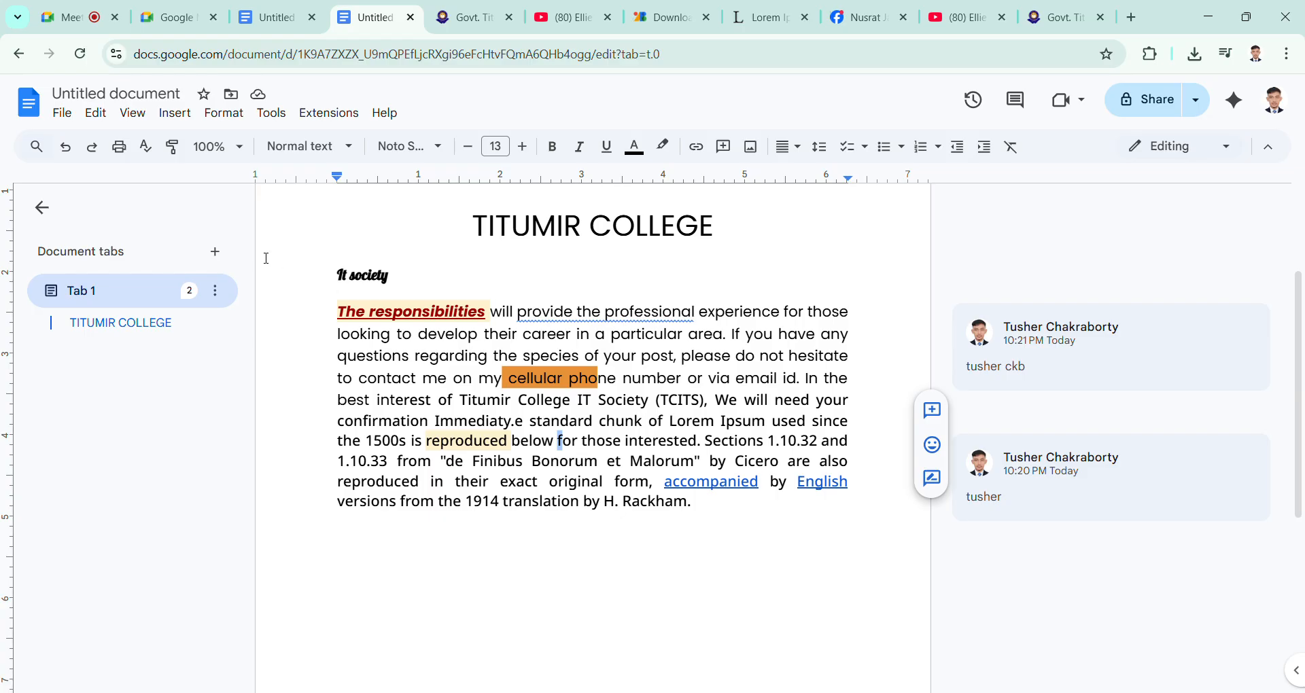
# Step: Reply "ok" to the comment on "The responsibilities" and reopen the comment thread from the text
pyautogui.click(444, 312)
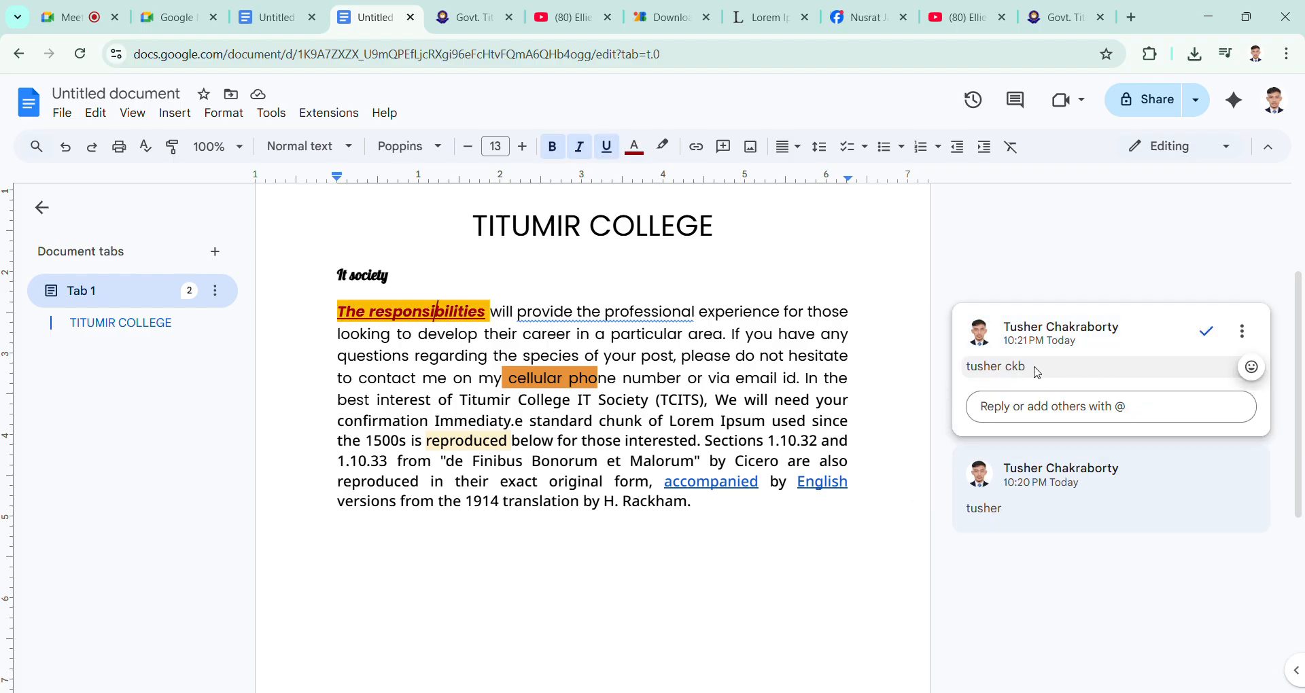
pyautogui.click(1030, 414)
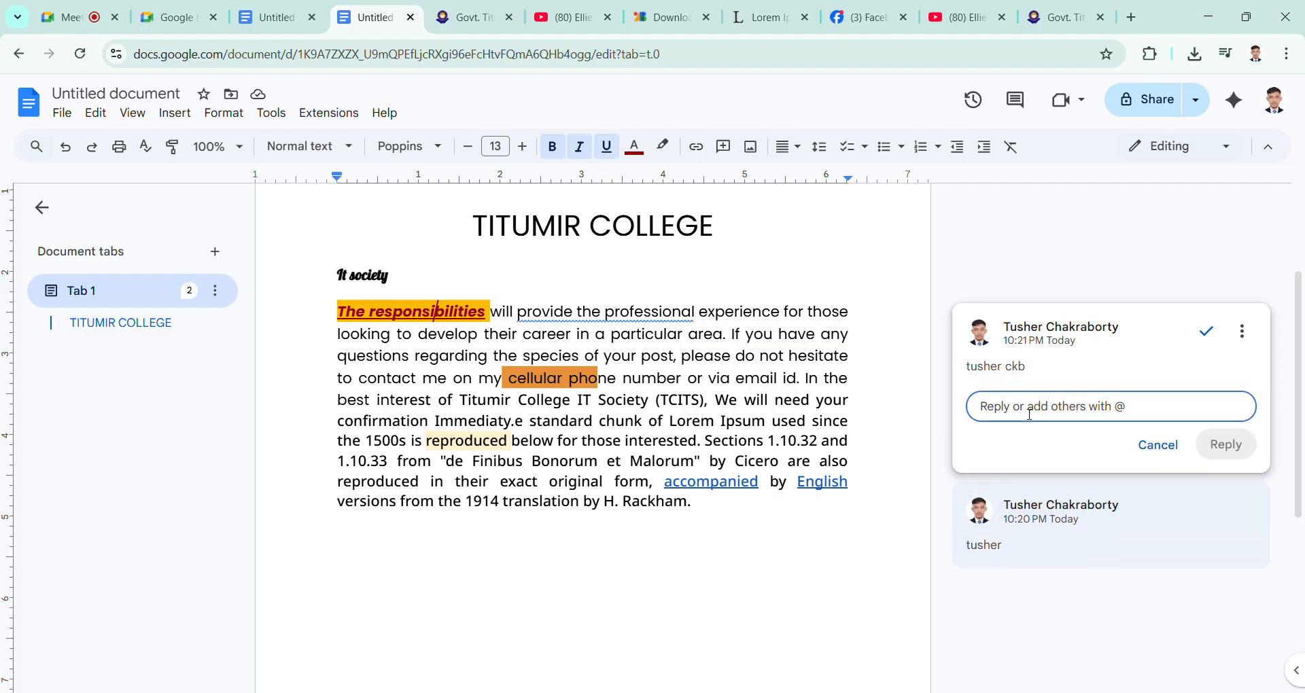
pyautogui.write('ok')
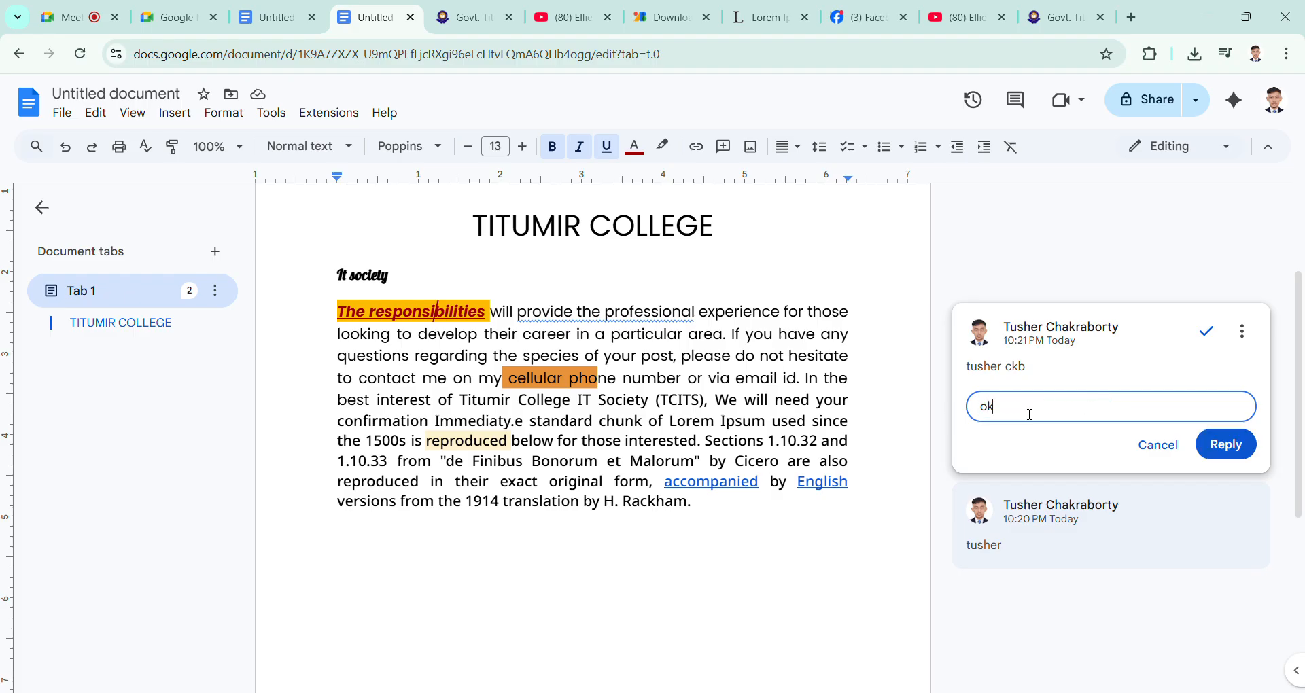
pyautogui.click(1226, 444)
pyautogui.click(441, 333)
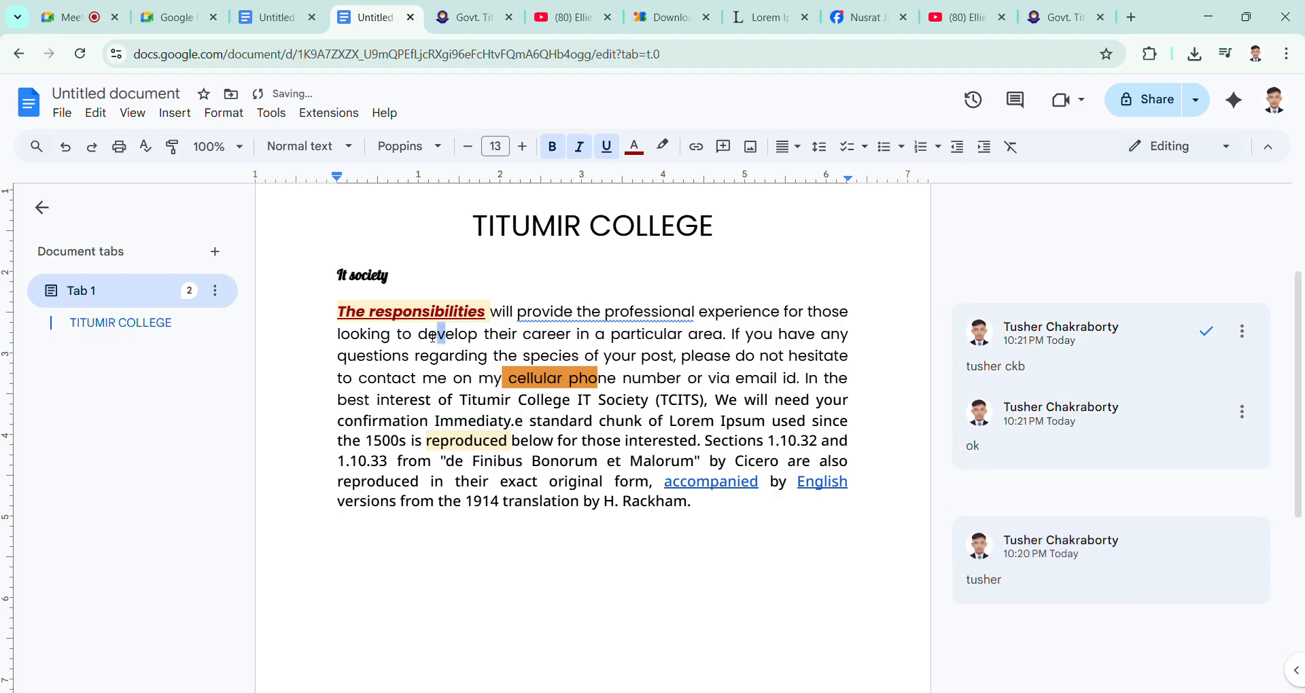
pyautogui.click(381, 315)
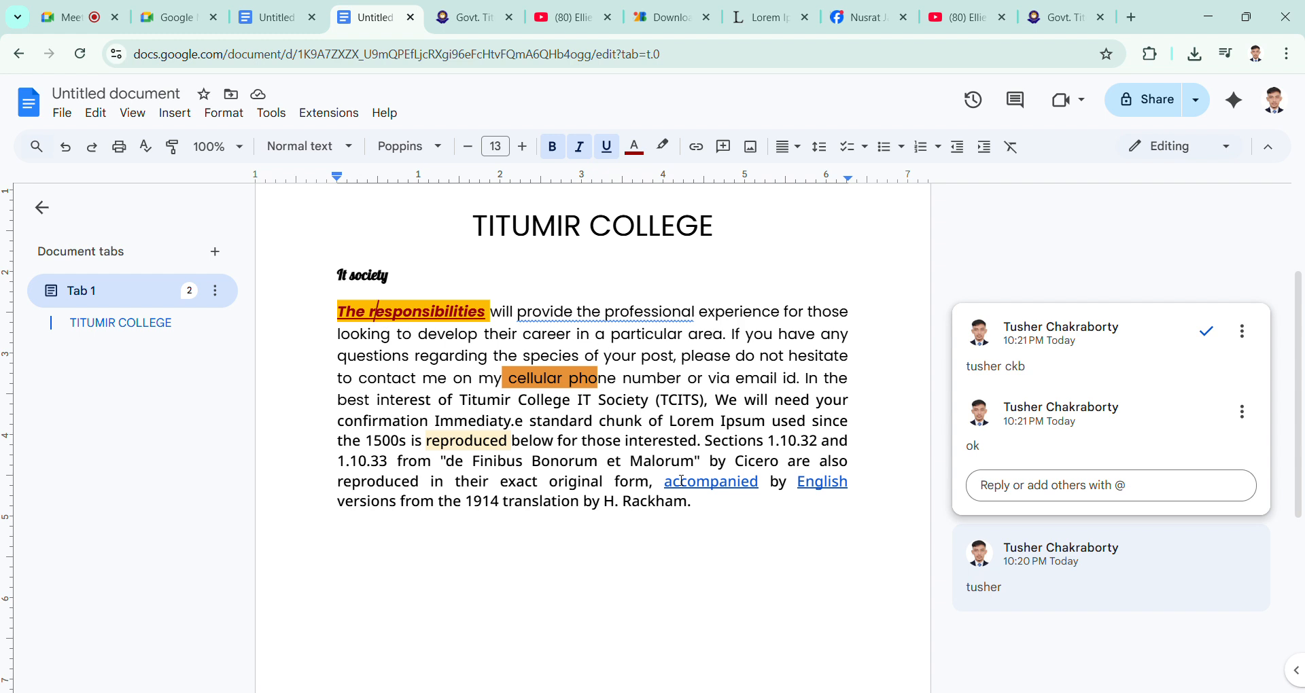
# Step: Insert two blank lines between the title "TITUMIR COLLEGE" and the subheading "It society"
pyautogui.scroll(3, 682, 480)
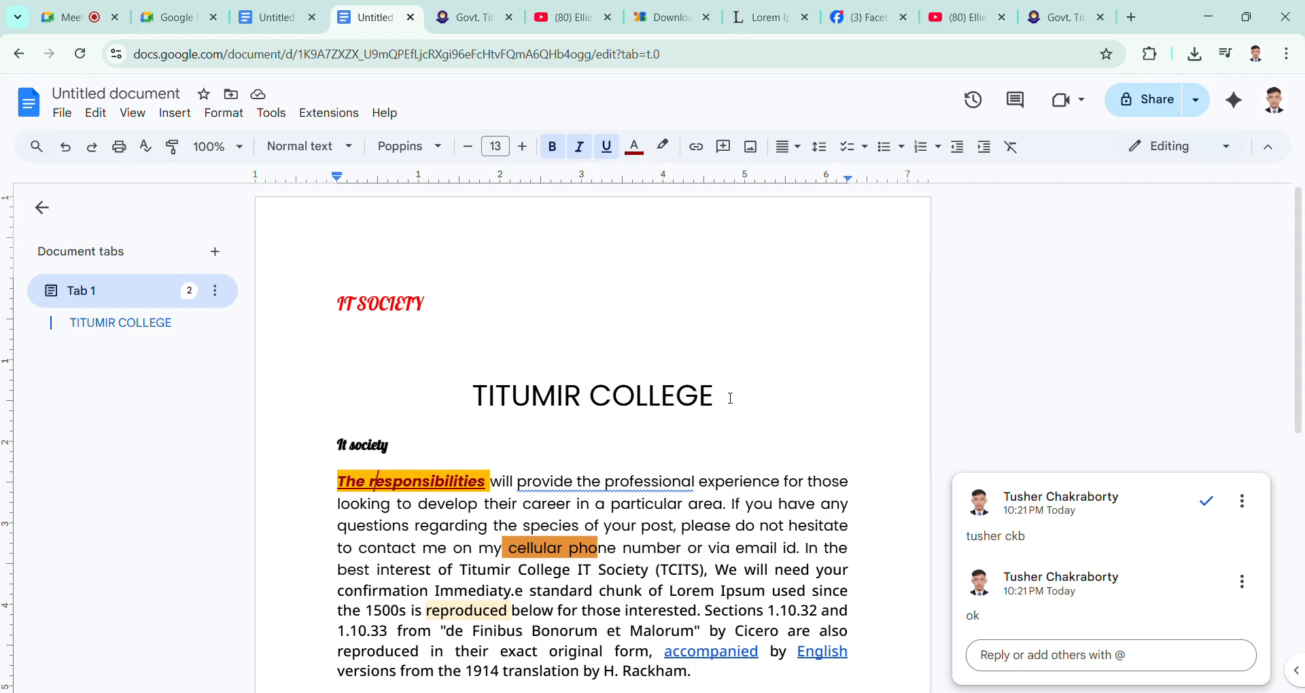
pyautogui.click(731, 399)
pyautogui.click(592, 327)
pyautogui.click(719, 405)
pyautogui.press('Return')
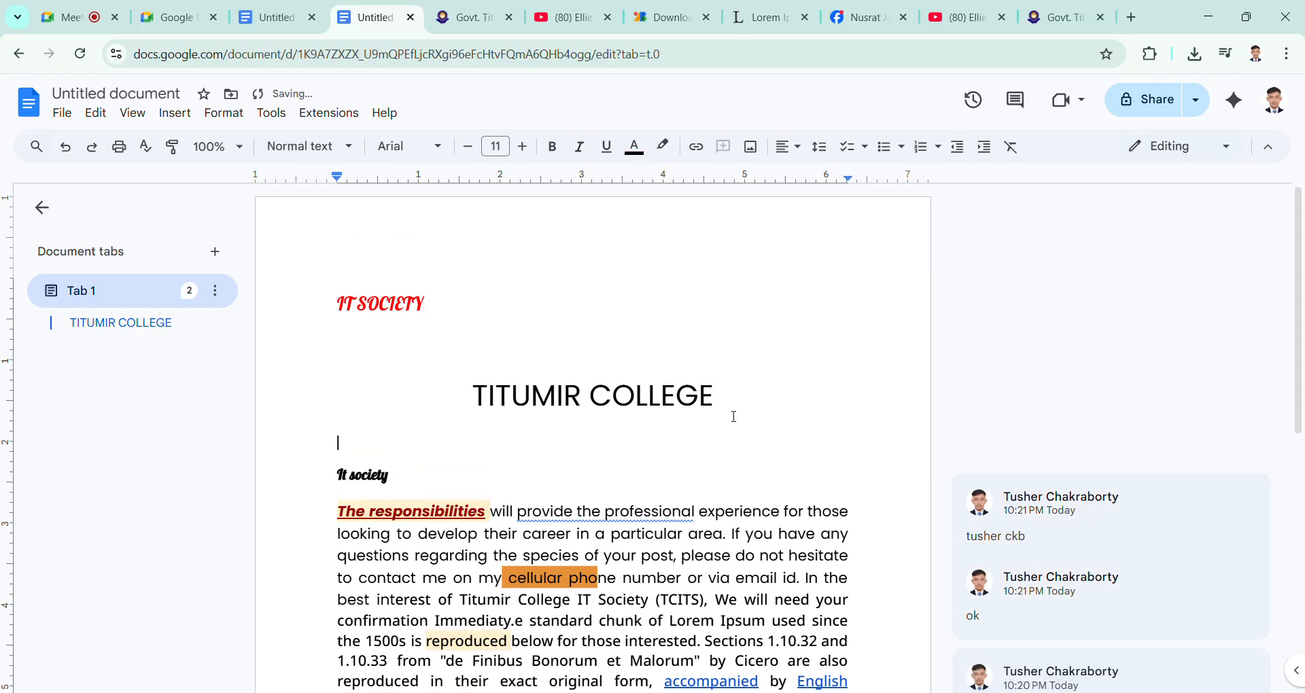
pyautogui.press('Return')
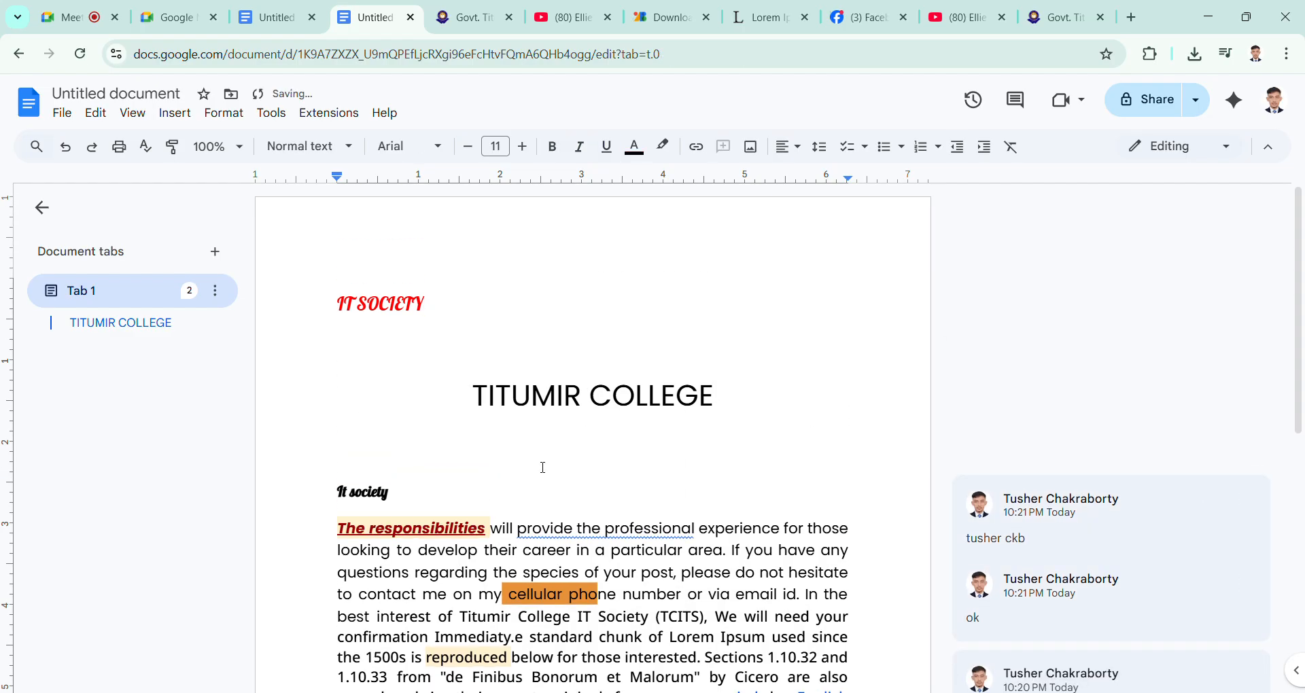
# Step: Insert the Titumir College IT Society letterhead image directly before the title "TITUMIR COLLEGE"
pyautogui.press('Up')
pyautogui.press('Up')
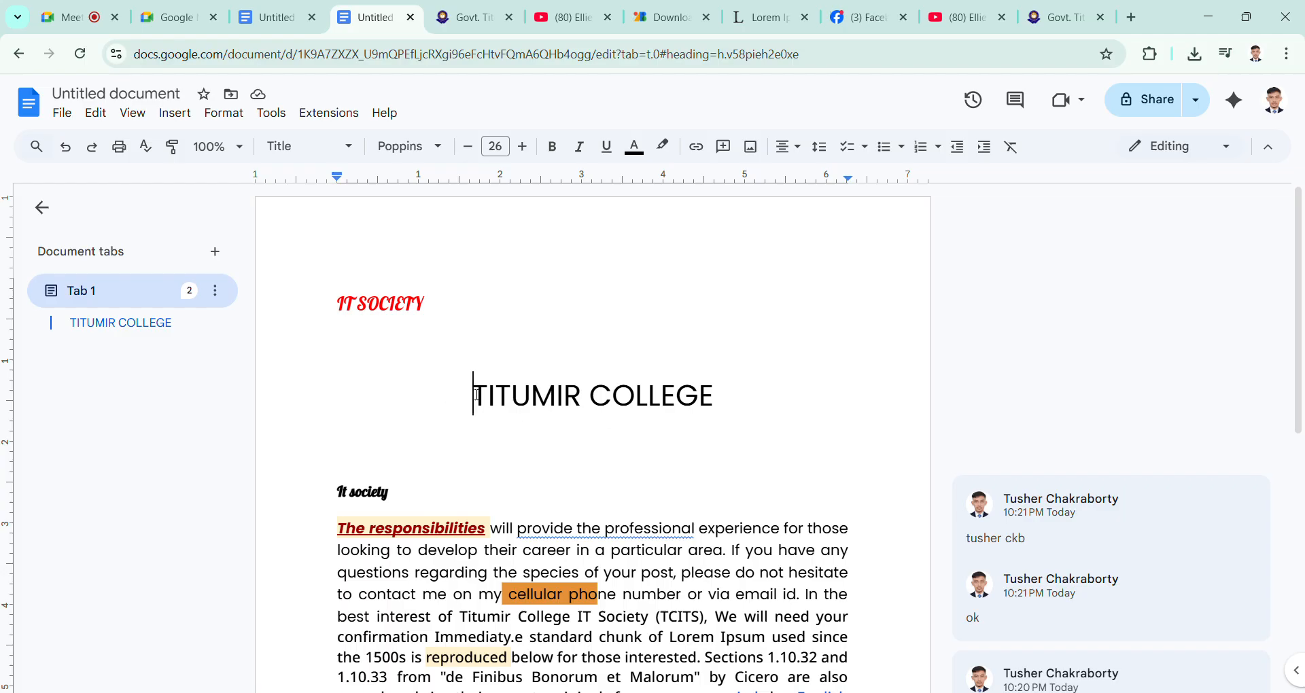
pyautogui.click(751, 146)
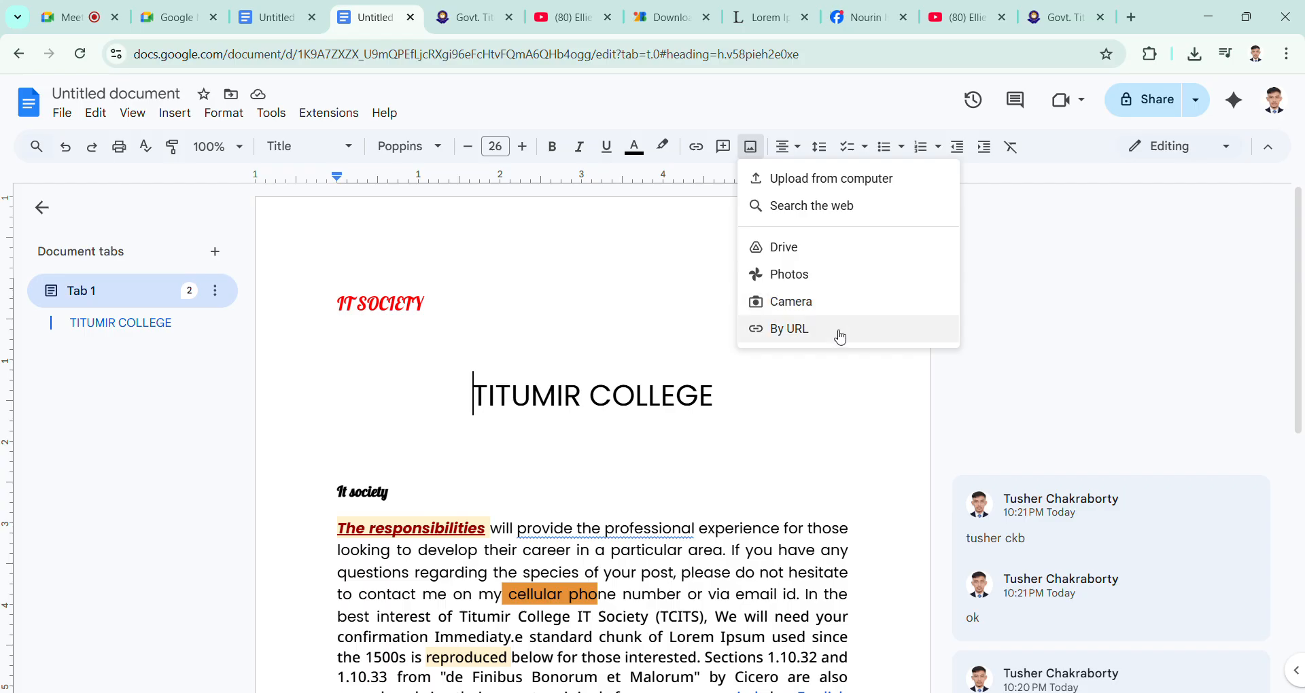
pyautogui.click(841, 178)
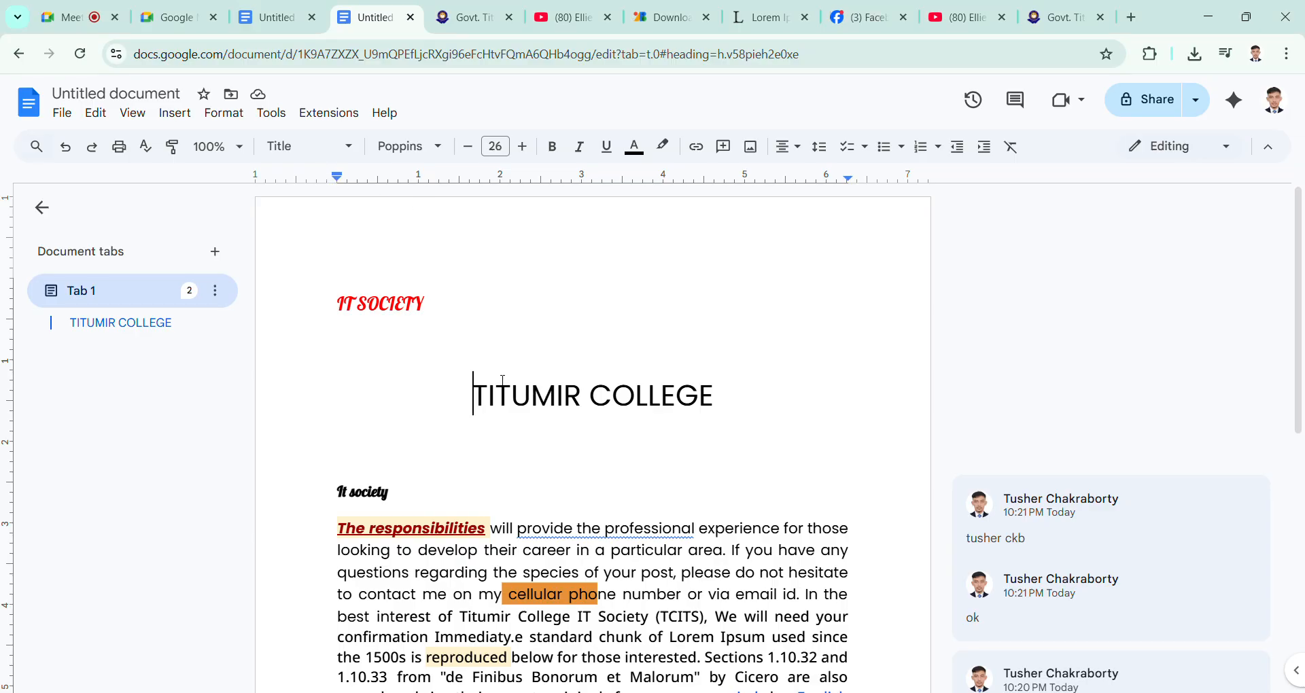
pyautogui.hotkey('ctrl', 'v')
pyautogui.scroll(8, 510, 412)
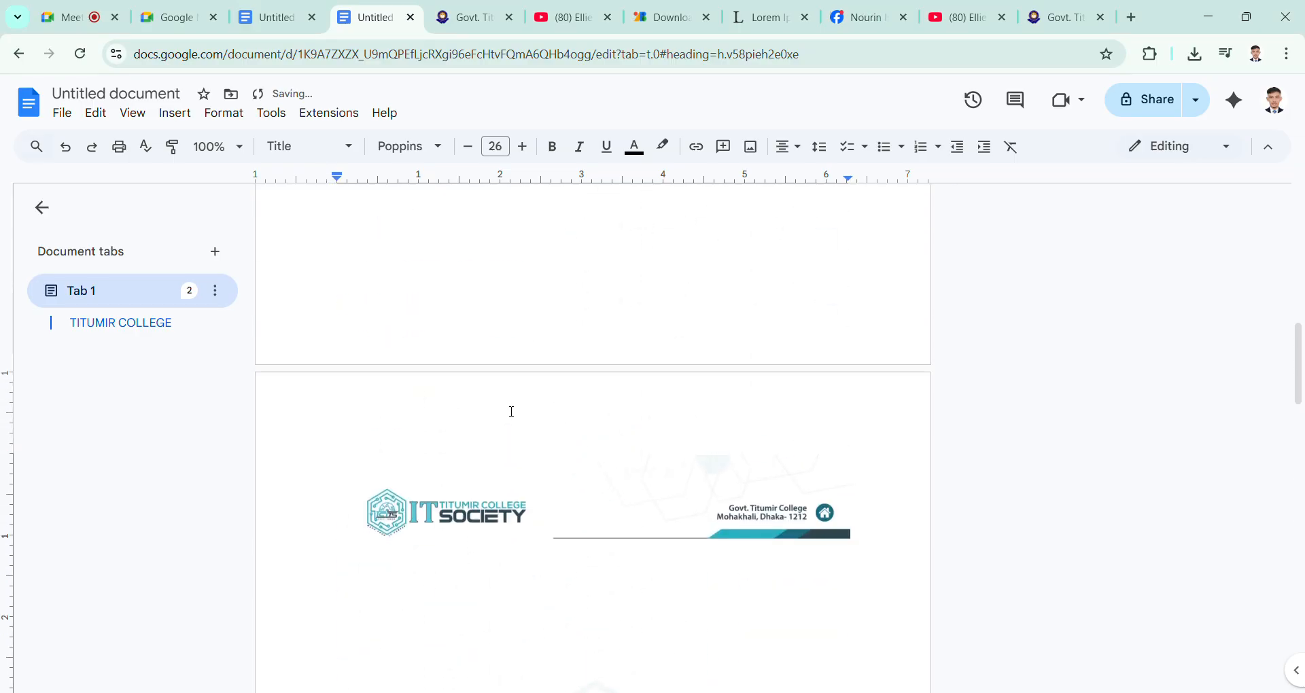
pyautogui.scroll(5, 512, 412)
pyautogui.scroll(-7, 511, 412)
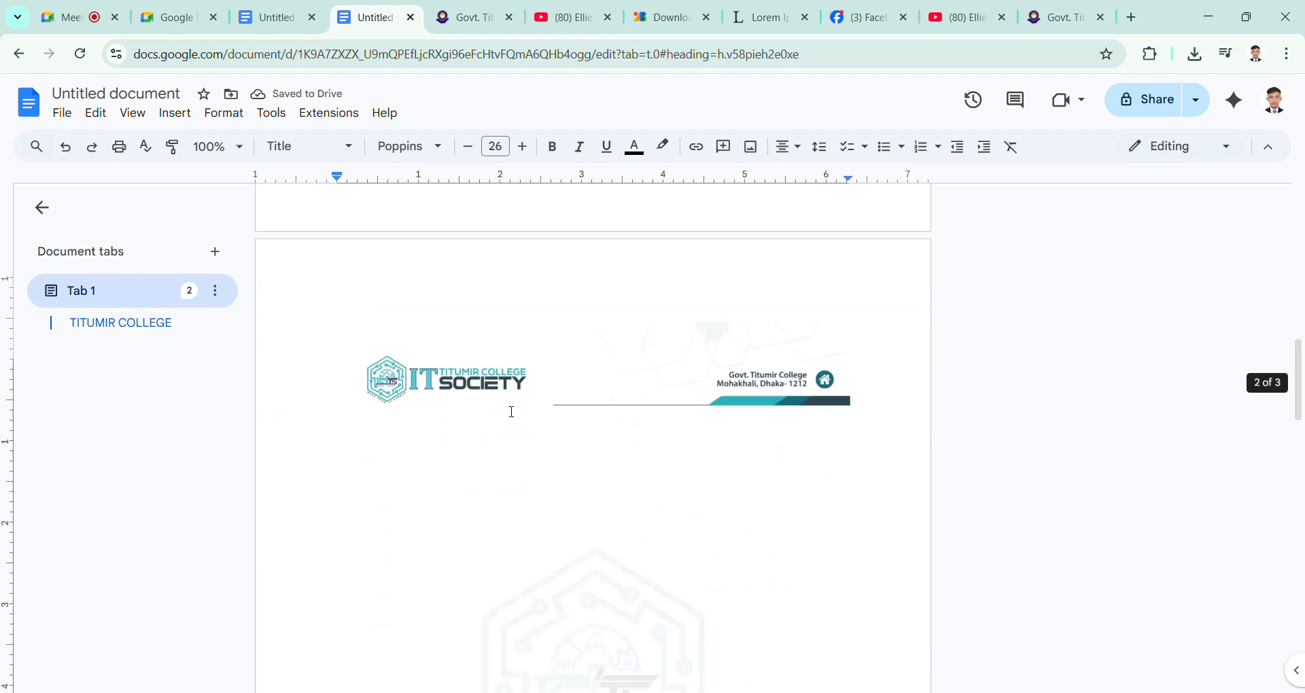
pyautogui.scroll(-1, 512, 412)
# Step: Shrink the letterhead image slightly from its upper corner, and enlarge it back to the full text width
pyautogui.click(575, 544)
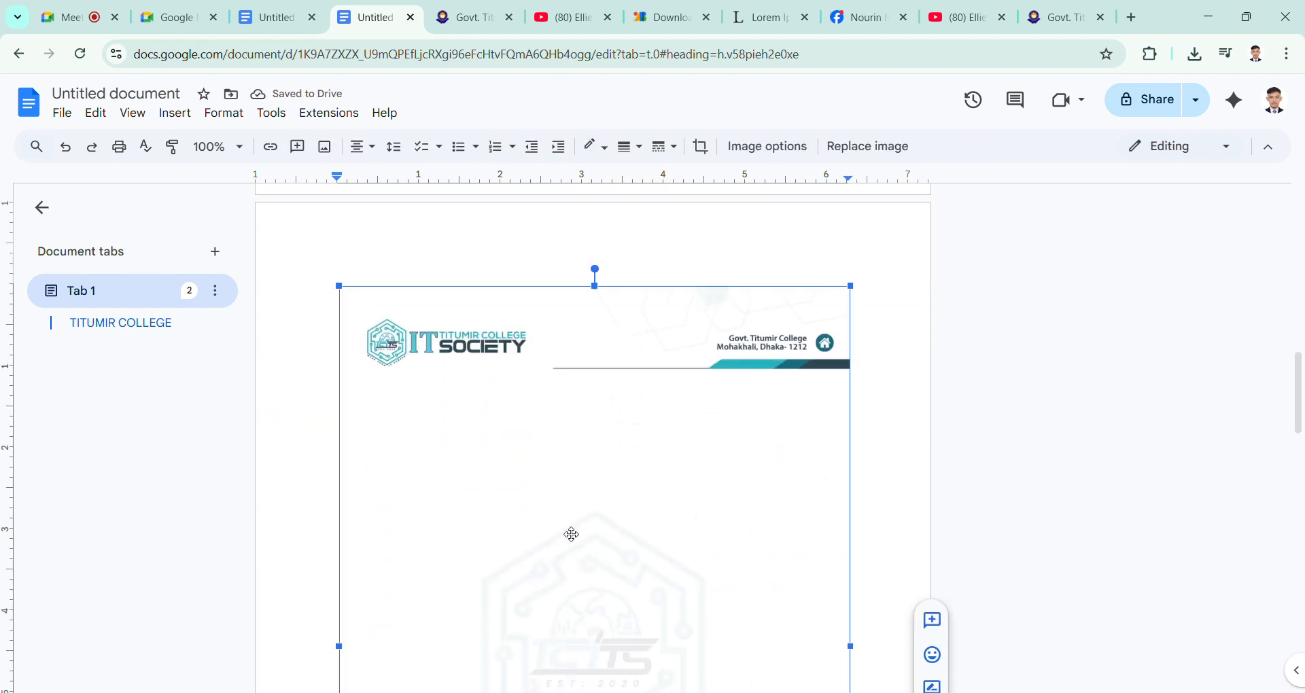
pyautogui.scroll(-1, 569, 446)
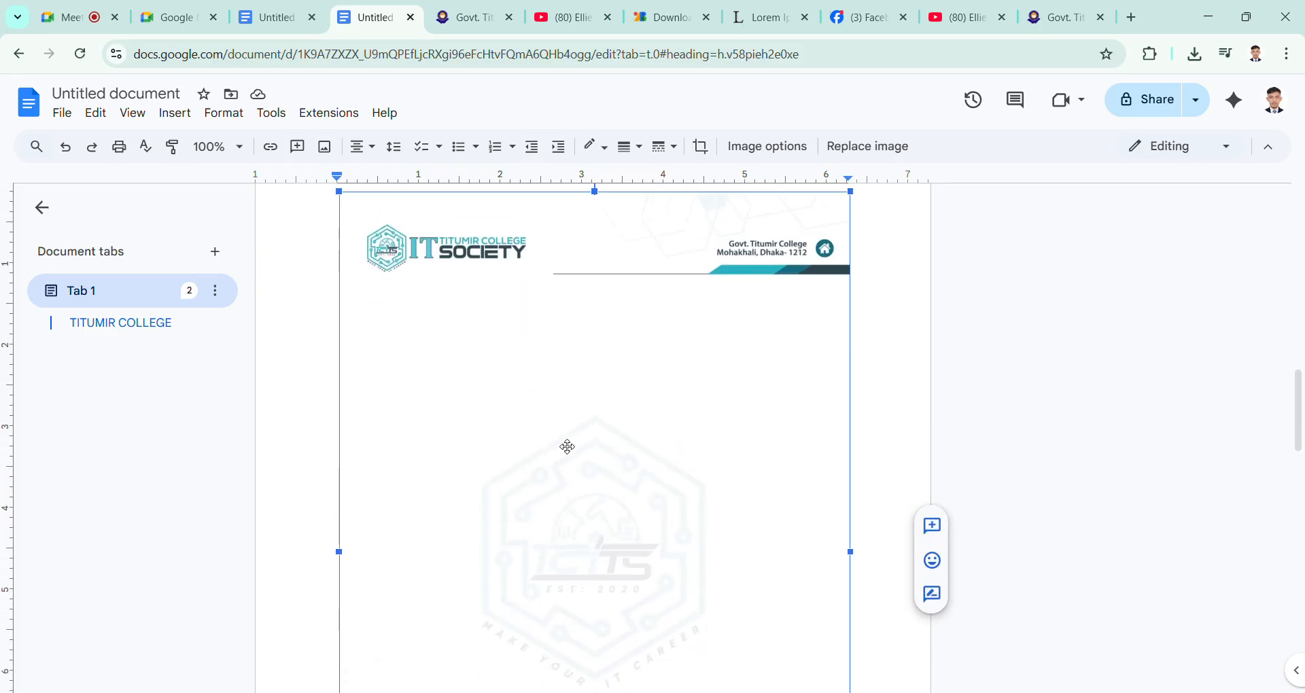
pyautogui.scroll(3, 569, 446)
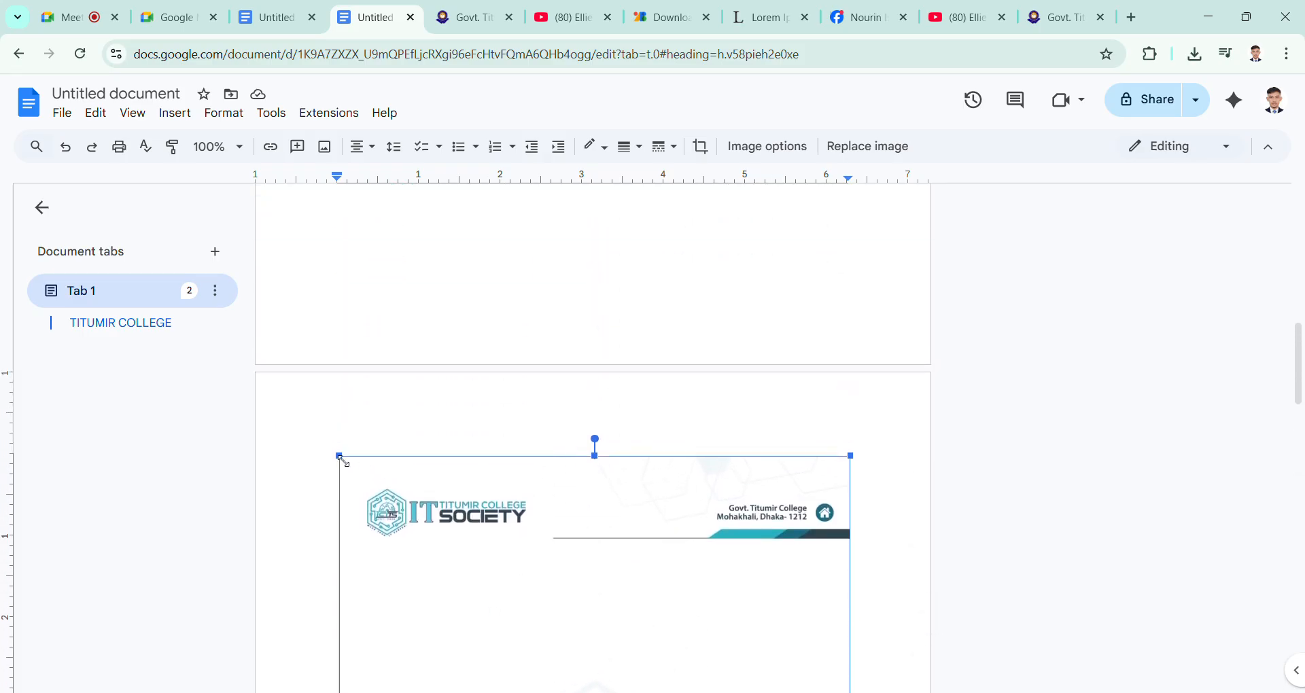
pyautogui.moveTo(342, 460); pyautogui.dragTo(379, 481)
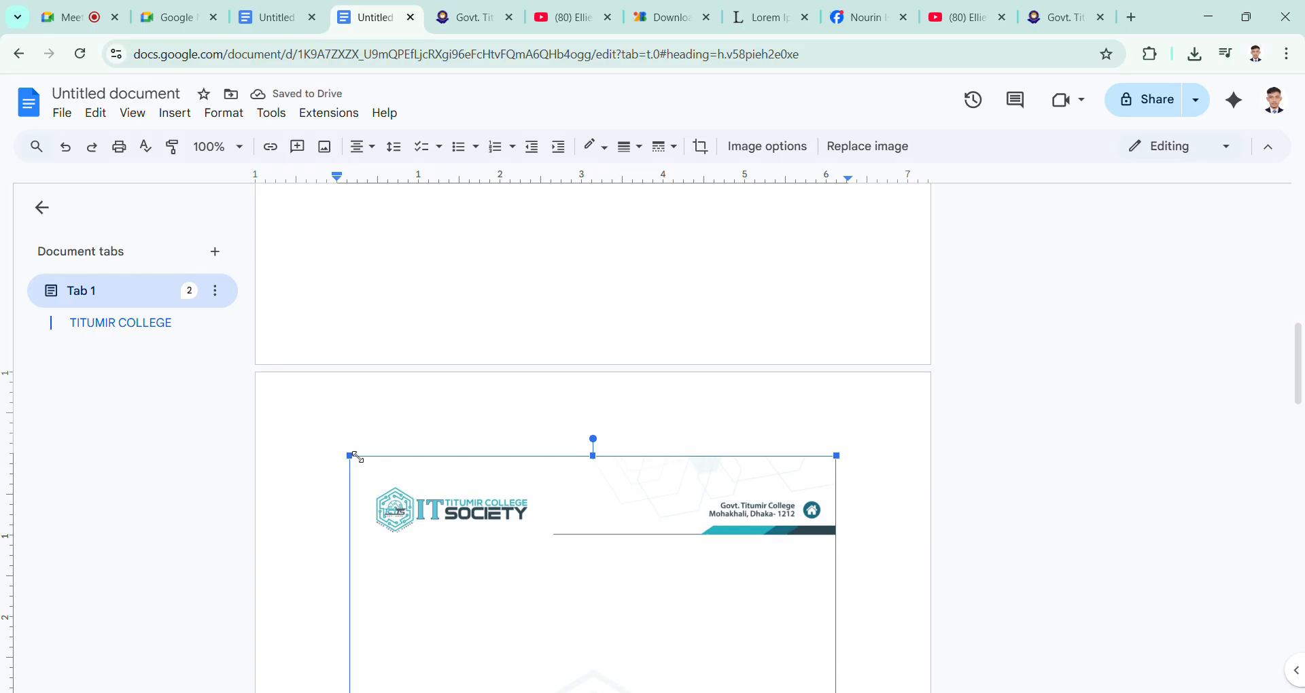
pyautogui.moveTo(350, 455); pyautogui.dragTo(325, 440)
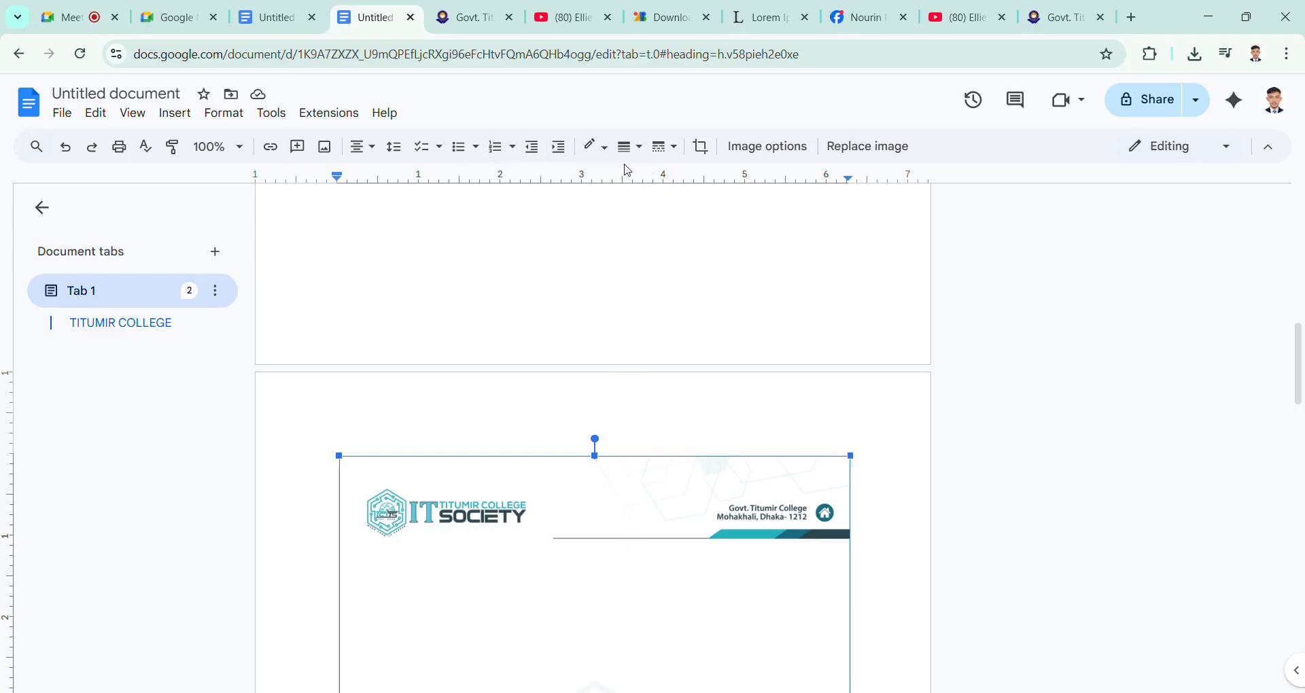
# Step: Look over the inserted letterhead image from its header to its footer and the title beneath it
pyautogui.click(607, 154)
pyautogui.click(609, 155)
pyautogui.scroll(-1, 695, 473)
pyautogui.scroll(-9, 696, 473)
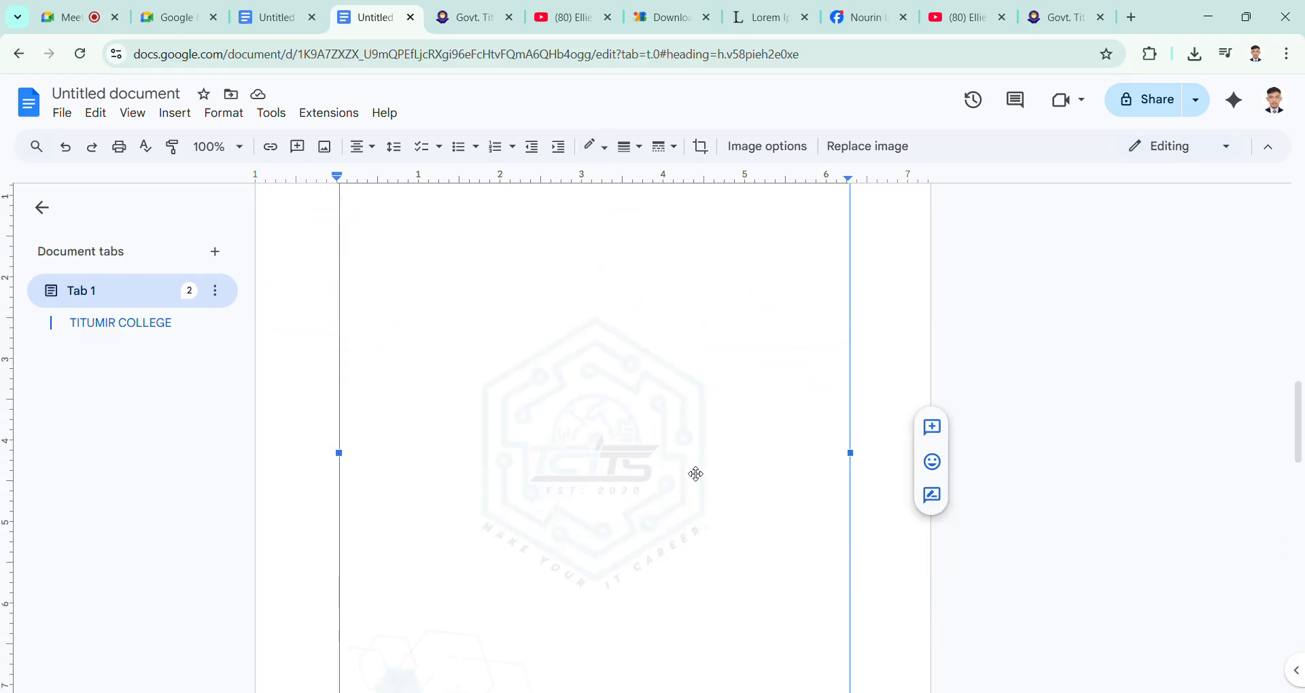
pyautogui.scroll(5, 696, 474)
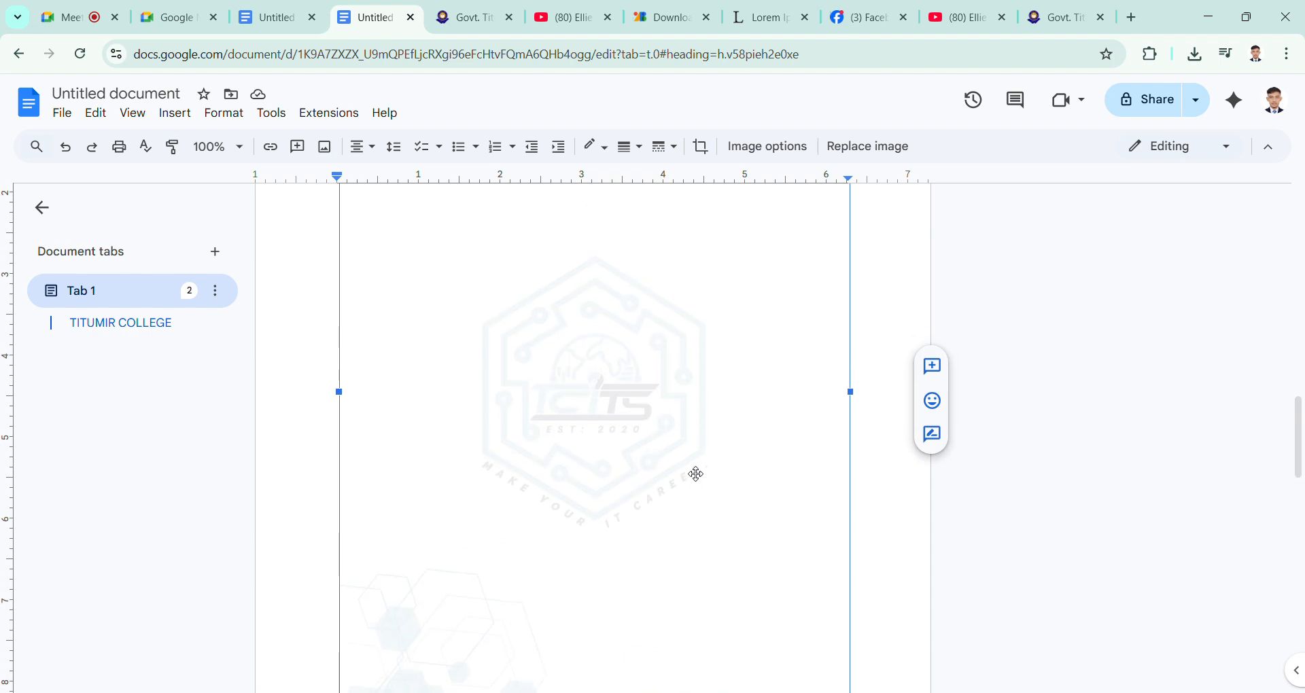
pyautogui.scroll(-4, 696, 474)
pyautogui.scroll(6, 696, 474)
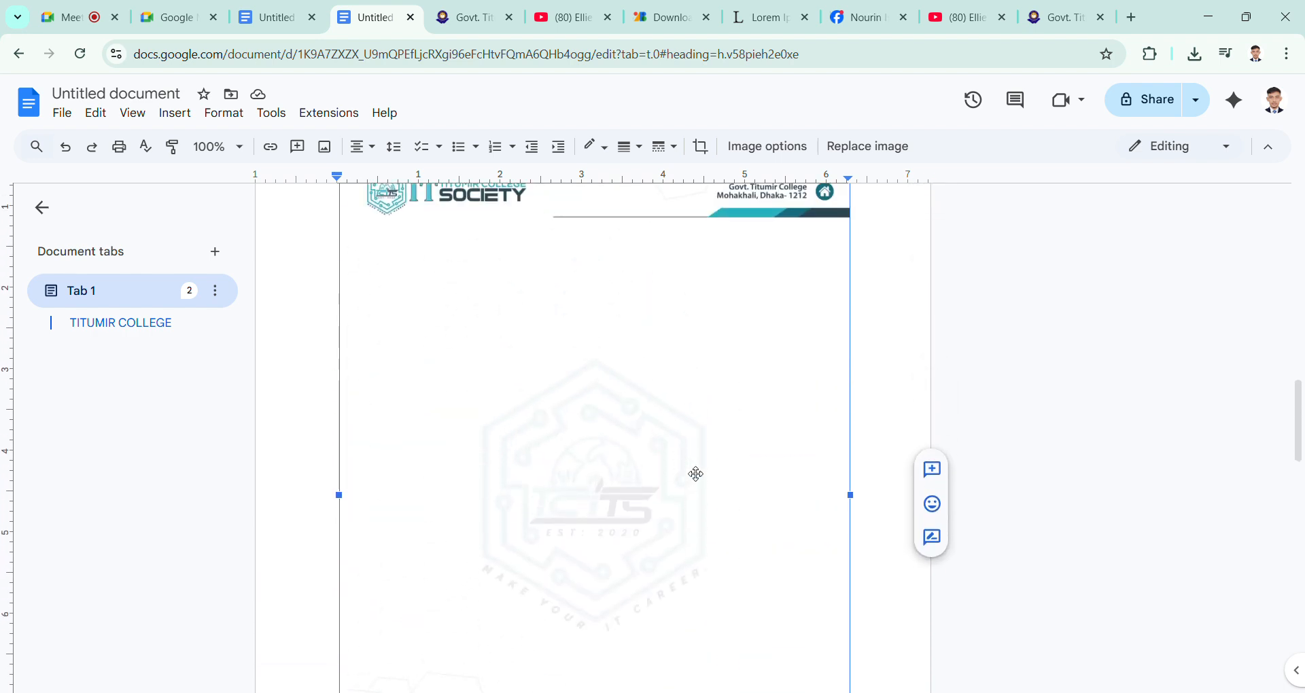
pyautogui.scroll(-5, 696, 474)
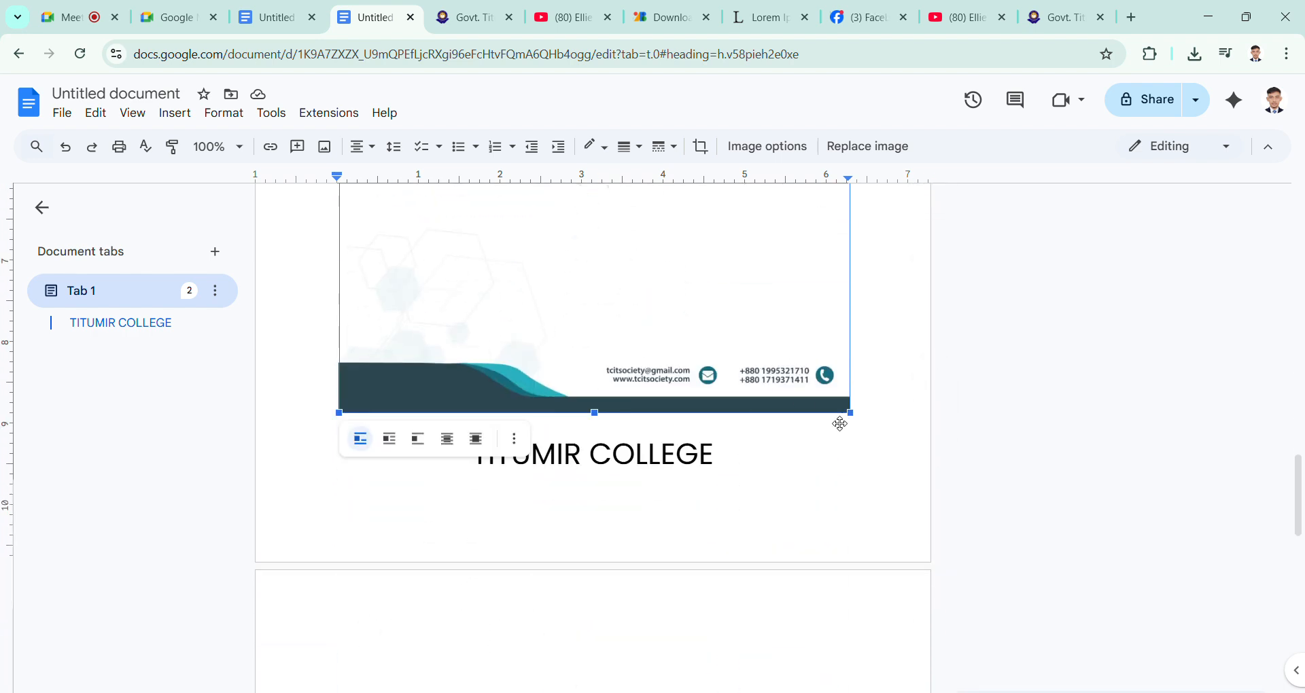
pyautogui.click(865, 466)
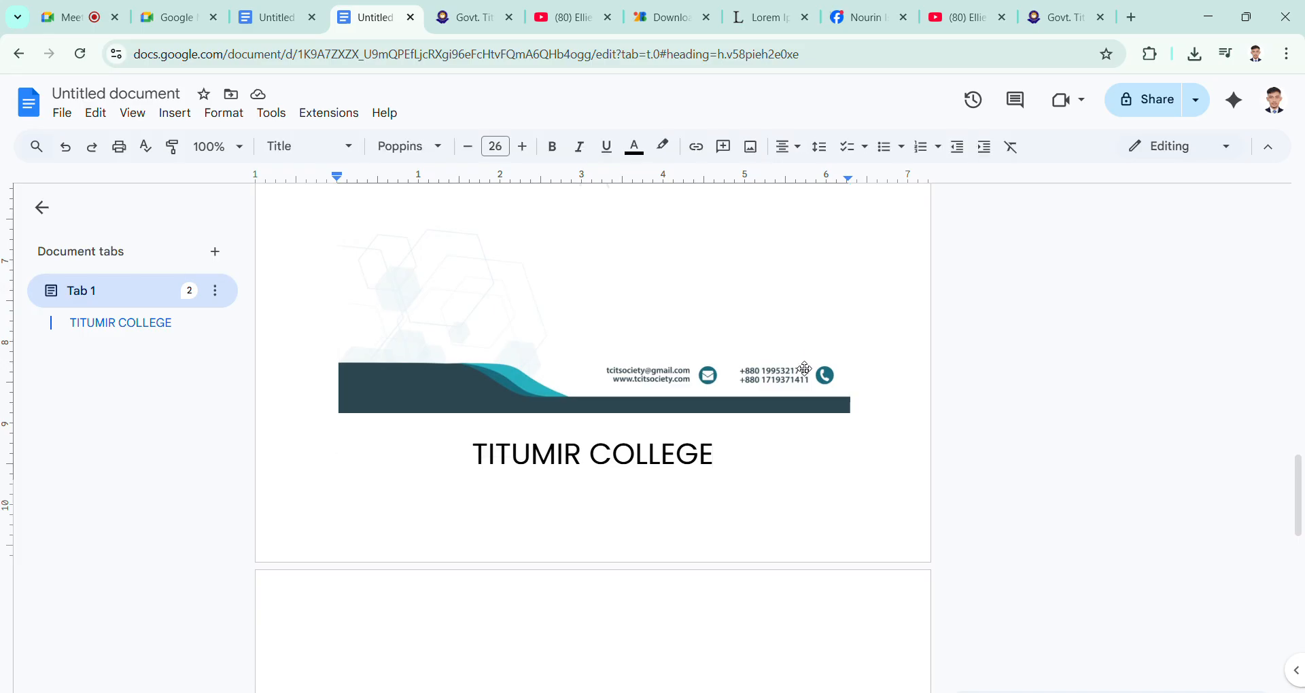
pyautogui.click(805, 371)
pyautogui.scroll(3, 697, 410)
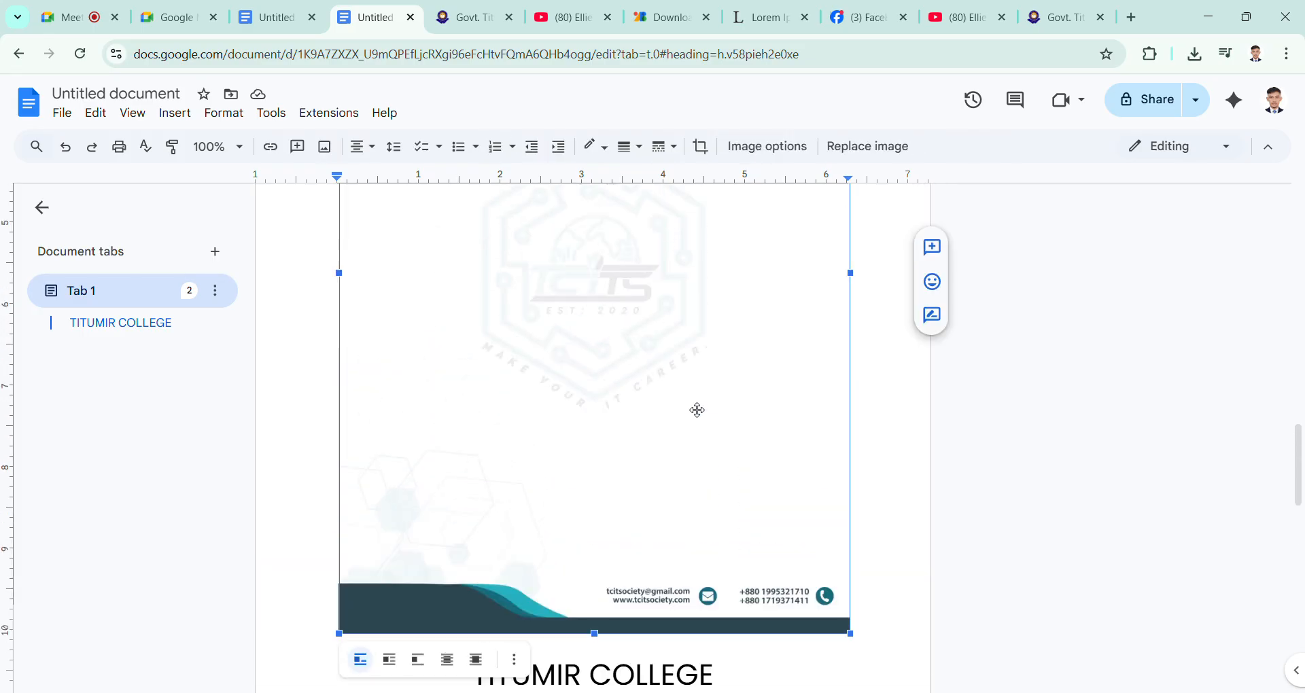
pyautogui.scroll(6, 697, 410)
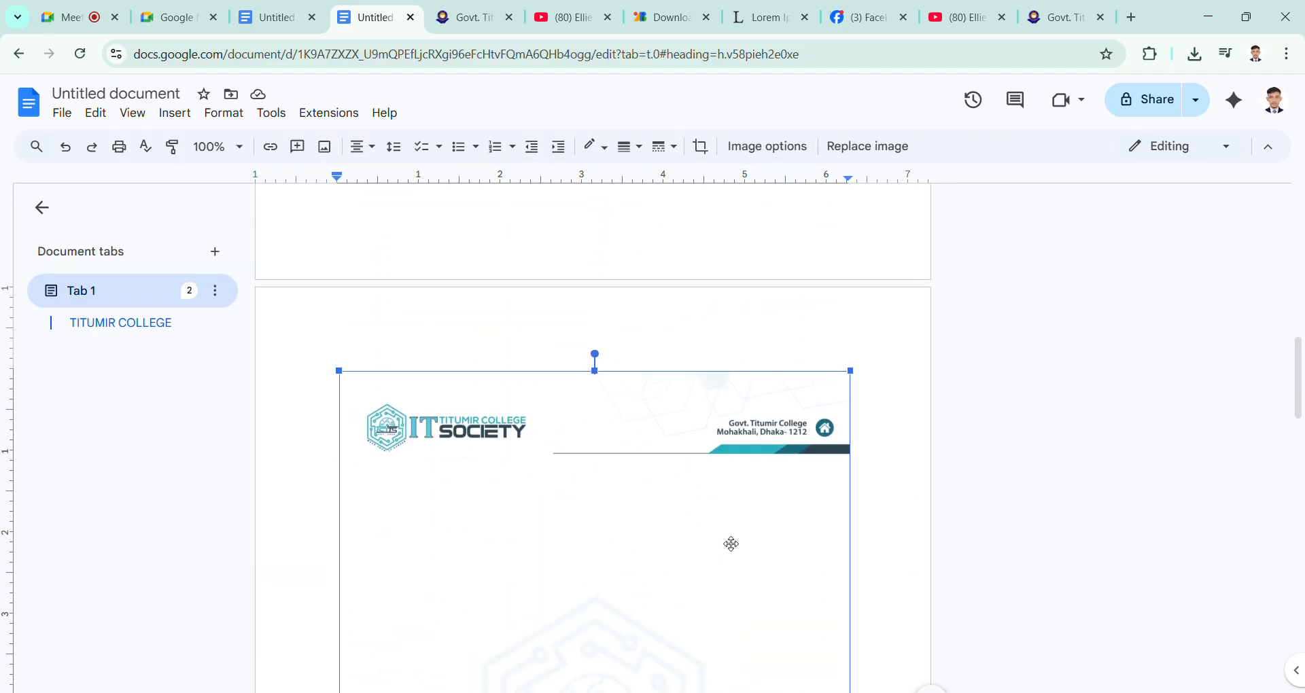
# Step: Show the letterhead image's size and rotation settings and rotate it in 90° increments through a full turn
pyautogui.click(799, 151)
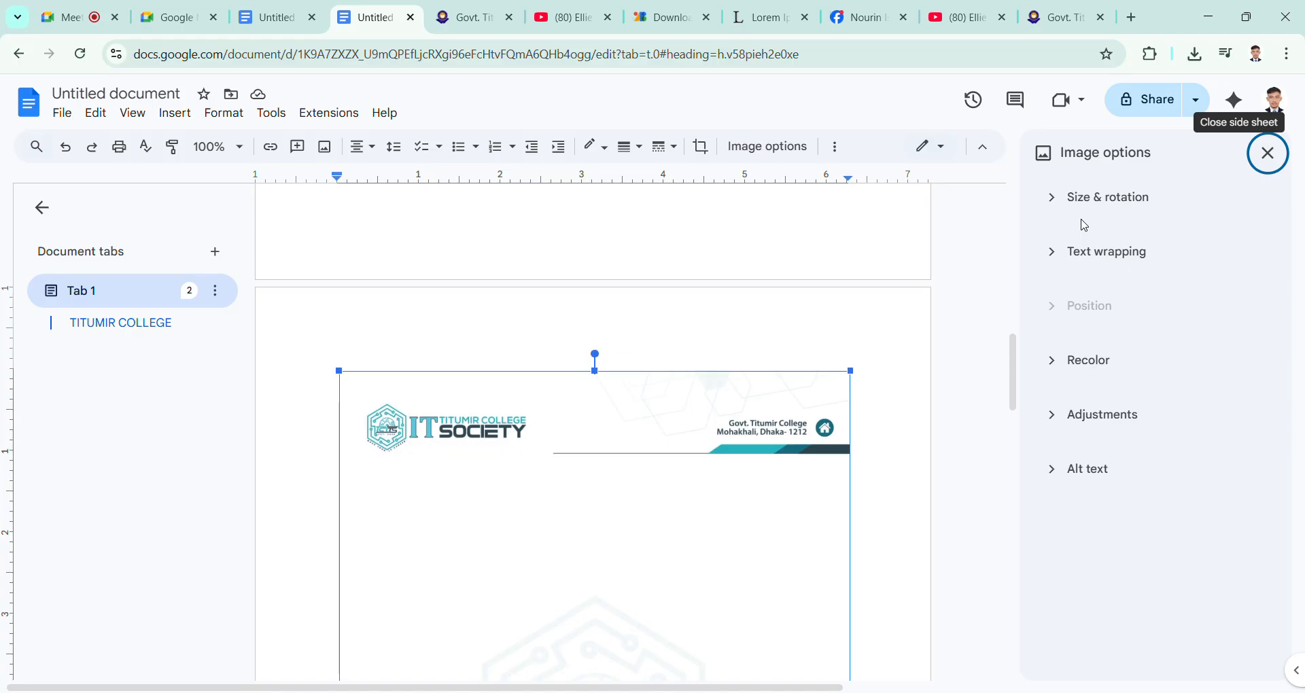
pyautogui.click(1064, 202)
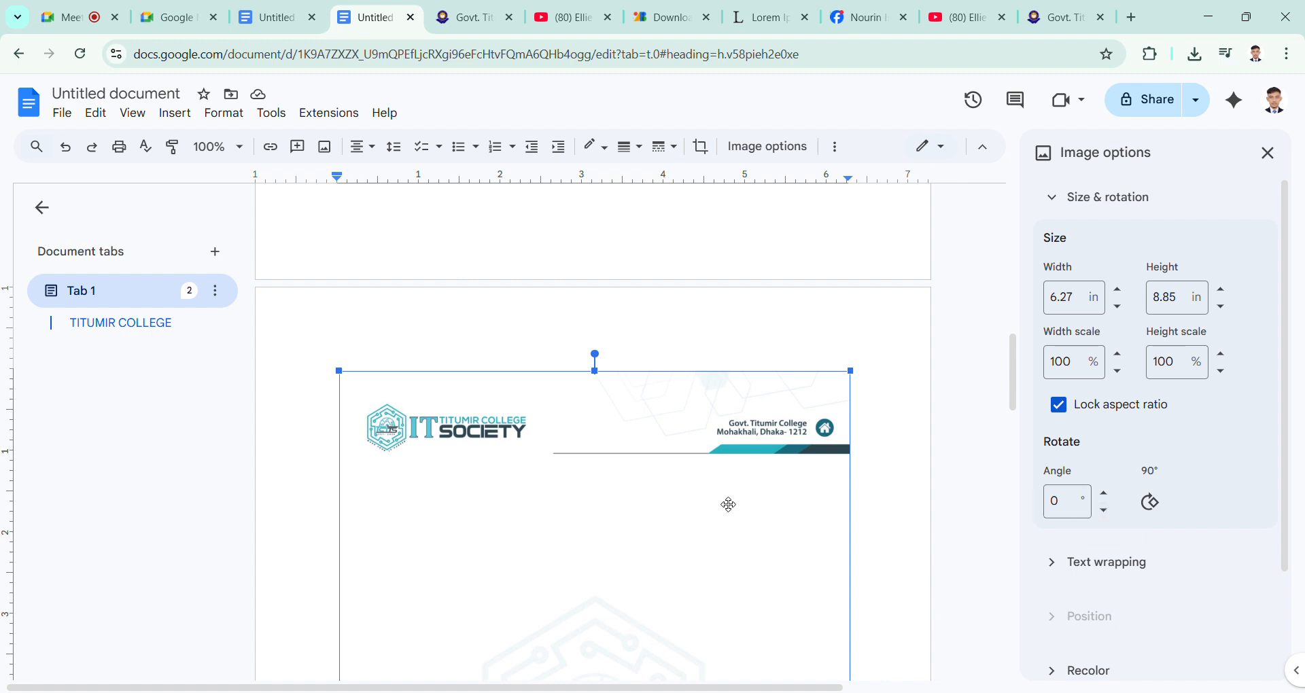
pyautogui.click(1152, 507)
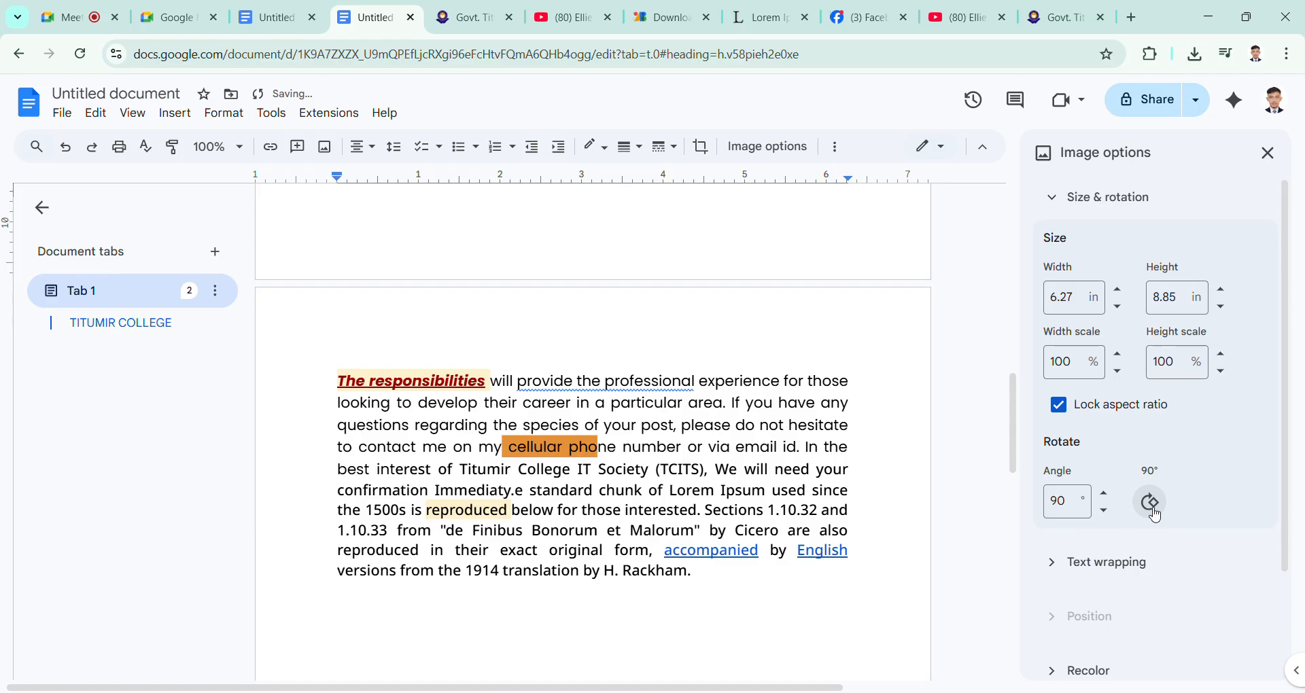
pyautogui.click(1152, 505)
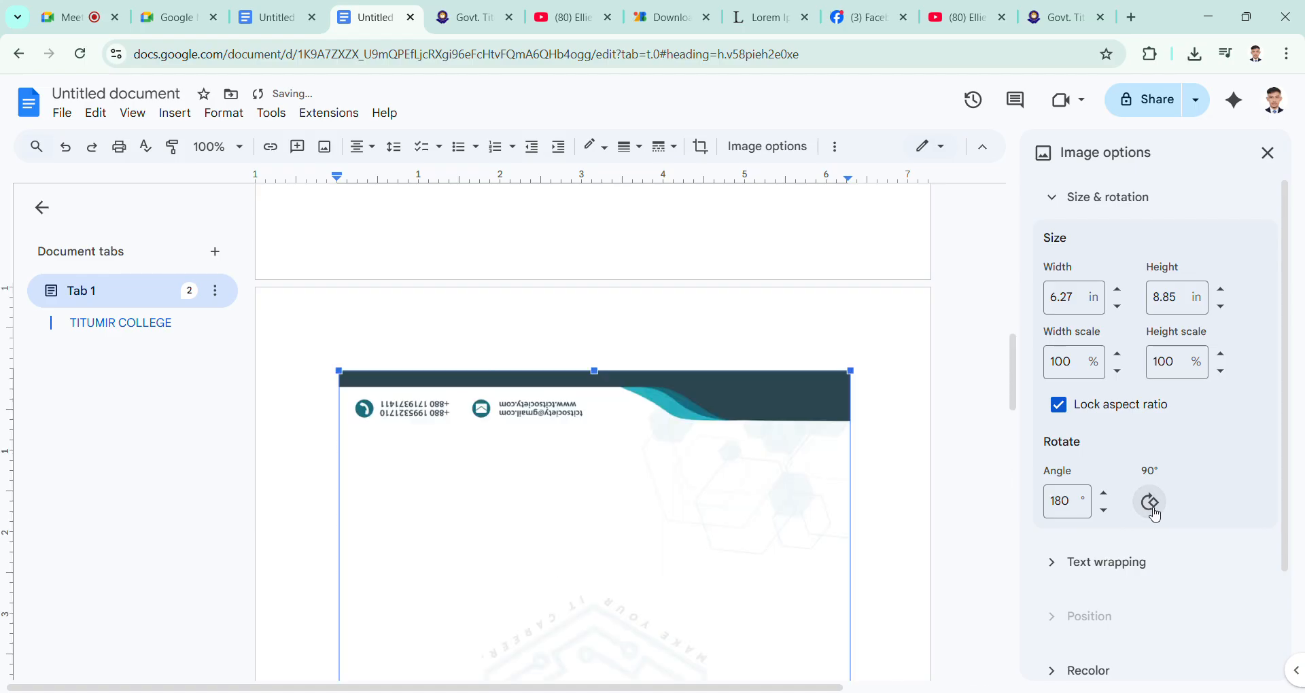
pyautogui.click(1153, 504)
pyautogui.click(1152, 504)
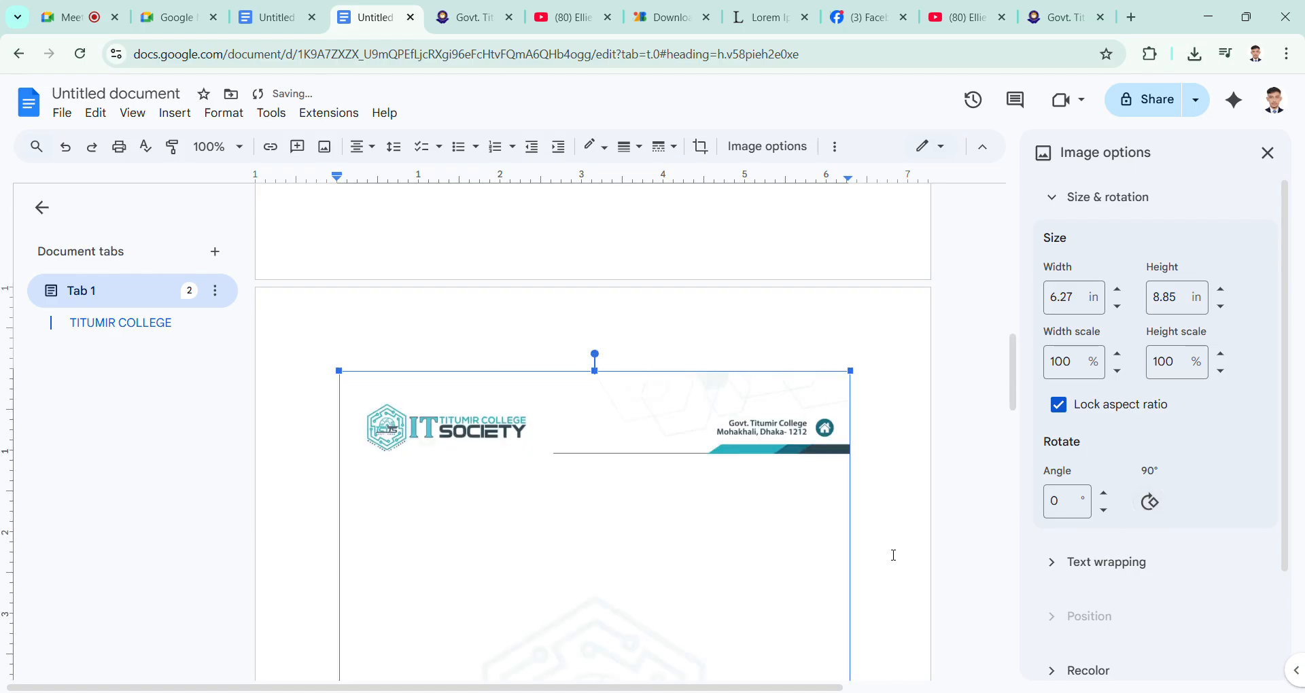
# Step: Collapse the size and rotation settings and show the text wrapping options for the letterhead image
pyautogui.scroll(-3, 769, 528)
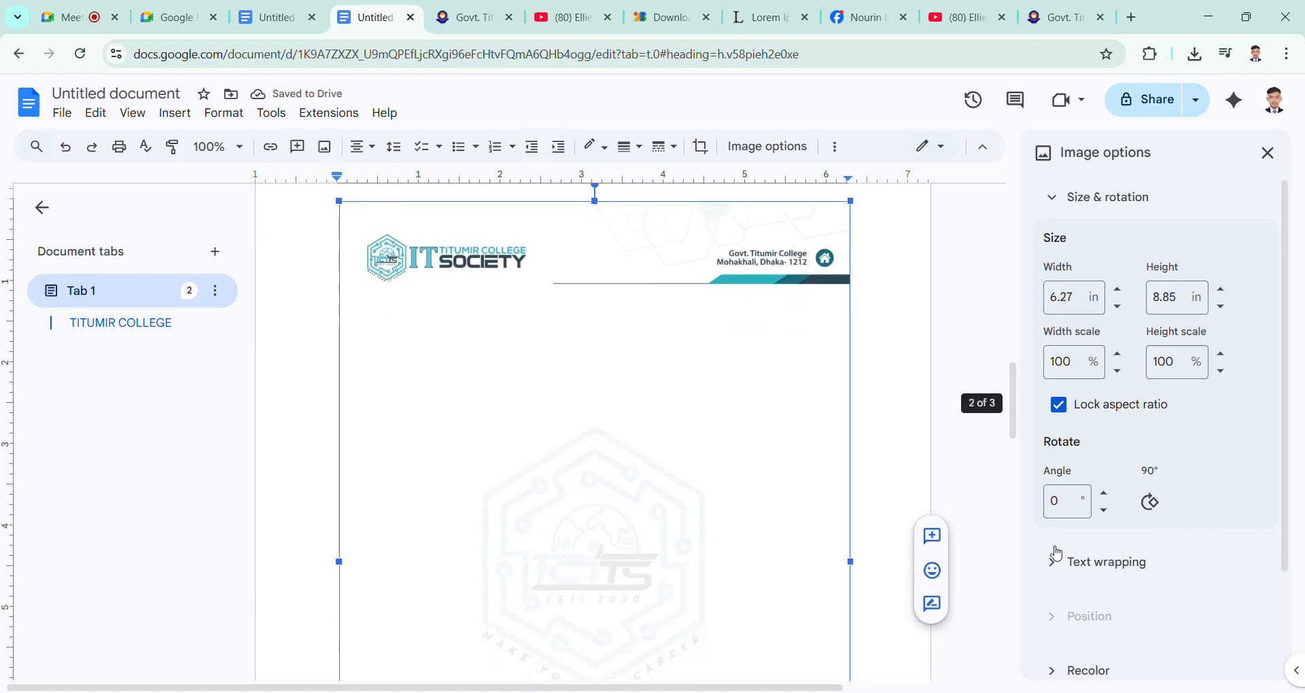
pyautogui.click(1058, 208)
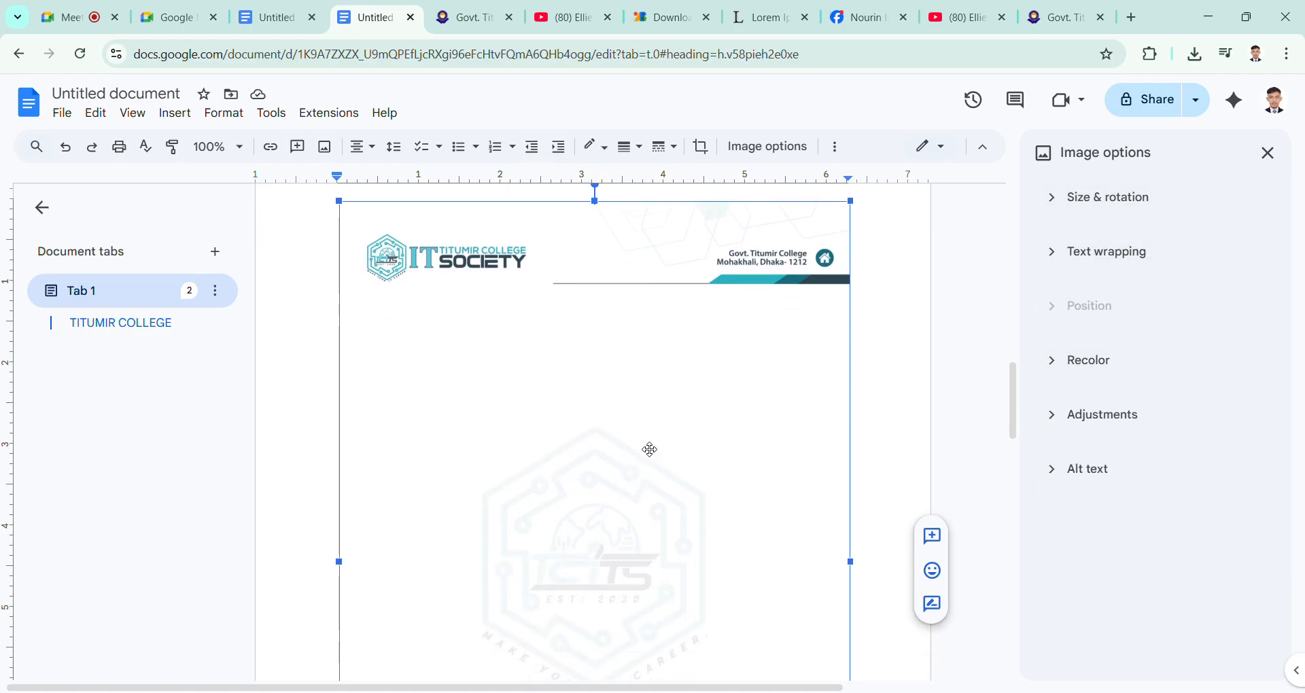
pyautogui.click(1060, 269)
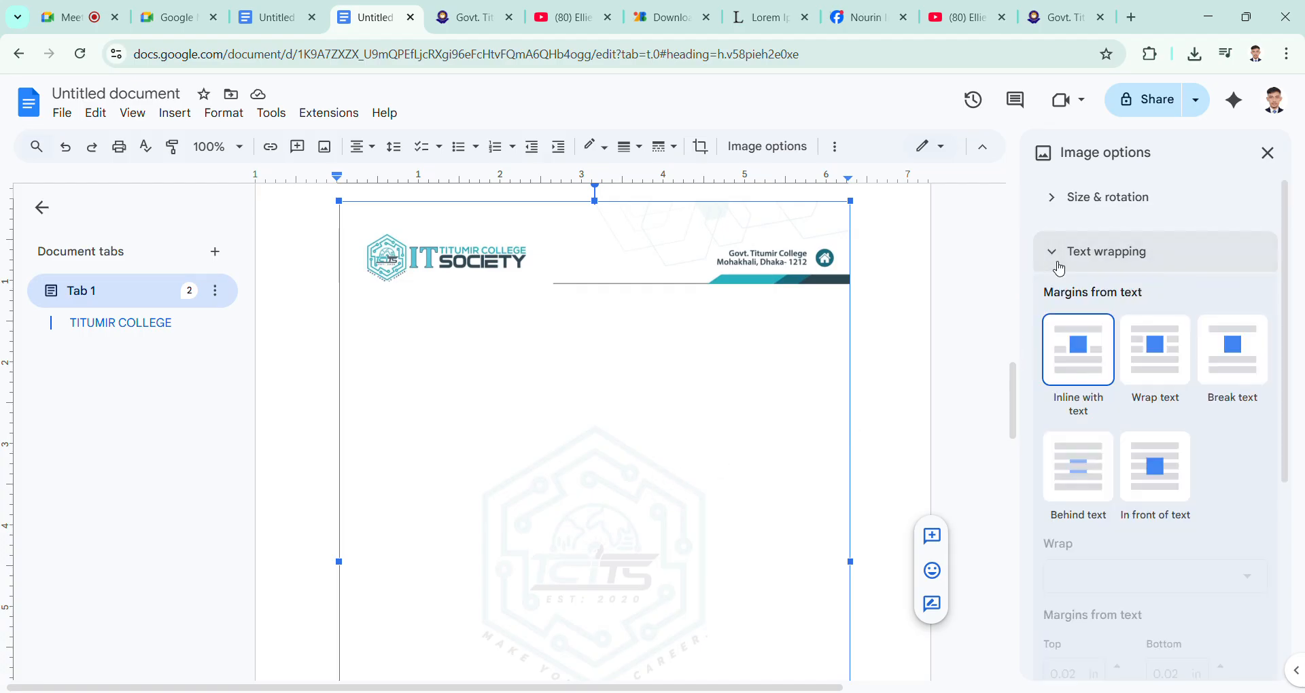
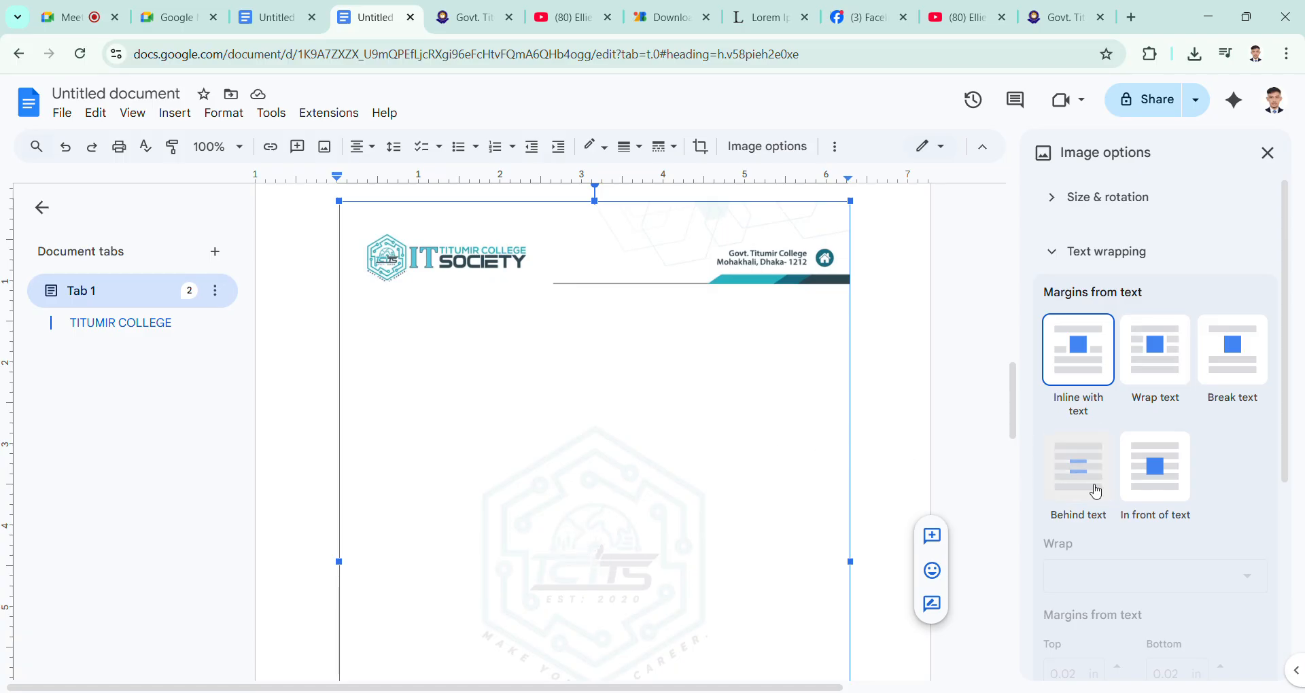
# Step: Place the letterhead image behind the text and enlarge it from its upper-left corner toward the page edge
pyautogui.click(1079, 469)
pyautogui.scroll(6, 681, 510)
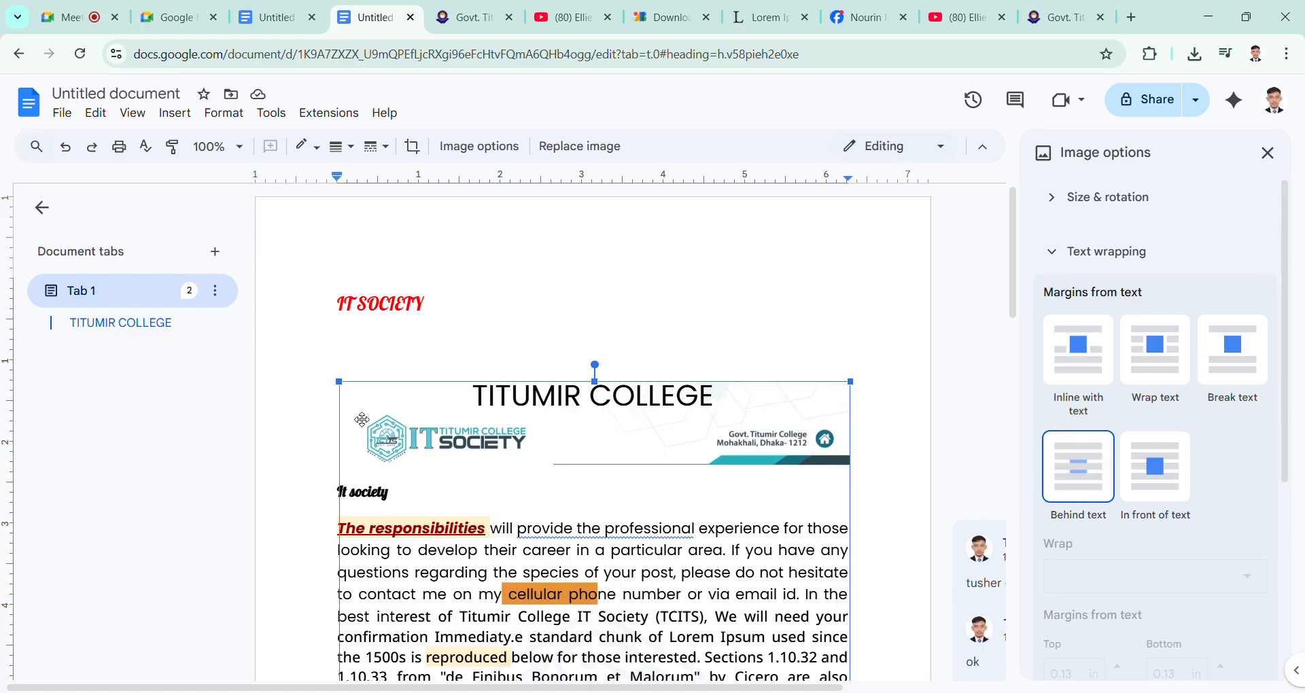
pyautogui.scroll(-8, 362, 420)
pyautogui.scroll(6, 362, 419)
pyautogui.scroll(2, 361, 419)
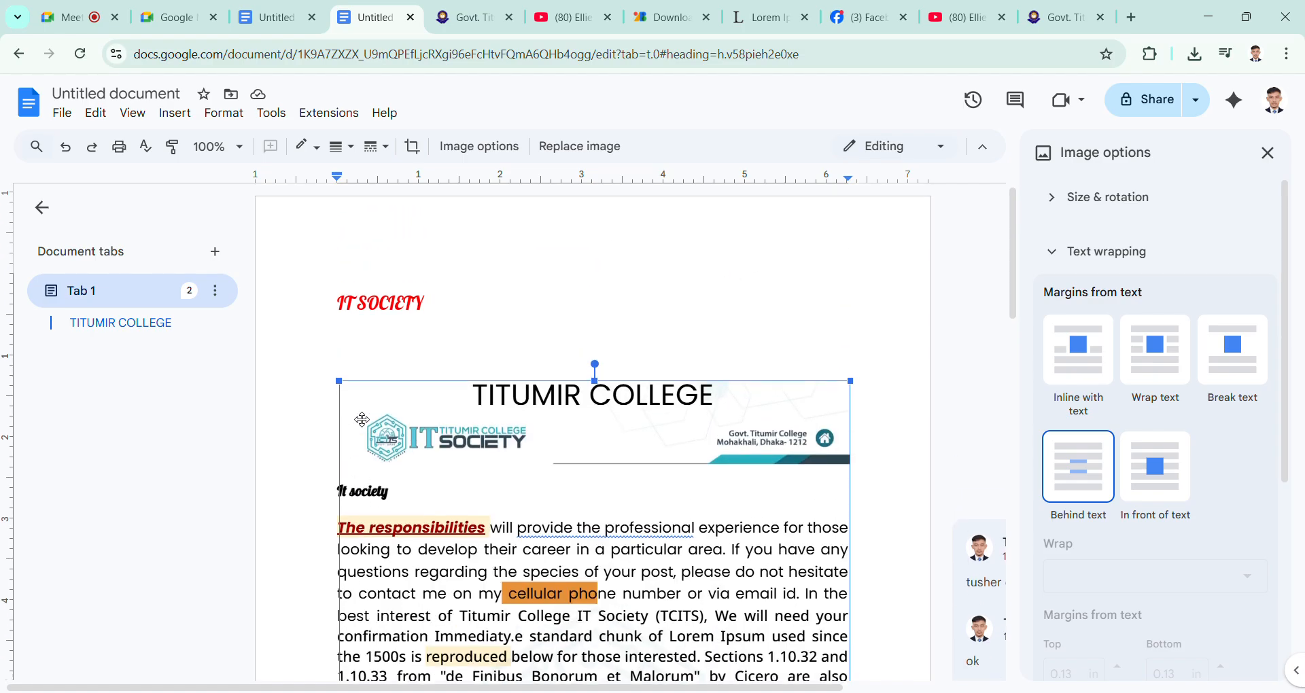
pyautogui.moveTo(342, 386); pyautogui.dragTo(291, 224)
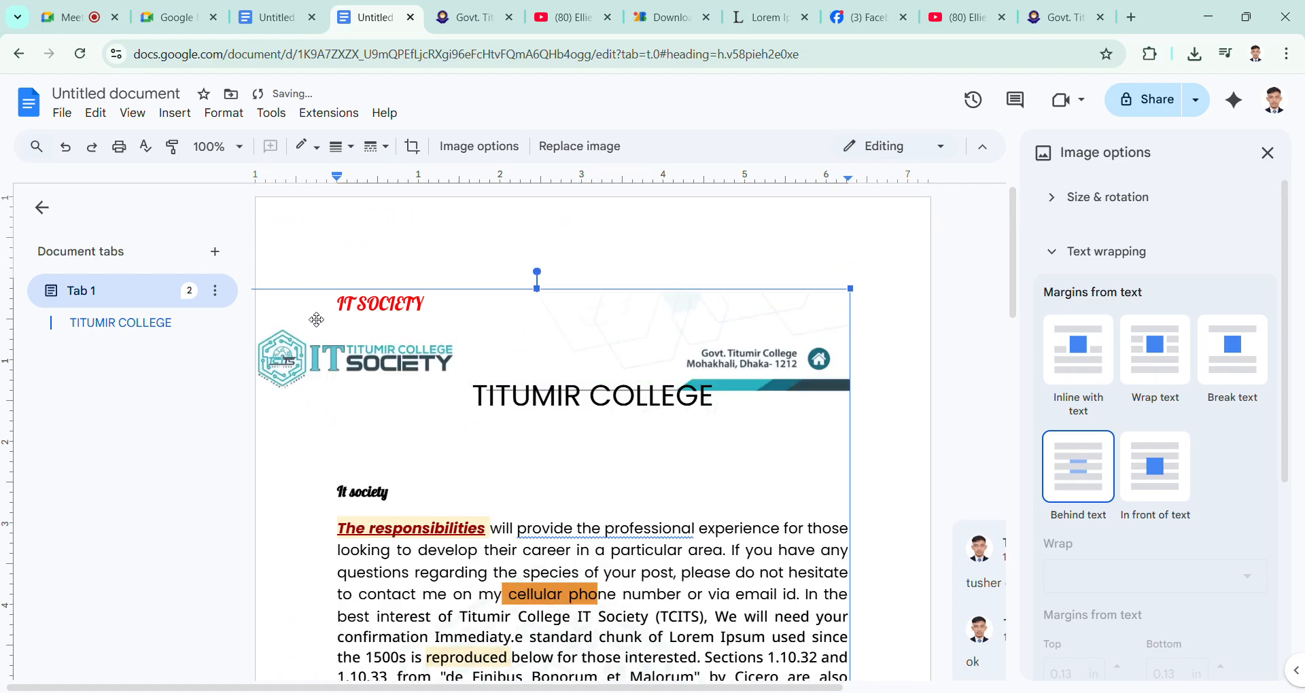
# Step: Move the letterhead image across the pages and bring it back up to the first page's top margin behind the title
pyautogui.moveTo(316, 320); pyautogui.dragTo(386, 292)
pyautogui.scroll(-5, 385, 272)
pyautogui.scroll(1, 384, 291)
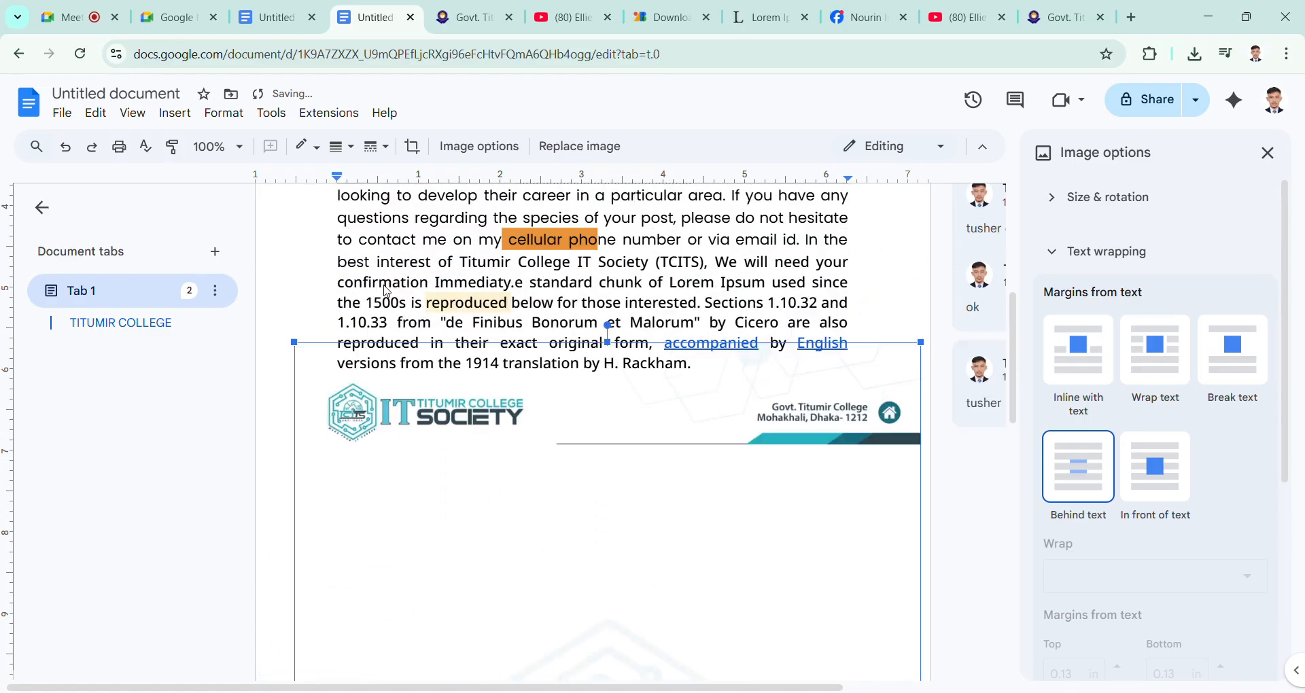
pyautogui.scroll(4, 384, 291)
pyautogui.scroll(-5, 446, 449)
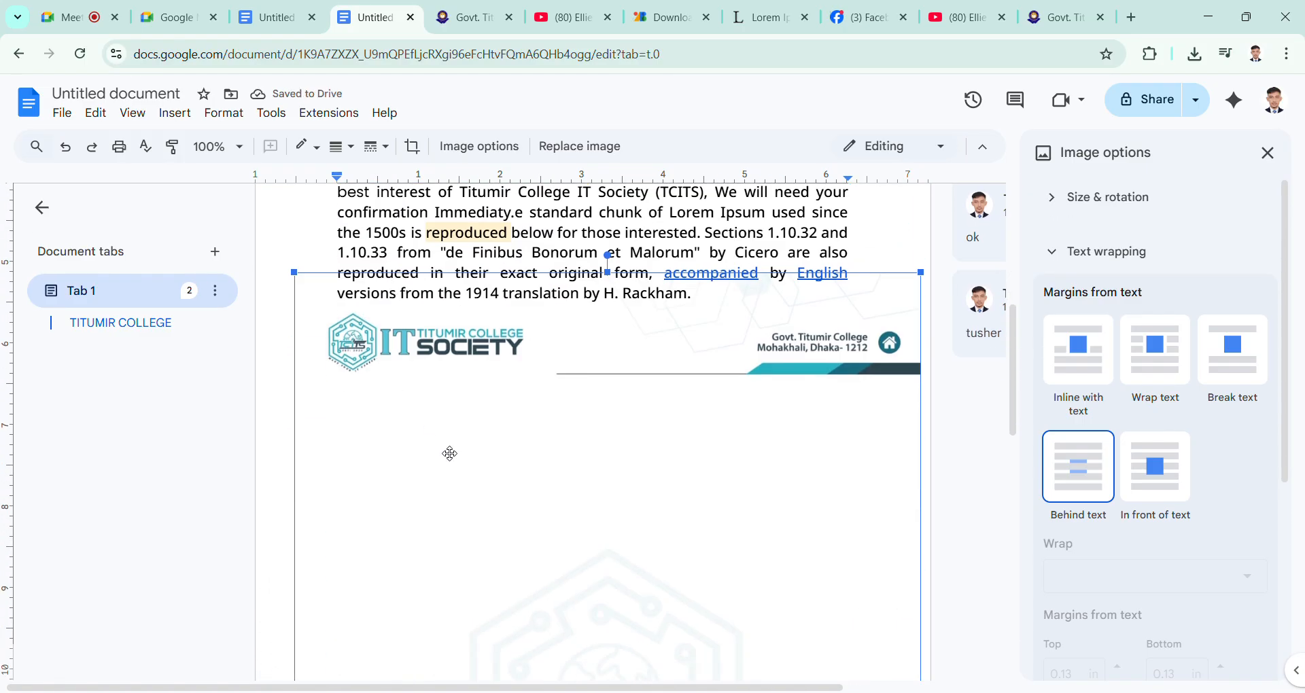
pyautogui.scroll(2, 450, 454)
pyautogui.scroll(-3, 528, 563)
pyautogui.moveTo(550, 669); pyautogui.dragTo(607, 221)
pyautogui.scroll(6, 524, 329)
pyautogui.scroll(-3, 579, 262)
pyautogui.scroll(3, 607, 221)
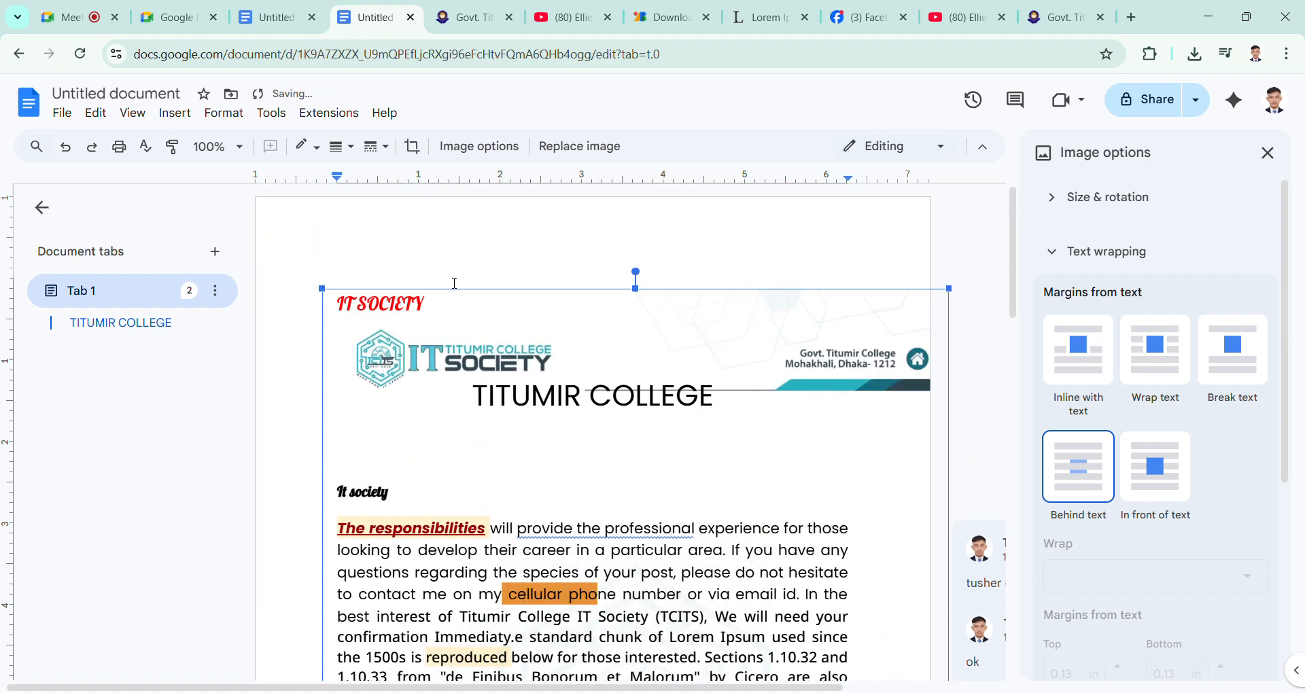
# Step: Enlarge the letterhead image toward the page's upper-left corner and reposition it lower, behind the body paragraph
pyautogui.moveTo(324, 292); pyautogui.dragTo(292, 199)
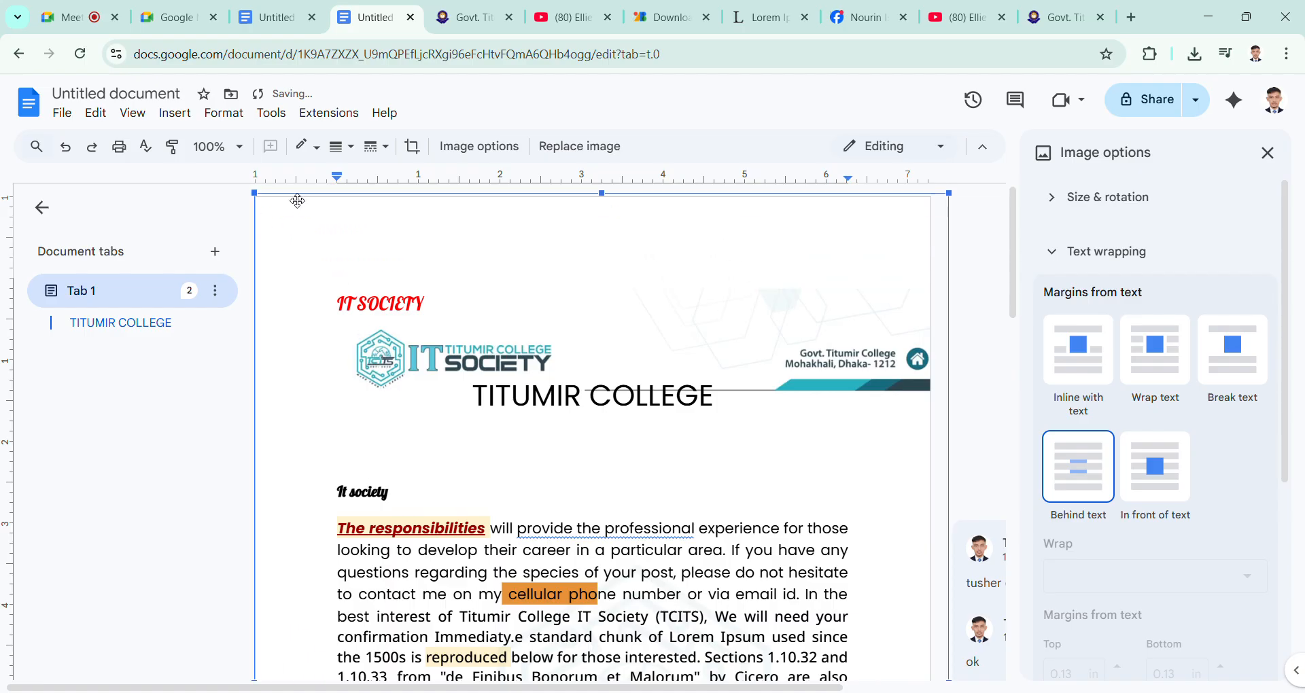
pyautogui.tripleClick(736, 388)
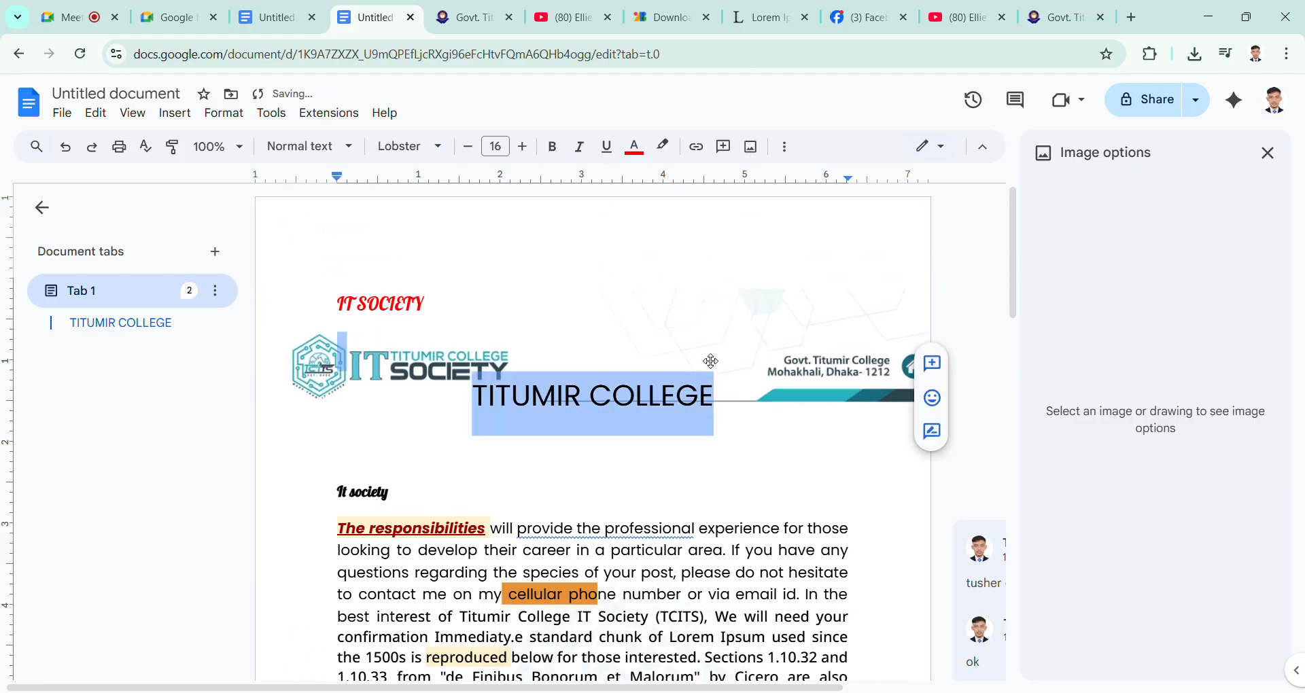
pyautogui.click(773, 459)
pyautogui.scroll(-4, 767, 417)
pyautogui.moveTo(772, 459); pyautogui.dragTo(776, 420)
pyautogui.scroll(4, 765, 417)
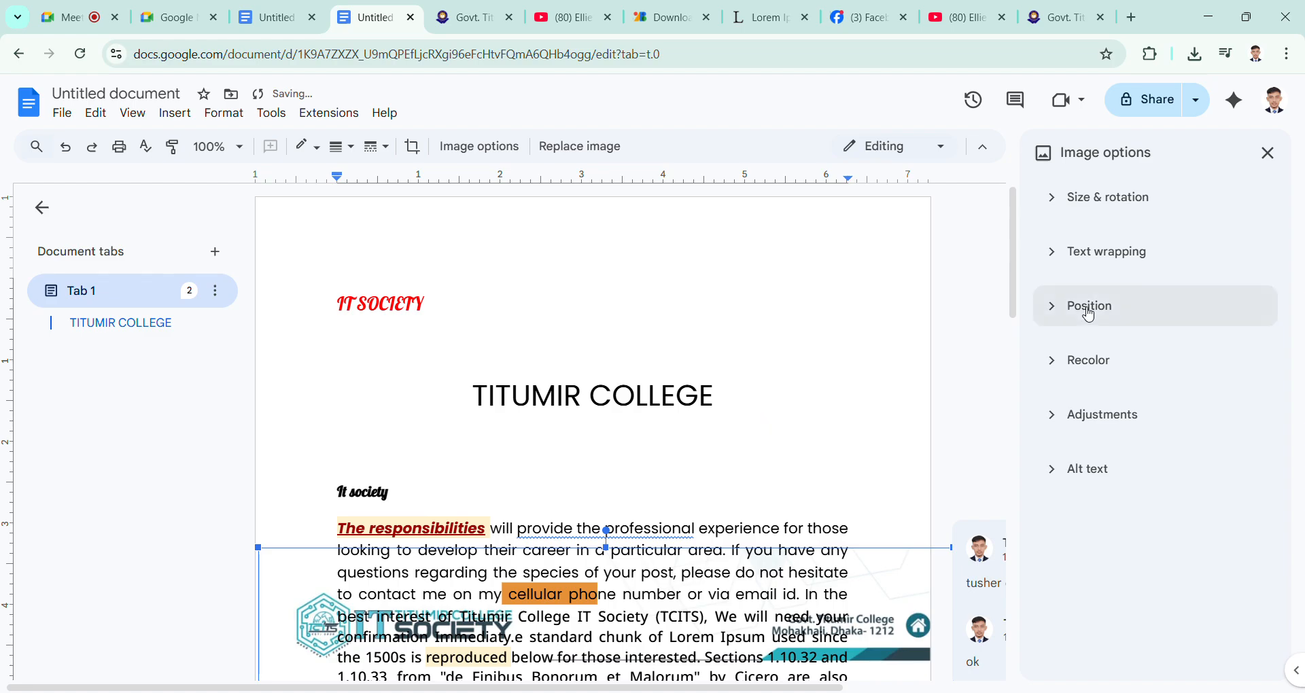
# Step: Set the letterhead image's text wrapping to Wrap text and move it up to the first page, below the paragraph
pyautogui.click(1059, 257)
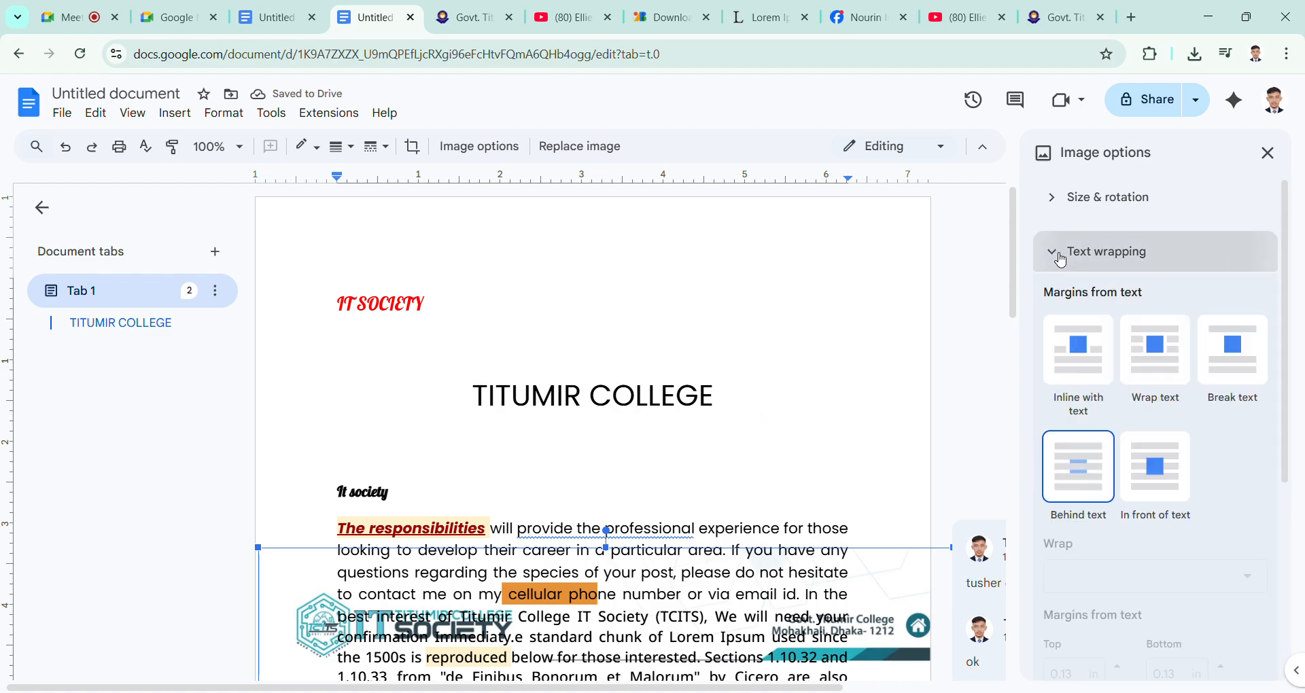
pyautogui.click(1159, 378)
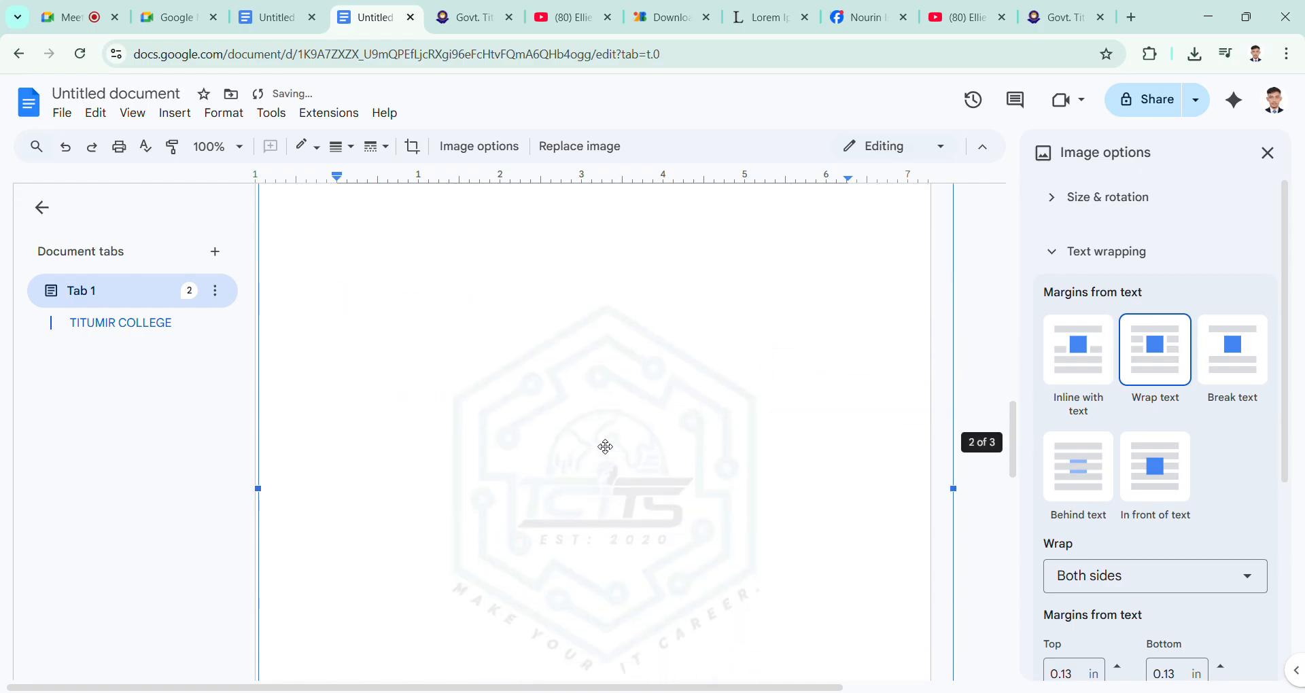
pyautogui.moveTo(646, 571); pyautogui.dragTo(664, 355)
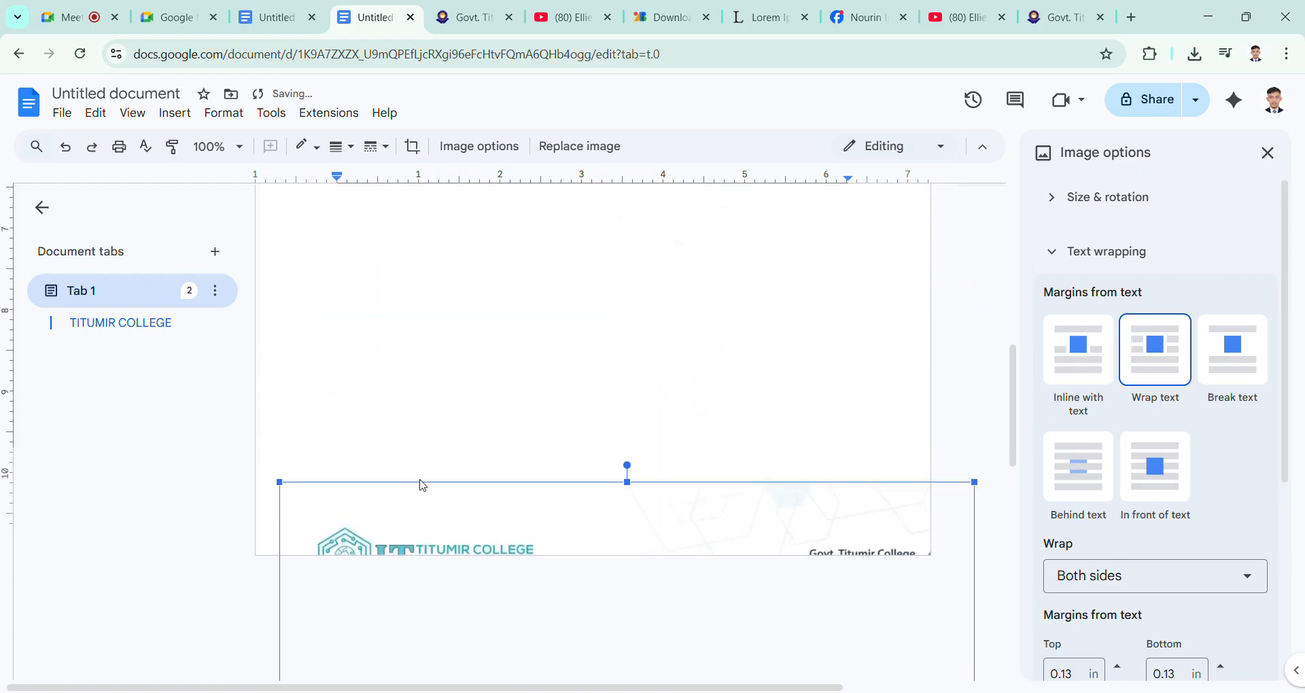
pyautogui.moveTo(518, 469); pyautogui.dragTo(503, 233)
pyautogui.scroll(1, 503, 233)
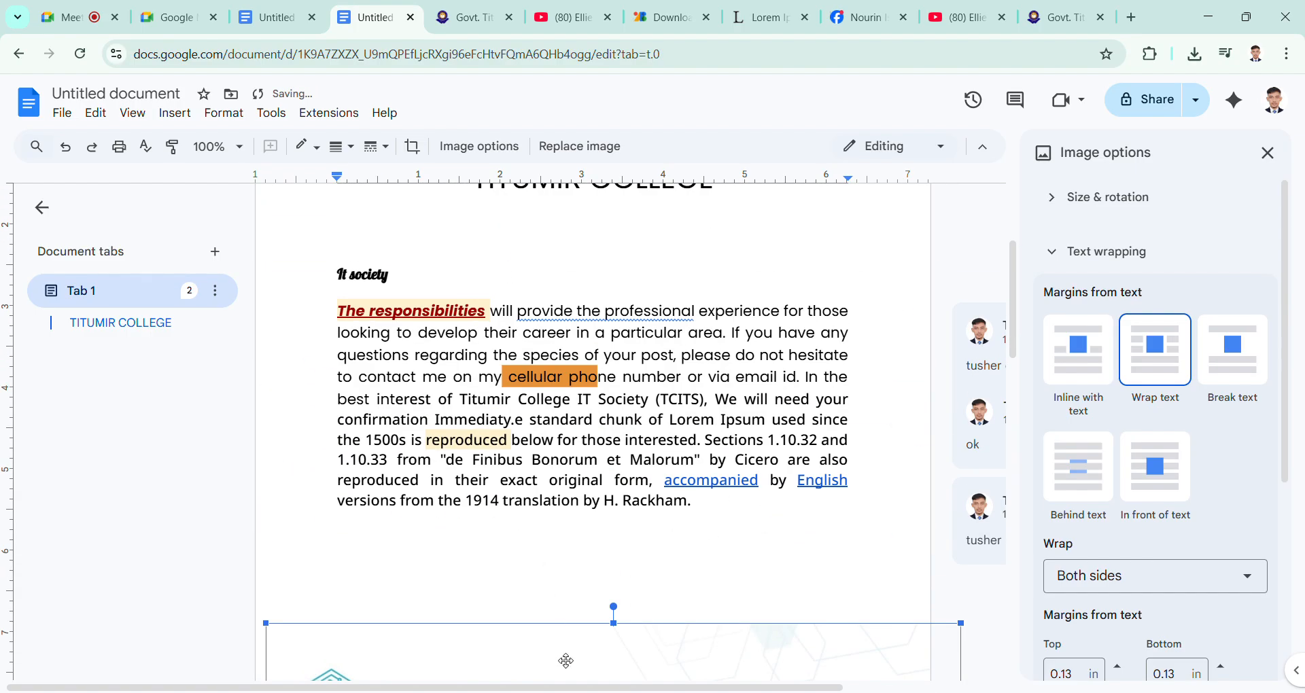
pyautogui.moveTo(566, 661); pyautogui.dragTo(580, 218)
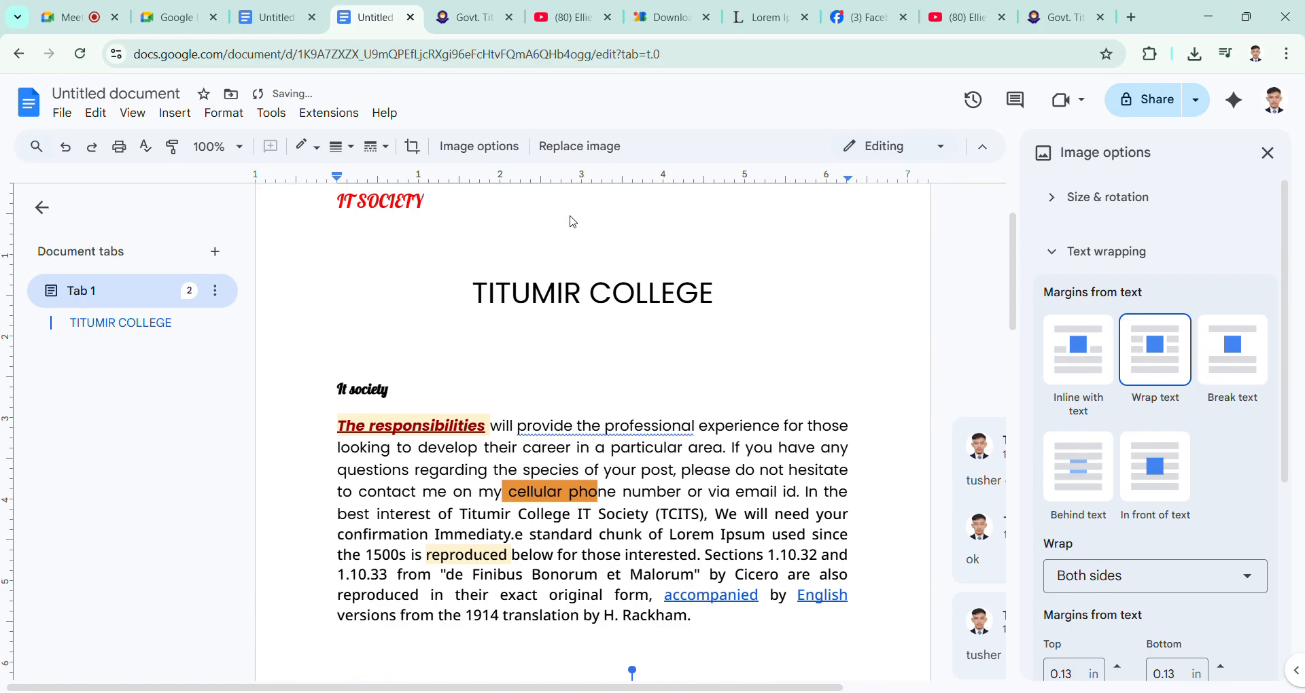
# Step: Move the wrapped letterhead image to the first page's top margin, enlarge it past the left edge, and reposition it below the title
pyautogui.scroll(-3, 578, 354)
pyautogui.scroll(1, 563, 553)
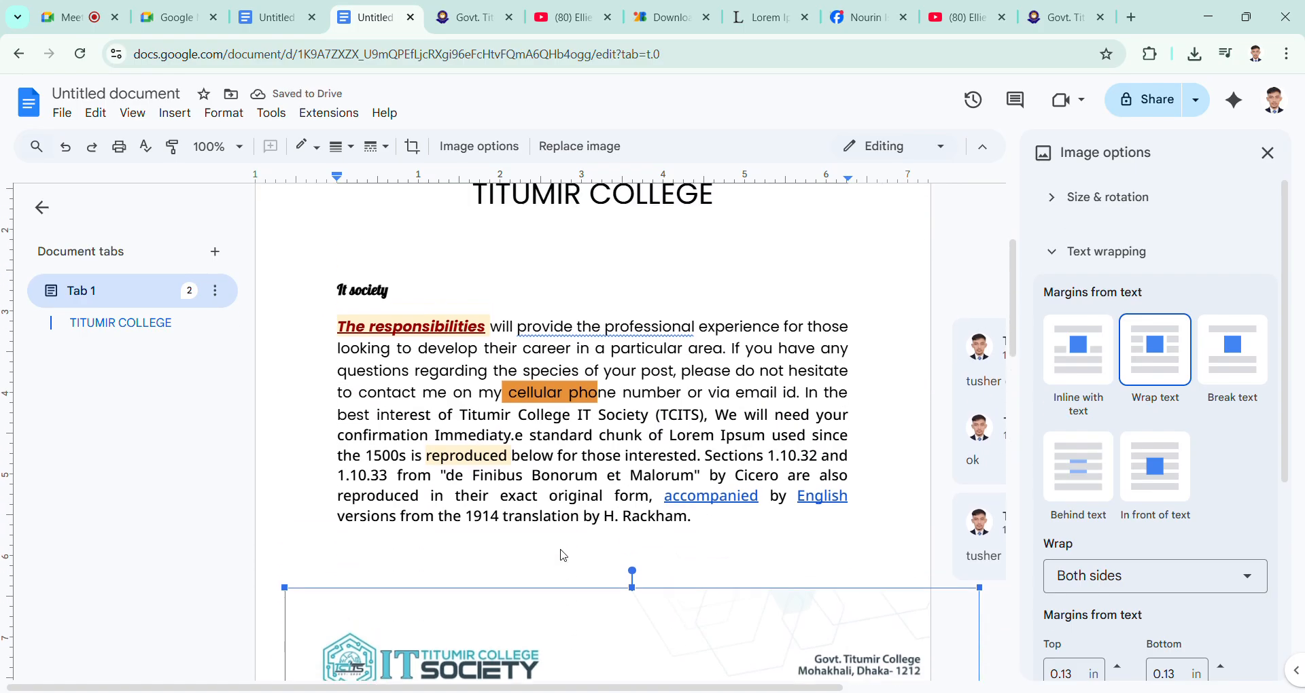
pyautogui.moveTo(582, 629); pyautogui.dragTo(578, 218)
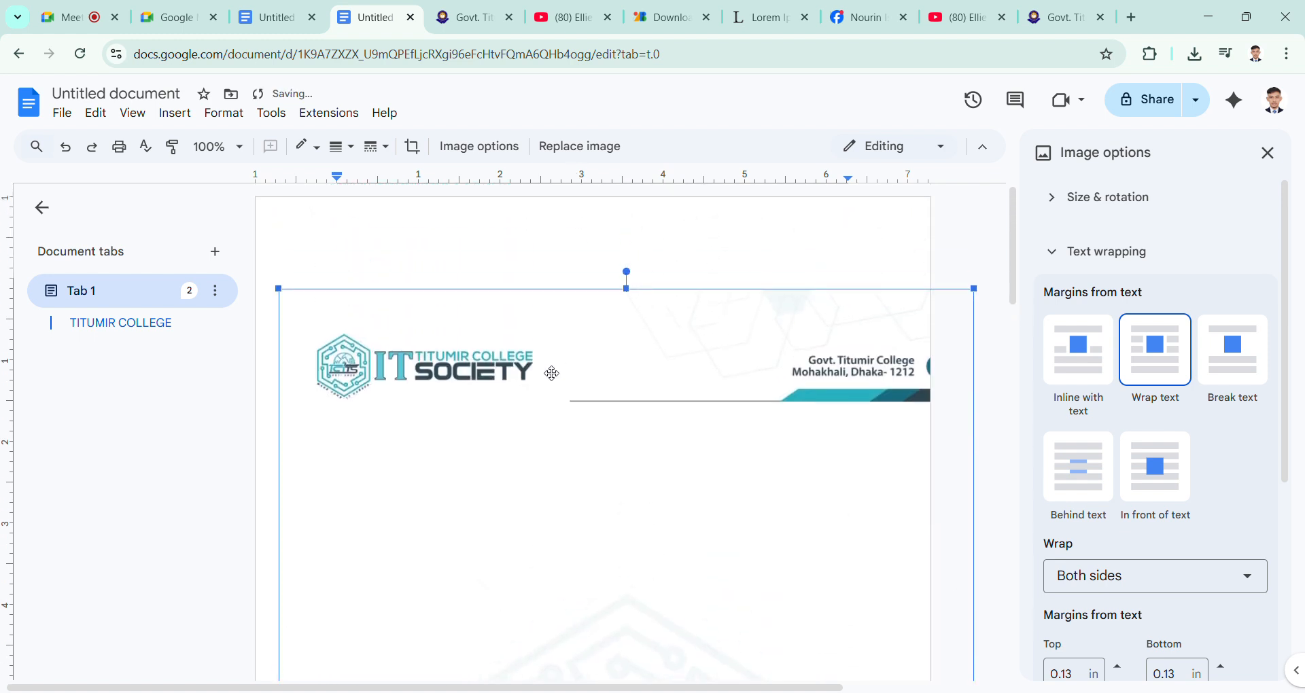
pyautogui.moveTo(280, 288); pyautogui.dragTo(268, 198)
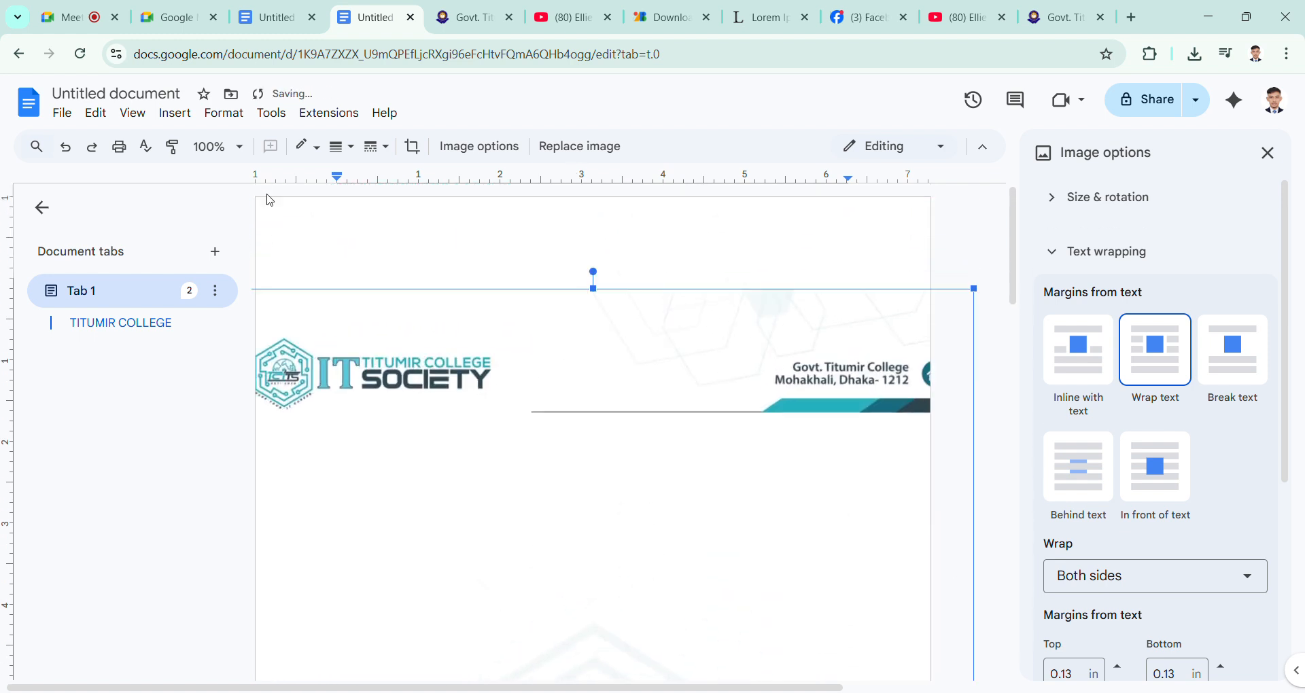
pyautogui.moveTo(655, 385); pyautogui.dragTo(654, 367)
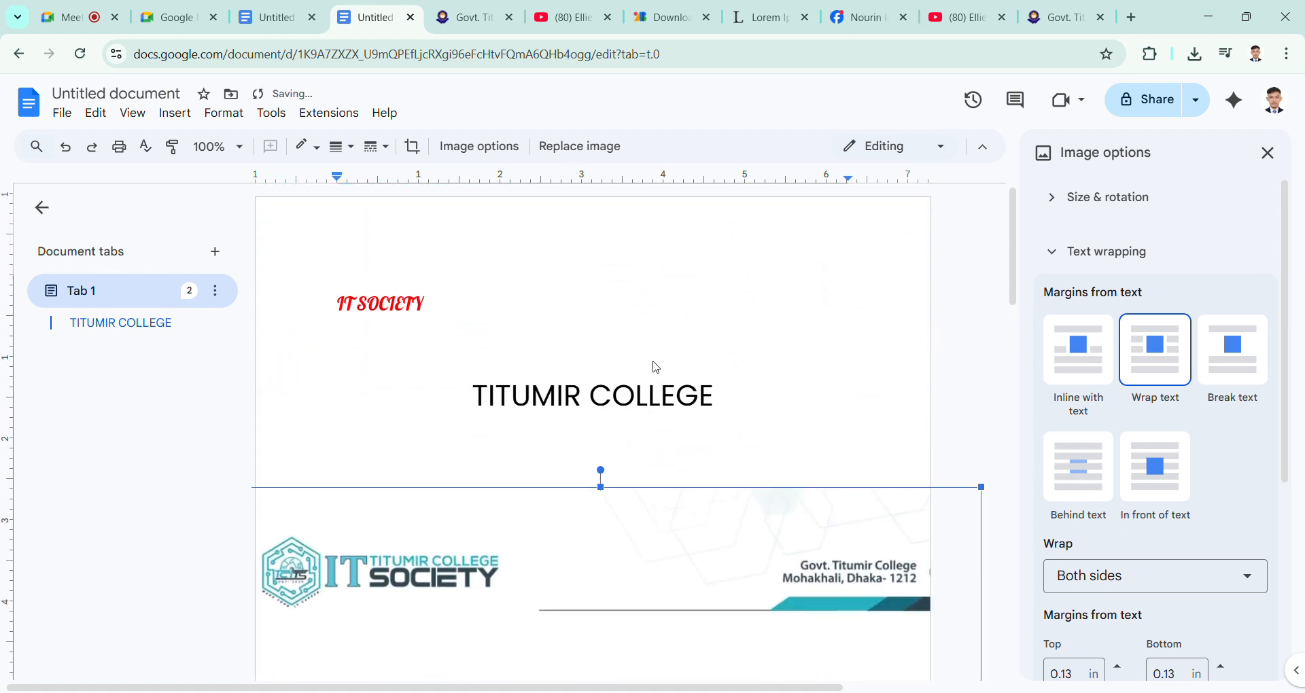
# Step: Check the Wrap side choices and delete the letterhead image from the document
pyautogui.click(1209, 591)
pyautogui.click(1210, 593)
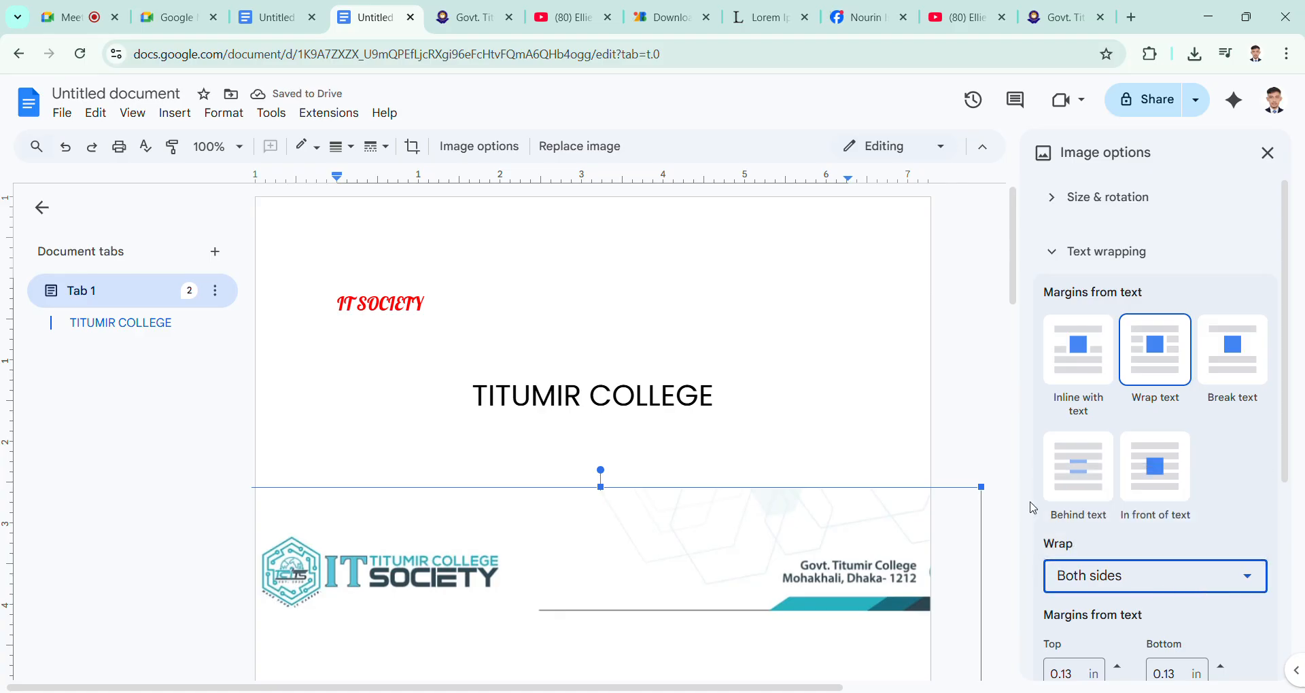
pyautogui.click(753, 527)
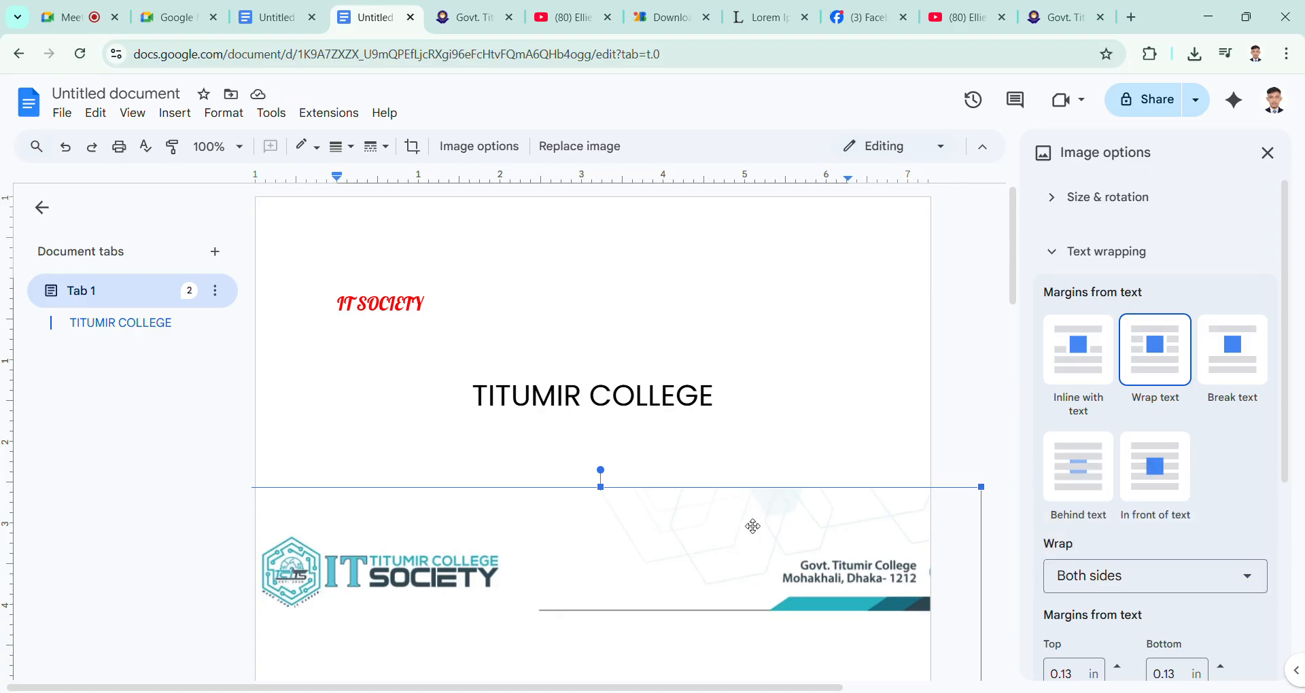
pyautogui.press('Delete')
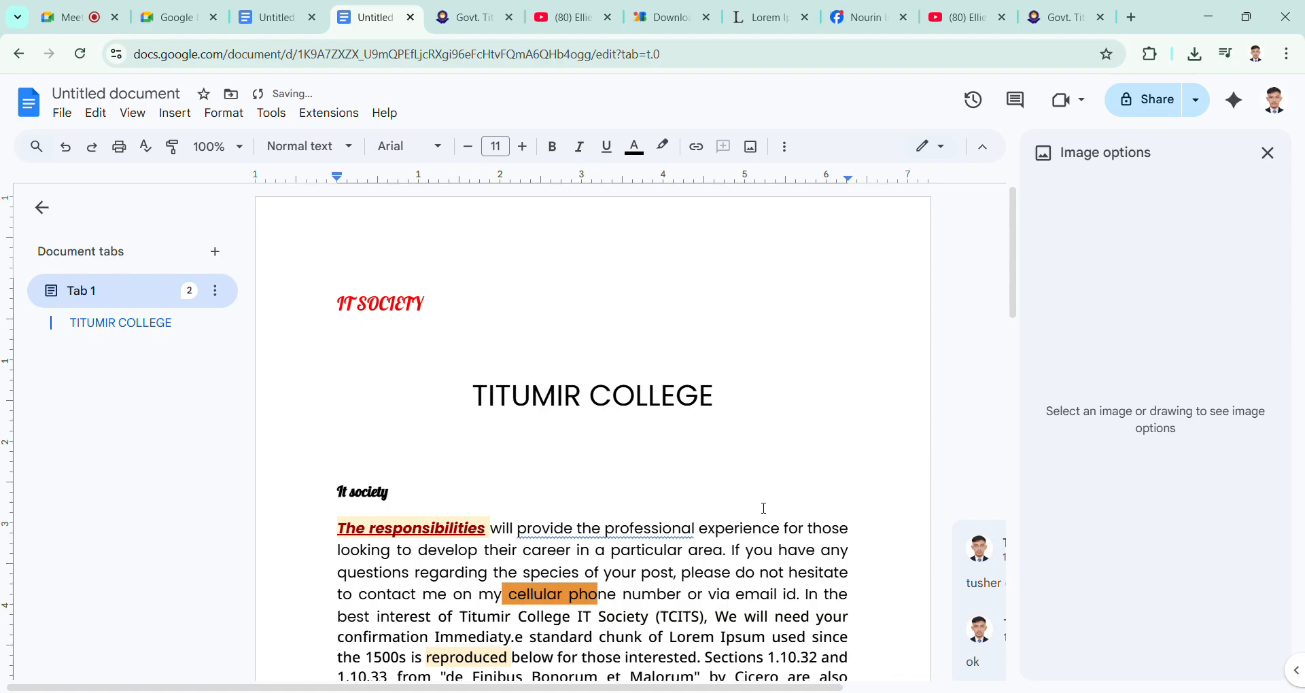
# Step: Left-align the TITUMIR COLLEGE title and remove the blank line above it
pyautogui.press('Up')
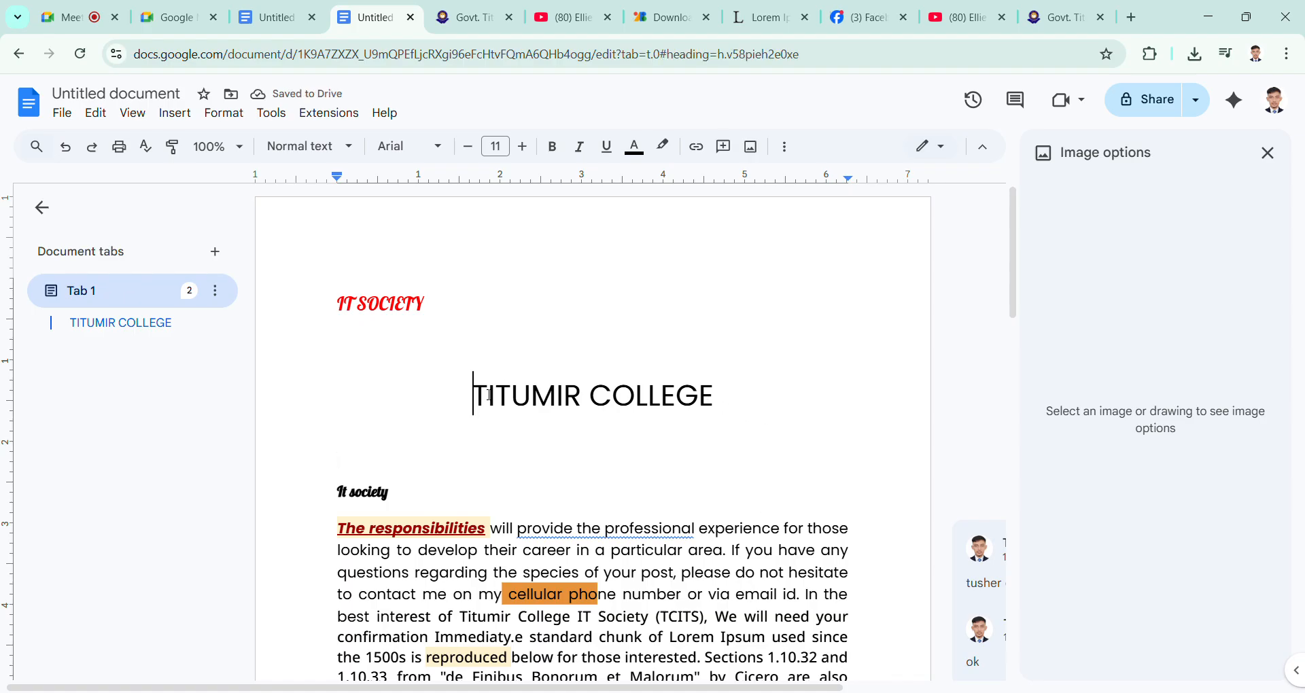
pyautogui.hotkey('ctrl', 'shift', 'l')
pyautogui.press('BackSpace')
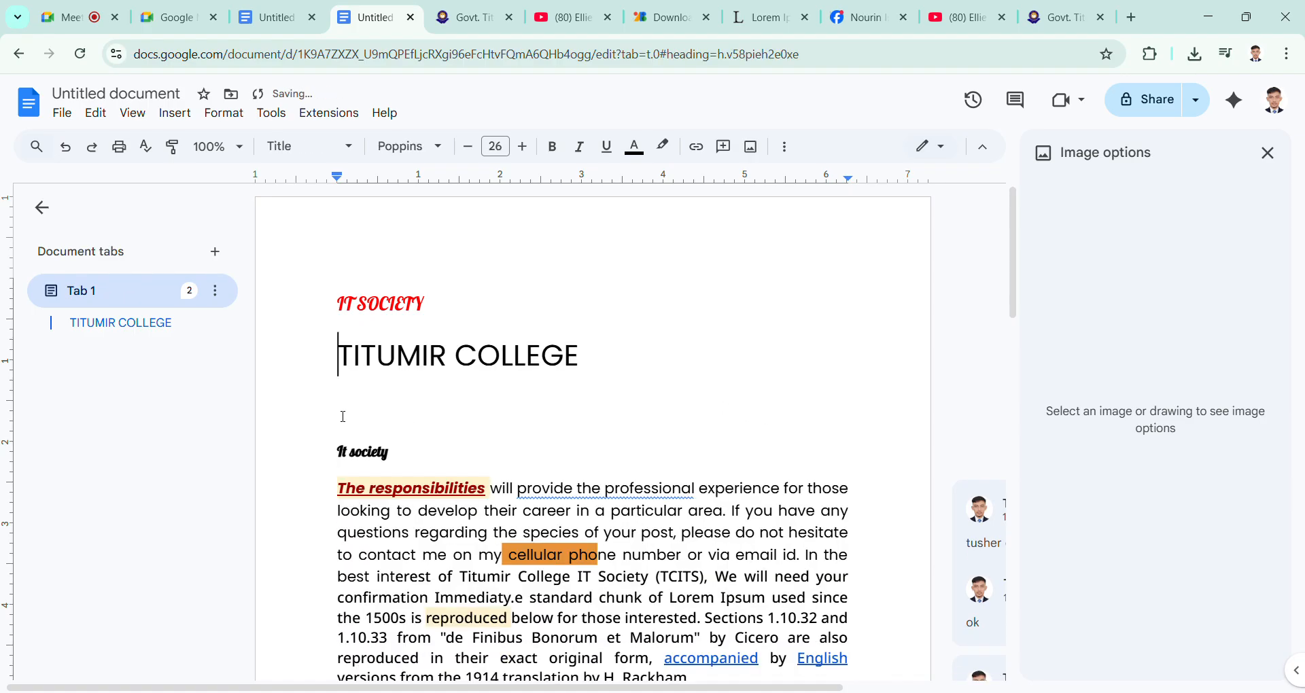
# Step: Add a blank line below the TITUMIR COLLEGE title, insert the portrait photo taken outside the red building there, and look it over
pyautogui.click(593, 372)
pyautogui.press('Return')
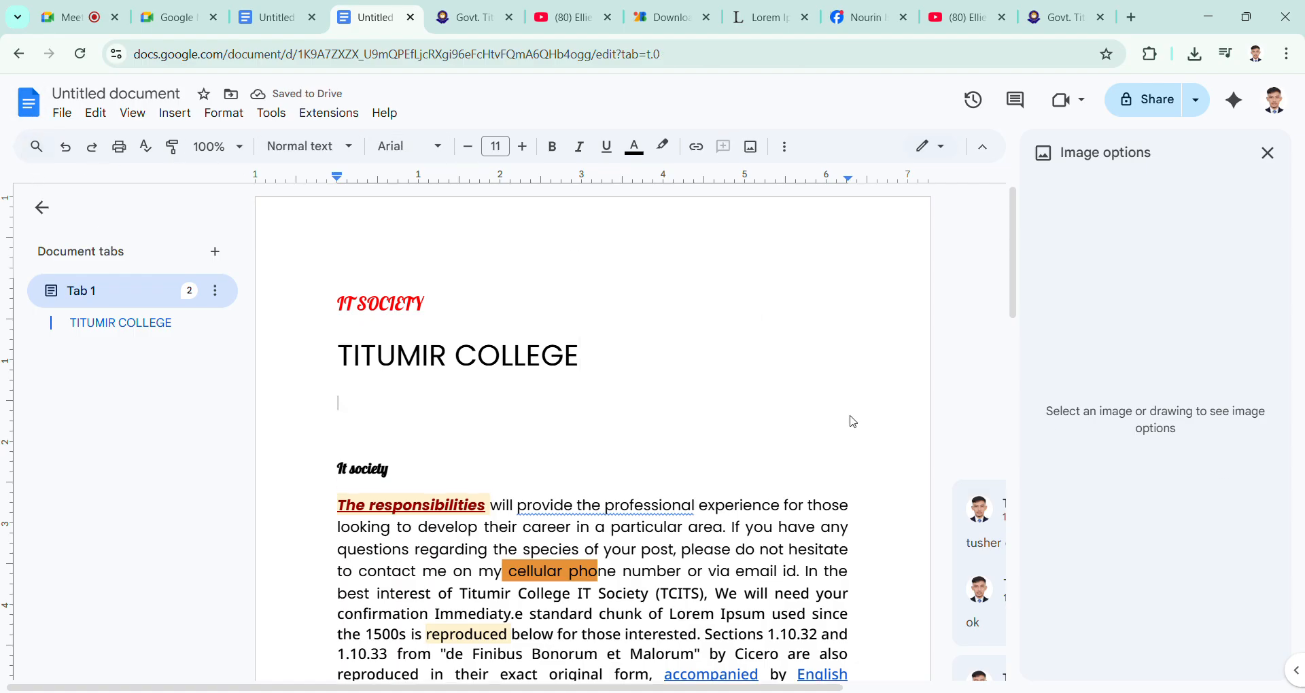
pyautogui.click(751, 147)
pyautogui.click(813, 180)
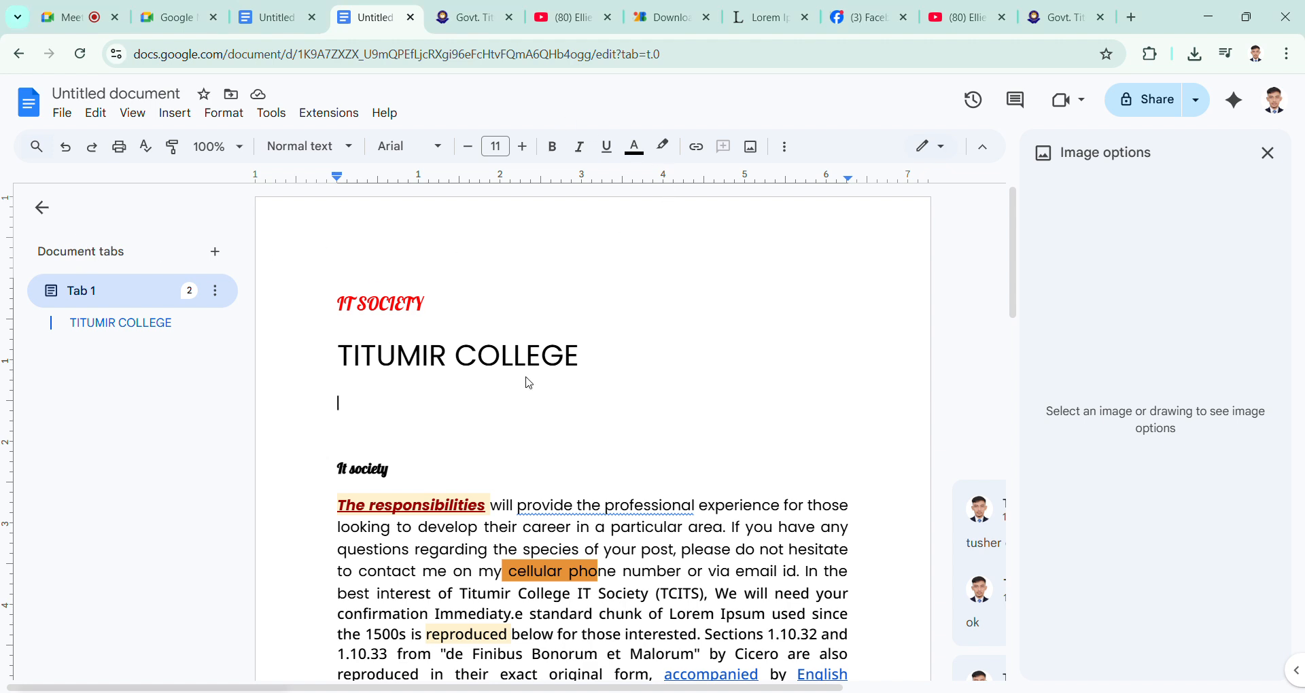
pyautogui.scroll(8, 749, 406)
pyautogui.scroll(-5, 719, 408)
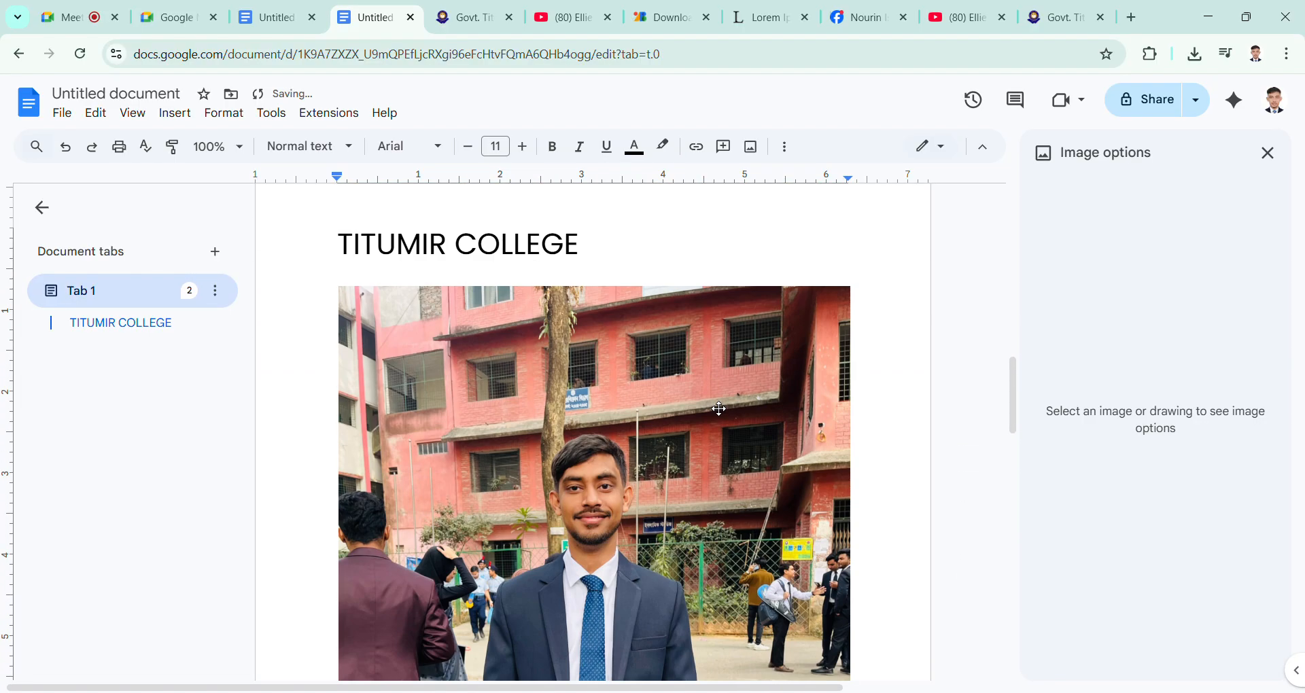
pyautogui.scroll(-3, 717, 411)
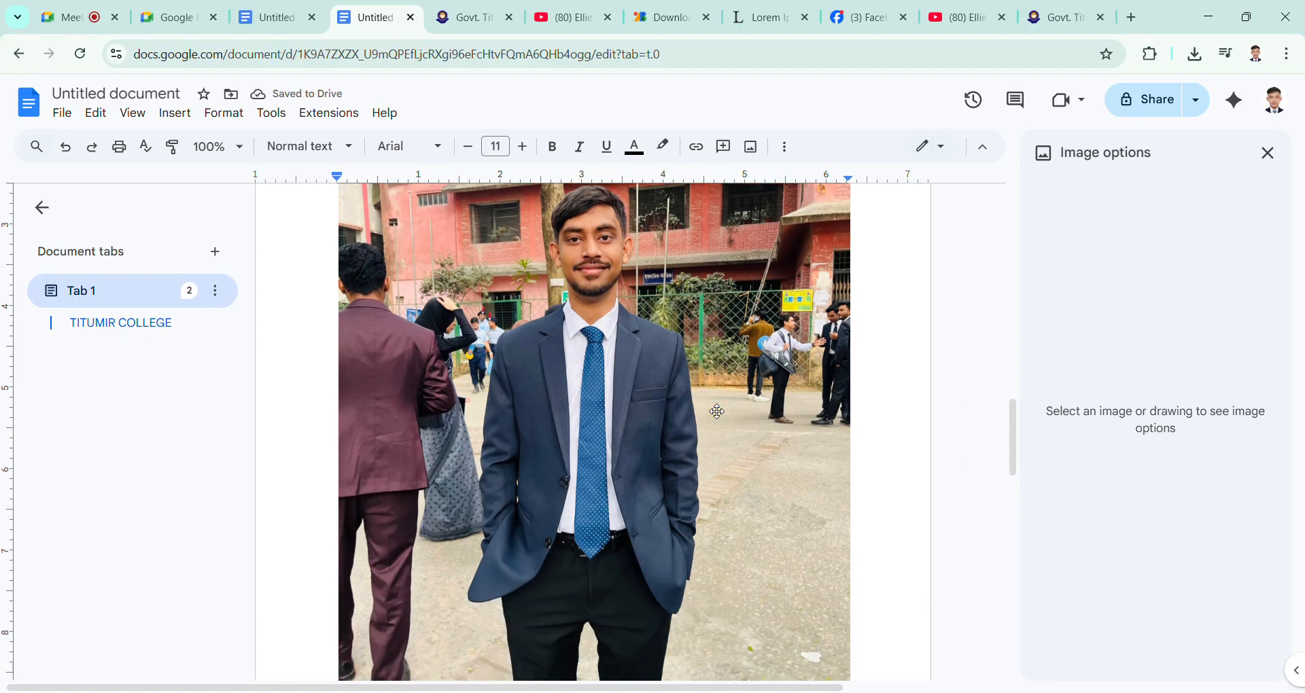
pyautogui.scroll(6, 720, 401)
pyautogui.scroll(3, 726, 393)
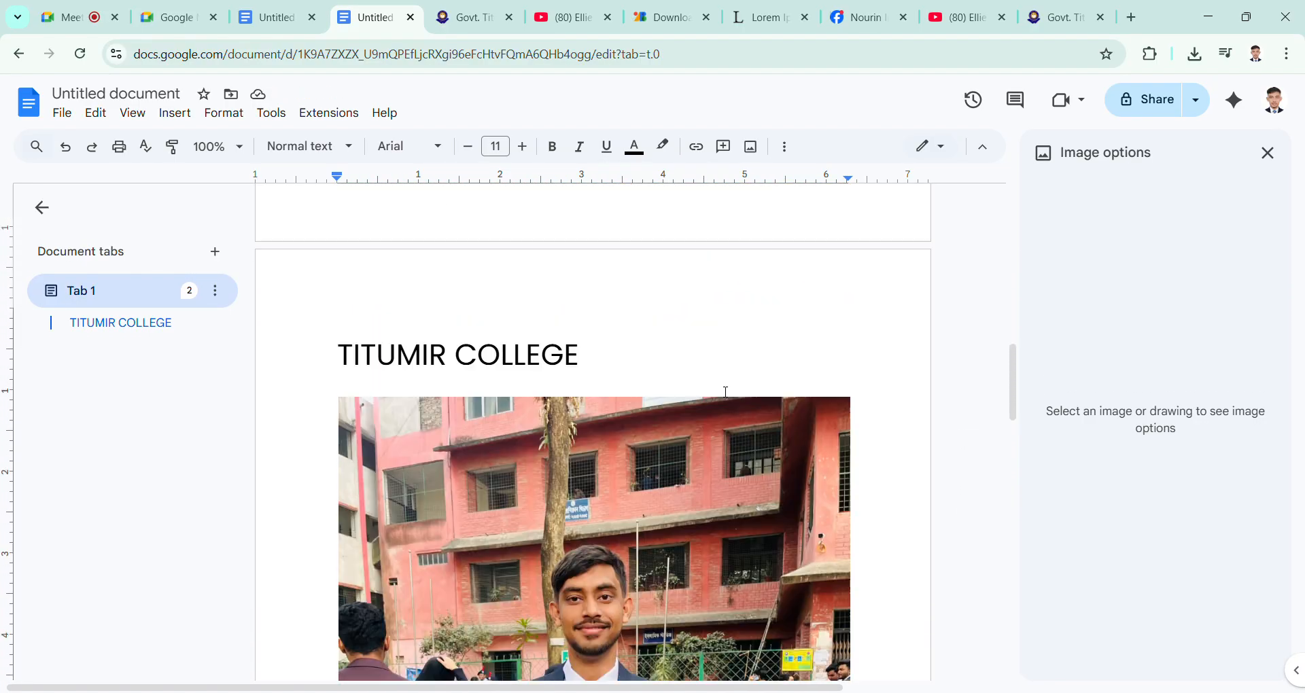
pyautogui.scroll(-1, 699, 464)
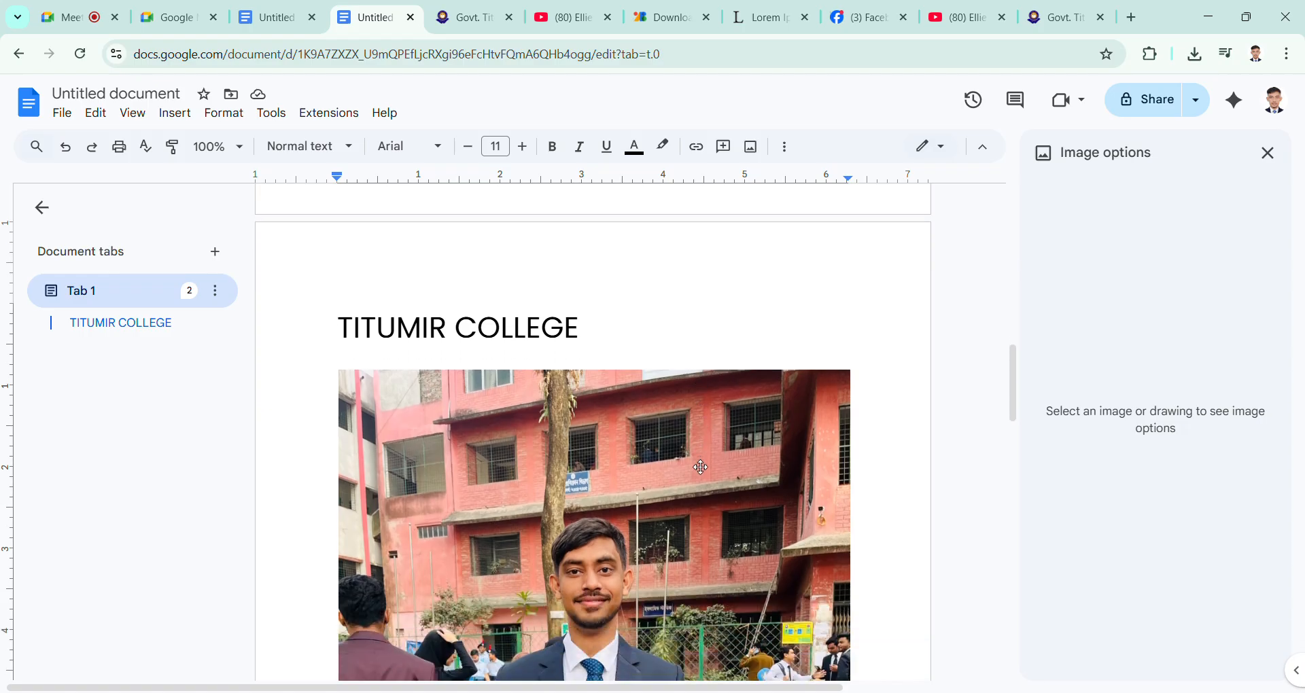
# Step: Select the portrait photo, reopen its image options, and review the size and rotation settings before collapsing them
pyautogui.click(701, 467)
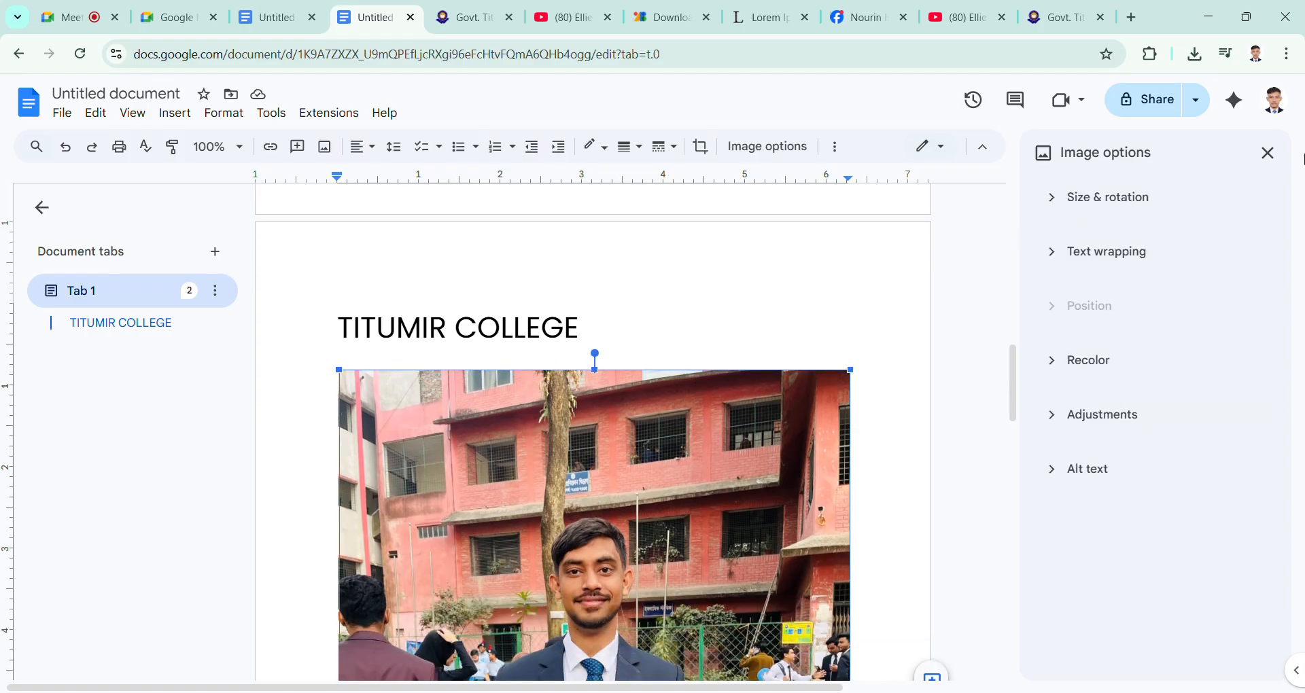
pyautogui.click(1268, 152)
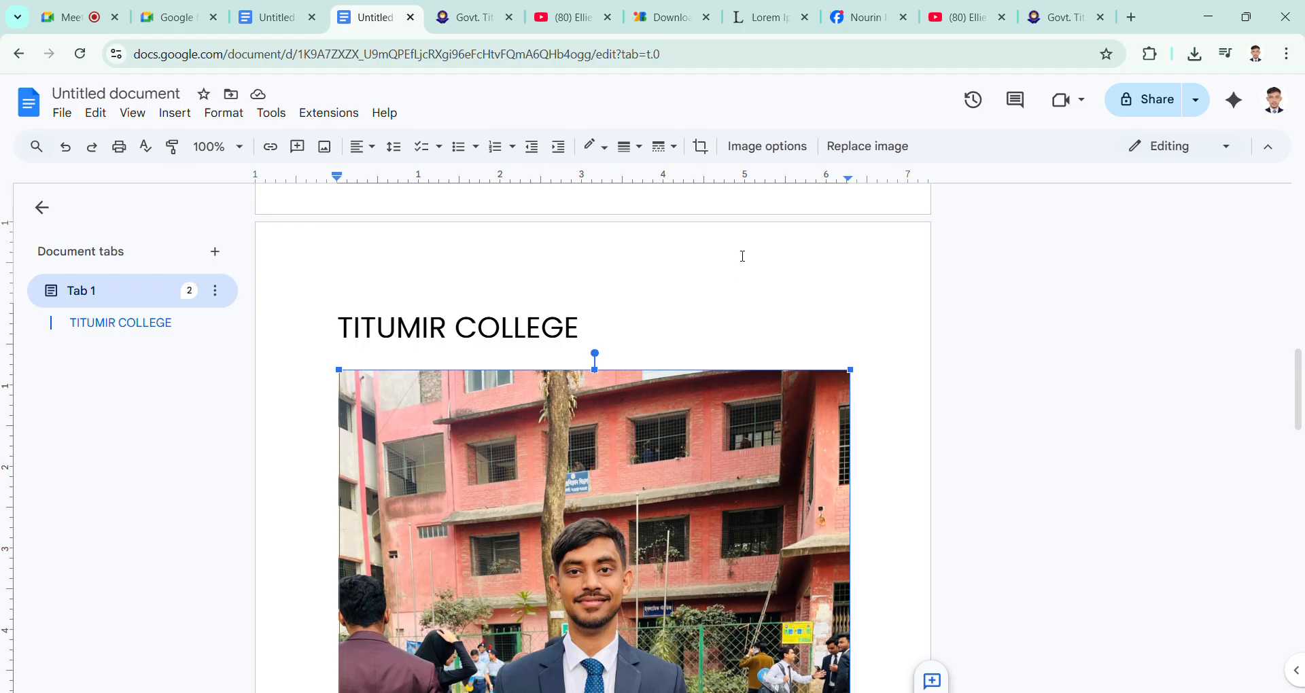
pyautogui.click(763, 147)
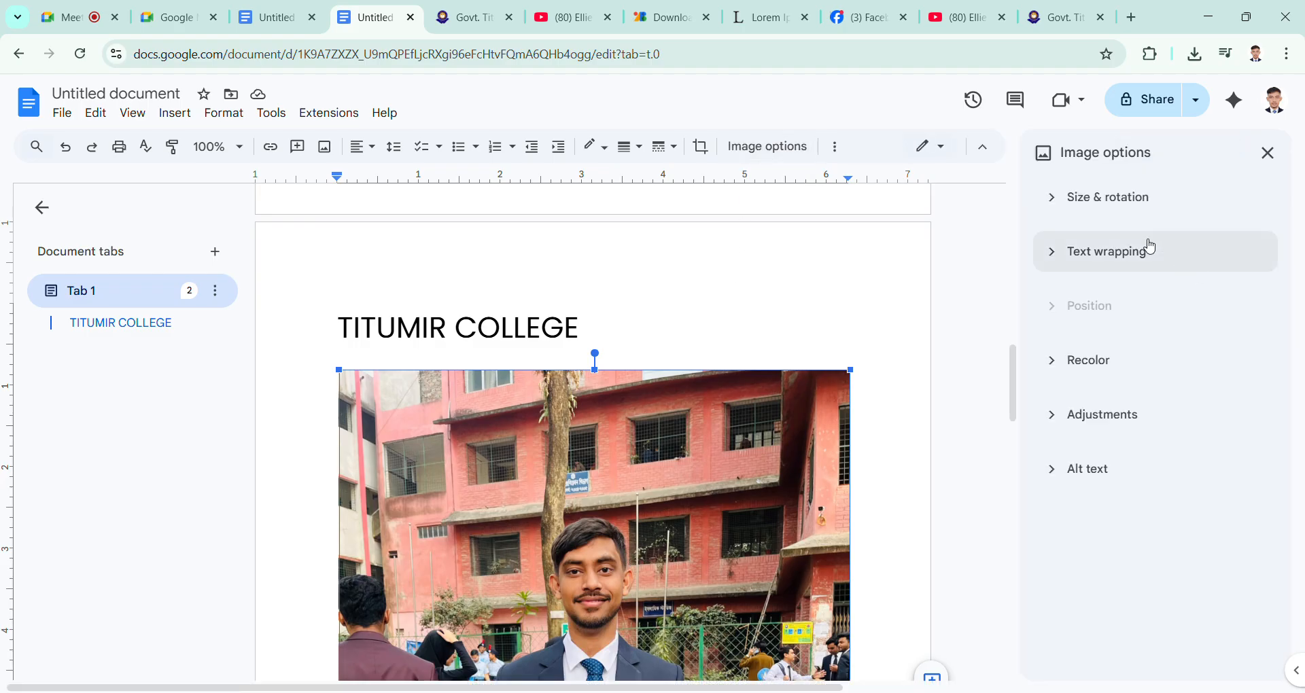
pyautogui.click(1121, 199)
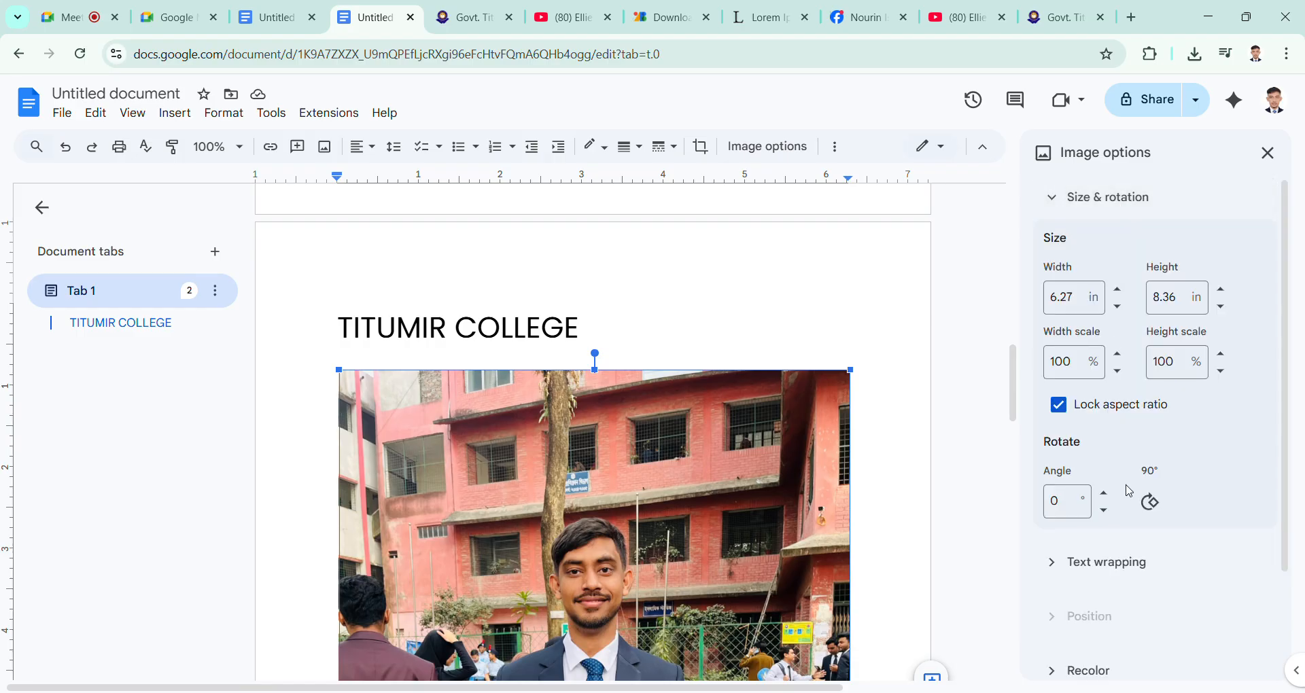
pyautogui.scroll(-2, 1127, 497)
pyautogui.scroll(3, 1127, 497)
pyautogui.click(1054, 198)
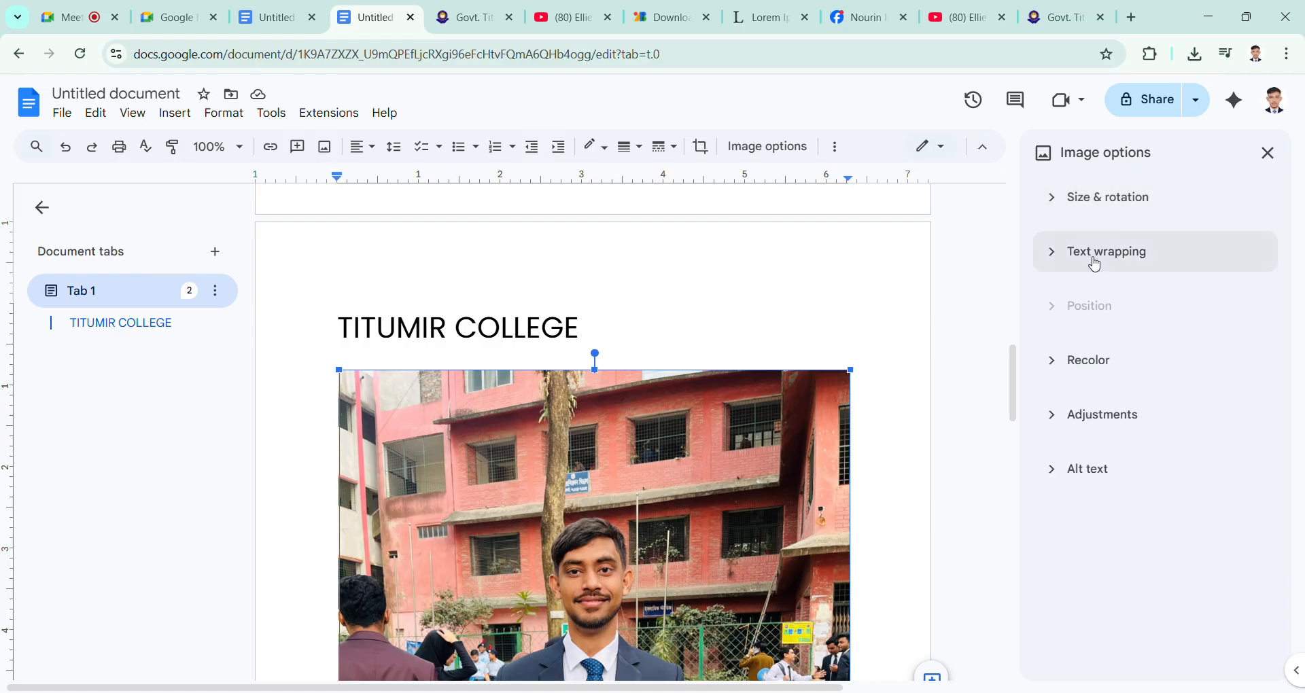
# Step: Set the portrait photo's text wrapping to Wrap text and shrink the photo from two opposite corners
pyautogui.click(1095, 264)
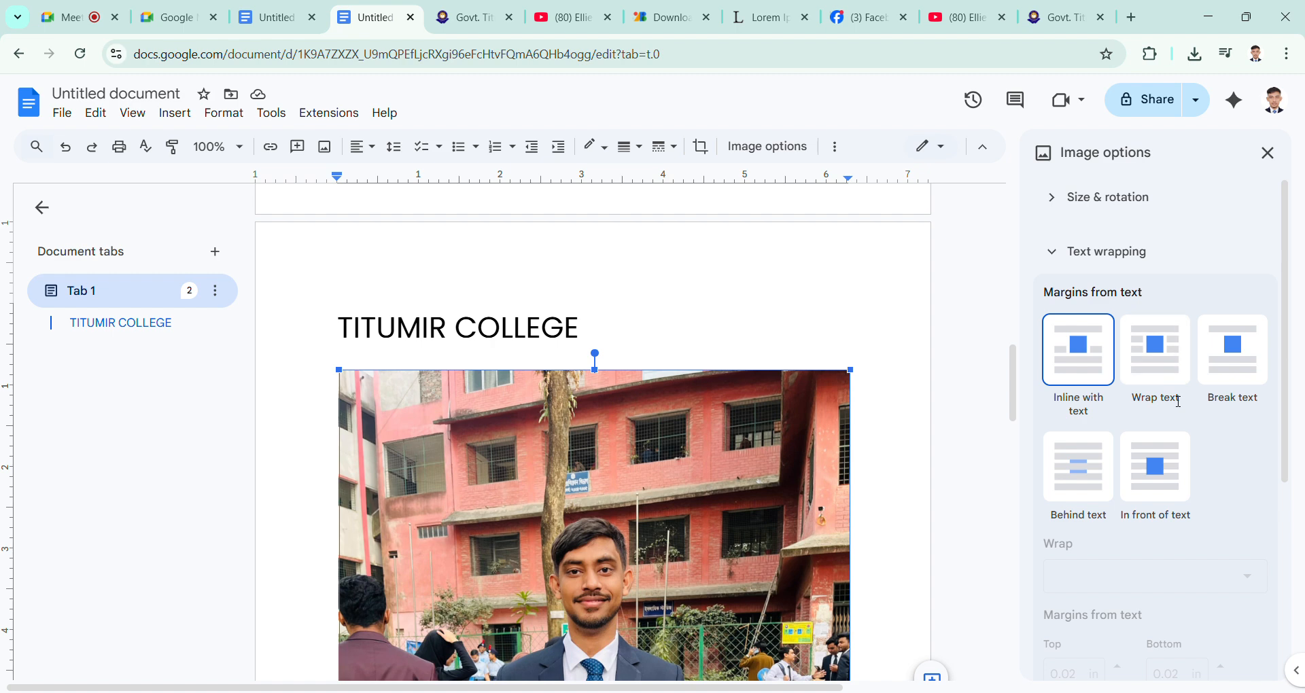
pyautogui.click(1163, 370)
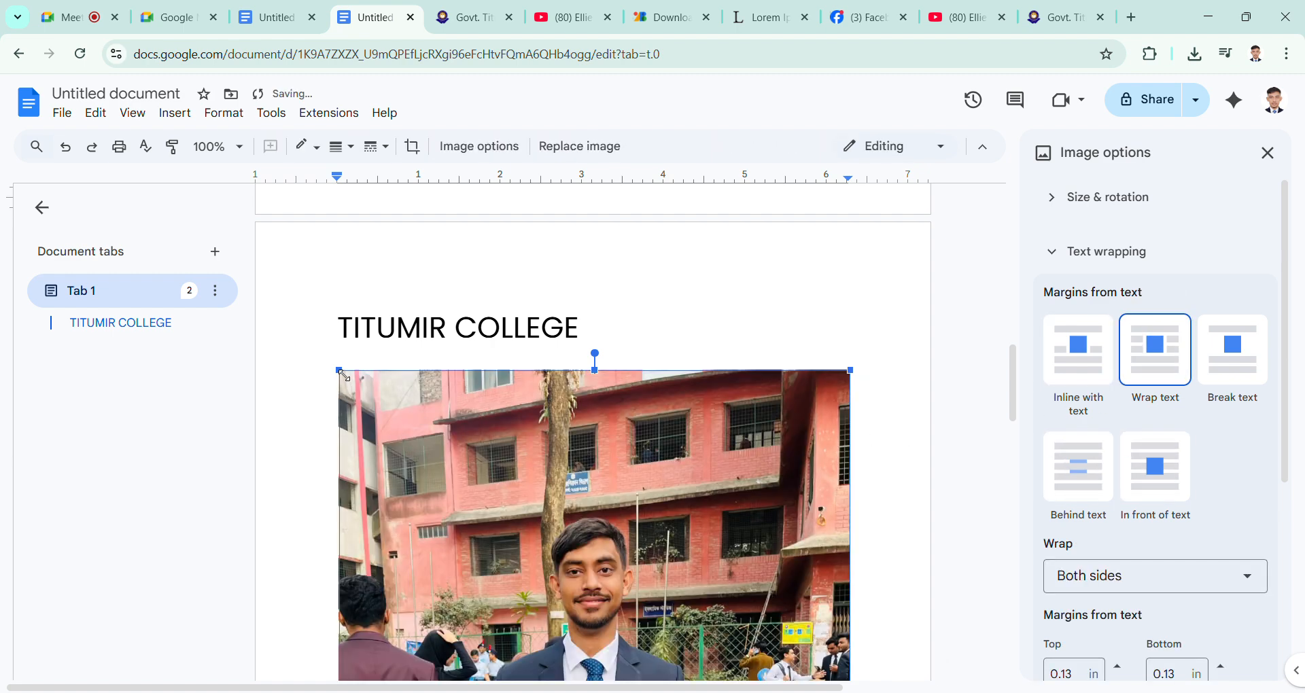
pyautogui.moveTo(342, 374); pyautogui.dragTo(473, 565)
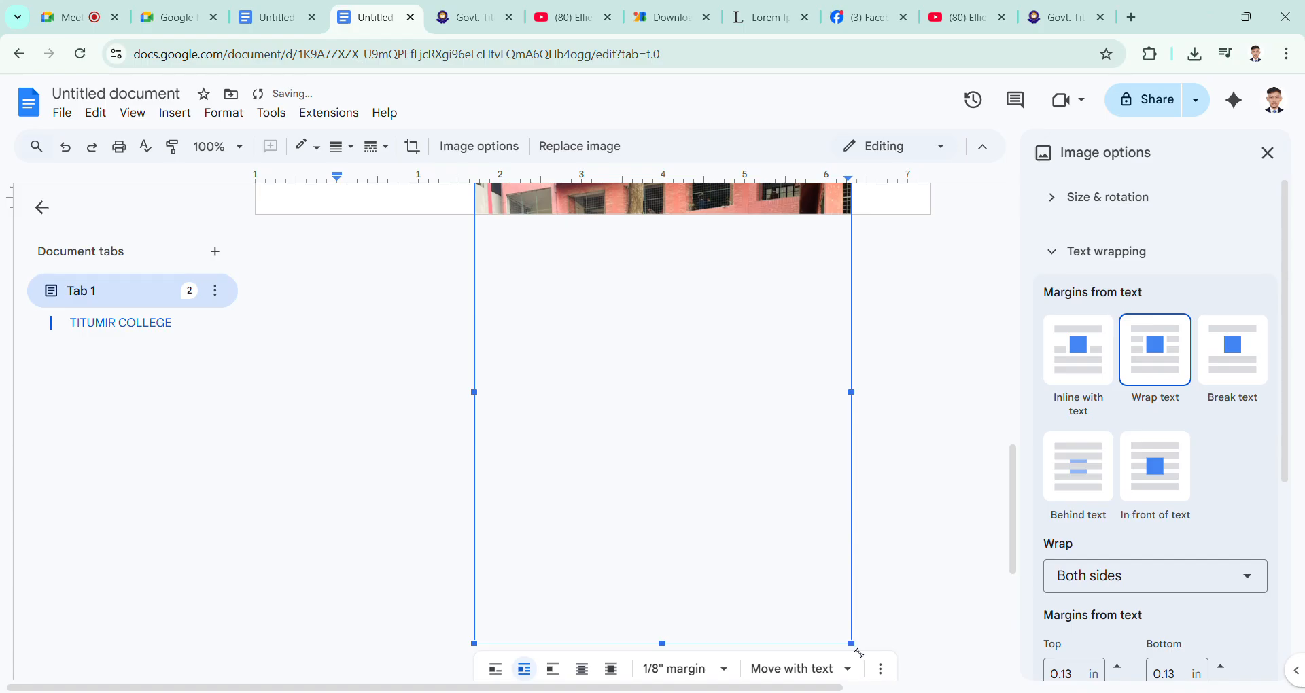
pyautogui.moveTo(860, 653); pyautogui.dragTo(759, 517)
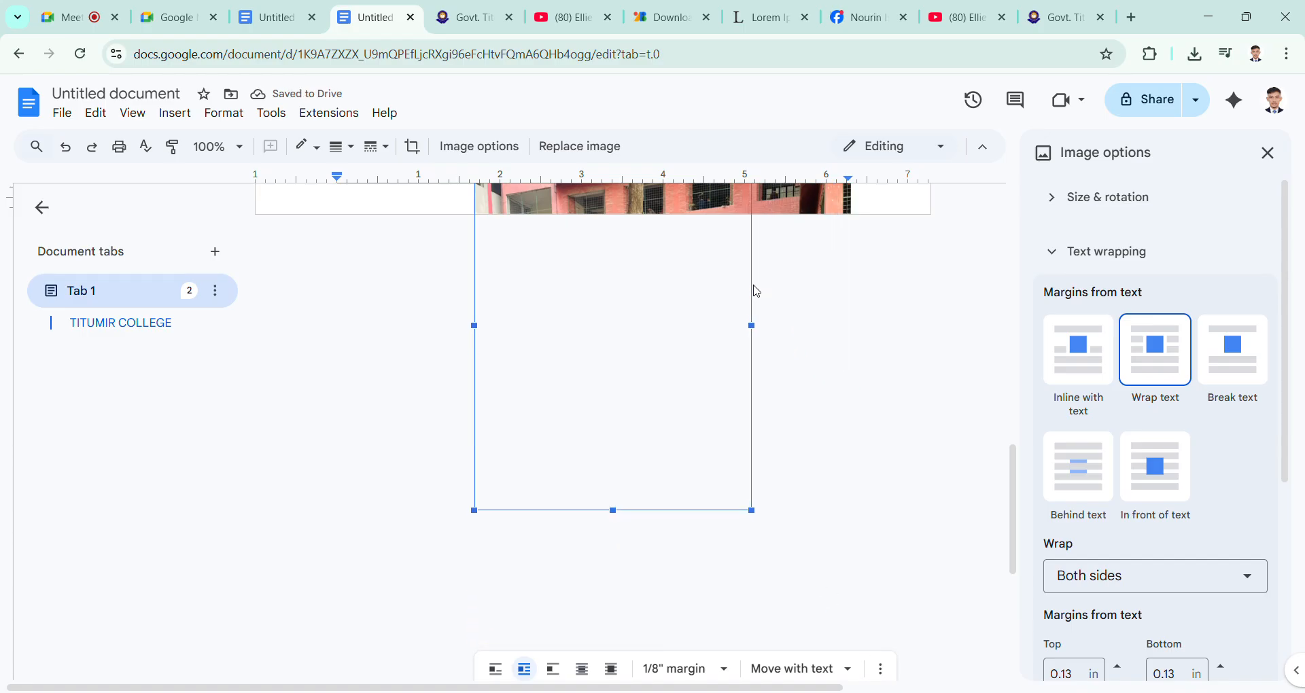
# Step: Move the portrait photo up onto the first page, inside the justified body paragraph
pyautogui.scroll(5, 613, 343)
pyautogui.scroll(-4, 605, 343)
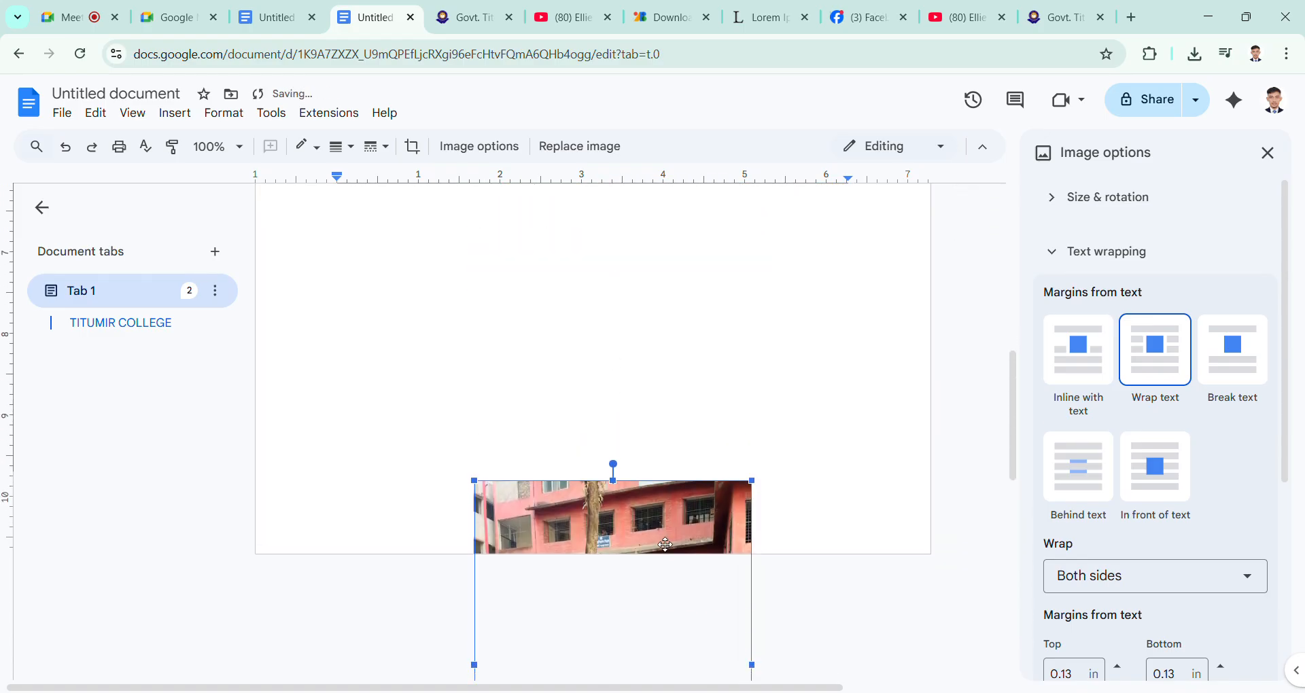
pyautogui.moveTo(662, 412); pyautogui.dragTo(733, 195)
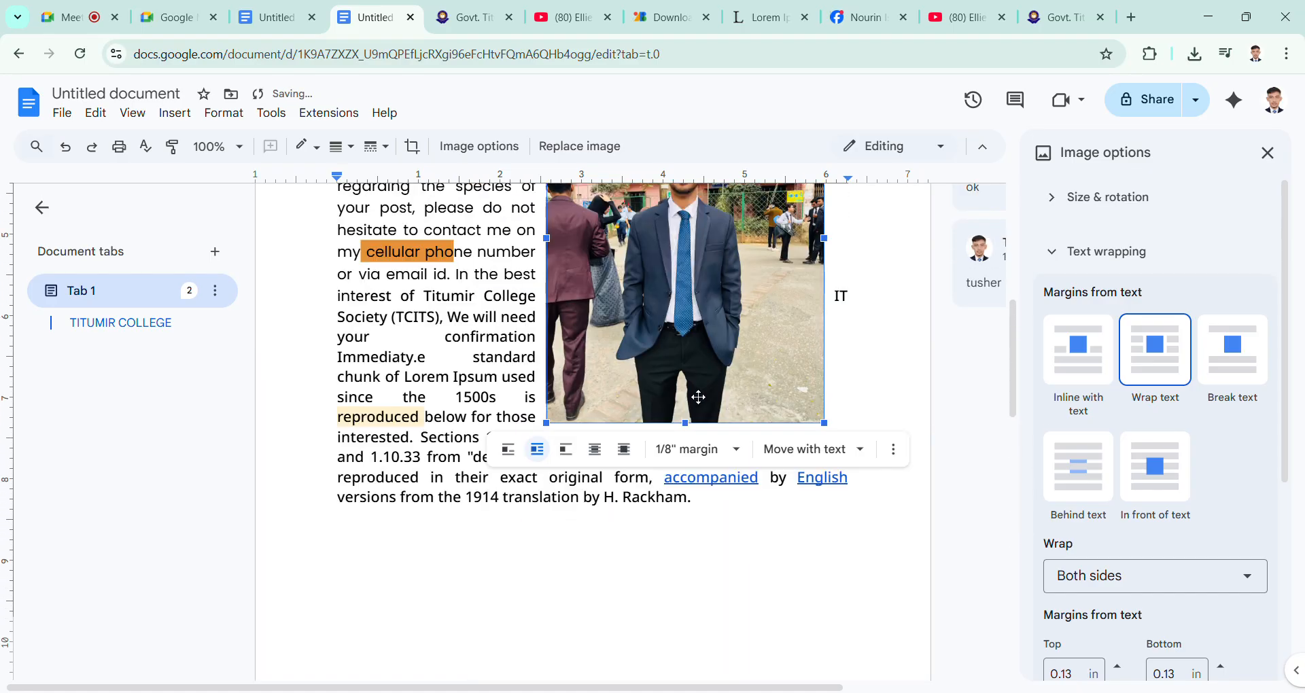
pyautogui.scroll(6, 698, 398)
pyautogui.scroll(-4, 693, 395)
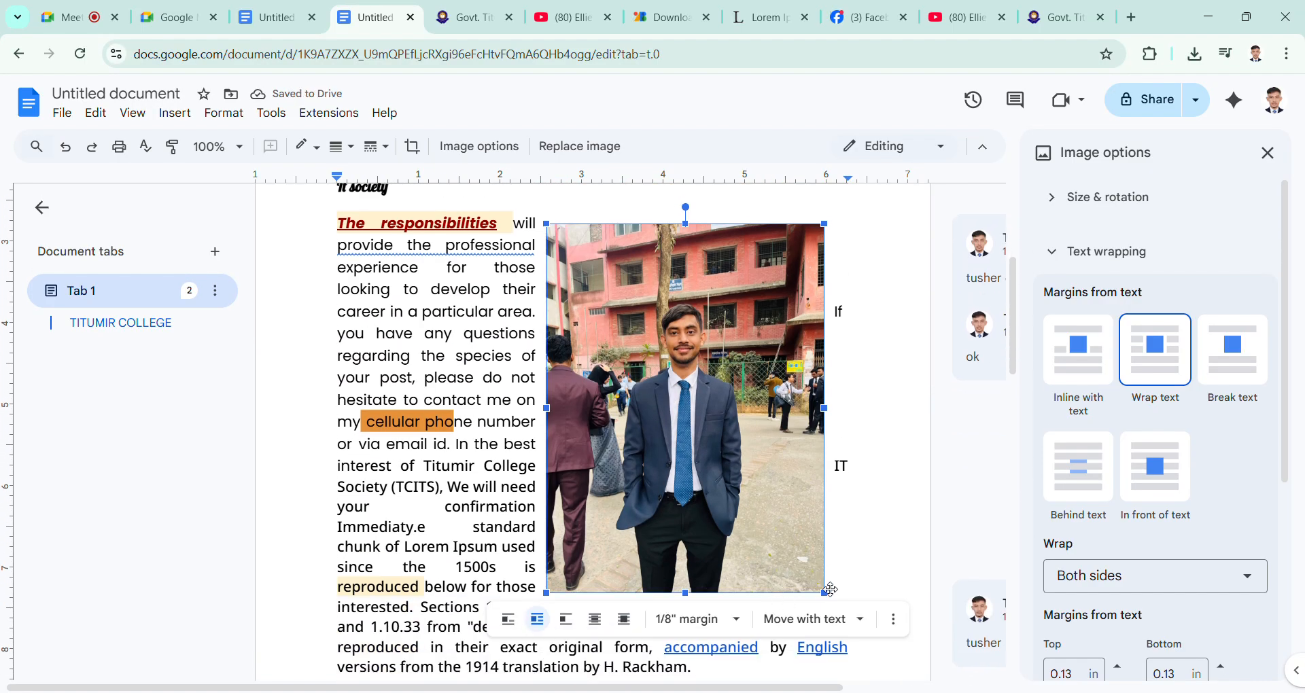
# Step: Shrink the portrait photo to about 1.5 by 1.75 in and place it to the right of the TITUMIR COLLEGE title
pyautogui.moveTo(830, 597); pyautogui.dragTo(711, 303)
pyautogui.scroll(4, 707, 304)
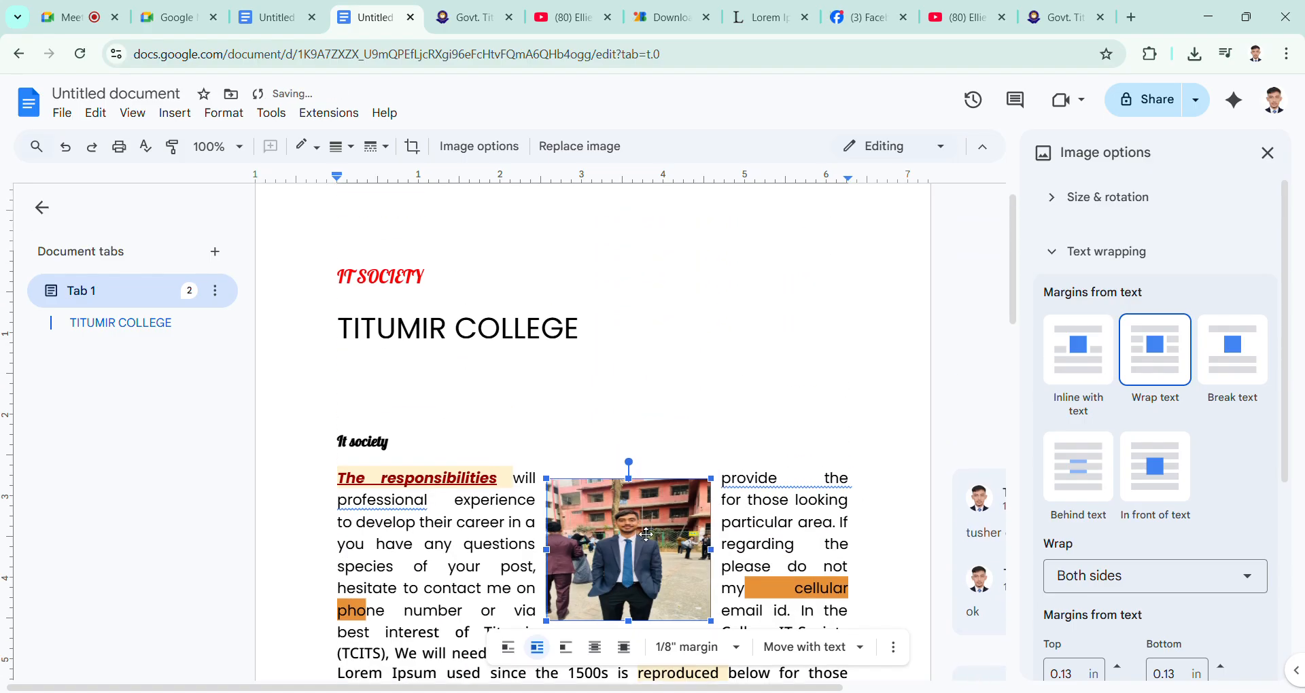
pyautogui.moveTo(719, 552); pyautogui.dragTo(824, 328)
pyautogui.scroll(1, 814, 345)
pyautogui.moveTo(817, 388); pyautogui.dragTo(833, 340)
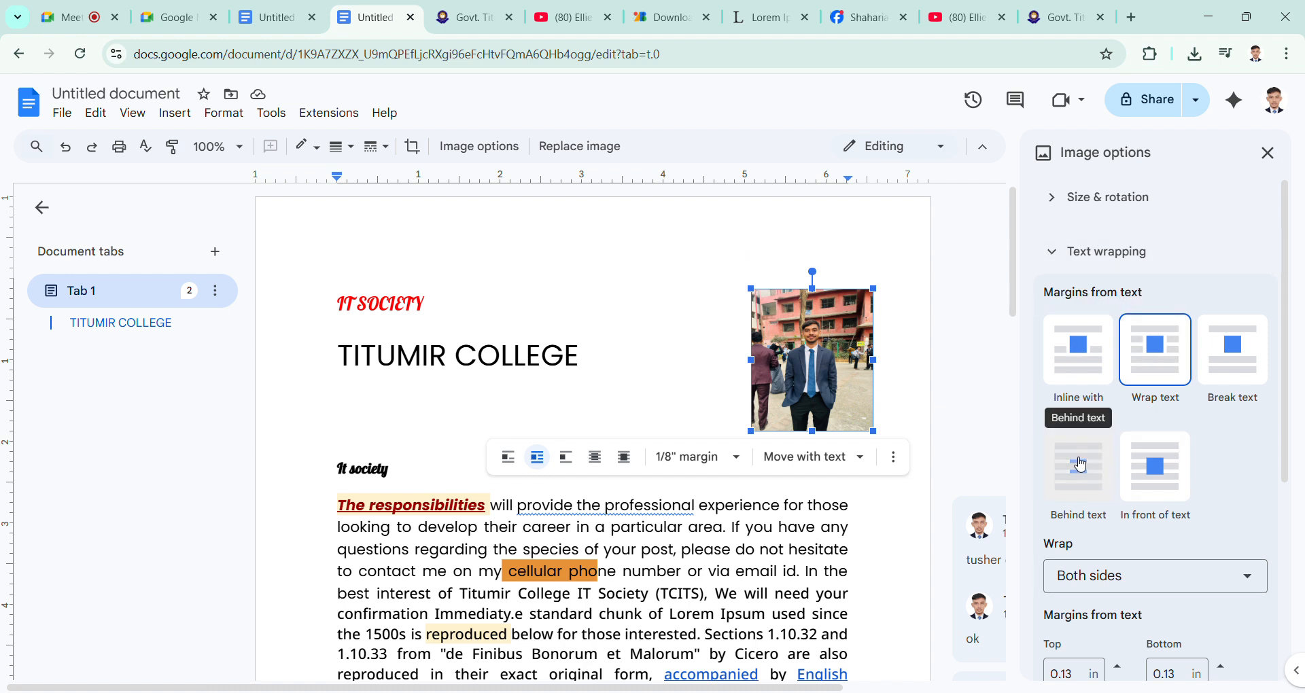
# Step: Set the portrait photo to In front of text and shift it slightly toward the right page margin
pyautogui.click(650, 353)
pyautogui.click(833, 374)
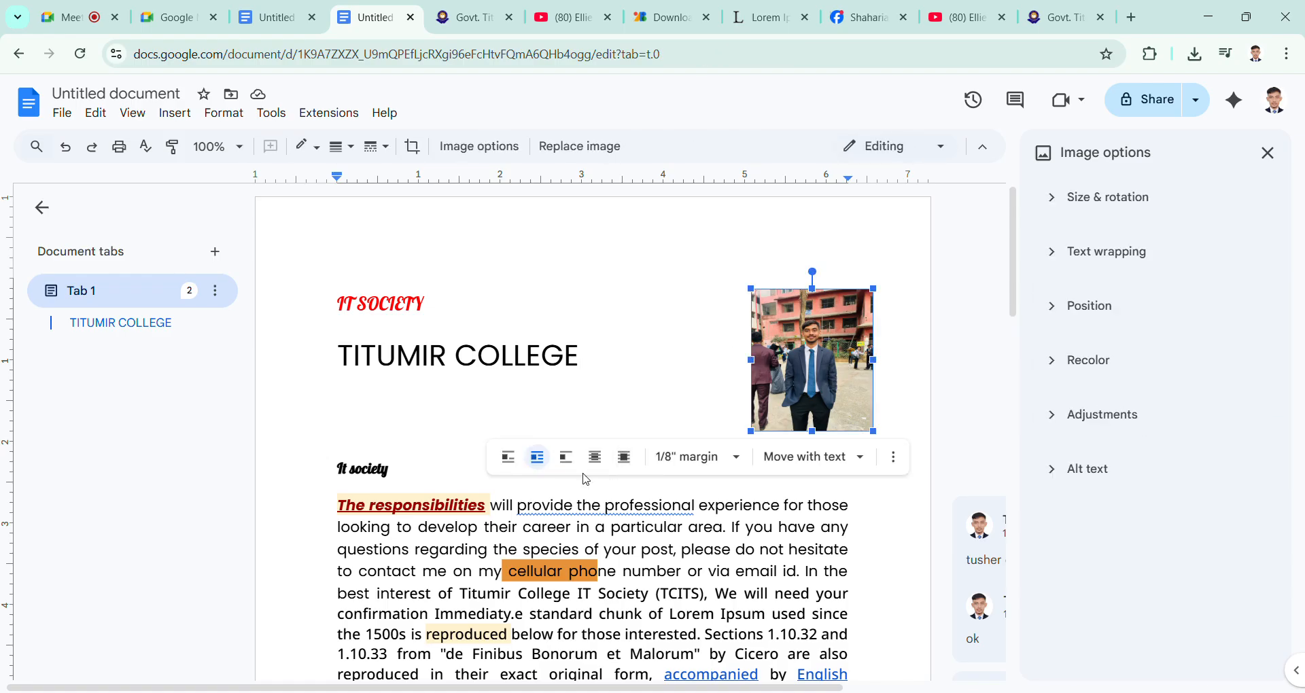
pyautogui.click(627, 458)
pyautogui.moveTo(837, 378); pyautogui.dragTo(779, 361)
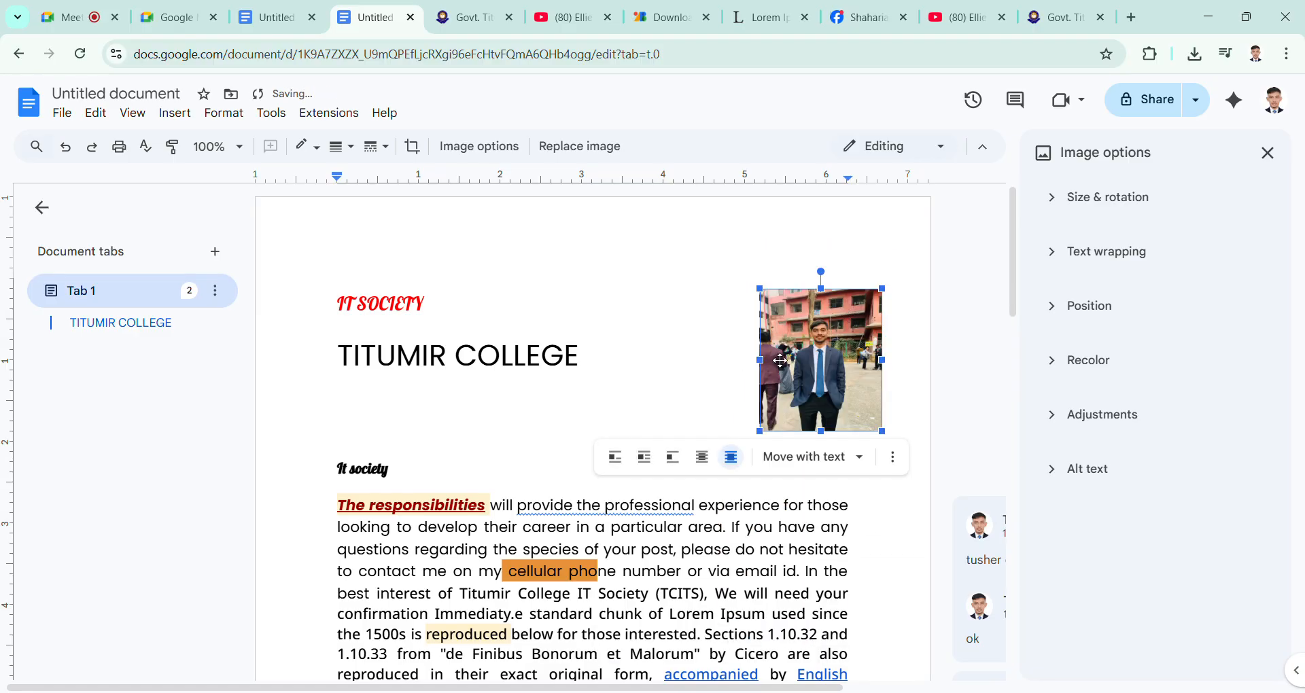
pyautogui.click(682, 364)
pyautogui.click(825, 369)
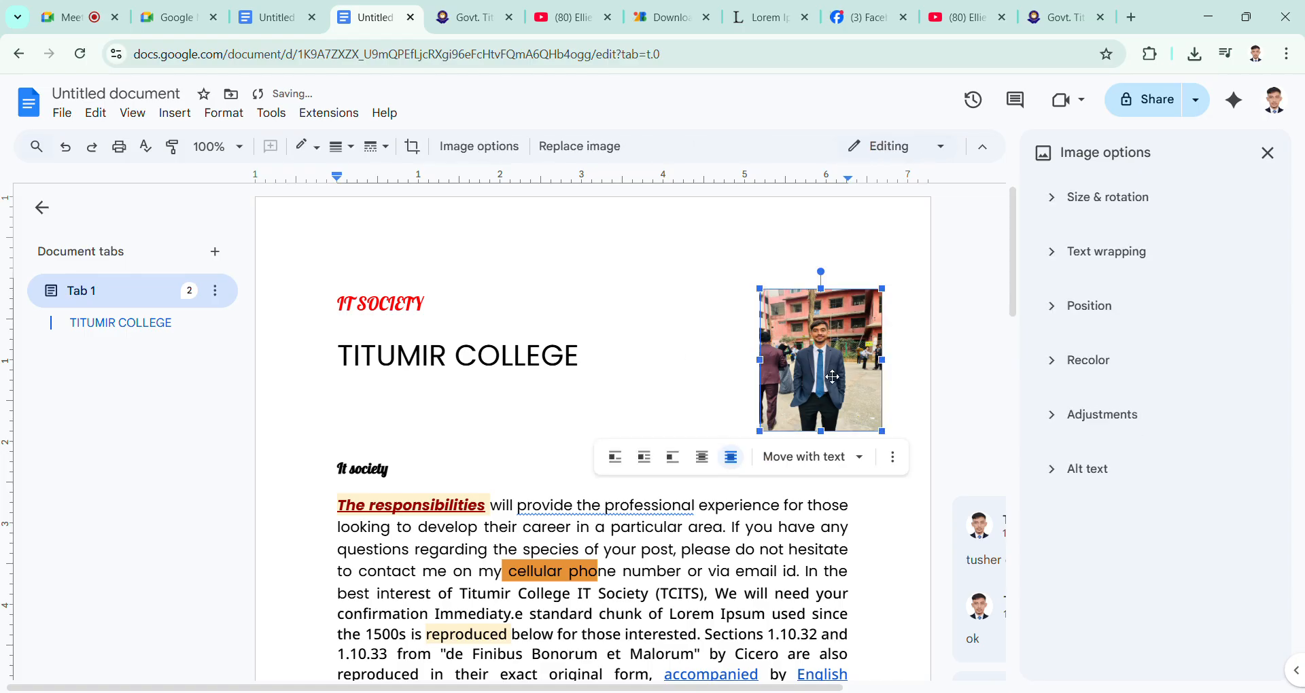
pyautogui.click(687, 381)
pyautogui.click(830, 372)
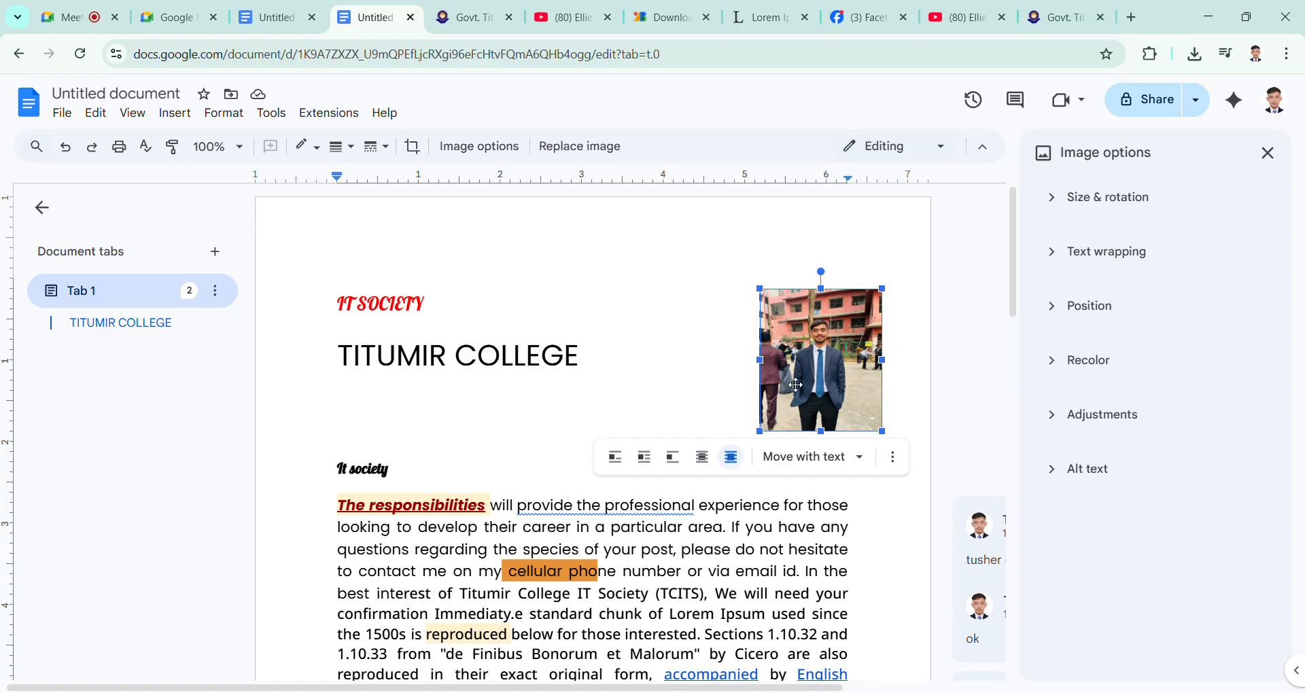
pyautogui.click(698, 388)
pyautogui.click(844, 395)
# Step: Review the photo's position choices, and try the photo over the body paragraph before returning it beside the title
pyautogui.click(860, 458)
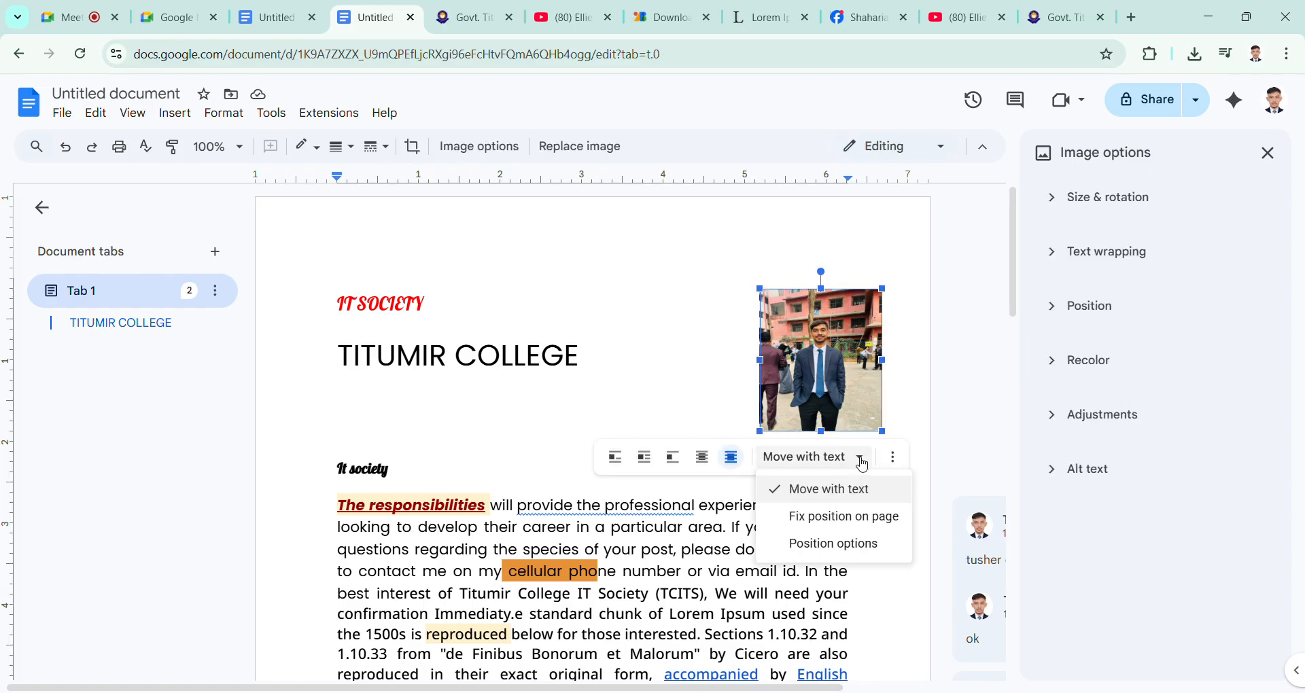
pyautogui.click(699, 379)
pyautogui.click(817, 428)
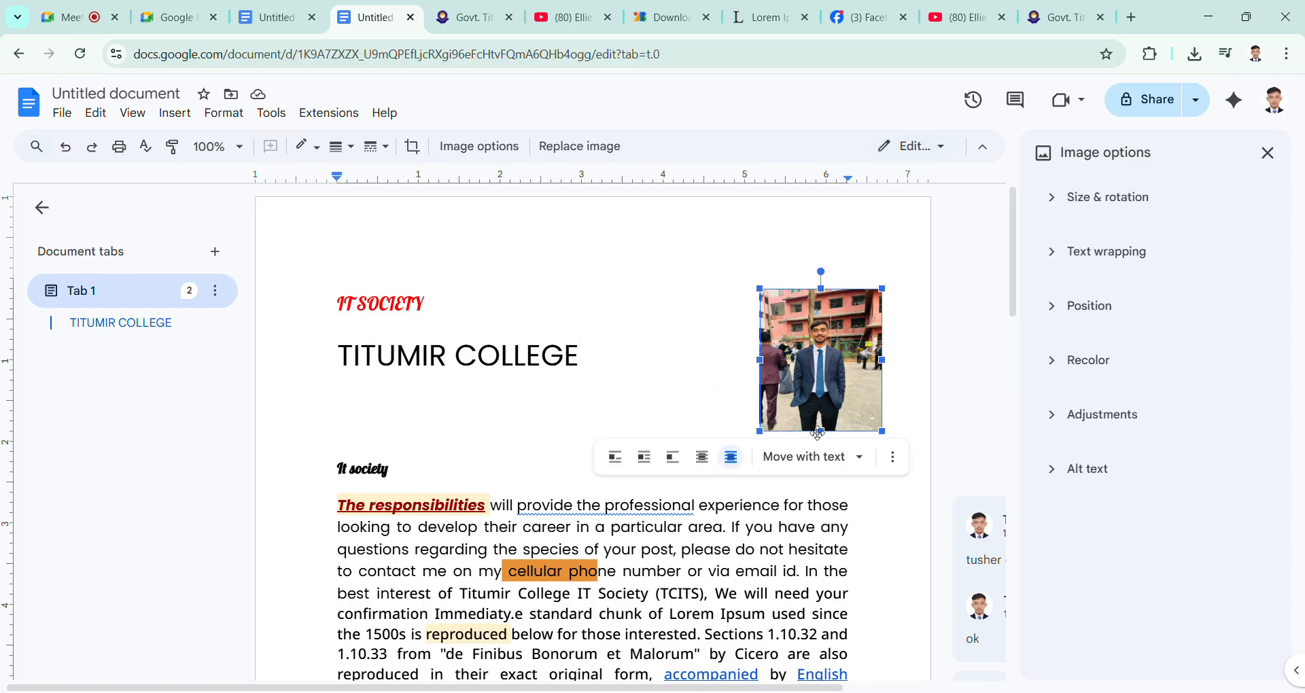
pyautogui.moveTo(818, 432); pyautogui.dragTo(660, 656)
pyautogui.moveTo(677, 602); pyautogui.dragTo(833, 371)
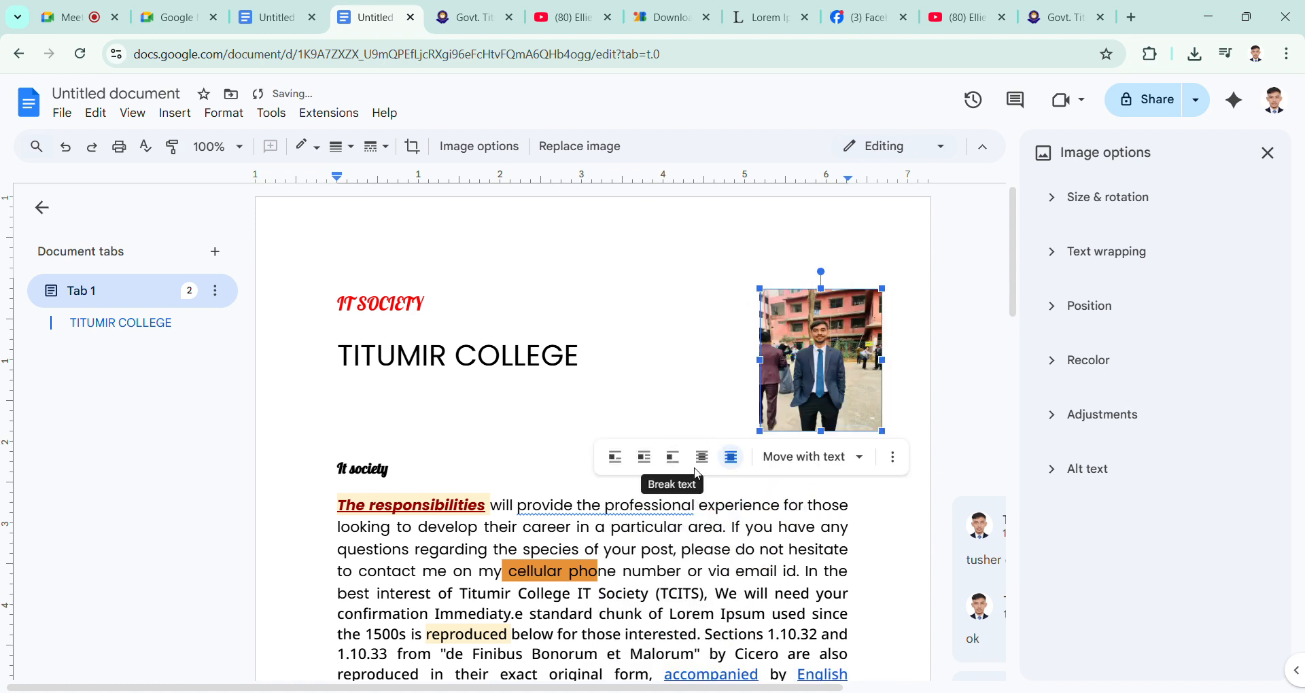
# Step: Set the portrait photo back to Wrap text, try it inside the body paragraph, and return it beside the title
pyautogui.click(647, 461)
pyautogui.moveTo(835, 401); pyautogui.dragTo(660, 612)
pyautogui.scroll(-4, 663, 346)
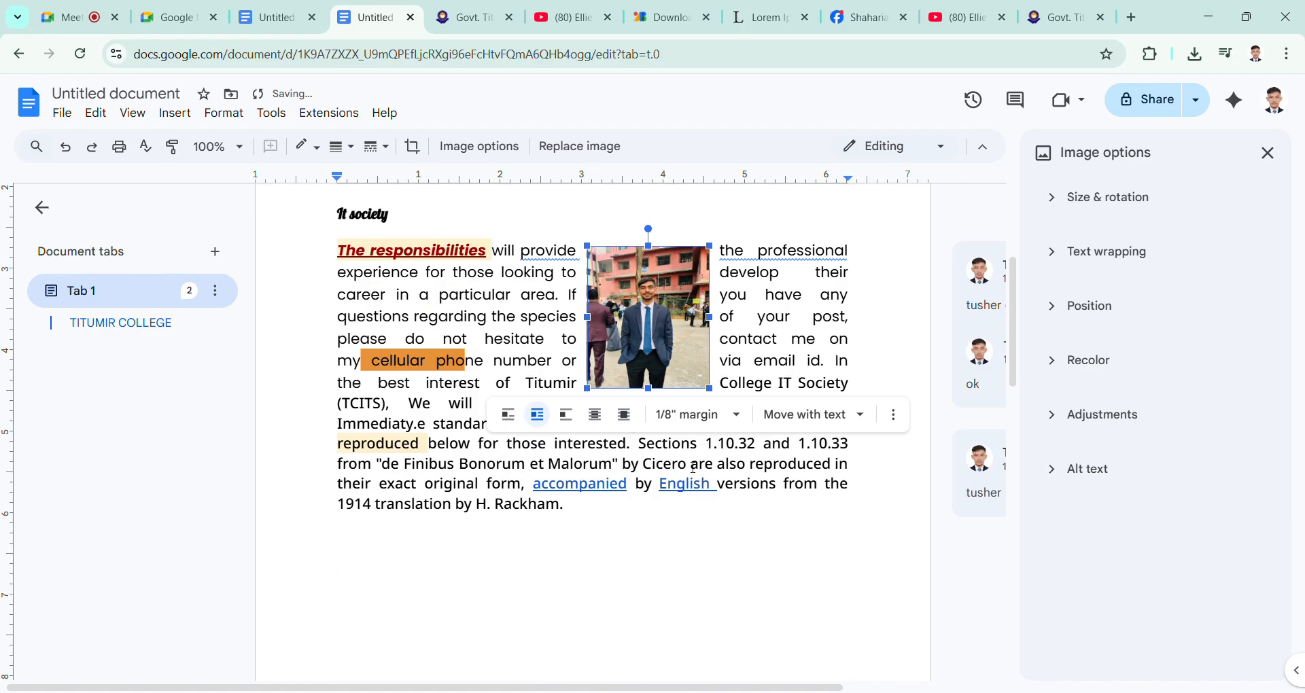
pyautogui.moveTo(663, 345); pyautogui.dragTo(638, 393)
pyautogui.scroll(4, 636, 381)
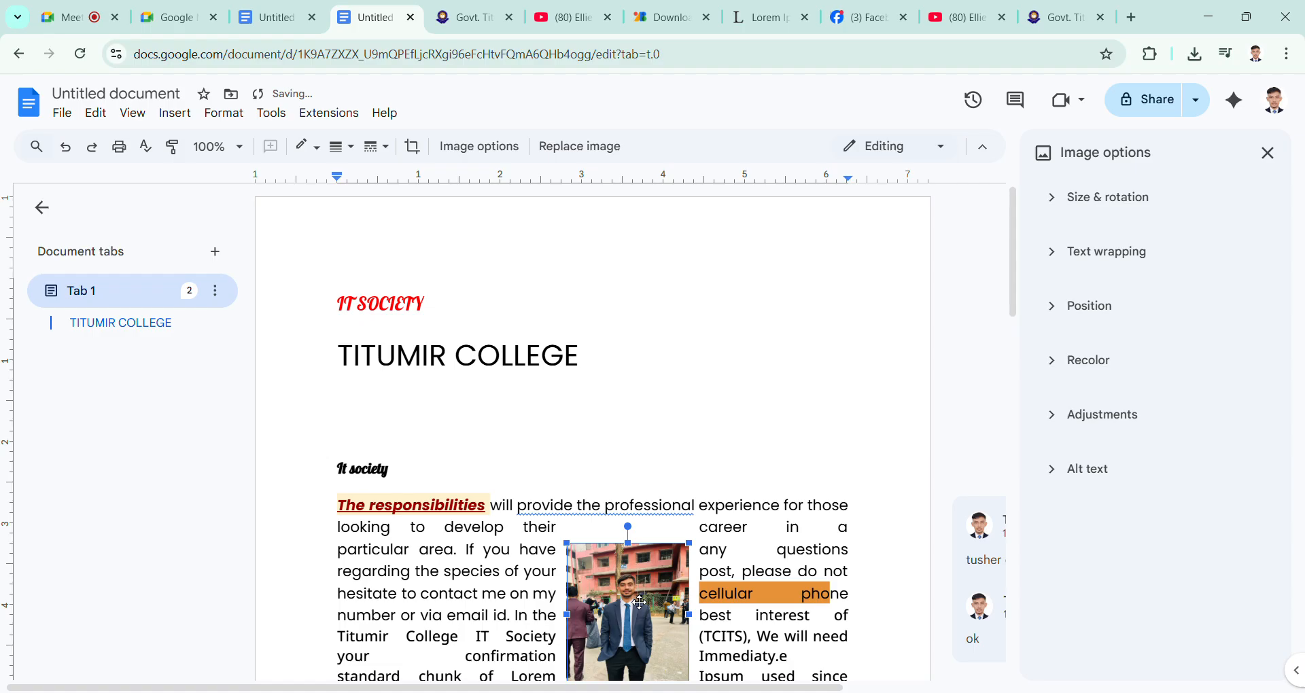
pyautogui.moveTo(640, 602); pyautogui.dragTo(819, 311)
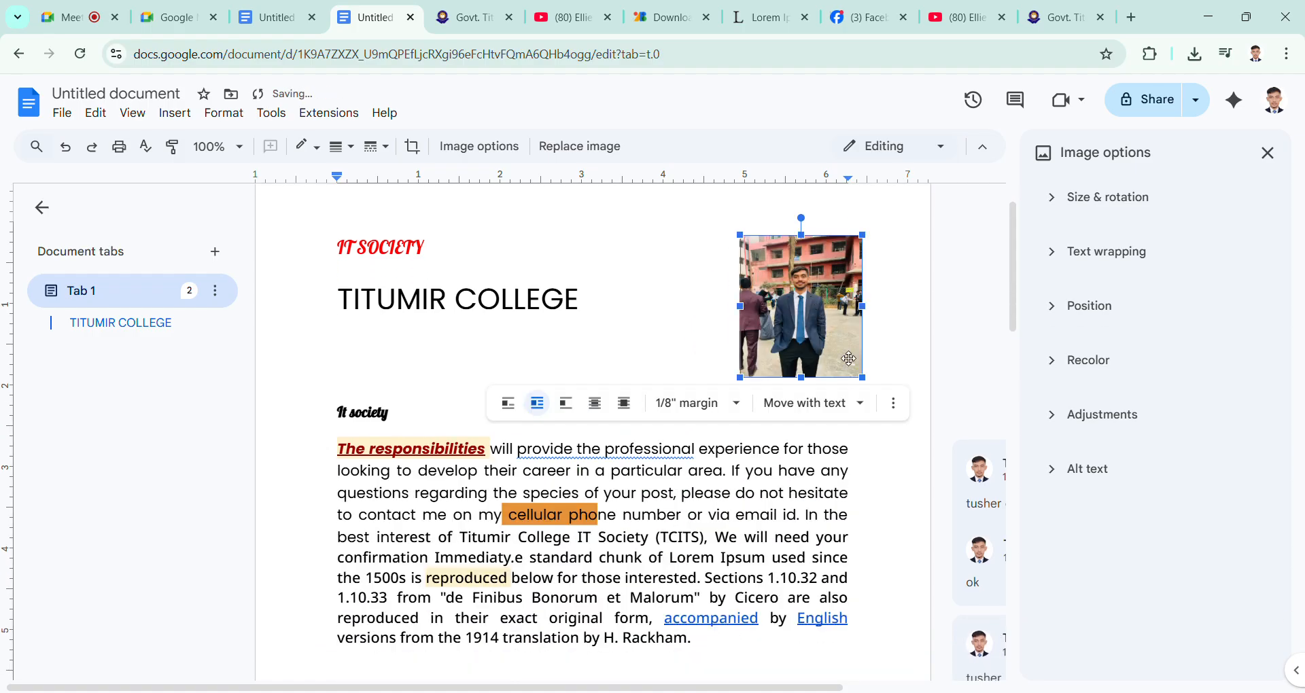
# Step: Try Fix position on page while shifting the photo slightly up and right, and set it back to Move with text
pyautogui.click(861, 404)
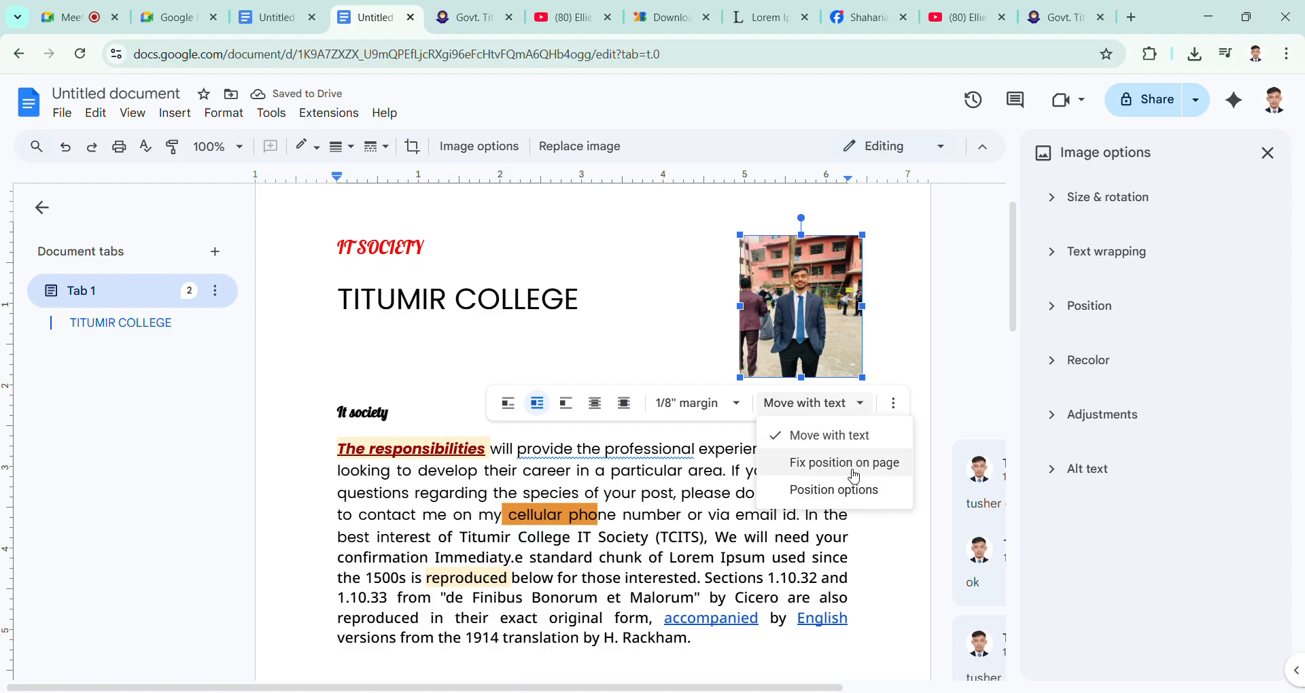
pyautogui.click(855, 474)
pyautogui.moveTo(831, 347); pyautogui.dragTo(845, 298)
pyautogui.click(869, 409)
pyautogui.click(800, 439)
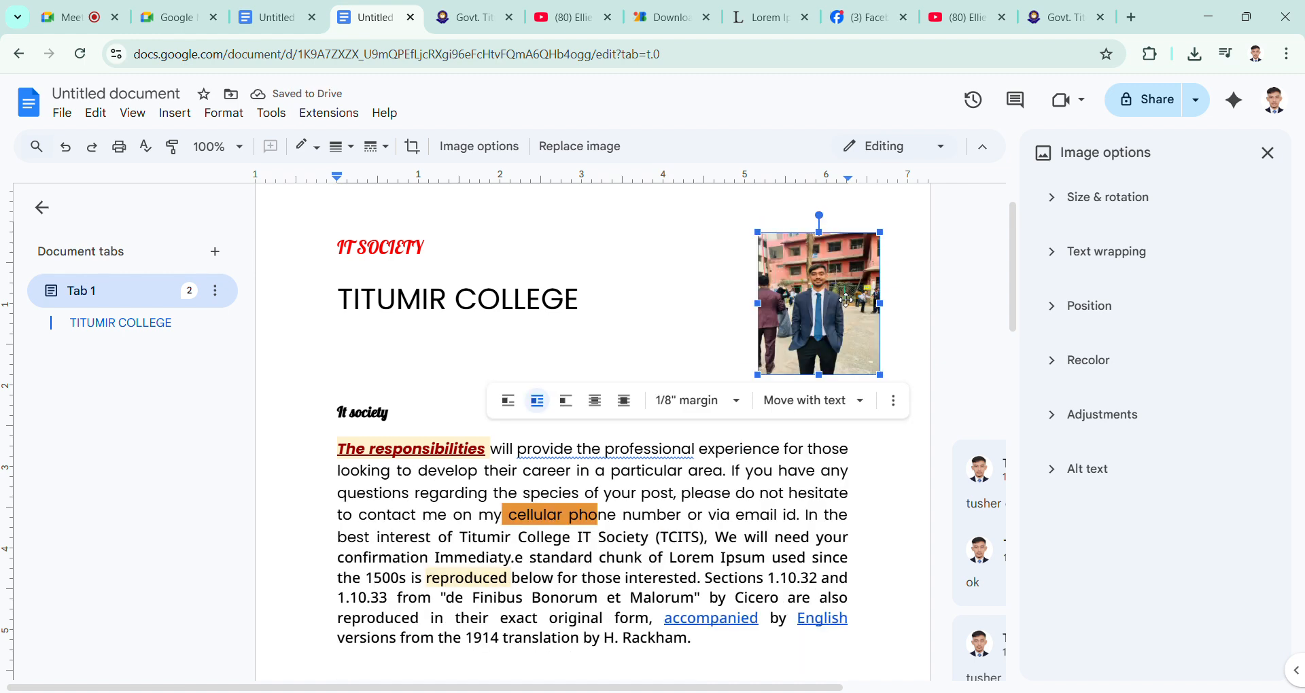
# Step: Review the position settings in the portrait photo's image options and collapse them
pyautogui.scroll(1, 547, 389)
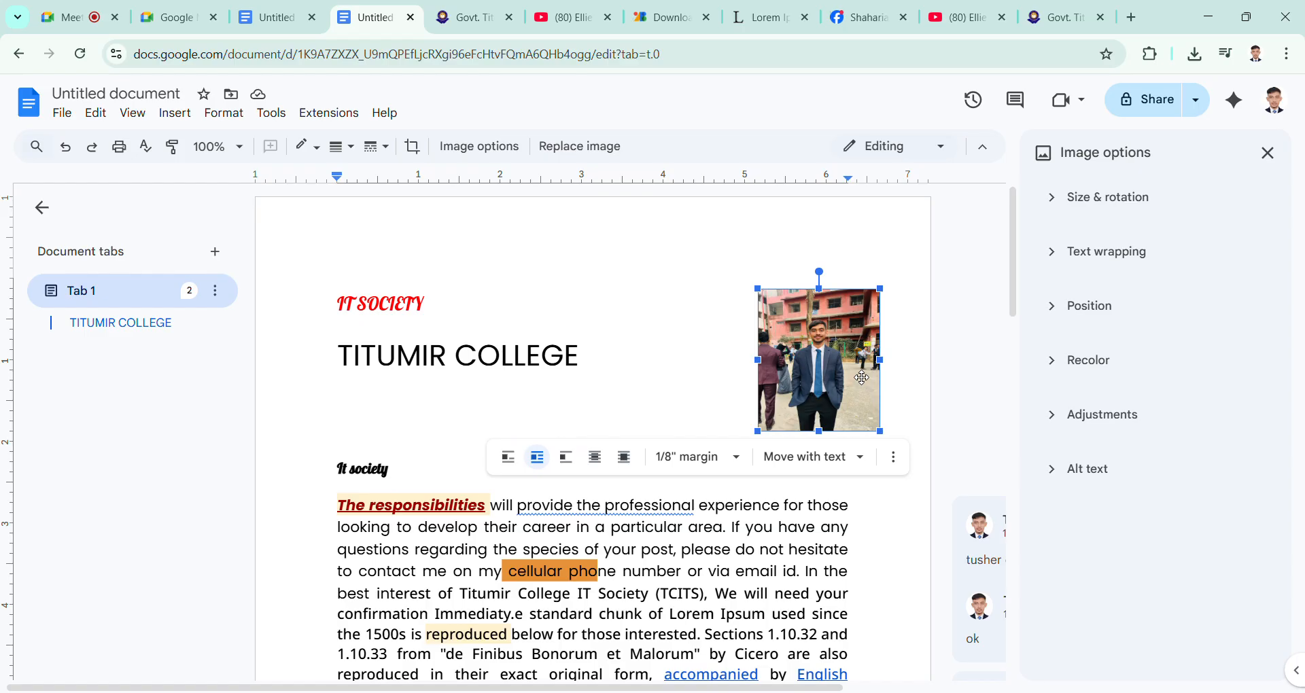
pyautogui.click(1047, 317)
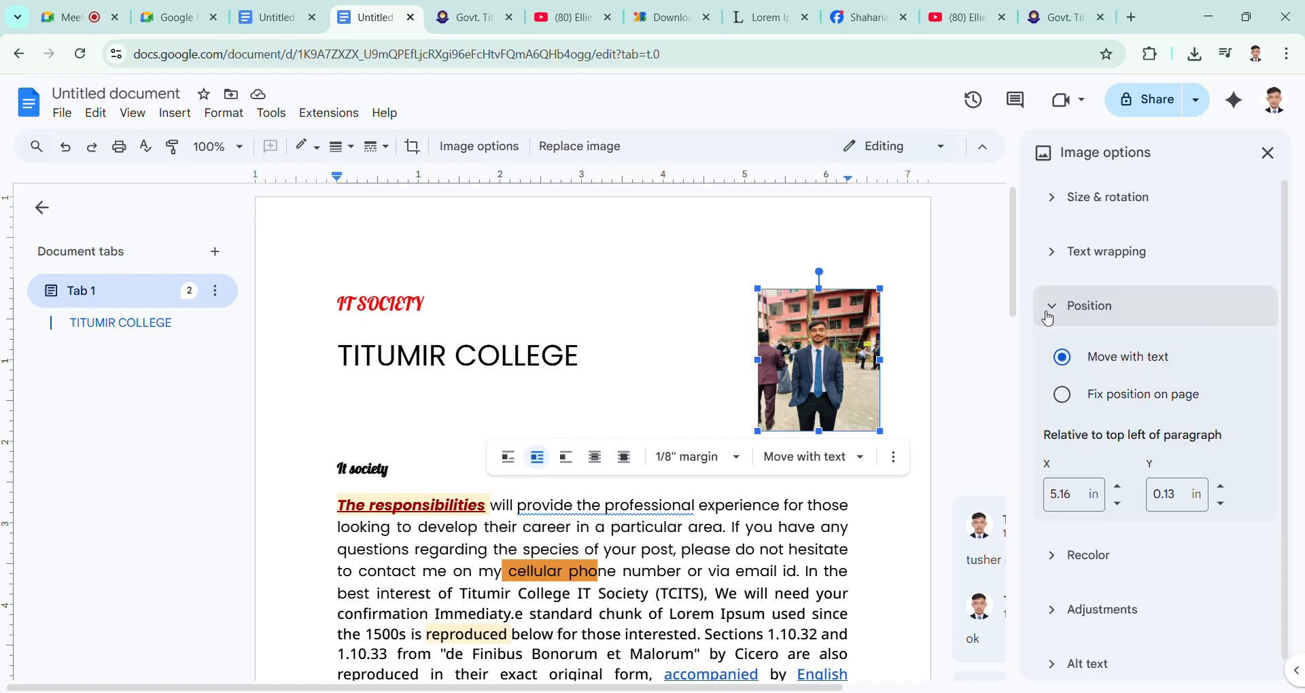
pyautogui.click(1048, 316)
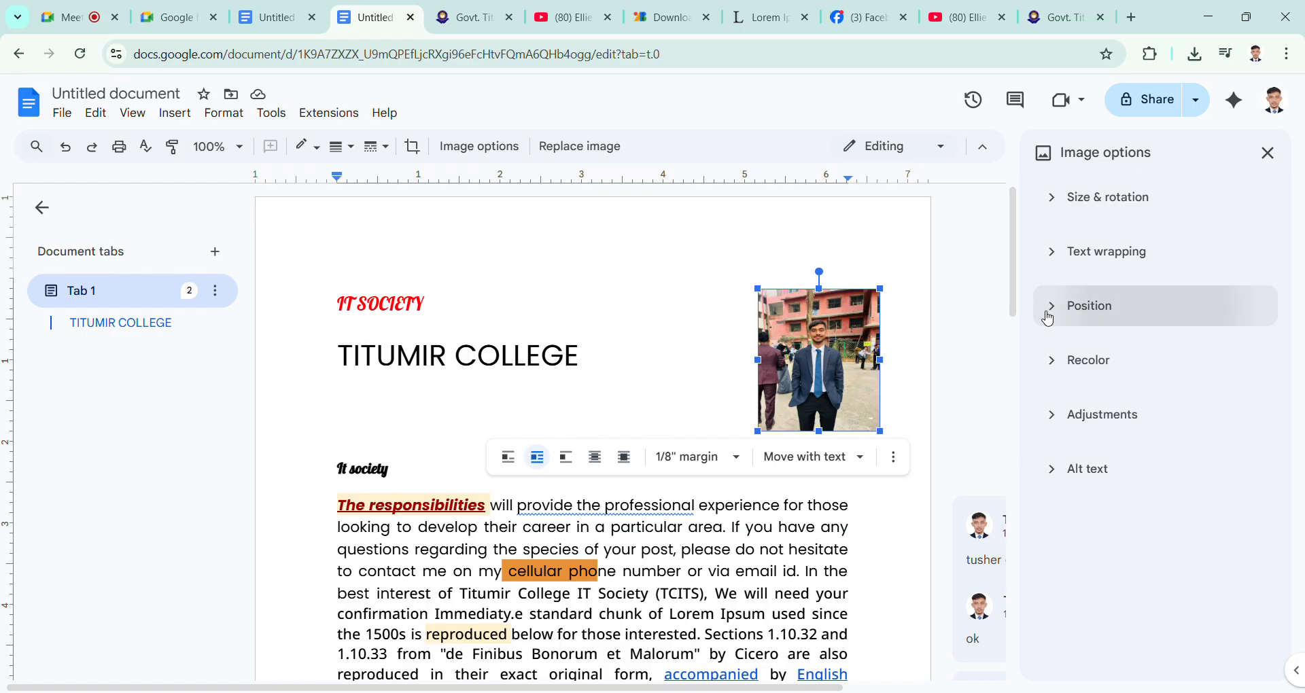
# Step: Enlarge the portrait photo proportionally to a width of 1.91 in with the aspect ratio locked
pyautogui.click(1065, 199)
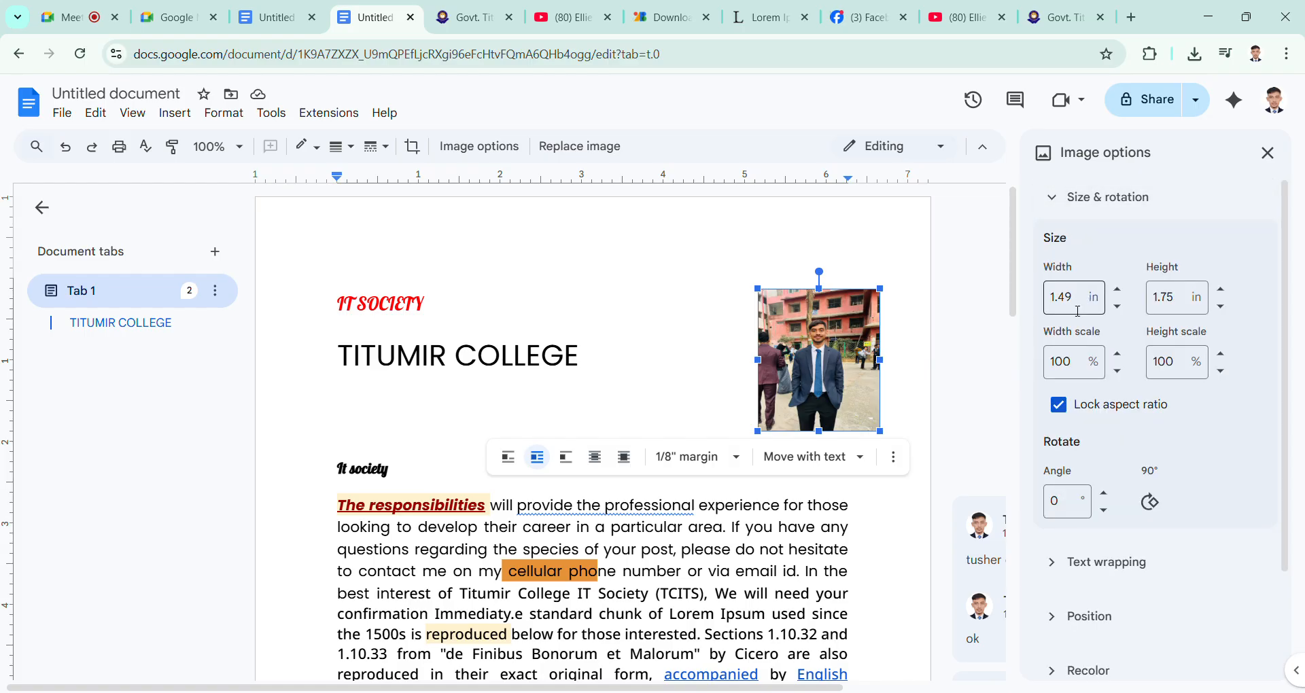
pyautogui.moveTo(1073, 297); pyautogui.dragTo(1059, 297)
pyautogui.click(1119, 290)
pyautogui.click(1119, 290)
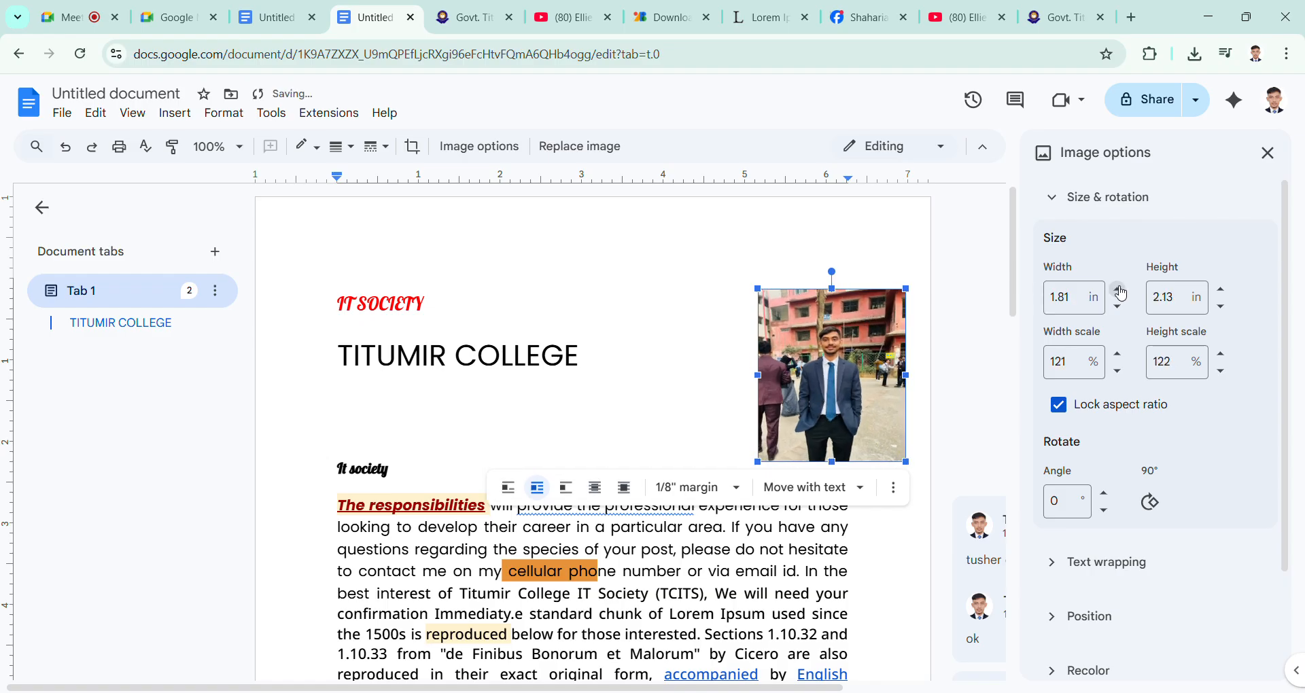
pyautogui.click(1119, 290)
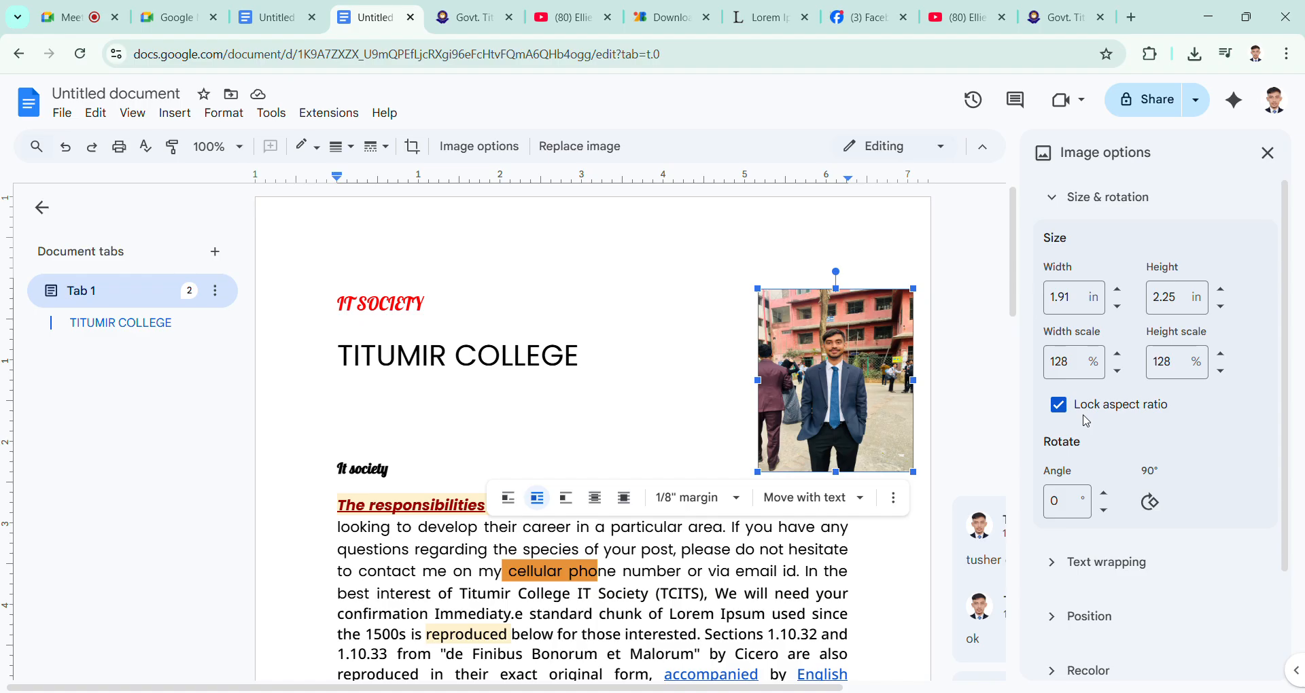
pyautogui.click(1118, 289)
pyautogui.click(1118, 289)
pyautogui.click(1118, 306)
pyautogui.click(1117, 306)
# Step: Unlock the portrait photo's aspect ratio and set its width to 2 in and its height to 4 in
pyautogui.click(1059, 406)
pyautogui.click(1079, 304)
pyautogui.moveTo(1079, 305); pyautogui.dragTo(1040, 295)
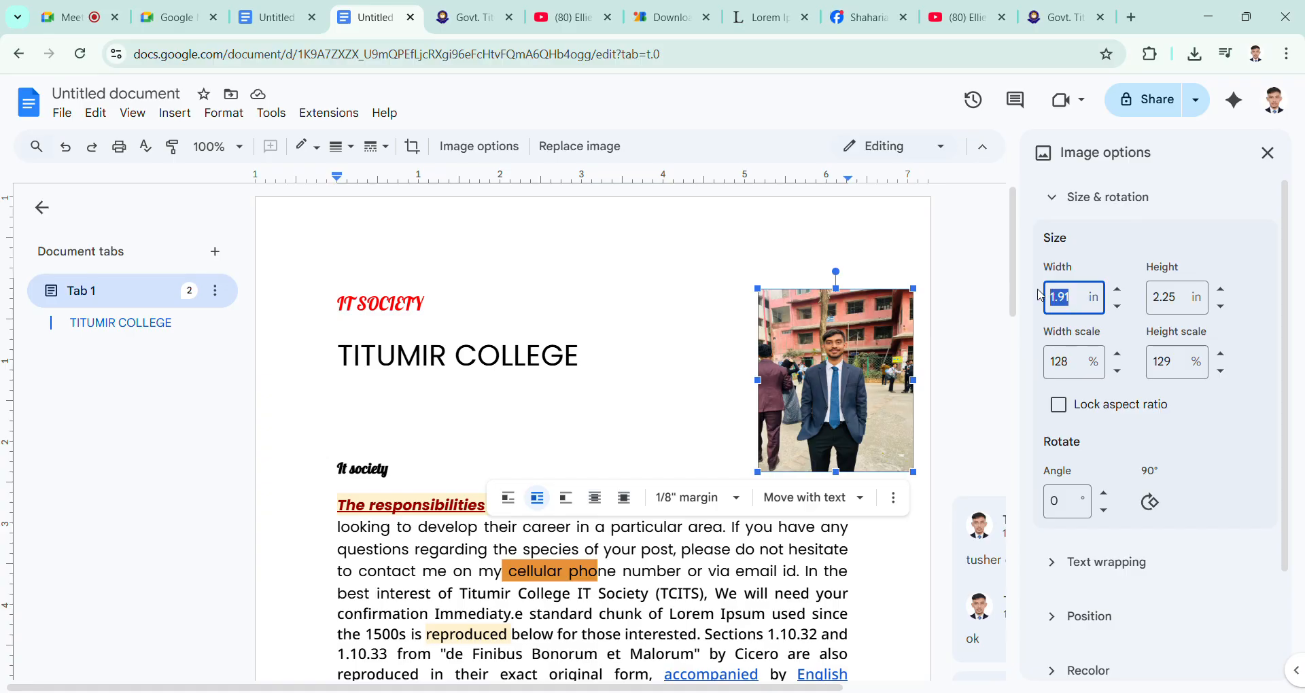
pyautogui.write('2')
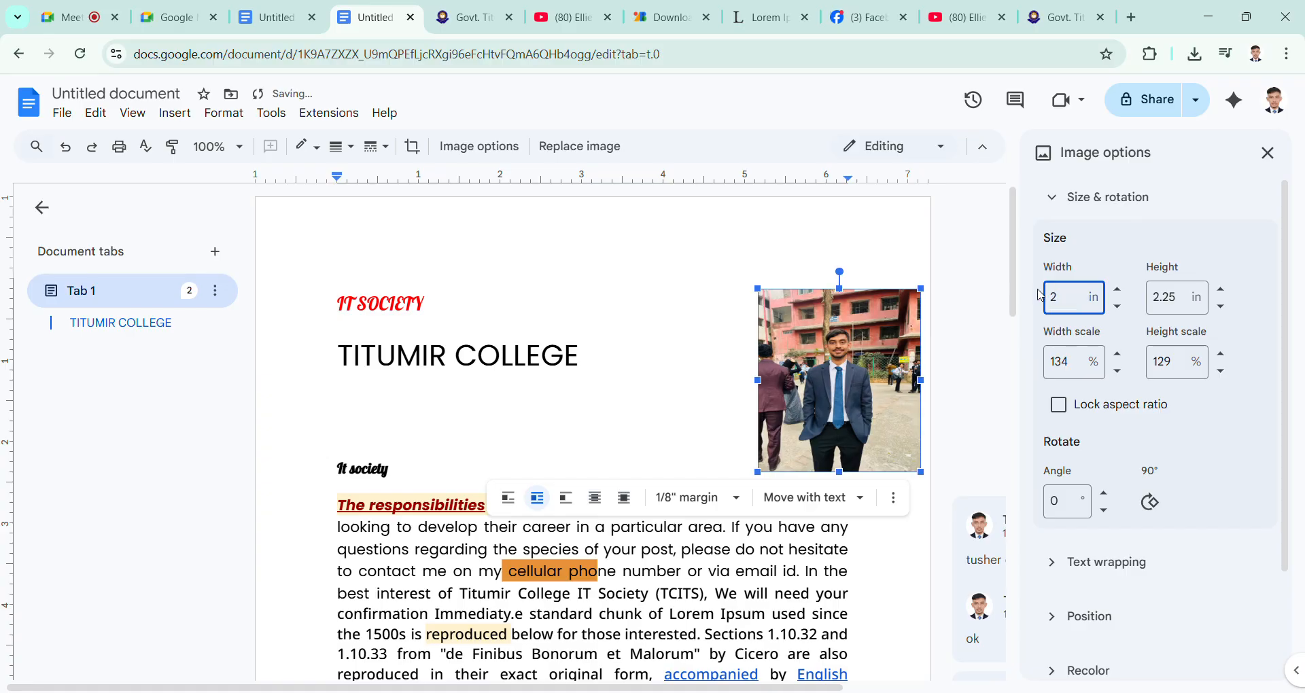
pyautogui.moveTo(1187, 299); pyautogui.dragTo(1131, 291)
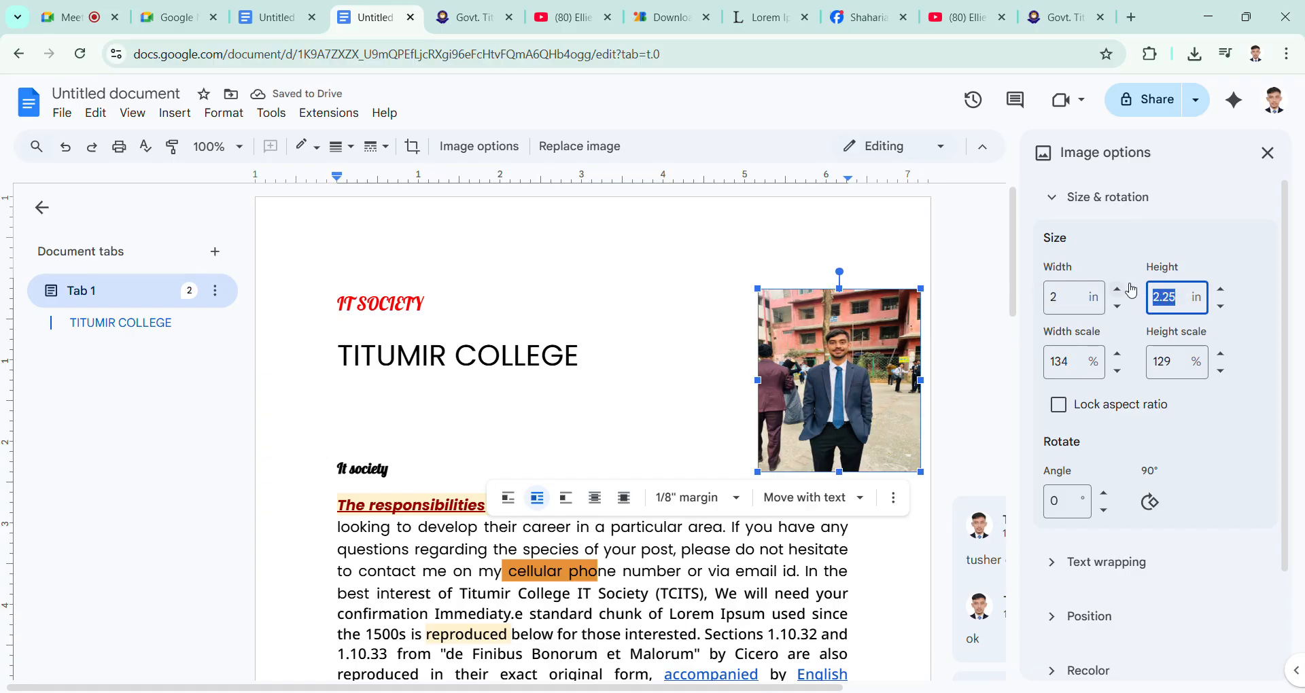
pyautogui.write('4')
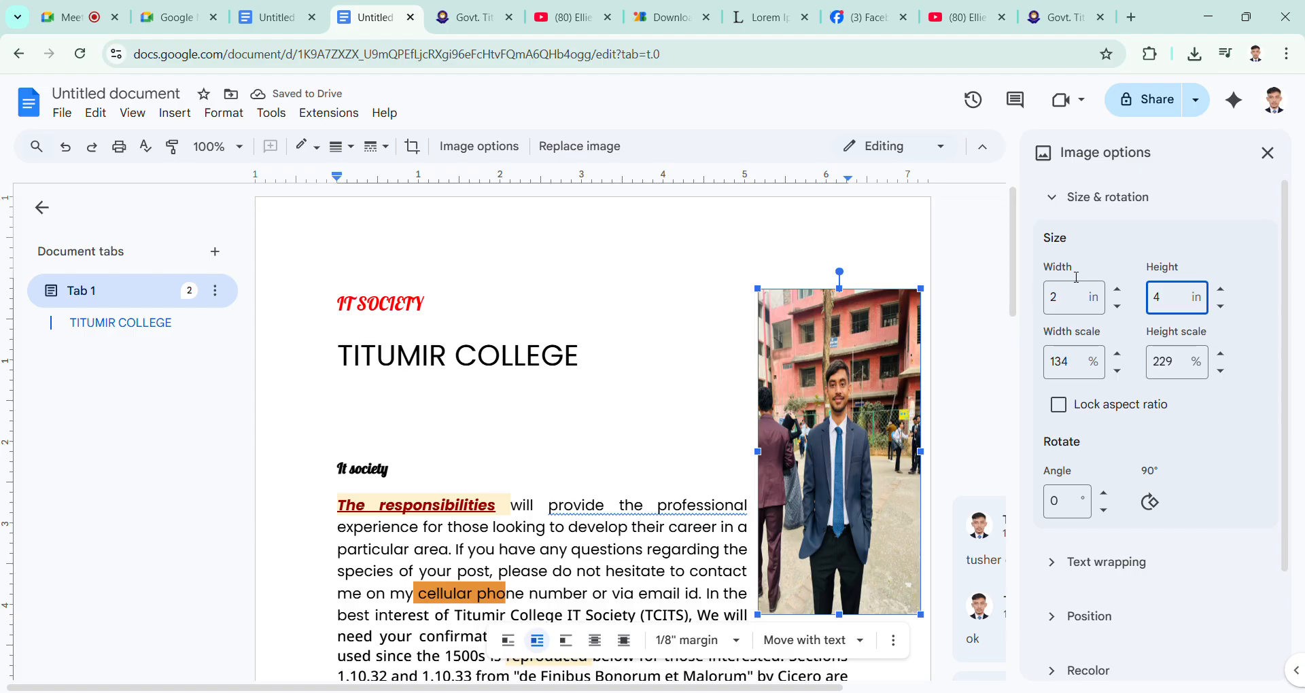
# Step: Collapse the size and rotation settings and check the available document editing modes
pyautogui.click(1060, 203)
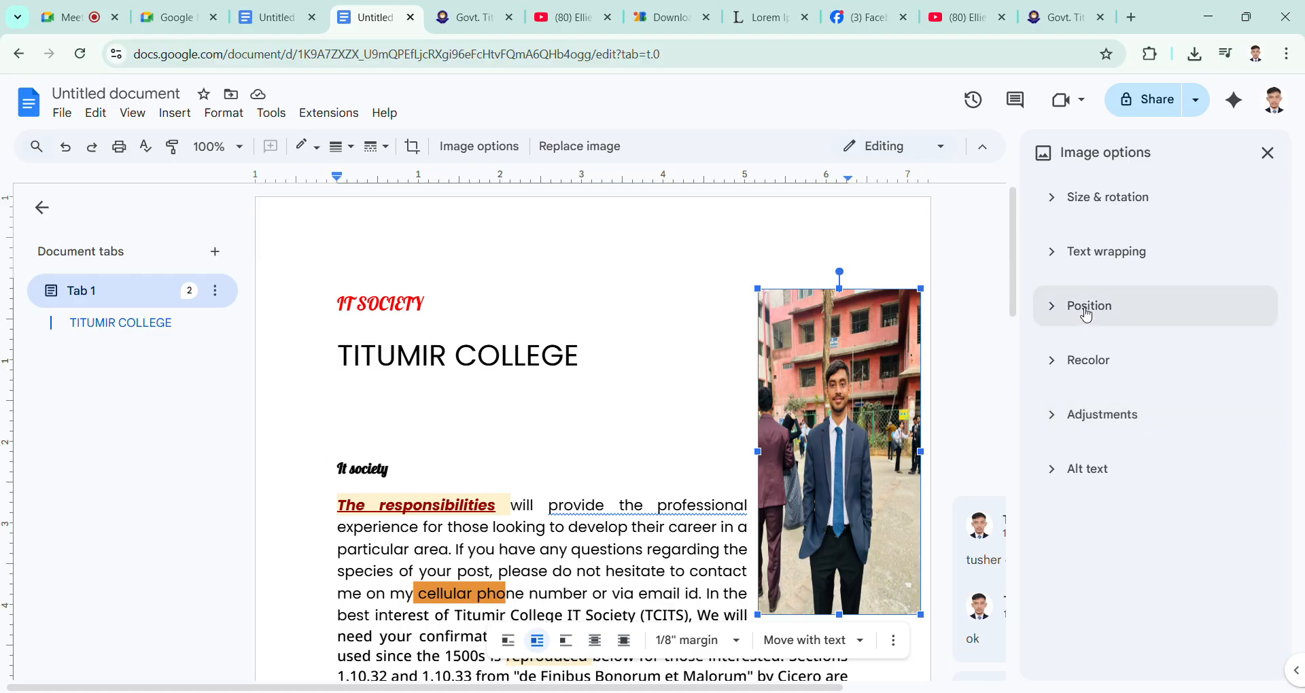
pyautogui.click(877, 145)
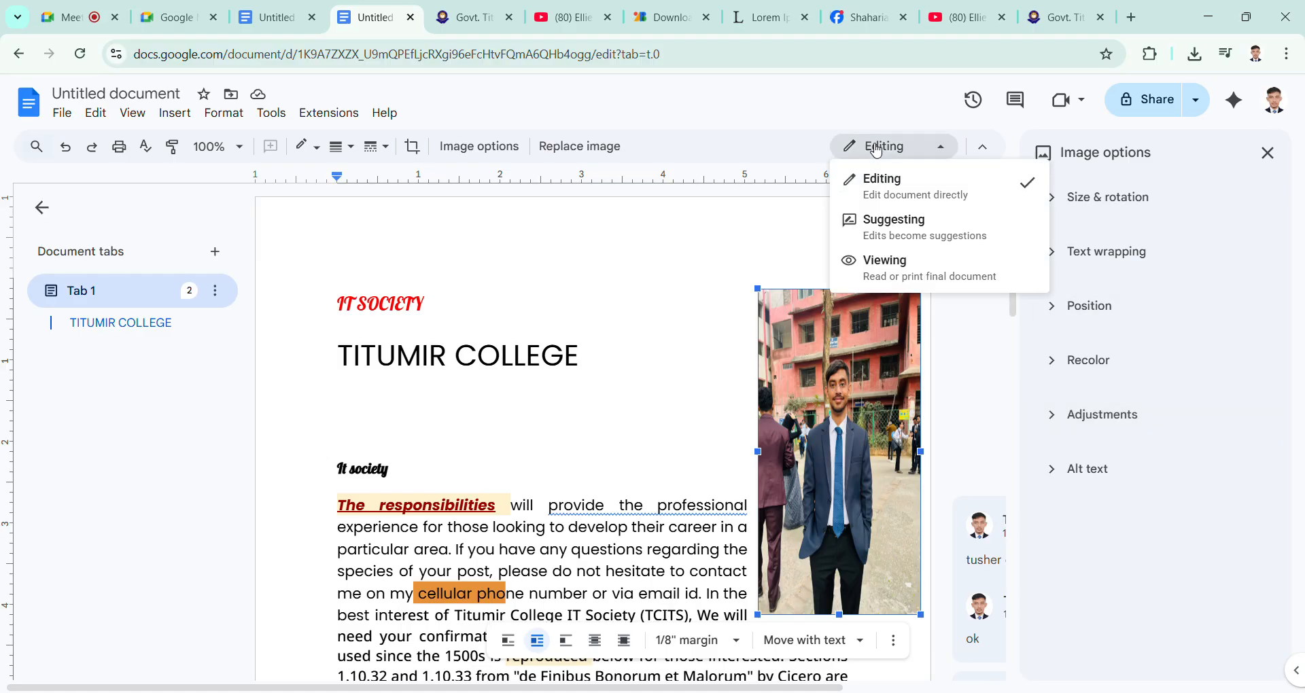
pyautogui.click(877, 145)
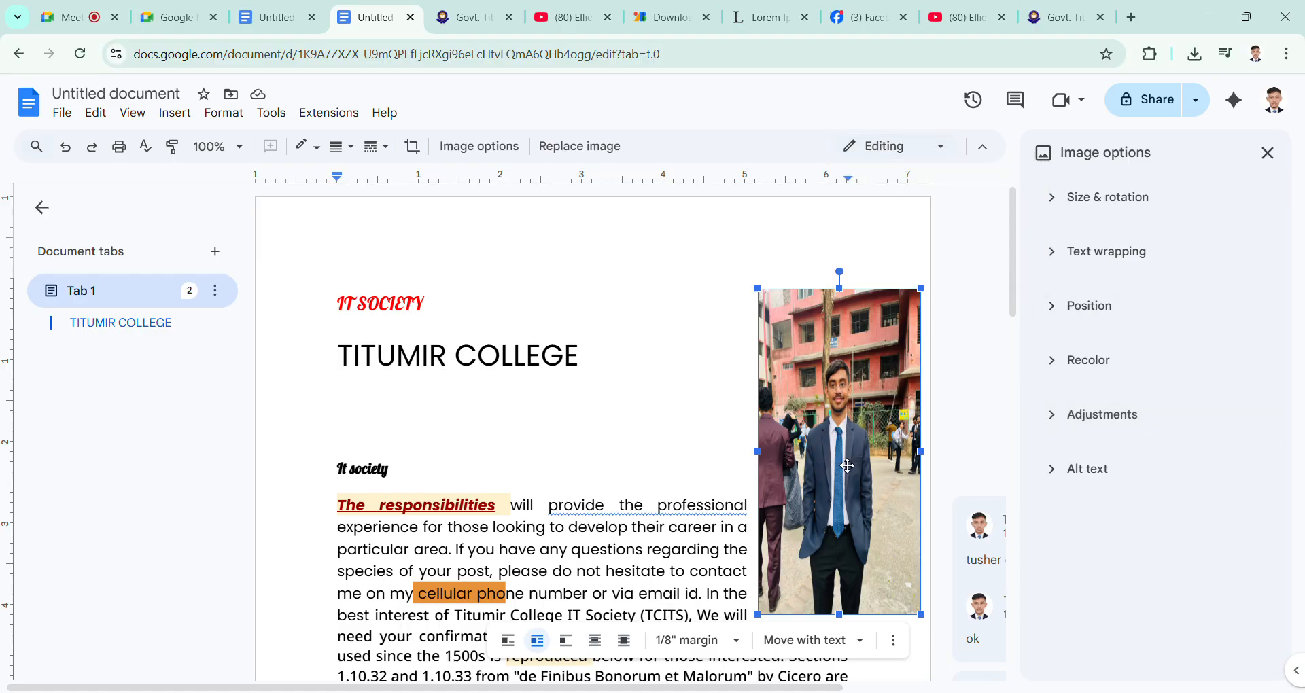
# Step: Move the resized portrait photo slightly left, closer to the body text, and leave it selected
pyautogui.moveTo(847, 466); pyautogui.dragTo(802, 434)
pyautogui.click(640, 431)
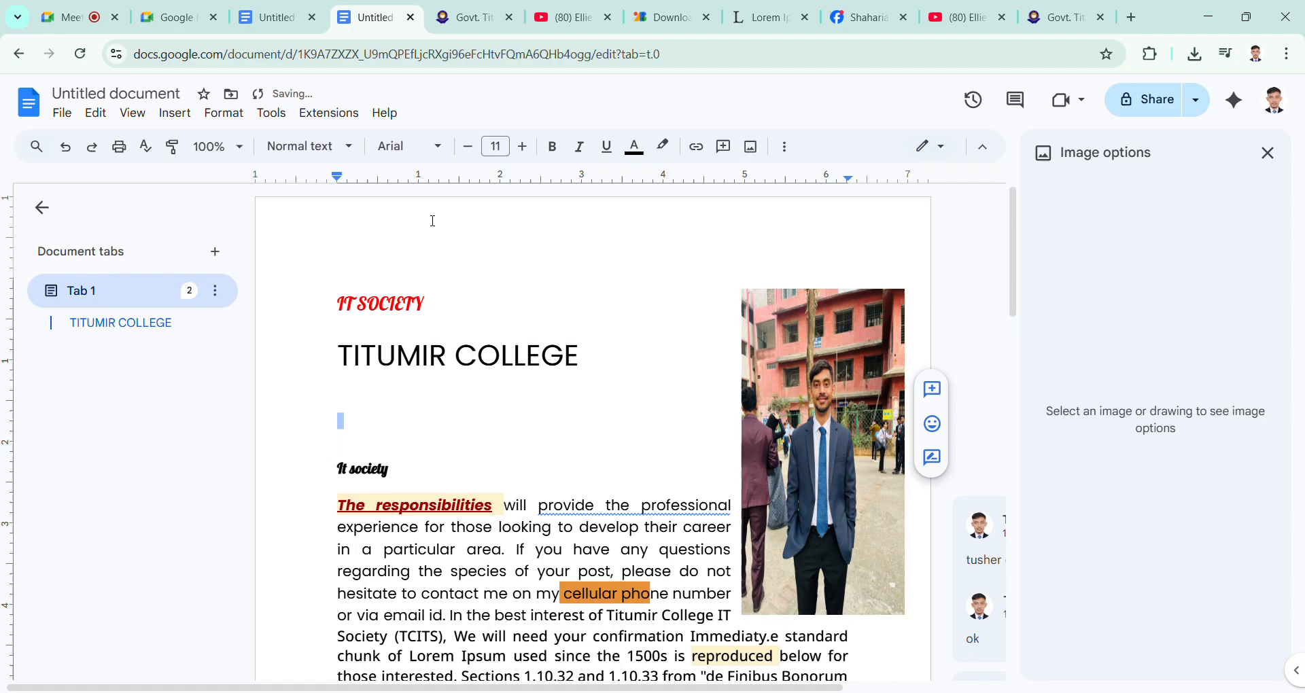
pyautogui.click(842, 432)
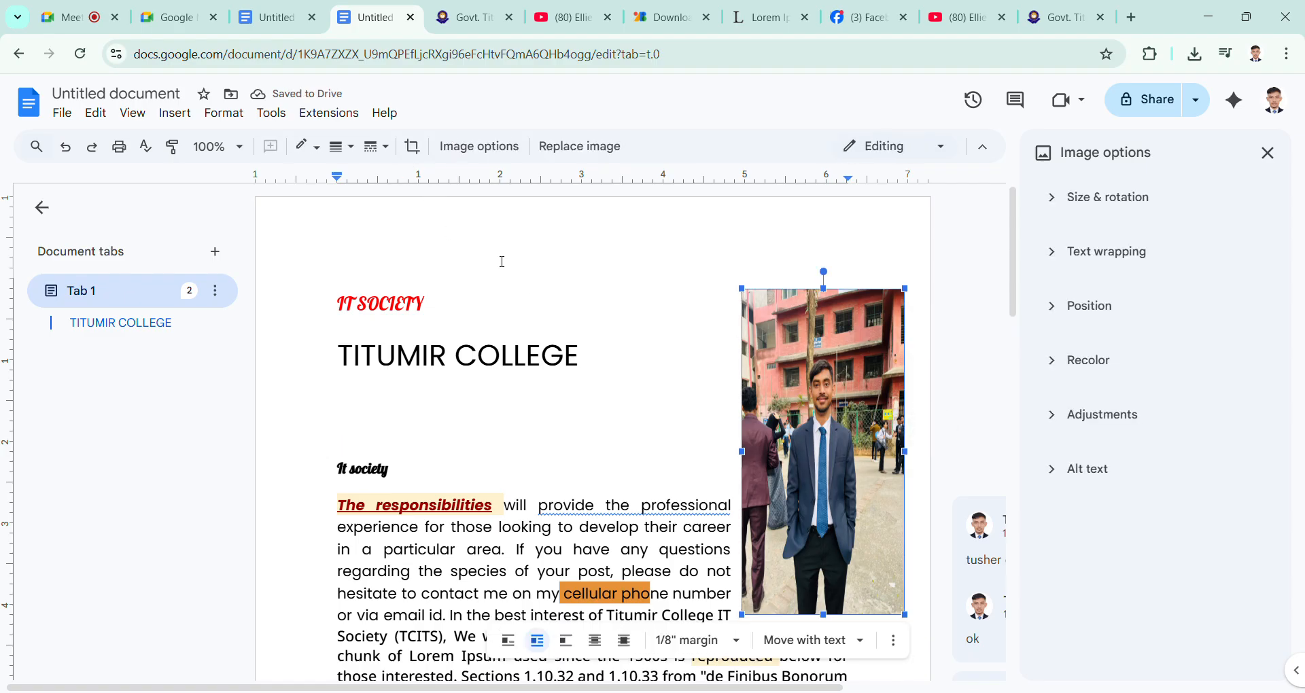
# Step: Try to crop the portrait photo from its left side, and undo back to its earlier, unstretched proportions
pyautogui.click(412, 148)
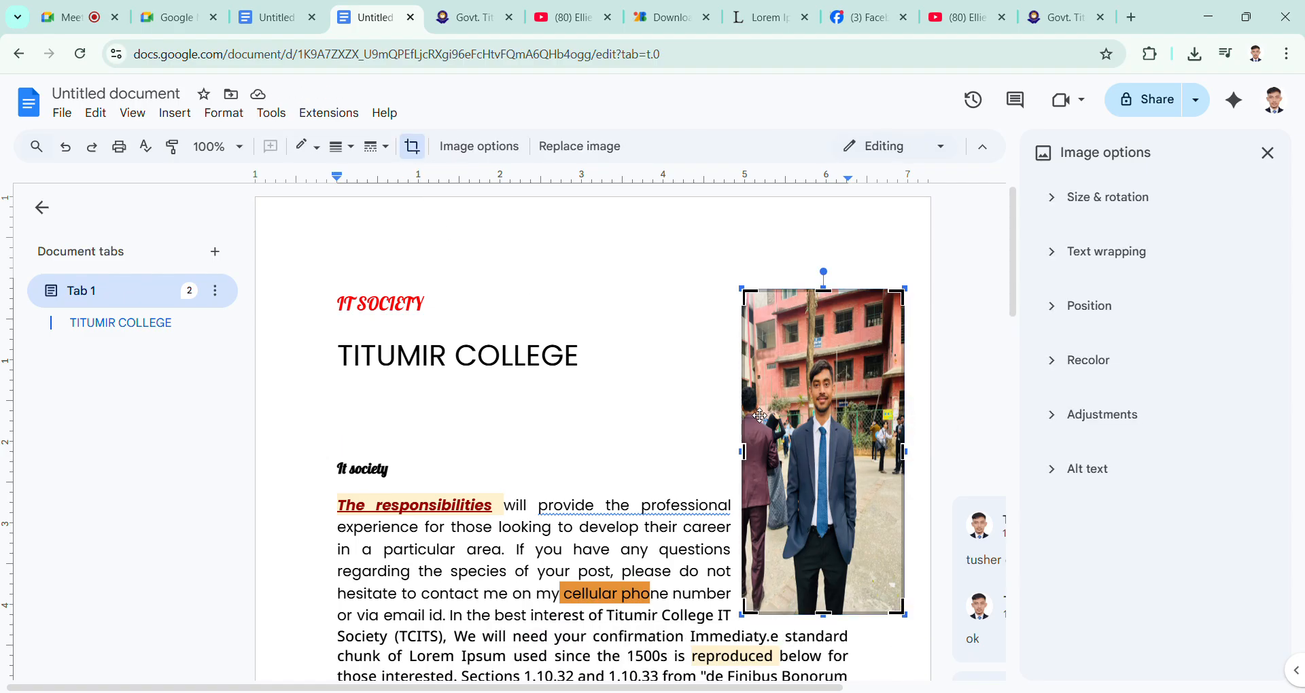
pyautogui.moveTo(755, 454); pyautogui.dragTo(686, 443)
pyautogui.click(689, 449)
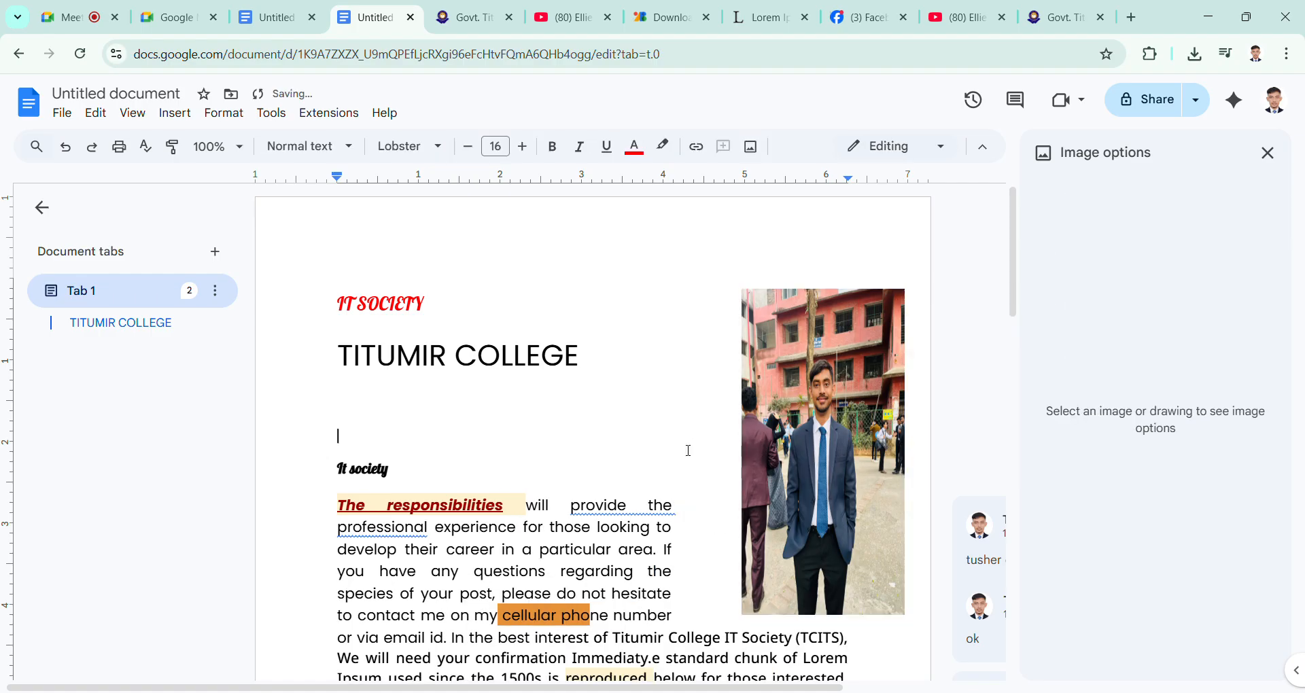
pyautogui.click(784, 460)
pyautogui.hotkey('ctrl', 'z')
pyautogui.hotkey('ctrl', 'z')
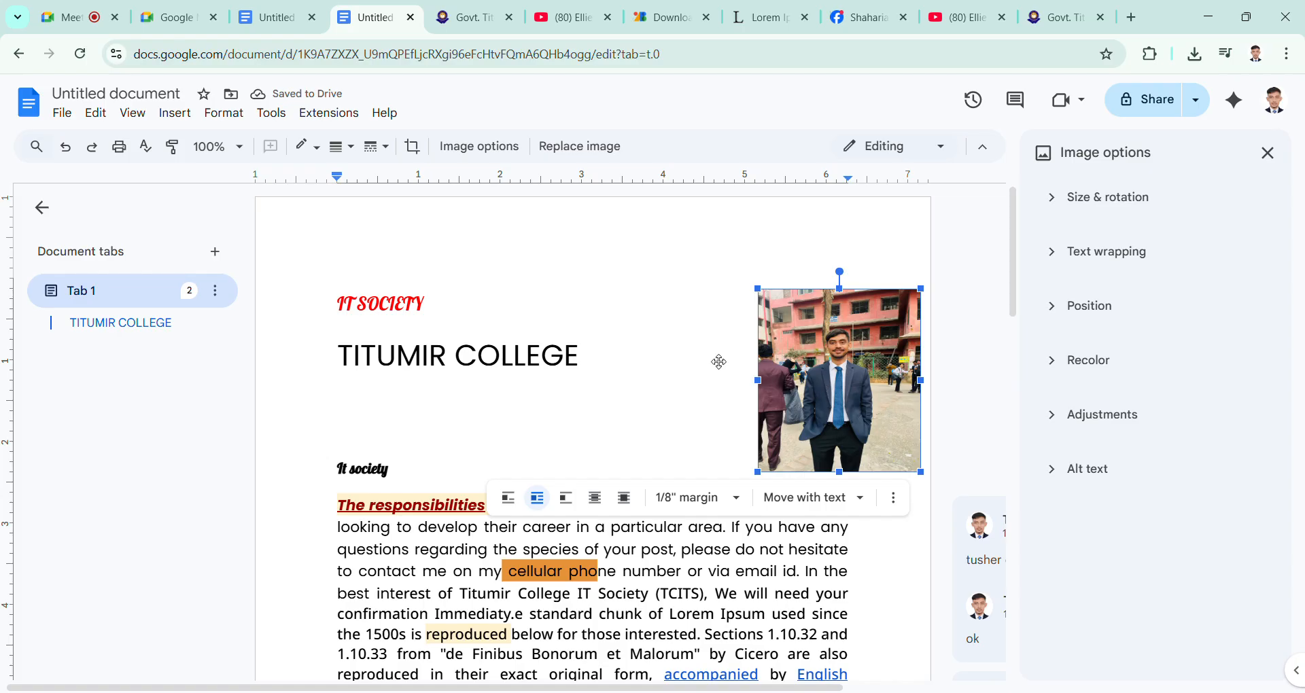
# Step: Crop the portrait photo by trimming its lower part and its upper-right corner, and apply the crop
pyautogui.click(413, 147)
pyautogui.moveTo(848, 476); pyautogui.dragTo(841, 420)
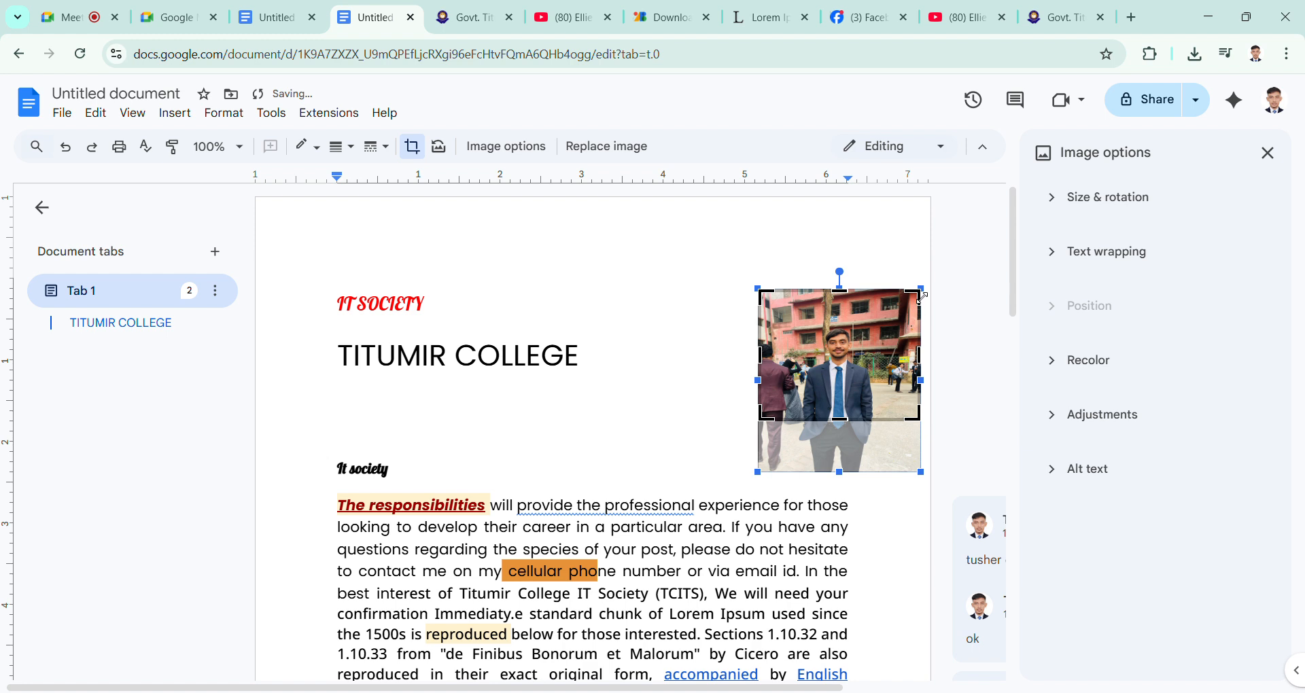
pyautogui.moveTo(923, 296); pyautogui.dragTo(902, 303)
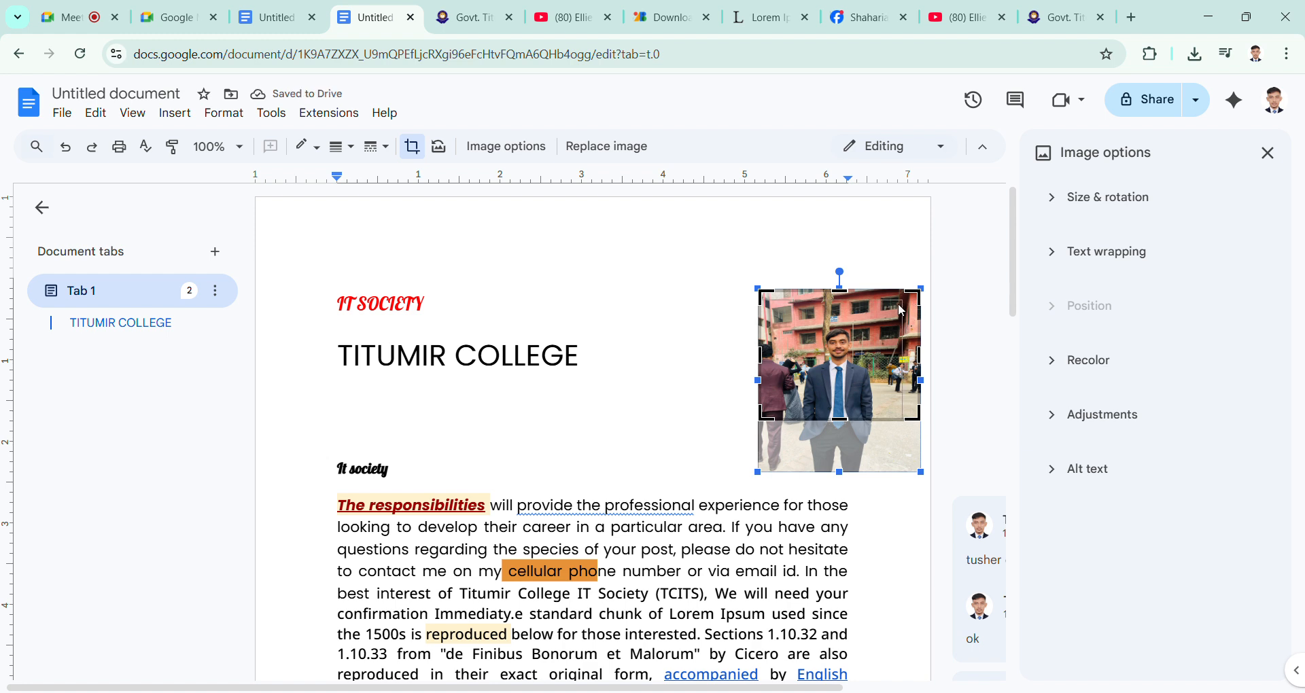
pyautogui.click(922, 267)
pyautogui.click(831, 384)
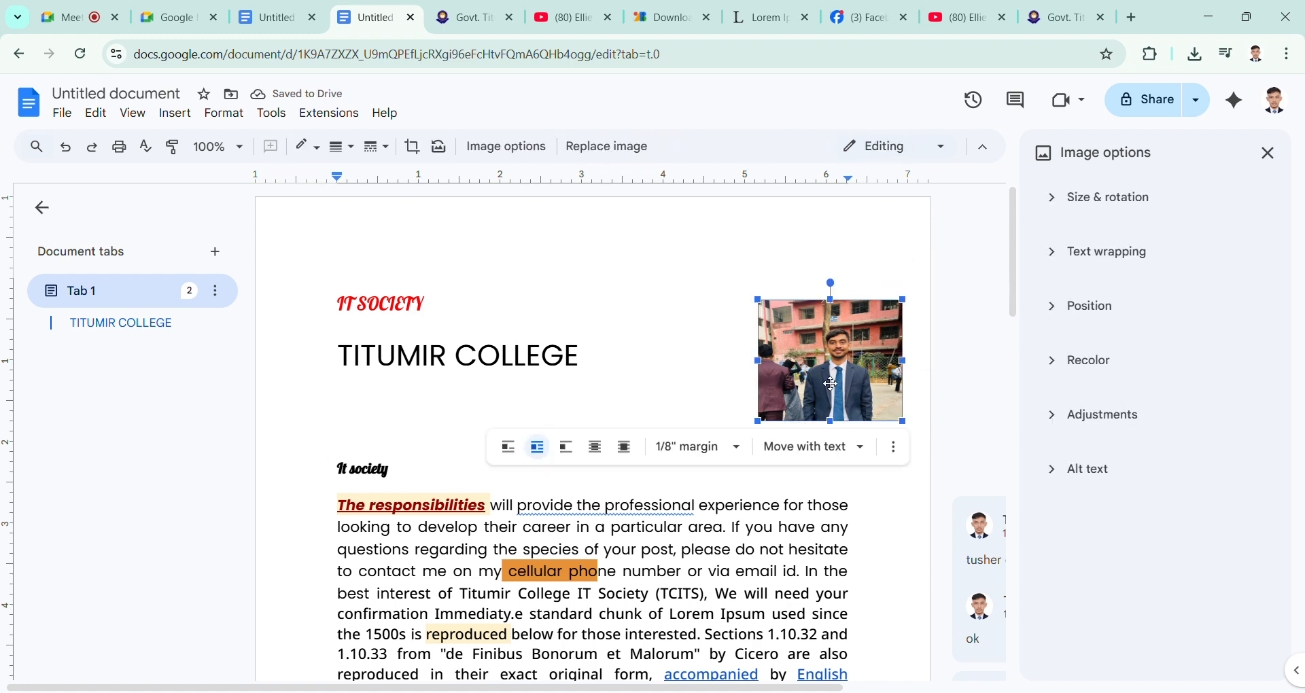
pyautogui.click(667, 396)
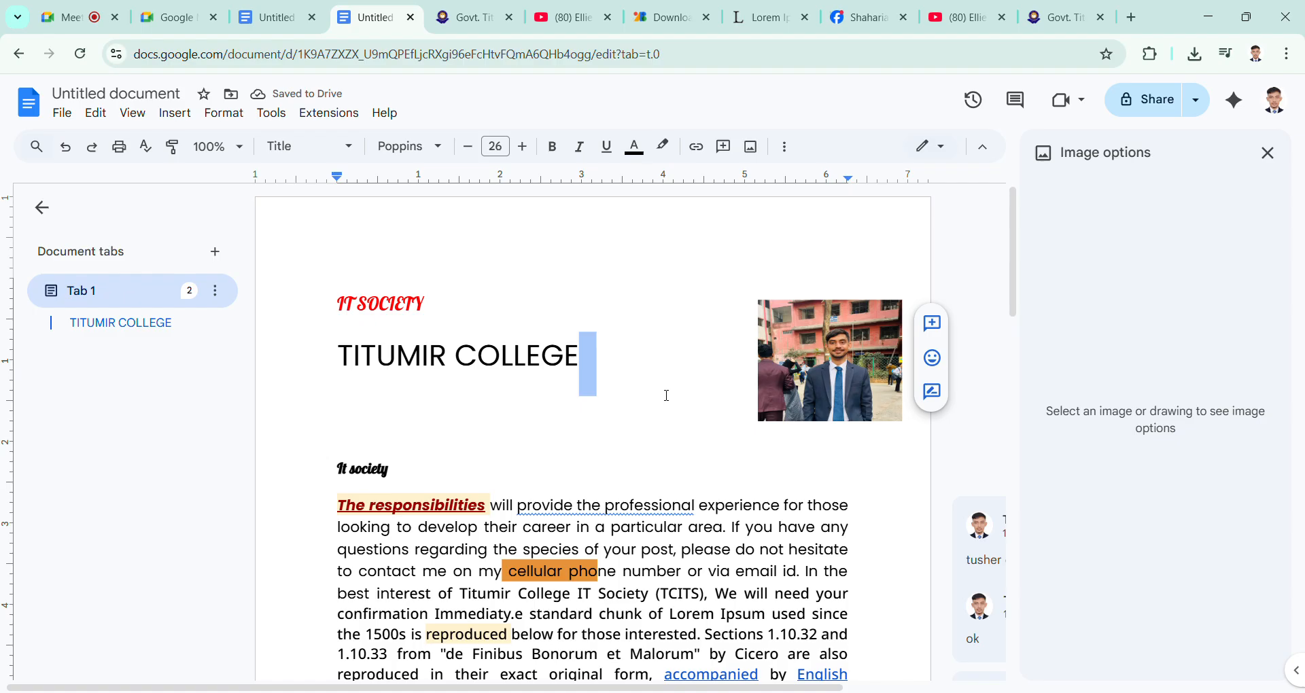
# Step: Set the cropped photo's brightness to -44% and contrast to 24%, leave opacity at 100%, and close the image options
pyautogui.click(846, 392)
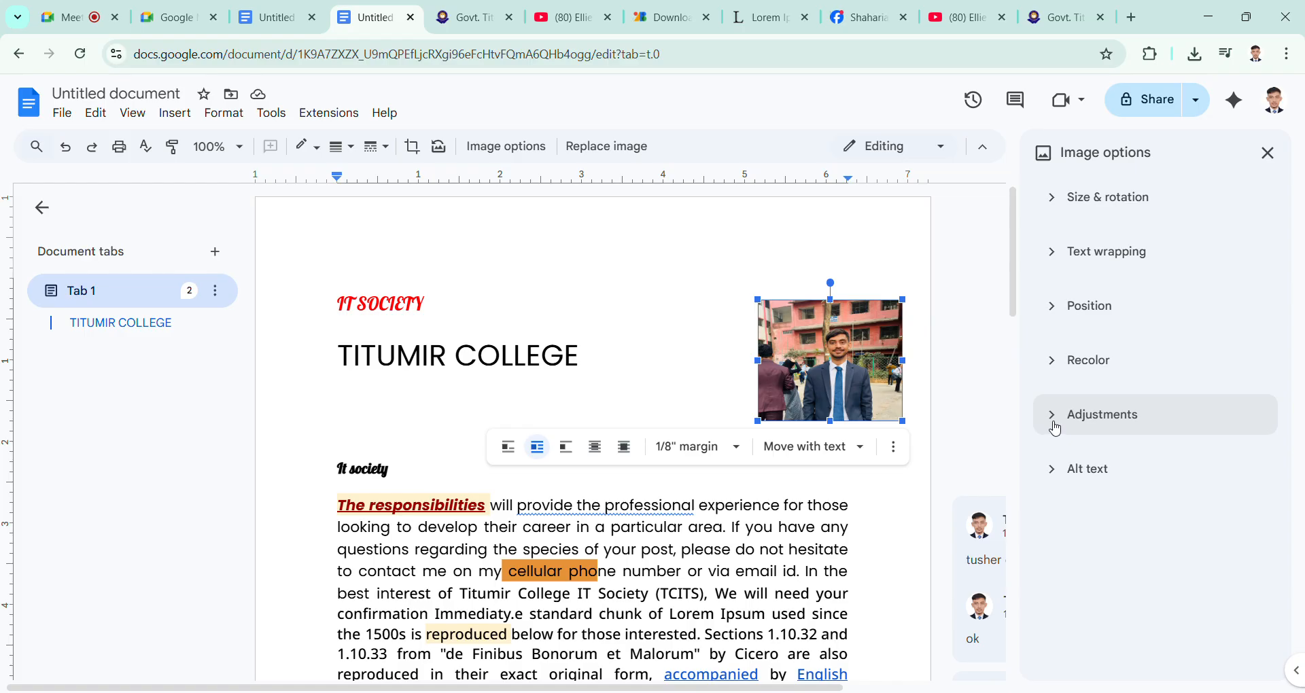
pyautogui.click(707, 361)
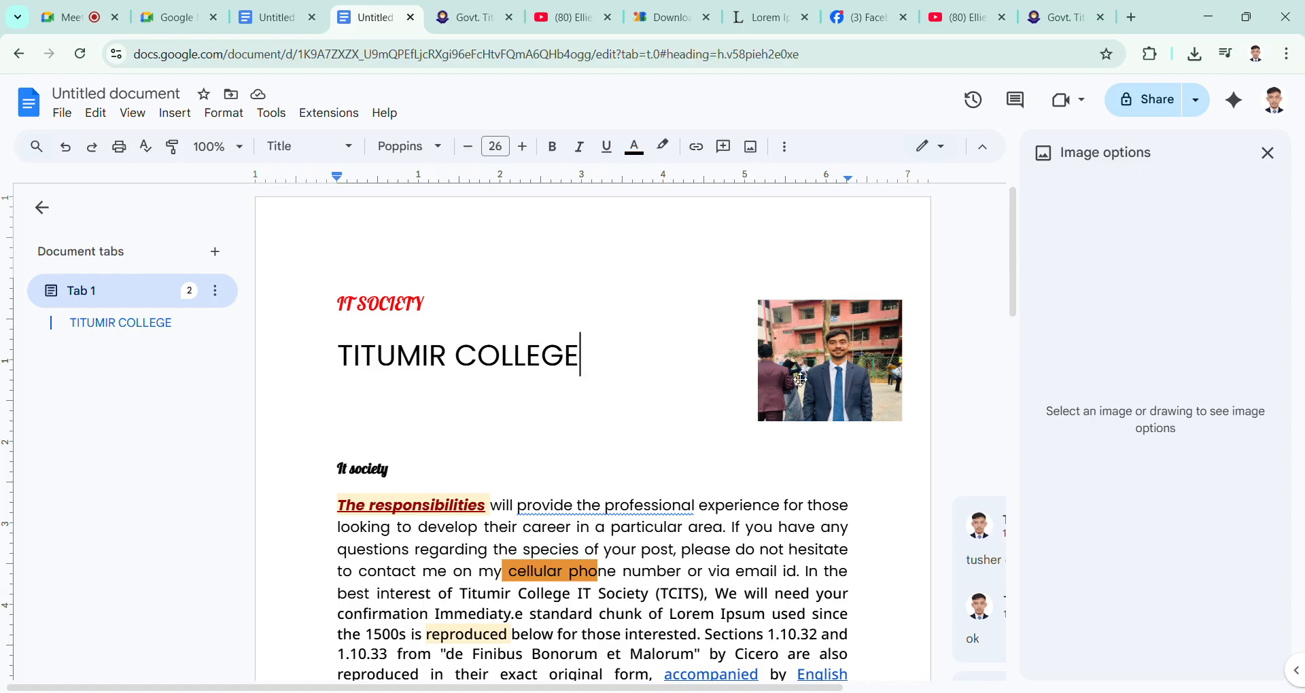
pyautogui.click(887, 372)
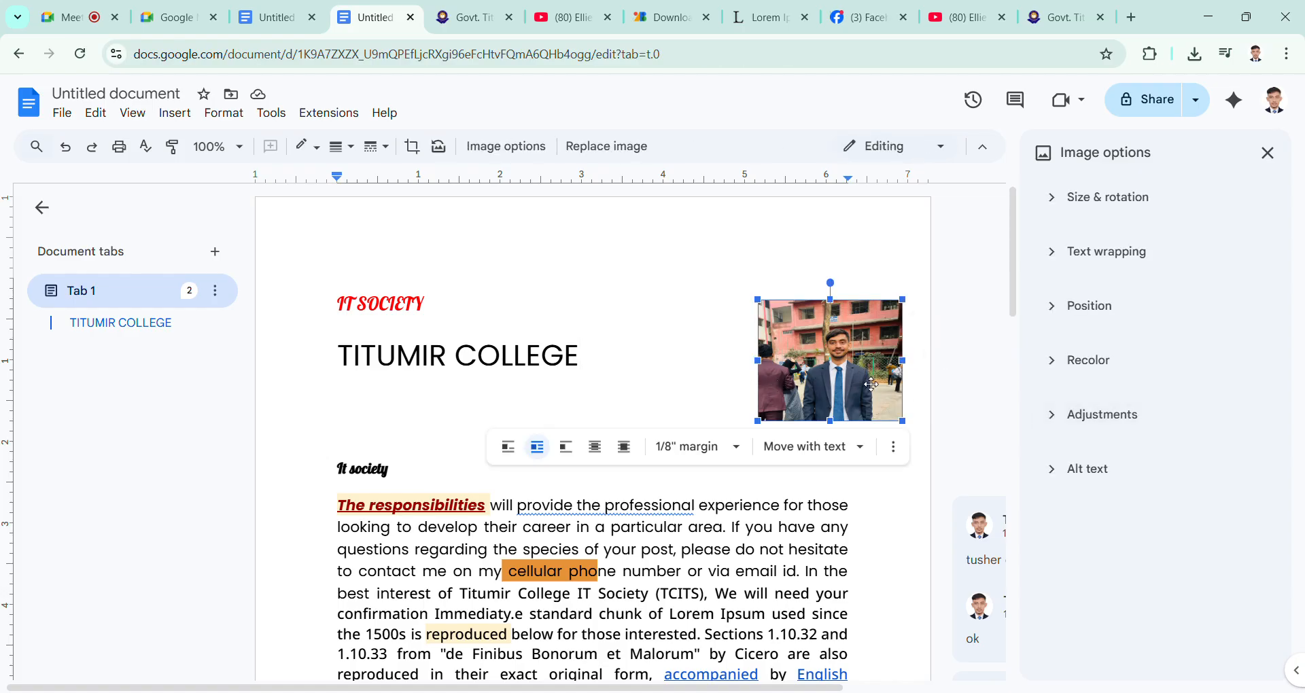
pyautogui.click(1054, 430)
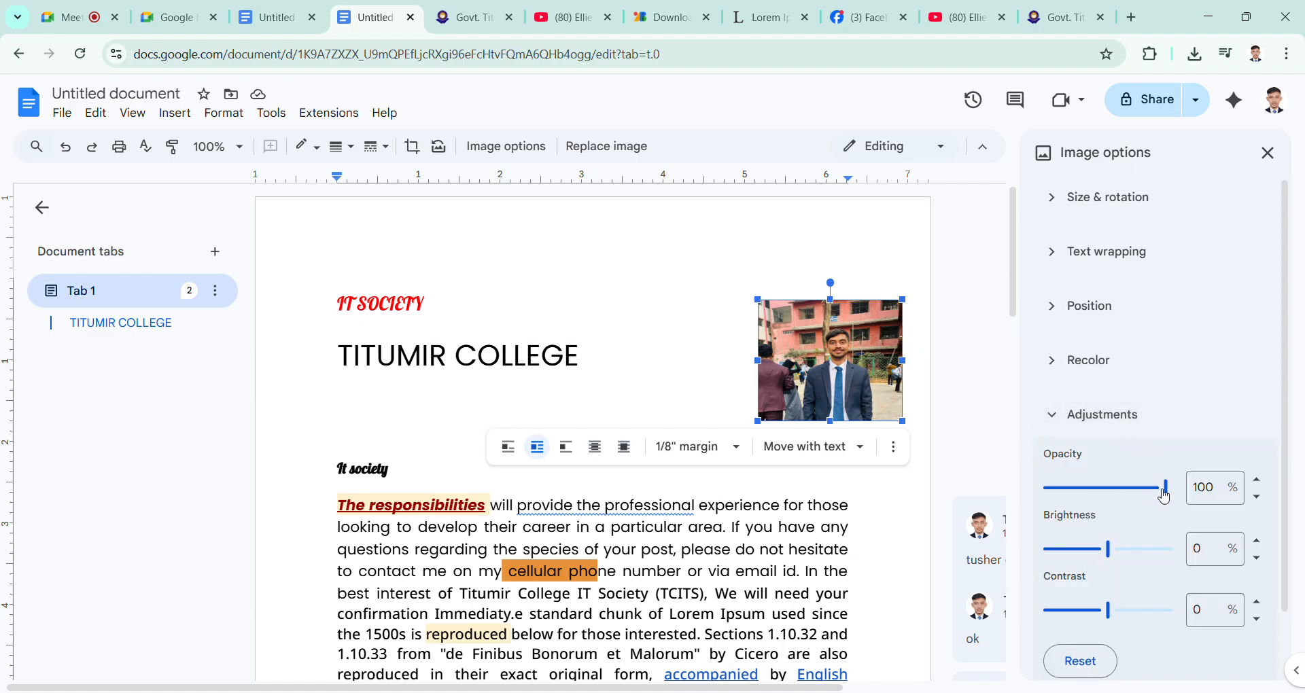
pyautogui.moveTo(1165, 495)
pyautogui.mouseDown()
pyautogui.moveTo(1099, 490)
pyautogui.moveTo(1183, 507)
pyautogui.mouseUp()
pyautogui.moveTo(1109, 551); pyautogui.dragTo(1083, 549)
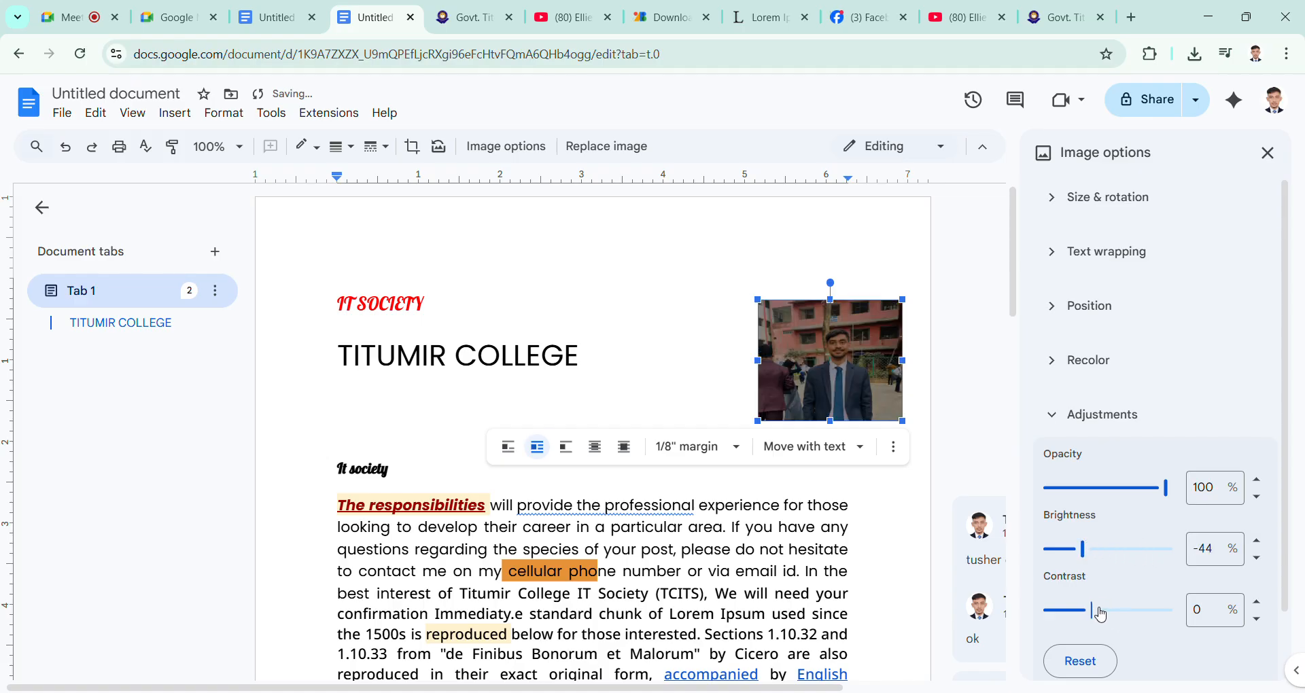
pyautogui.moveTo(1095, 612); pyautogui.dragTo(1120, 611)
pyautogui.scroll(-1, 1134, 550)
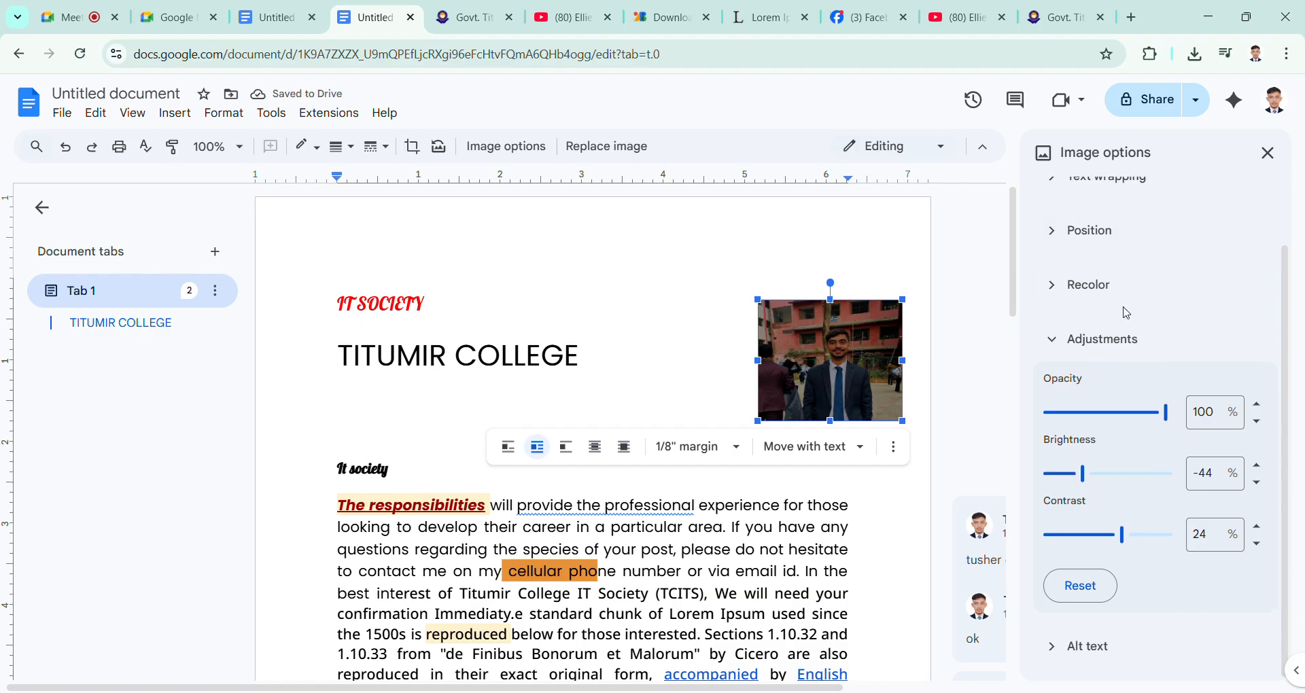
pyautogui.click(1267, 153)
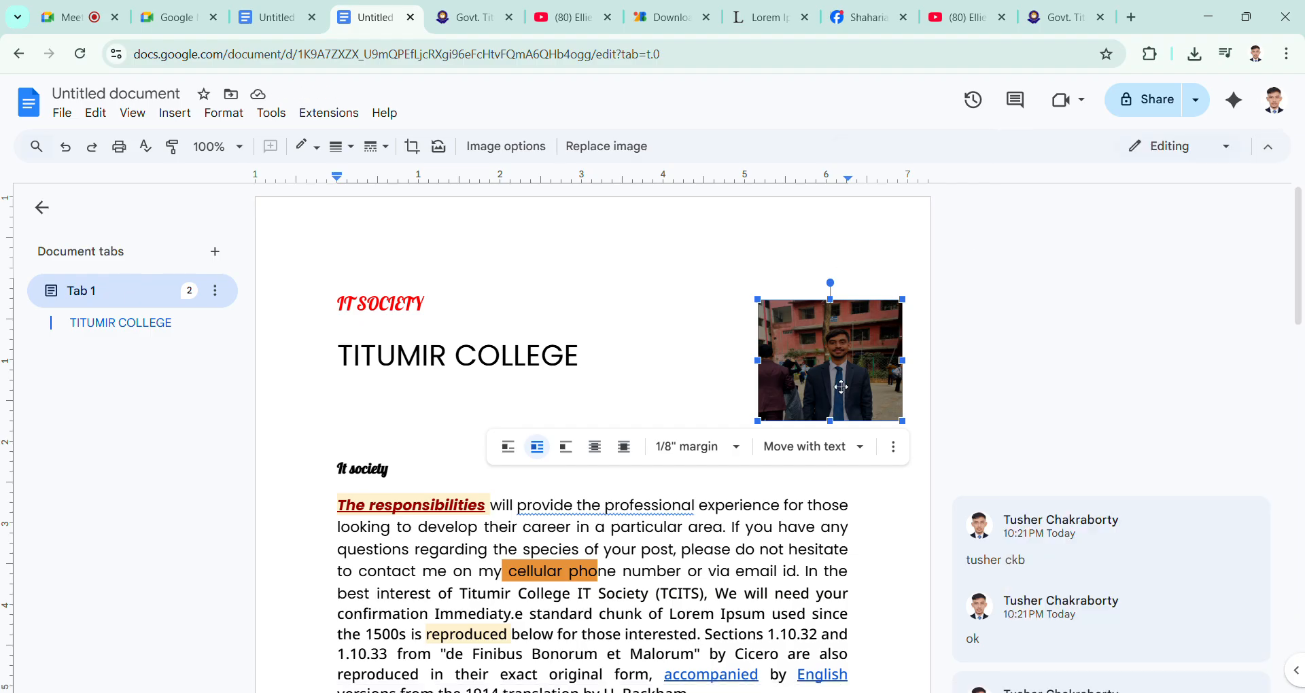
# Step: Delete the portrait photo and add an empty line below the TITUMIR COLLEGE title
pyautogui.press('Delete')
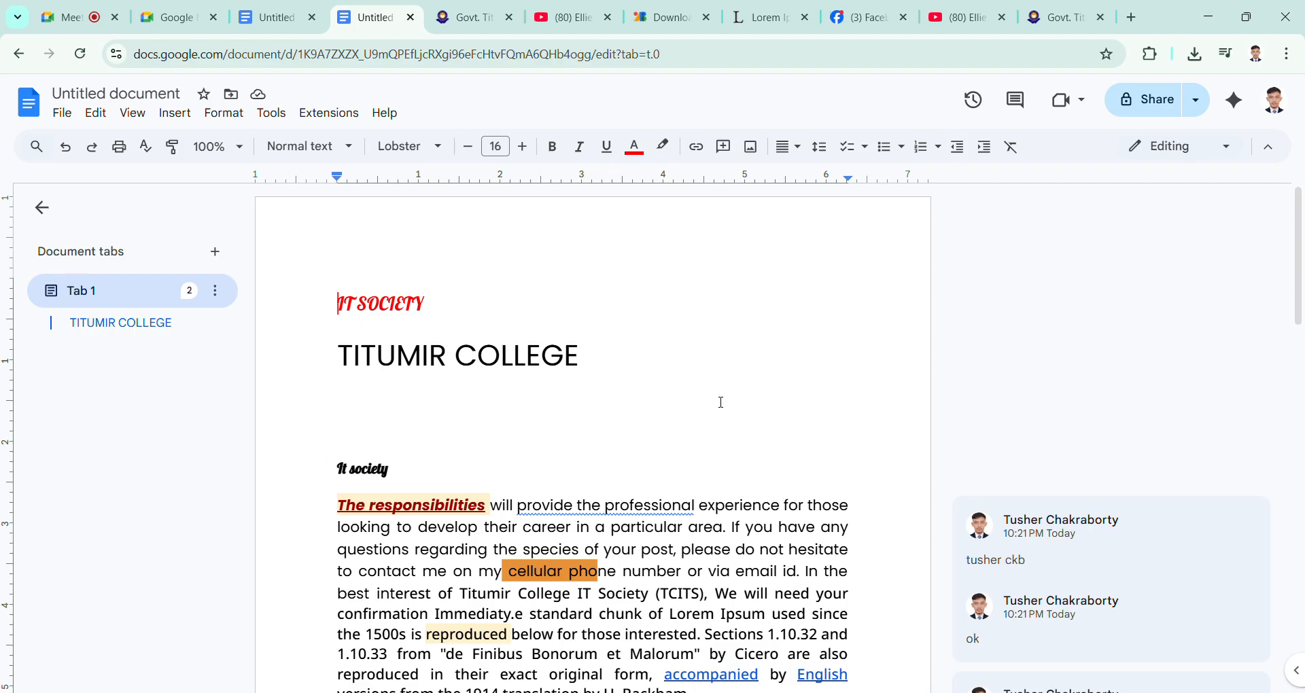
pyautogui.click(669, 396)
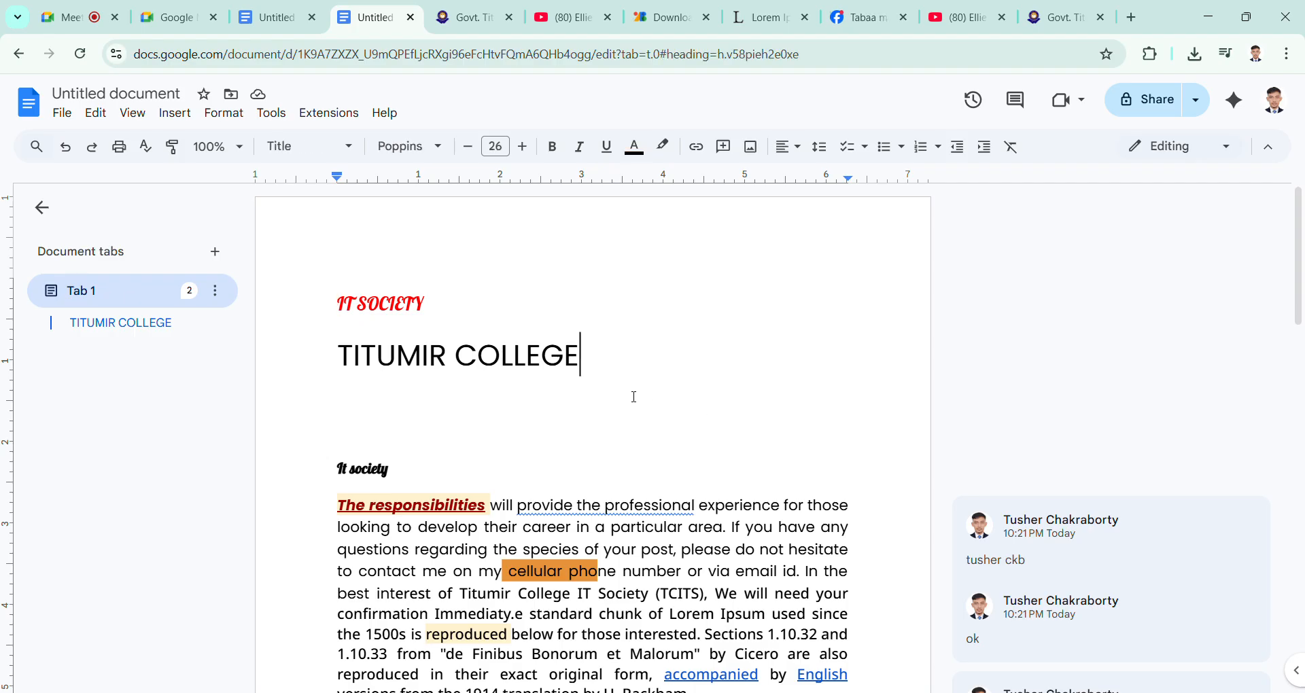
pyautogui.press('Return')
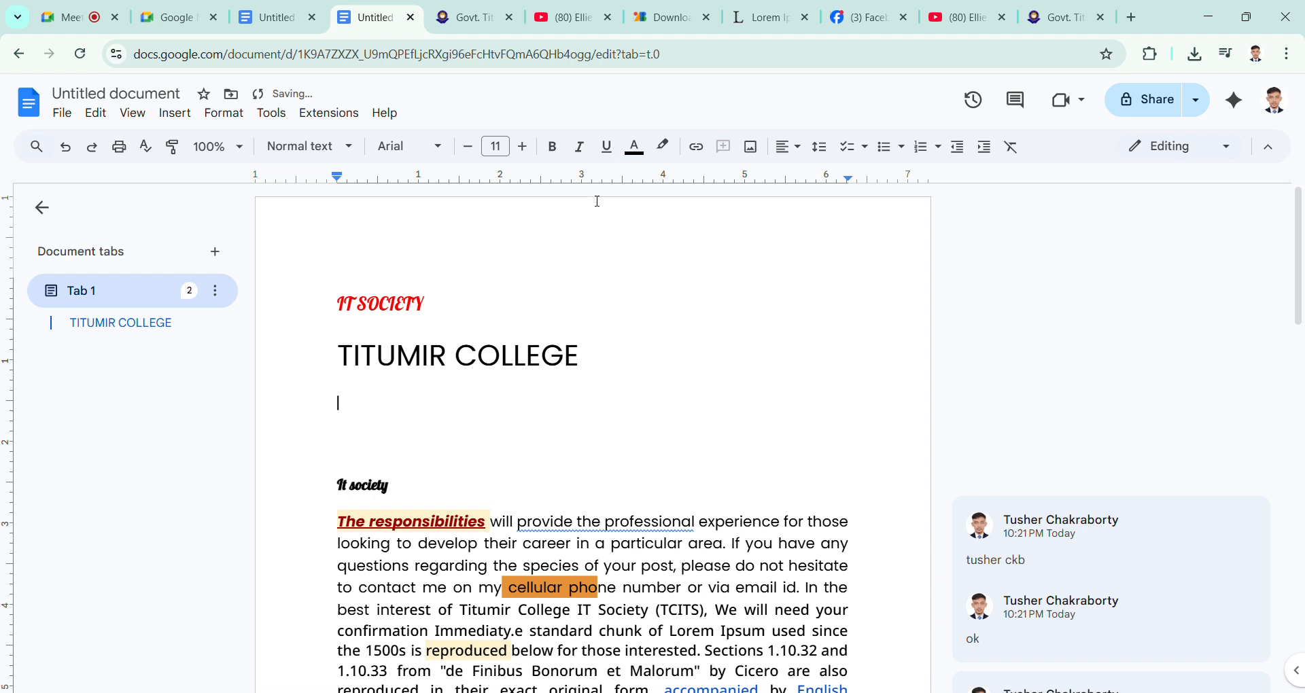
# Step: Insert the IMG-2026… portrait photo from Google Drive's recent images on the empty line below the title
pyautogui.click(750, 147)
pyautogui.click(836, 187)
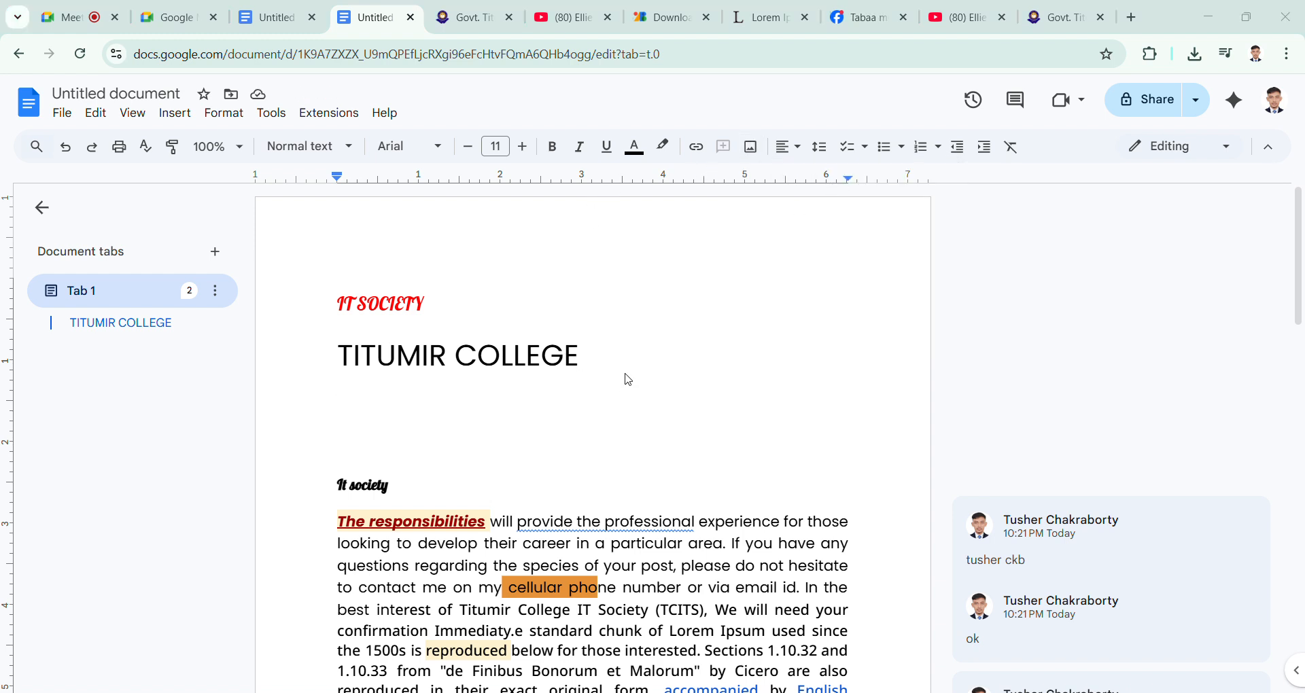
pyautogui.click(756, 151)
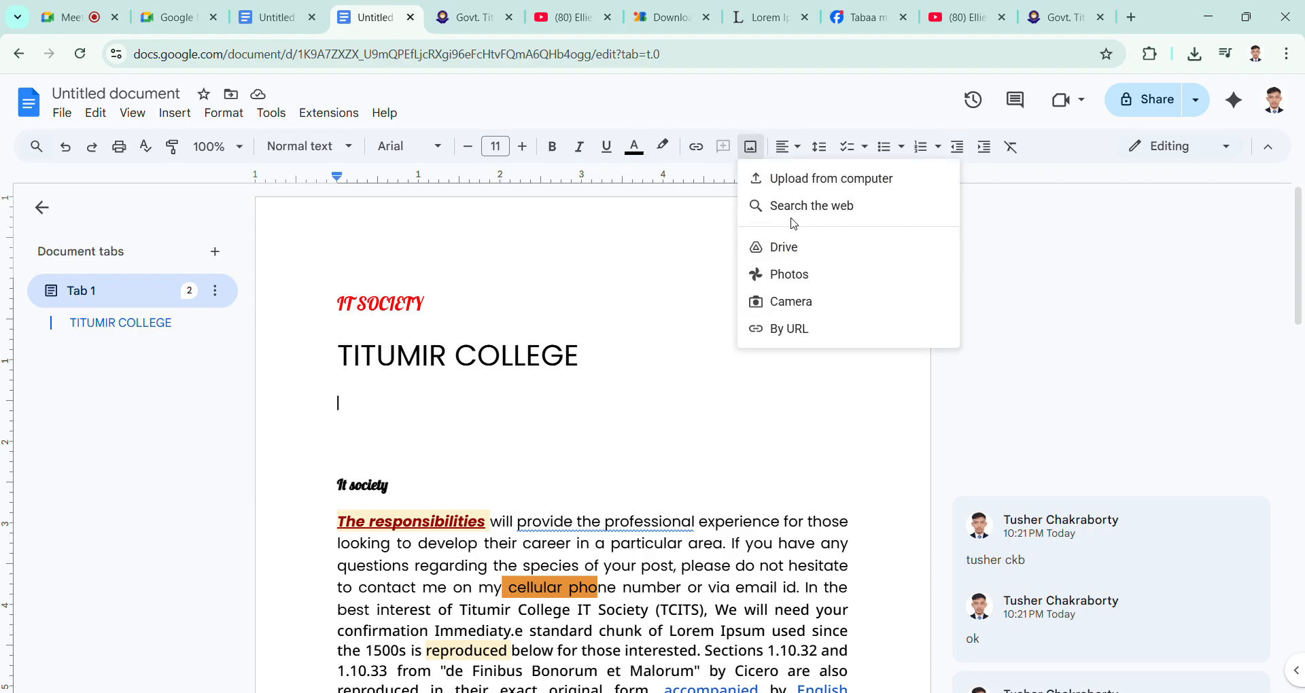
pyautogui.click(794, 255)
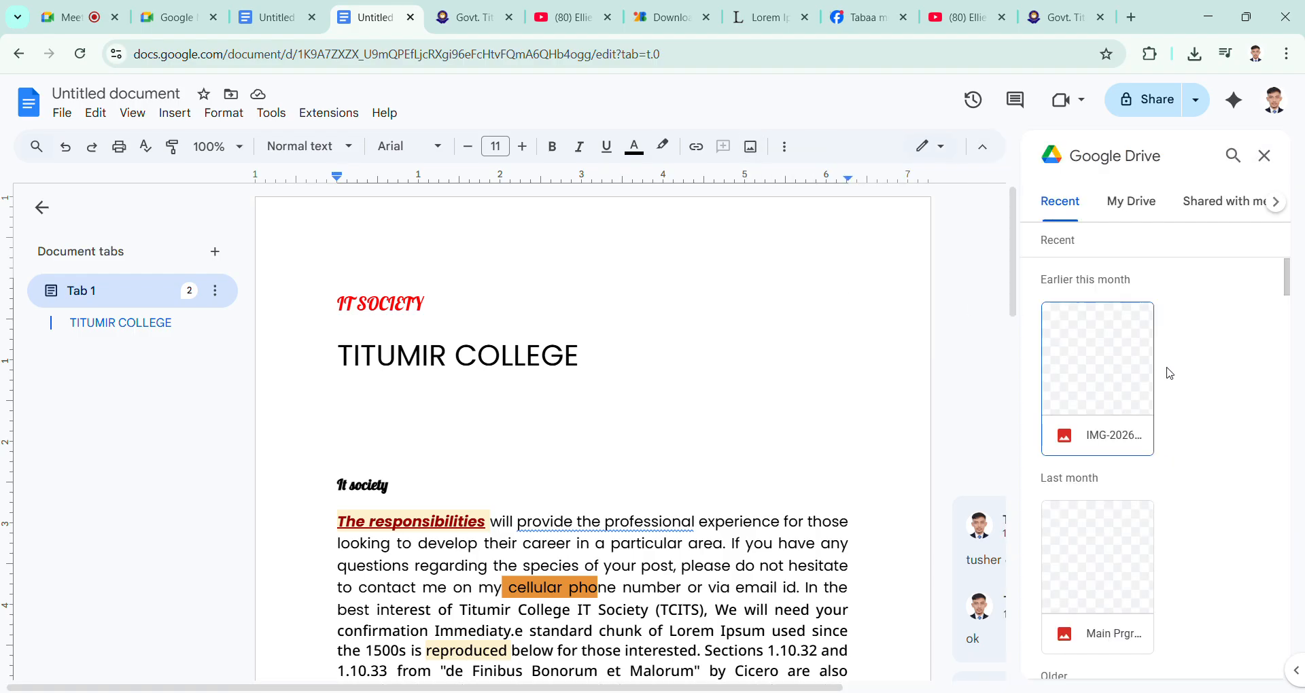
pyautogui.scroll(-2, 1124, 414)
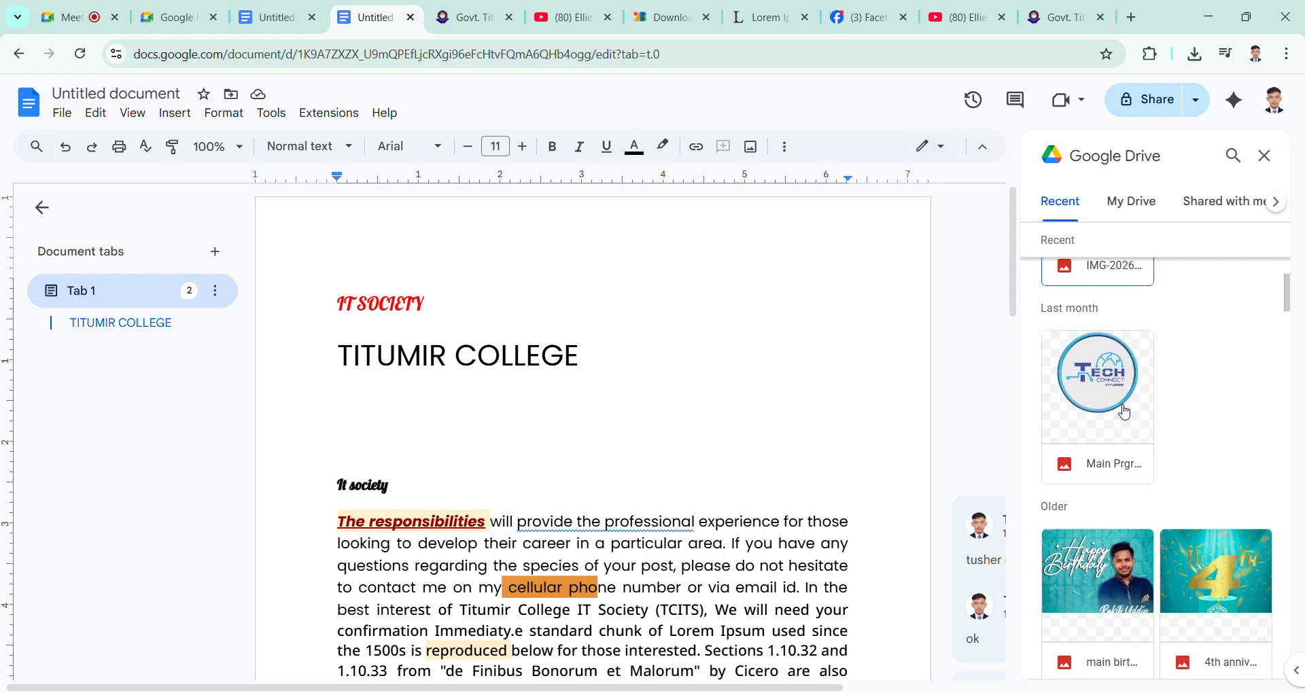
pyautogui.scroll(2, 1125, 412)
pyautogui.click(1121, 378)
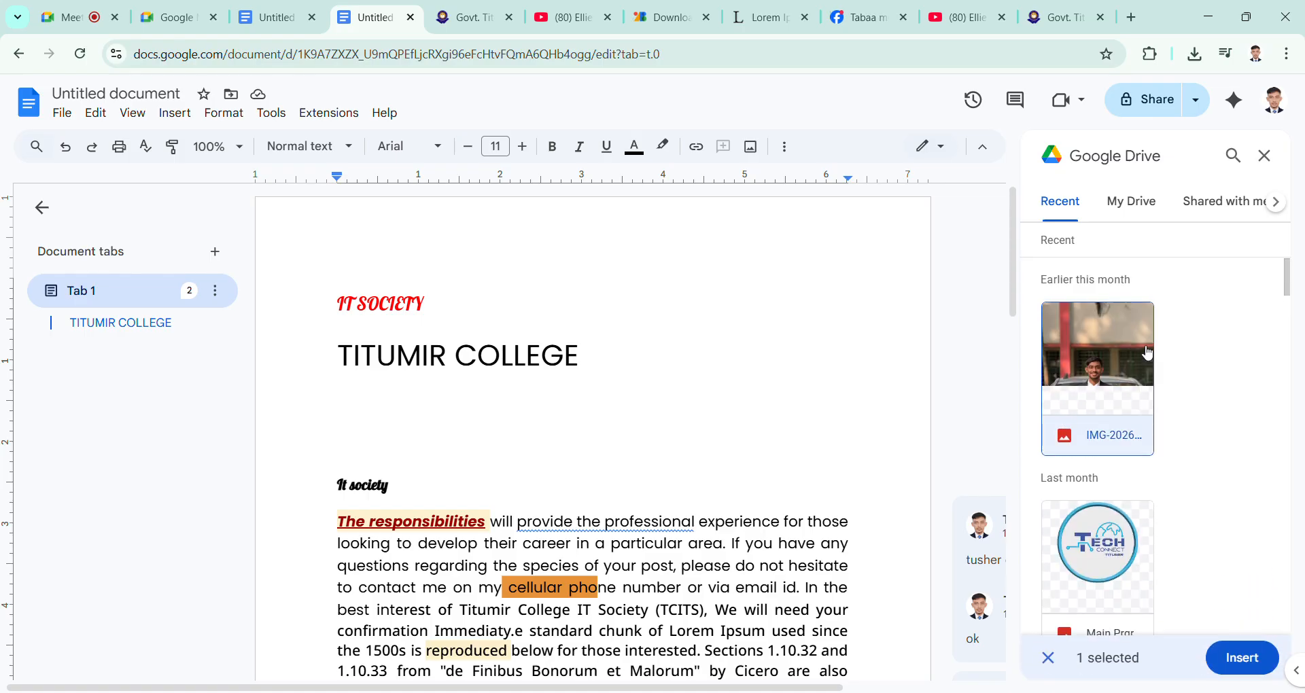
pyautogui.click(1251, 665)
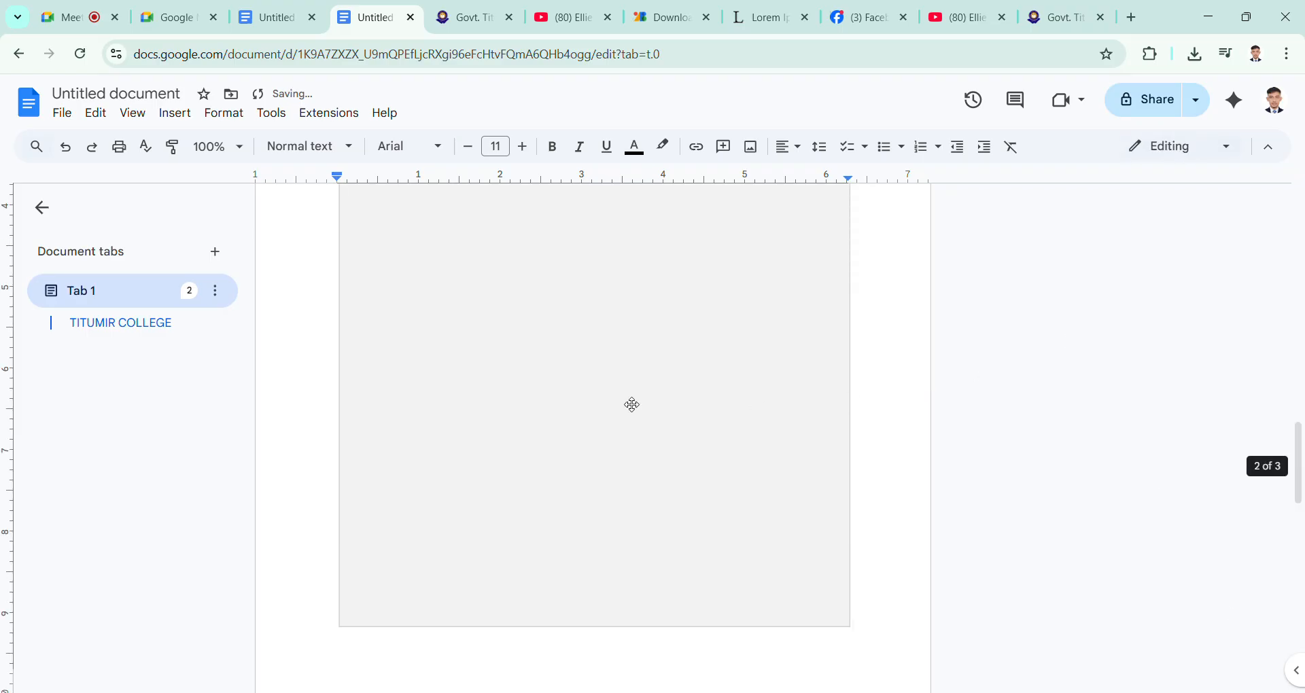
# Step: Crop the lower part of the newly inserted photo, up to about the middle of the suit jacket
pyautogui.scroll(5, 631, 406)
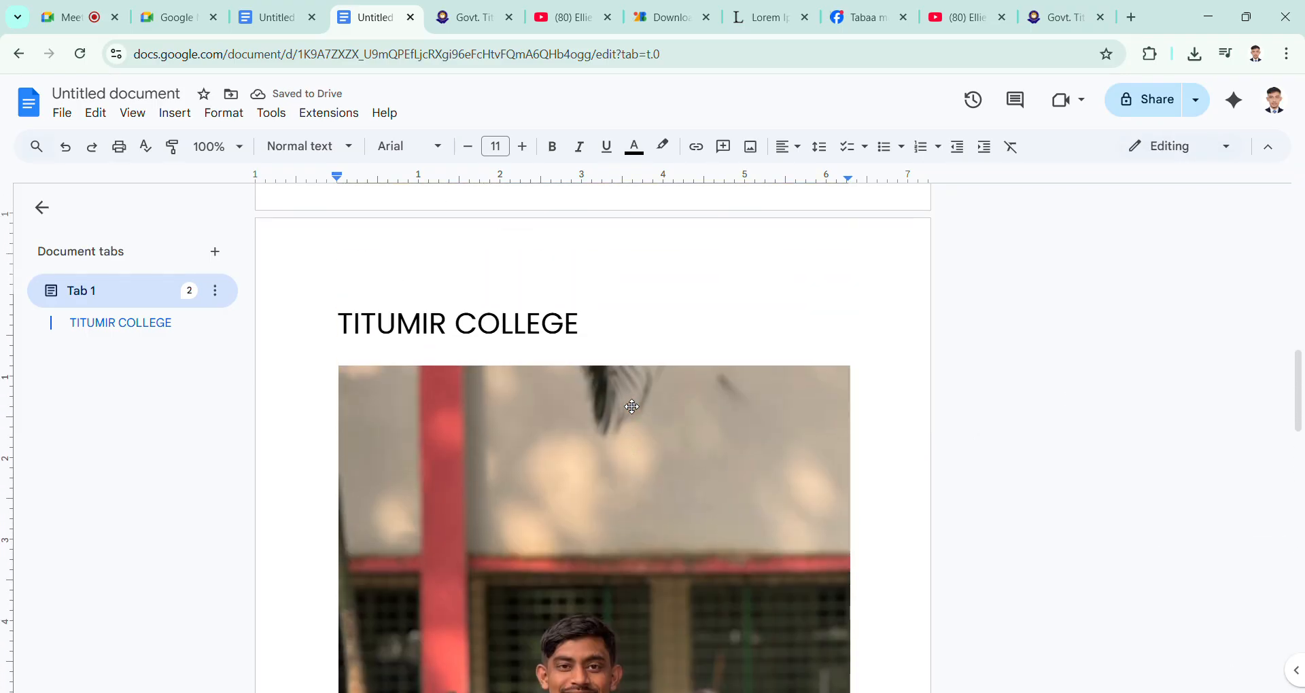
pyautogui.scroll(-1, 636, 421)
pyautogui.click(640, 441)
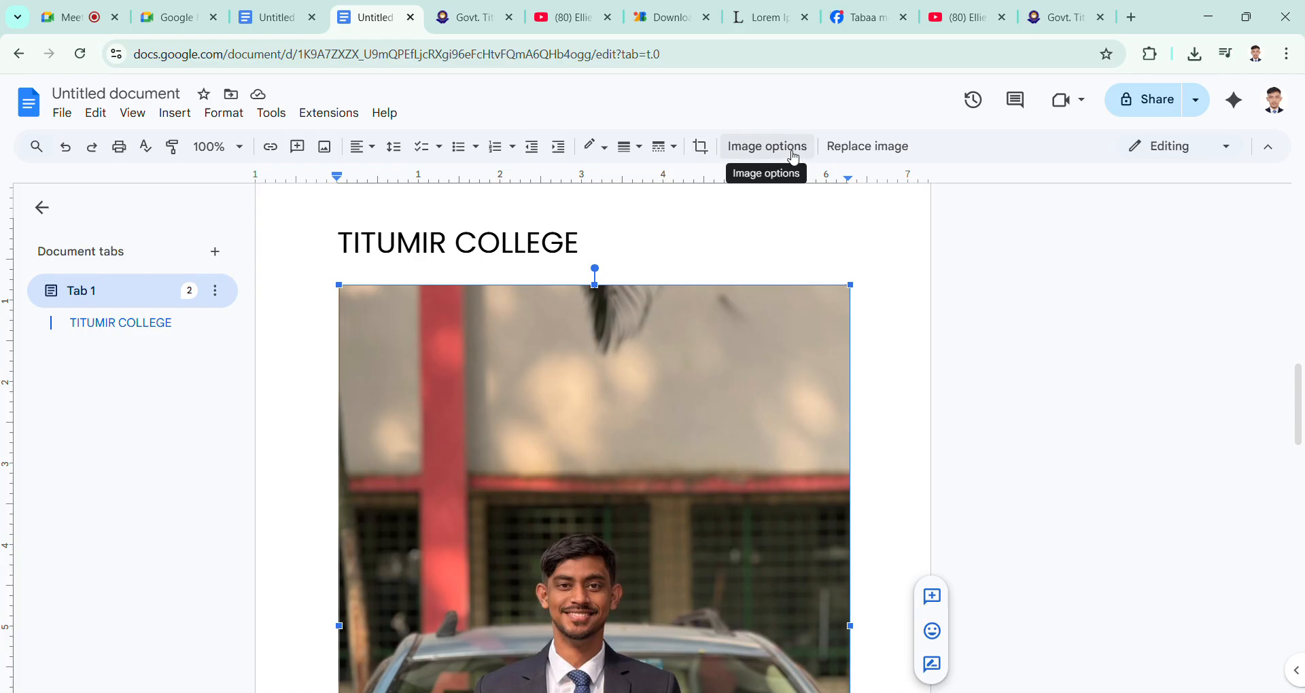
pyautogui.click(701, 147)
pyautogui.scroll(-5, 603, 476)
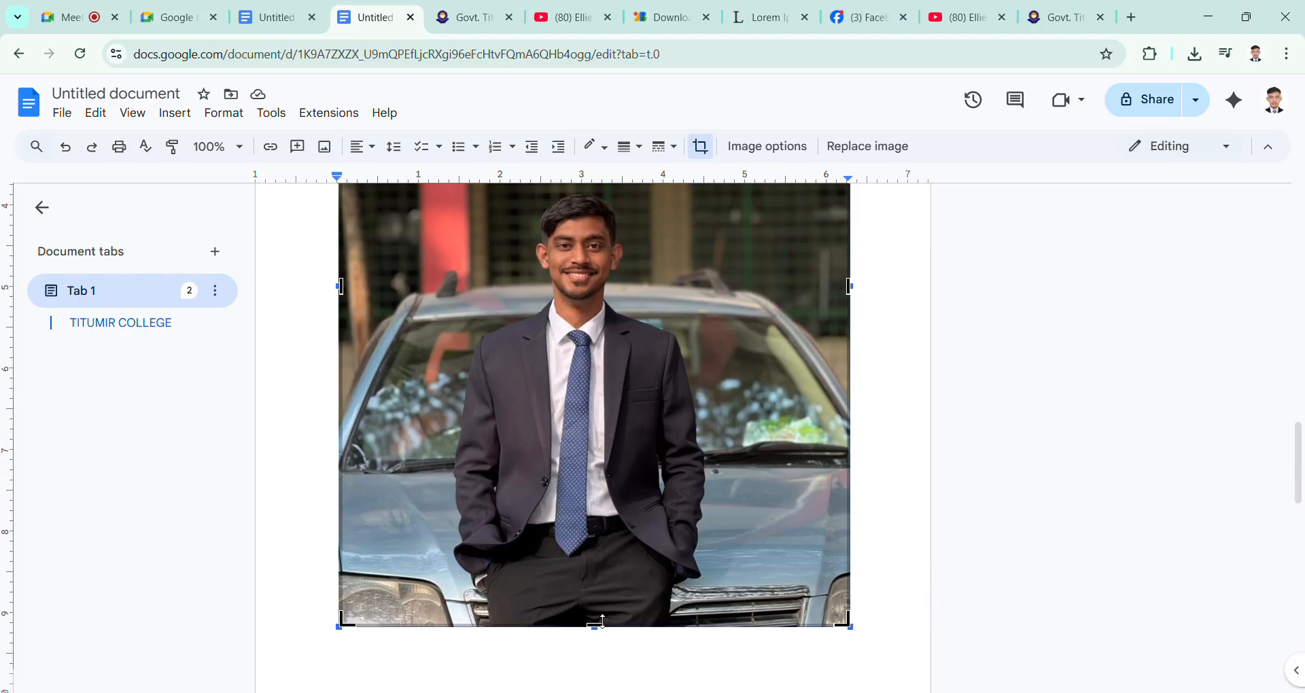
pyautogui.moveTo(596, 633); pyautogui.dragTo(598, 495)
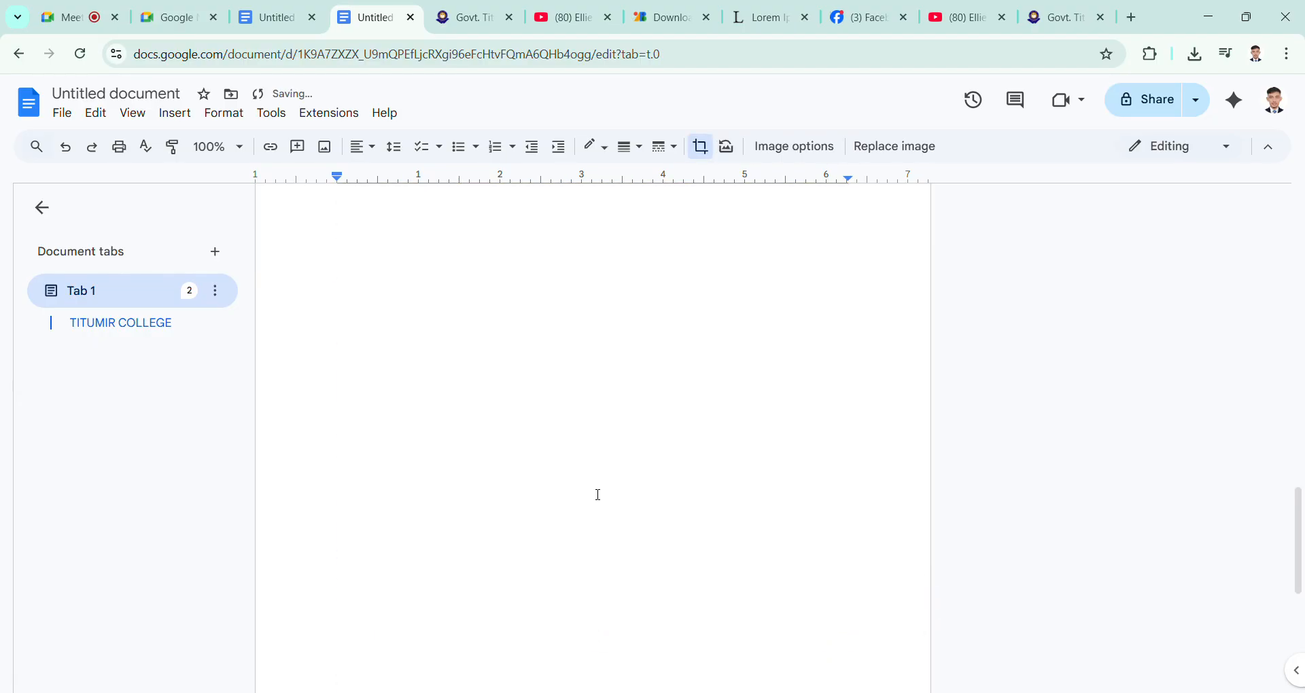
# Step: Crop the photo's upper-left corner and right side to about 3.9 in wide, and reposition the picture to frame the man
pyautogui.scroll(15, 598, 495)
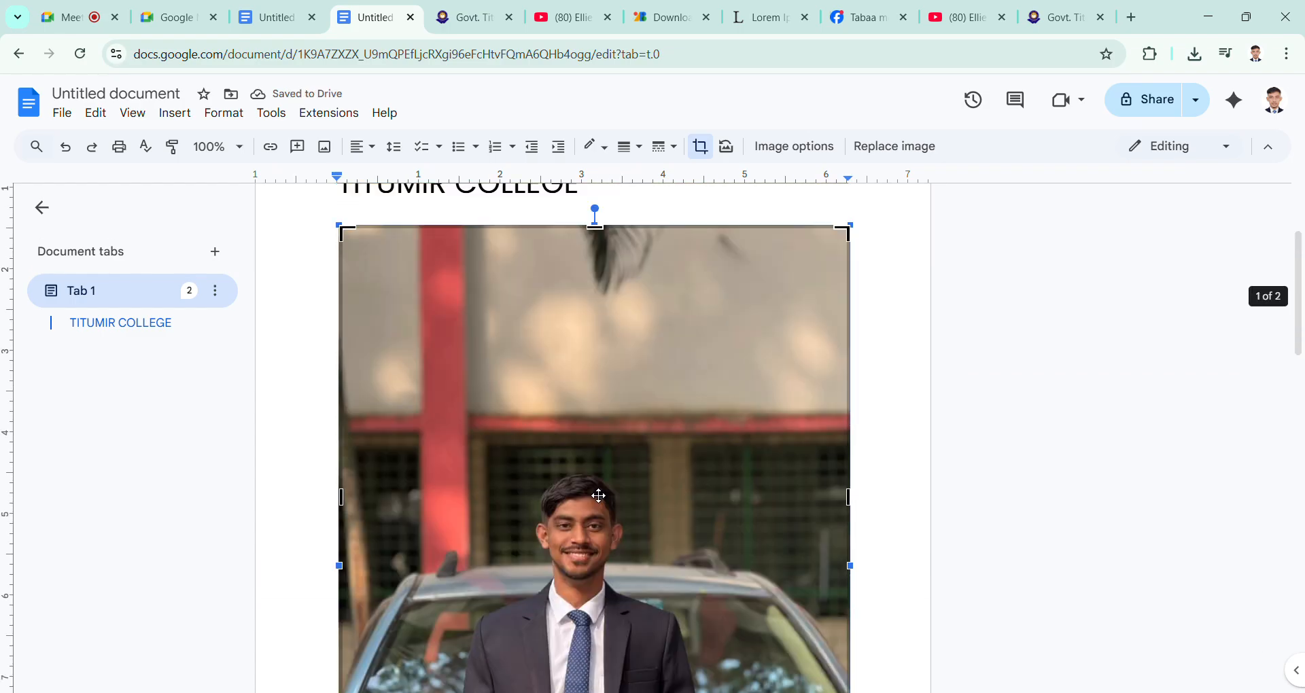
pyautogui.moveTo(352, 240); pyautogui.dragTo(401, 401)
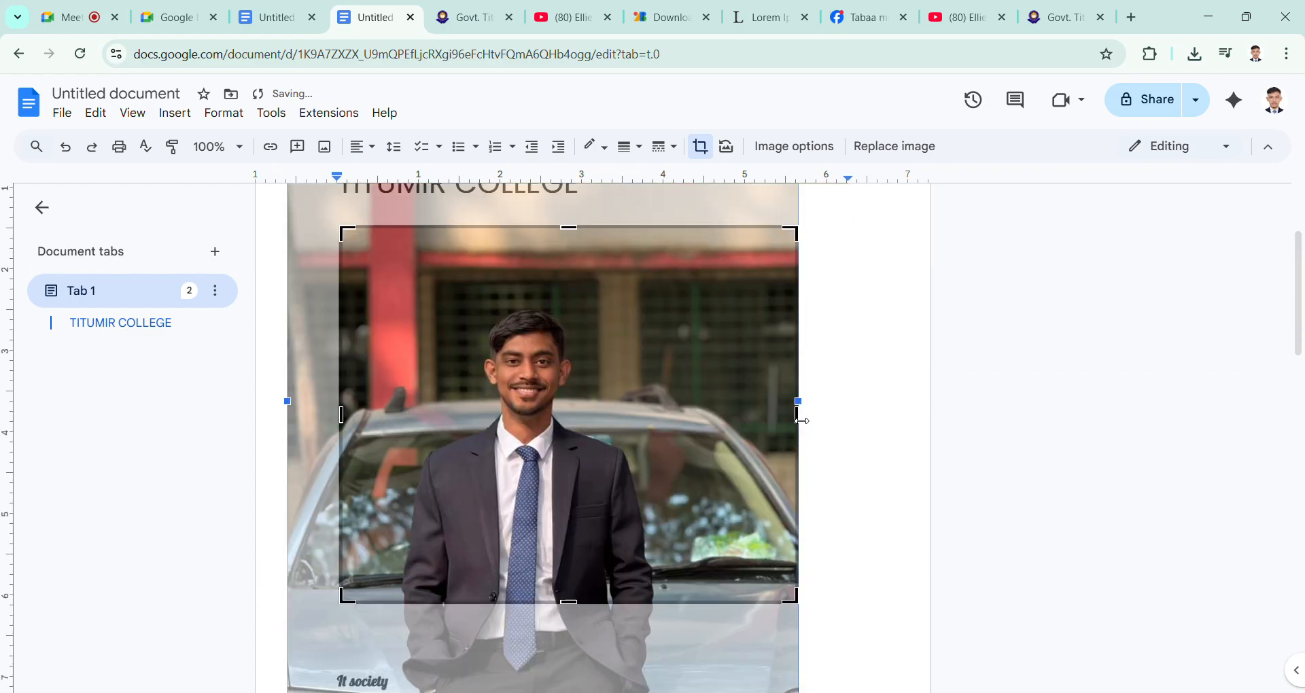
pyautogui.moveTo(798, 415); pyautogui.dragTo(654, 418)
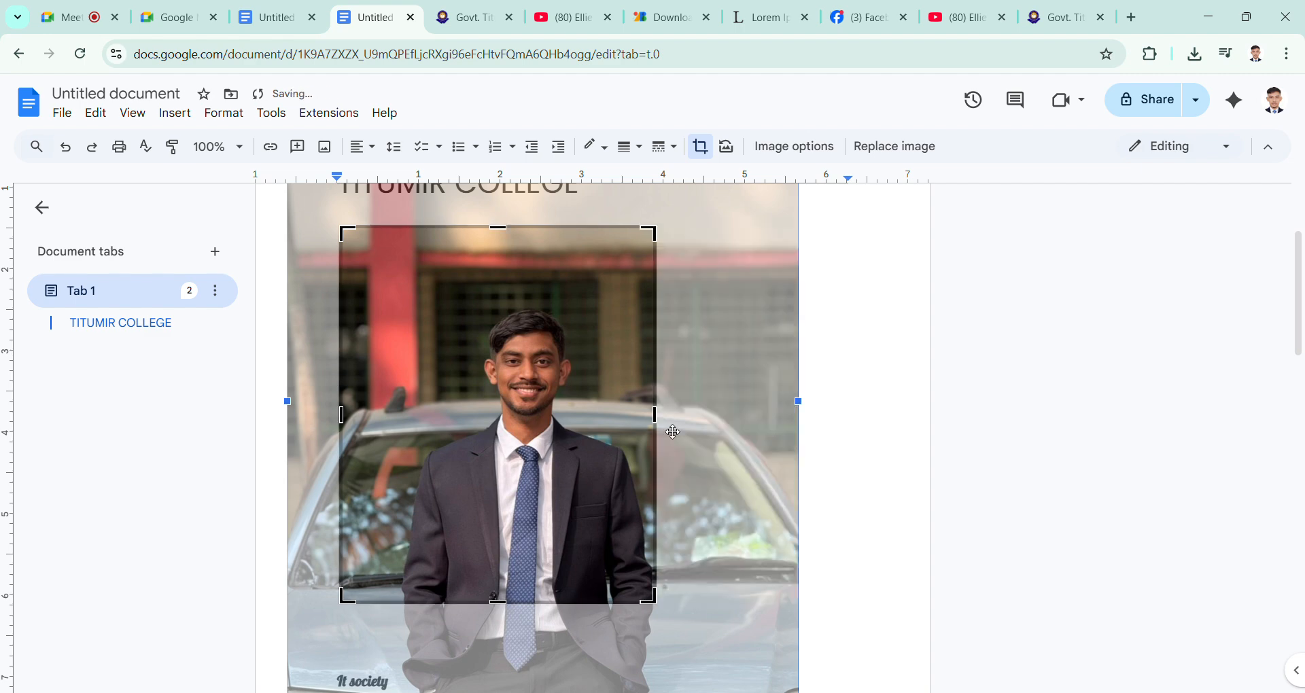
pyautogui.moveTo(579, 473); pyautogui.dragTo(544, 432)
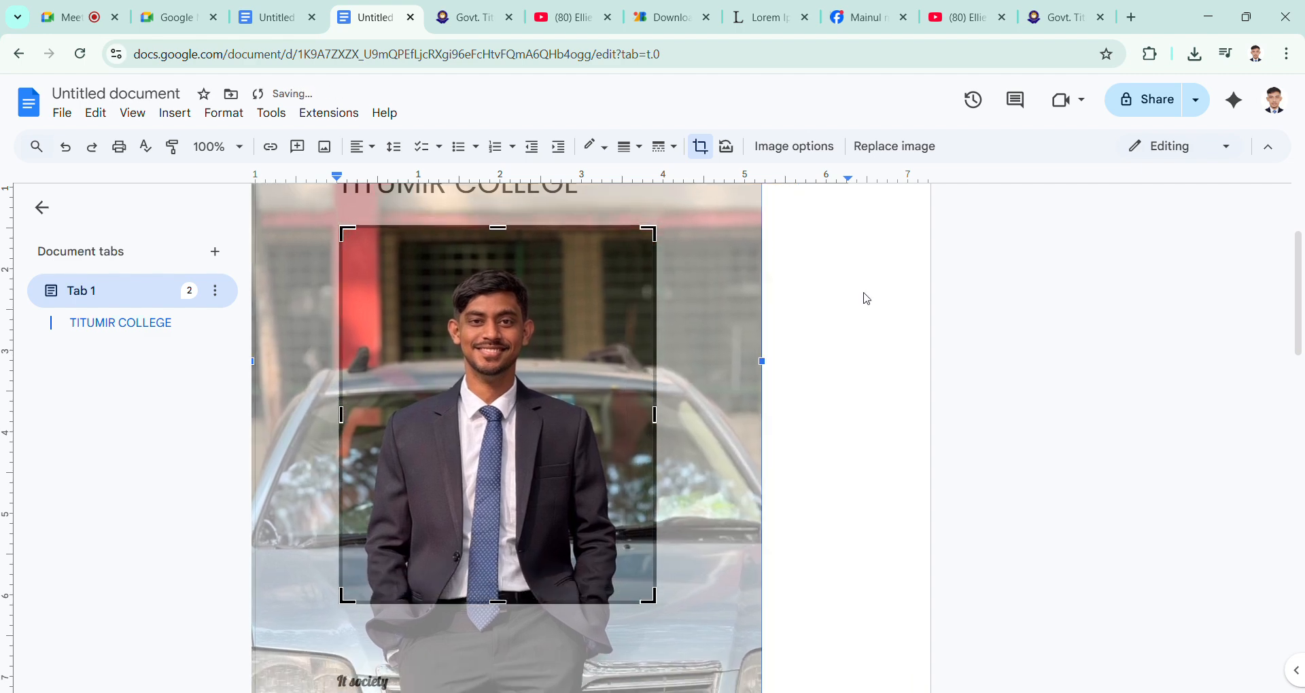
pyautogui.click(843, 365)
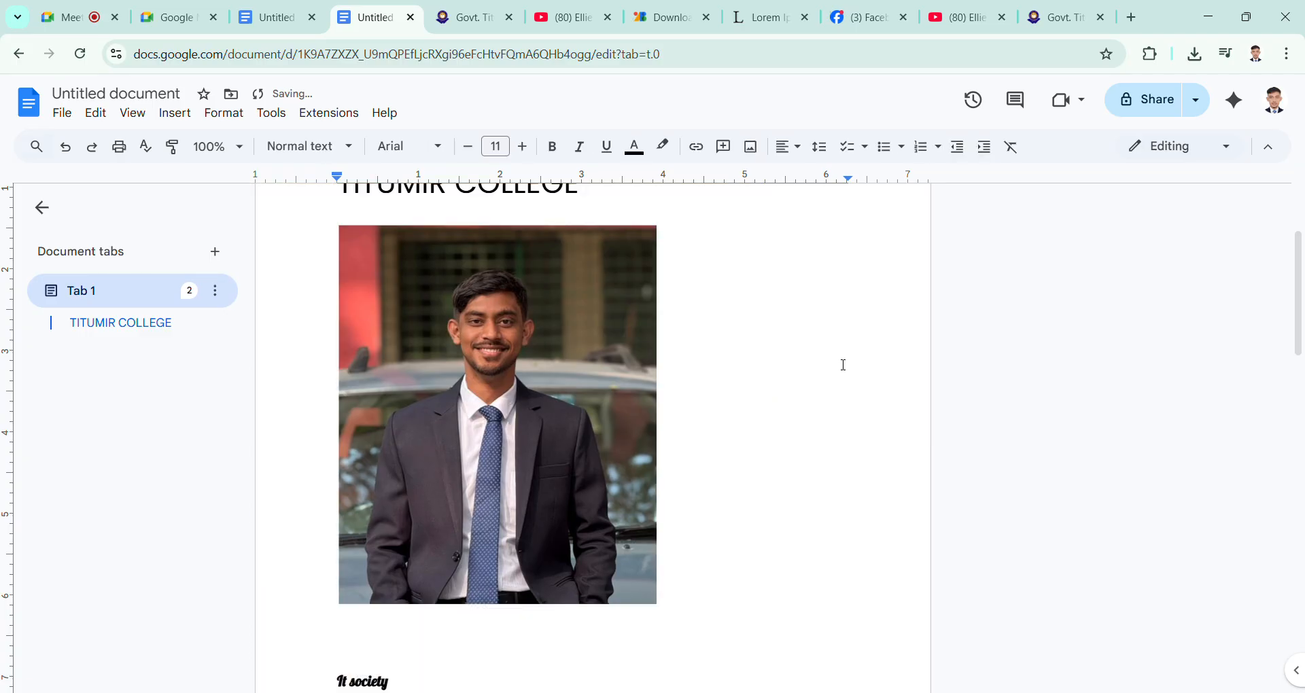
# Step: Set the cropped photo's text wrapping to Wrap text so the paragraph flows beside it
pyautogui.click(493, 457)
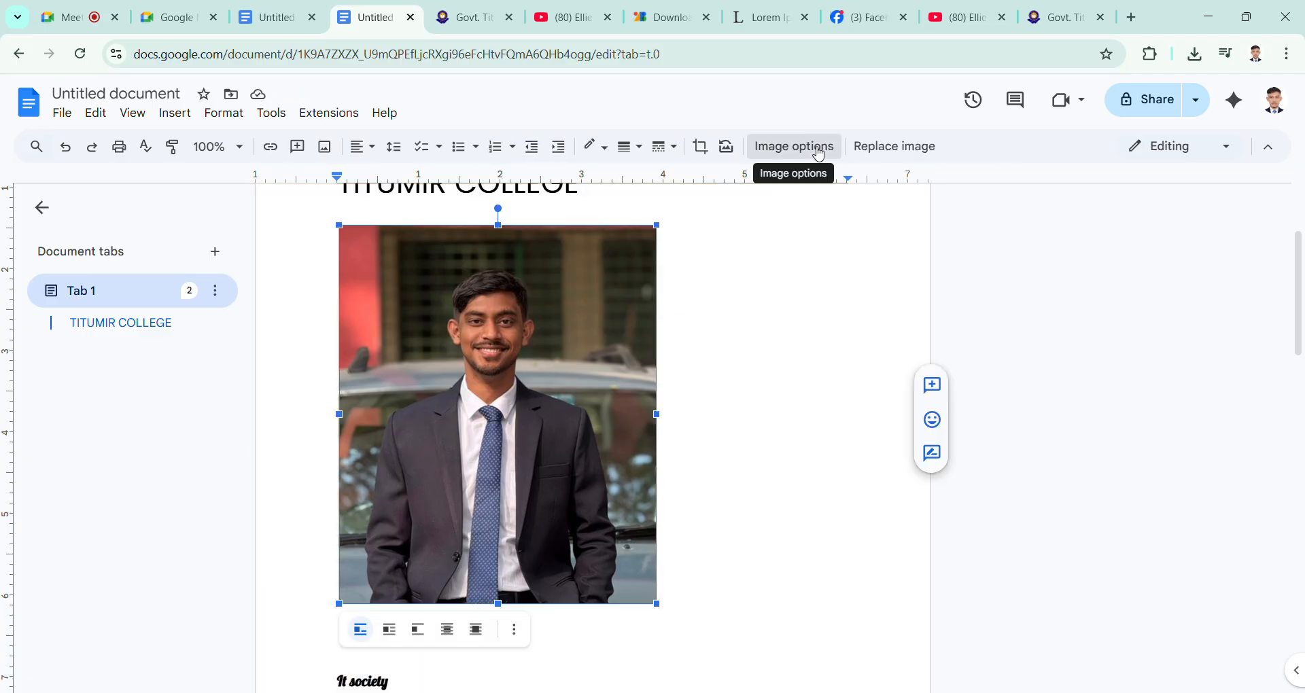
pyautogui.click(820, 149)
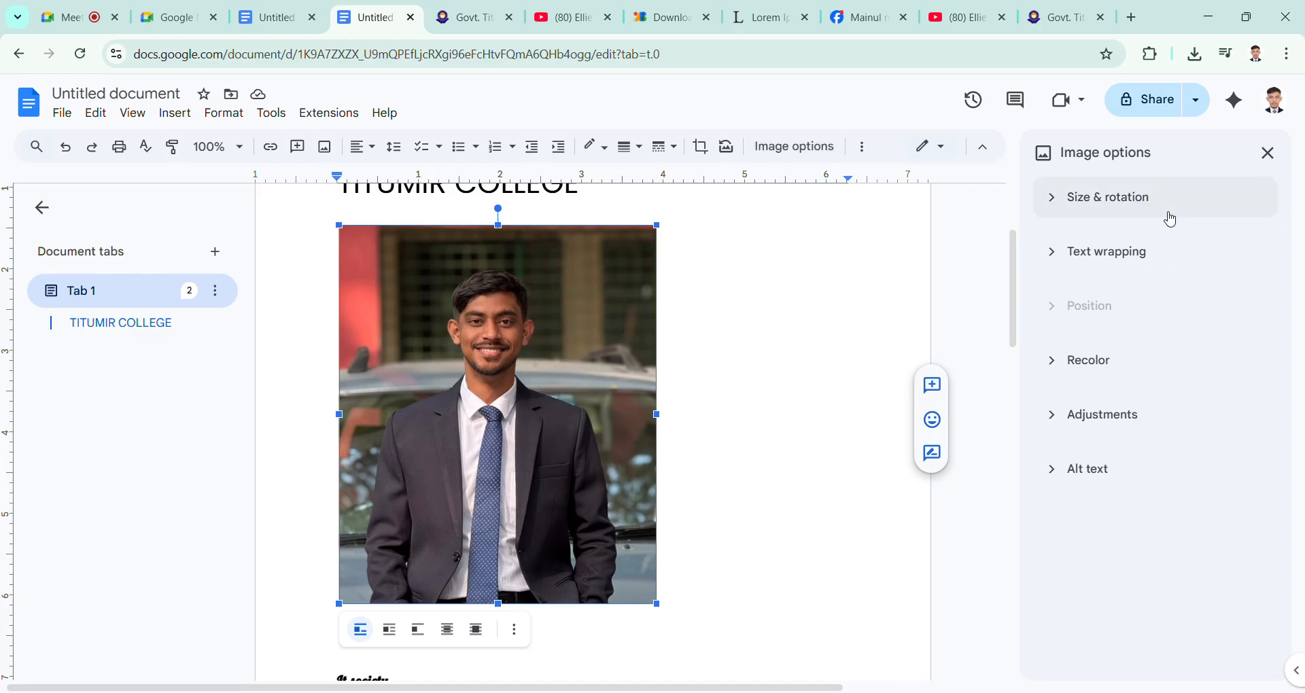
pyautogui.click(1156, 257)
pyautogui.click(1175, 385)
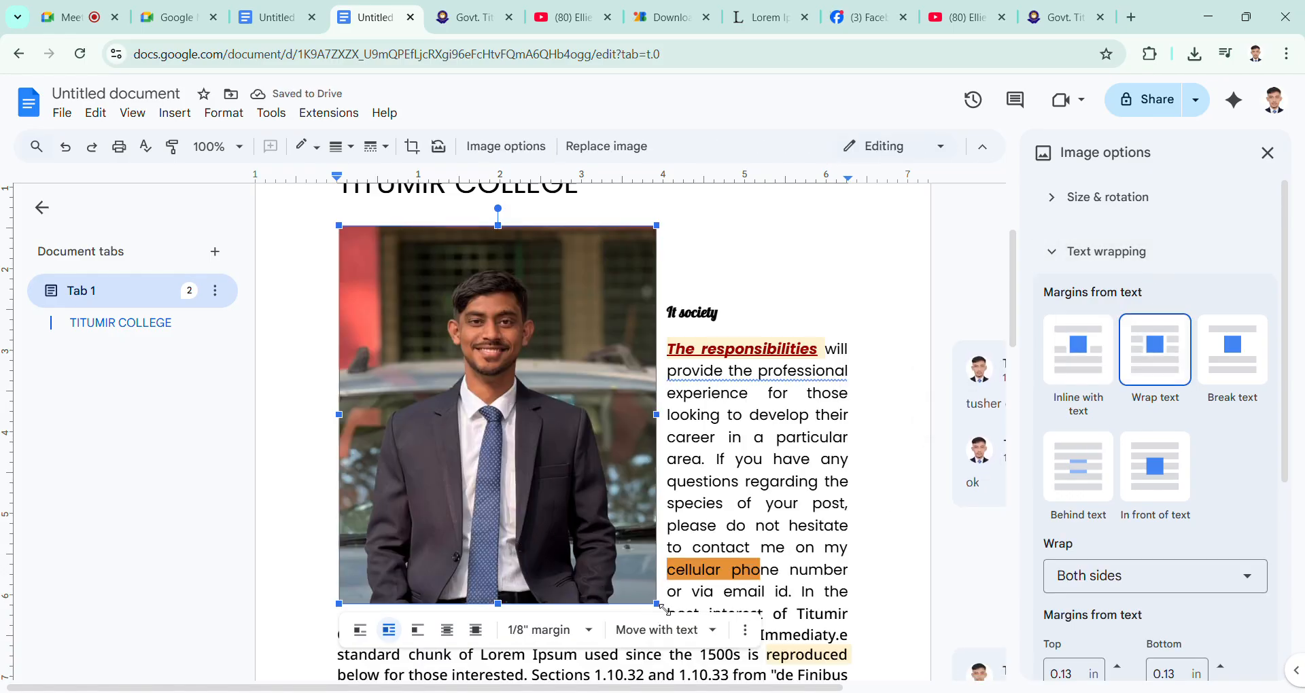
# Step: Shrink the portrait photo to about 1.5 in wide and move it to the right margin beside the TITUMIR COLLEGE title
pyautogui.moveTo(665, 610); pyautogui.dragTo(474, 373)
pyautogui.scroll(3, 474, 372)
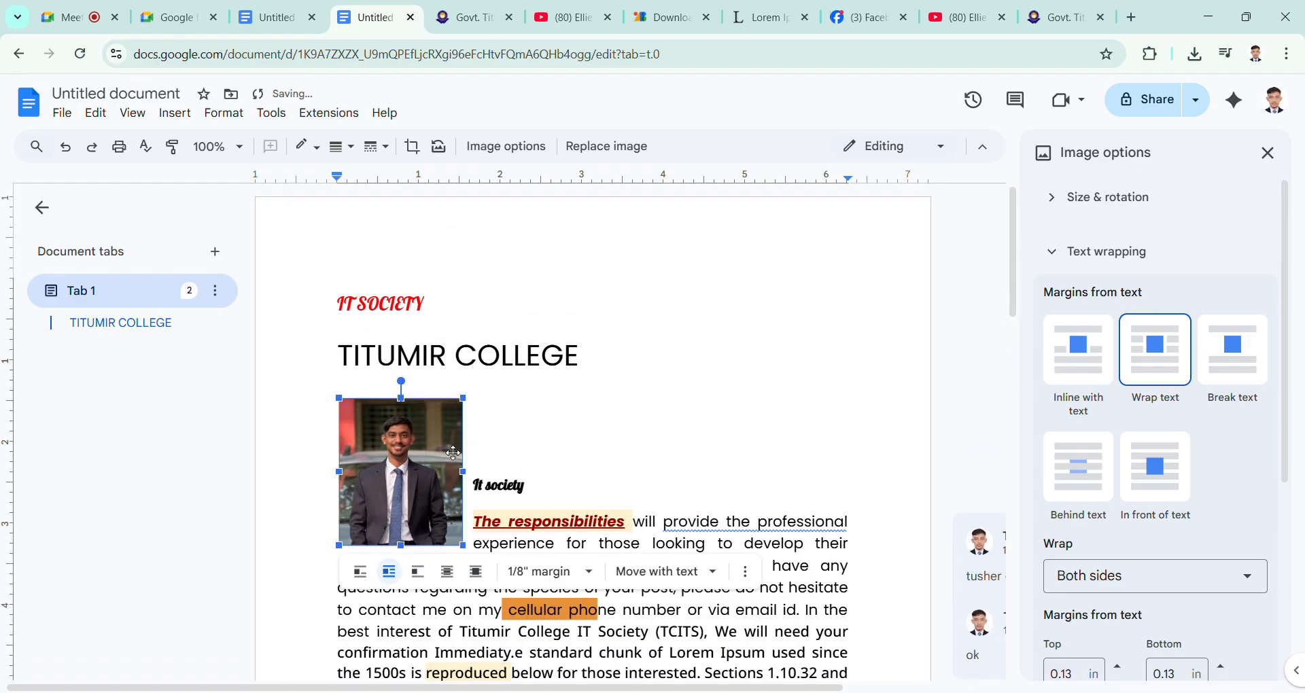
pyautogui.moveTo(421, 496); pyautogui.dragTo(792, 410)
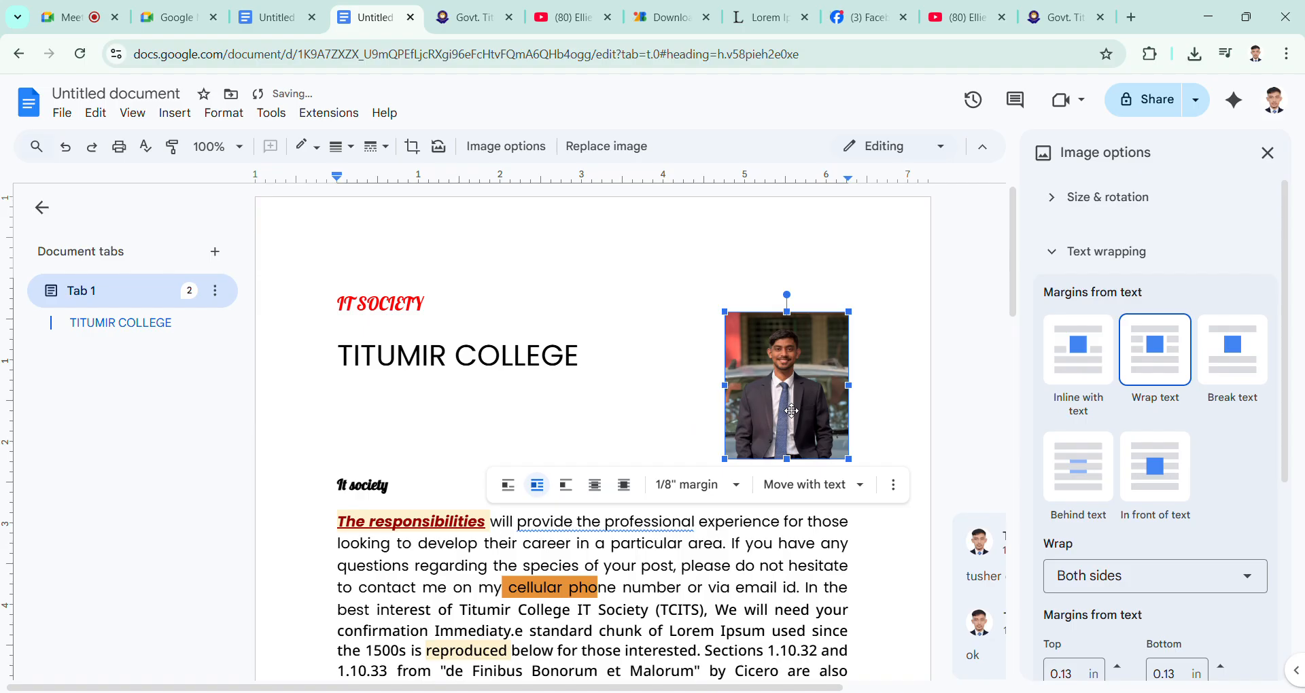
pyautogui.scroll(-2, 792, 411)
pyautogui.scroll(1, 788, 409)
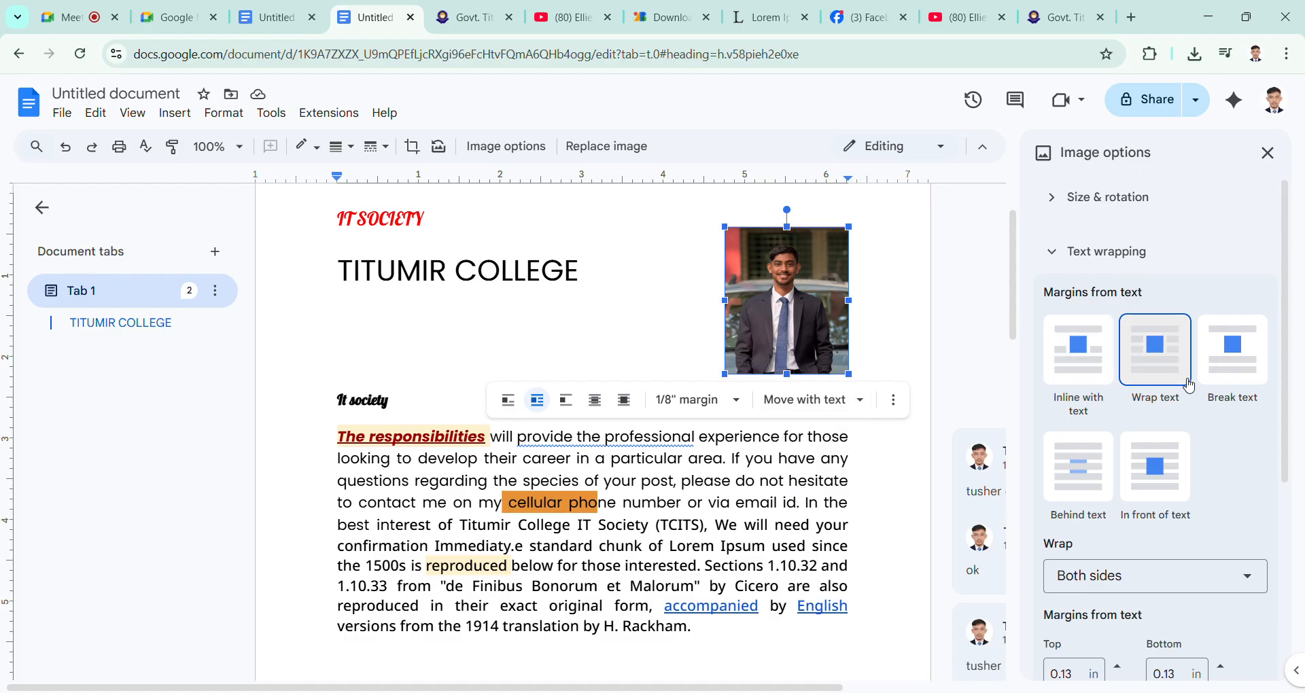
pyautogui.click(862, 341)
# Step: Move the photo to the left edge beside the It society paragraph and open its text wrapping options
pyautogui.moveTo(800, 327); pyautogui.dragTo(349, 471)
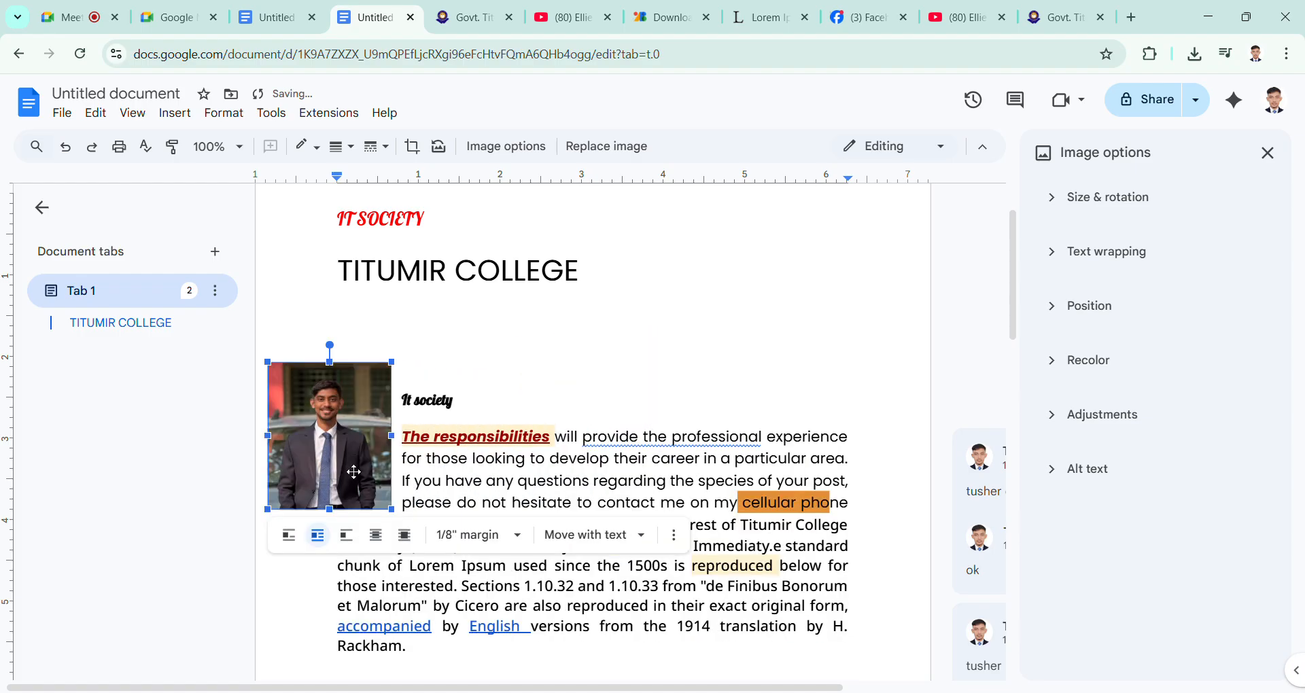
pyautogui.click(520, 378)
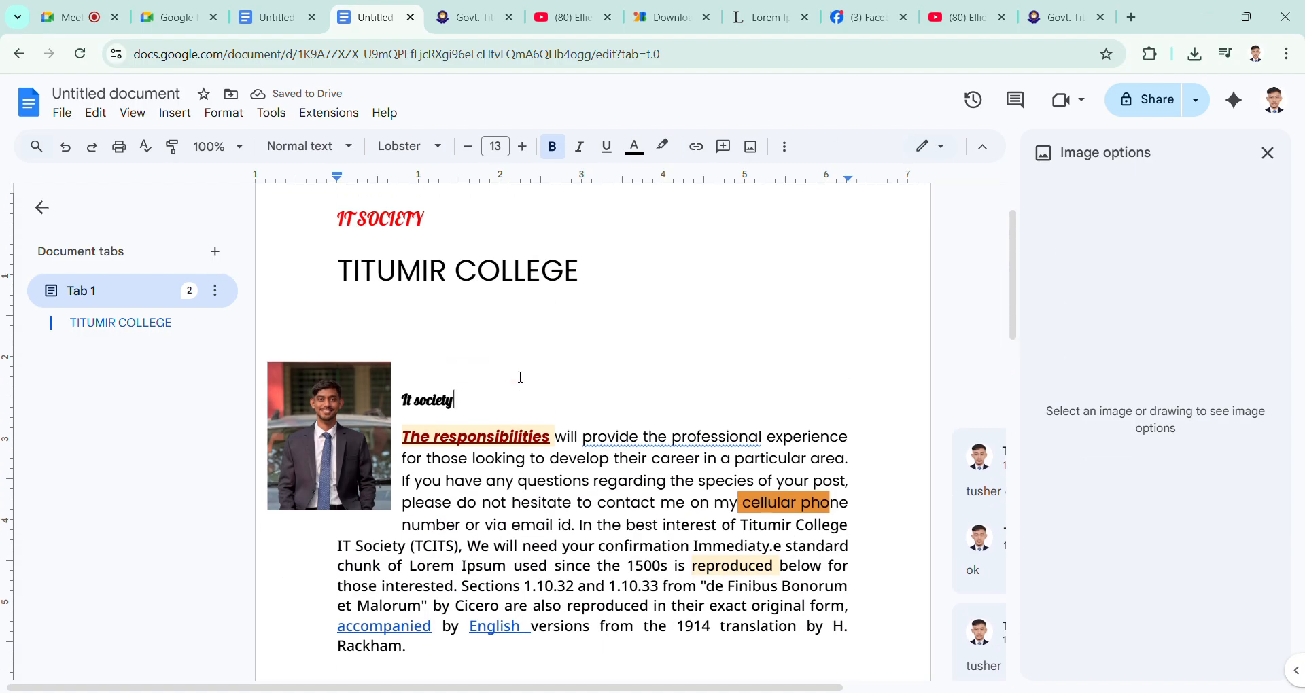
pyautogui.click(367, 450)
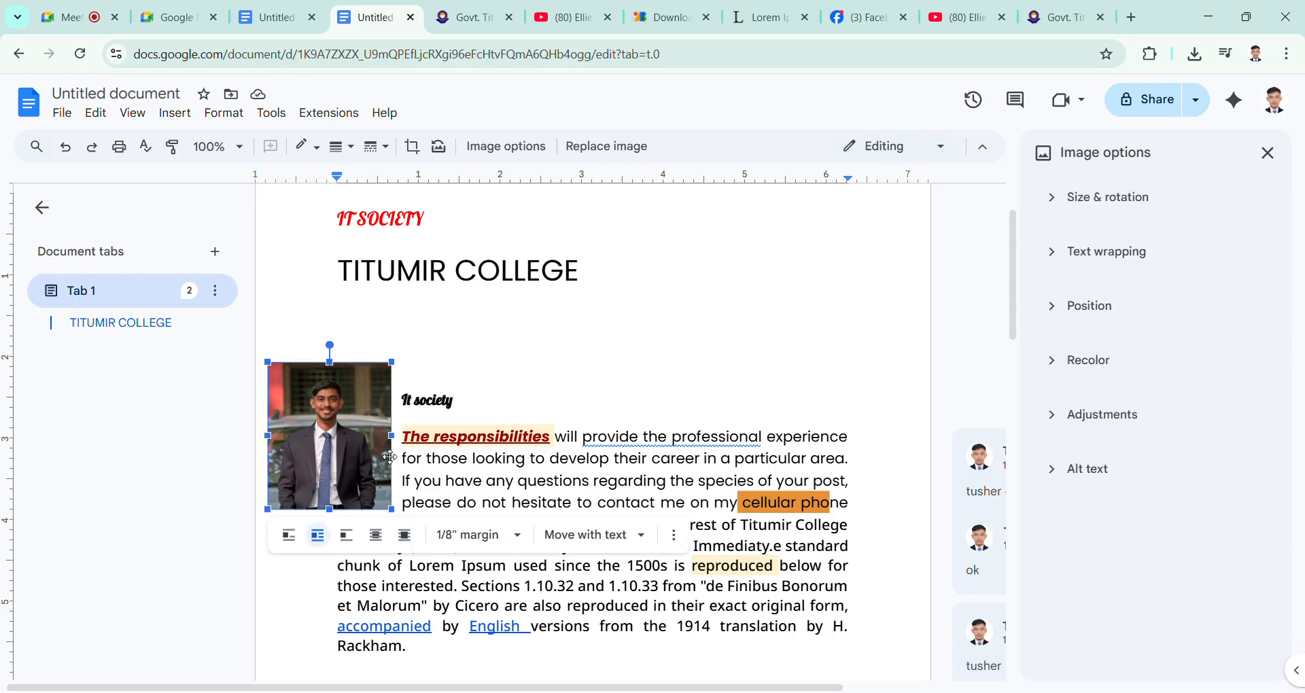
pyautogui.click(1104, 256)
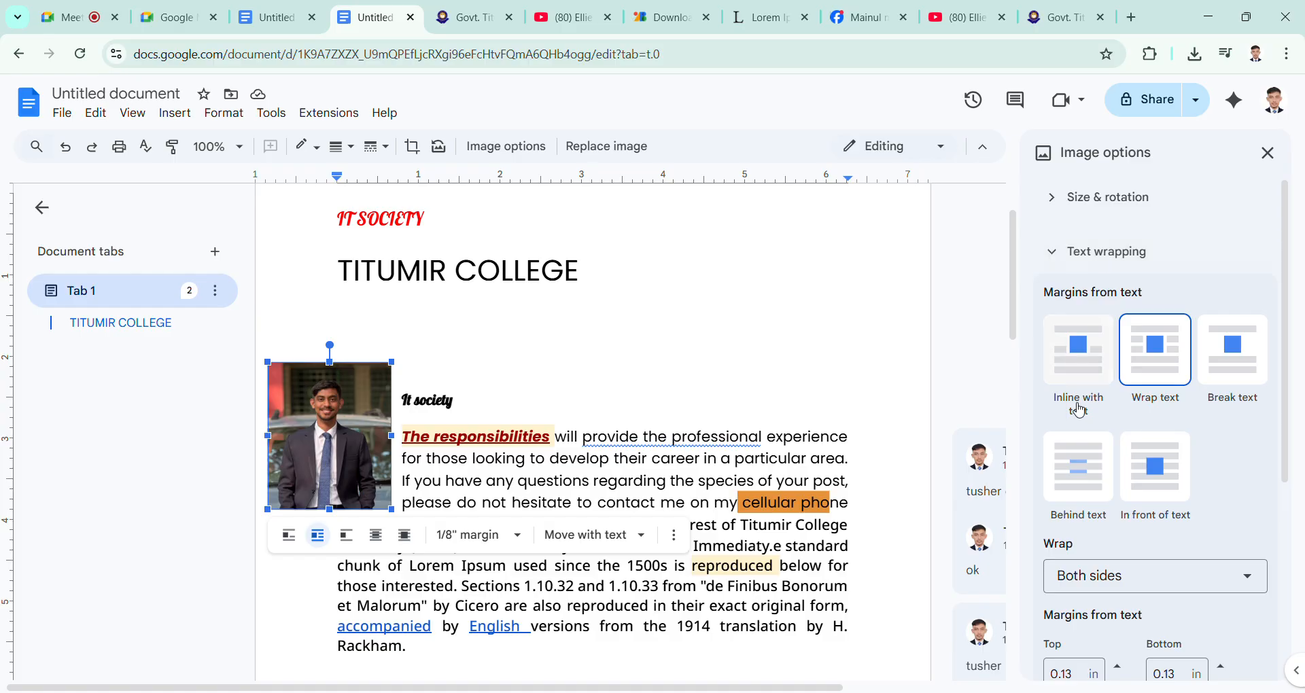
pyautogui.click(688, 370)
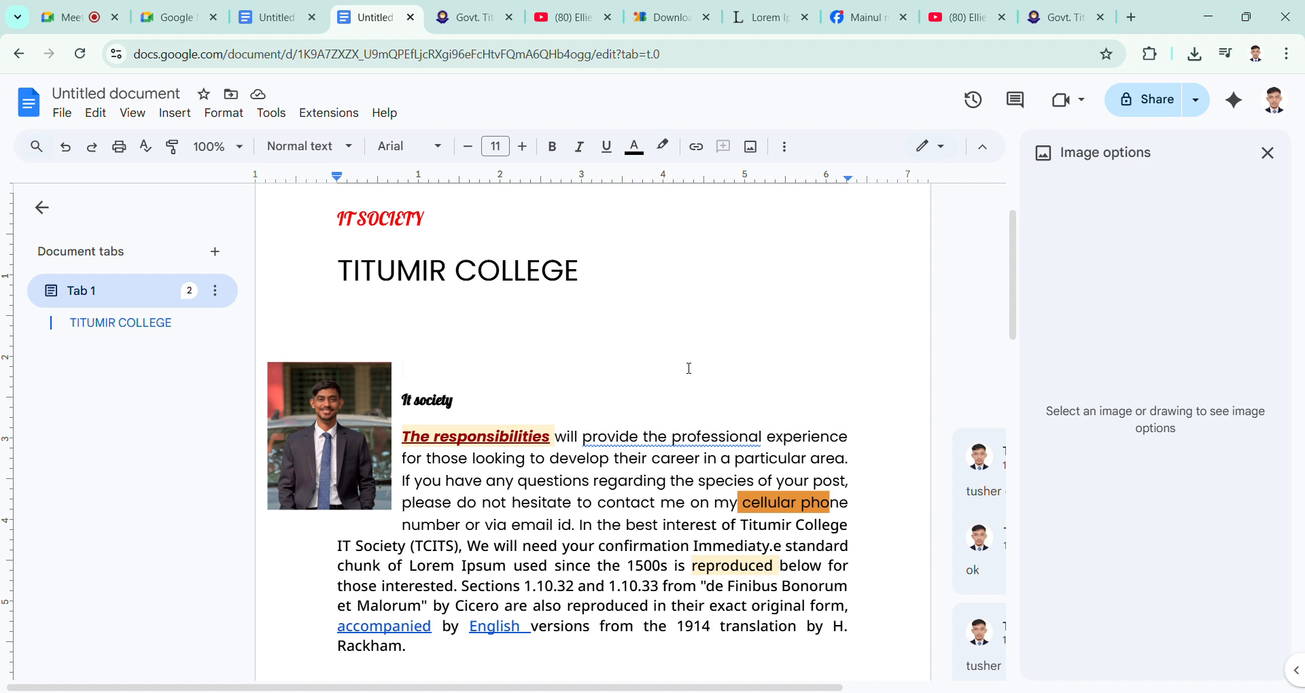
pyautogui.click(352, 447)
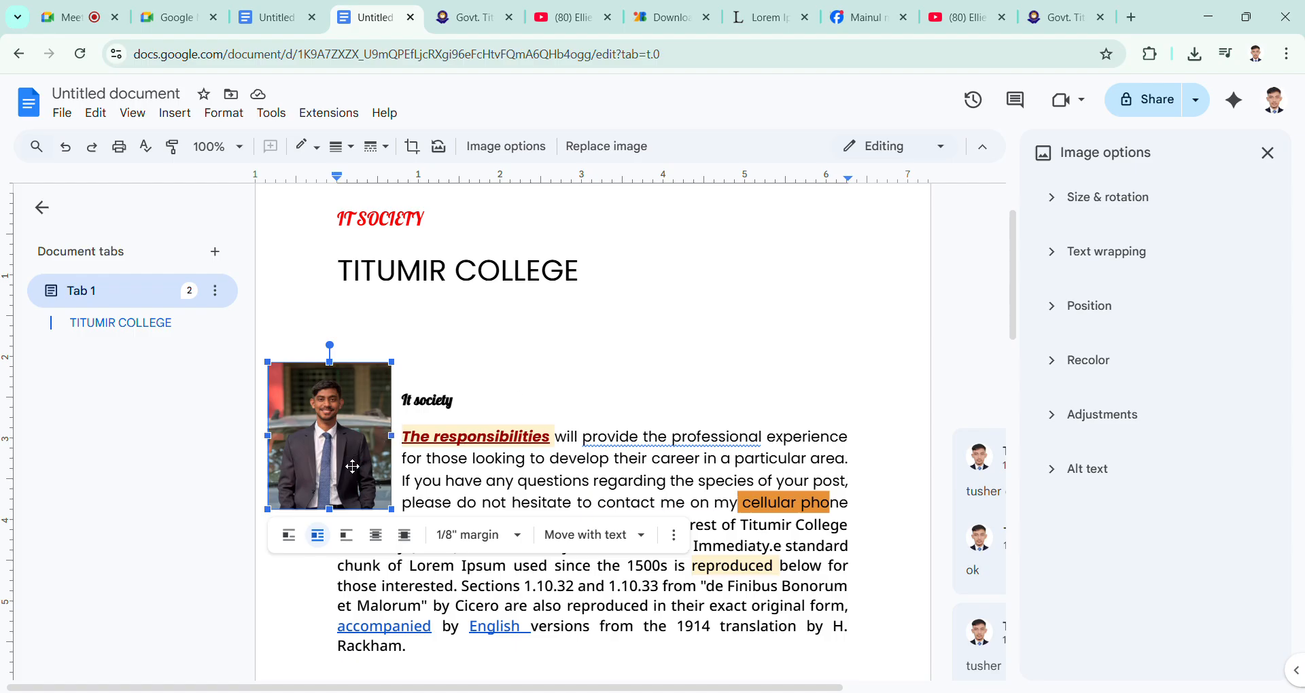
# Step: Move the photo to the right of the TITUMIR COLLEGE title, slightly past the right margin, and deselect it
pyautogui.moveTo(354, 467); pyautogui.dragTo(831, 347)
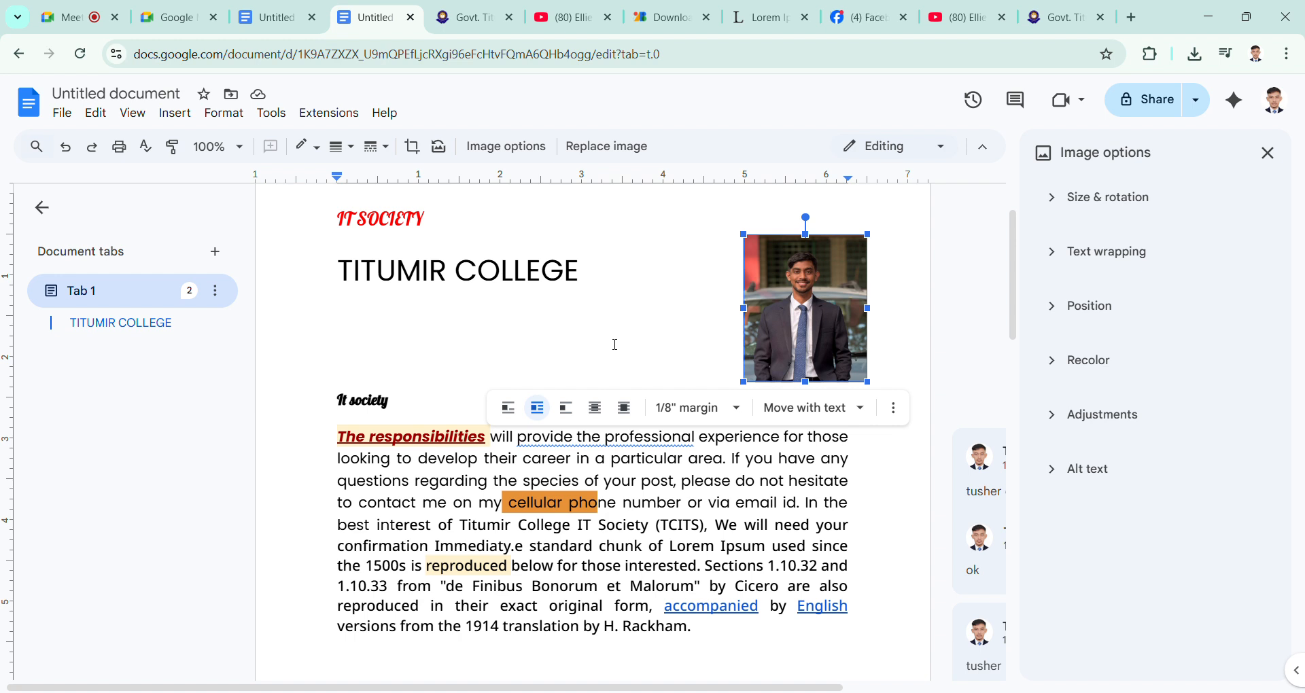
pyautogui.click(611, 350)
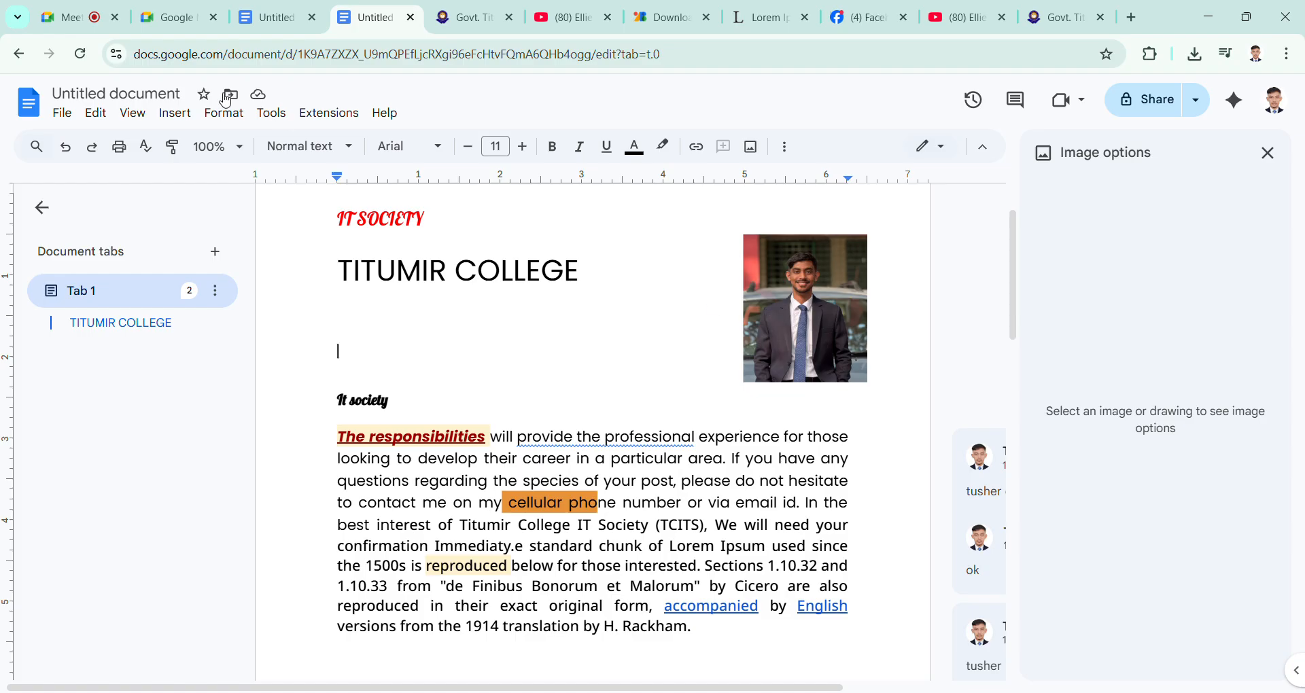
# Step: Switch to the Google Meet call to check on the class, and return to the TITUMIR COLLEGE document in Google Docs
pyautogui.click(82, 17)
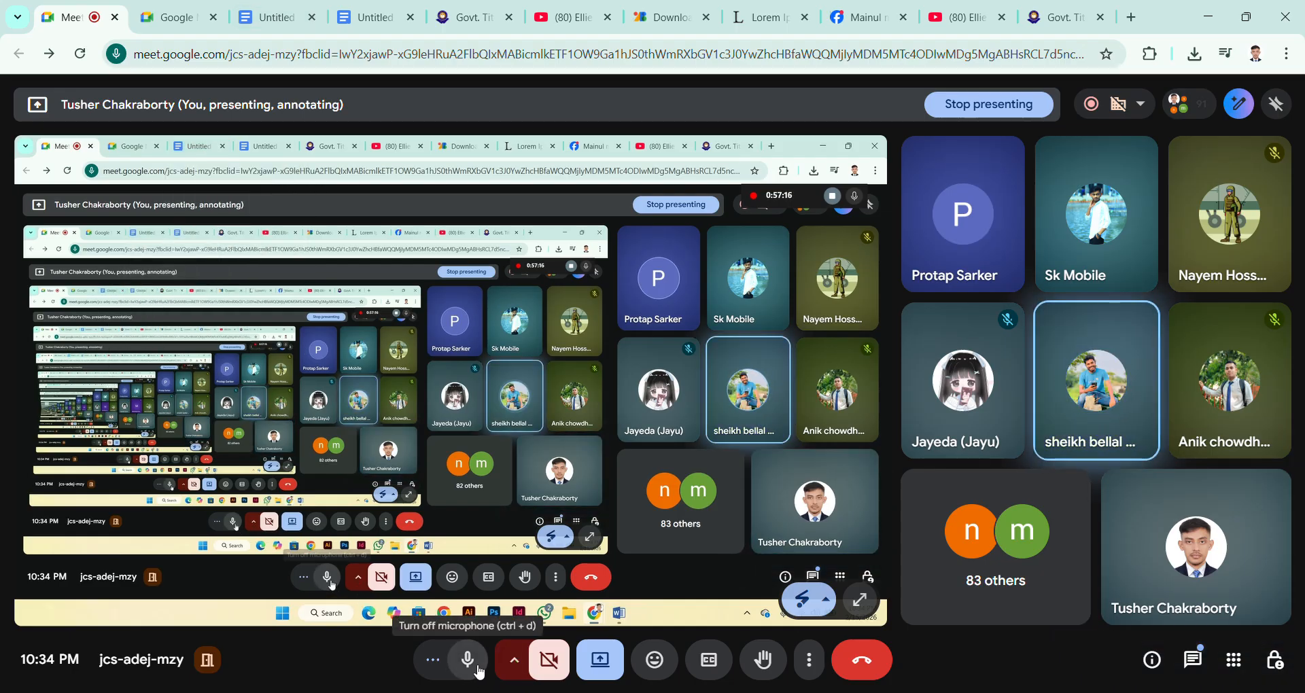
pyautogui.click(261, 7)
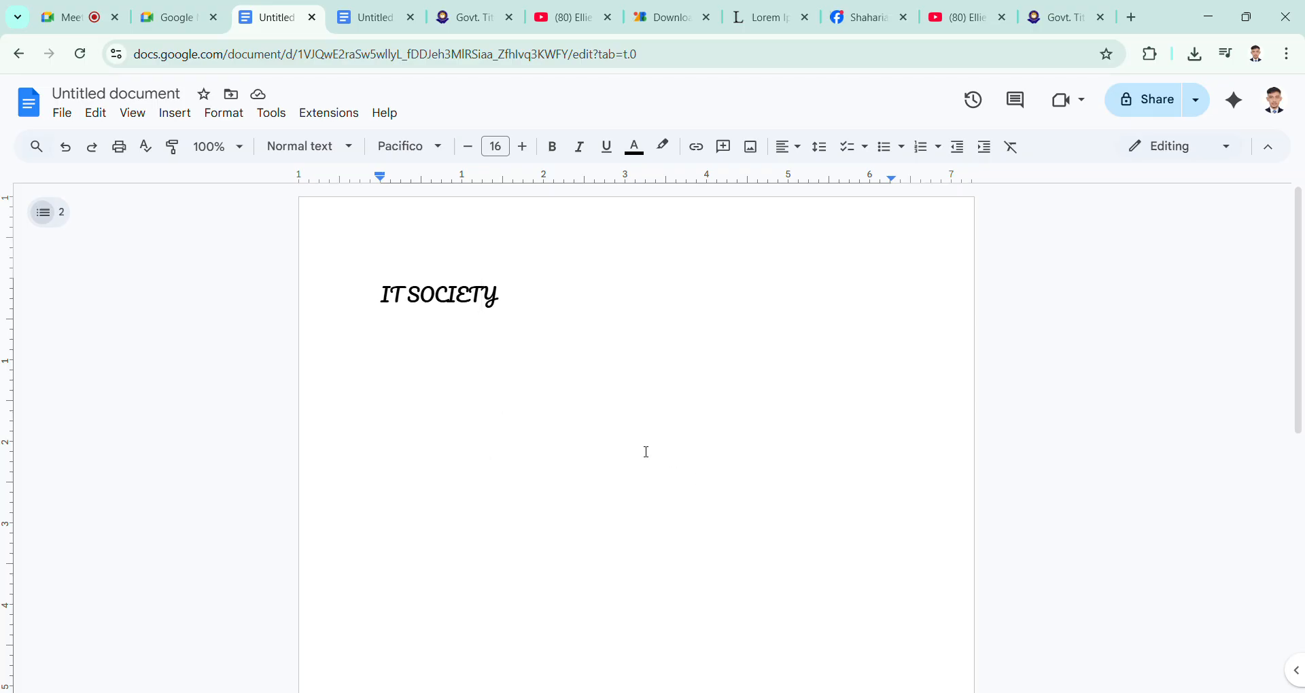
pyautogui.click(350, 9)
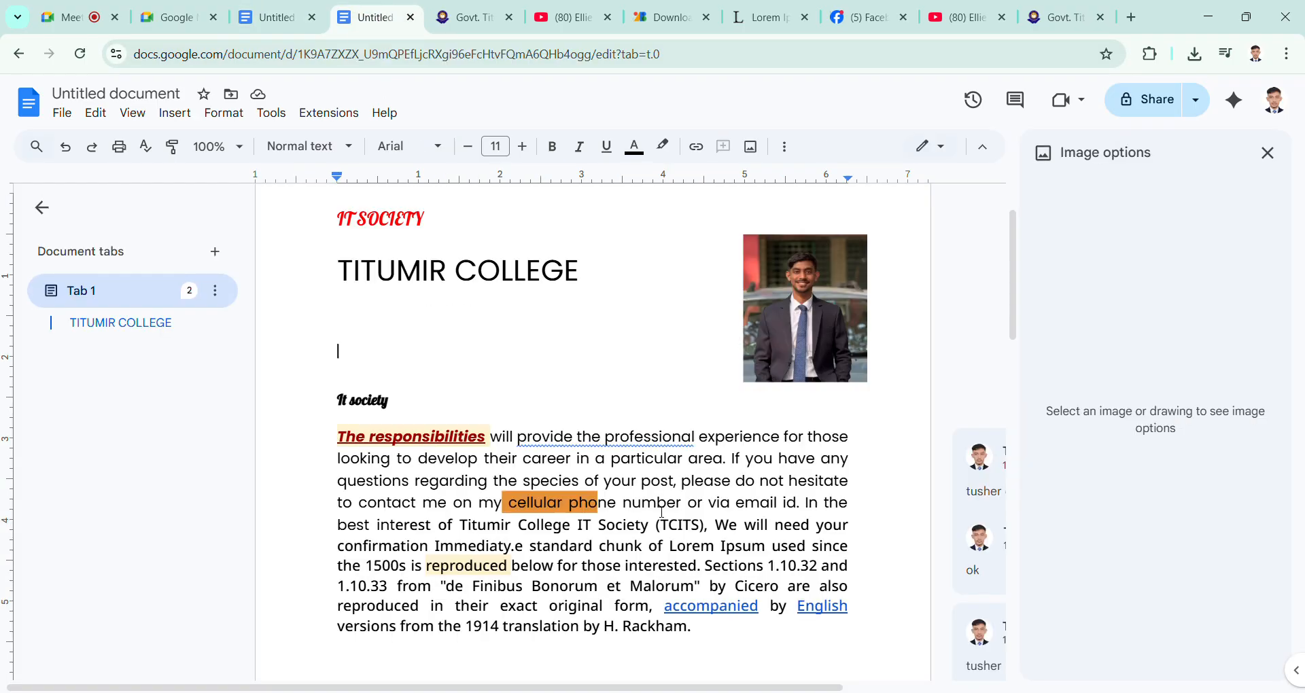
# Step: Add two new lines after the end of the body paragraph and close the image options
pyautogui.scroll(-6, 611, 442)
pyautogui.scroll(1, 697, 311)
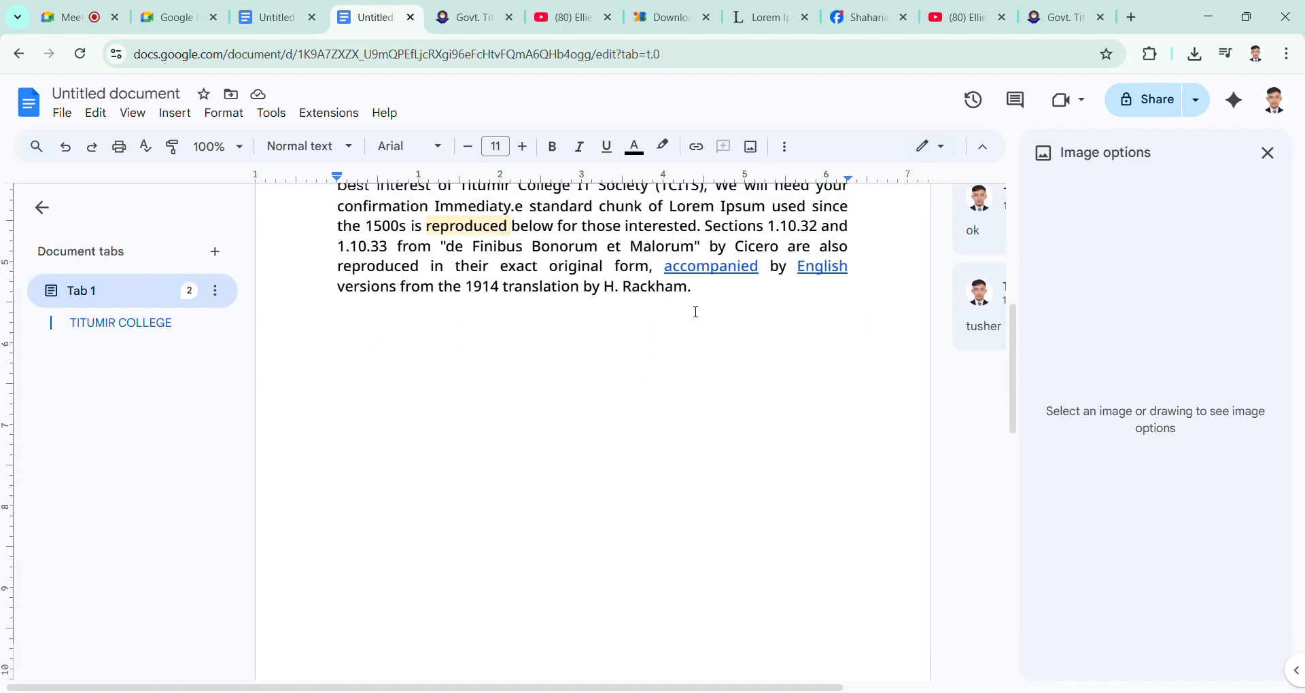
pyautogui.click(714, 292)
pyautogui.press('Return')
pyautogui.press('Return')
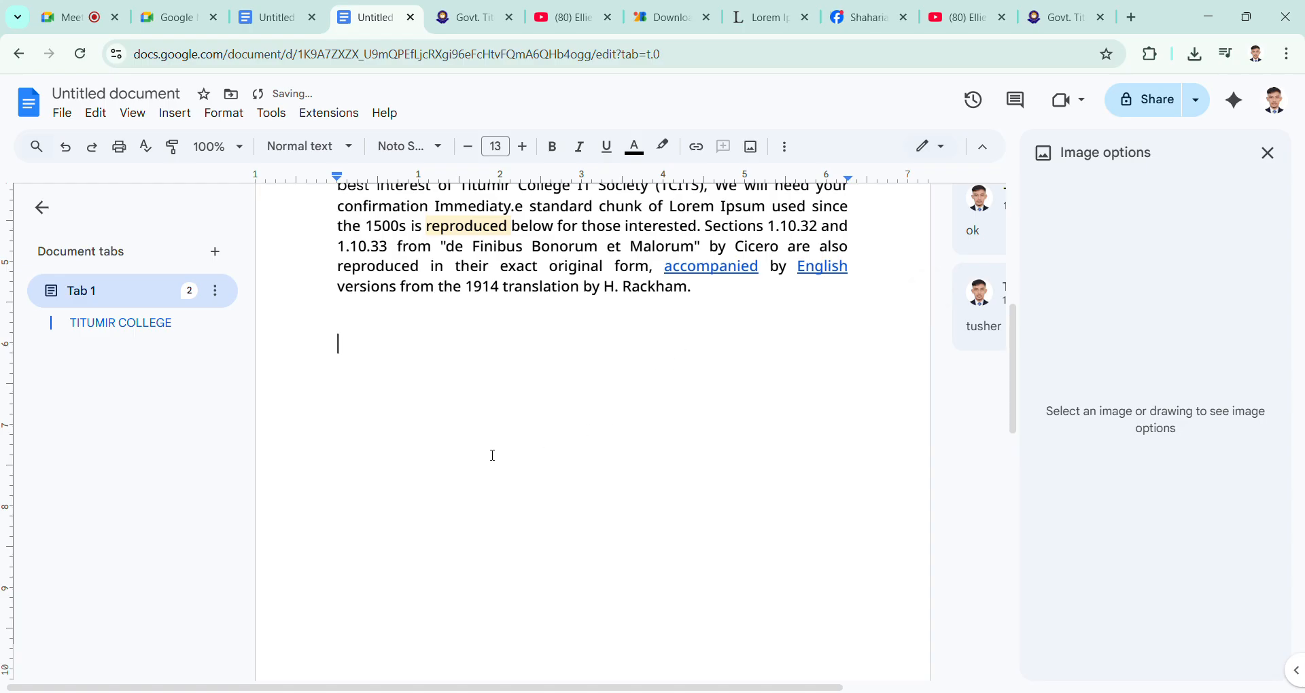
pyautogui.click(1267, 153)
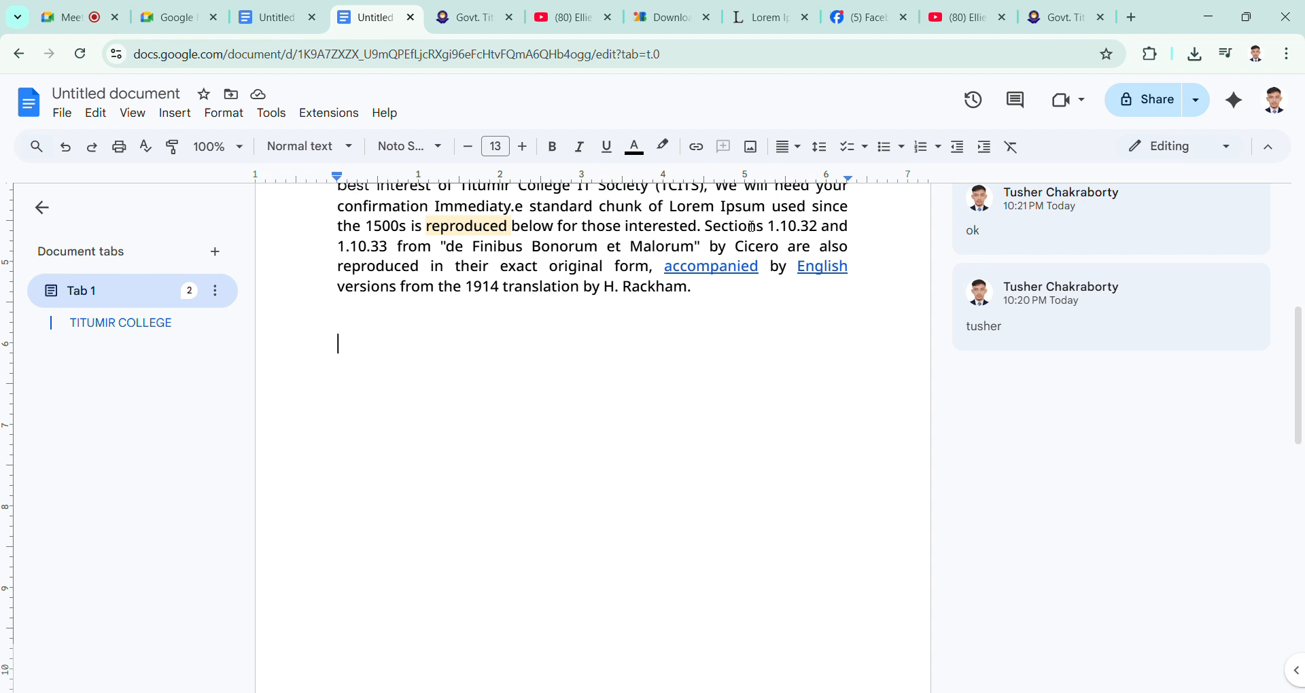
# Step: Start a strikethrough checklist on the new line and paste a copy of the paragraph's last line as its item
pyautogui.click(866, 147)
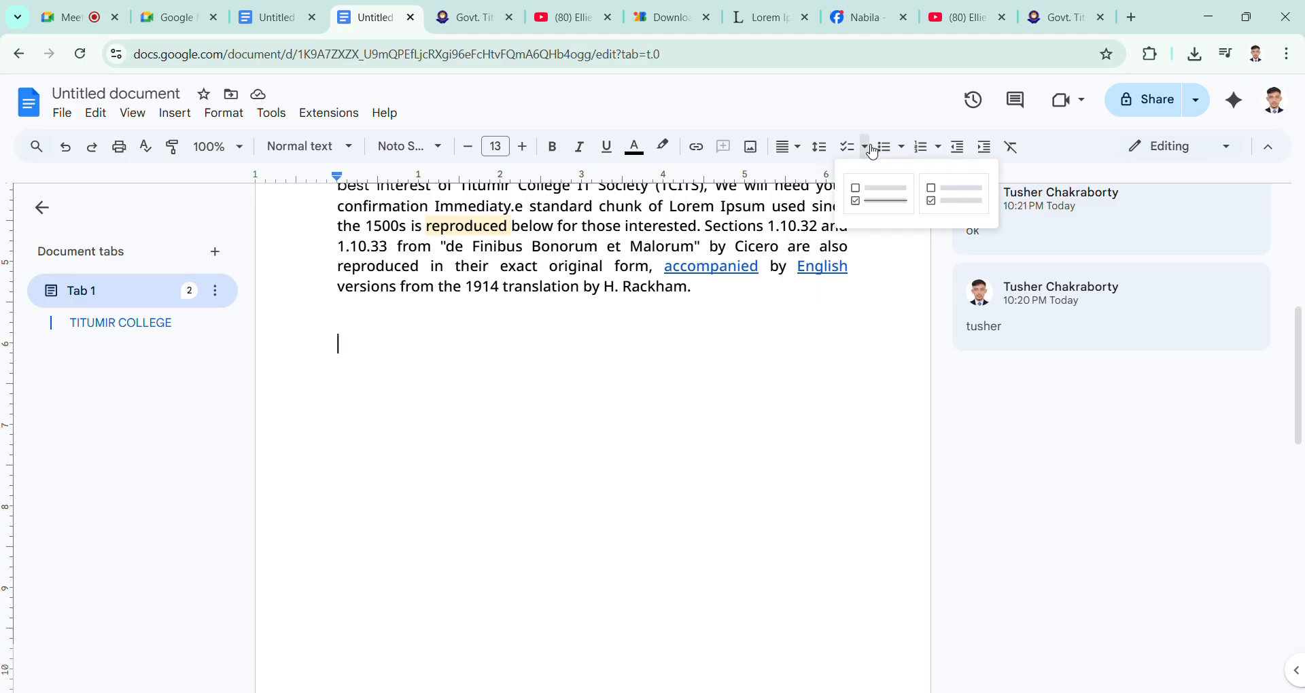
pyautogui.click(886, 197)
pyautogui.scroll(5, 292, 412)
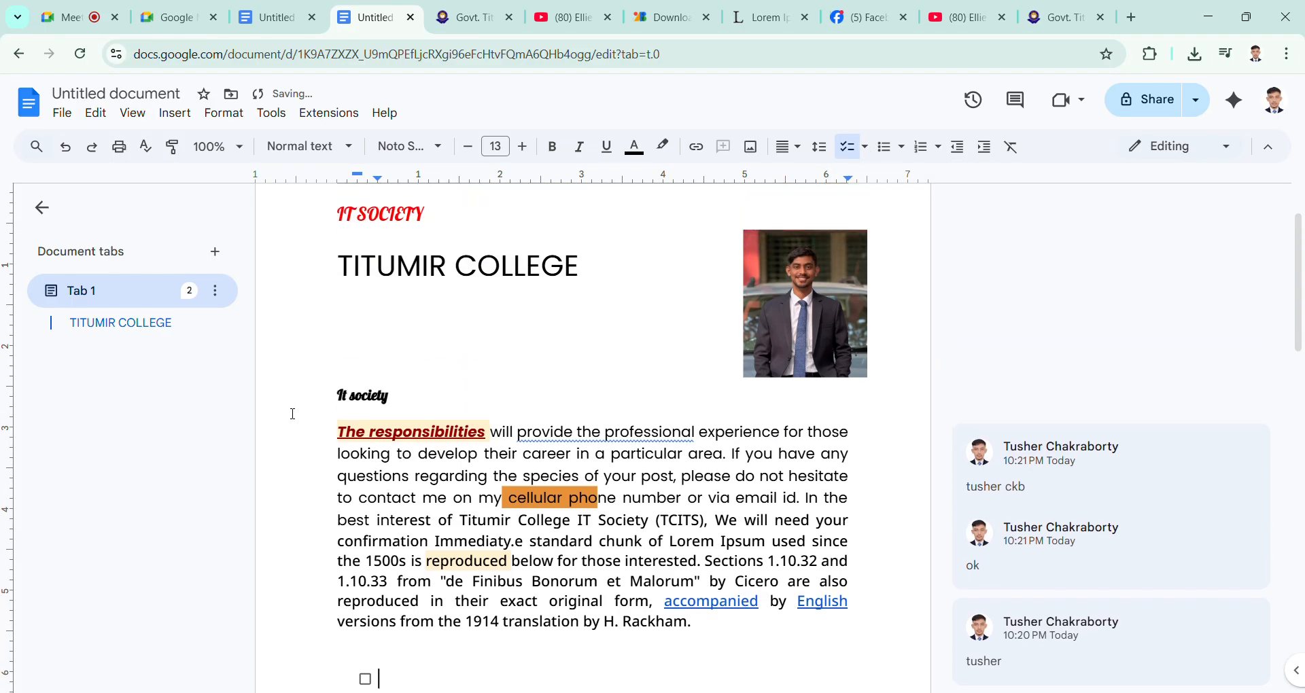
pyautogui.scroll(-3, 344, 445)
pyautogui.moveTo(338, 372); pyautogui.dragTo(698, 382)
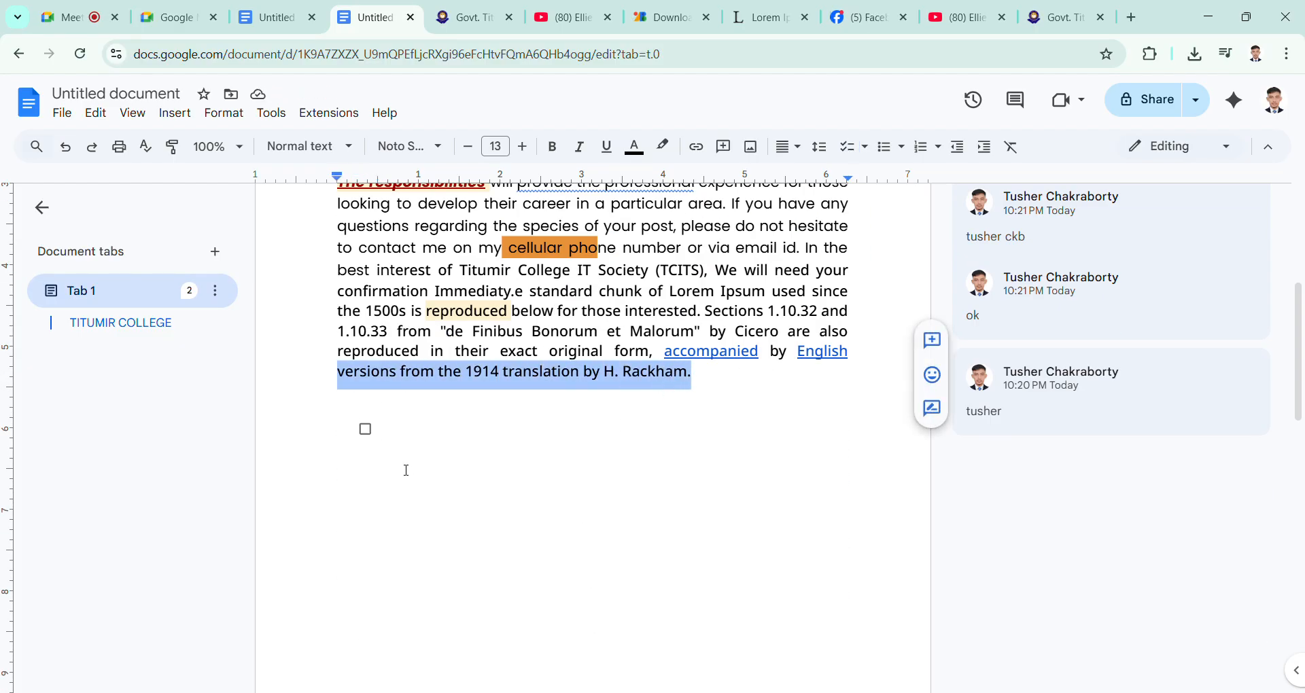
pyautogui.click(399, 439)
pyautogui.write('versions from the 1914 translation by H. Rackham.')
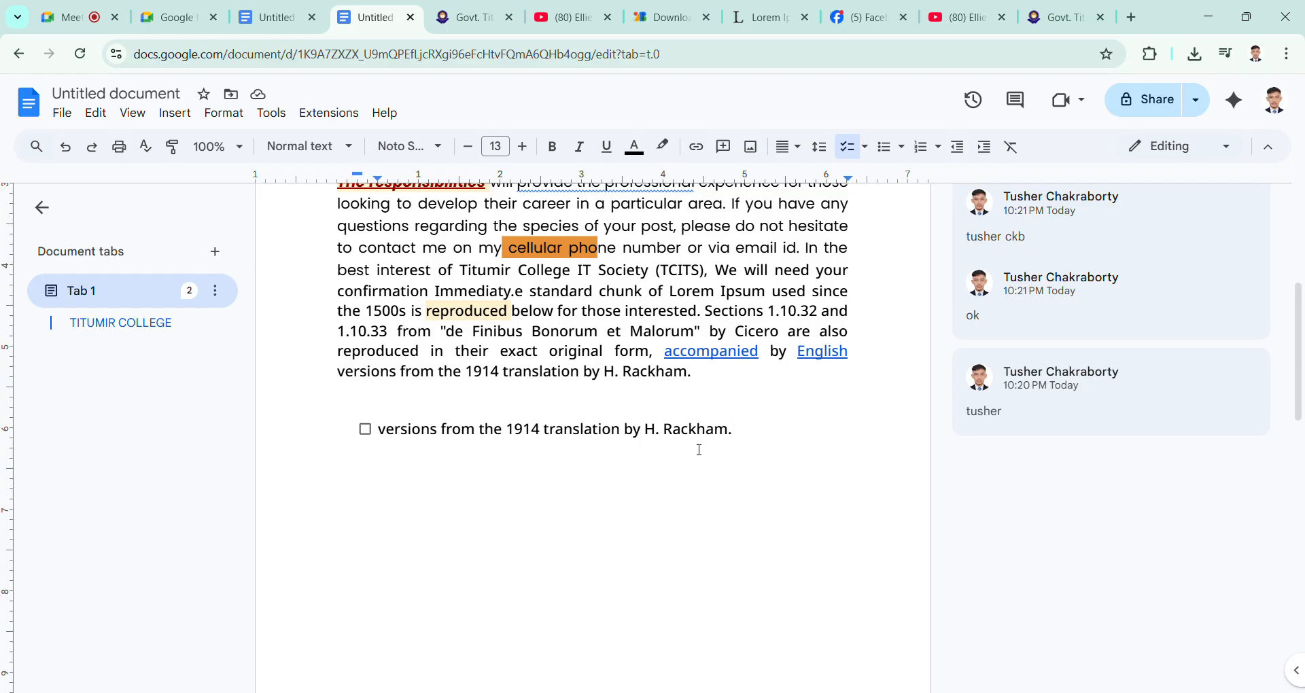
# Step: Add an empty second checklist item, and check and uncheck the boxes to demonstrate the strikethrough
pyautogui.press('Return')
pyautogui.click(365, 430)
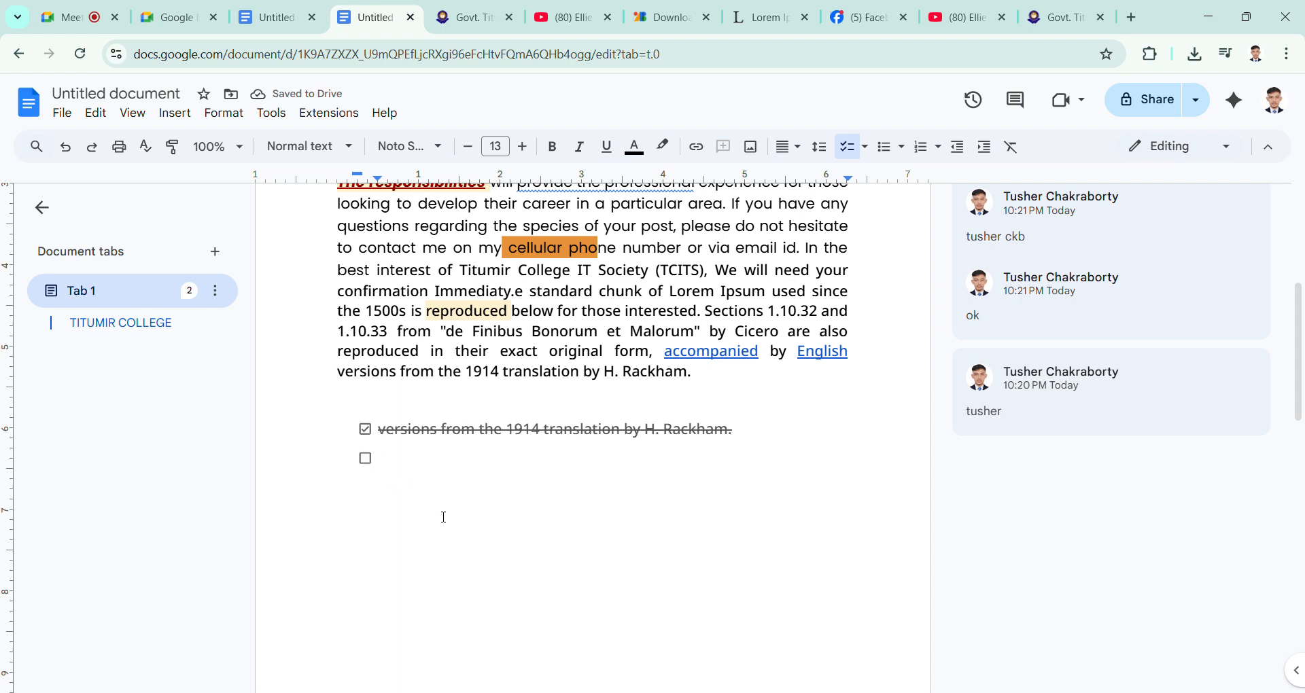
pyautogui.click(371, 462)
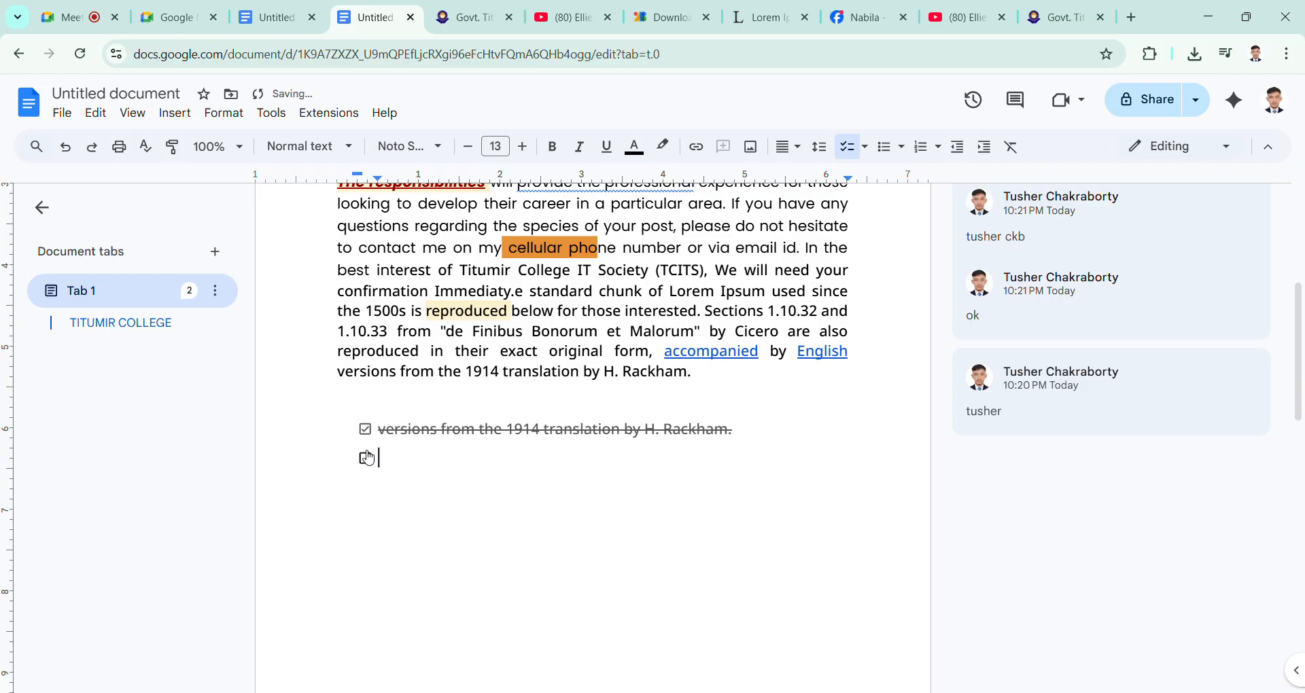
pyautogui.click(367, 432)
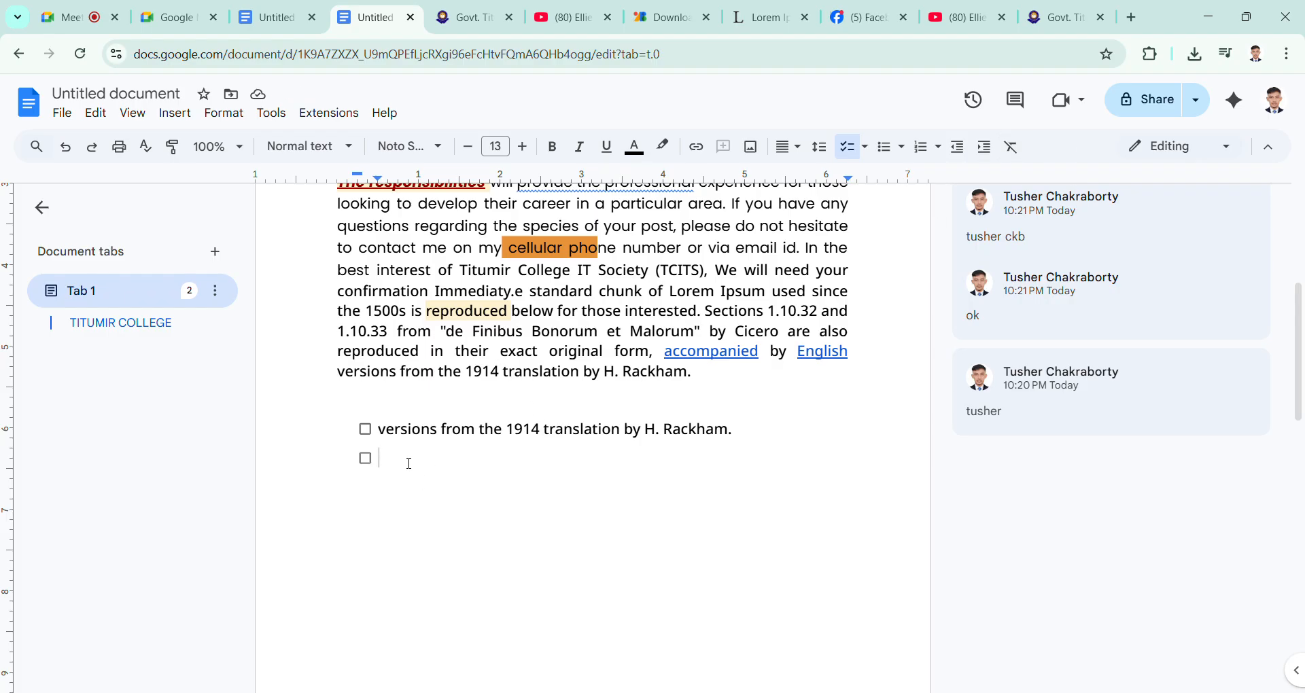
# Step: Convert the two-item checklist to a bulleted list, trying the solid-dot, diamond and star styles before choosing the arrowhead style
pyautogui.click(907, 148)
pyautogui.click(903, 199)
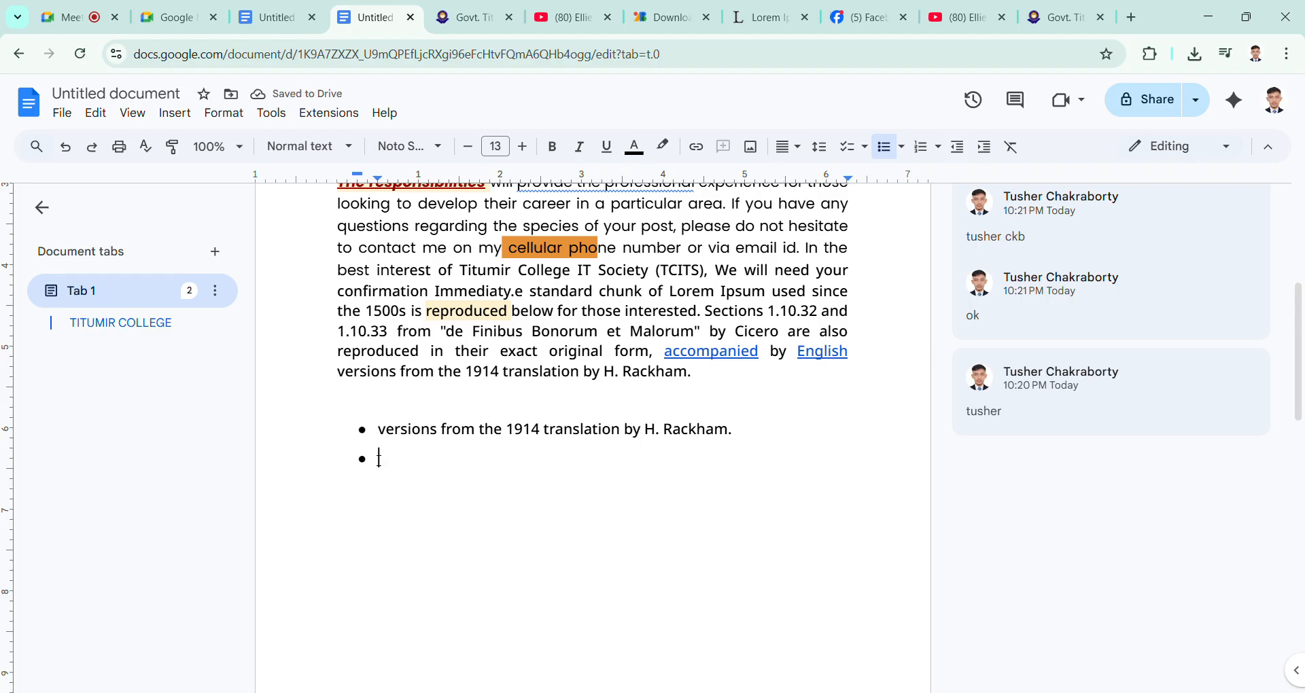
pyautogui.click(901, 147)
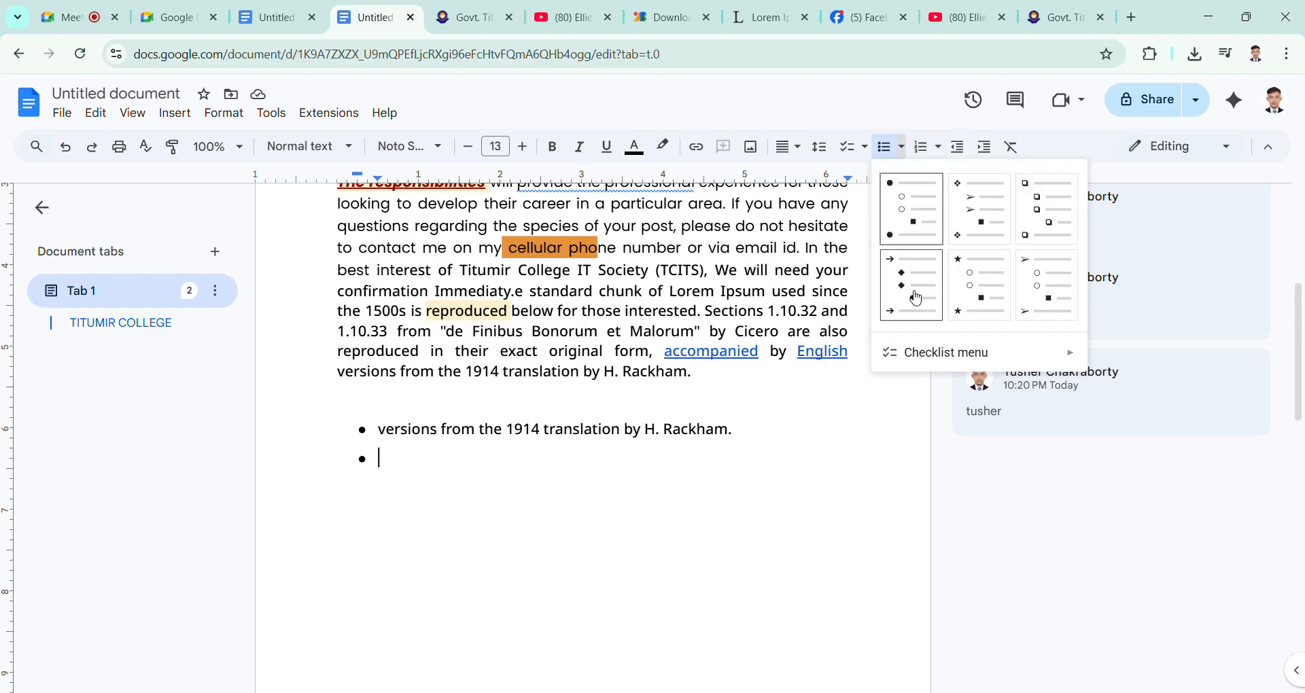
pyautogui.click(984, 216)
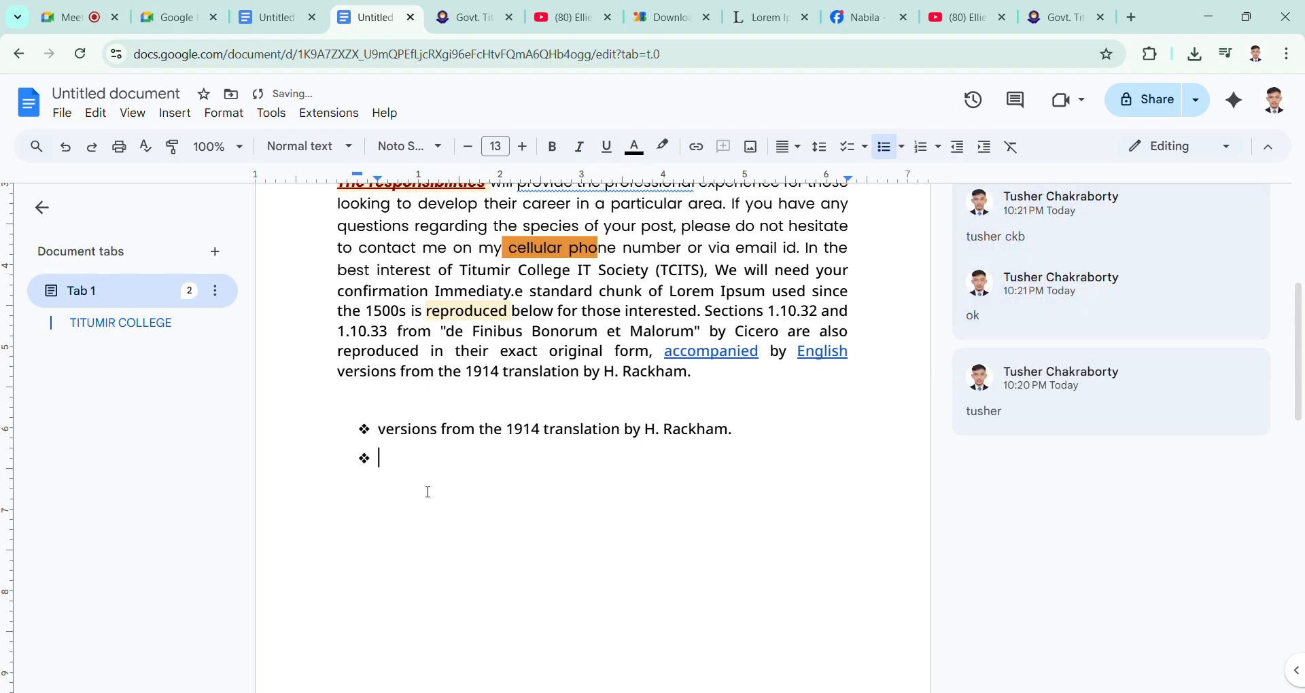
pyautogui.click(902, 147)
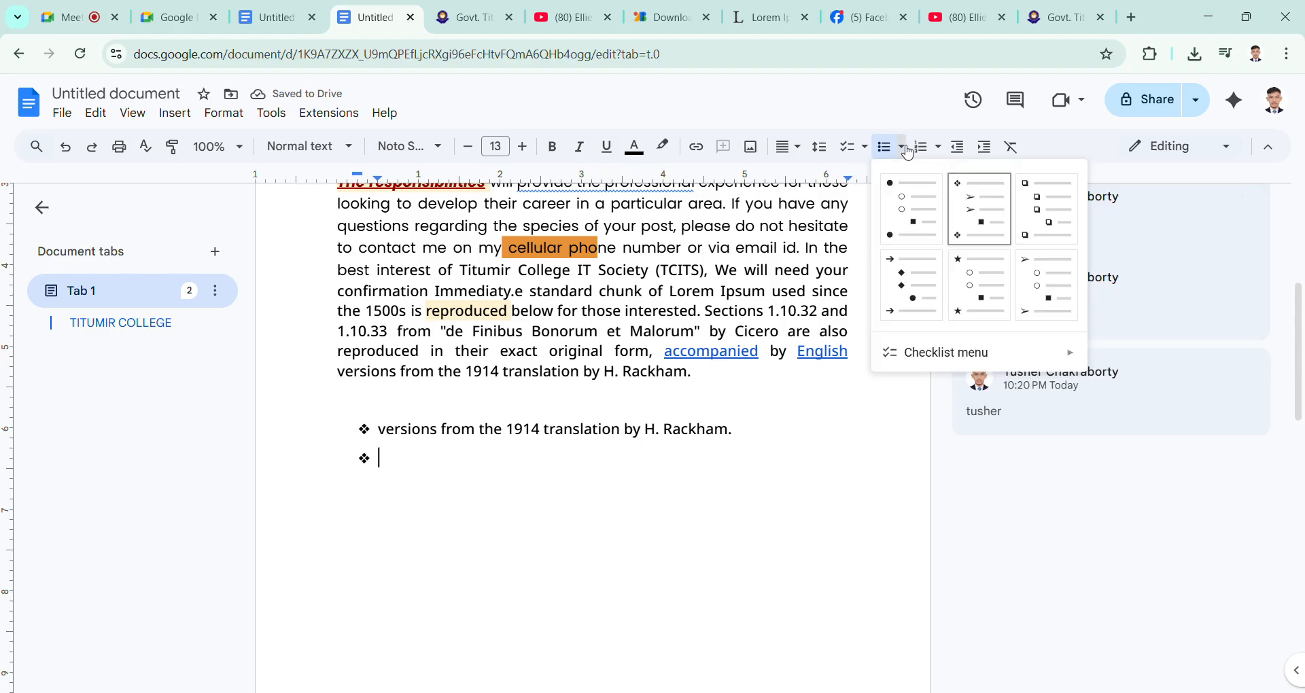
pyautogui.click(970, 288)
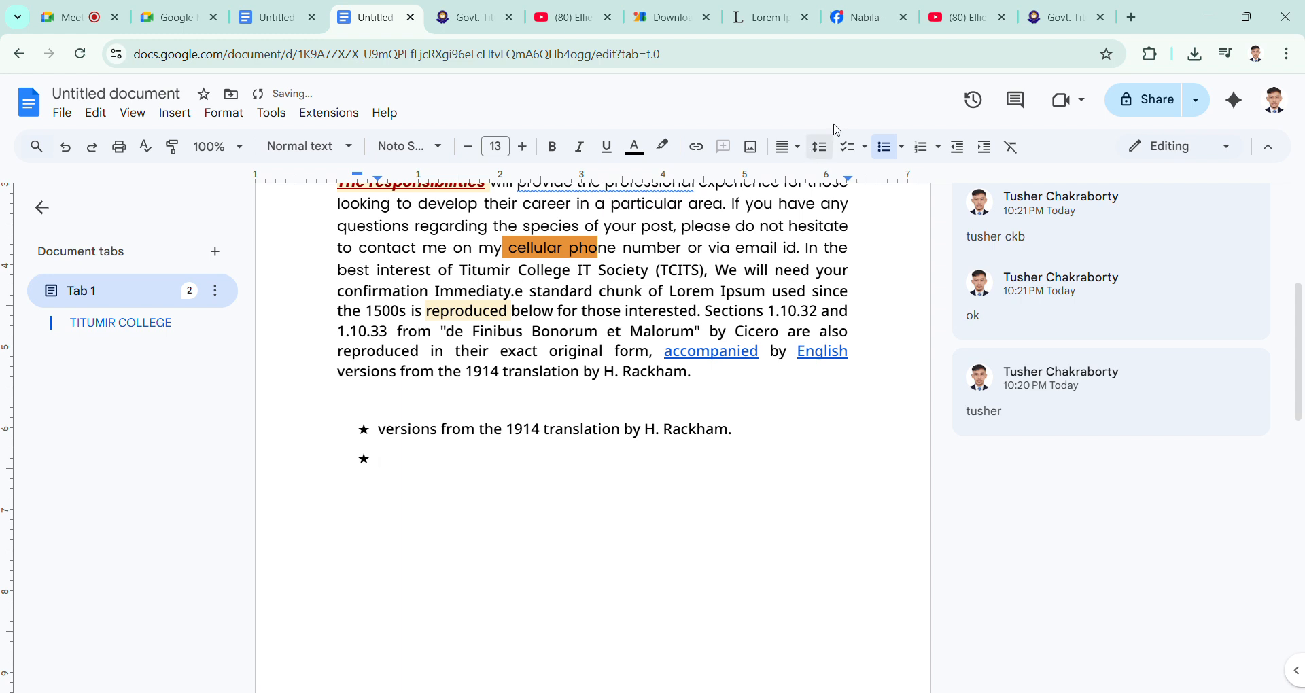
pyautogui.click(904, 147)
pyautogui.click(1032, 304)
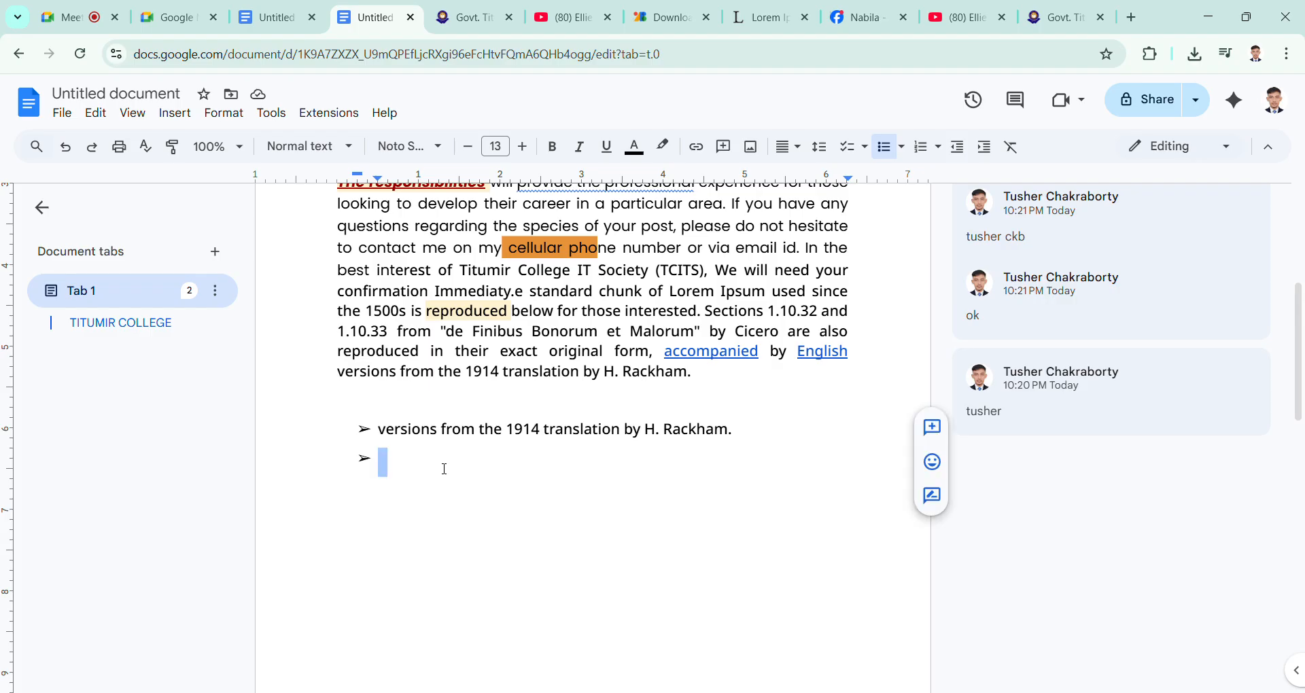
# Step: Delete both items of the arrowhead list and remove the remaining bullet
pyautogui.moveTo(381, 467); pyautogui.dragTo(376, 434)
pyautogui.press('BackSpace')
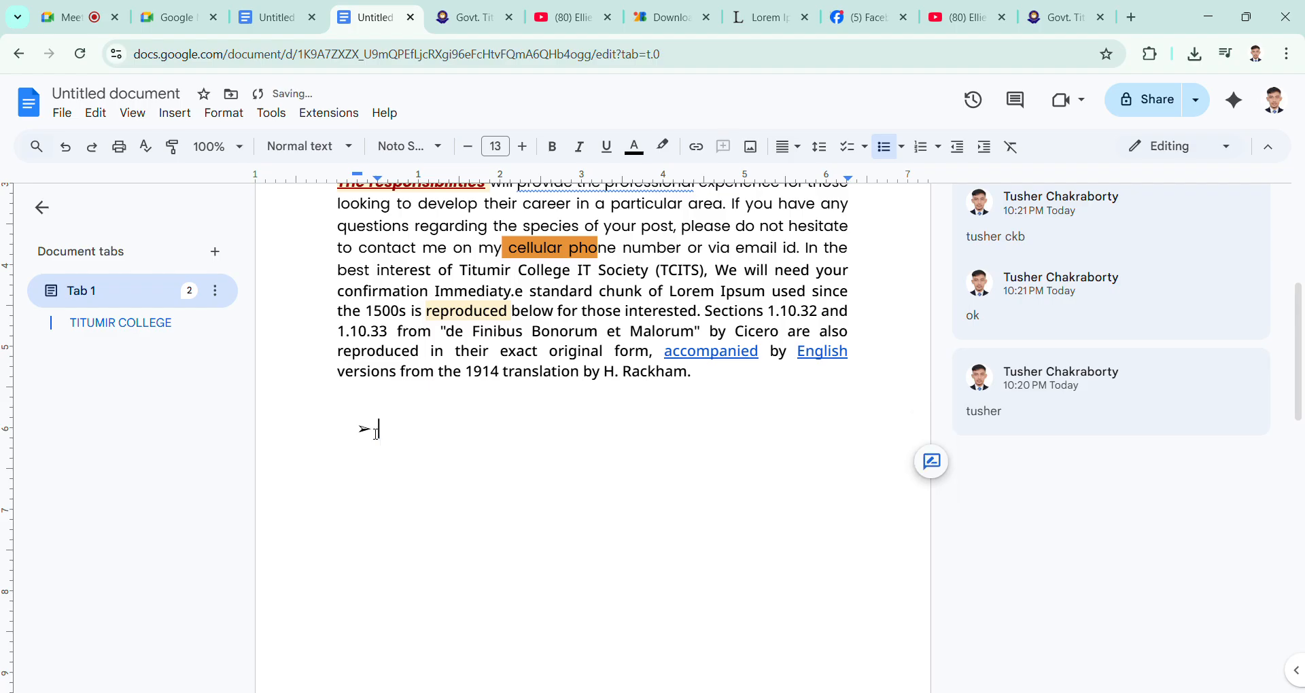
pyautogui.press('BackSpace')
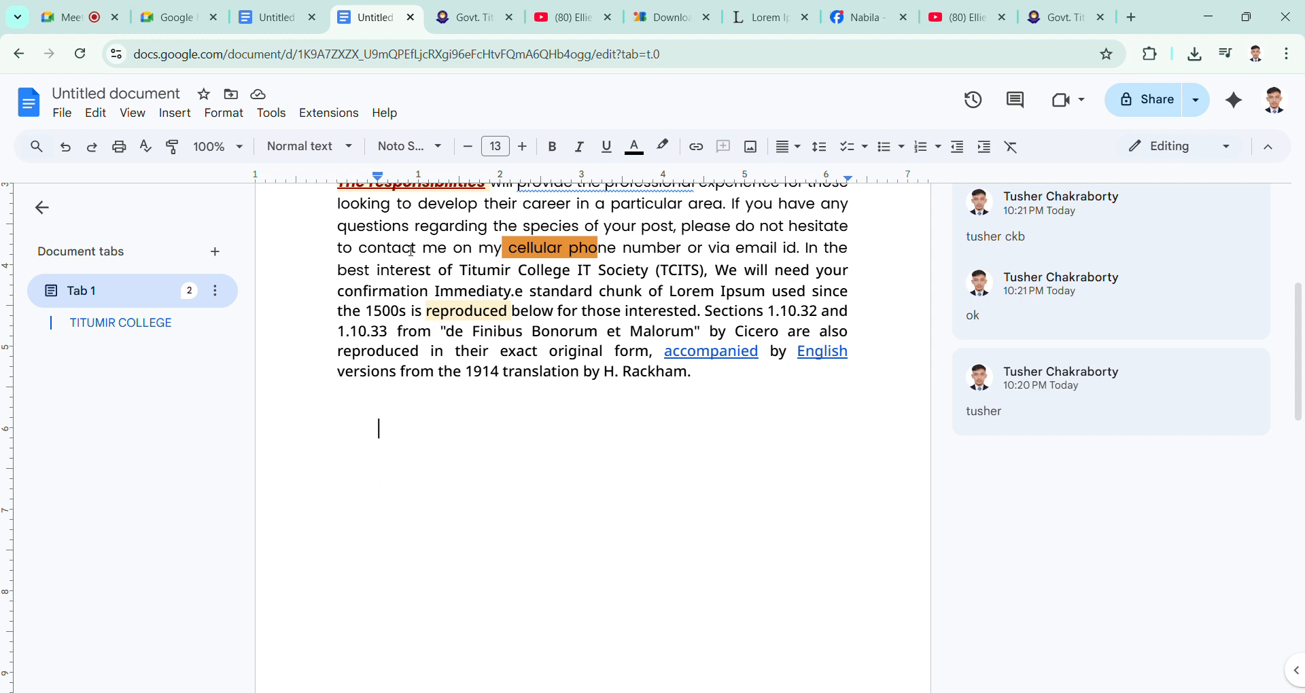
# Step: Copy "sions from the 1914 translation by H. Ra" from the paragraph's last line and paste it on the empty line below
pyautogui.moveTo(359, 372); pyautogui.dragTo(650, 393)
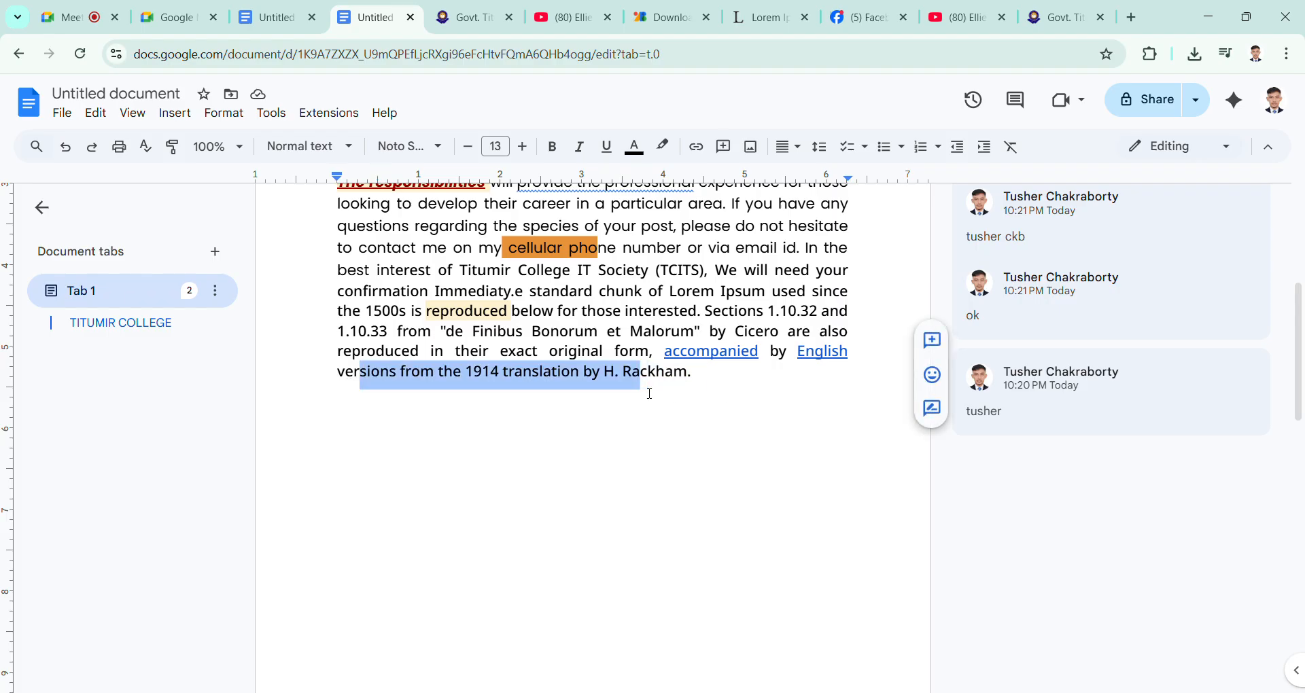
pyautogui.hotkey('ctrl', 'c')
pyautogui.click(384, 439)
pyautogui.hotkey('ctrl', 'v')
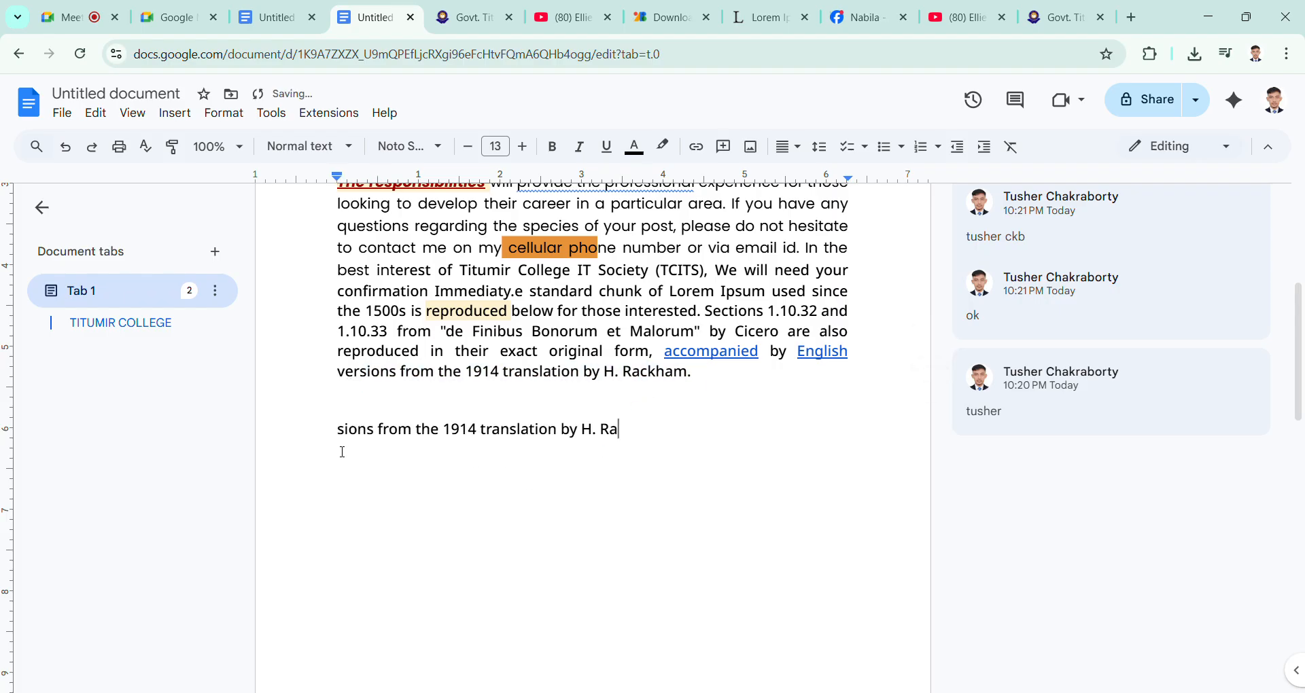
# Step: Turn the pasted line into a strikethrough-style checklist item, add an empty item below it and remove that item's checkbox
pyautogui.click(876, 148)
pyautogui.click(872, 149)
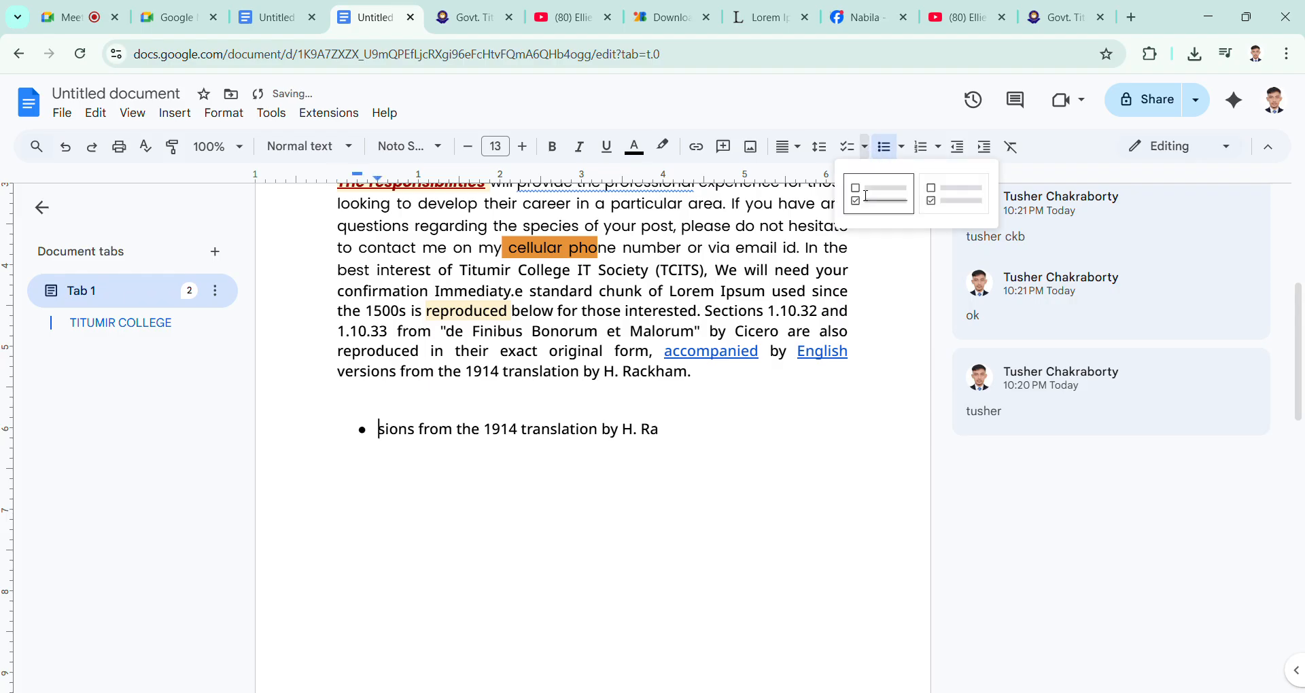
pyautogui.click(864, 195)
pyautogui.click(679, 447)
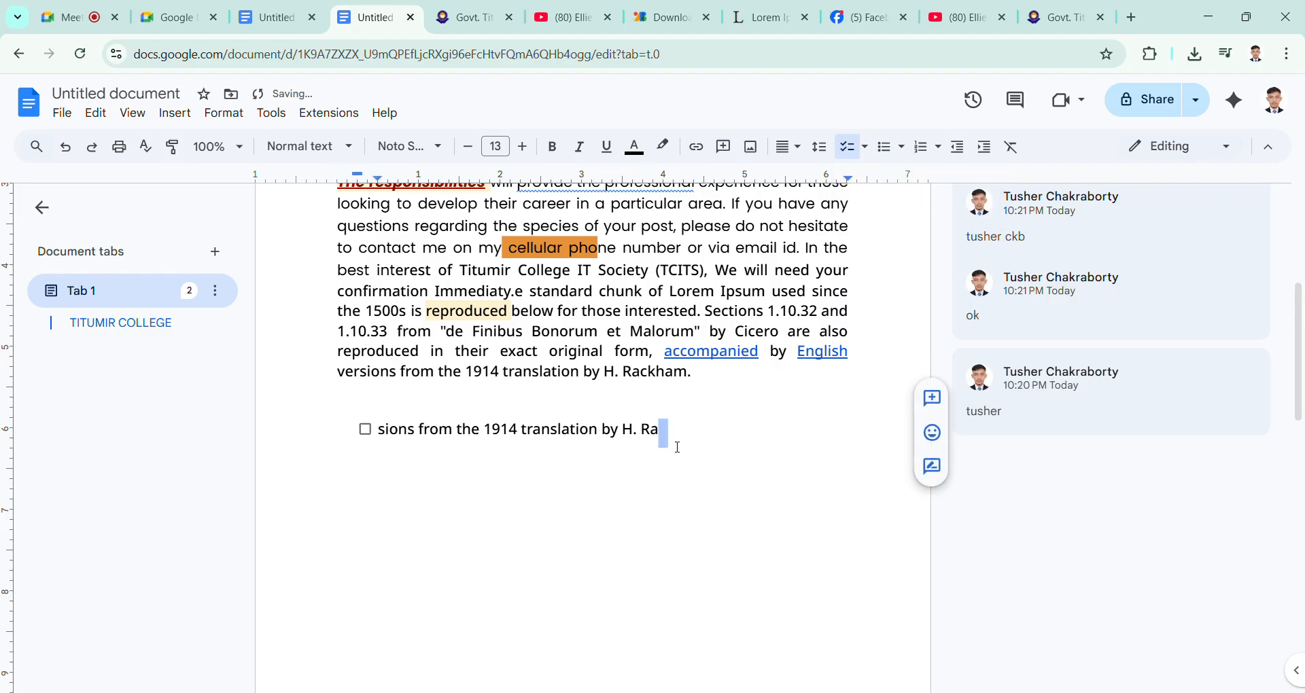
pyautogui.press('Return')
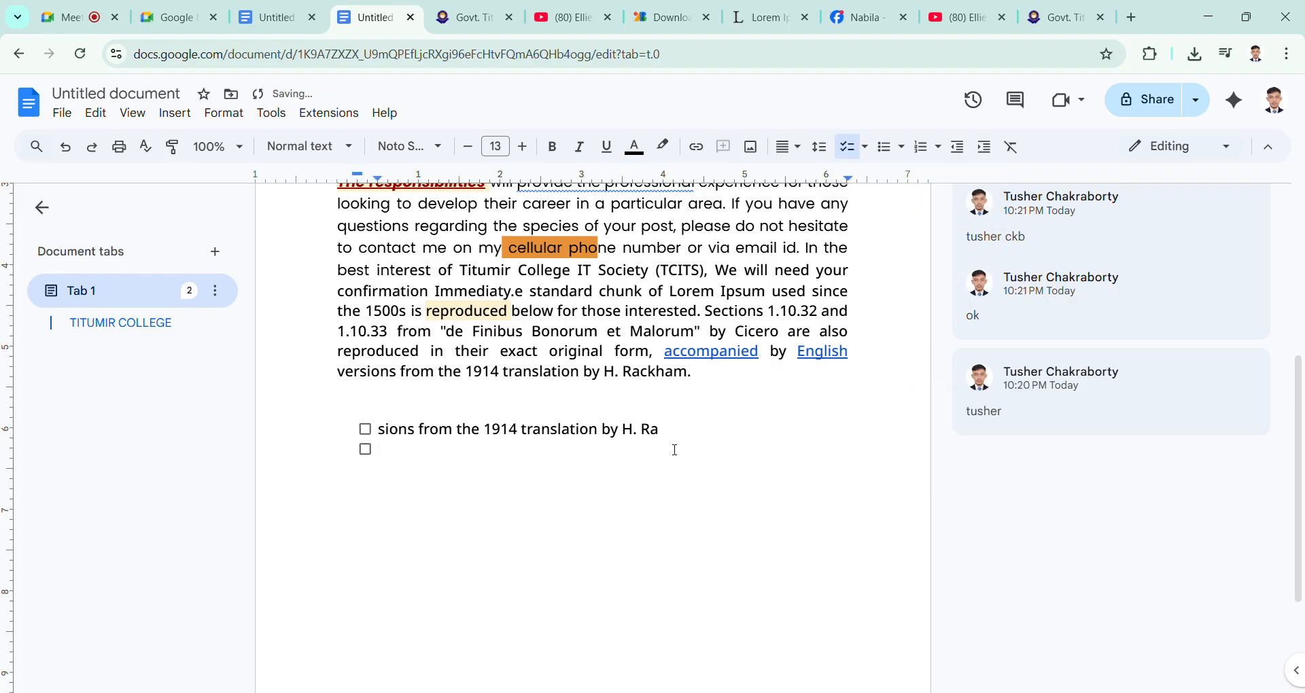
pyautogui.press('BackSpace')
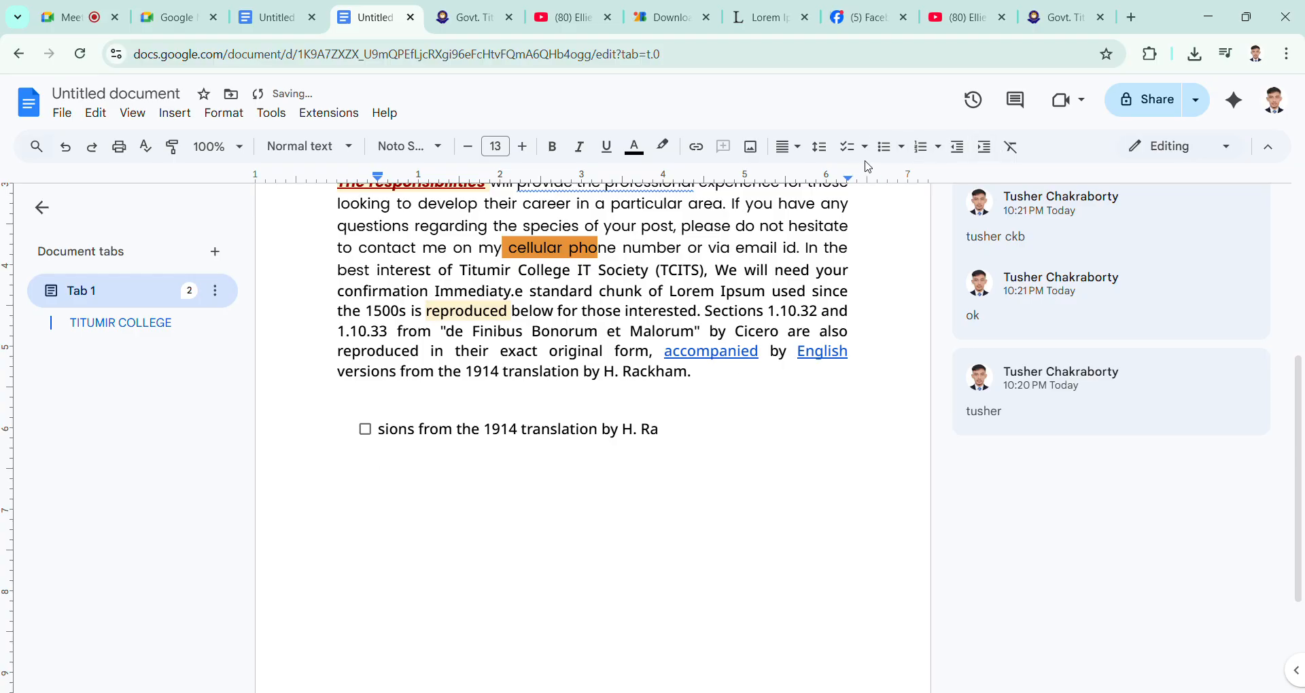
# Step: Apply the arrow bullet style to the empty line below the checklist item, and change it to the star style
pyautogui.click(902, 147)
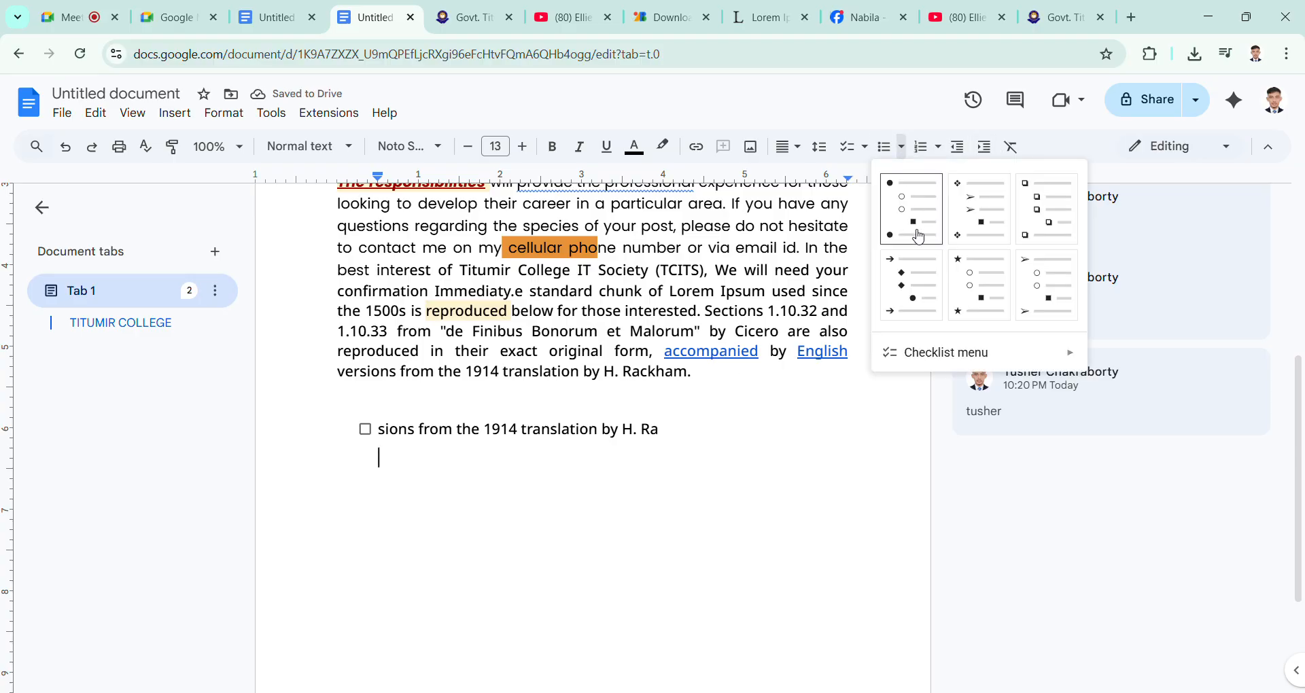
pyautogui.click(917, 271)
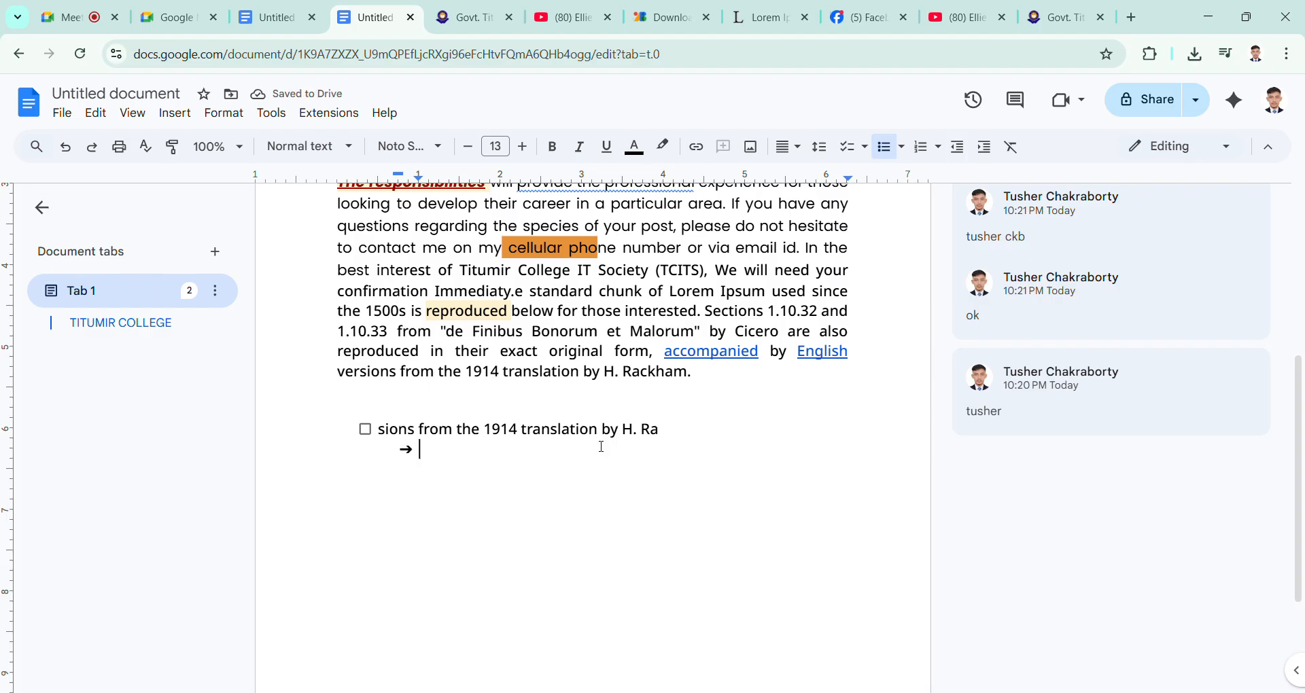
pyautogui.click(902, 147)
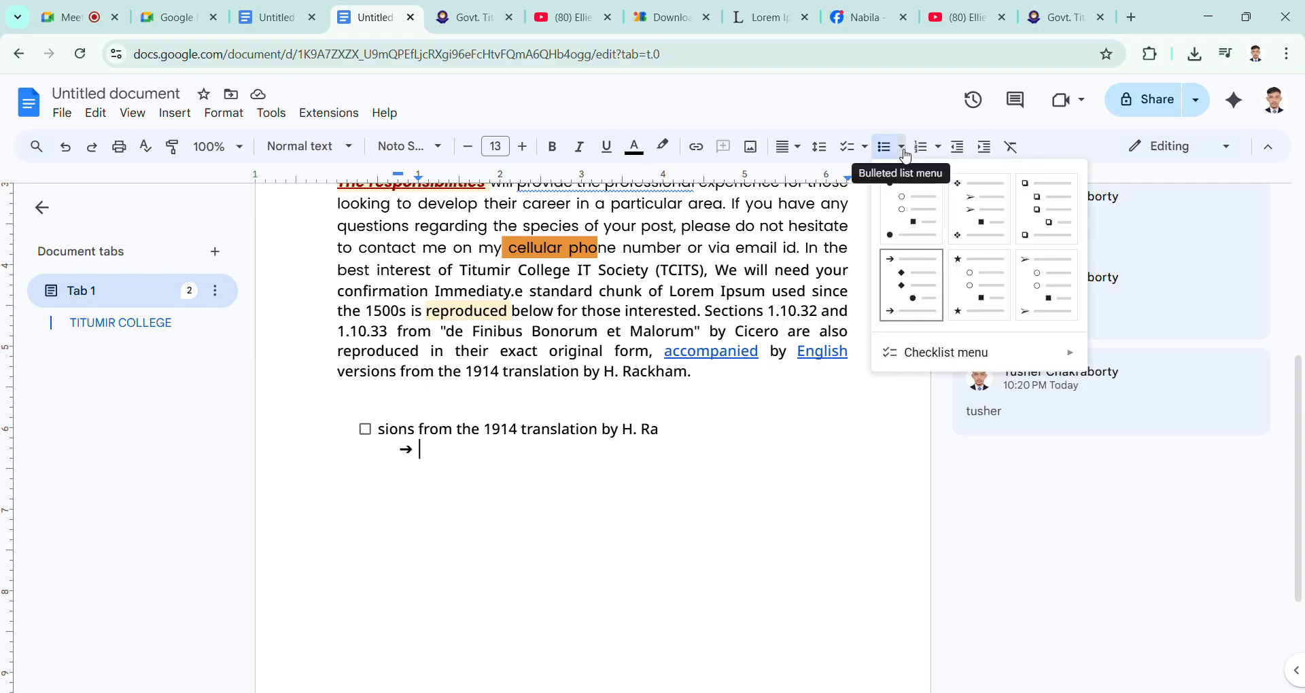
pyautogui.click(963, 285)
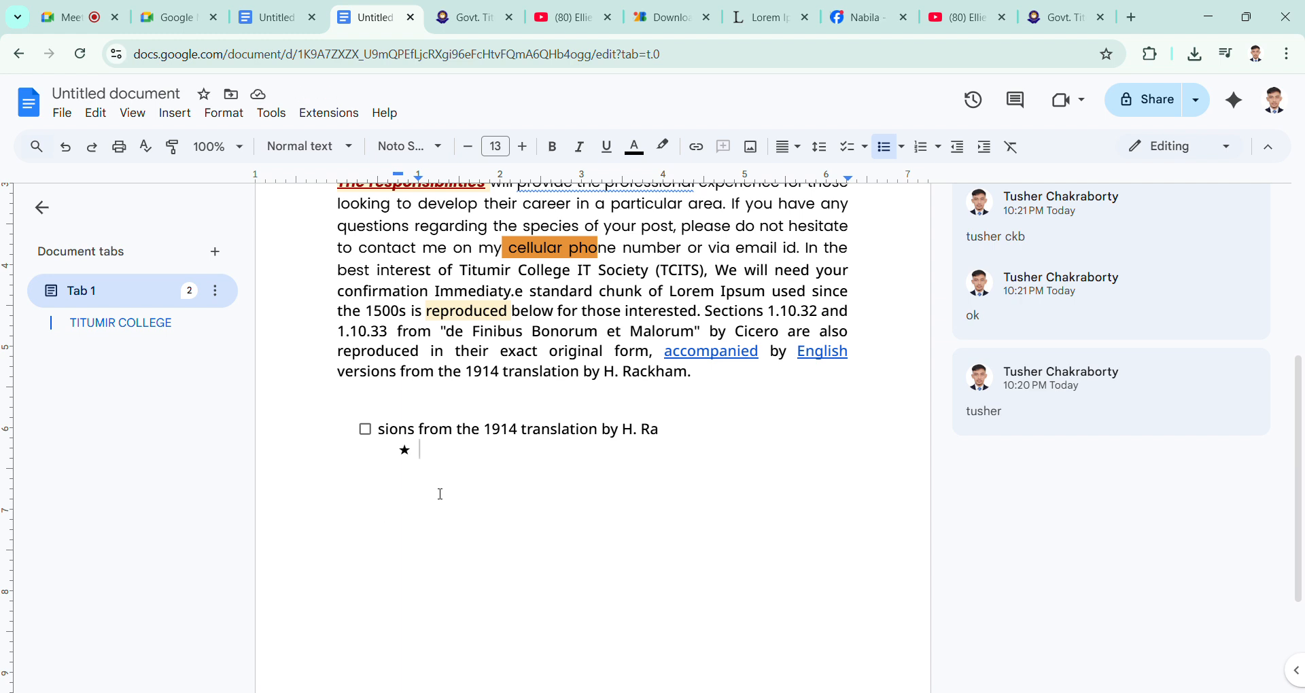
# Step: Check and uncheck the box of the pasted checklist item to demonstrate the strikethrough
pyautogui.moveTo(692, 416); pyautogui.dragTo(302, 440)
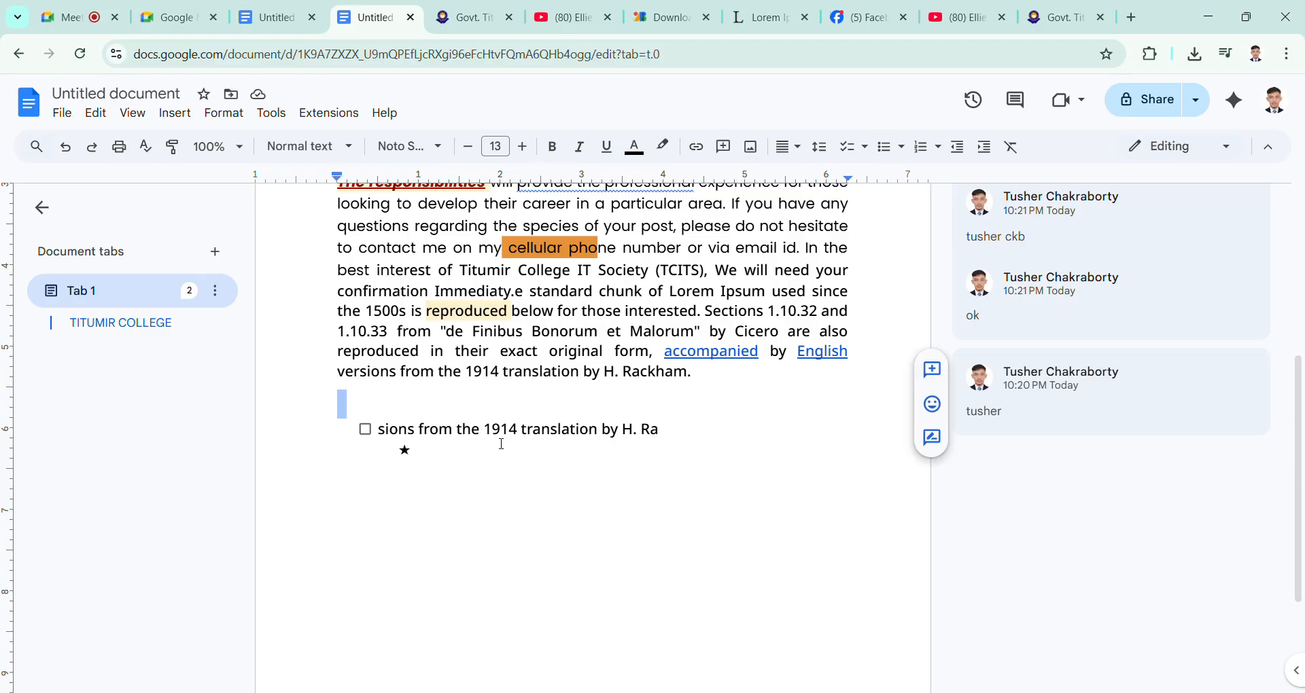
pyautogui.click(523, 434)
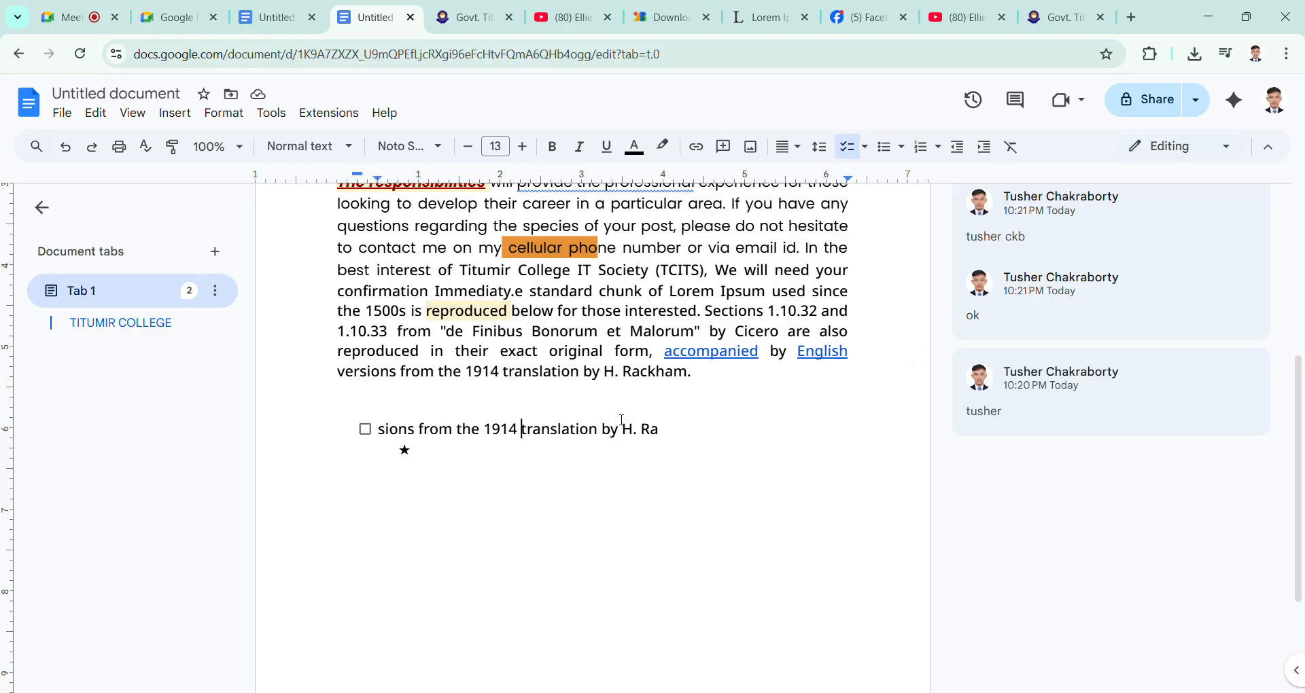
pyautogui.click(365, 430)
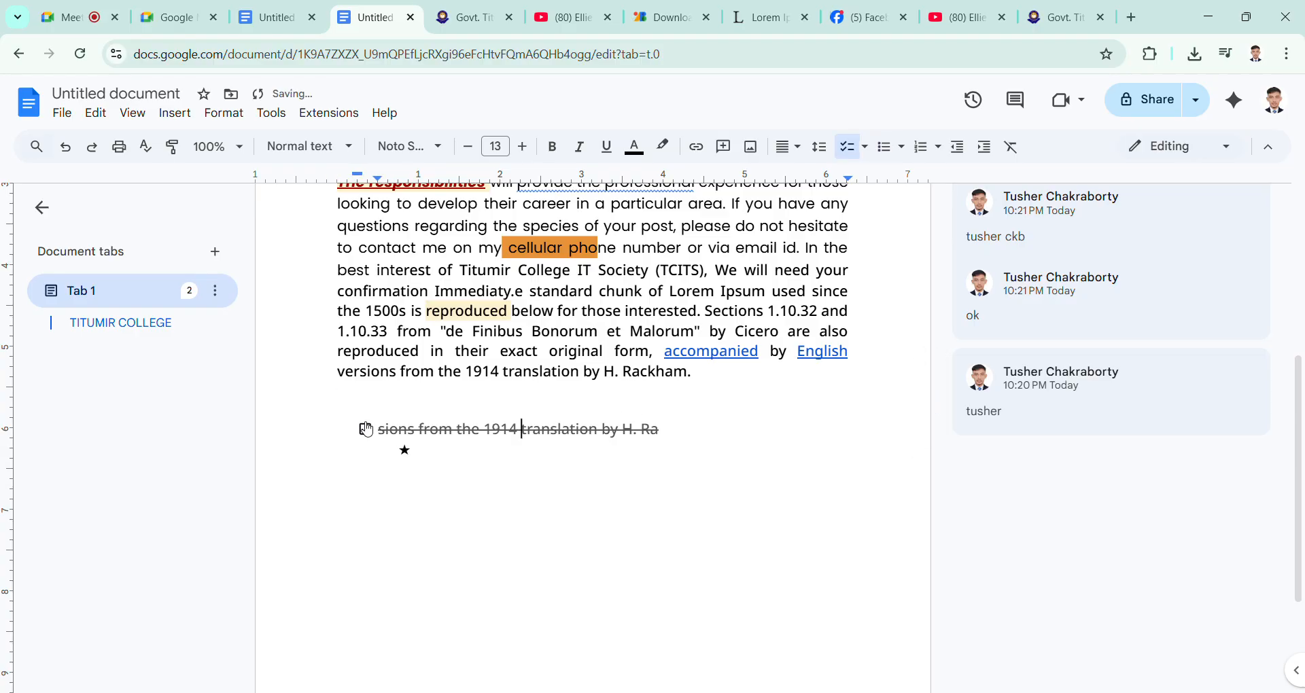
pyautogui.click(365, 429)
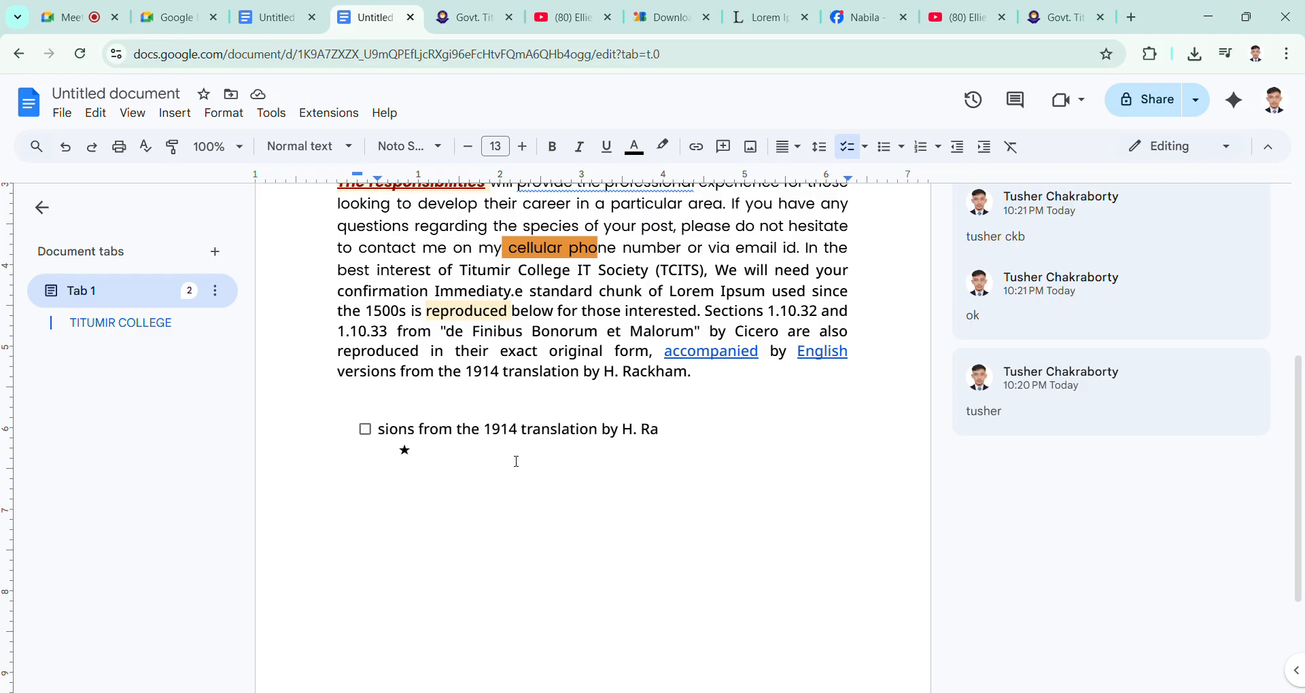
# Step: Delete the checklist item's text and remove the remaining checkbox and star bullet
pyautogui.moveTo(673, 430); pyautogui.dragTo(373, 440)
pyautogui.hotkey('ctrl', 'c')
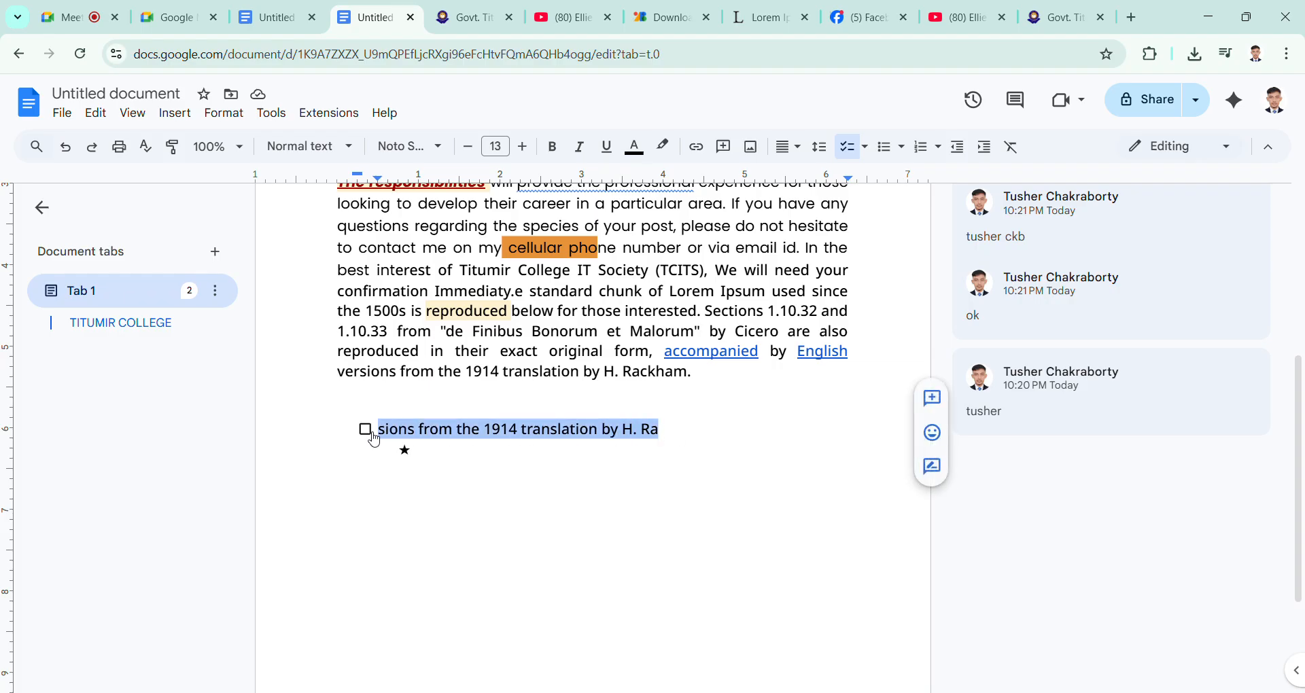
pyautogui.press('BackSpace')
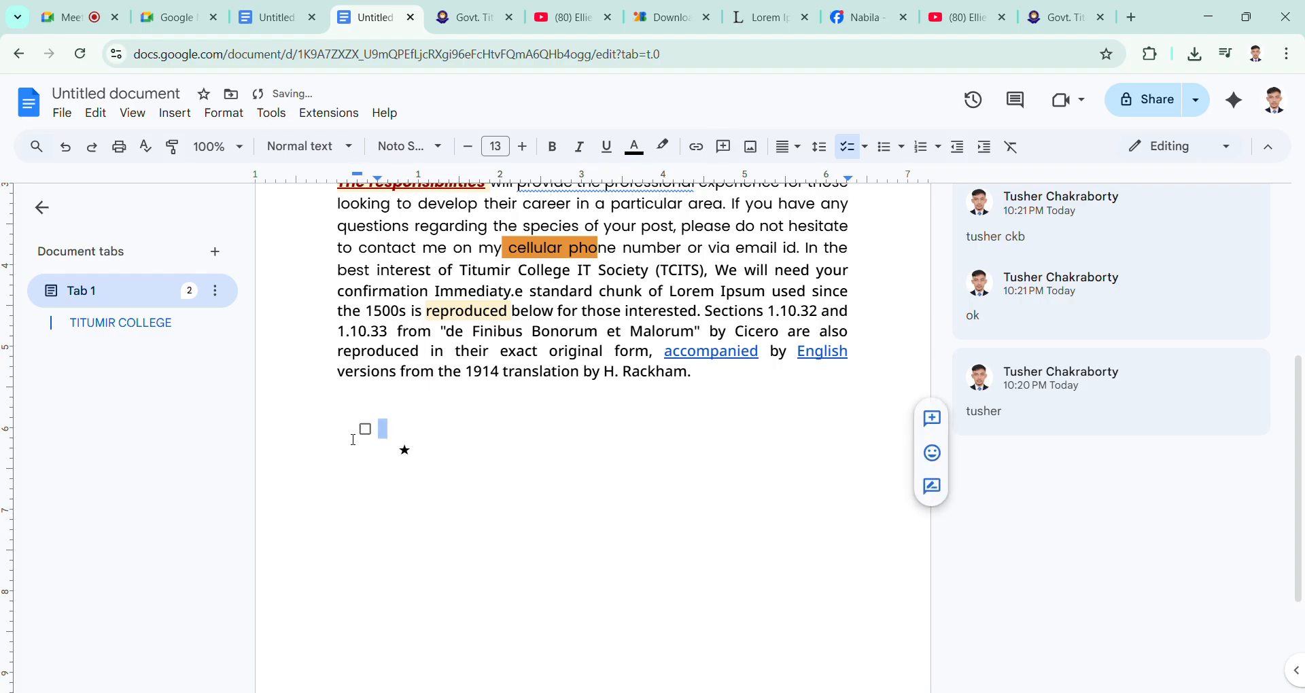
pyautogui.press('BackSpace')
pyautogui.press('BackSpace')
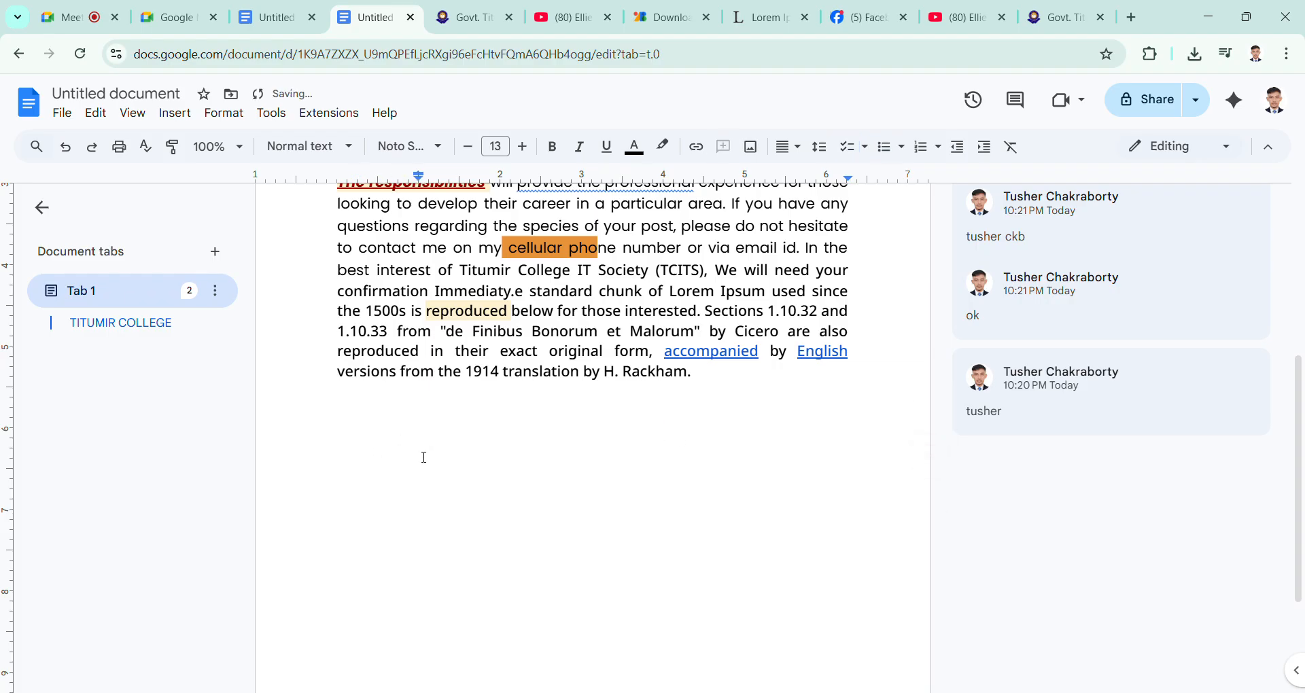
# Step: Start a strikethrough-style checklist on the empty line and paste the copied text as its item
pyautogui.click(866, 155)
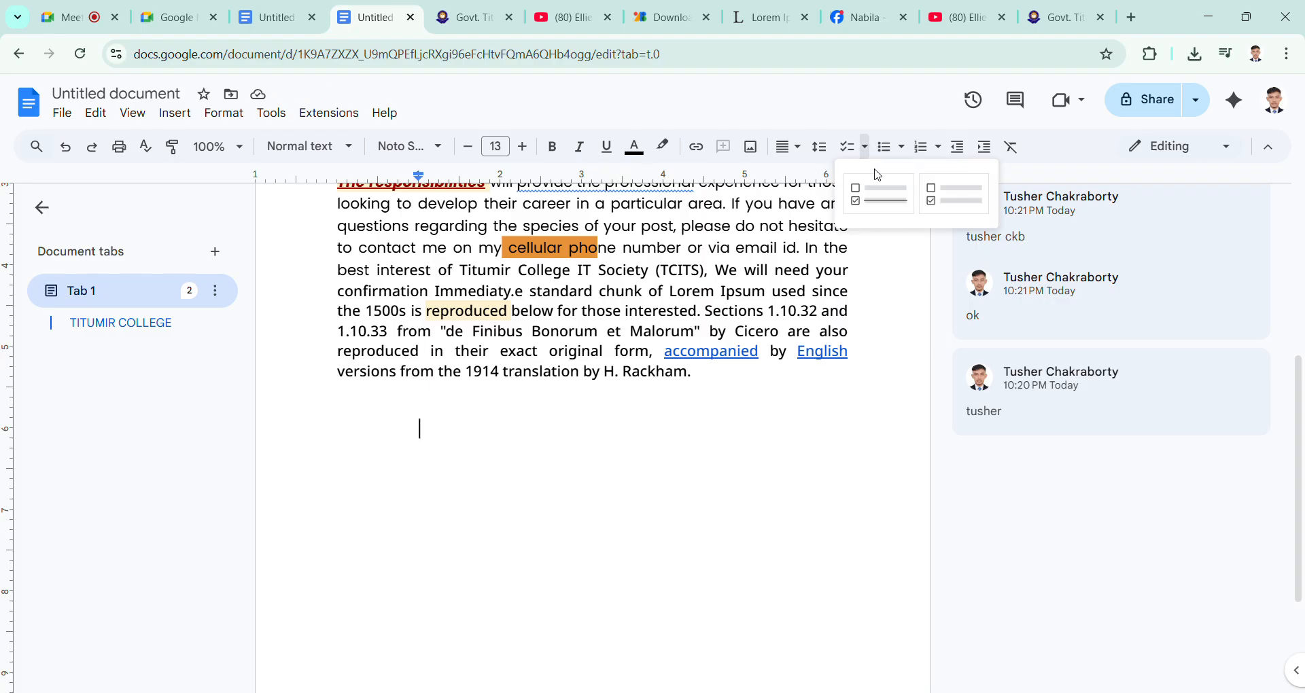
pyautogui.click(879, 194)
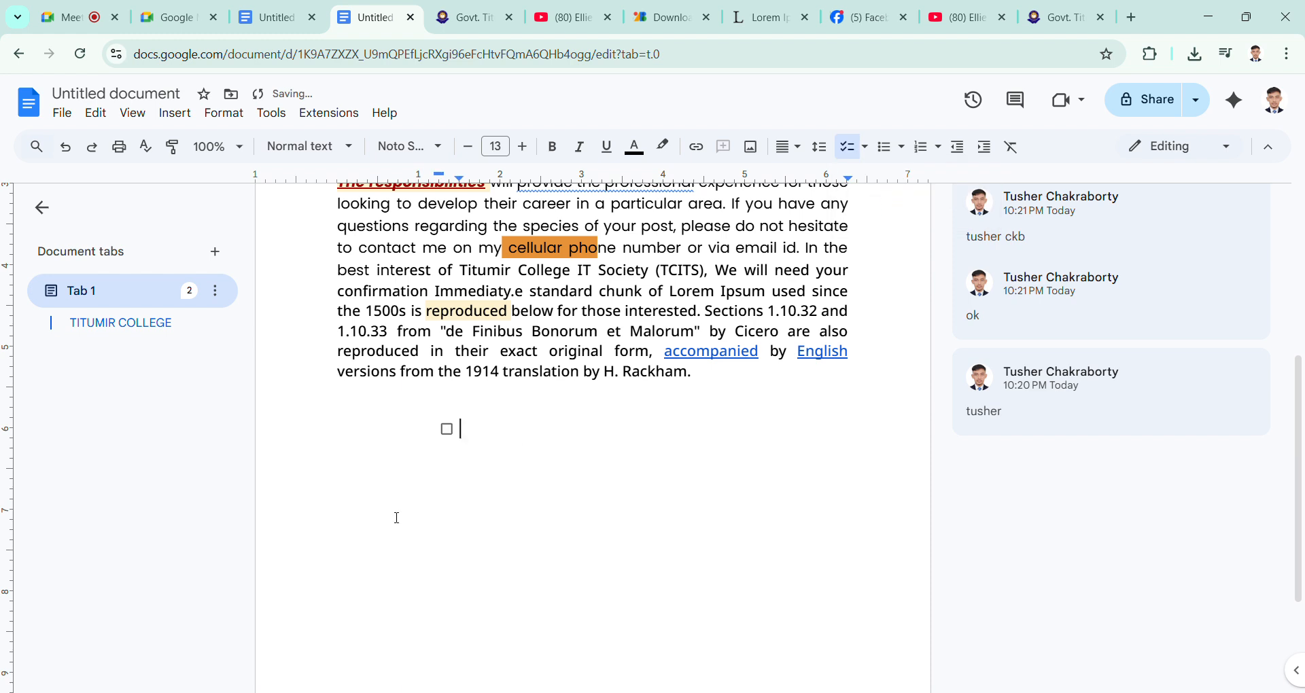
pyautogui.hotkey('ctrl', 'v')
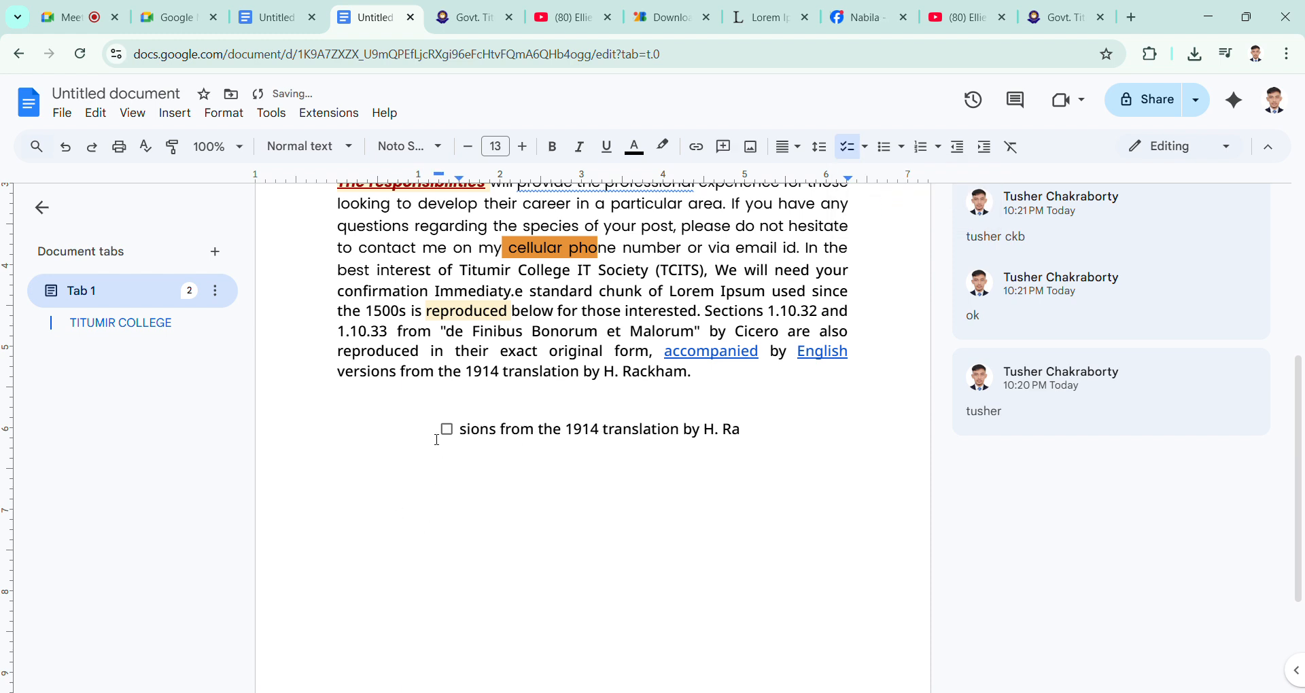
# Step: Add an empty second checklist item, check and uncheck both boxes, and remove the empty item's checkbox
pyautogui.press('Return')
pyautogui.click(447, 459)
pyautogui.click(448, 458)
pyautogui.click(448, 429)
pyautogui.click(447, 430)
pyautogui.click(868, 158)
pyautogui.click(883, 528)
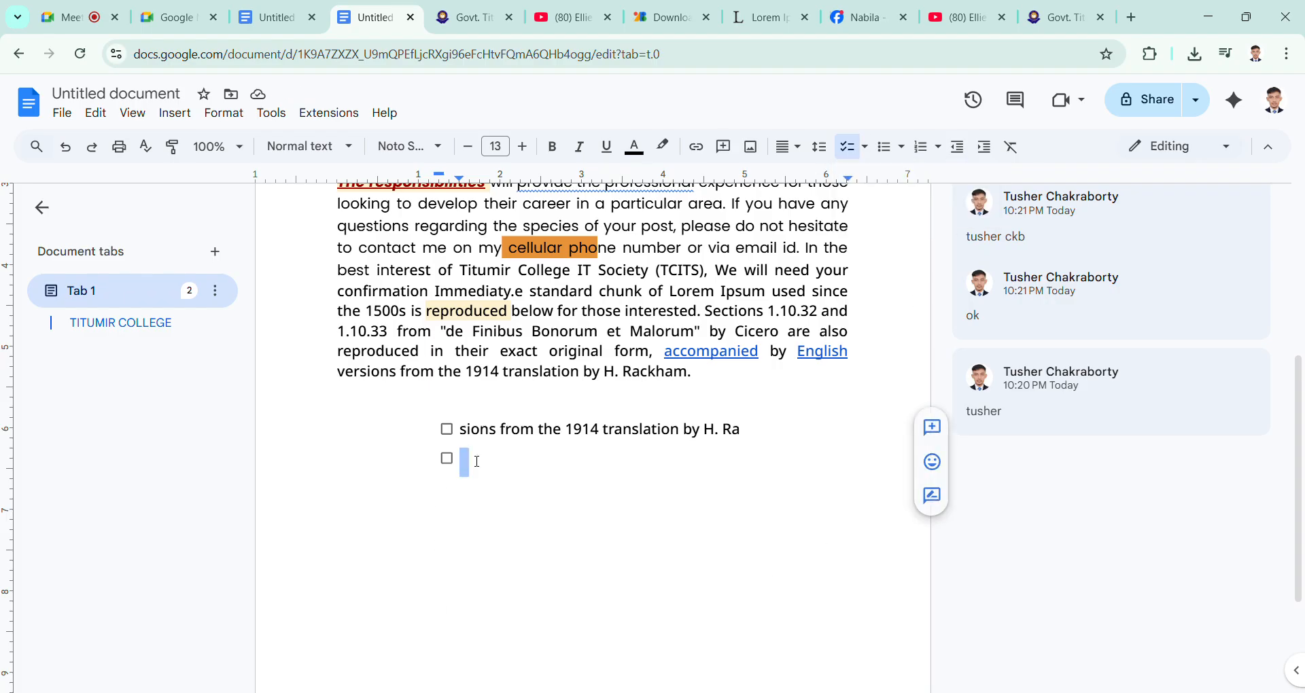
pyautogui.press('BackSpace')
pyautogui.press('BackSpace')
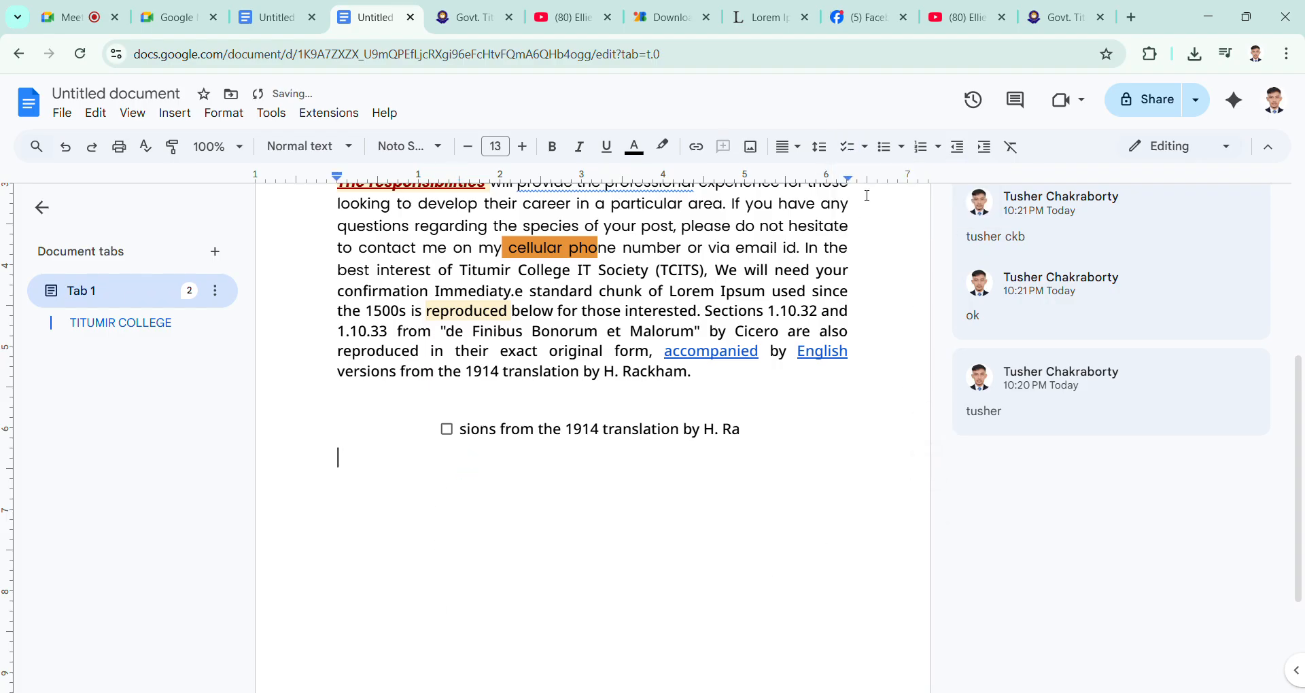
# Step: Try the solid-dot, arrow and star bullet styles on the empty line below the checklist, and remove the bullet
pyautogui.click(902, 148)
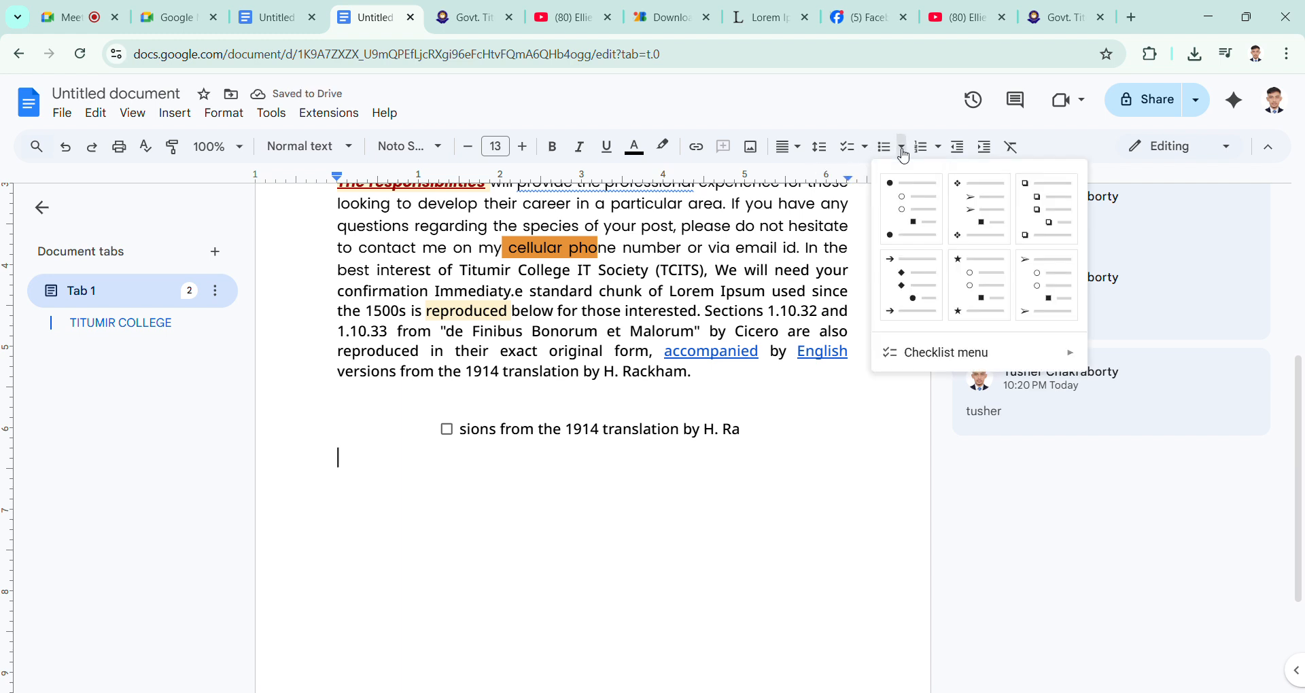
pyautogui.click(923, 205)
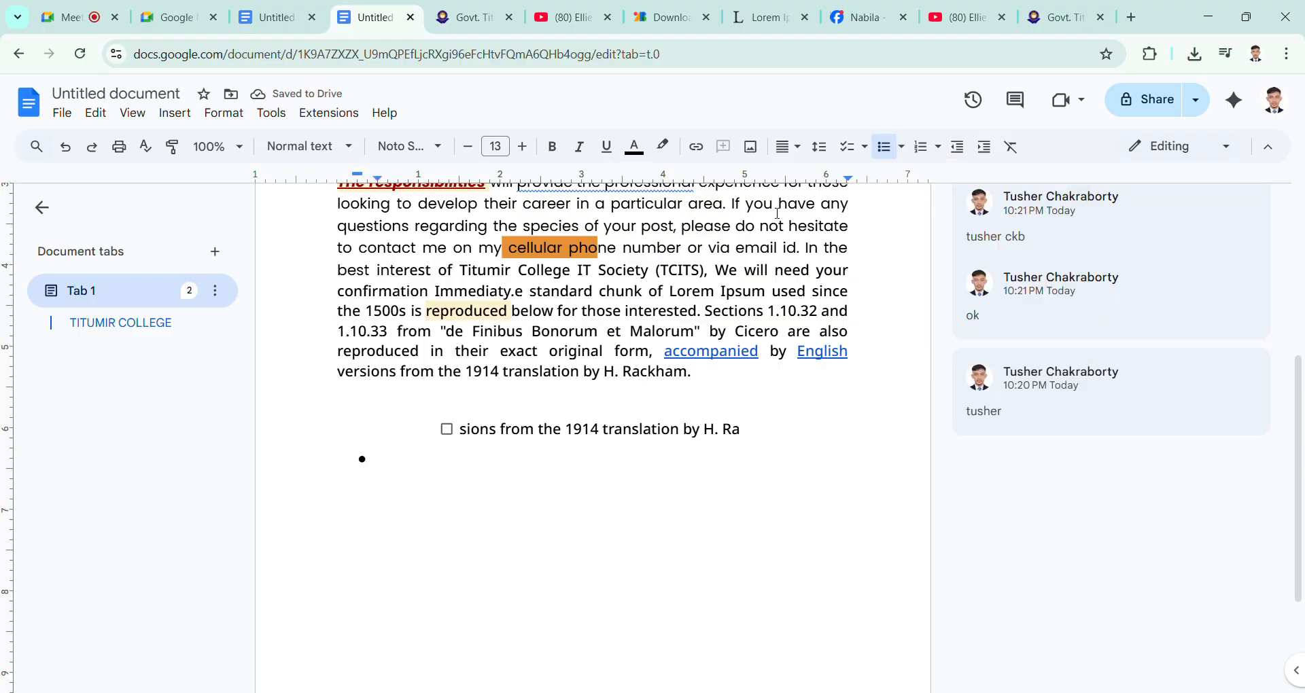
pyautogui.click(901, 148)
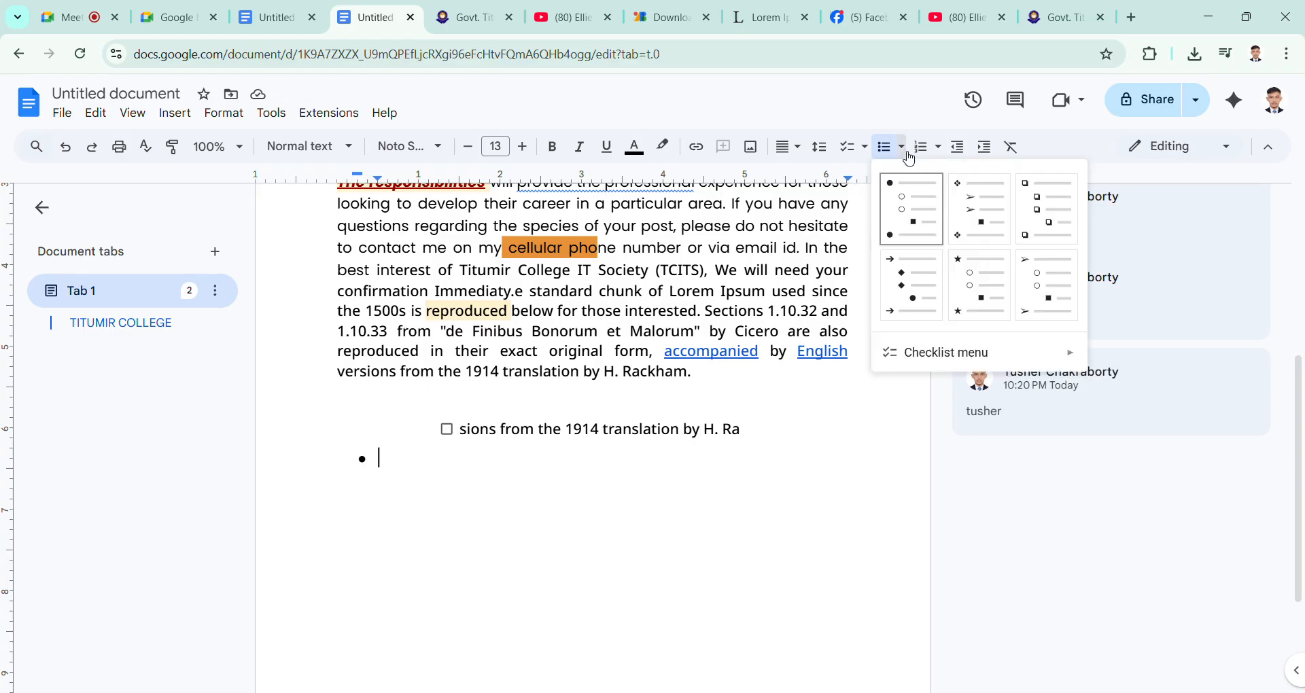
pyautogui.click(928, 288)
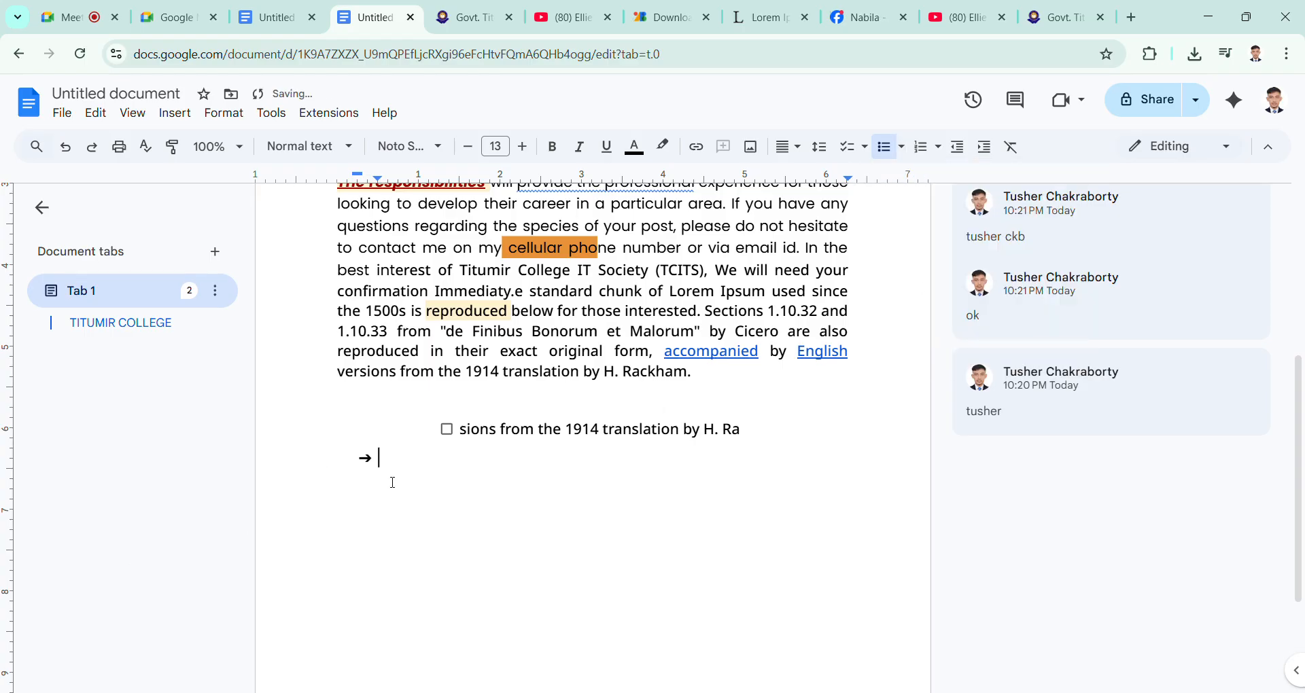
pyautogui.click(901, 147)
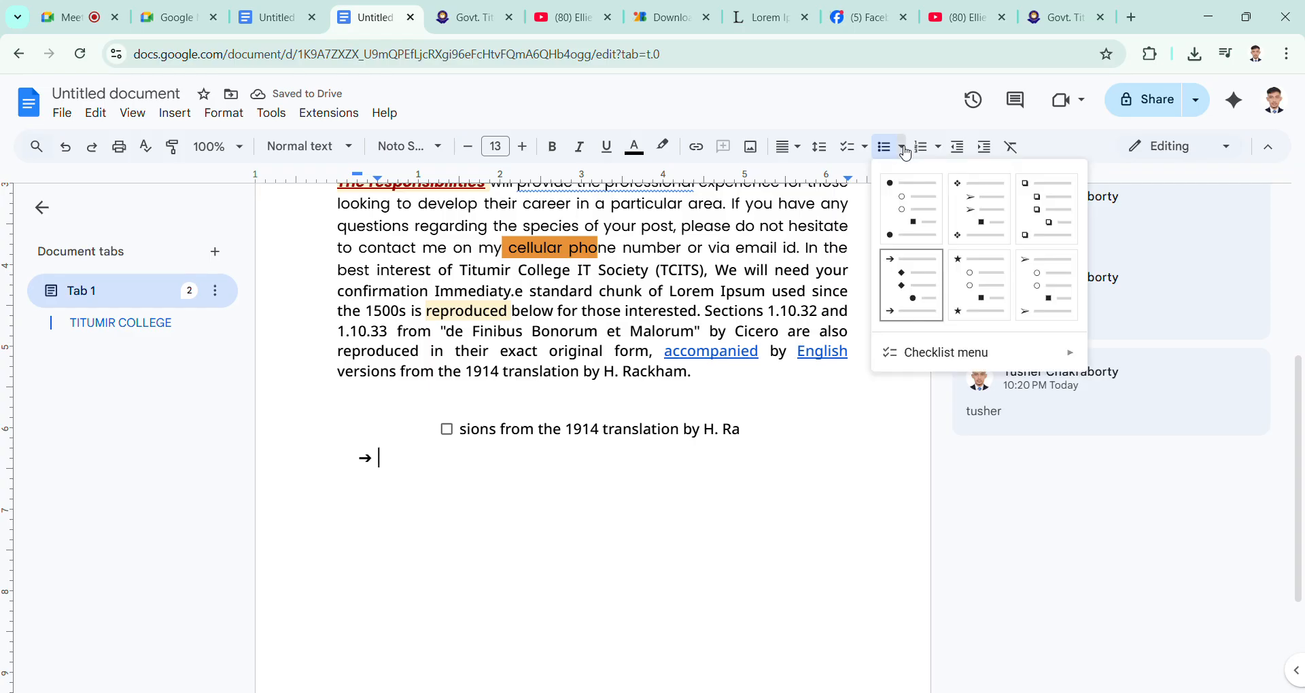
pyautogui.click(986, 305)
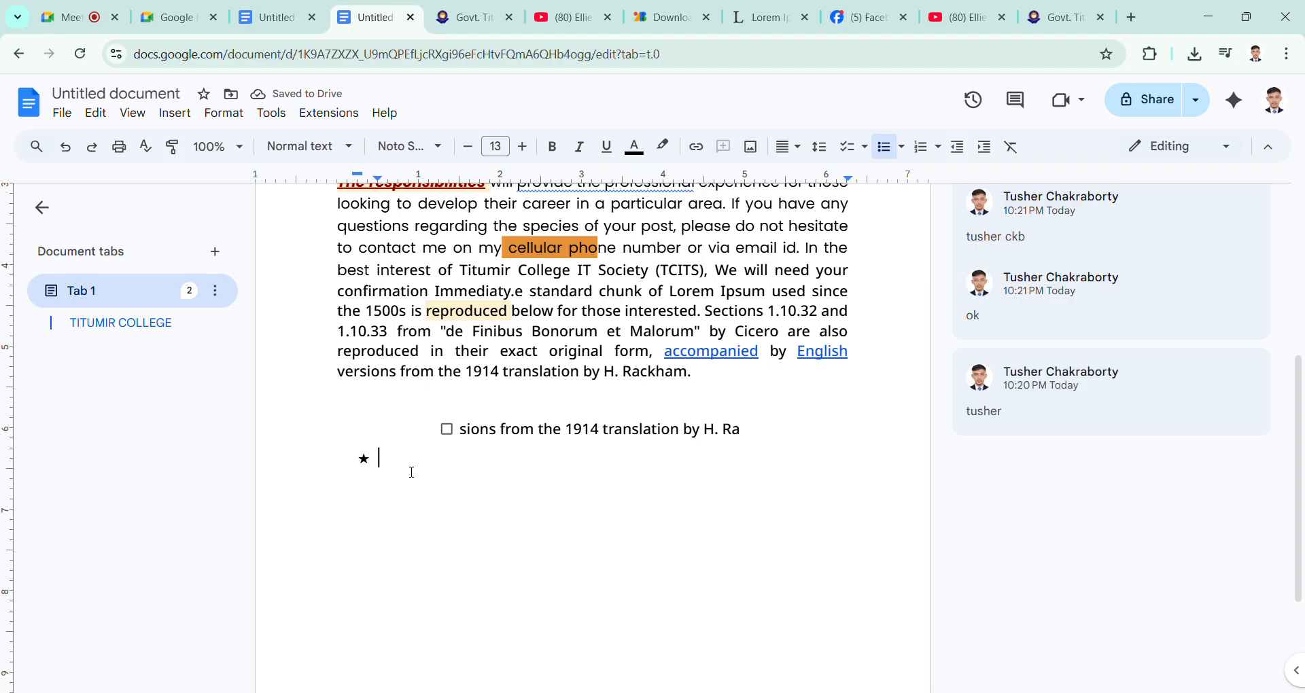
pyautogui.press('BackSpace')
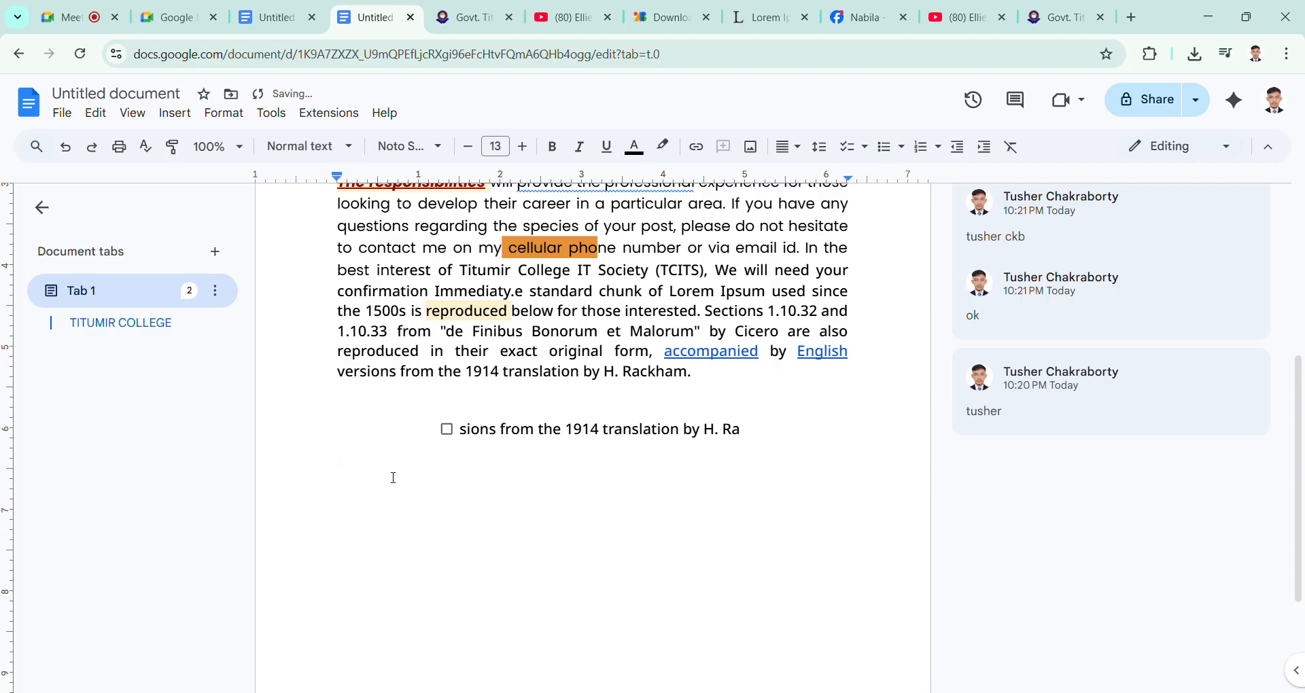
# Step: Try the diamond bullet style on the empty line below the checklist, and remove the bullet
pyautogui.click(865, 148)
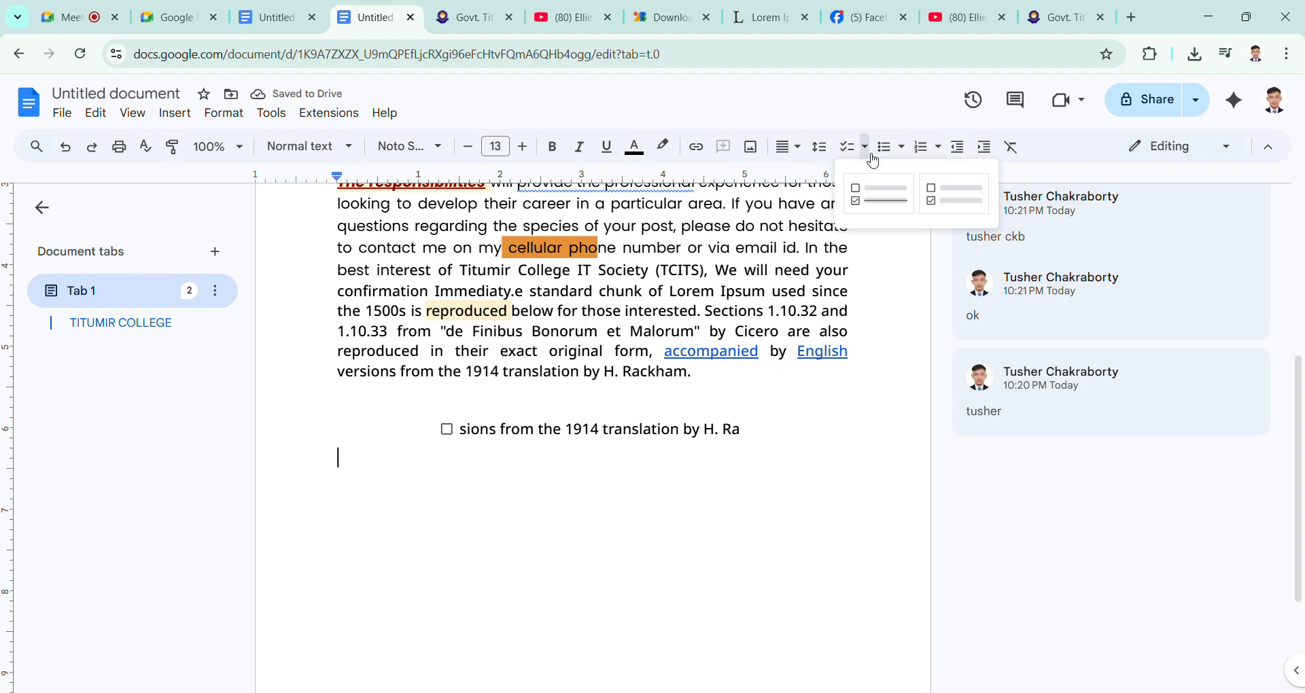
pyautogui.click(901, 147)
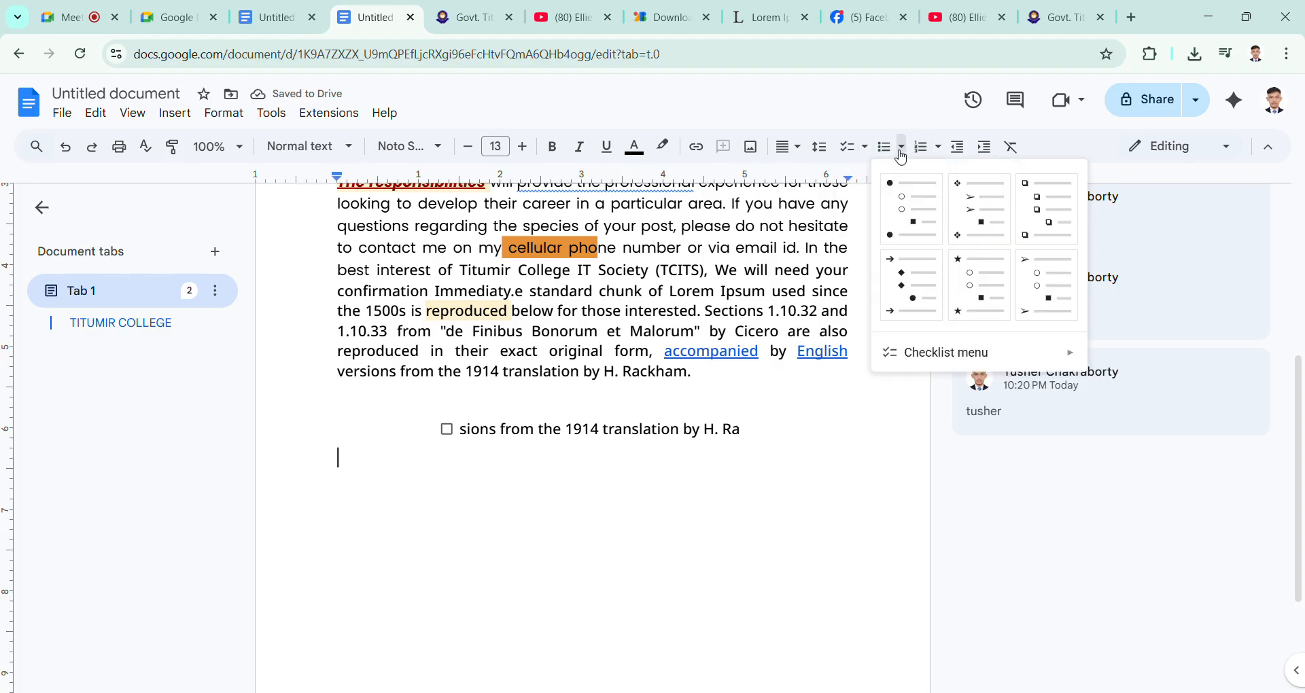
pyautogui.click(990, 220)
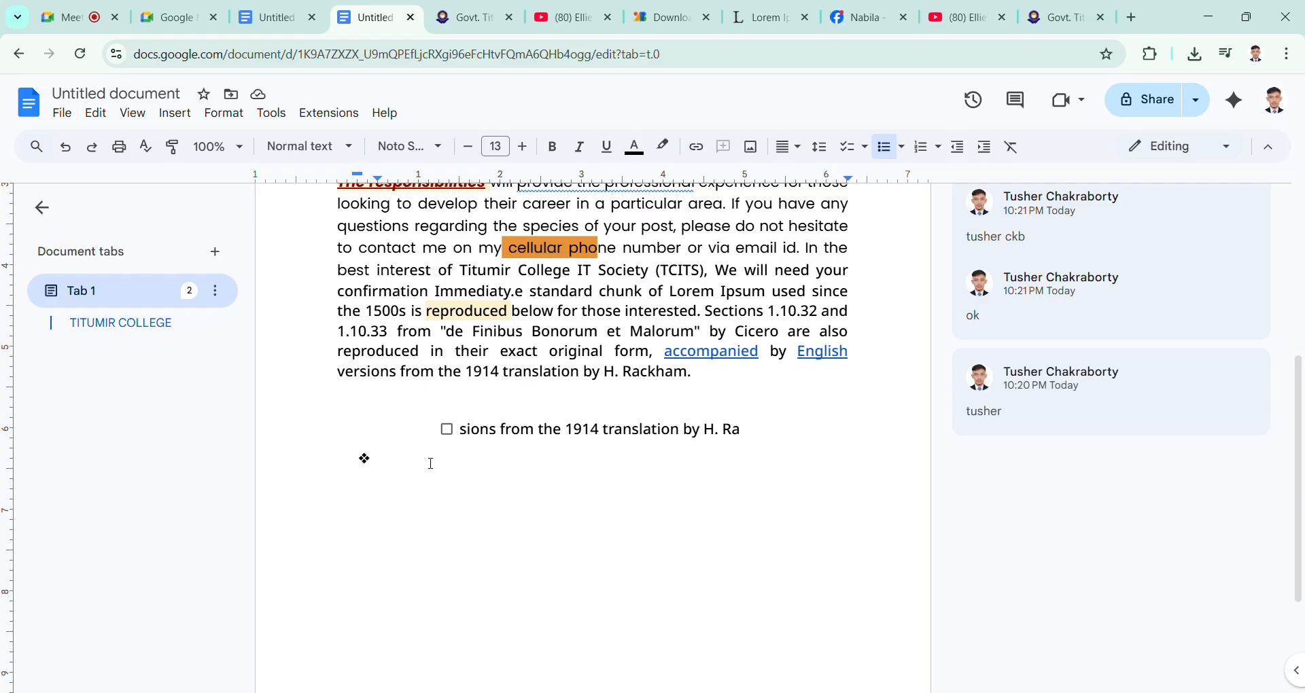
pyautogui.press('BackSpace')
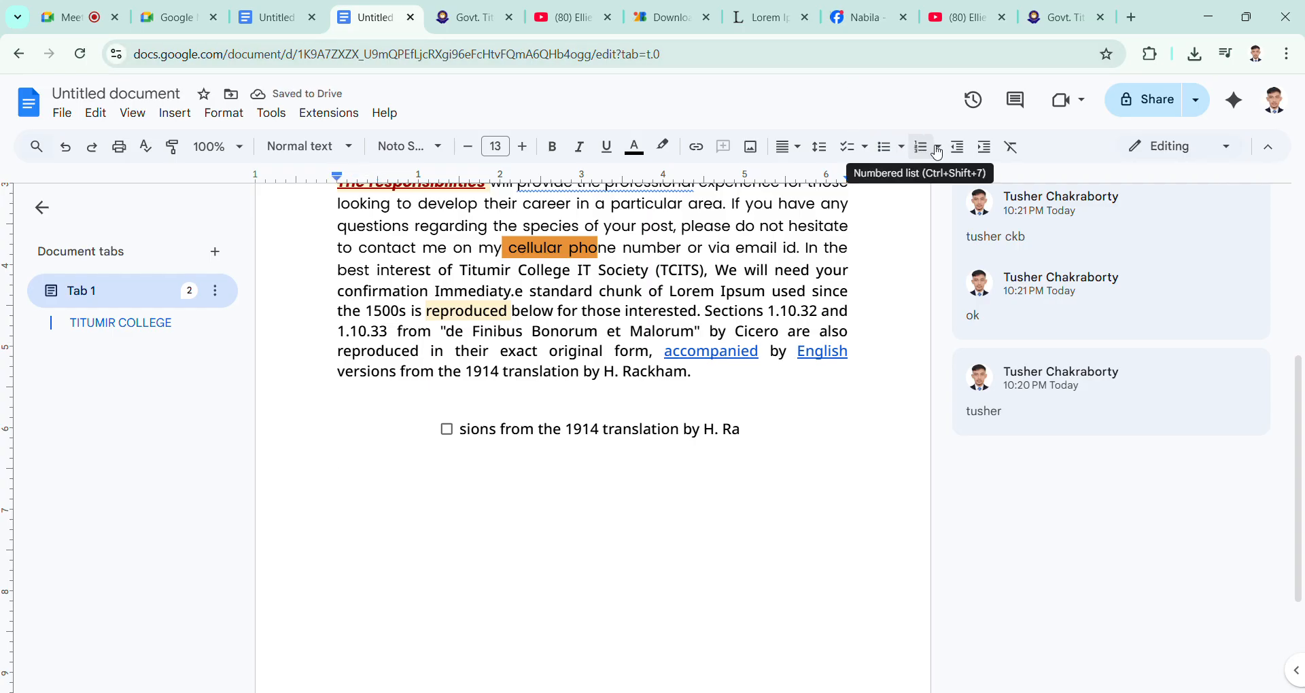
# Step: Start a numbered list in the 1. / a. / i. style with the copied text as item 1, and end the list on the line below
pyautogui.click(938, 151)
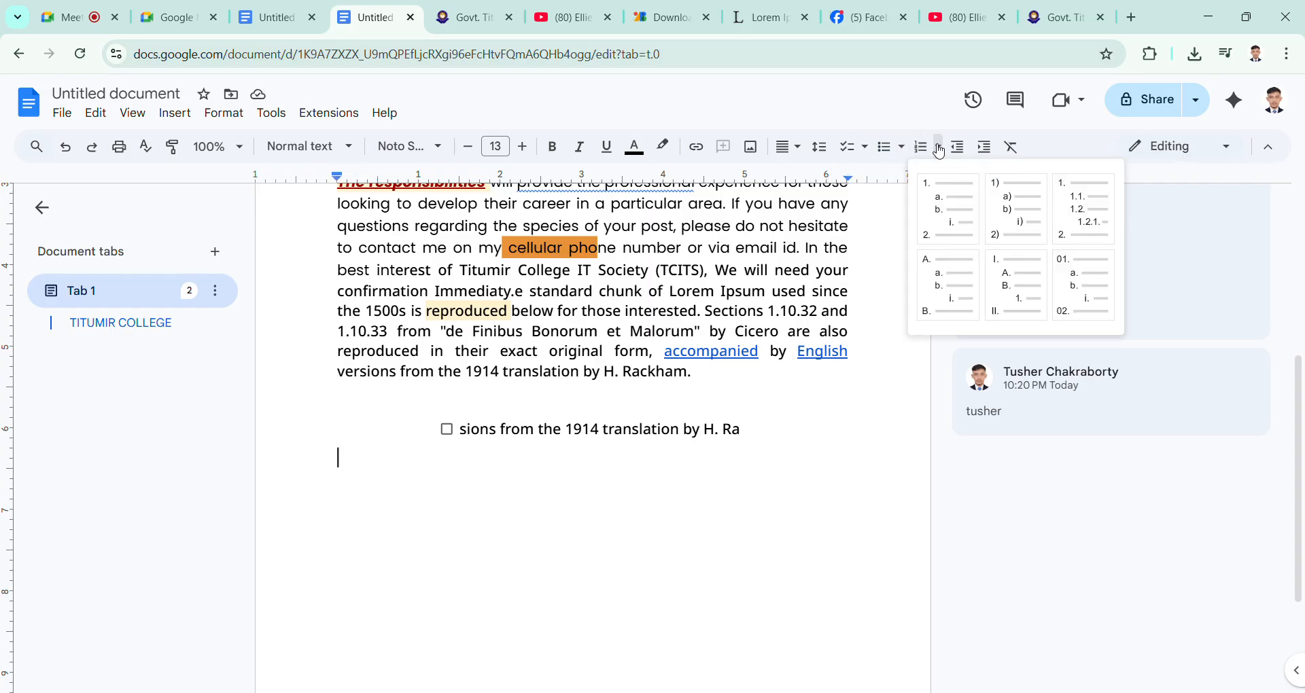
pyautogui.click(955, 206)
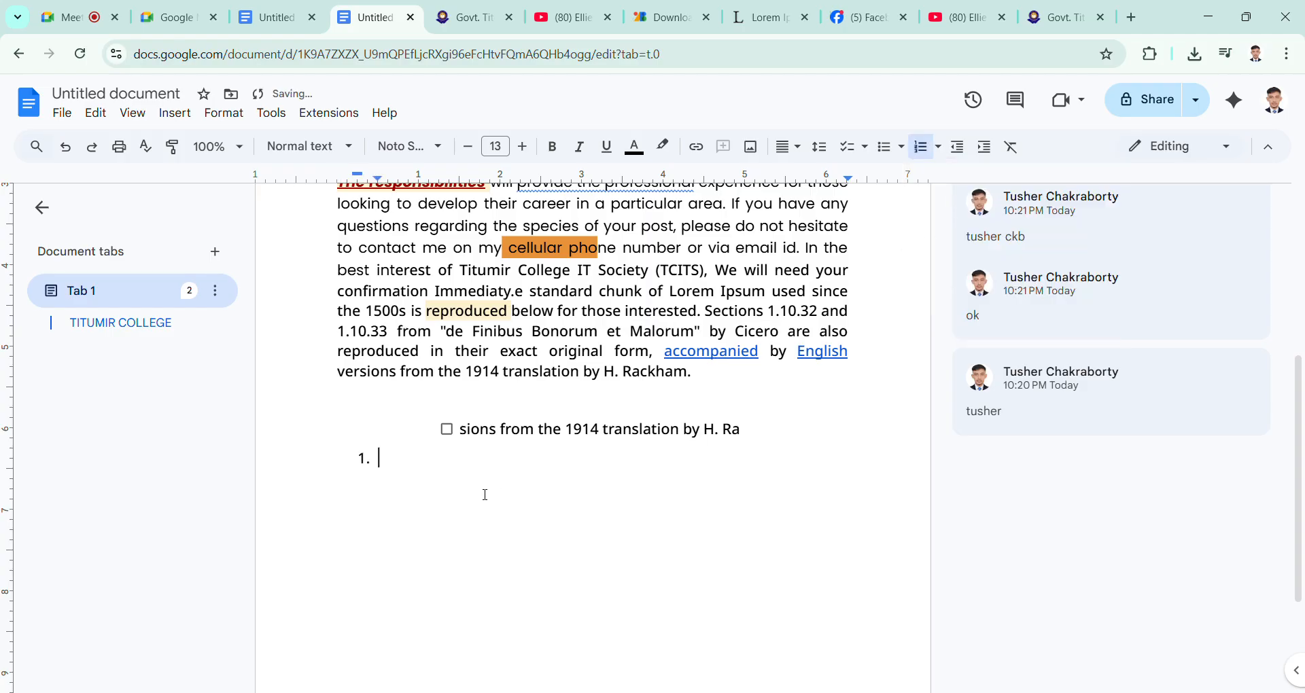
pyautogui.hotkey('ctrl', 'v')
pyautogui.press('Return')
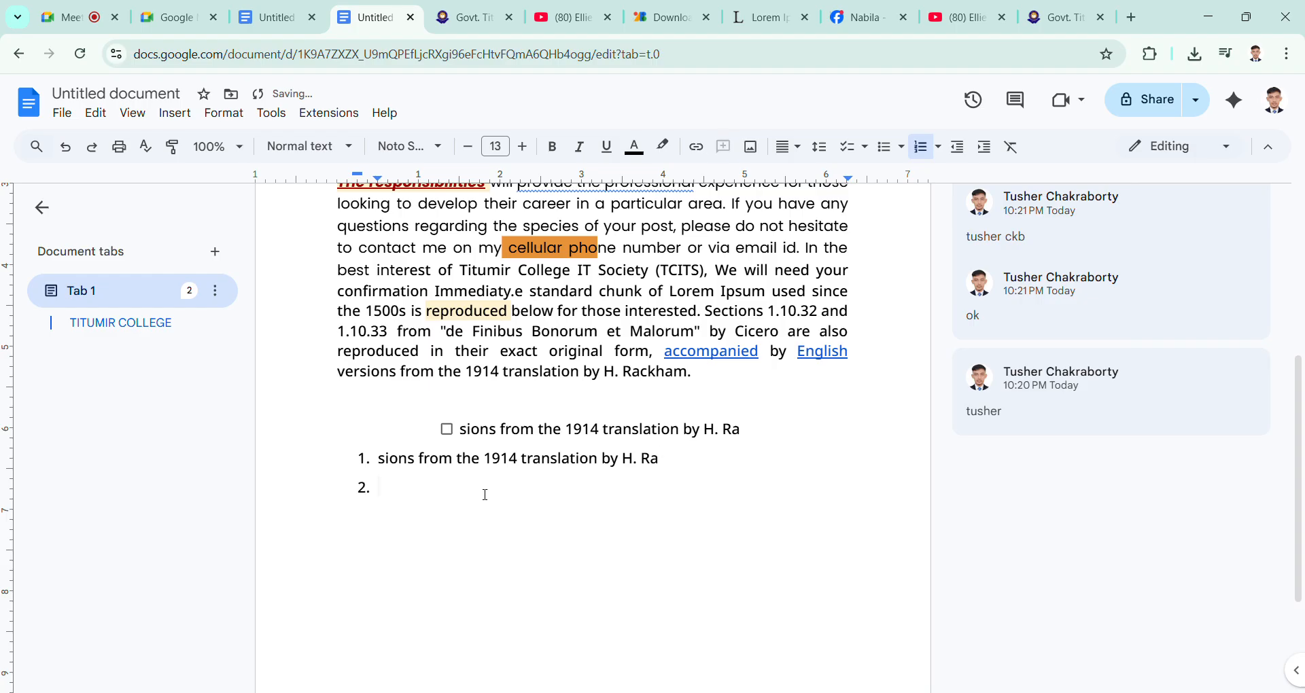
pyautogui.press('BackSpace')
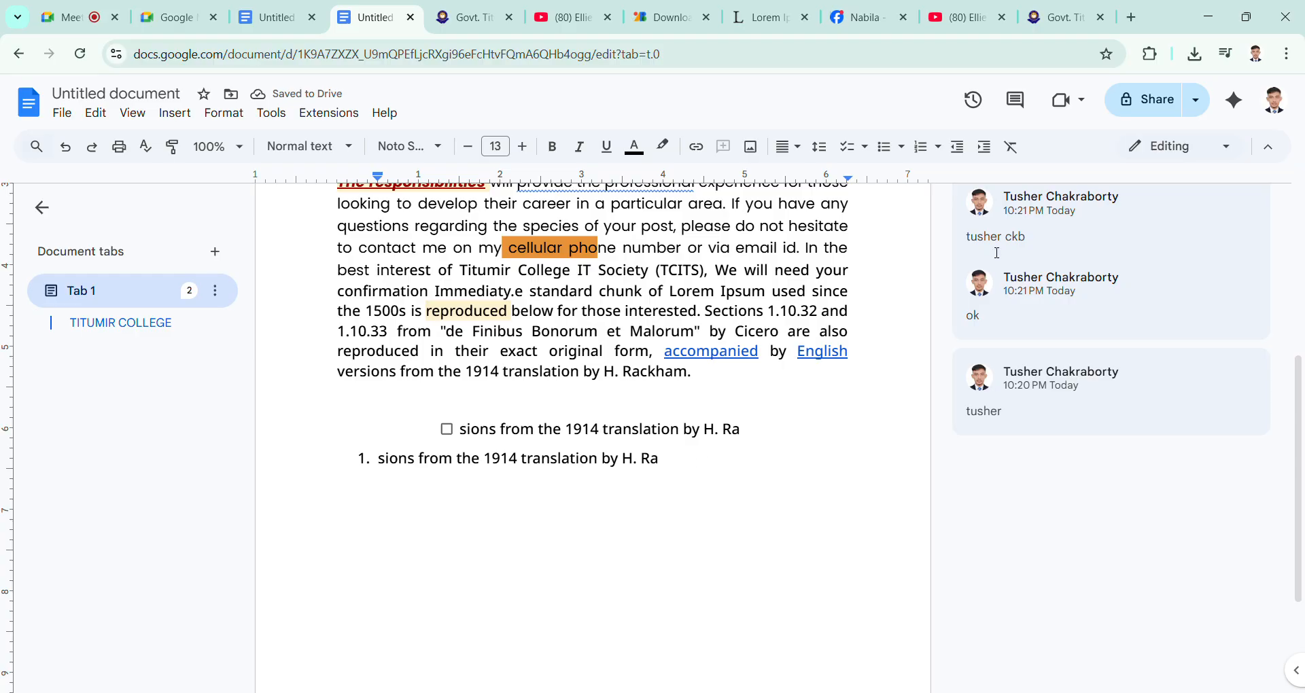
# Step: Try continuing the numbered list in the 1. / a. / i. style on the line below item 1, and undo it
pyautogui.click(943, 150)
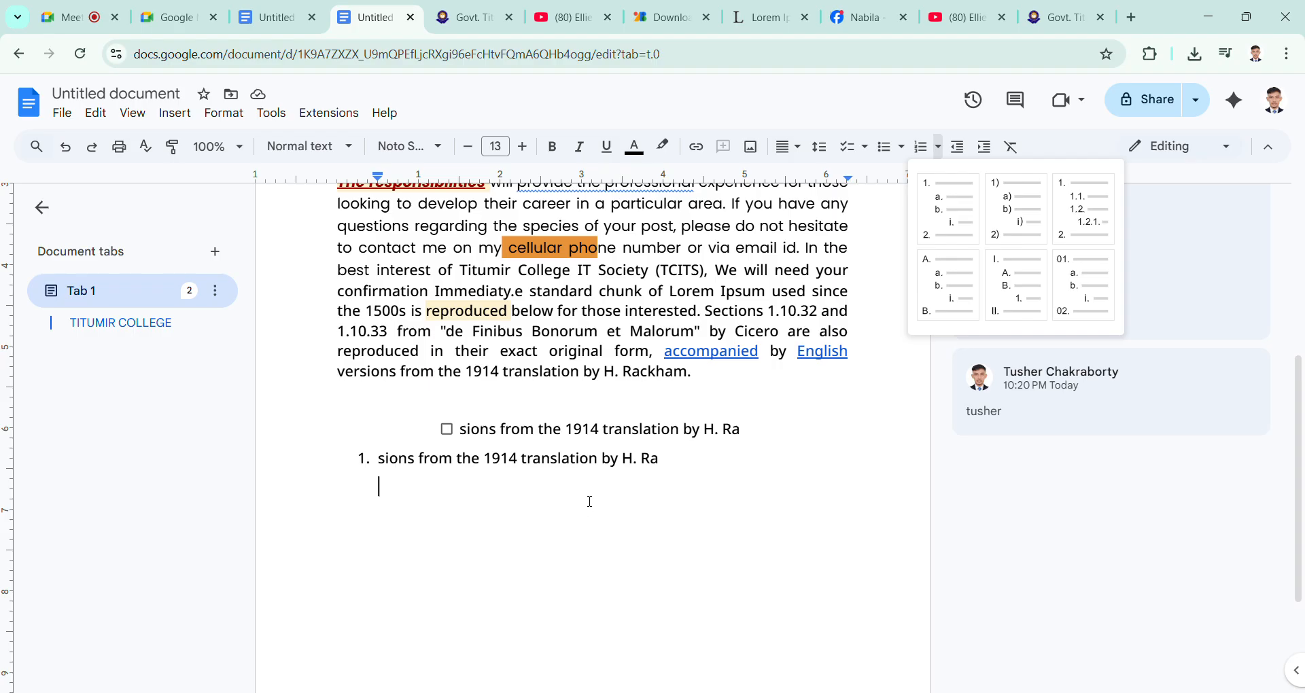
pyautogui.click(672, 465)
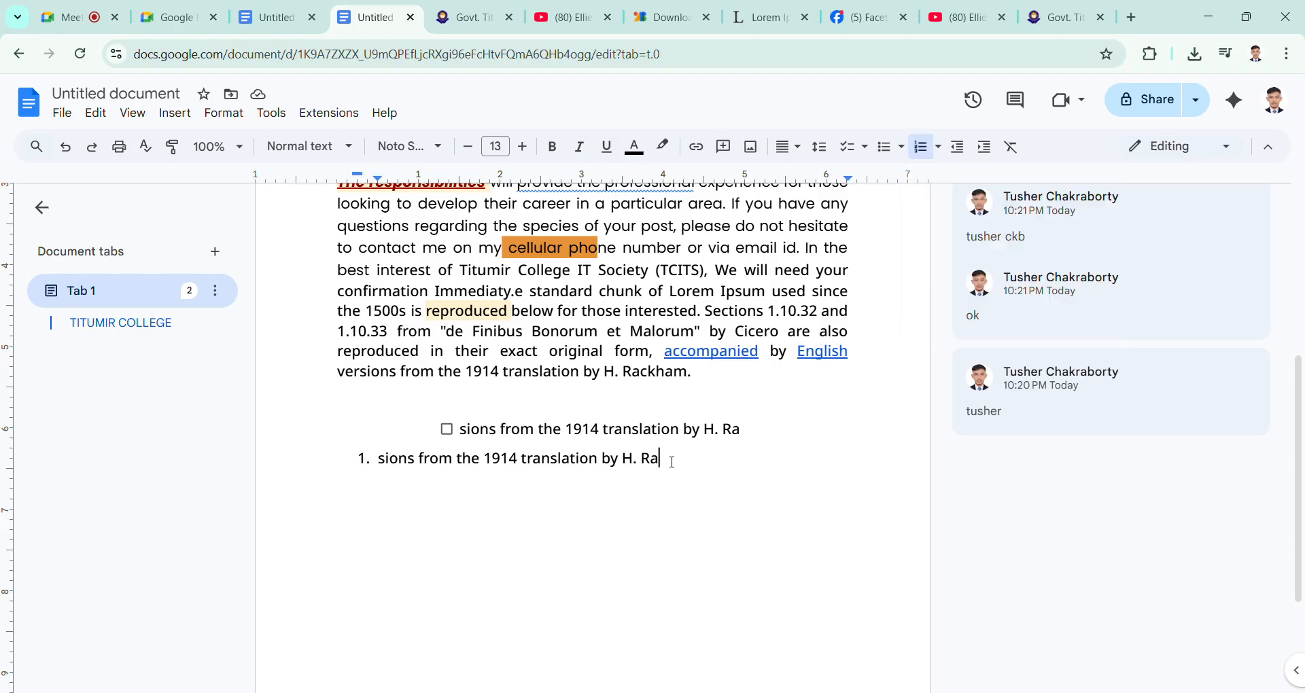
pyautogui.press('Return')
pyautogui.press('BackSpace')
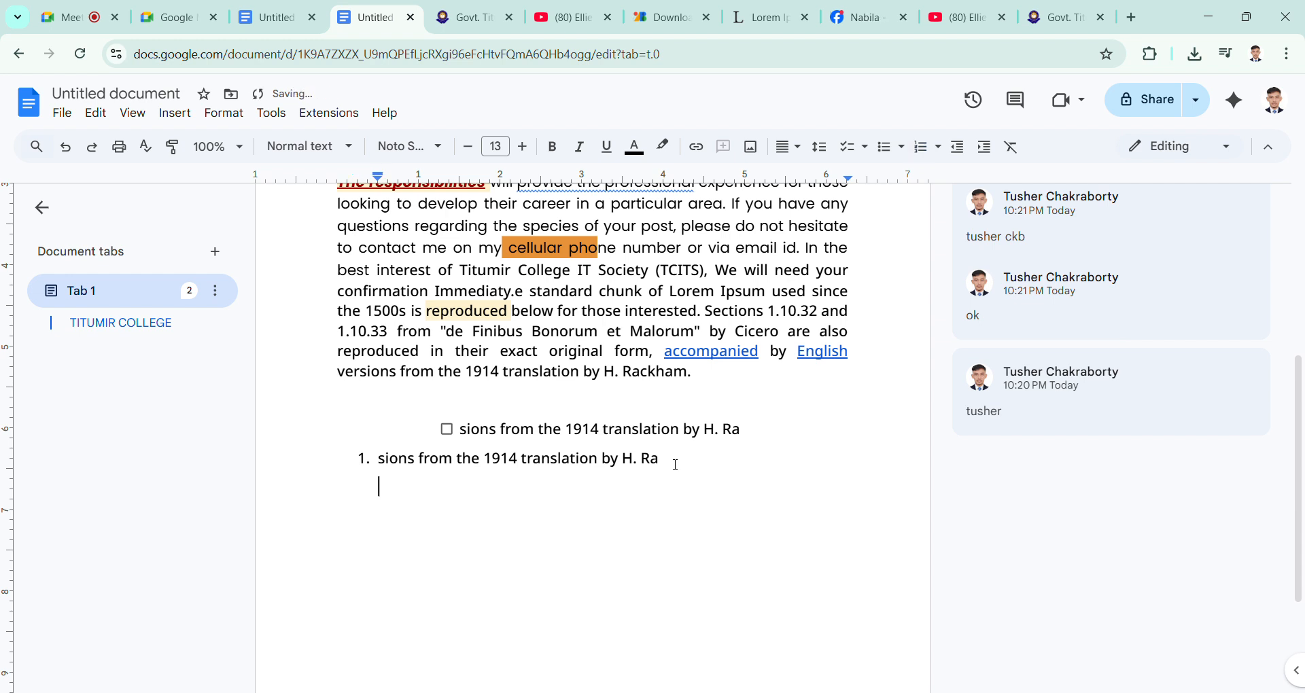
pyautogui.click(939, 147)
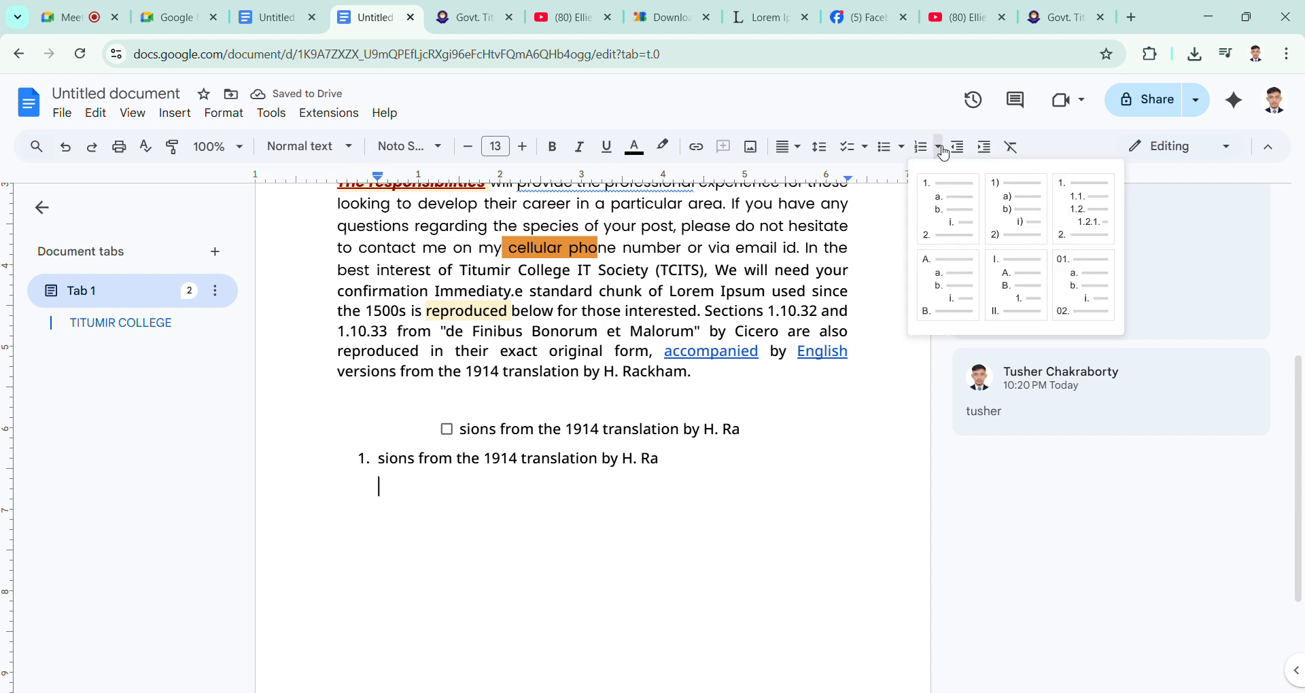
pyautogui.click(959, 213)
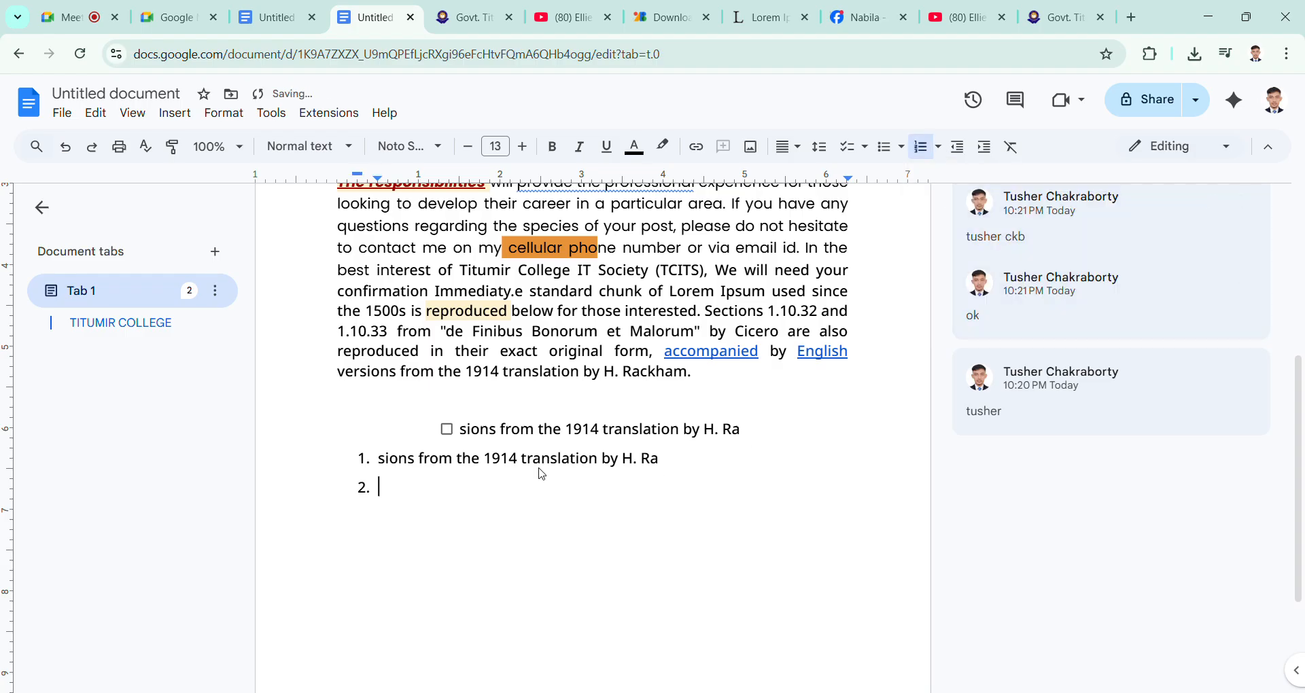
pyautogui.hotkey('ctrl', 'z')
# Step: Try the 1) / a) / i) numbering style on the list, and remove the number from the empty second item
pyautogui.click(922, 147)
pyautogui.click(939, 147)
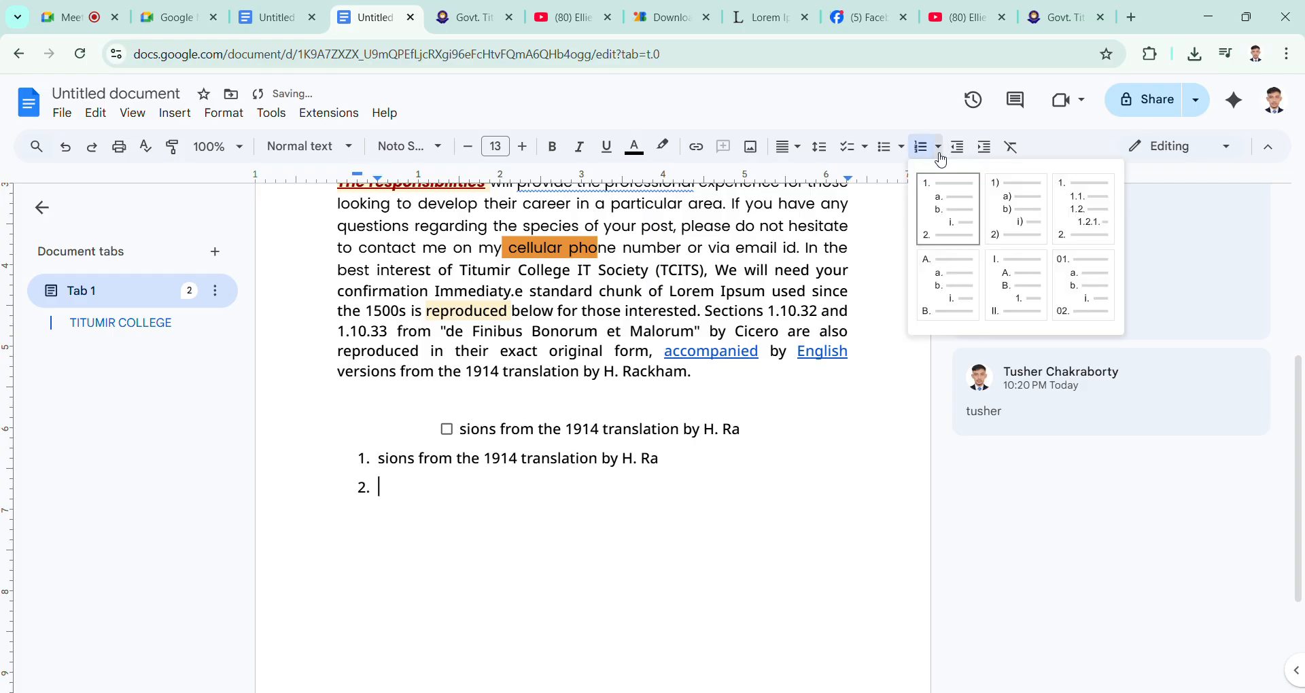
pyautogui.click(1015, 210)
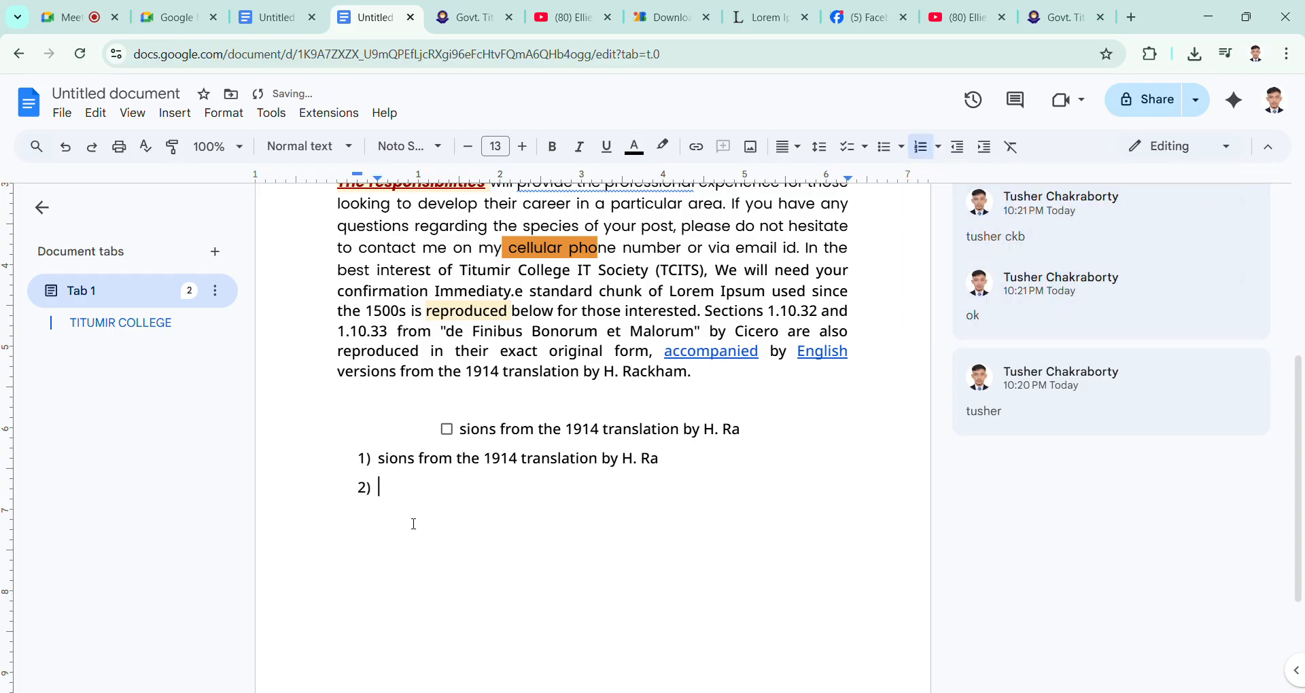
pyautogui.press('BackSpace')
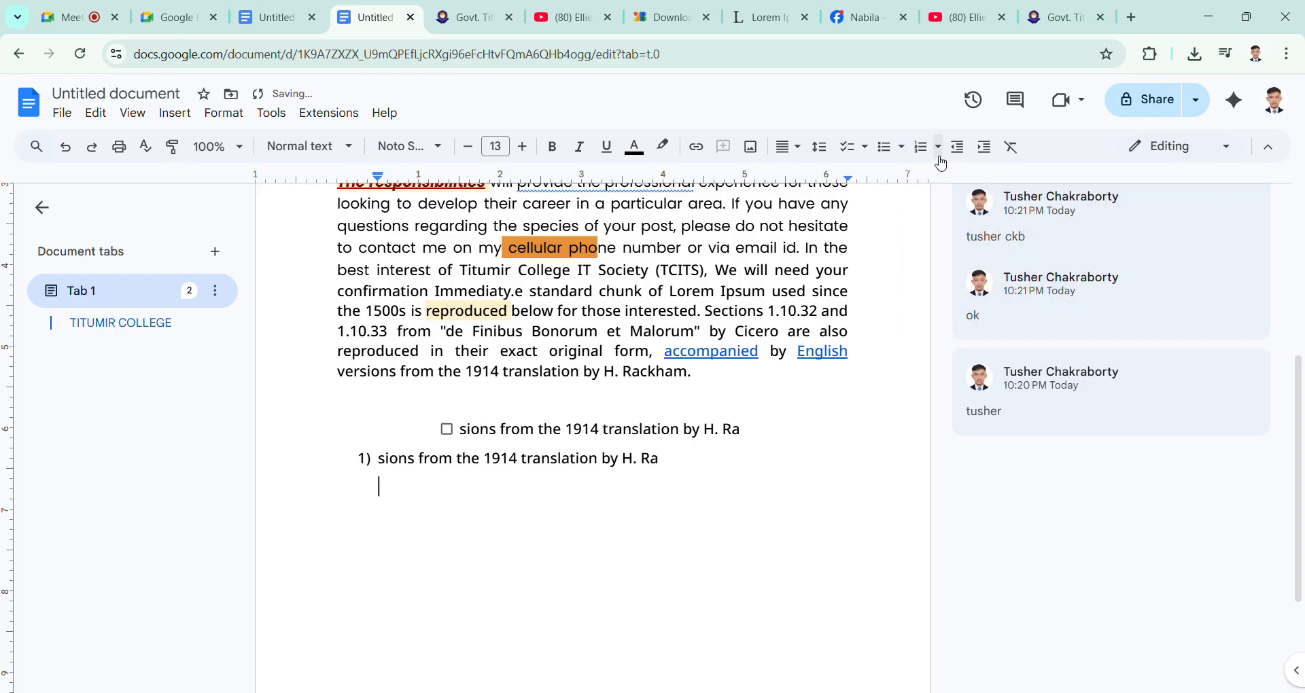
# Step: Create a four-item lettered list in the A. / a. / i. style with the copied text in items A to D, and end the list
pyautogui.click(943, 147)
pyautogui.click(949, 284)
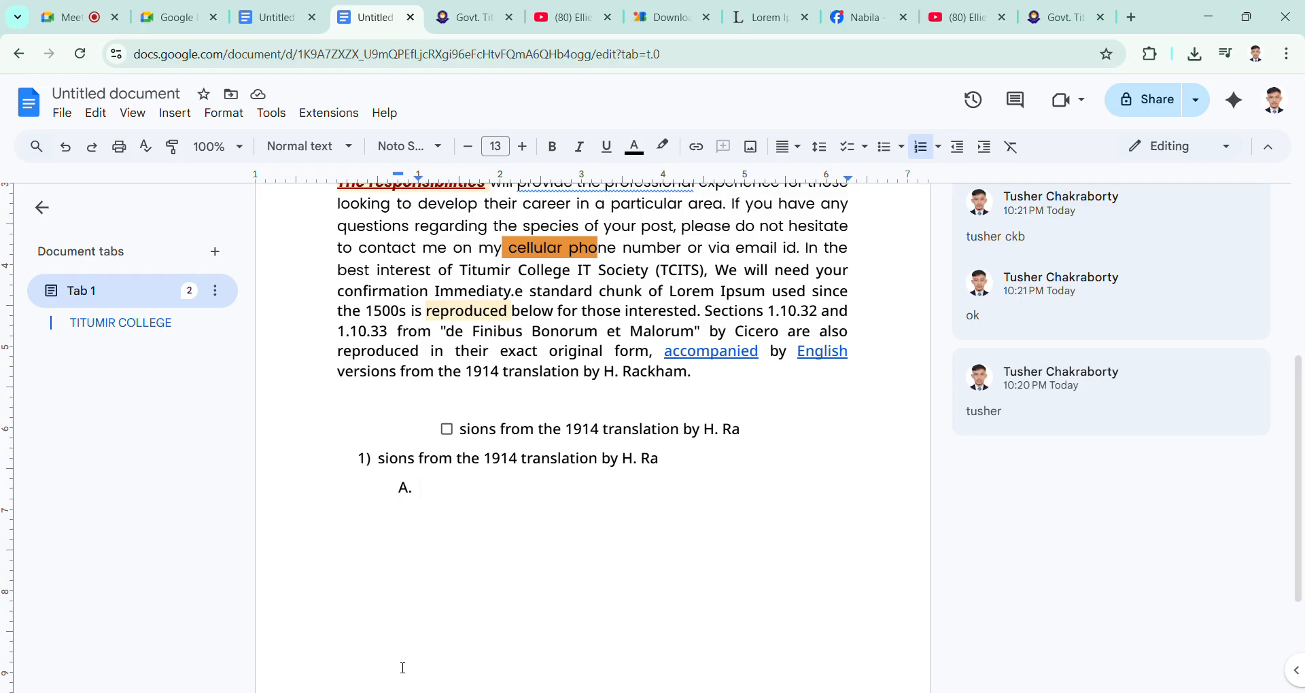
pyautogui.write('sions from the 1914 translation by H. Ra')
pyautogui.press('Return')
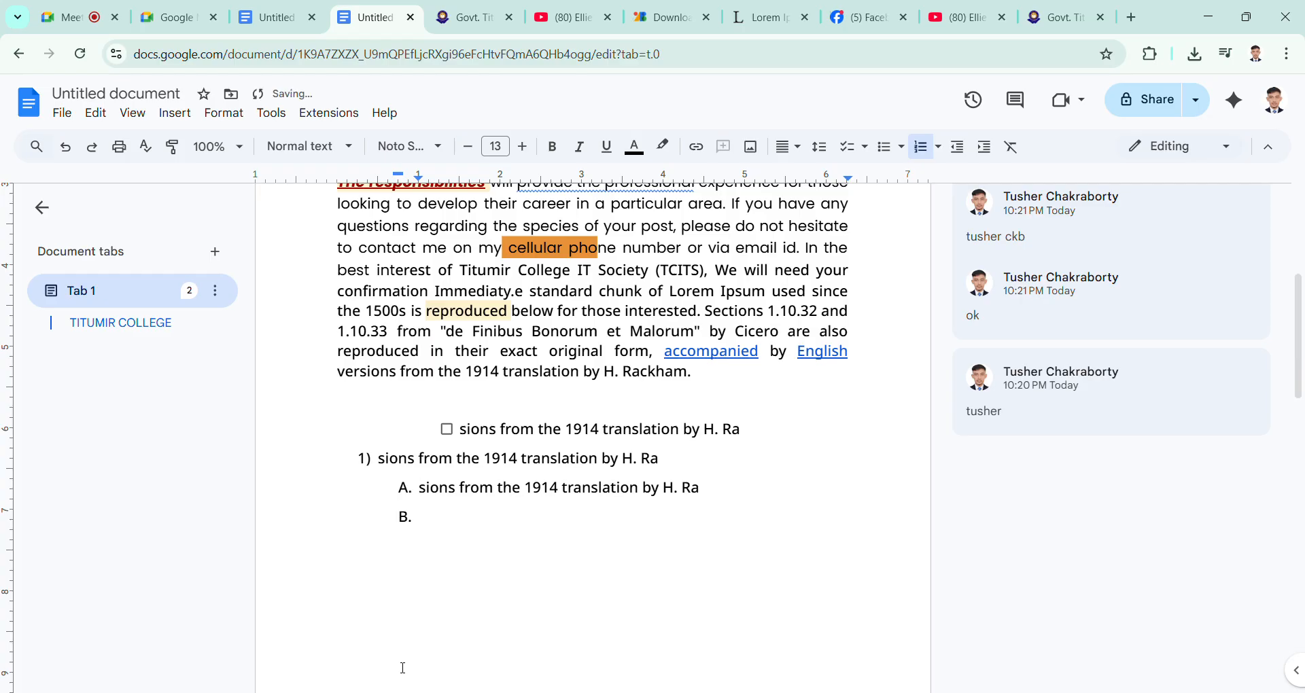
pyautogui.write('sions from the 1914 translation by H. Ra')
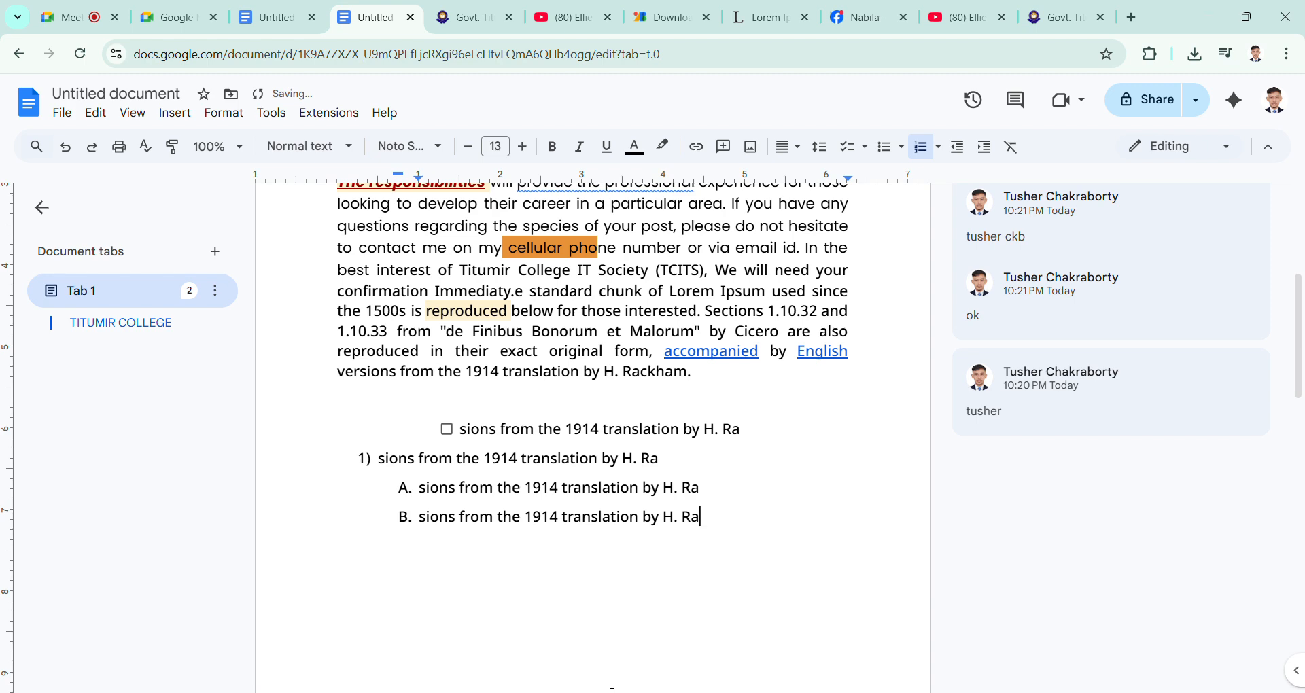
pyautogui.press('Return')
pyautogui.write('sions from the 1914 translation by H. Ra')
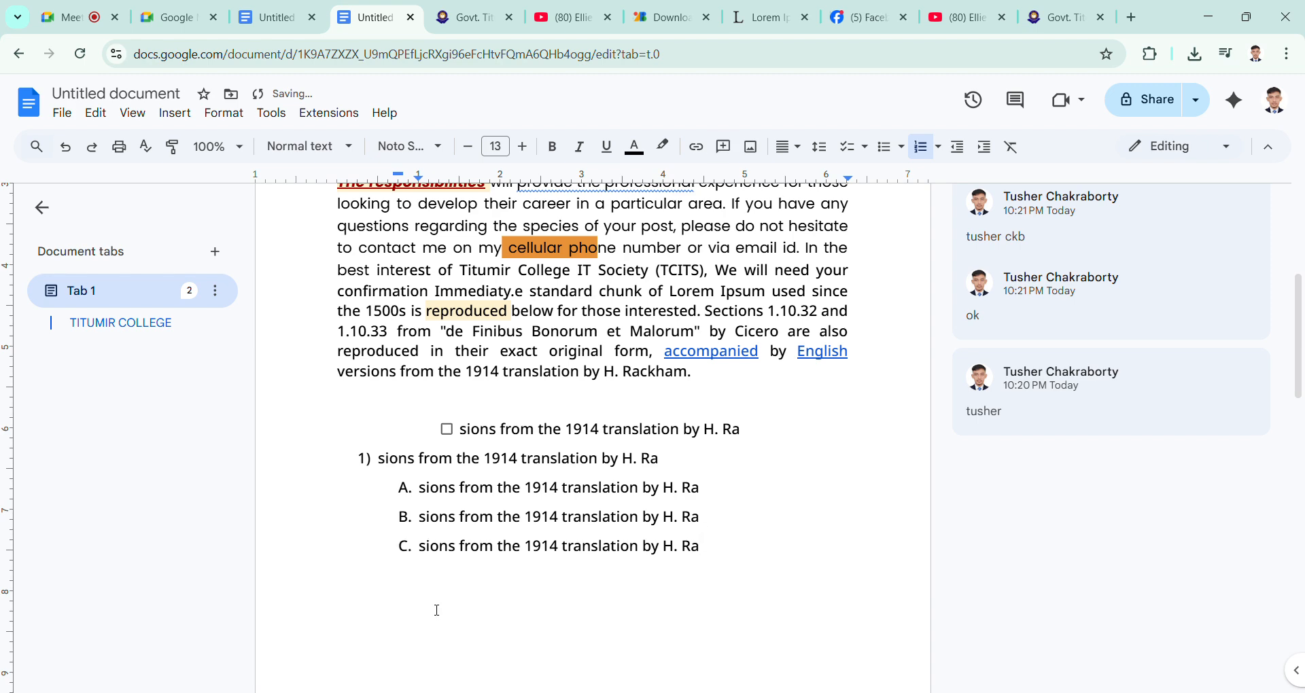
pyautogui.press('Return')
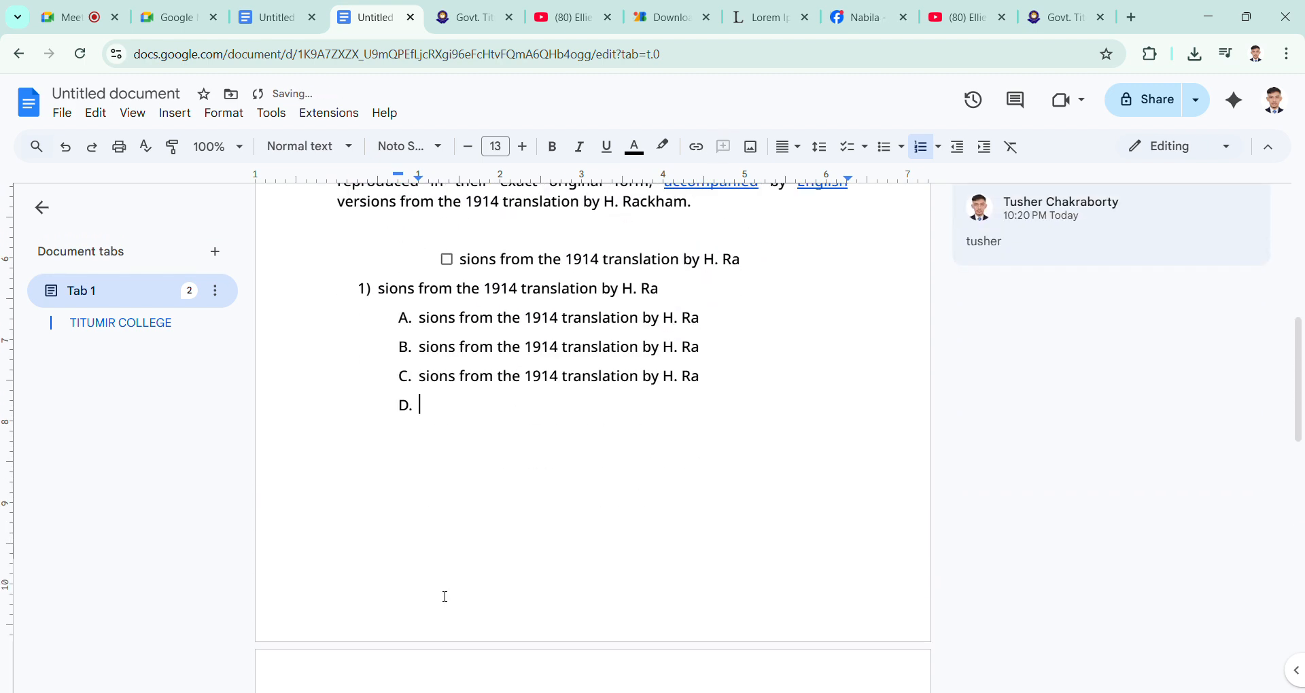
pyautogui.write('sions from the 1914 translation by H. Ra')
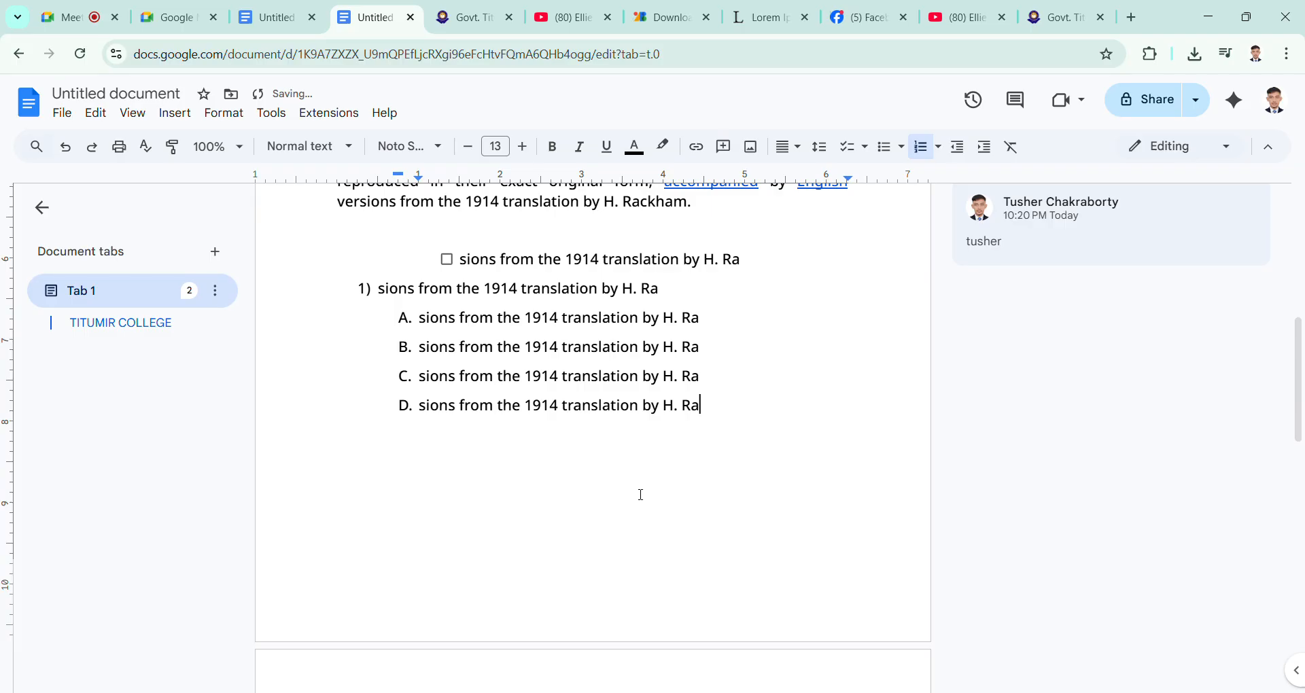
pyautogui.press('Return')
pyautogui.press('Return')
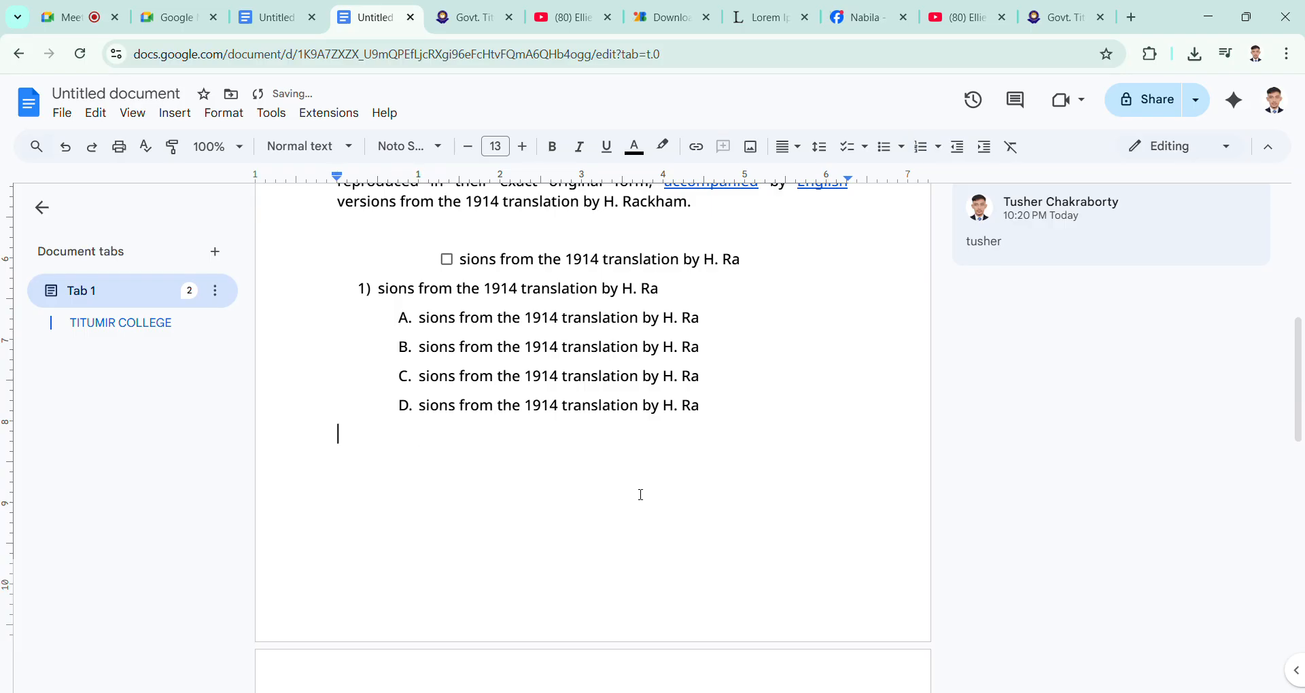
# Step: Try the 1. / a. / i. numbering style on the empty line below the lettered list, and remove the number
pyautogui.click(902, 151)
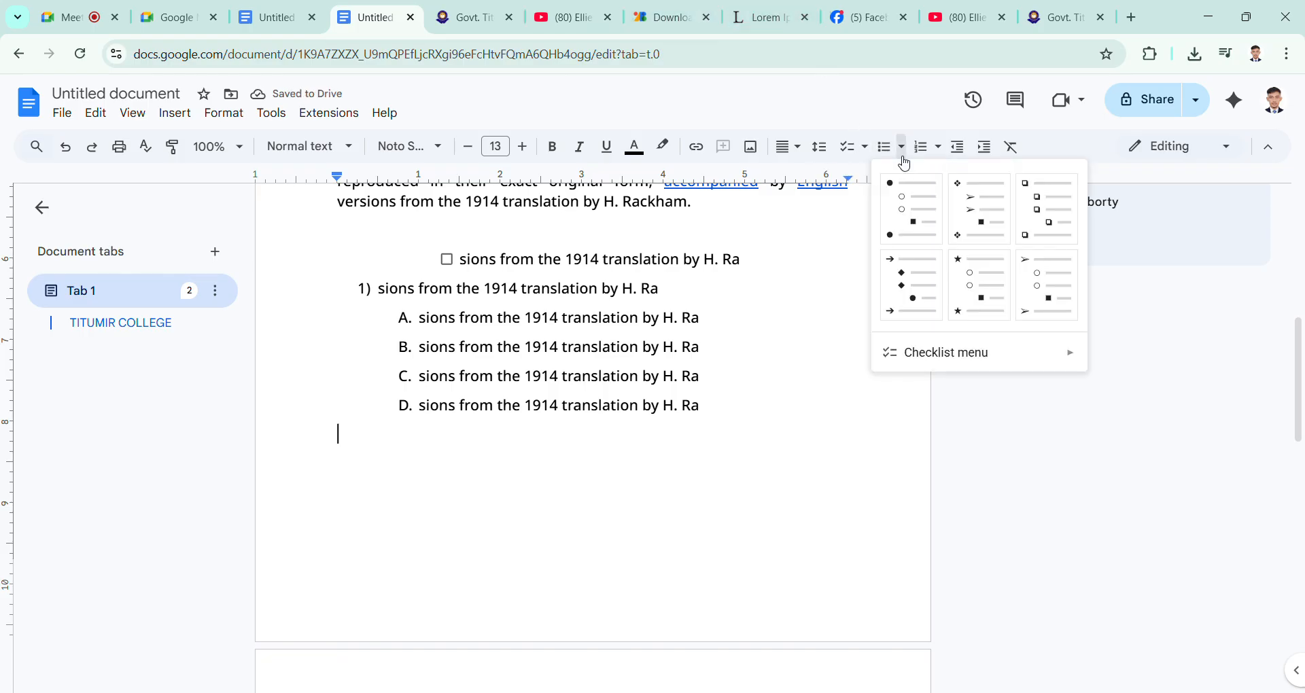
pyautogui.click(938, 150)
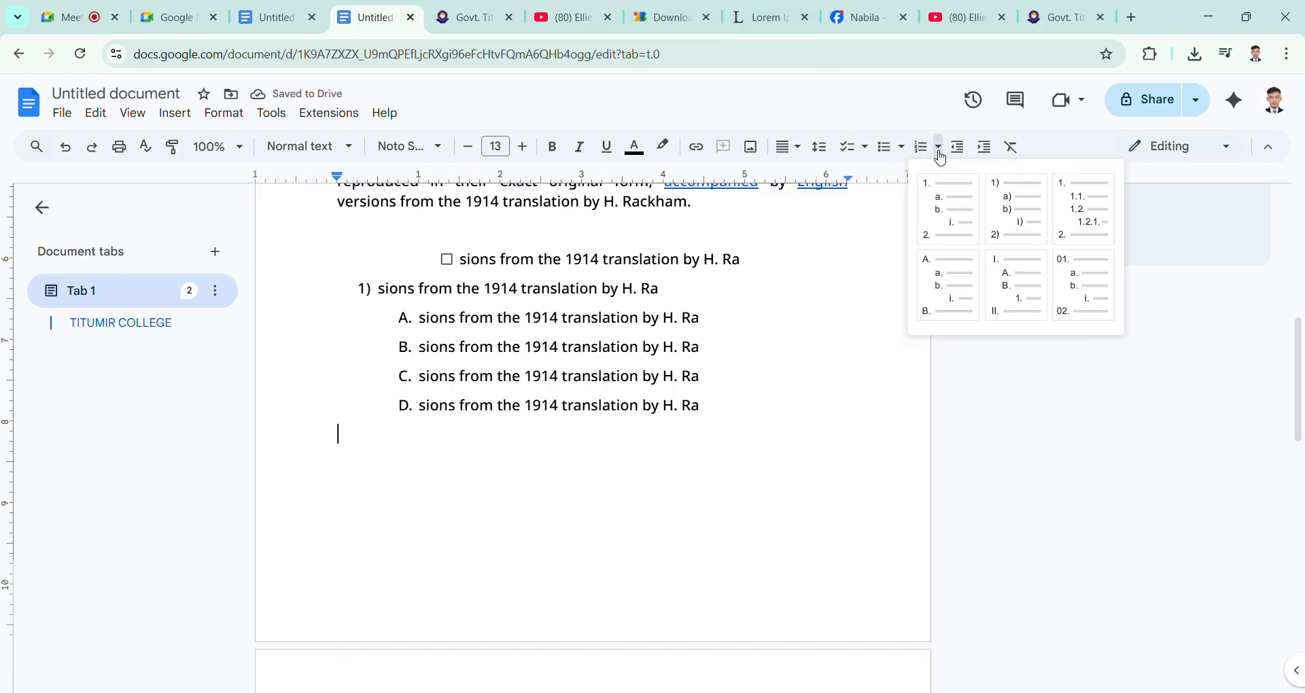
pyautogui.click(951, 207)
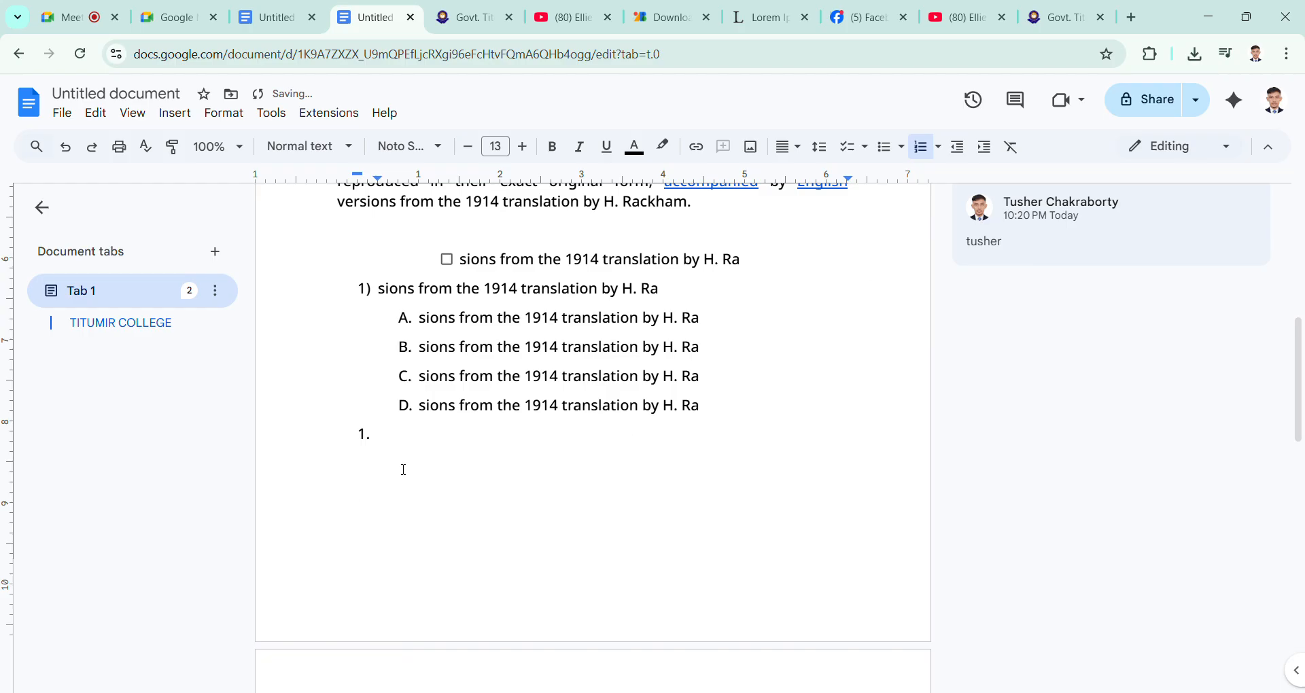
pyautogui.press('BackSpace')
pyautogui.press('BackSpace')
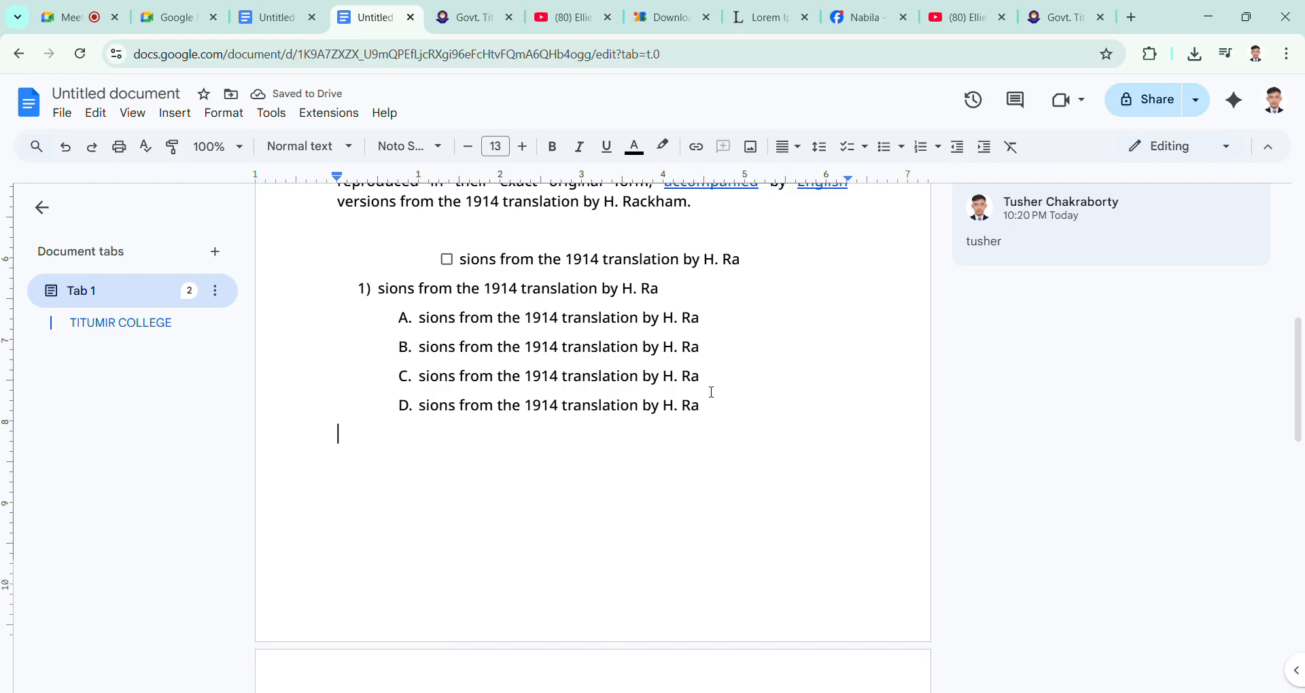
# Step: Delete the text of the numbered item above the lettered list and remove its number
pyautogui.scroll(1, 711, 392)
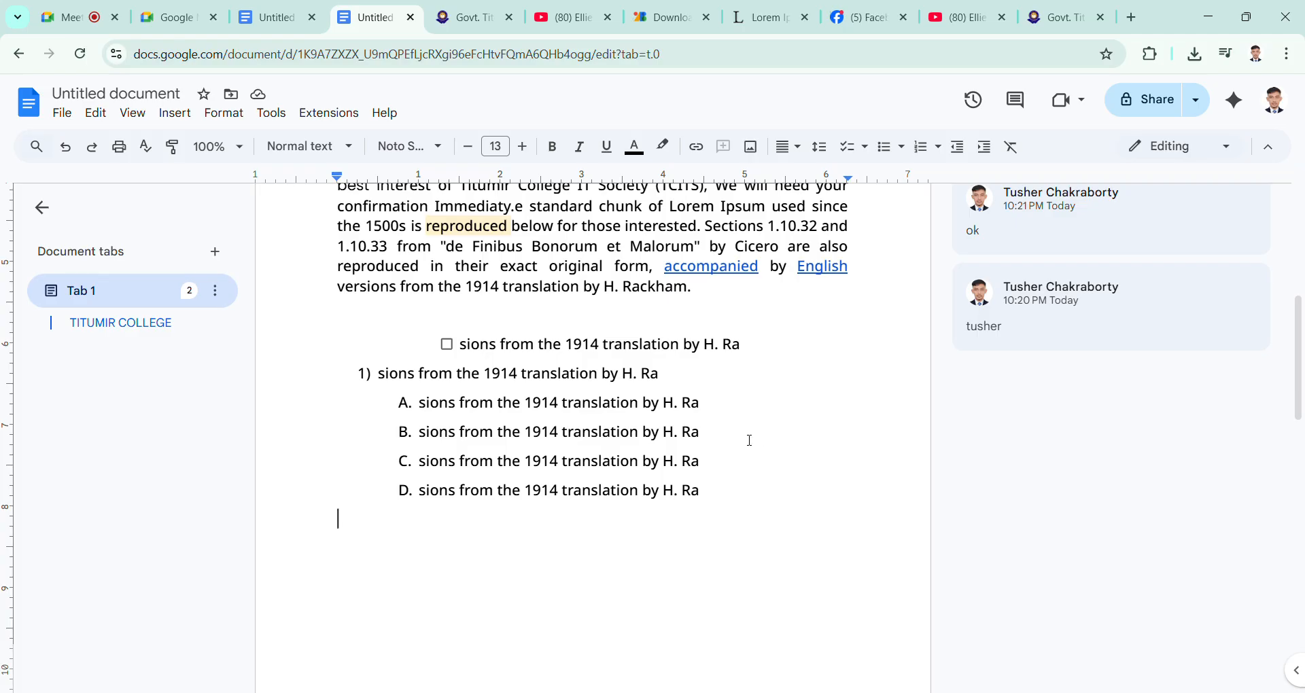
pyautogui.moveTo(675, 382); pyautogui.dragTo(357, 384)
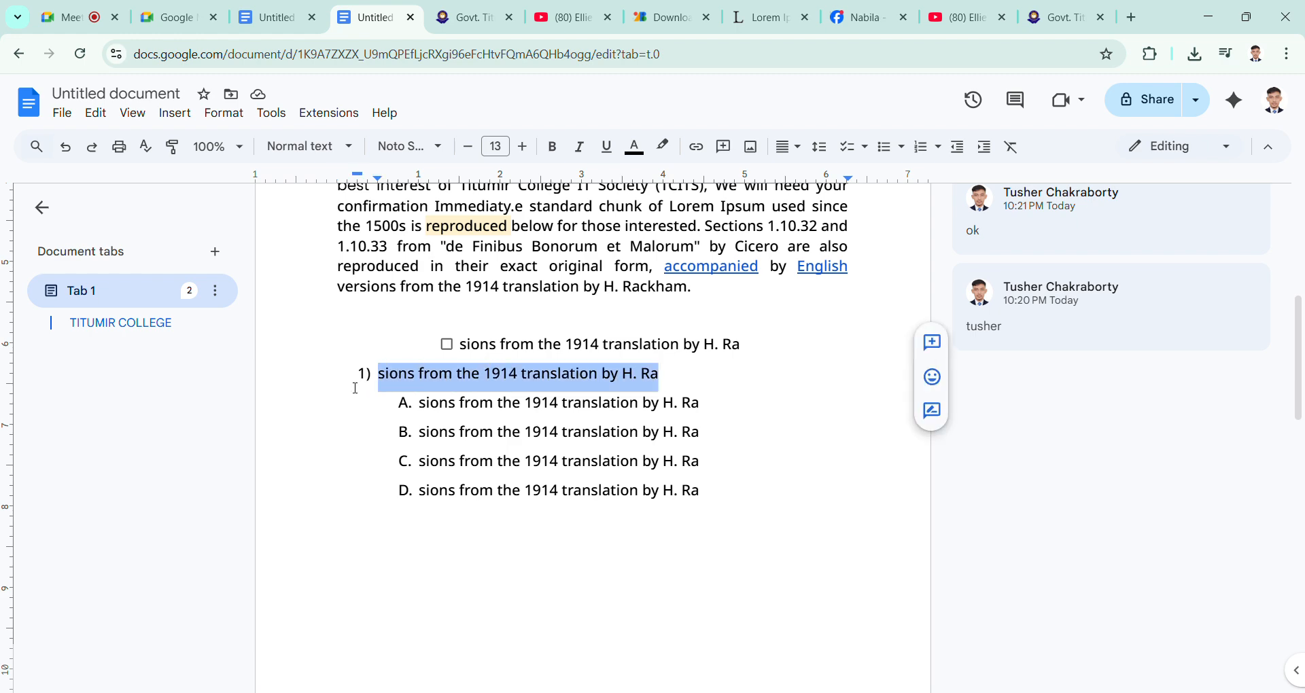
pyautogui.press('BackSpace')
pyautogui.press('BackSpace')
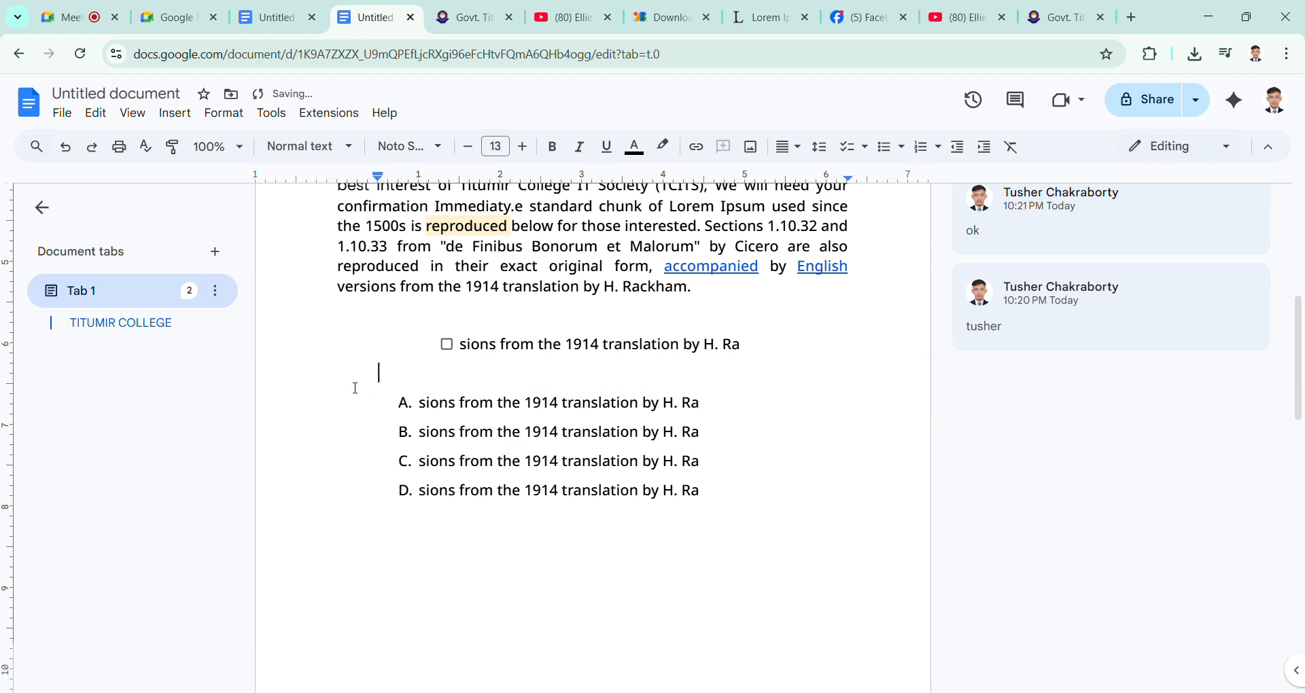
# Step: Open the page header, try entering "titu" in it, delete that text and return to the document body
pyautogui.scroll(7, 479, 434)
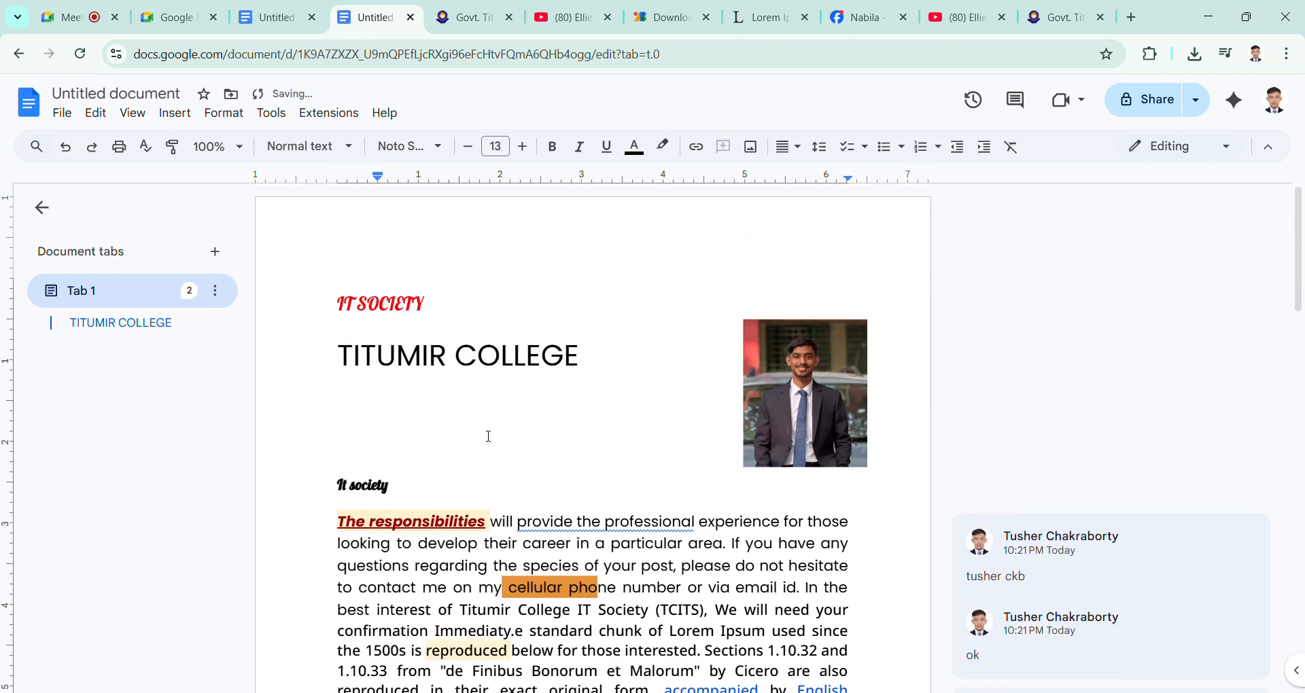
pyautogui.doubleClick(530, 265)
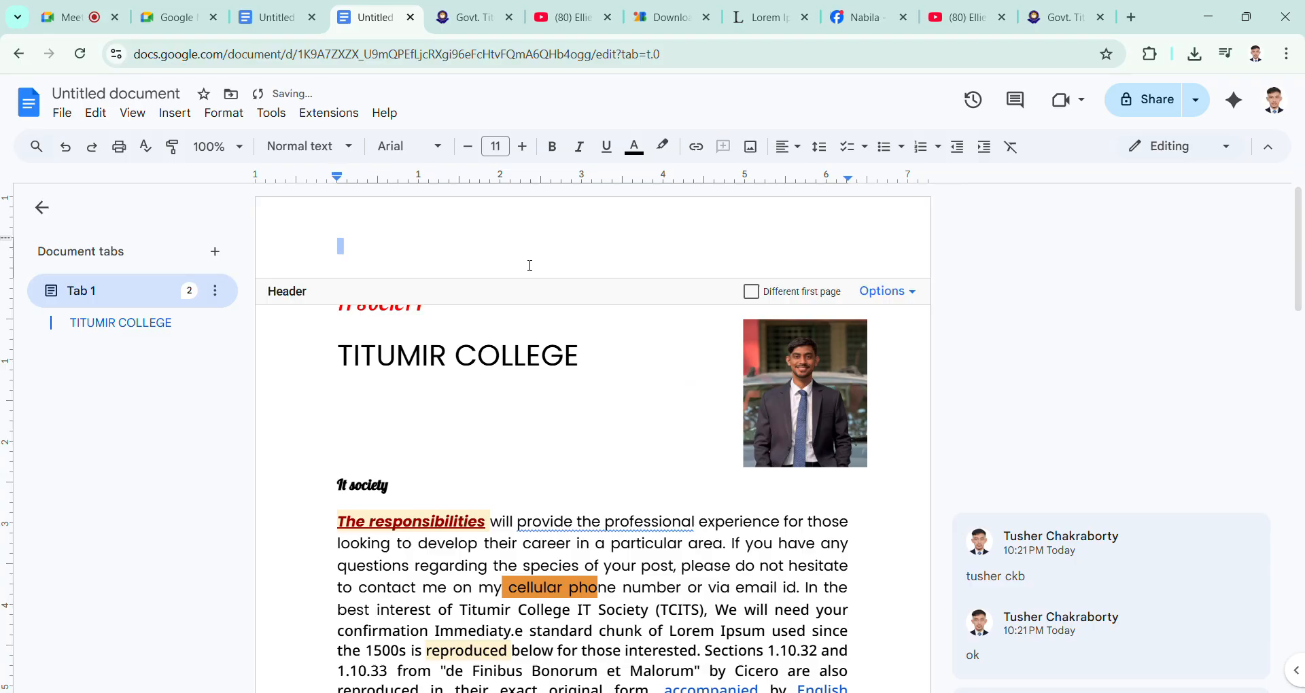
pyautogui.click(606, 386)
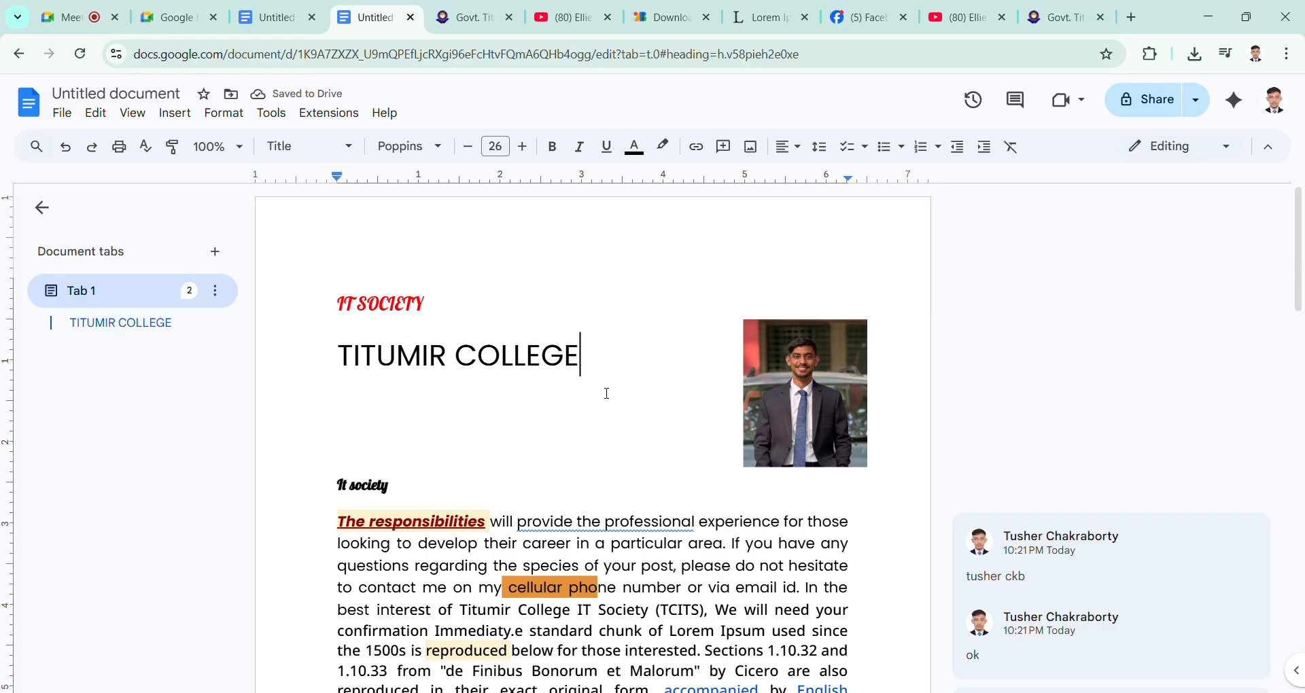
pyautogui.doubleClick(555, 250)
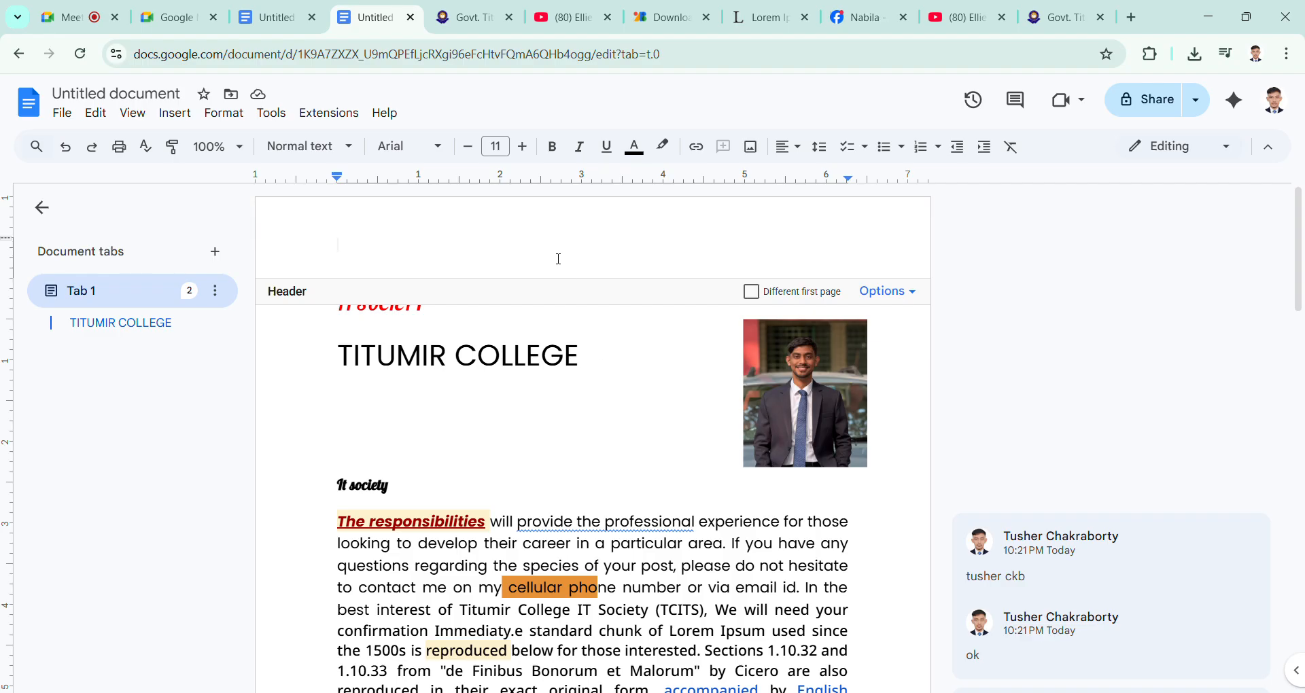
pyautogui.write('titu')
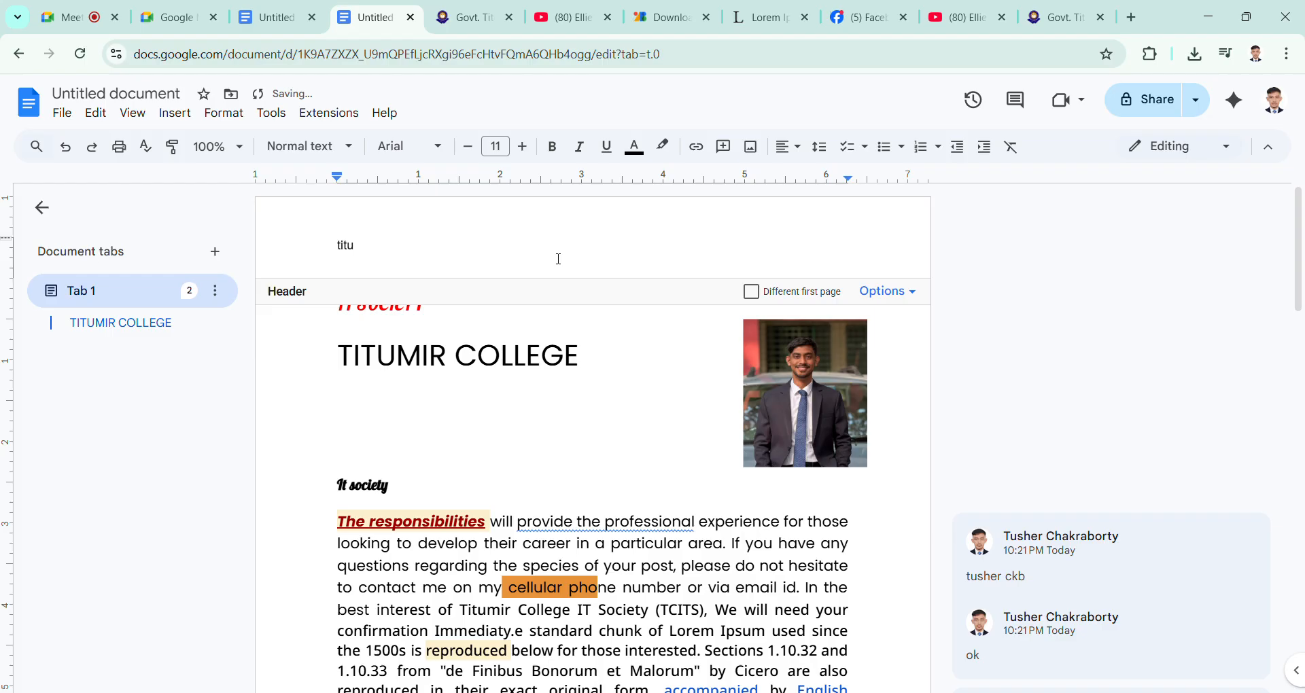
pyautogui.doubleClick(568, 374)
pyautogui.moveTo(592, 356); pyautogui.dragTo(308, 366)
pyautogui.doubleClick(449, 242)
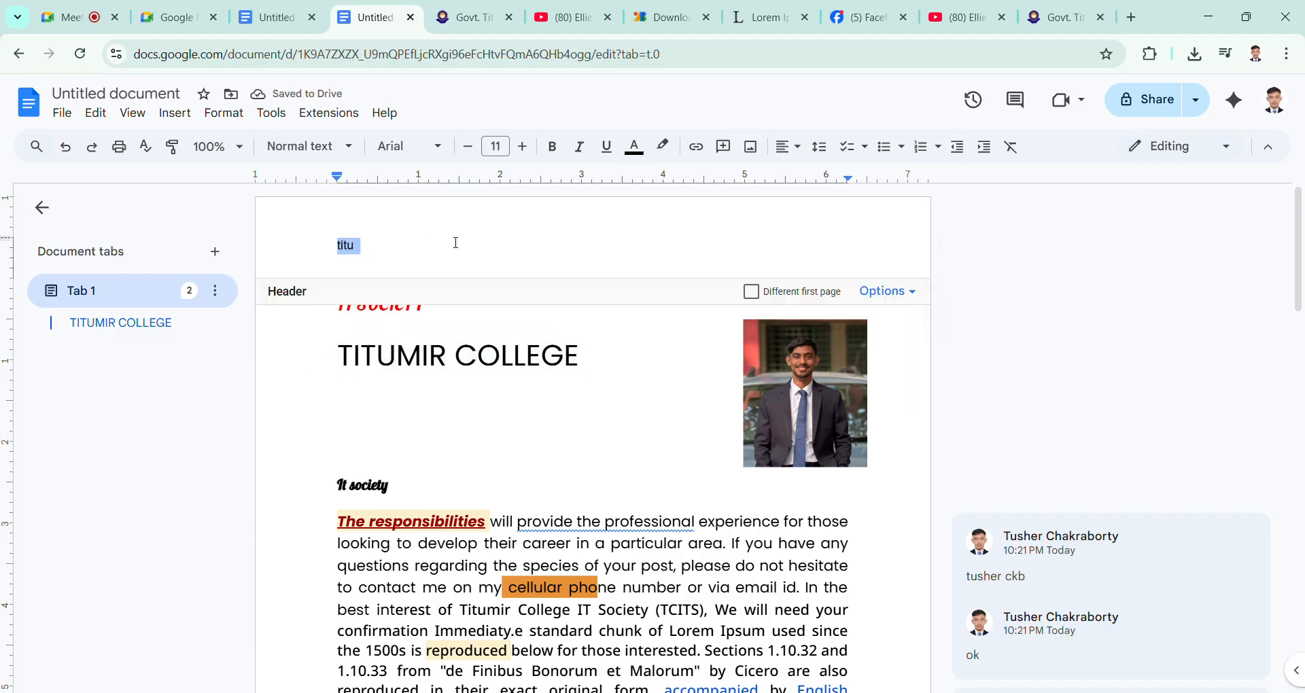
pyautogui.press('BackSpace')
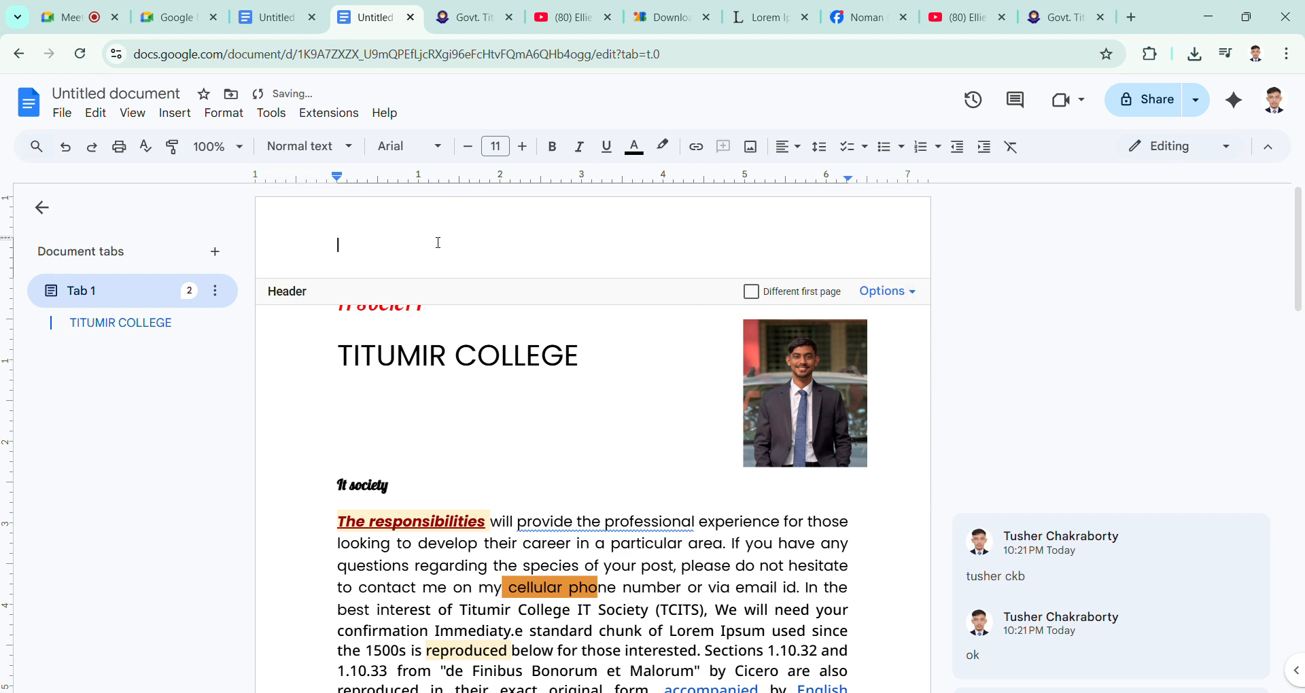
pyautogui.click(423, 356)
pyautogui.click(96, 114)
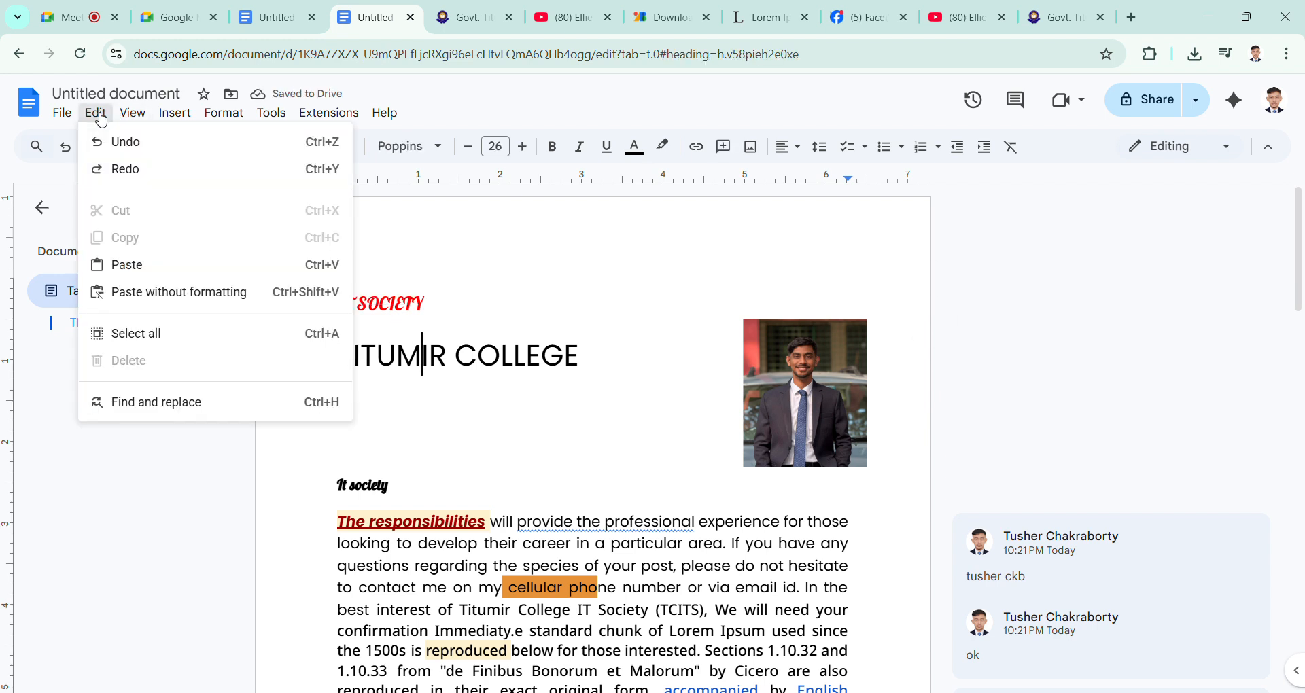
pyautogui.moveTo(226, 120)
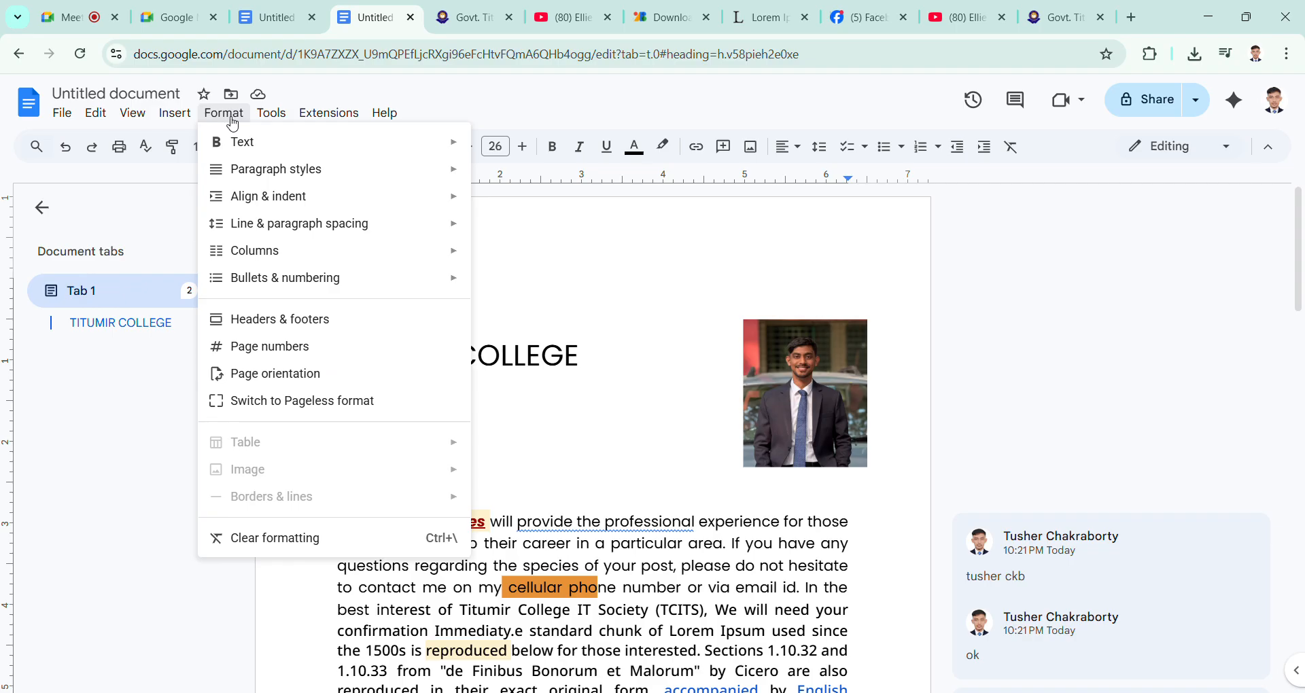
pyautogui.moveTo(272, 121)
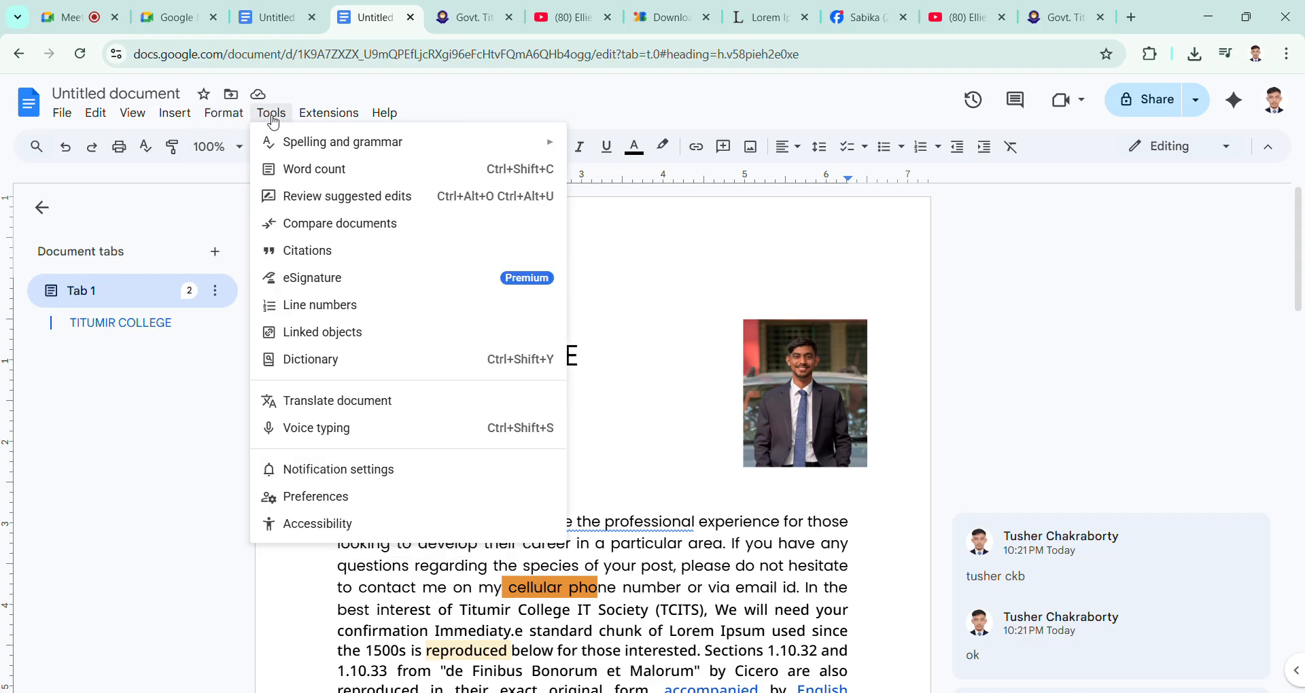
pyautogui.moveTo(193, 117)
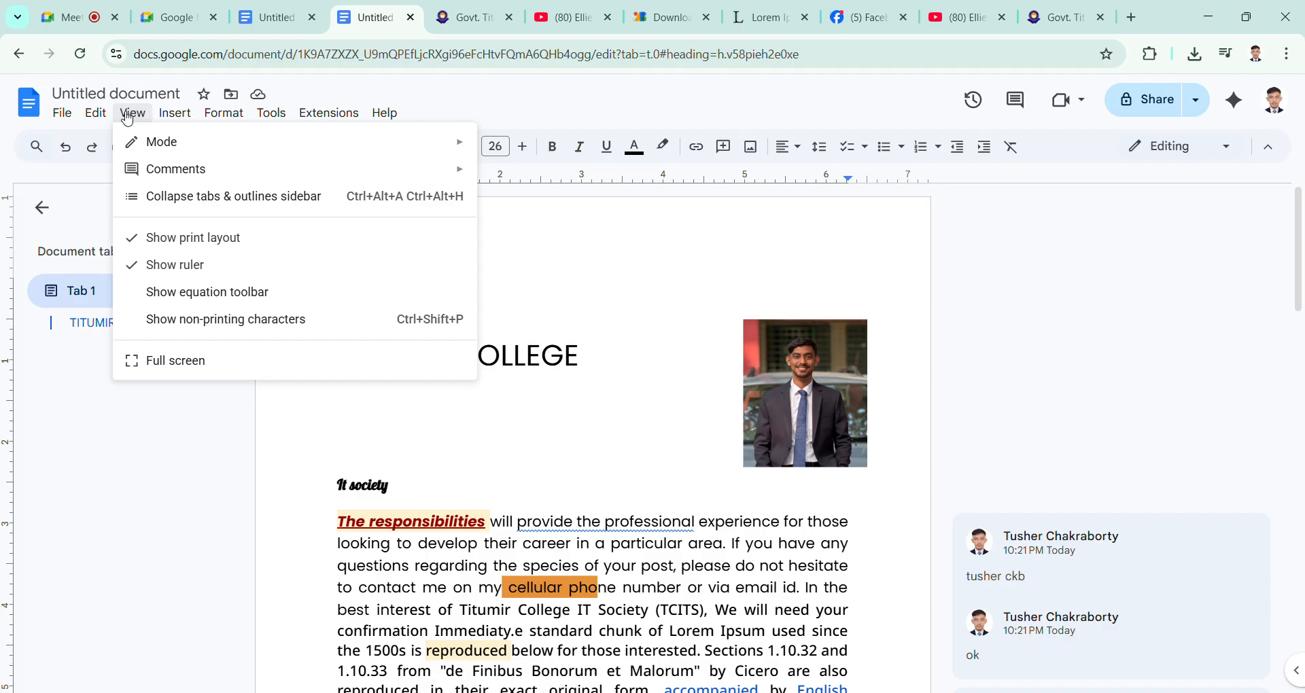
pyautogui.moveTo(101, 118)
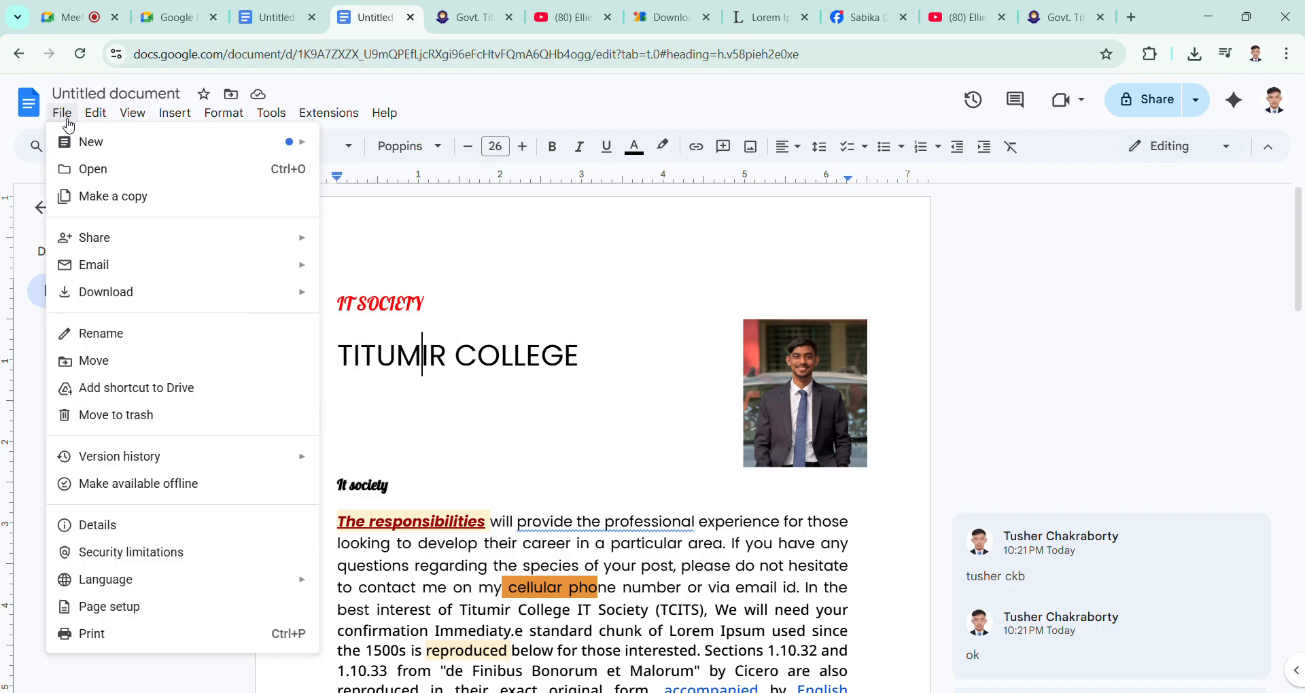
pyautogui.click(379, 303)
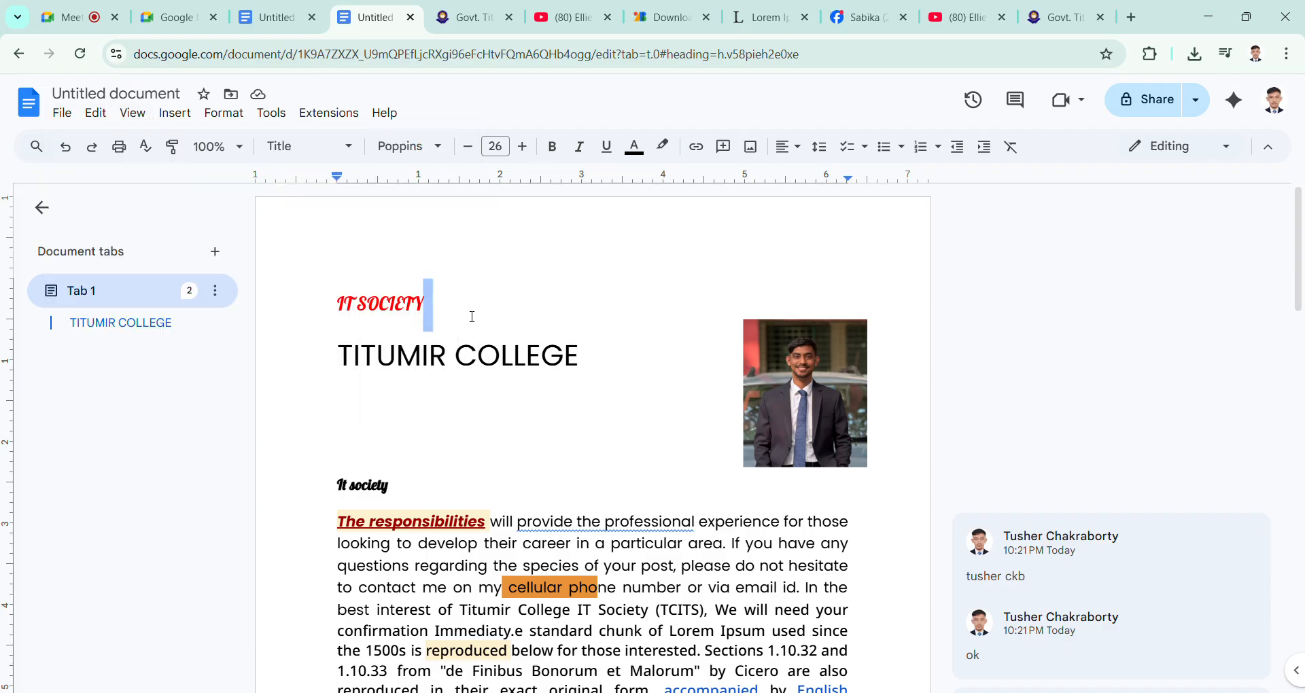
pyautogui.doubleClick(391, 259)
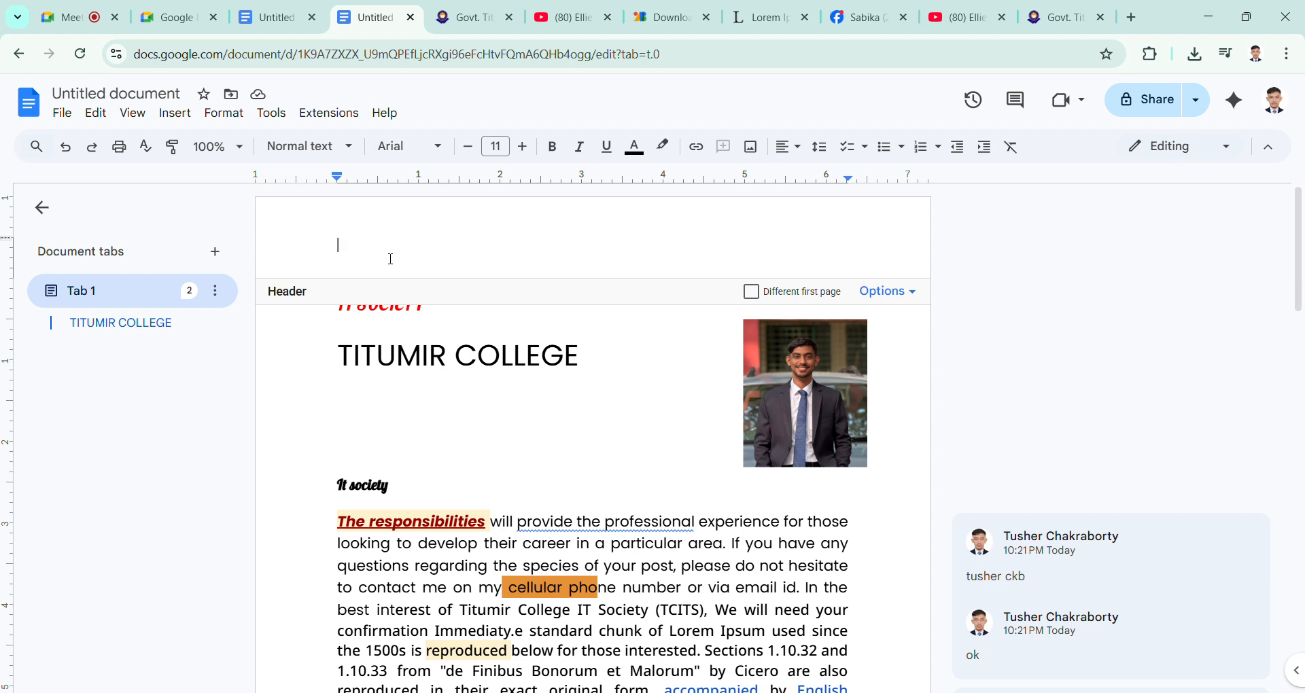
pyautogui.click(425, 412)
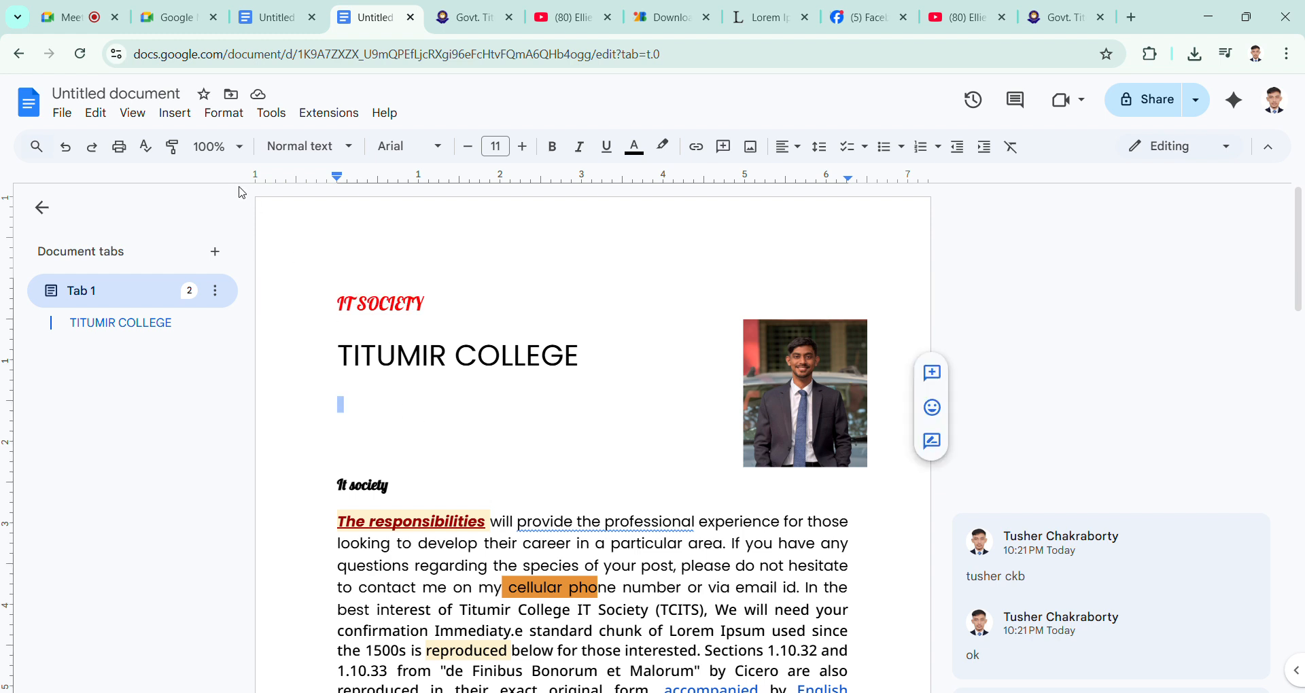
pyautogui.click(421, 243)
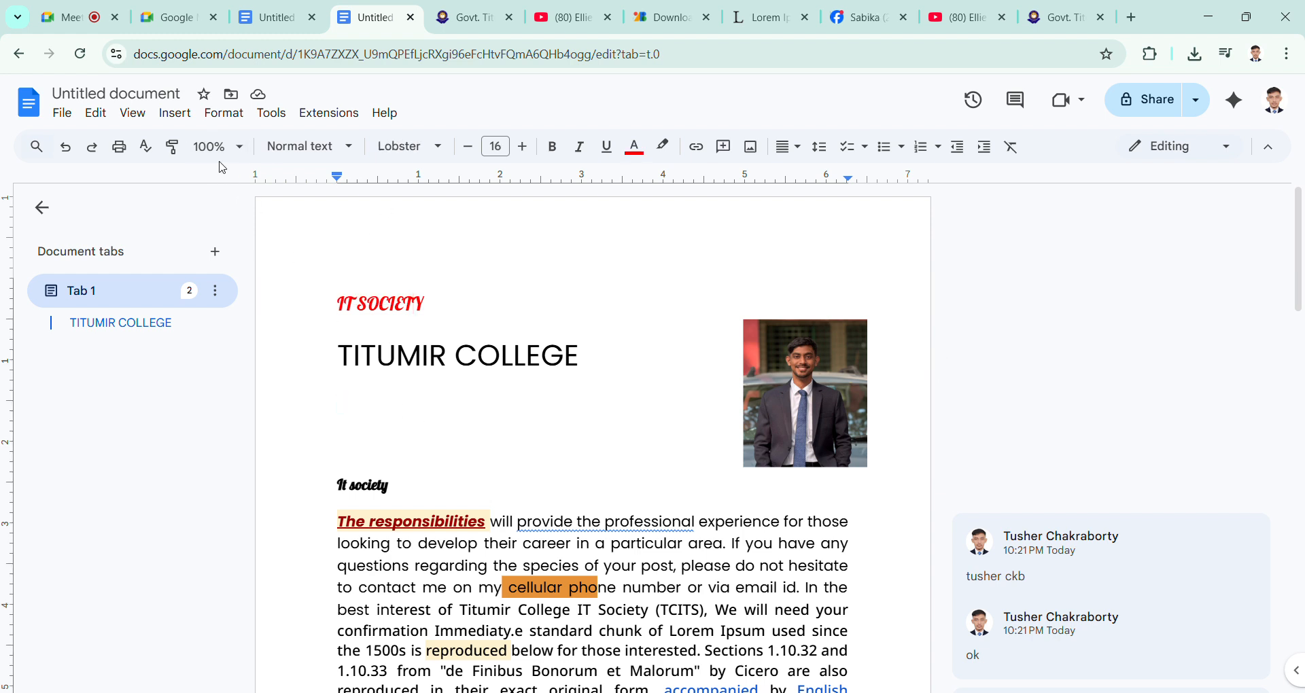
pyautogui.click(176, 114)
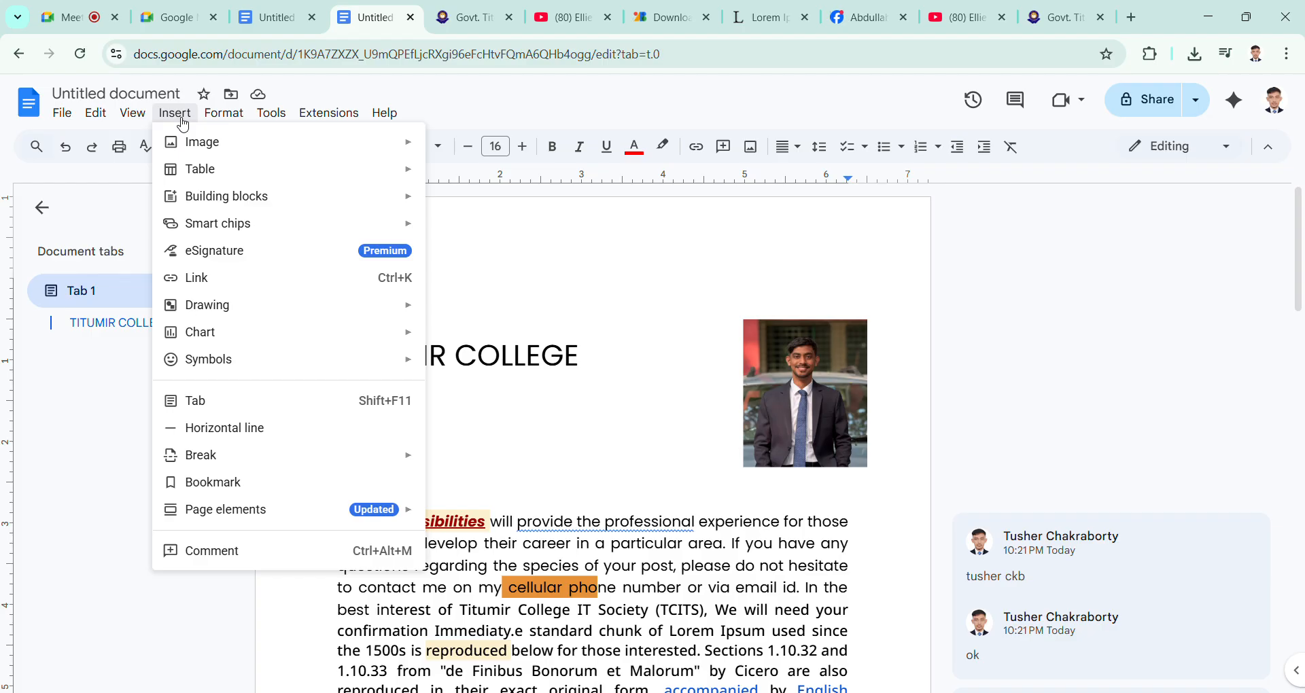
pyautogui.moveTo(136, 115)
pyautogui.moveTo(232, 122)
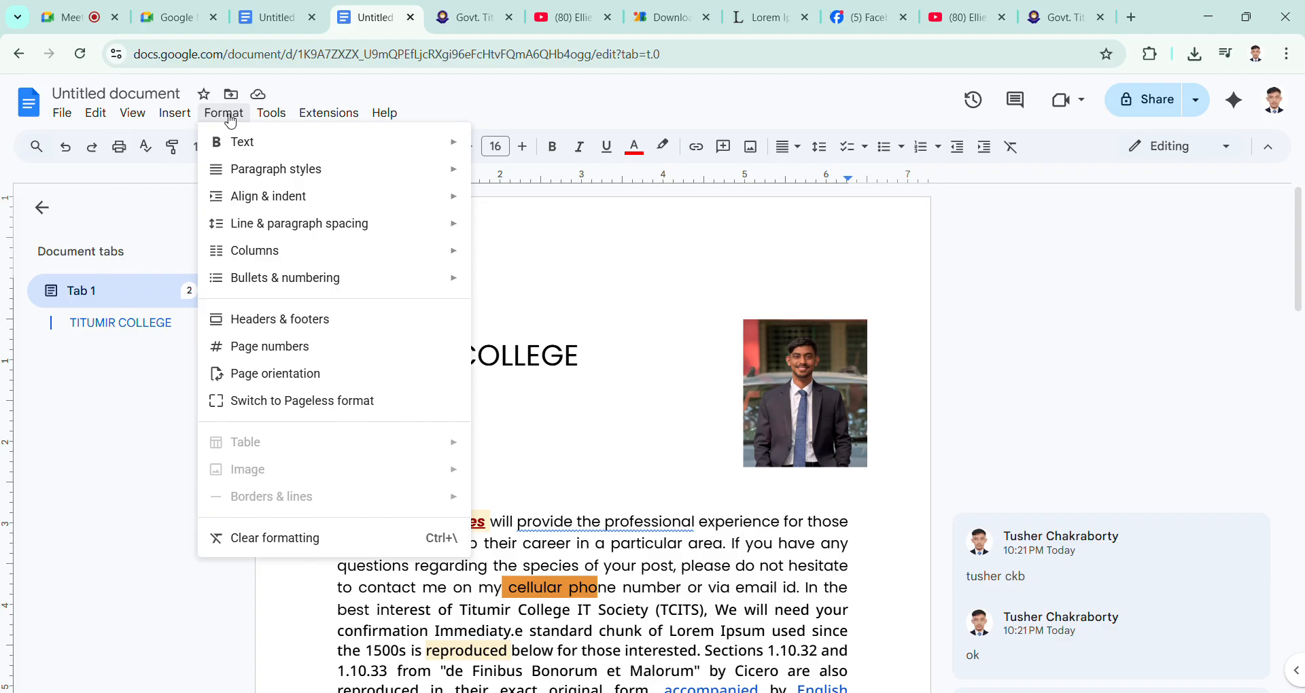
pyautogui.click(522, 291)
# Step: Paste the "TITUMIR COLLEGE" title into the page header and center it
pyautogui.doubleClick(478, 263)
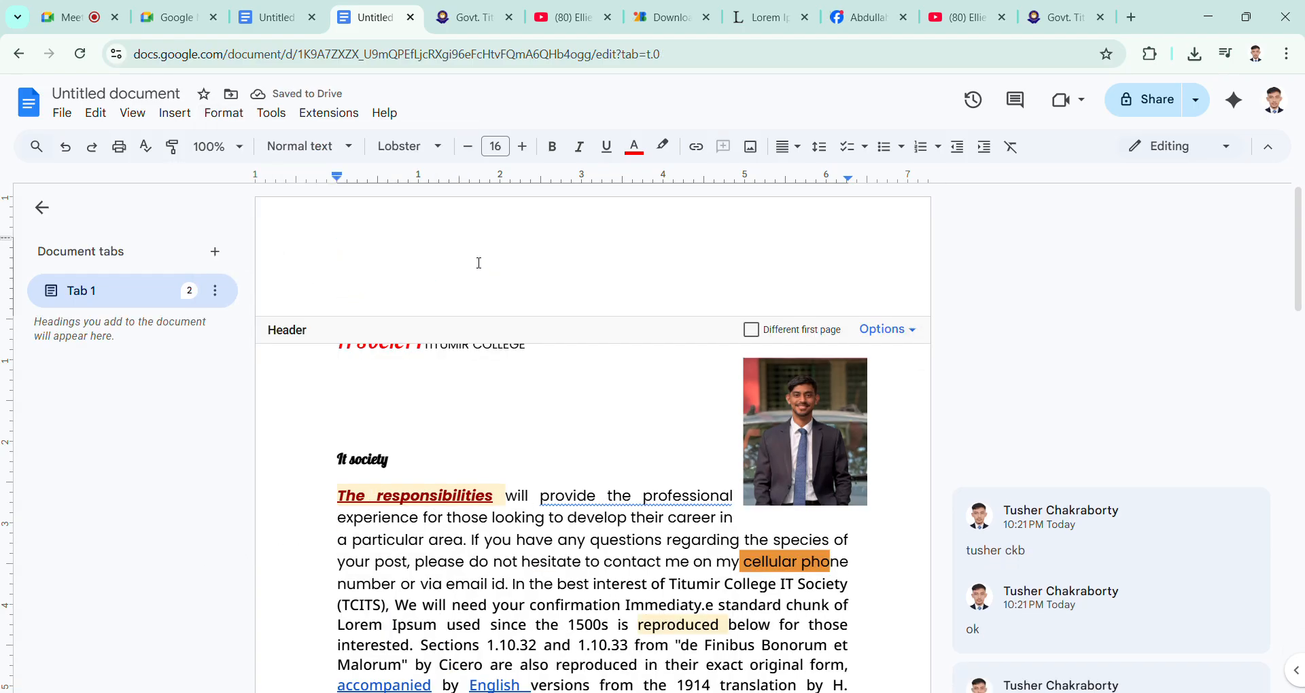
pyautogui.write('TITUMIR COLLEGE')
pyautogui.moveTo(338, 272); pyautogui.dragTo(600, 286)
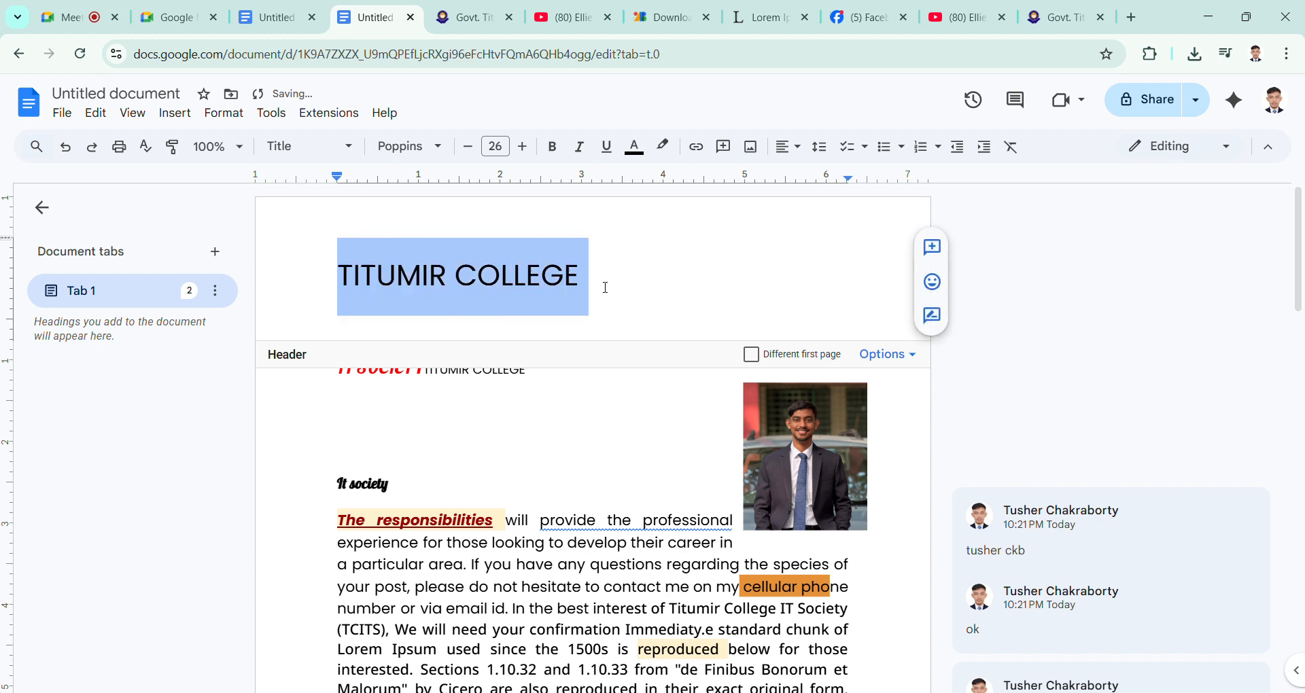
pyautogui.click(789, 147)
pyautogui.click(812, 177)
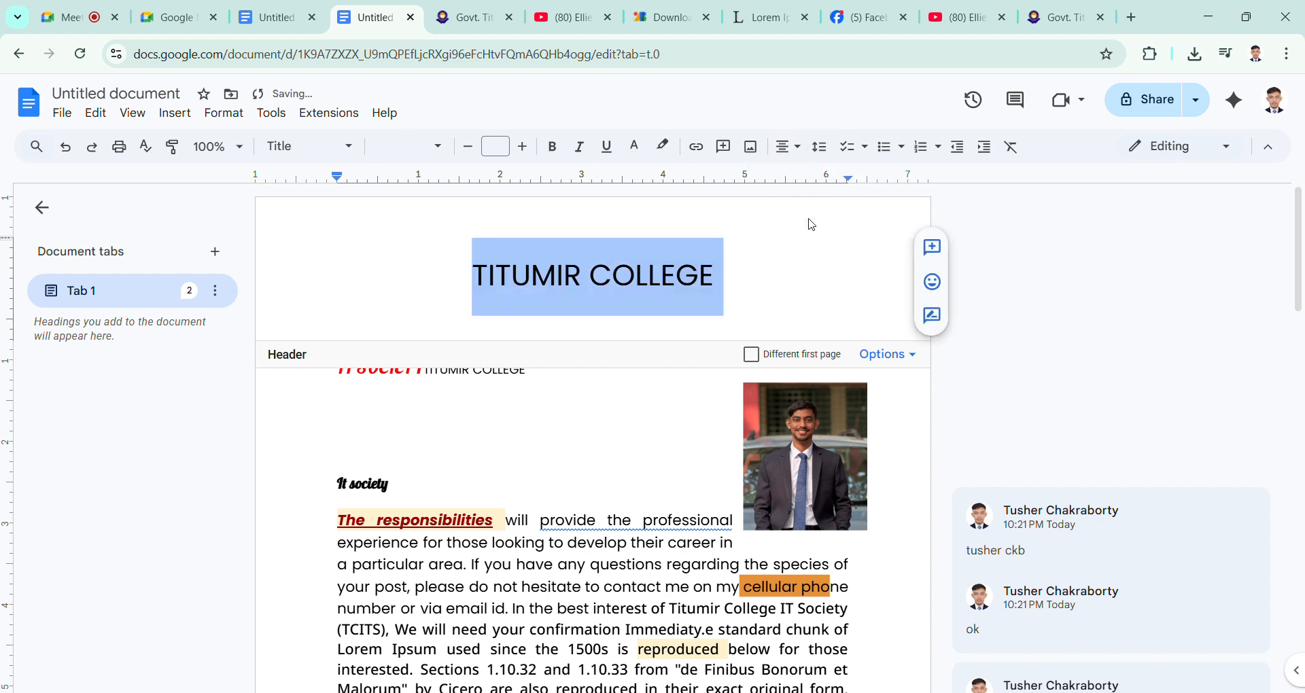
# Step: Try font size 8 on the header title, and set it to 30
pyautogui.click(496, 146)
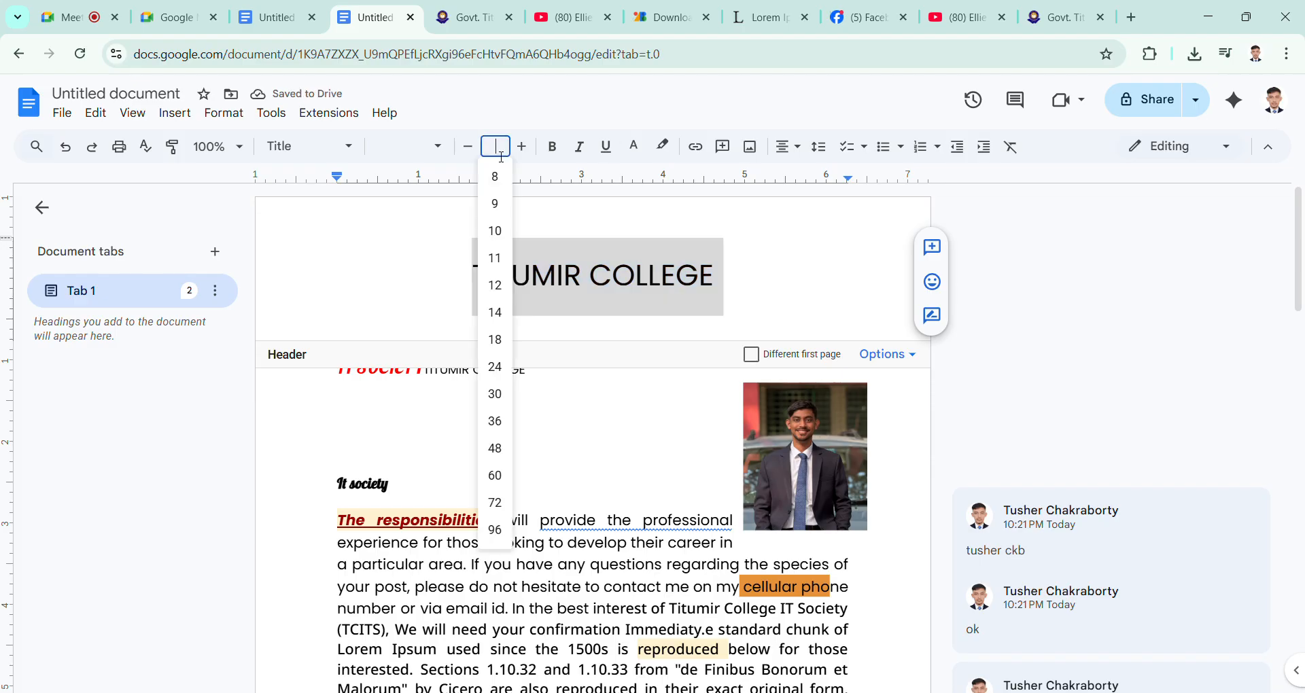
pyautogui.click(503, 178)
pyautogui.click(496, 146)
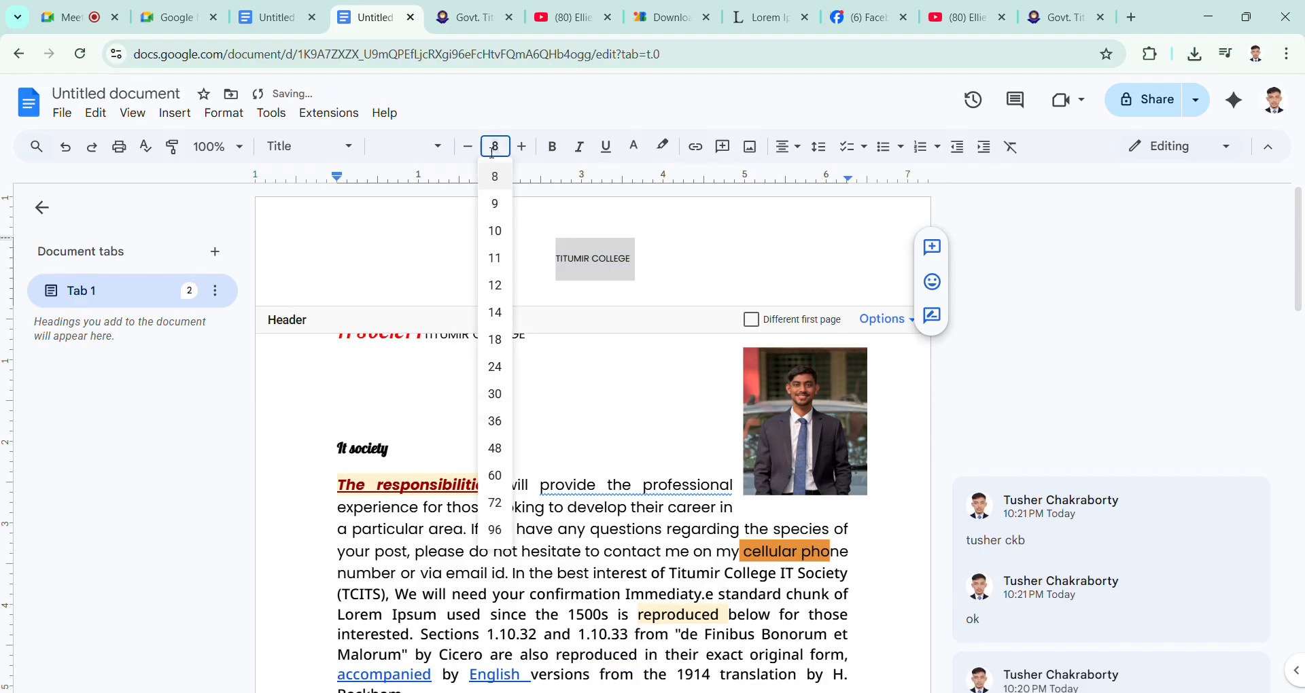
pyautogui.click(495, 394)
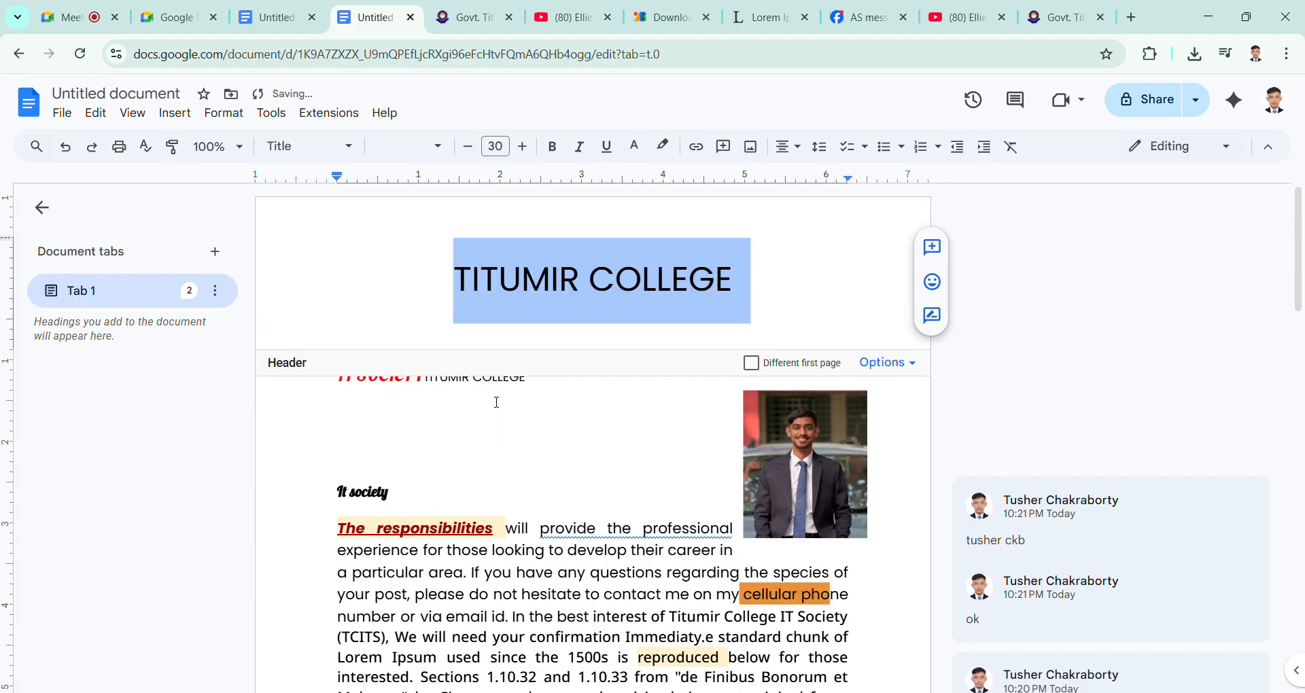
# Step: Make the header title bold, italic and underlined, and return to the document body
pyautogui.click(553, 154)
pyautogui.click(580, 146)
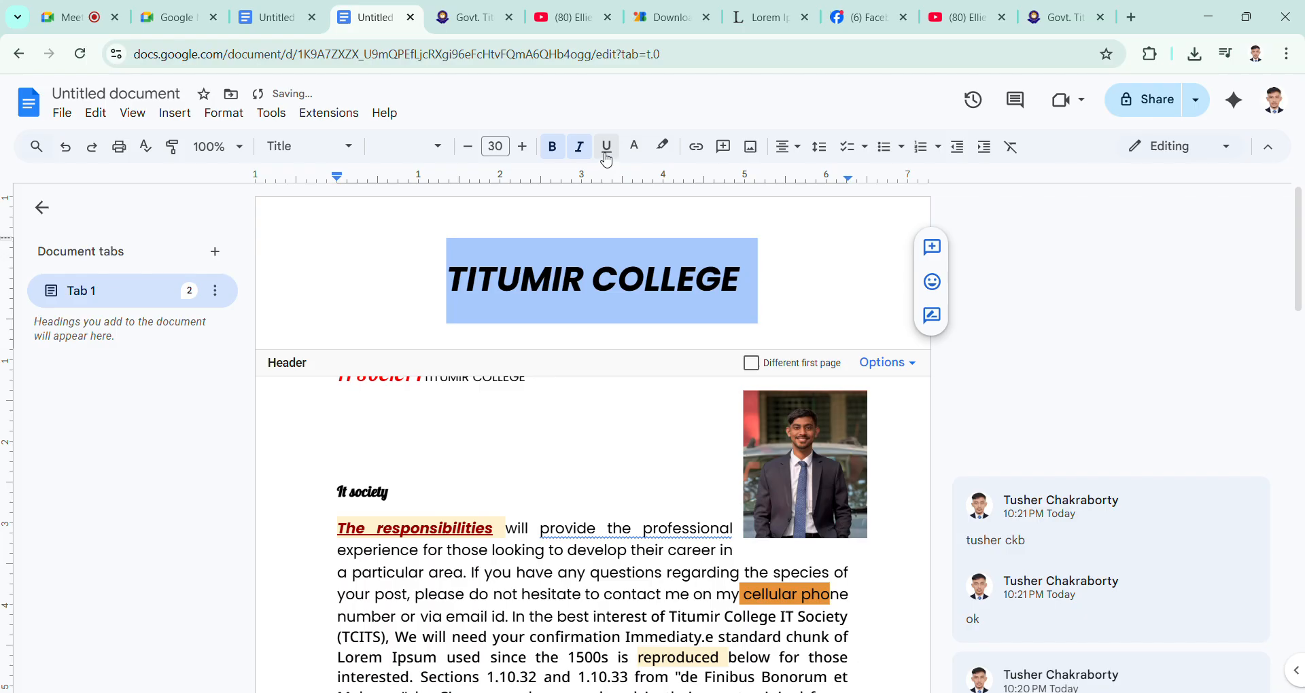
pyautogui.click(607, 146)
pyautogui.click(683, 254)
pyautogui.click(613, 420)
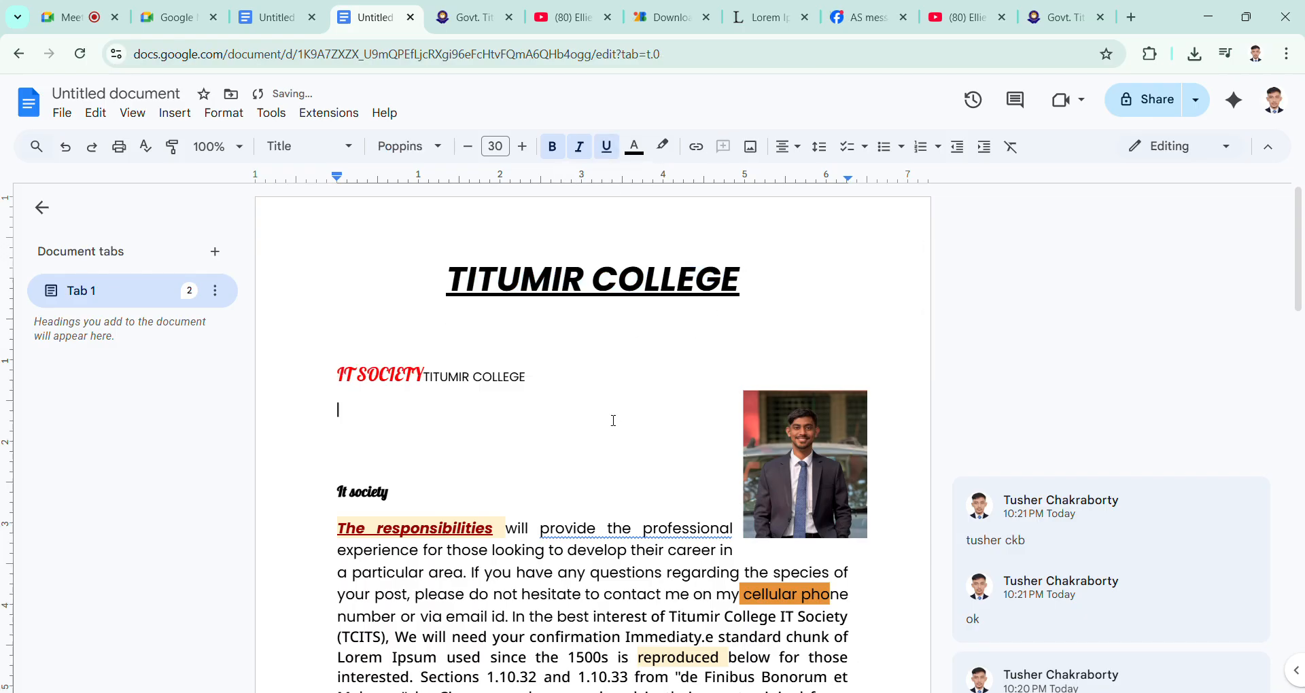
# Step: Add a second document tab and go back to Tab 1
pyautogui.scroll(-1, 613, 420)
pyautogui.scroll(-5, 614, 420)
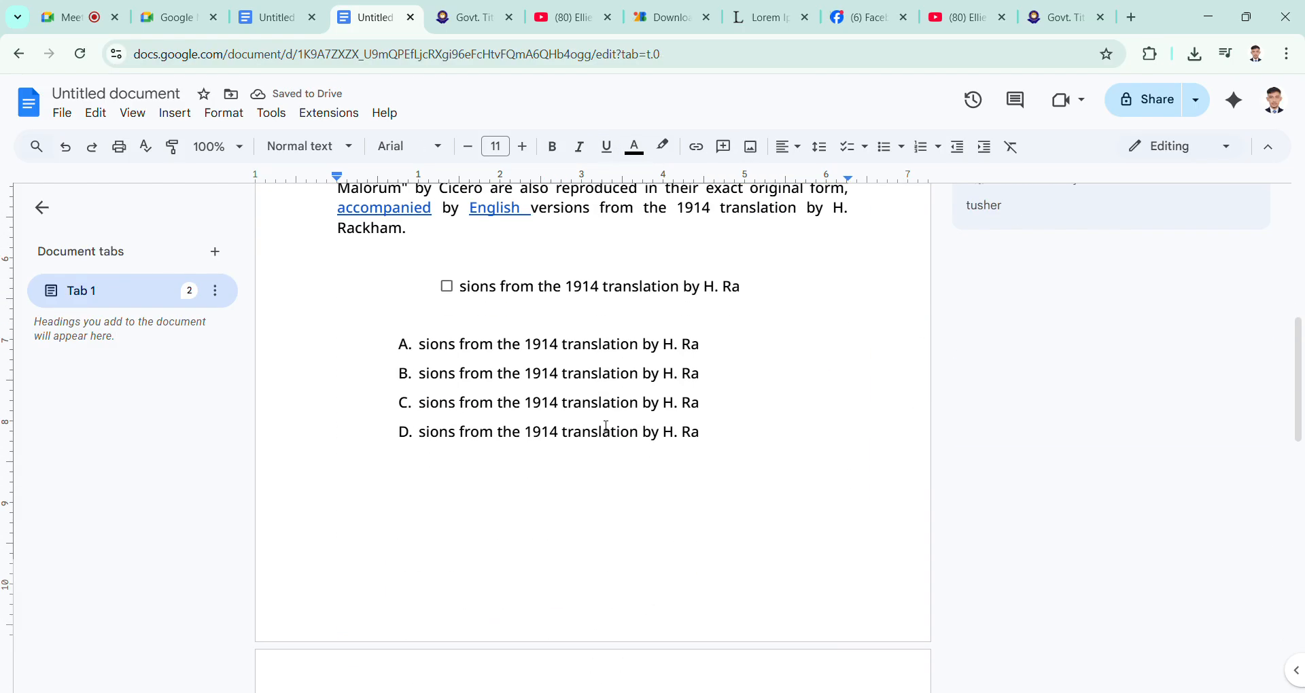
pyautogui.scroll(6, 613, 421)
pyautogui.click(612, 386)
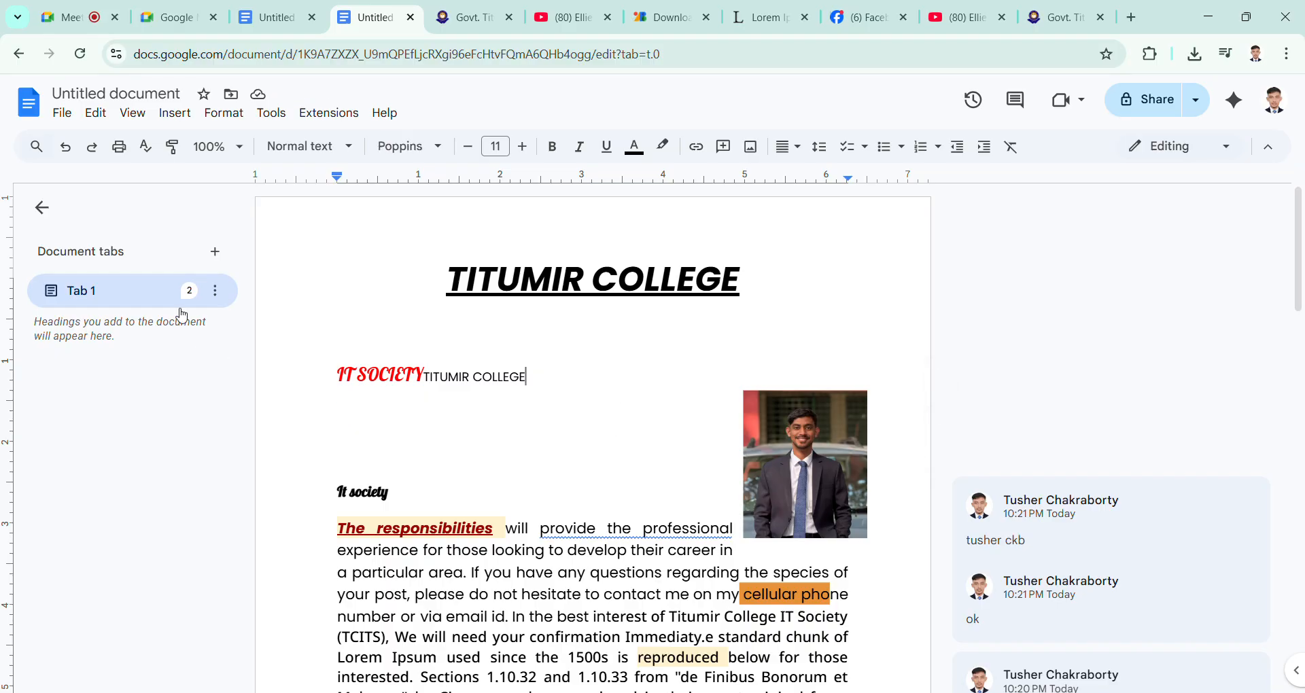
pyautogui.click(215, 253)
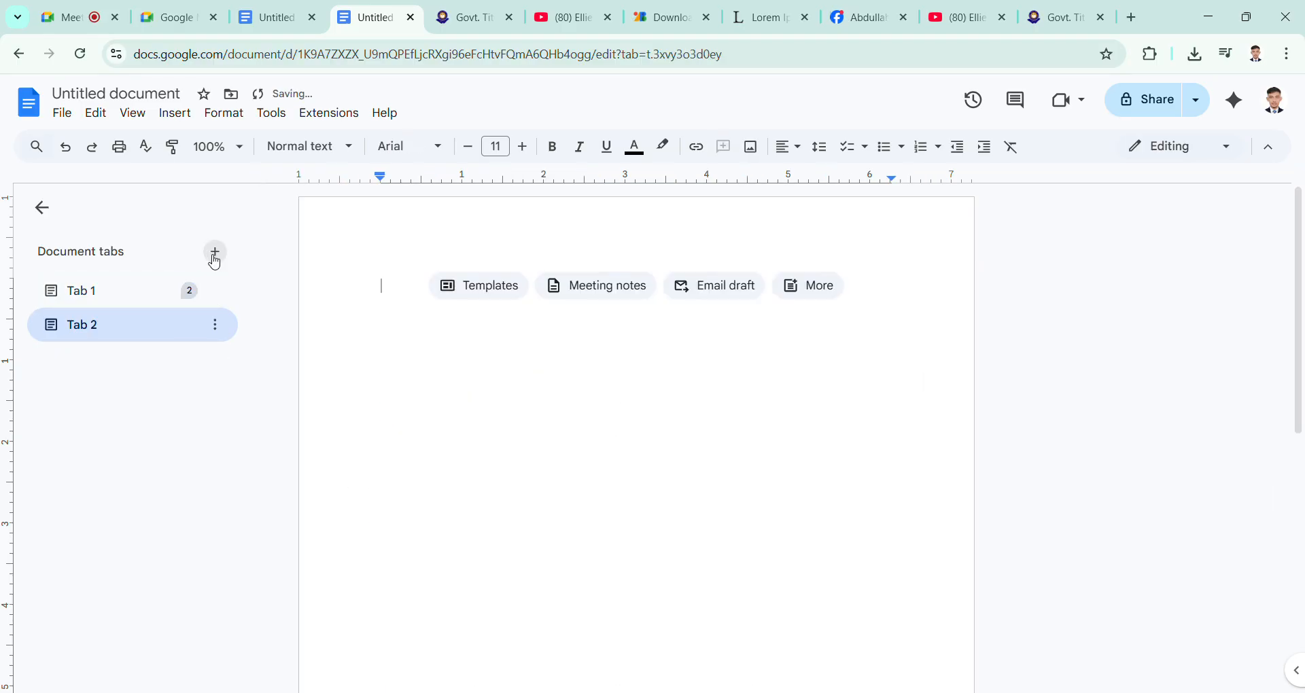
pyautogui.click(120, 290)
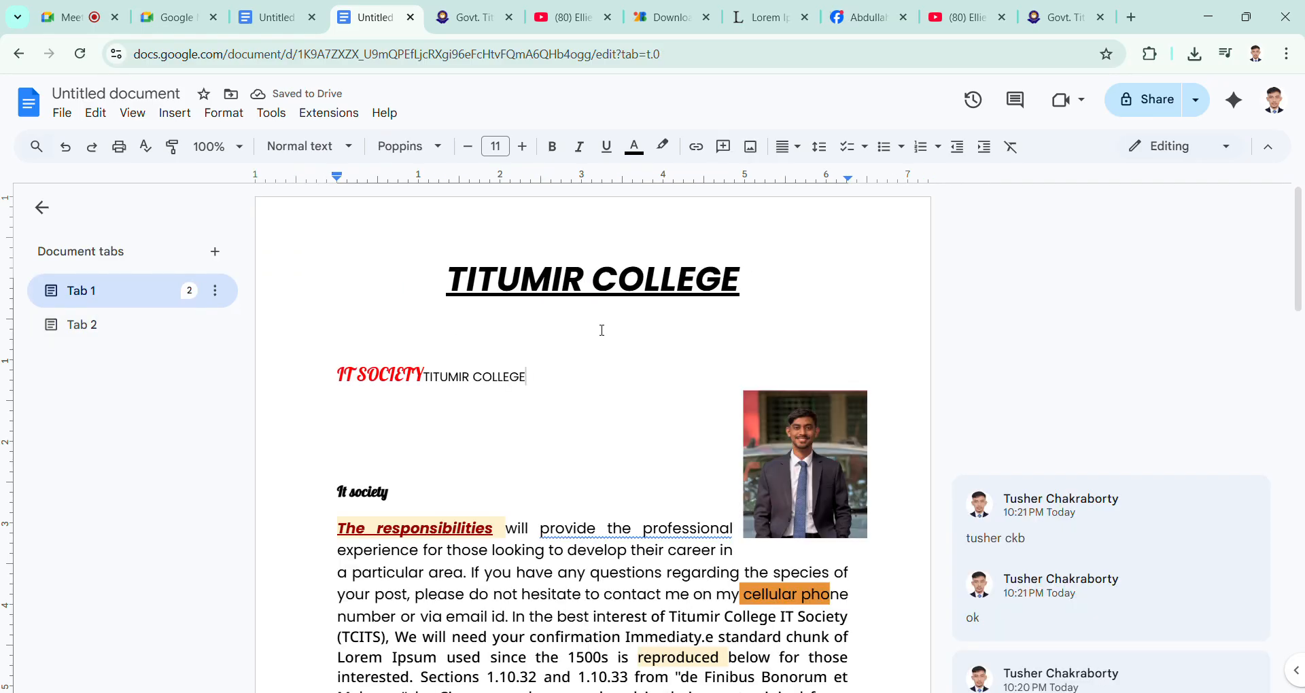
# Step: Try the Different first page option on the header, undo it and return to the document body
pyautogui.doubleClick(793, 288)
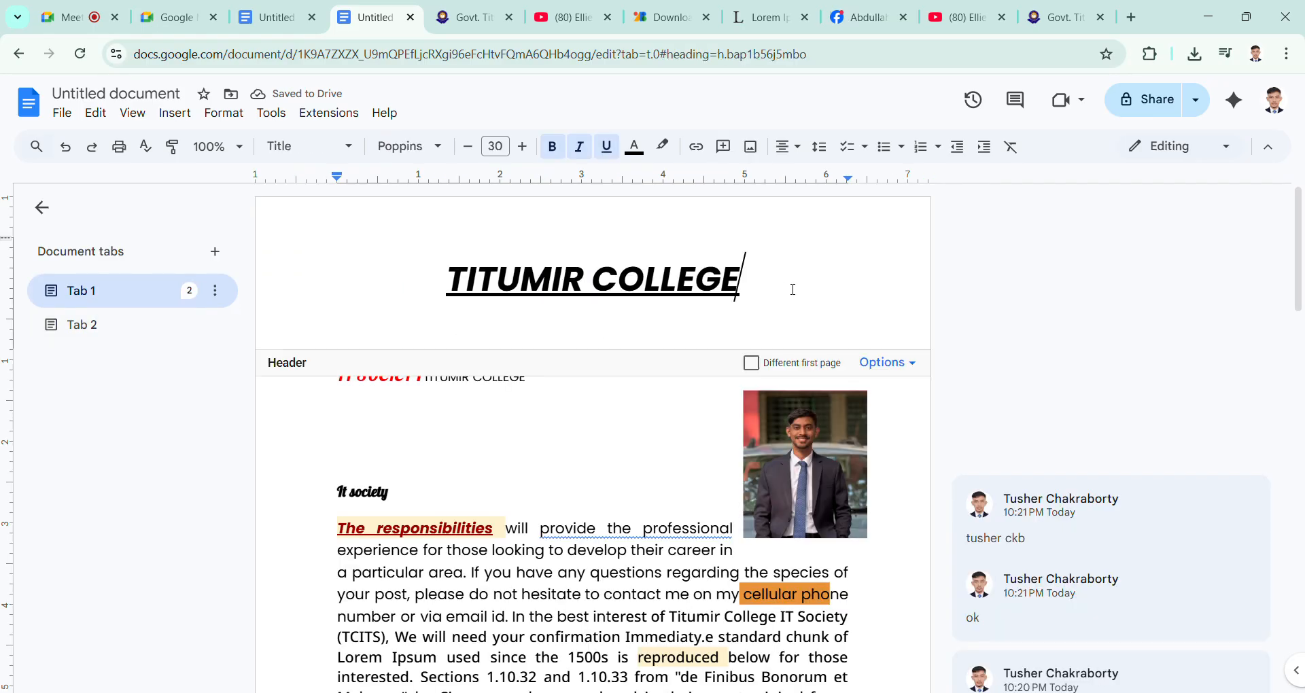
pyautogui.click(916, 365)
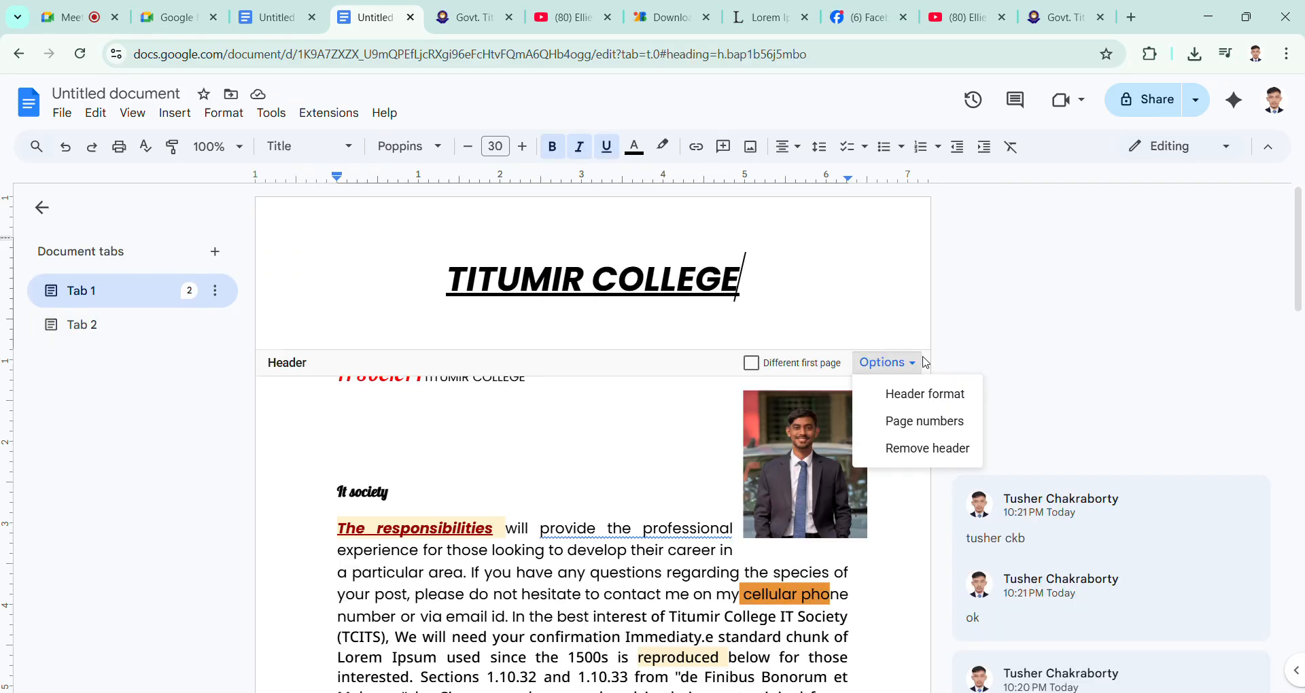
pyautogui.click(804, 366)
pyautogui.click(805, 366)
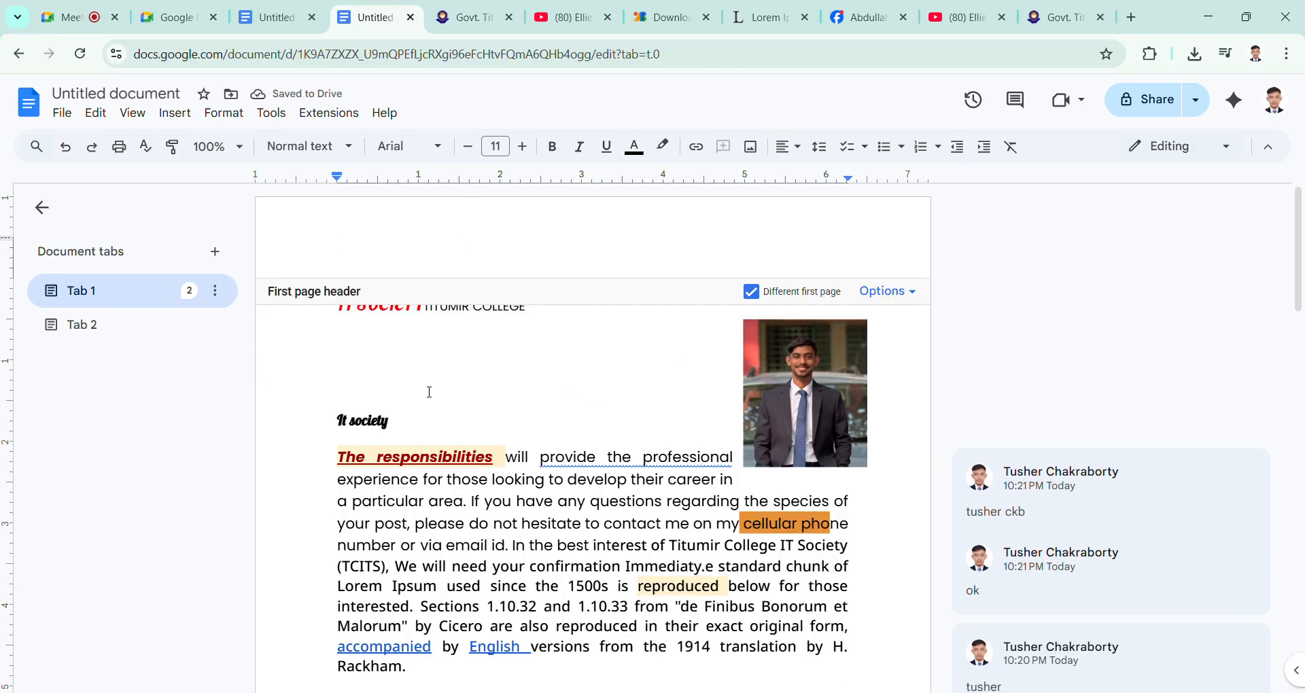
pyautogui.hotkey('ctrl', 'z')
pyautogui.click(480, 457)
# Step: Check the page header on the first and second pages of Tab 1
pyautogui.scroll(-5, 524, 453)
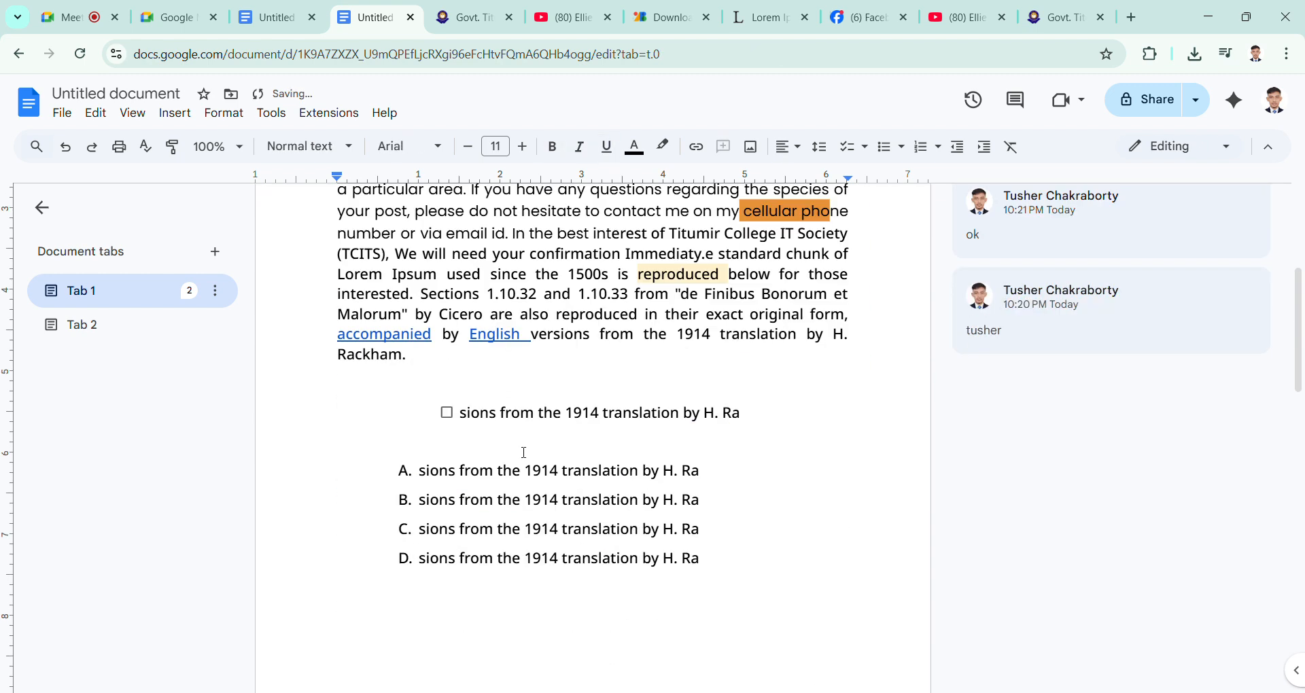
pyautogui.scroll(-7, 522, 453)
pyautogui.scroll(6, 515, 468)
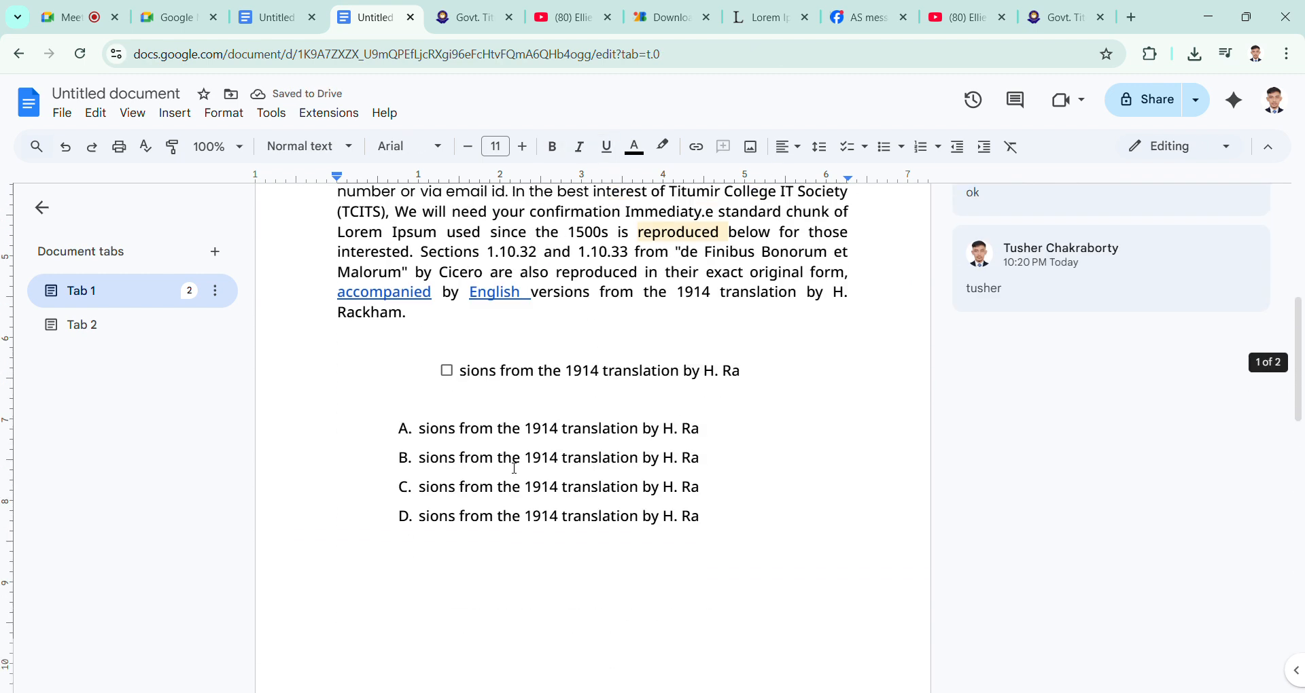
pyautogui.scroll(6, 515, 468)
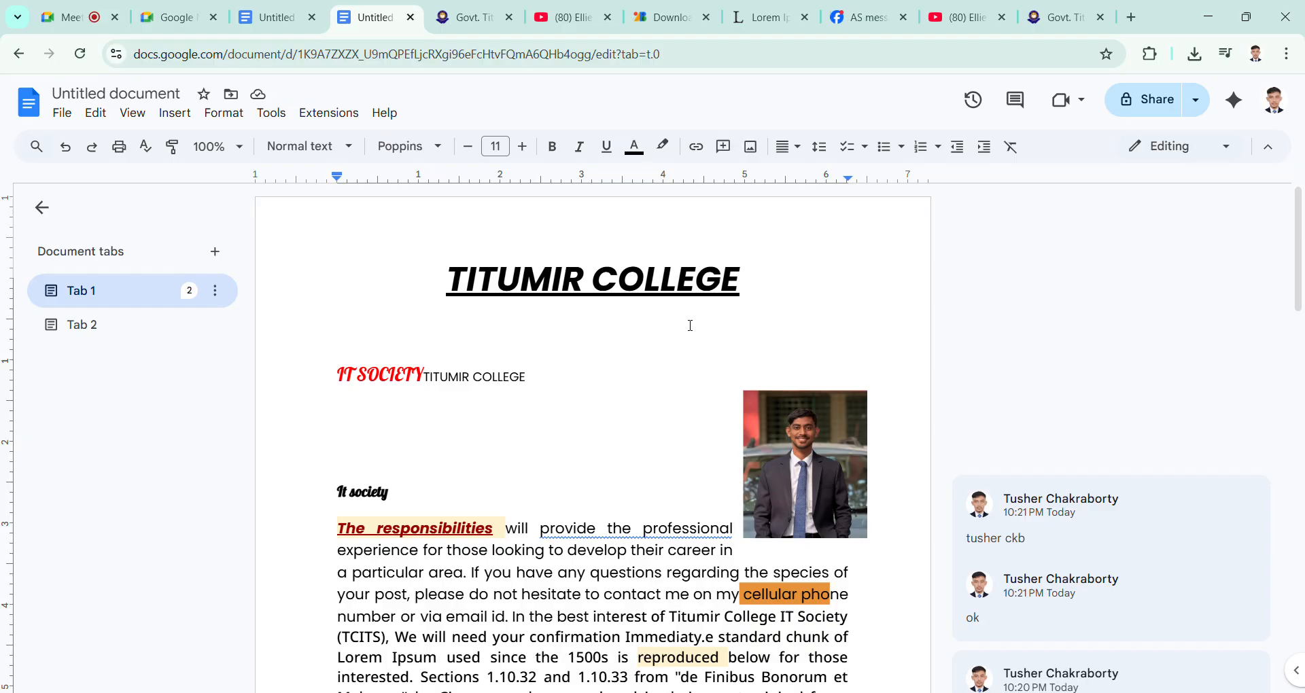
pyautogui.click(768, 281)
pyautogui.click(658, 457)
pyautogui.scroll(-12, 524, 417)
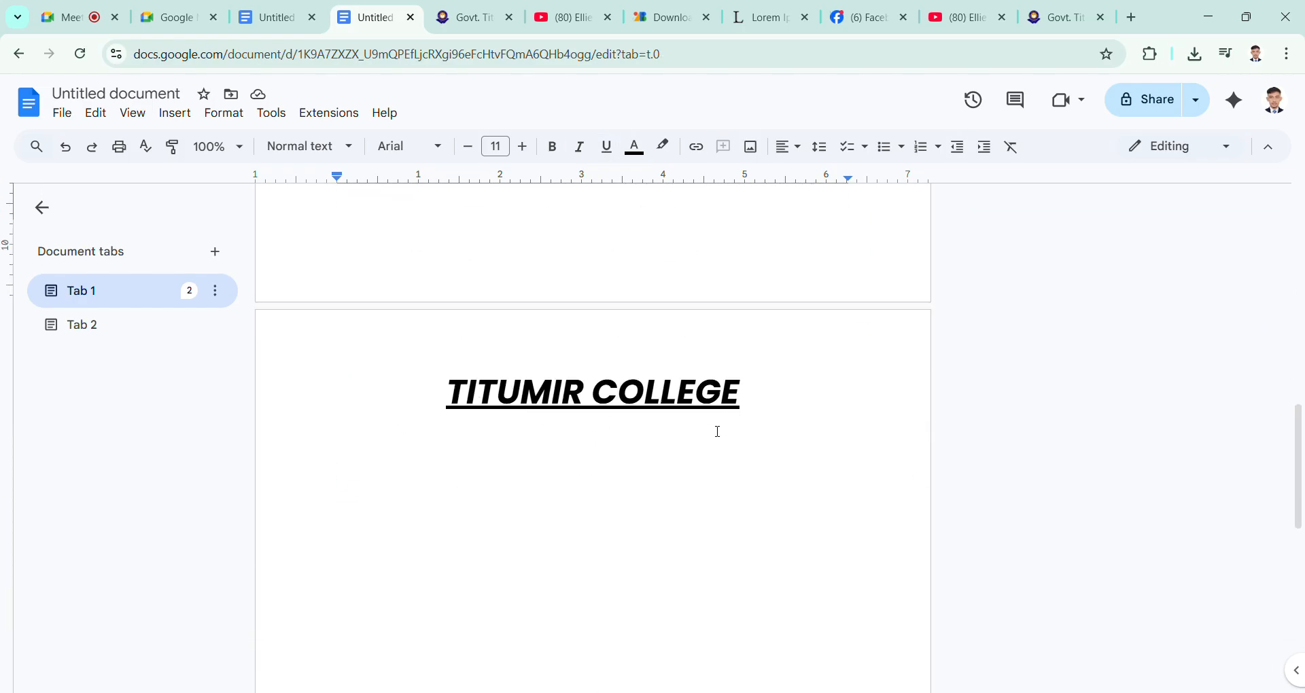
# Step: Add a third document tab, view Tab 2 and return to Tab 1
pyautogui.click(216, 253)
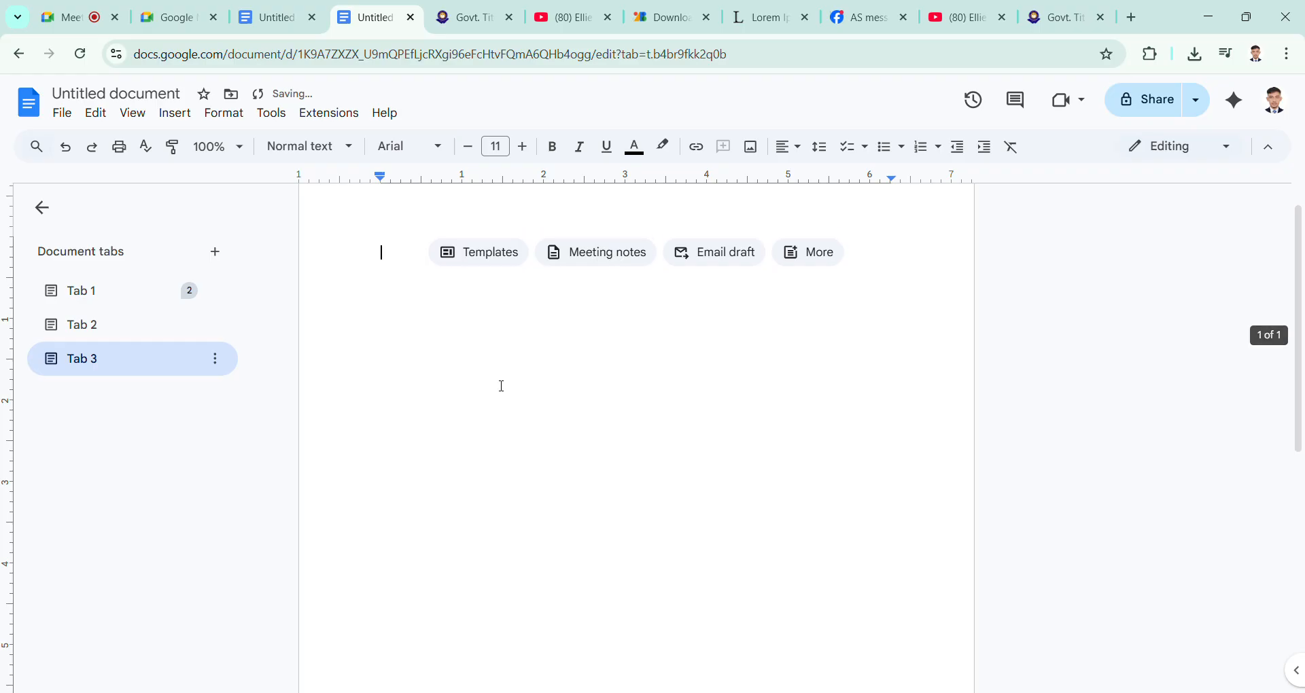
pyautogui.click(129, 327)
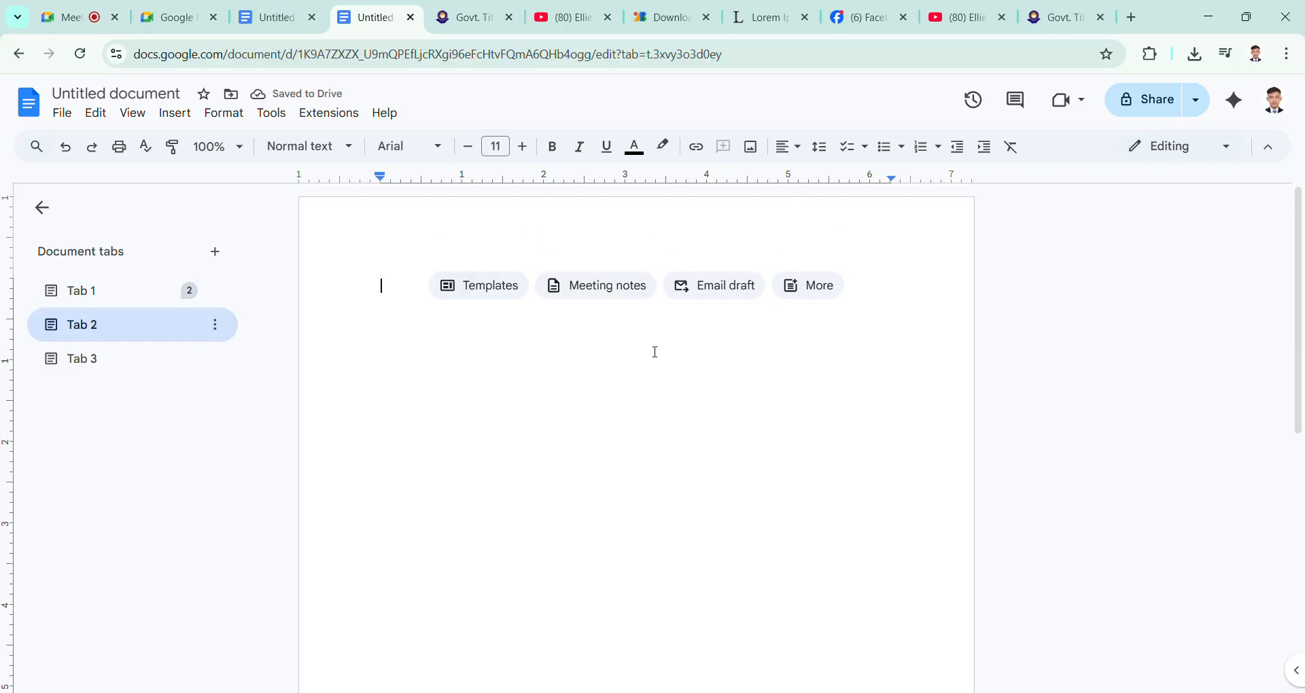
pyautogui.click(116, 292)
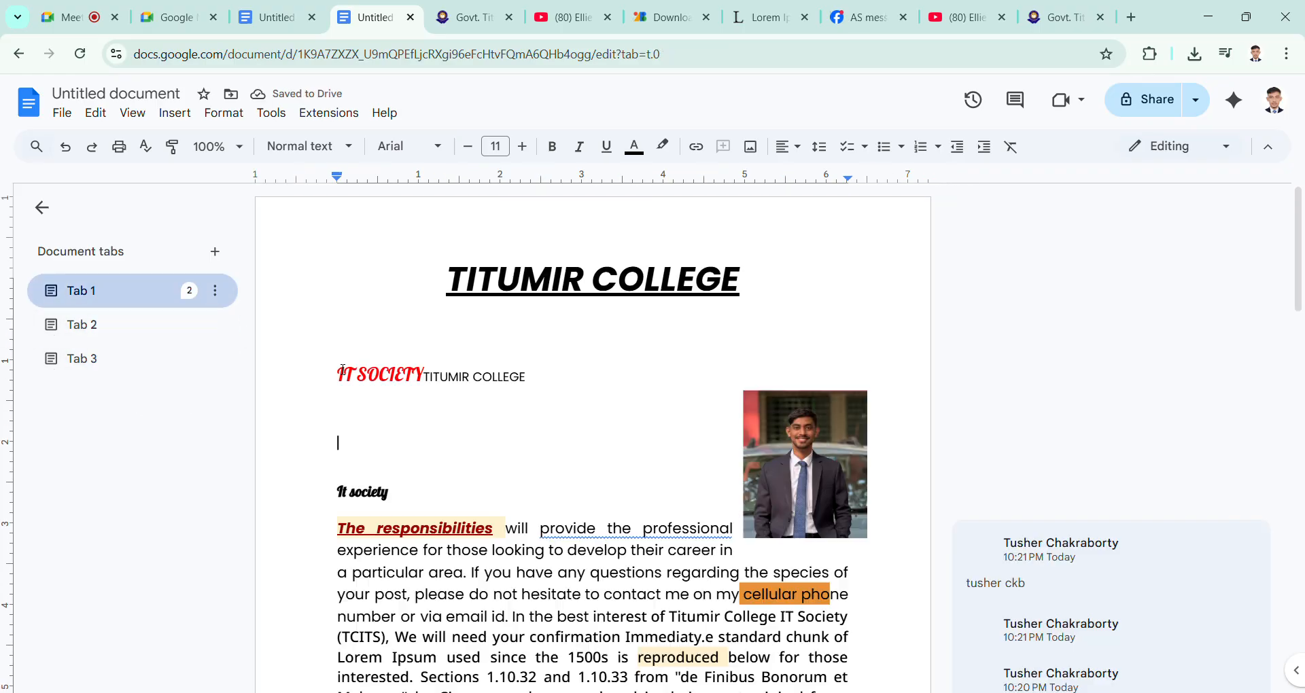
pyautogui.click(64, 332)
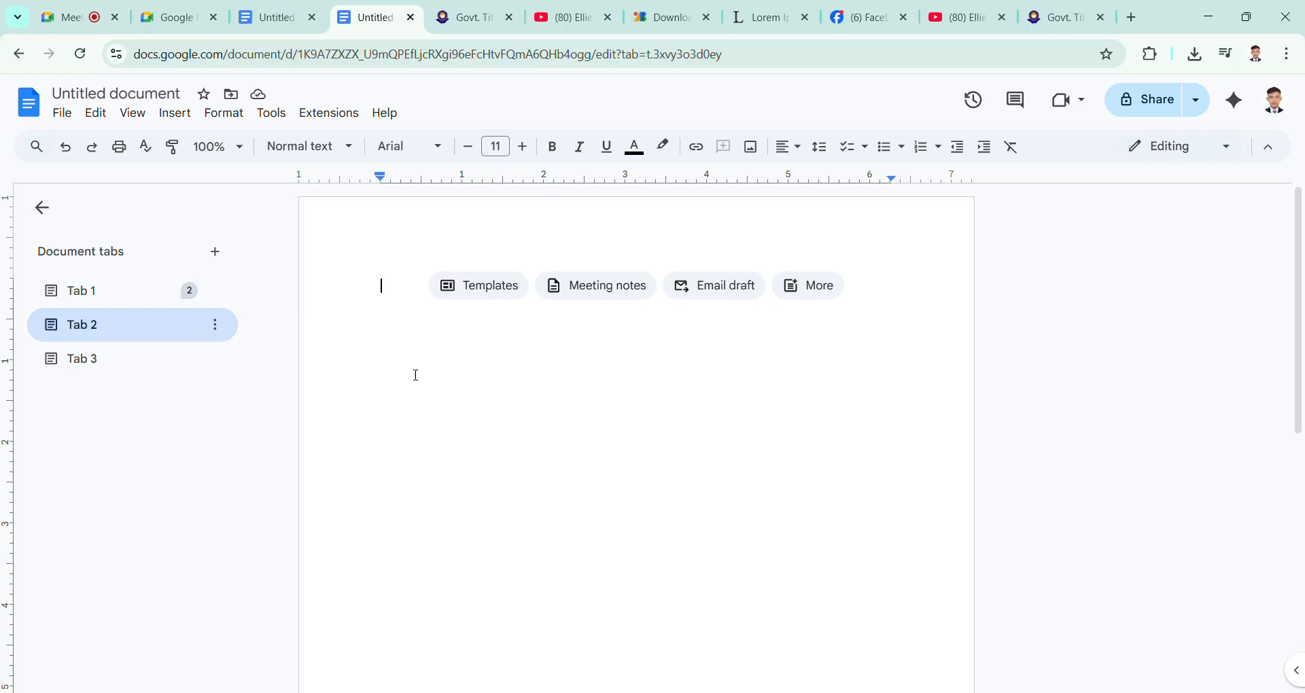
pyautogui.click(109, 294)
# Step: Extend Tab 1 from the blank second page to a third page and review the header on each page
pyautogui.scroll(-3, 634, 392)
pyautogui.scroll(-10, 635, 392)
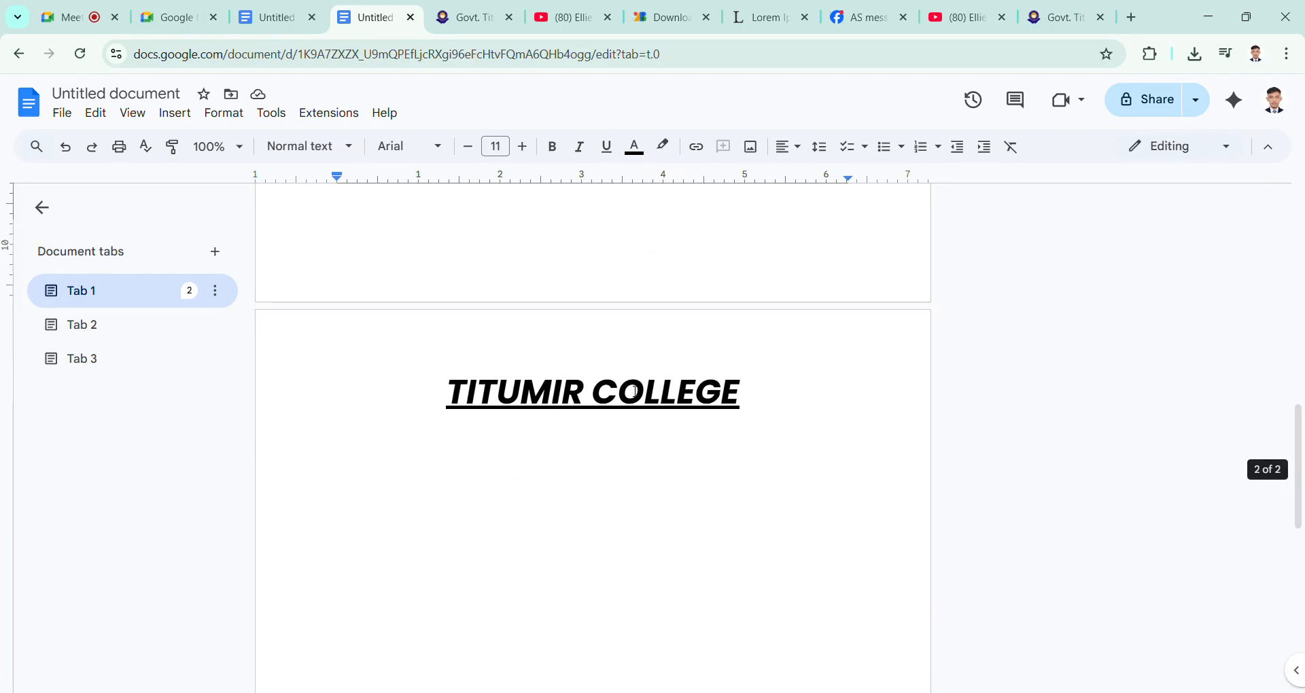
pyautogui.click(606, 472)
pyautogui.scroll(3, 606, 471)
pyautogui.scroll(-3, 606, 472)
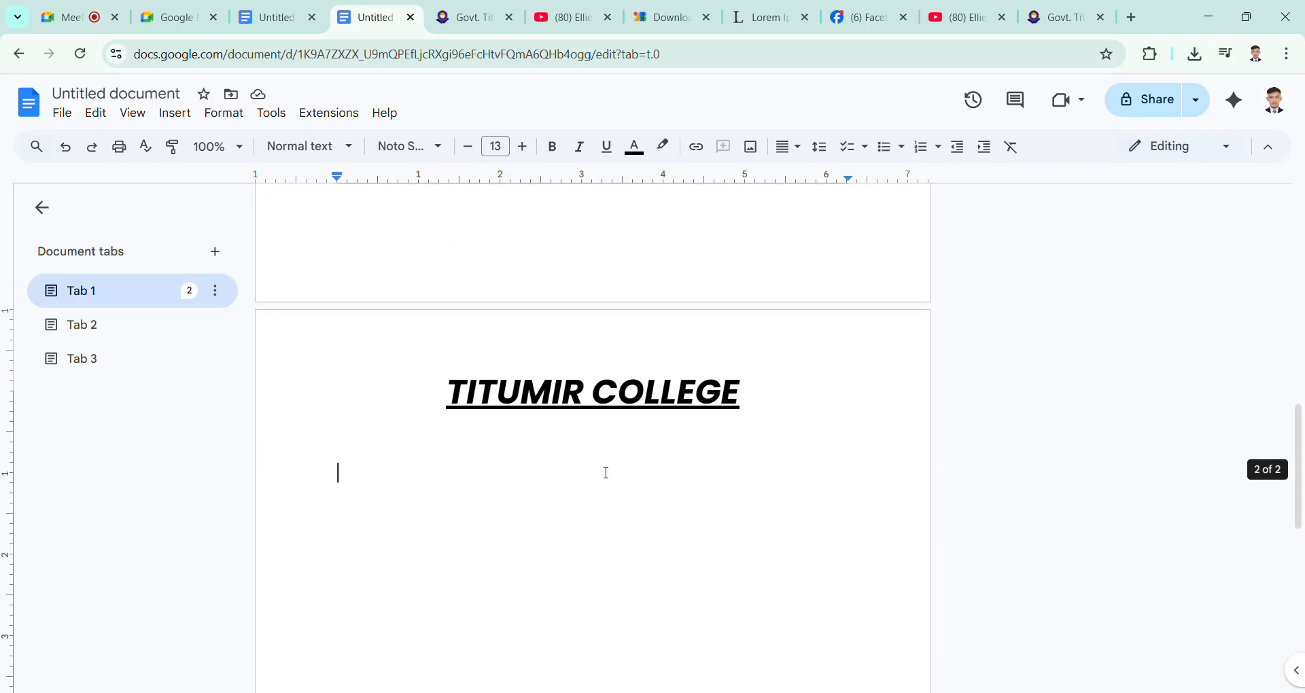
pyautogui.scroll(3, 606, 472)
pyautogui.scroll(-6, 607, 469)
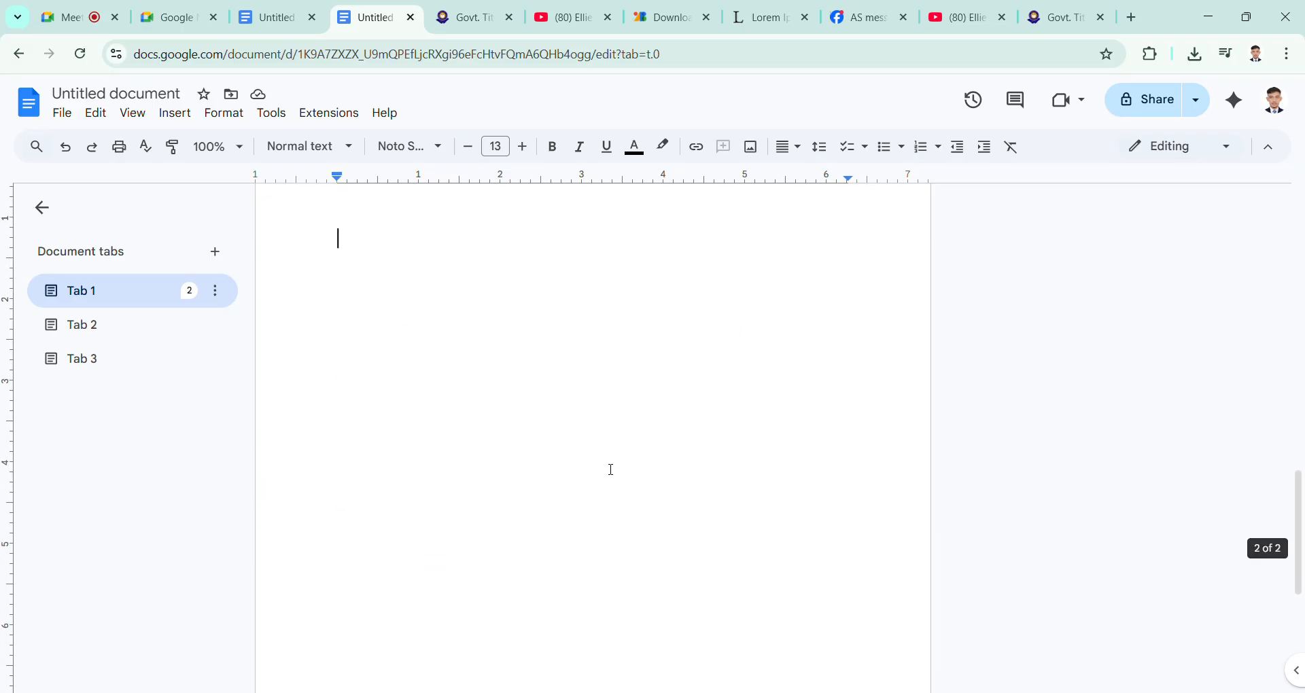
pyautogui.scroll(1, 550, 469)
pyautogui.scroll(4, 545, 467)
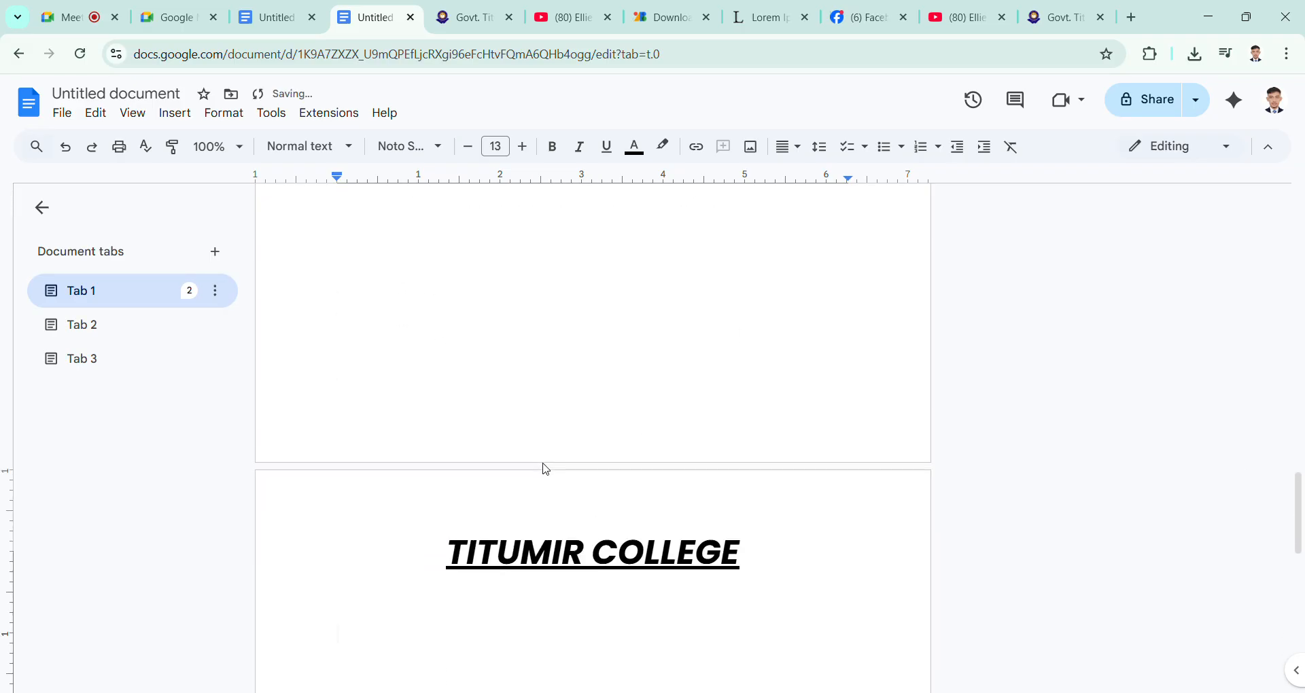
pyautogui.scroll(-3, 626, 440)
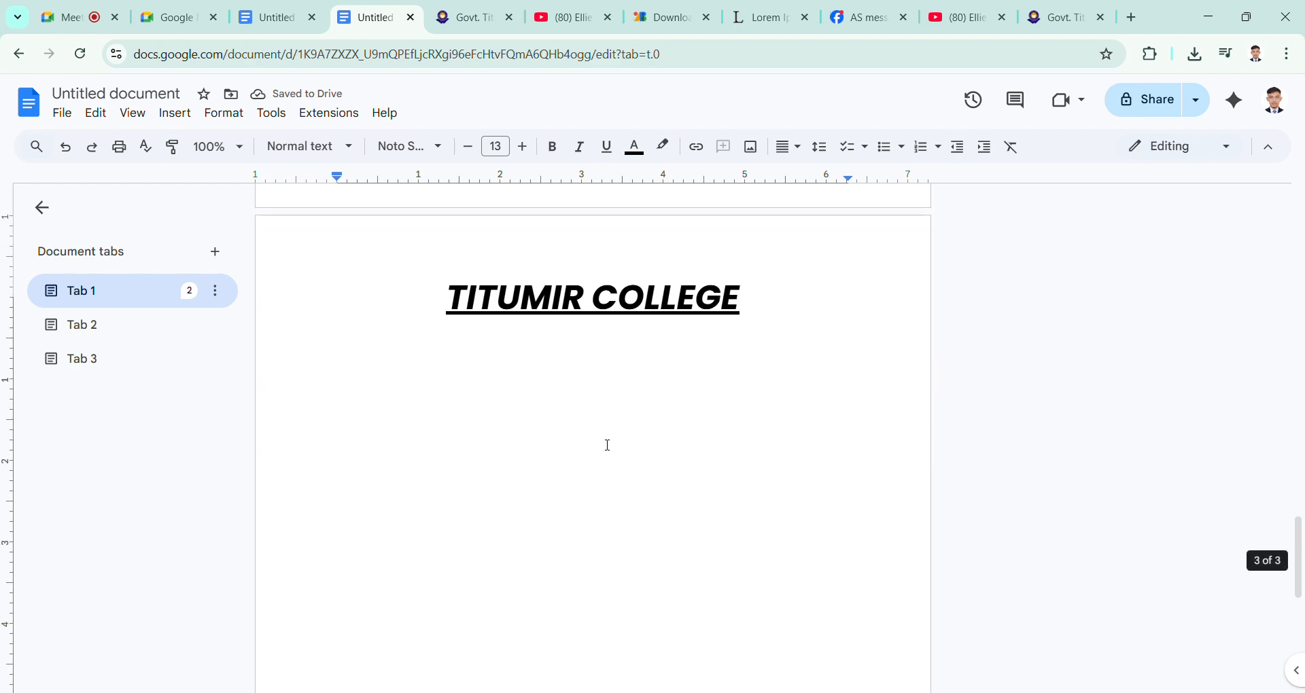
pyautogui.scroll(5, 605, 442)
pyautogui.scroll(-6, 605, 443)
pyautogui.scroll(5, 607, 444)
pyautogui.scroll(7, 608, 446)
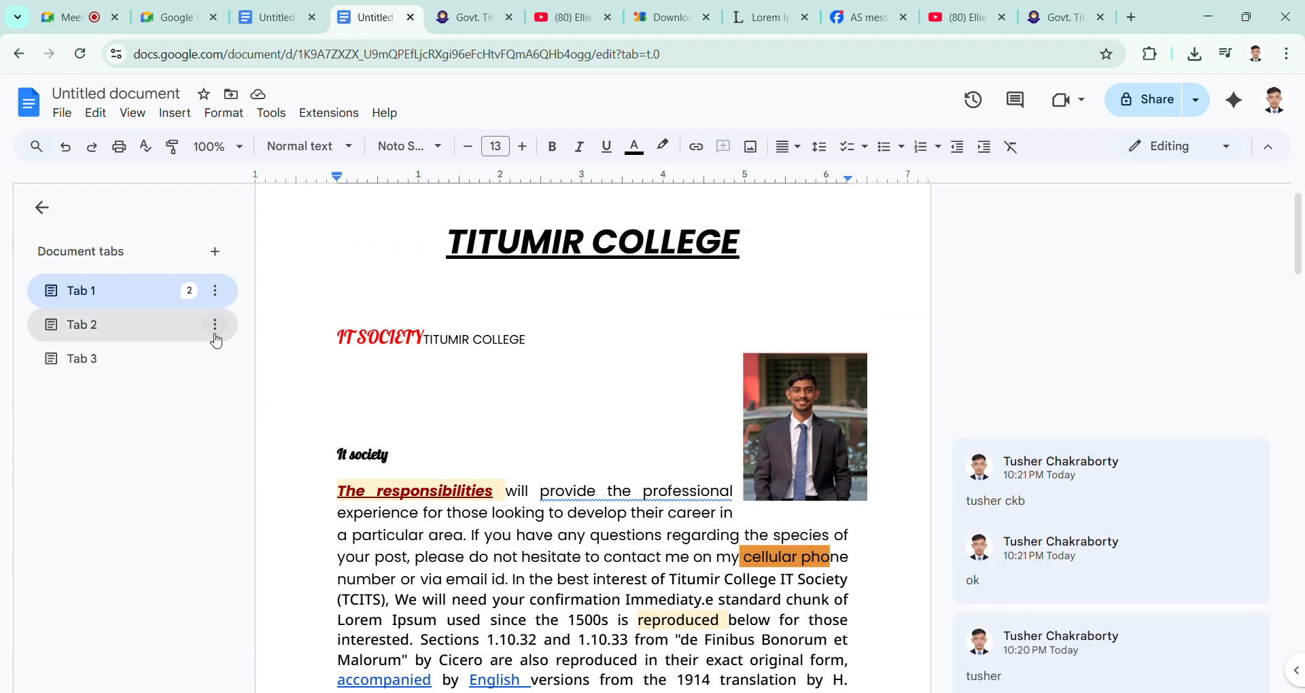
# Step: Delete Tab 2 and Tab 3 from the document tabs, keeping only Tab 1
pyautogui.click(214, 326)
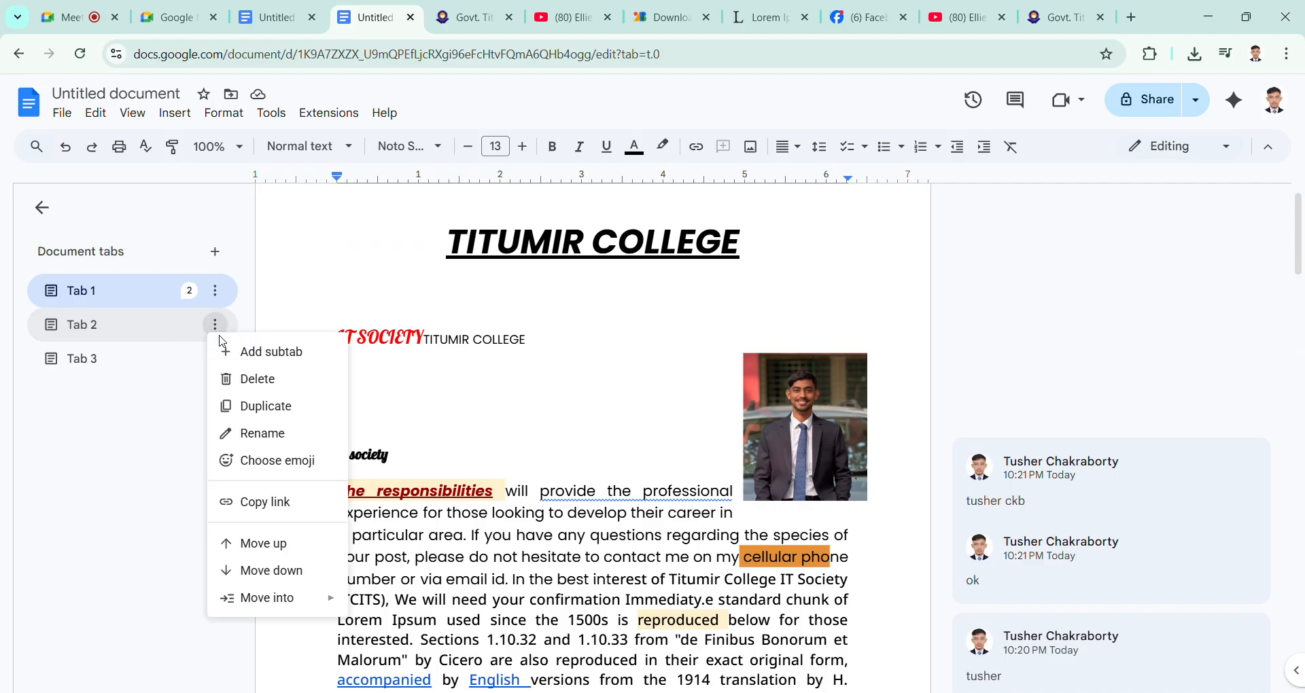
pyautogui.click(243, 379)
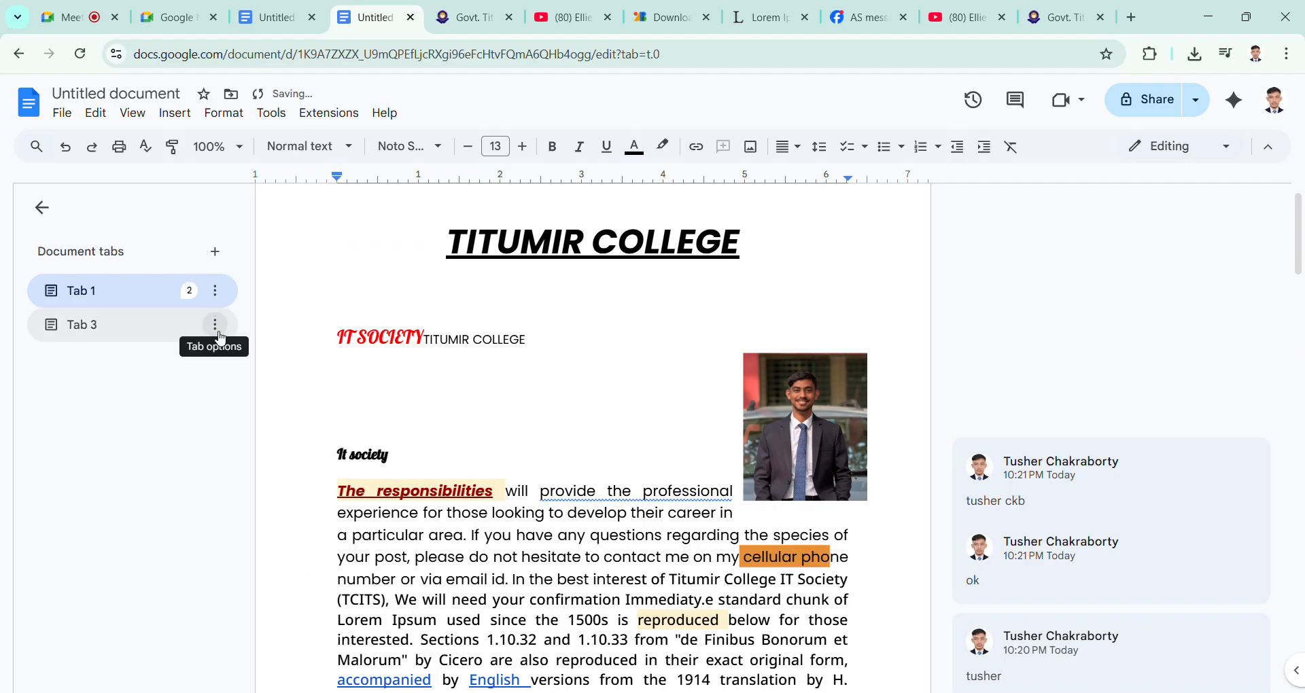
pyautogui.click(215, 326)
pyautogui.click(245, 379)
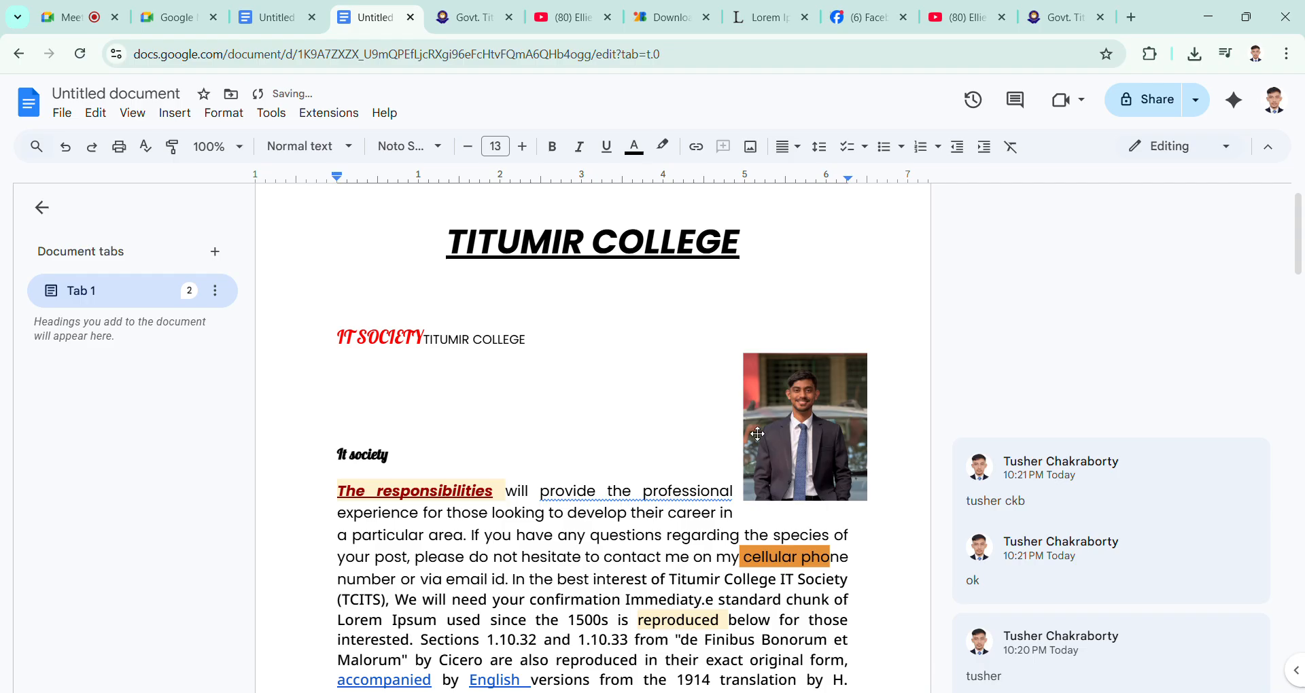
# Step: Move the portrait photo on the first page slightly upward and toward the page's right edge
pyautogui.moveTo(850, 435); pyautogui.dragTo(854, 378)
pyautogui.scroll(-20, 667, 382)
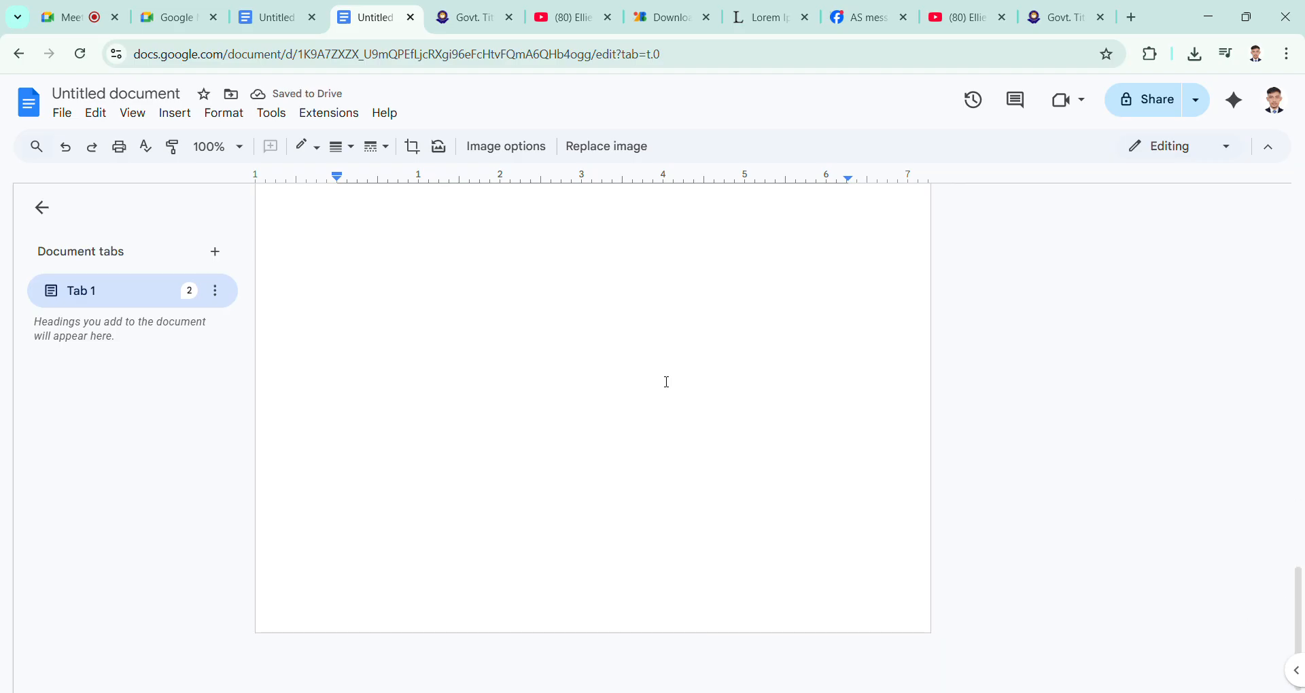
pyautogui.scroll(20, 668, 382)
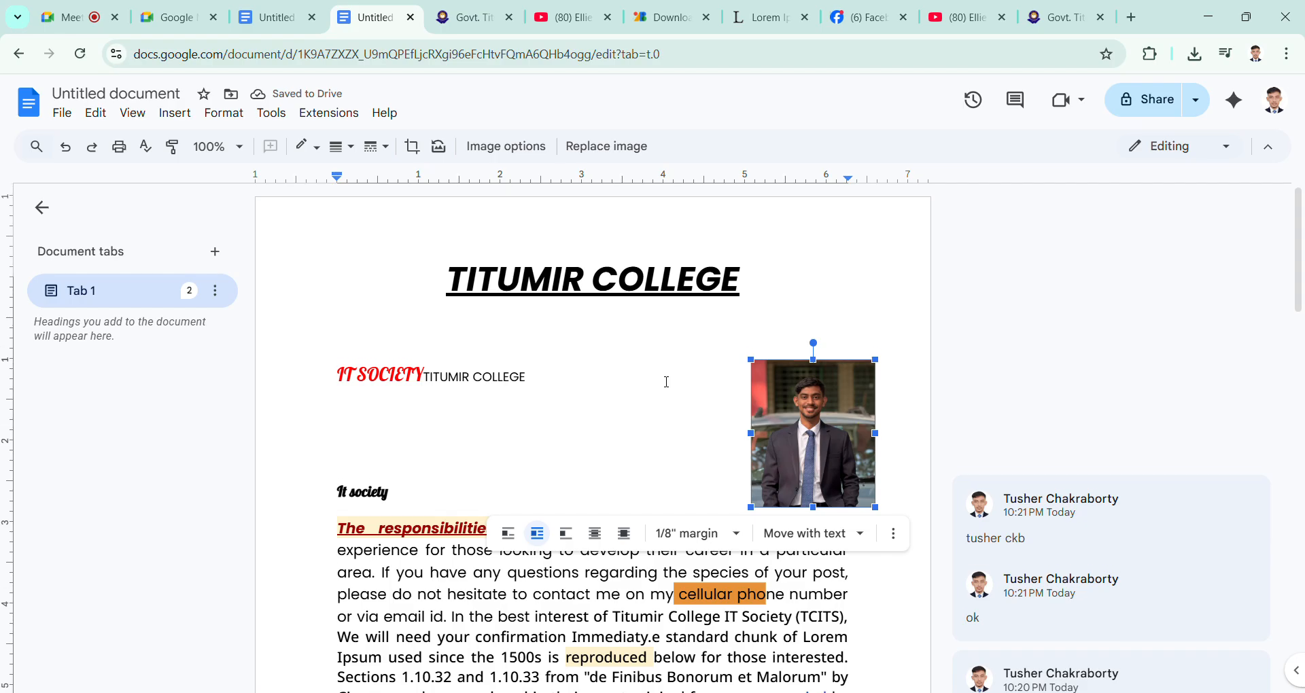
# Step: Try pasting a second TITUMIR COLLEGE line under the second page's header title, undo the paste and return to the body
pyautogui.scroll(-15, 667, 382)
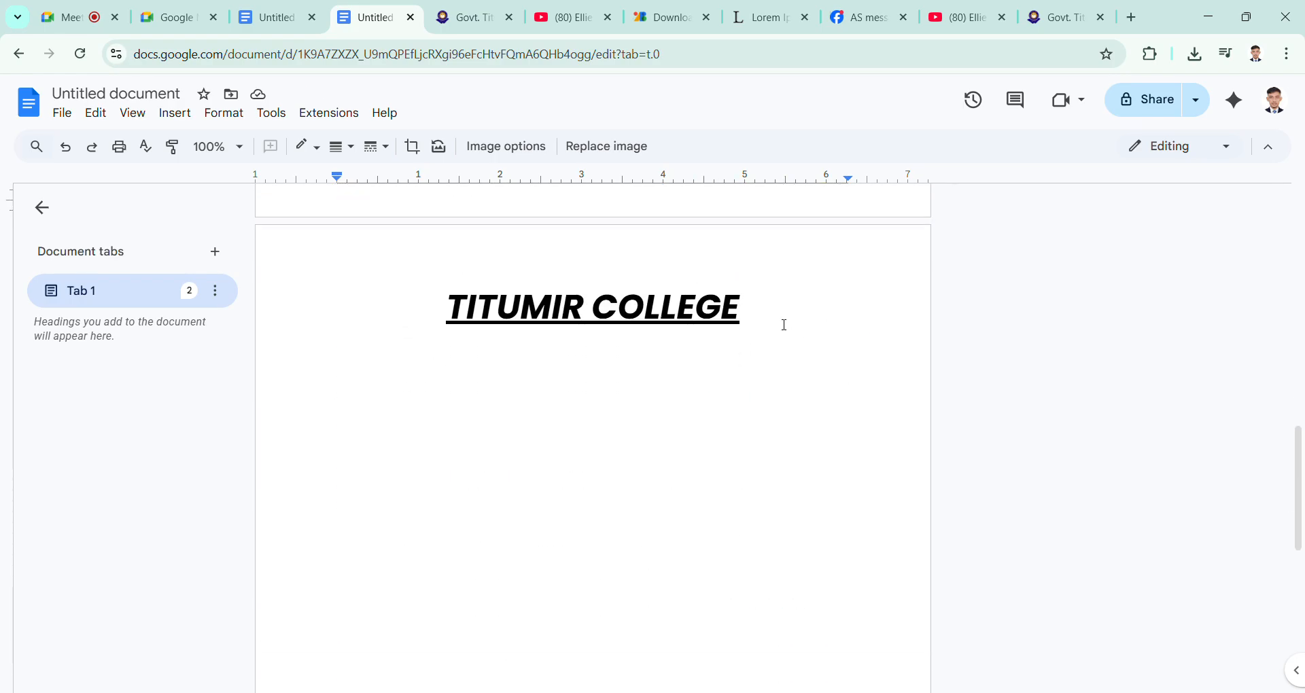
pyautogui.doubleClick(777, 321)
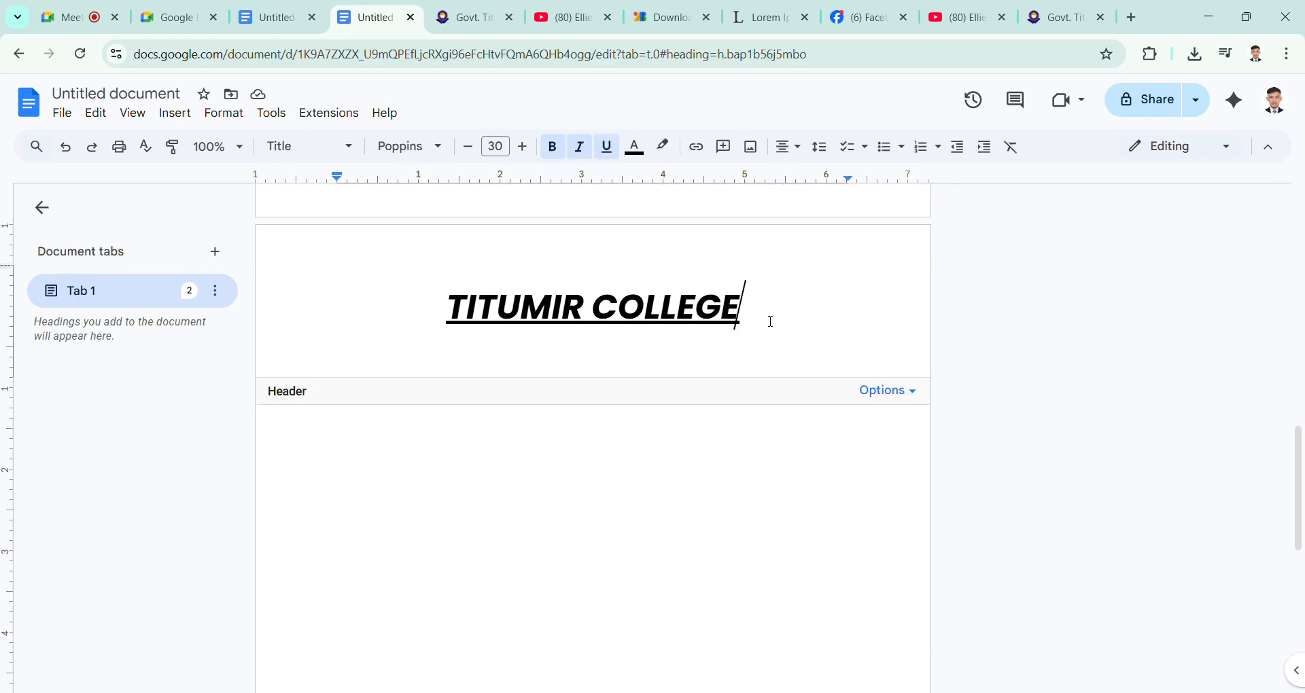
pyautogui.press('Return')
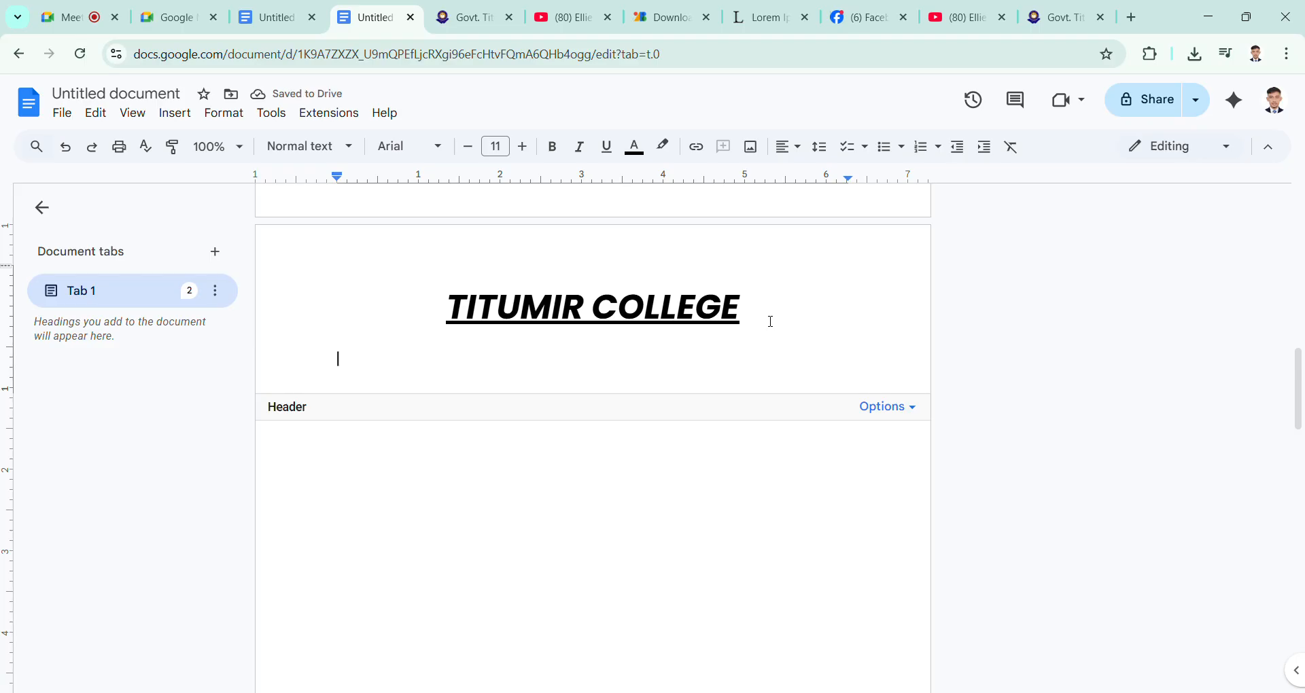
pyautogui.write('TITUMIR COLLEGE')
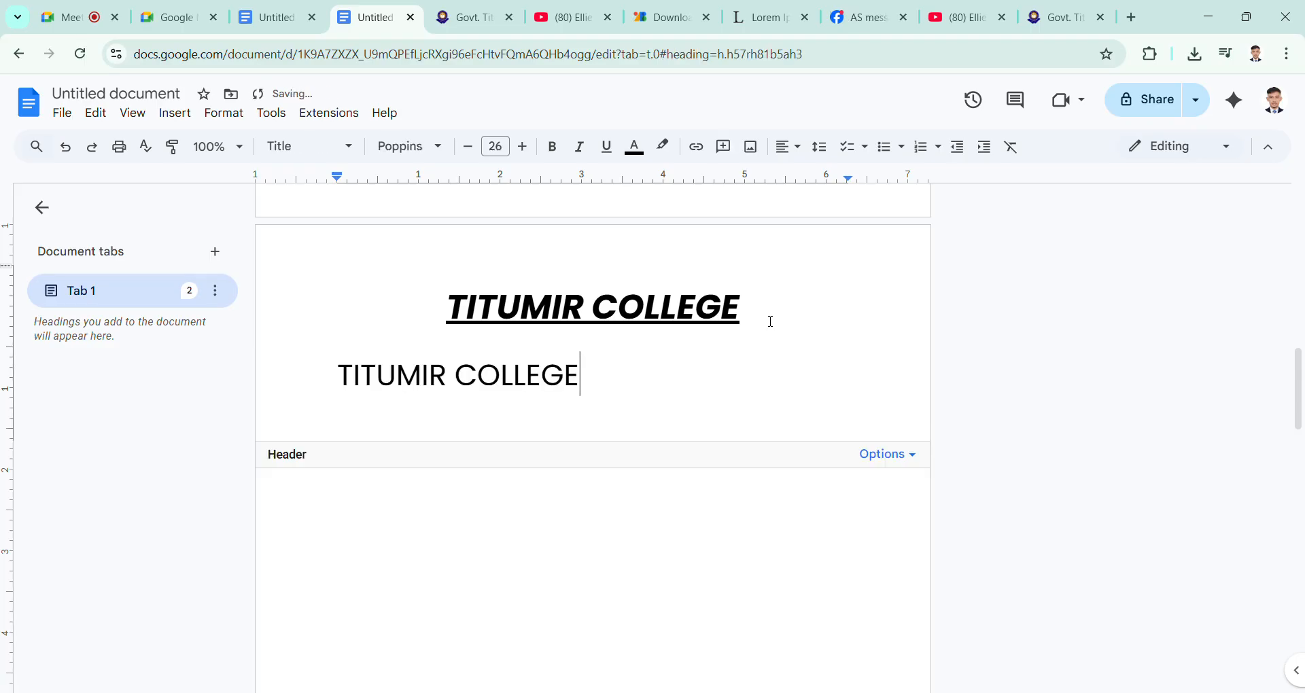
pyautogui.hotkey('ctrl', 'z')
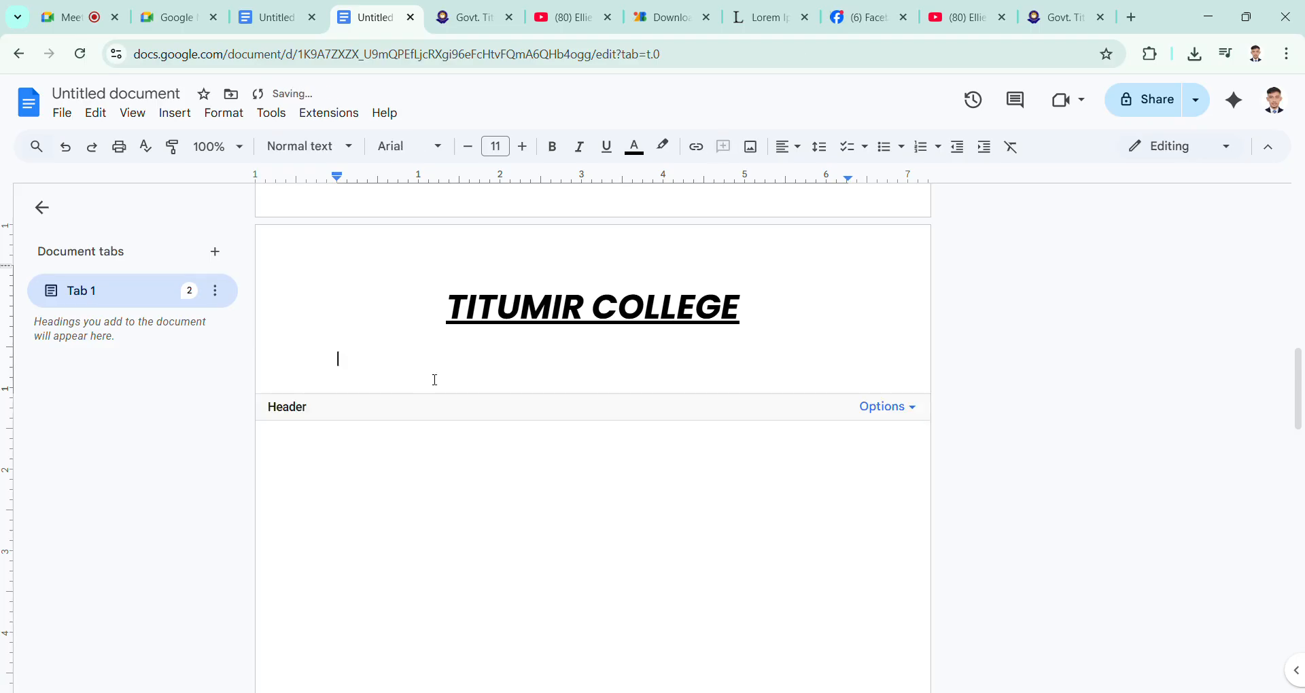
pyautogui.click(621, 486)
# Step: Review the header on both pages, open the first page's footer area and return to the document body
pyautogui.scroll(3, 622, 486)
pyautogui.scroll(3, 622, 486)
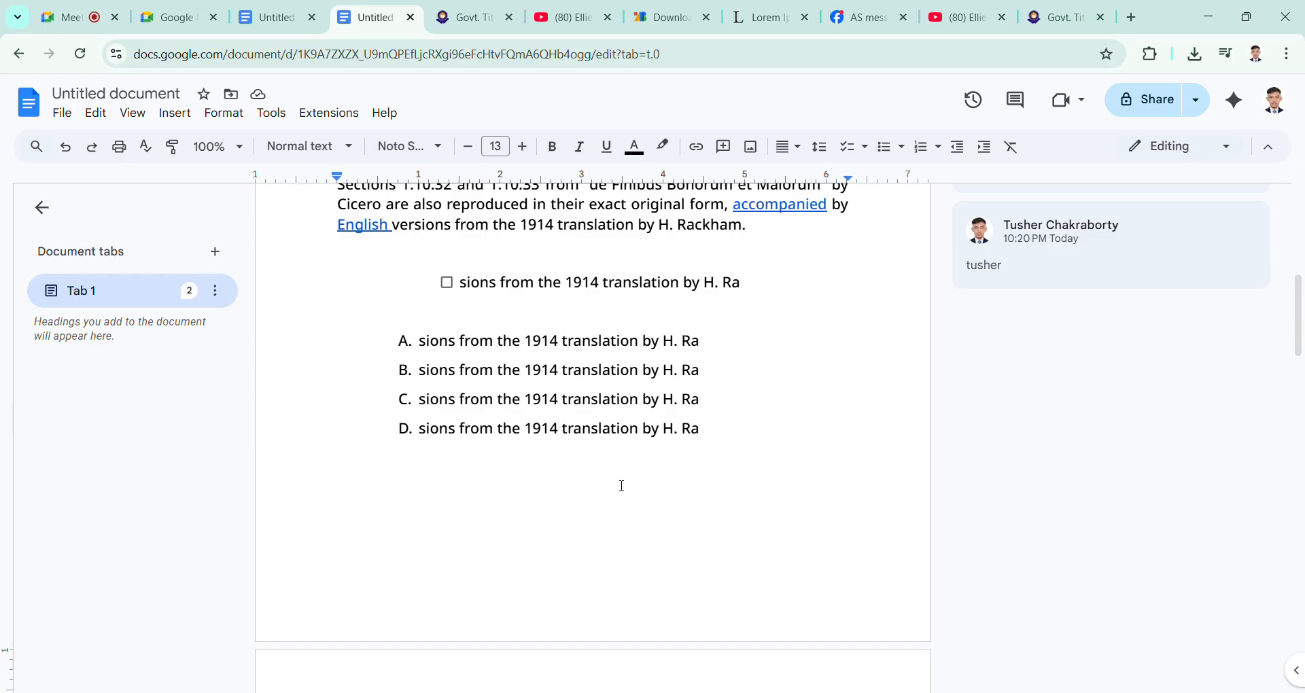
pyautogui.scroll(7, 622, 486)
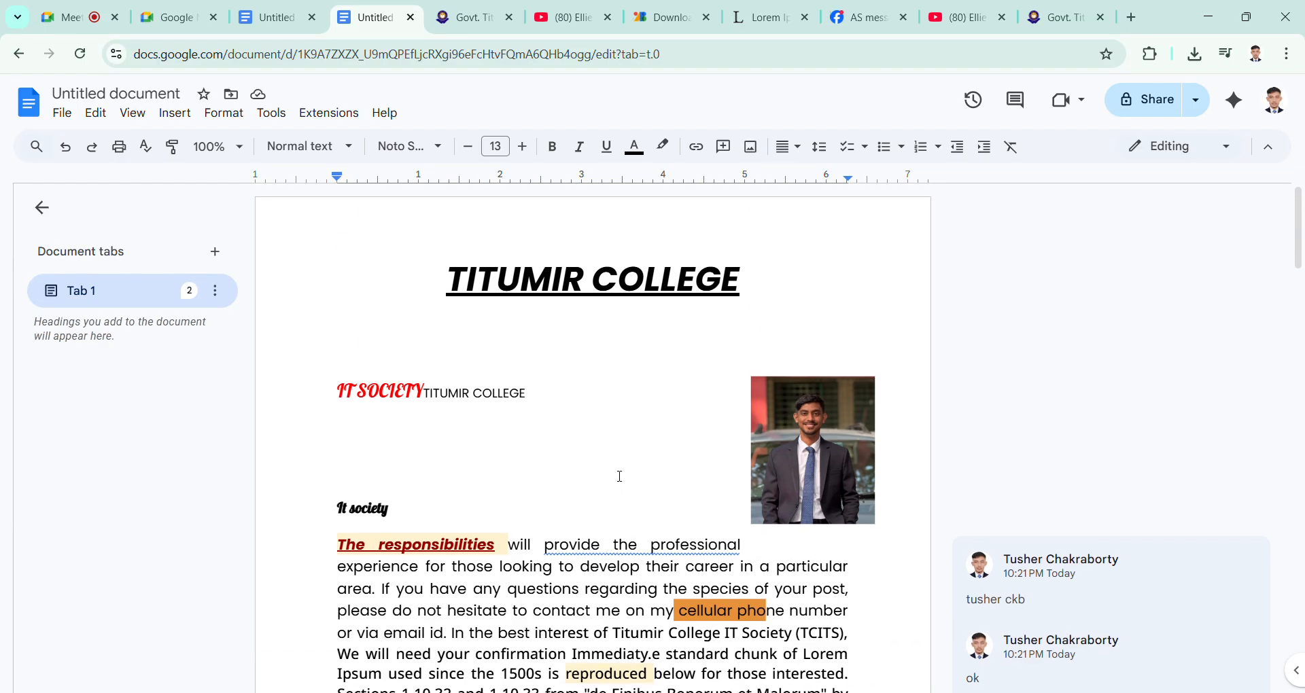
pyautogui.scroll(-10, 620, 476)
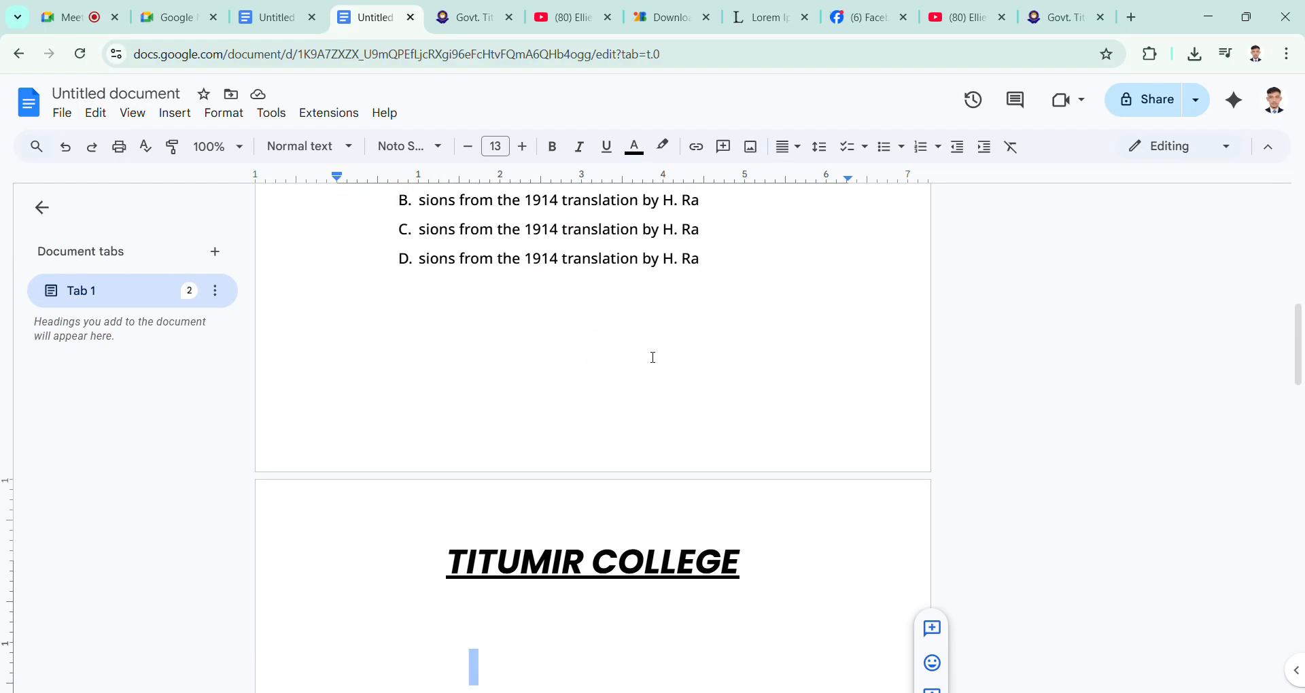
pyautogui.scroll(3, 680, 374)
pyautogui.click(737, 423)
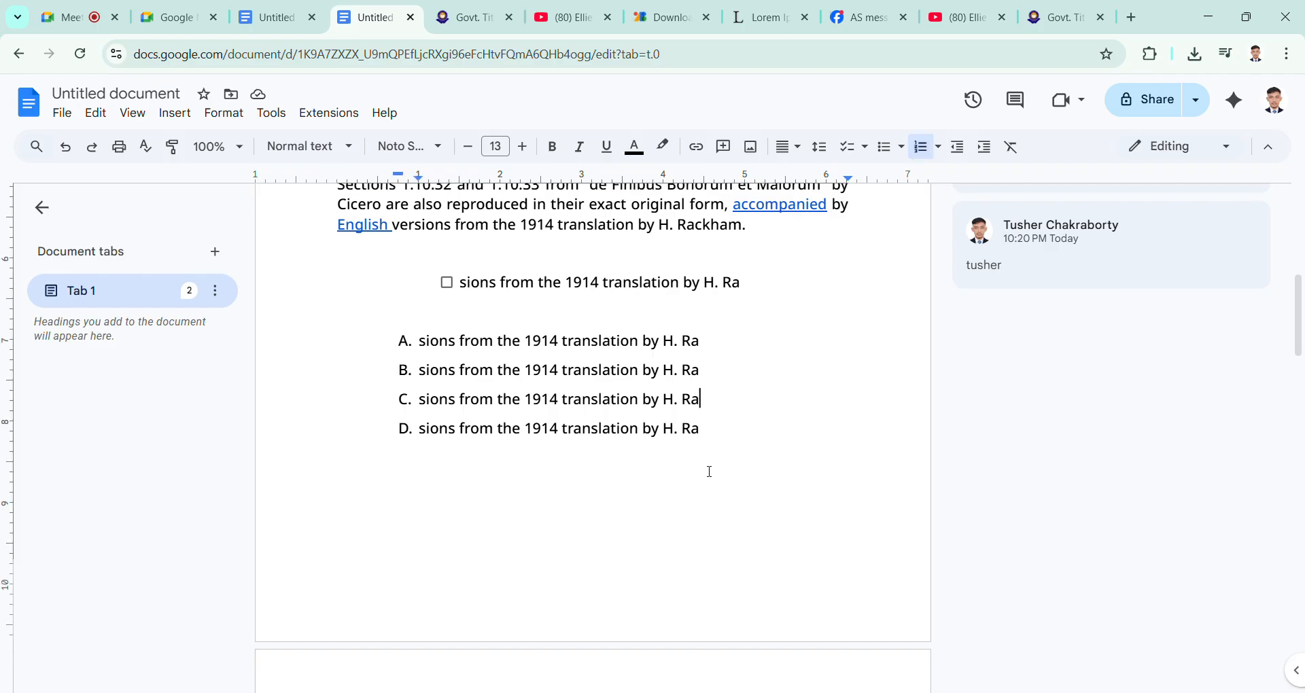
pyautogui.doubleClick(351, 618)
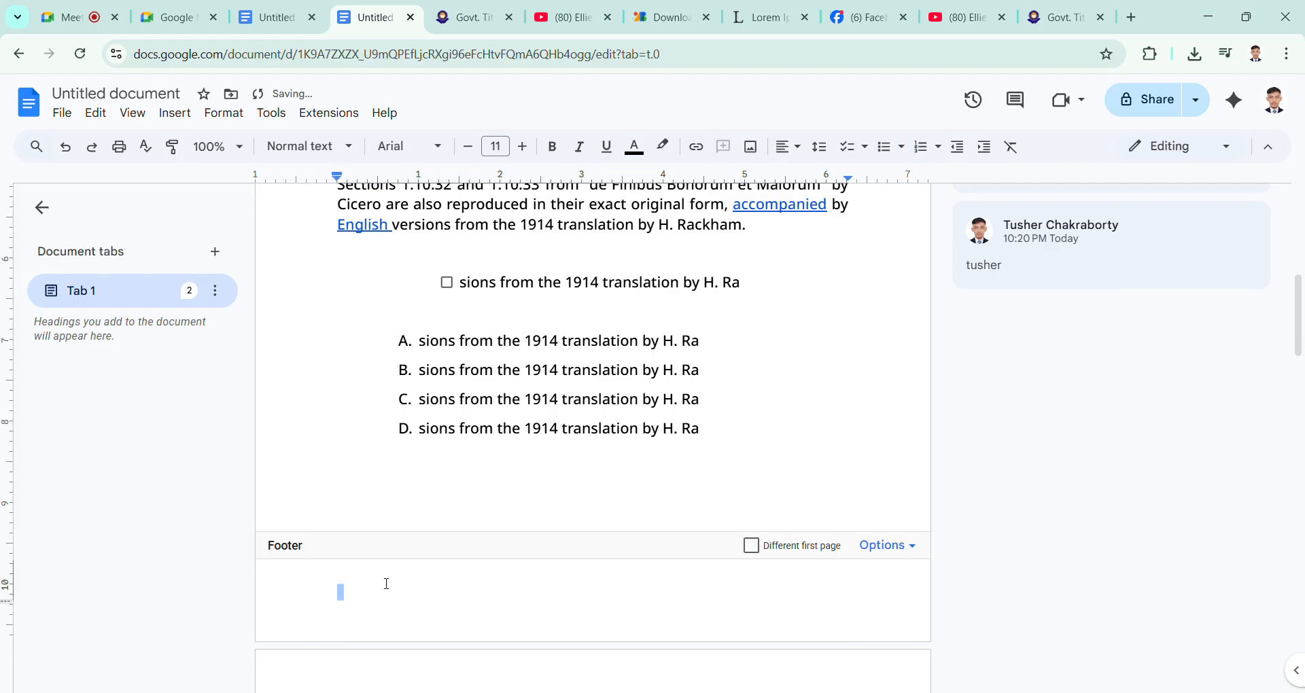
pyautogui.click(440, 509)
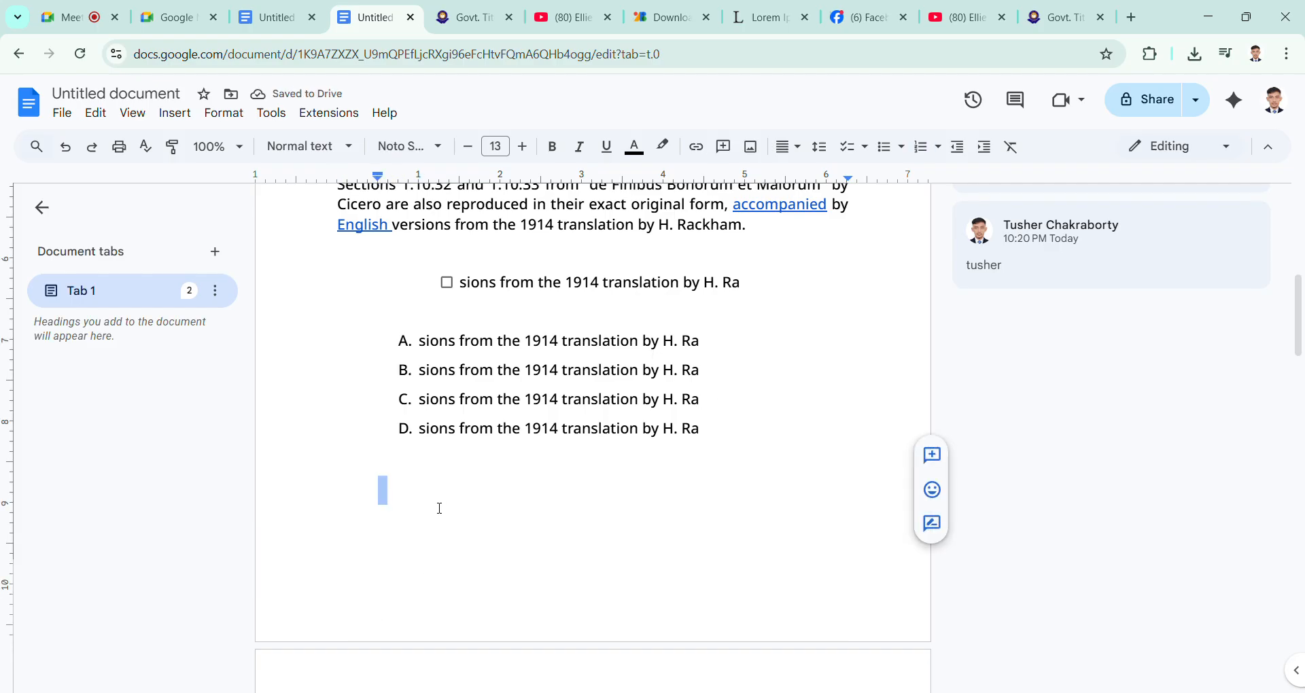
pyautogui.click(439, 509)
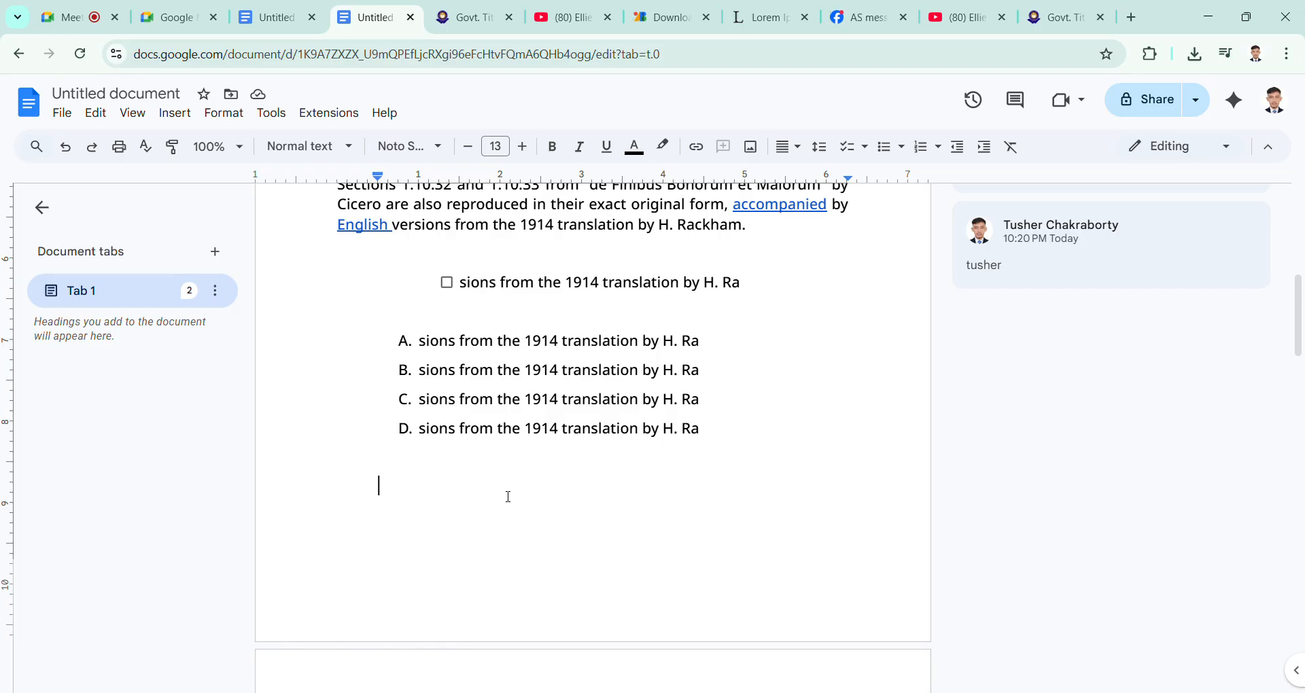
# Step: Delete the TITUMIR COLLEGE title from the first page's header
pyautogui.scroll(8, 509, 497)
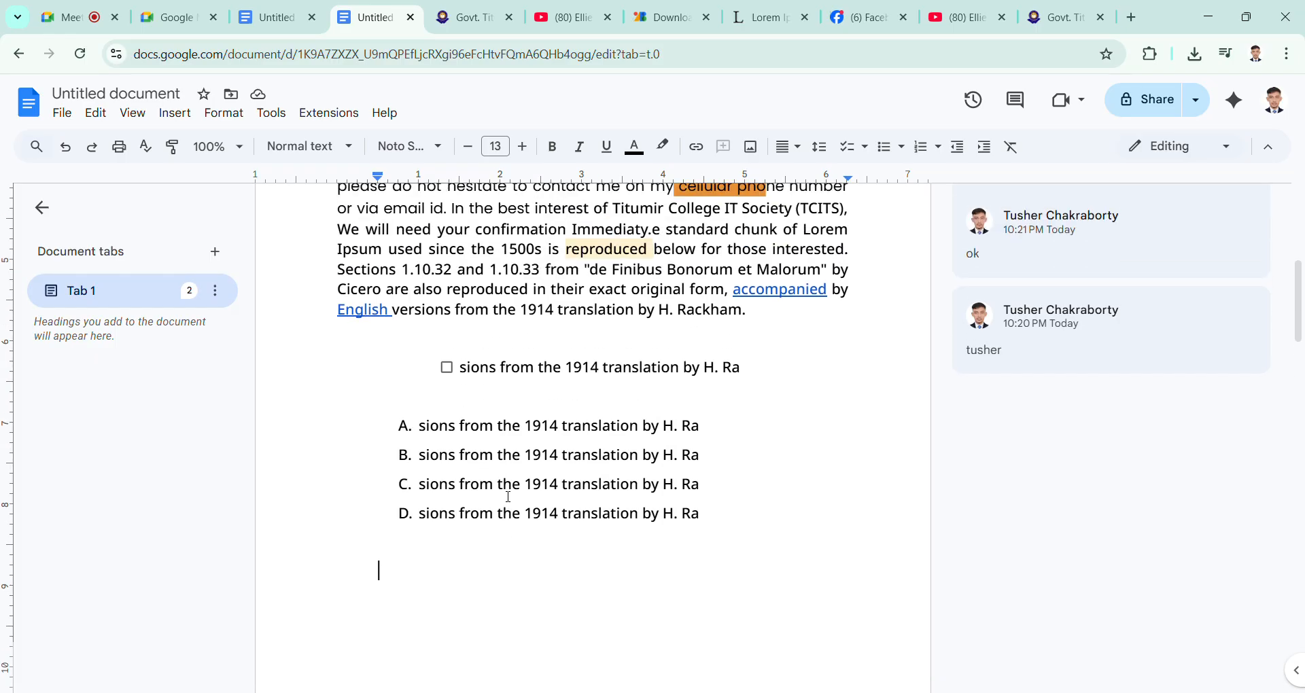
pyautogui.tripleClick(747, 293)
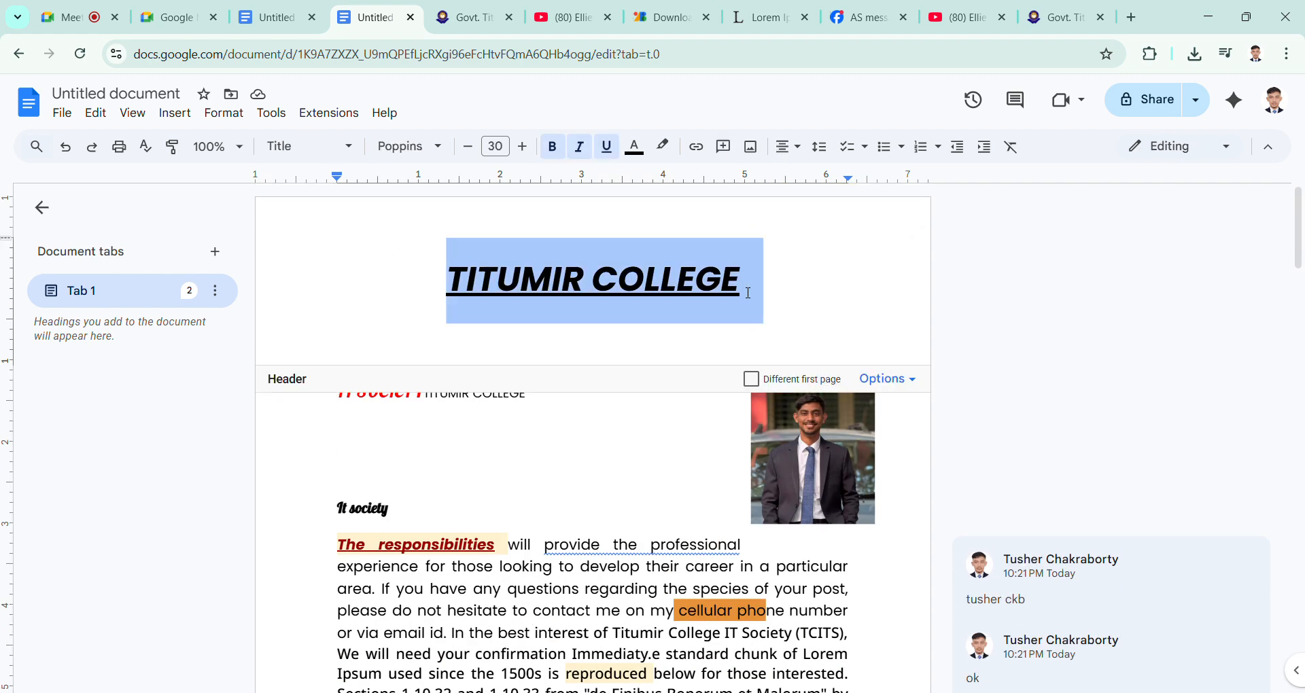
pyautogui.press('BackSpace')
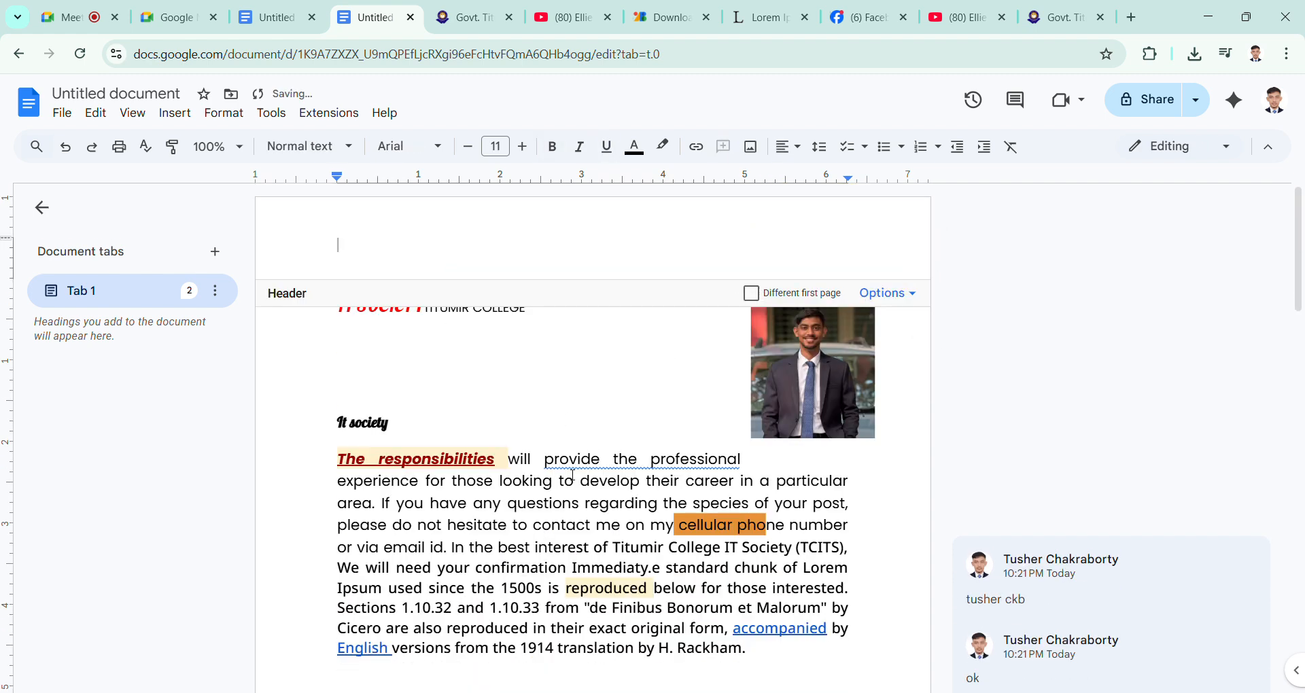
# Step: Copy the formatted words "The responsibilities" from the body paragraph, paste them into the empty page header and return to the body
pyautogui.click(348, 464)
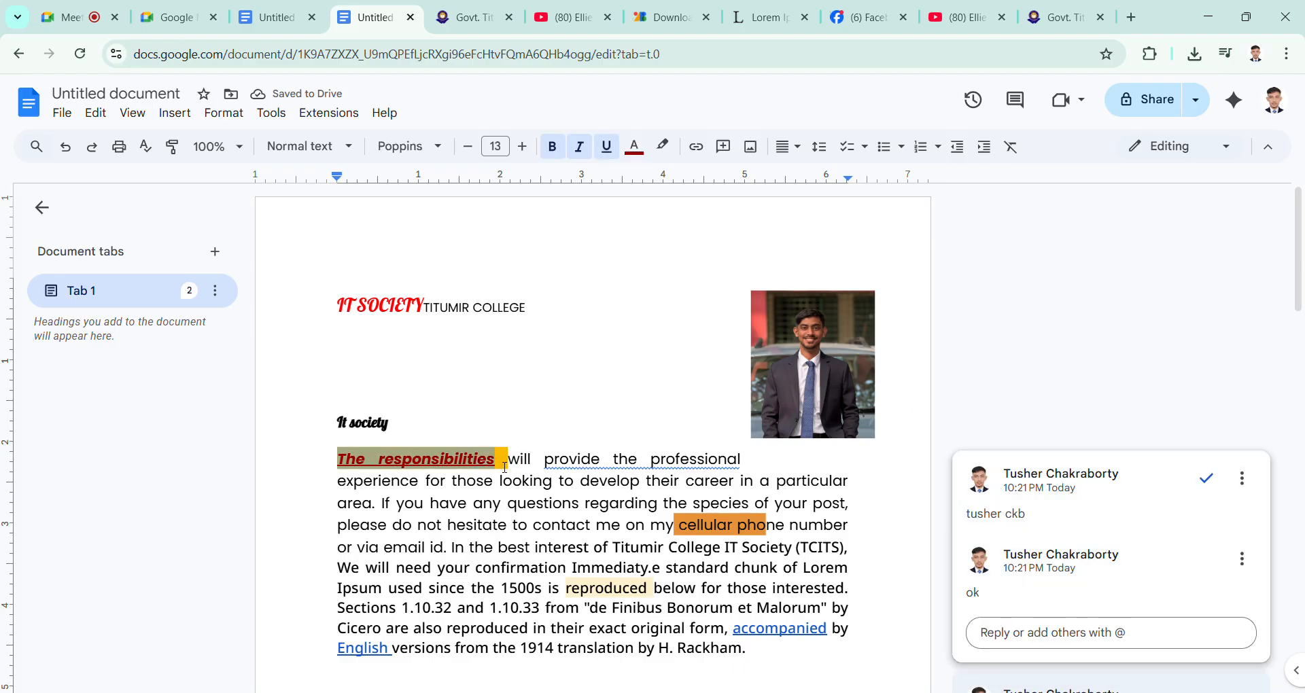
pyautogui.doubleClick(606, 243)
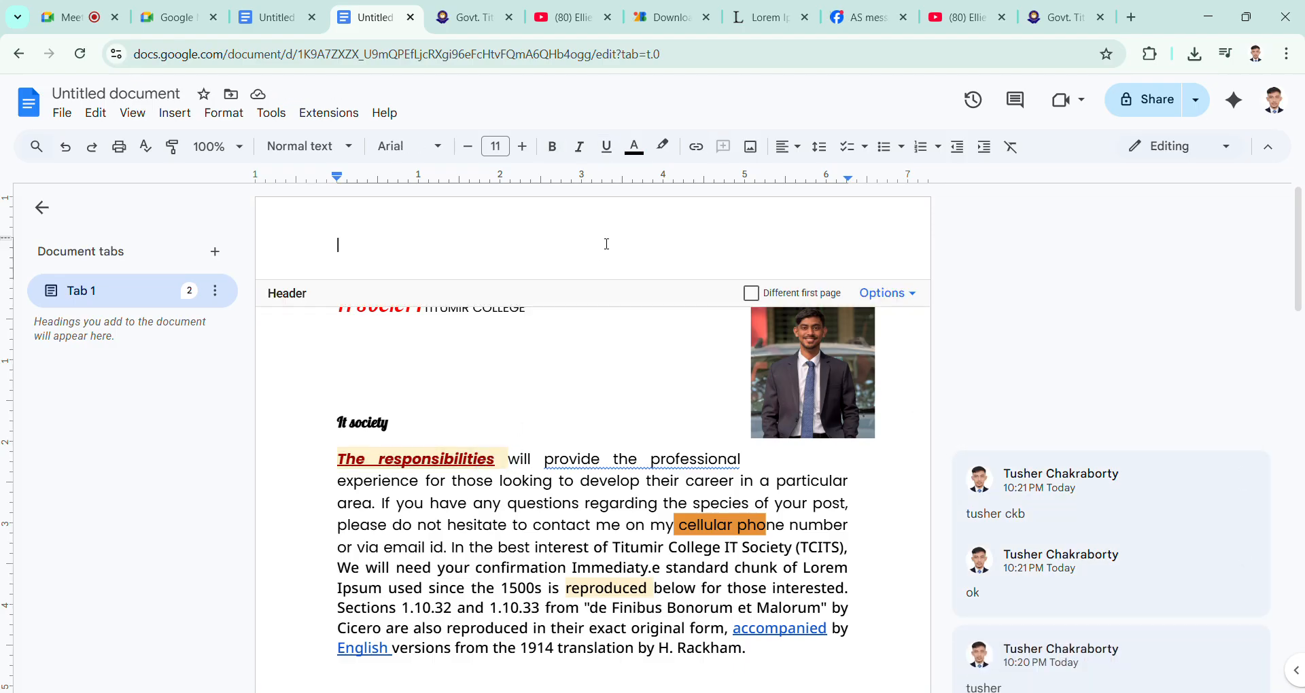
pyautogui.write('The responsibilities')
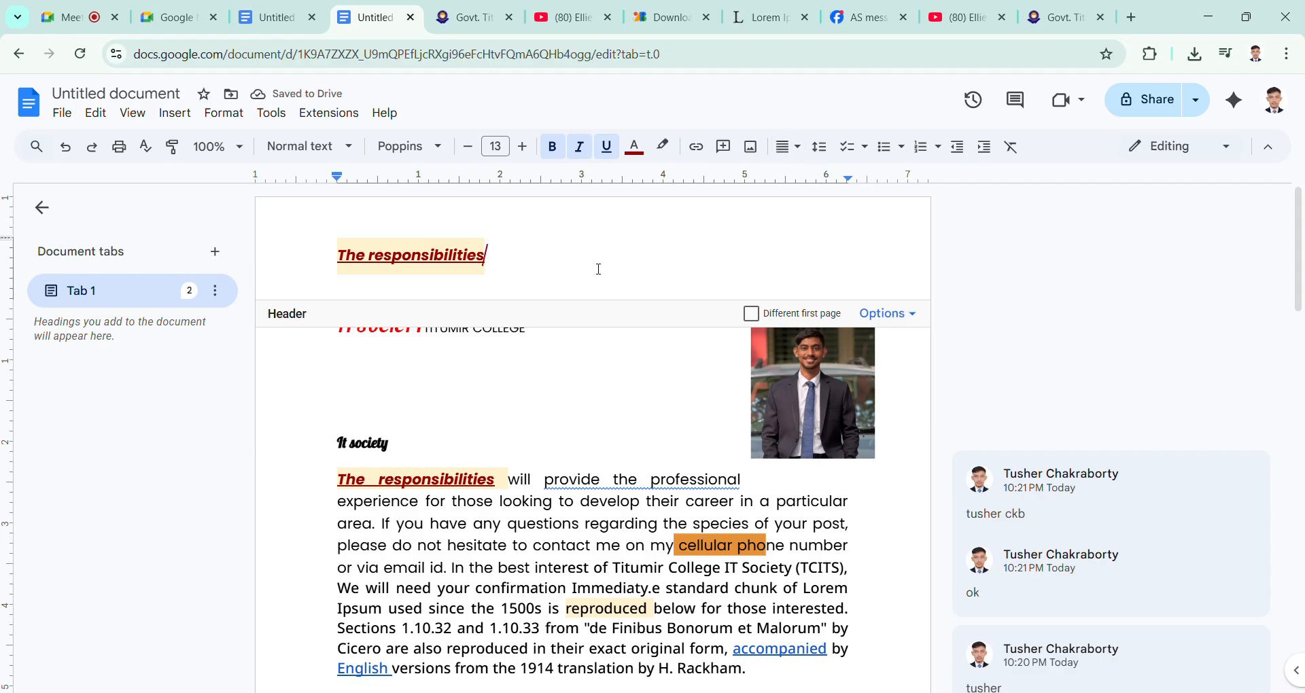
pyautogui.click(561, 376)
# Step: Check the new header text on the first and second pages
pyautogui.scroll(-11, 561, 376)
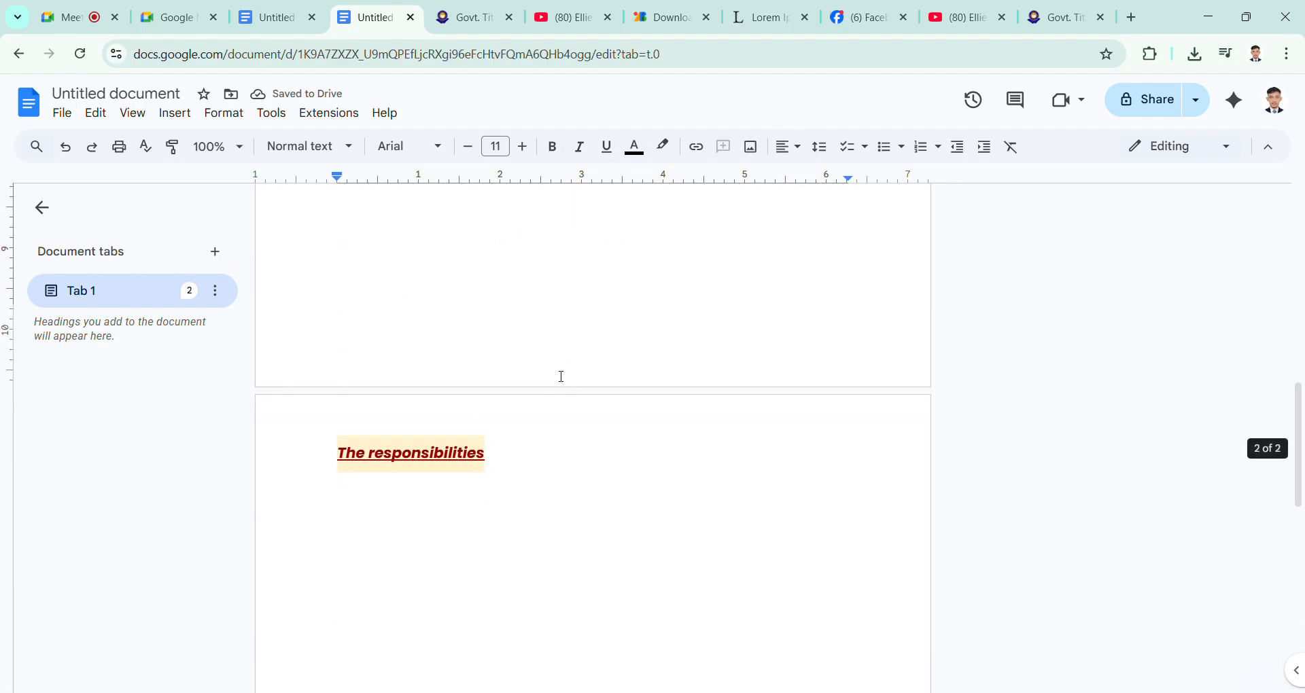
pyautogui.scroll(6, 560, 374)
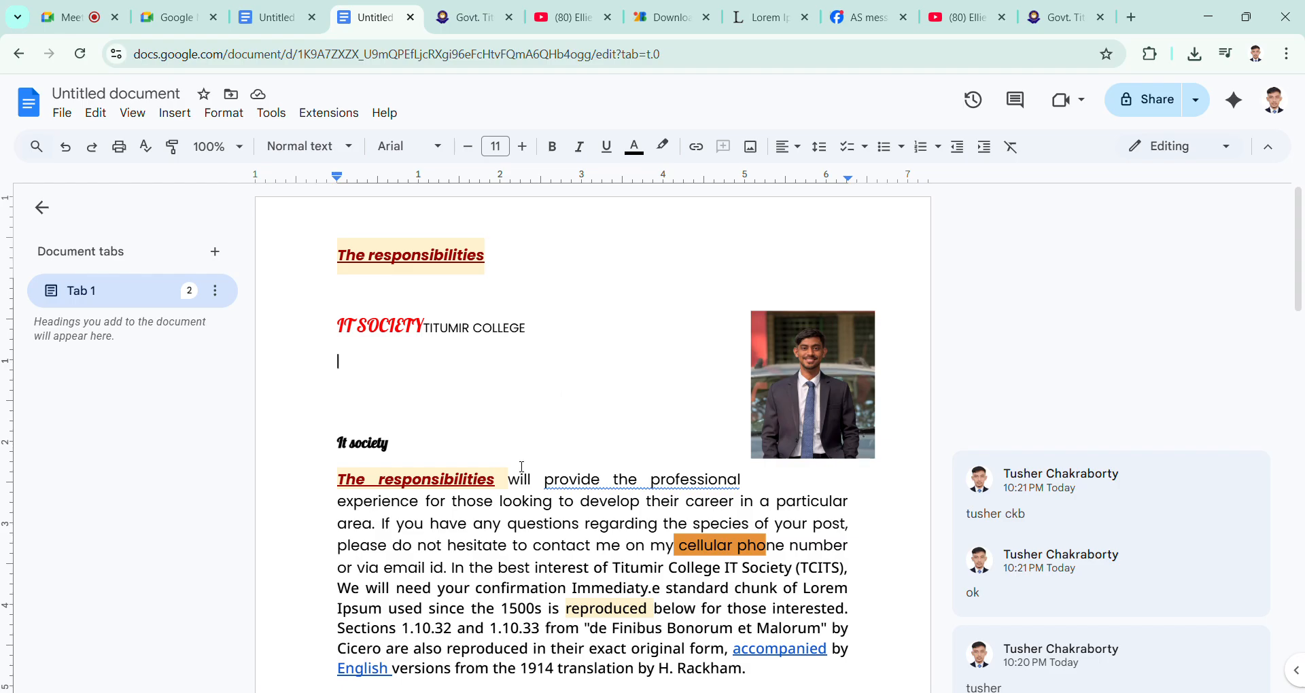
pyautogui.scroll(-12, 530, 507)
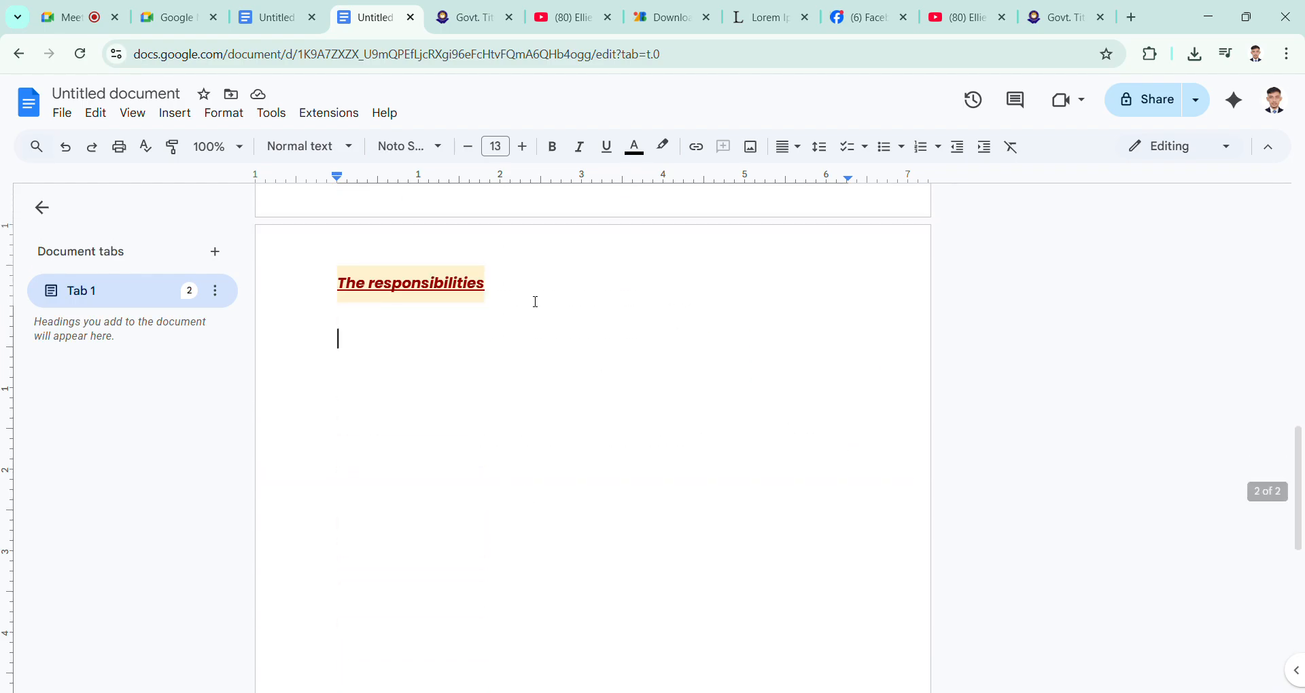
pyautogui.scroll(10, 537, 304)
pyautogui.scroll(3, 536, 301)
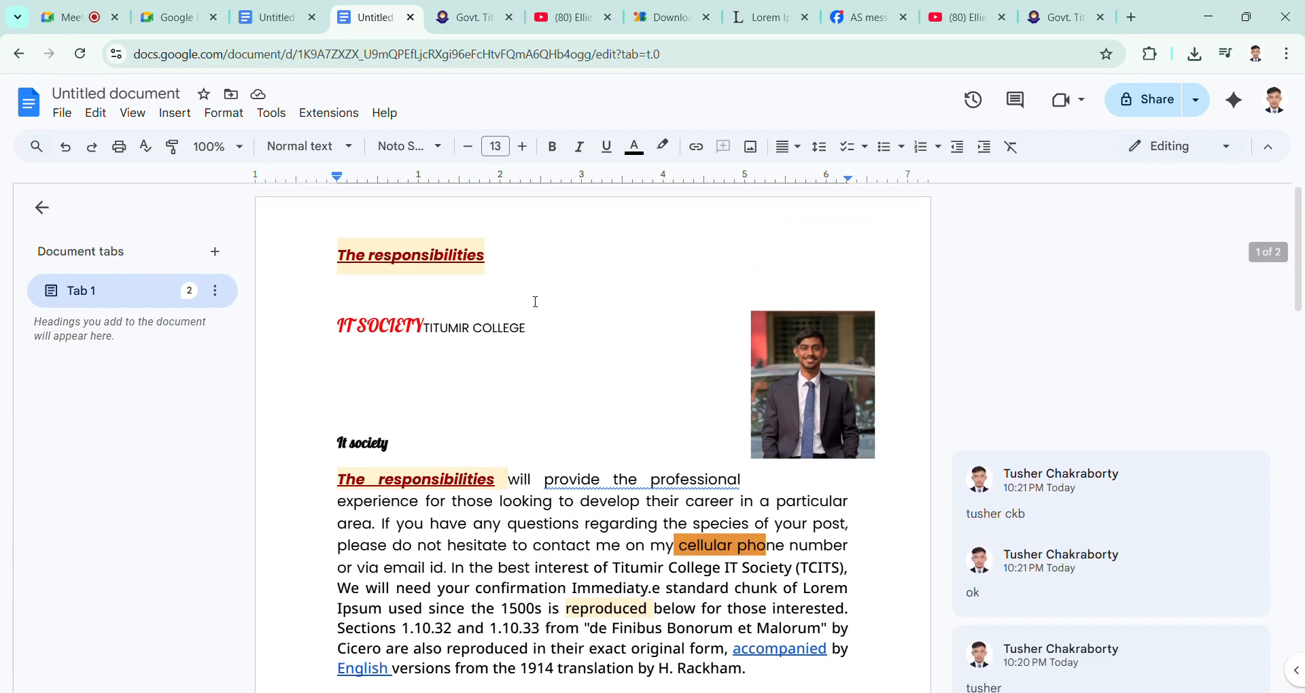
# Step: Turn on Different first page for the header, enter "College" as the first page header and check the second page's header
pyautogui.doubleClick(539, 277)
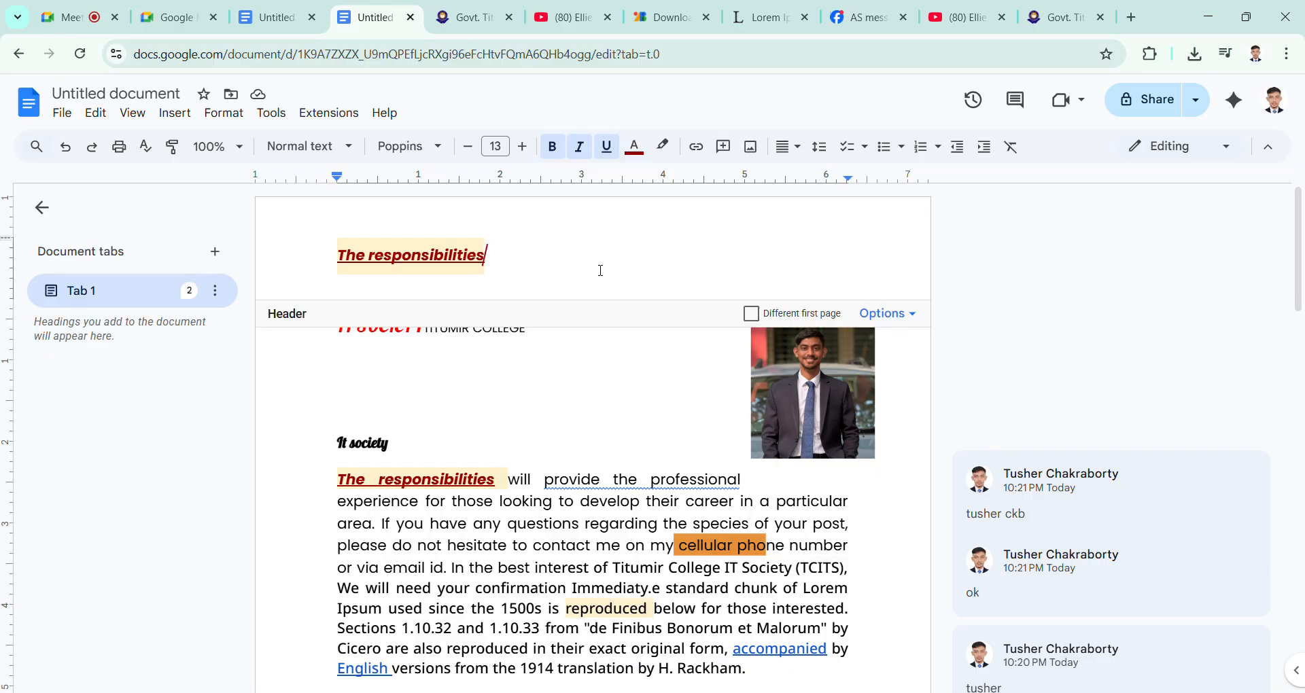
pyautogui.moveTo(600, 270); pyautogui.dragTo(319, 278)
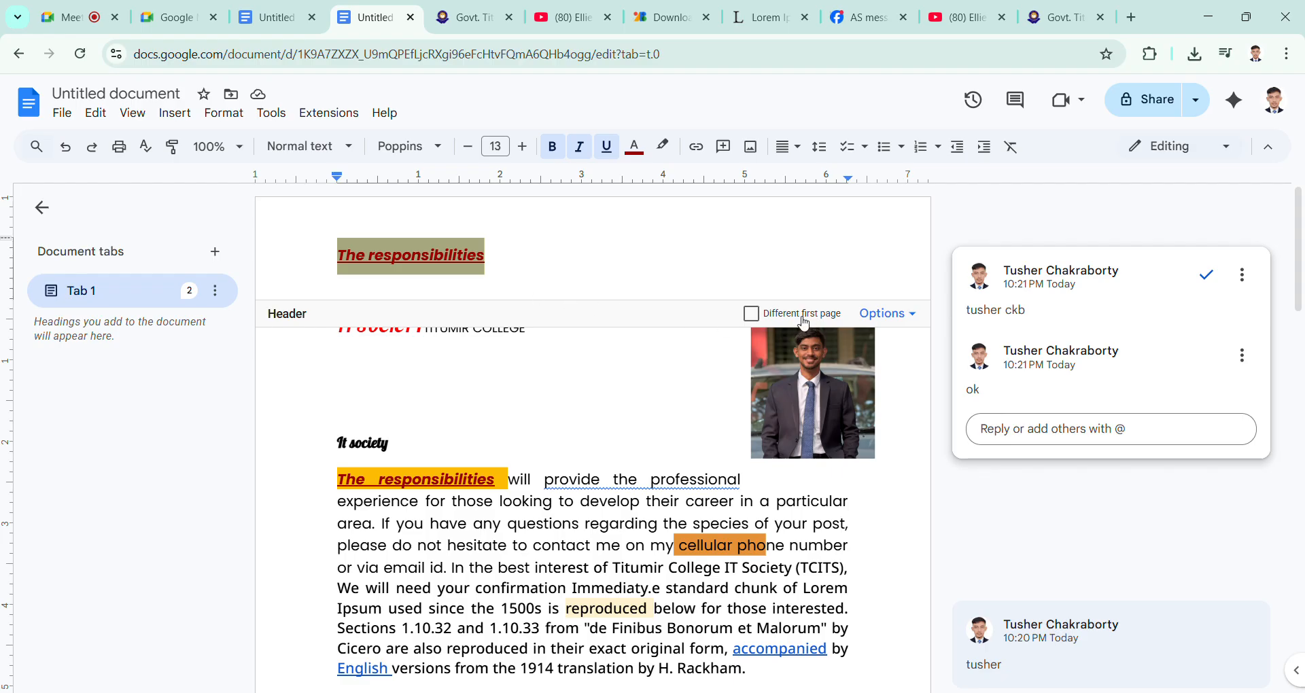
pyautogui.click(752, 313)
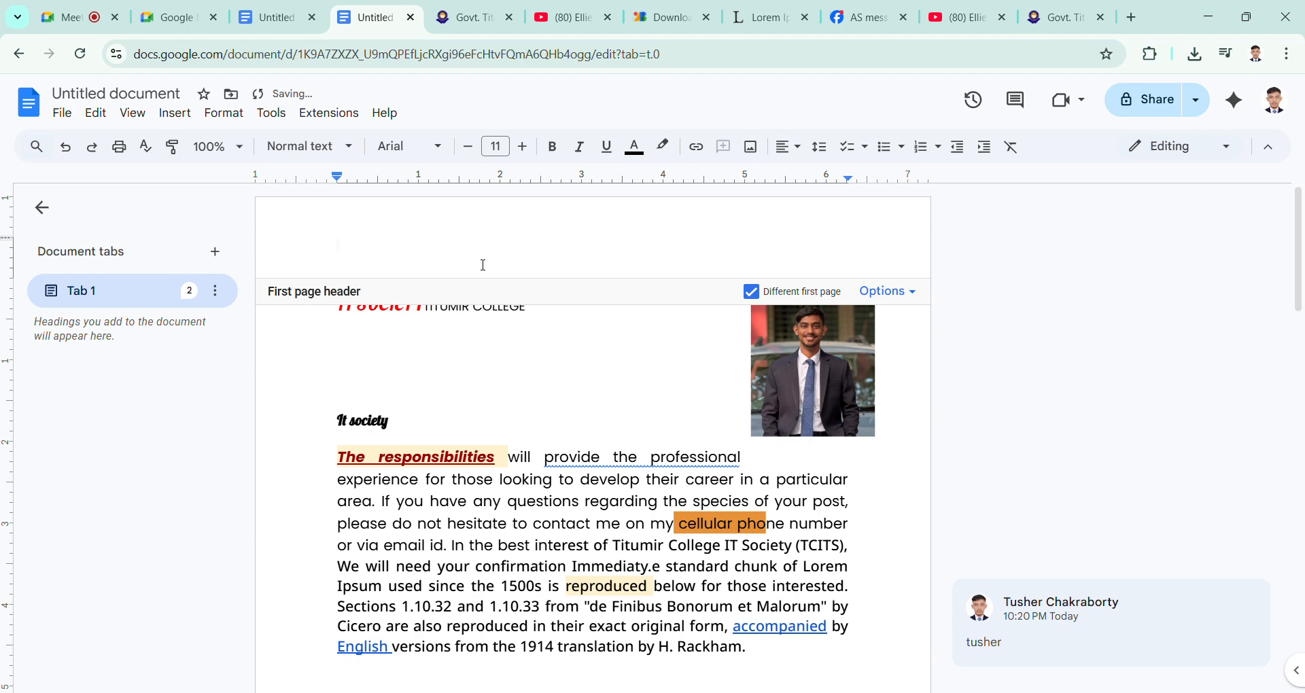
pyautogui.write('college')
pyautogui.press('Return')
pyautogui.click(545, 373)
pyautogui.scroll(-10, 387, 258)
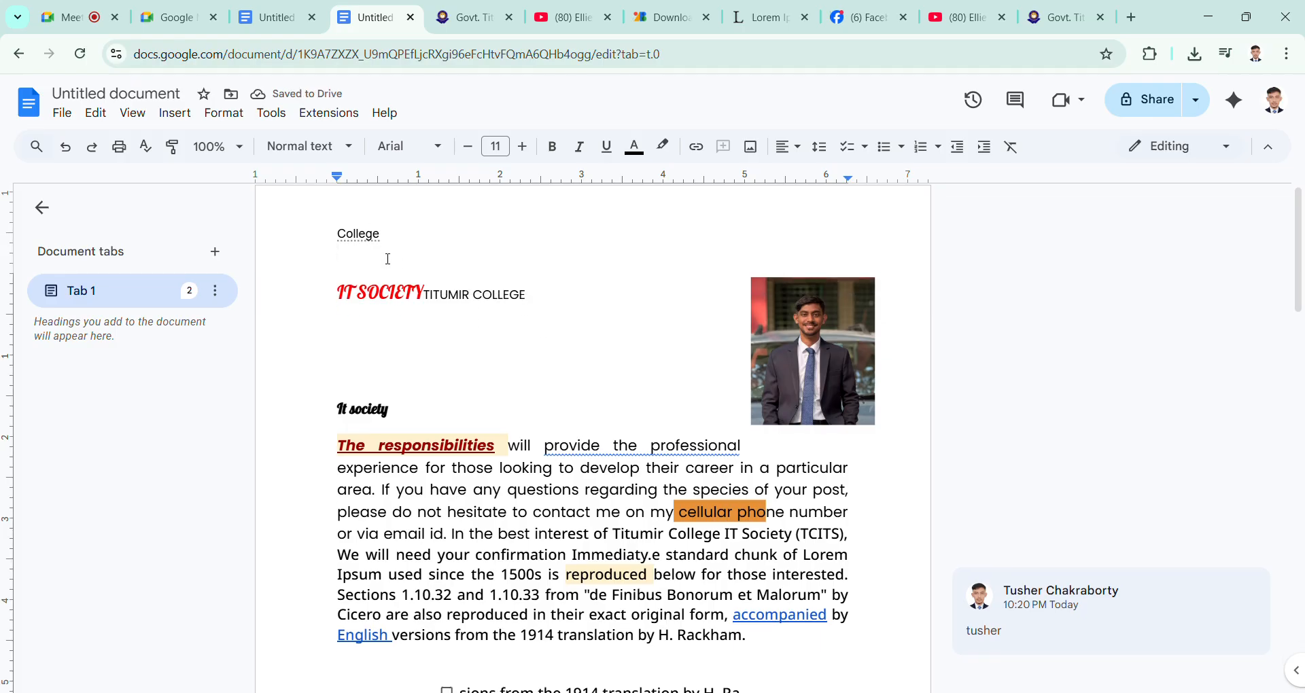
pyautogui.click(539, 489)
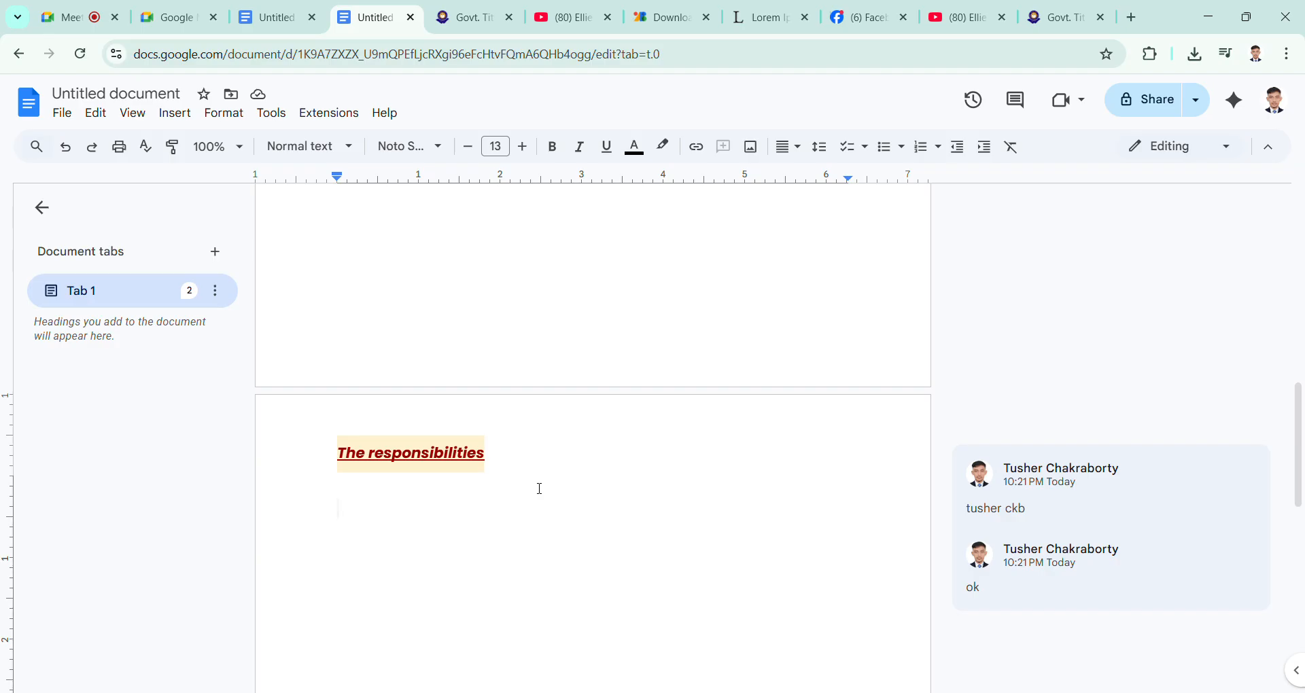
# Step: Turn off Different first page for the header and check the header on both pages
pyautogui.scroll(10, 540, 489)
pyautogui.doubleClick(466, 227)
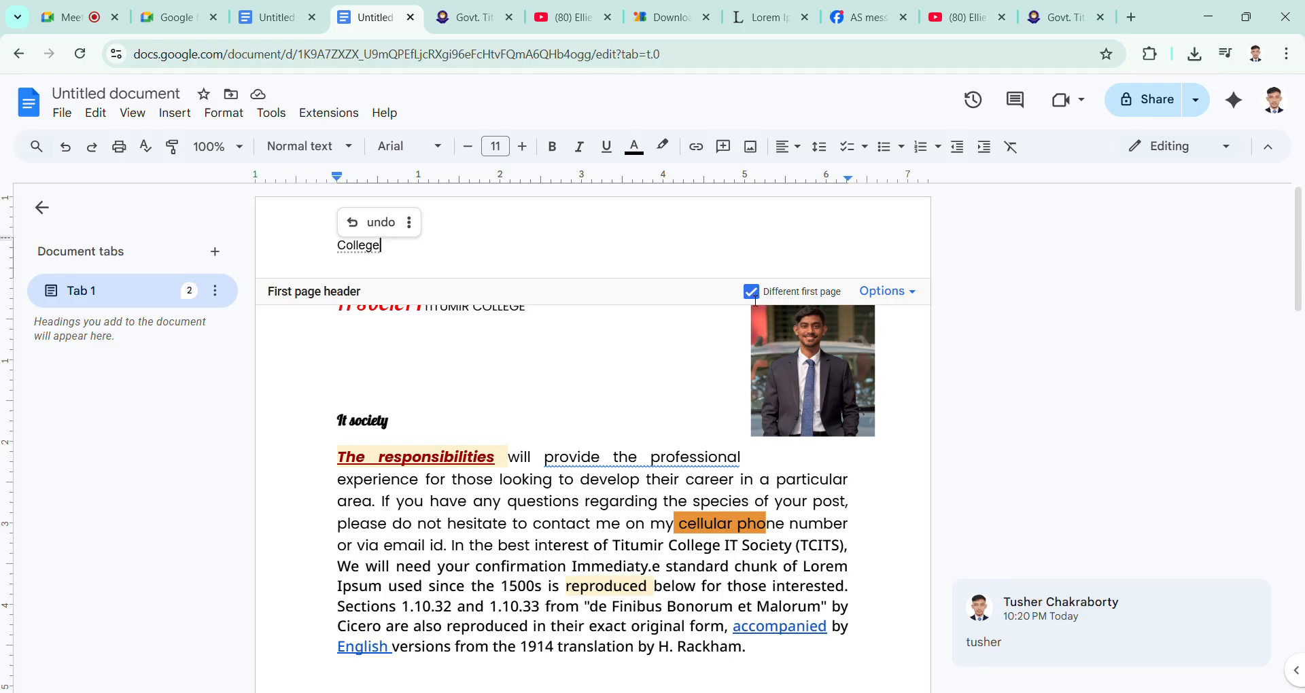
pyautogui.click(754, 297)
pyautogui.click(652, 383)
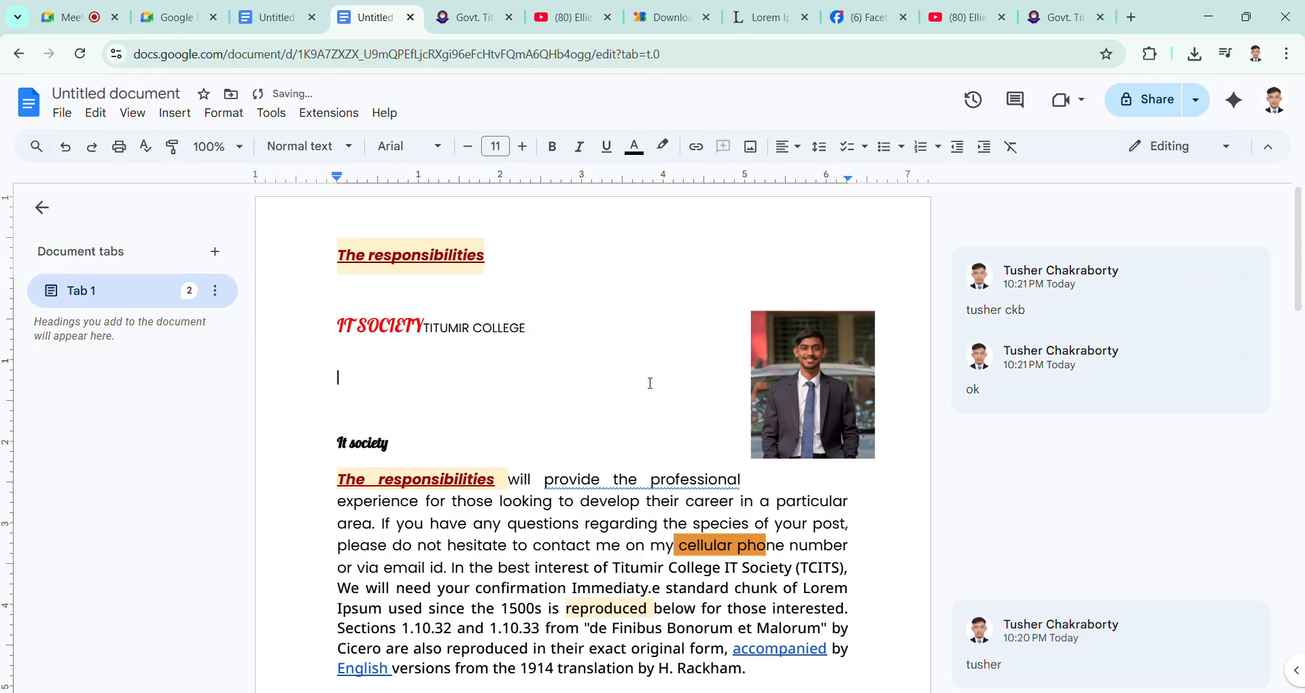
pyautogui.scroll(-13, 651, 383)
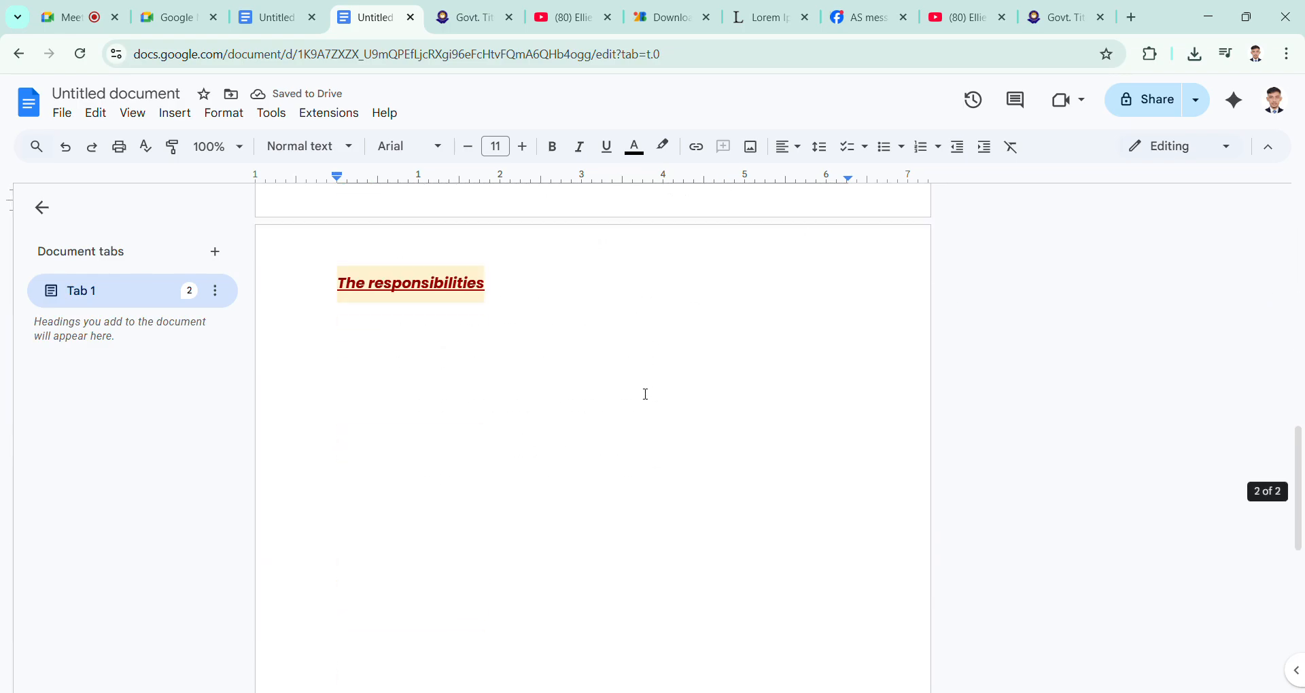
pyautogui.scroll(-3, 637, 397)
pyautogui.scroll(15, 637, 398)
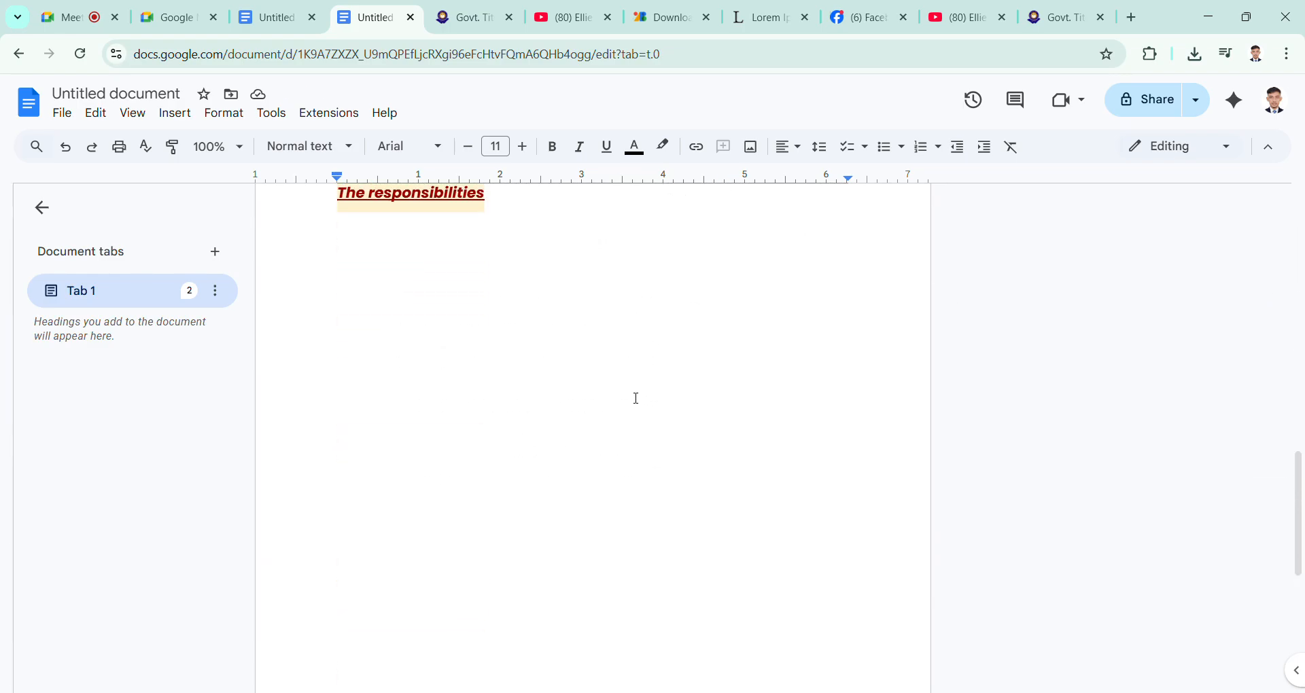
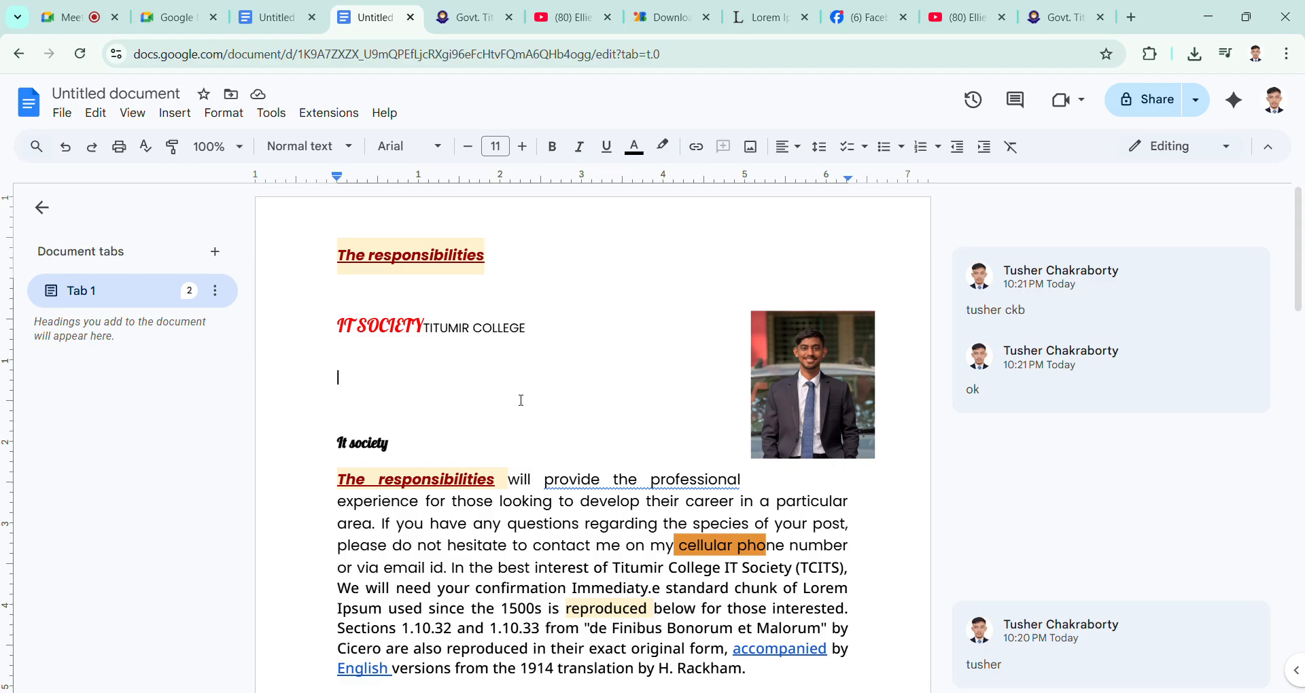
# Step: Open the first page's footer and paste the copied formatted words "The responsibilities" into it
pyautogui.scroll(-4, 506, 420)
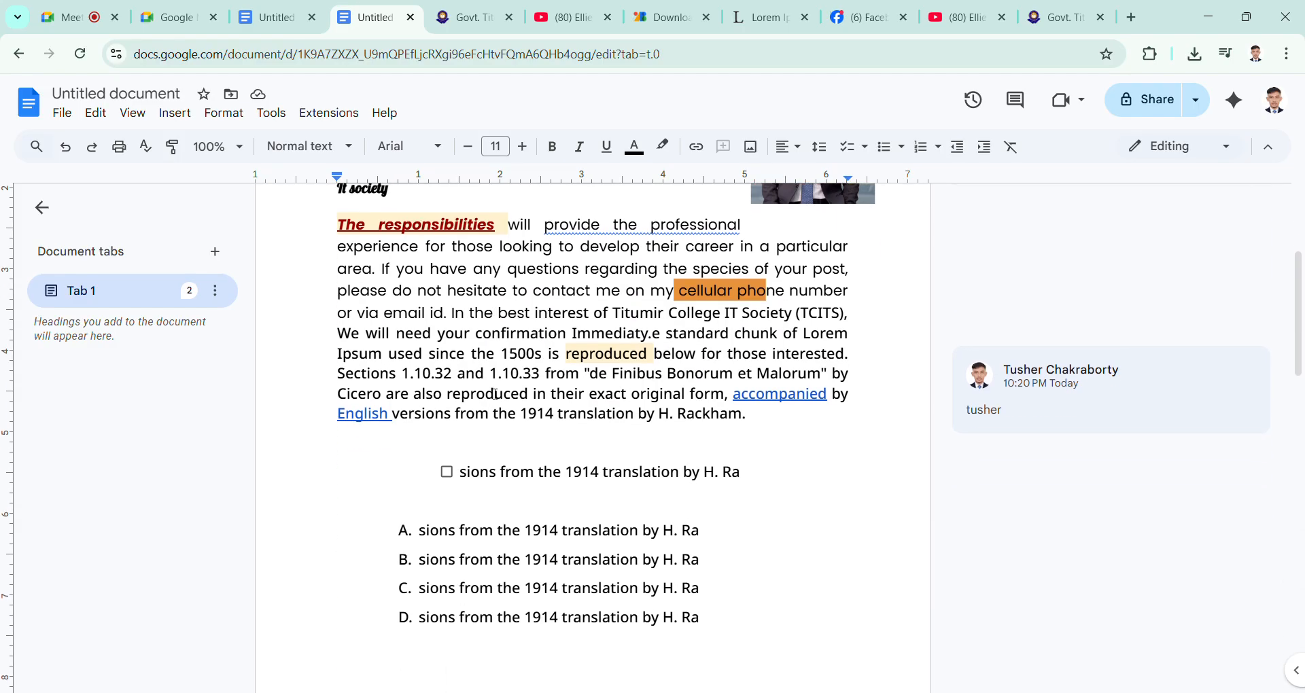
pyautogui.scroll(-4, 495, 394)
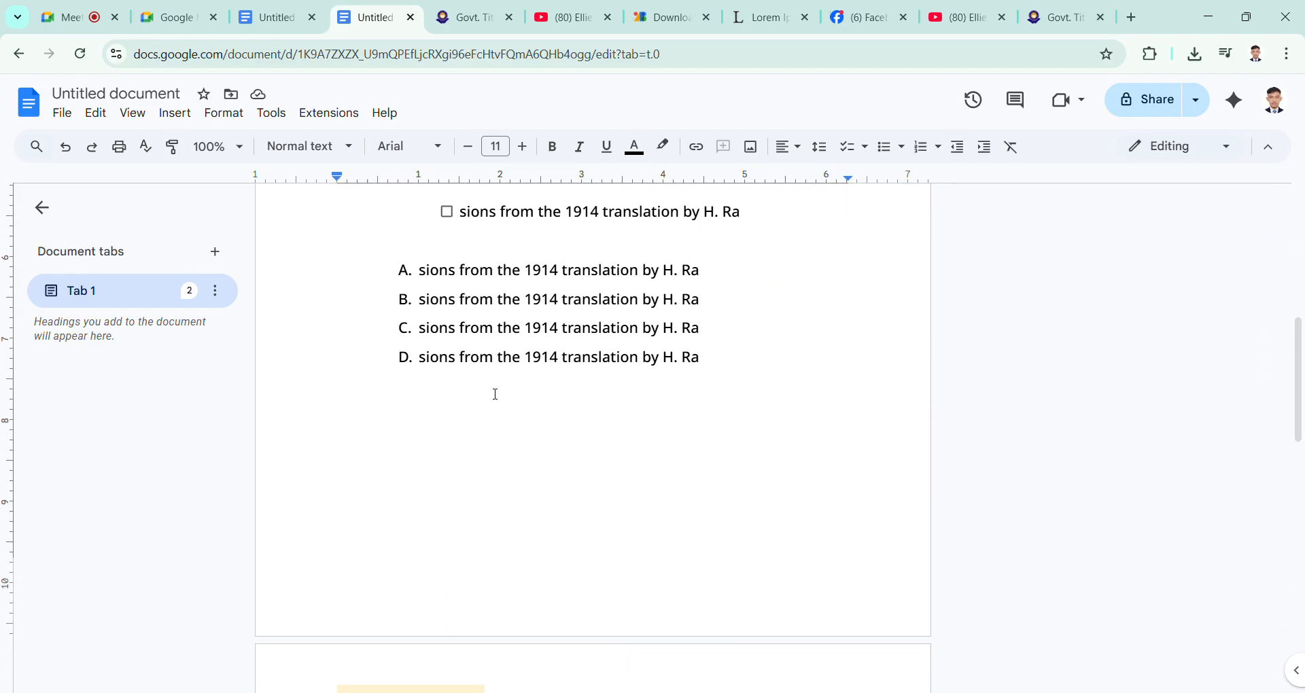
pyautogui.scroll(-3, 500, 435)
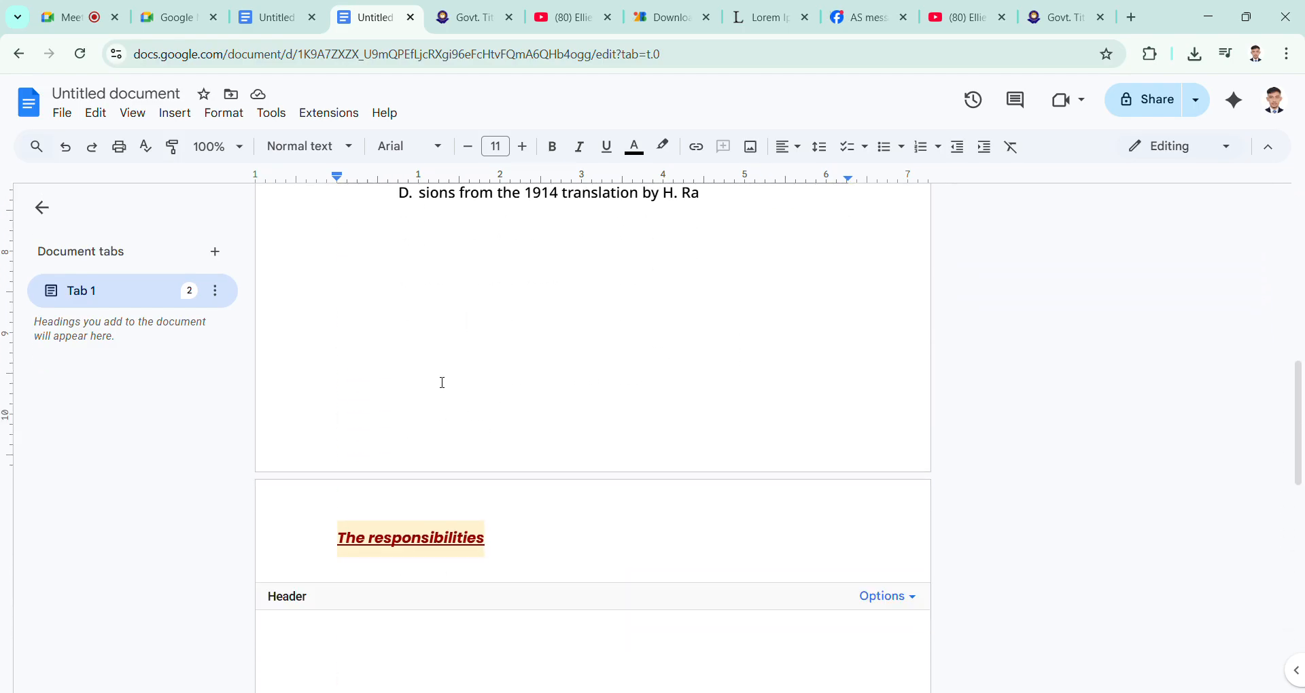
pyautogui.scroll(2, 439, 382)
pyautogui.scroll(-2, 440, 382)
pyautogui.doubleClick(411, 402)
pyautogui.click(435, 351)
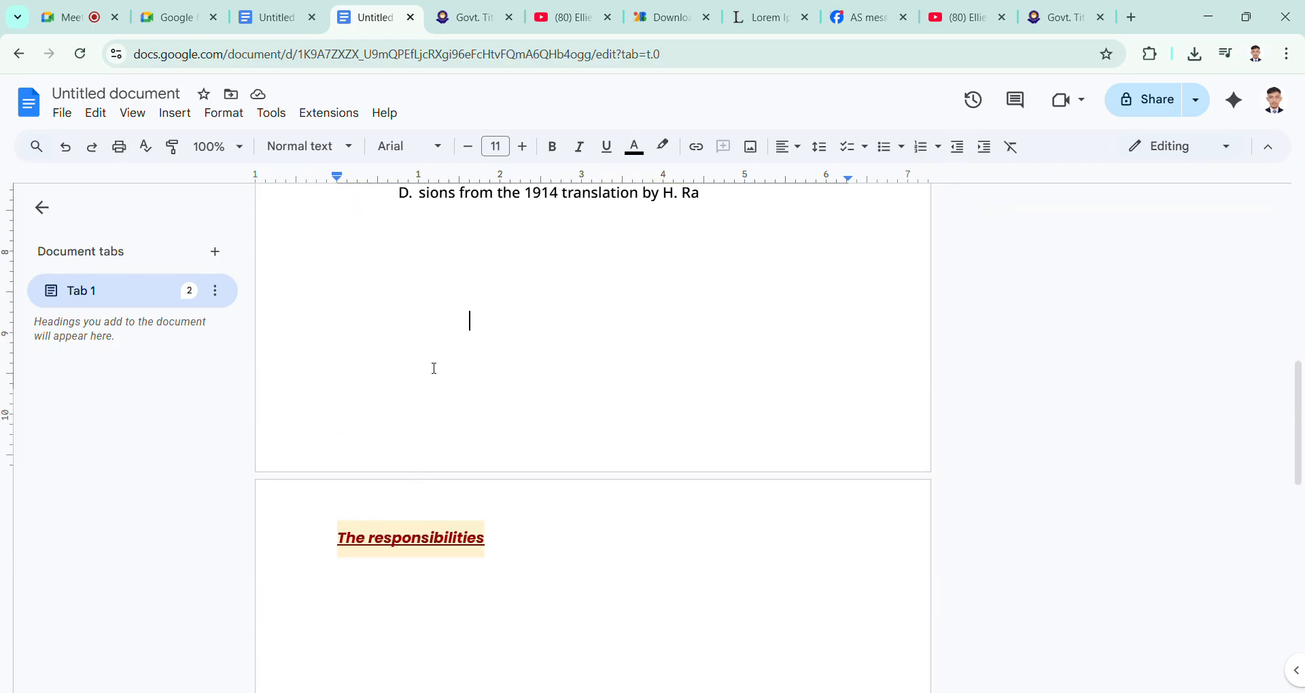
pyautogui.doubleClick(382, 421)
pyautogui.doubleClick(382, 421)
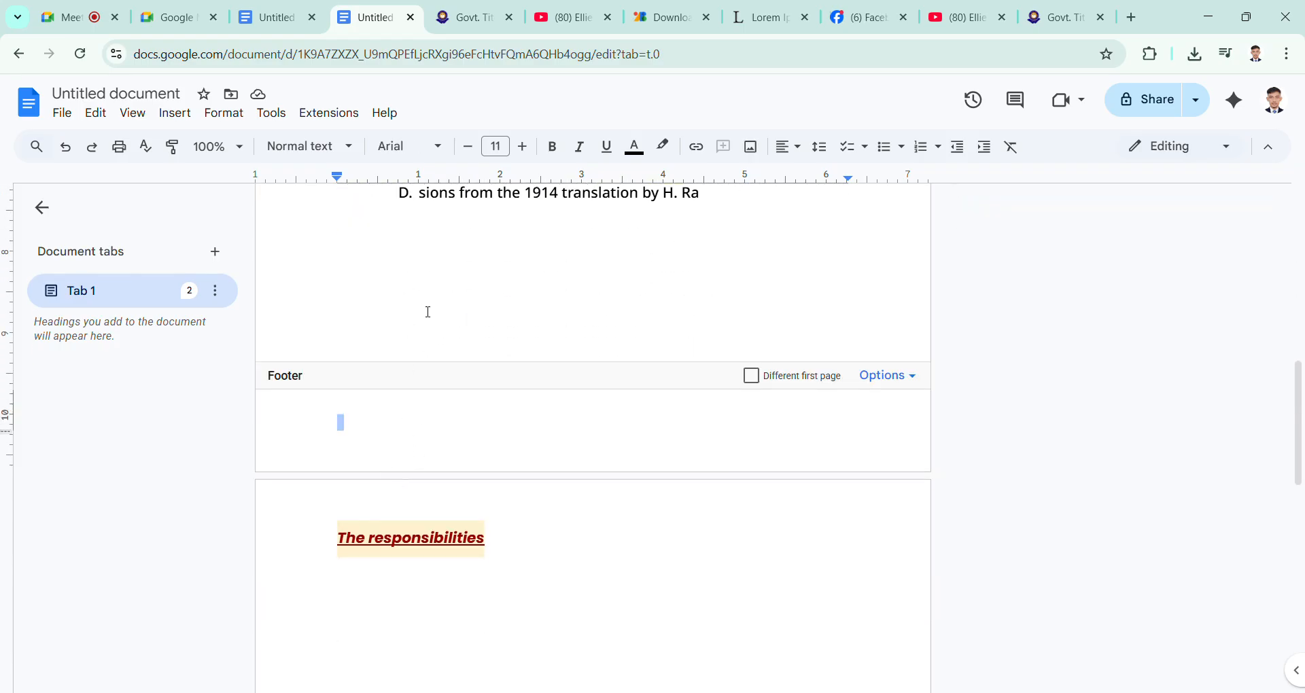
pyautogui.click(393, 428)
pyautogui.write('The responsibilities')
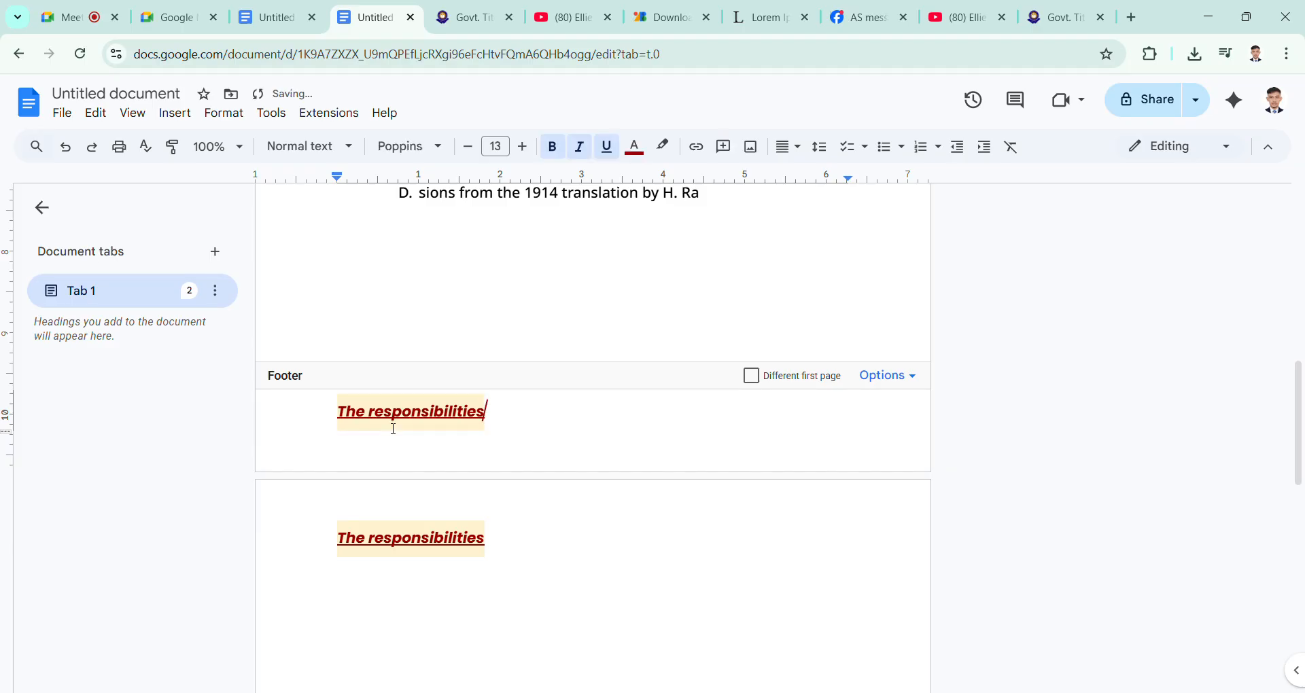
# Step: Replace the pasted footer text with "Well come", add an empty line below it and return to the body
pyautogui.moveTo(510, 419); pyautogui.dragTo(276, 422)
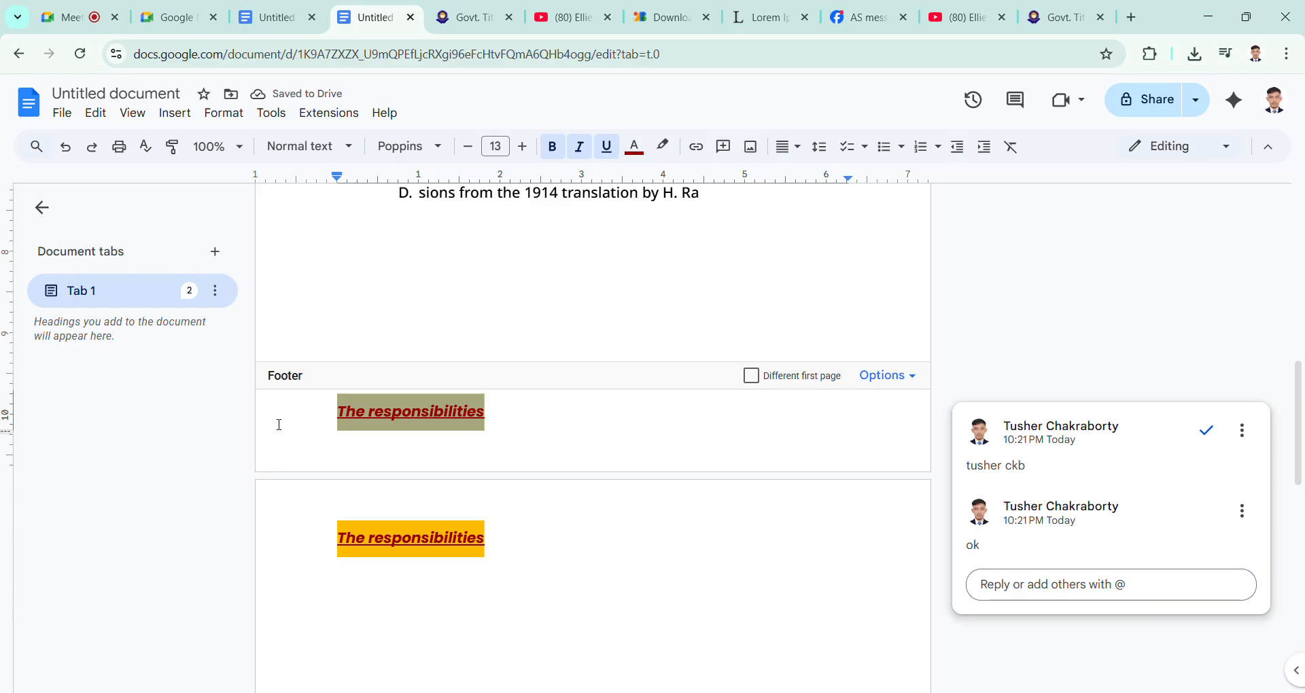
pyautogui.click(279, 425)
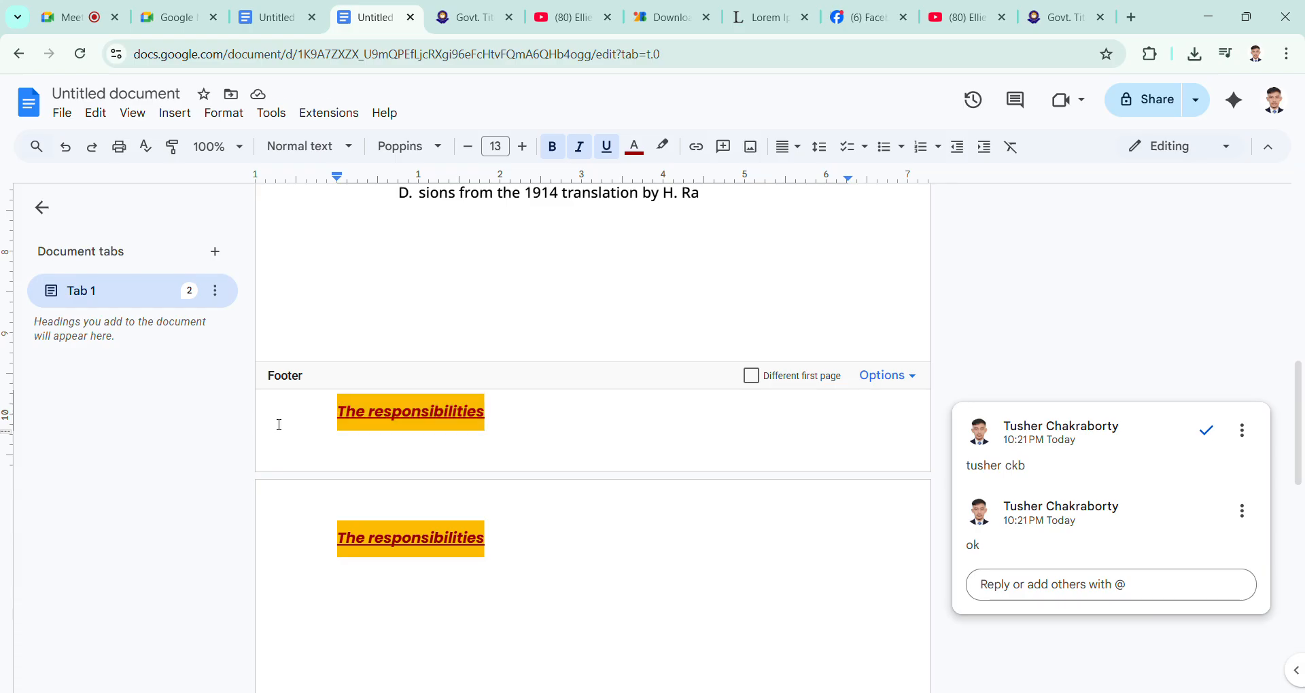
pyautogui.write('well')
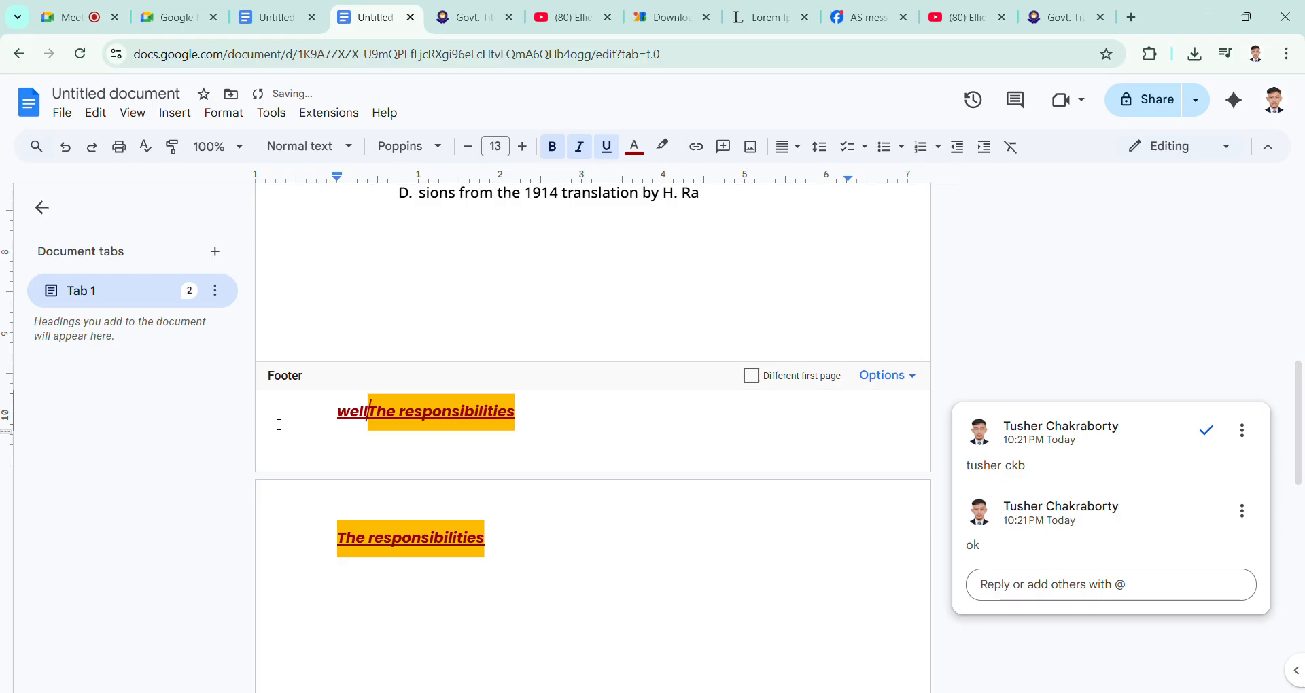
pyautogui.hotkey('ctrl', 'a')
pyautogui.press('BackSpace')
pyautogui.write('we')
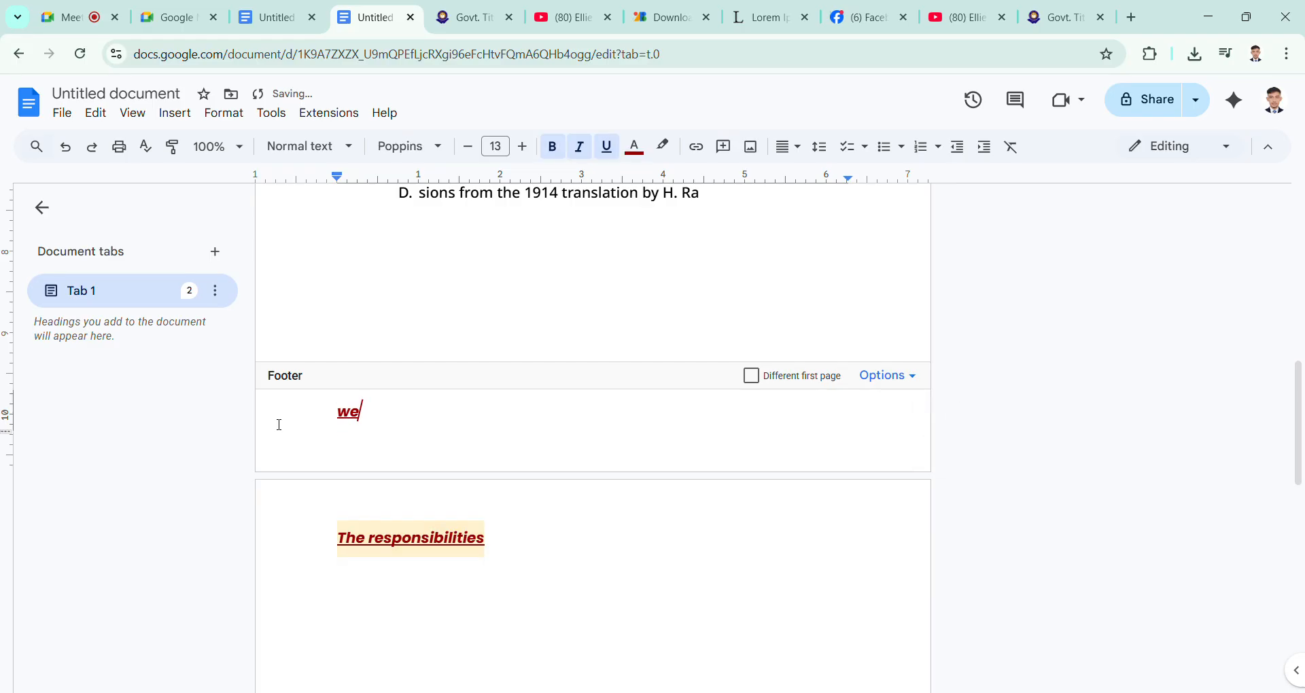
pyautogui.write('ll com')
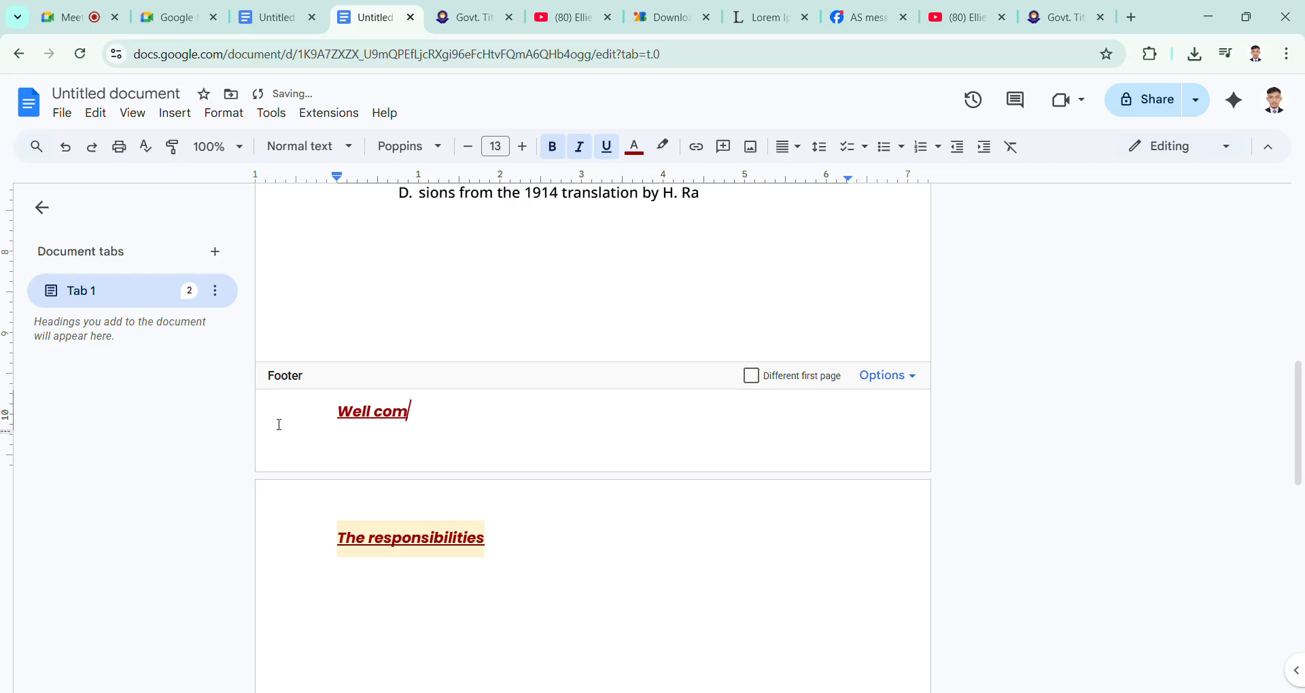
pyautogui.write('w')
pyautogui.press('BackSpace')
pyautogui.write('e')
pyautogui.press('Return')
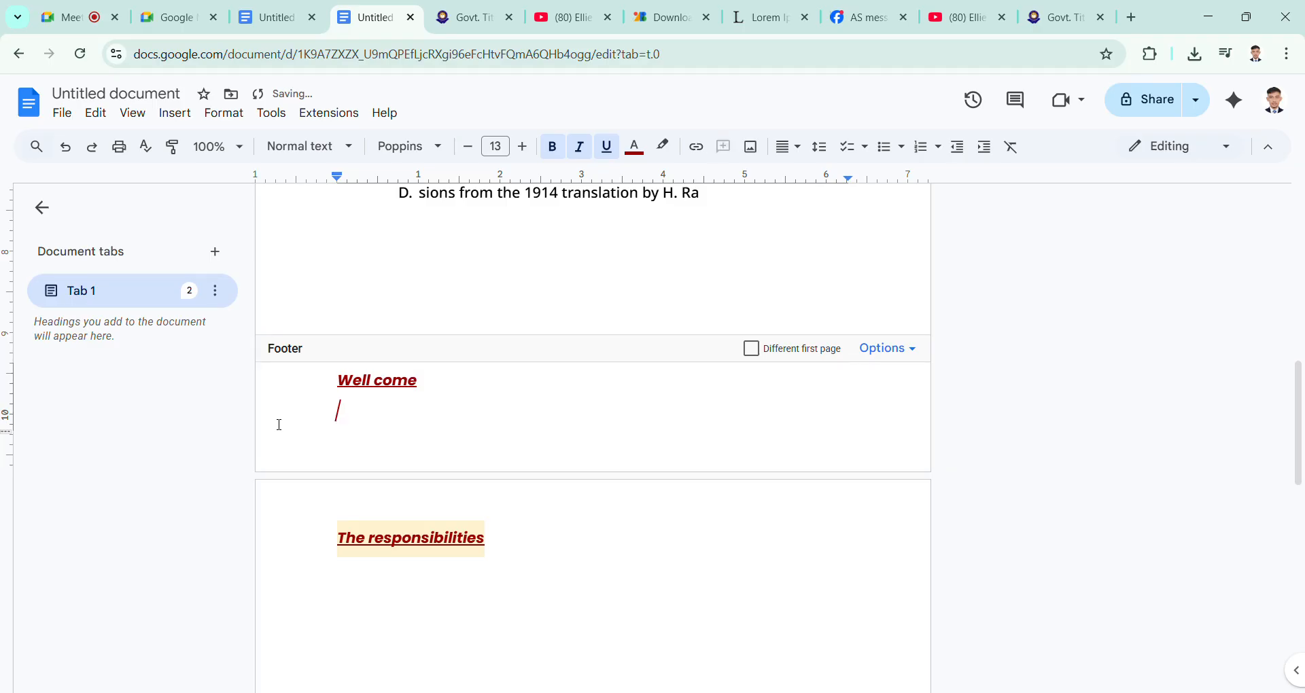
pyautogui.click(501, 243)
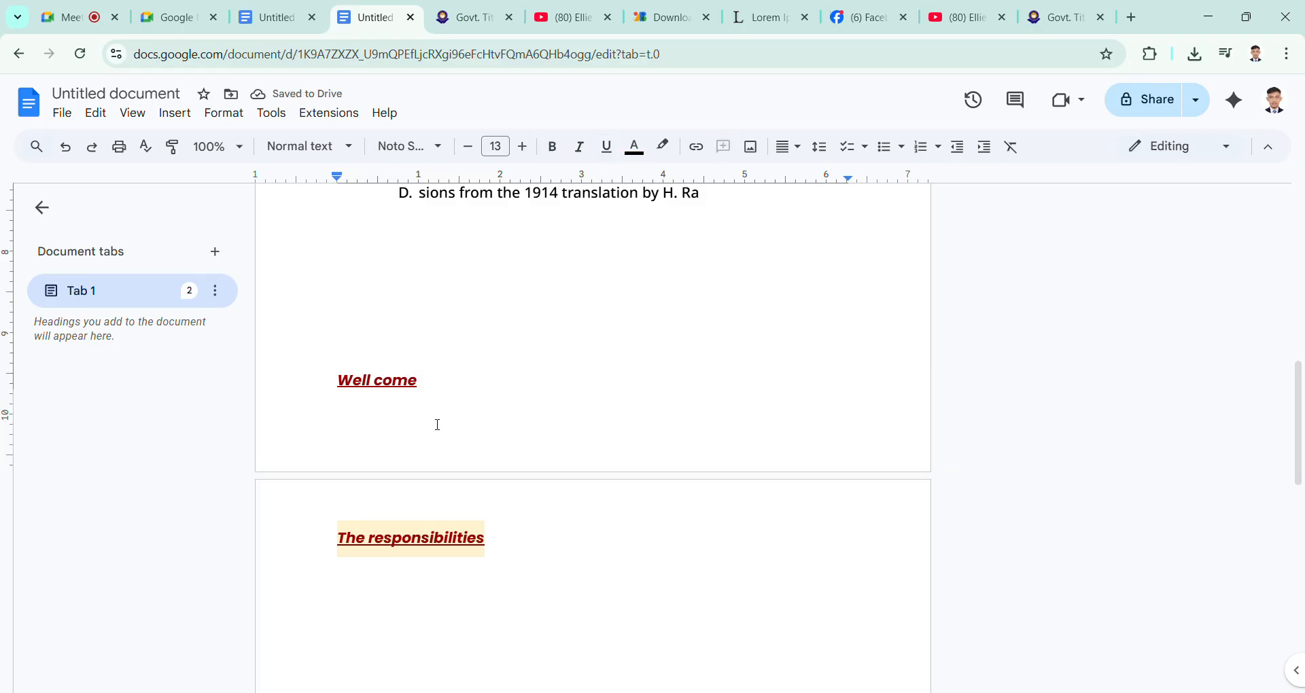
# Step: Center-align the words "Well come" in the first page's footer
pyautogui.scroll(-8, 417, 404)
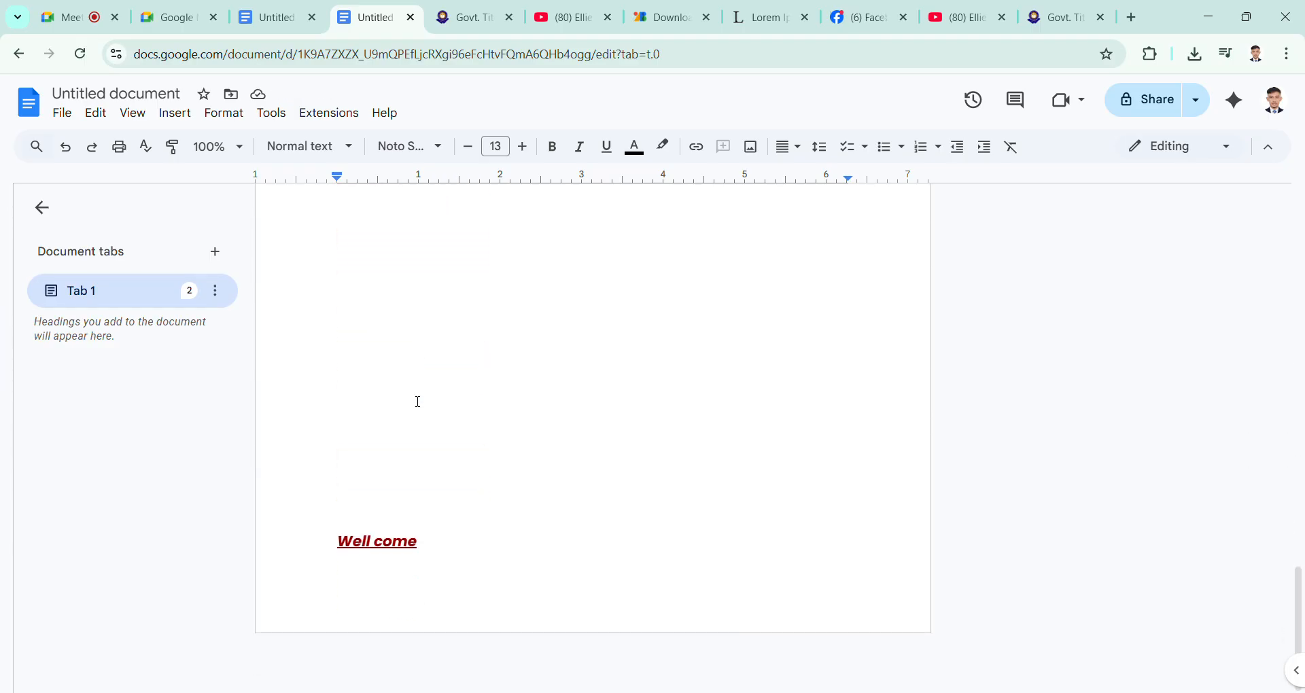
pyautogui.scroll(1, 448, 535)
pyautogui.scroll(10, 449, 535)
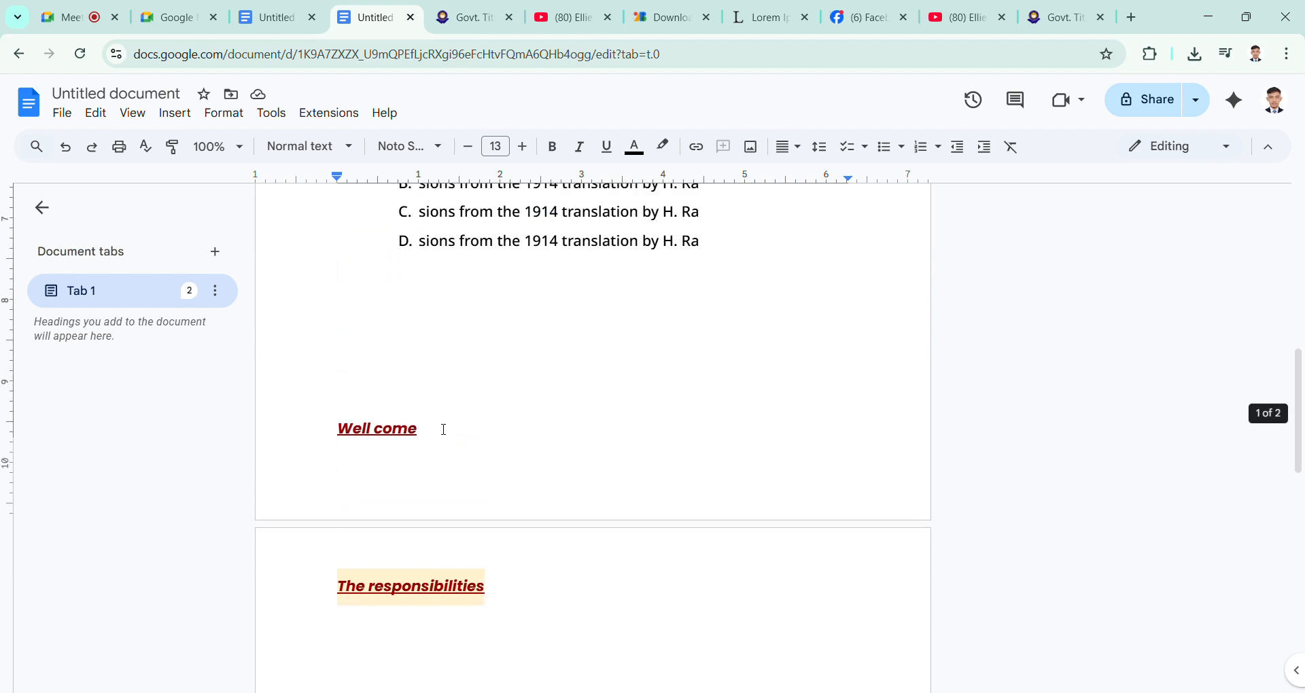
pyautogui.doubleClick(443, 430)
pyautogui.hotkey('ctrl', 'shift', 'Left')
pyautogui.hotkey('ctrl', 'shift', 'Left')
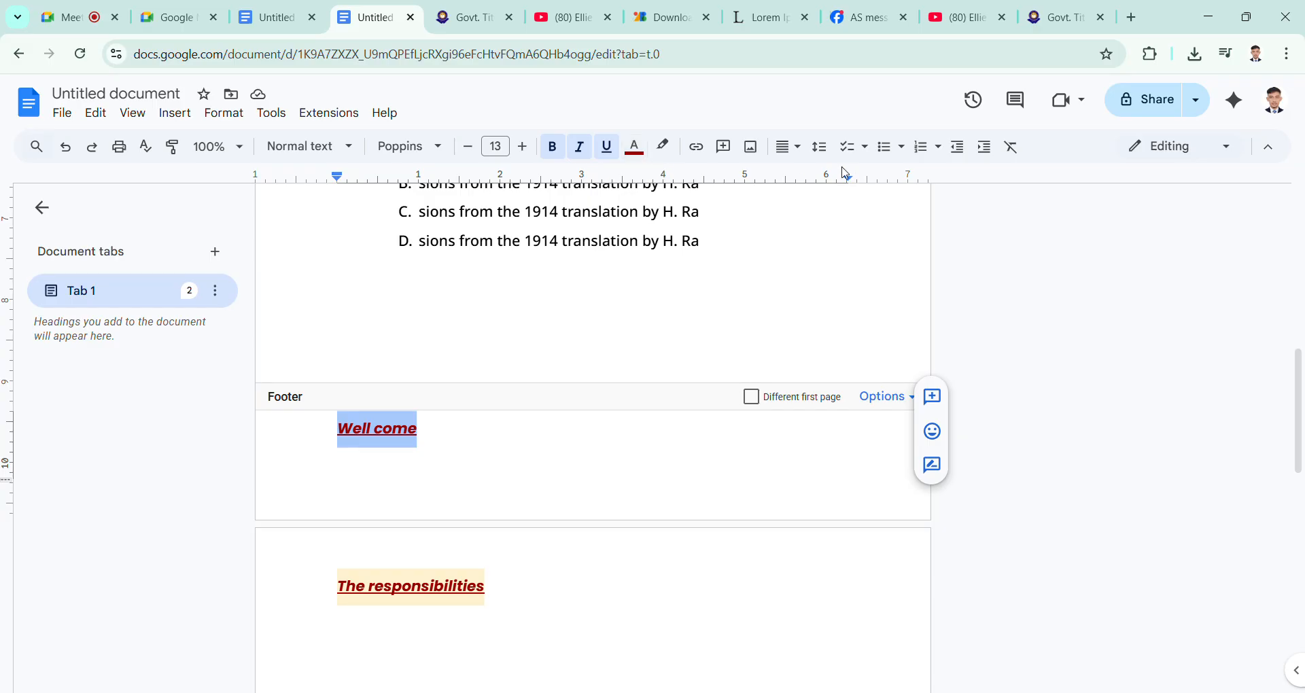
pyautogui.click(790, 147)
pyautogui.click(813, 178)
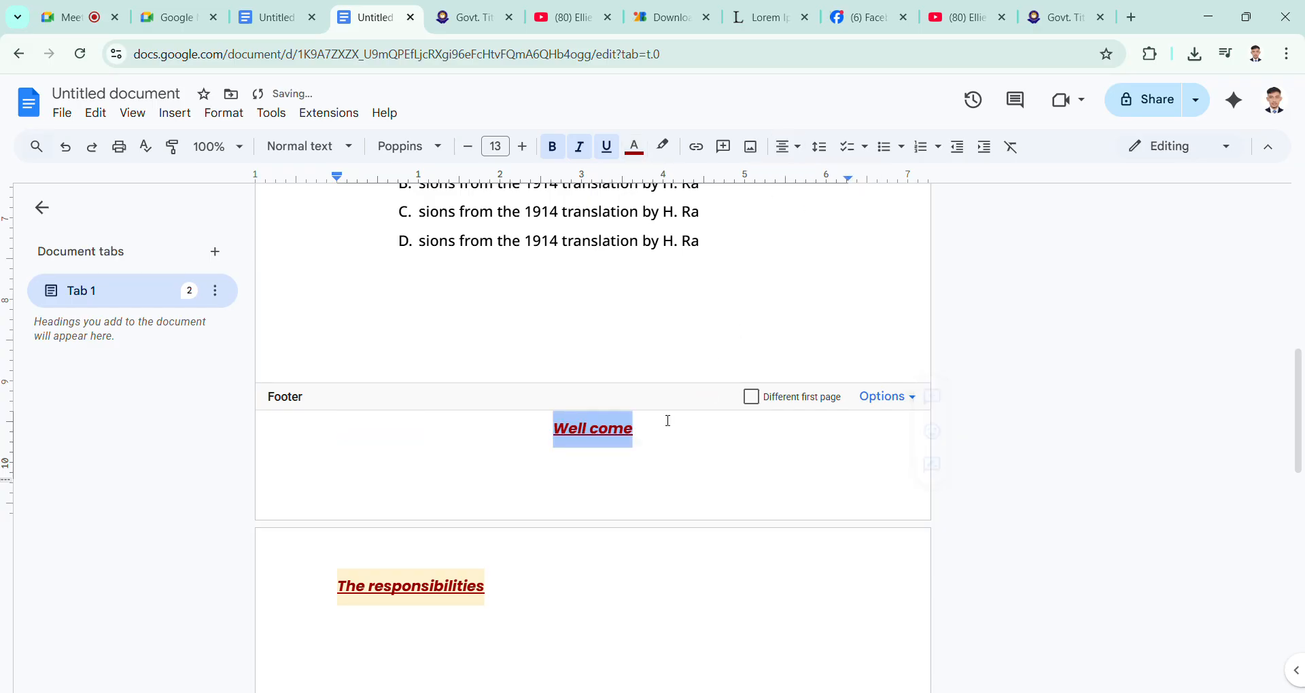
pyautogui.click(701, 472)
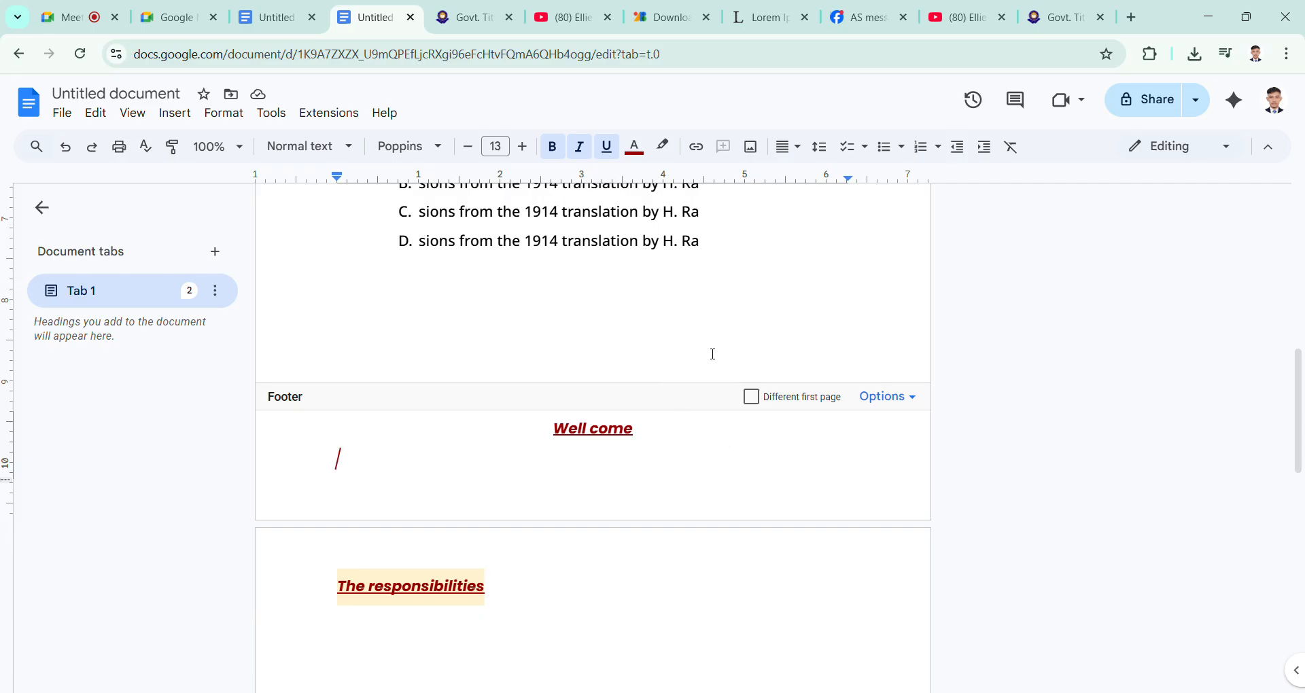
# Step: Check the second page's footer and its options without choosing any, and return to the body
pyautogui.scroll(-9, 707, 387)
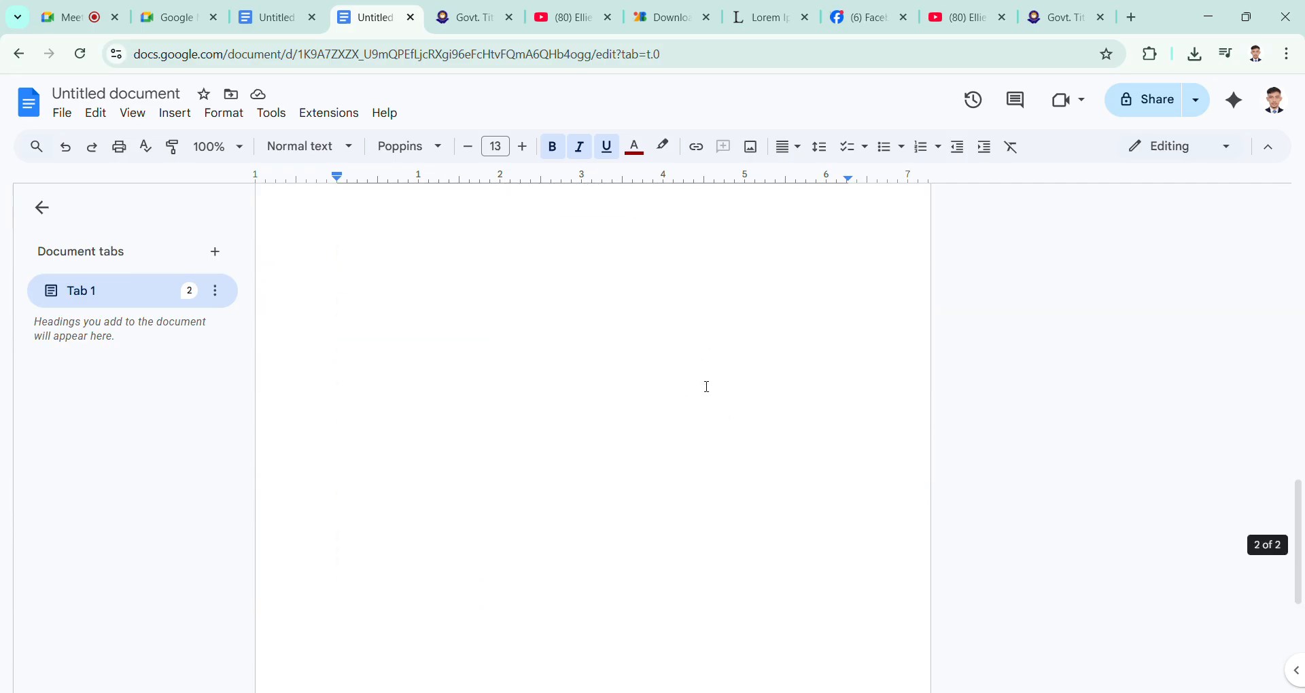
pyautogui.click(920, 514)
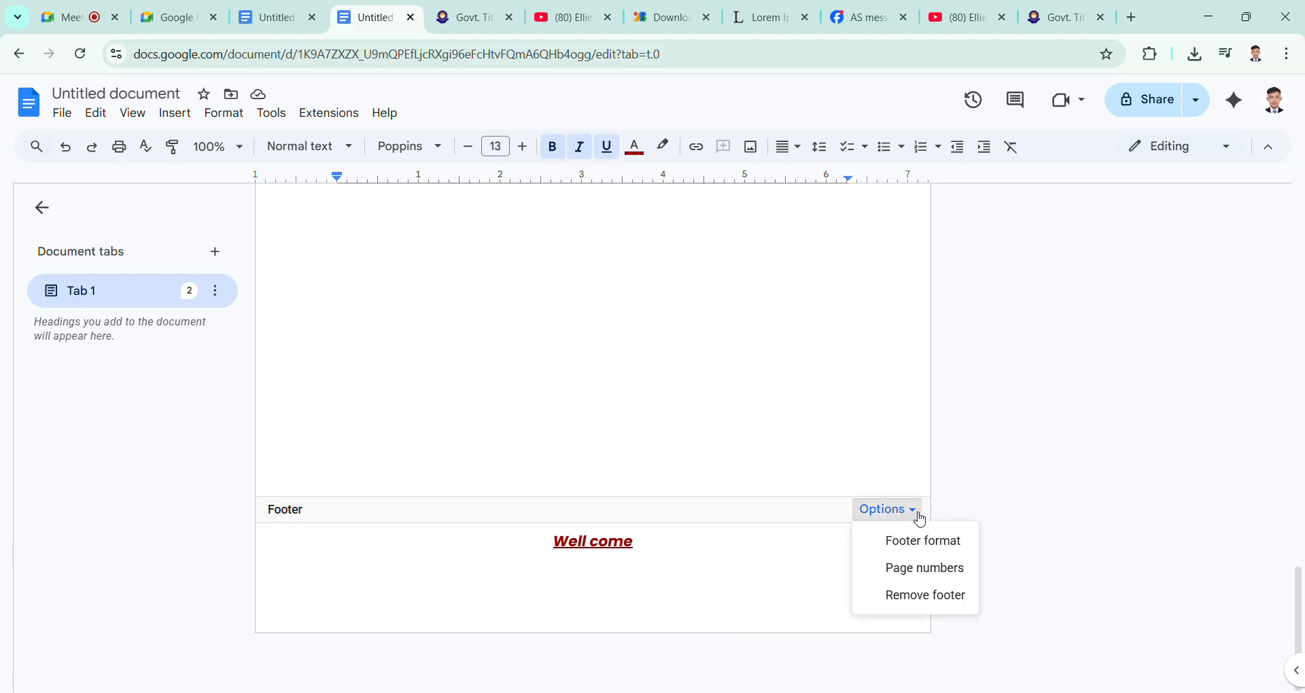
pyautogui.click(921, 516)
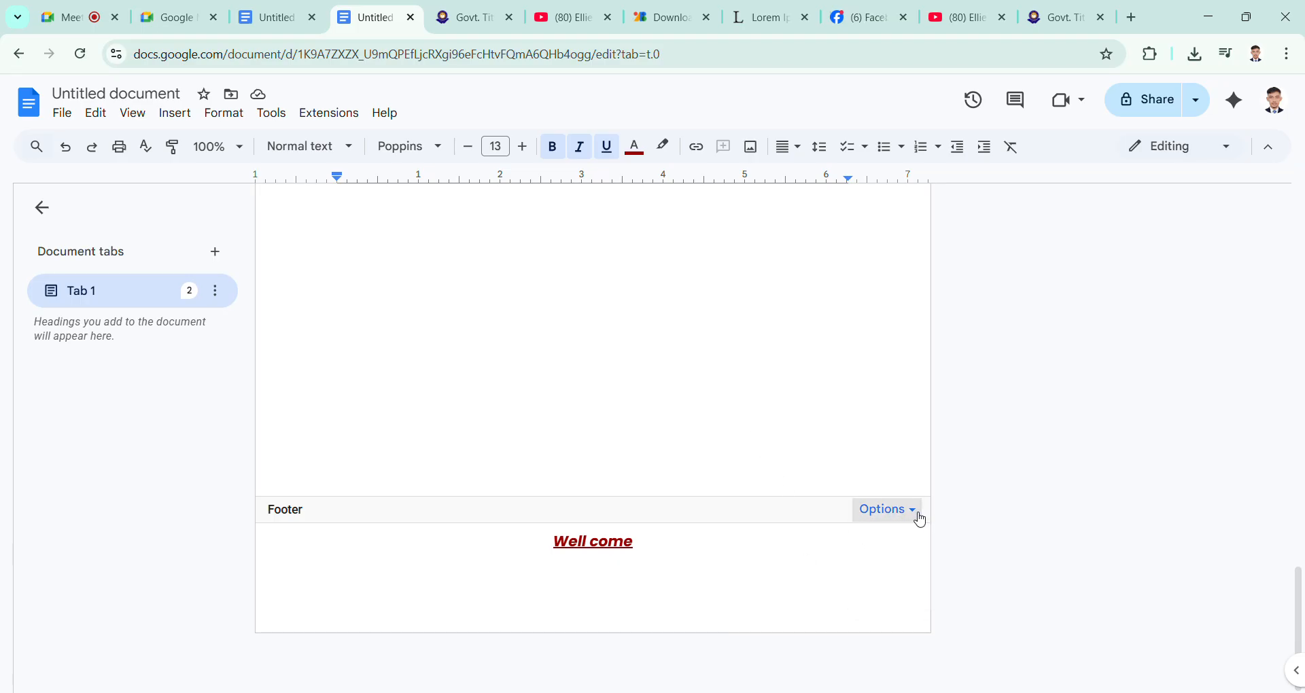
pyautogui.click(918, 518)
pyautogui.click(915, 523)
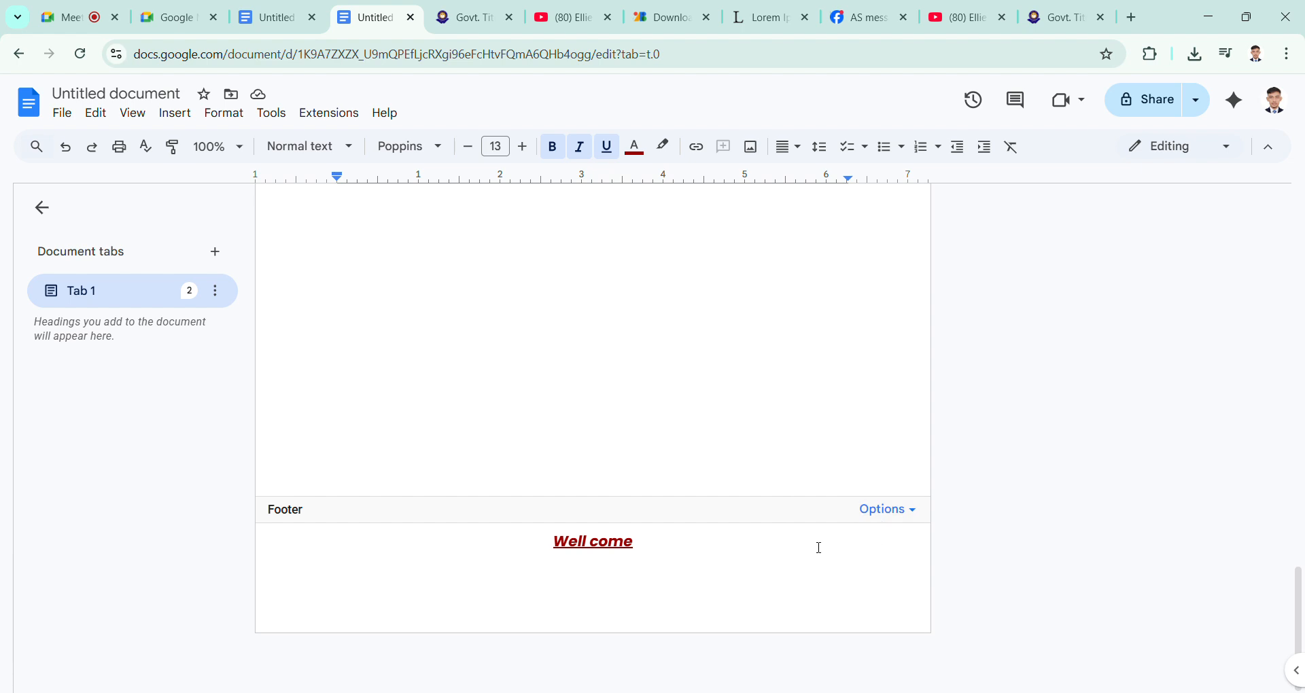
pyautogui.click(752, 467)
pyautogui.scroll(2, 753, 467)
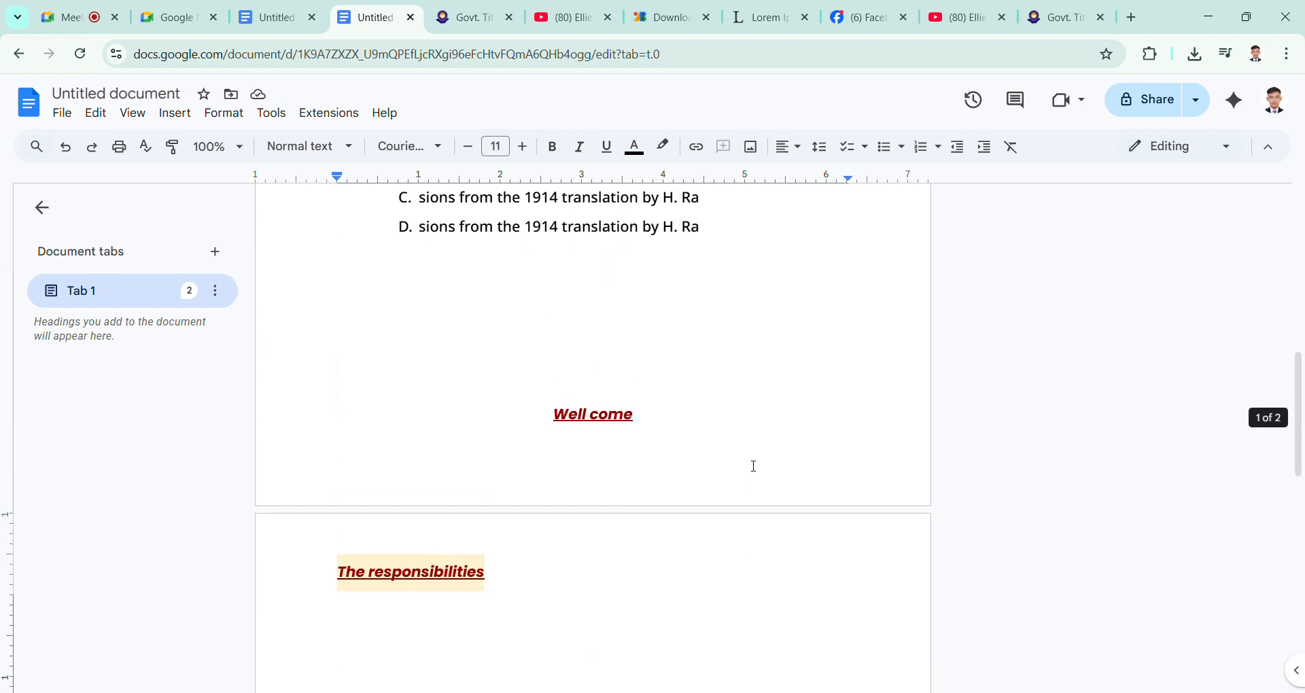
pyautogui.click(752, 466)
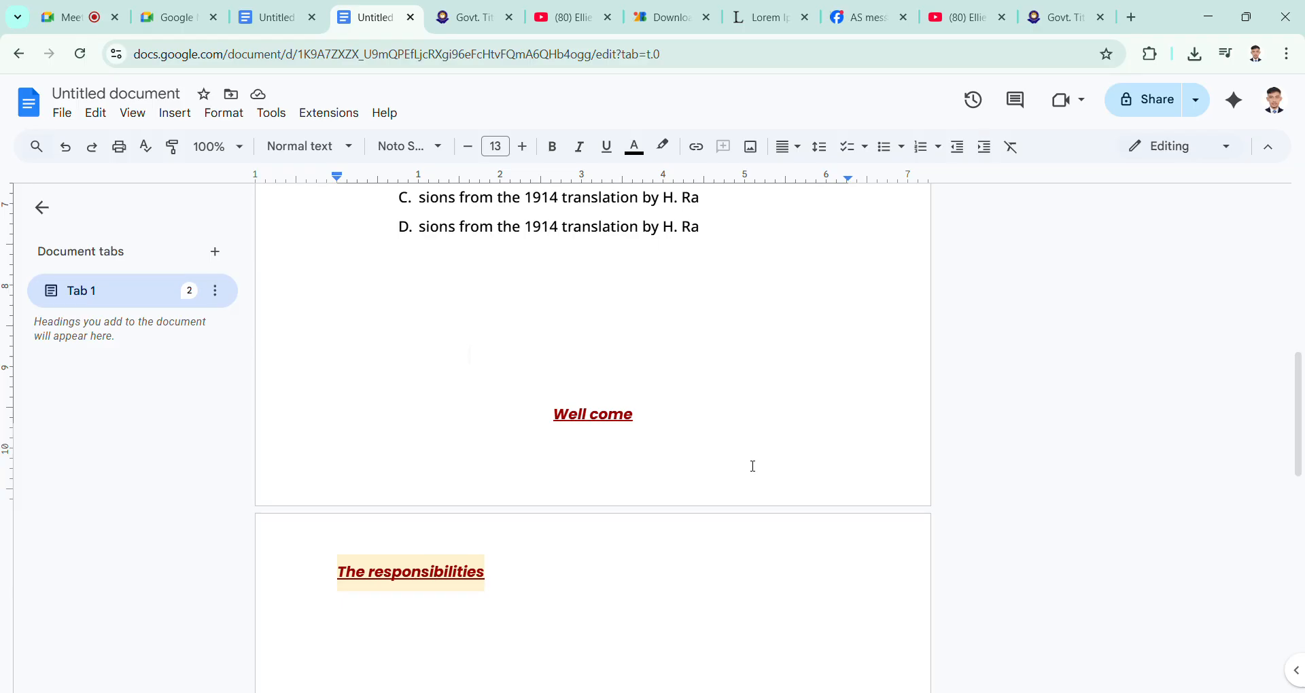
pyautogui.scroll(10, 753, 466)
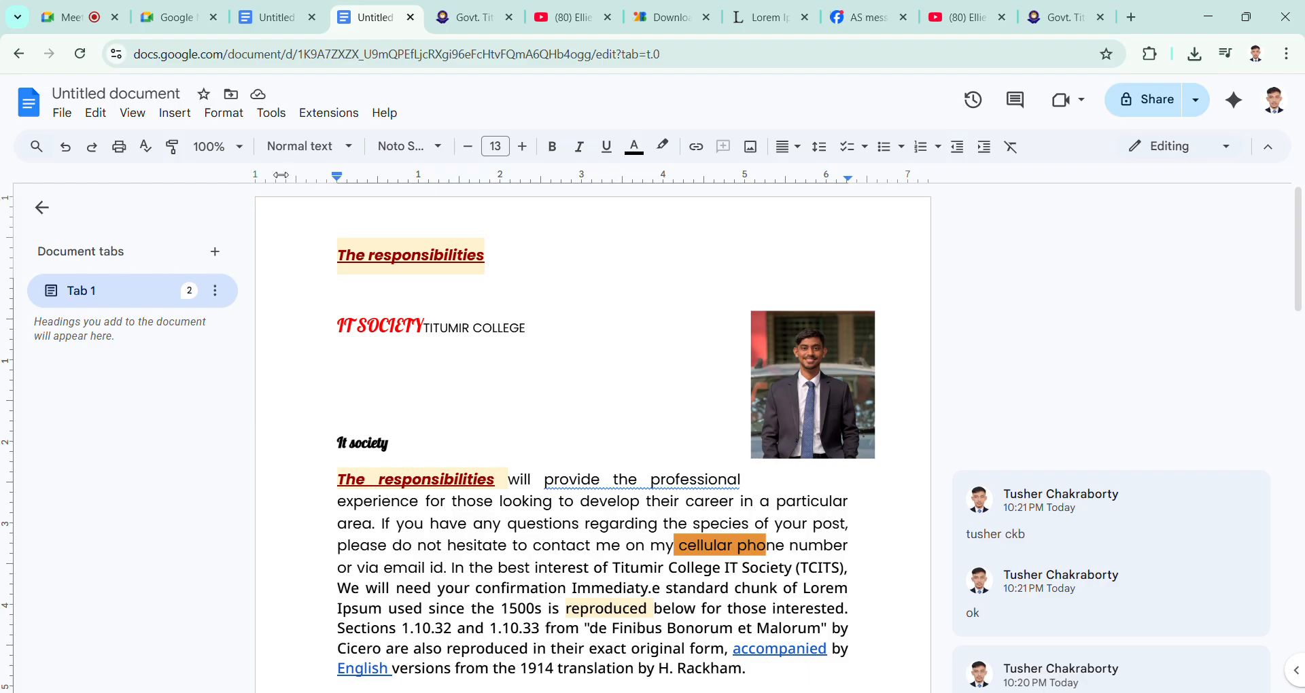
pyautogui.click(134, 116)
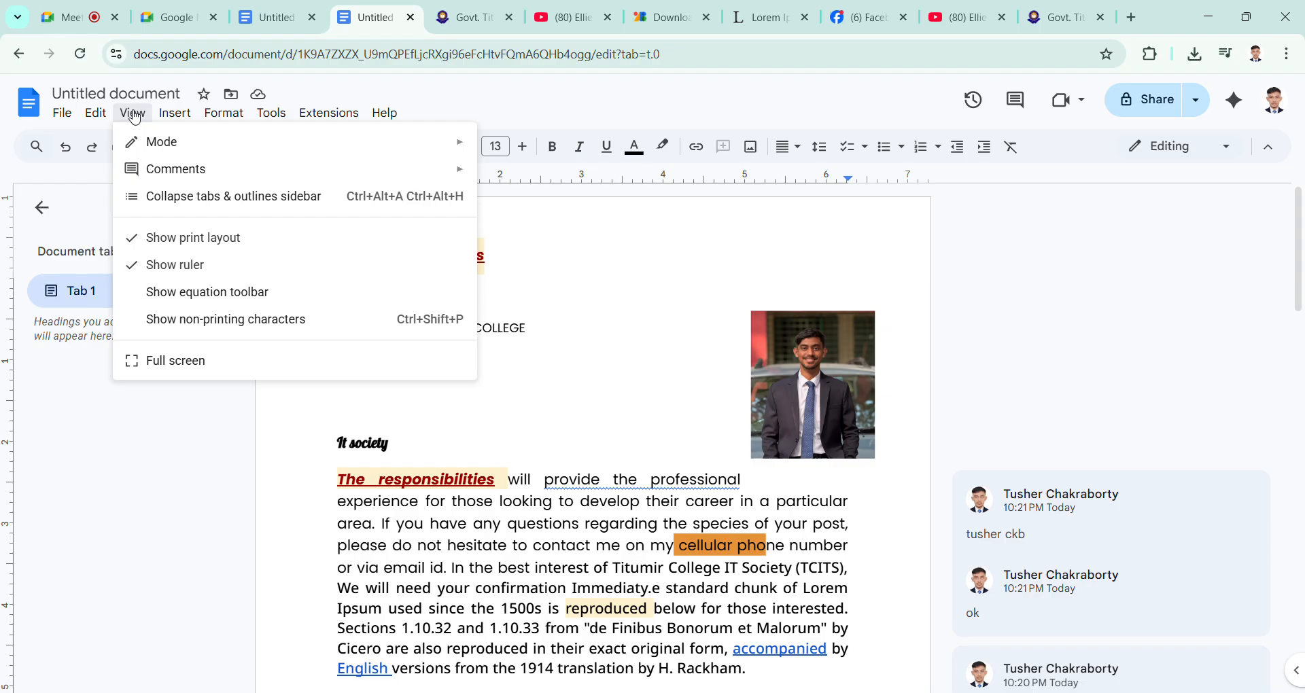
pyautogui.click(134, 115)
pyautogui.click(134, 115)
pyautogui.click(792, 278)
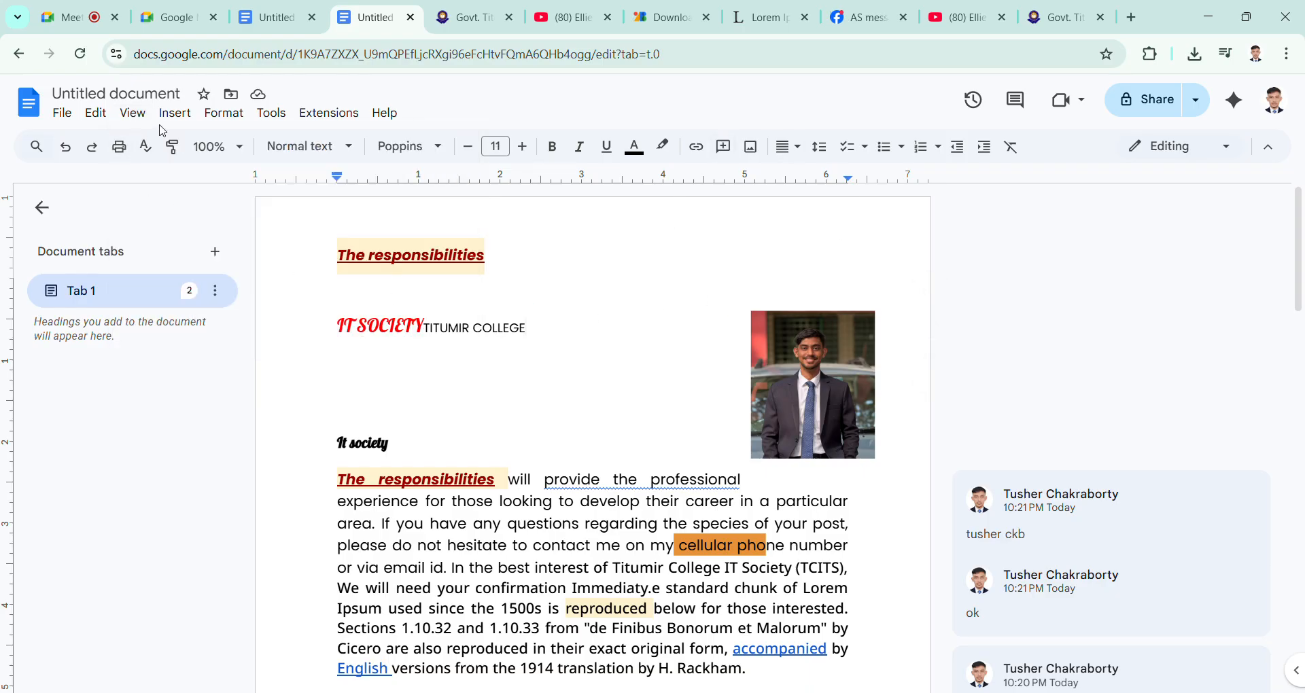
# Step: Turn off the print layout and turn it back on
pyautogui.click(138, 114)
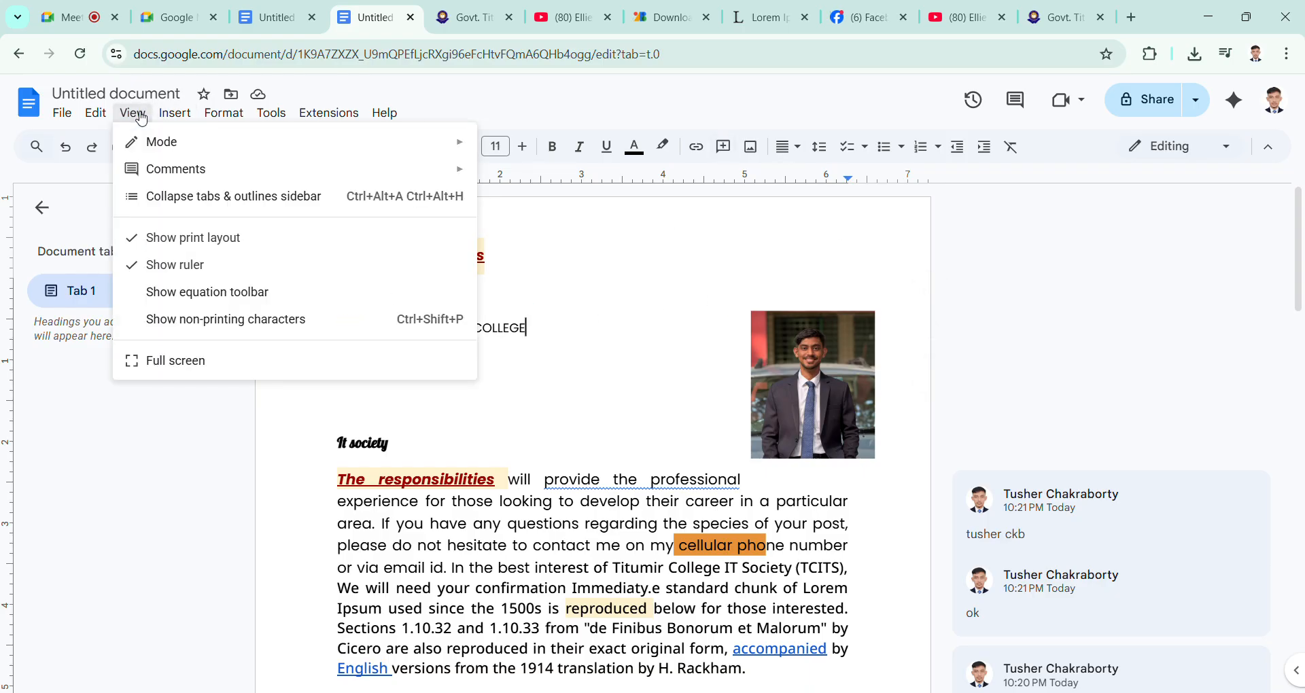
pyautogui.click(194, 238)
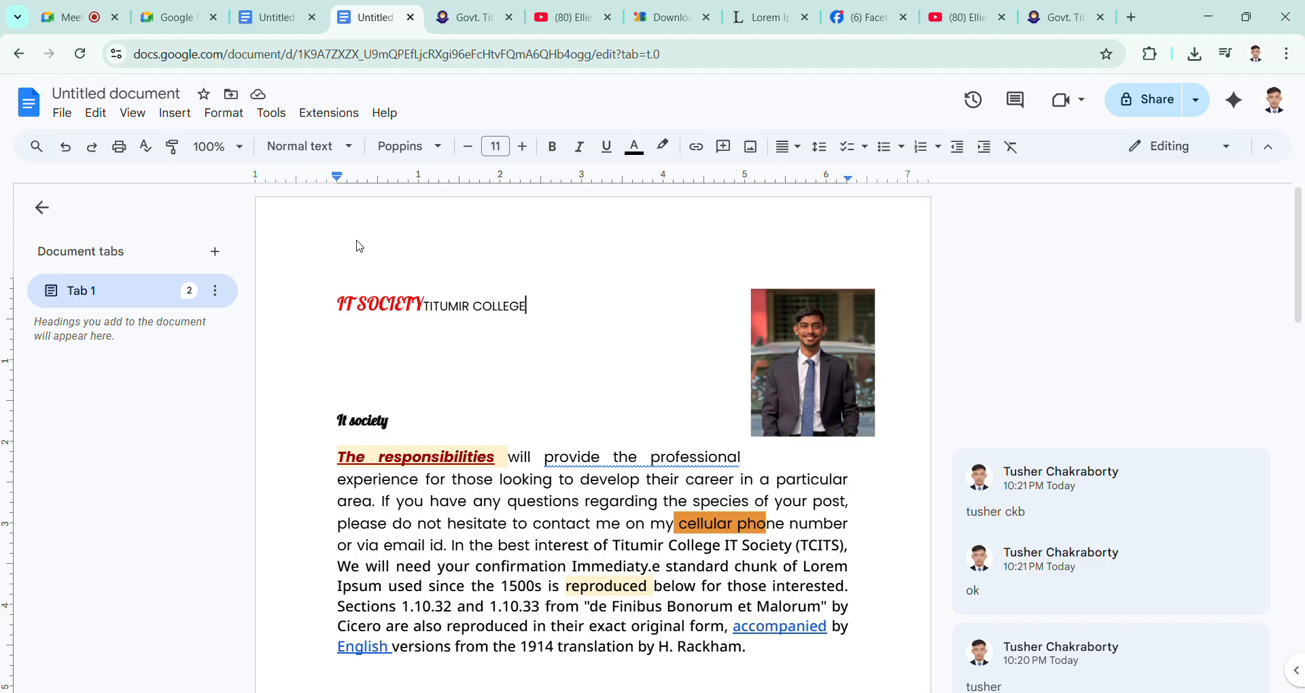
pyautogui.click(139, 116)
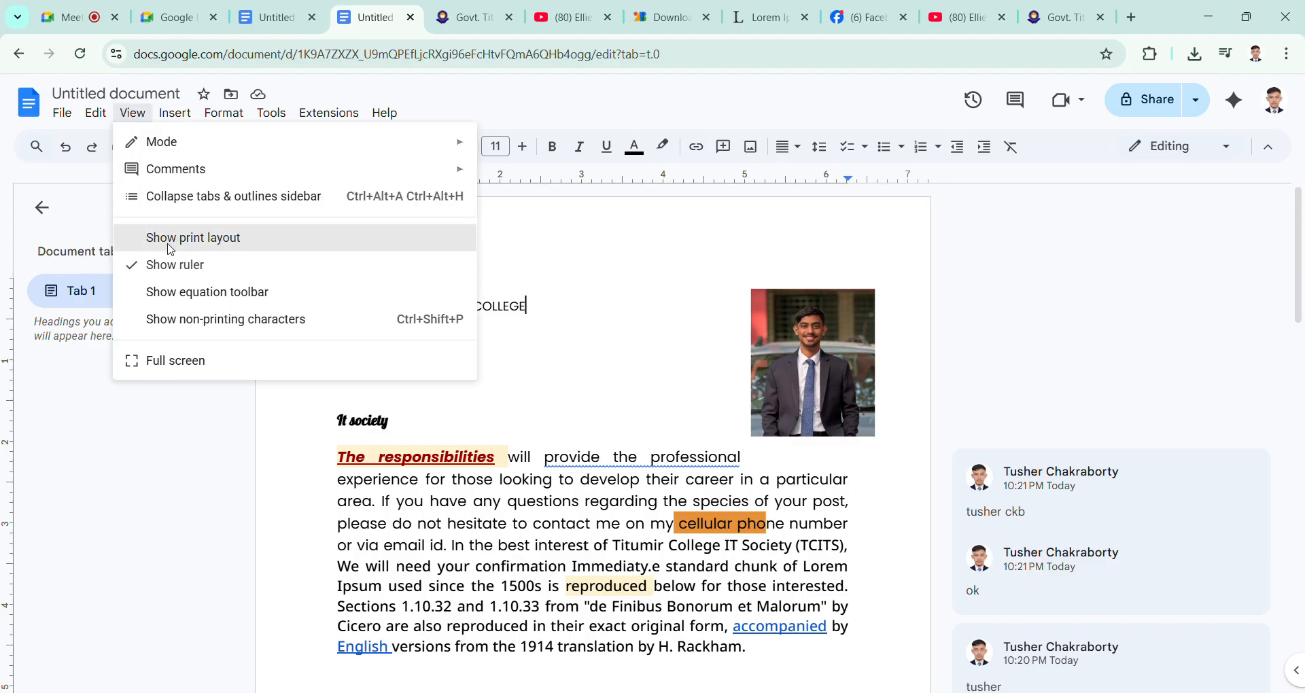
pyautogui.click(172, 246)
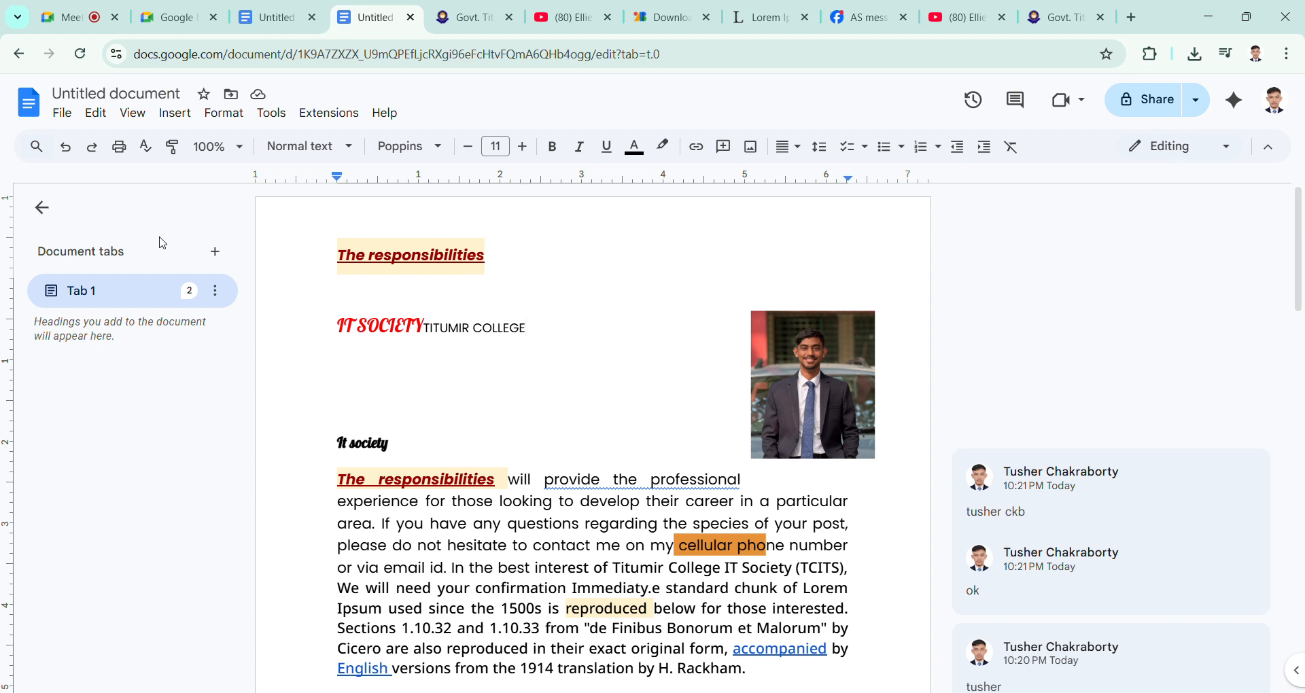
# Step: Show the equation toolbar and hide the ruler
pyautogui.click(134, 113)
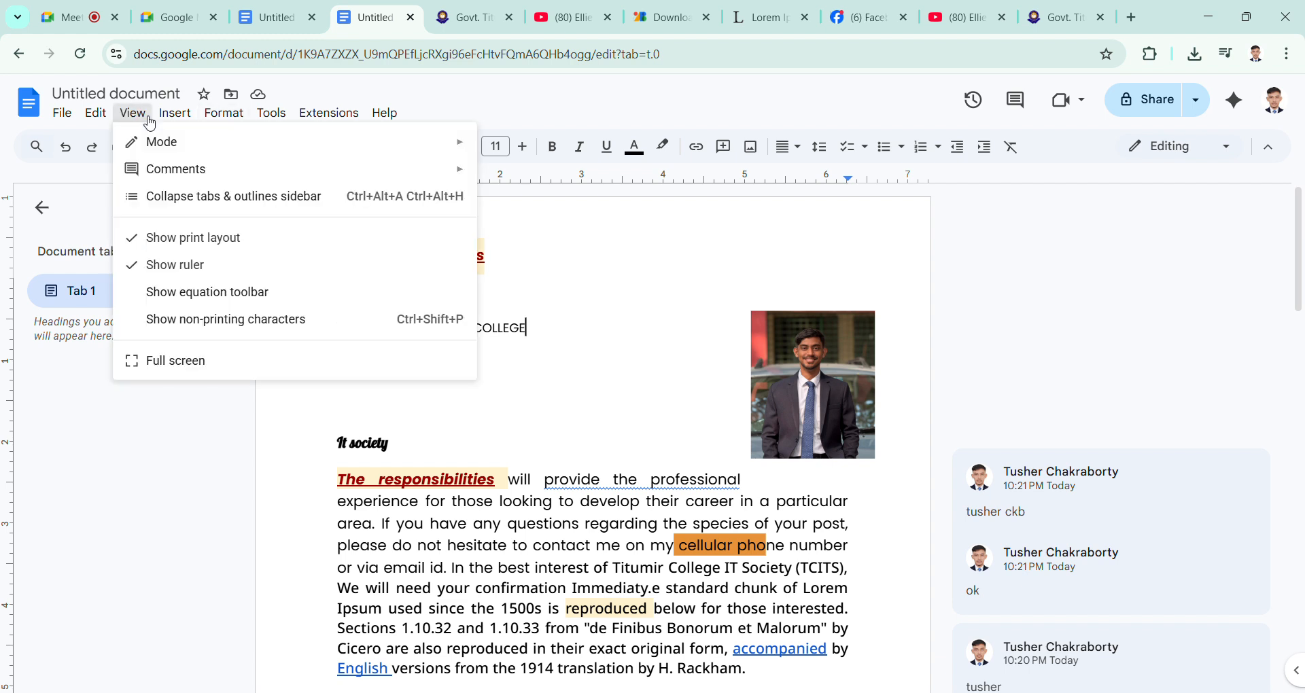
pyautogui.click(224, 294)
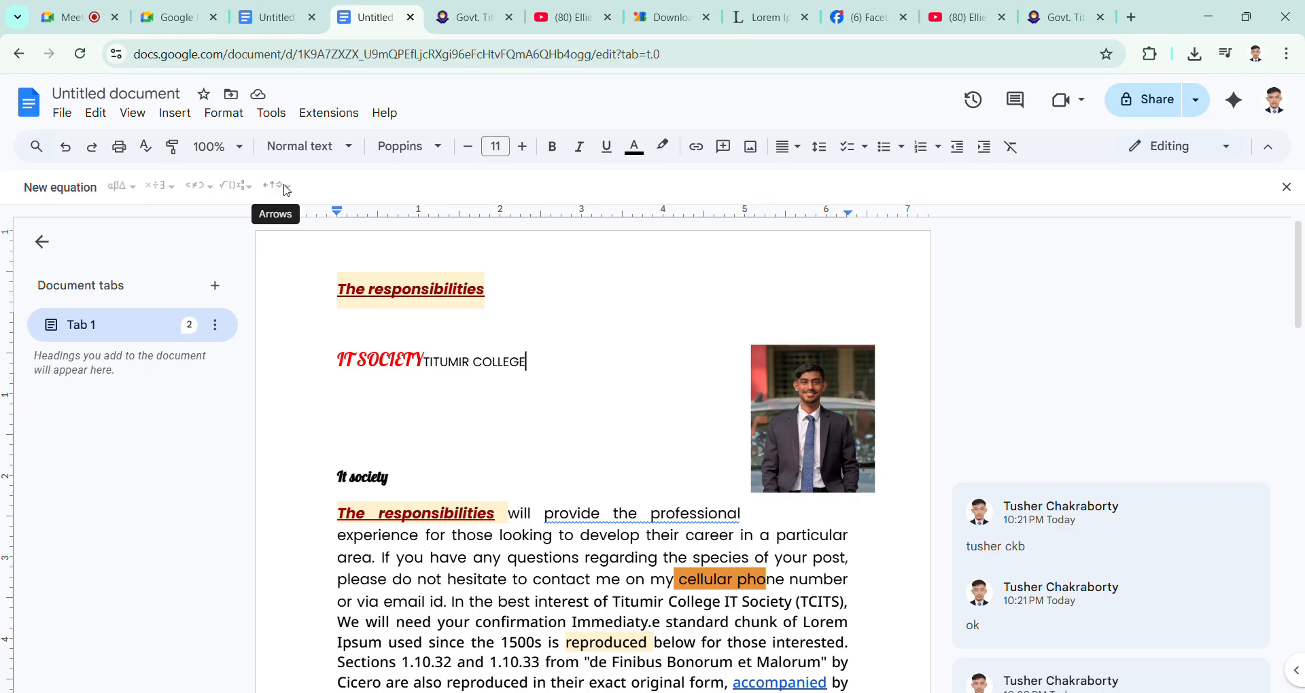
pyautogui.click(133, 113)
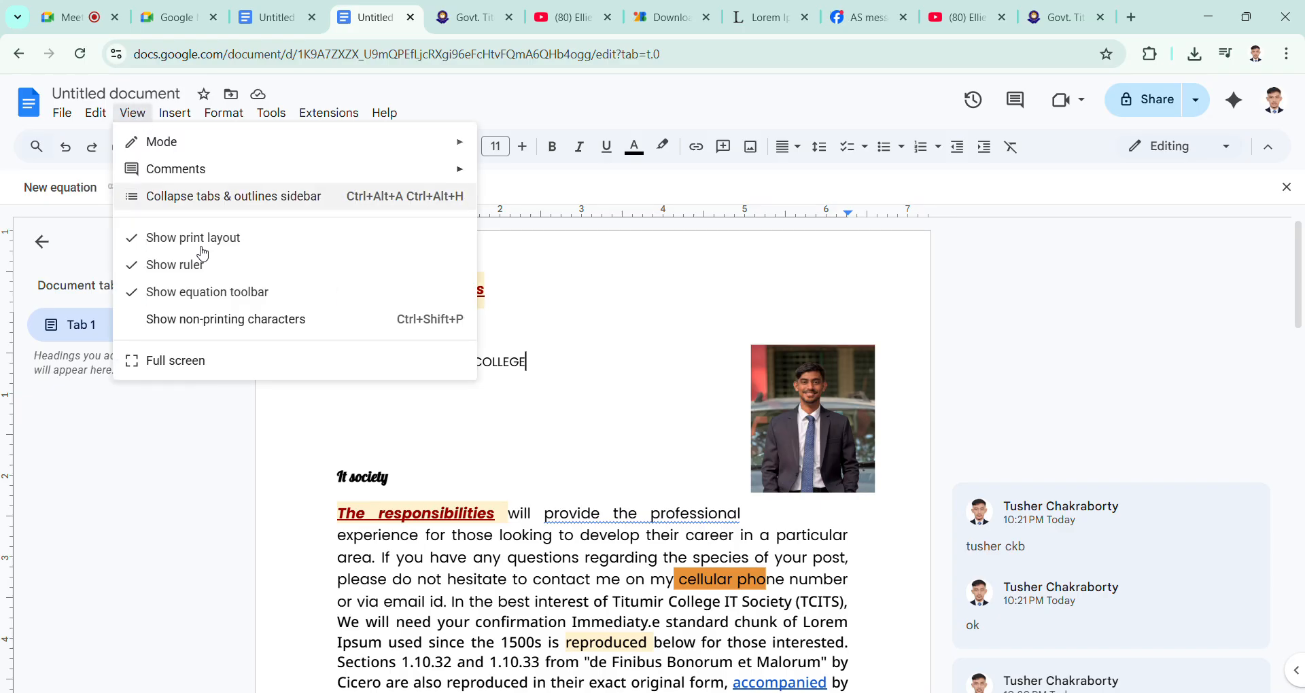
pyautogui.click(204, 272)
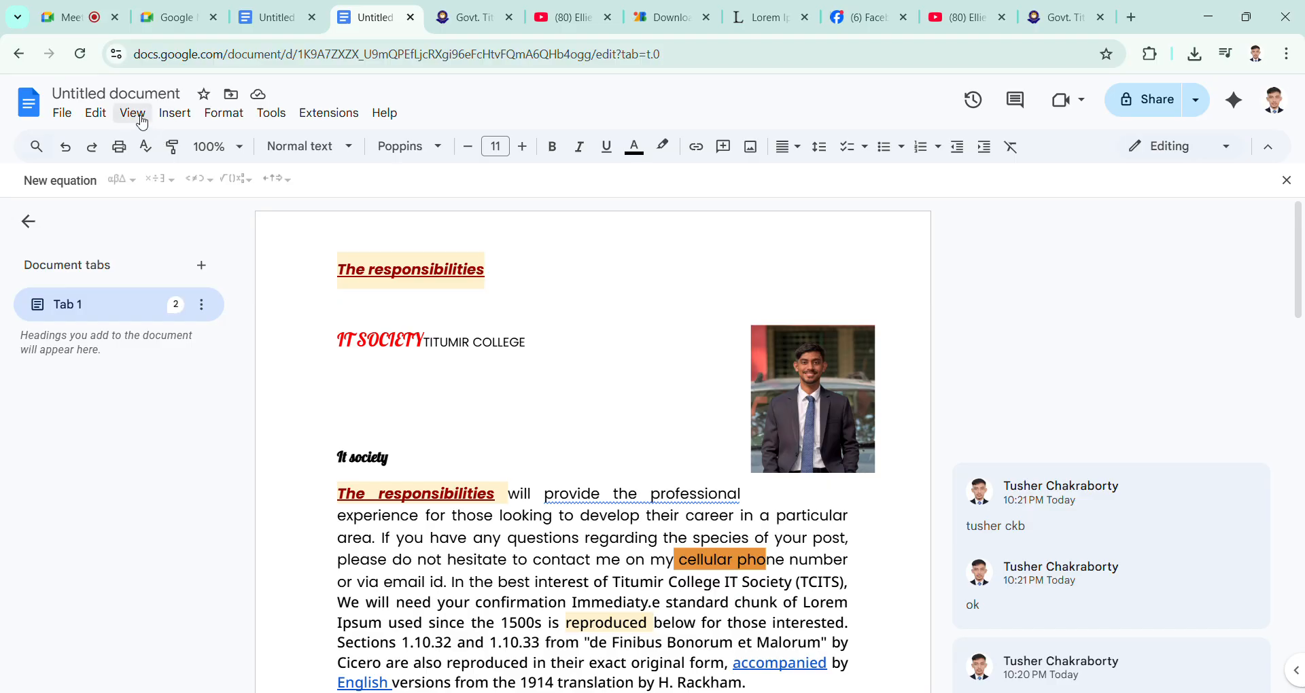
# Step: Hide the equation toolbar and show the document in full screen
pyautogui.click(140, 117)
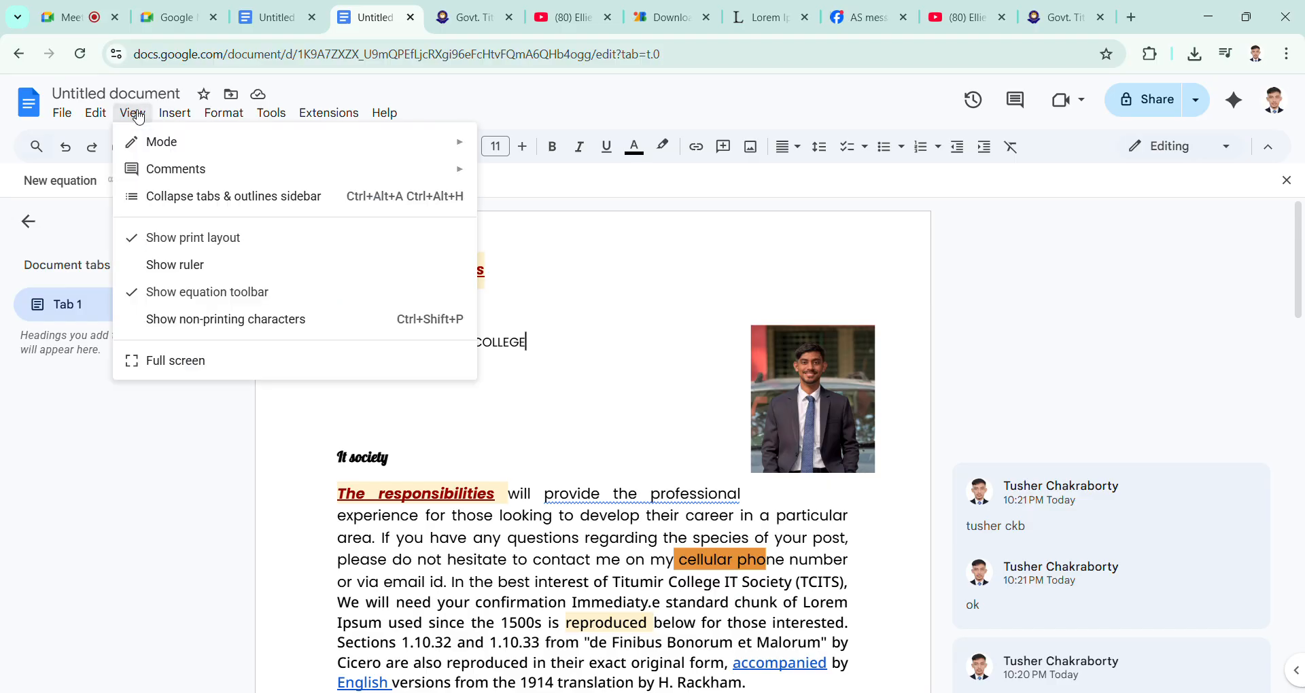
pyautogui.click(268, 293)
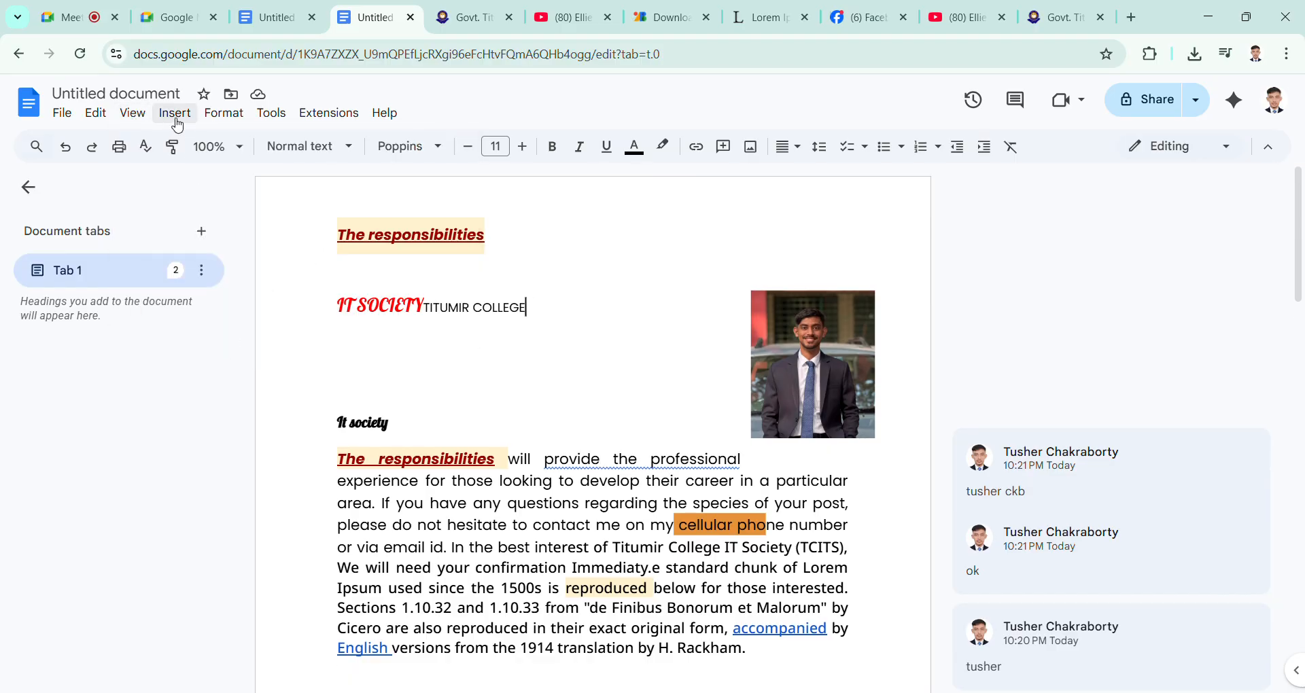
pyautogui.click(132, 114)
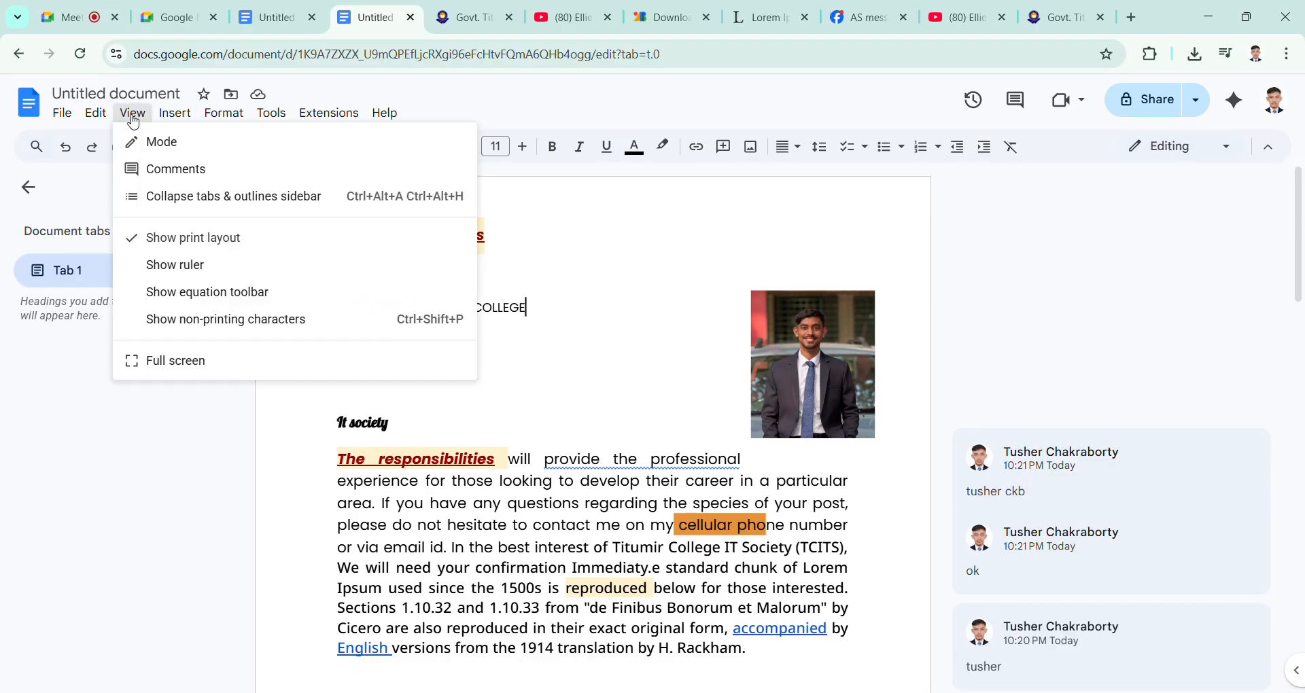
pyautogui.click(210, 362)
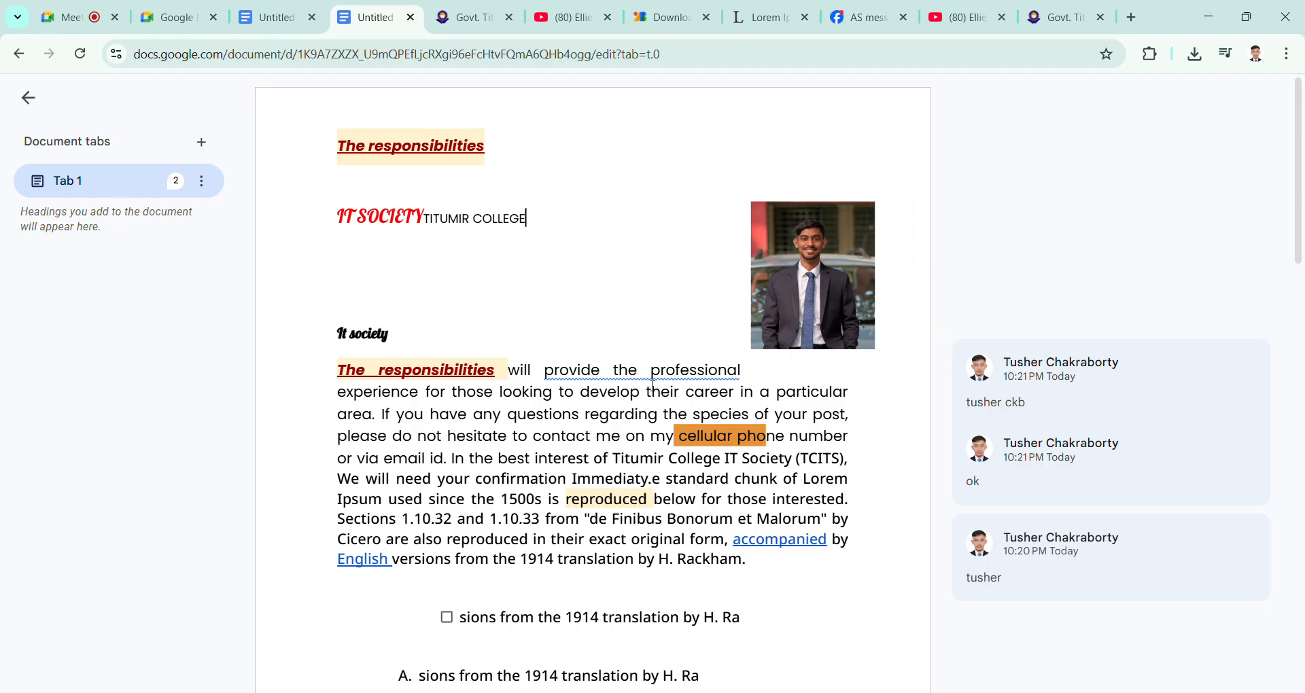
pyautogui.doubleClick(696, 256)
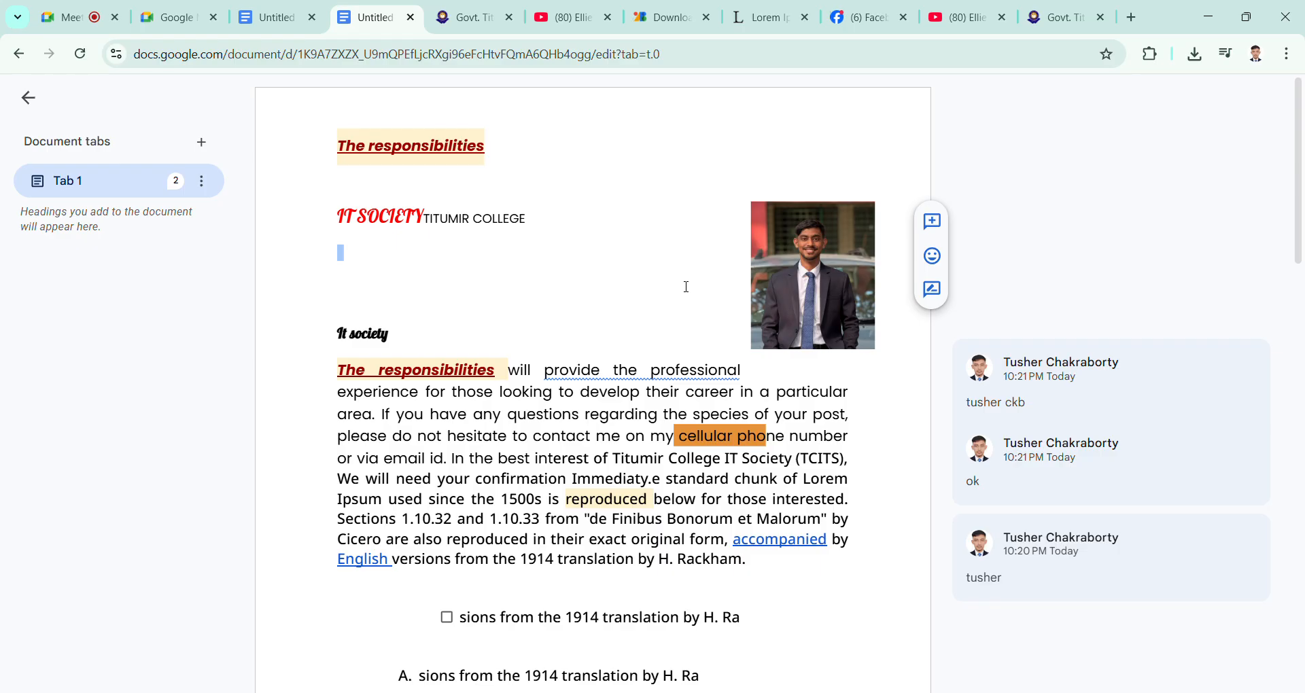
# Step: Check the other open document, return to the full-screen one, and collapse and reopen its document tabs sidebar
pyautogui.click(293, 19)
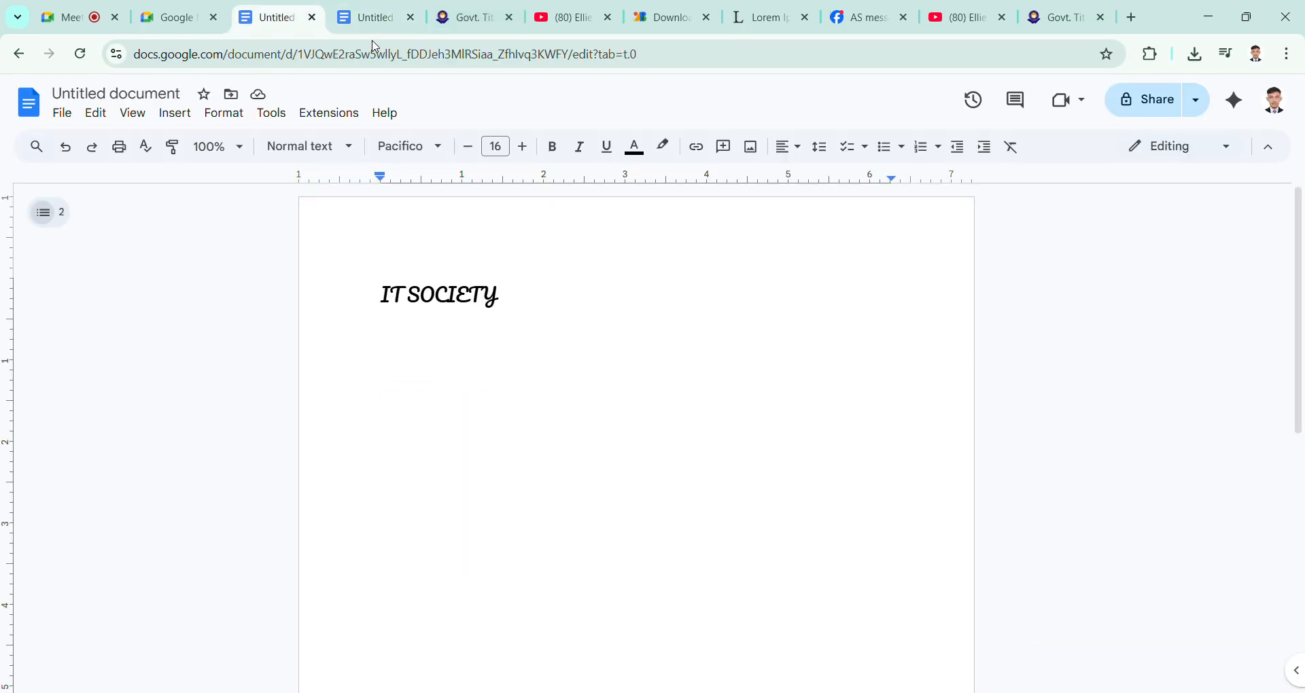
pyautogui.click(369, 17)
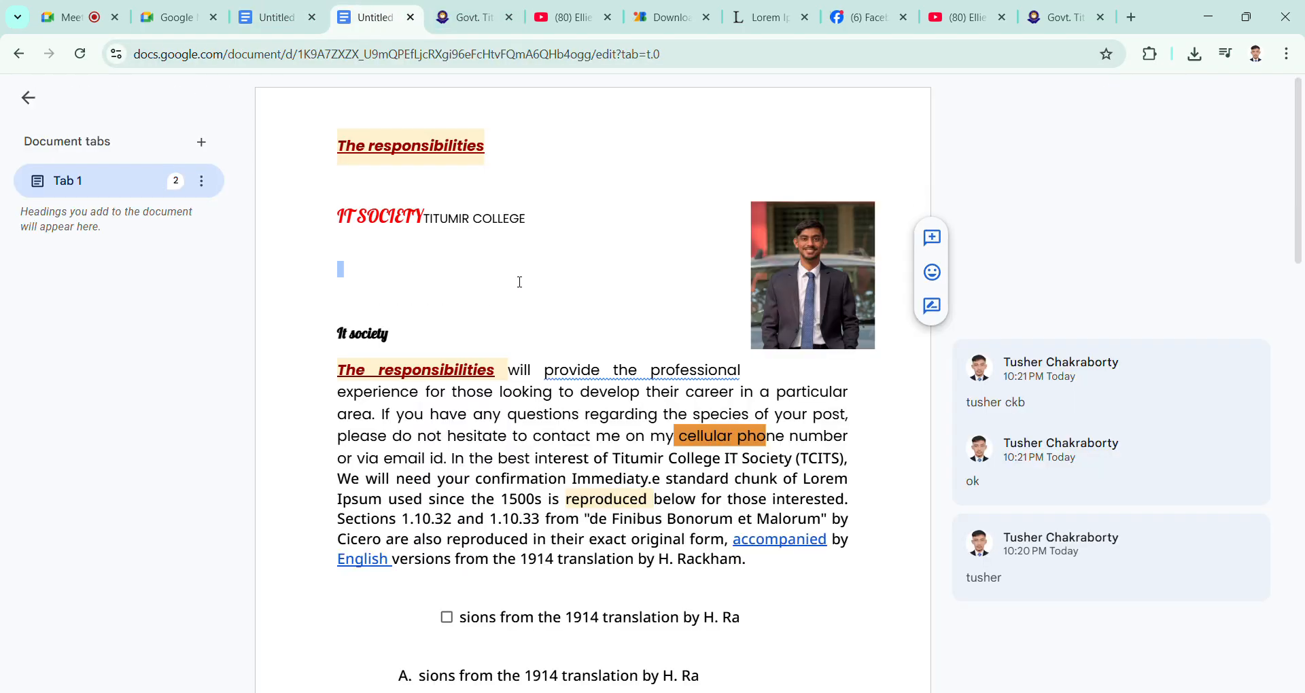
pyautogui.click(28, 98)
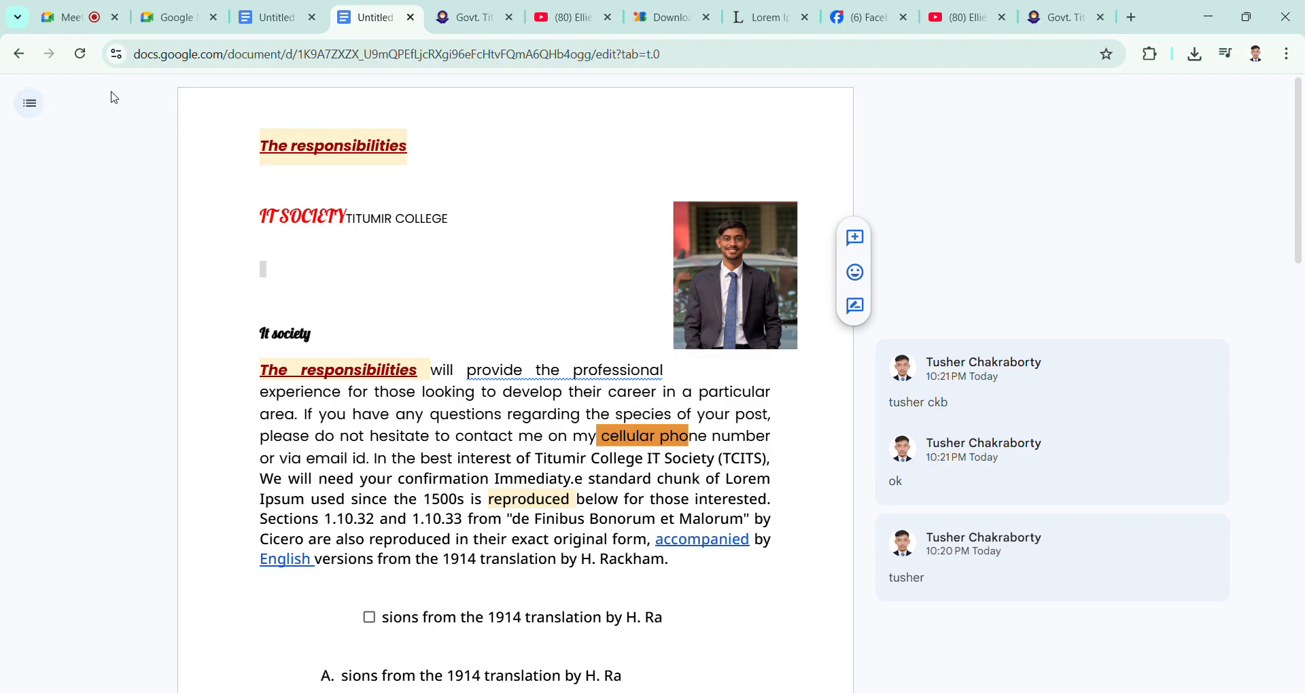
pyautogui.click(30, 104)
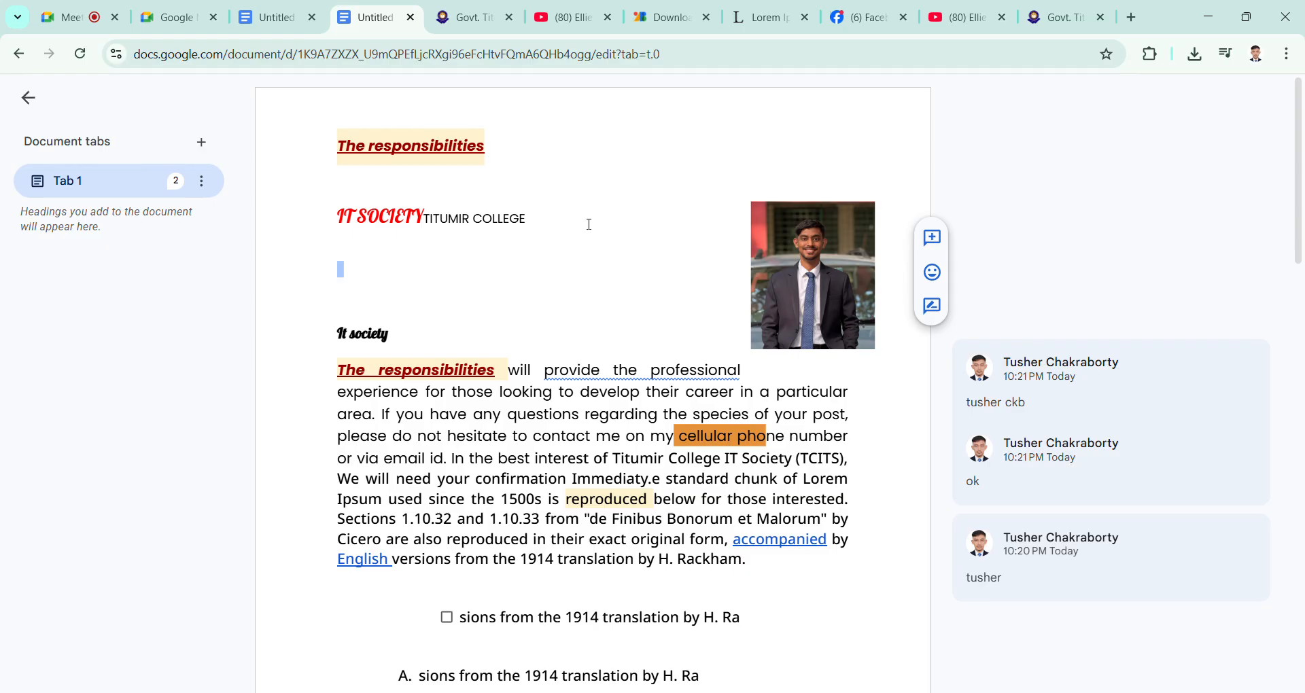
# Step: Cut the content from the "IT SOCIETY" line through the first lettered list item and paste it into the other document's "IT SOCIETY" heading
pyautogui.click(657, 237)
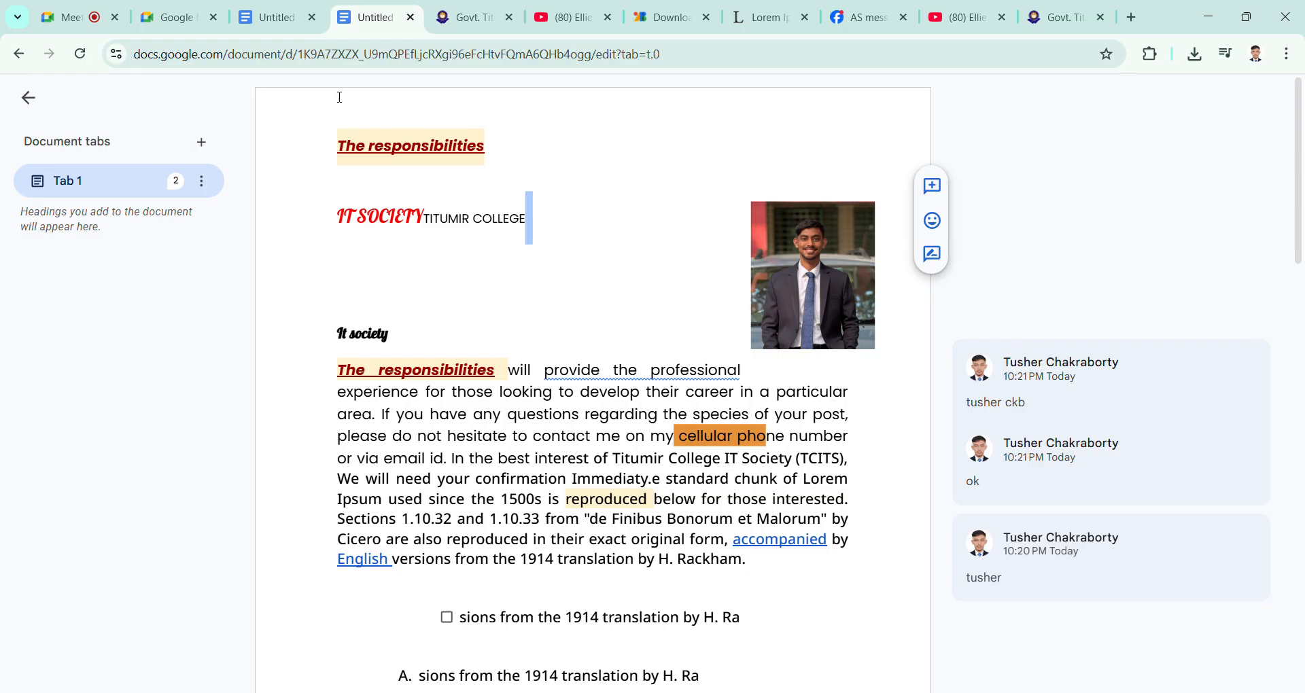
pyautogui.moveTo(373, 166); pyautogui.dragTo(897, 673)
pyautogui.press('BackSpace')
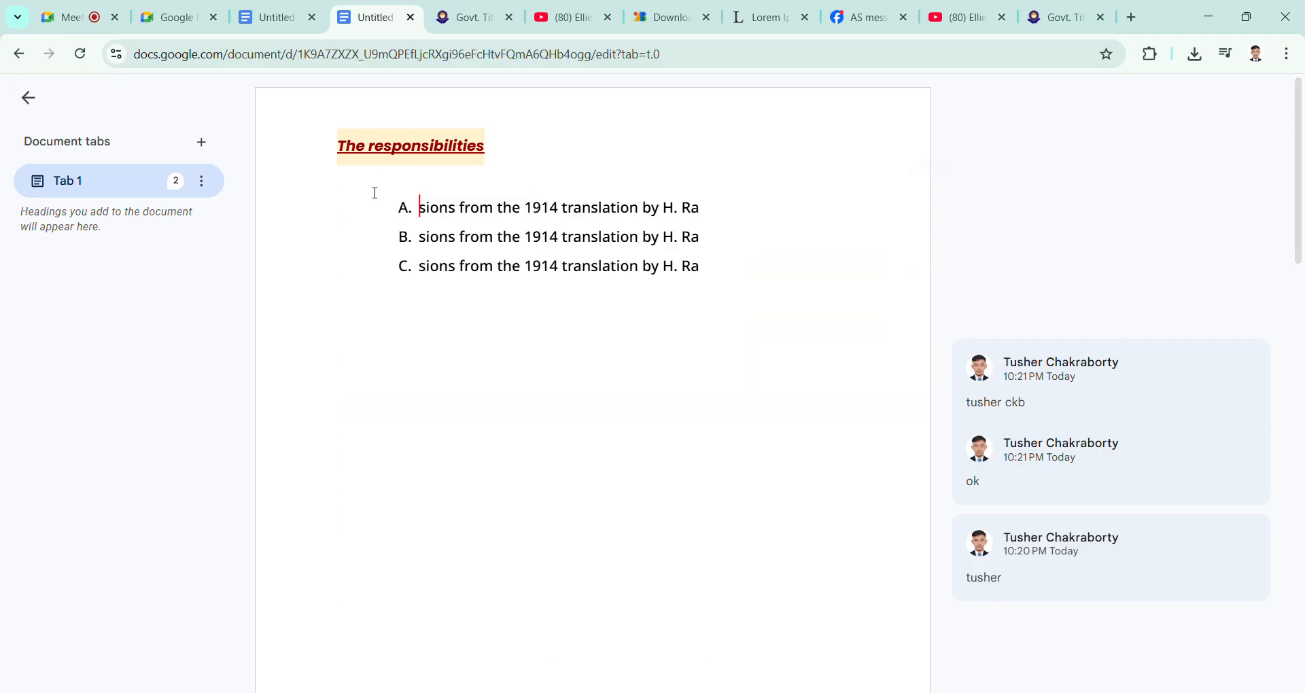
pyautogui.hotkey('ctrl', 'shift', 'Tab')
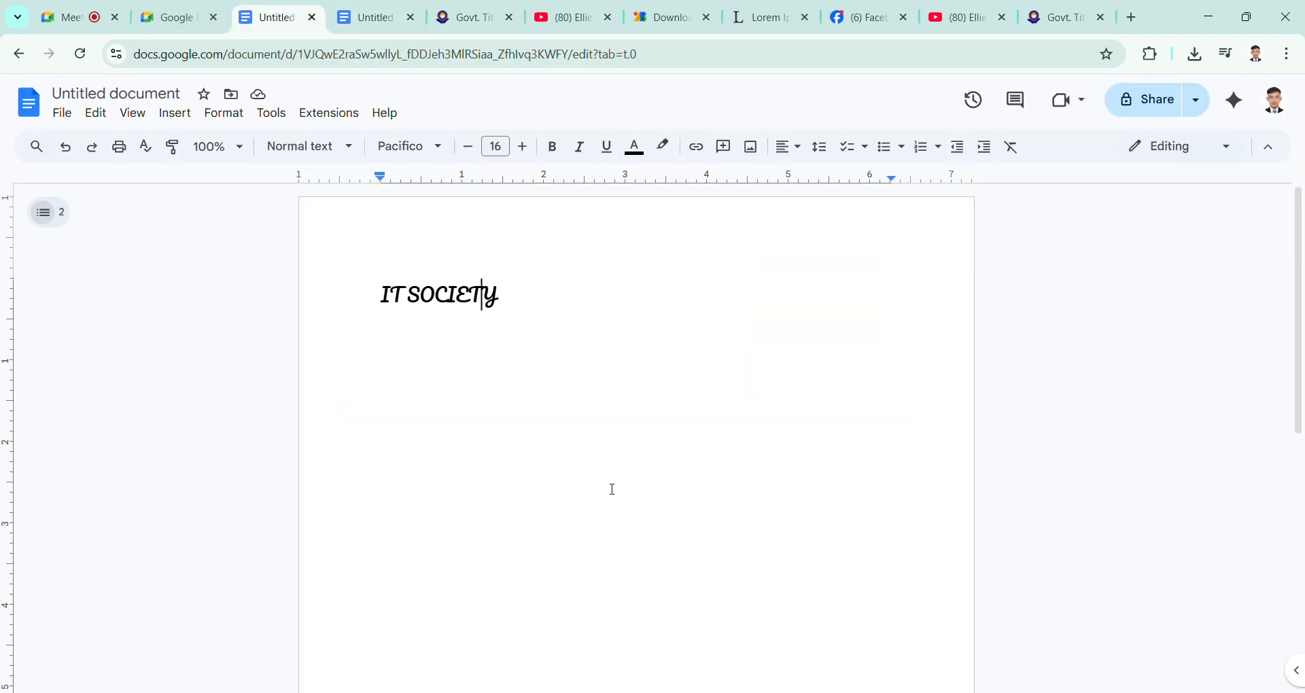
pyautogui.hotkey('ctrl', 'v')
pyautogui.click(603, 288)
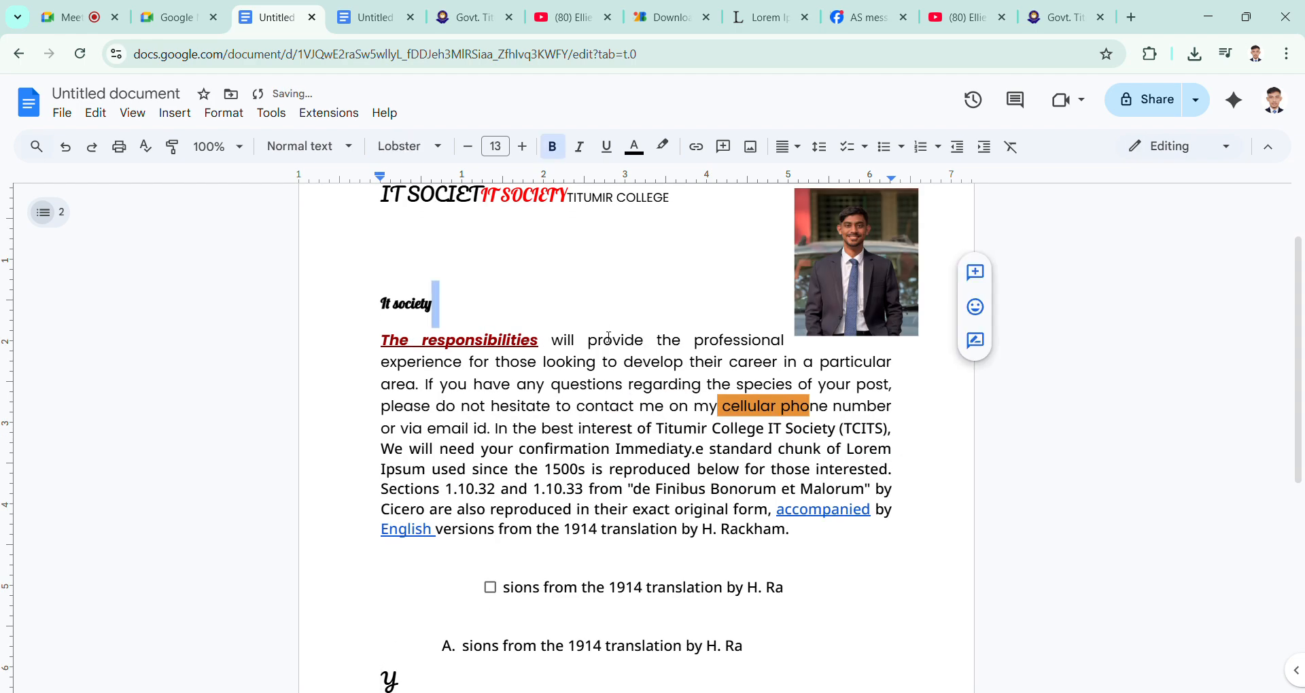
pyautogui.scroll(2, 606, 333)
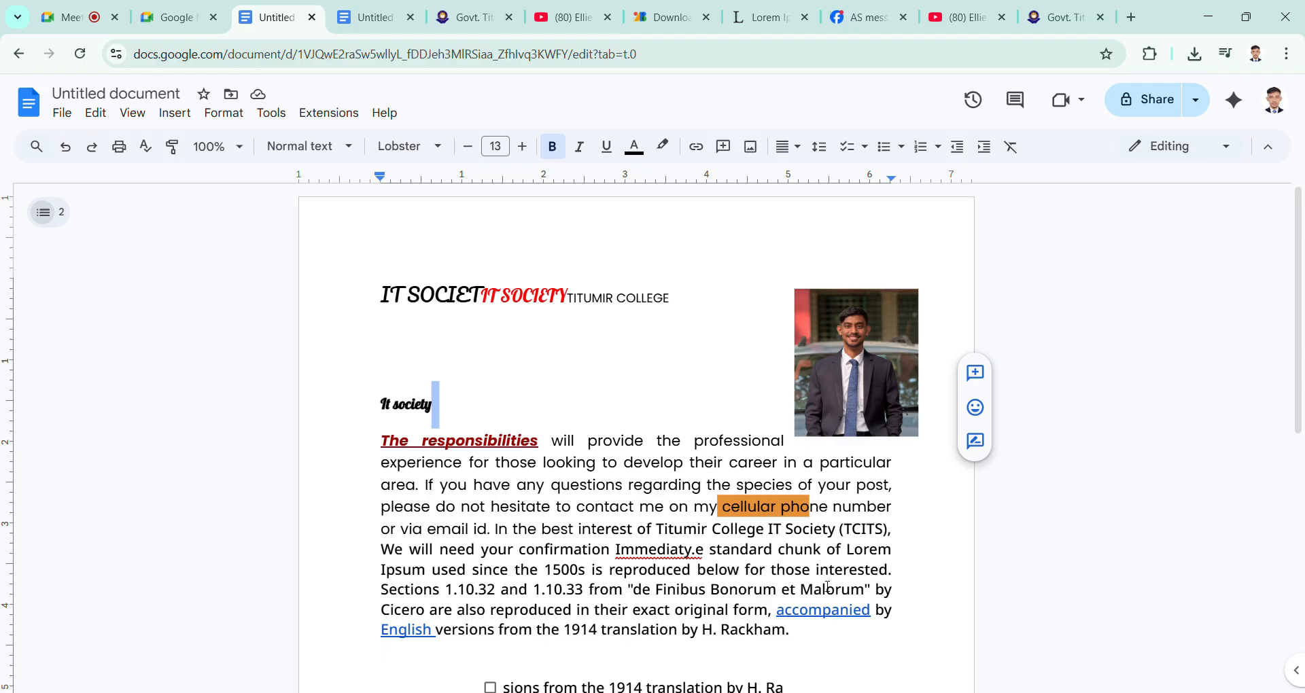
# Step: Review the pasted content and the available formatting, alignment and indent, view and editing commands without applying any
pyautogui.click(484, 351)
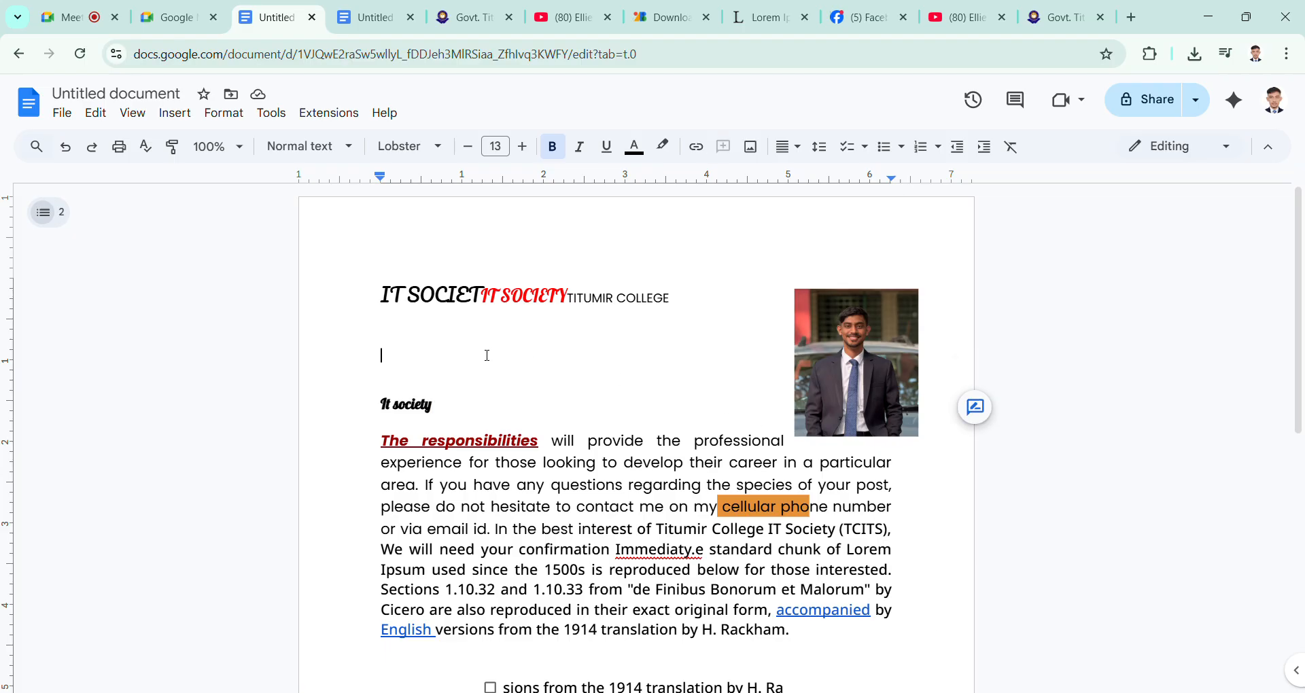
pyautogui.scroll(-1, 522, 414)
pyautogui.scroll(1, 519, 417)
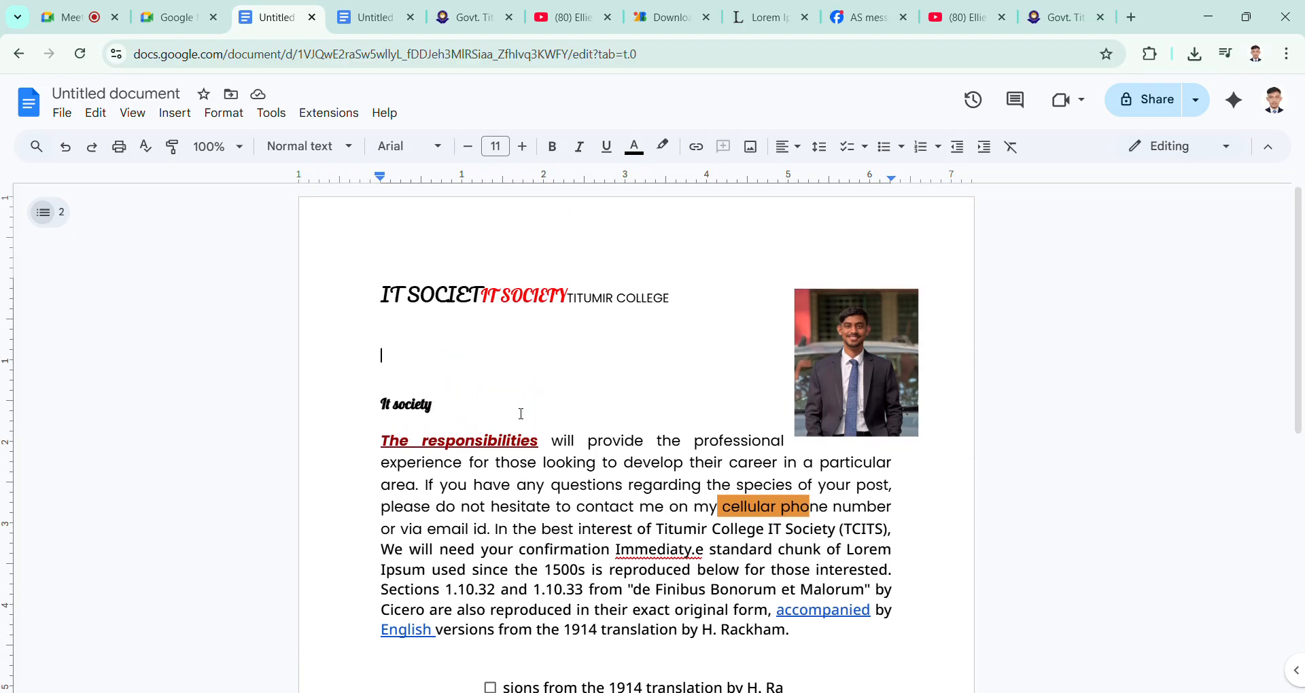
pyautogui.click(176, 114)
pyautogui.moveTo(226, 118)
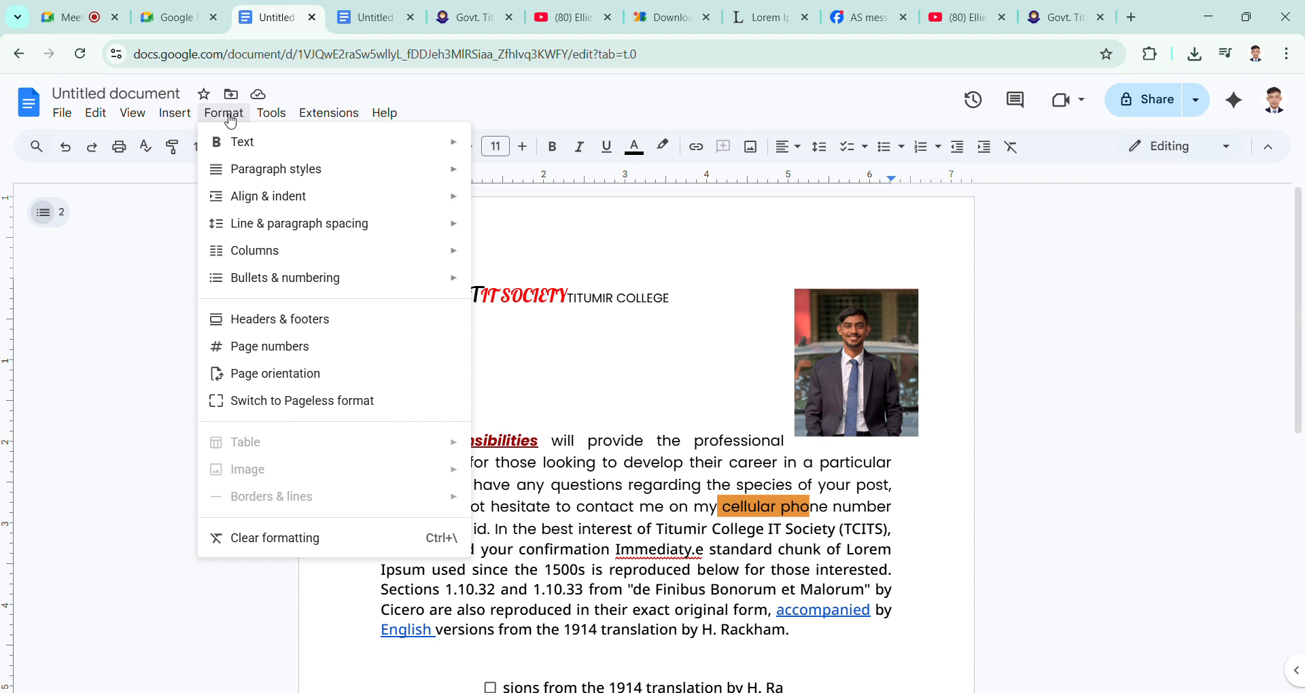
pyautogui.moveTo(286, 198)
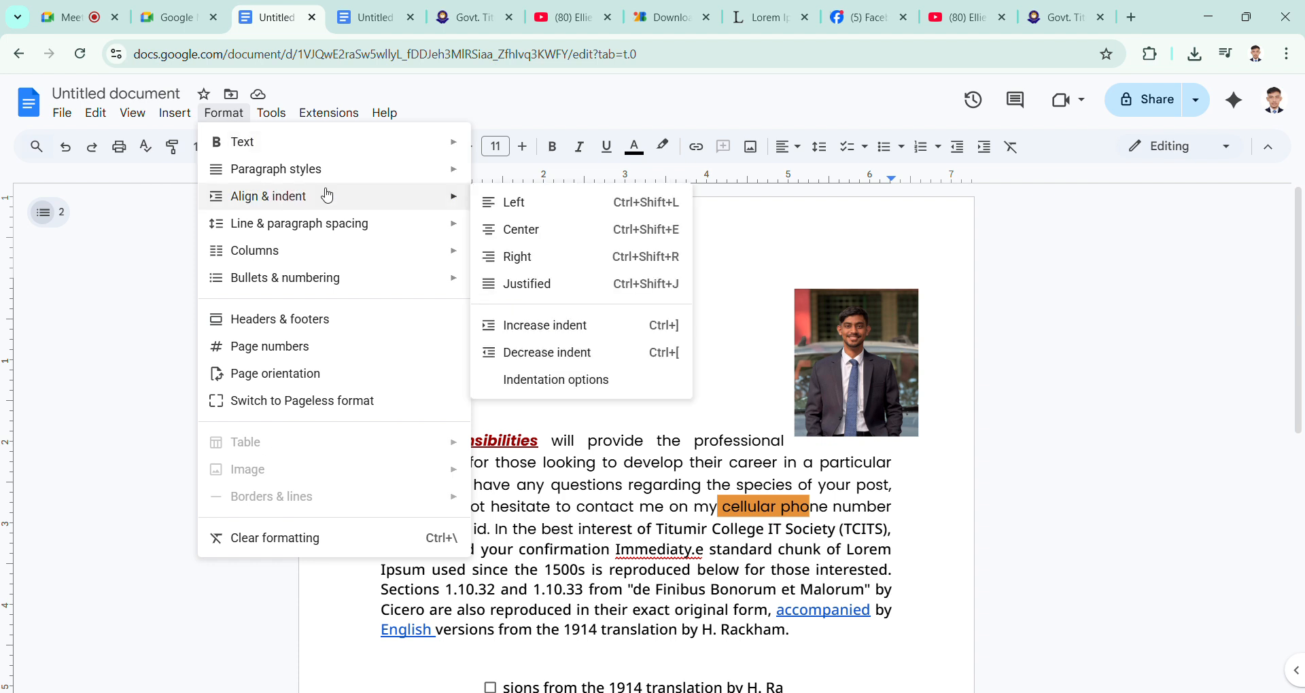
pyautogui.click(817, 239)
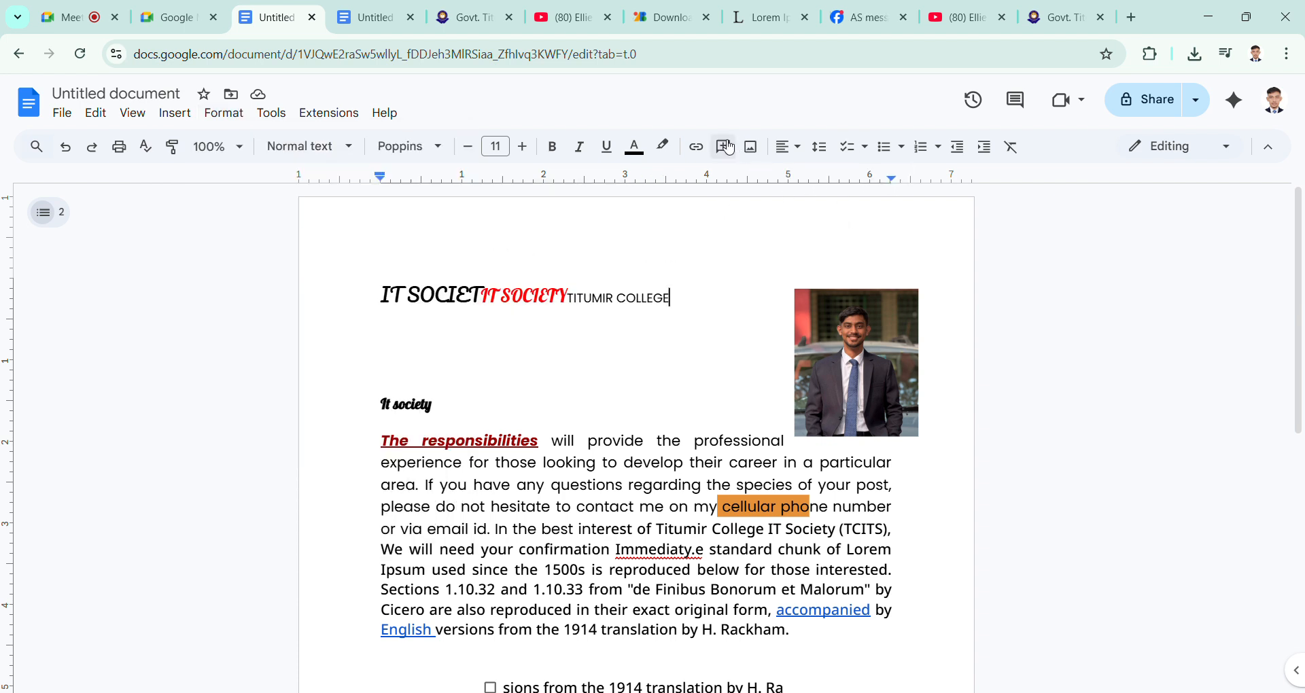
pyautogui.click(219, 114)
pyautogui.click(630, 355)
pyautogui.doubleClick(629, 355)
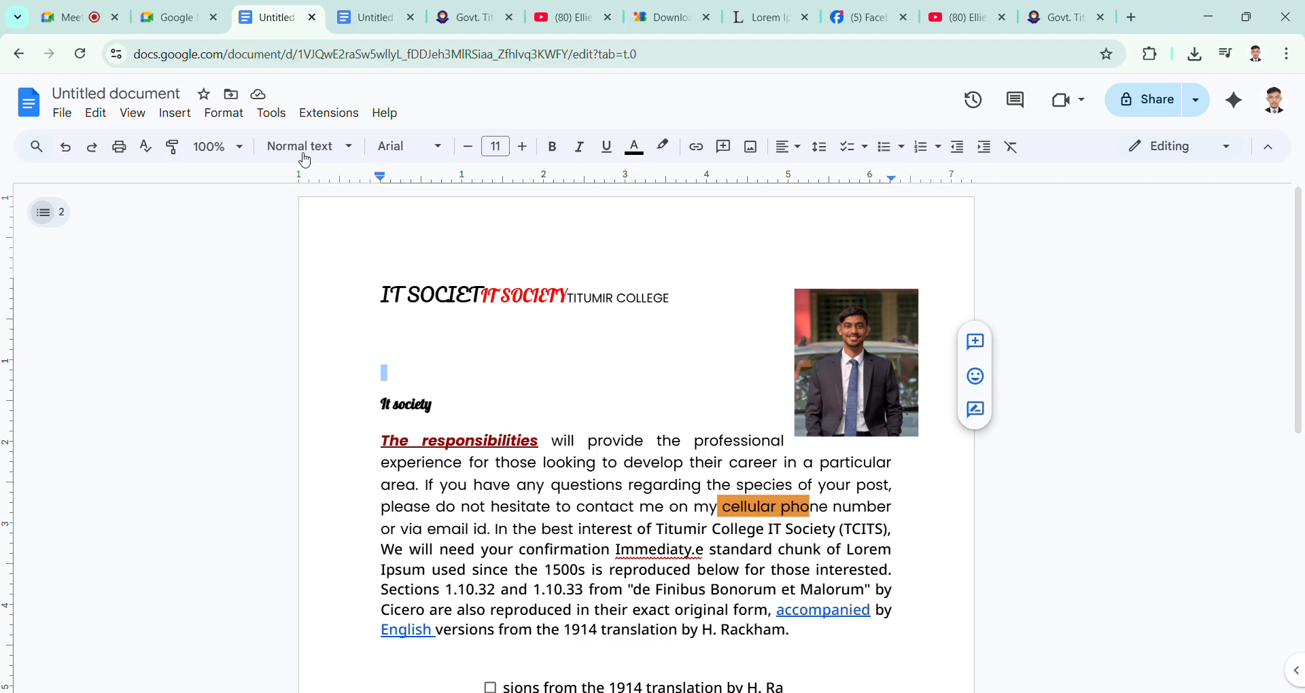
pyautogui.click(222, 113)
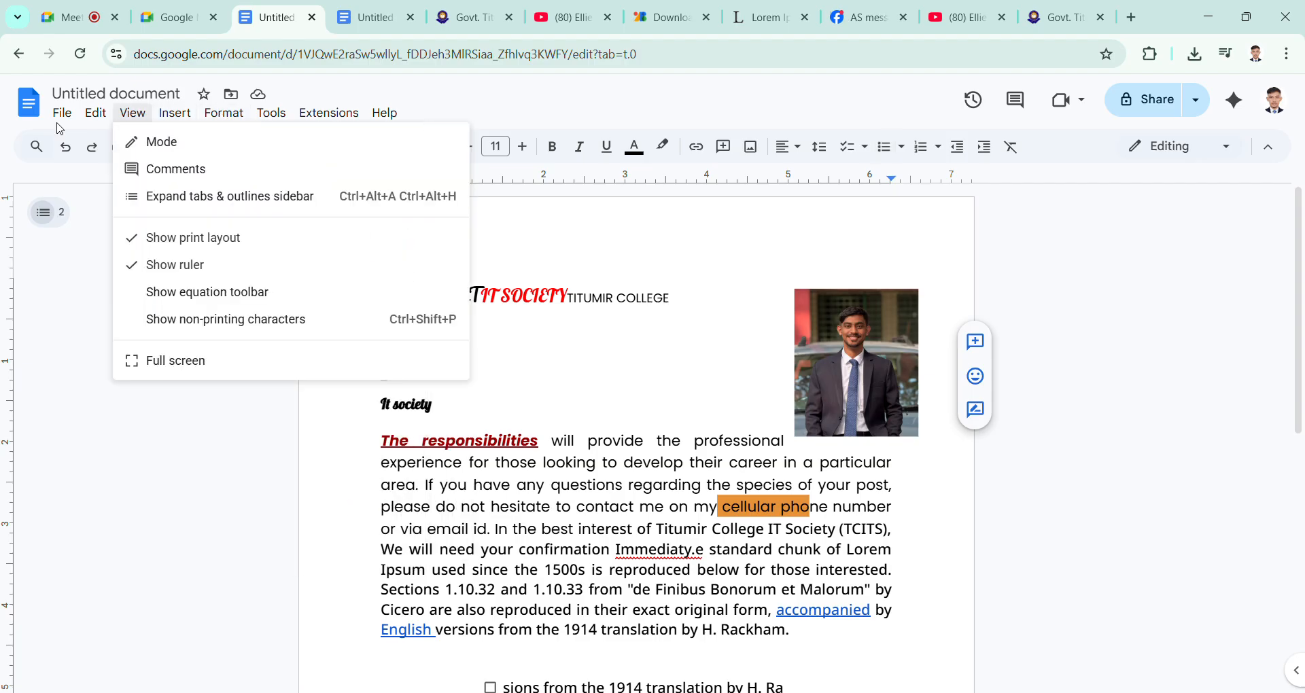
pyautogui.moveTo(95, 114)
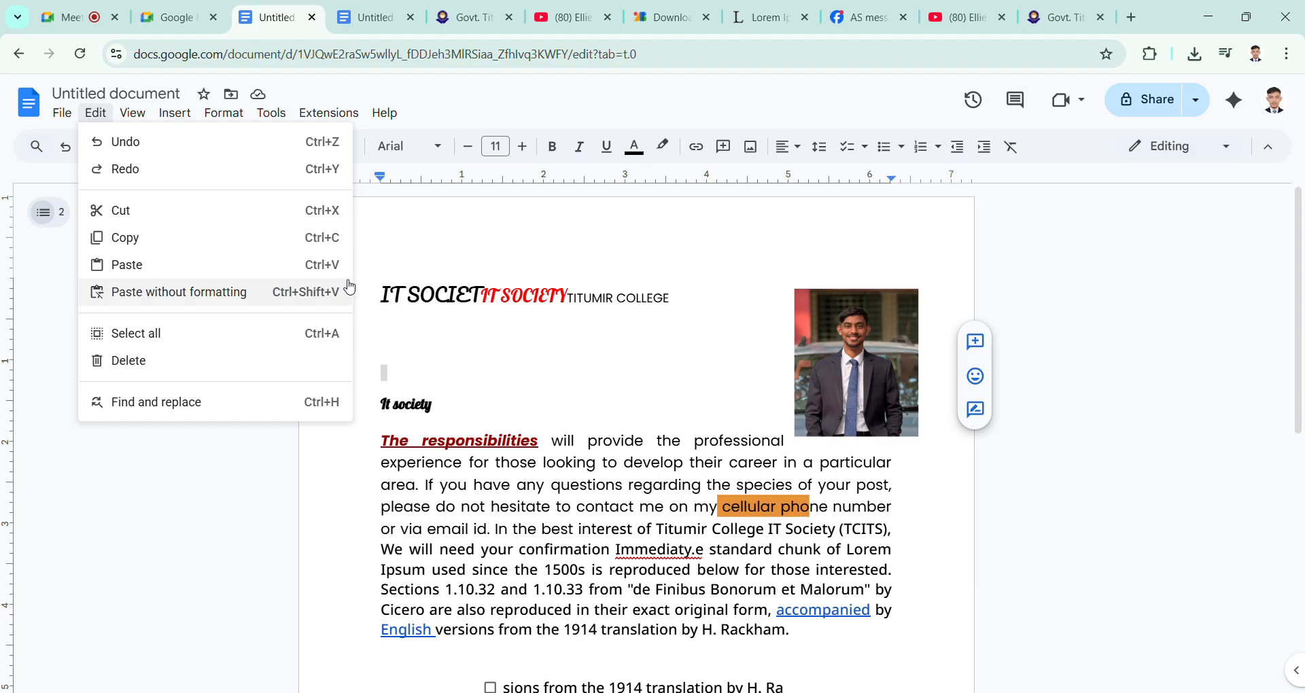
pyautogui.click(484, 333)
# Step: Review the file commands and the insertable items, such as images, tables, drawings and charts, without choosing any
pyautogui.click(63, 113)
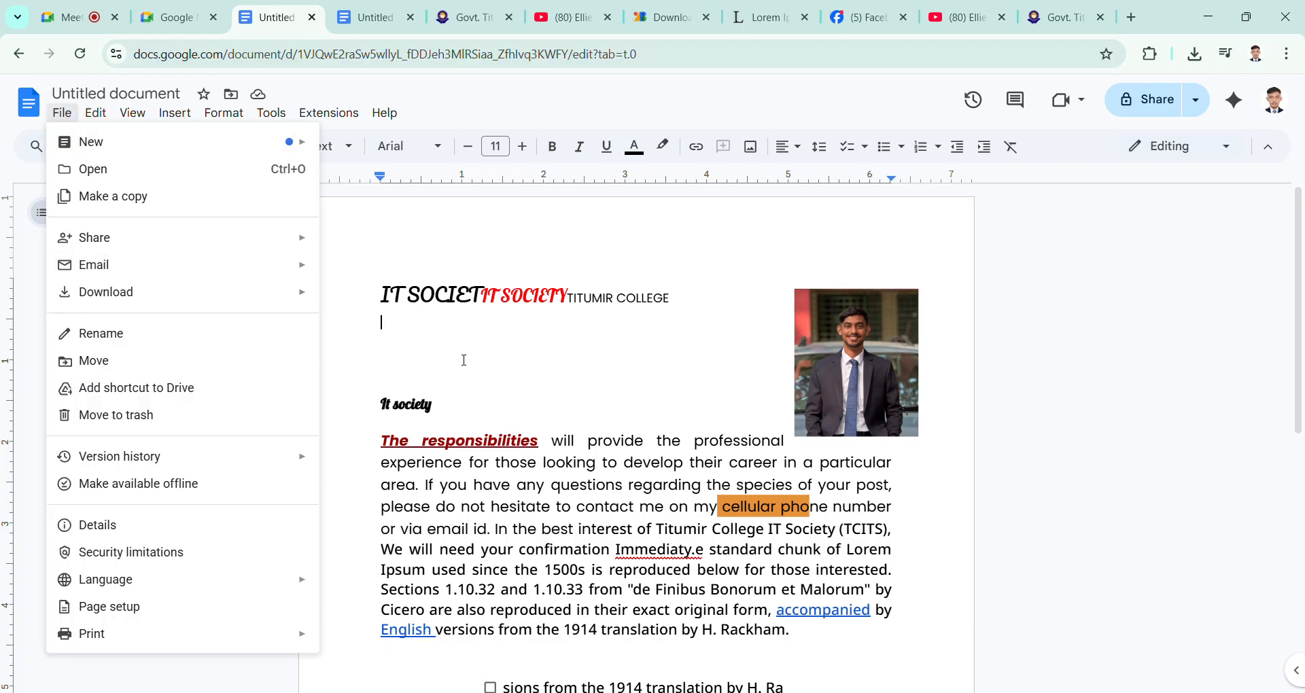
pyautogui.click(463, 294)
pyautogui.click(175, 112)
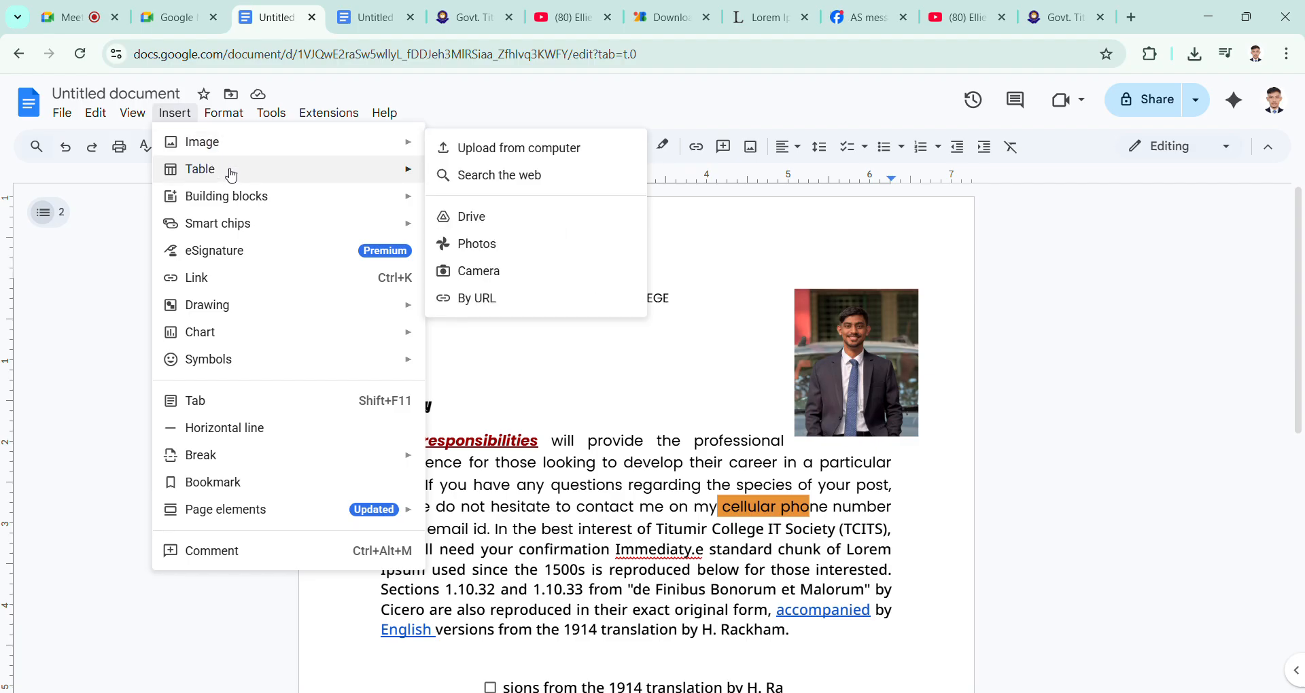
pyautogui.moveTo(252, 198)
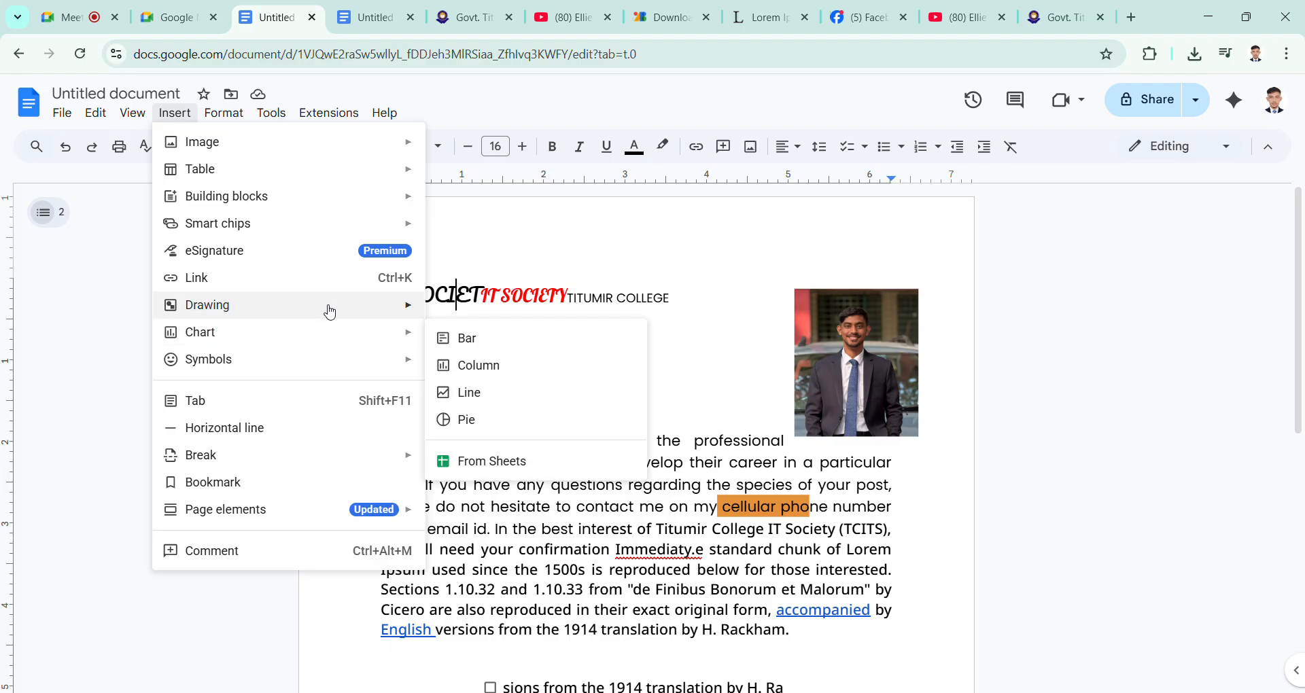
pyautogui.moveTo(330, 311)
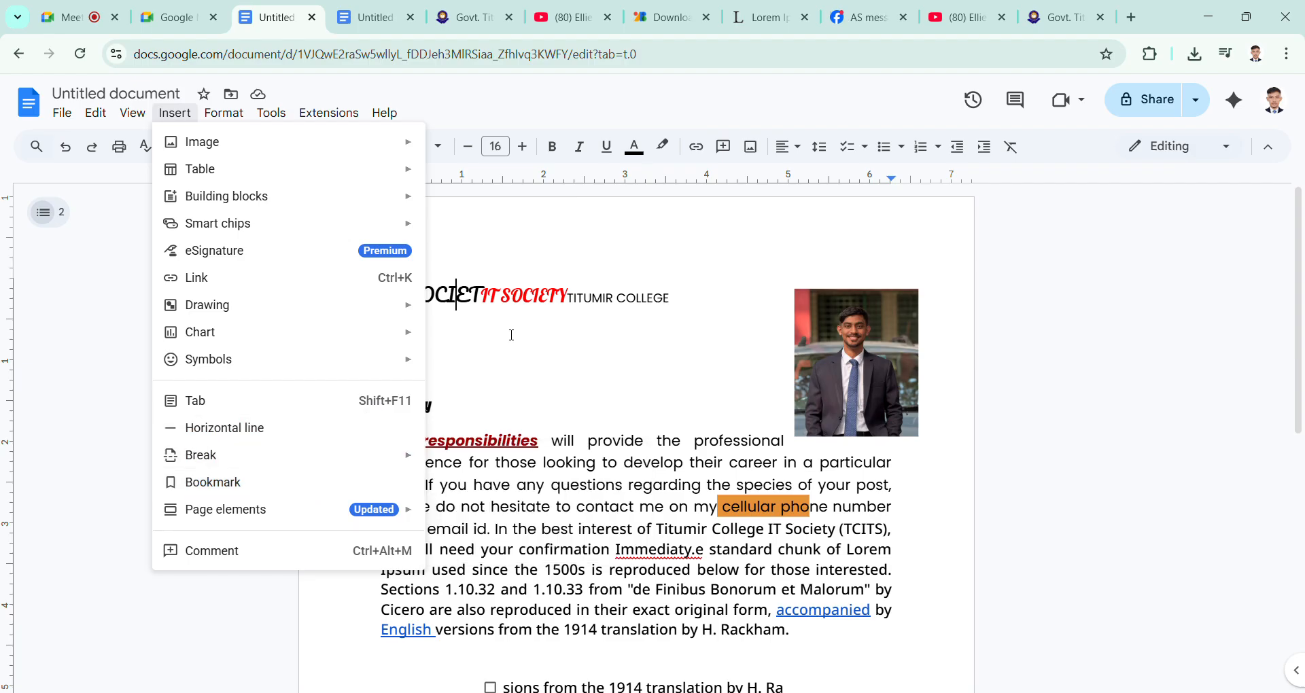
pyautogui.click(503, 381)
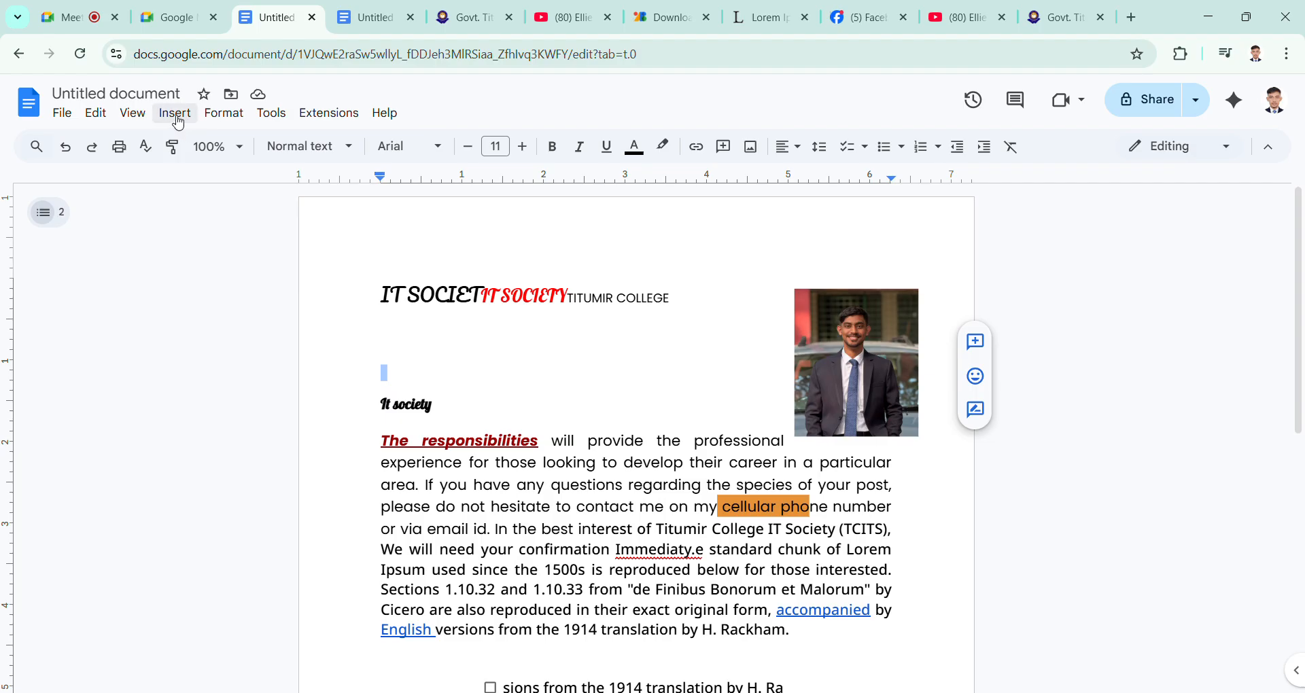
pyautogui.click(64, 114)
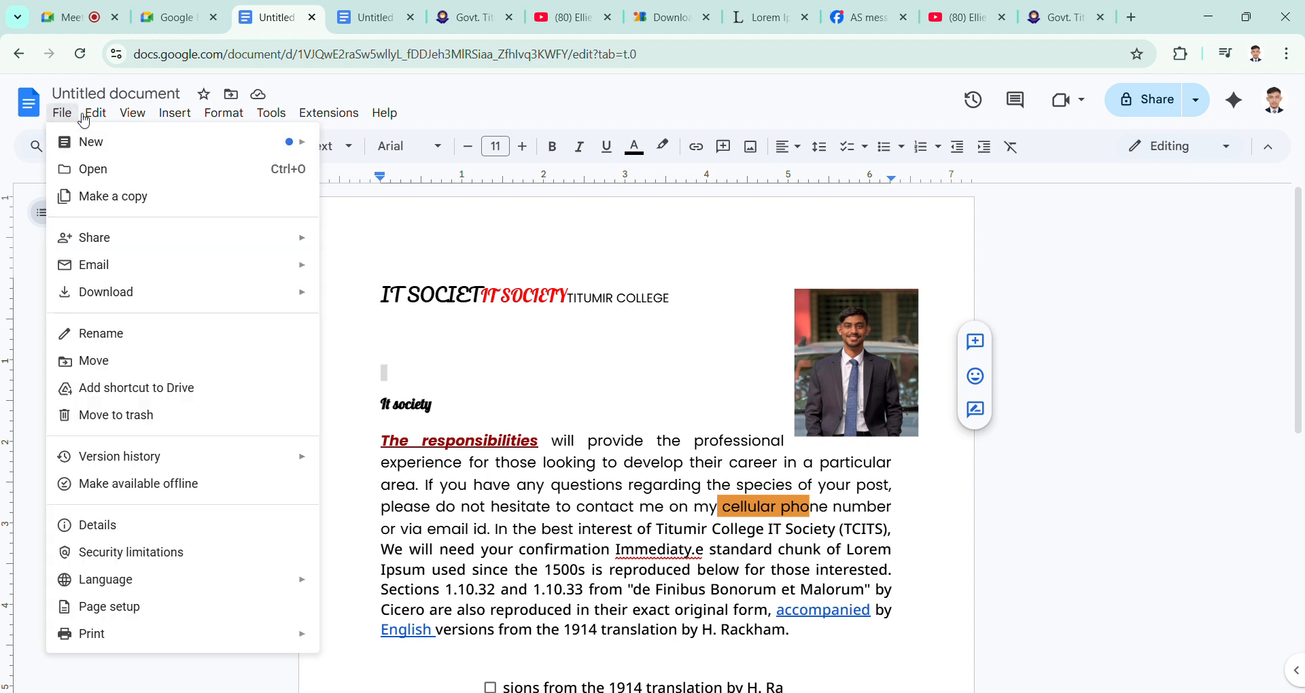
pyautogui.moveTo(88, 114)
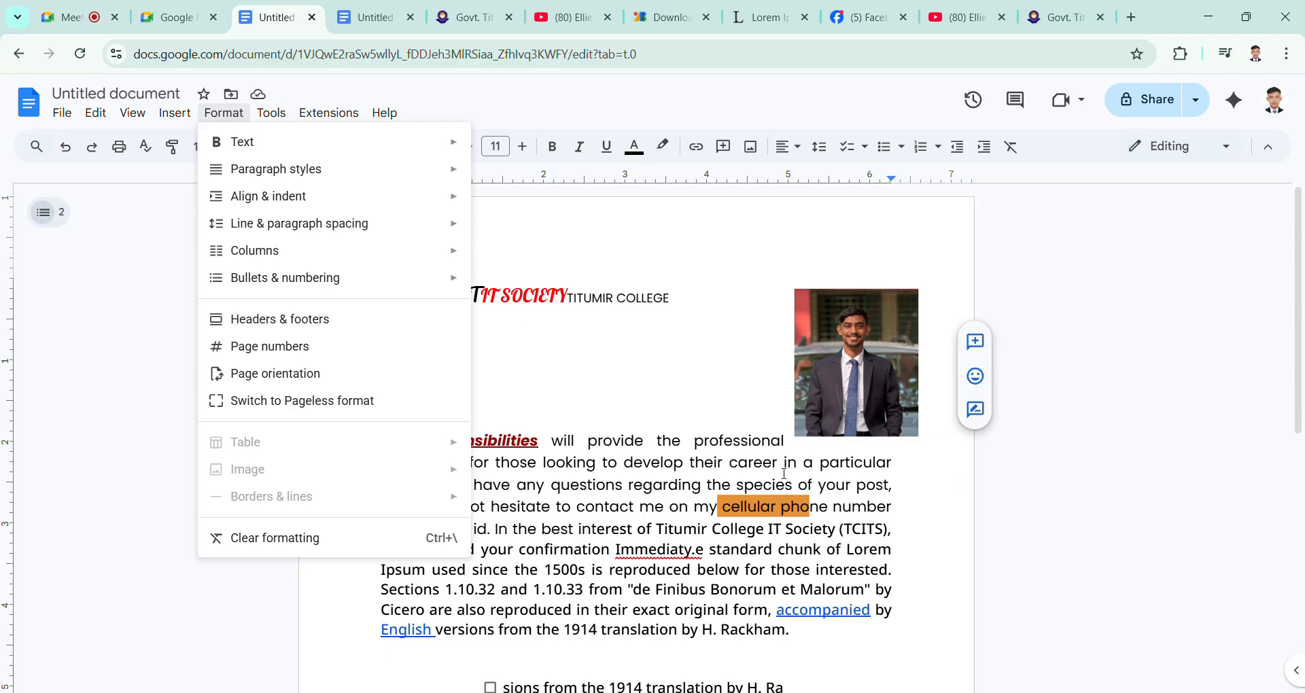
# Step: Switch to the Google Meet call and mute the microphone
pyautogui.click(68, 17)
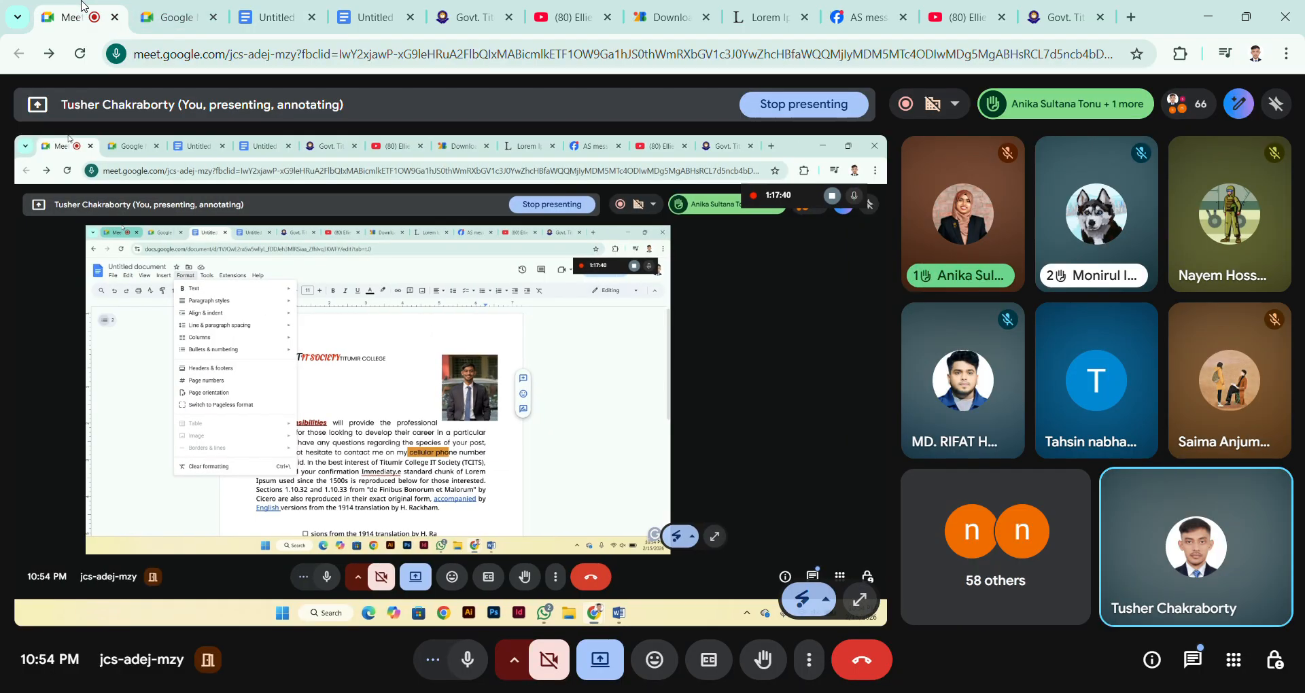
pyautogui.click(469, 660)
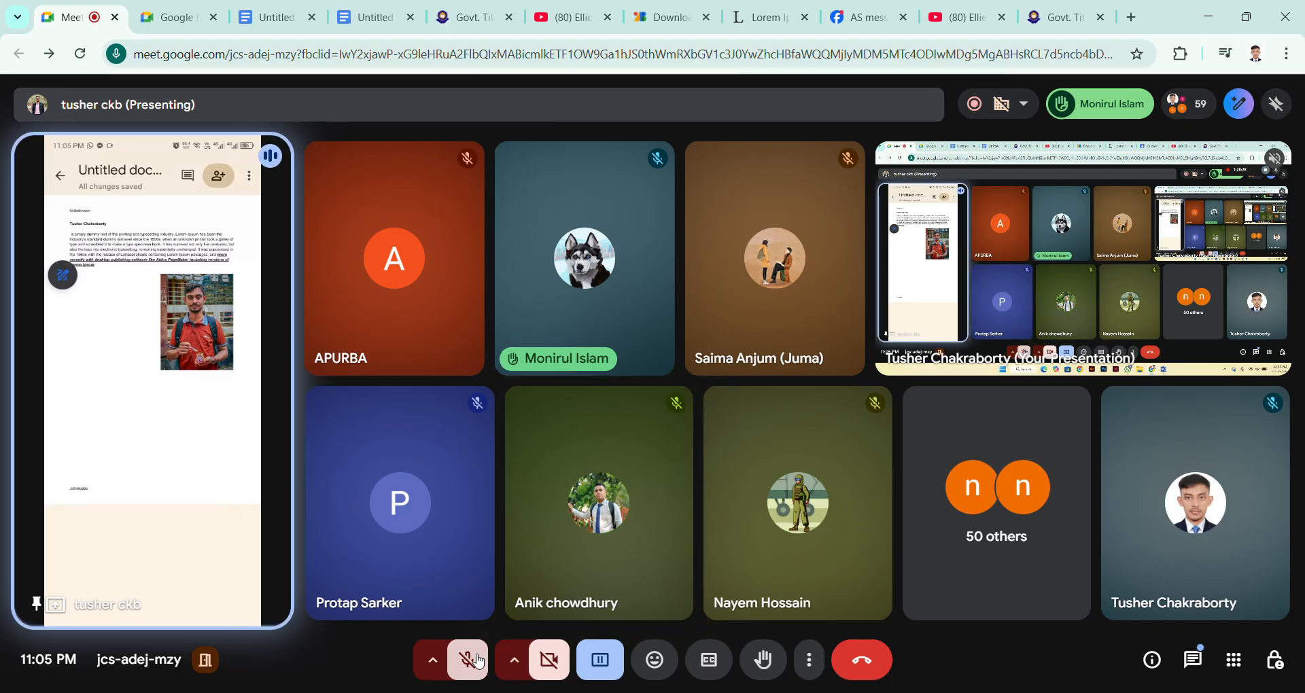
pyautogui.moveTo(243, 496)
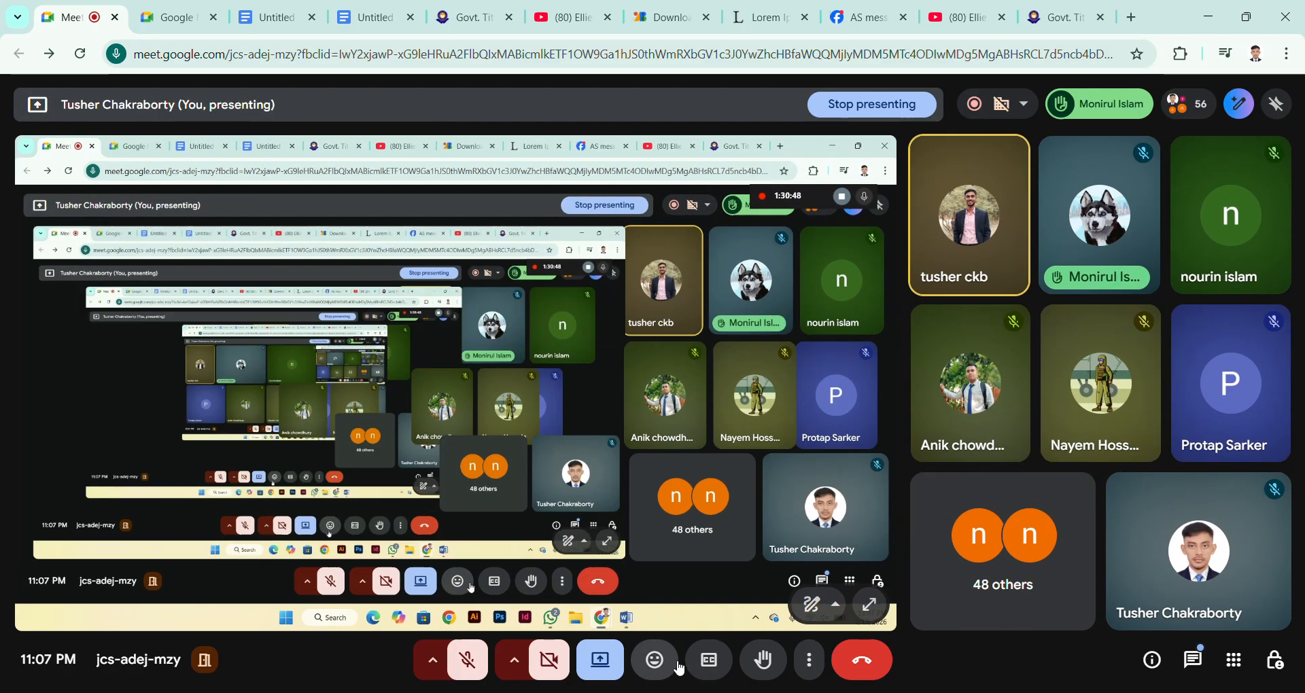
# Step: Switch back to the document with the "The responsibilities" paragraph and rename it "home work"
pyautogui.click(388, 23)
pyautogui.click(279, 17)
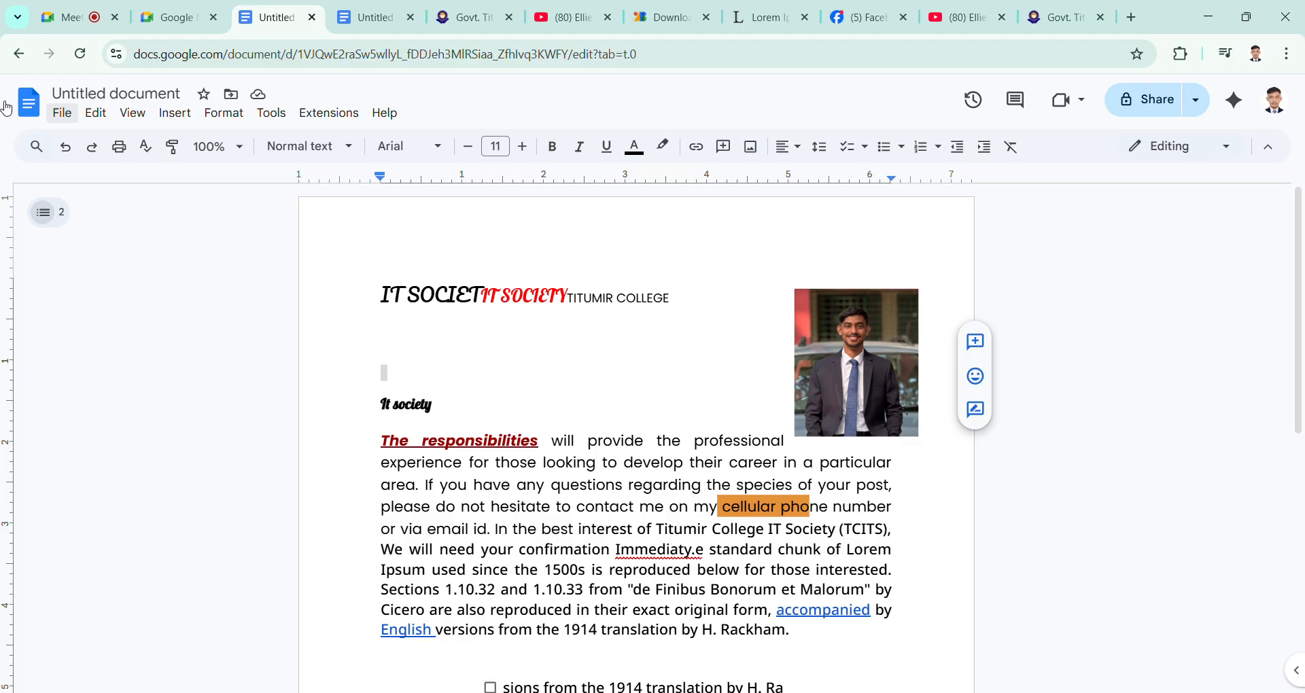
pyautogui.click(63, 113)
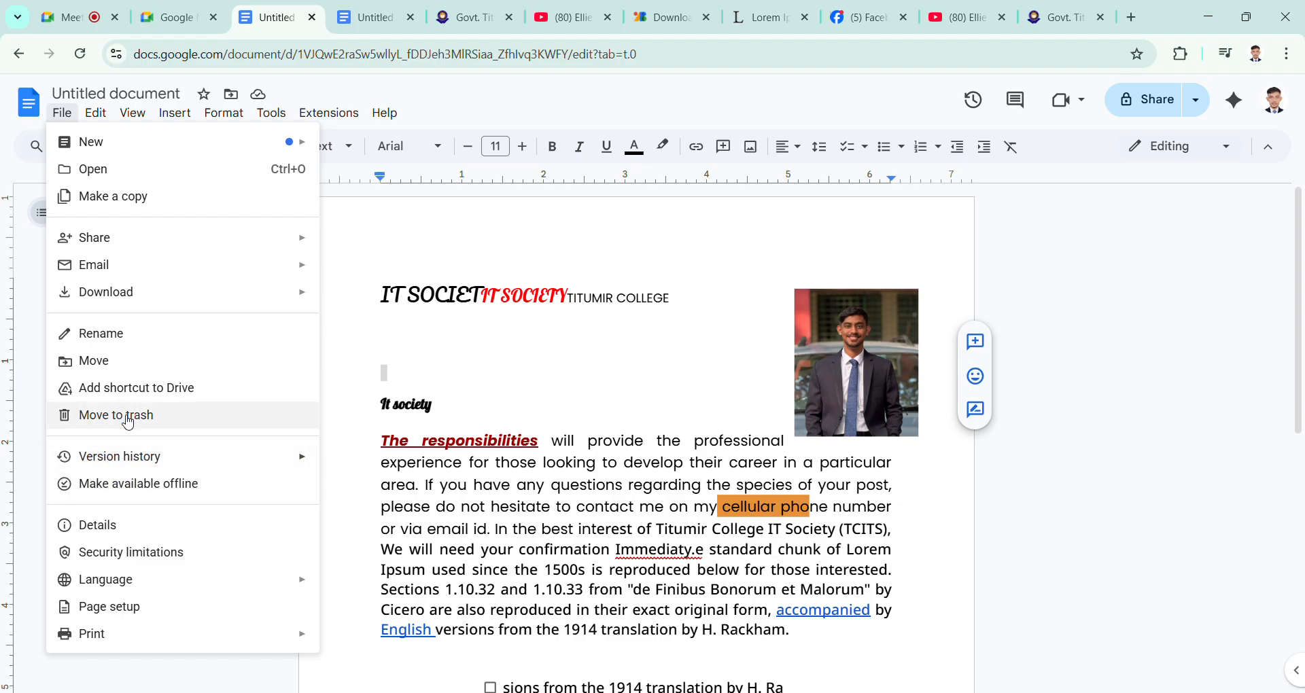
pyautogui.click(129, 347)
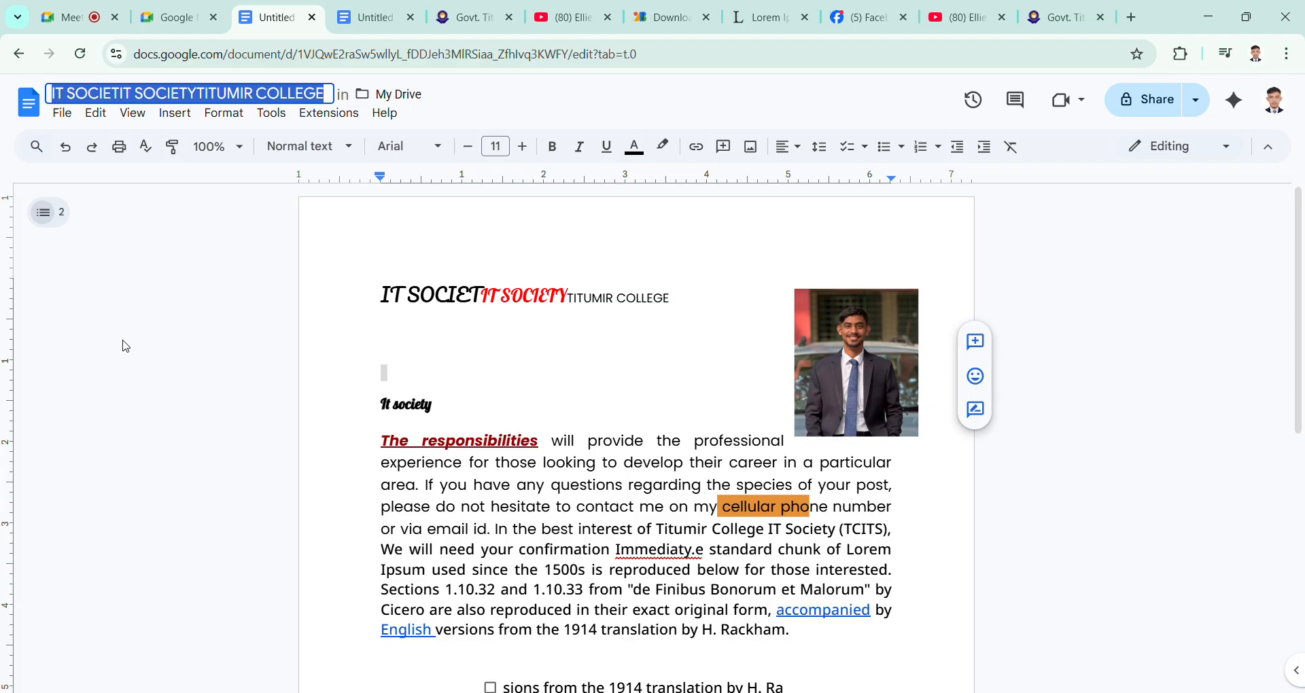
pyautogui.write('home ')
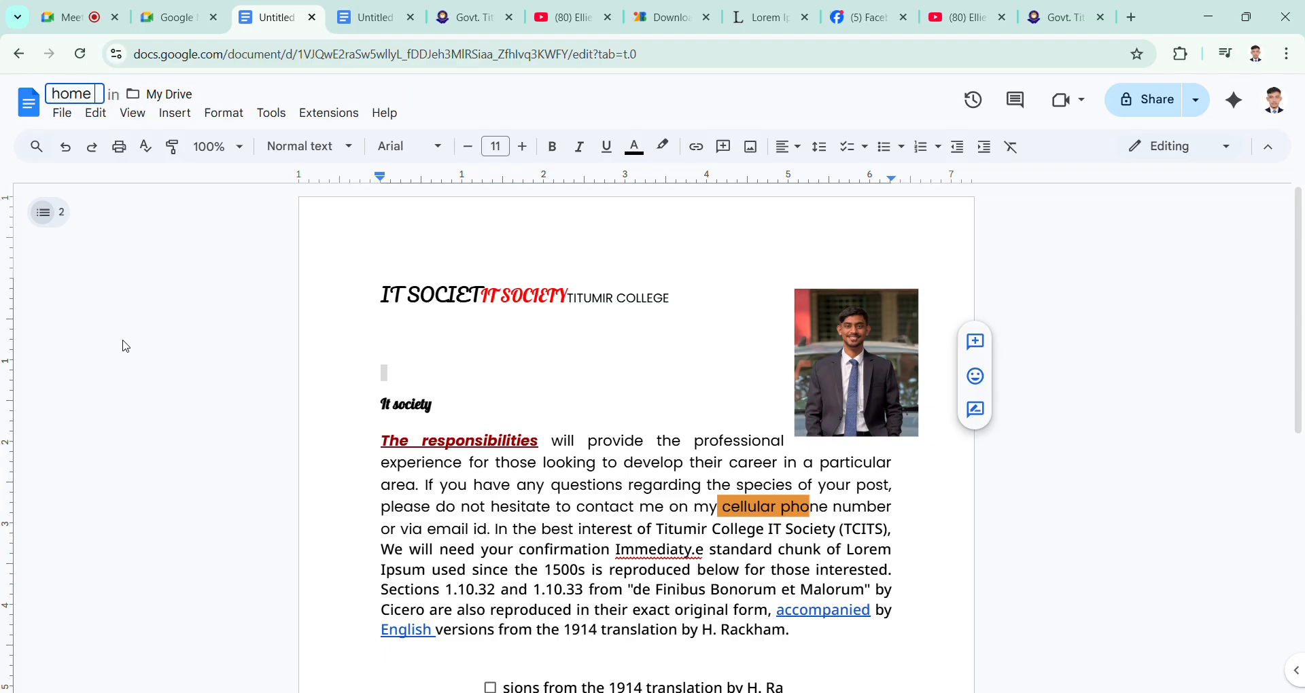
pyautogui.write('work')
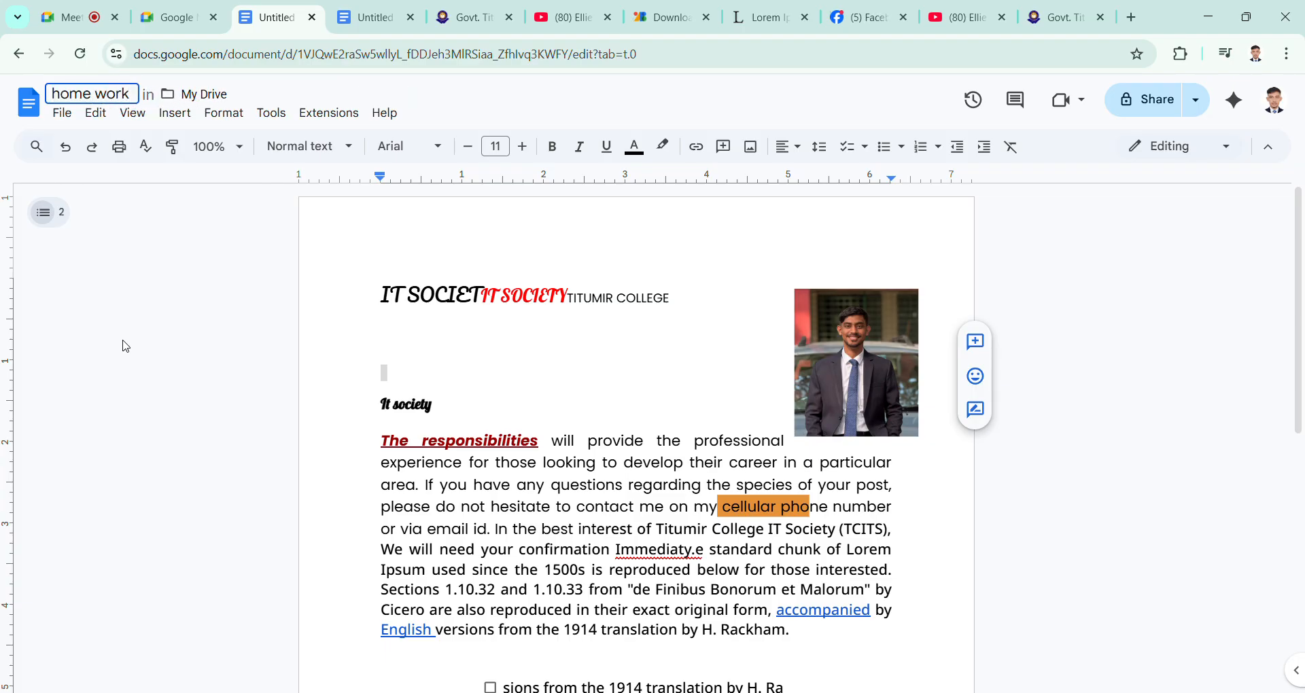
pyautogui.press('Return')
# Step: Review the file and editing commands of the "home work" document without applying any
pyautogui.click(71, 120)
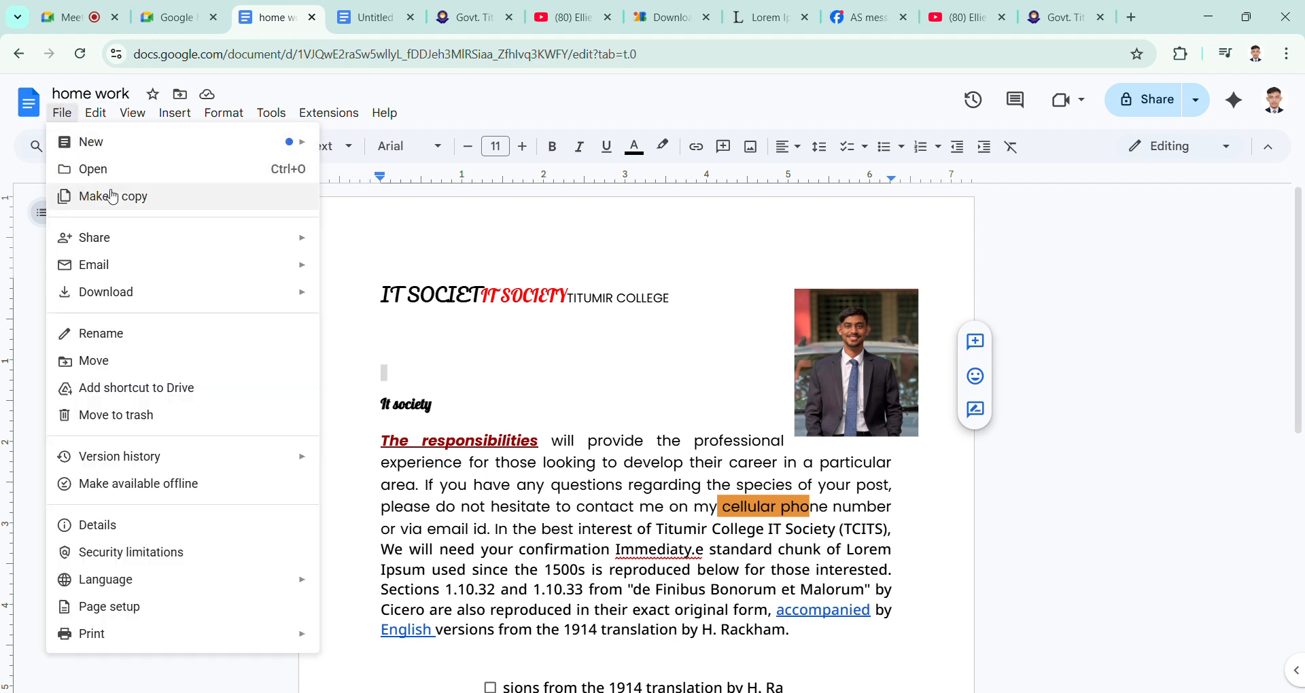
pyautogui.moveTo(141, 240)
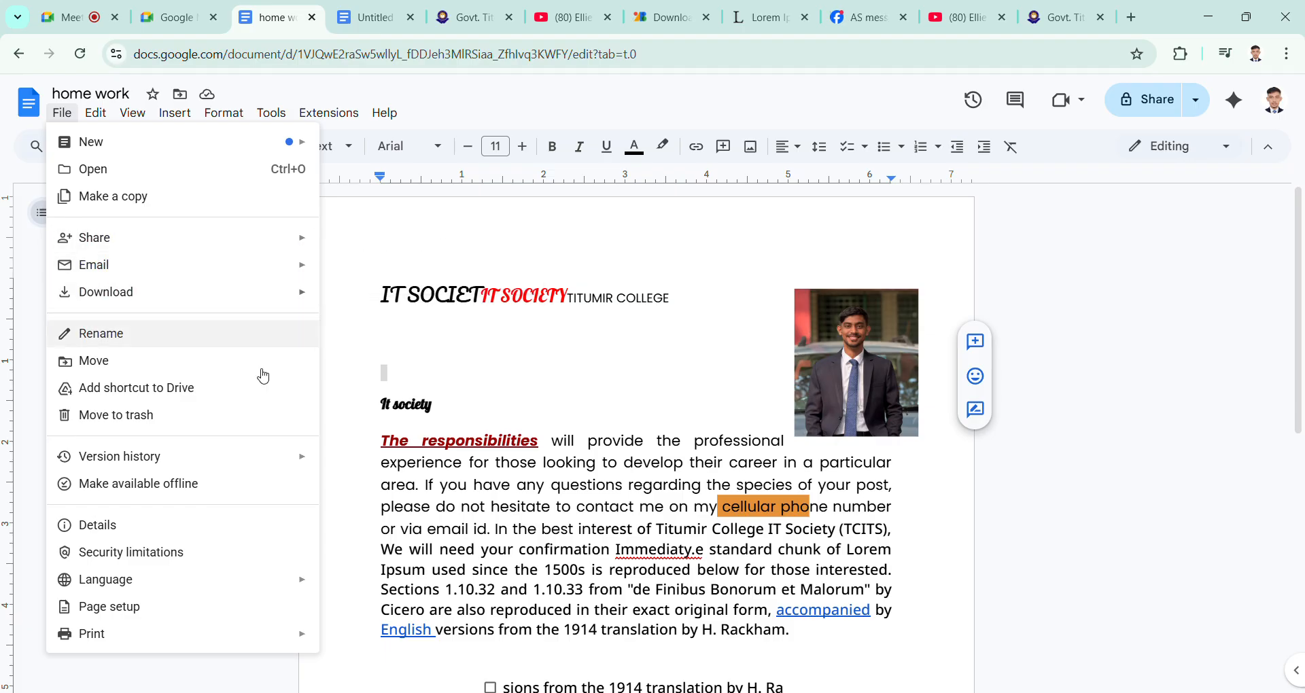
pyautogui.moveTo(250, 461)
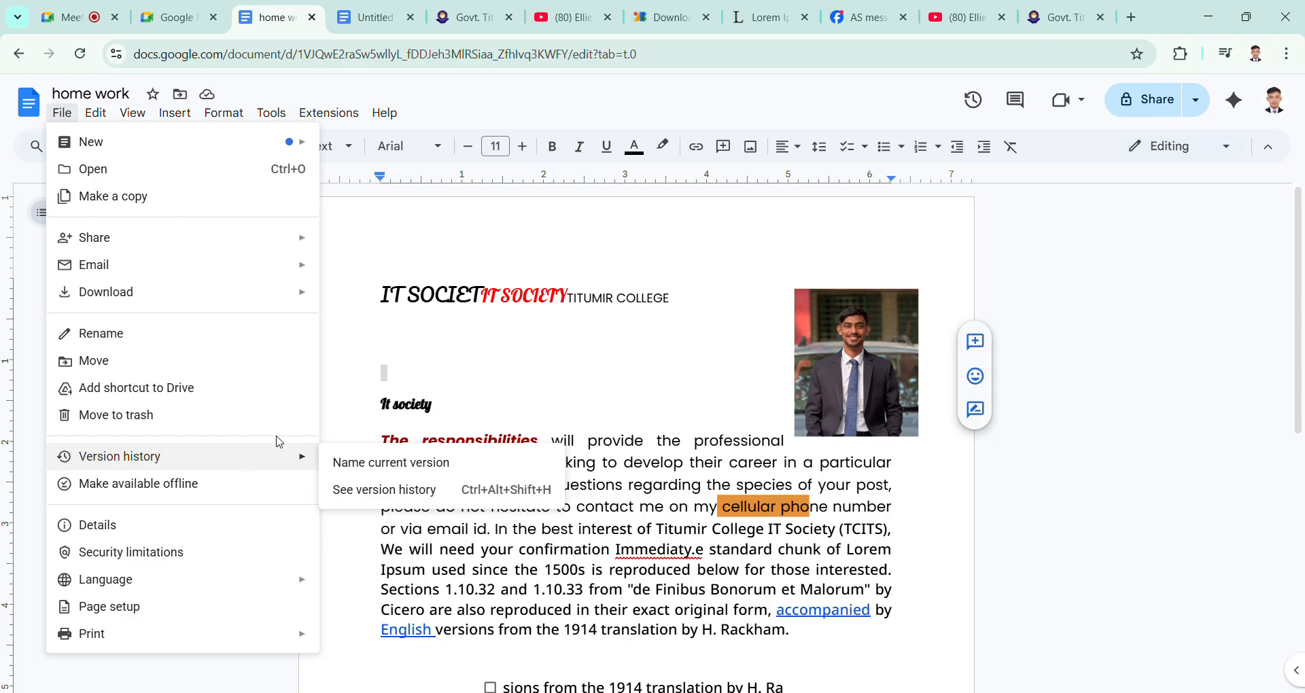
pyautogui.click(391, 405)
pyautogui.click(95, 113)
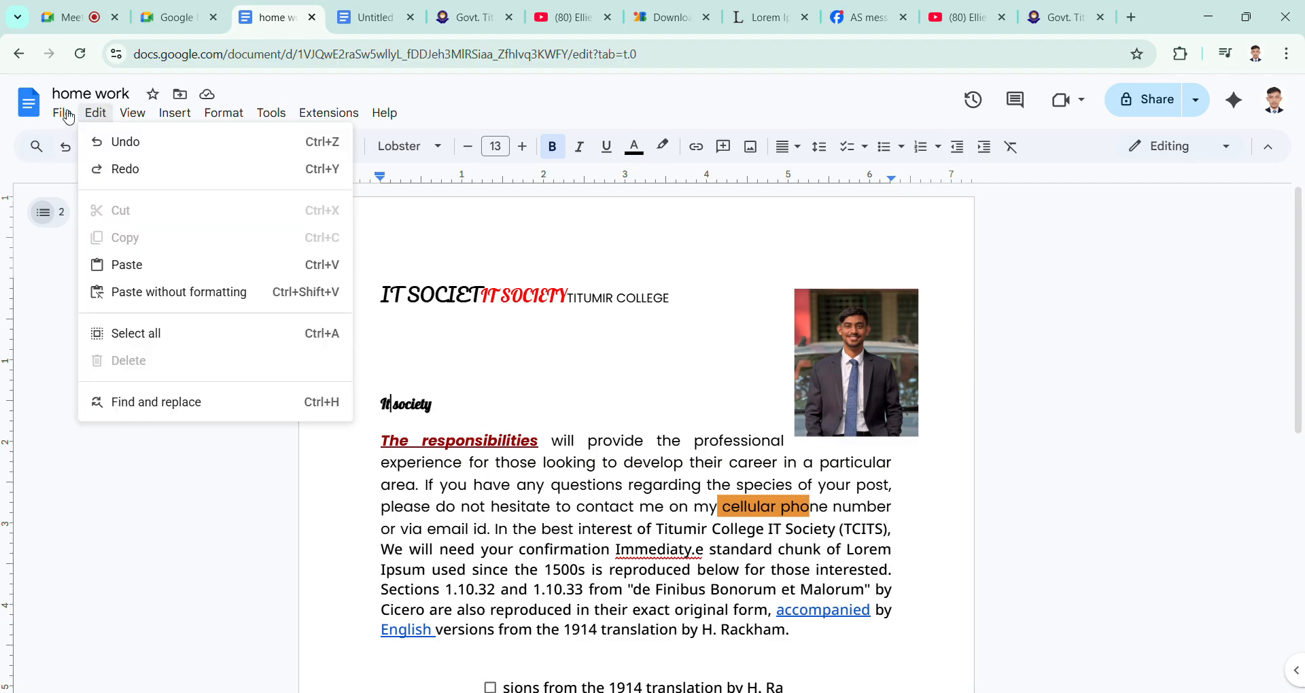
# Step: Go to the Docs home page, reopen the "home work" document and check the outline of its Tab 1
pyautogui.click(28, 102)
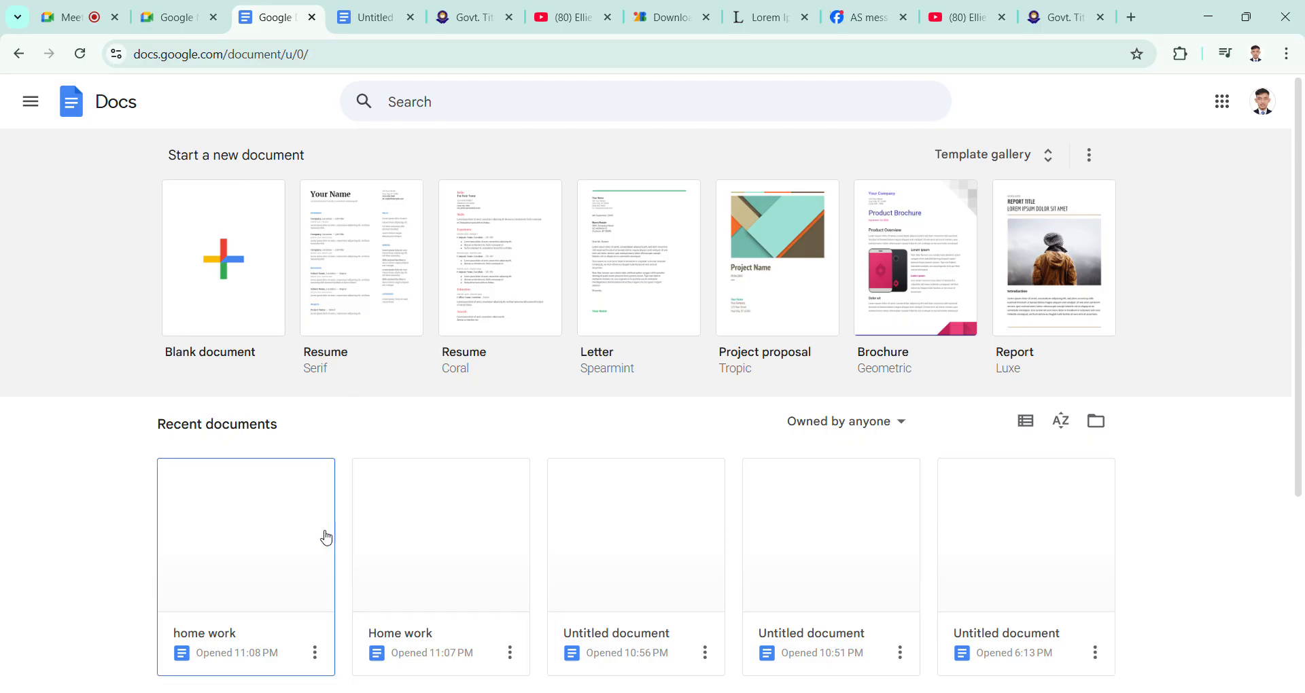
pyautogui.click(293, 561)
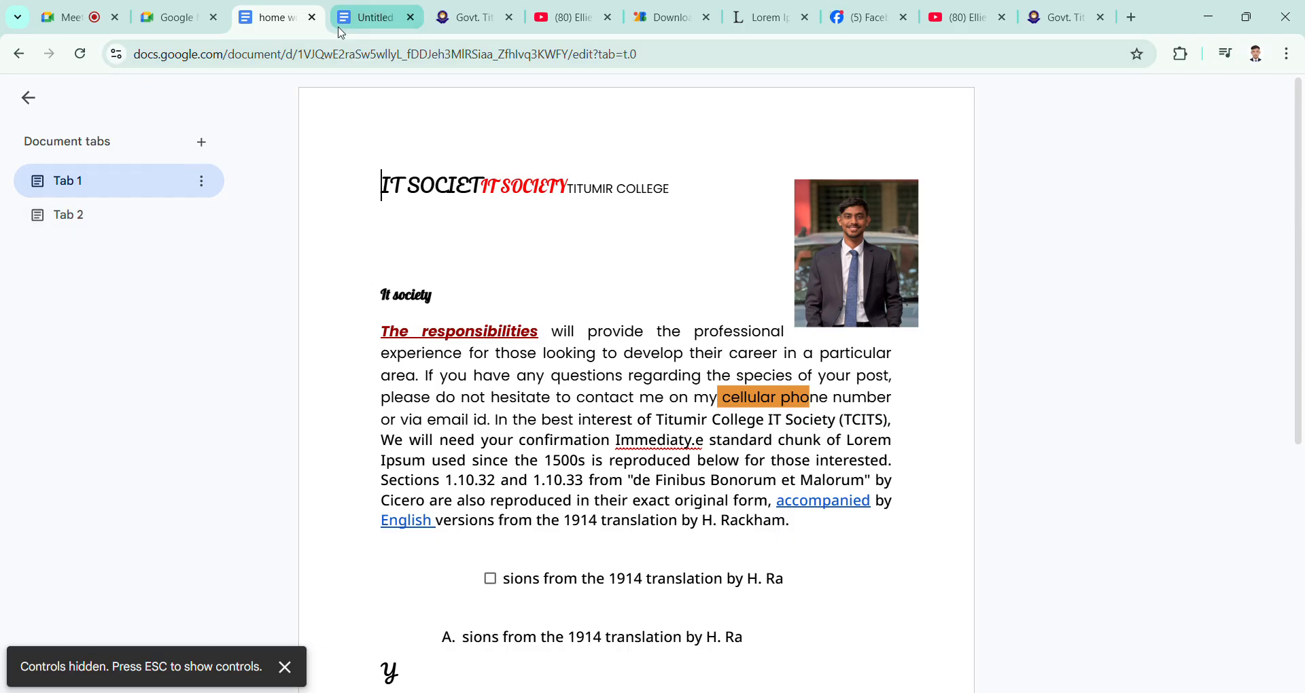
pyautogui.click(367, 19)
pyautogui.click(268, 31)
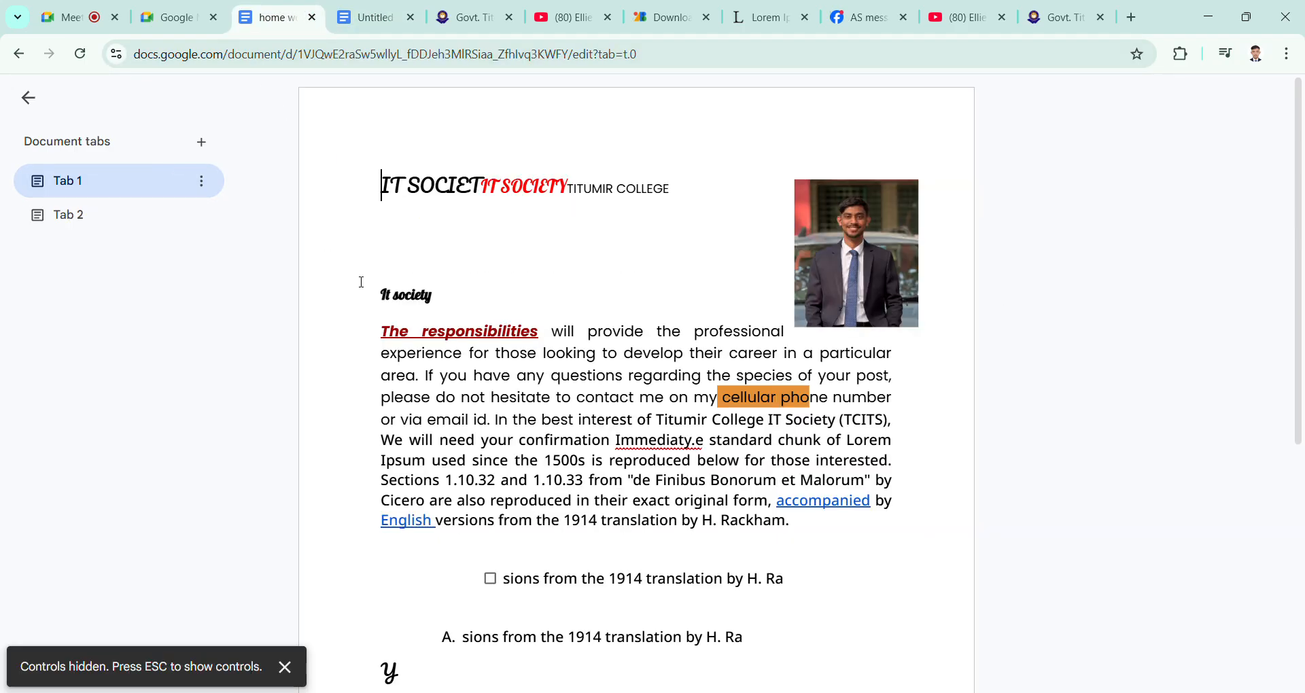
pyautogui.click(152, 181)
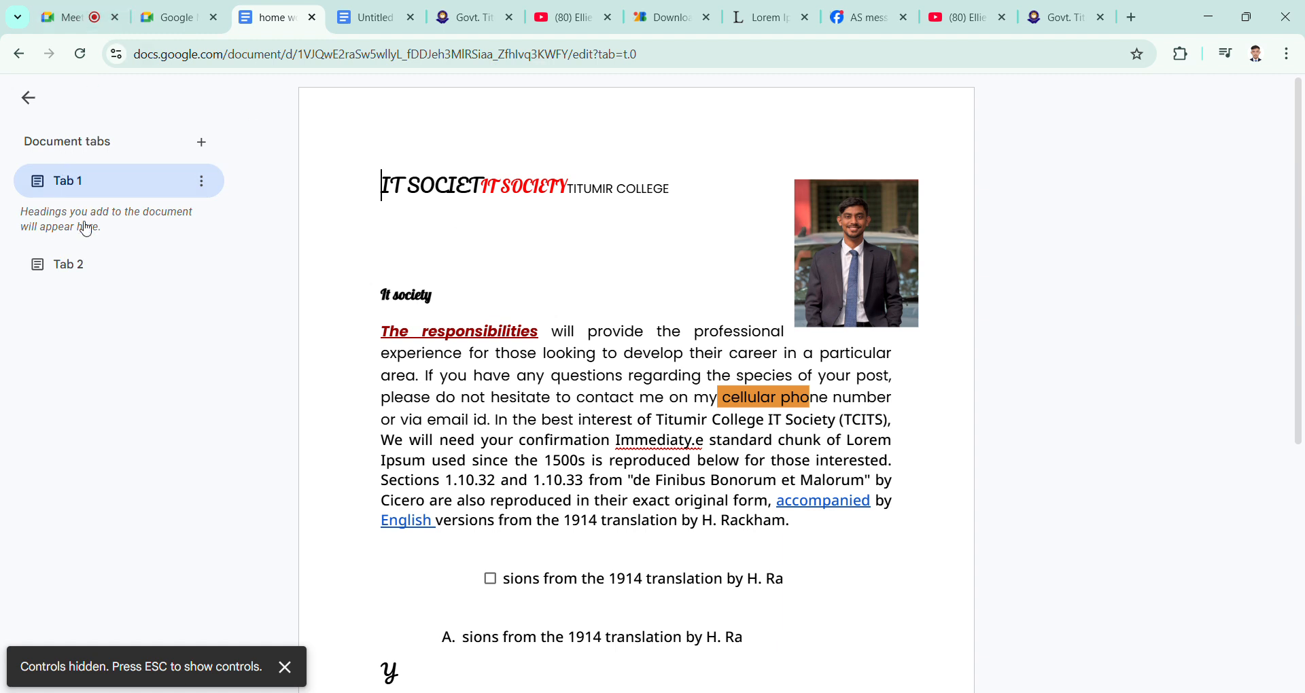
pyautogui.click(64, 181)
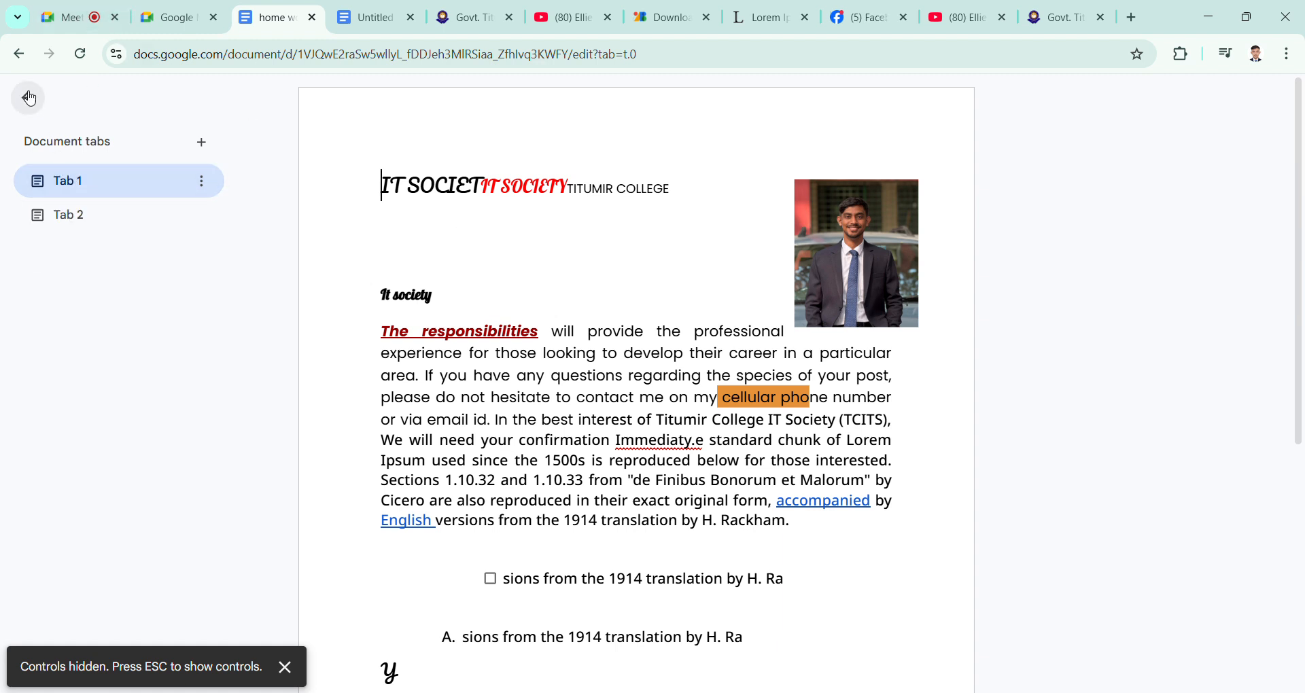
# Step: Check the other untitled document and the Google Meet start page, and return to the "home work" document
pyautogui.click(374, 17)
pyautogui.click(28, 98)
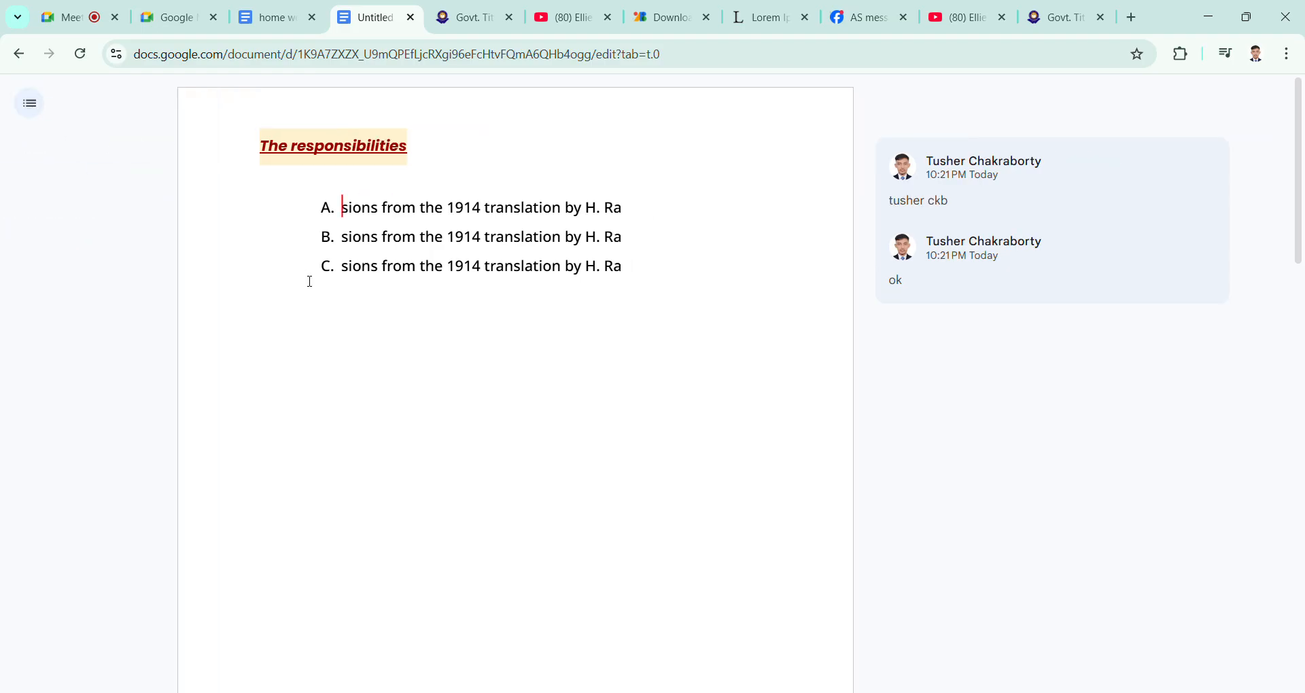
pyautogui.click(178, 18)
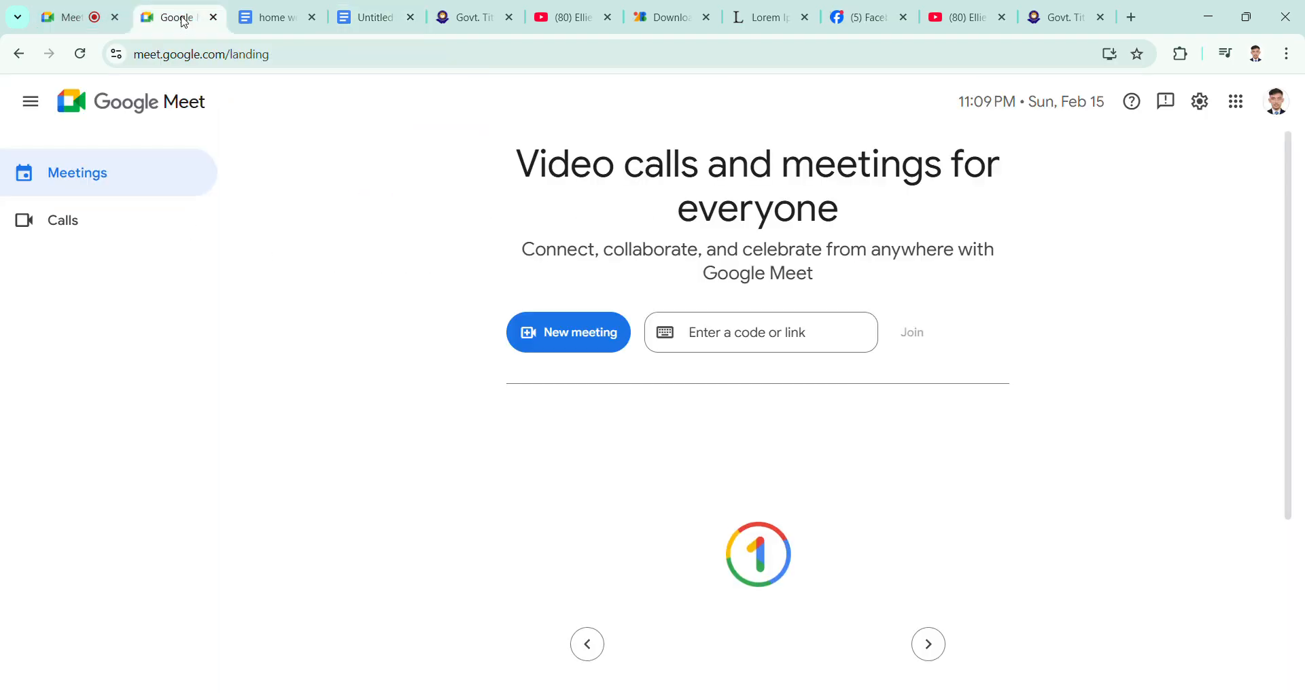
pyautogui.click(270, 18)
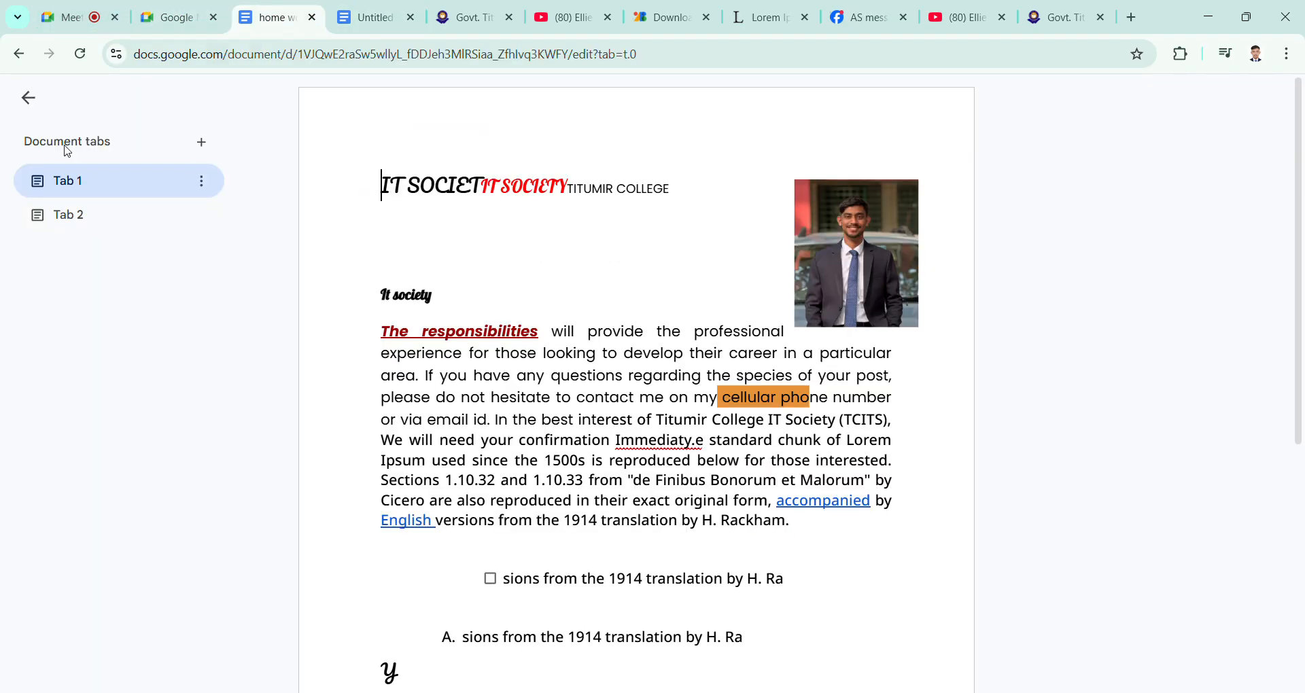
pyautogui.click(28, 99)
pyautogui.click(34, 106)
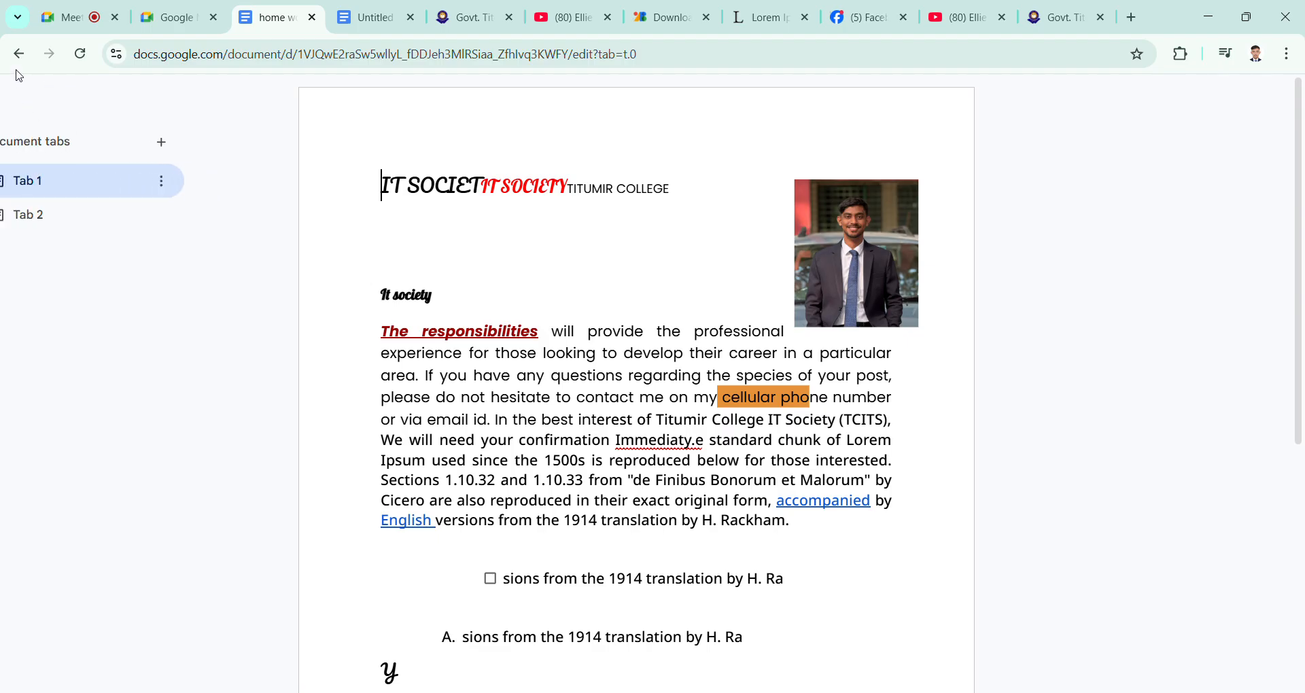
# Step: Return to the Docs home page and open the other recent document, "Home work", to view its contents
pyautogui.click(18, 54)
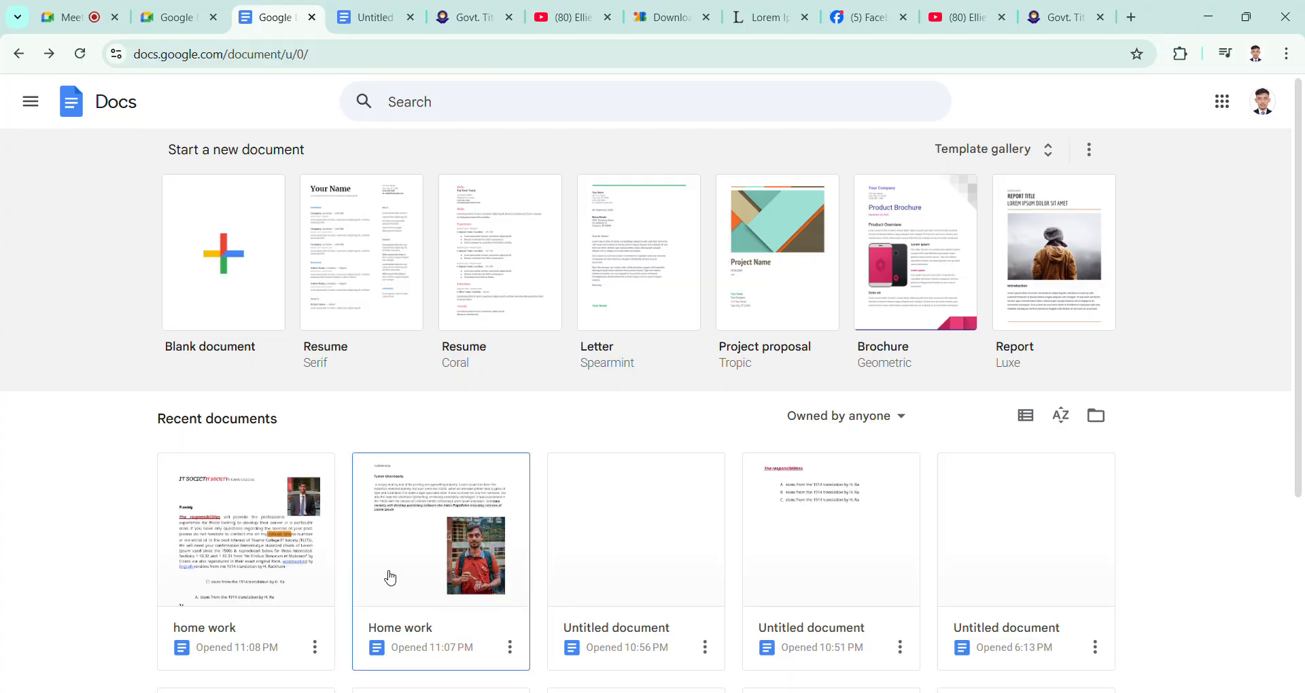
pyautogui.scroll(-1, 388, 574)
pyautogui.click(431, 483)
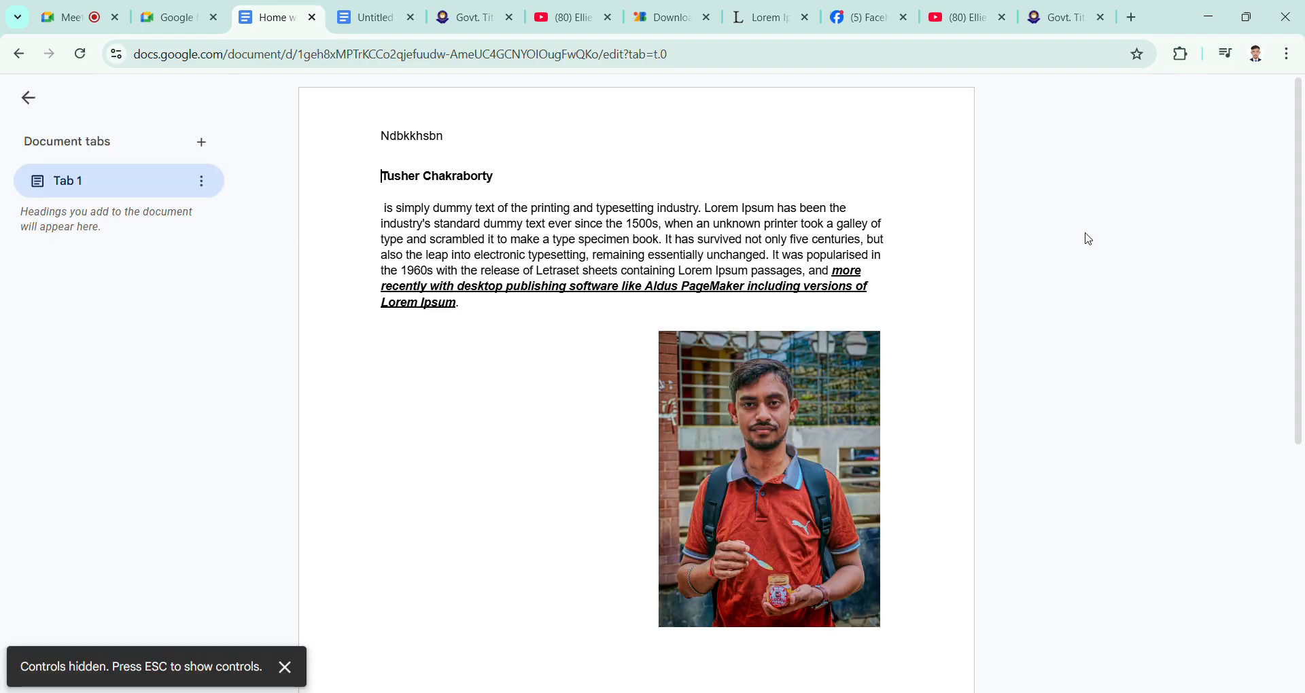
pyautogui.click(28, 98)
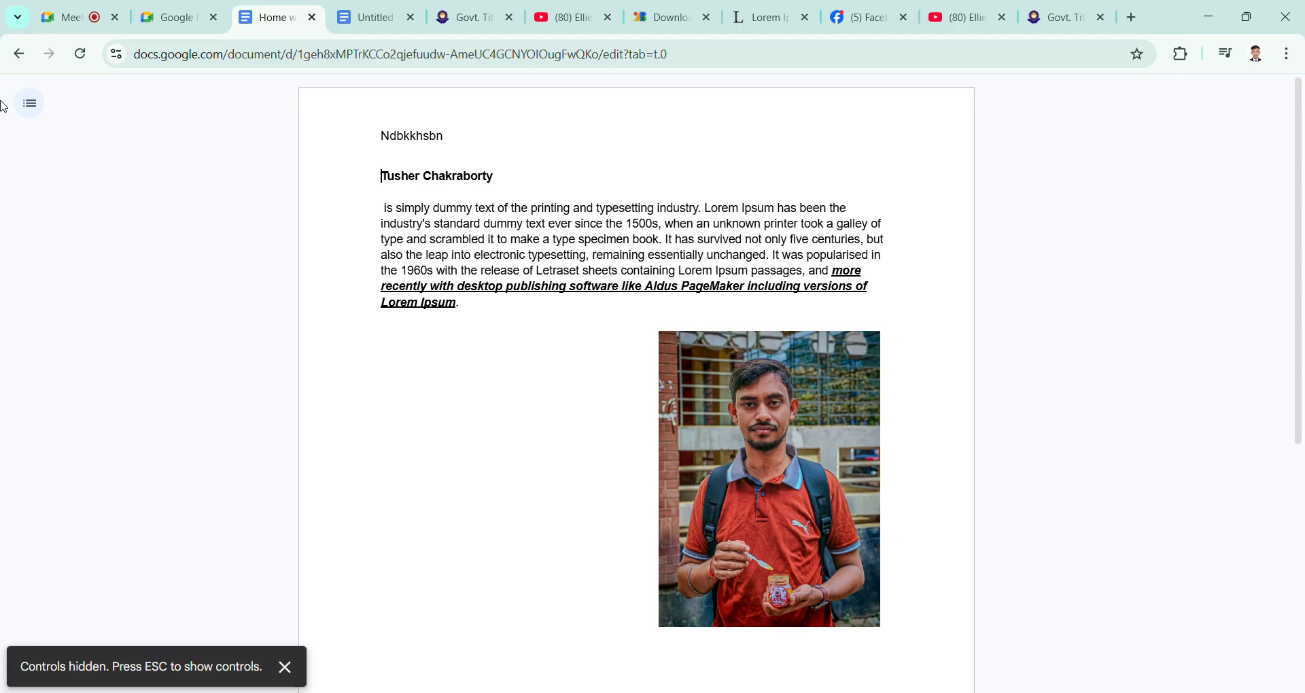
pyautogui.click(32, 109)
# Step: Create a blank document from the Docs home page and reload it
pyautogui.click(20, 54)
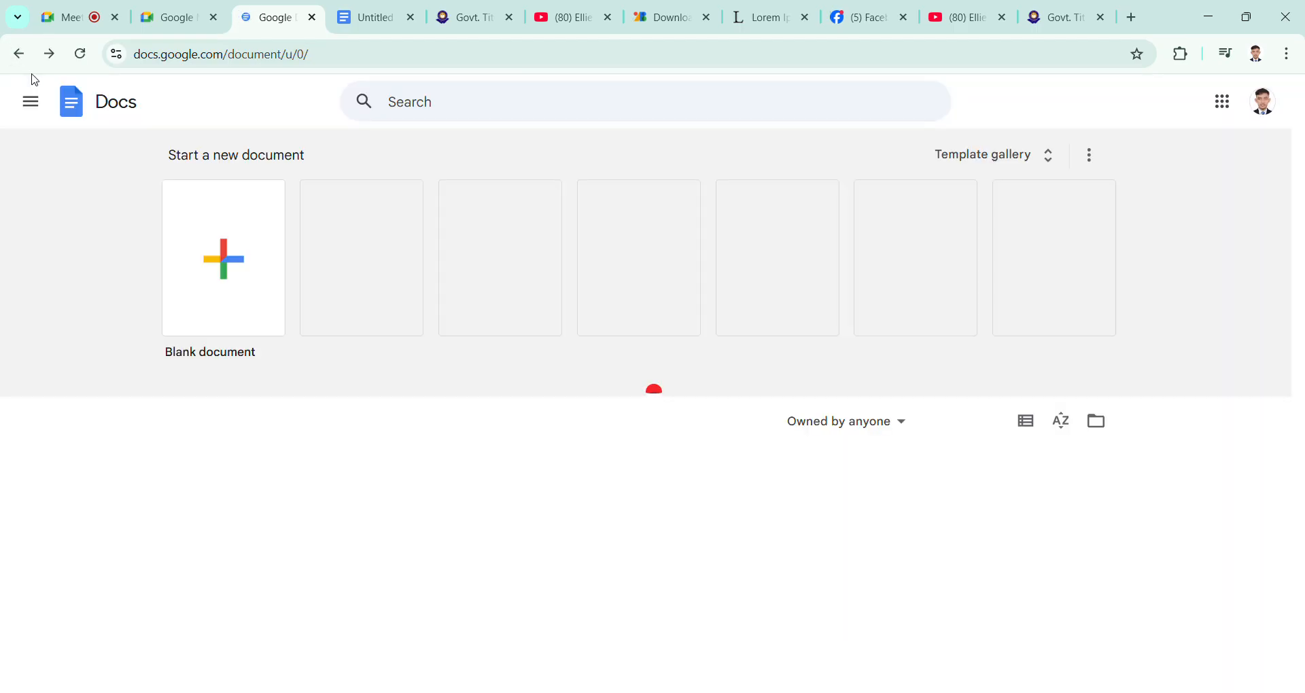
pyautogui.click(196, 322)
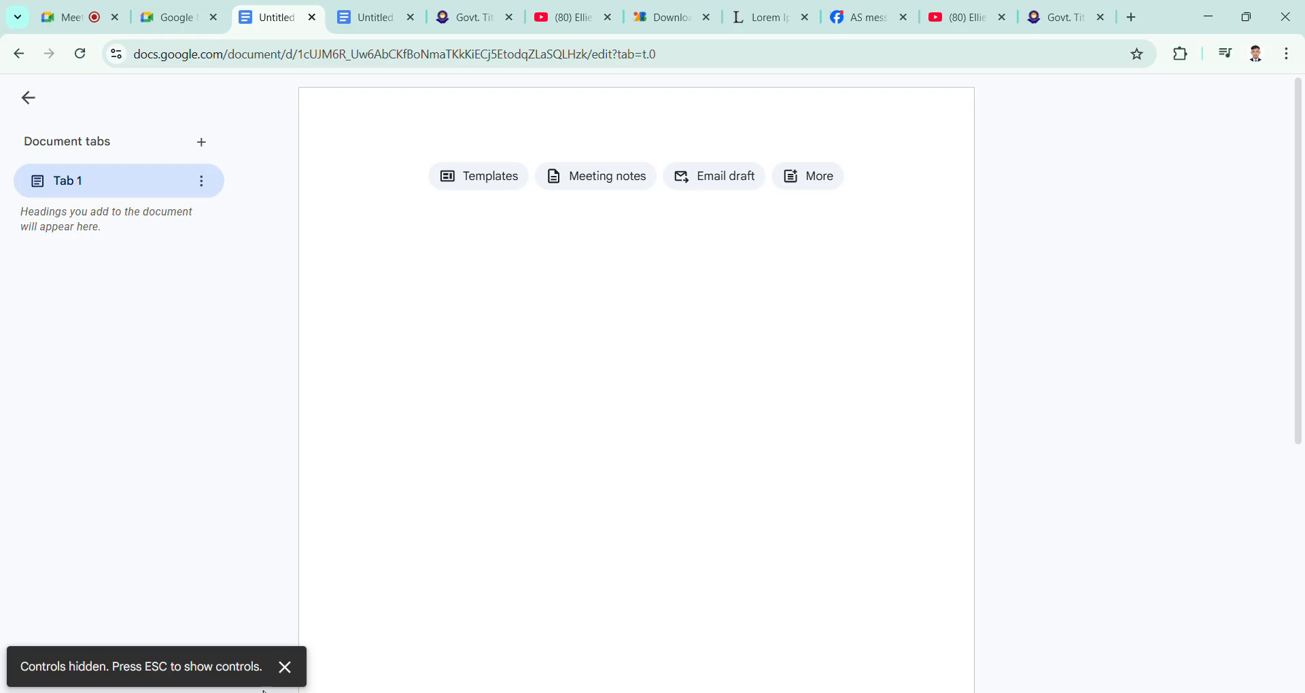
pyautogui.click(286, 669)
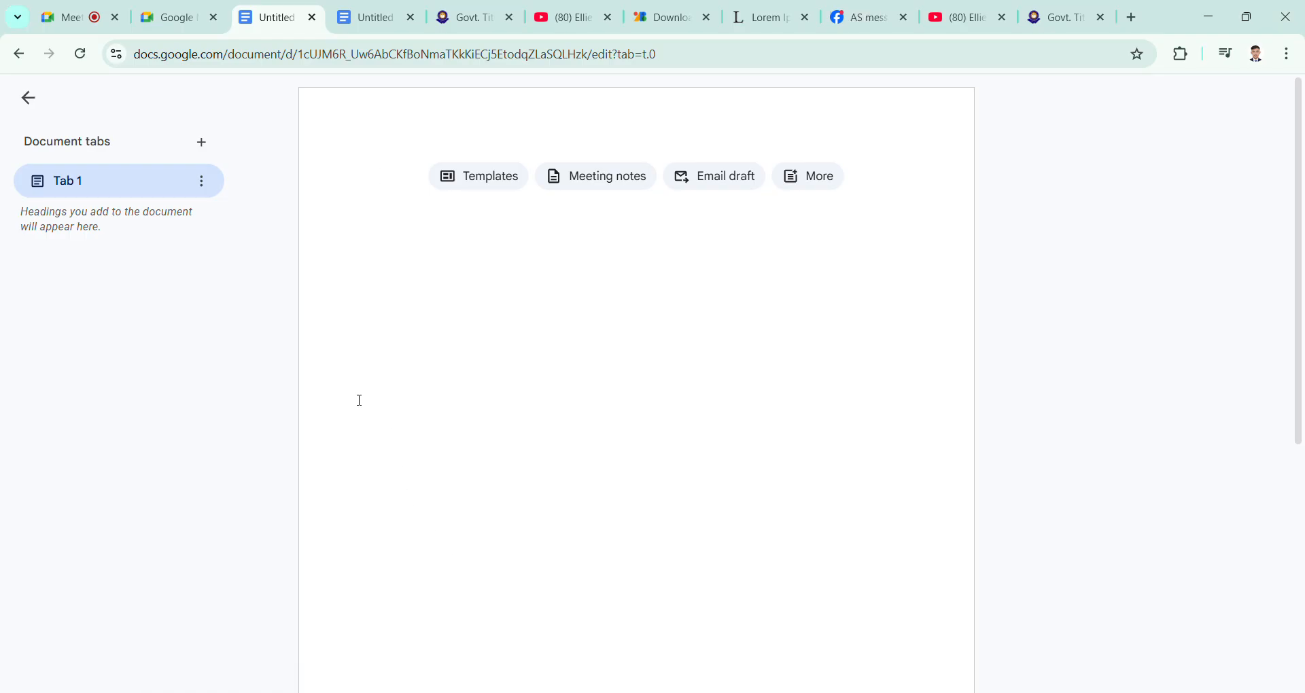
pyautogui.click(80, 54)
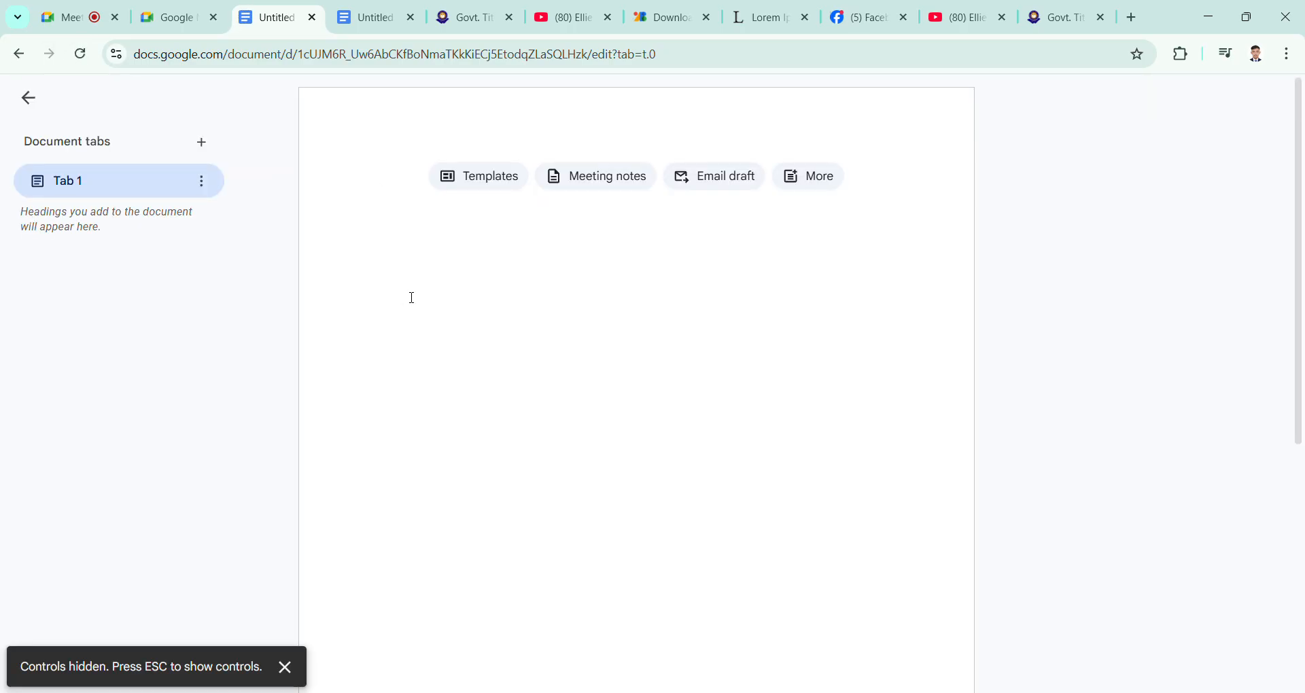
# Step: Close both open documents and launch Docs in a new browser tab from the Google apps list
pyautogui.click(314, 20)
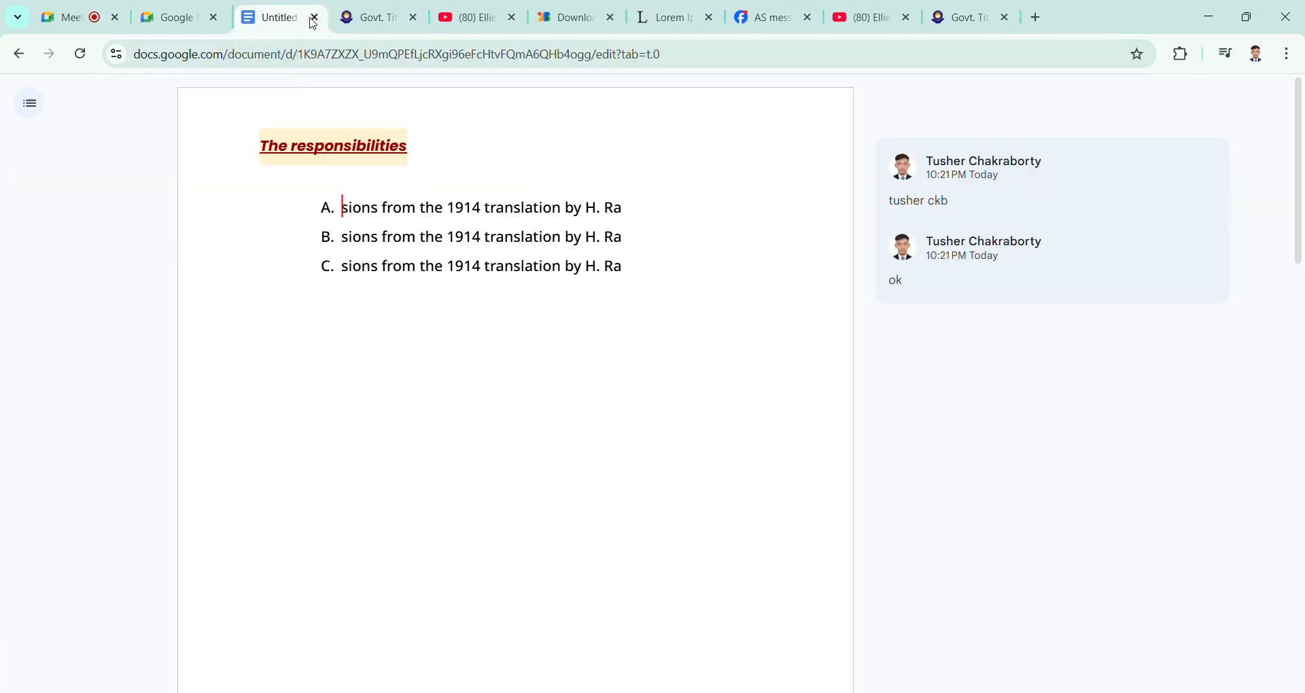
pyautogui.click(313, 20)
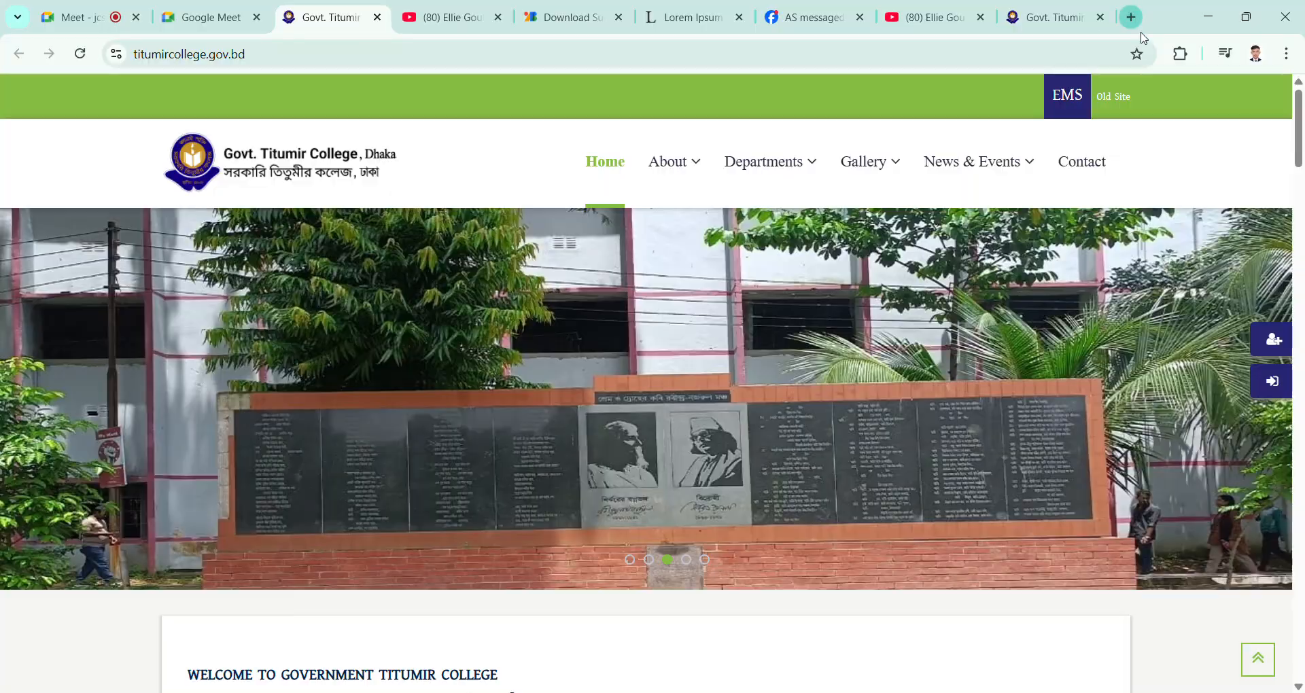
pyautogui.click(1130, 17)
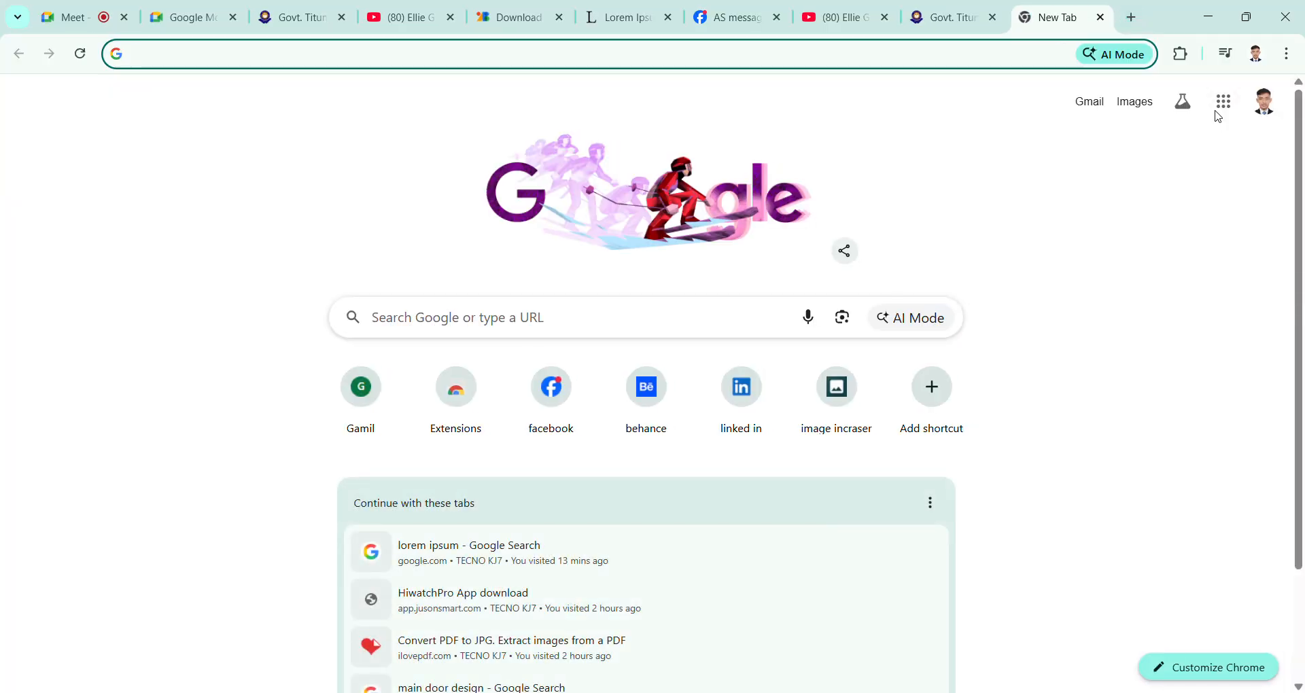
pyautogui.click(1225, 107)
pyautogui.scroll(-3, 1169, 523)
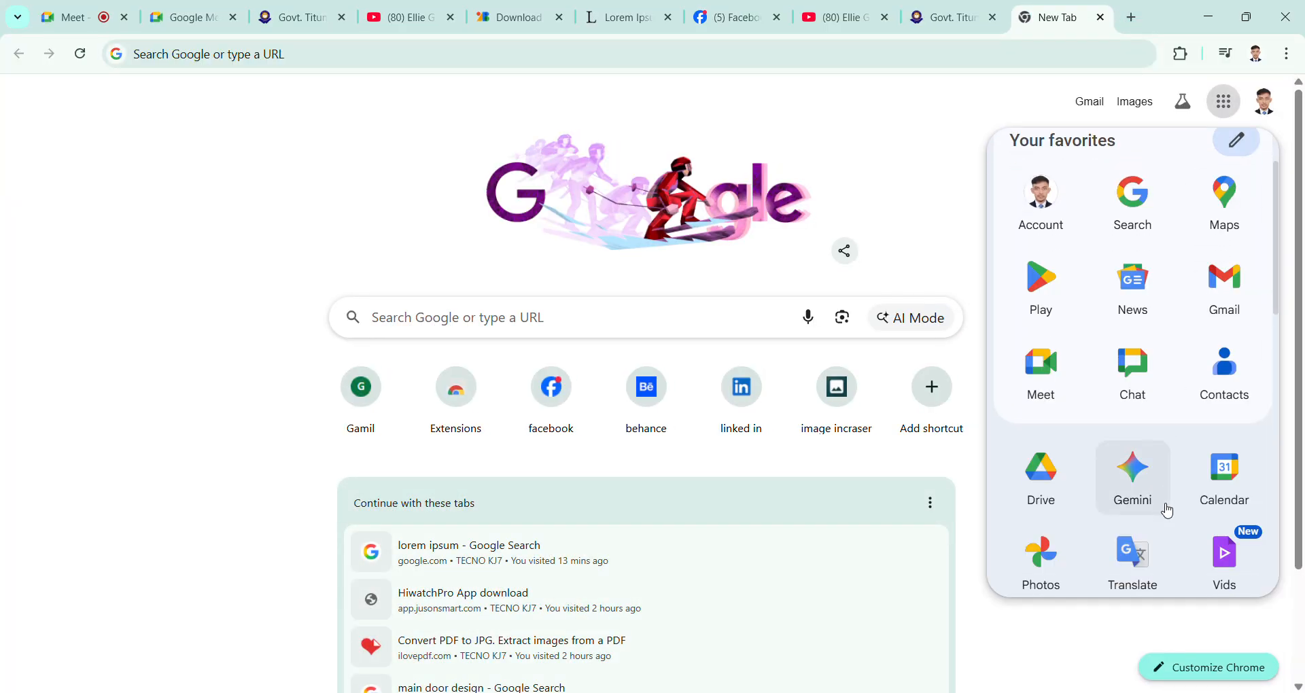
pyautogui.click(1151, 528)
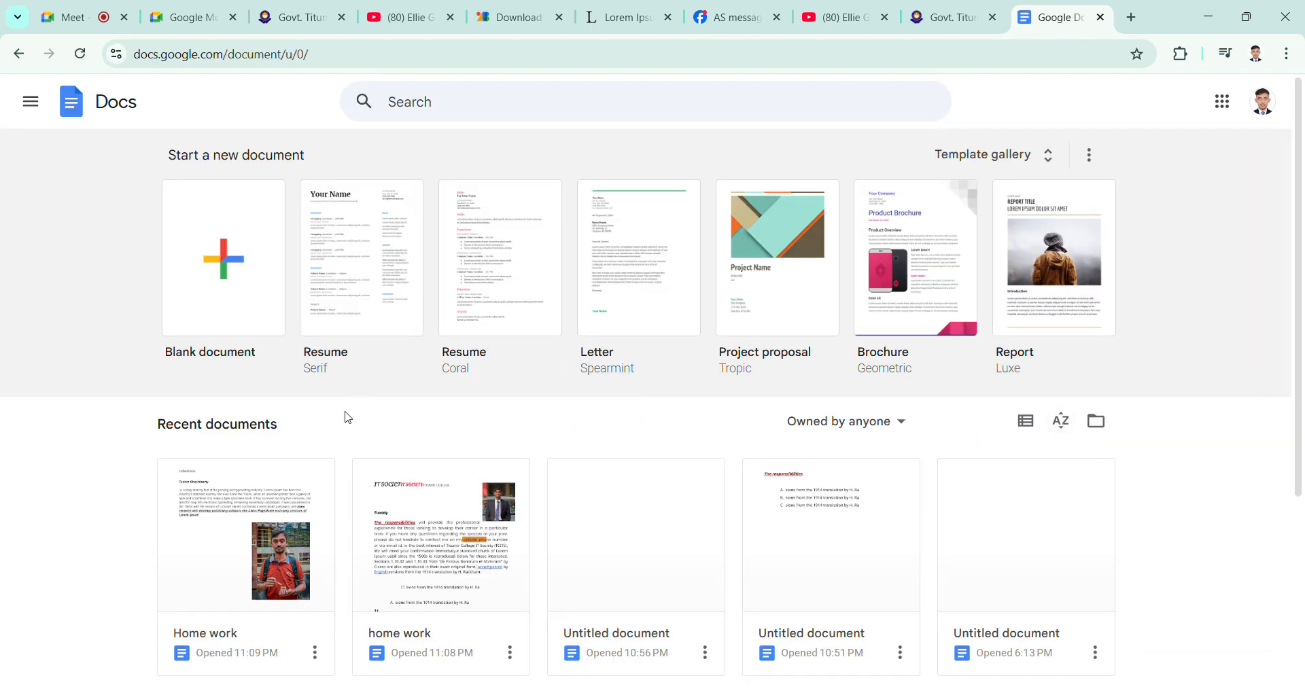
# Step: Open an empty untitled document from the recent documents and hide its list of document tabs
pyautogui.scroll(-1, 348, 419)
pyautogui.click(645, 529)
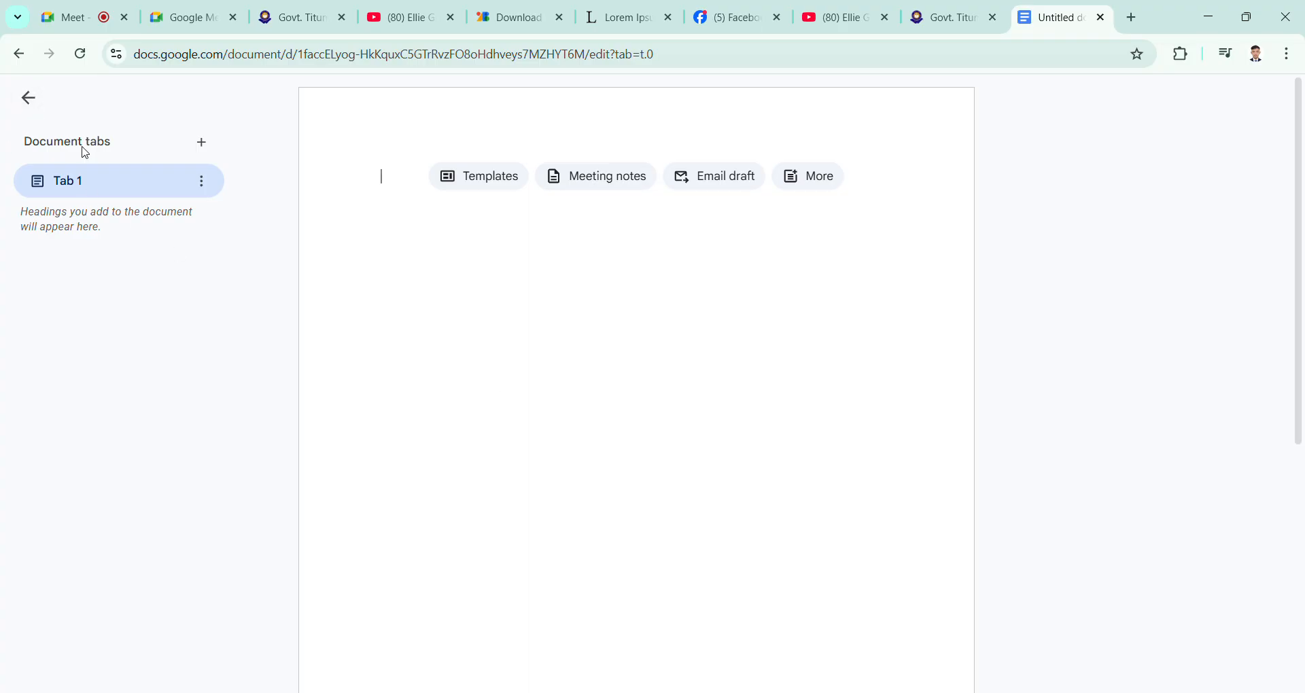
pyautogui.click(29, 98)
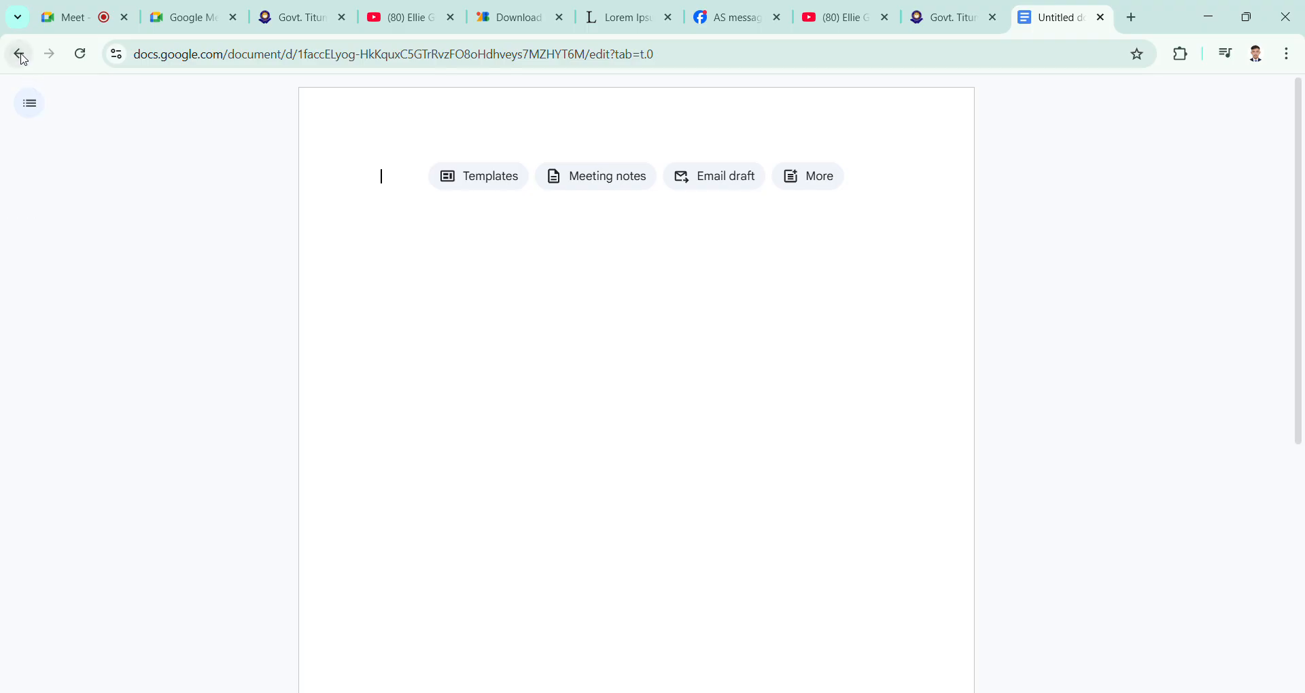
# Step: Return to the Docs home page and browse through the recent documents
pyautogui.click(21, 56)
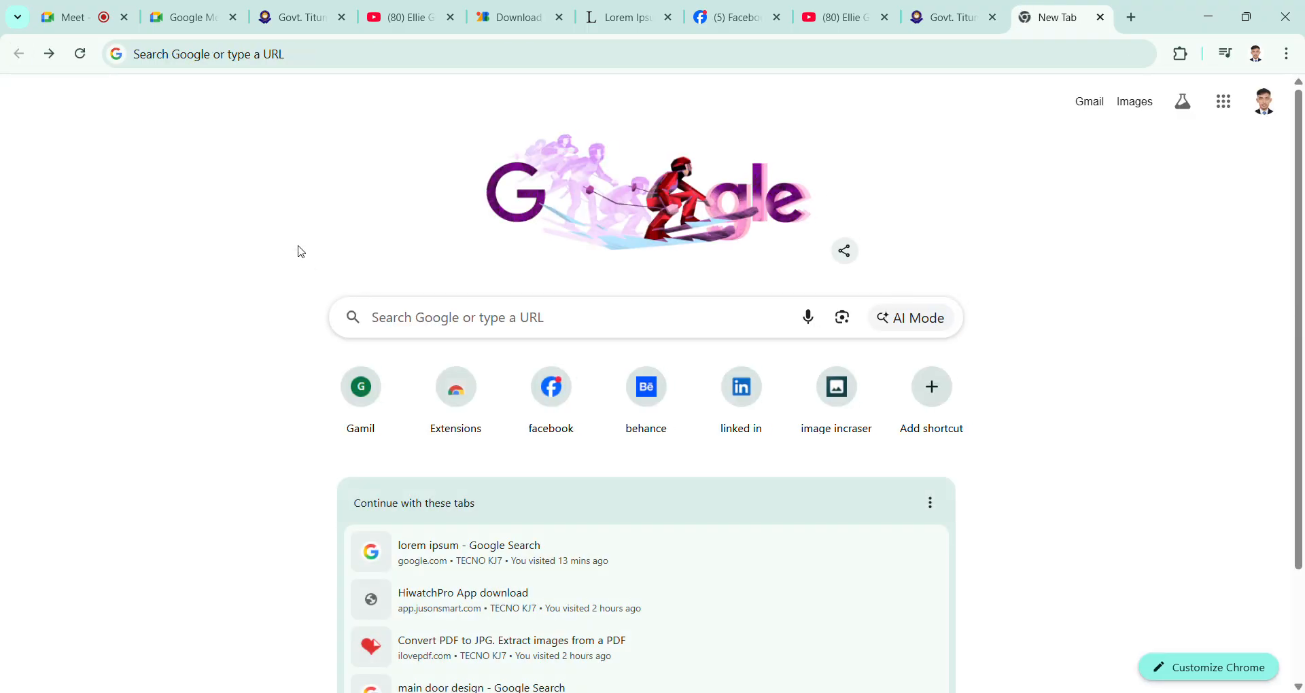
pyautogui.click(49, 53)
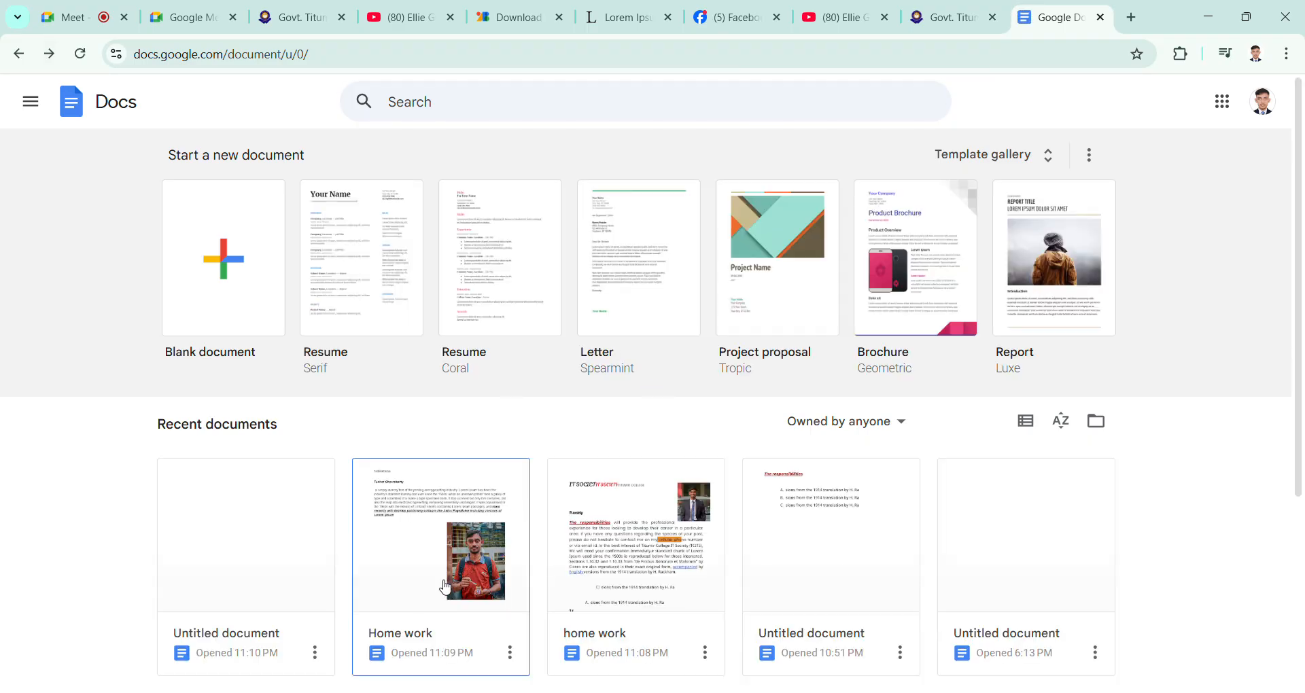
pyautogui.scroll(-1, 445, 586)
pyautogui.scroll(-2, 903, 475)
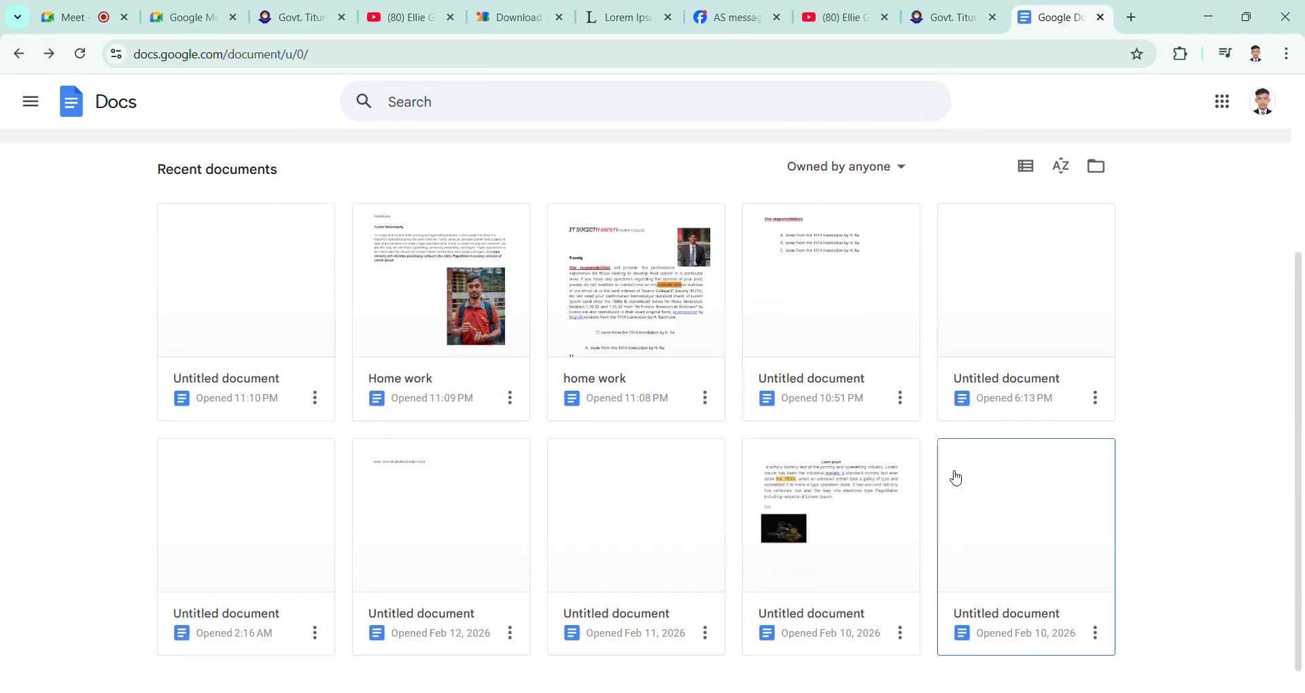
# Step: Open the untitled Lorem Ipsum document with the dark image from the recent documents
pyautogui.click(869, 504)
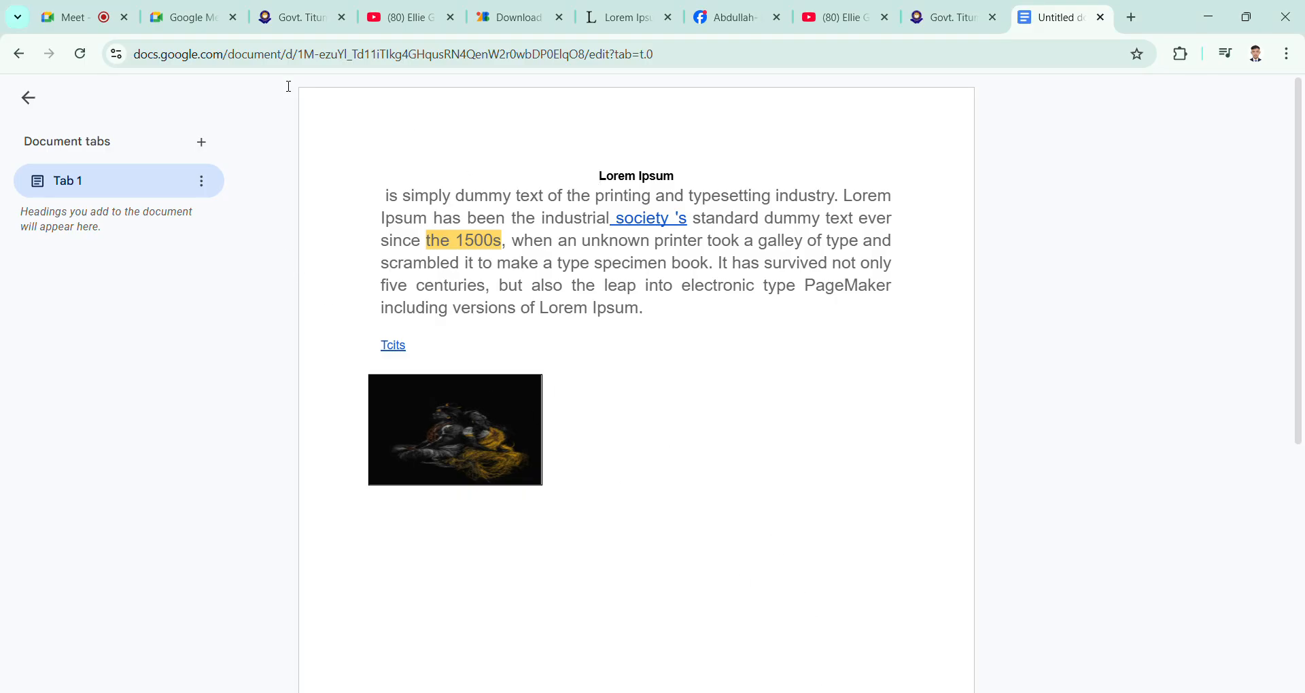
# Step: Switch to Facebook, look through the additional message options of the Group D chat, and minimize that chat
pyautogui.click(759, 21)
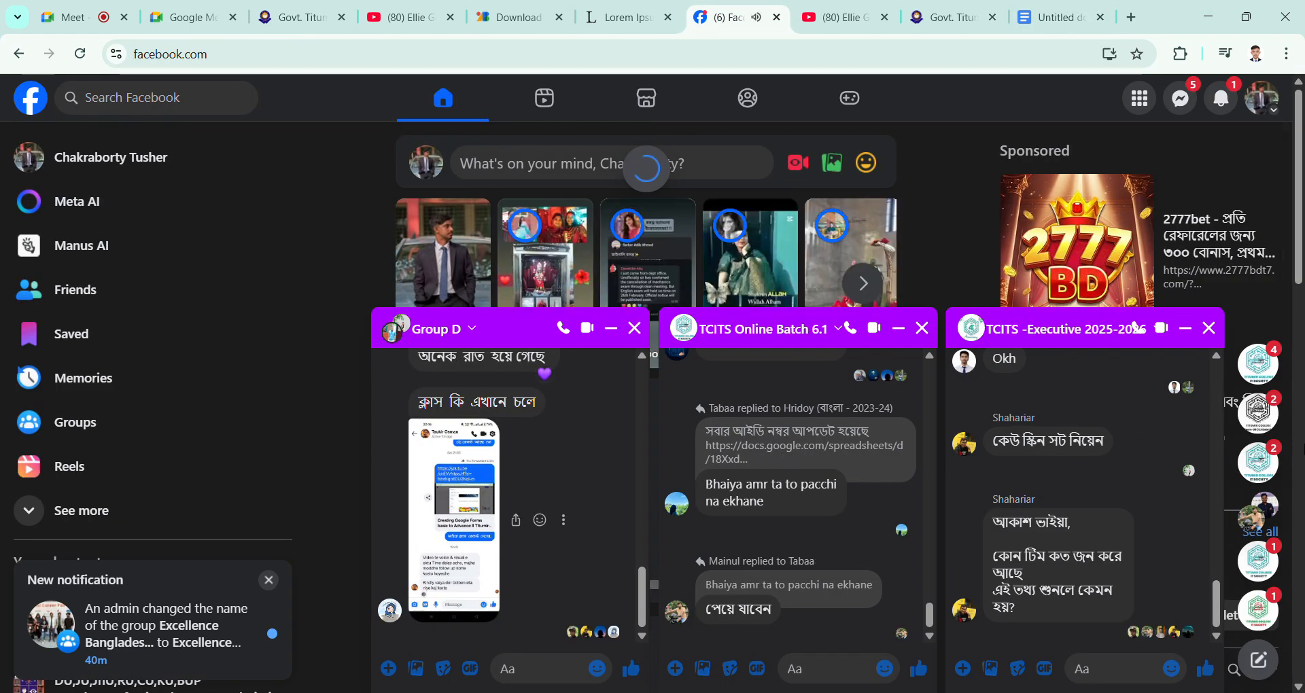
pyautogui.click(1256, 521)
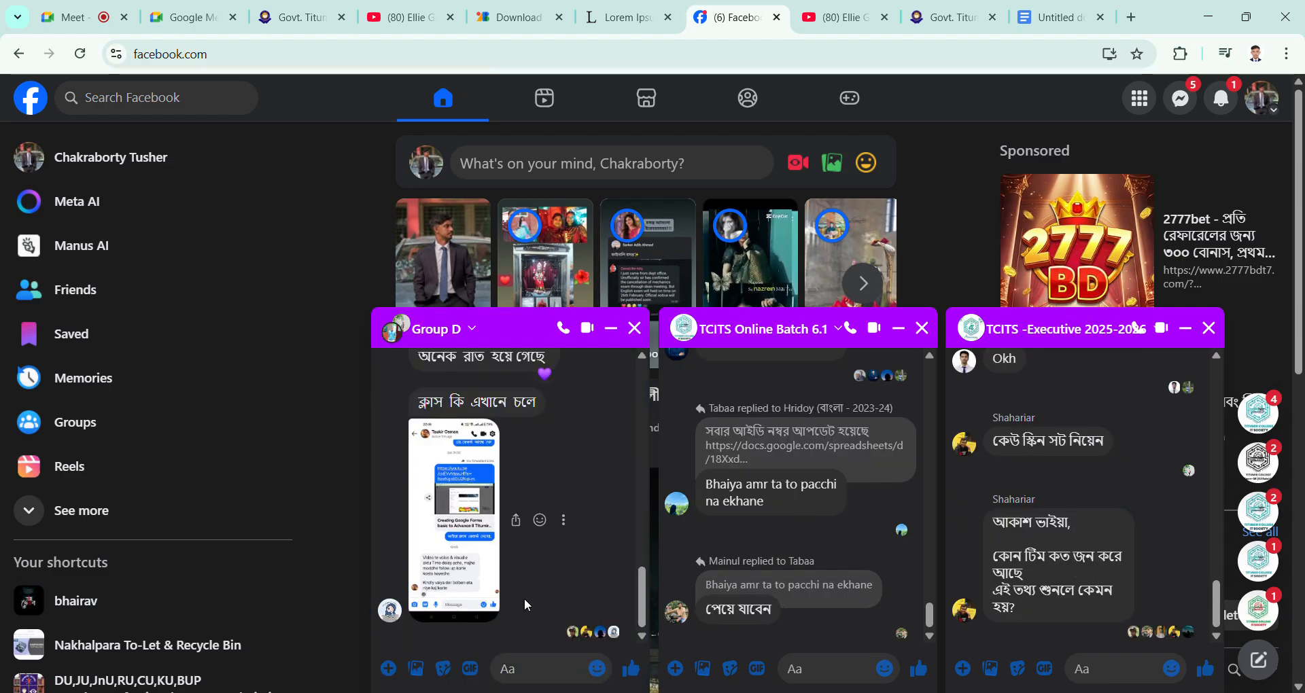
pyautogui.click(389, 669)
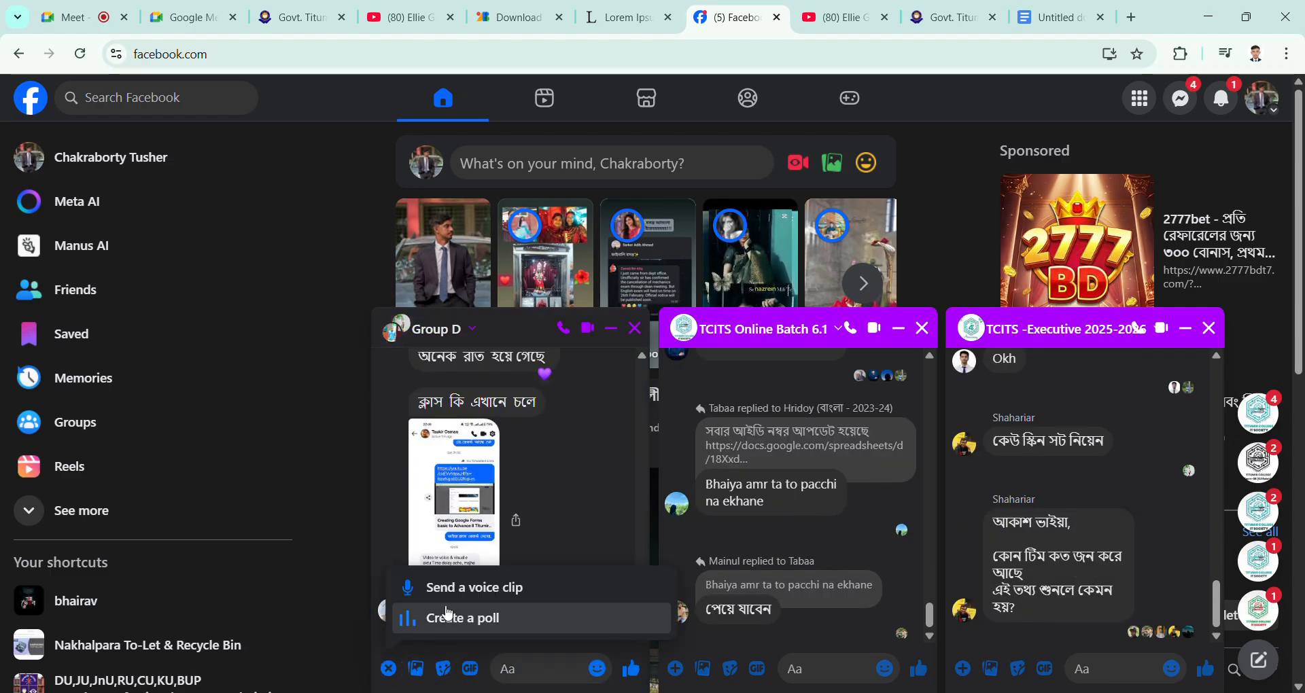
pyautogui.click(388, 669)
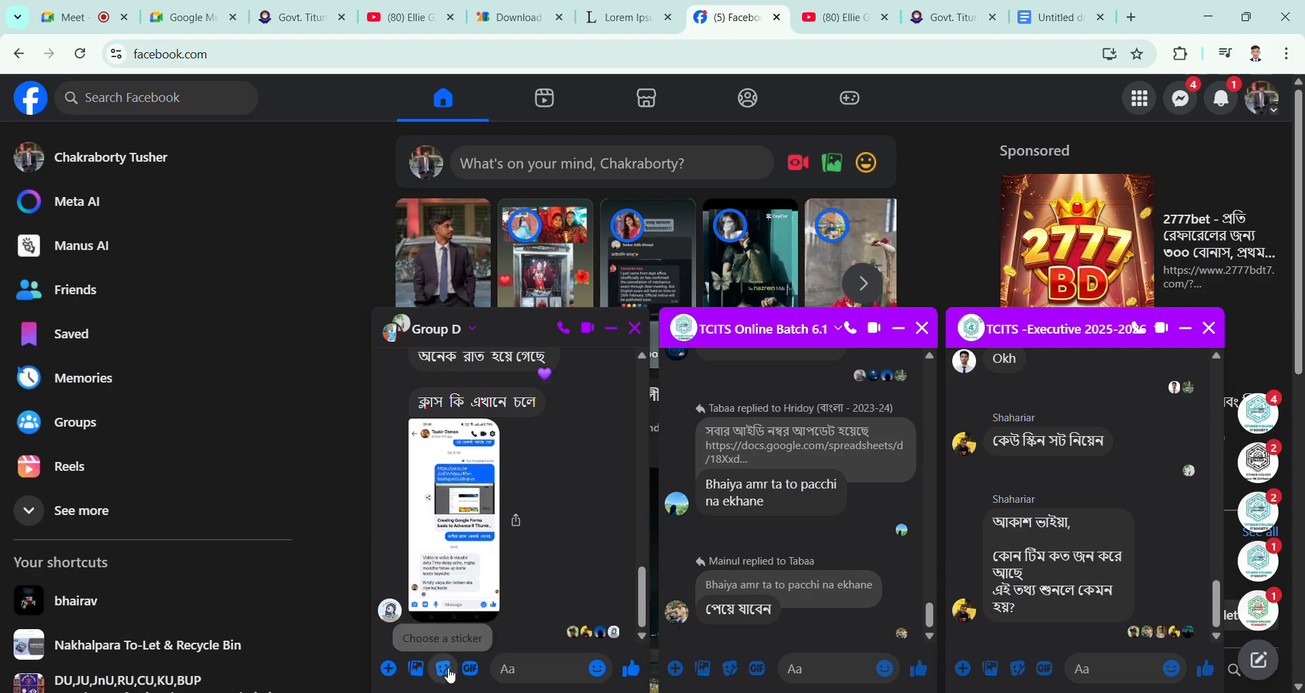
pyautogui.click(388, 672)
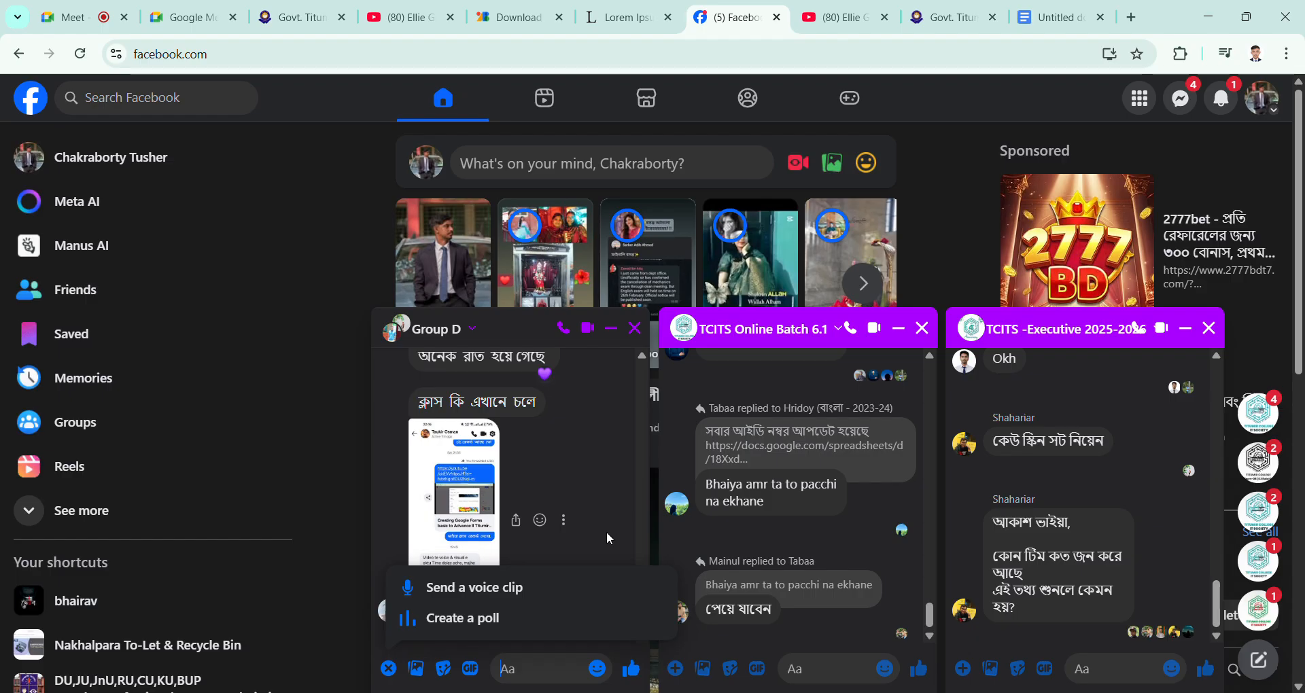
pyautogui.click(610, 498)
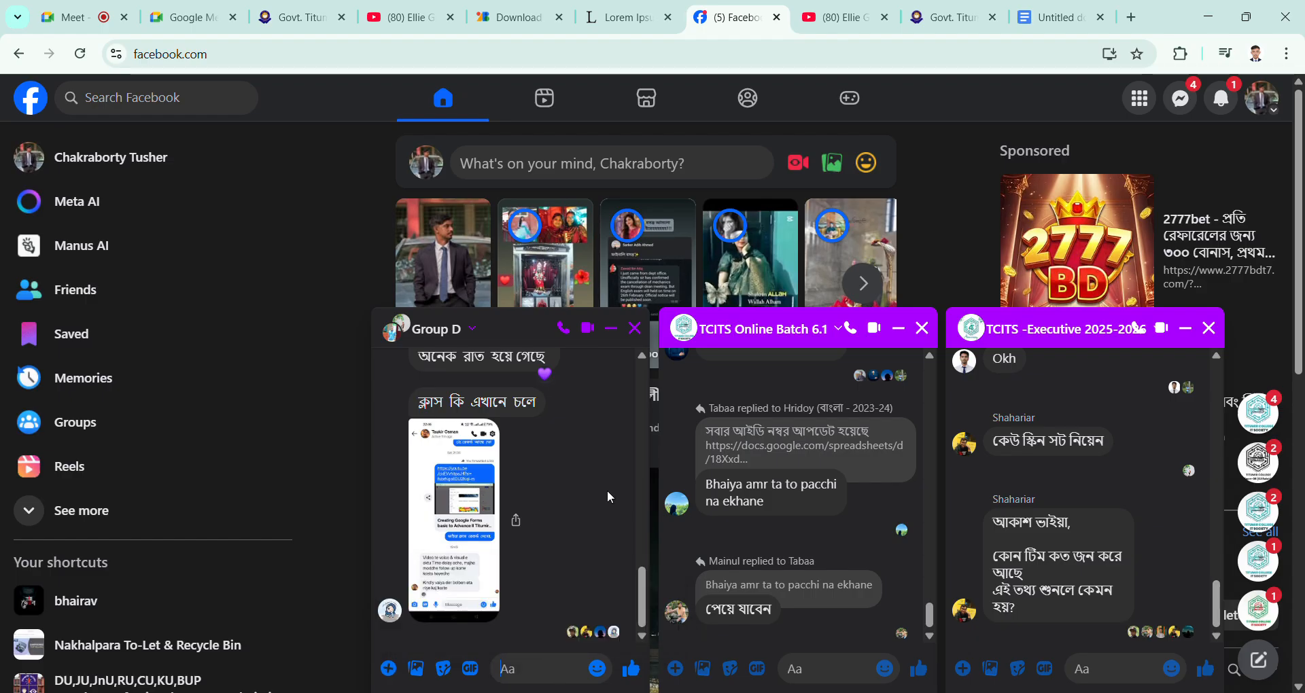
pyautogui.click(610, 329)
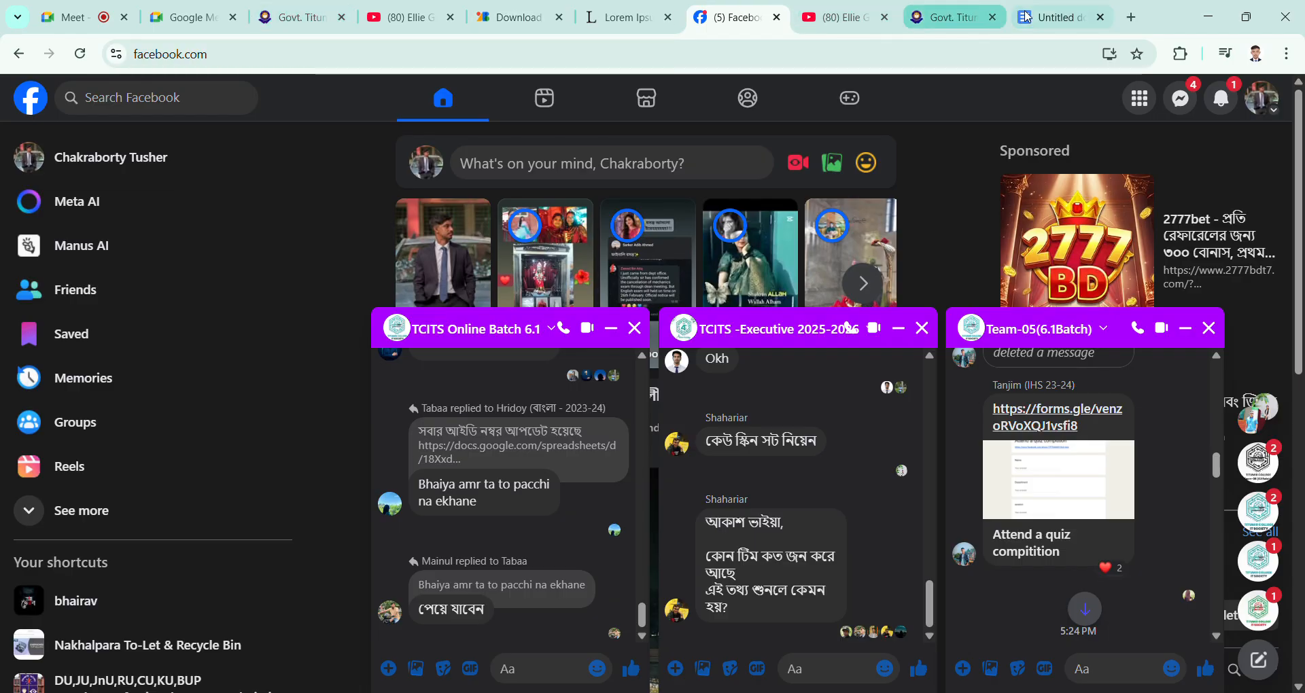
# Step: Switch back to Google Docs, hide the Lorem Ipsum document's list of tabs, and return to the recent documents on the Docs home page
pyautogui.click(1054, 17)
pyautogui.click(28, 100)
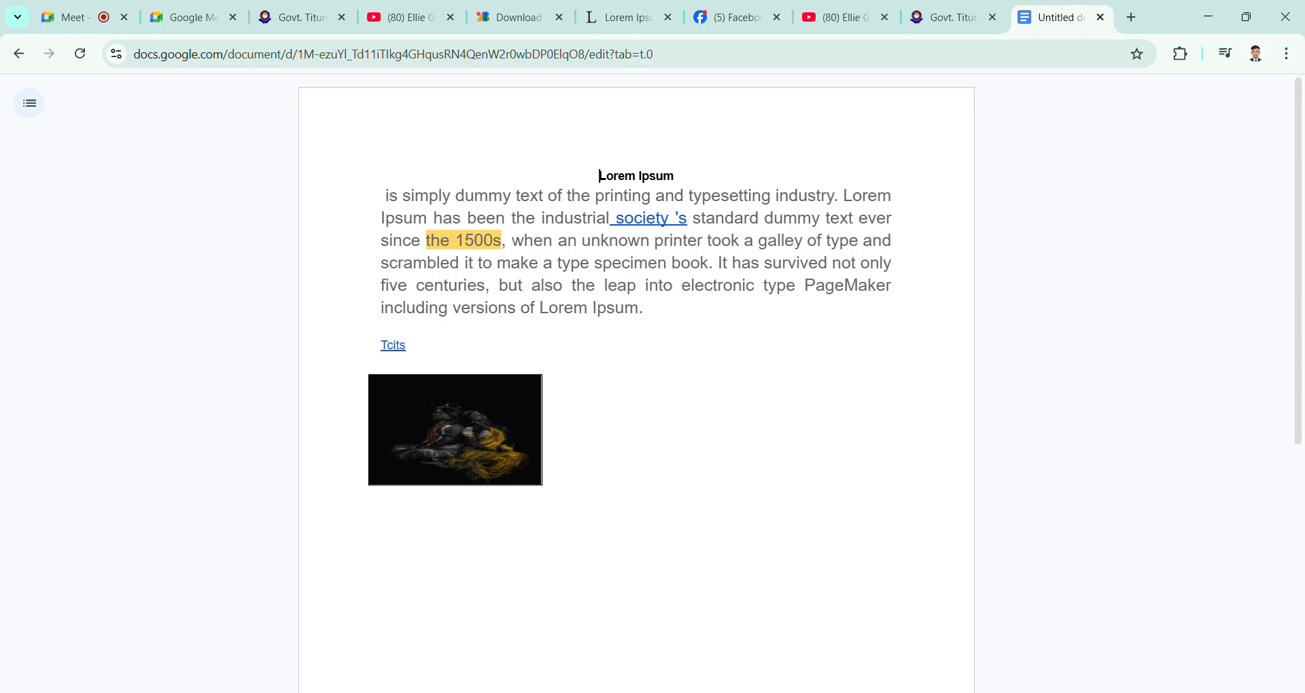
pyautogui.click(22, 59)
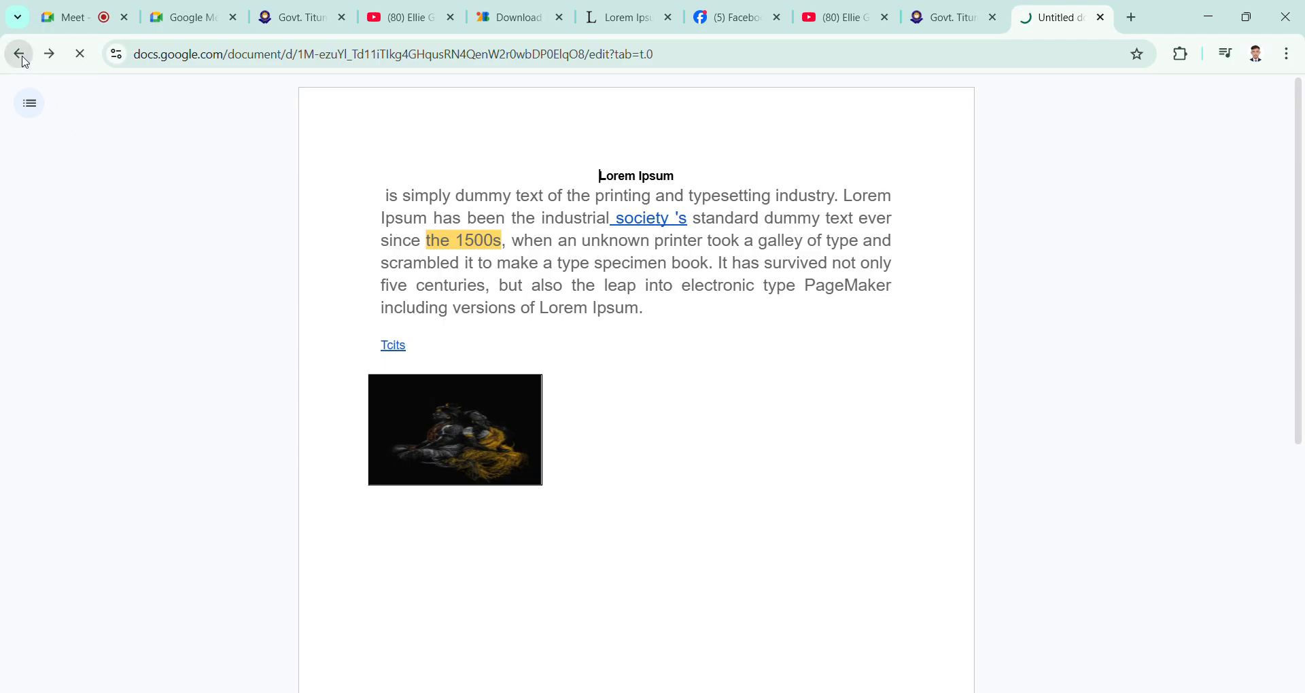
pyautogui.scroll(-3, 970, 393)
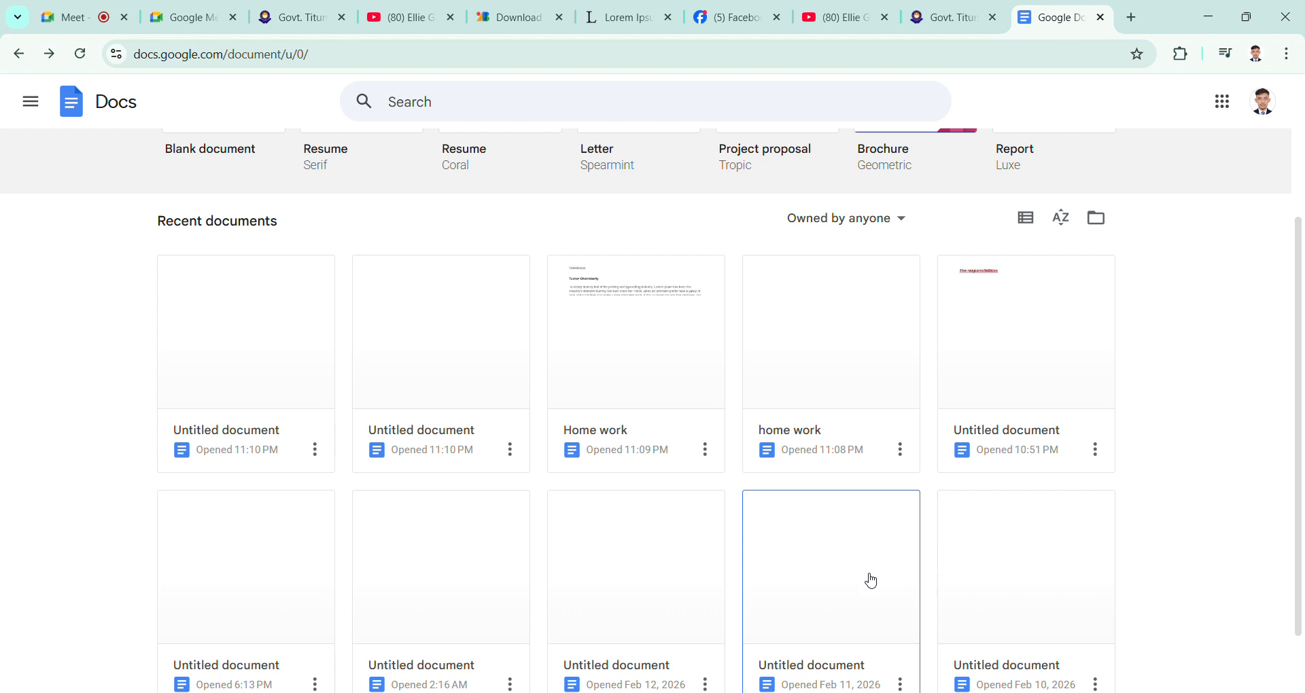
# Step: Switch to Facebook, paste the copied document sharing link into the TCITS -Executive 2025-2026 chat's message box, and delete it unsent
pyautogui.hotkey('alt', 'Tab')
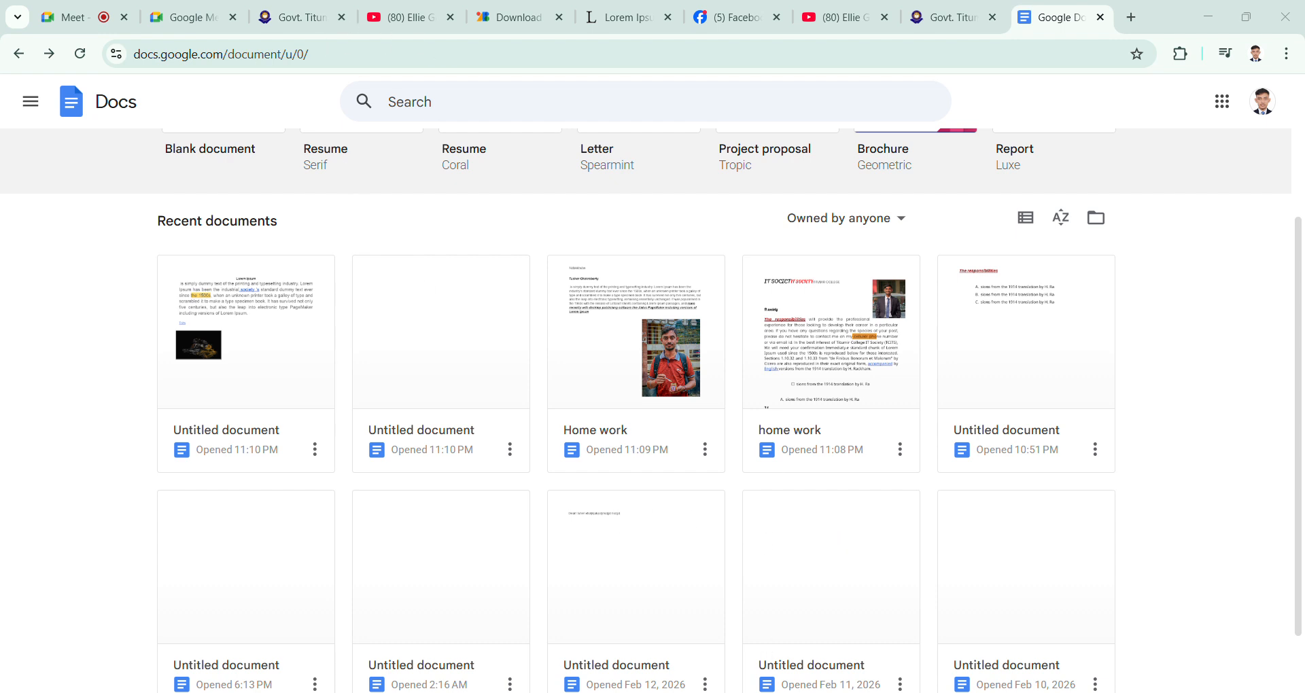
pyautogui.click(717, 20)
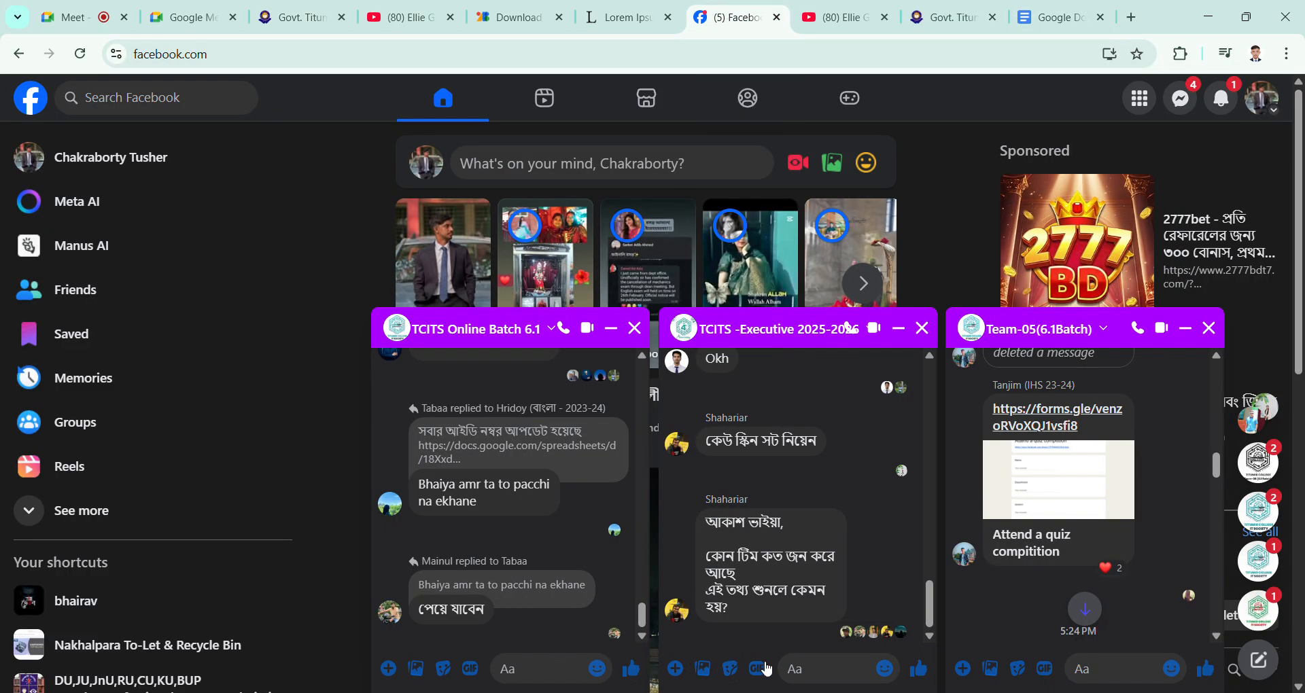
pyautogui.click(856, 680)
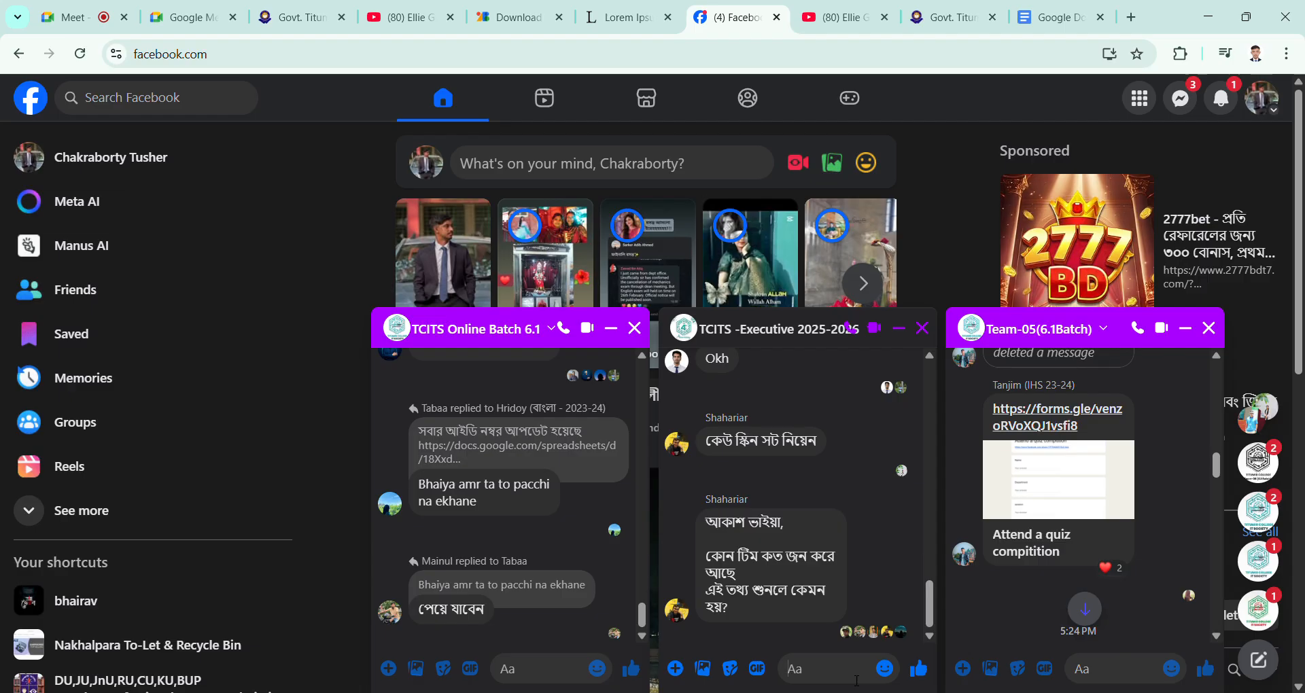
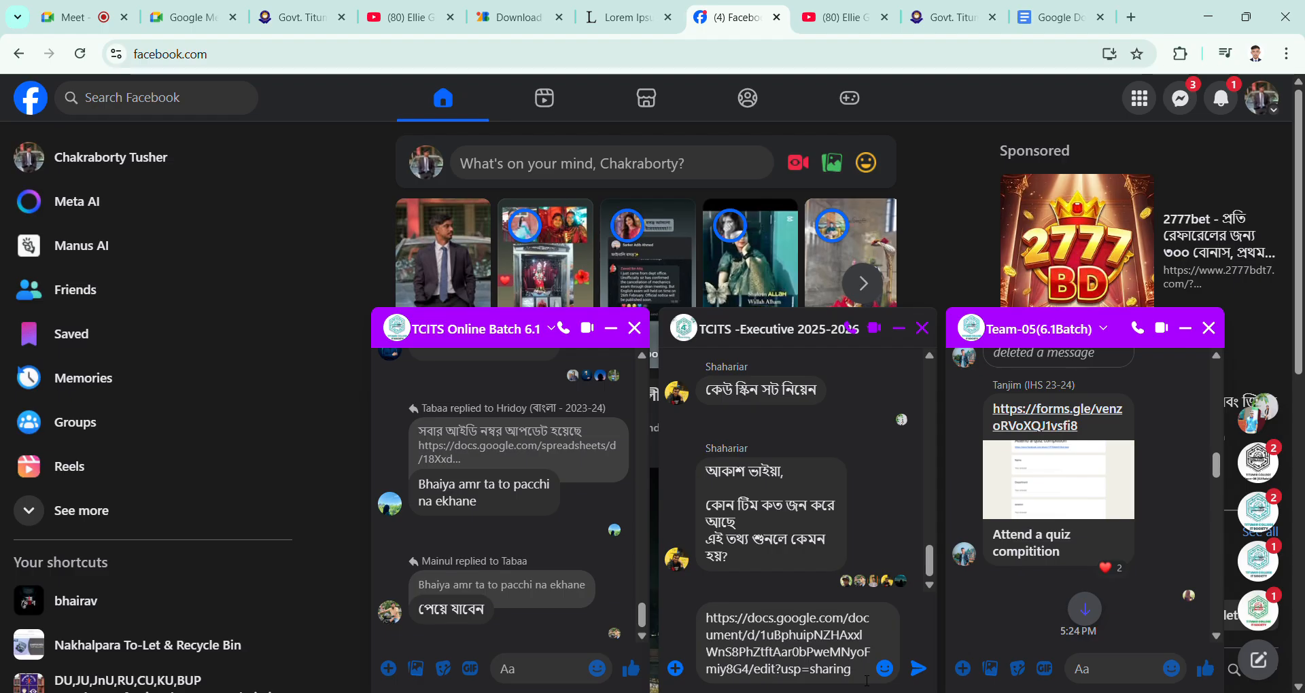
pyautogui.moveTo(860, 677); pyautogui.dragTo(709, 611)
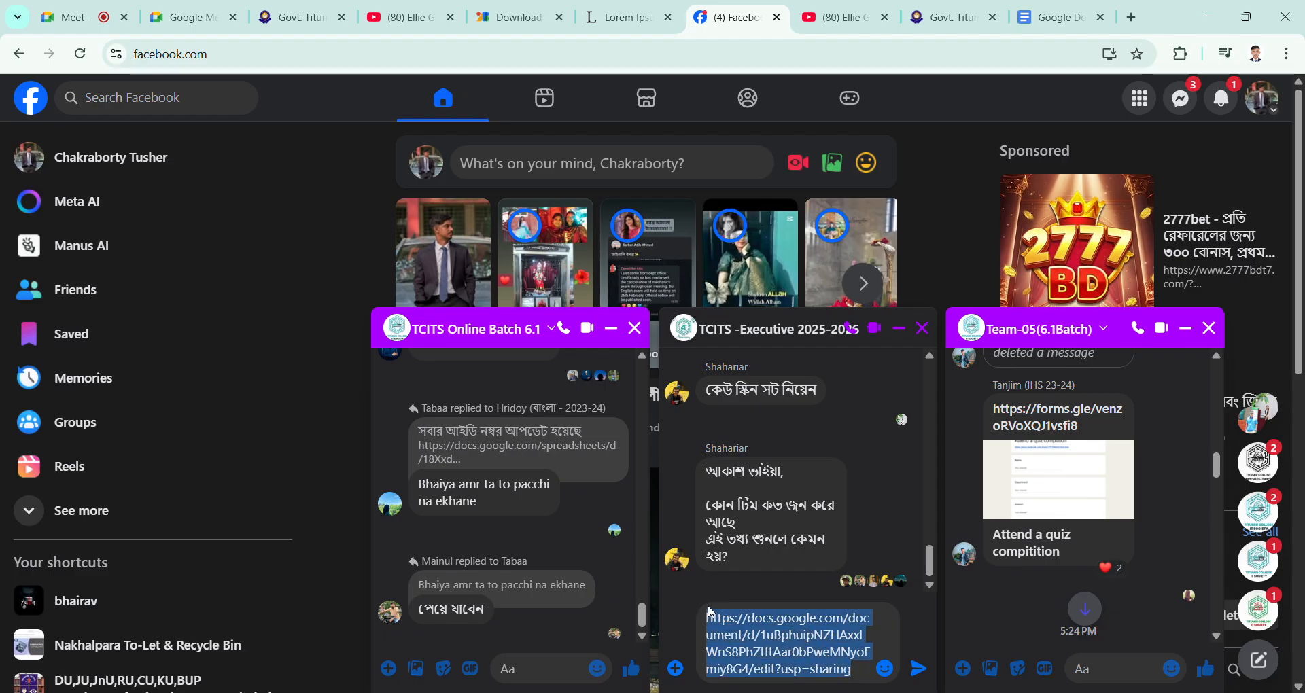
pyautogui.press('BackSpace')
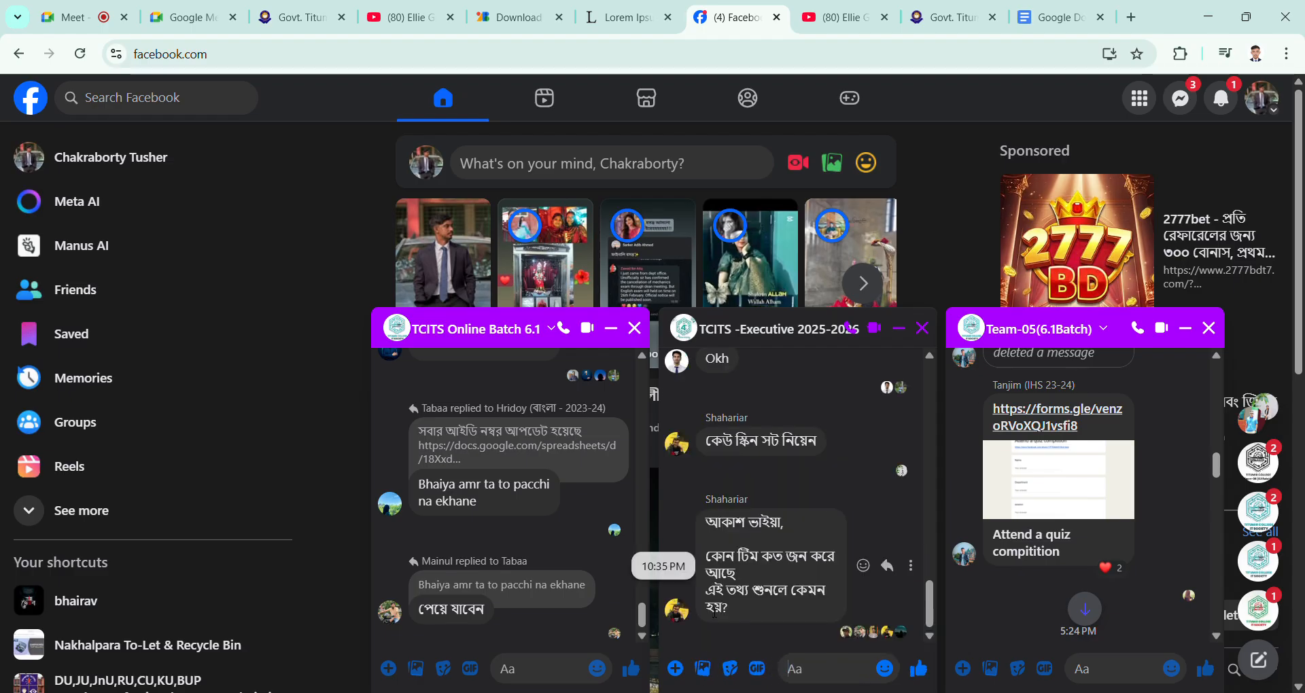